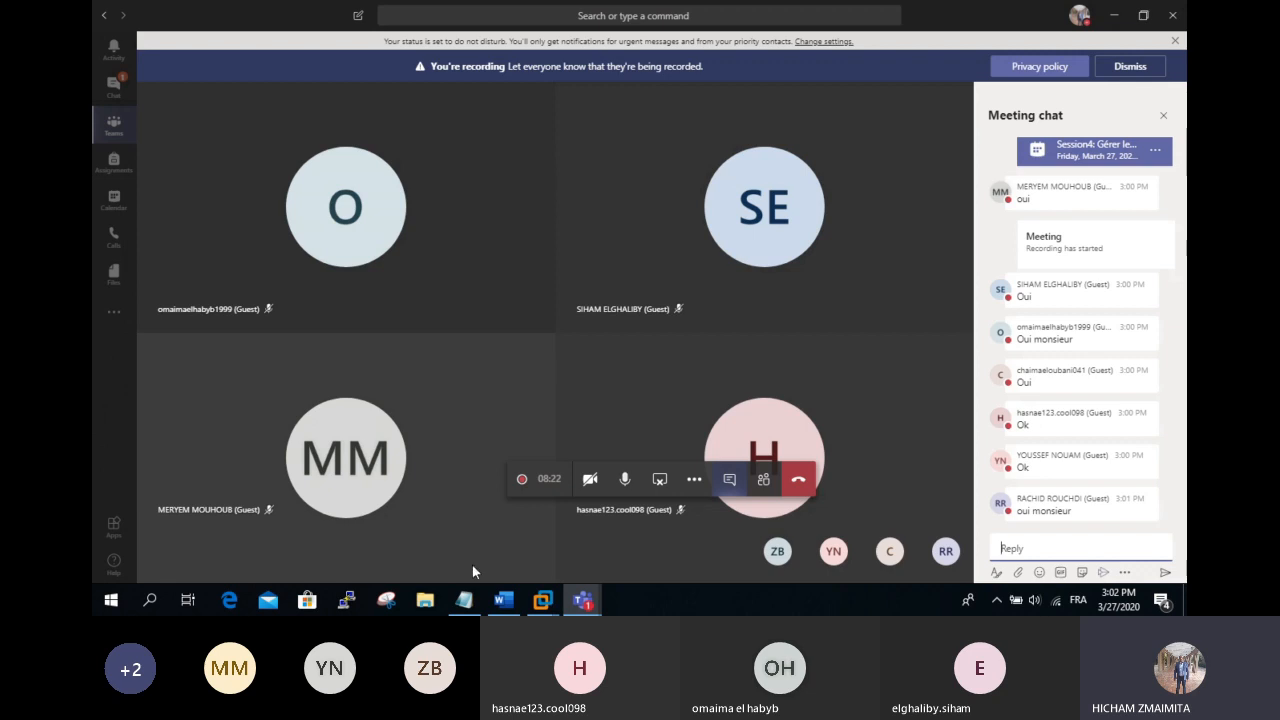
Step: Show thumbnail previews of the open Home and DCTMSIR201 virtual machine windows
left_click(542, 600)
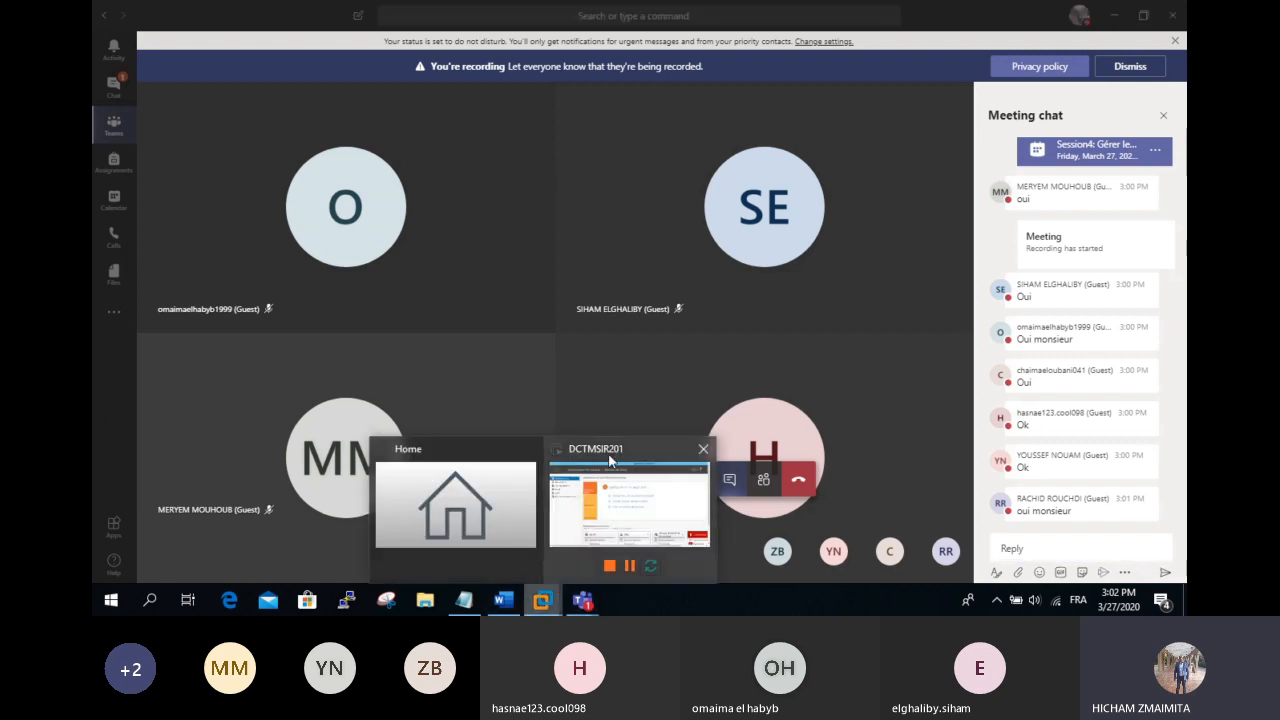
Step: Bring DCTMSIR201 forward and launch Utilisateurs et ordinateurs Active Directory from Server Manager's Outils menu
mouse_move(614, 500)
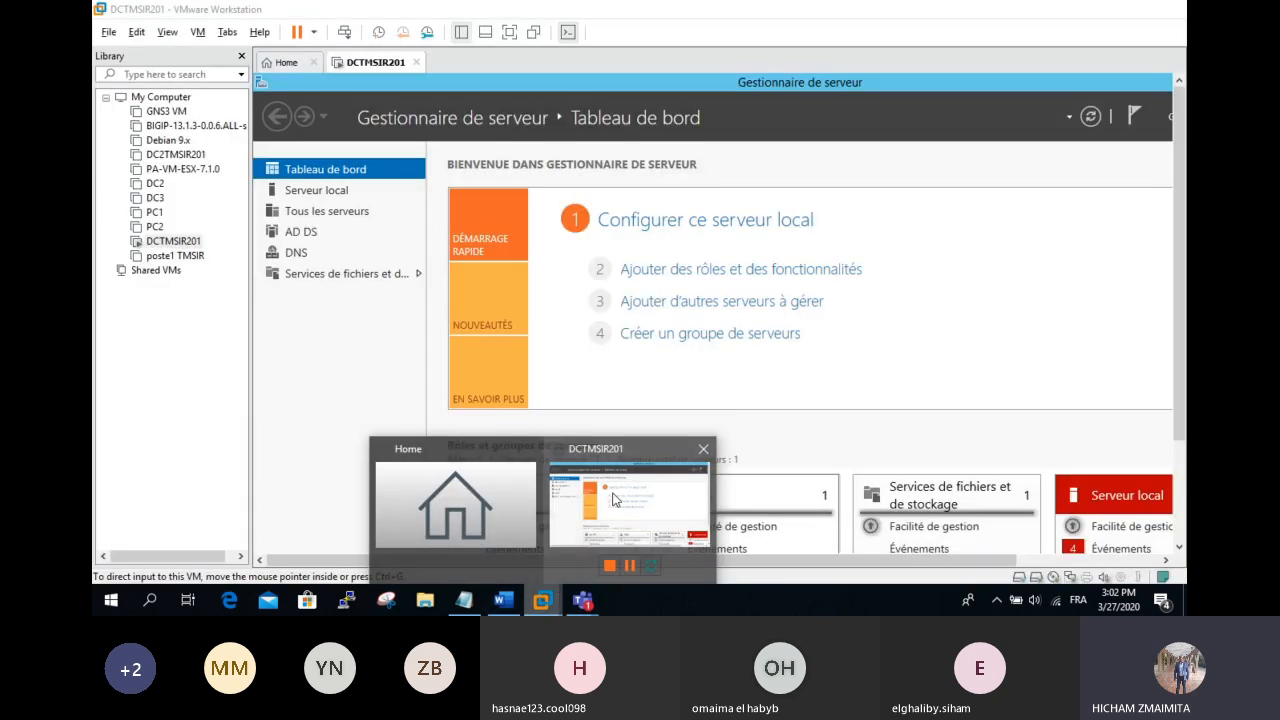
left_click(614, 500)
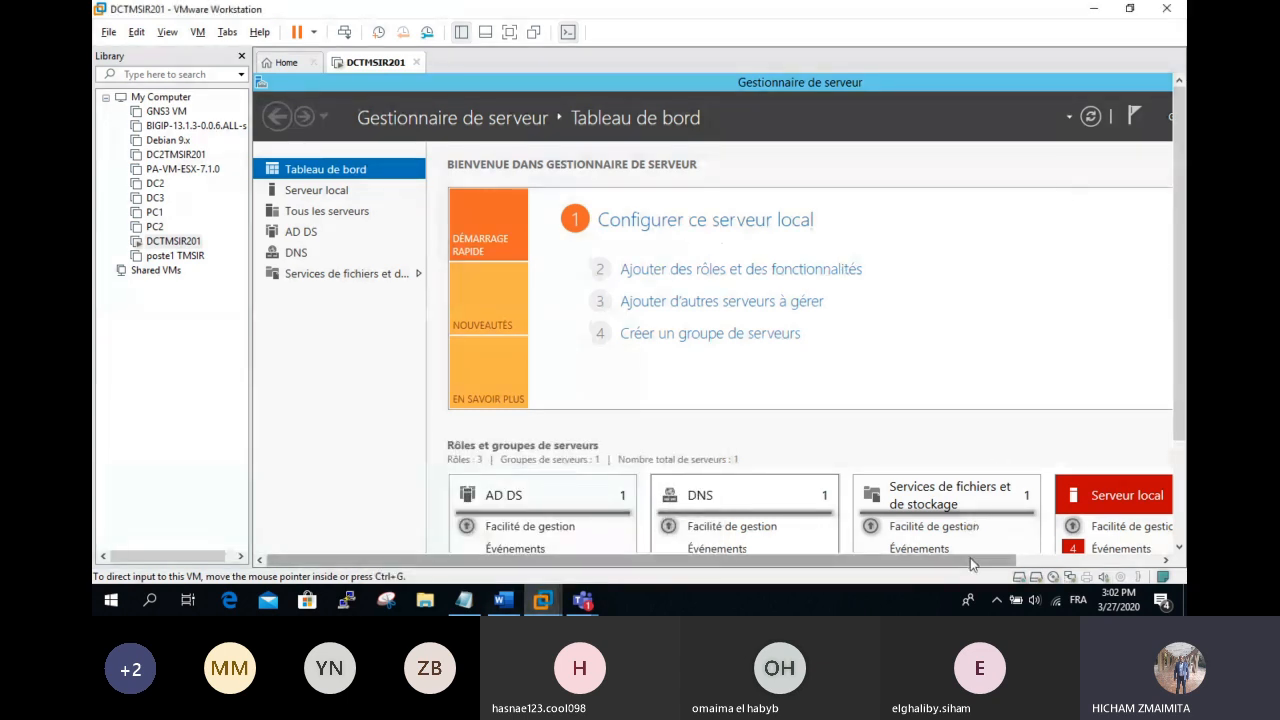
left_click_drag(970, 565, 1110, 563)
left_click(1054, 118)
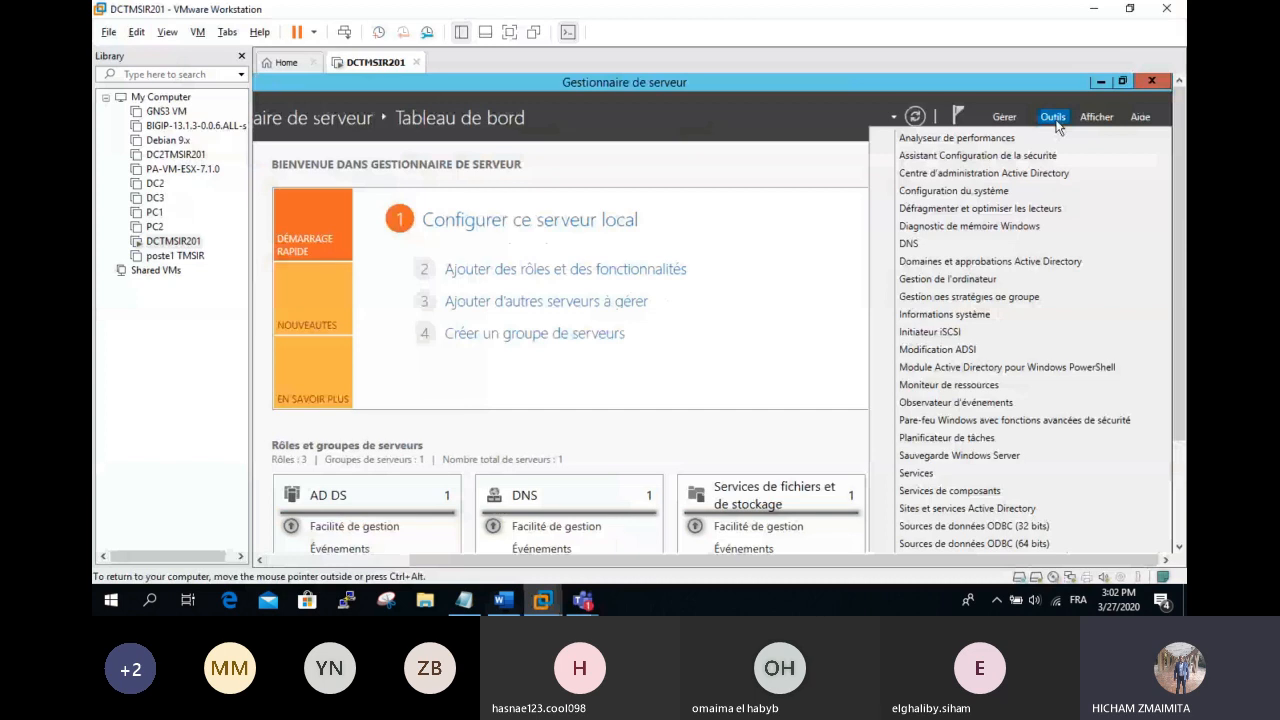
left_click(1177, 525)
mouse_move(1065, 515)
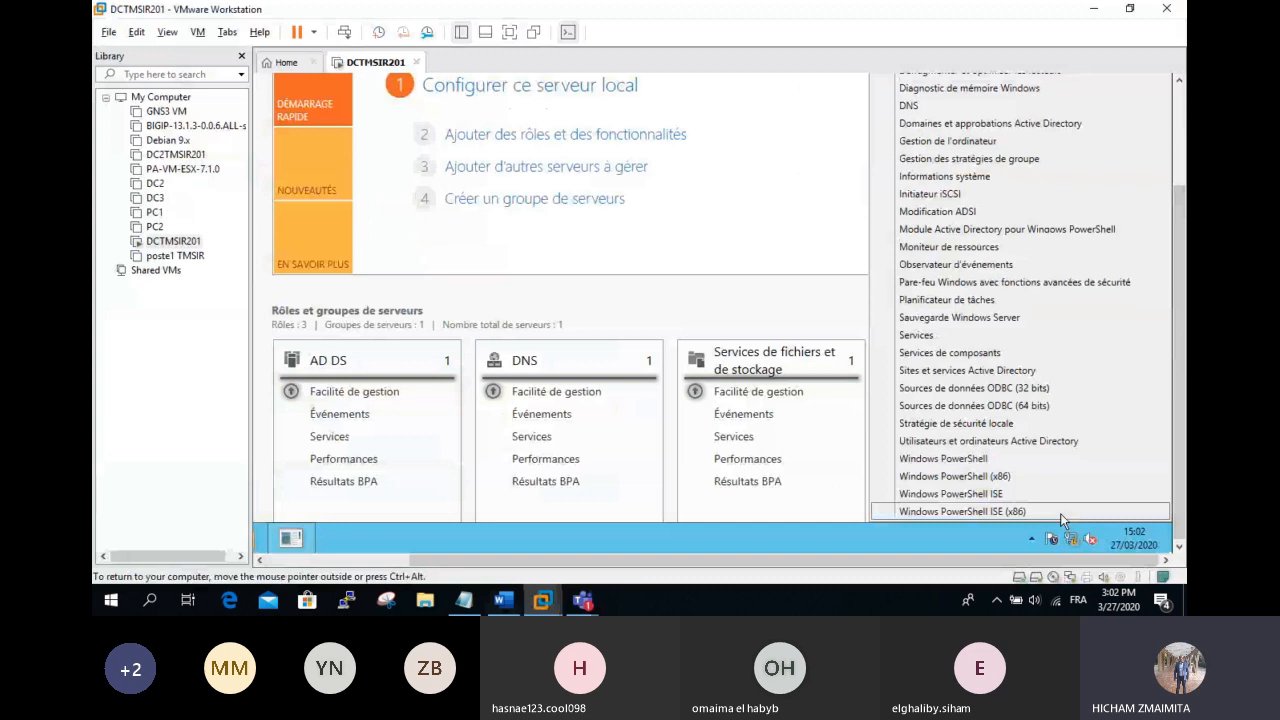
left_click(509, 32)
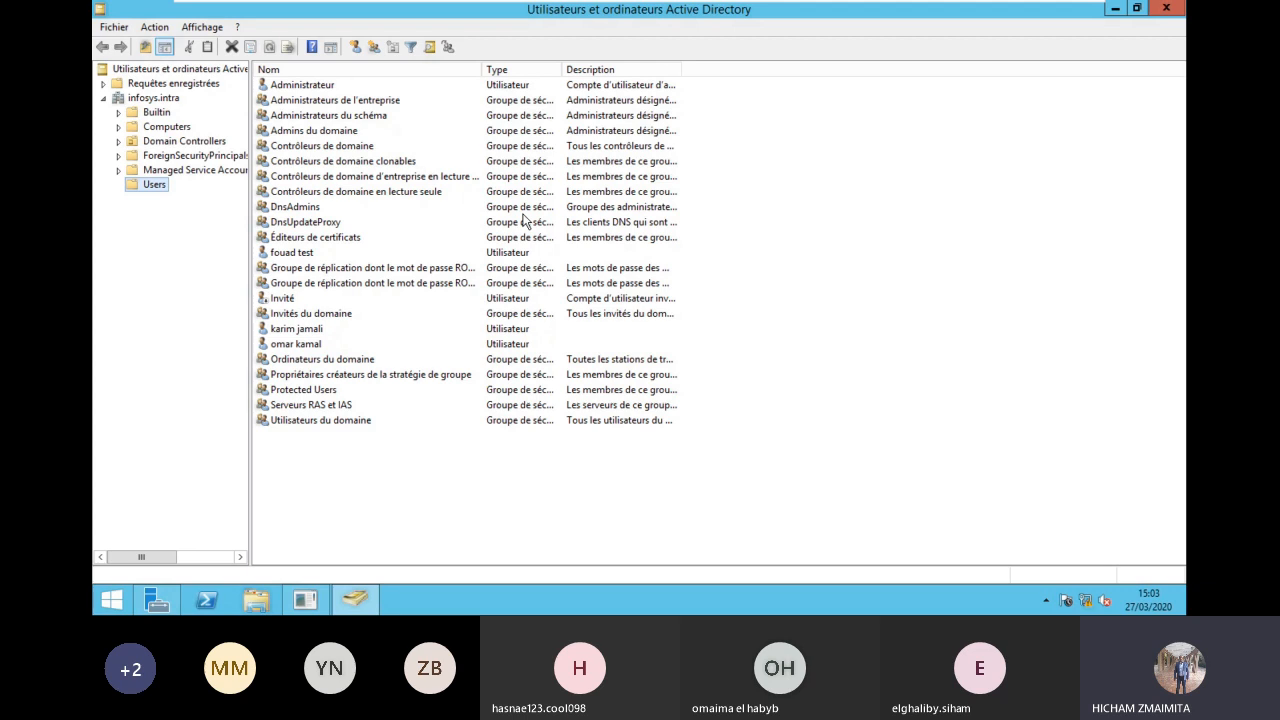
Step: Check the existing user's Horaires d'accès on the Compte tab, then cancel without changes
left_click(310, 346)
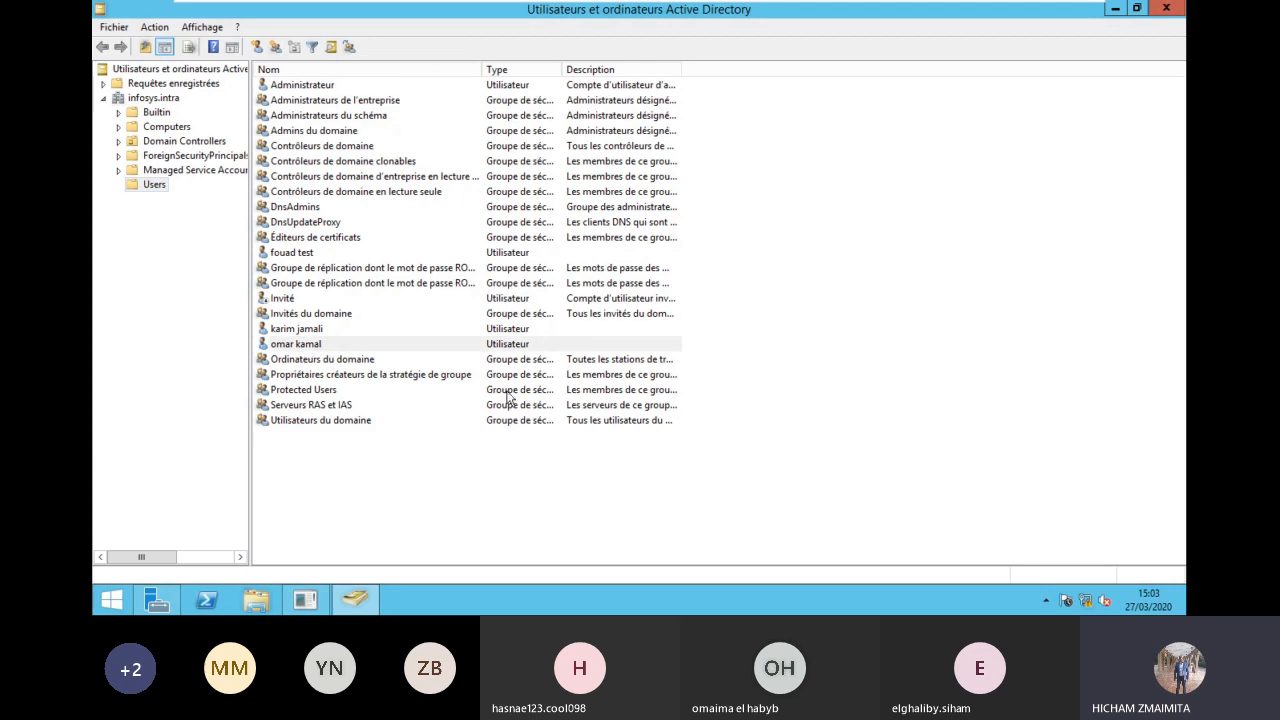
double_click(622, 350)
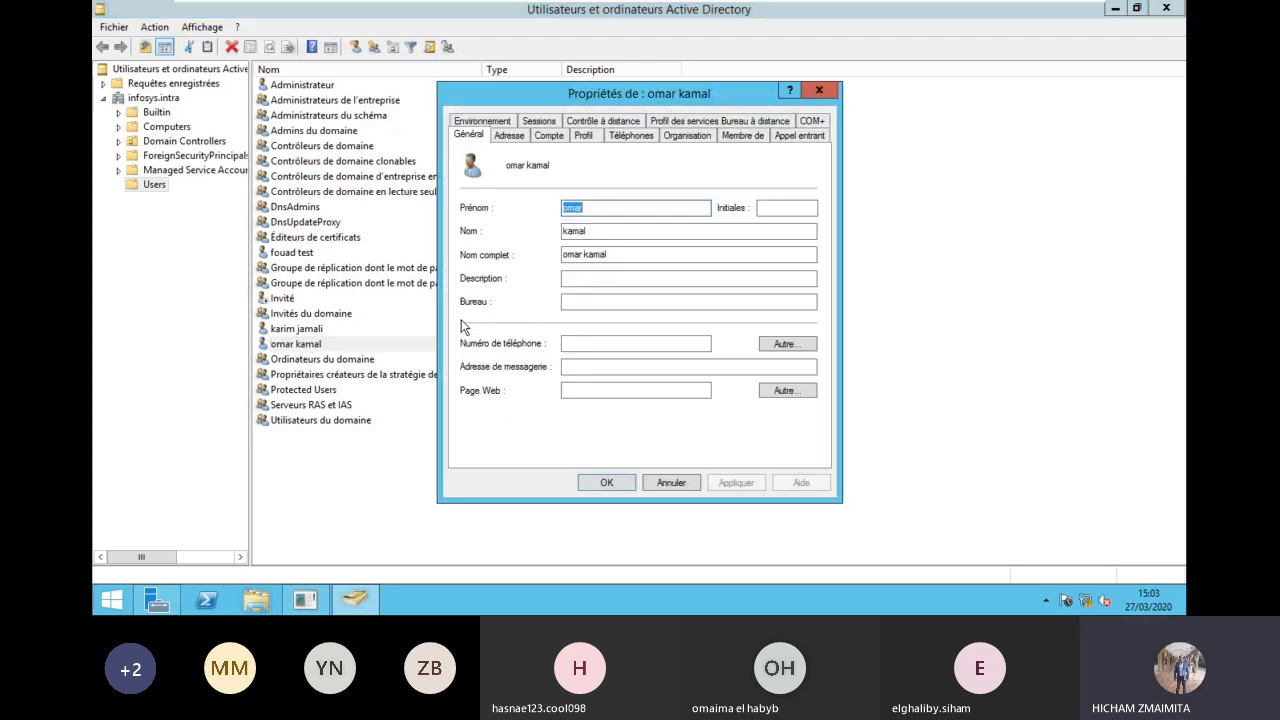
left_click(550, 135)
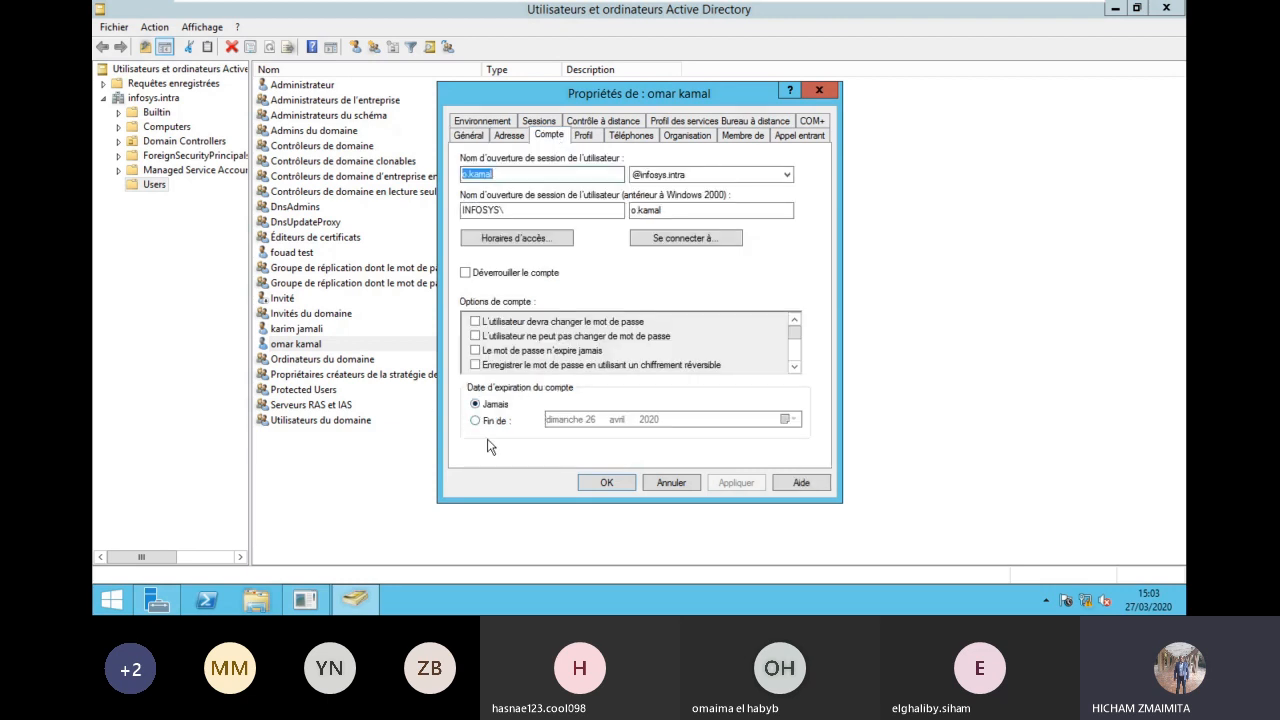
left_click(517, 245)
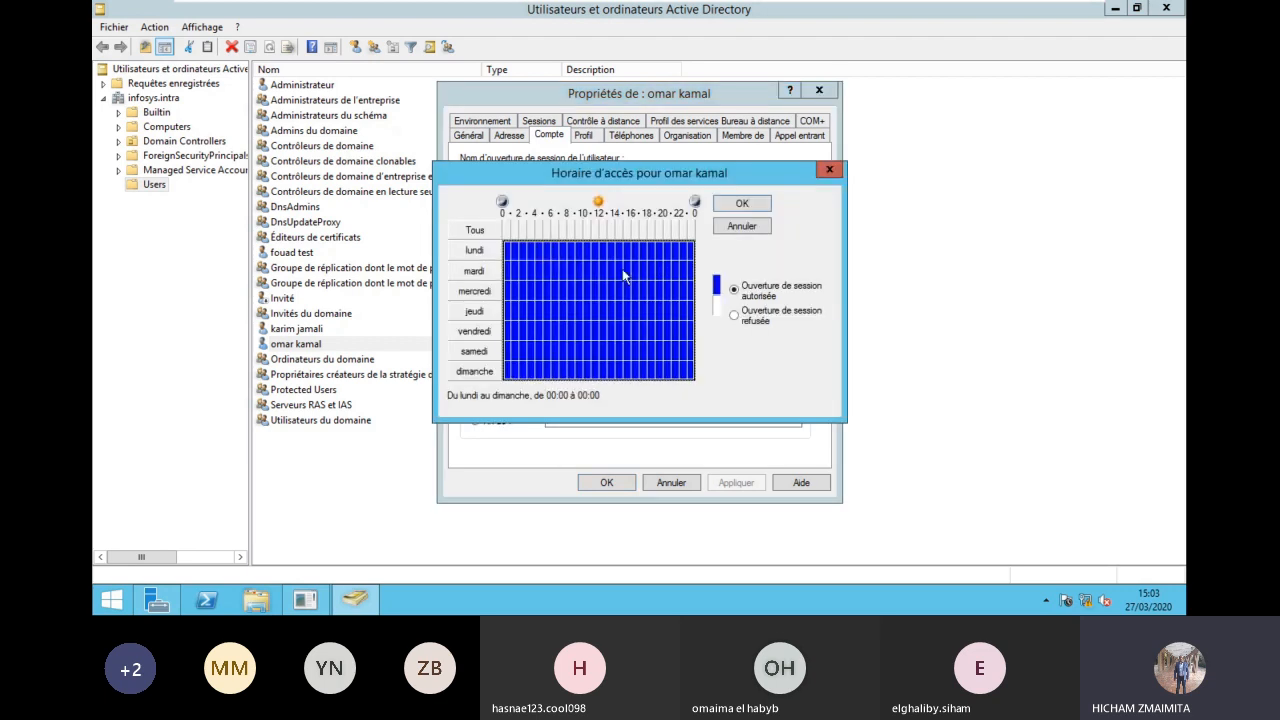
left_click(742, 227)
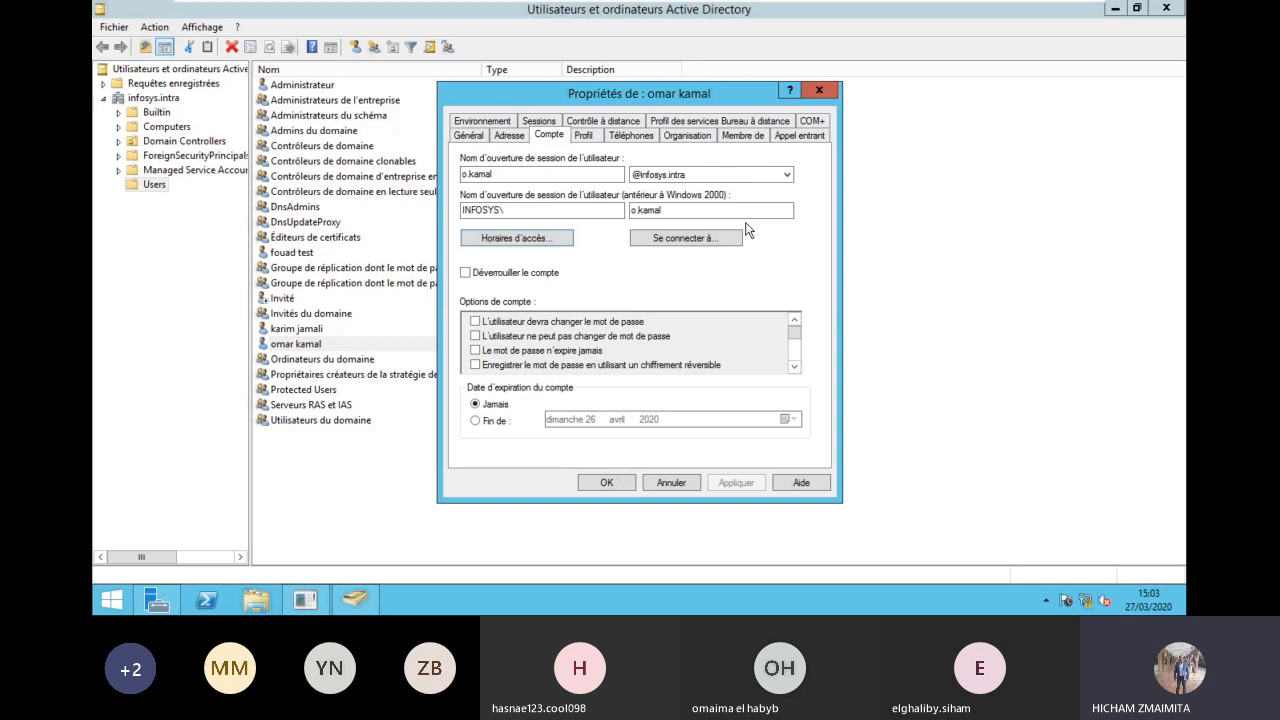
left_click(678, 237)
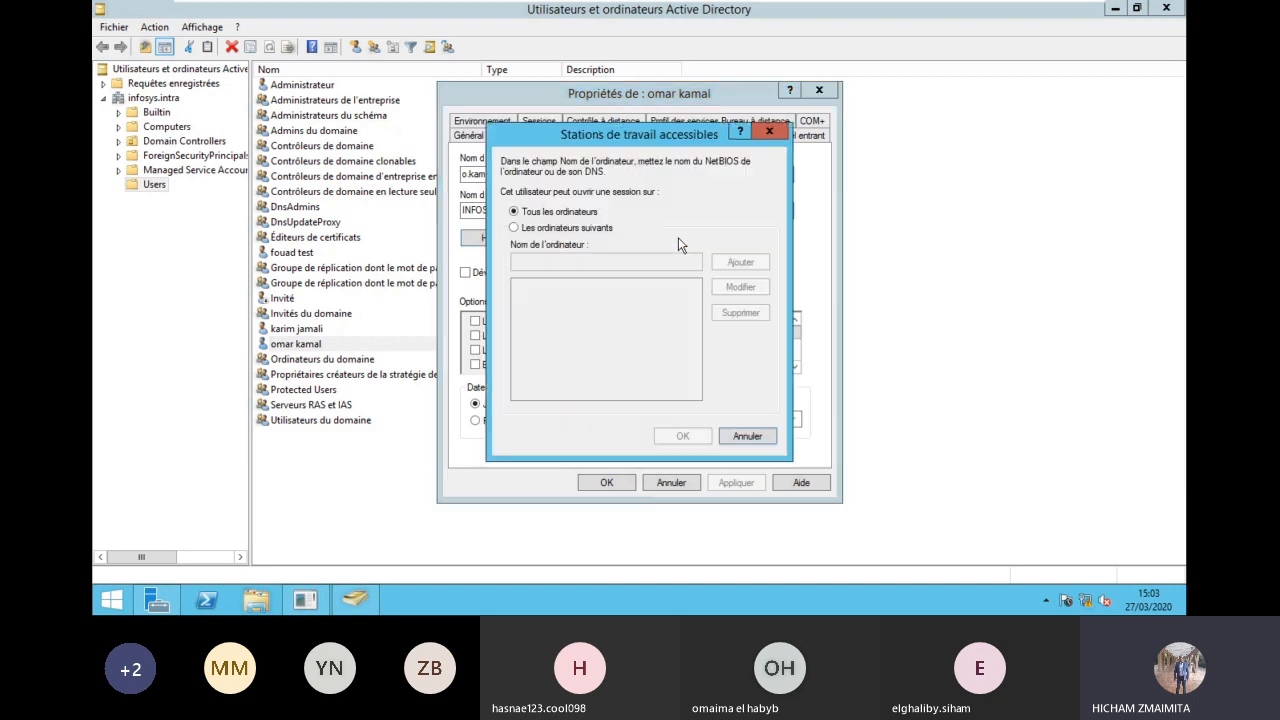
left_click(573, 229)
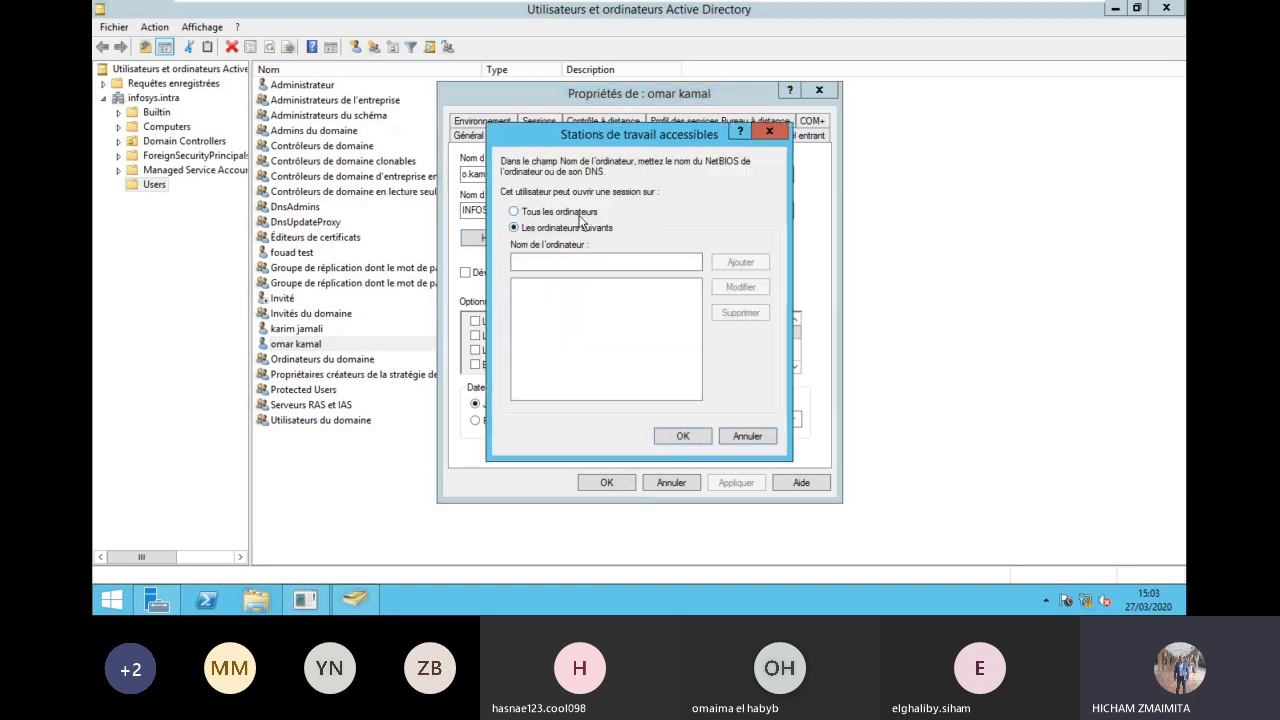
left_click(580, 216)
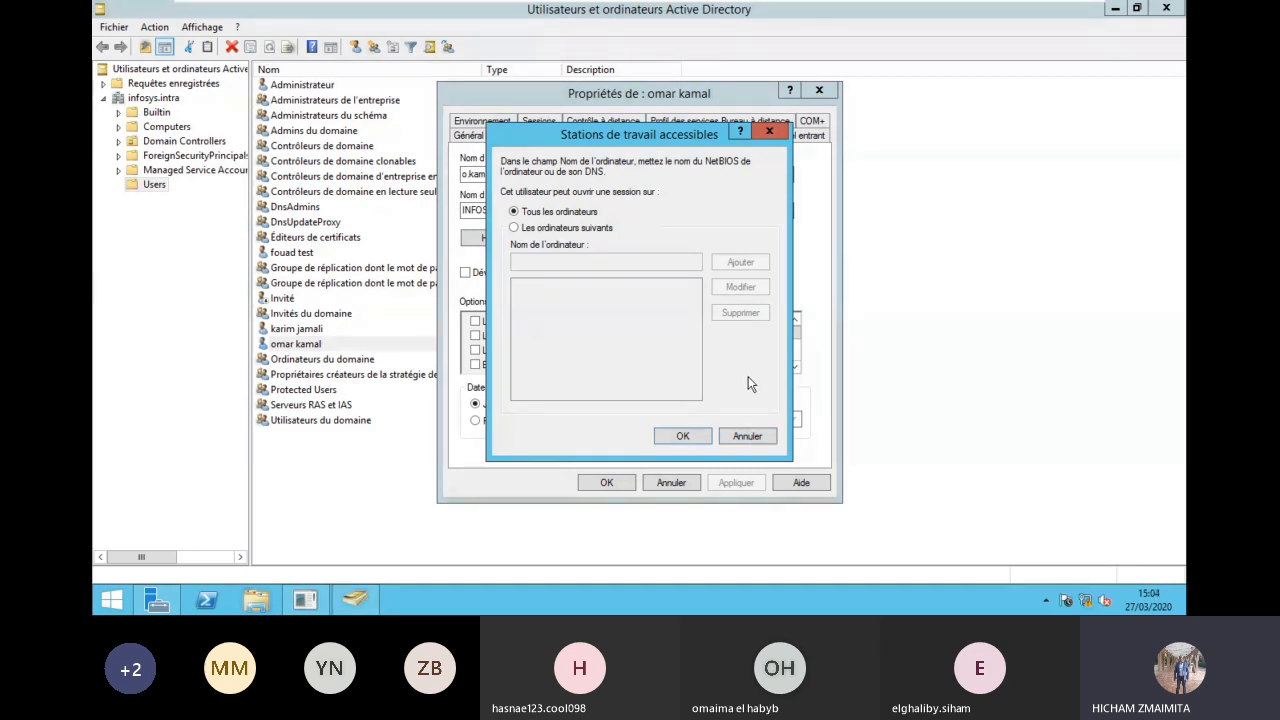
left_click(578, 229)
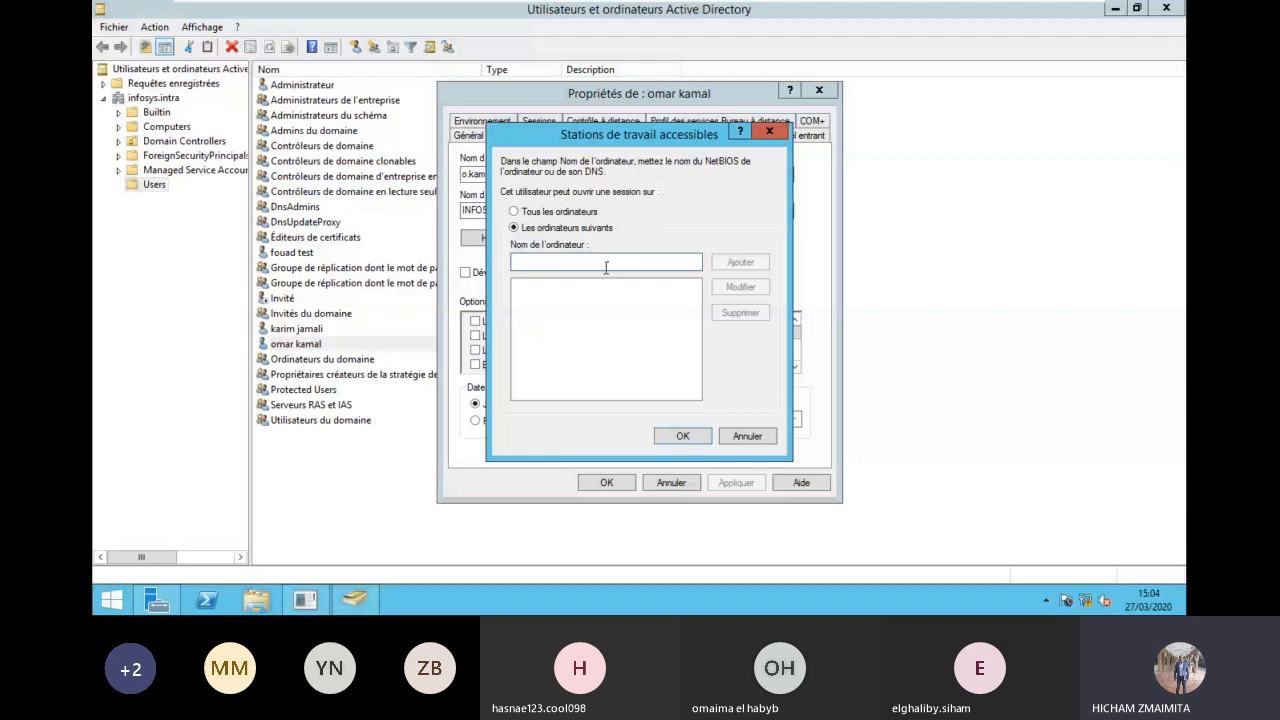
type("poste1")
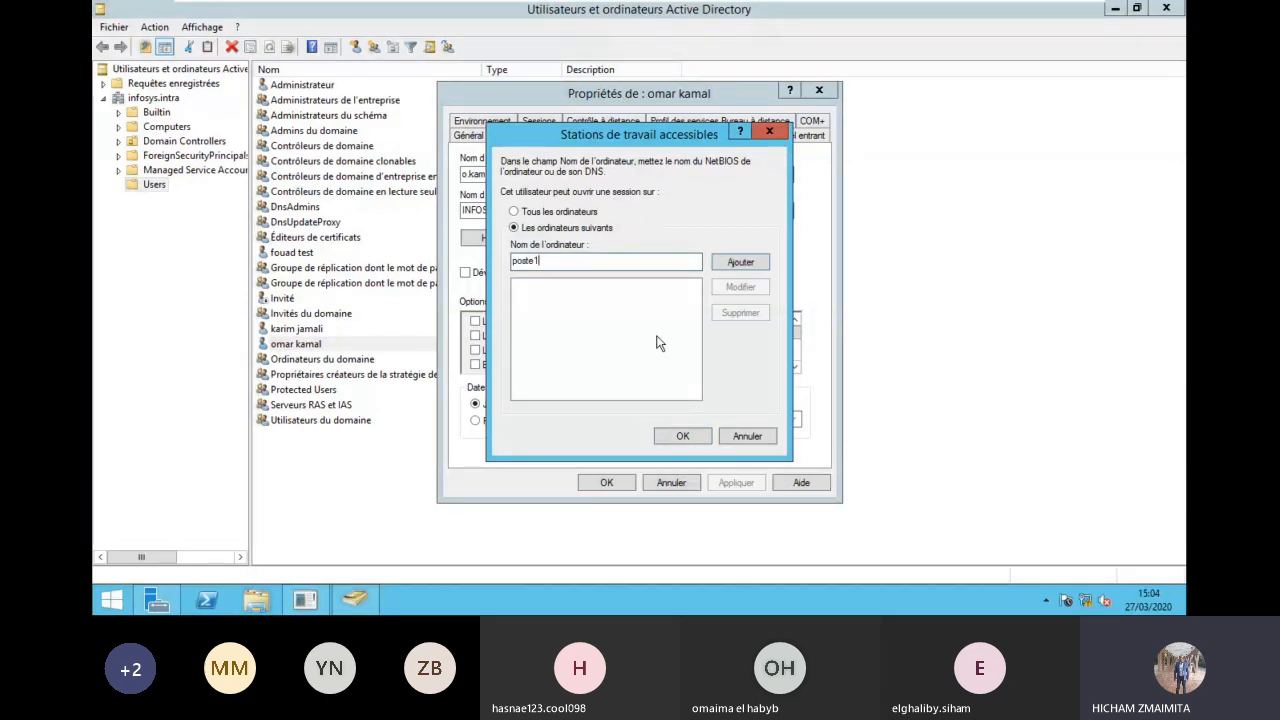
left_click(747, 437)
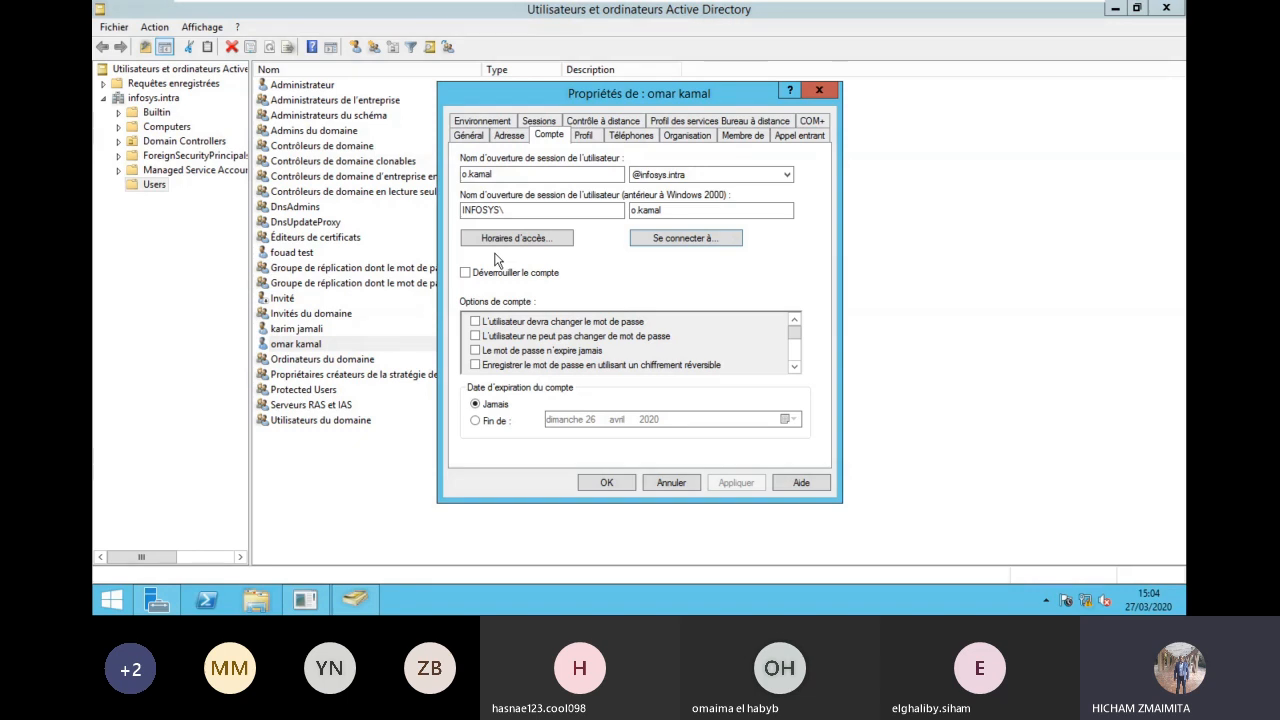
Step: Delete the Chemin du profil value on the user's Profil tab
left_click(587, 138)
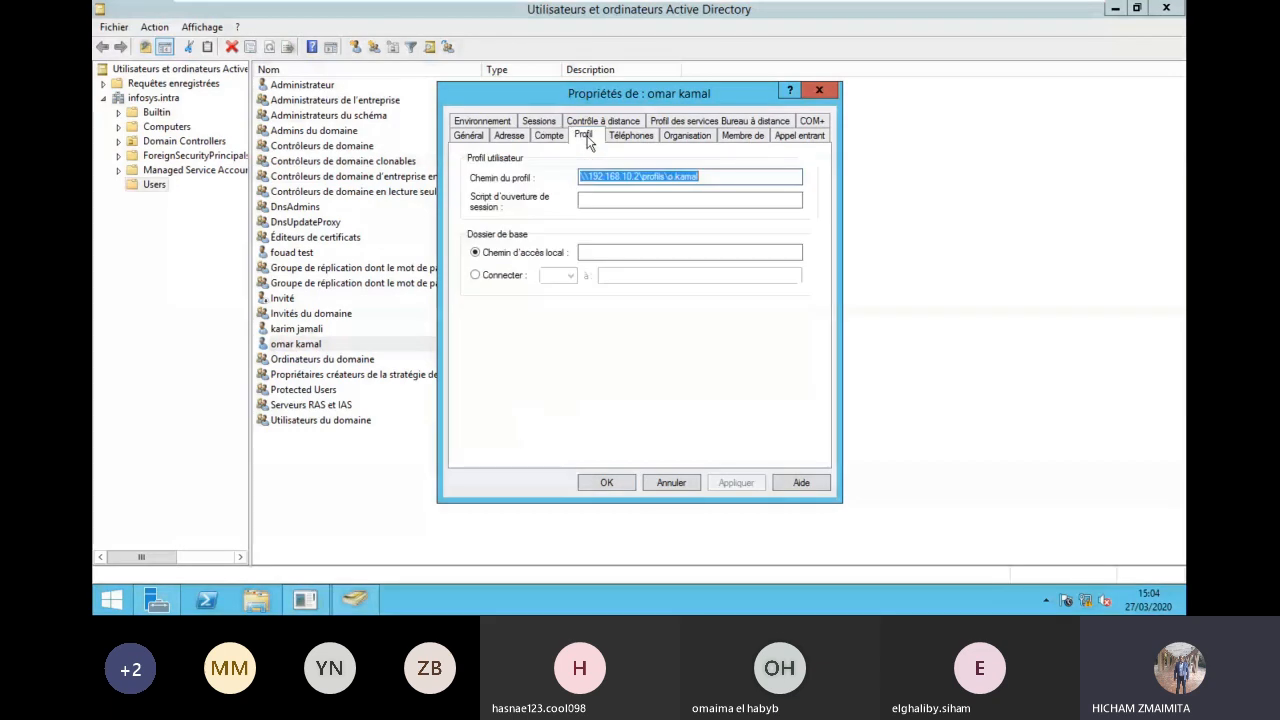
key("Delete")
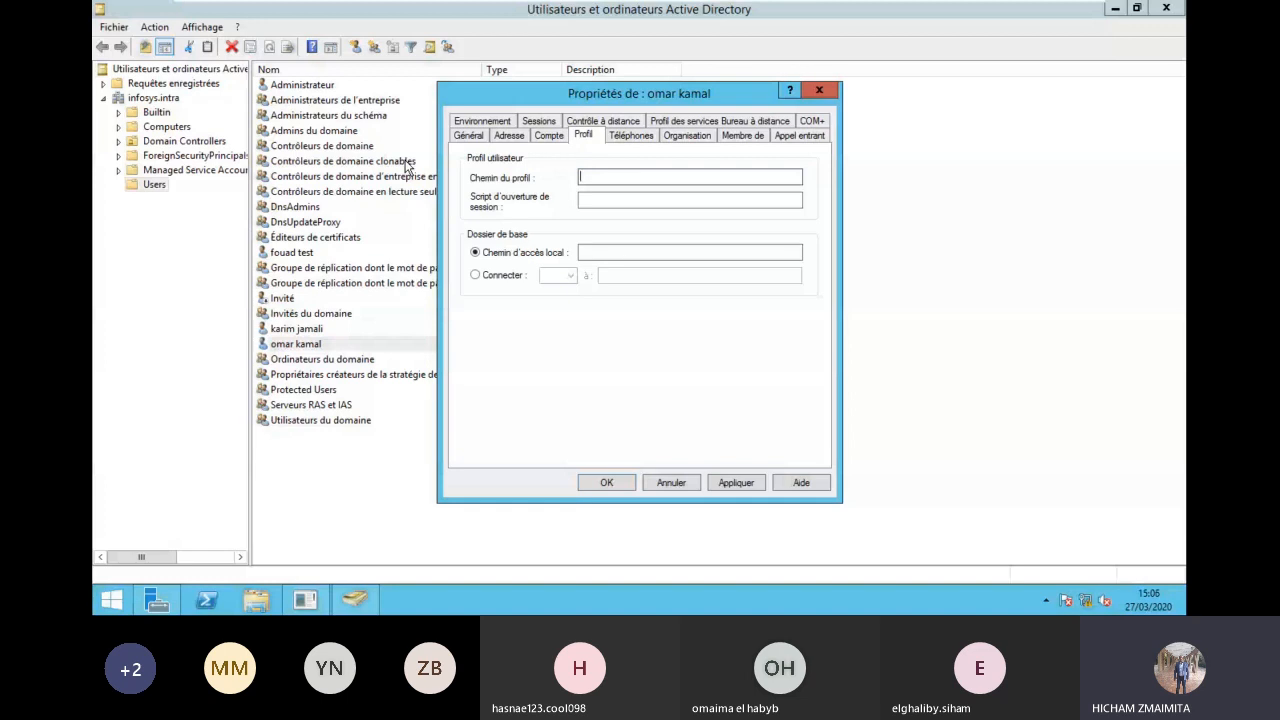
Step: Close the user's Properties dialog and select user accounts in the list again
left_click(664, 482)
left_click(635, 460)
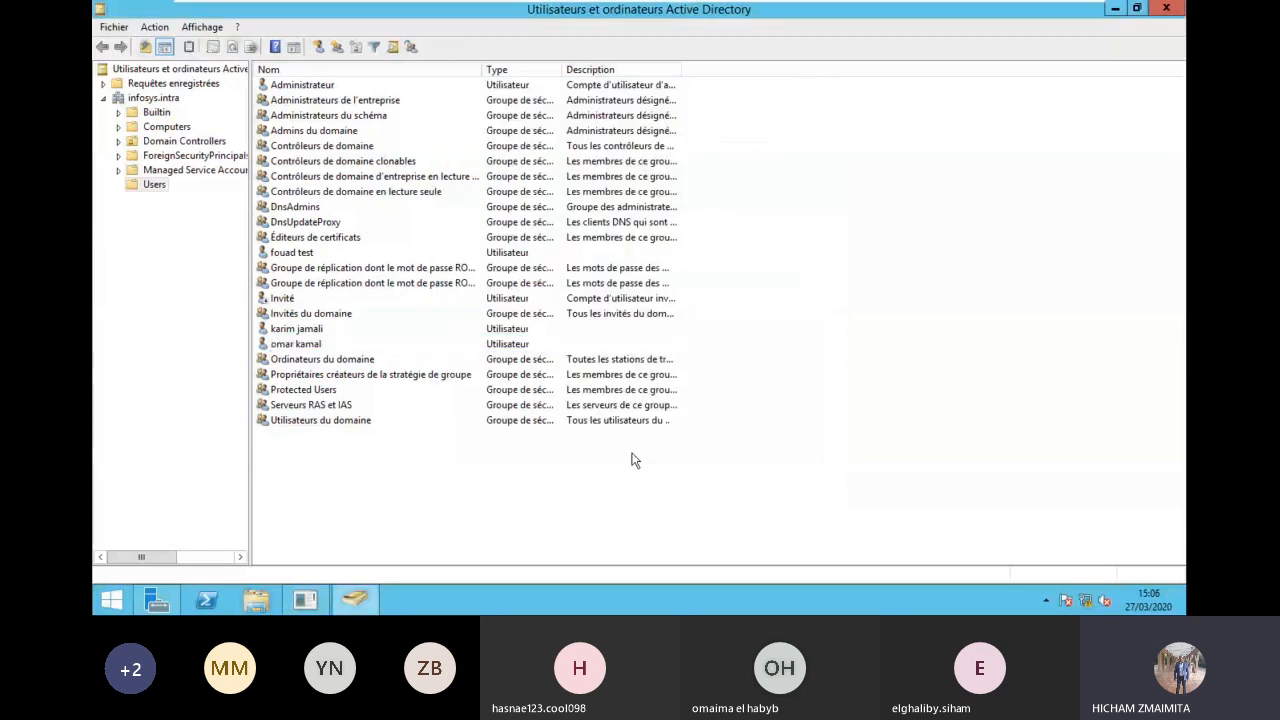
left_click(346, 344)
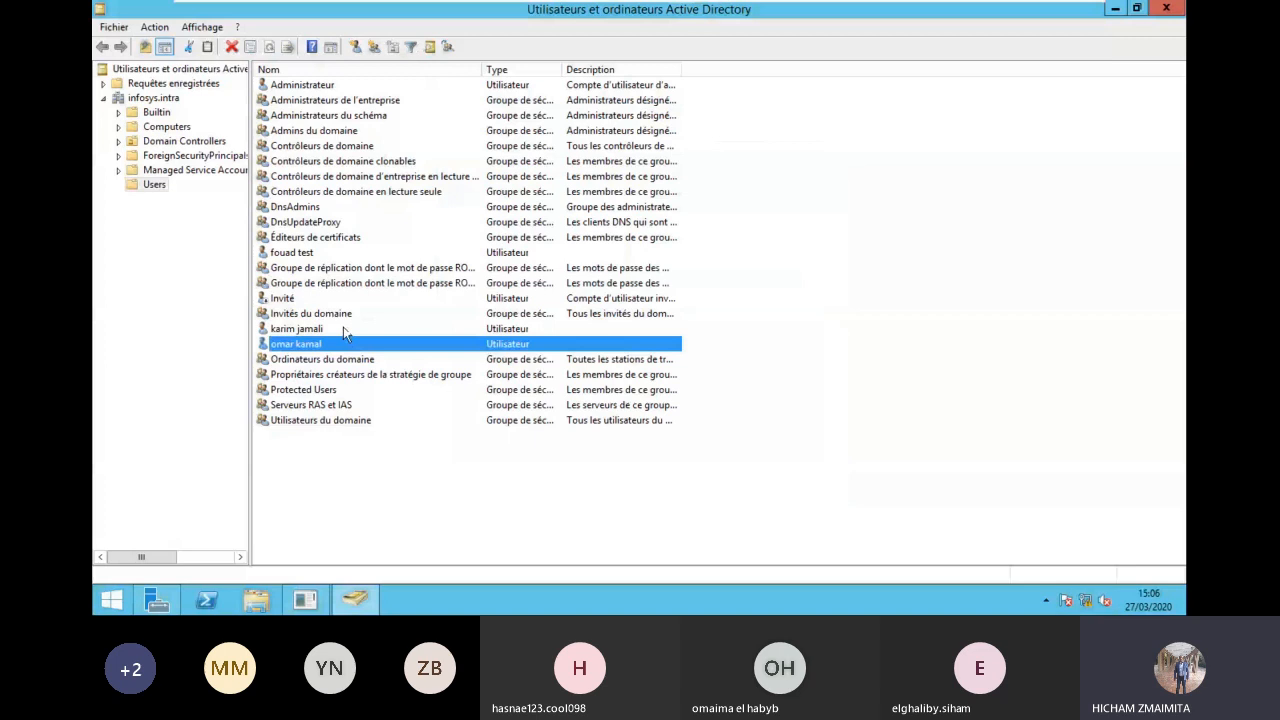
left_click(344, 330)
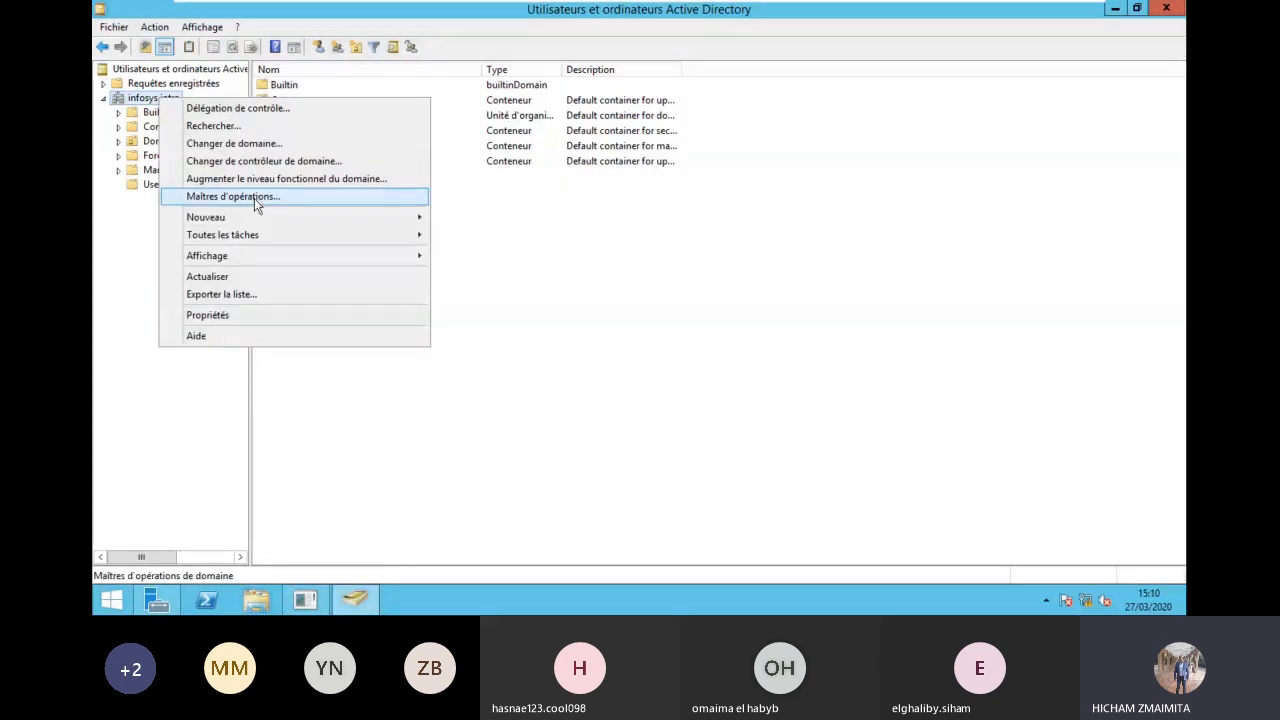
left_click(254, 197)
left_click(570, 225)
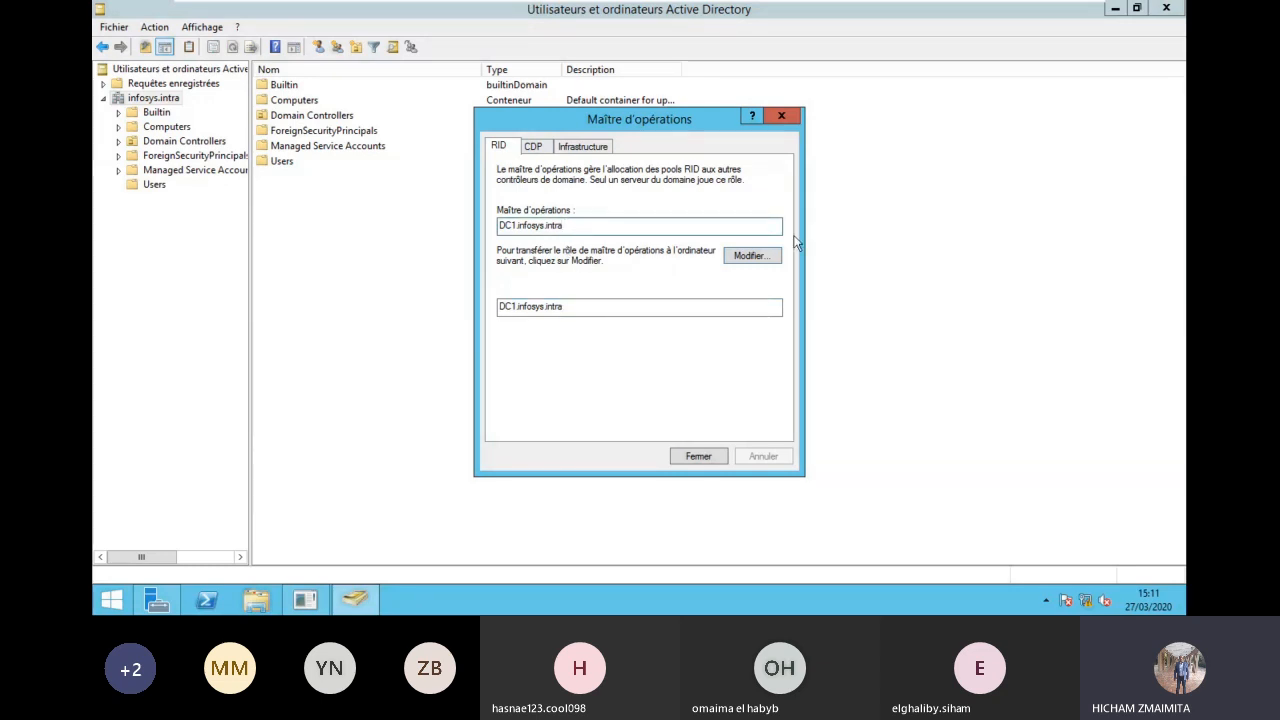
left_click(758, 256)
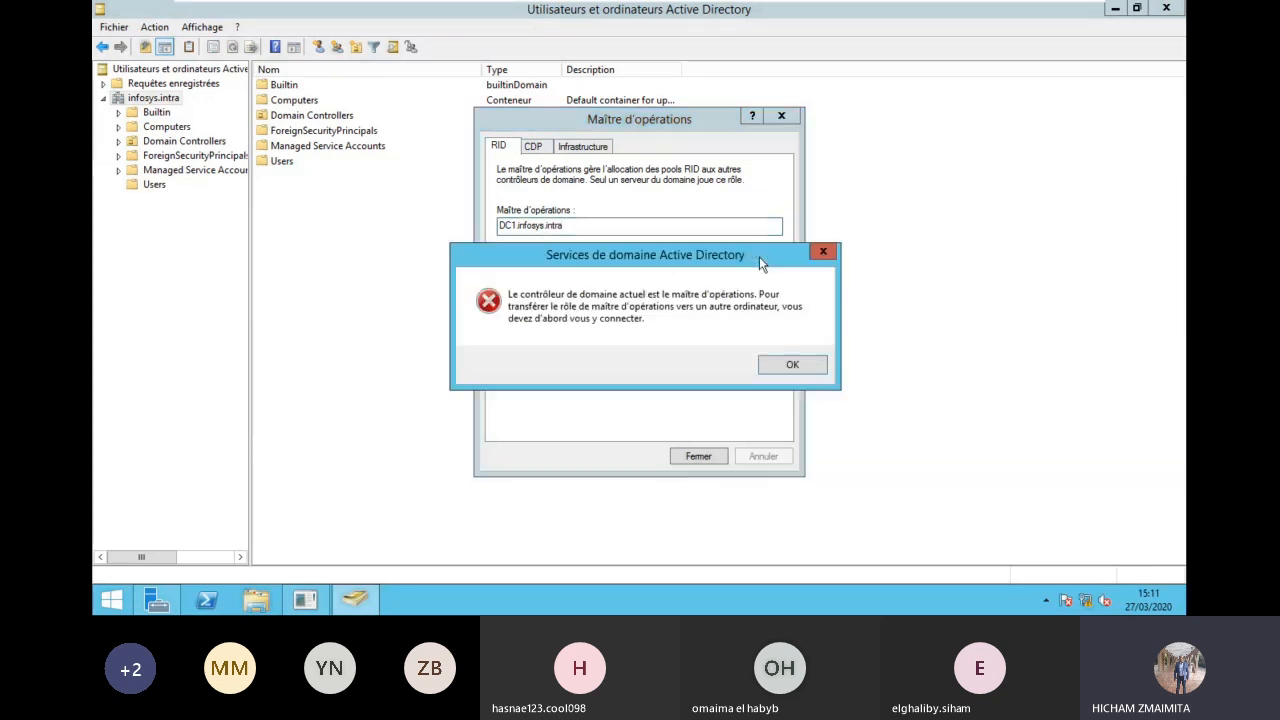
left_click(792, 365)
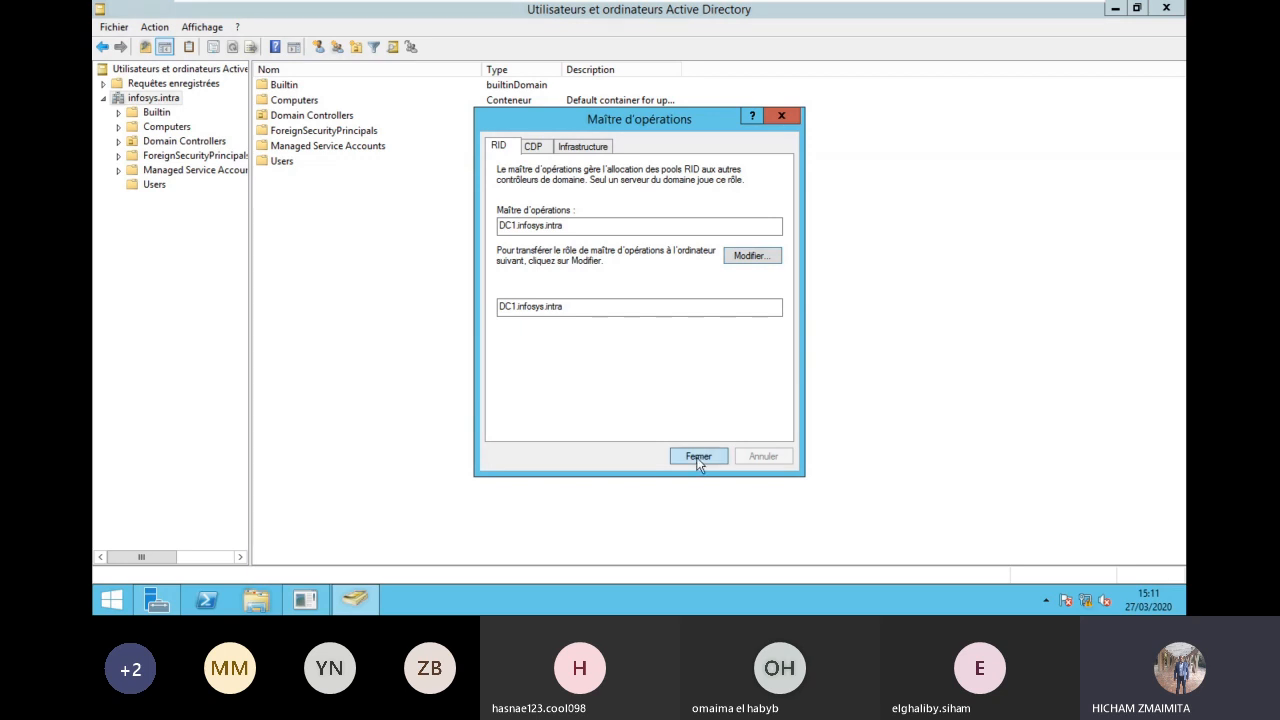
left_click(699, 456)
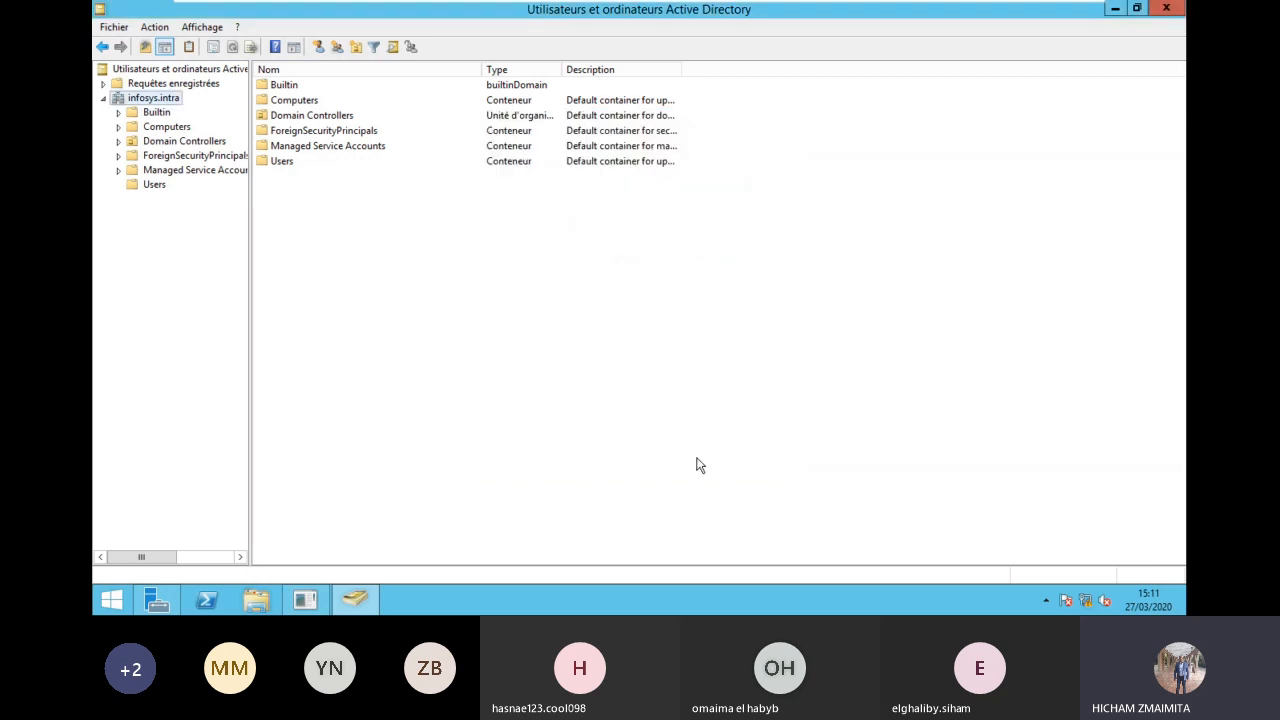
Step: Refresh infosys.intra, switch to Server Manager and back, then select the Users container
right_click(154, 100)
left_click(256, 280)
left_click(358, 600)
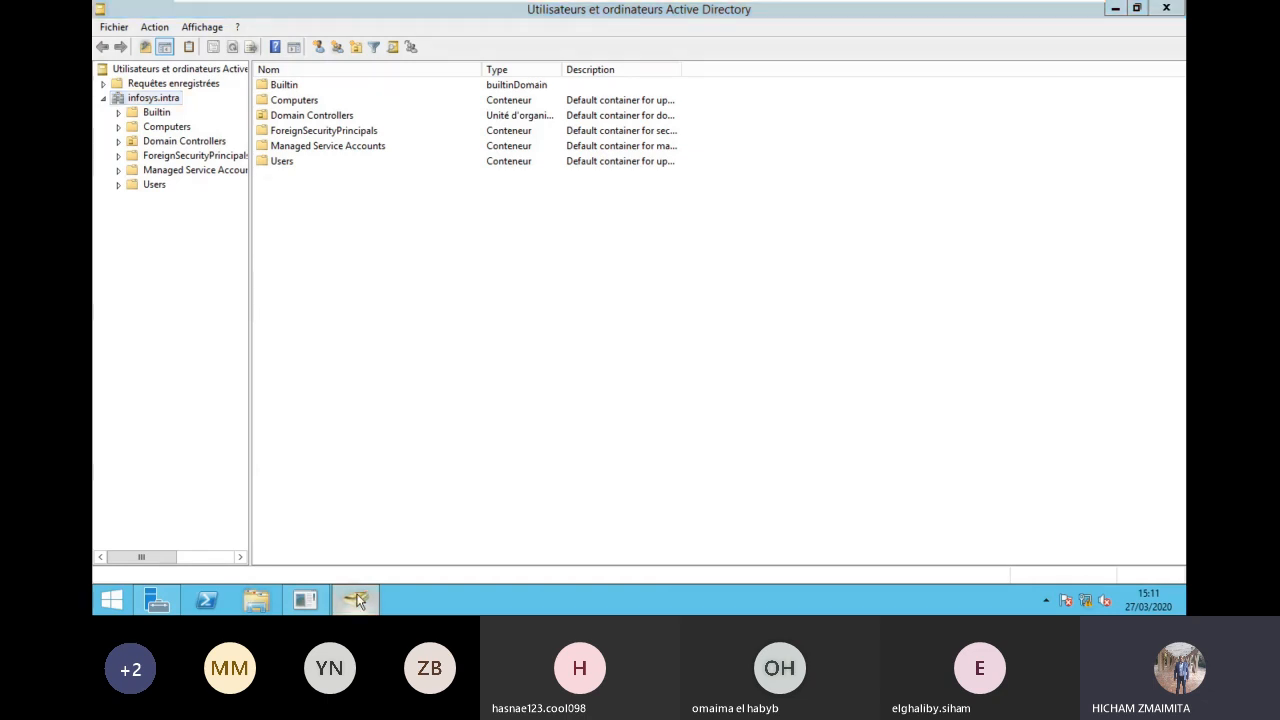
left_click(358, 600)
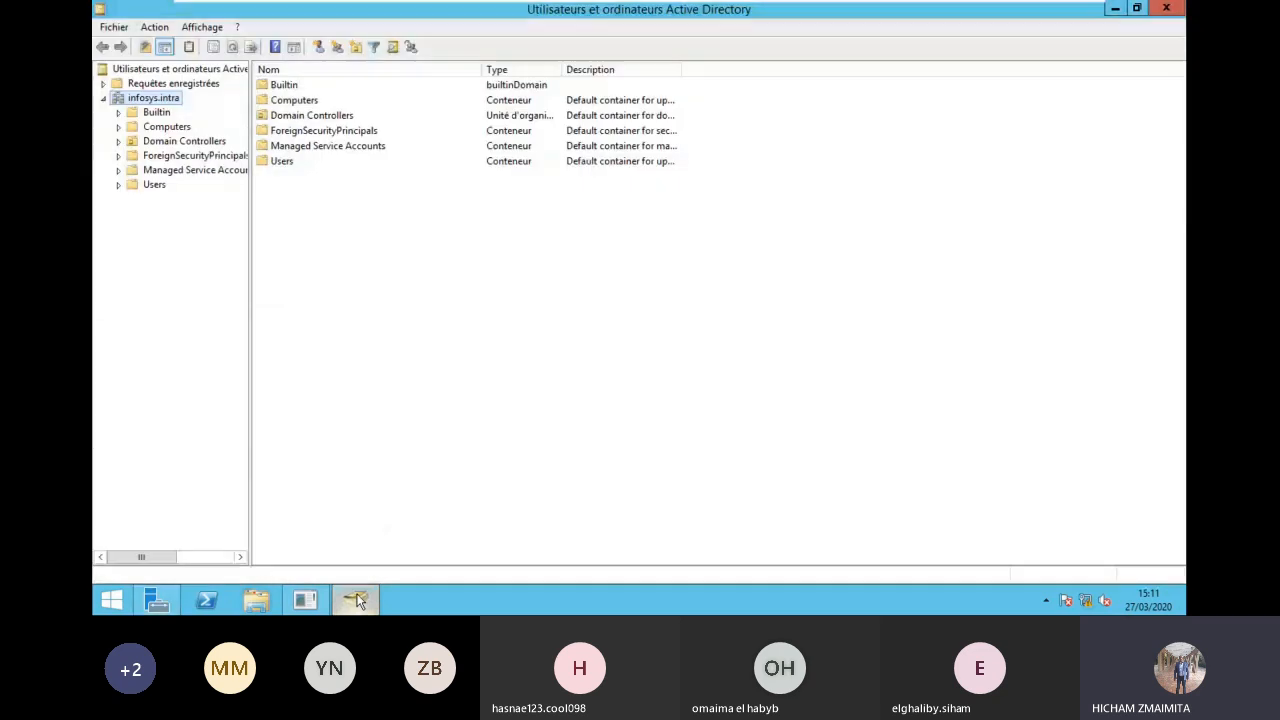
left_click(1116, 9)
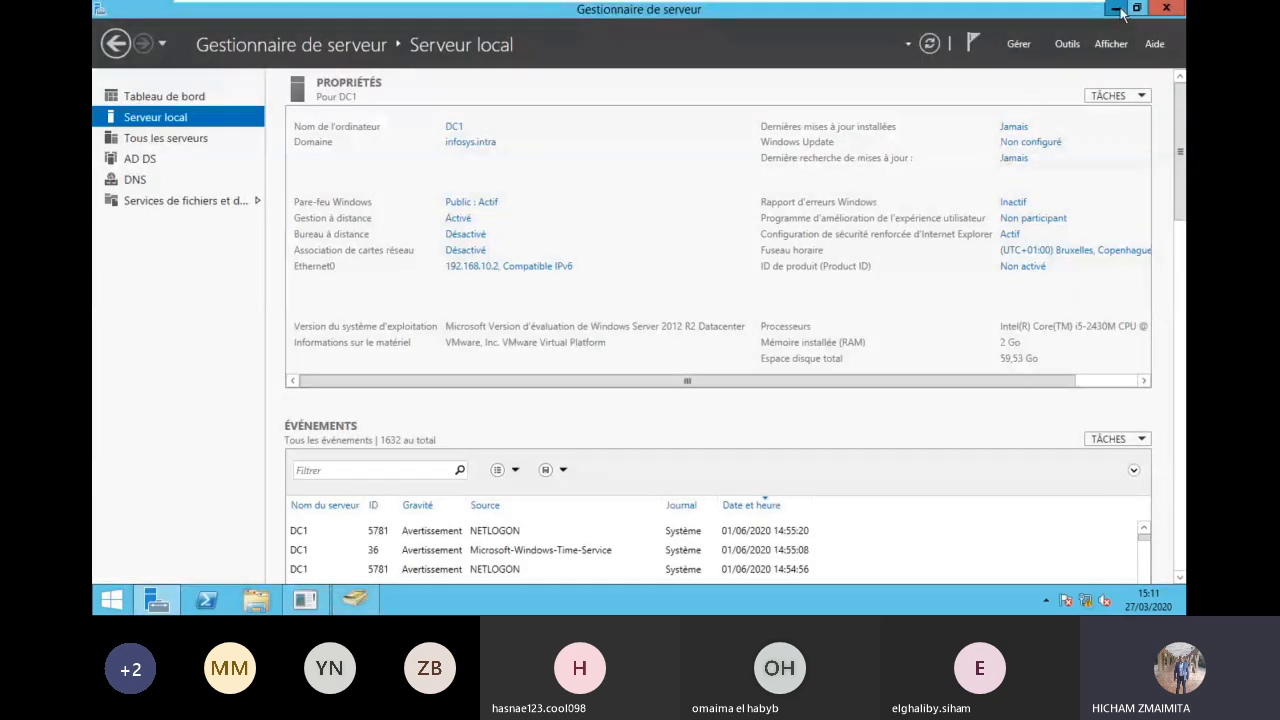
left_click(1116, 9)
left_click(301, 592)
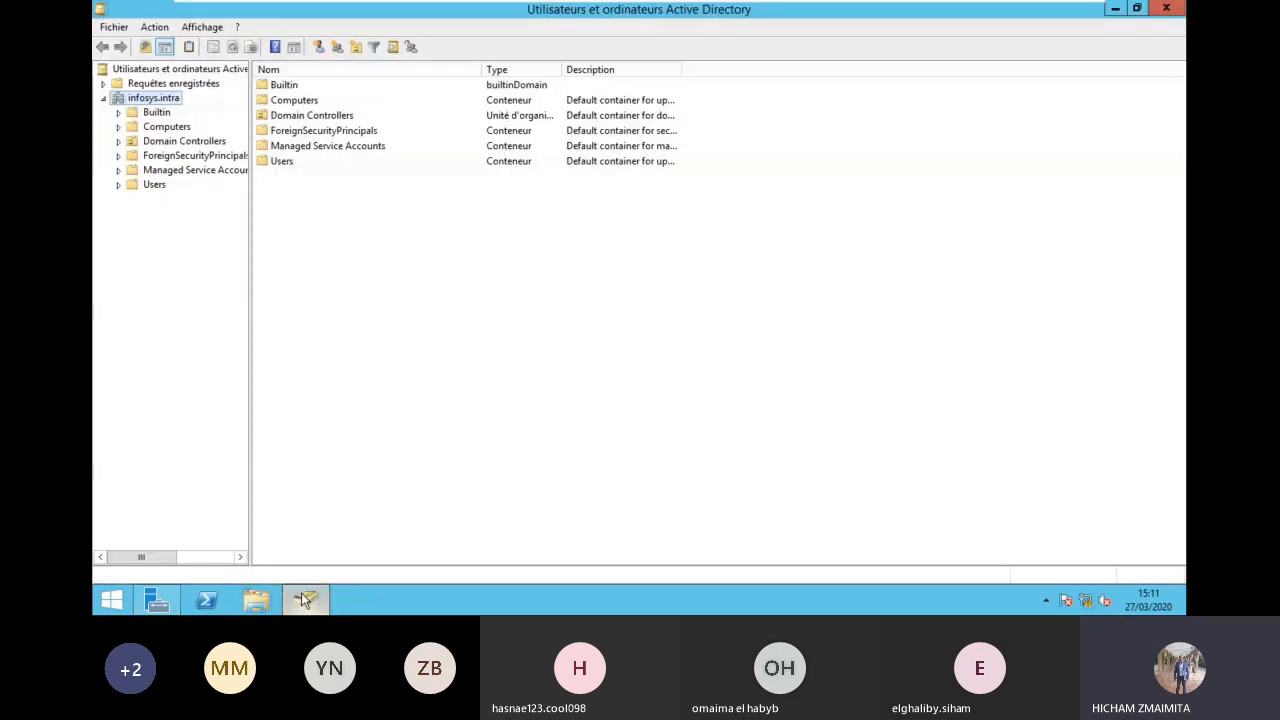
left_click(154, 186)
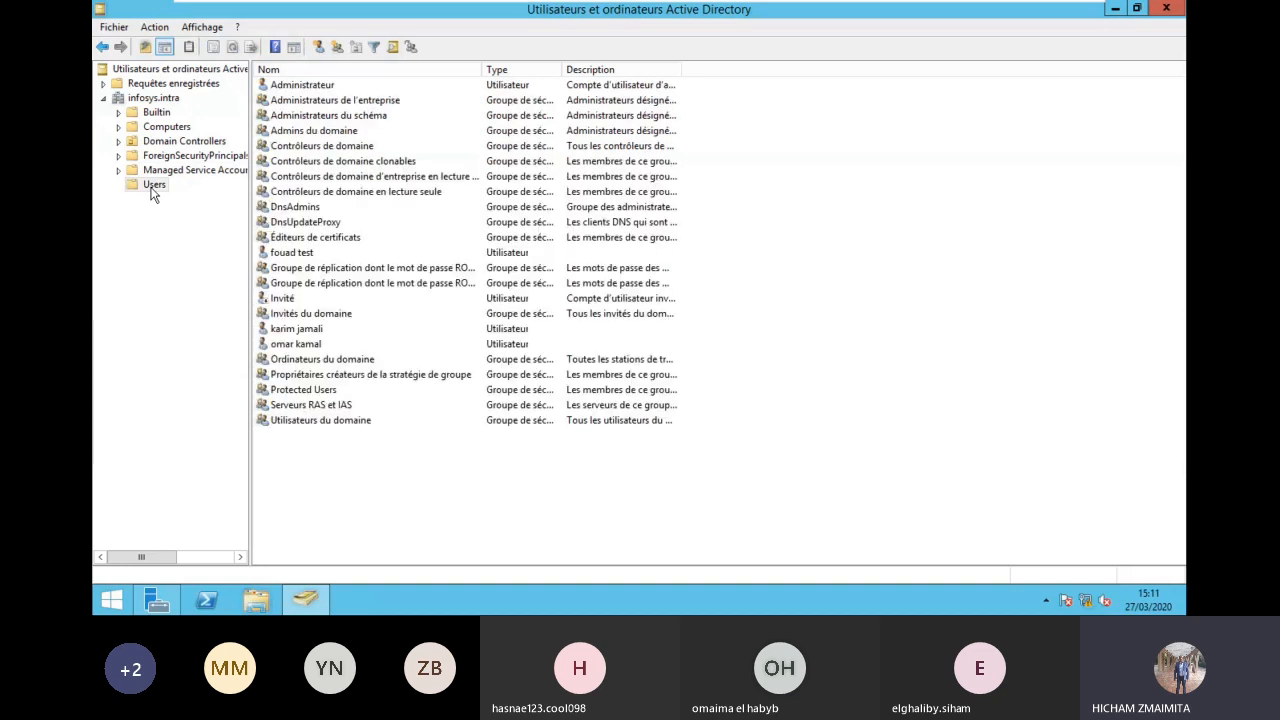
left_click(153, 186)
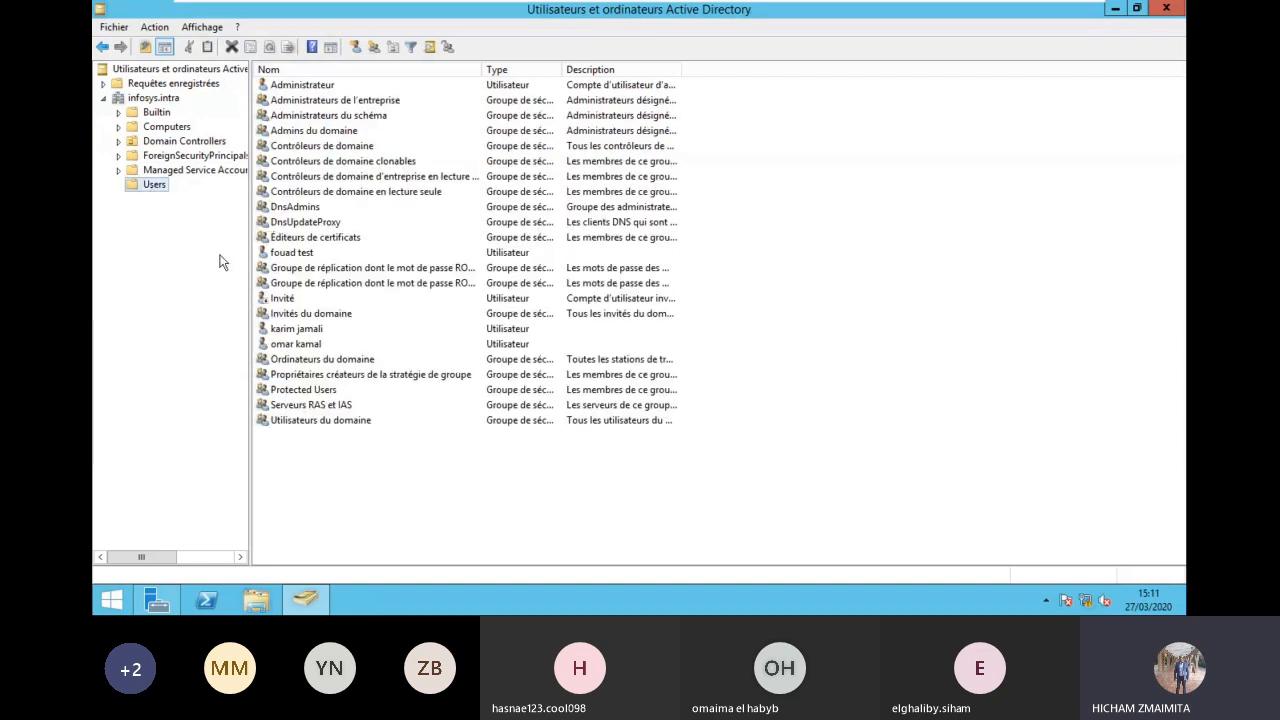
Step: Start a new user in Users with the person's first name, last name and dotted logon name
right_click(348, 469)
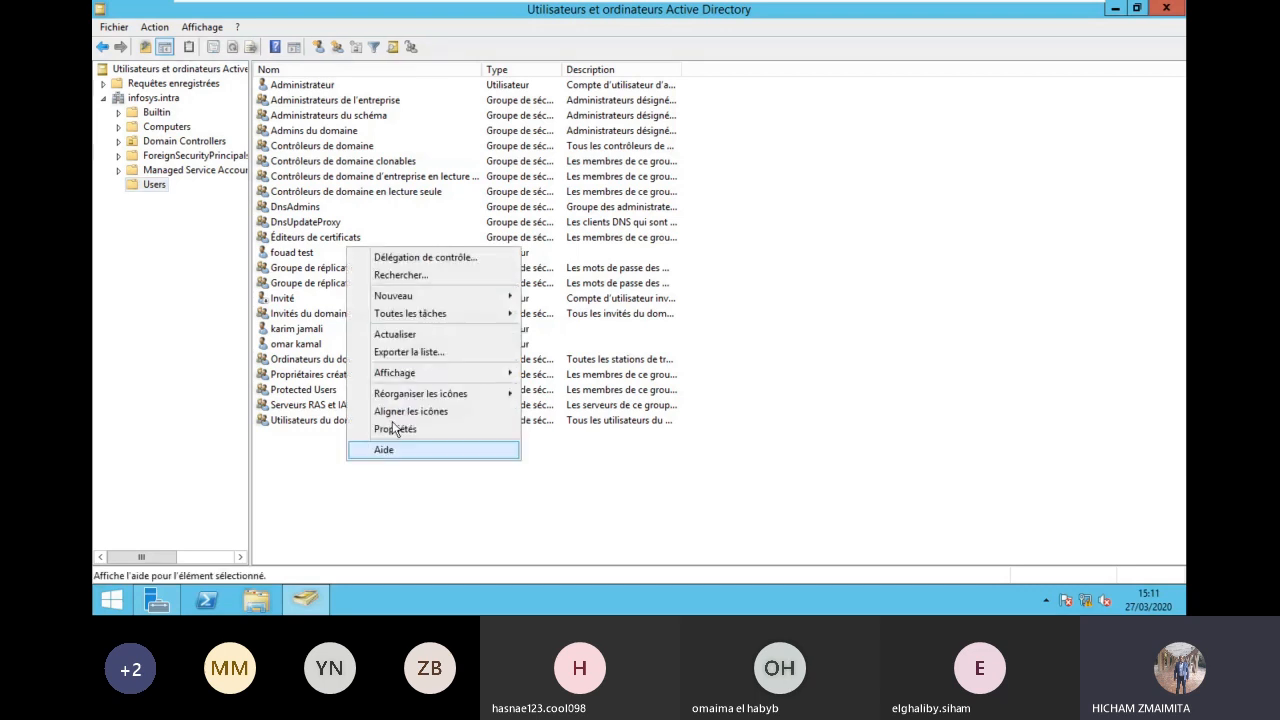
mouse_move(440, 296)
left_click(570, 432)
key("Tab")
key("Tab")
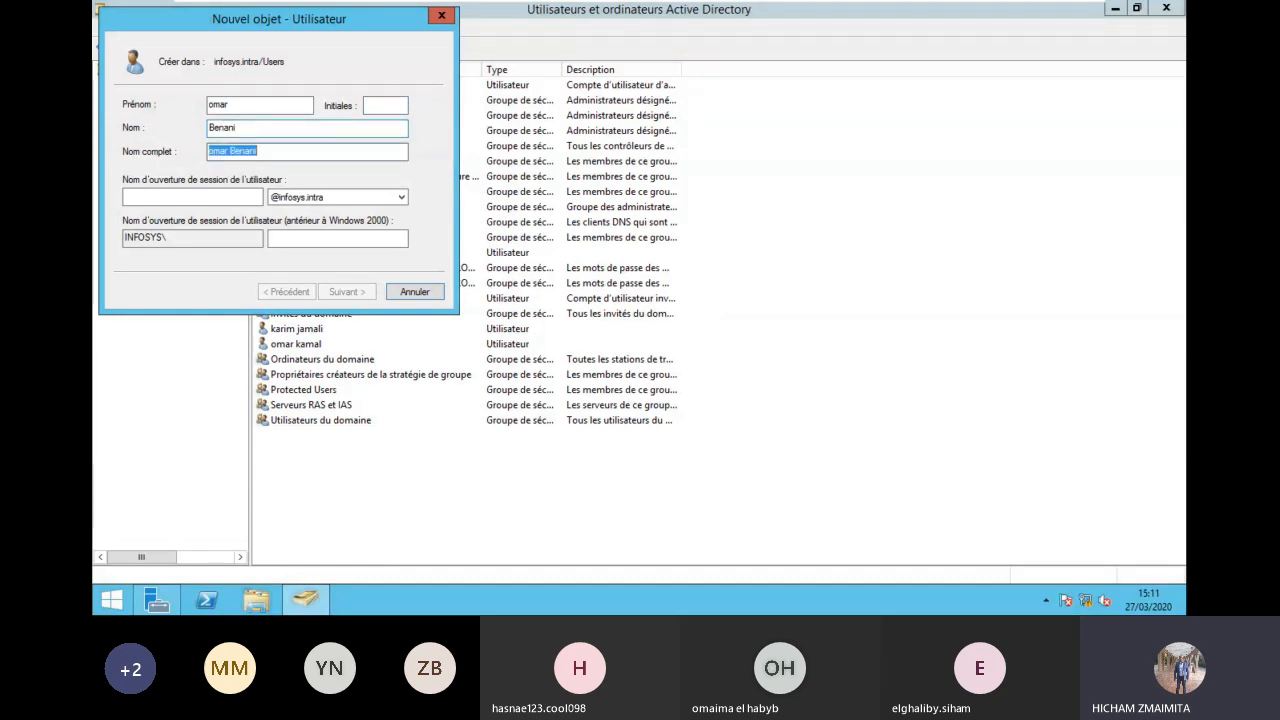
key("Tab")
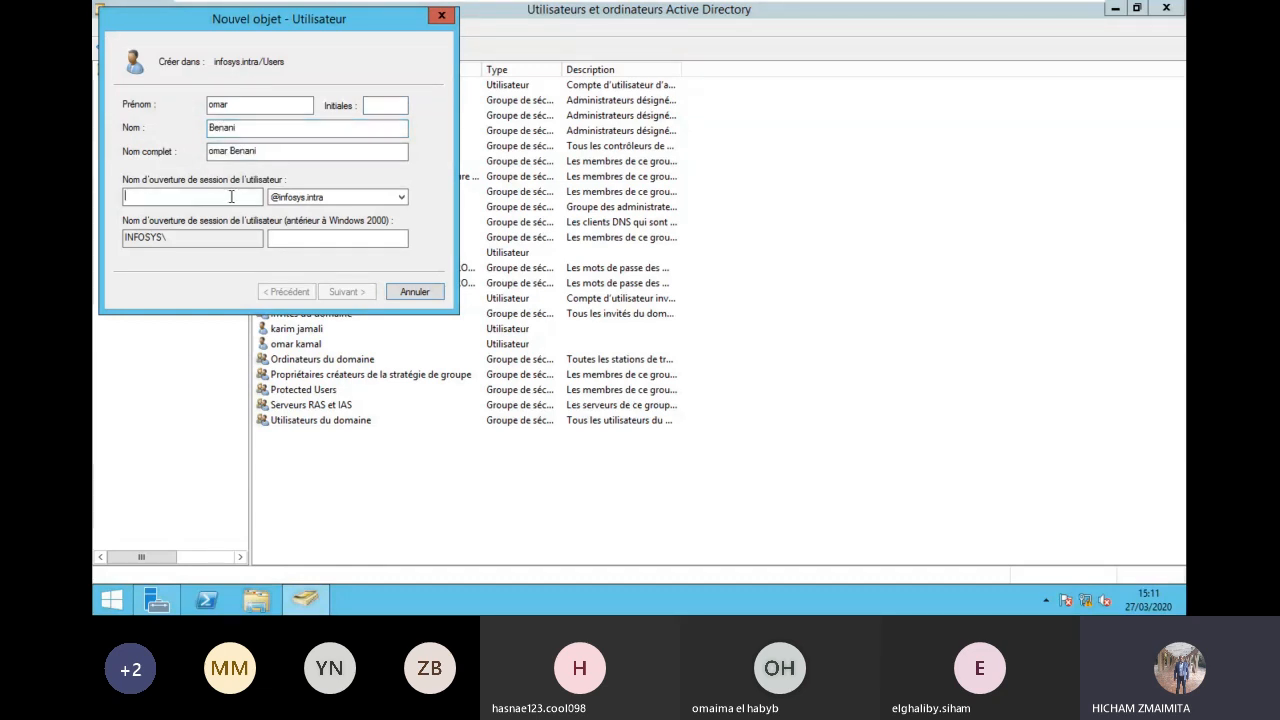
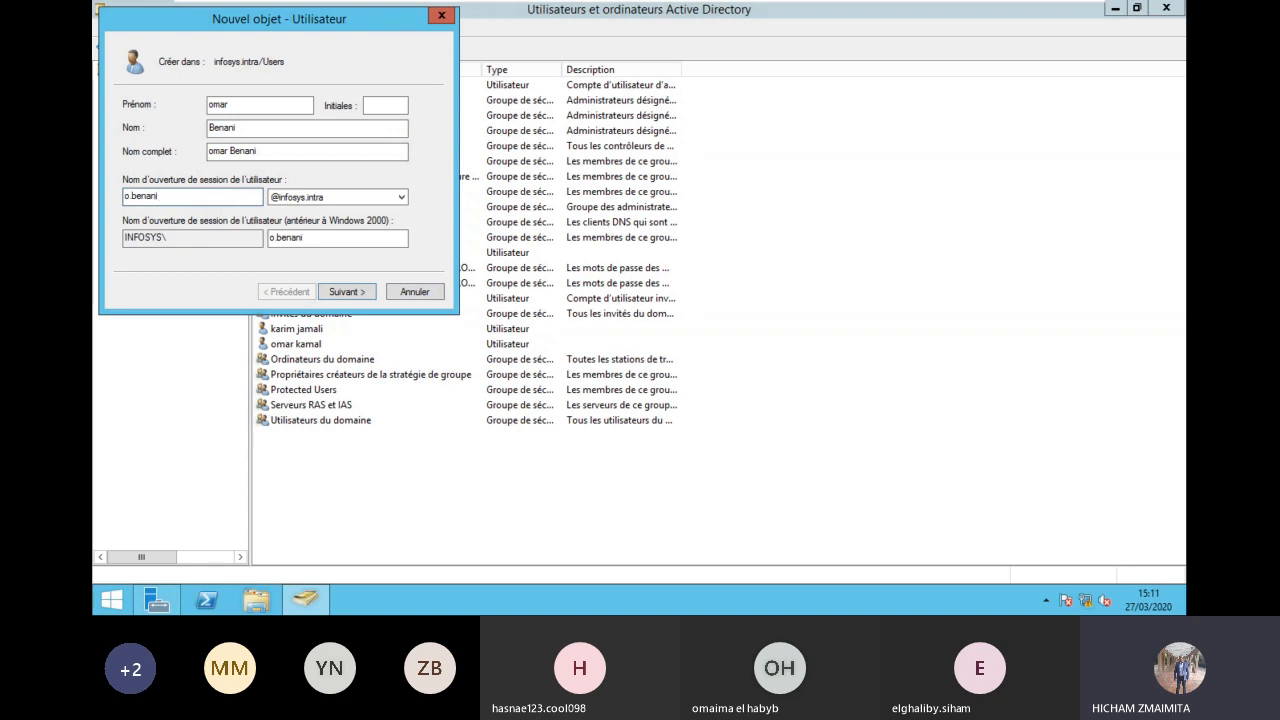
Step: Advance the wizard, dismiss the account creation error, and cancel the wizard
key("Return")
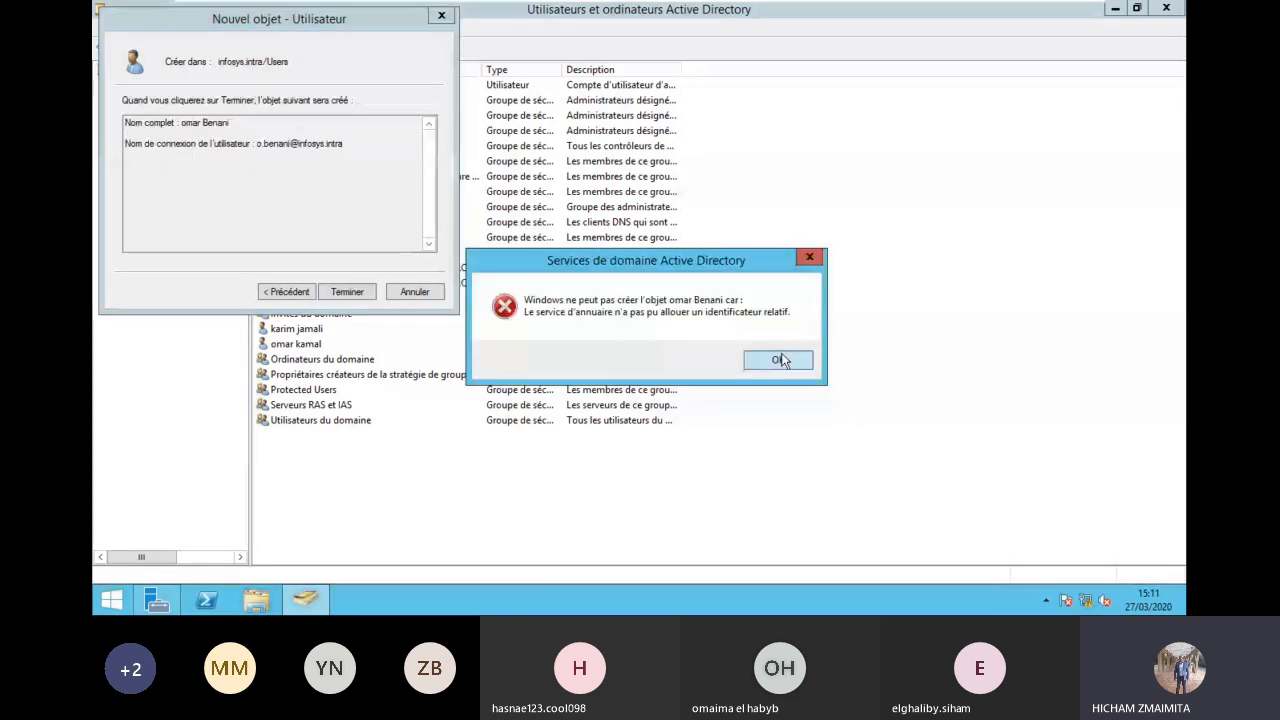
left_click(779, 360)
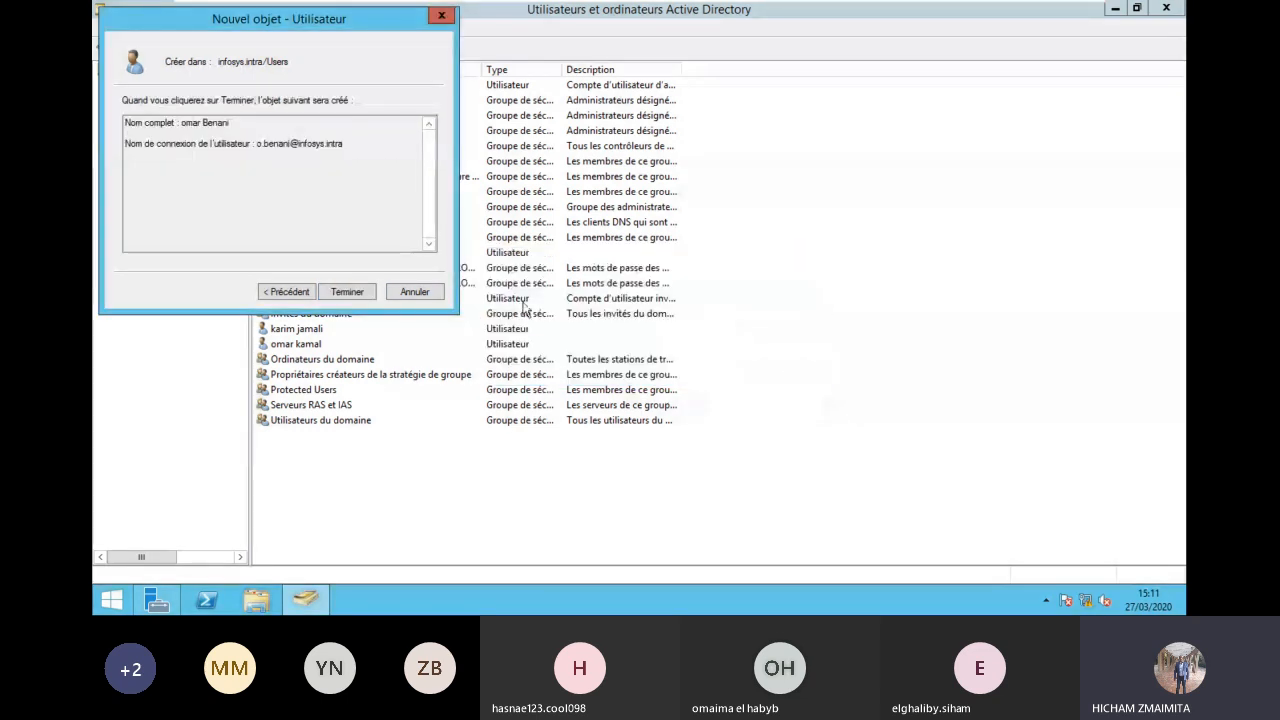
left_click(414, 291)
Step: Review the RID, PDC and Infrastructure tabs under Maîtres d'opérations for infosys.intra, then close
left_click(148, 97)
right_click(163, 101)
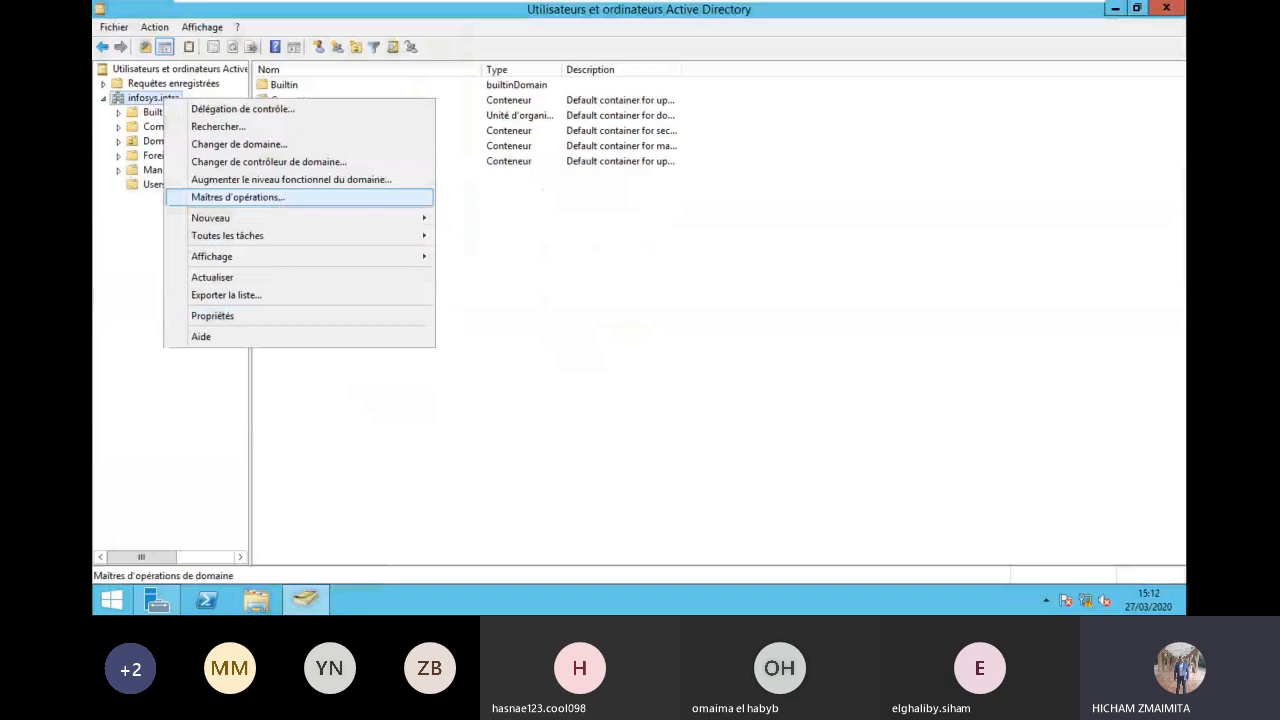
left_click(277, 197)
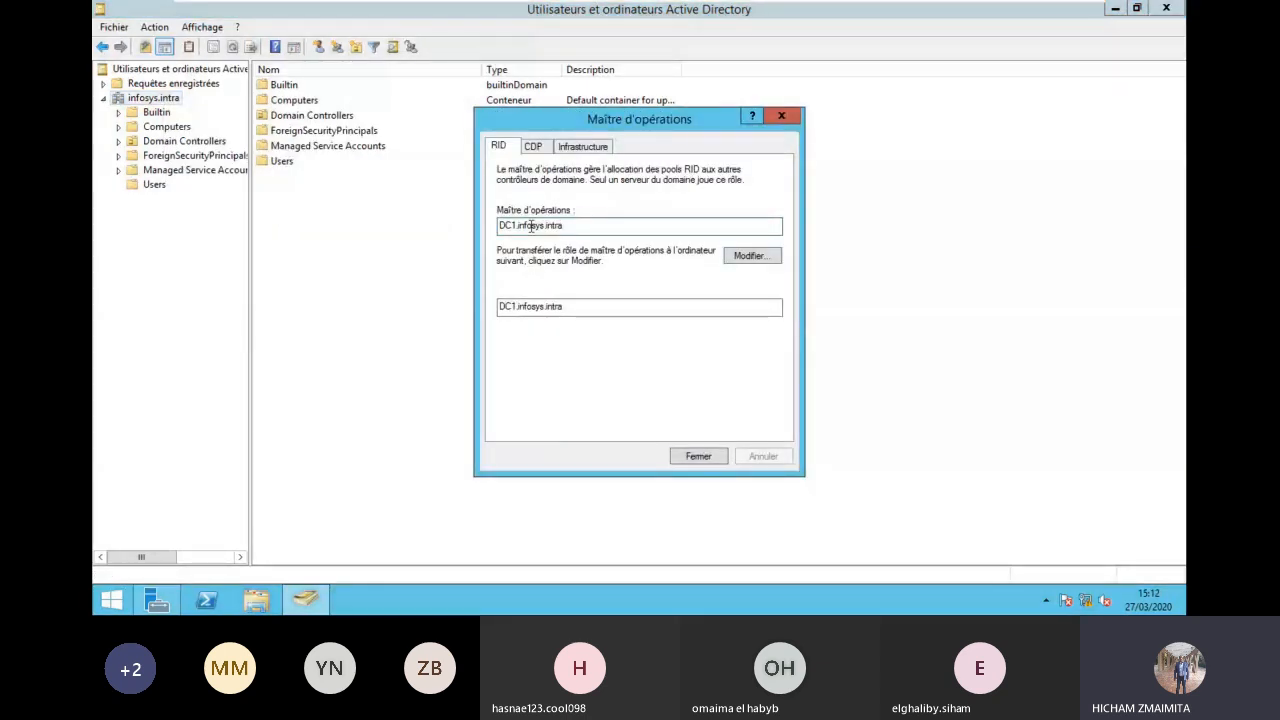
left_click(540, 147)
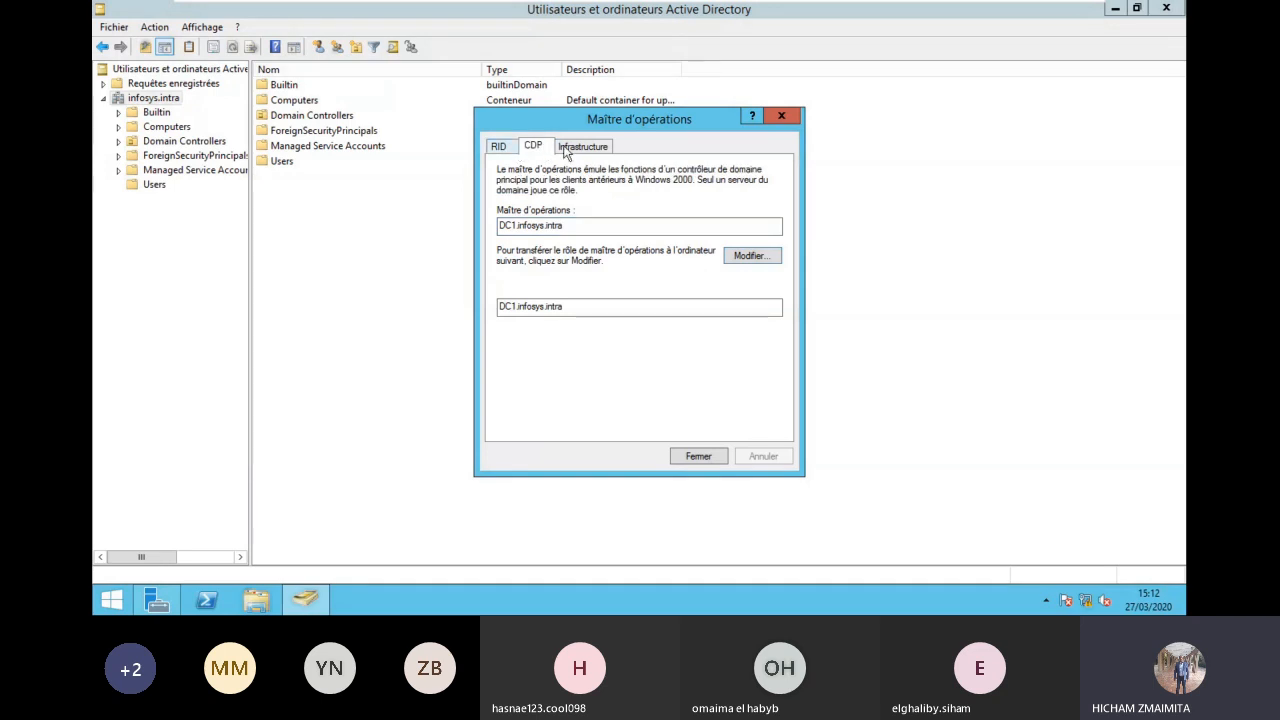
left_click(580, 147)
left_click(532, 147)
left_click(498, 147)
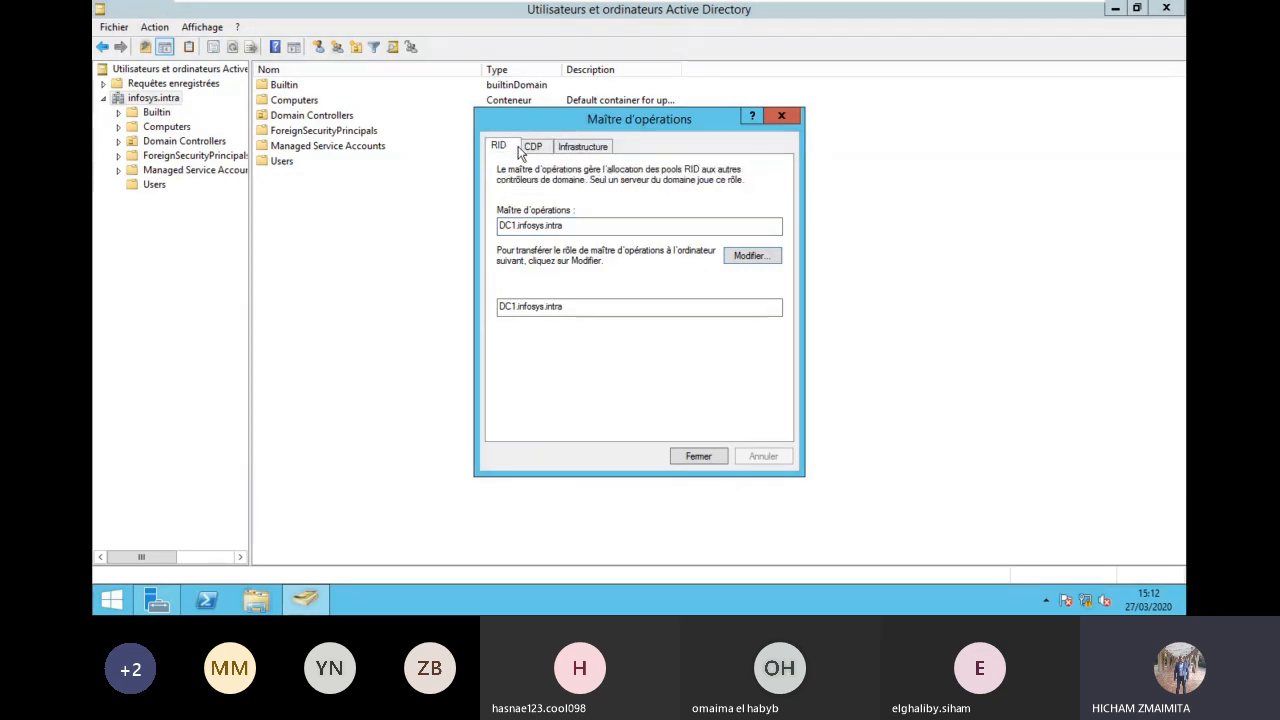
left_click(709, 456)
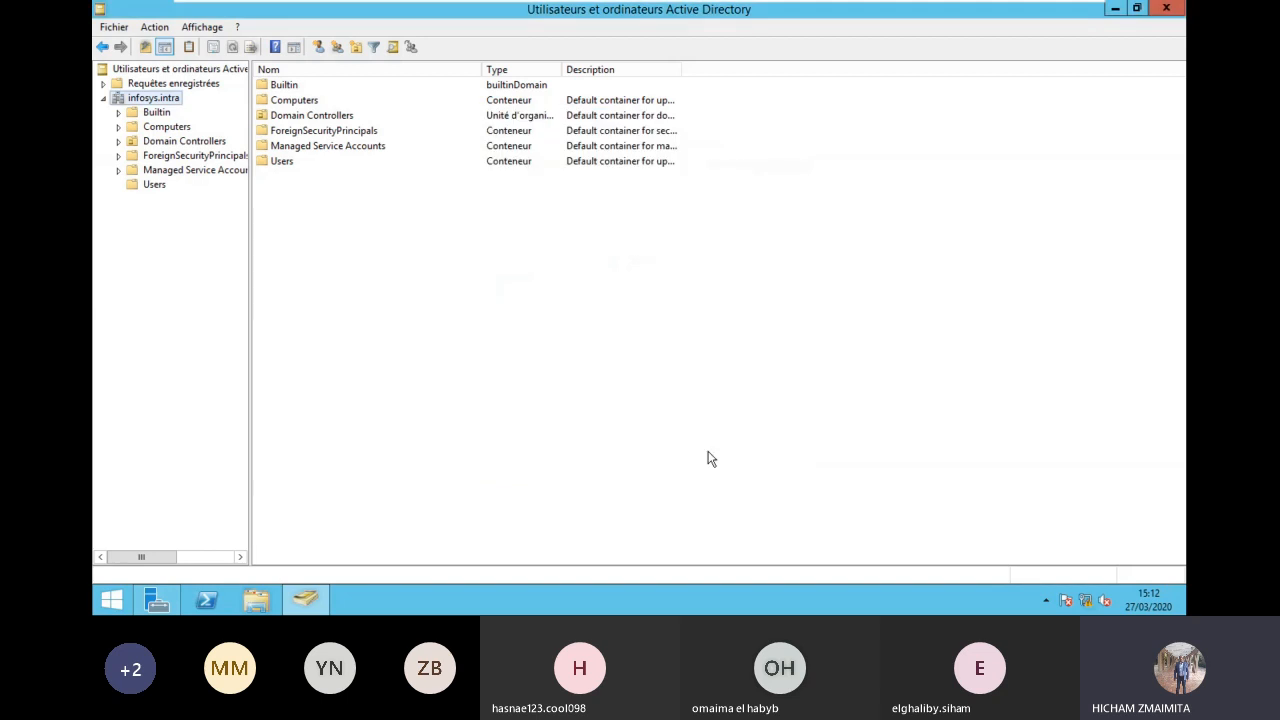
Step: Refresh infosys.intra, then pass through Managed Service Accounts back to the Users container
right_click(134, 100)
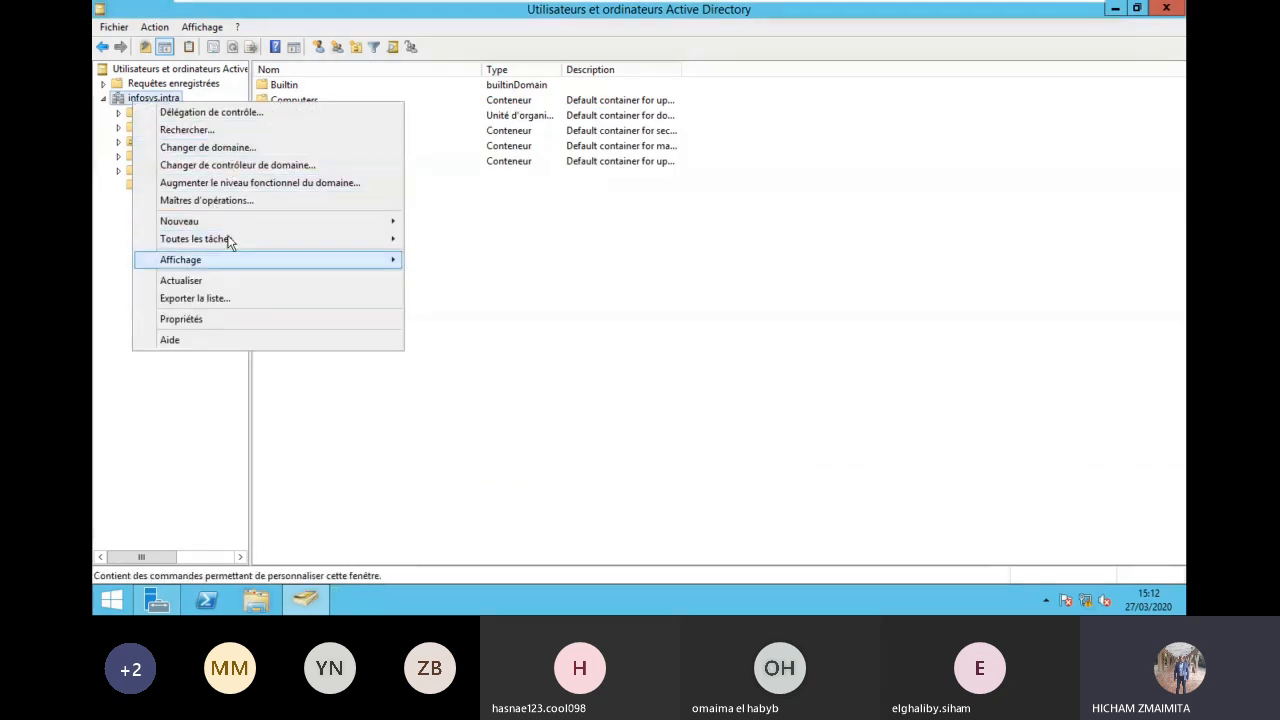
mouse_move(229, 240)
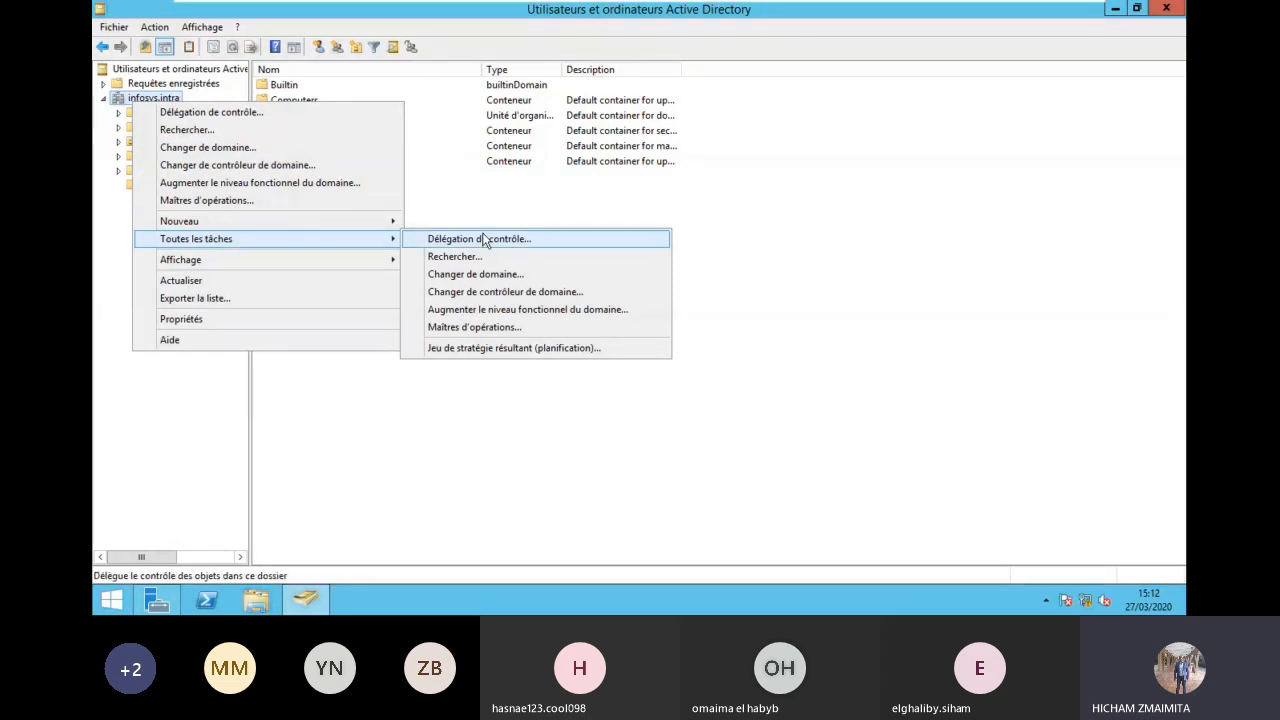
left_click(212, 281)
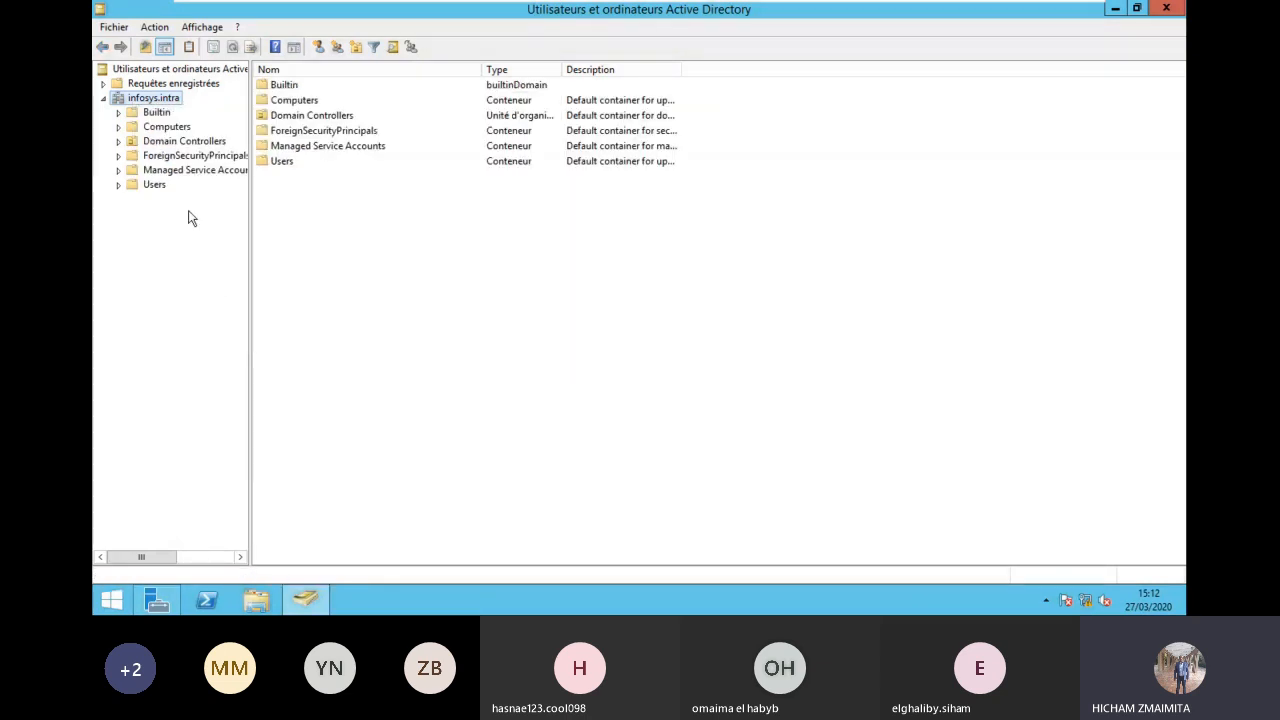
left_click(165, 171)
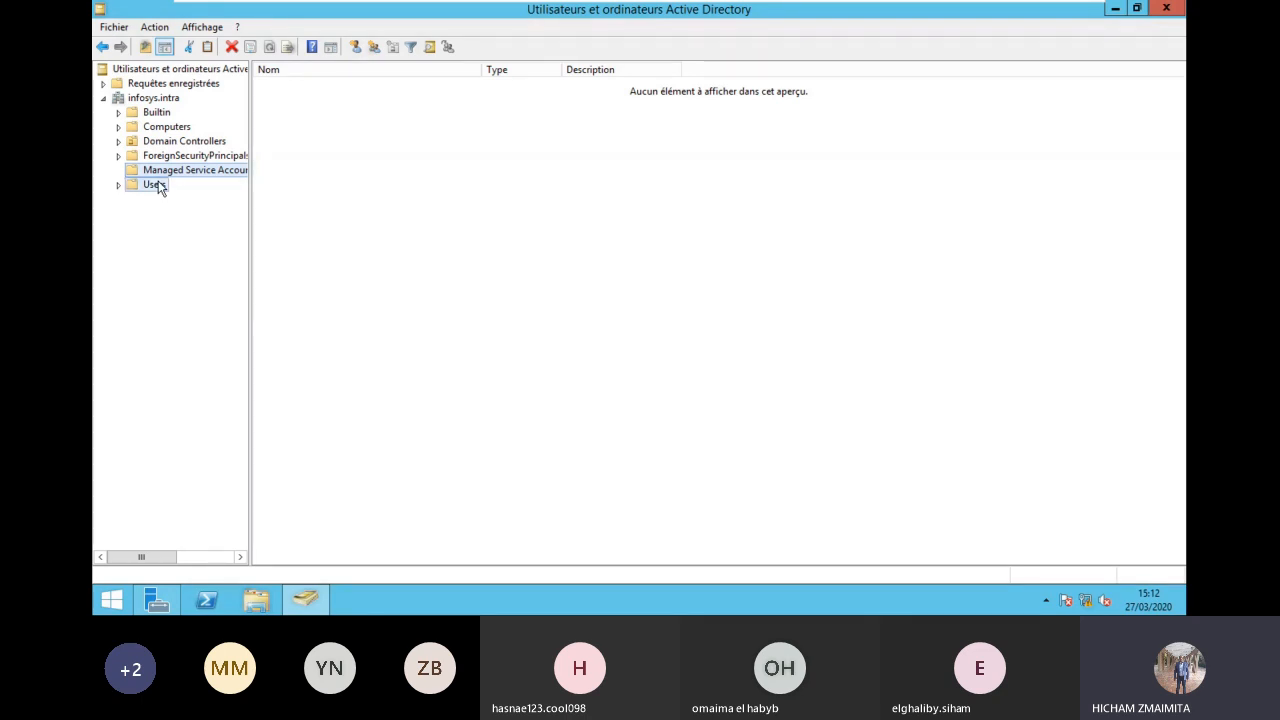
left_click(156, 185)
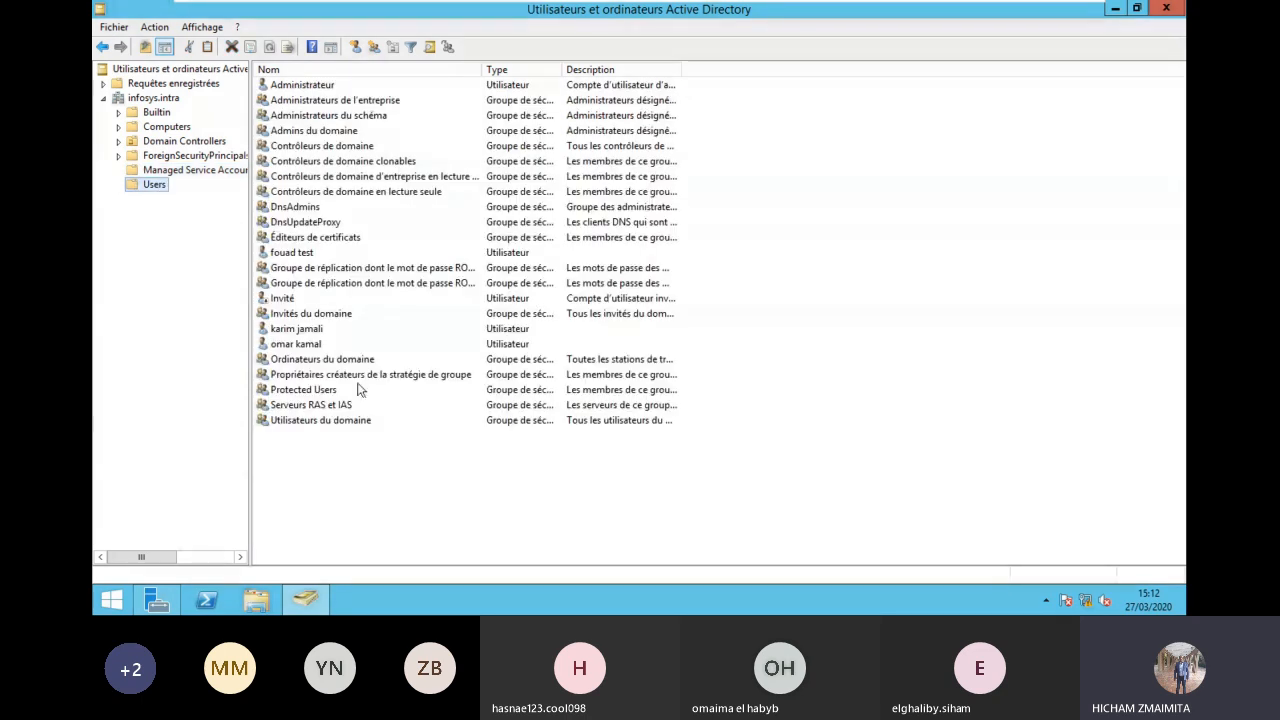
Step: Start a new user, entering the first and last name, clearing the initials, and a dotted logon name
right_click(322, 484)
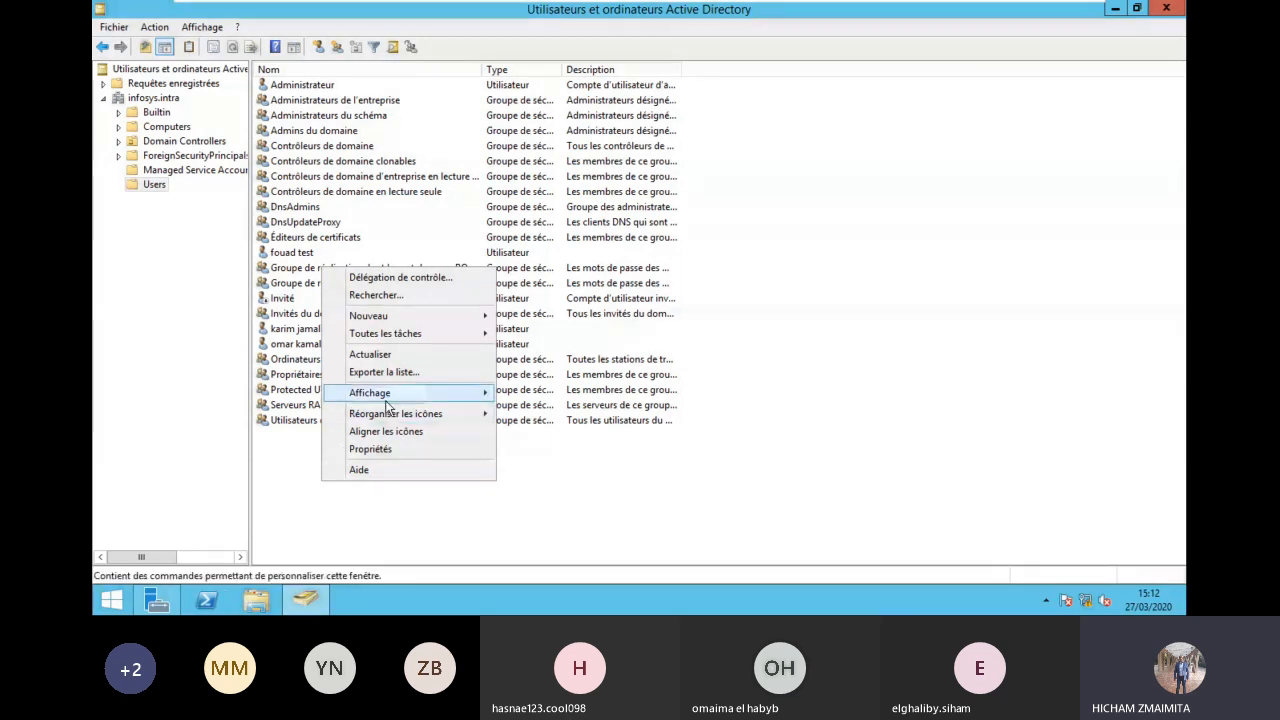
mouse_move(397, 322)
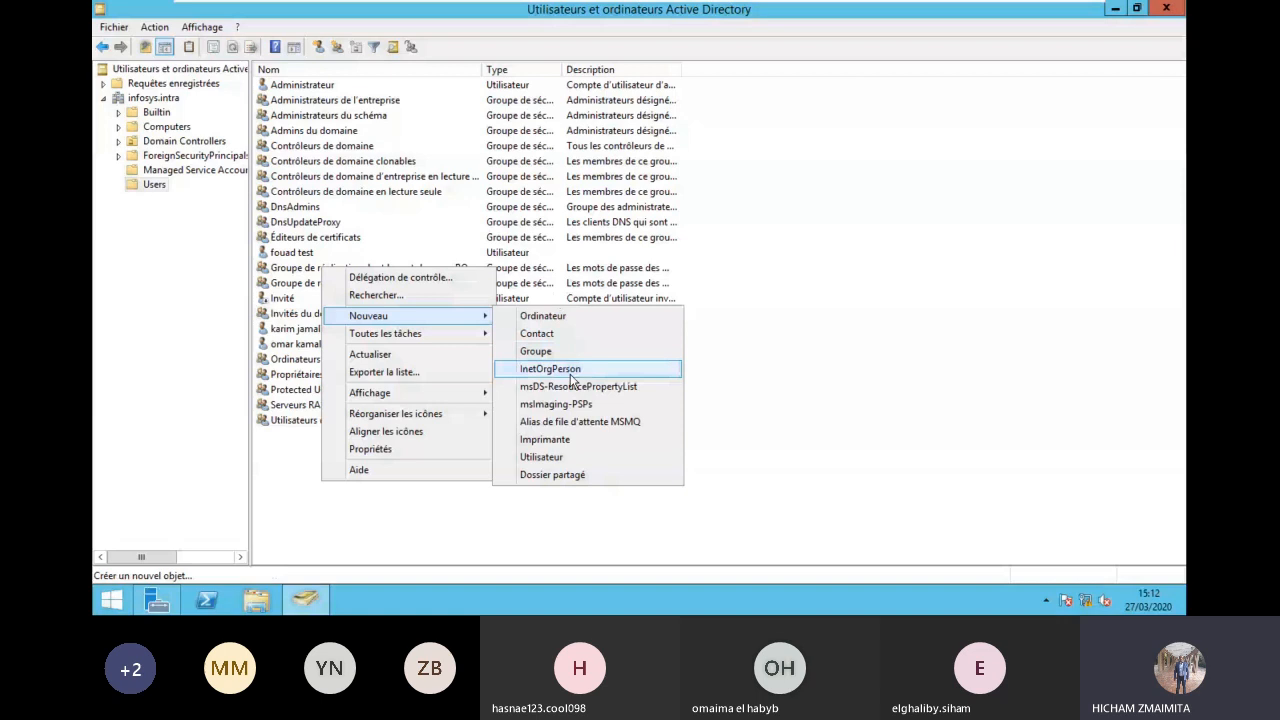
left_click(572, 456)
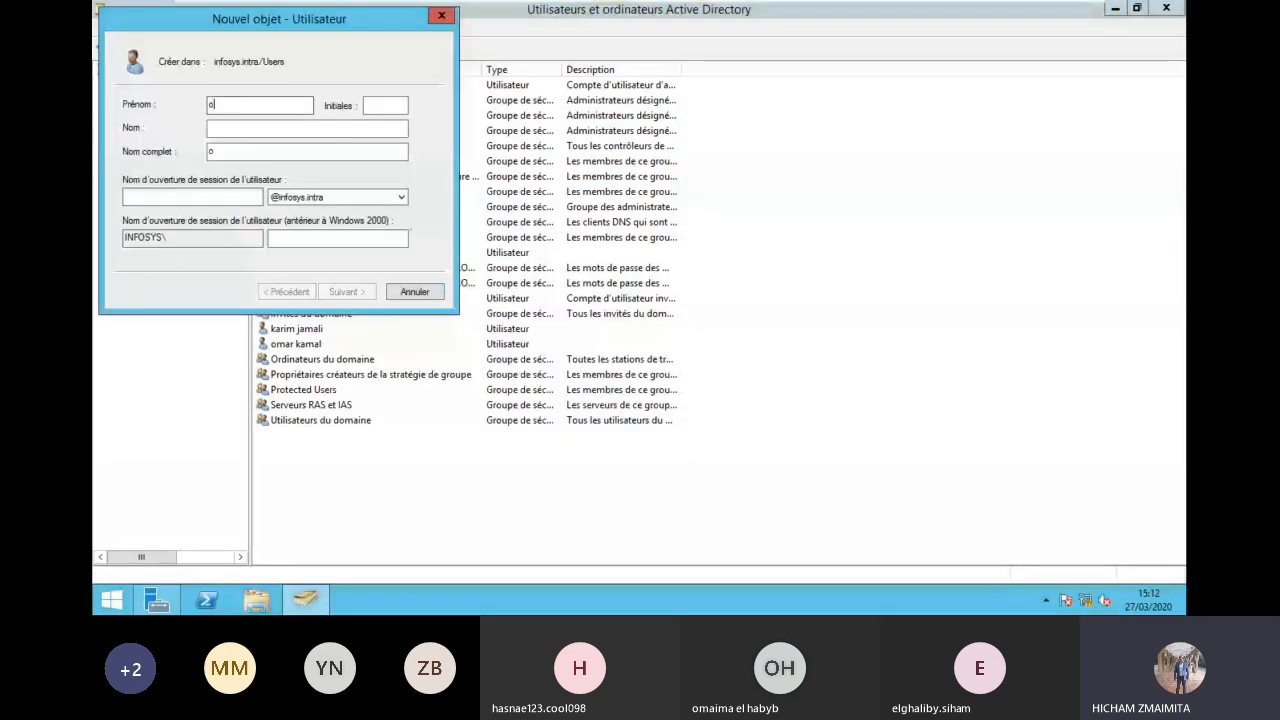
key("Tab")
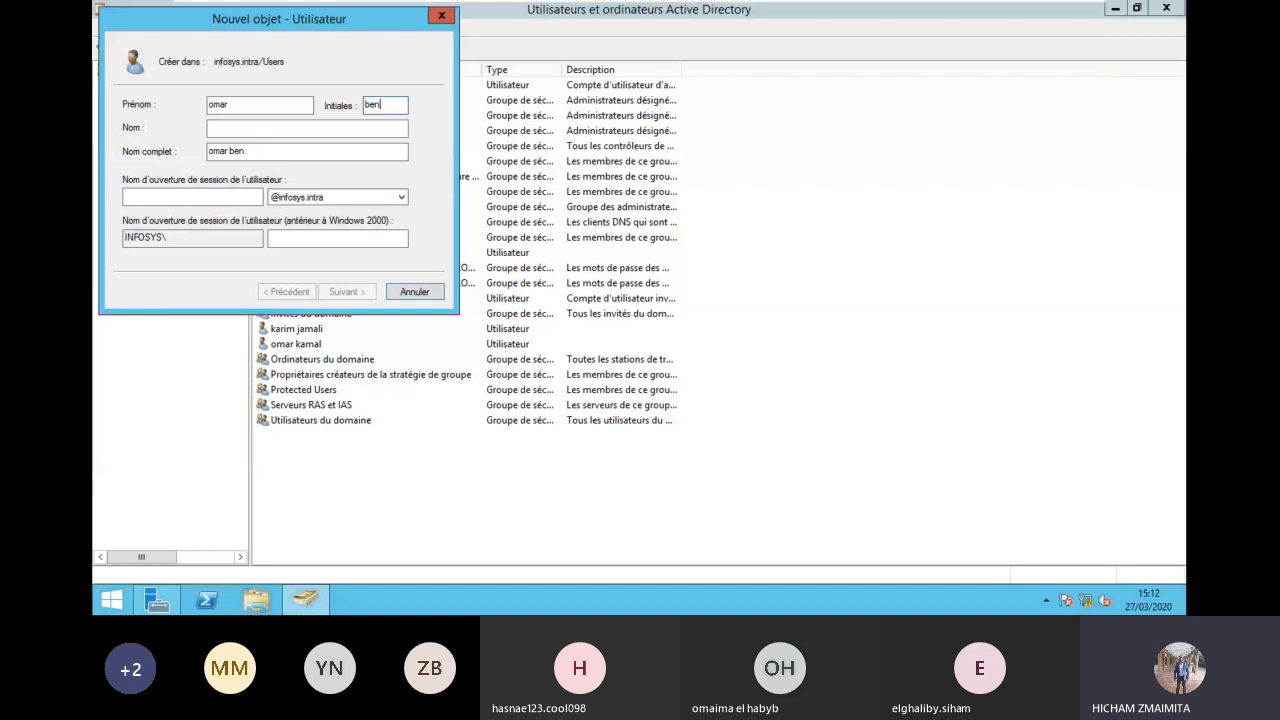
key("Tab")
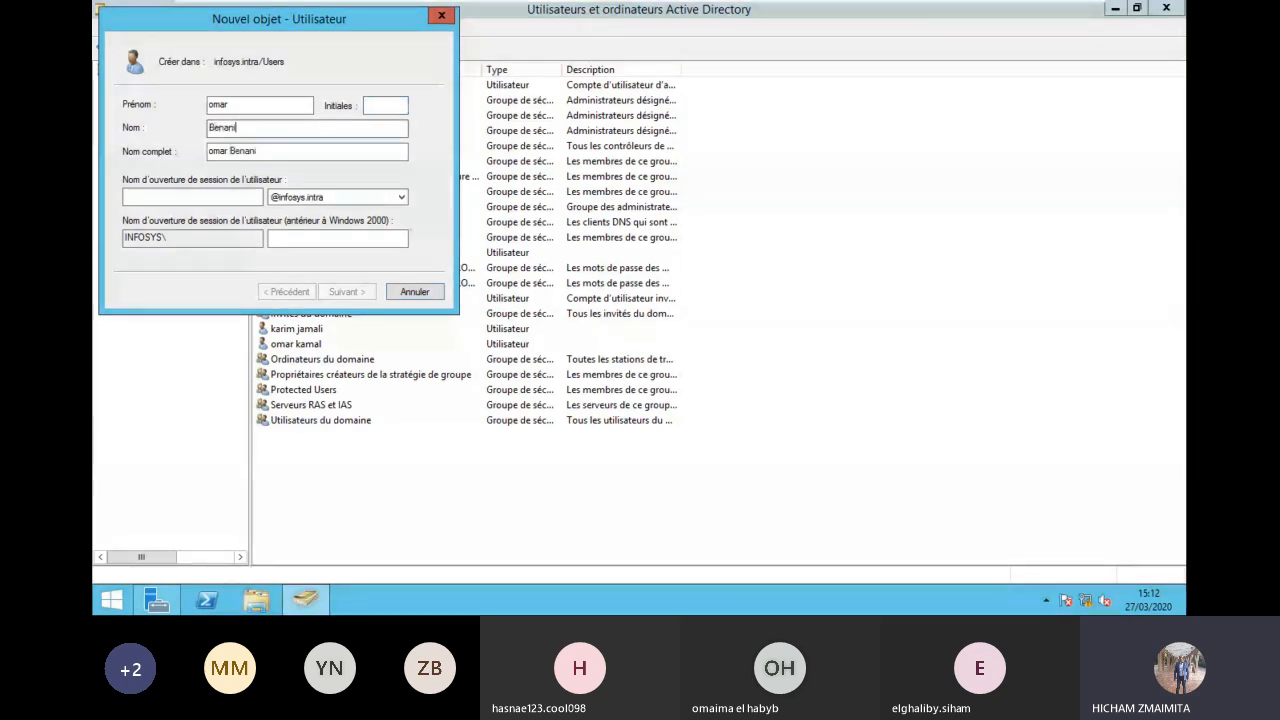
key("Tab")
key("Tab")
type("admin")
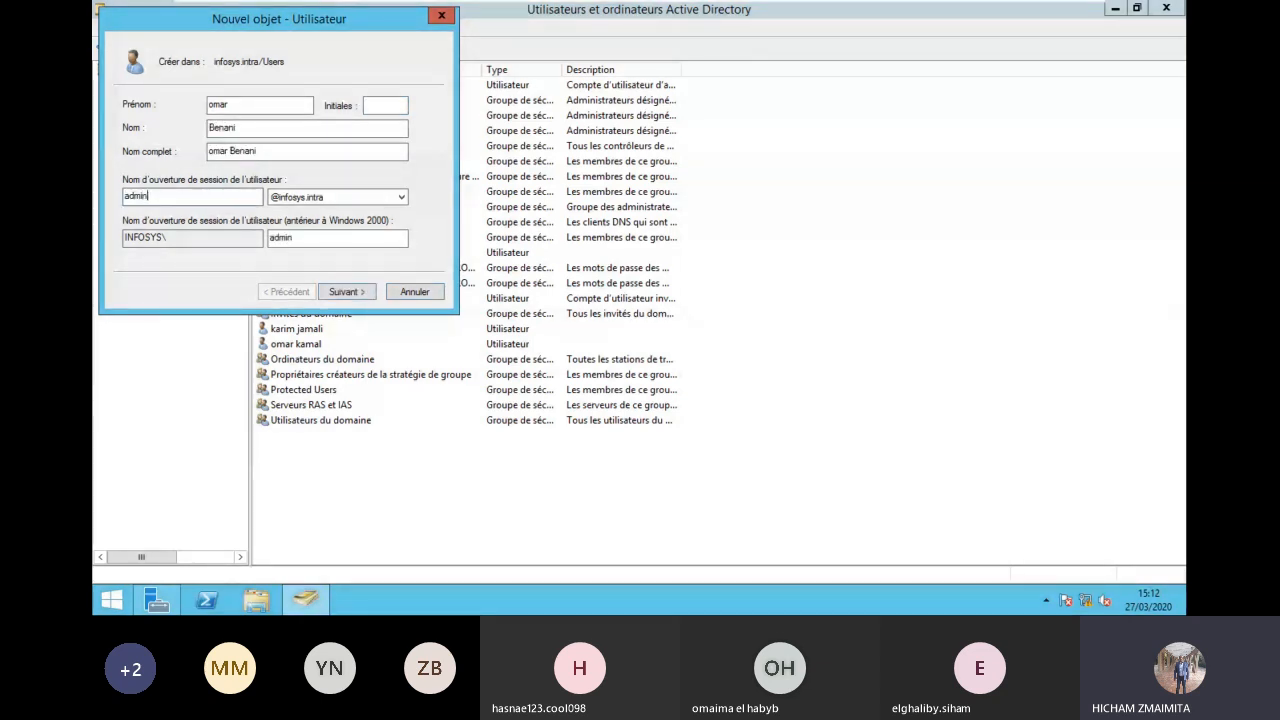
type(".123")
key("BackSpace")
key("BackSpace")
key("BackSpace")
key("BackSpace")
key("BackSpace")
key("BackSpace")
key("BackSpace")
key("BackSpace")
key("BackSpace")
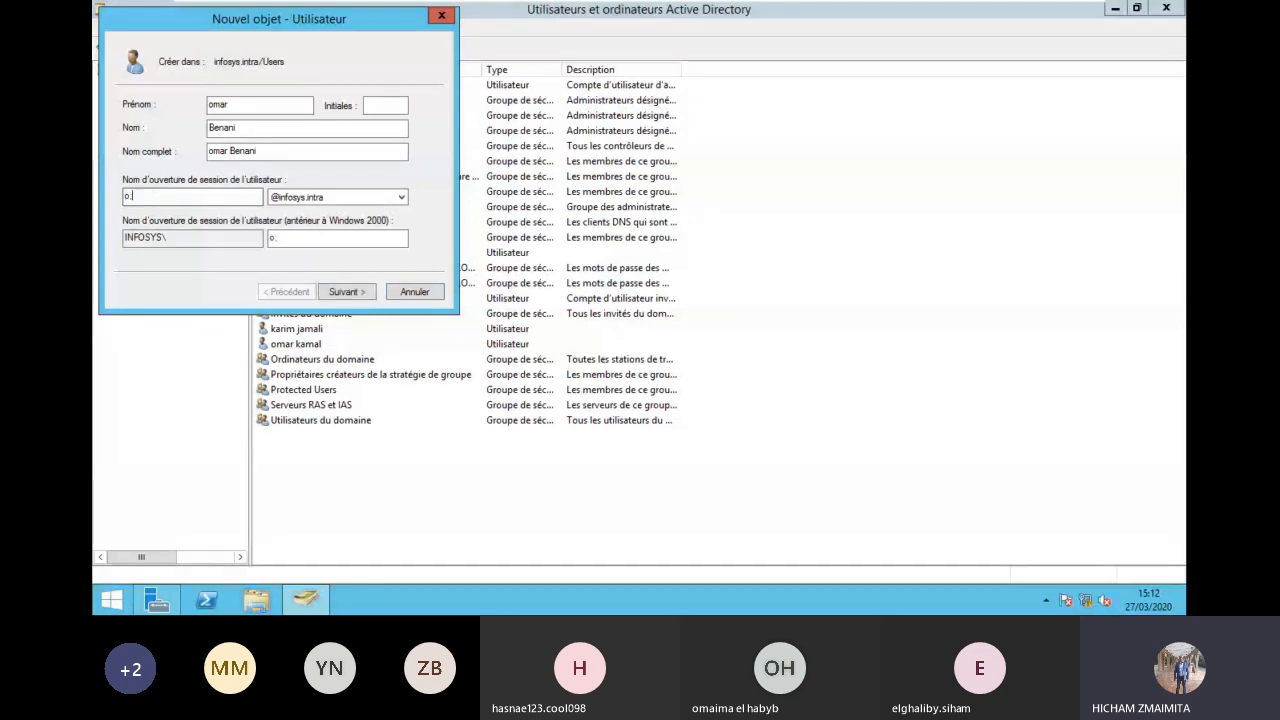
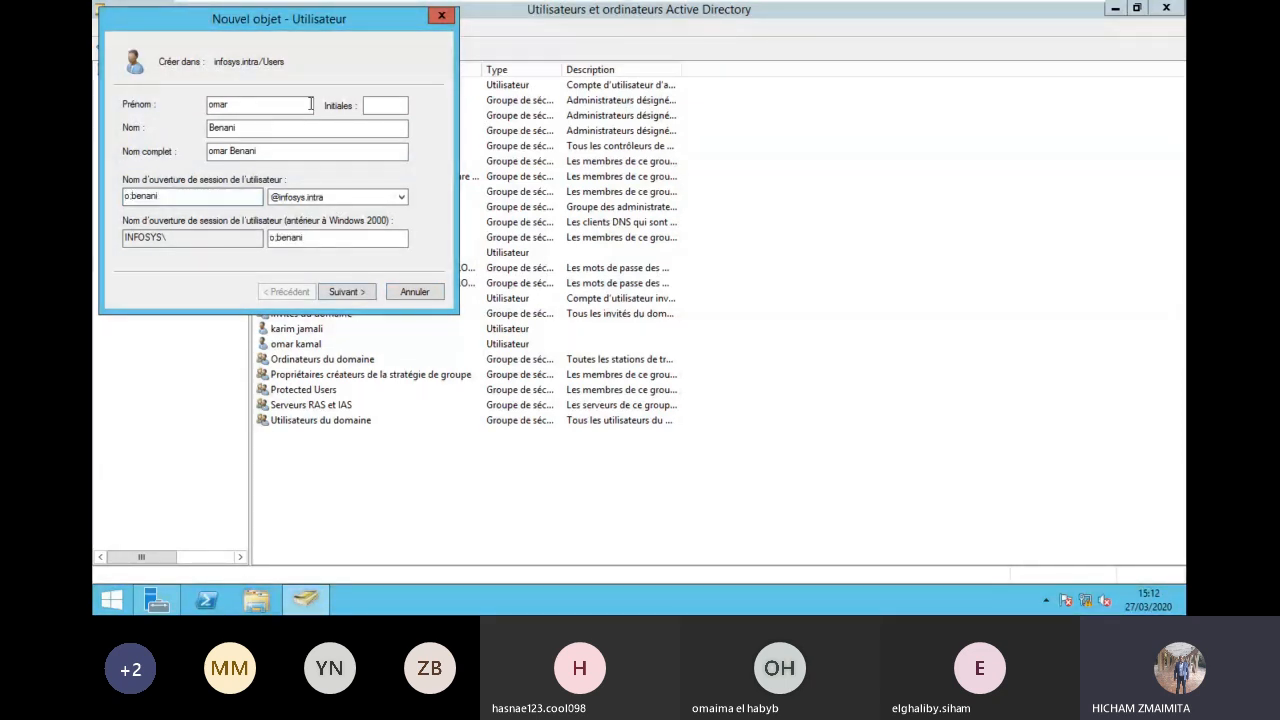
Step: Continue, decline the dot-to-underscore replacement, and re-enter the dot in the logon name
left_click(342, 291)
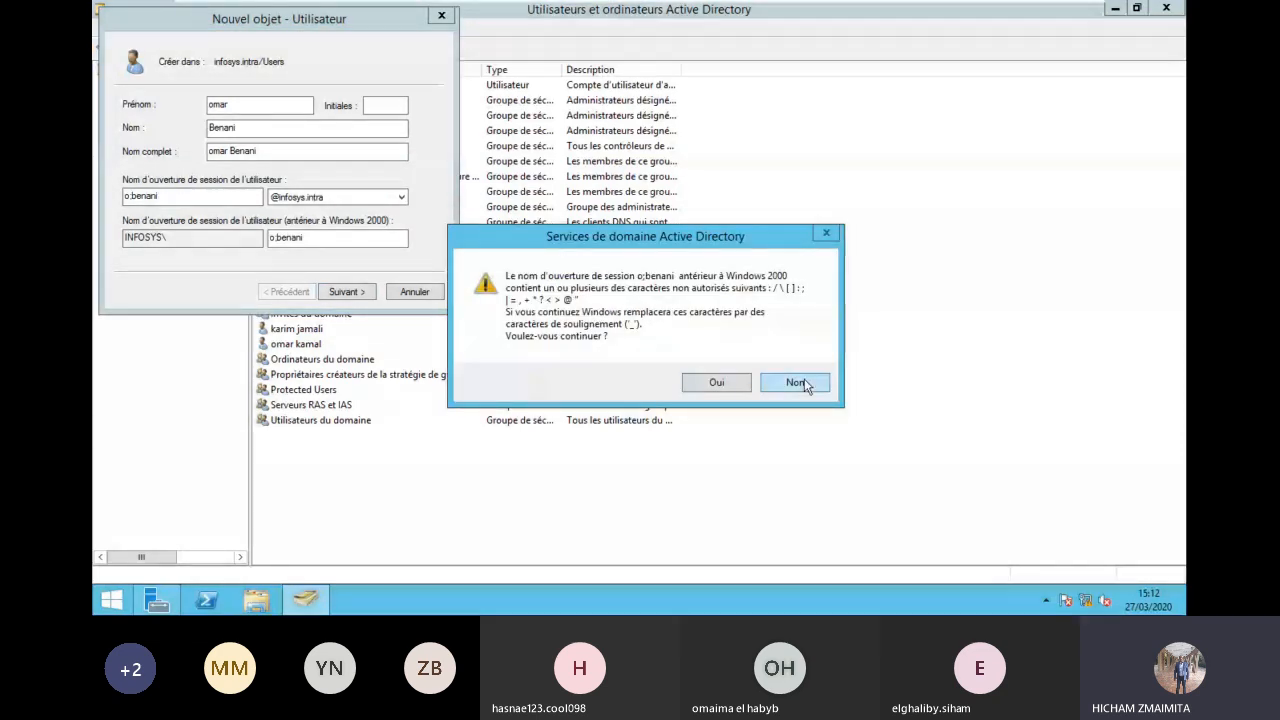
left_click(711, 374)
left_click(131, 196)
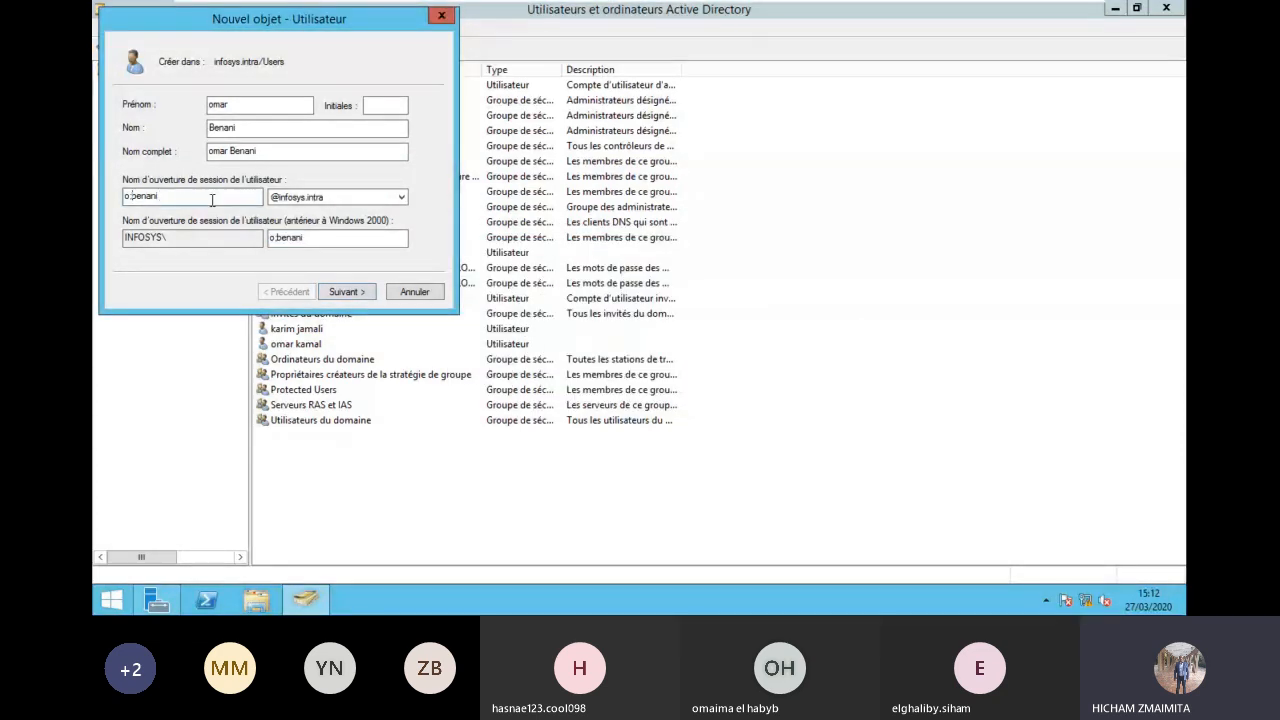
key("BackSpace")
type(".")
Step: Enter the new user's password and confirm it on the password page
left_click(346, 291)
type("P")
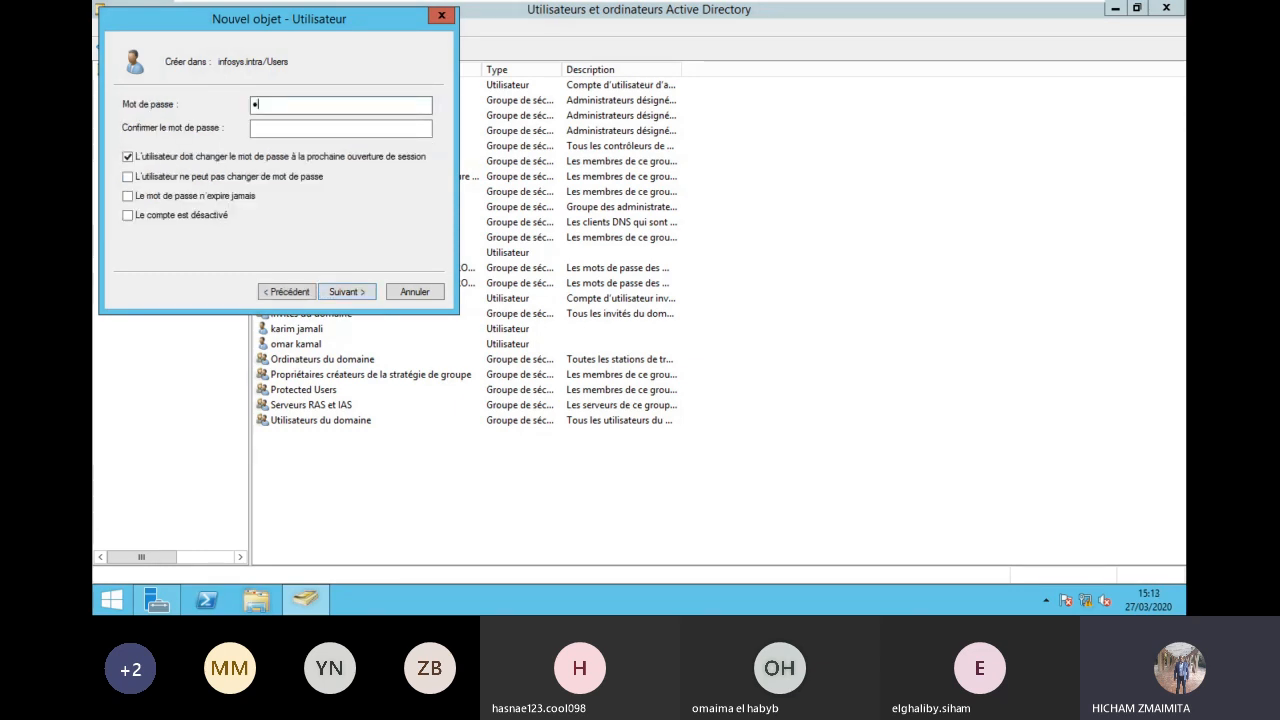
type("••••••")
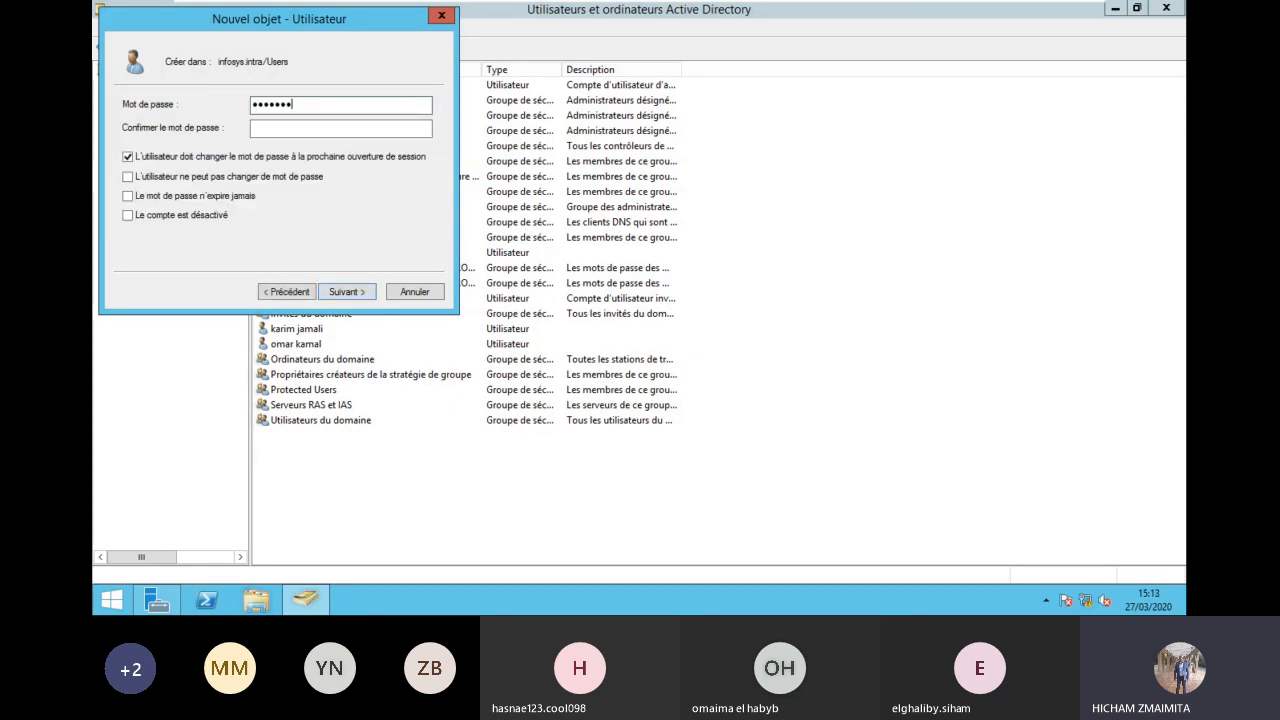
type("••")
key("Tab")
type("•••••••••")
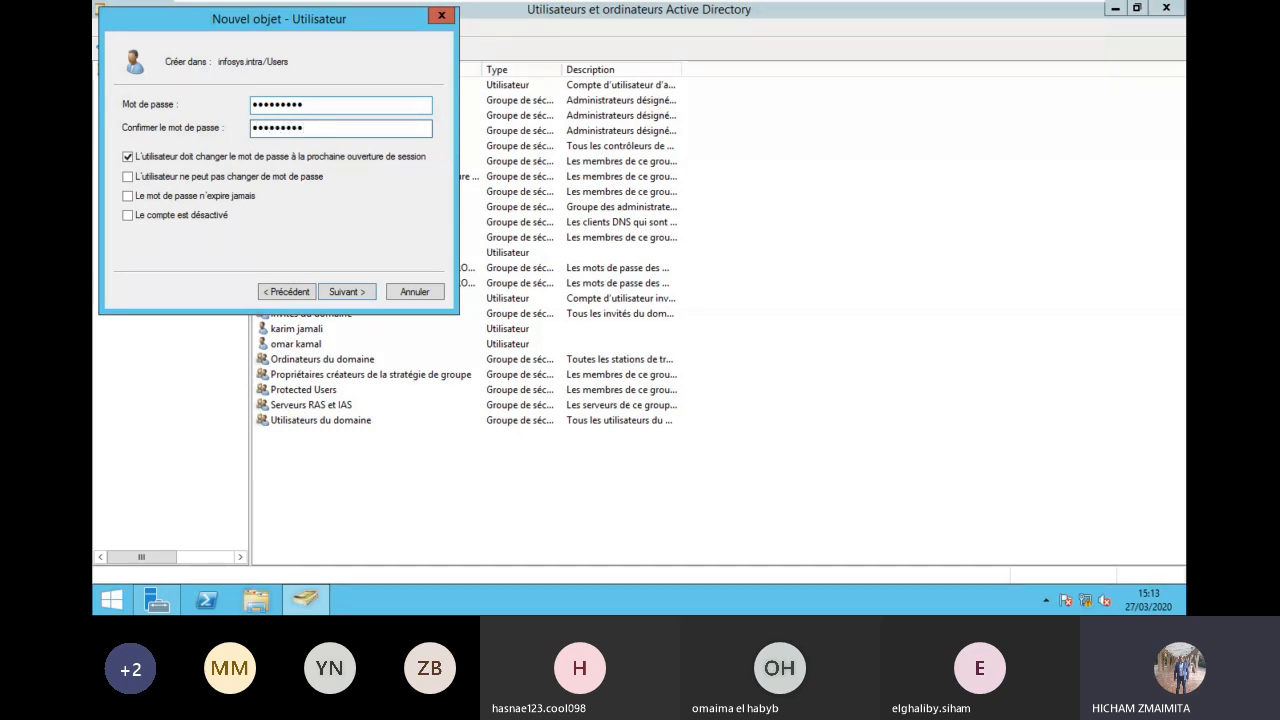
Step: Try to finish creating the account, dismiss the error, and cancel the wizard
left_click(346, 292)
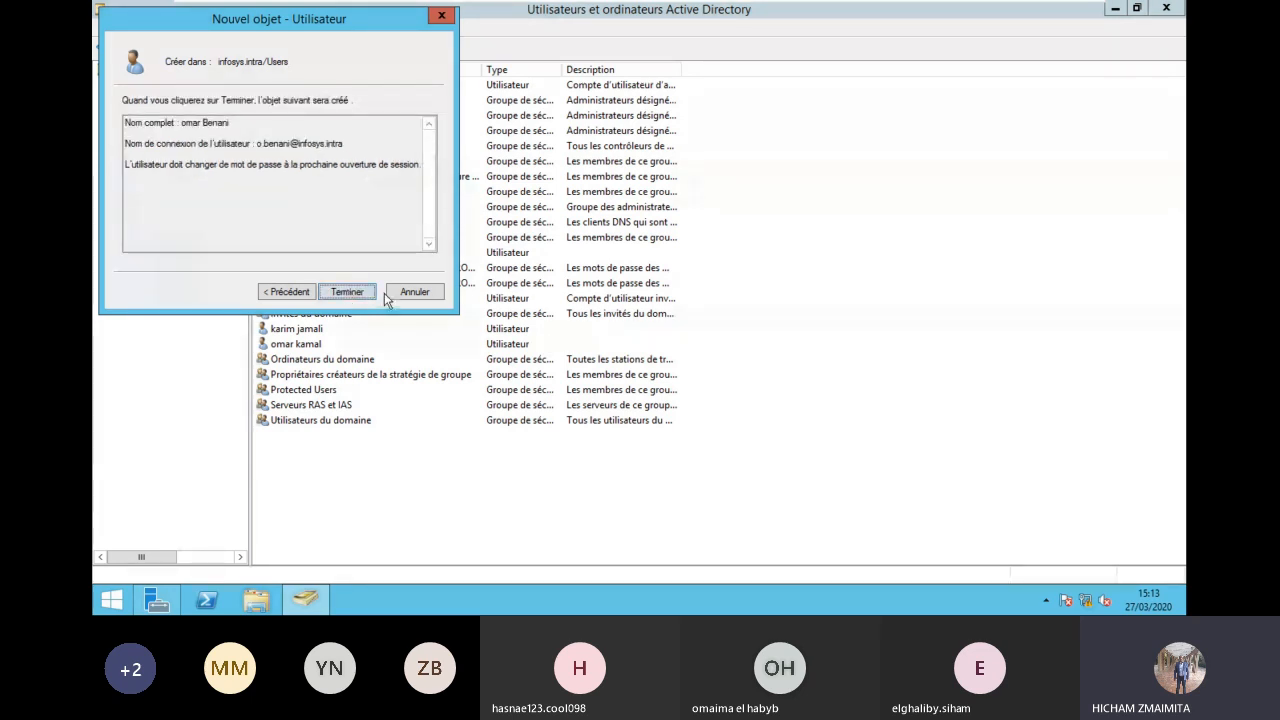
left_click(346, 292)
left_click(772, 359)
left_click(414, 292)
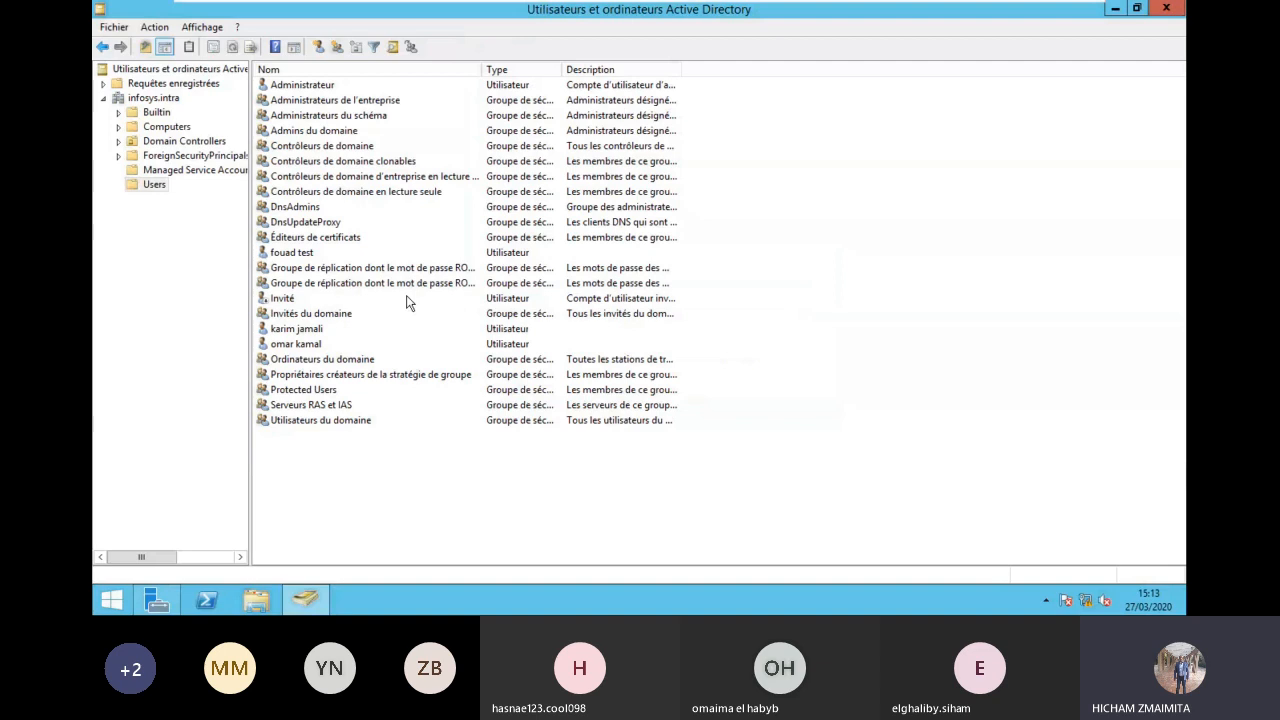
Step: Close ADUC and refresh the DC1 entry (Actualiser) on Server Manager's AD DS page
left_click(1182, 8)
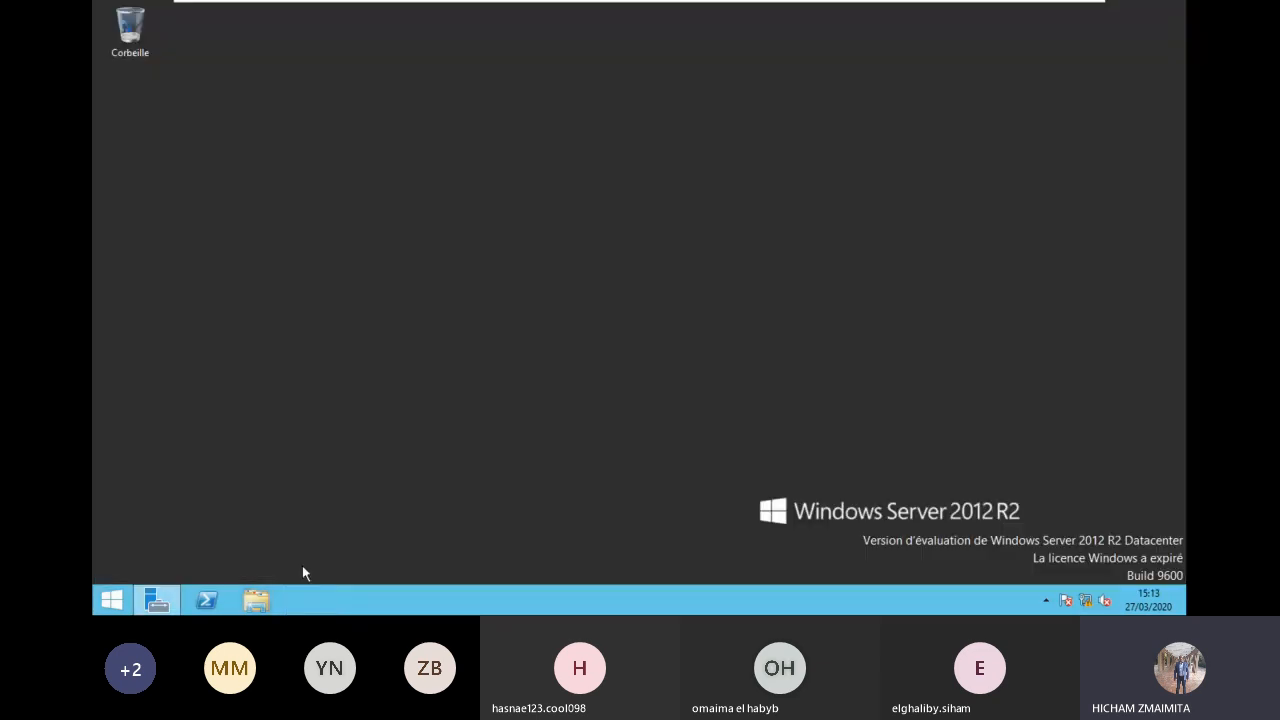
left_click(157, 600)
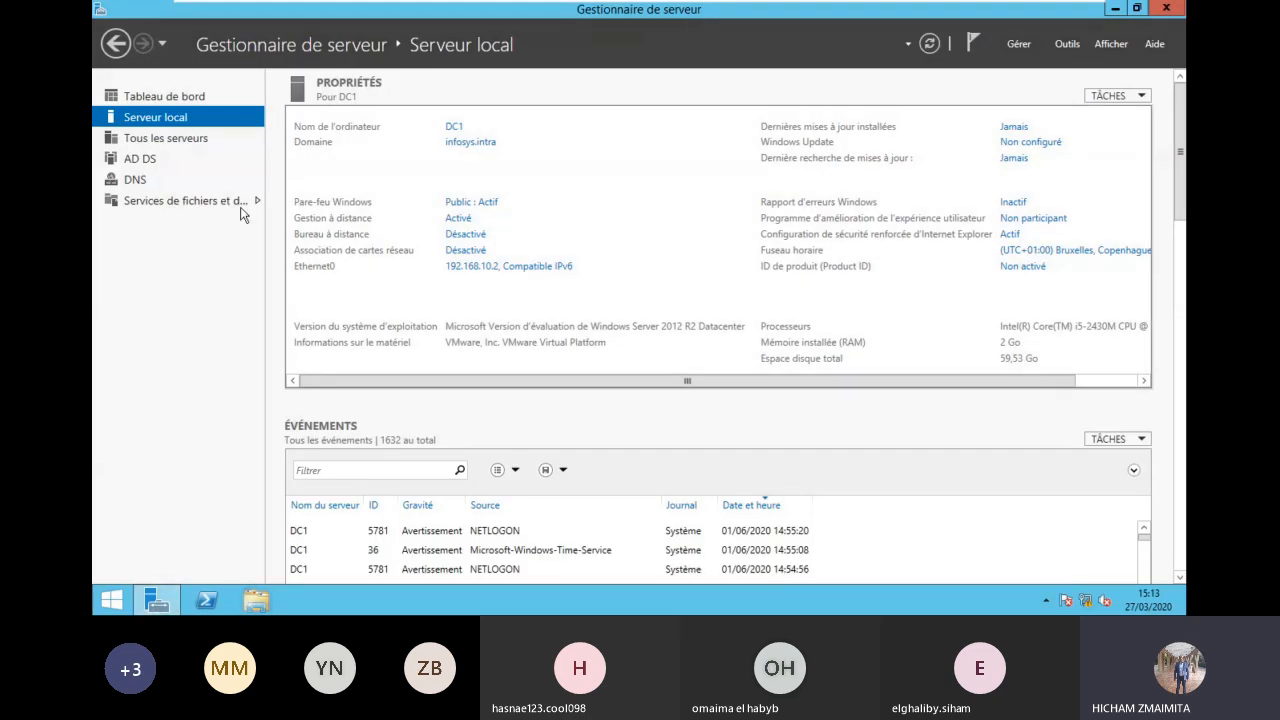
left_click(152, 162)
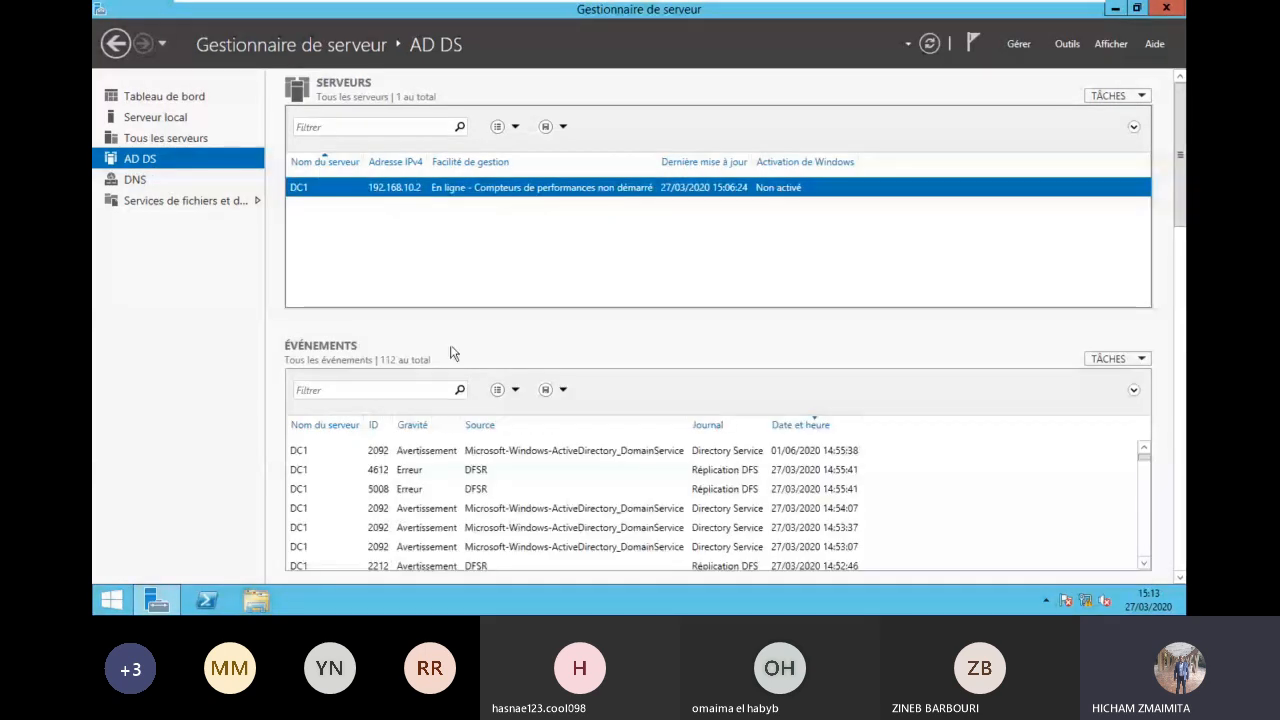
right_click(347, 188)
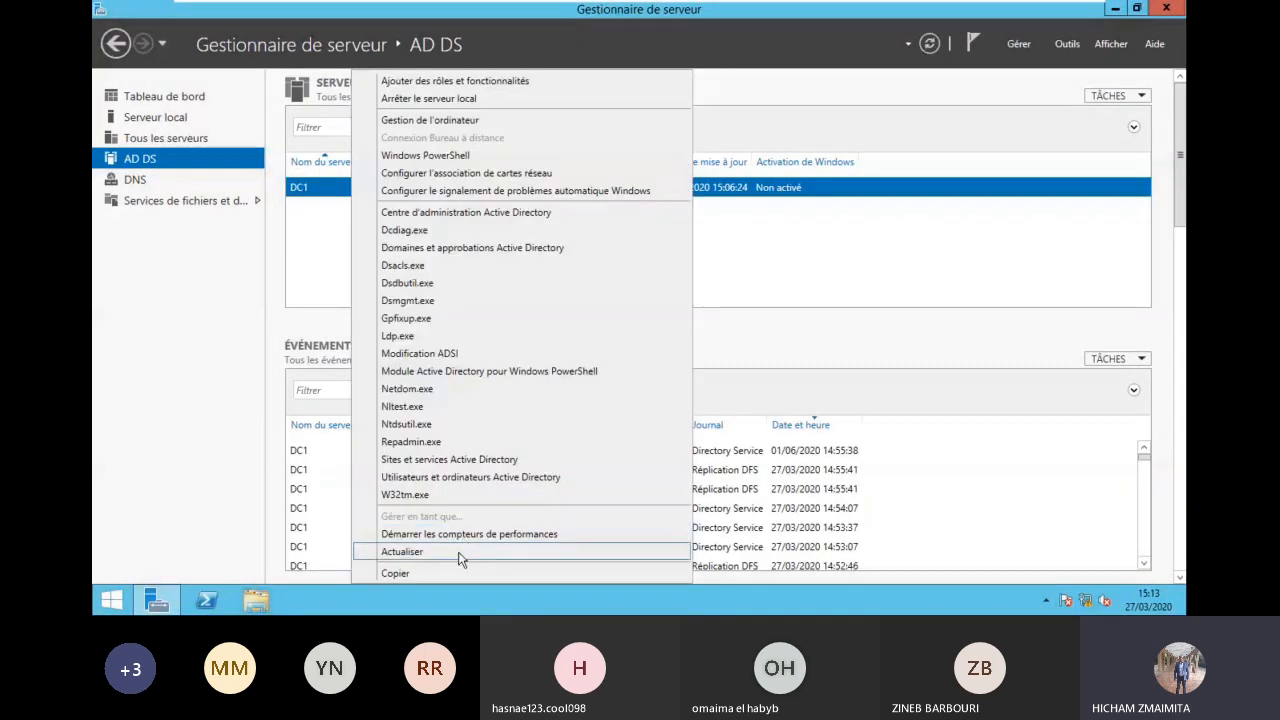
left_click(457, 549)
right_click(392, 205)
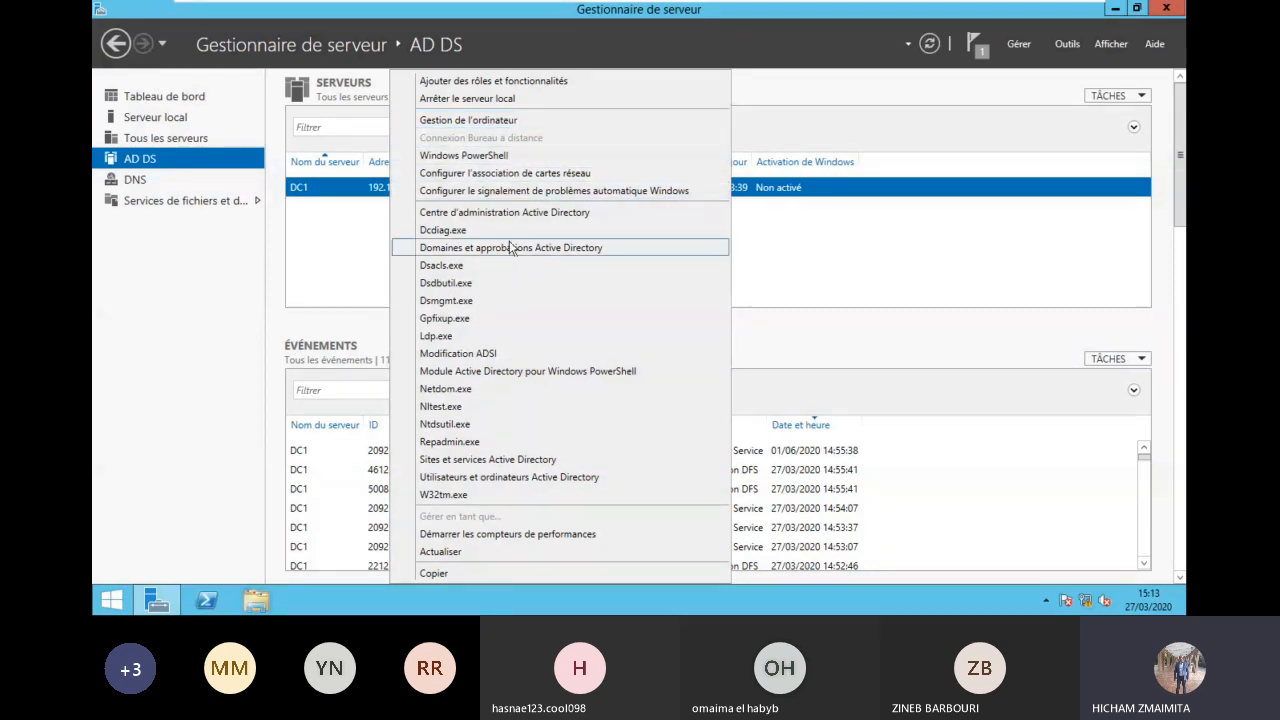
Step: Sign out of the local server and choose the INFOSYS\Administrateur account at logon
left_click(517, 99)
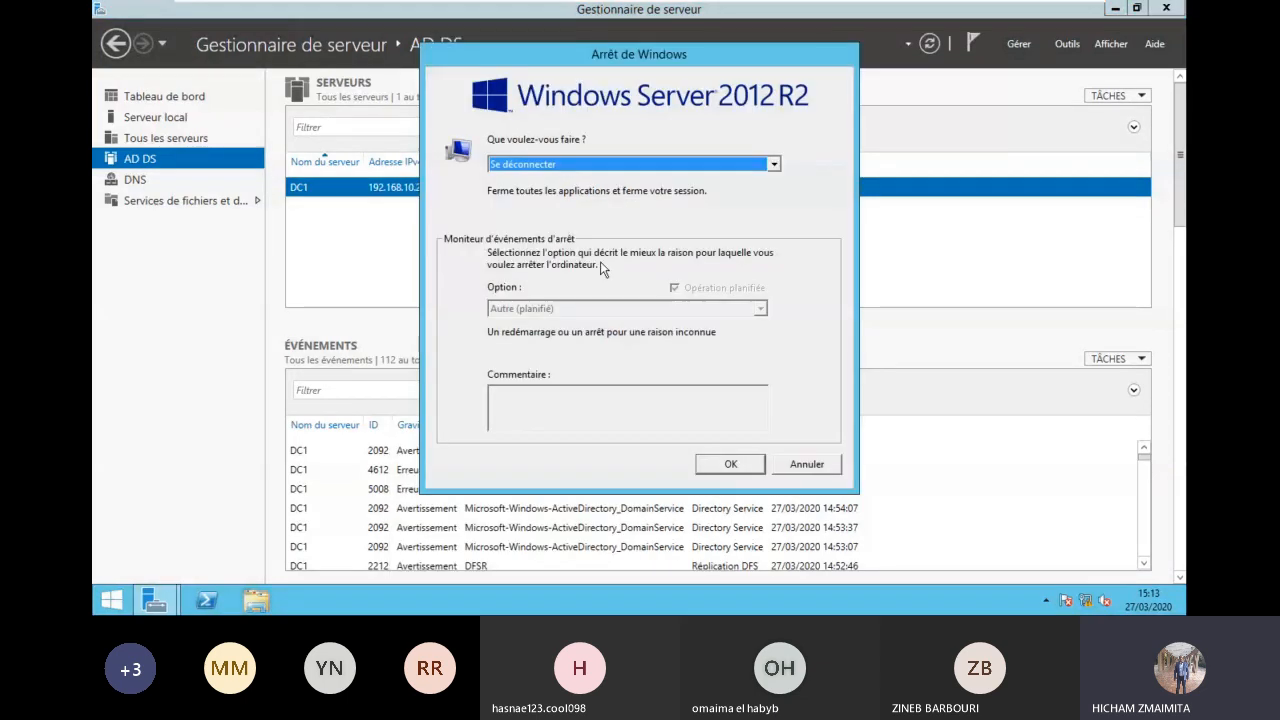
left_click(731, 464)
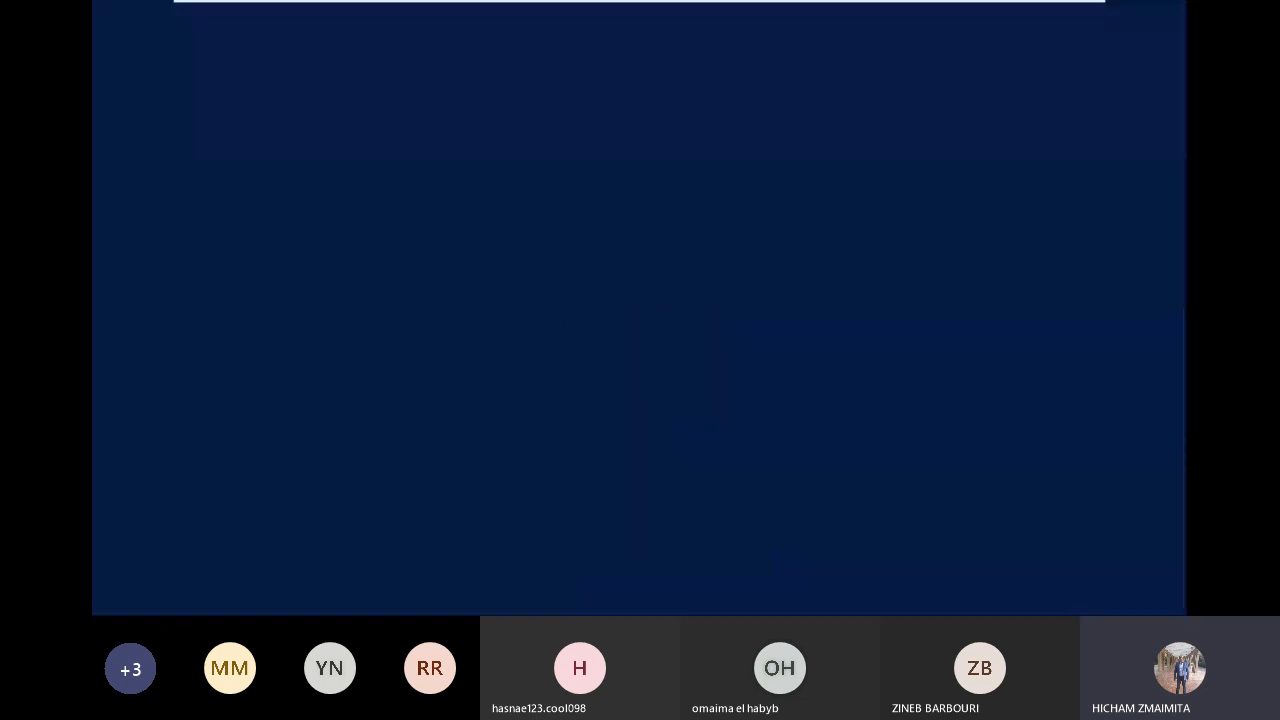
left_click(466, 10)
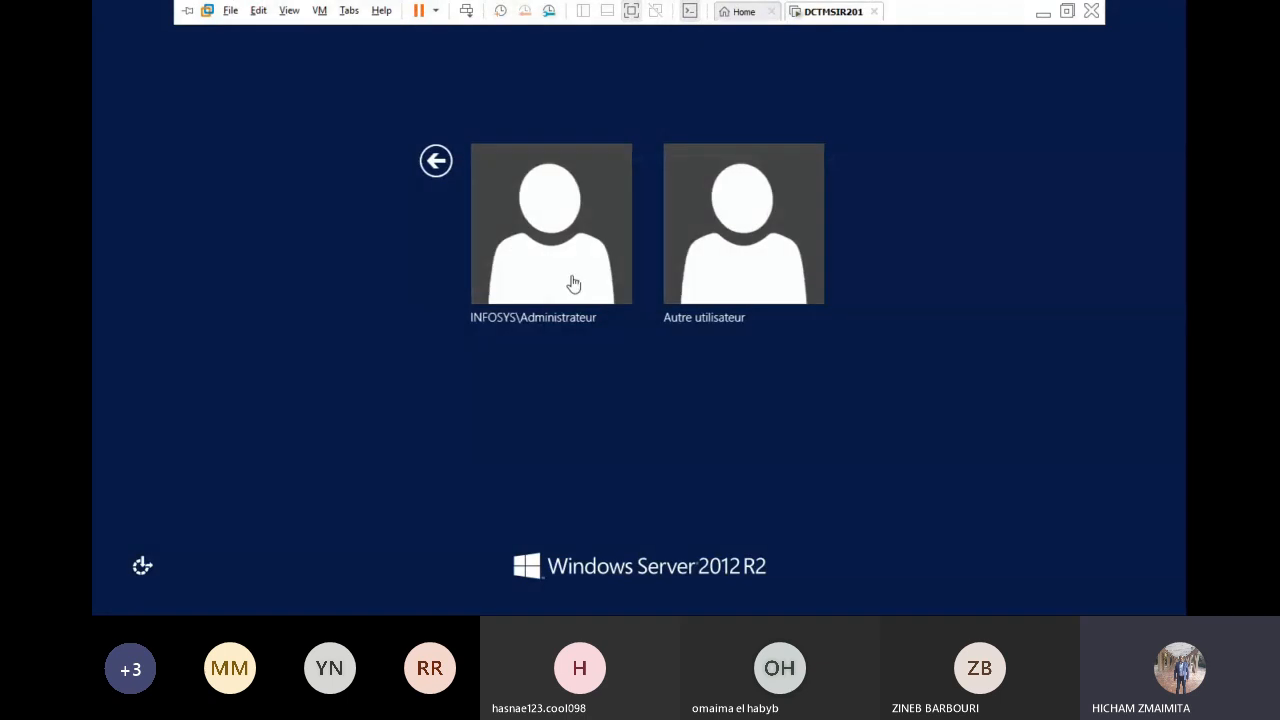
left_click(553, 255)
Step: Sign in with the administrator password, retrying after an incorrect-password message
type("*********")
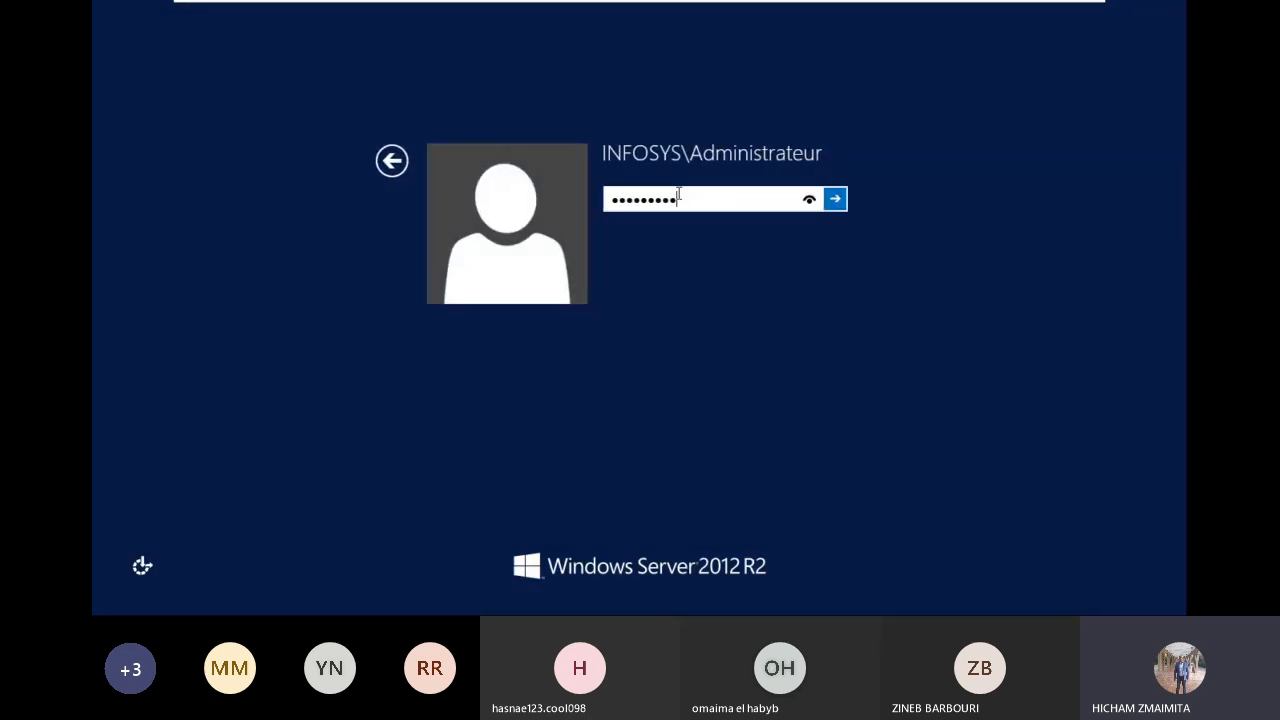
key("Return")
left_click(663, 220)
type("*****")
key("BackSpace")
key("BackSpace")
key("BackSpace")
key("BackSpace")
key("BackSpace")
type("****")
key("Return")
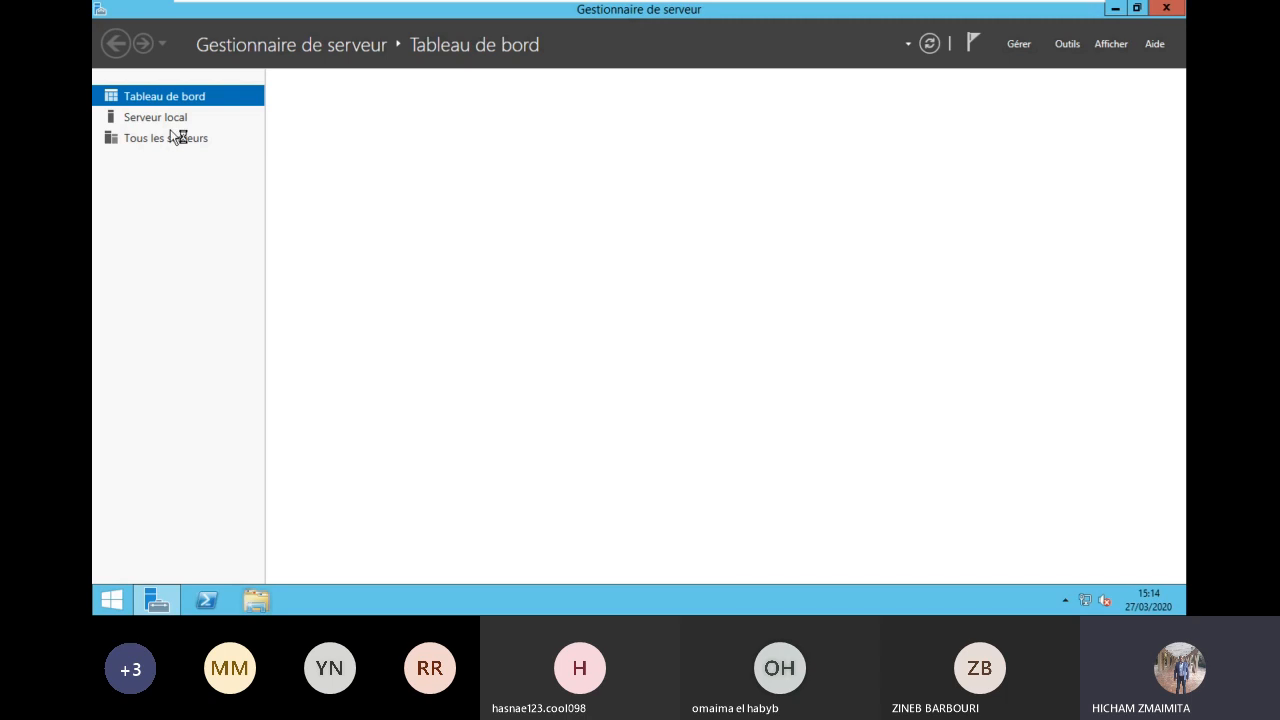
Step: Refresh DC1 on the AD DS page, then launch Utilisateurs et ordinateurs Active Directory from Outils
left_click(170, 119)
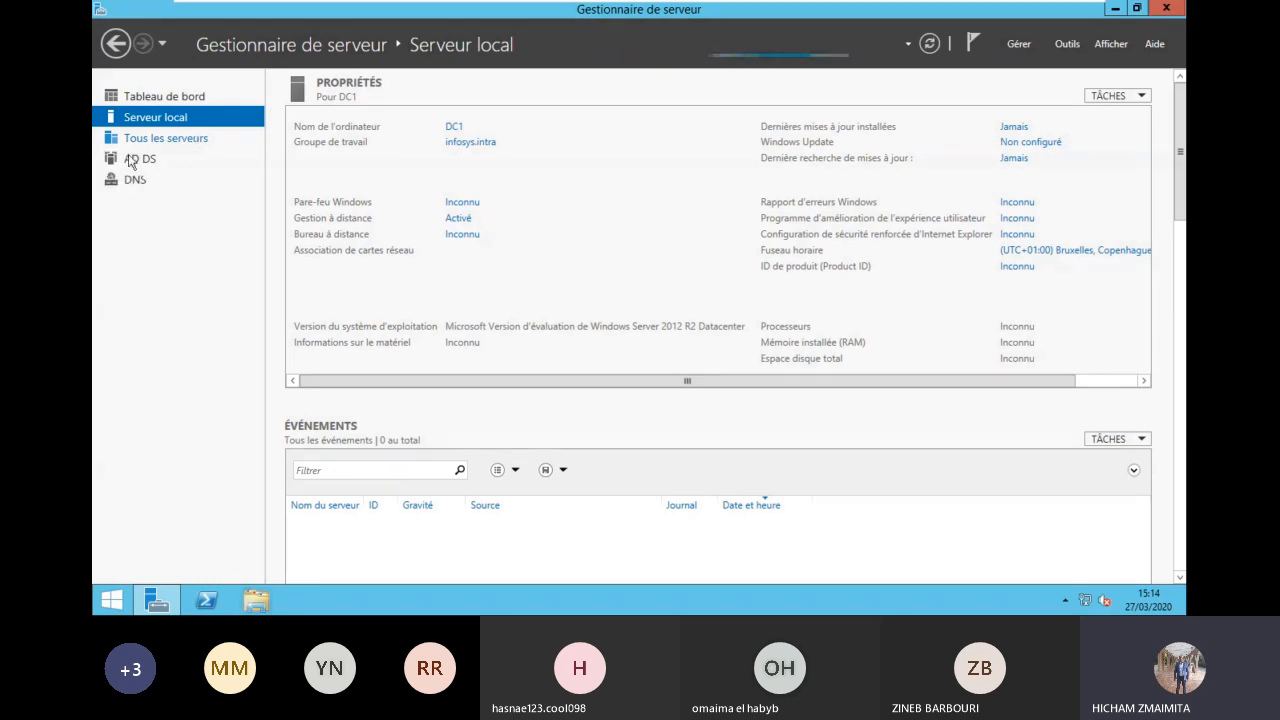
left_click(136, 162)
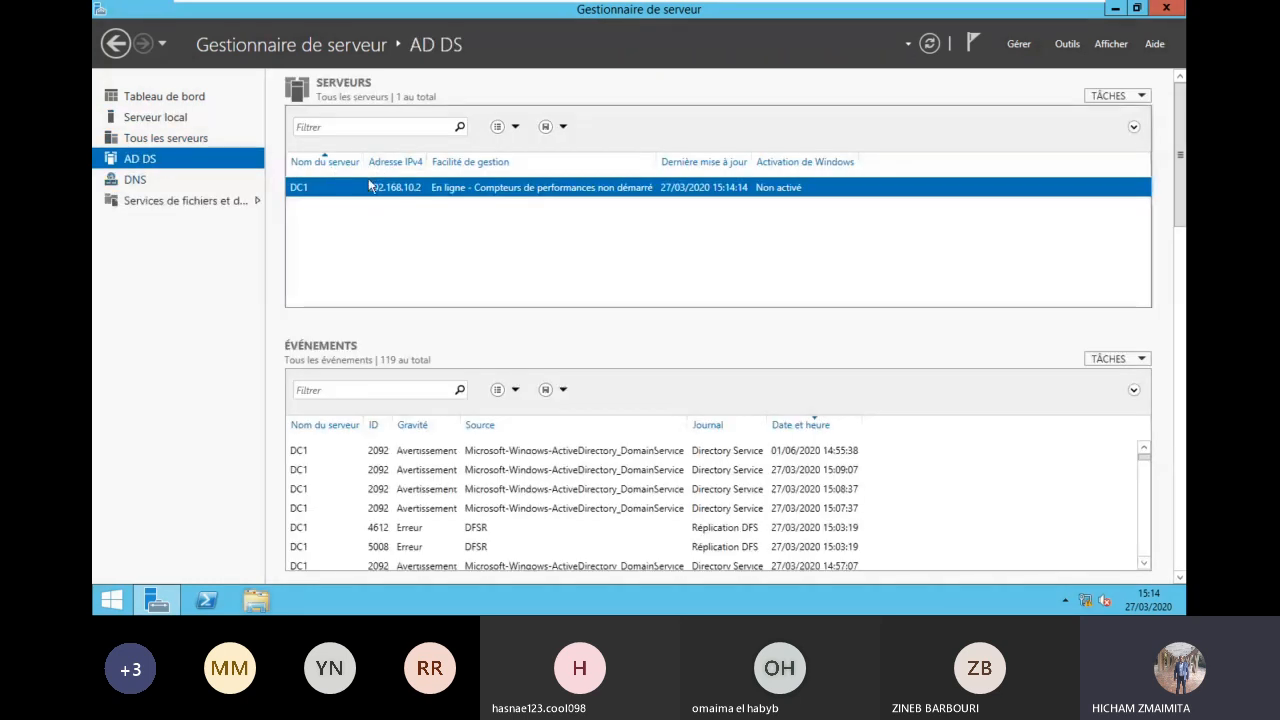
right_click(369, 185)
left_click(472, 120)
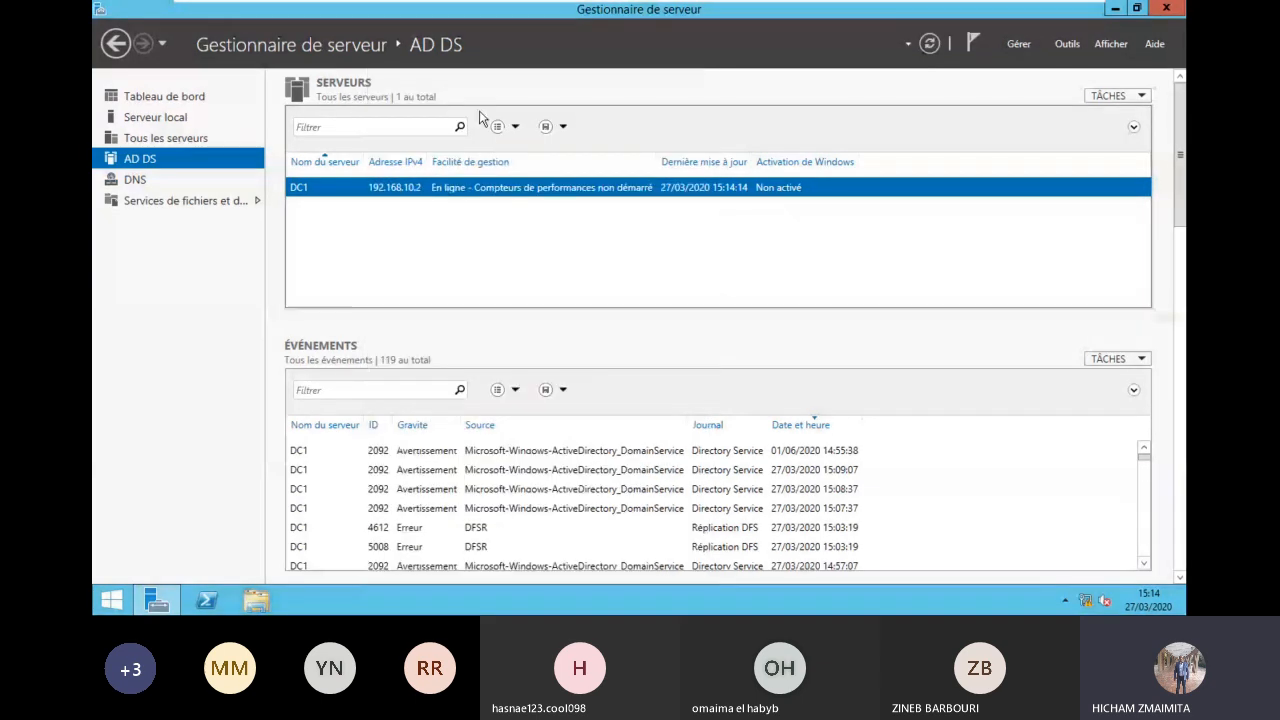
right_click(404, 188)
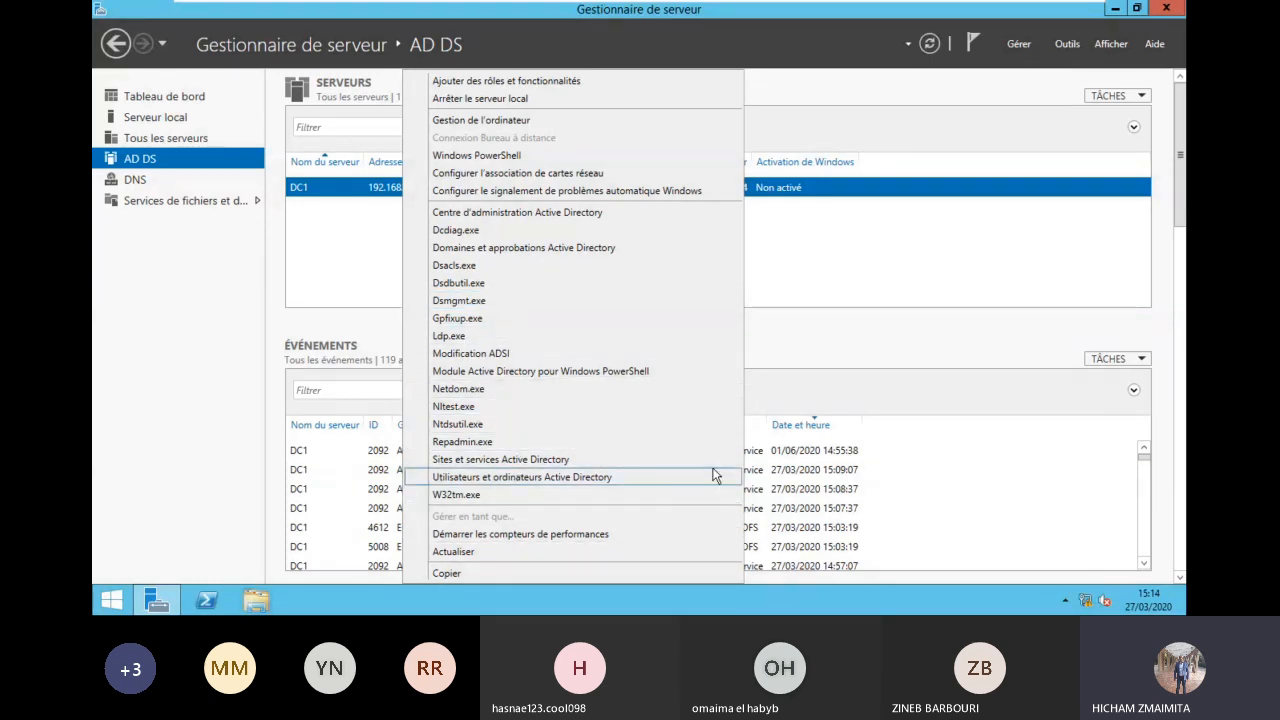
left_click(568, 551)
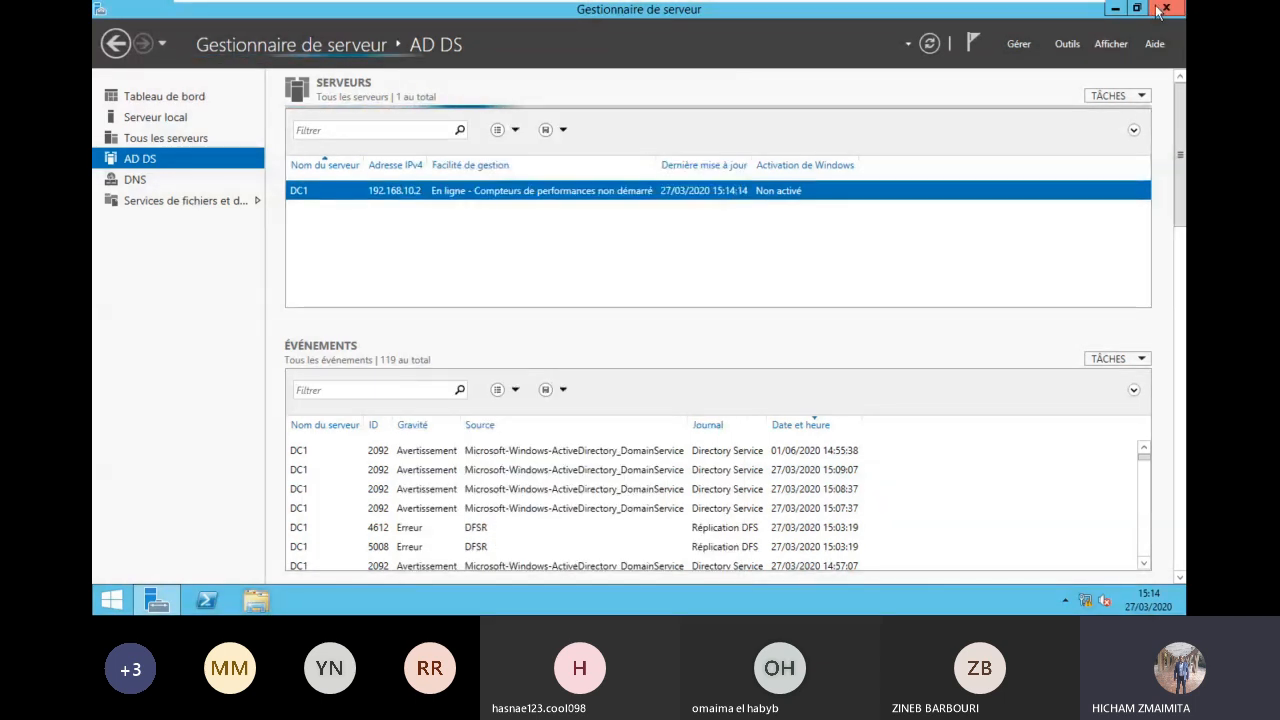
left_click(1067, 44)
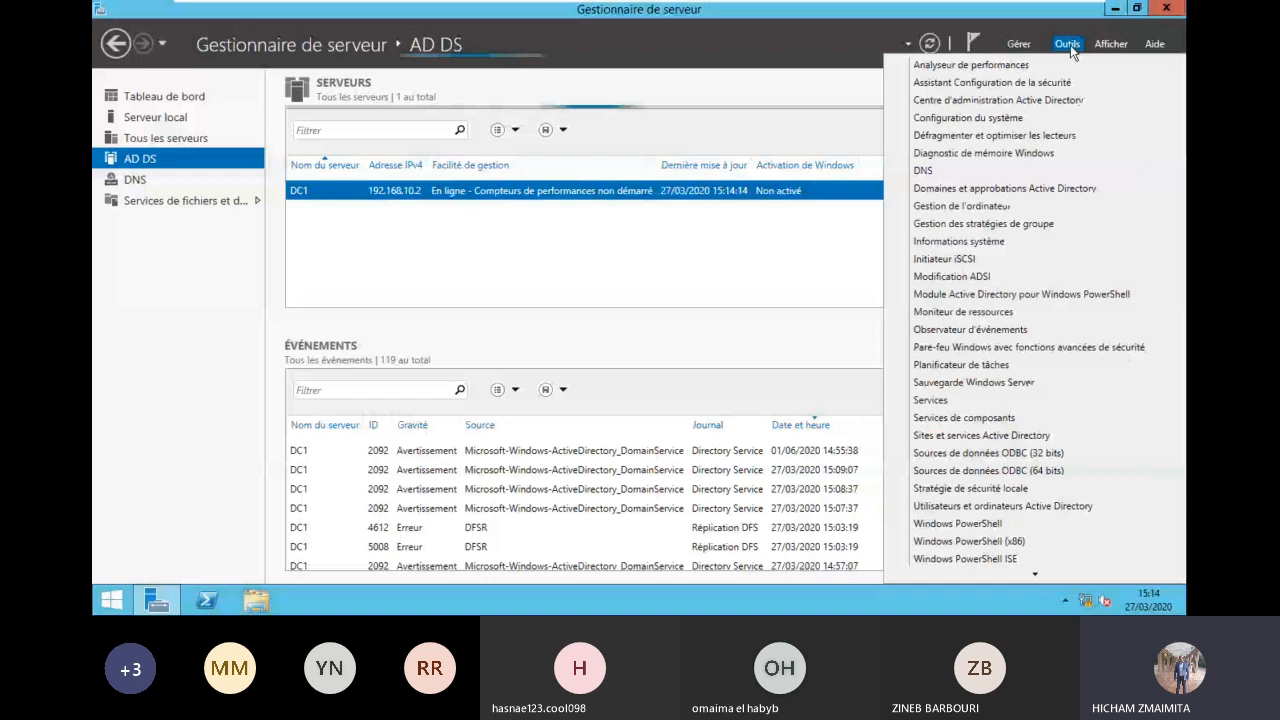
left_click(1003, 506)
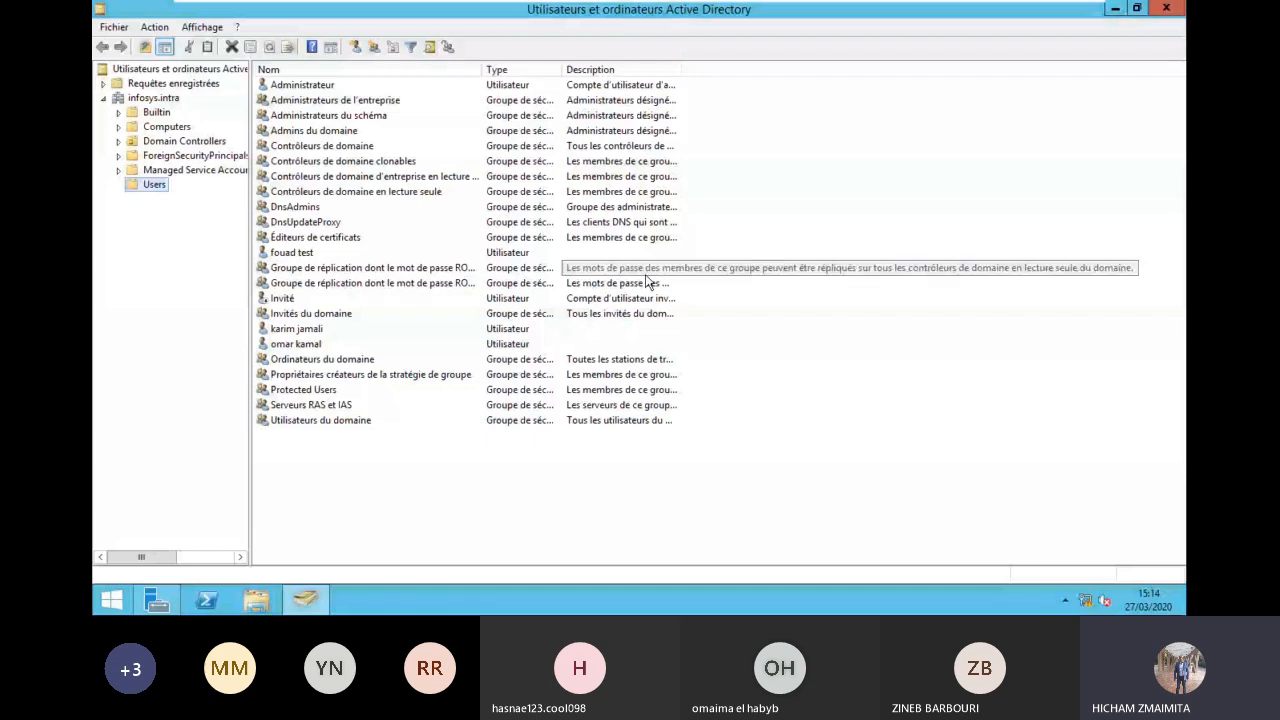
right_click(320, 454)
left_click(380, 288)
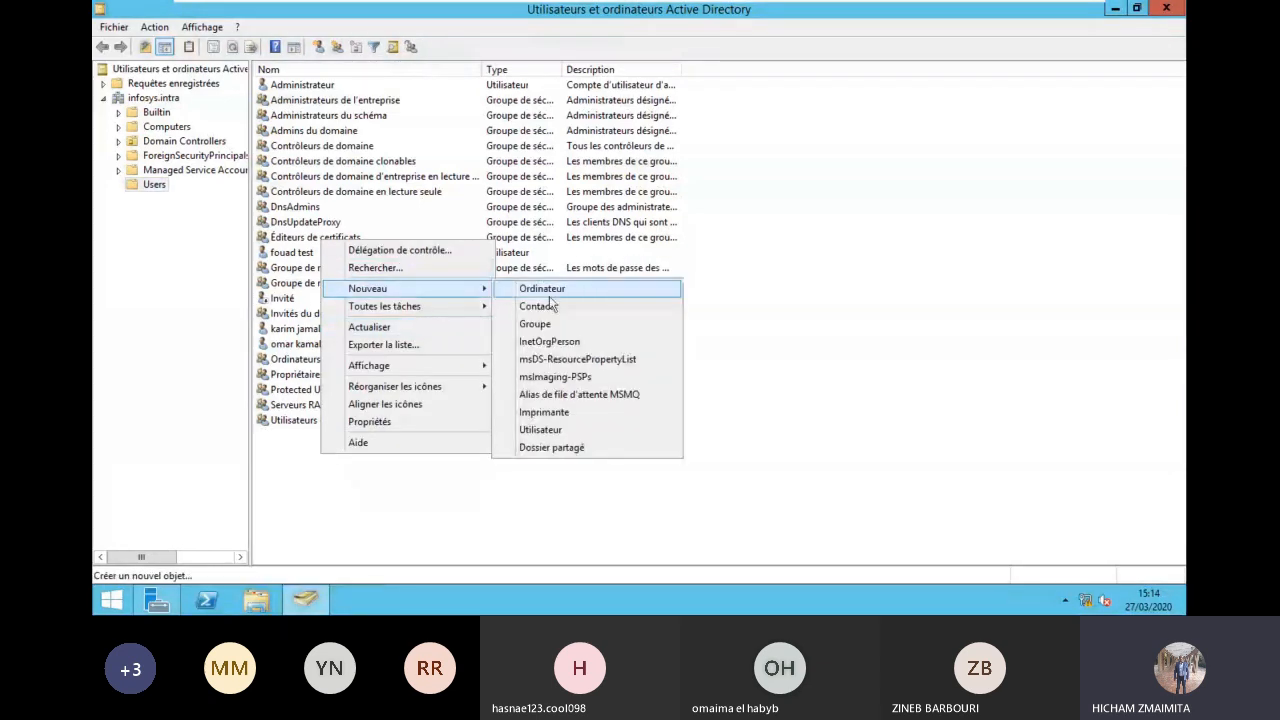
left_click(569, 429)
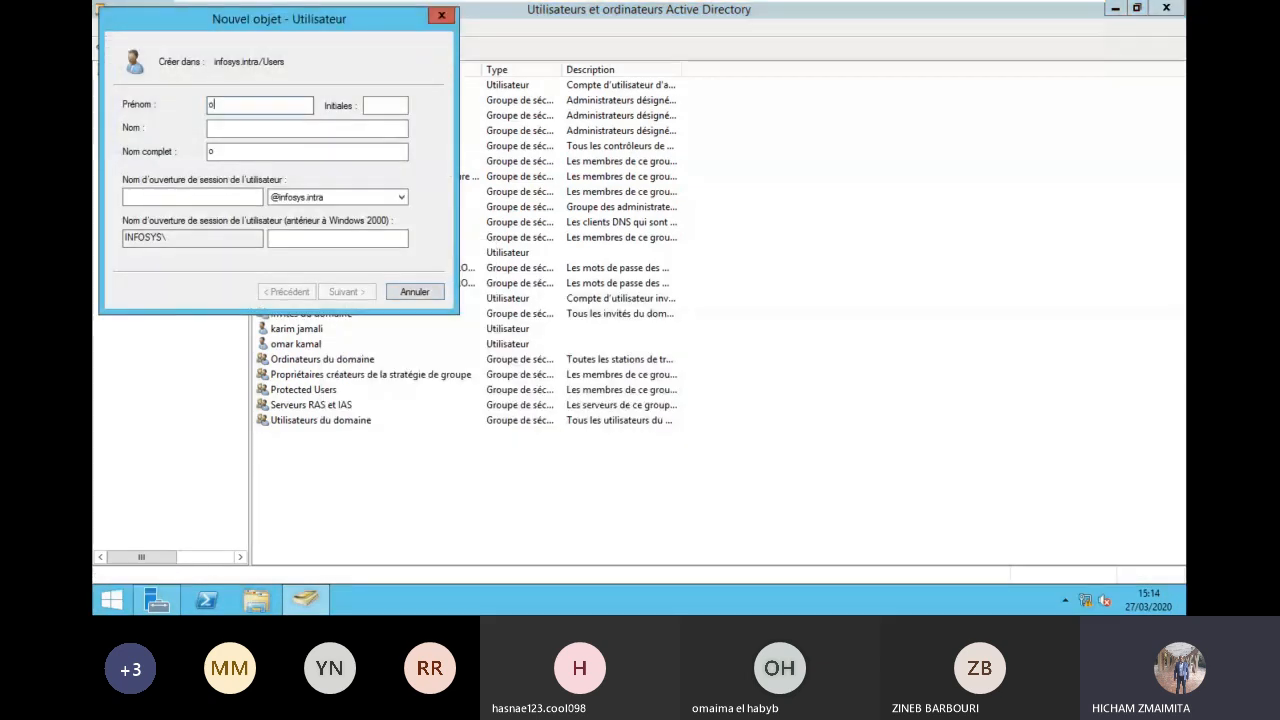
key("Tab")
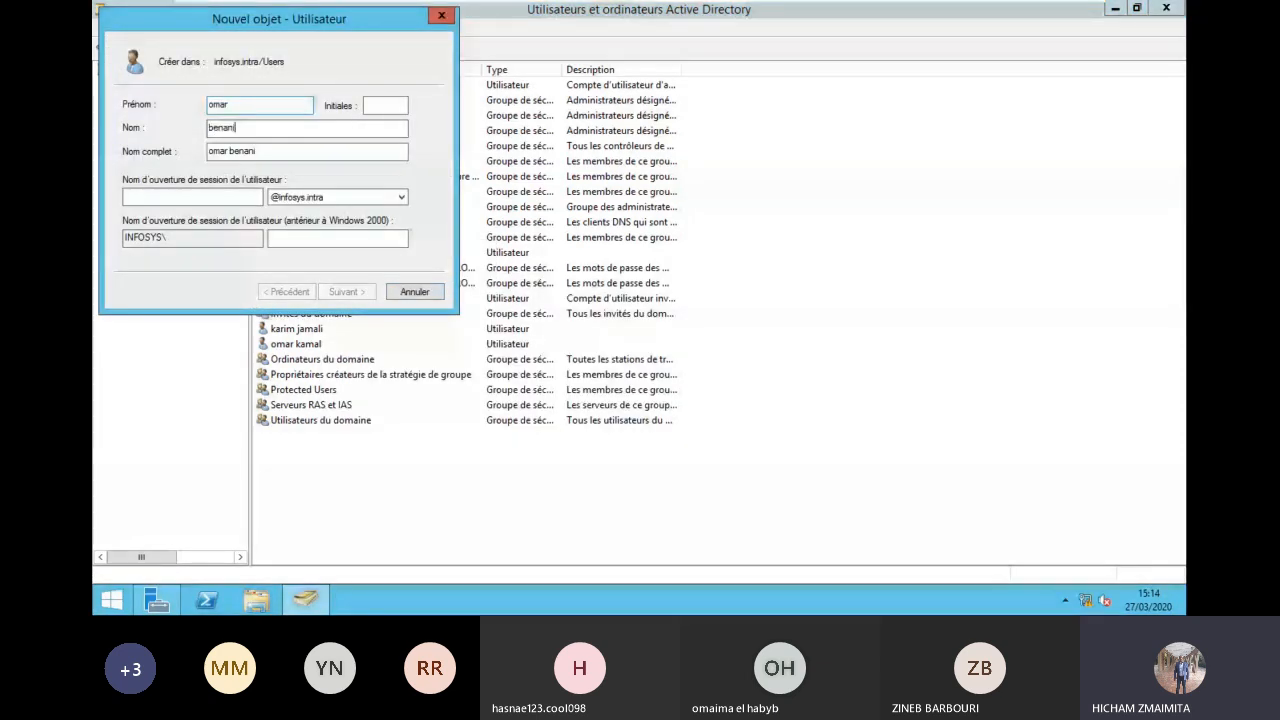
key("Tab")
key("Tab")
type("ad")
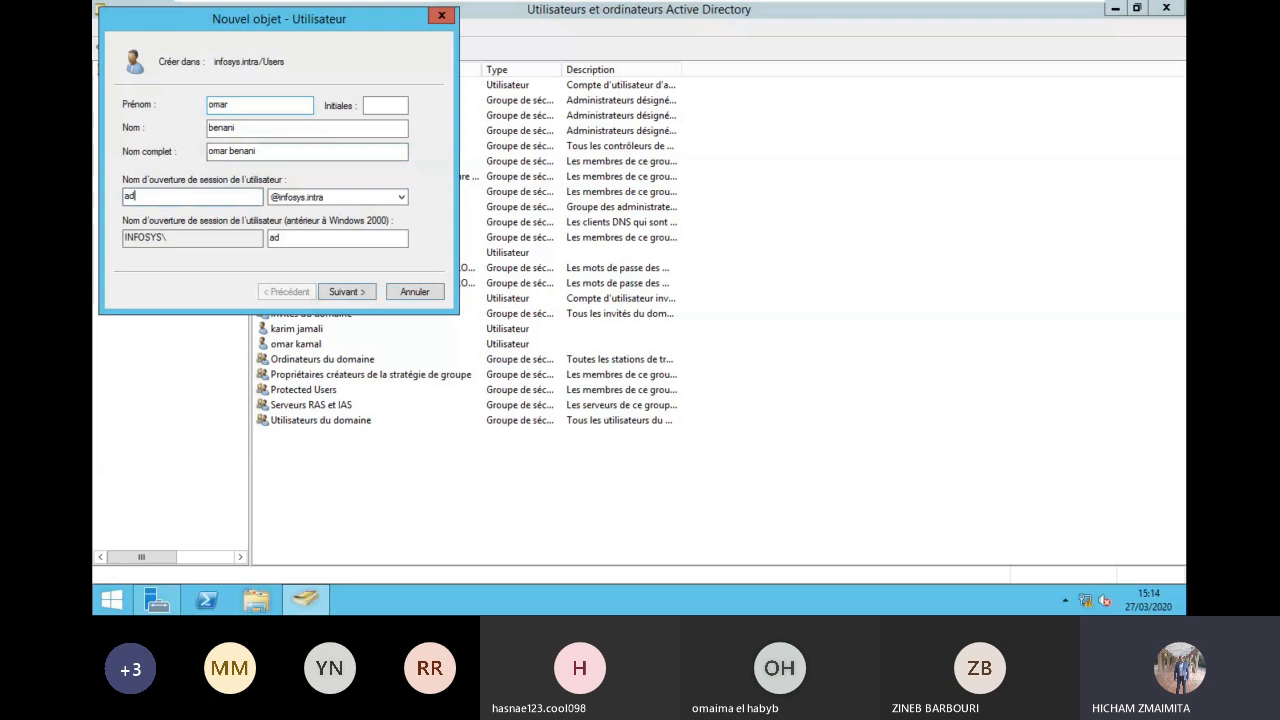
type("min10")
left_click(333, 291)
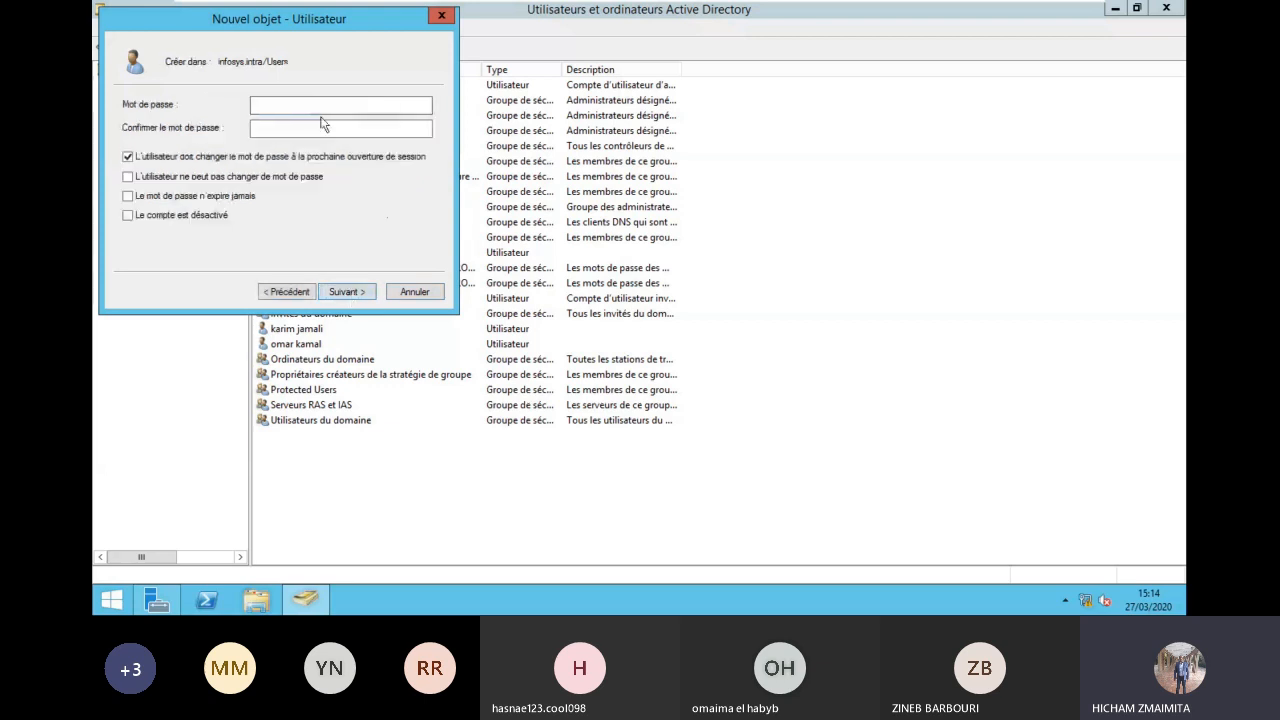
key("Escape")
right_click(352, 462)
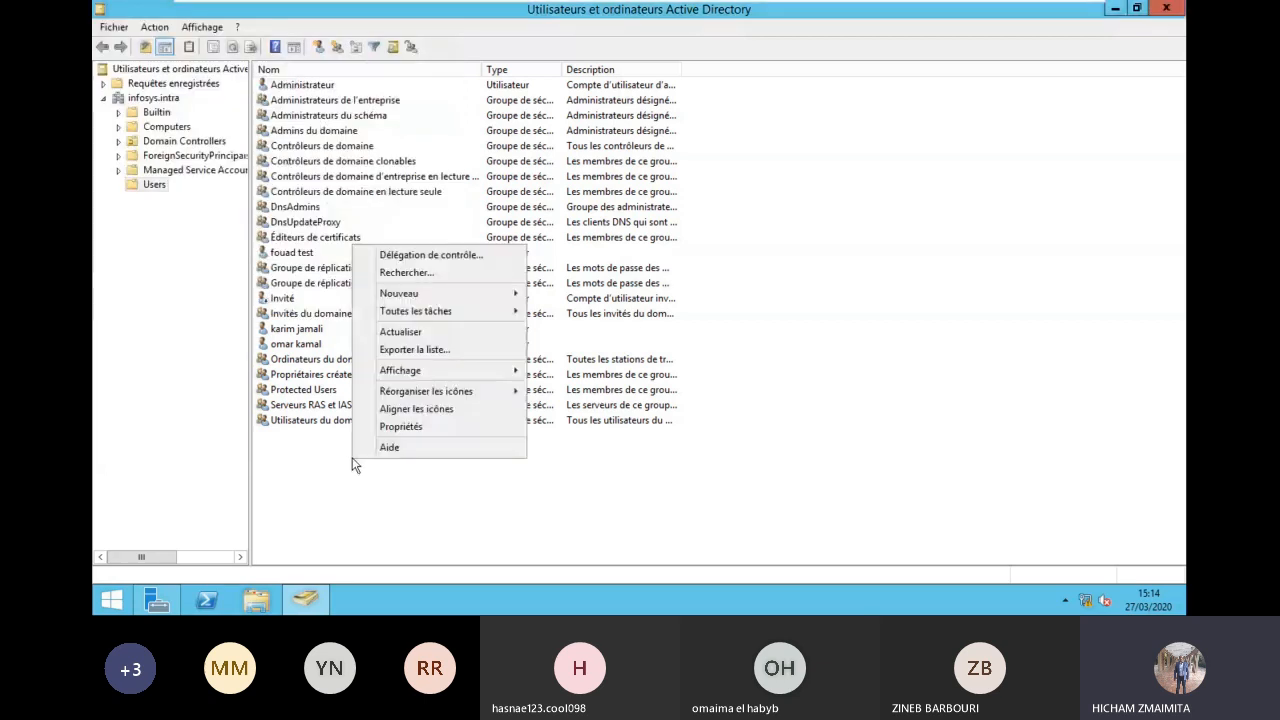
mouse_move(471, 297)
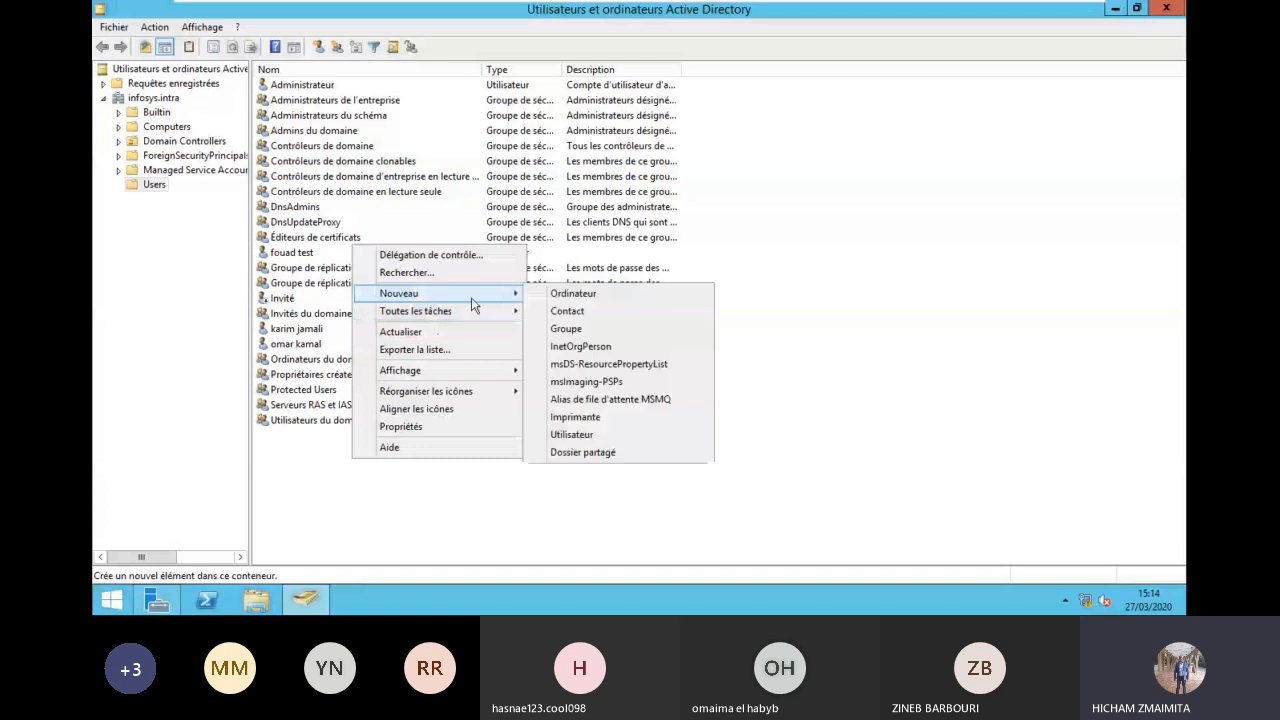
left_click(586, 430)
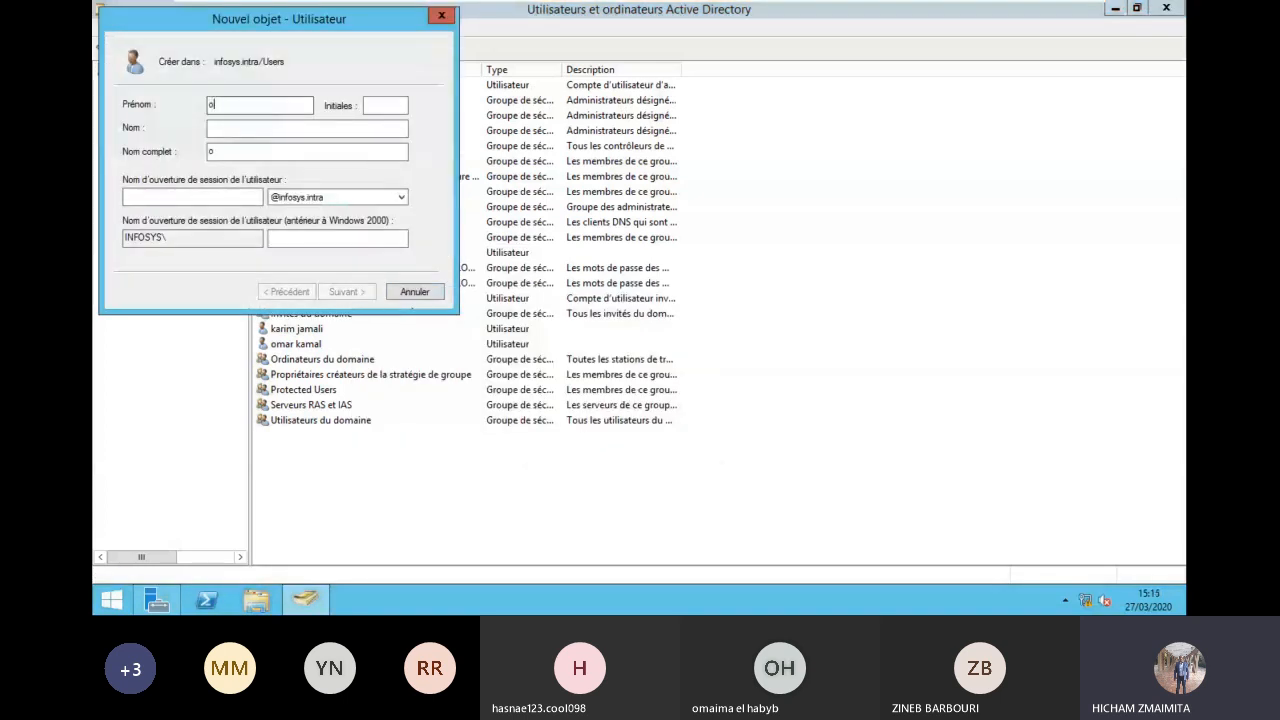
key("Tab")
key("Tab")
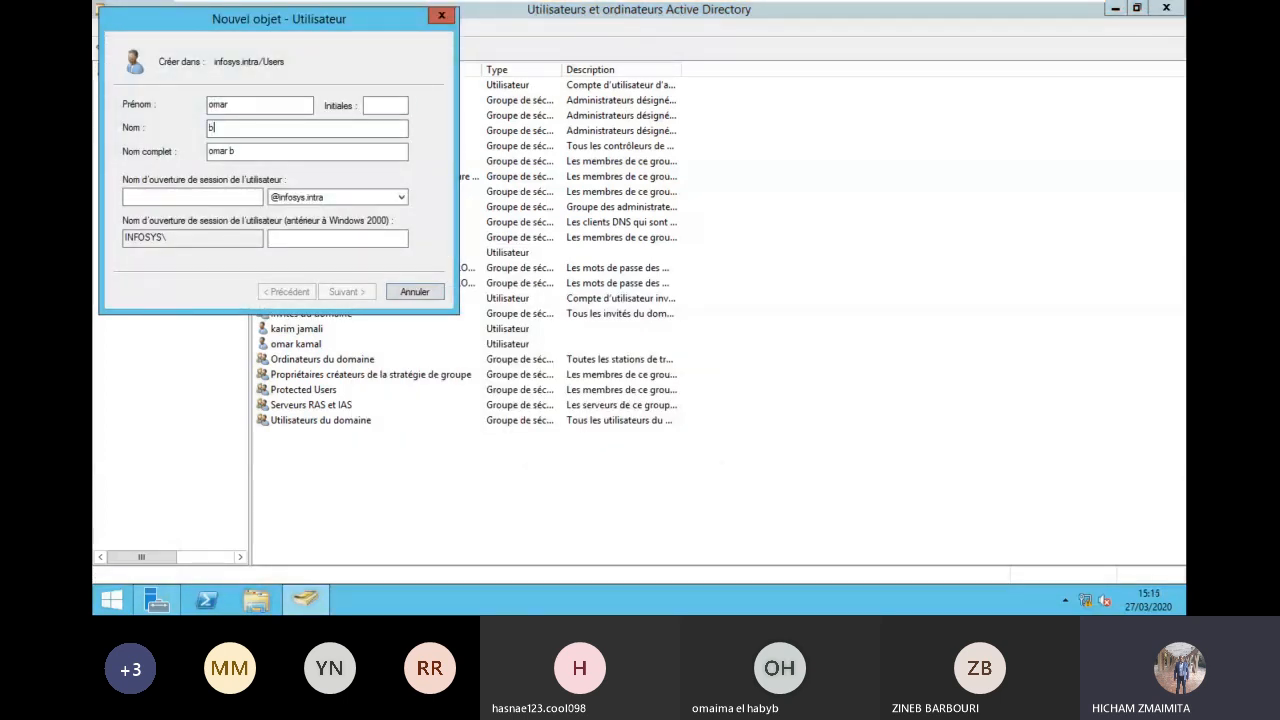
key("Tab")
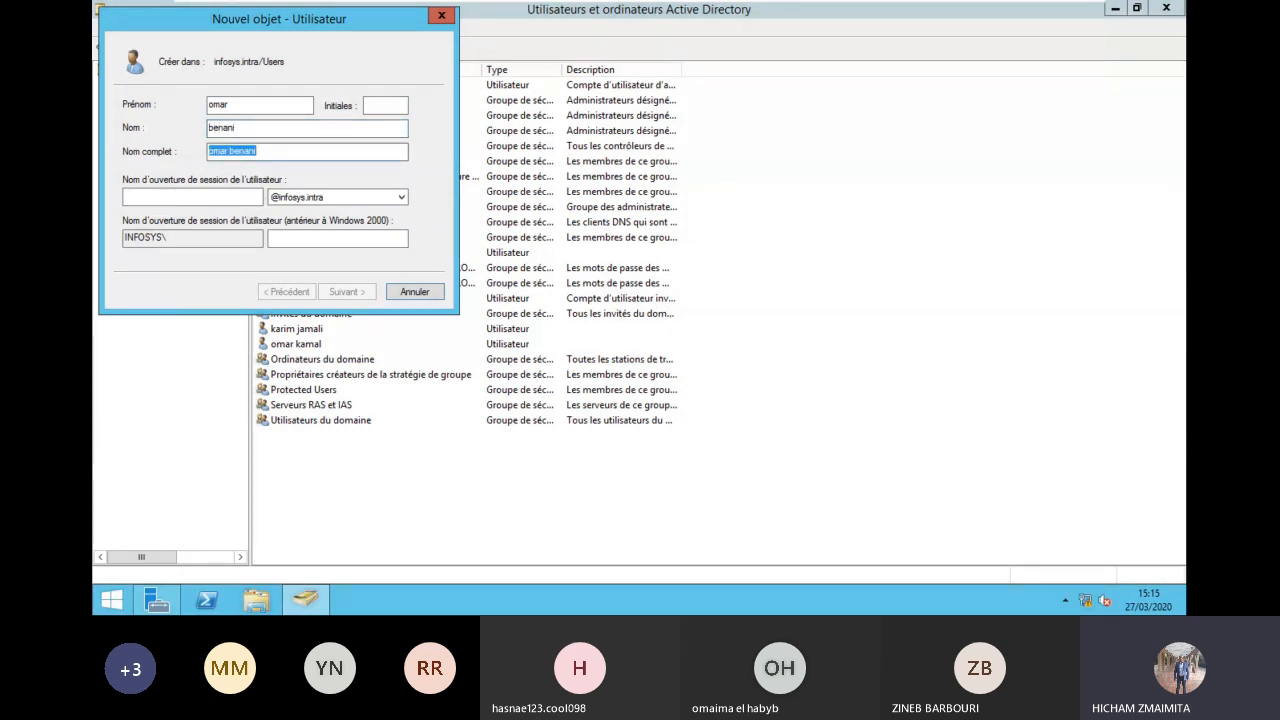
key("Tab")
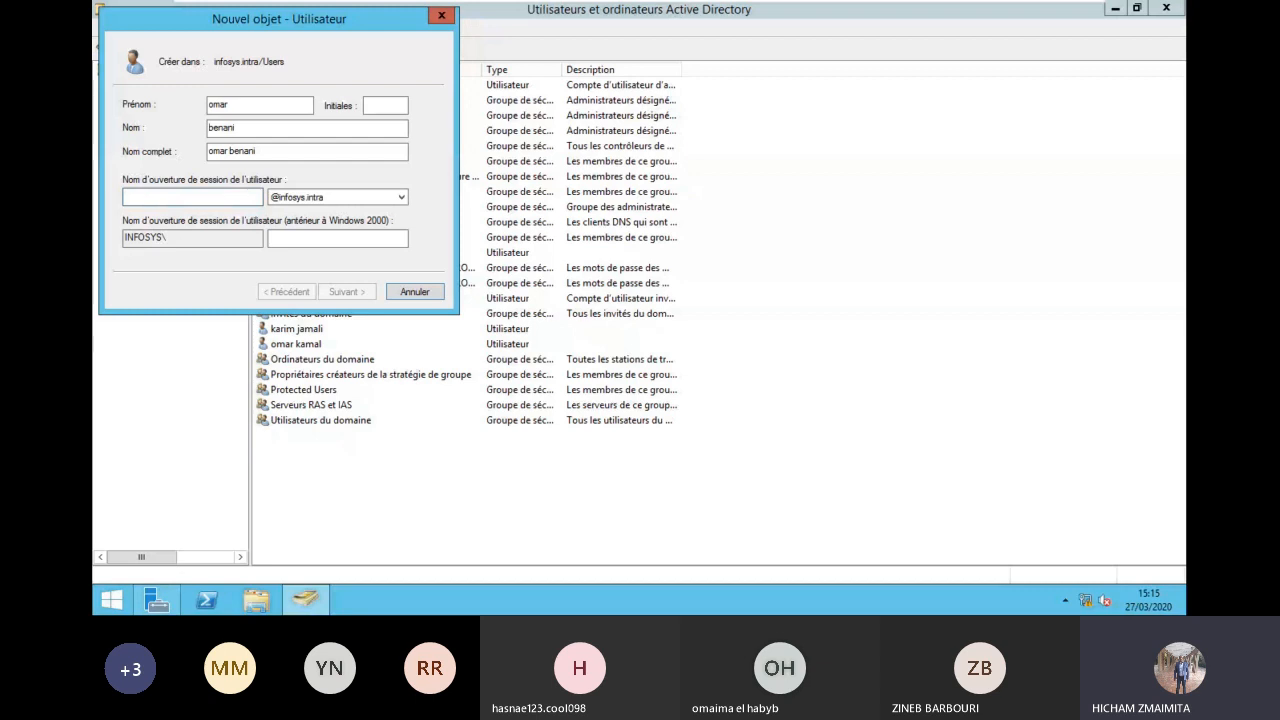
type("omar")
key("BackSpace")
key("BackSpace")
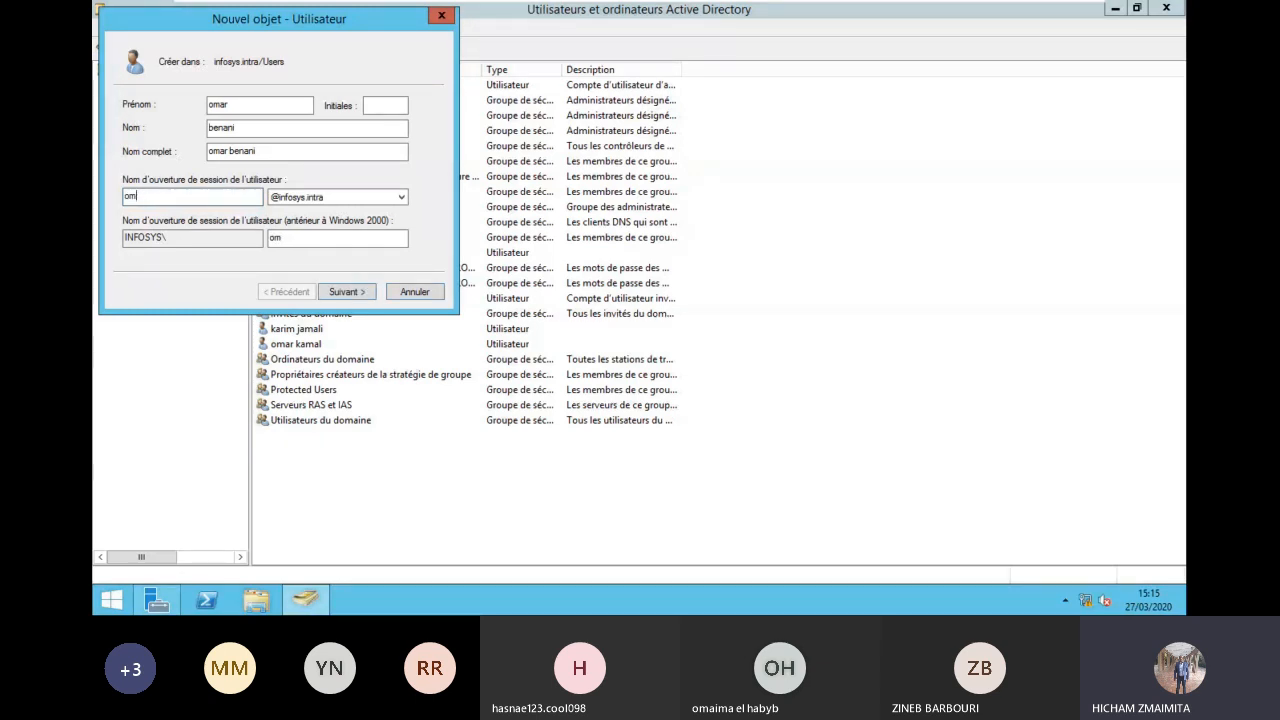
key("BackSpace")
key("BackSpace")
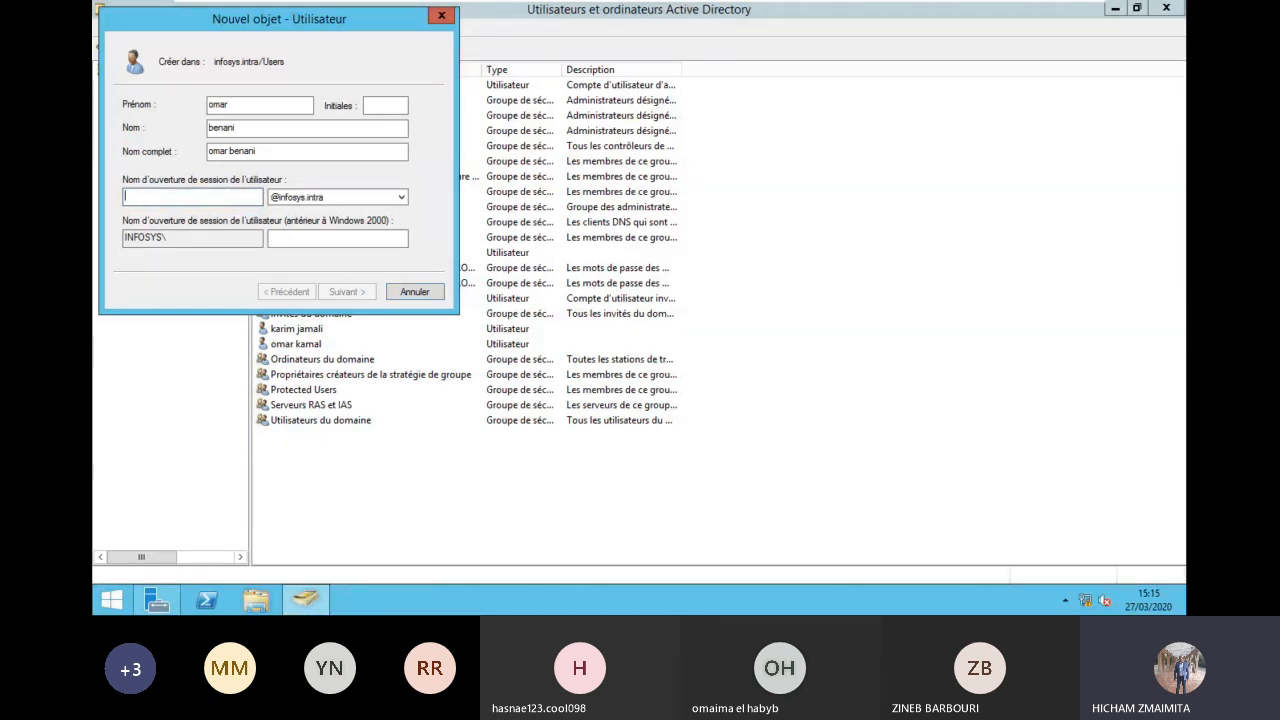
type("o.")
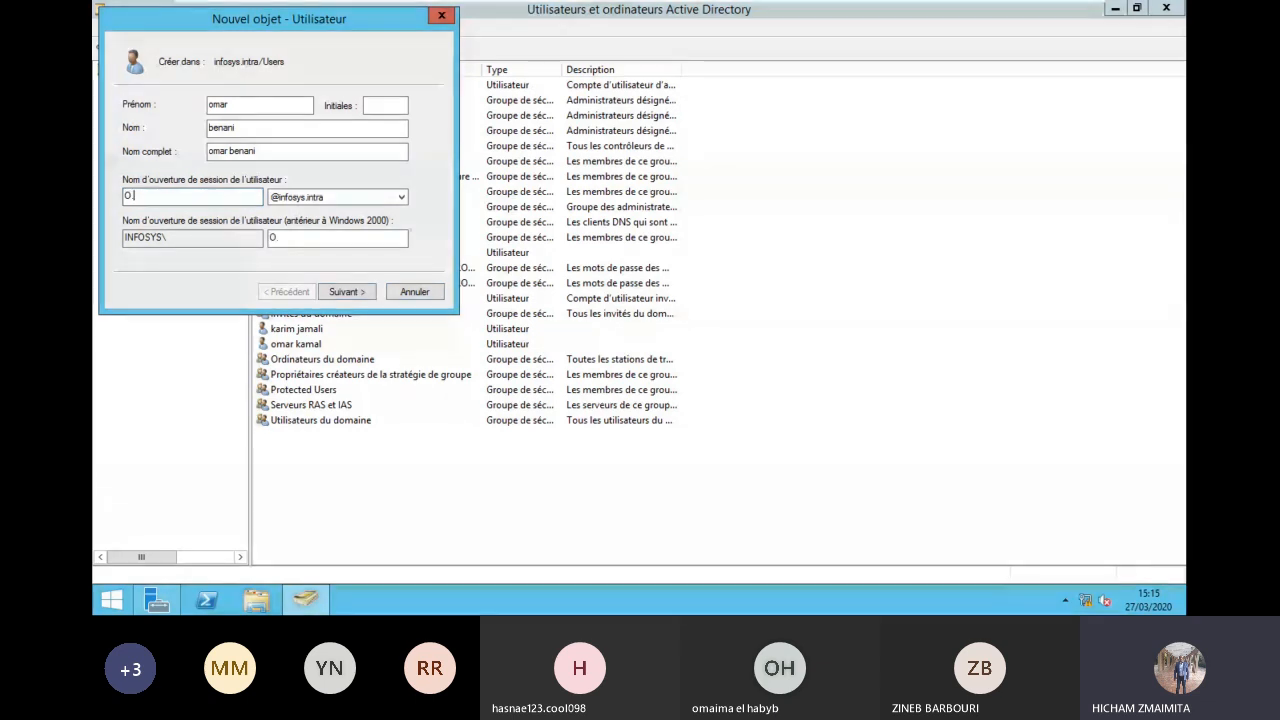
type("ne.a.i")
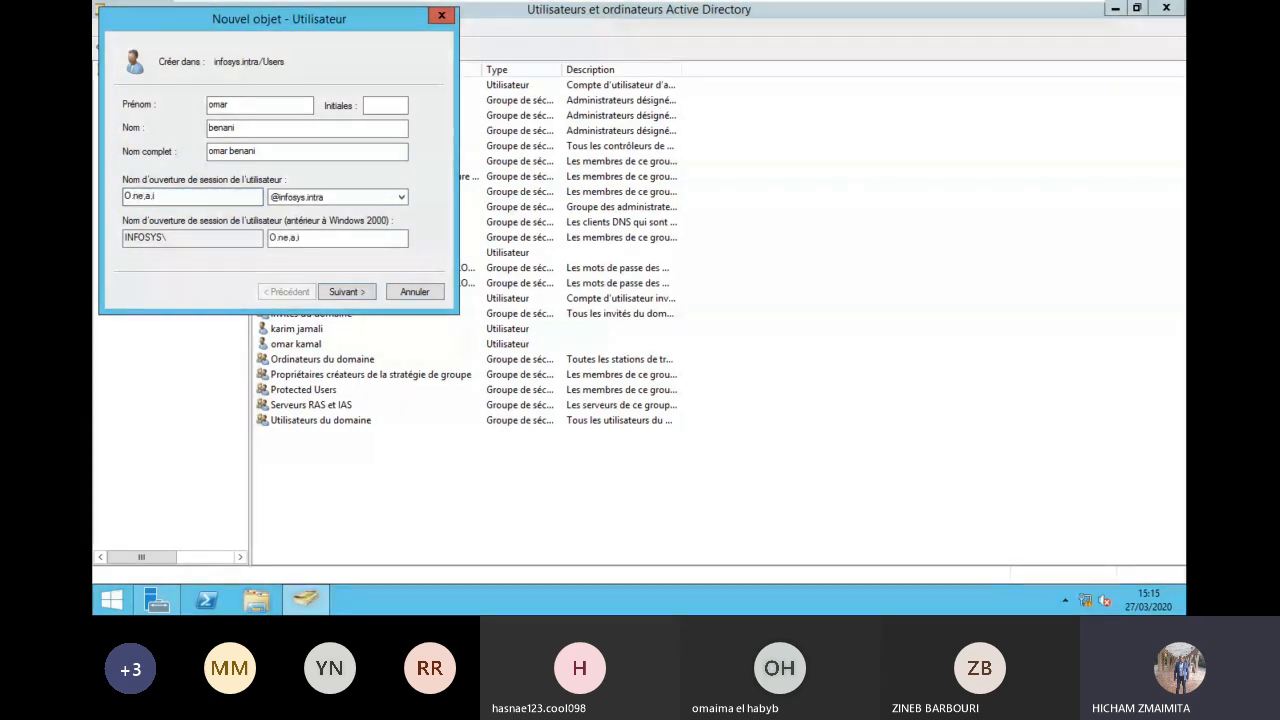
key("BackSpace")
key("BackSpace")
key("BackSpace")
key("BackSpace")
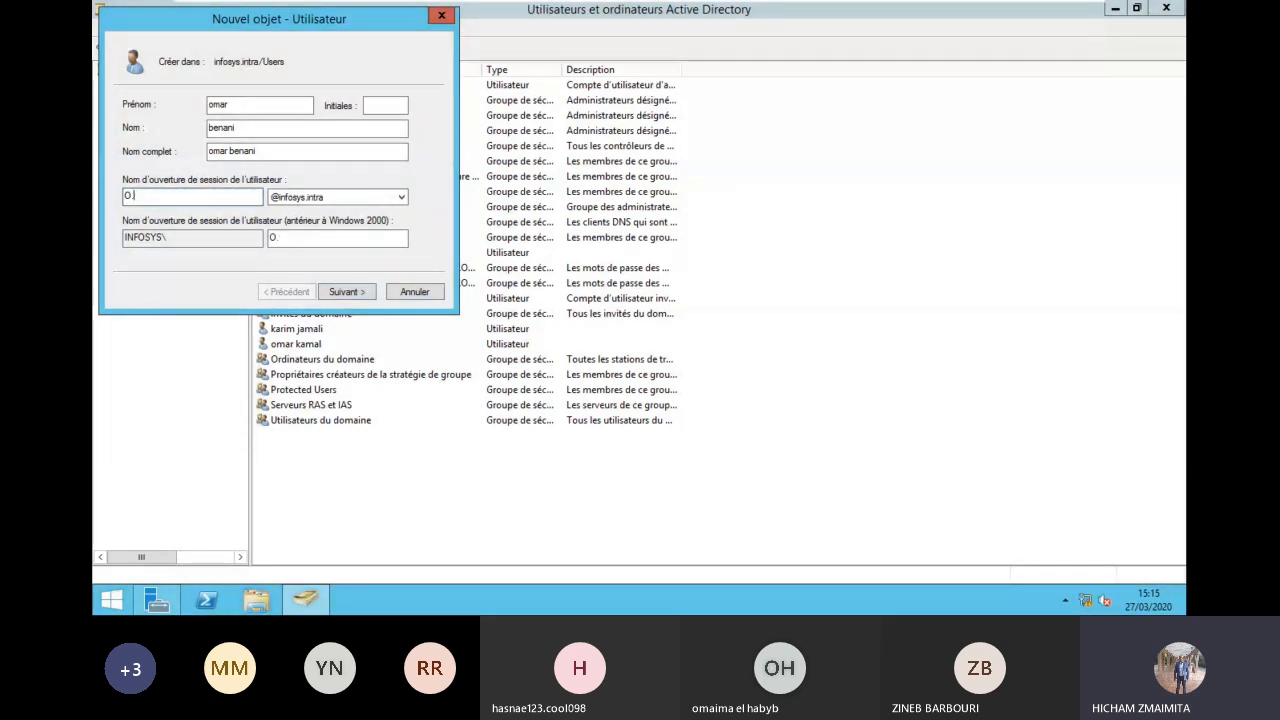
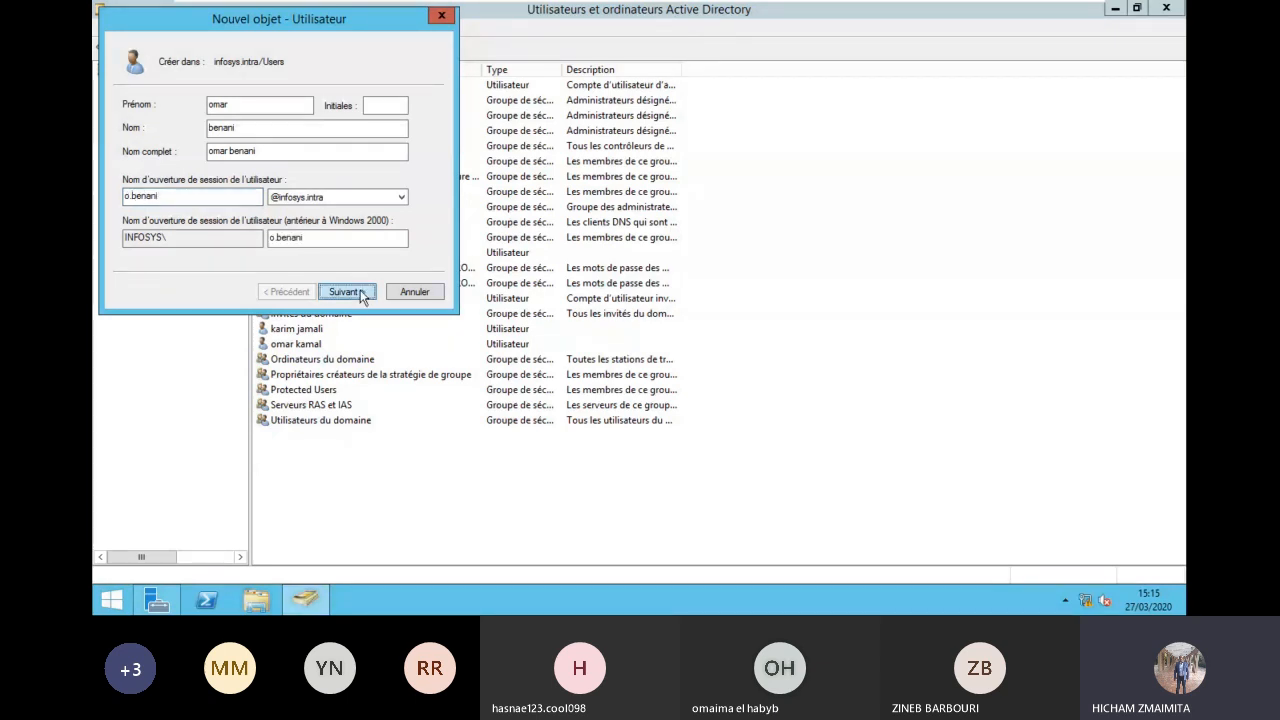
left_click(345, 292)
Step: Set and confirm the password, unchecking change-at-next-logon and fixing a mismatch error
type("*********")
key("Tab")
type("*********")
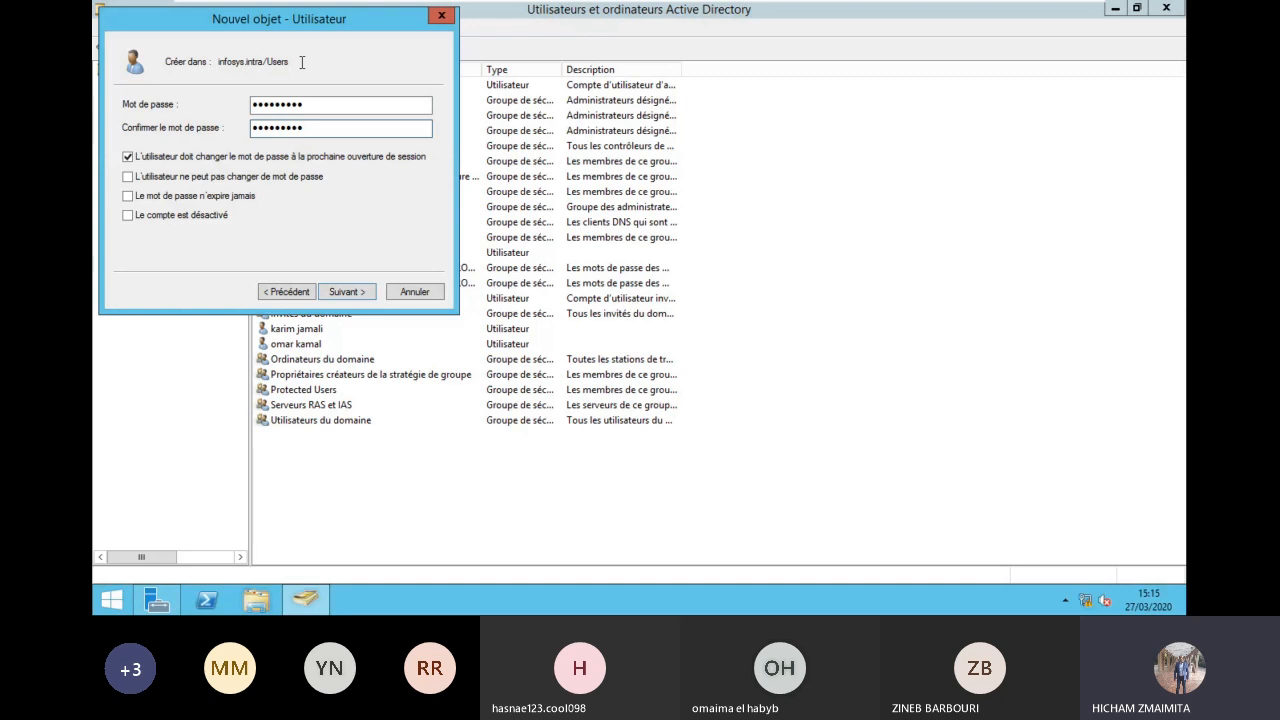
left_click(292, 158)
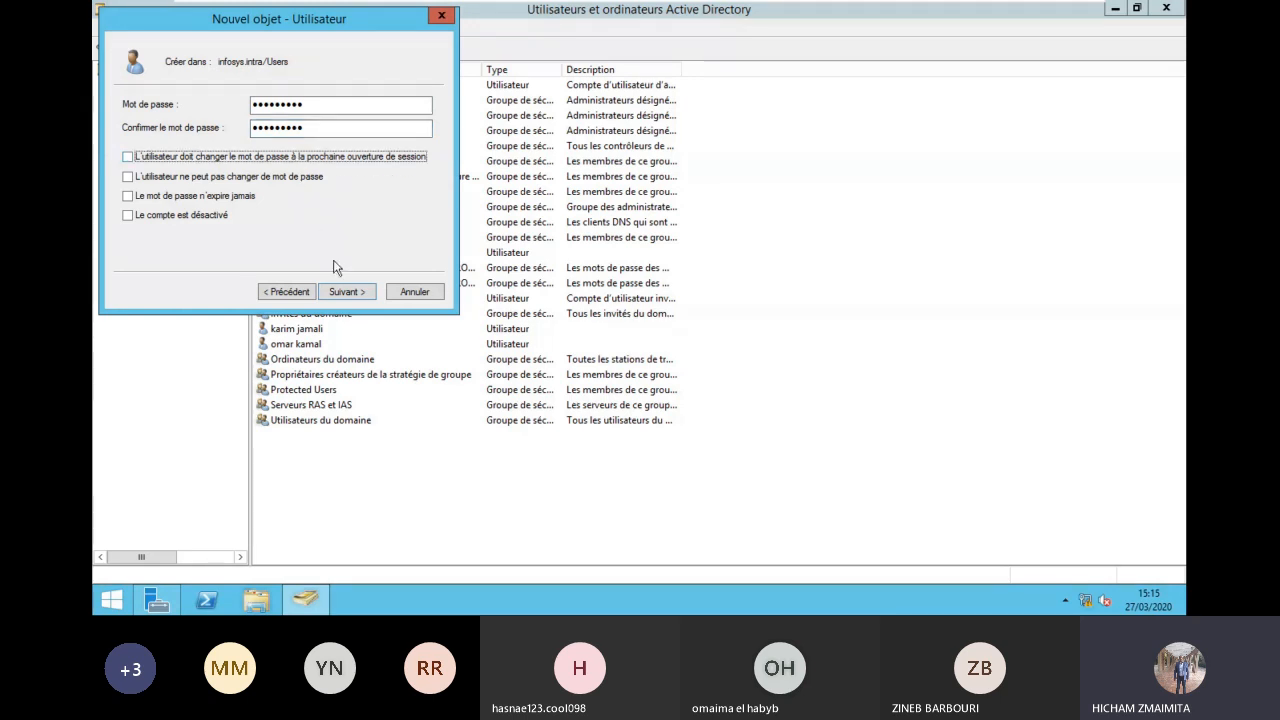
left_click(344, 292)
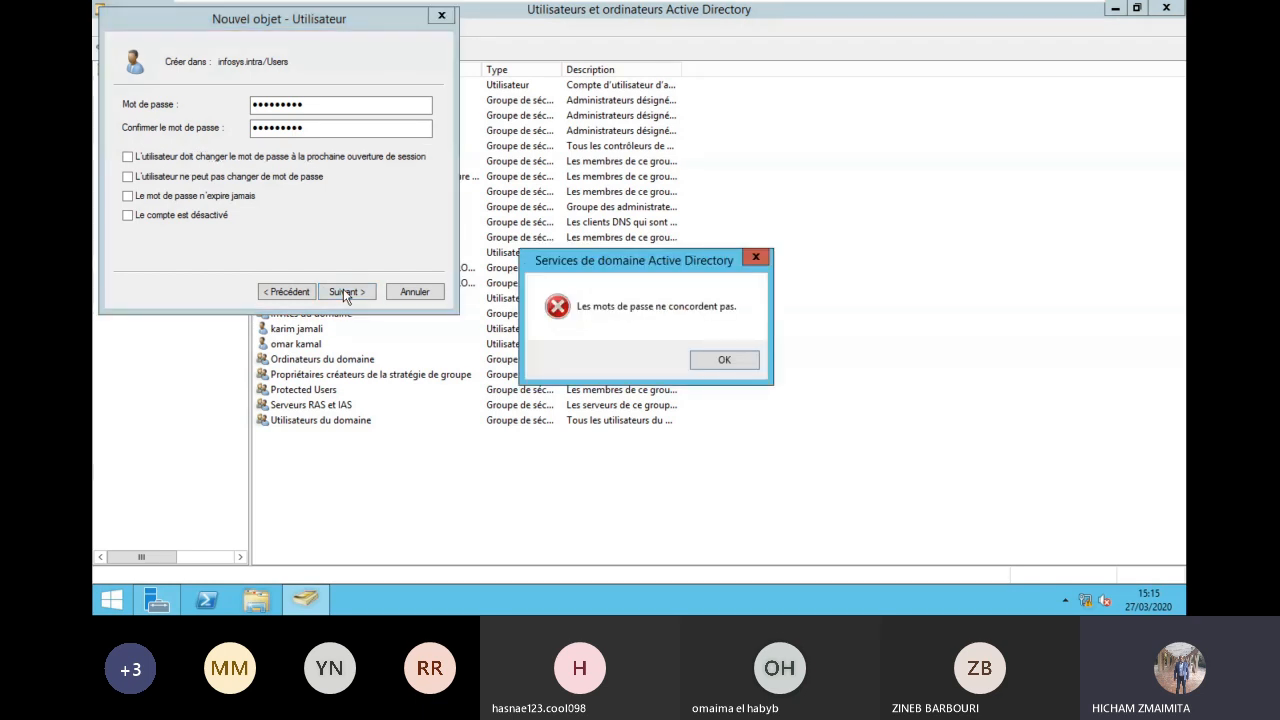
left_click(721, 362)
type("P@ssw0rd1")
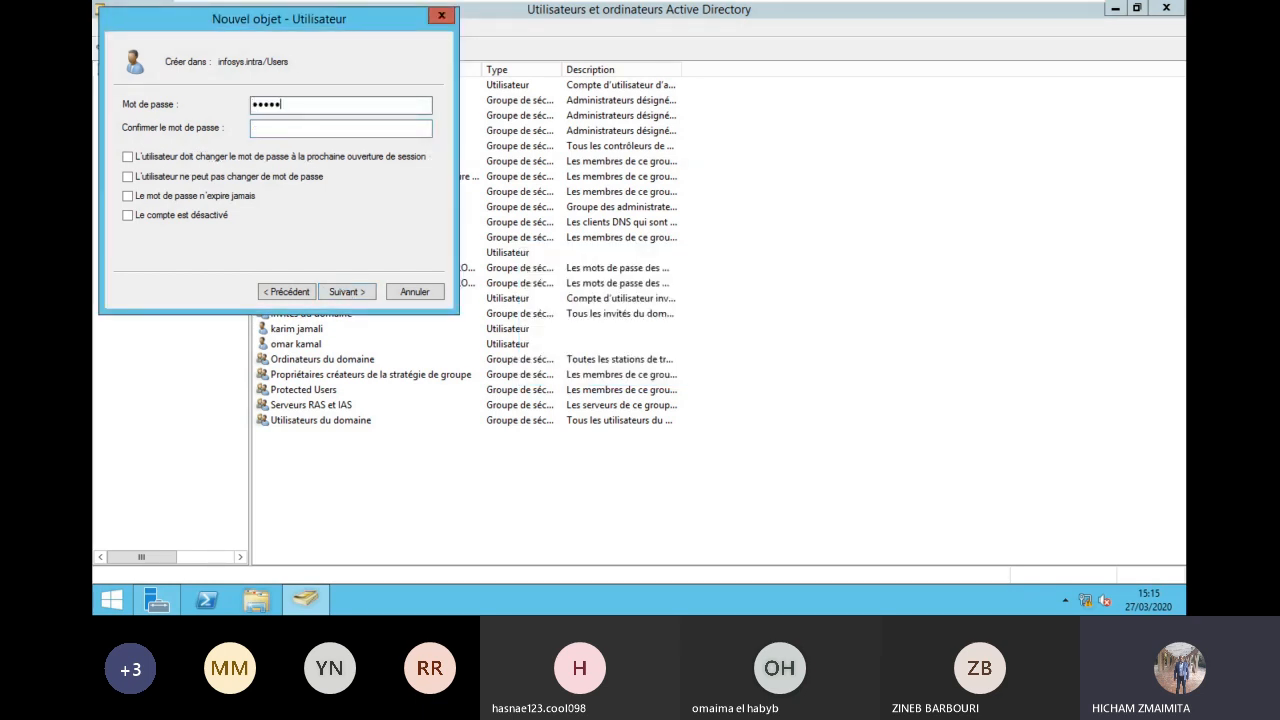
key("Tab")
type("P@ssw")
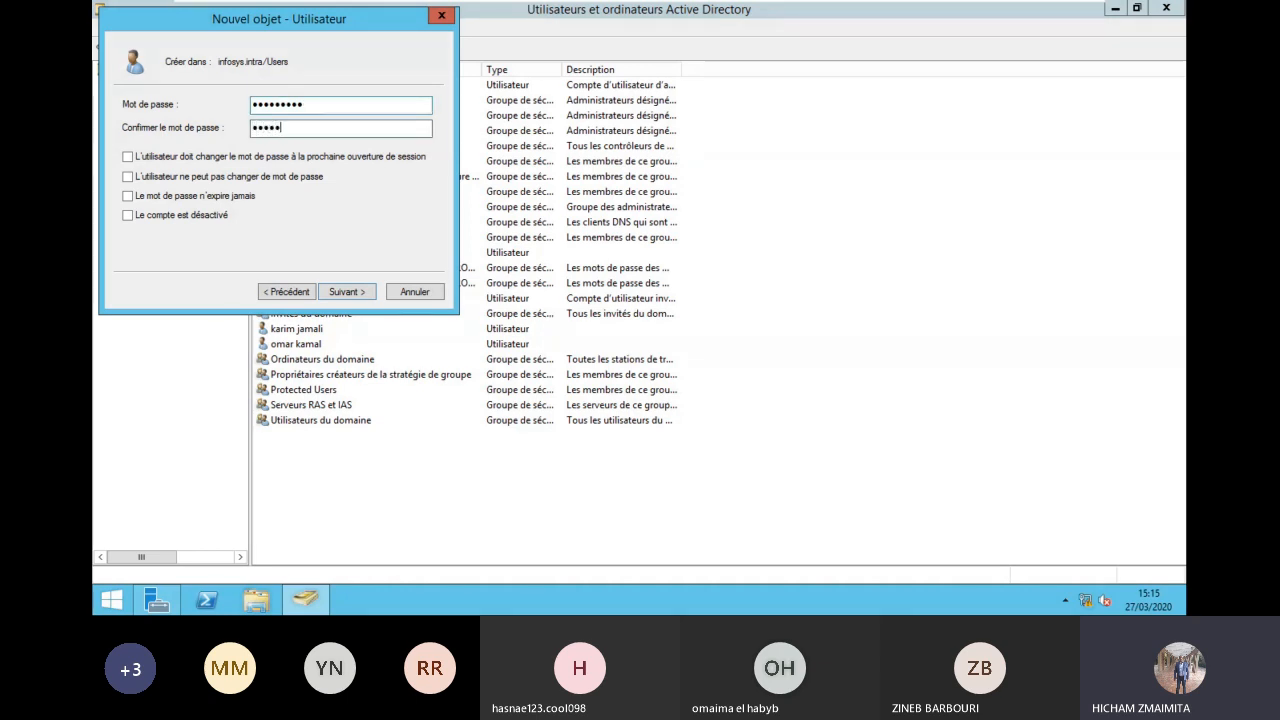
type("0rd1")
Step: Try to finish the user, dismiss the relative-identifier error, and cancel the wizard
left_click(352, 291)
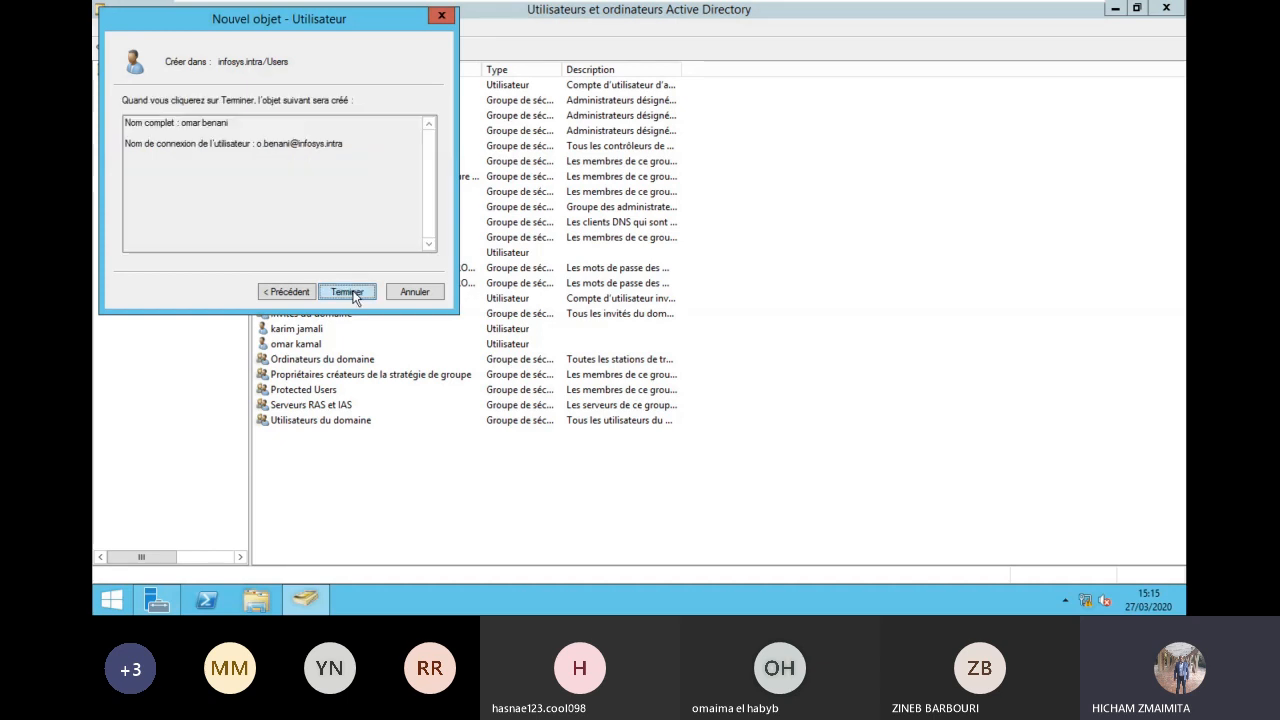
left_click(344, 300)
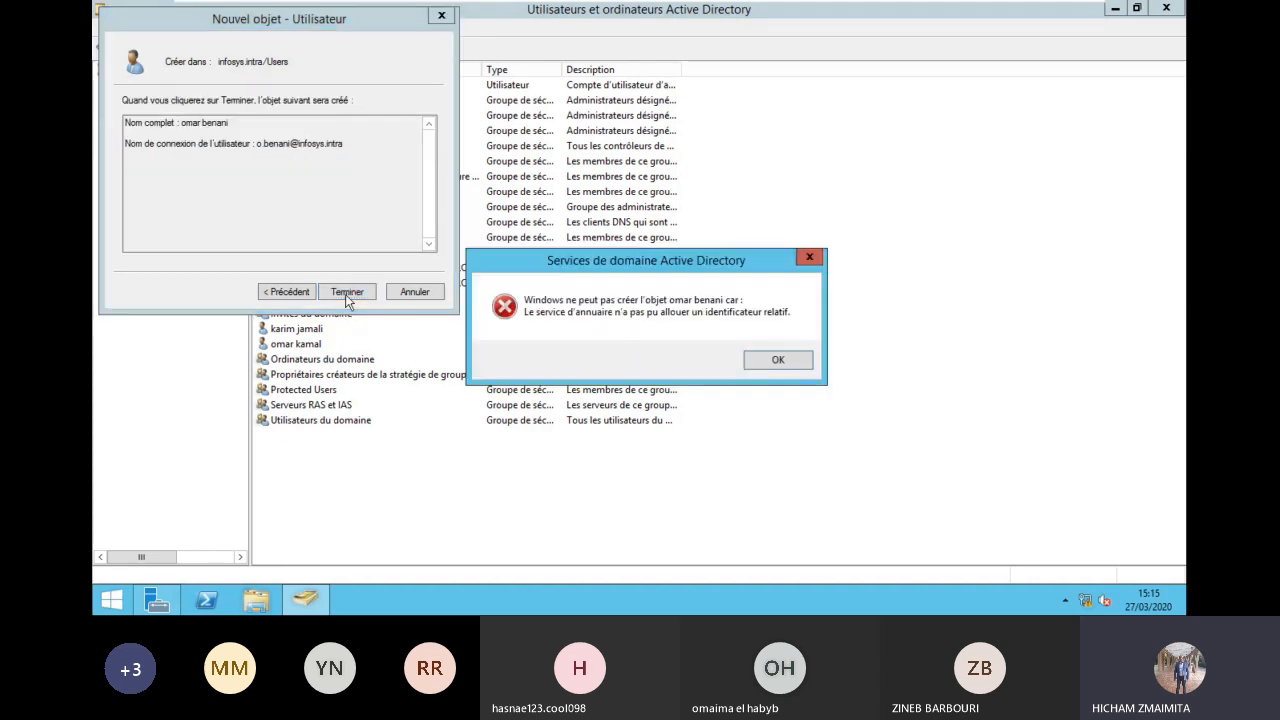
left_click(790, 360)
left_click(418, 291)
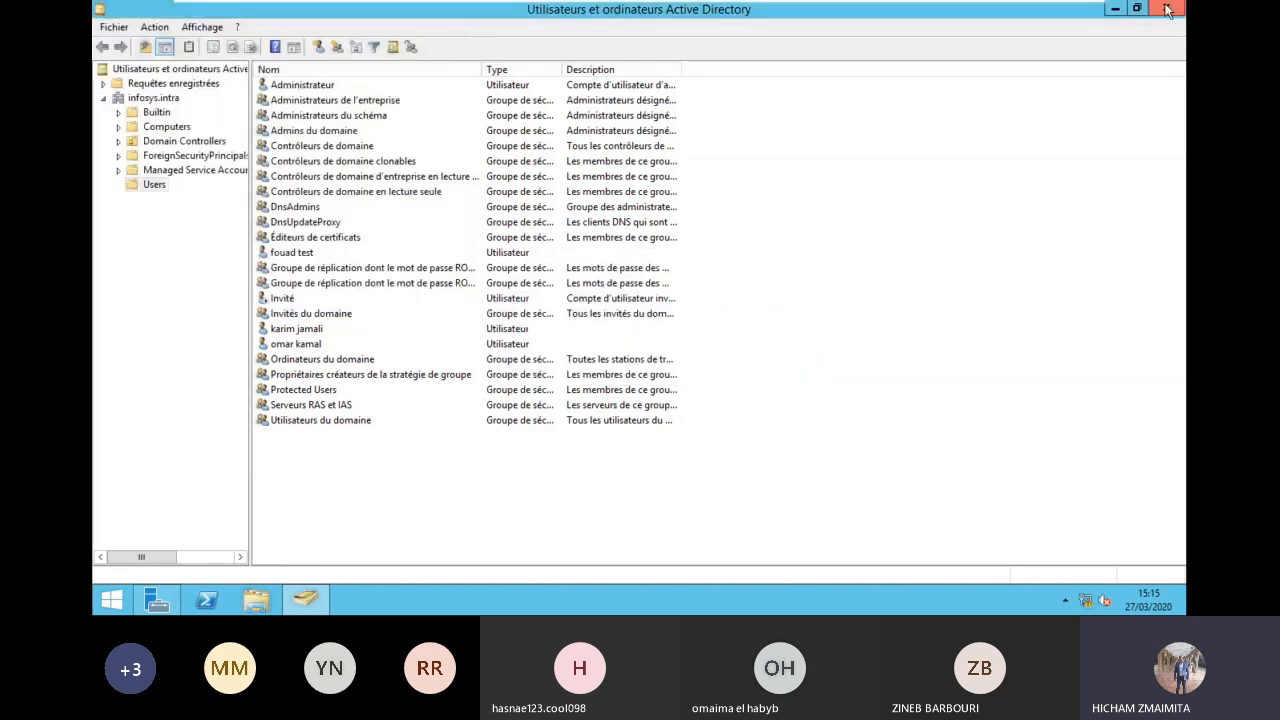
Step: Close ADUC, Server Manager, and the running DCTMSIR201 VM tab
left_click(1168, 10)
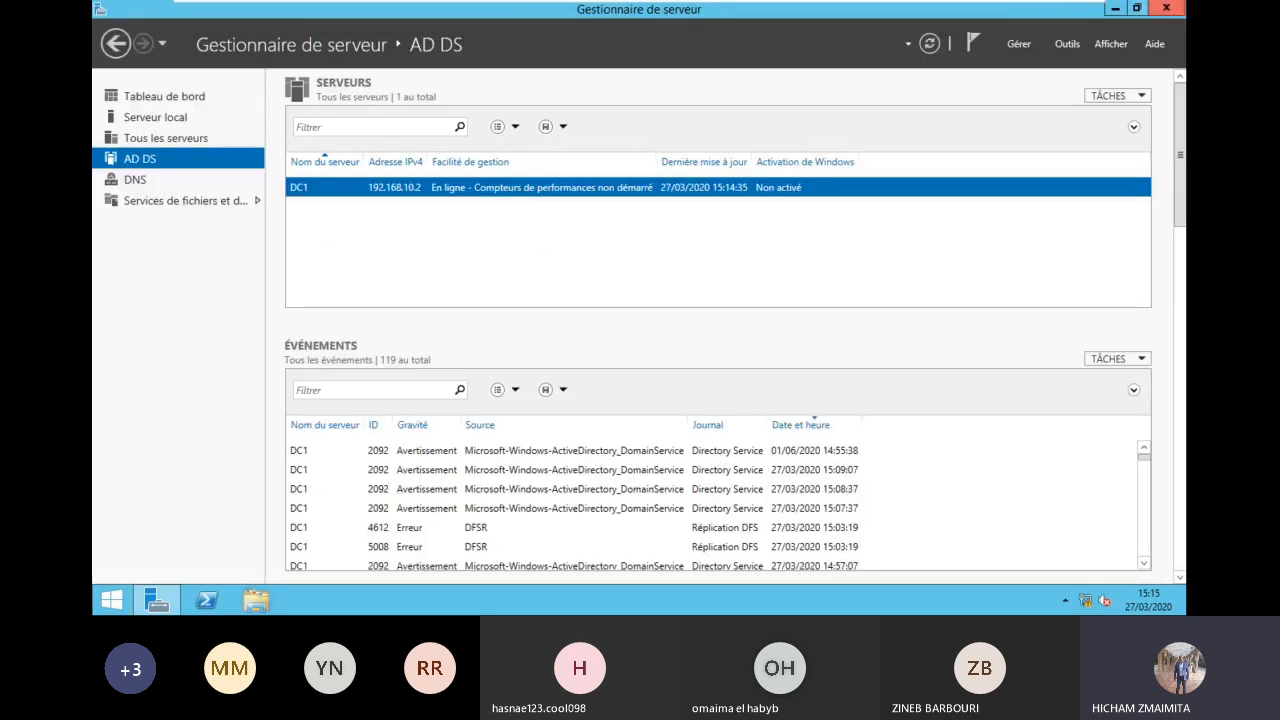
left_click(1165, 7)
mouse_move(1037, 3)
left_click(1091, 11)
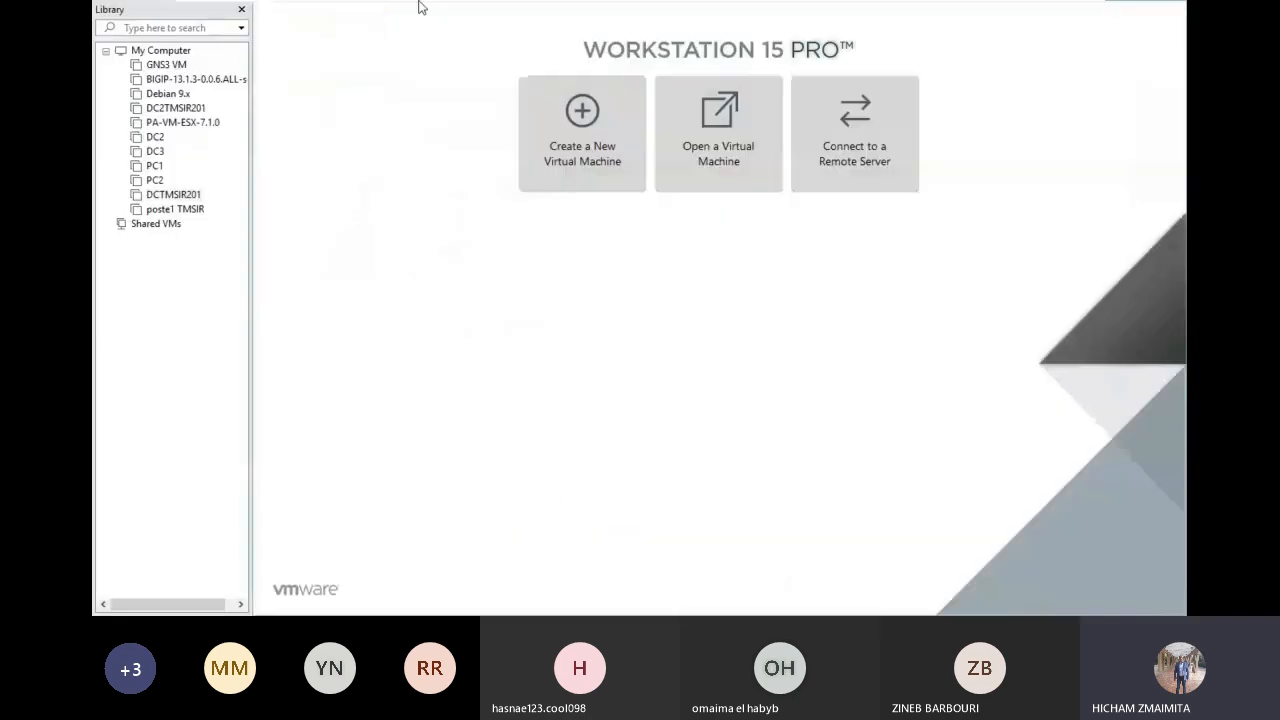
Step: Power on the DC2 virtual machine from the Library and minimize the full-screen view
left_click(155, 136)
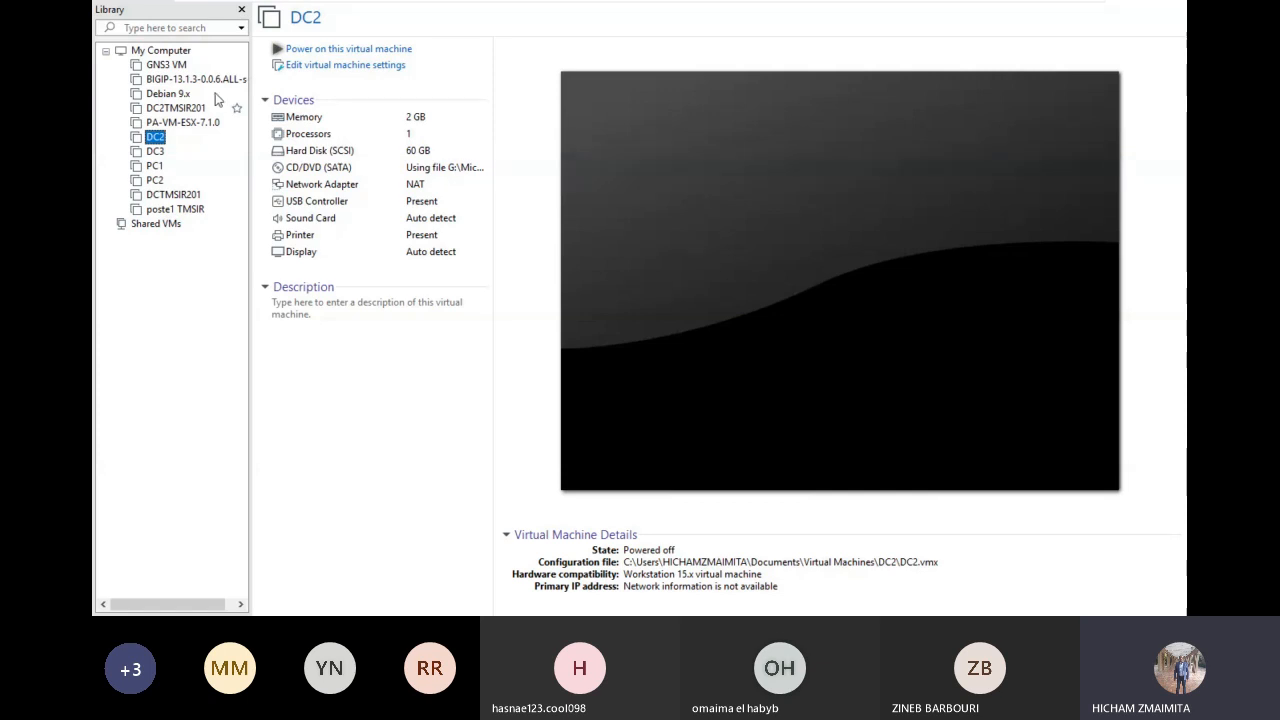
left_click(320, 49)
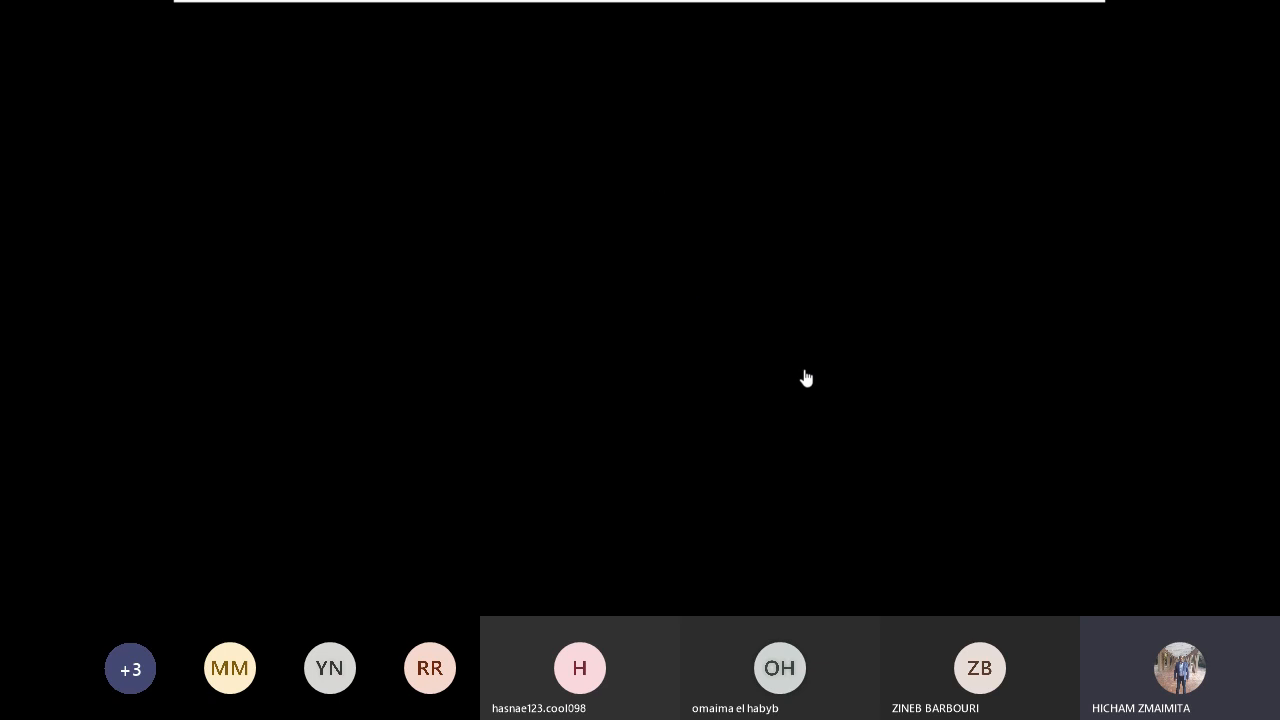
mouse_move(869, 4)
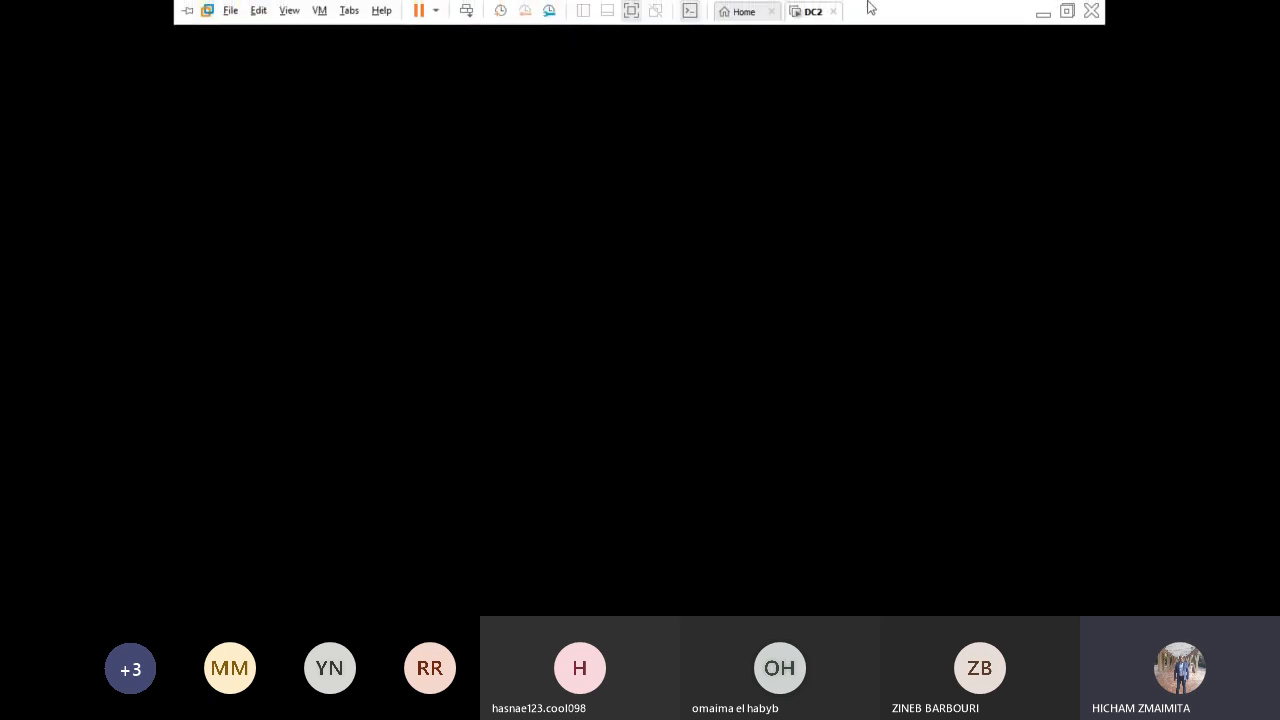
left_click(1043, 13)
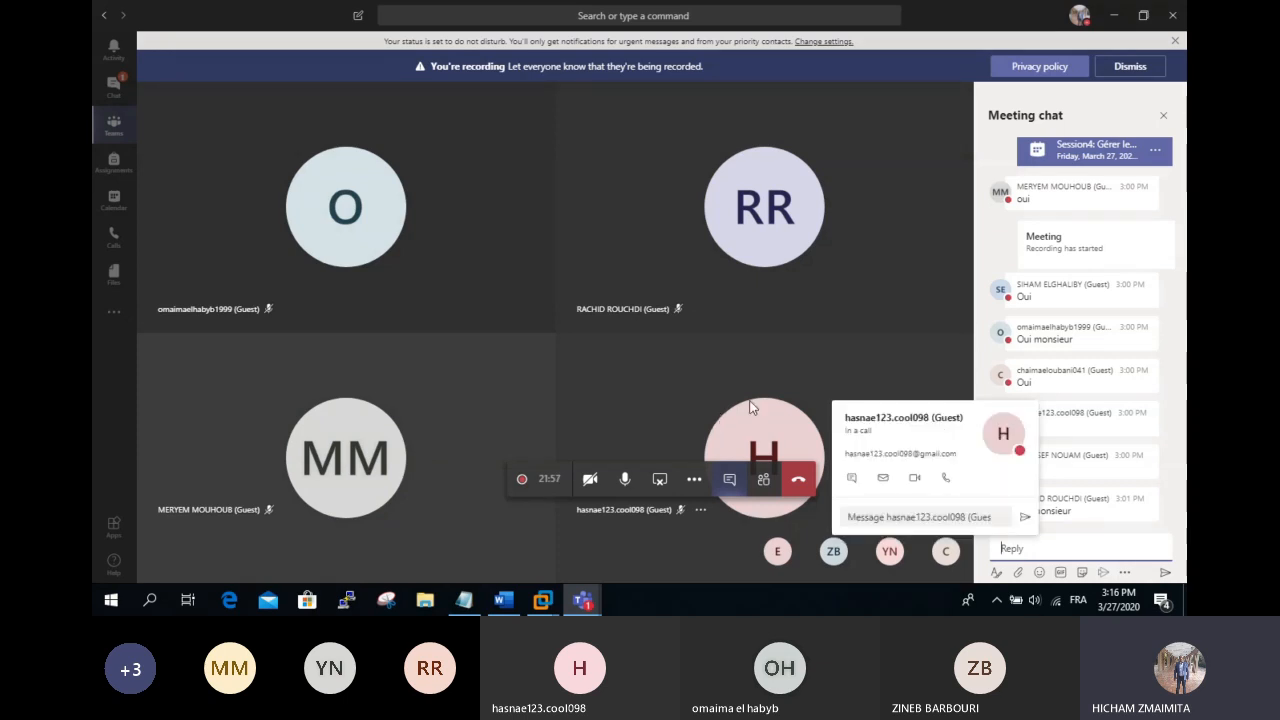
Step: Check the booting DC2 console, then minimize it back to the host desktop
left_click(542, 599)
left_click(629, 510)
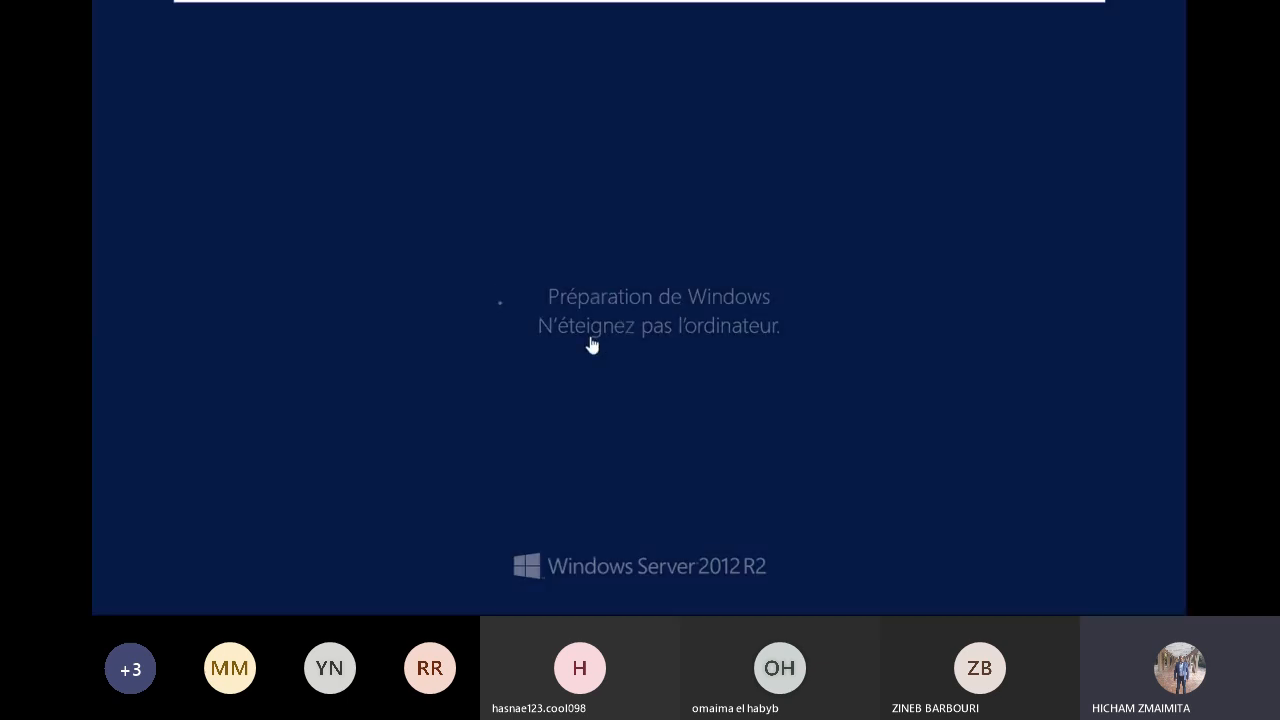
mouse_move(814, 14)
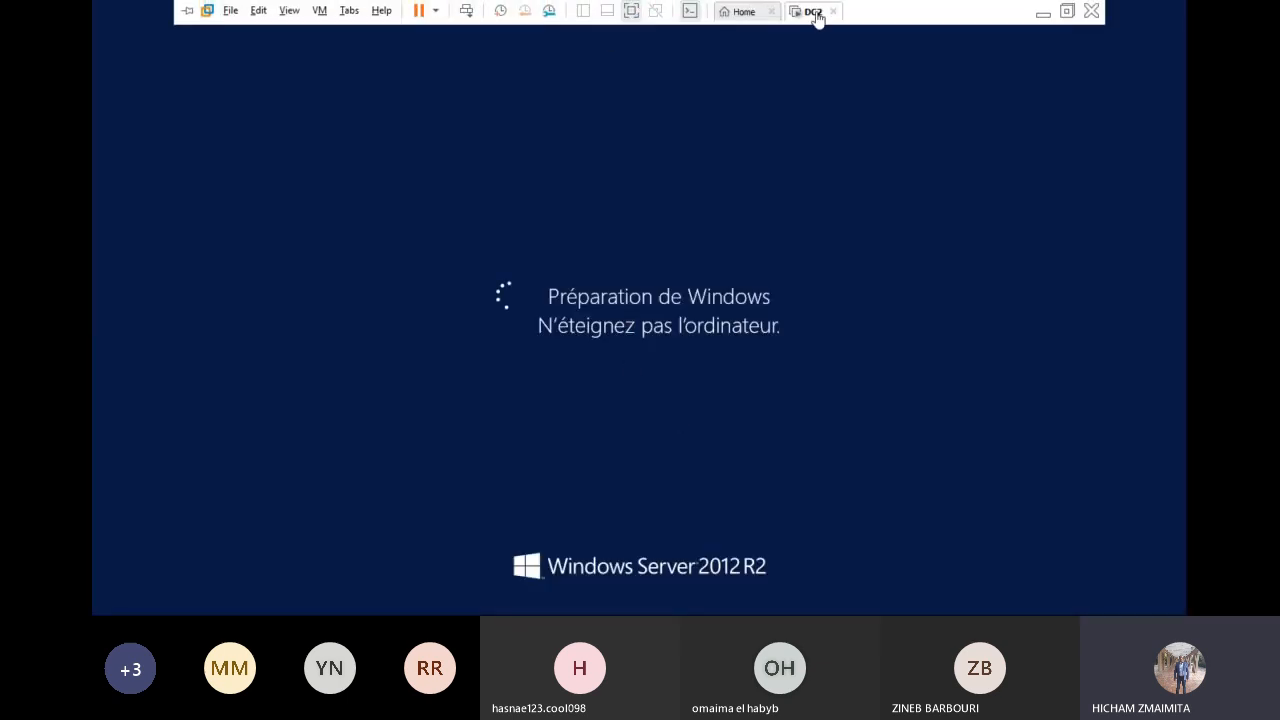
left_click(1041, 12)
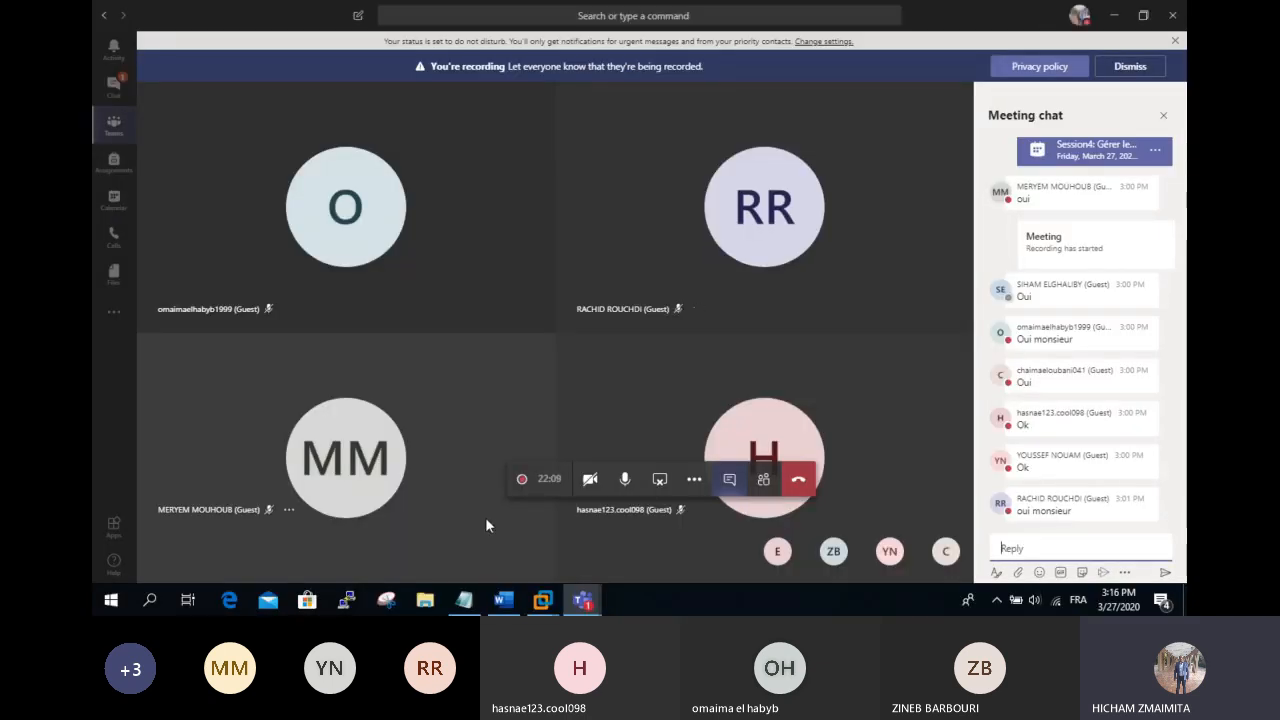
Step: Open the DCTMSIR201 summary in the Library, then return to DC2's lock screen
left_click(544, 605)
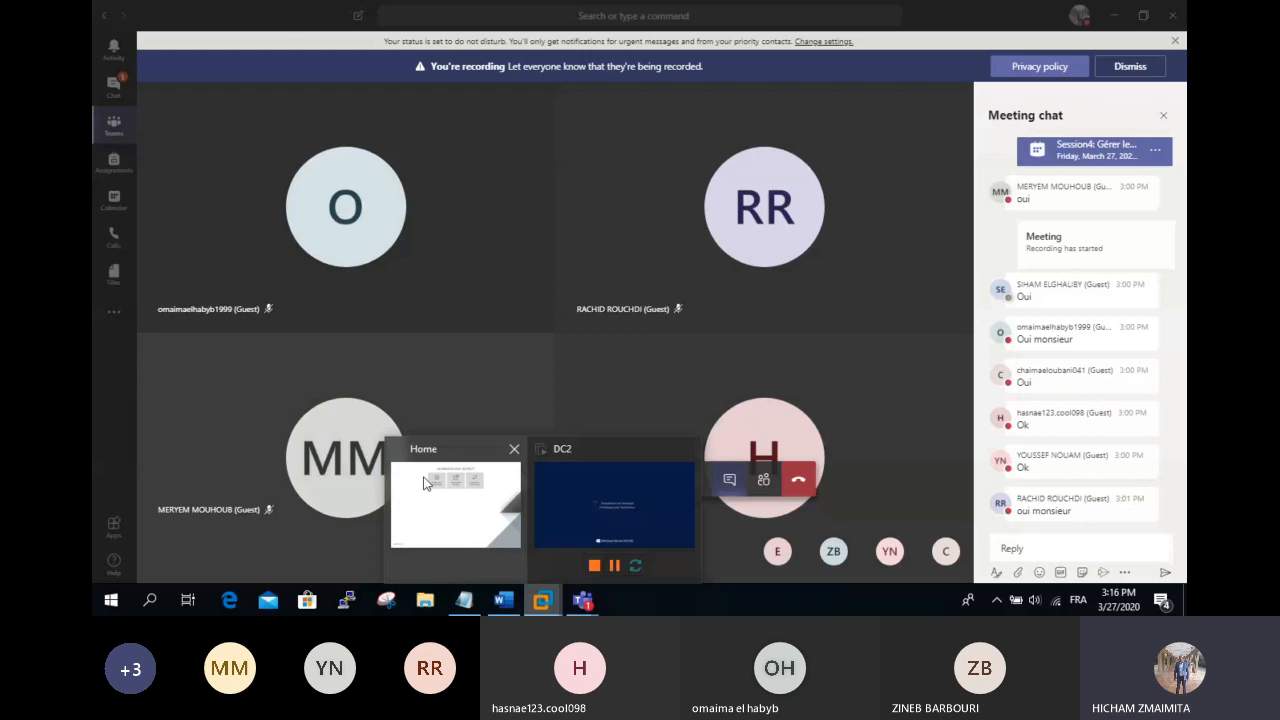
left_click(423, 483)
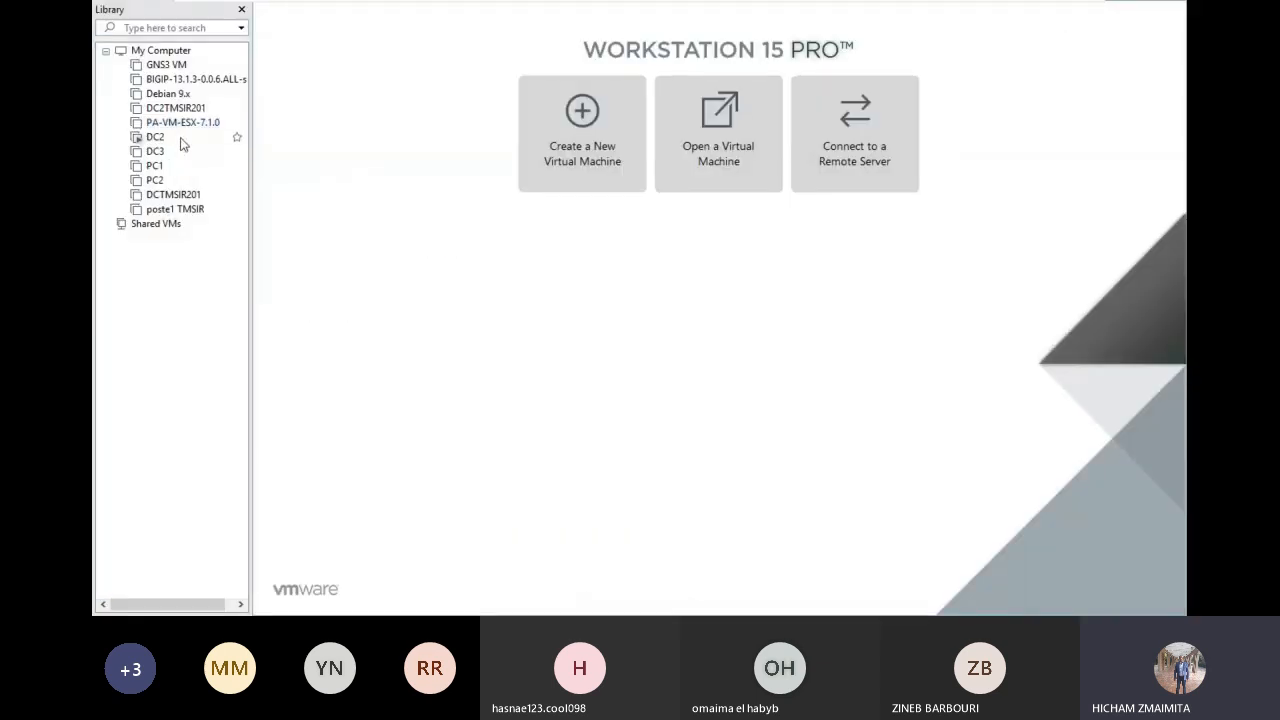
left_click(199, 196)
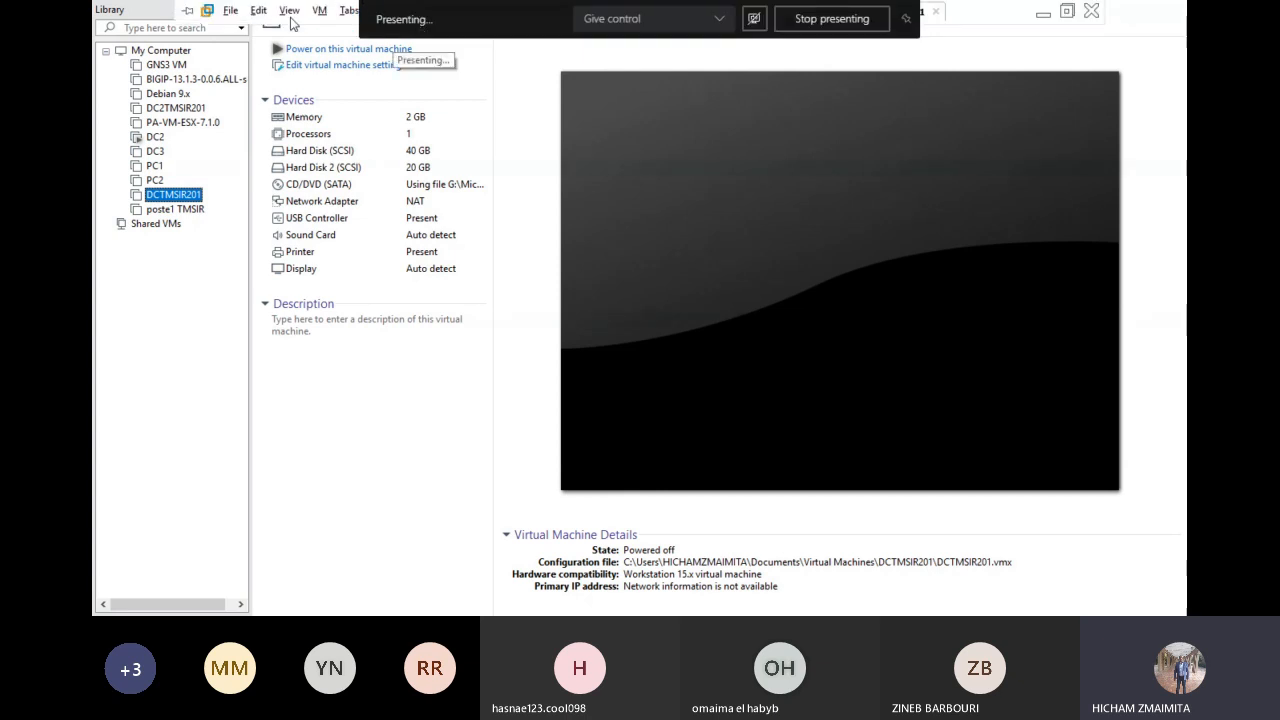
left_click(463, 8)
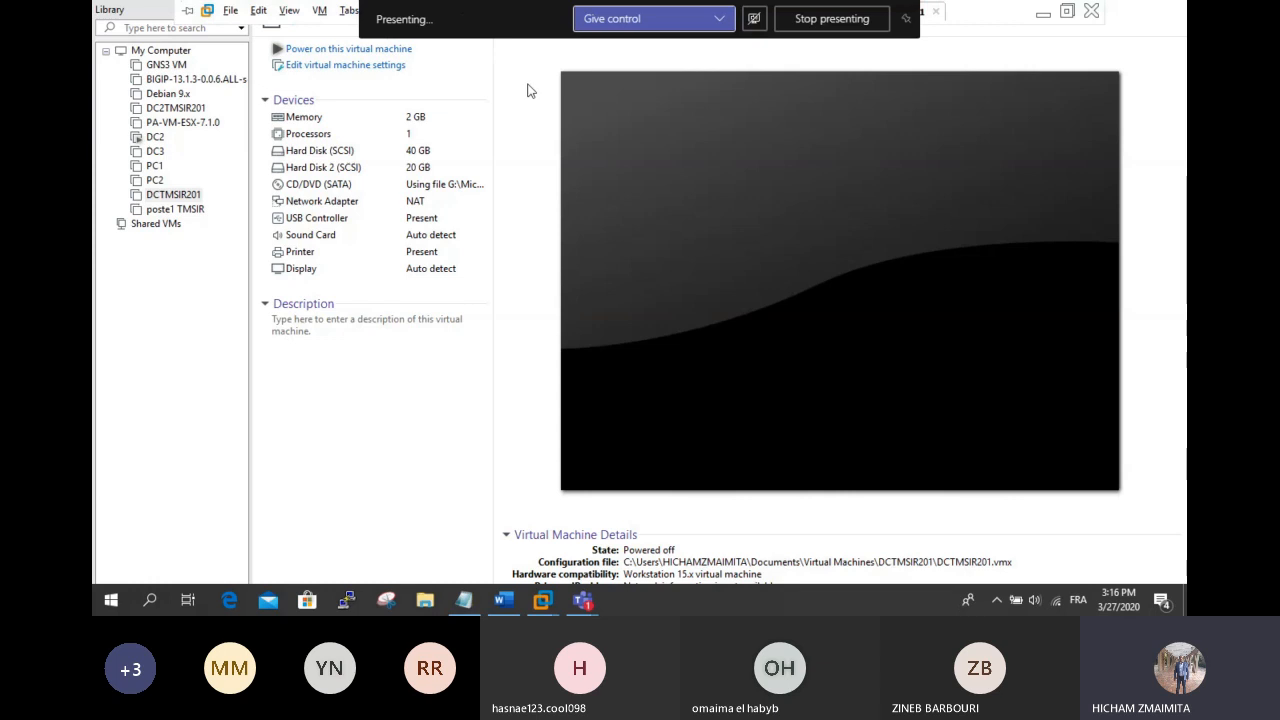
mouse_move(542, 600)
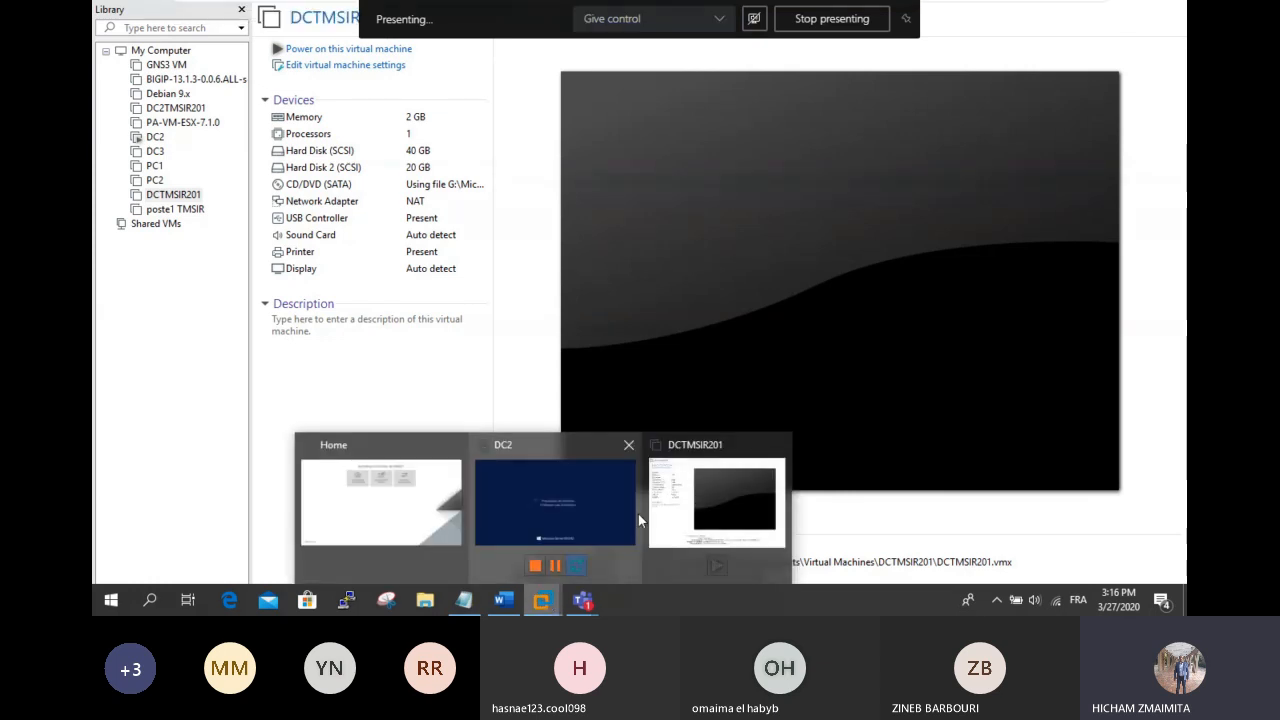
left_click(576, 512)
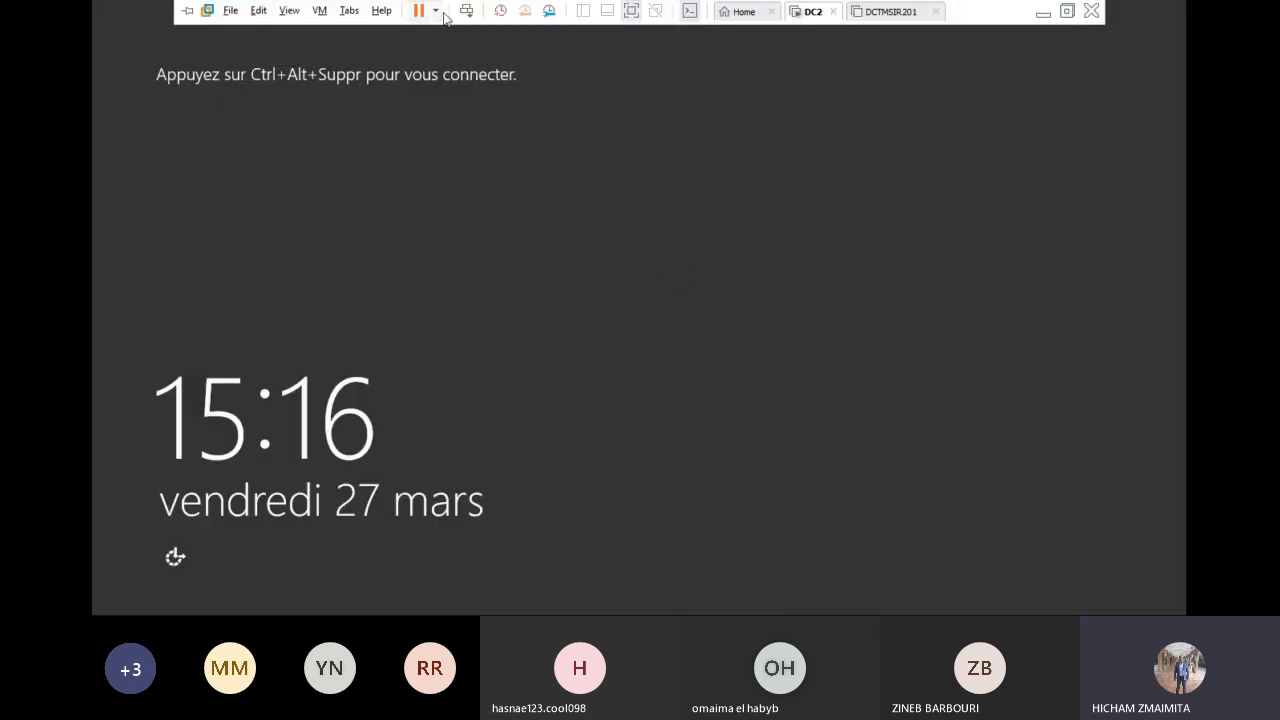
Step: Sign in to DC2 as administrator and dismiss the unexpected-shutdown reason prompt
left_click(466, 11)
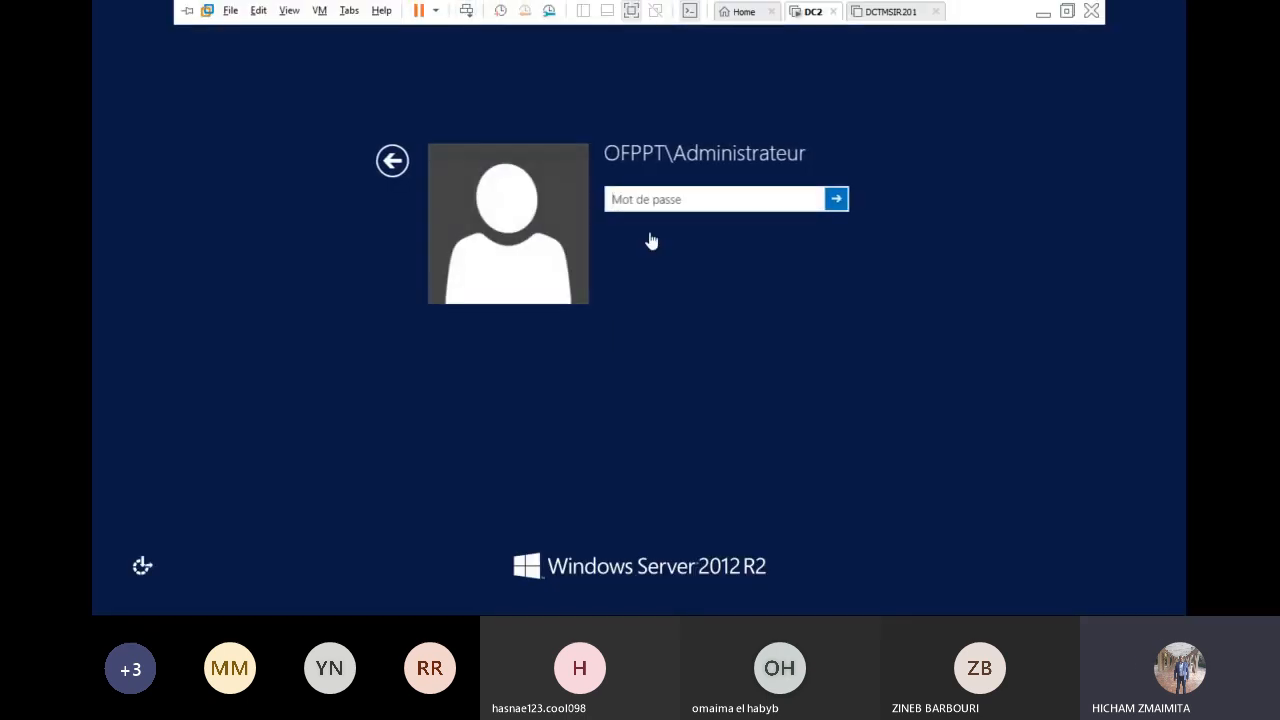
left_click(651, 197)
type("••••••••")
key("Return")
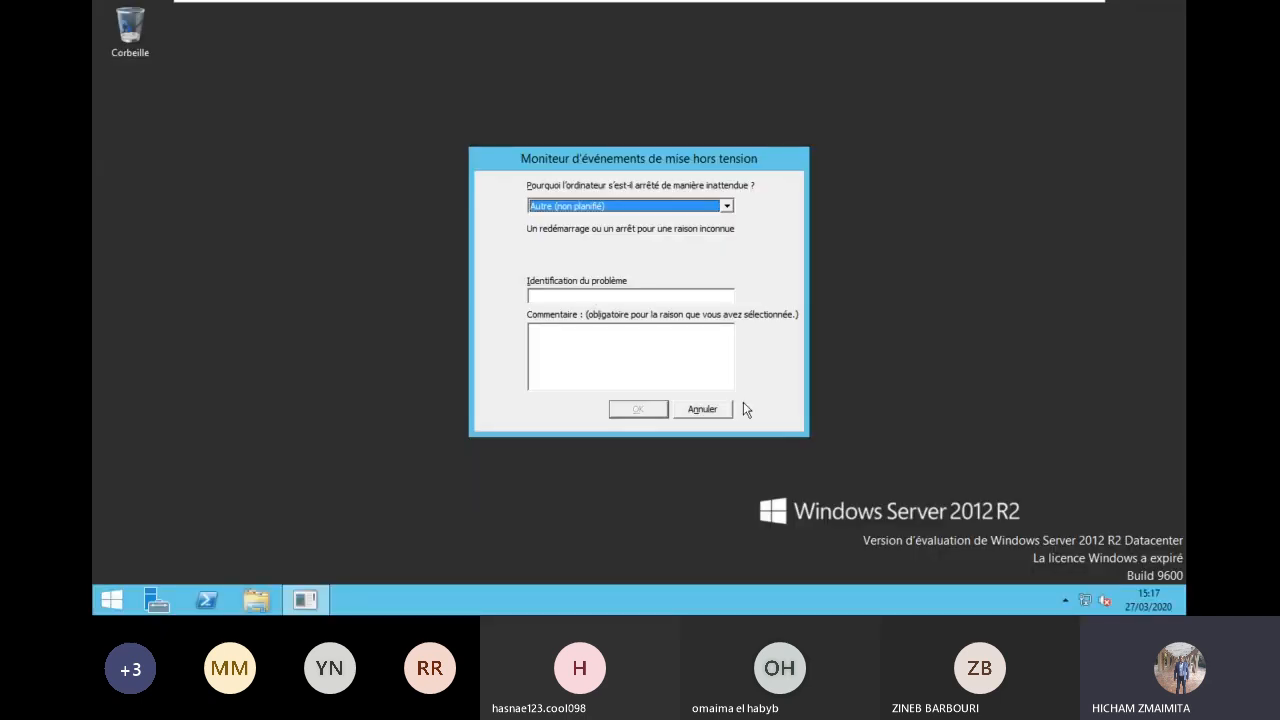
left_click(721, 411)
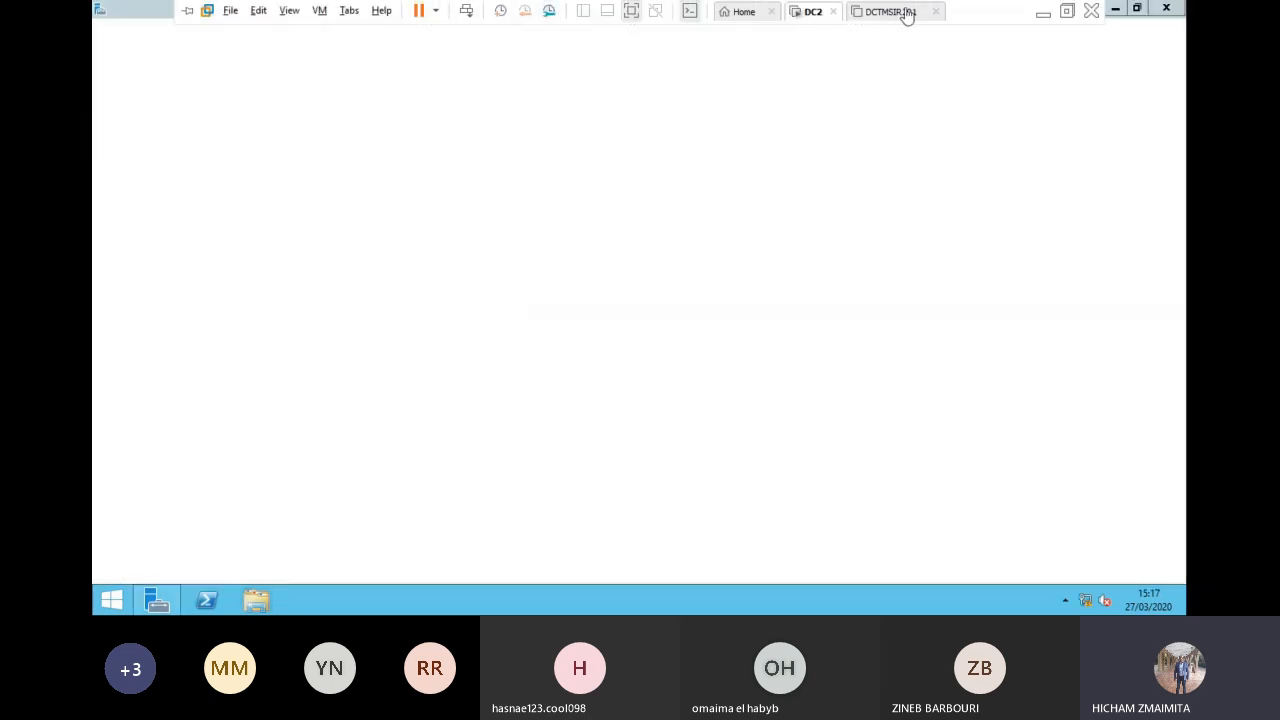
Step: Power on DCTMSIR201, then back on DC2 open Server Manager's Outils menu
left_click(905, 12)
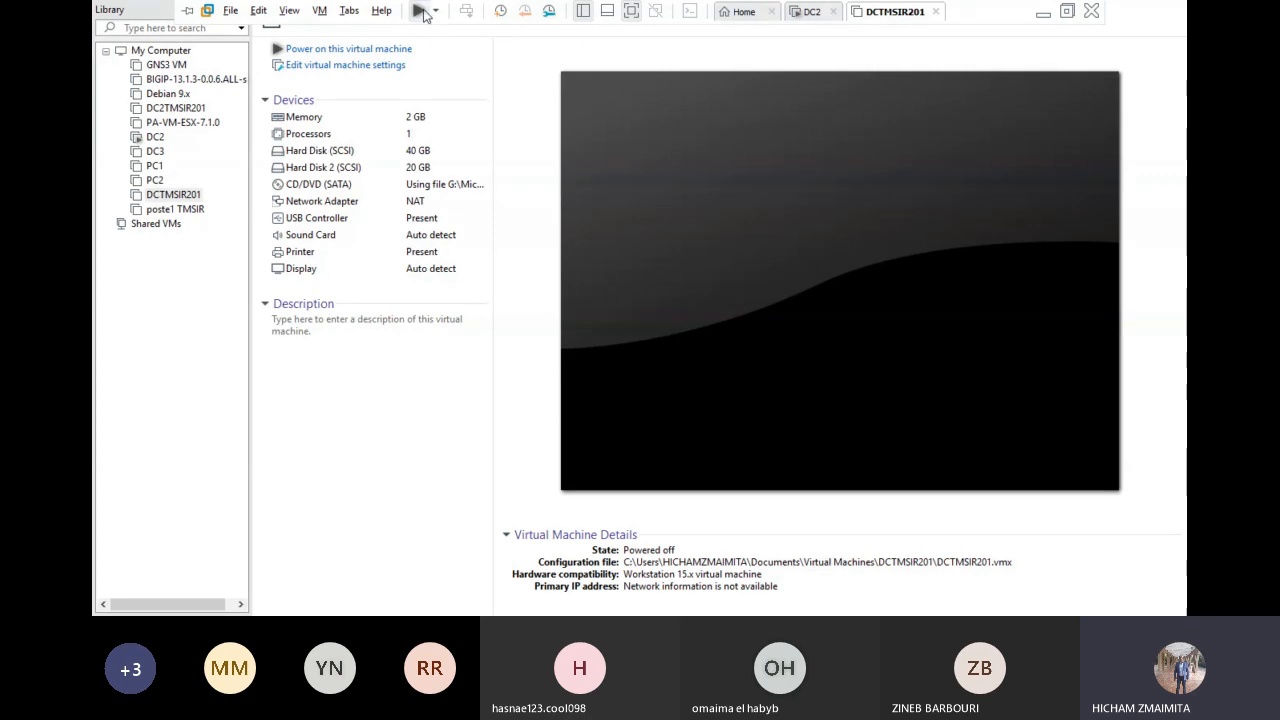
left_click(424, 14)
left_click(818, 13)
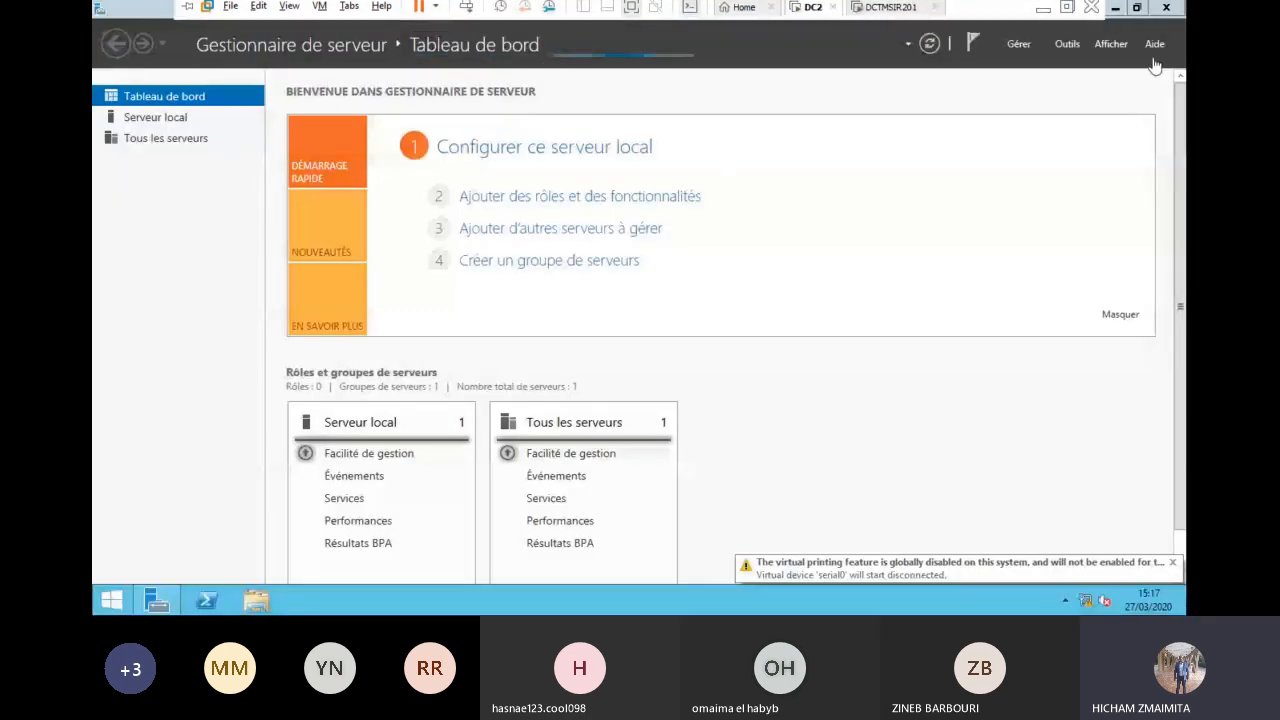
left_click(1066, 46)
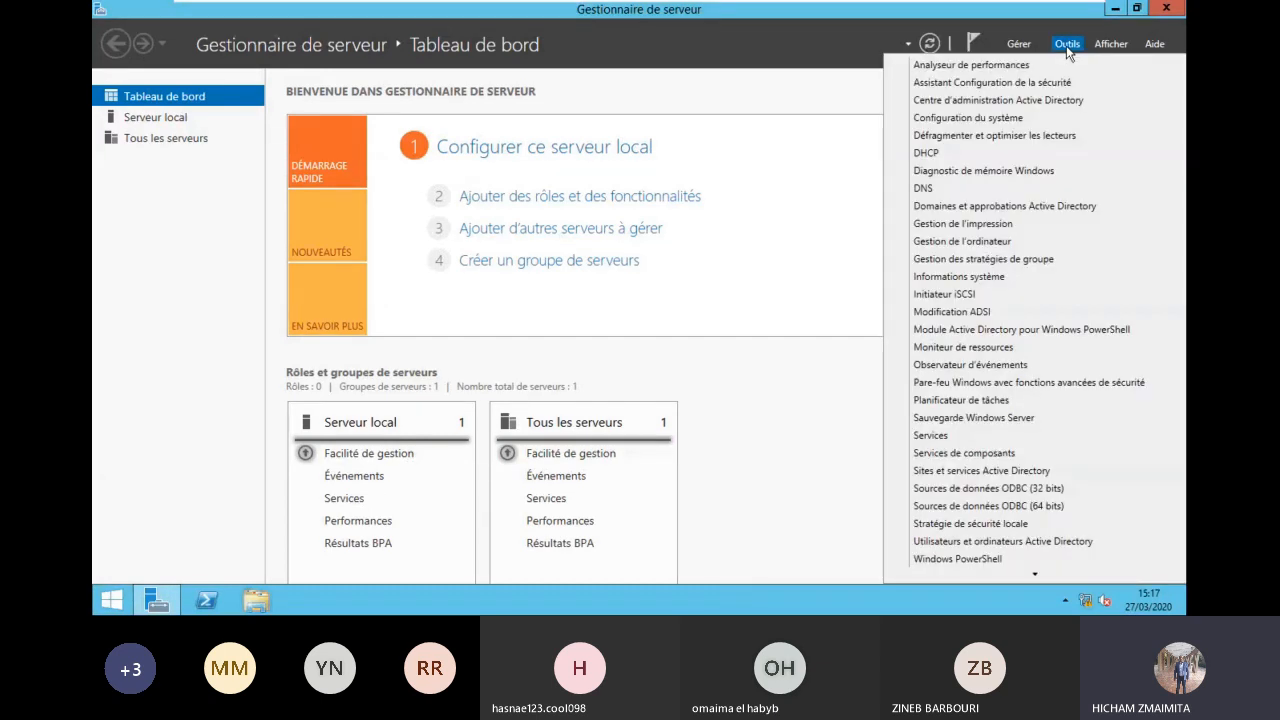
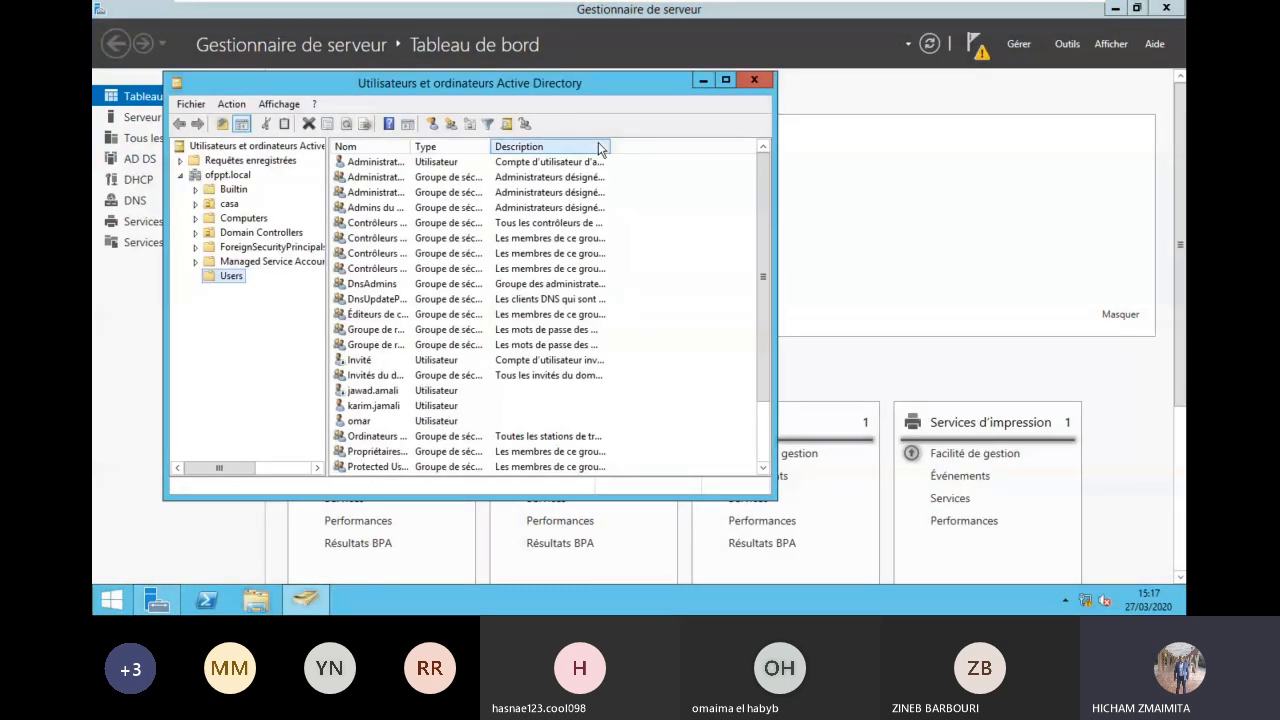
Step: Start a new user in the Users container, entering the user's surname and logon name
left_click(726, 80)
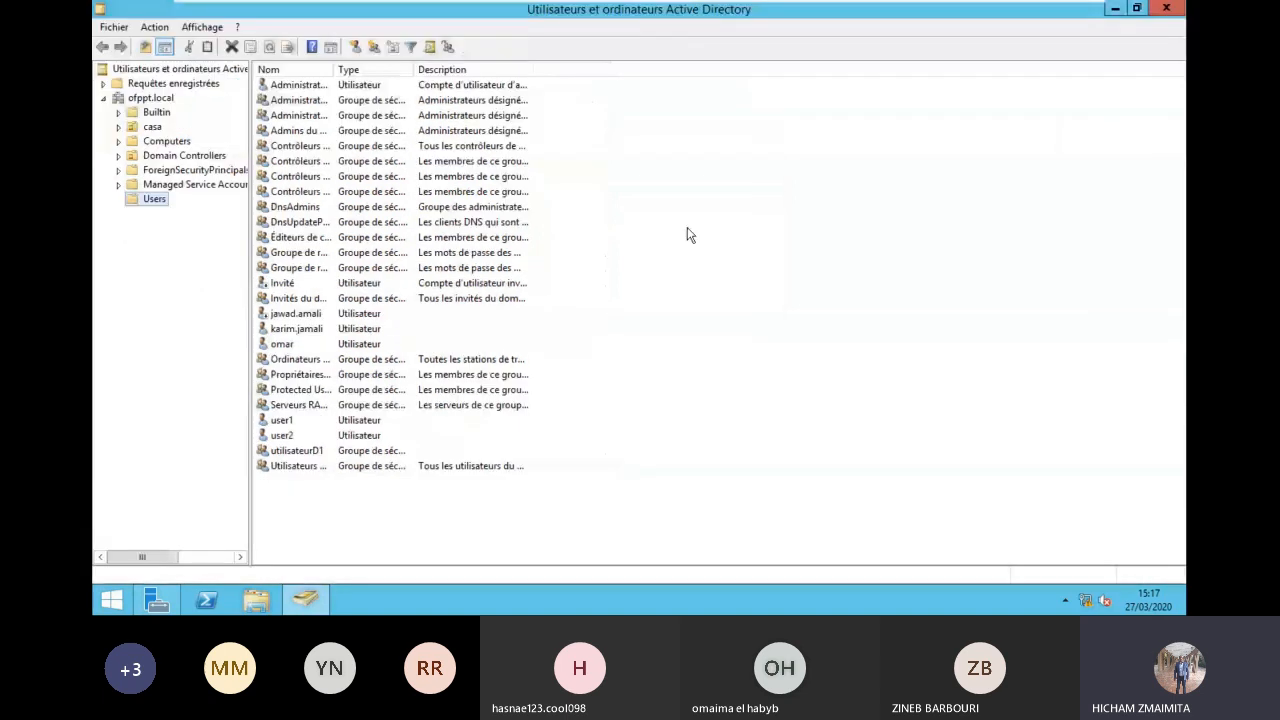
right_click(637, 473)
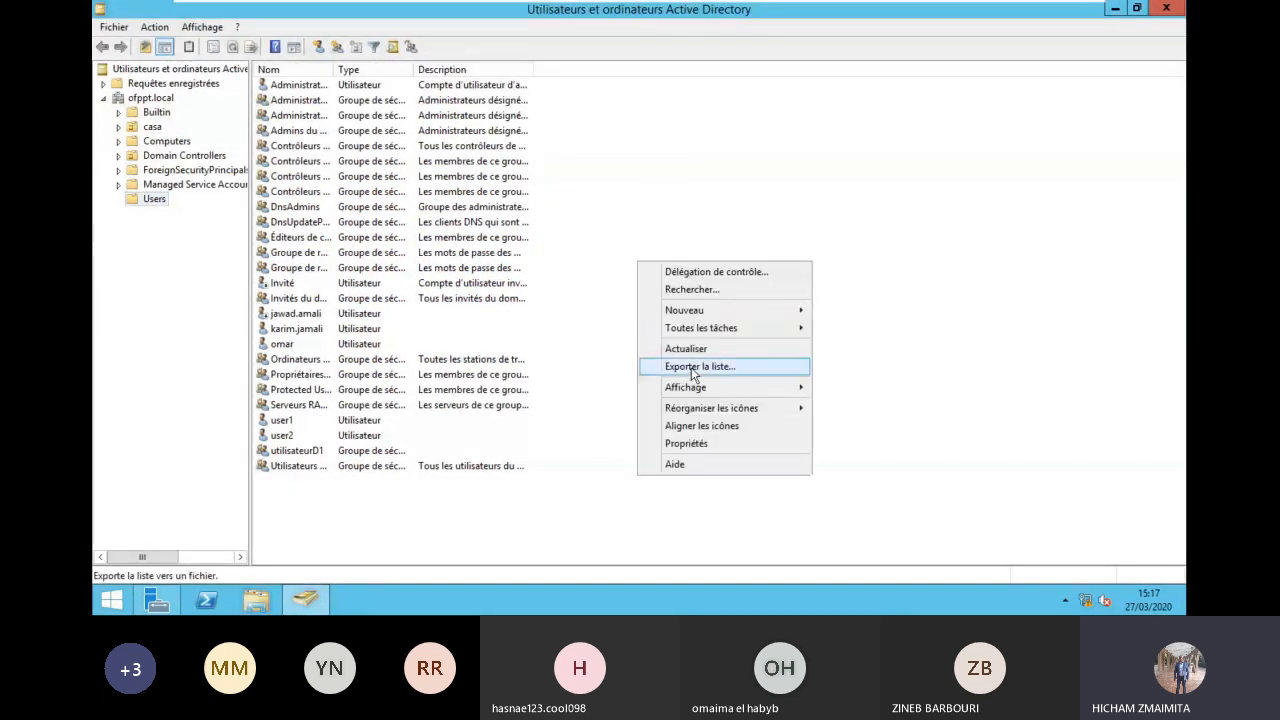
left_click(685, 436)
right_click(600, 507)
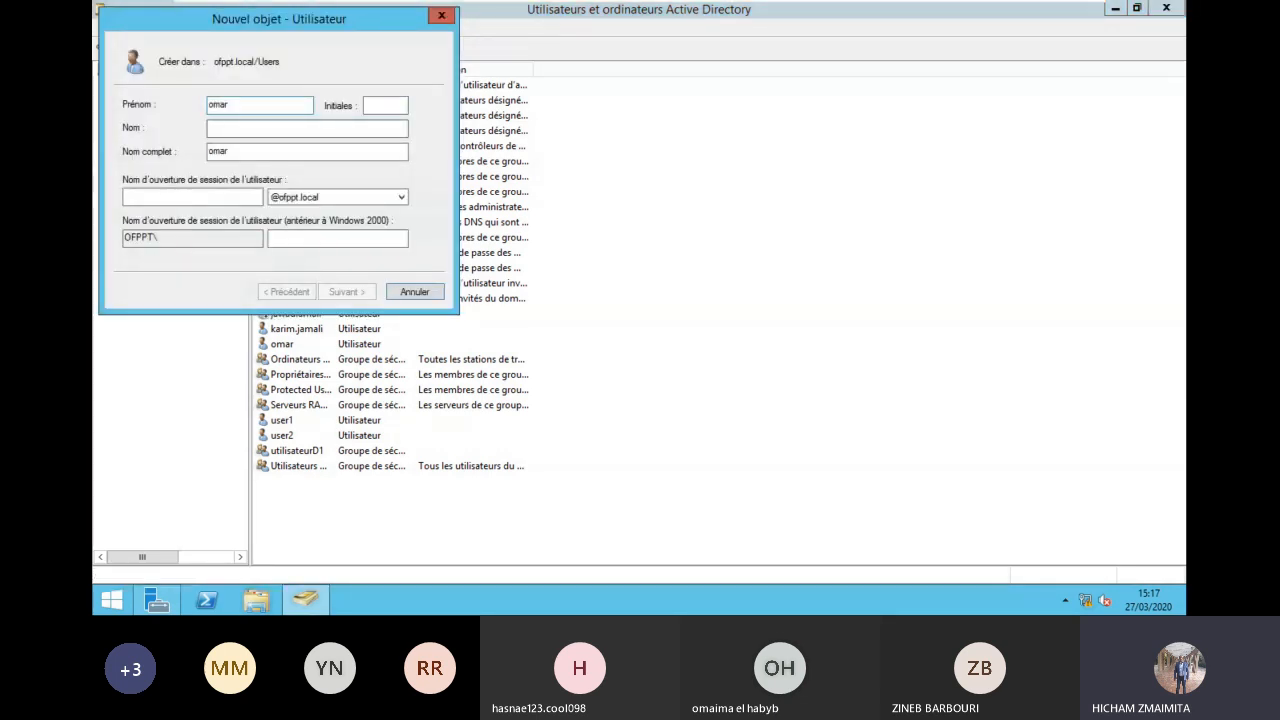
type("benani")
key("Tab")
key("Tab")
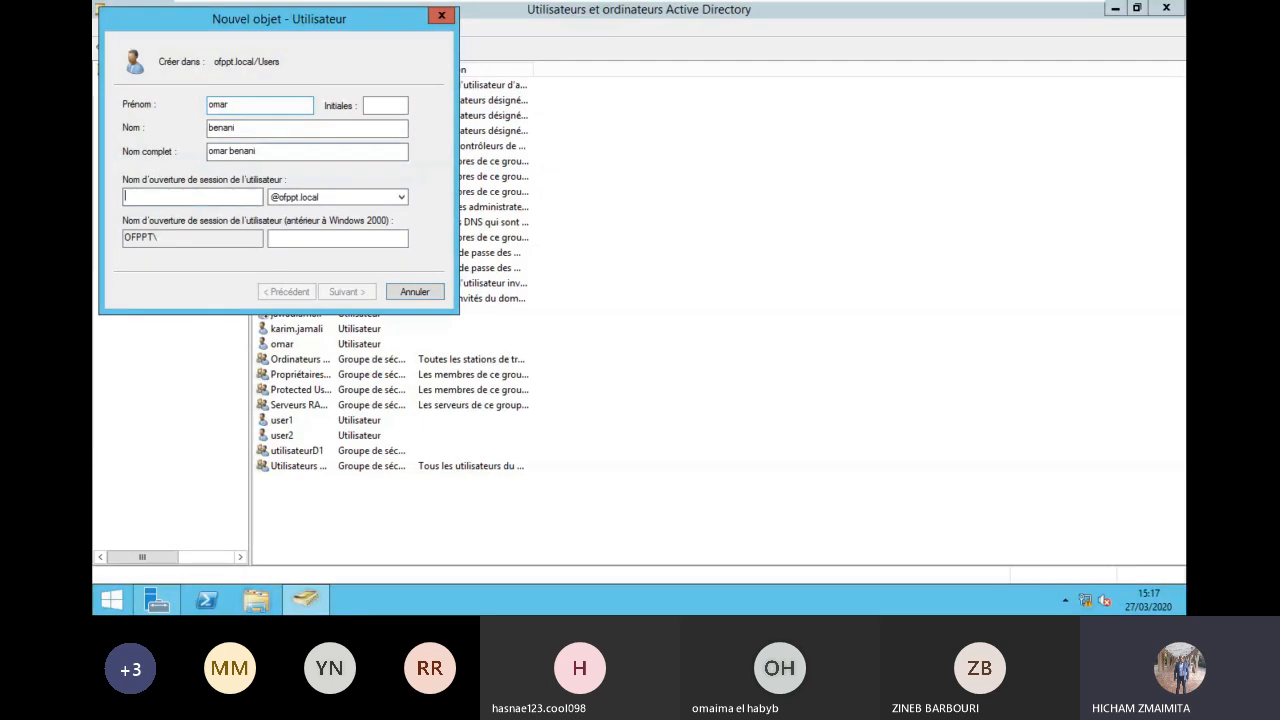
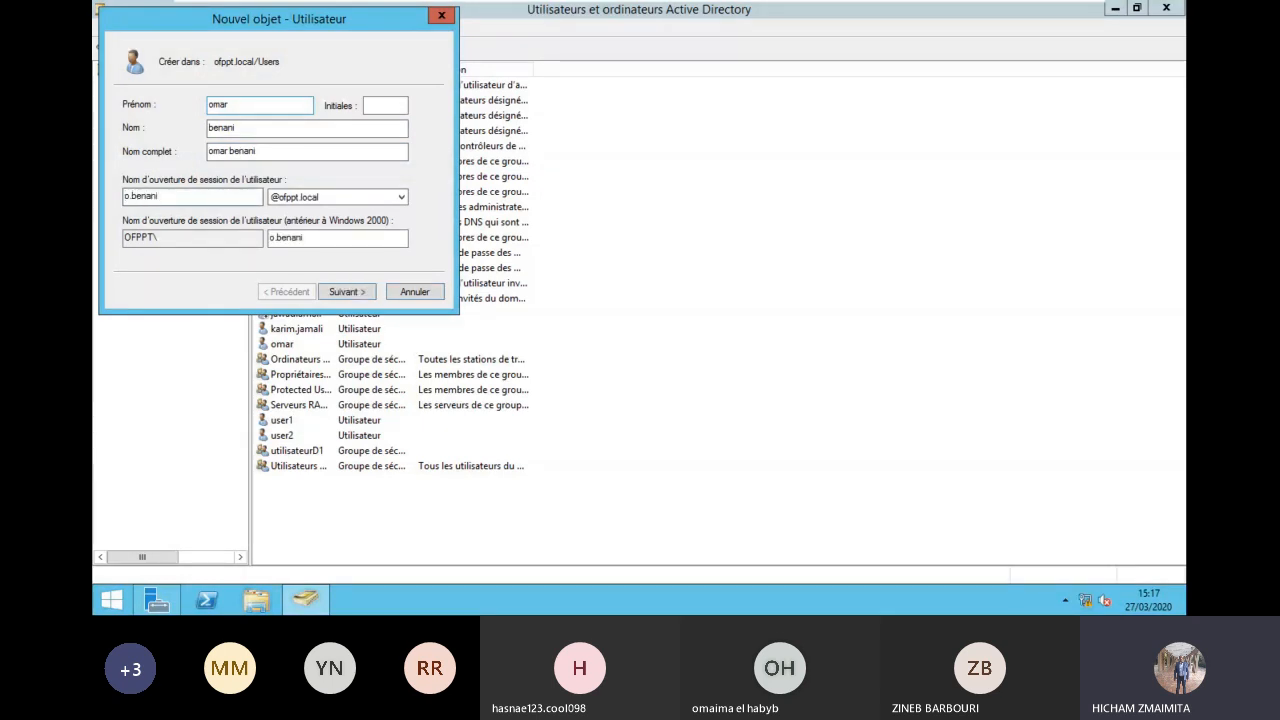
Step: Give the new user a password with no forced change at next logon, and finish
left_click(346, 291)
type("P@ssw0rd1")
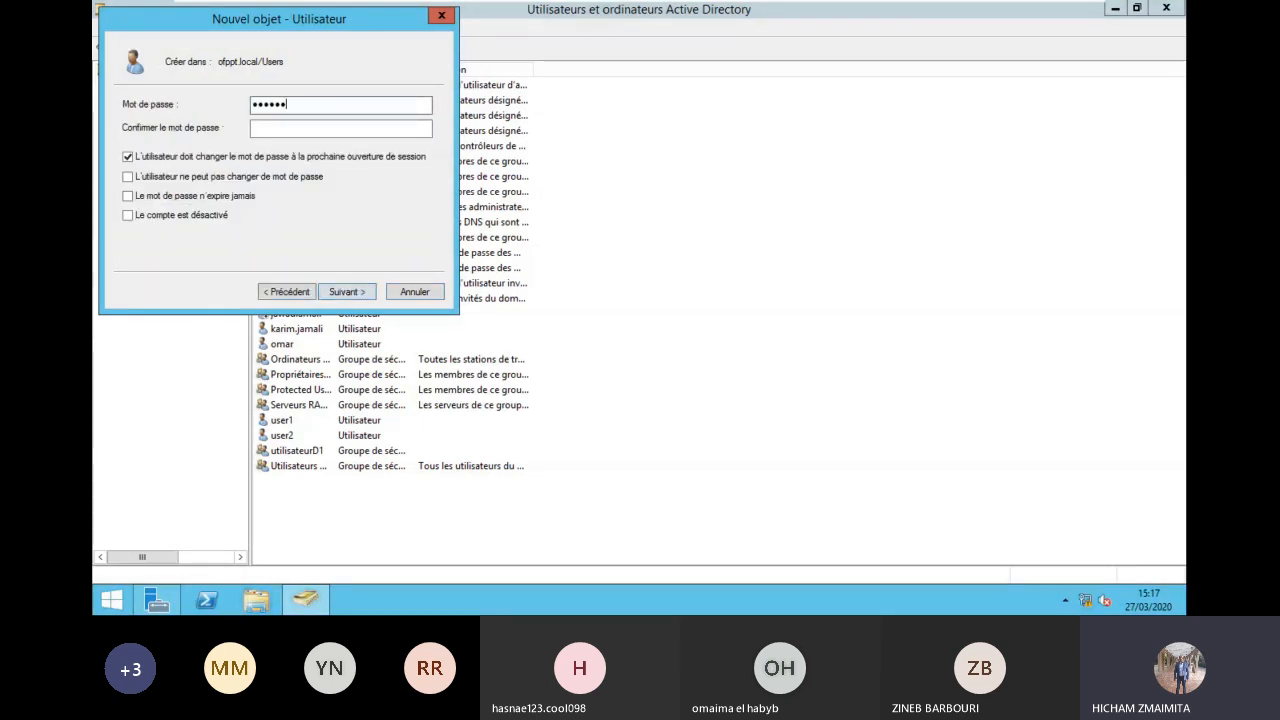
key("Tab")
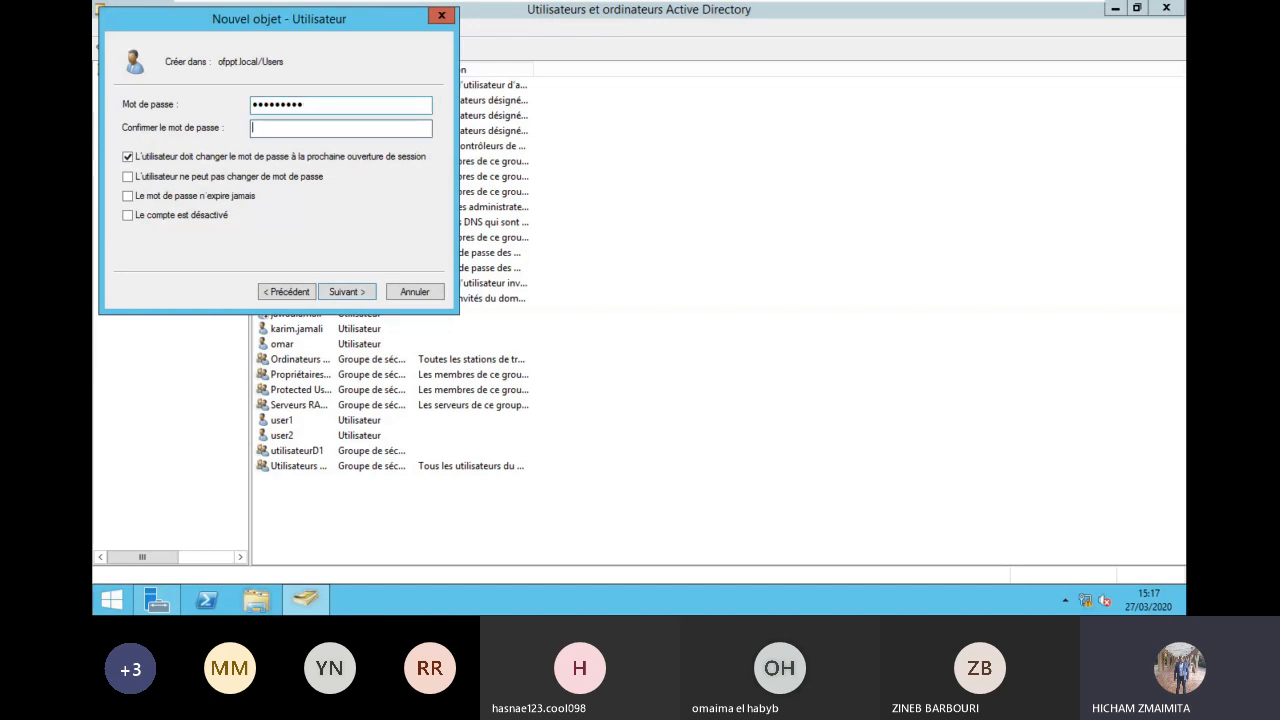
type("P@ssw0rd1")
left_click(342, 156)
left_click(361, 296)
left_click(361, 292)
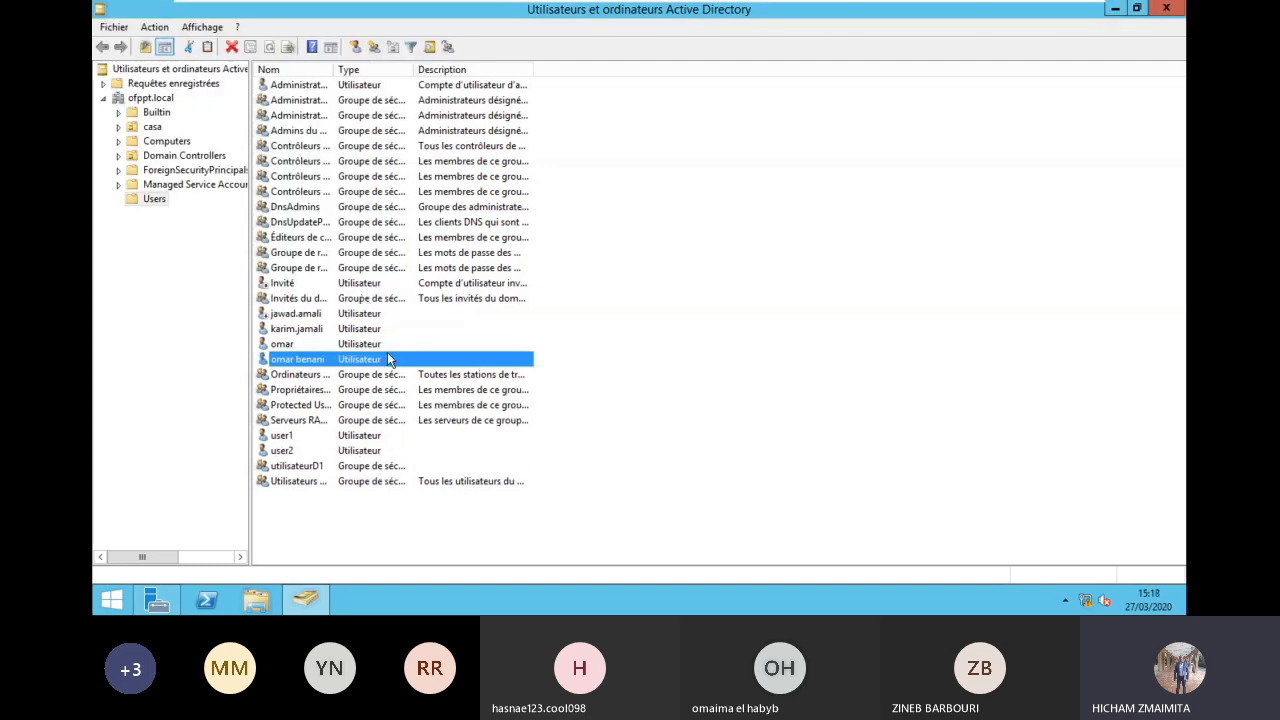
Step: Open the new user's properties and view the Compte and Profil tabs
double_click(320, 359)
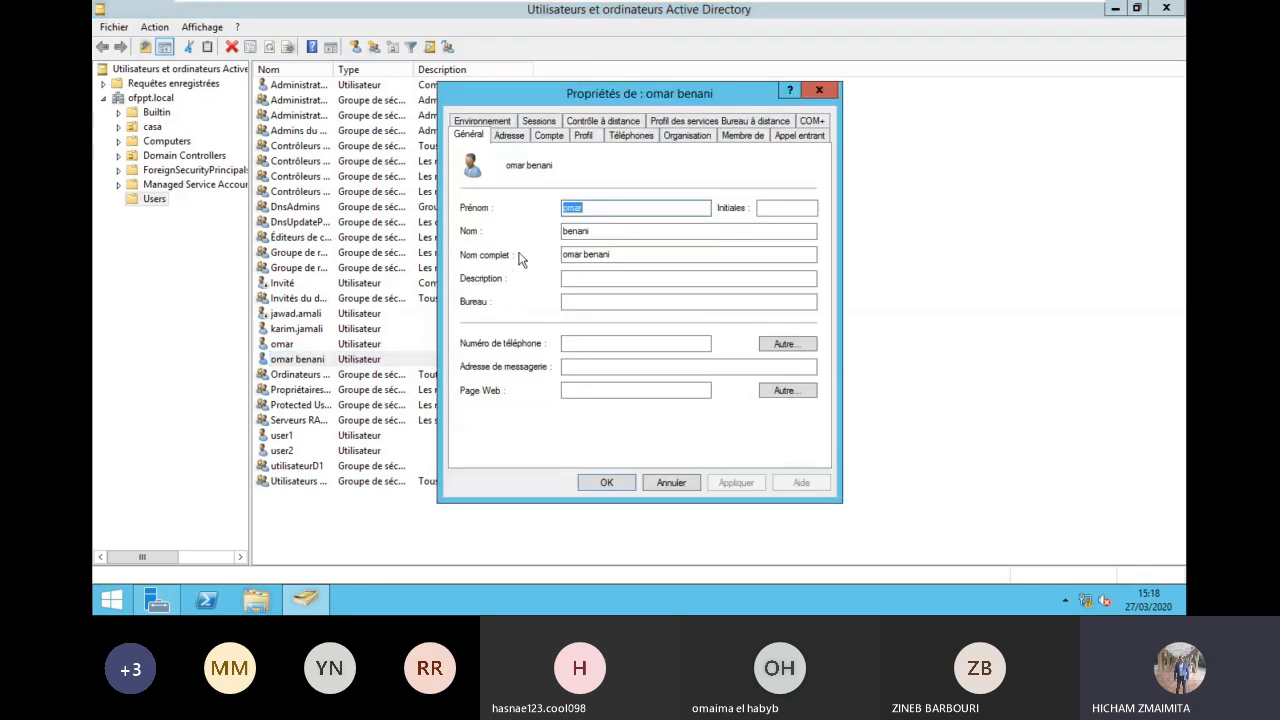
left_click(540, 137)
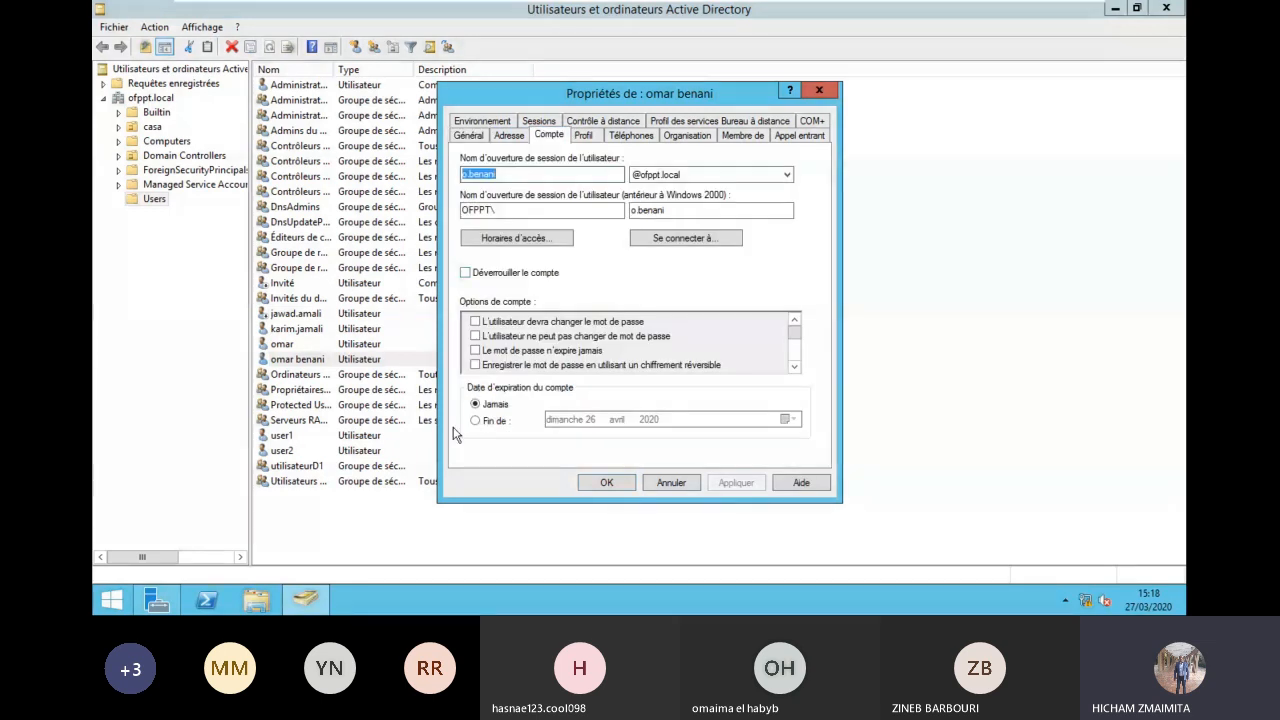
left_click(584, 136)
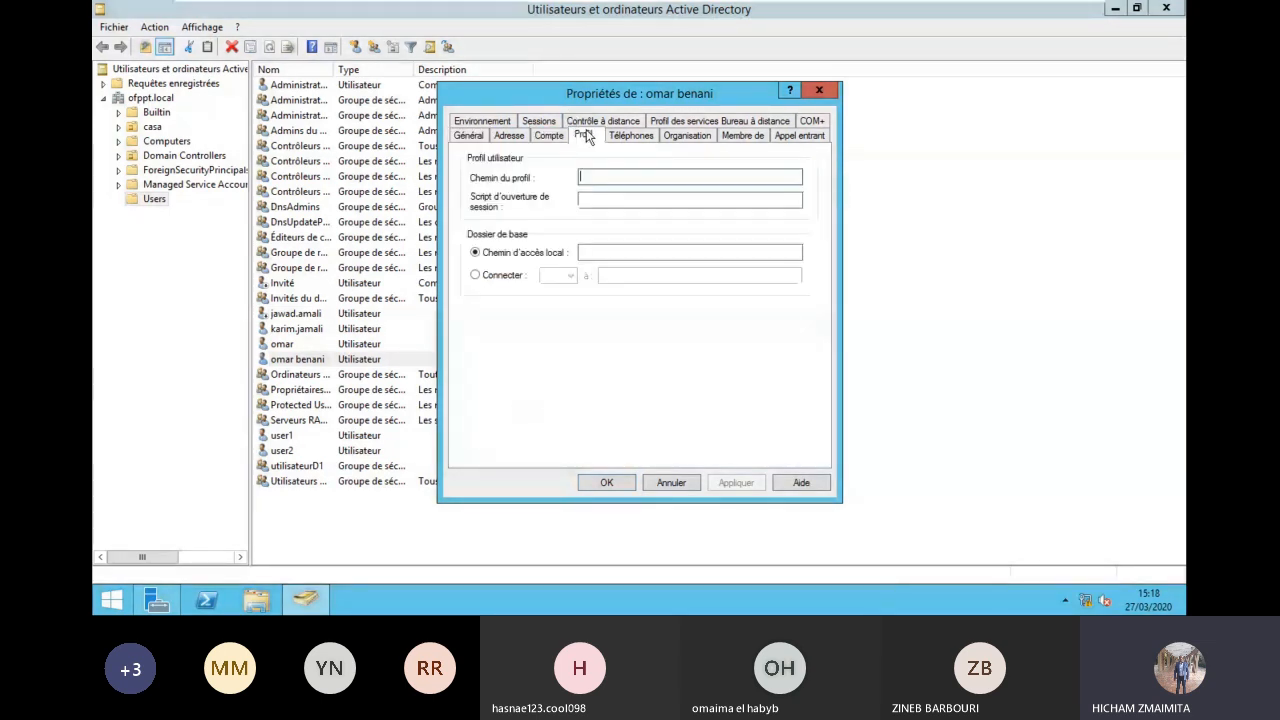
Step: Launch a blank Notepad document from the Start screen
left_click(109, 600)
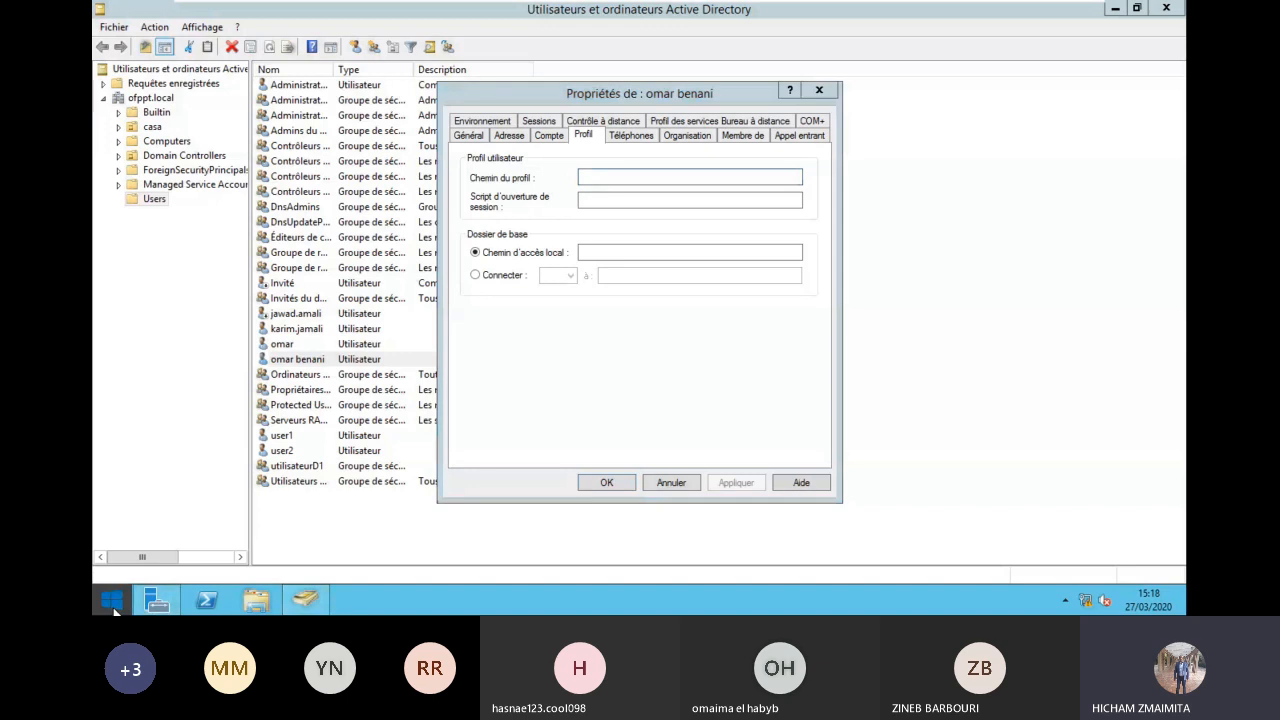
mouse_move(165, 602)
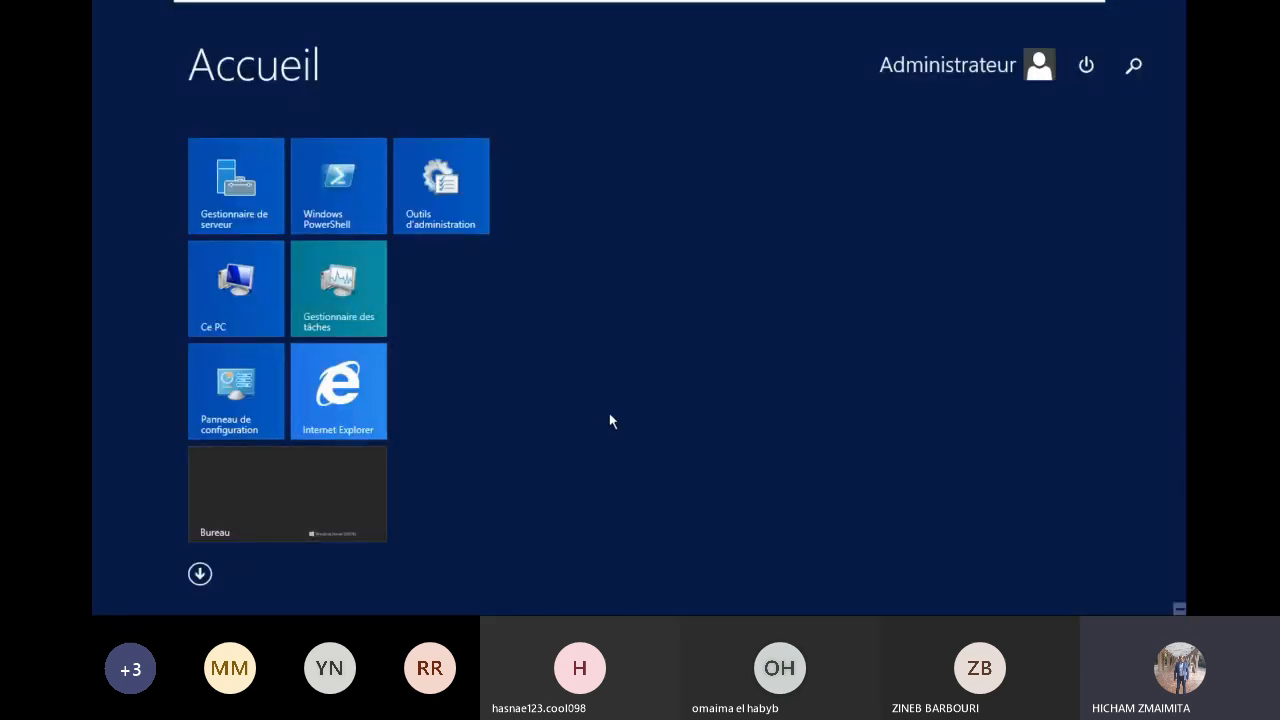
left_click(1034, 140)
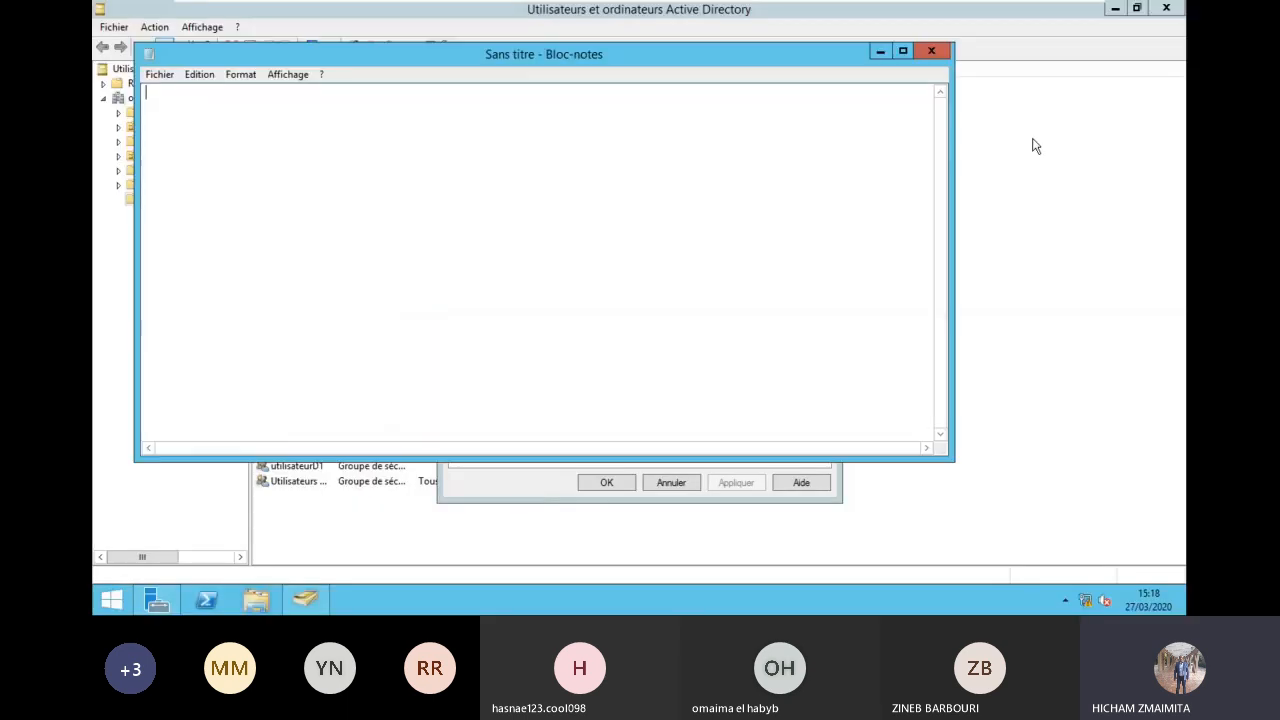
left_click_drag(830, 65, 911, 289)
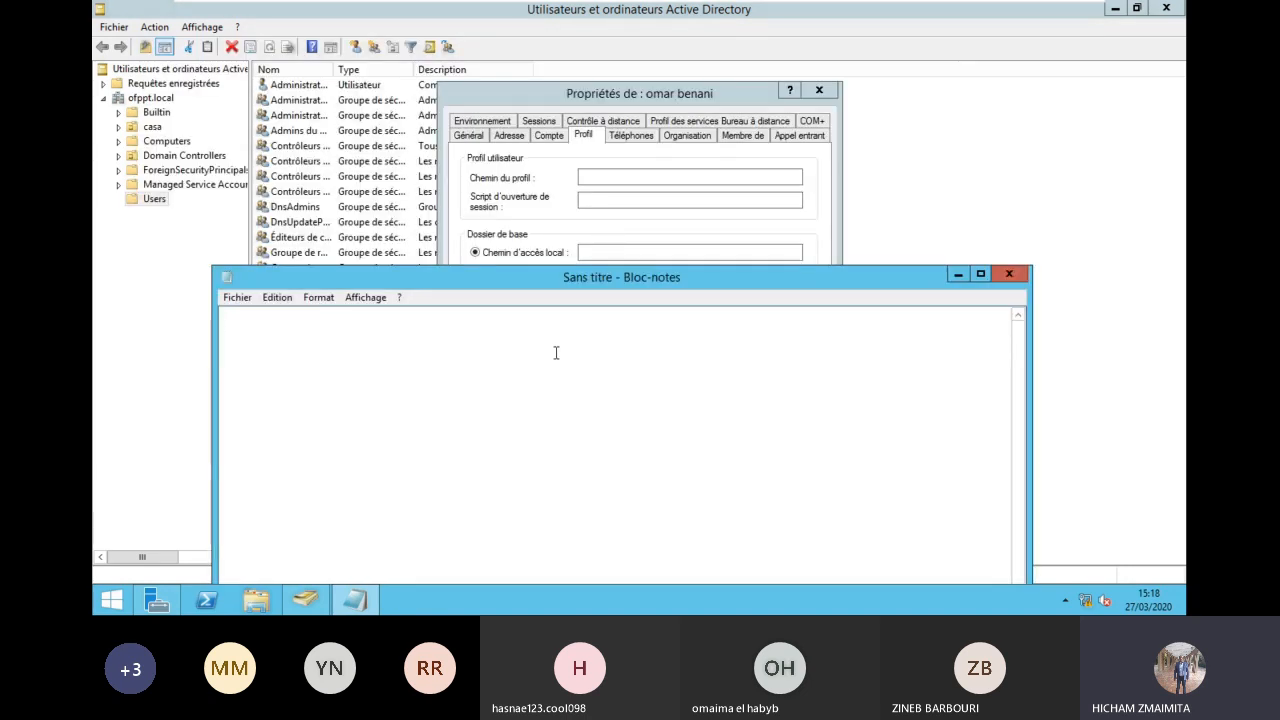
type("\\\\")
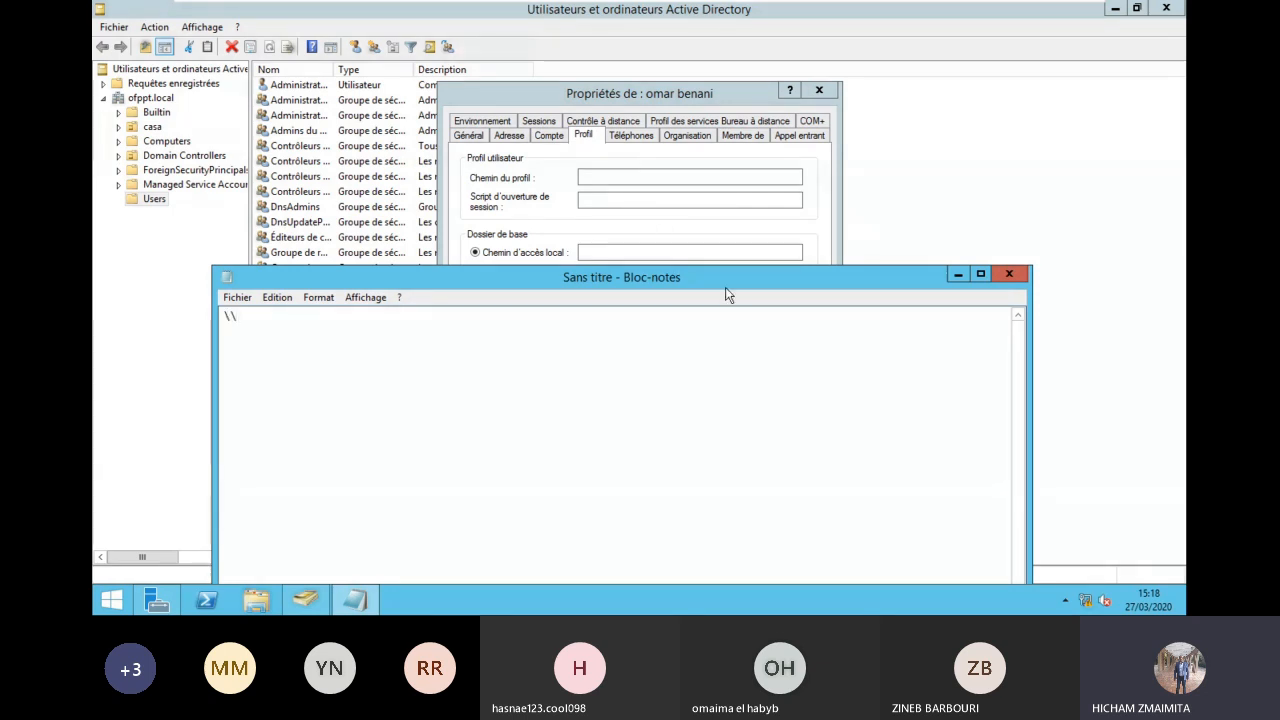
type("nom du serveur")
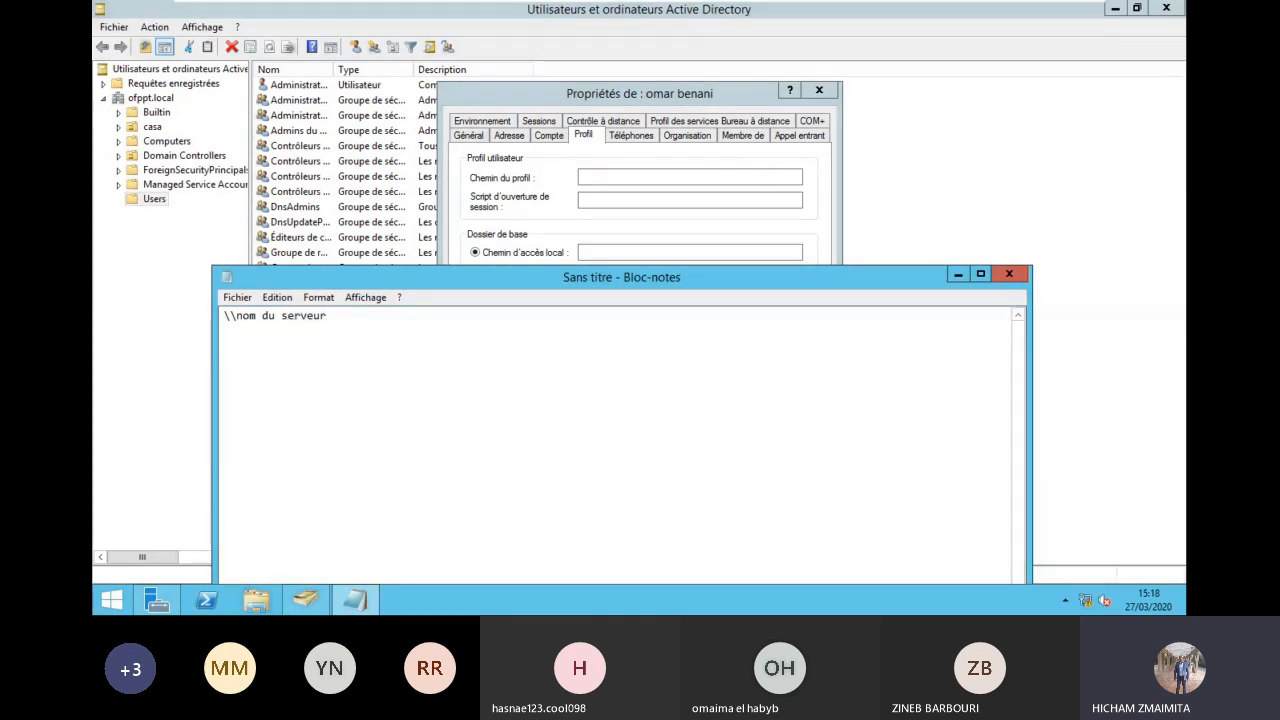
key("Return")
type("\\\\")
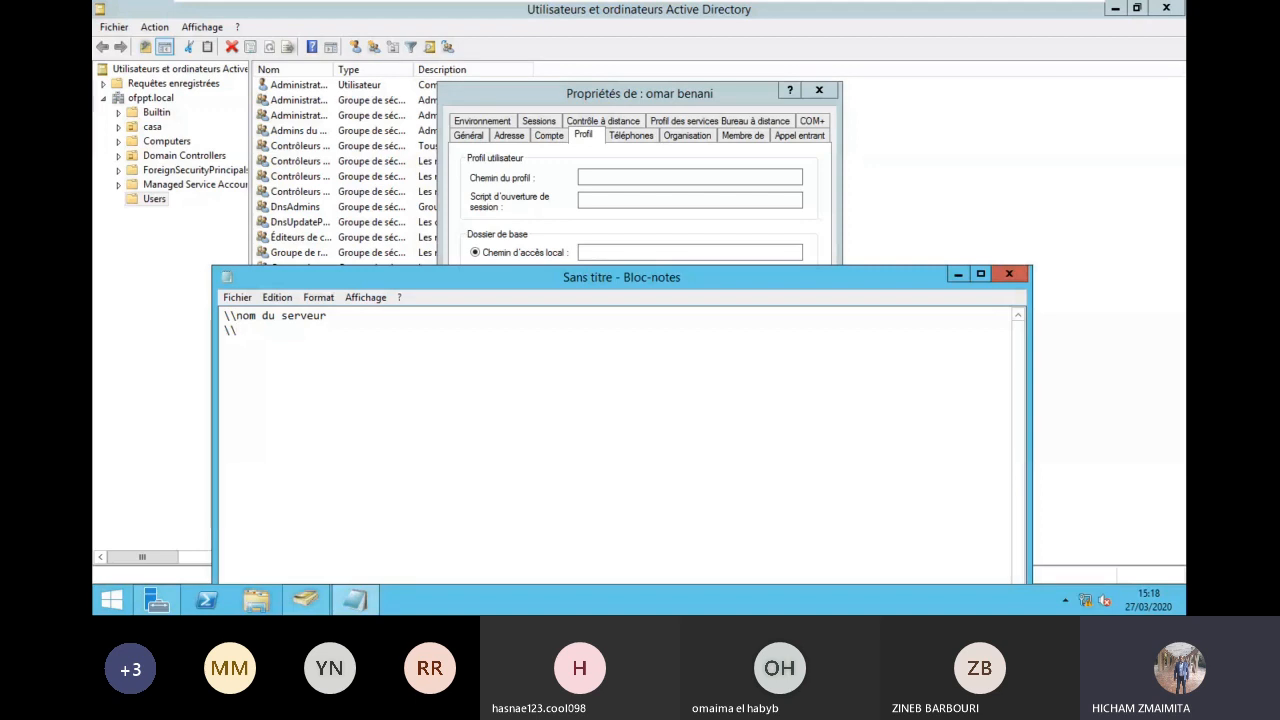
type("@ip")
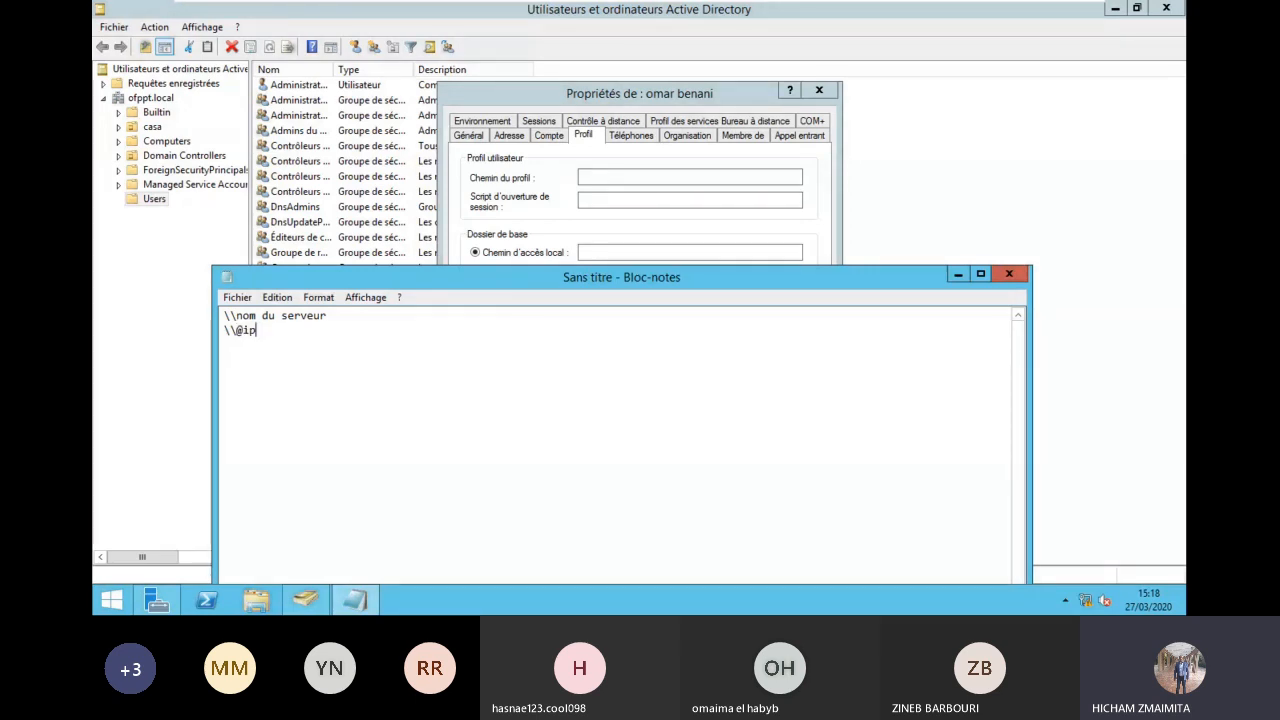
Step: End both path templates with \nom d'un dossier partagé\%username% and minimize Notepad
left_click(728, 314)
type("\\nom")
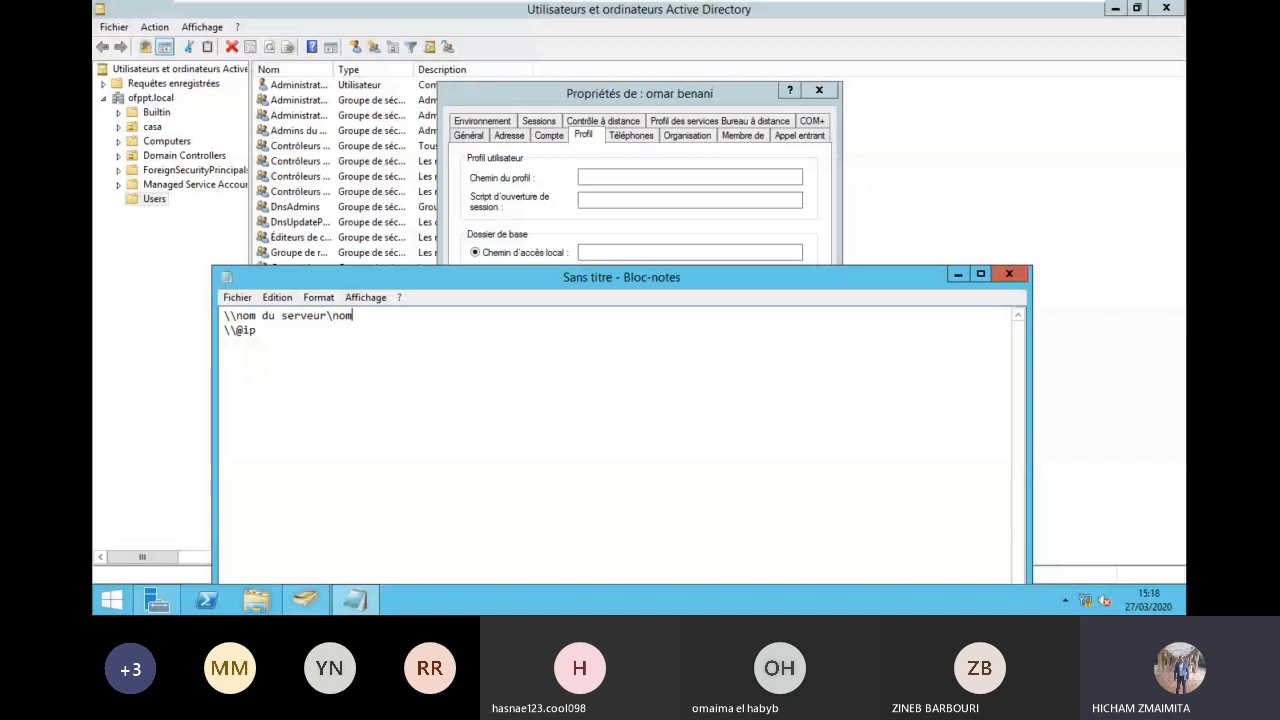
type(" d'un dossier partagé")
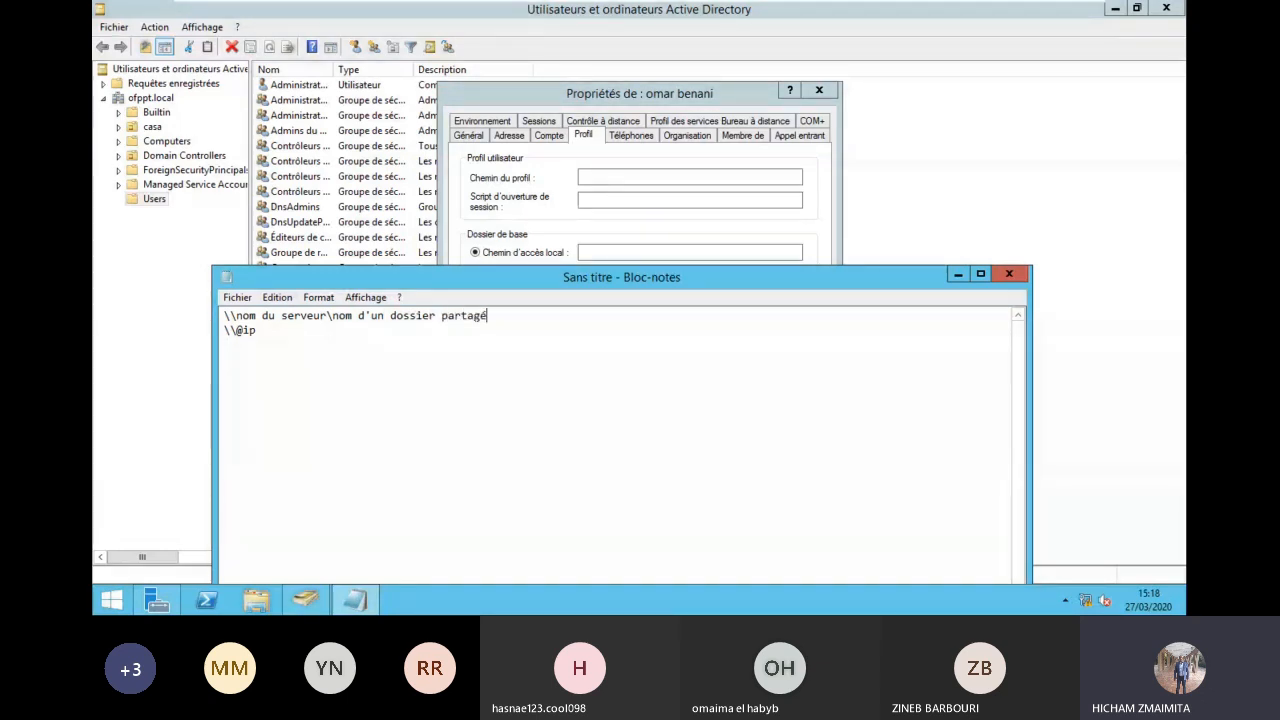
type("\\%username%")
left_click_drag(557, 316, 333, 318)
key("ctrl+c")
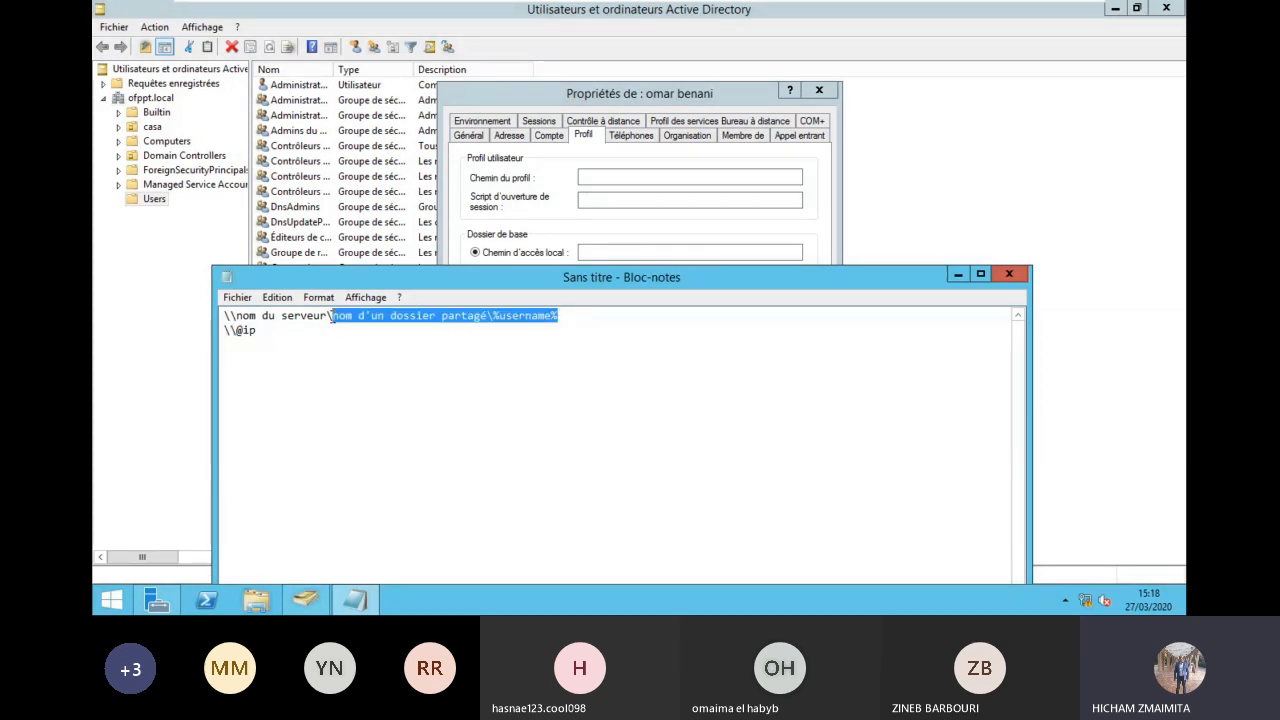
left_click(266, 334)
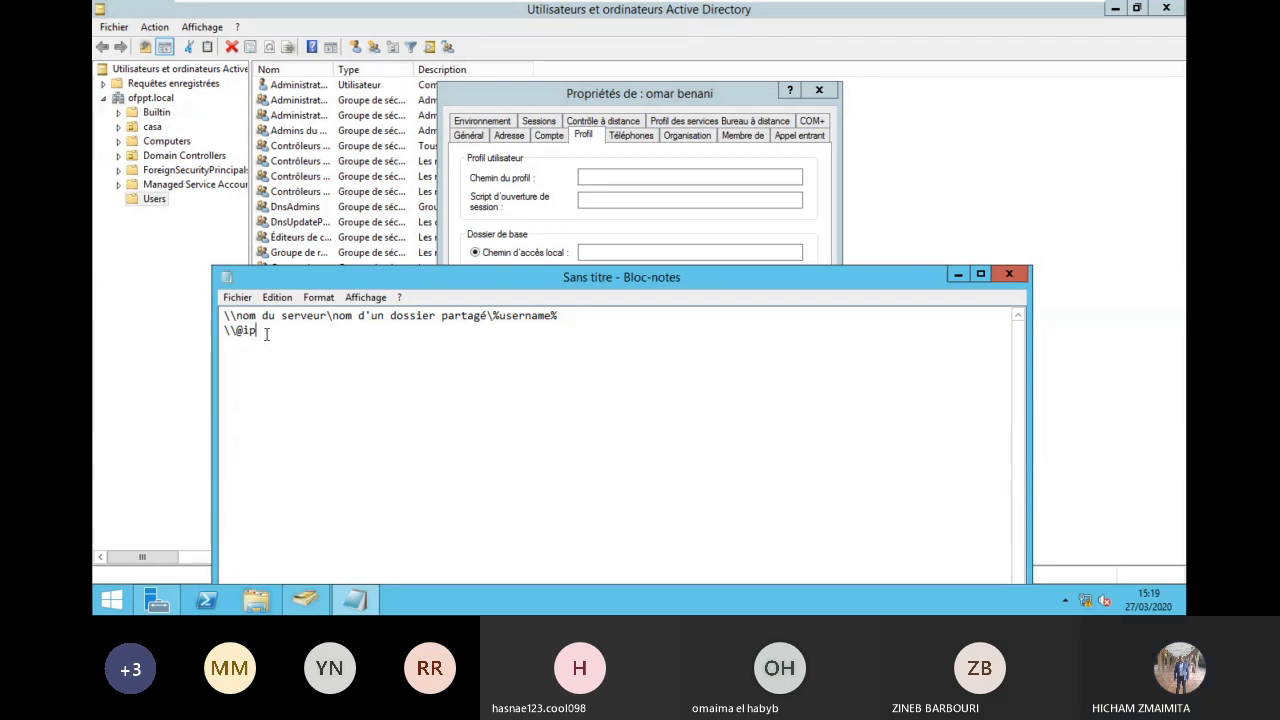
key("ctrl+v")
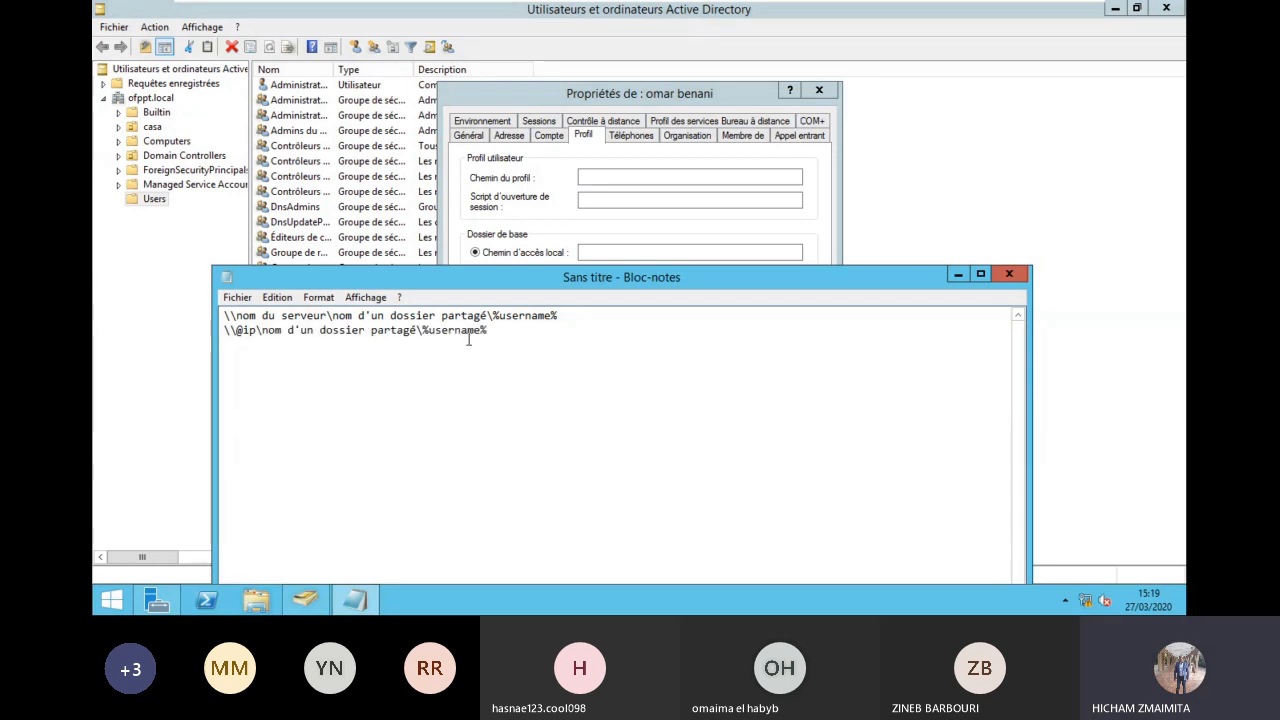
left_click(956, 275)
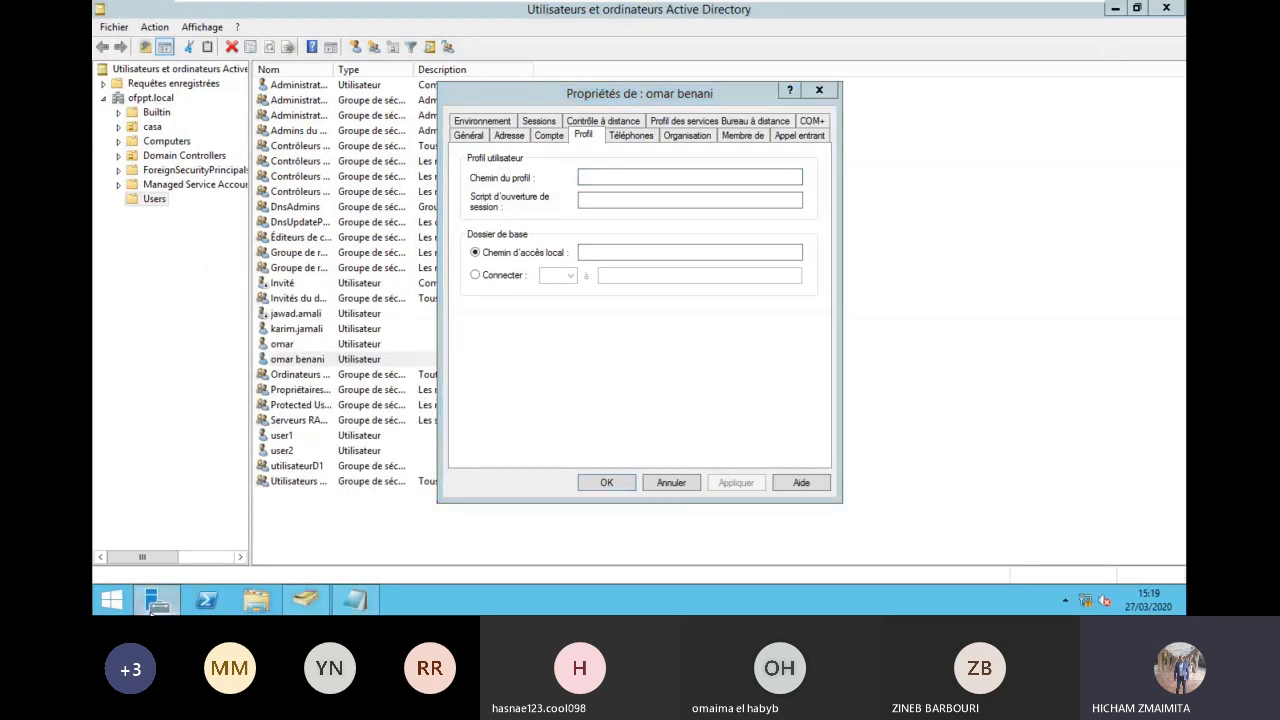
Step: Check DC2's local server properties (address 192.168.2.3) in Server Manager, then close it
left_click(155, 601)
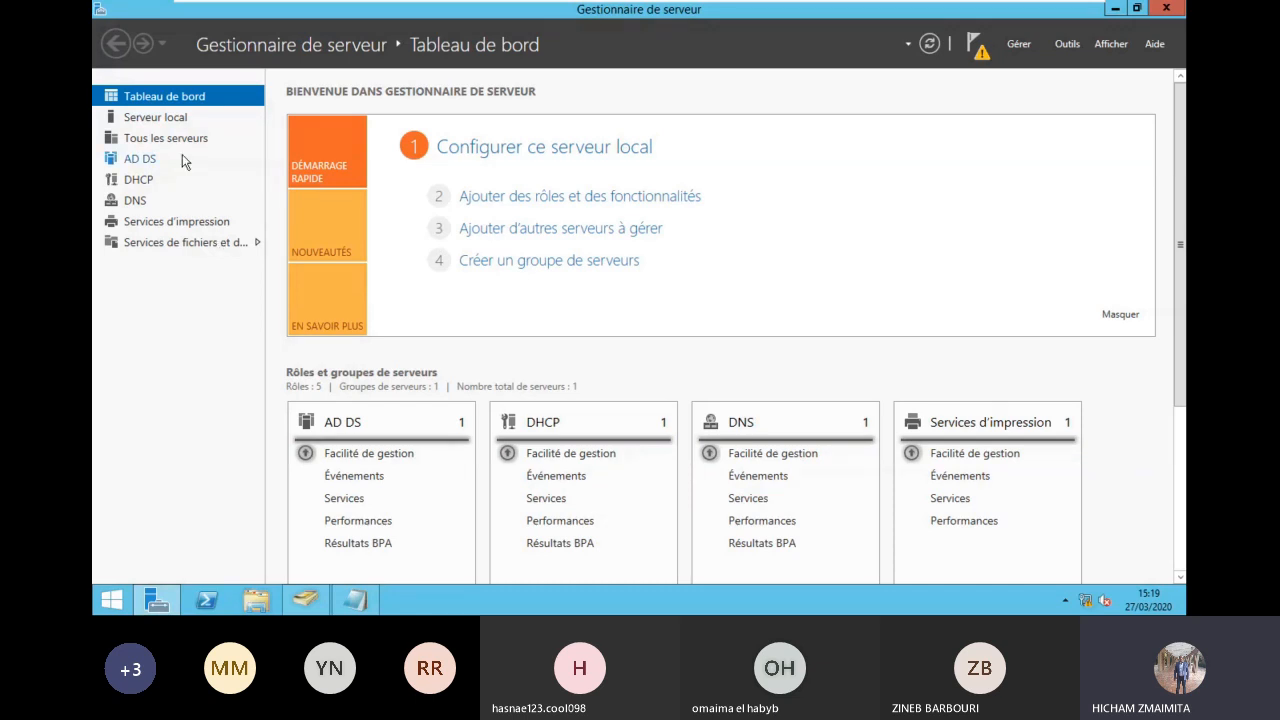
left_click(185, 120)
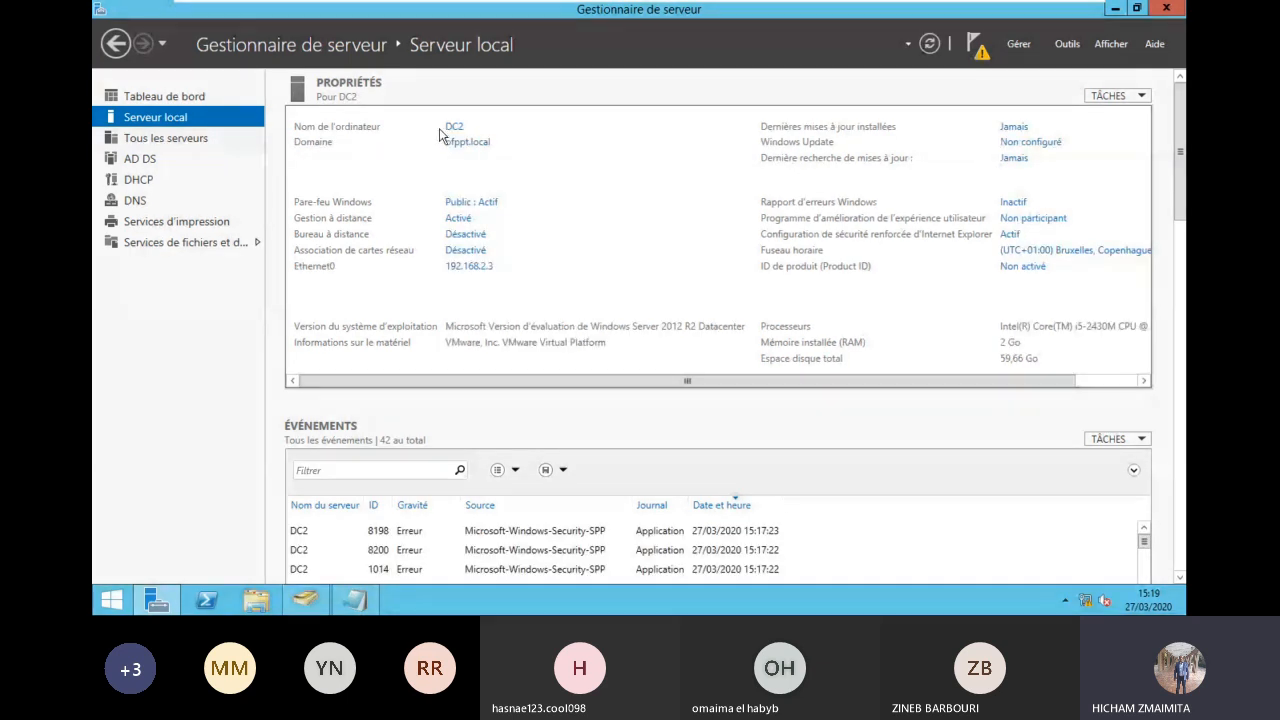
left_click(1169, 9)
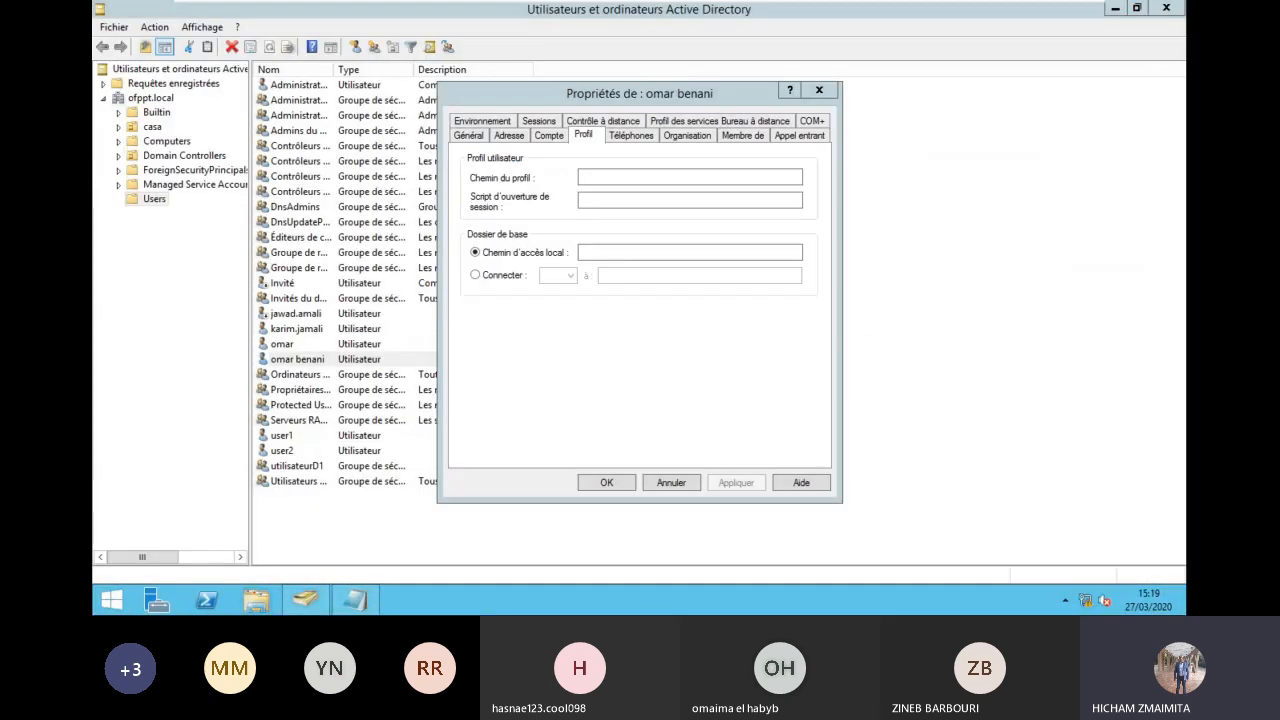
Step: Create a Profils folder on C: and open its share permissions
left_click(254, 600)
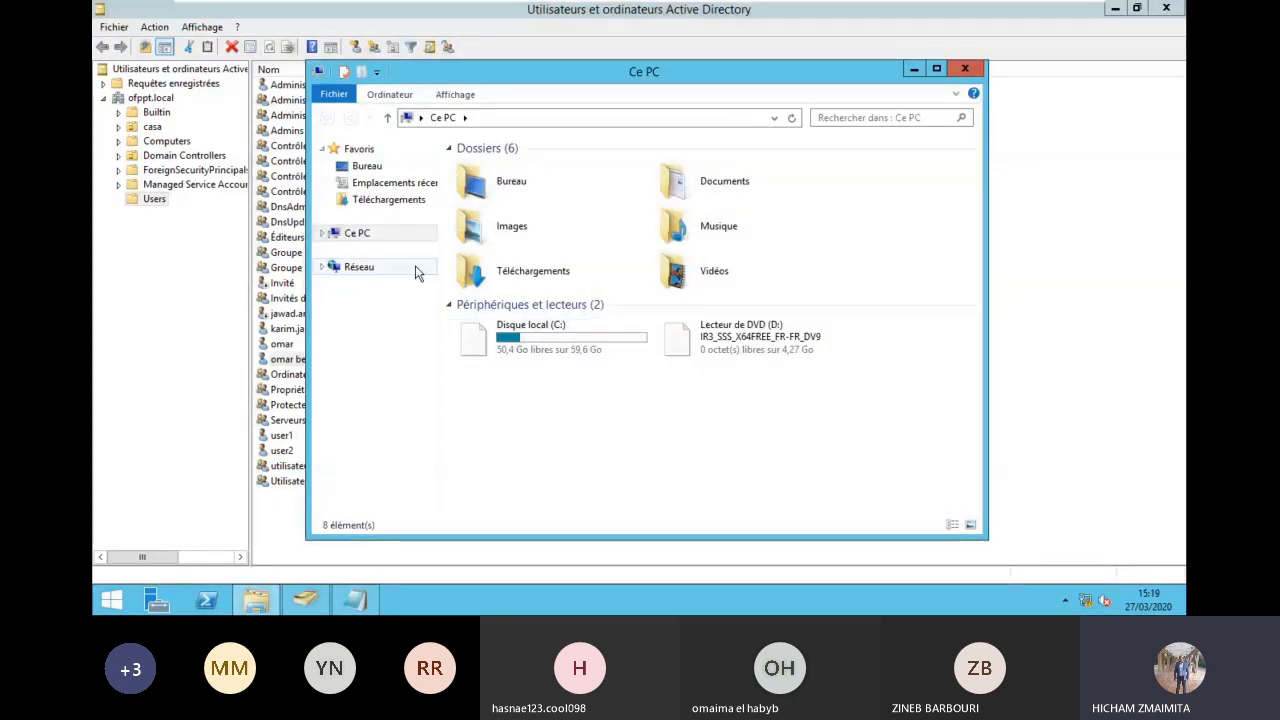
left_click(506, 333)
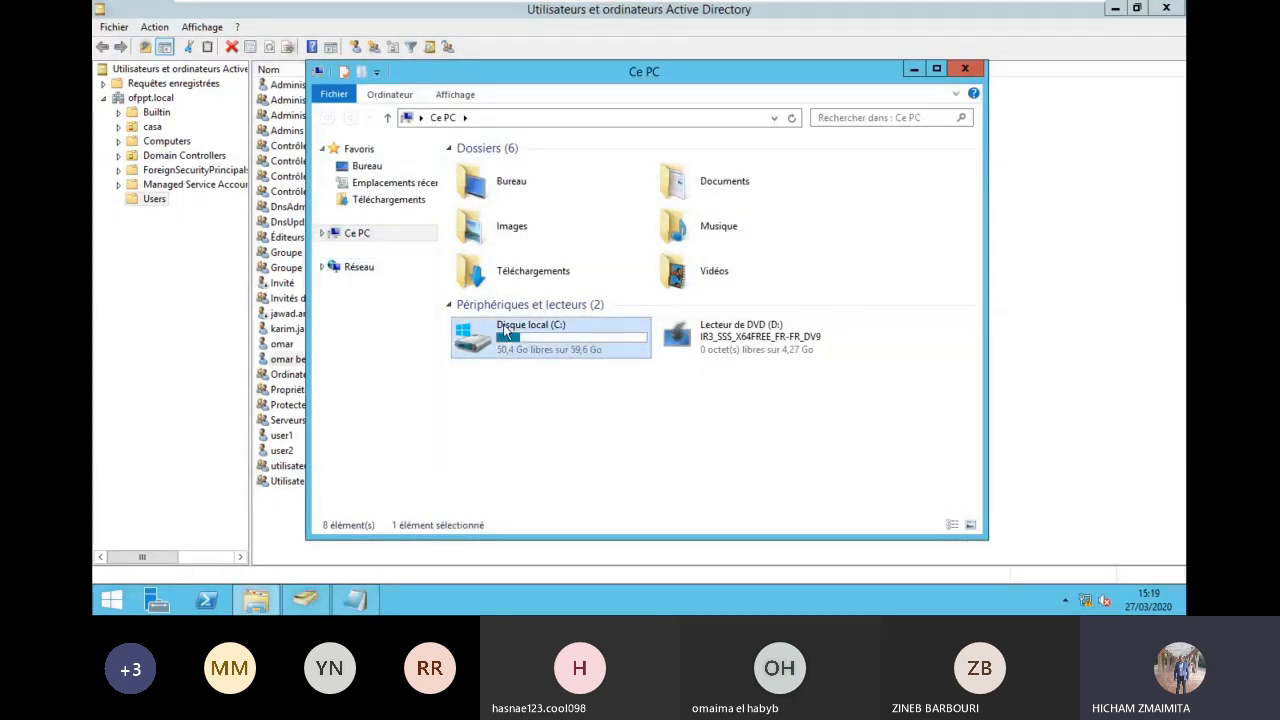
double_click(506, 333)
right_click(497, 294)
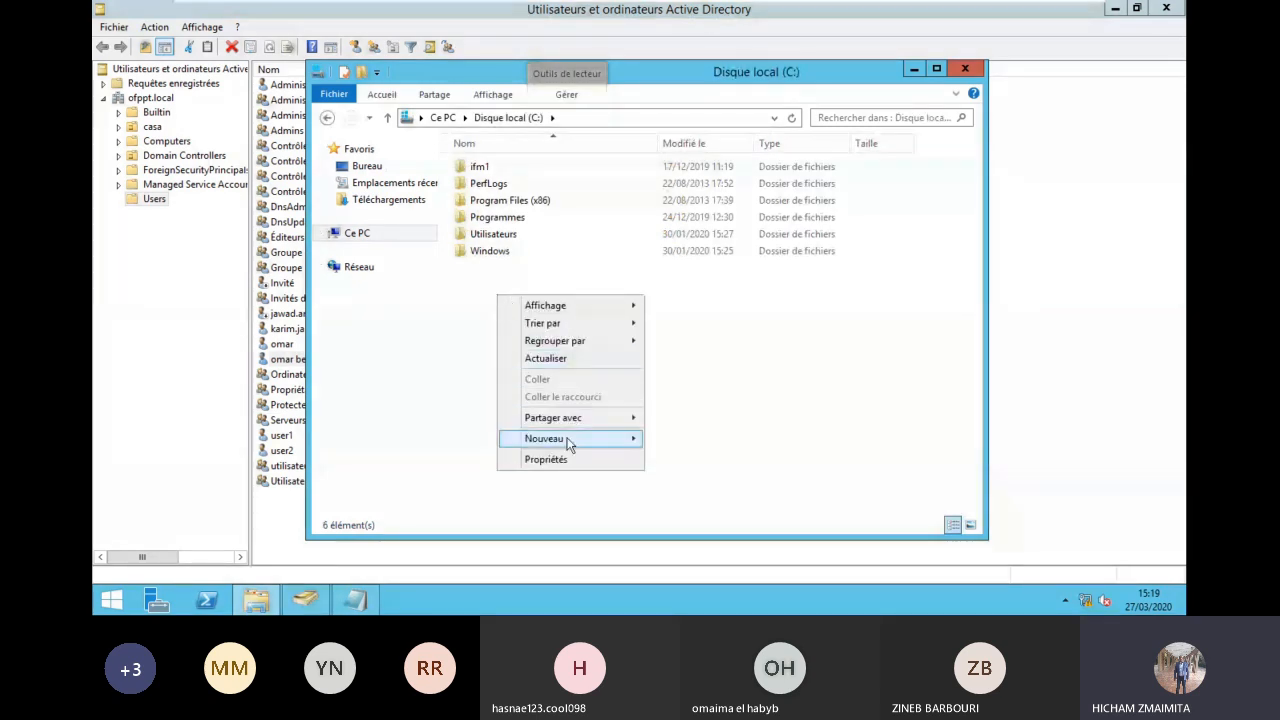
mouse_move(569, 445)
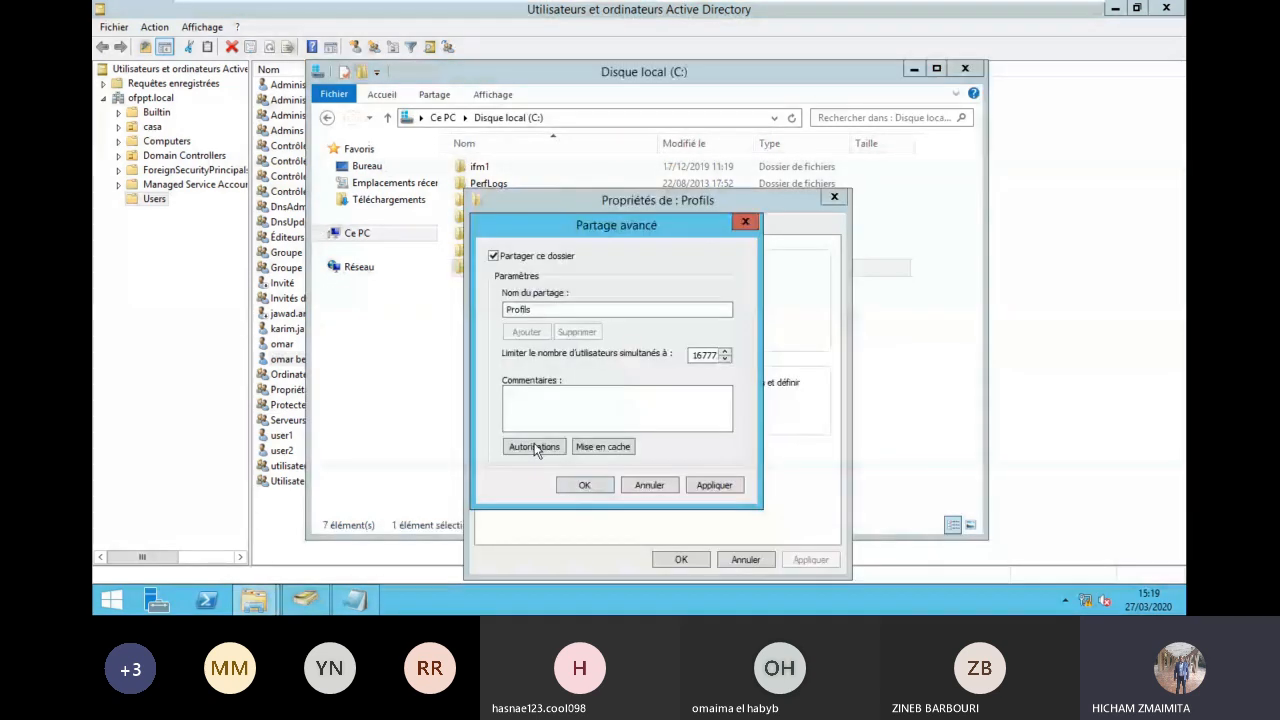
left_click(533, 449)
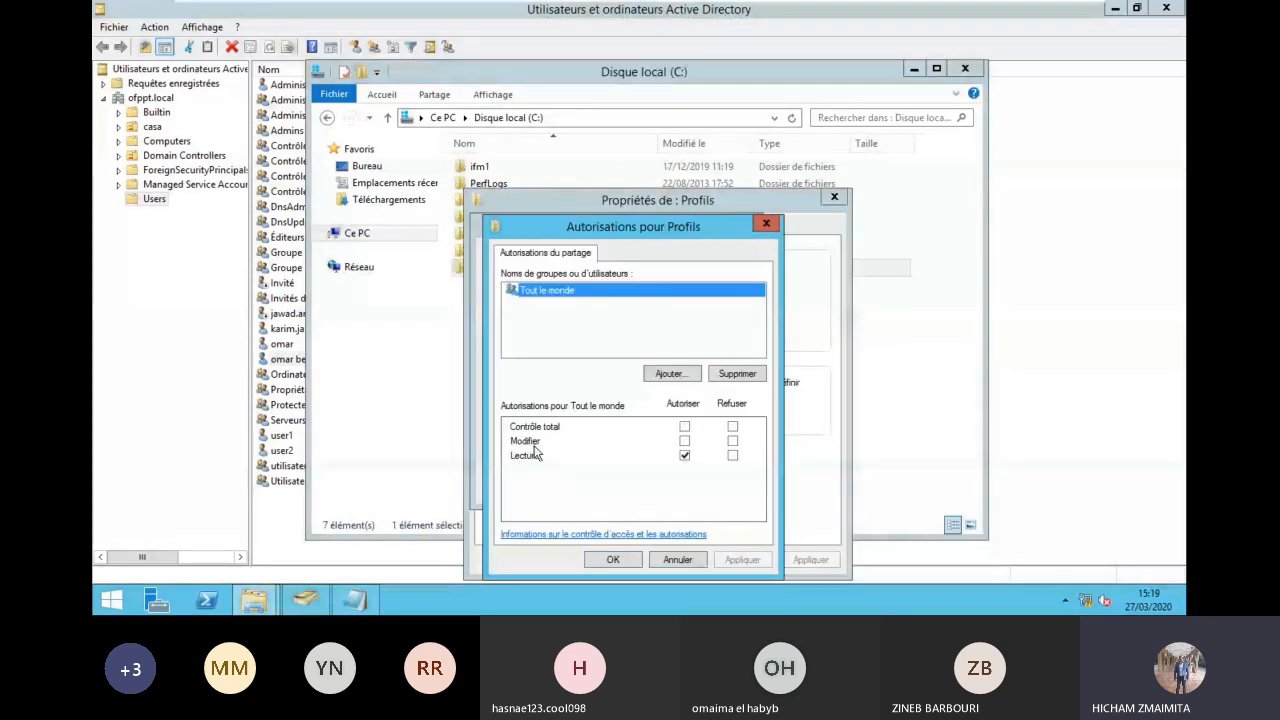
left_click(684, 441)
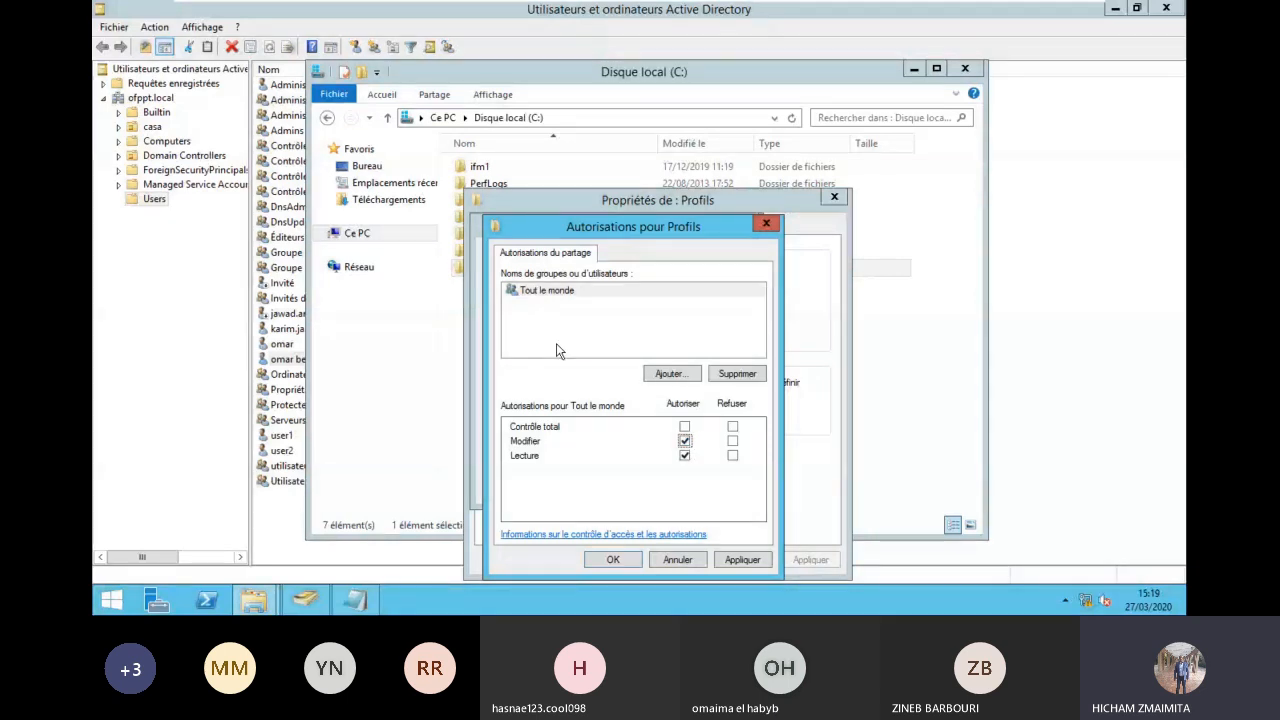
Step: Add the Utilisateurs group to the Profils share permissions
left_click(660, 374)
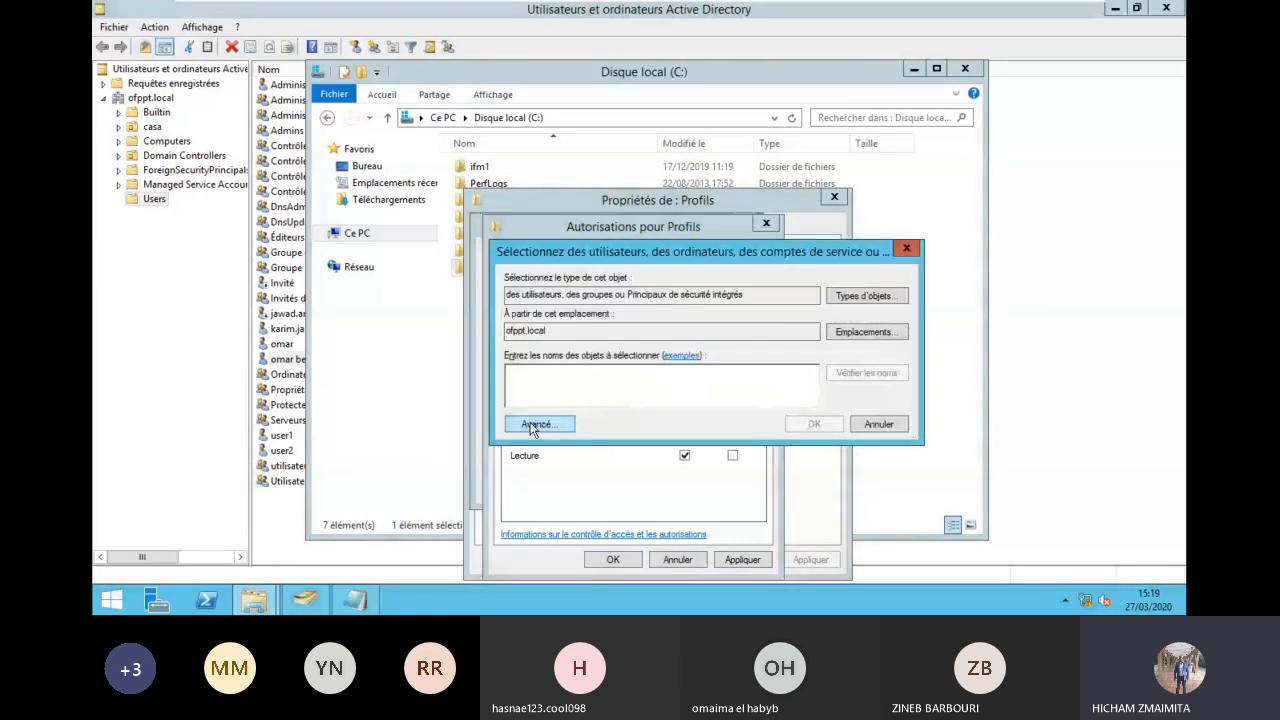
left_click(535, 425)
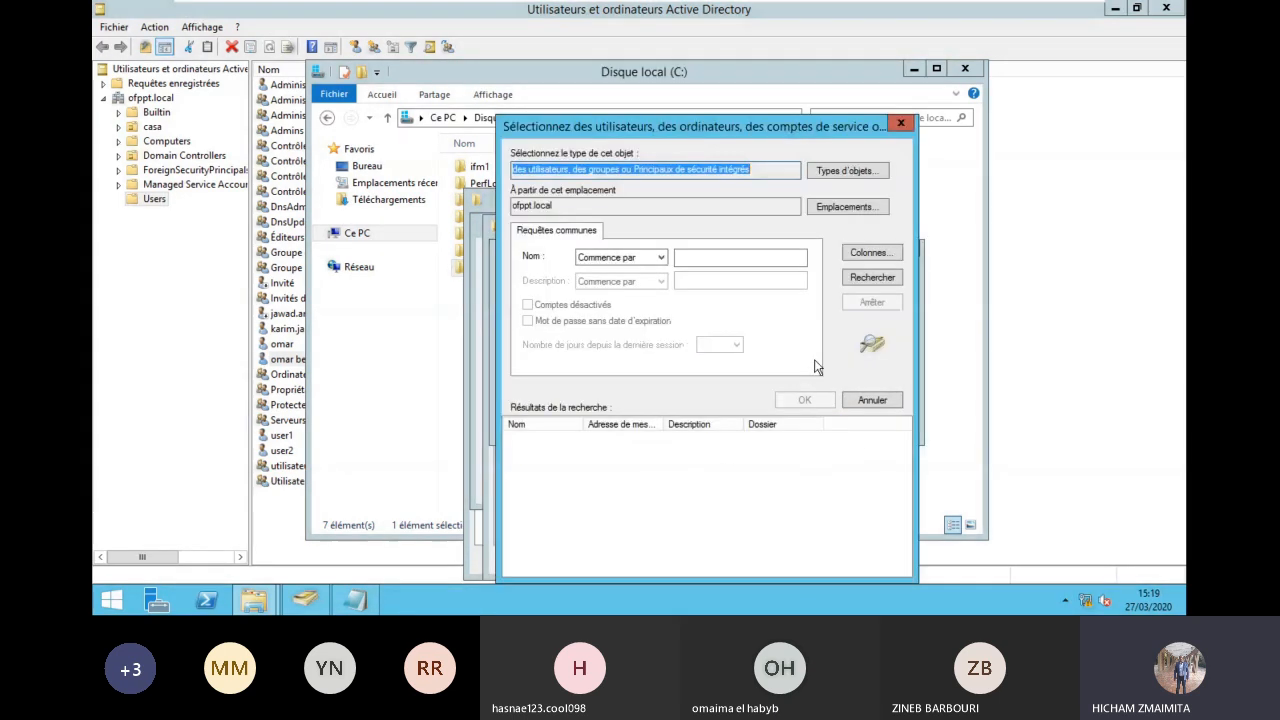
left_click(870, 277)
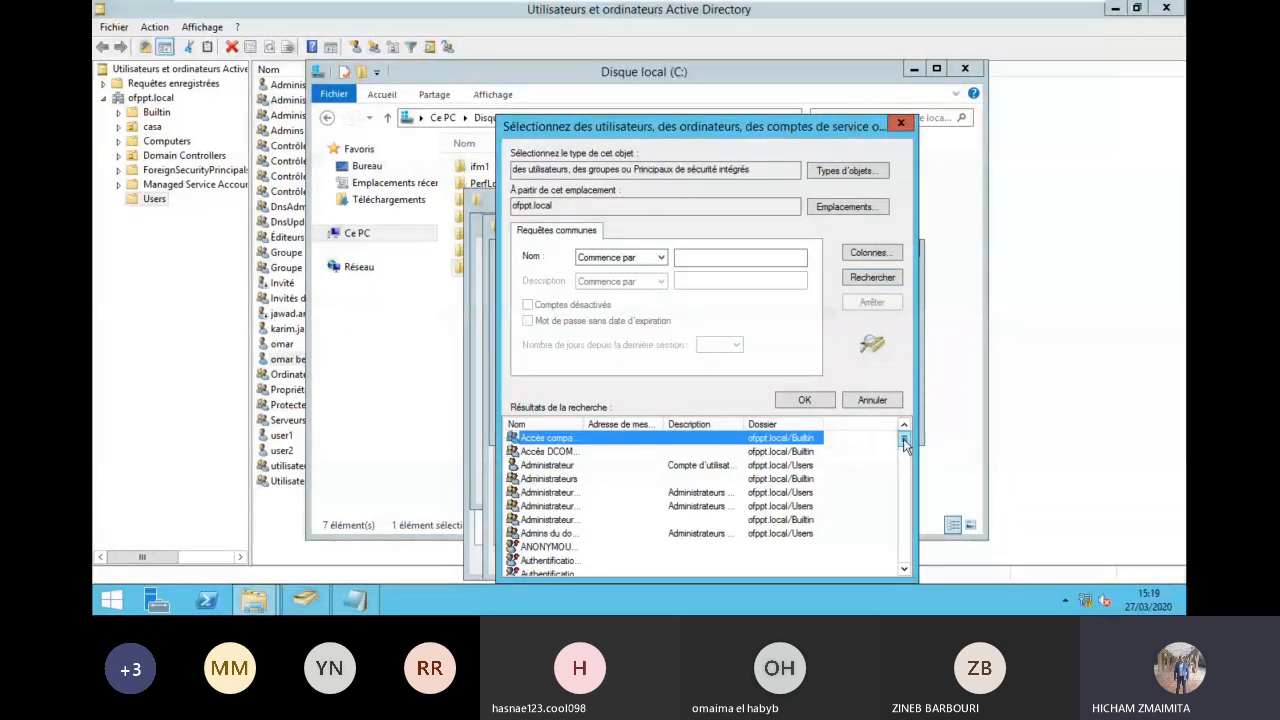
scroll(906, 460, "down", 1)
left_click_drag(906, 462, 906, 565)
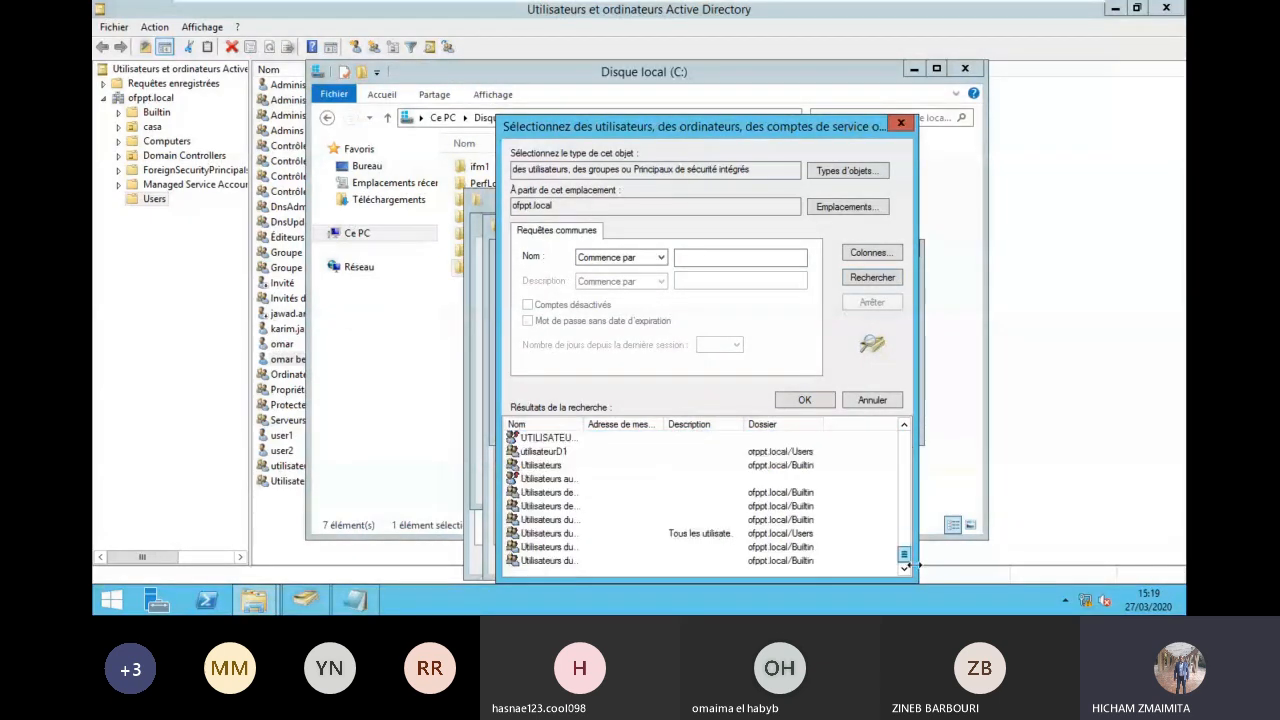
left_click(558, 465)
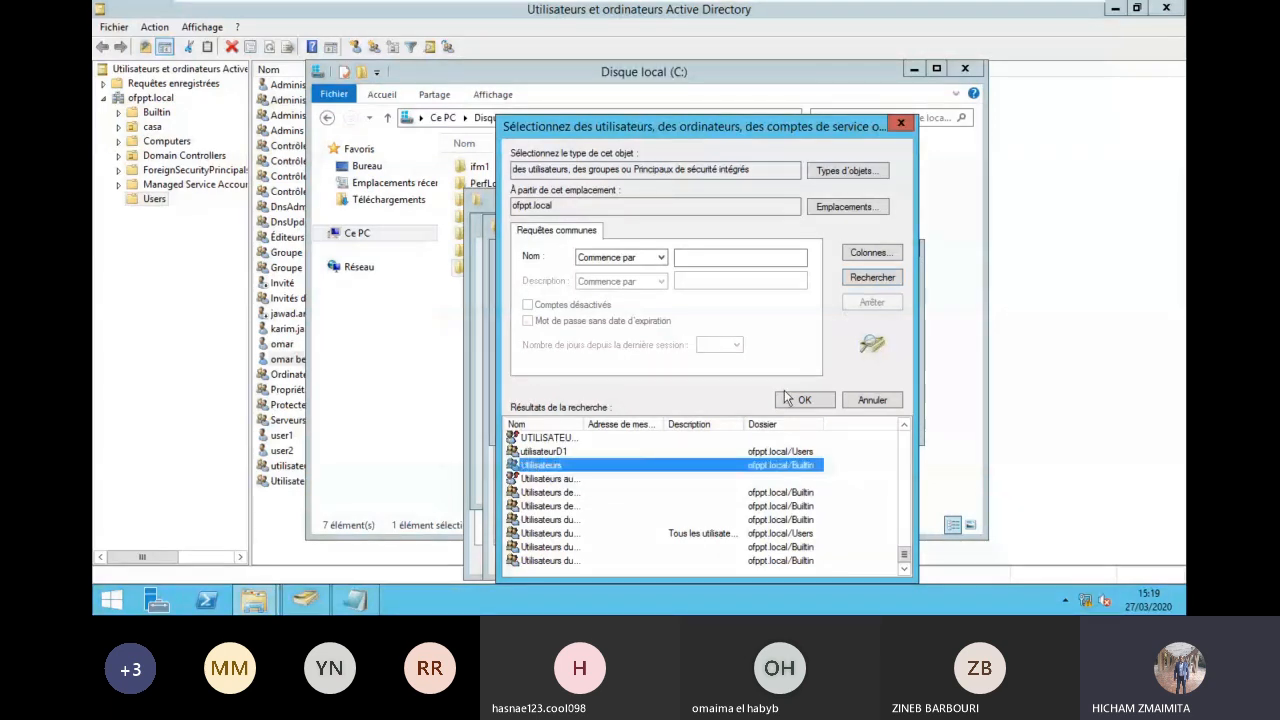
left_click(800, 399)
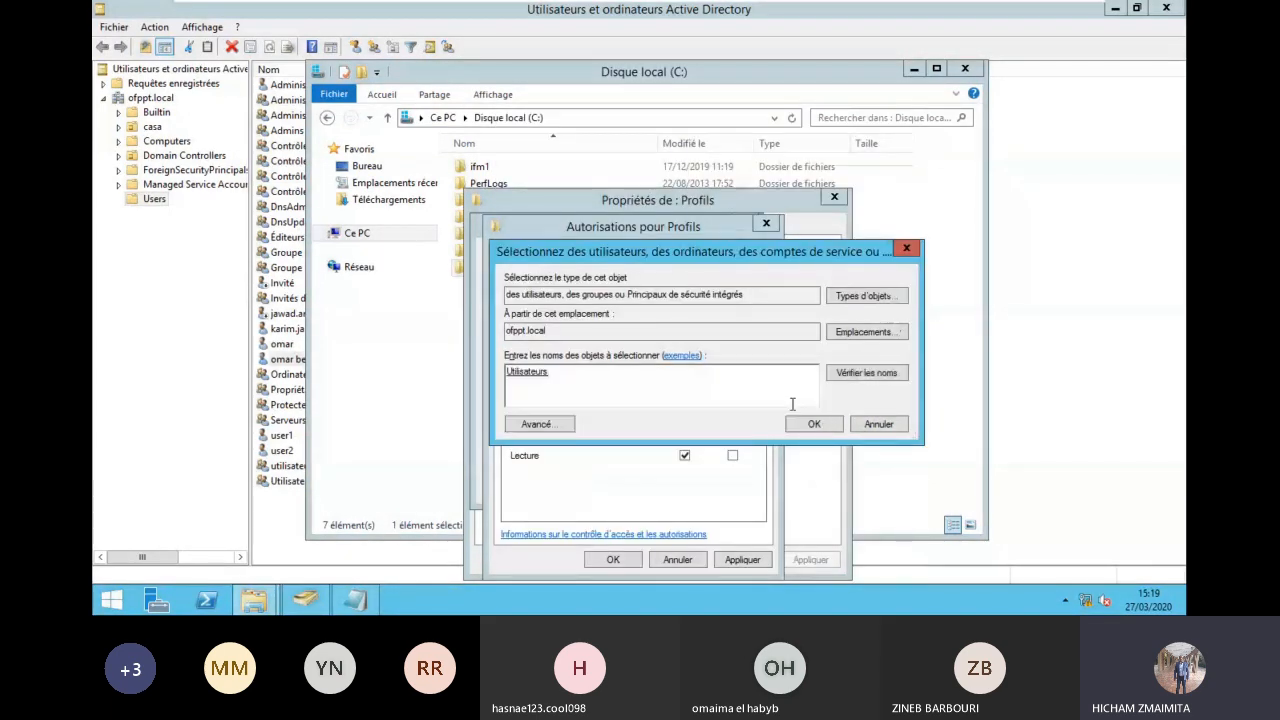
left_click(810, 421)
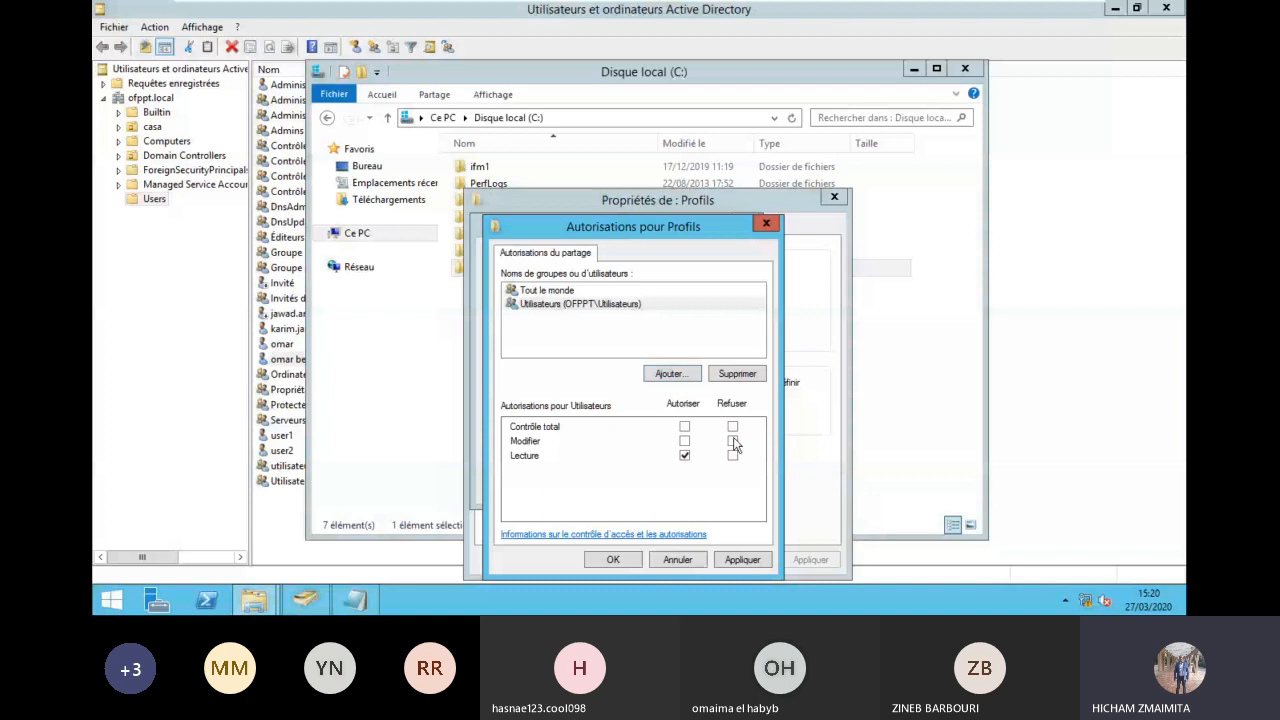
Step: Remove Tout le monde, keep Utilisateurs with Modifier and Lecture, and confirm the sharing
left_click(602, 291)
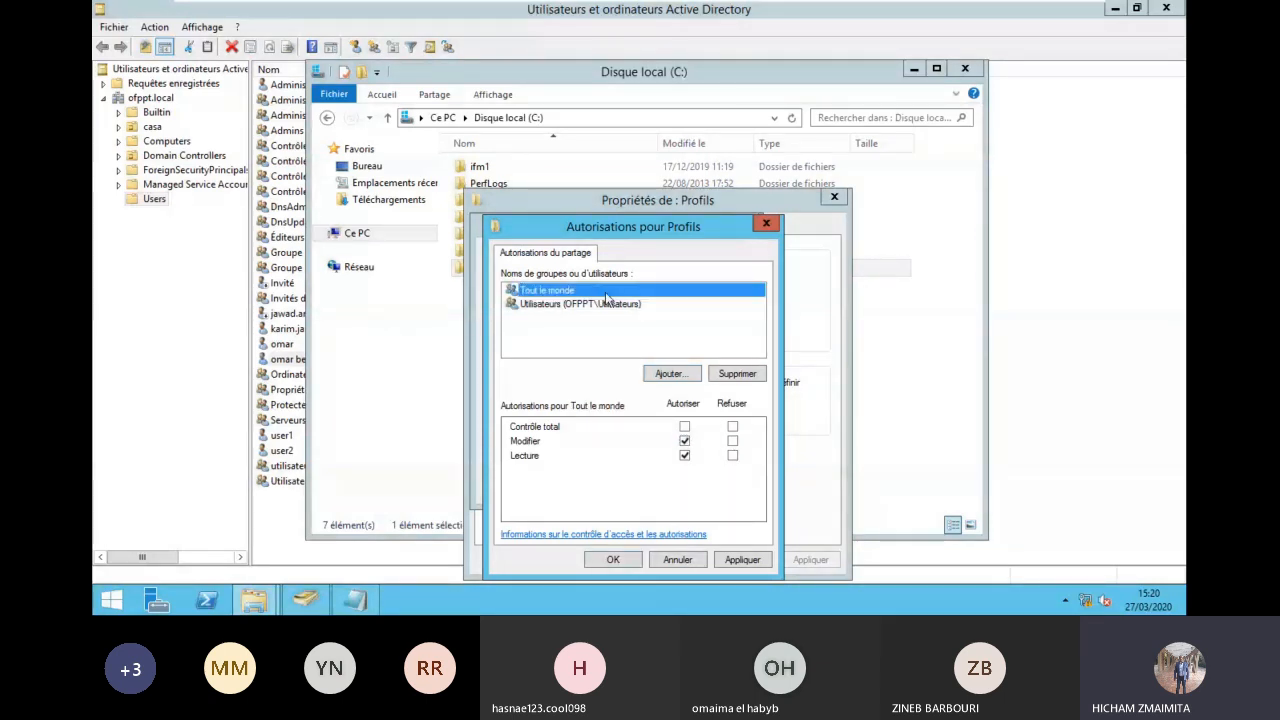
left_click(741, 378)
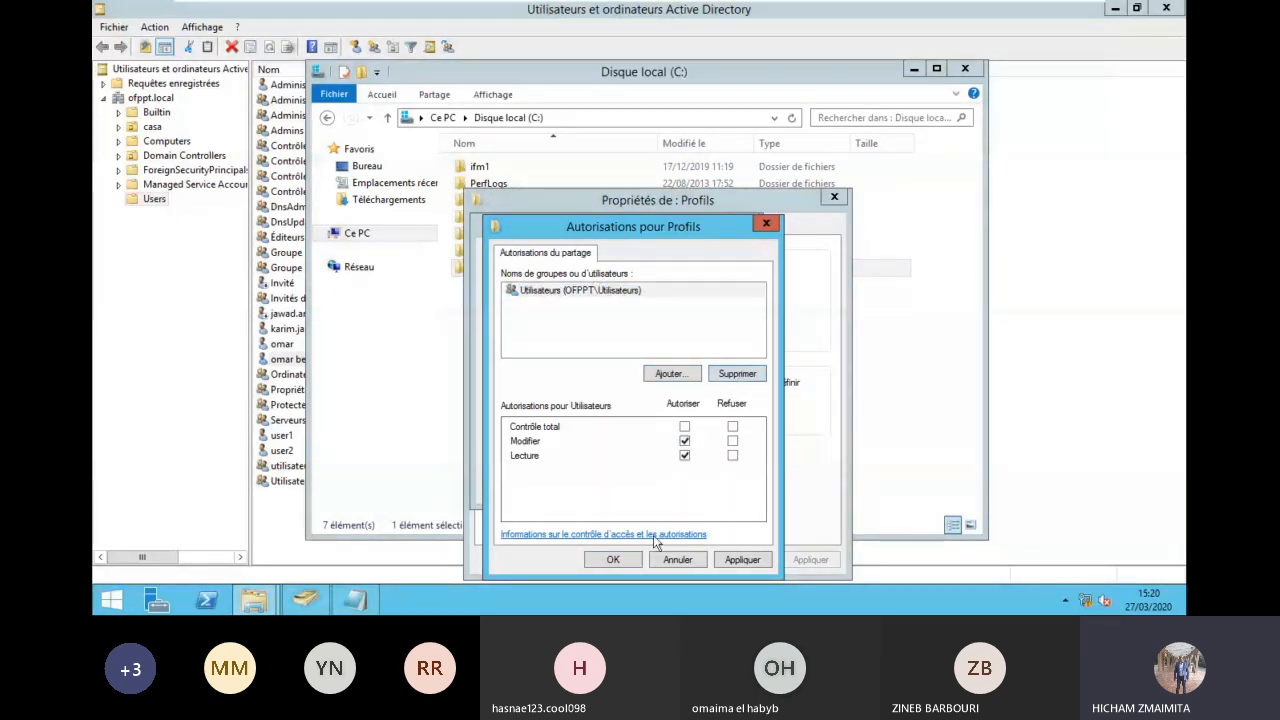
left_click(565, 291)
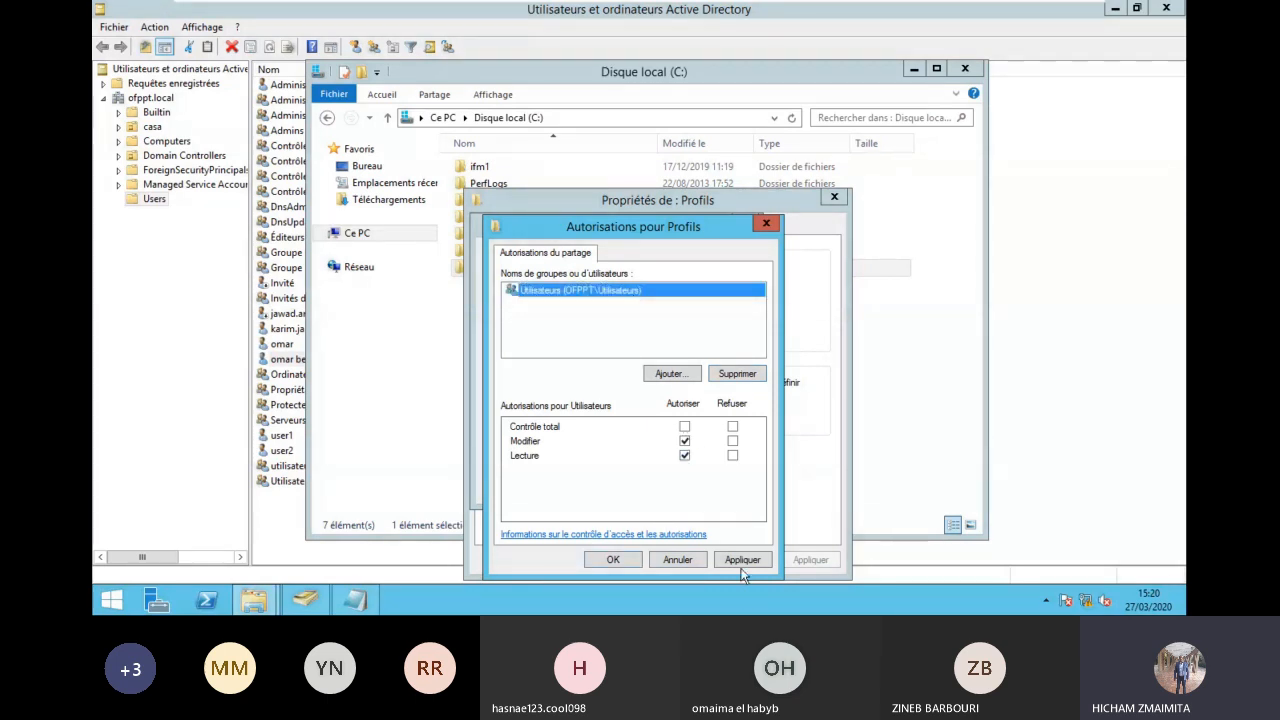
left_click(613, 559)
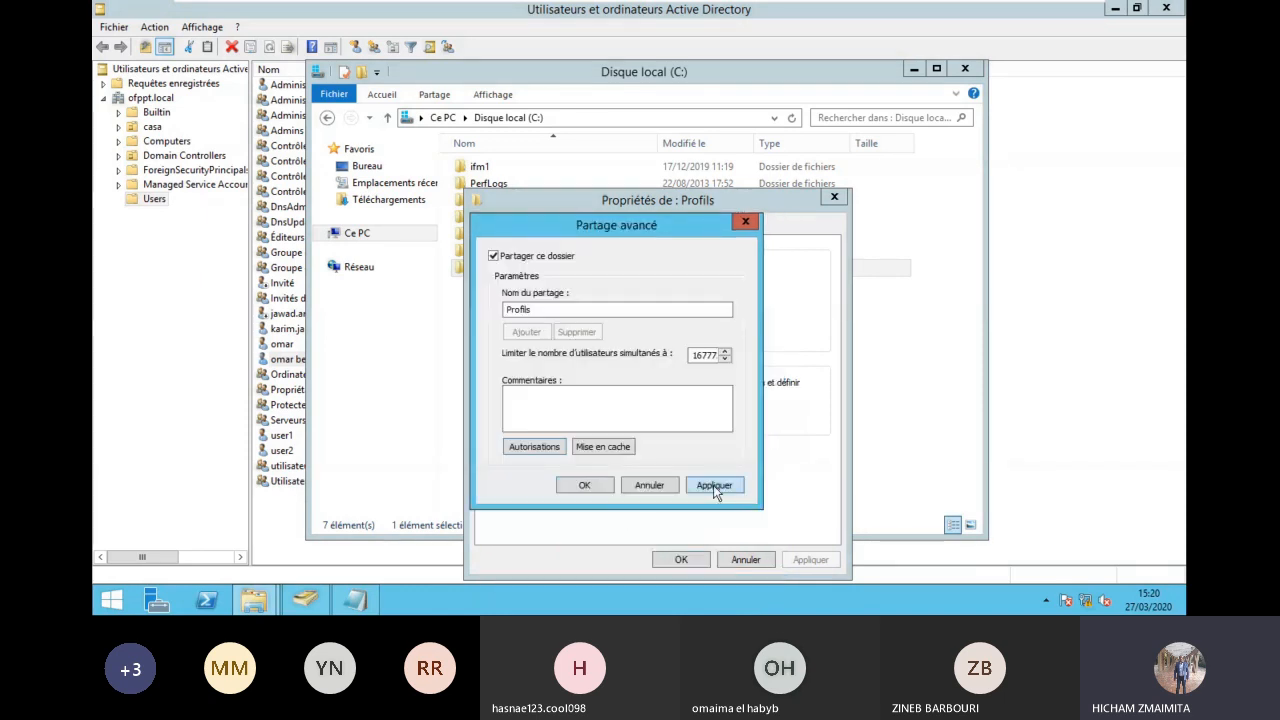
left_click(600, 486)
Step: Copy the network path \\DC2\Profils and close the folder properties
left_click_drag(546, 314, 491, 318)
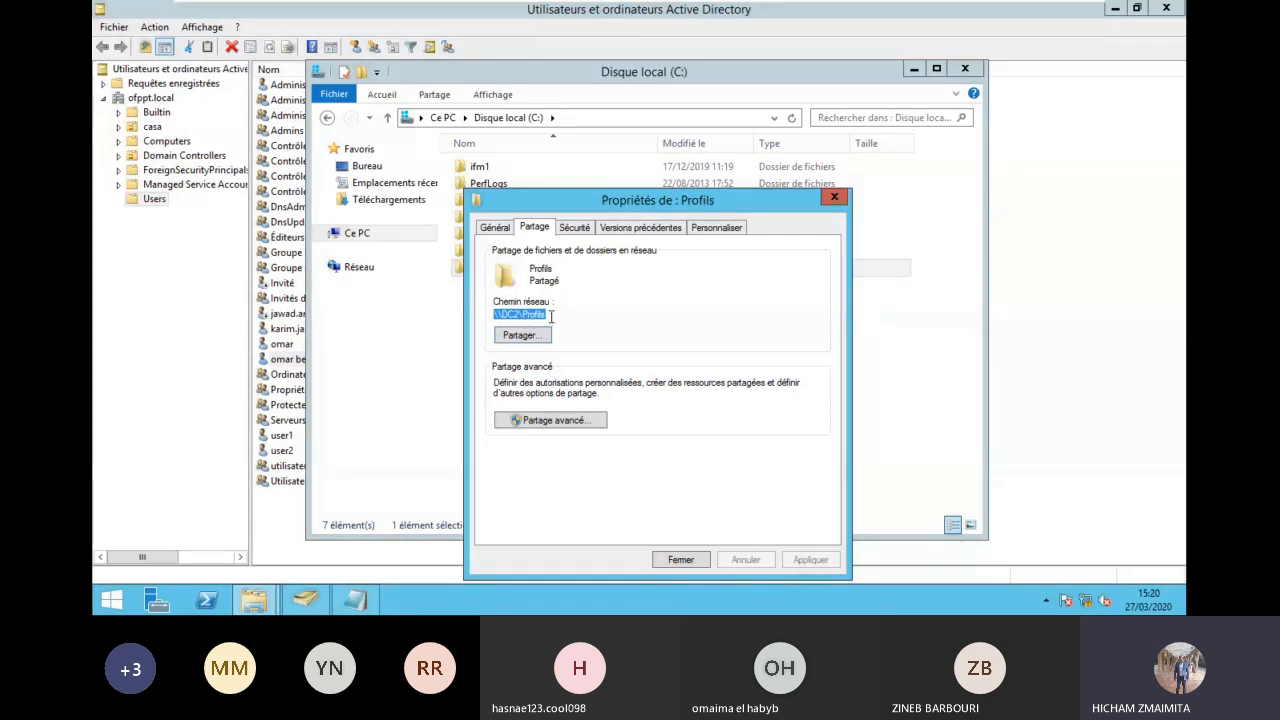
right_click(542, 312)
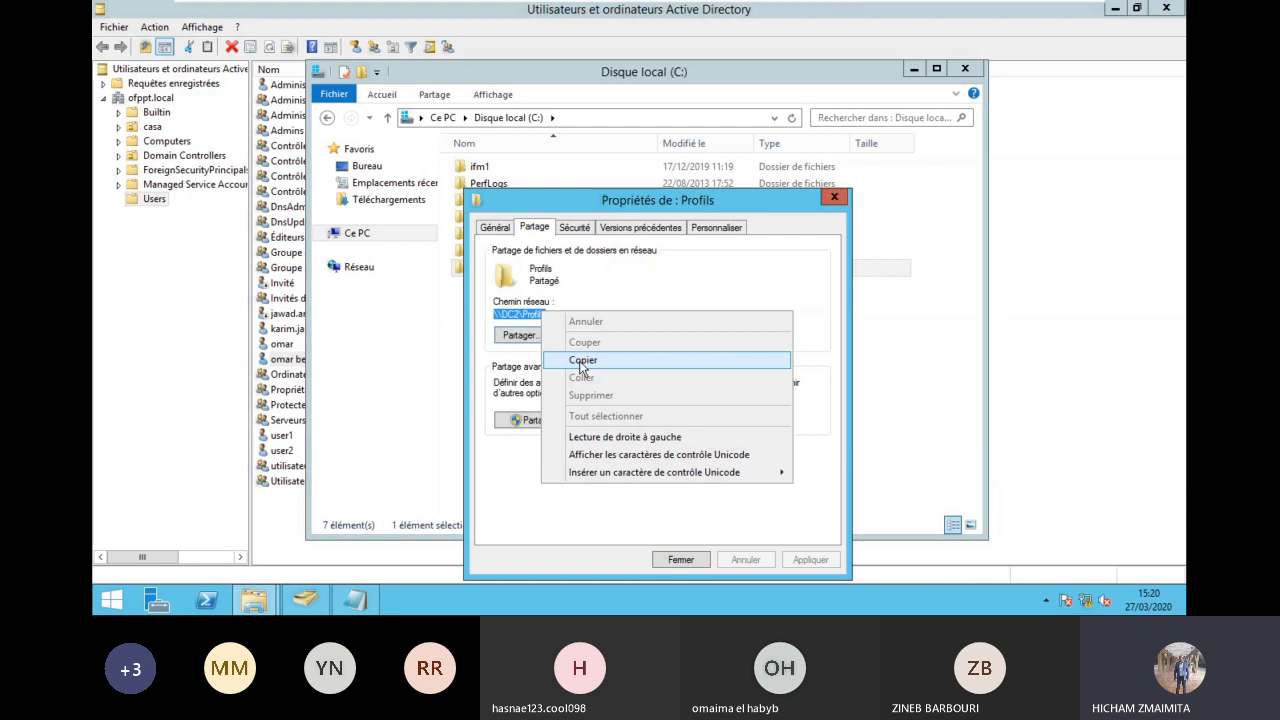
left_click(582, 362)
left_click(832, 198)
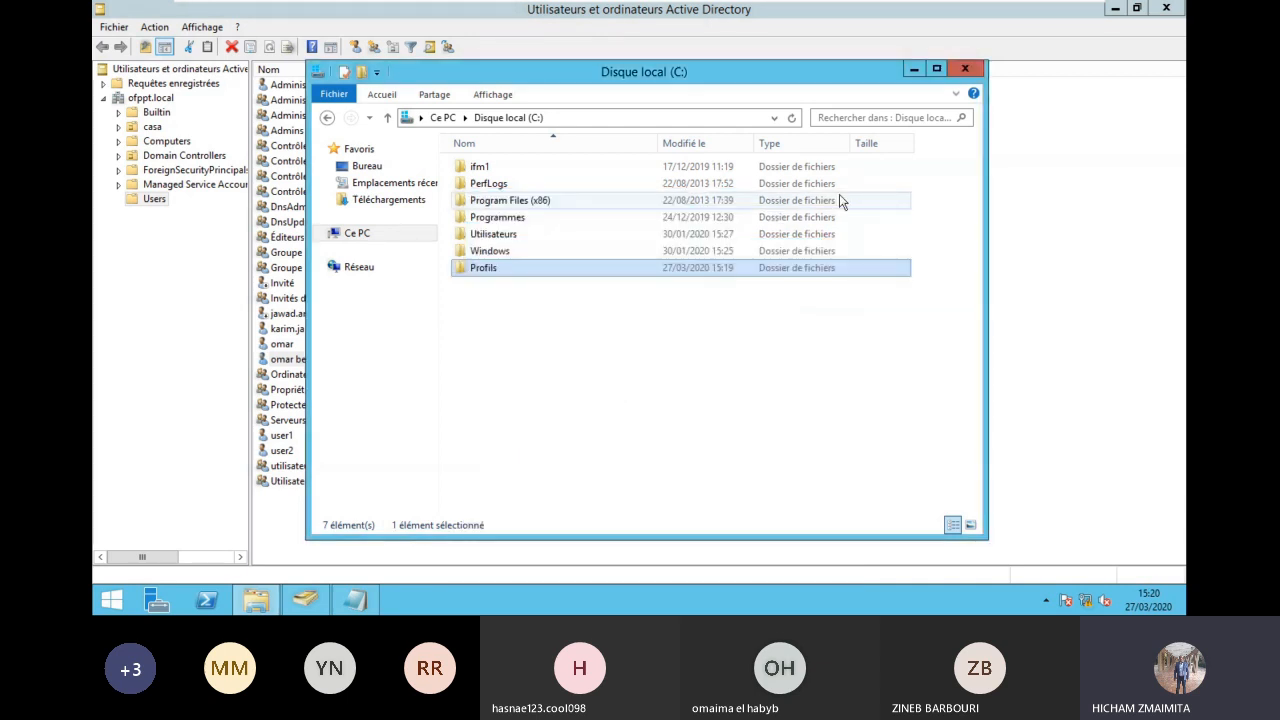
Step: Paste \\DC2\Profils into the user's profile path field
left_click(964, 68)
right_click(611, 176)
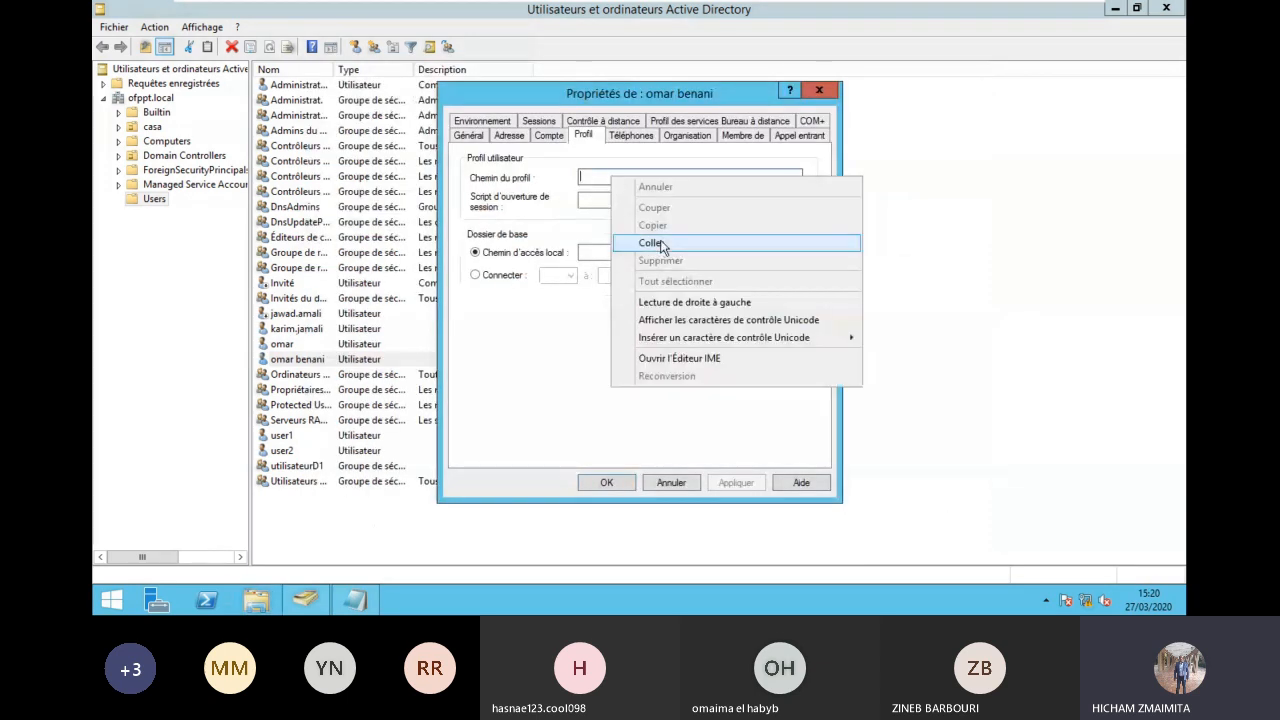
left_click(652, 243)
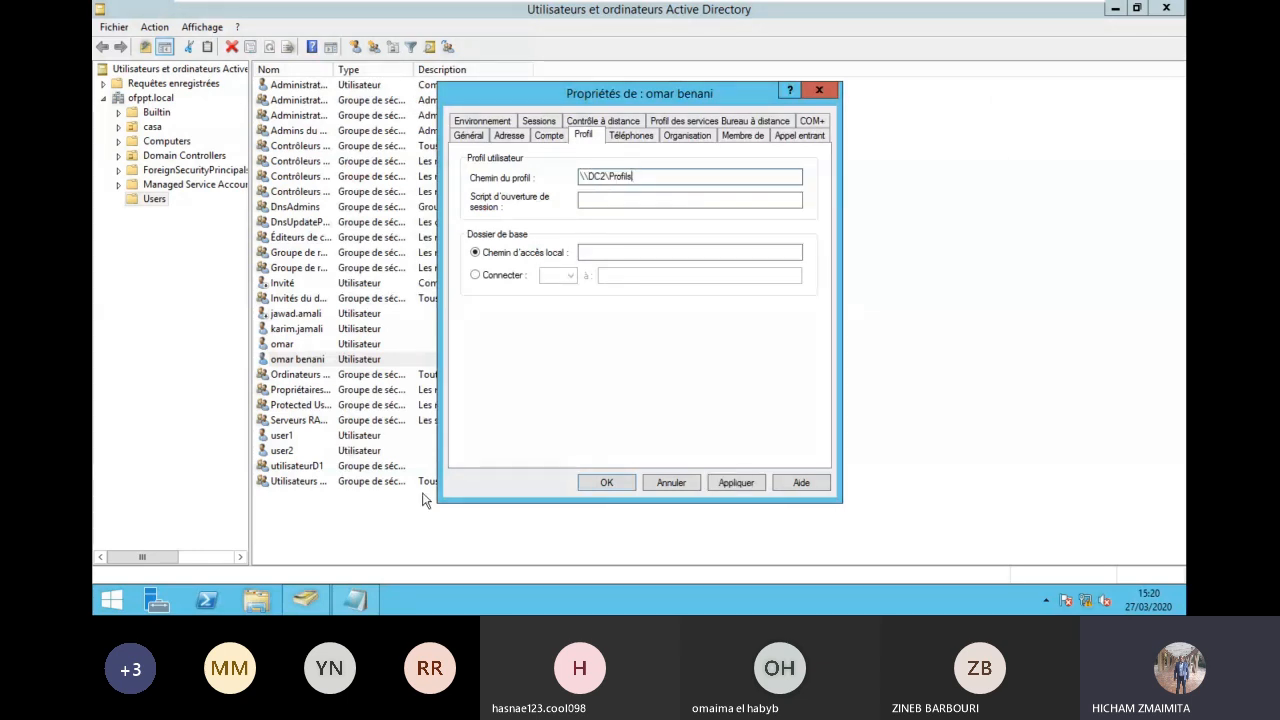
Step: Add an 'exemple' line reading \\DC2\Profils\%username% to the Notepad templates
left_click(355, 600)
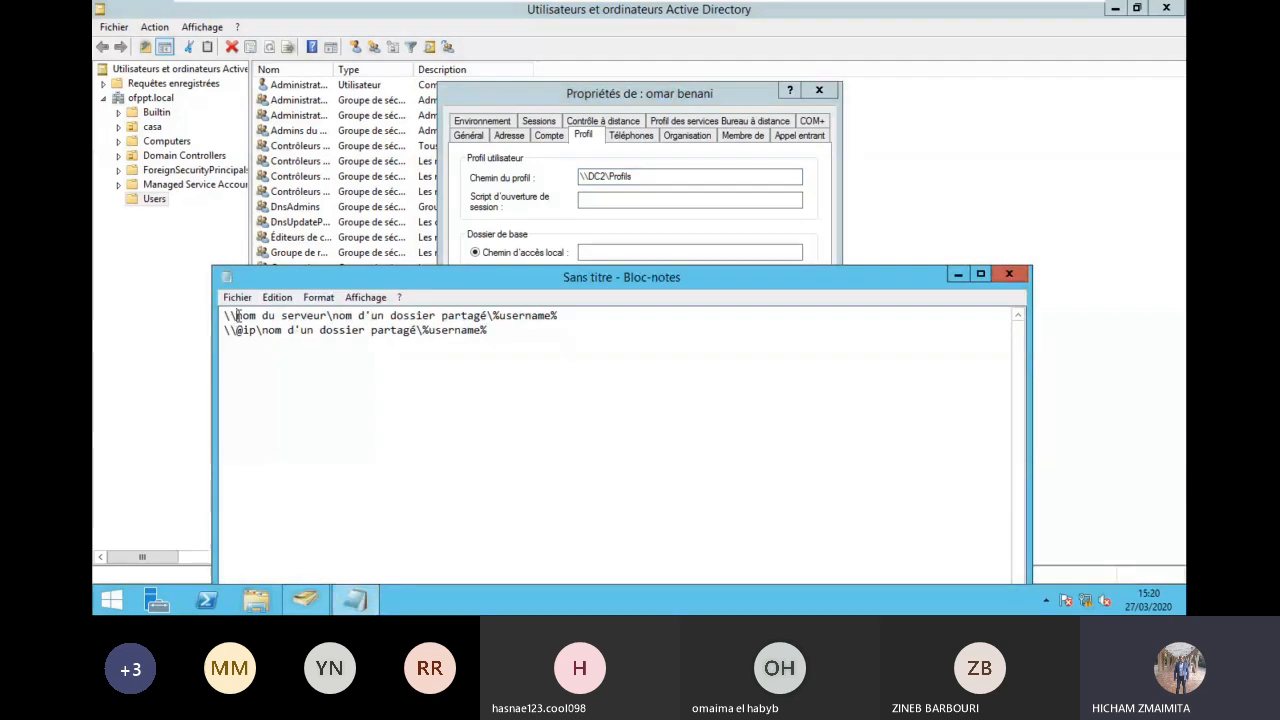
left_click_drag(236, 315, 309, 316)
left_click(309, 316)
left_click(510, 328)
key("Return")
key("Return")
key("Return")
type("exemple")
key("Return")
key("Return")
key("ctrl+v")
key("Up")
type("\\")
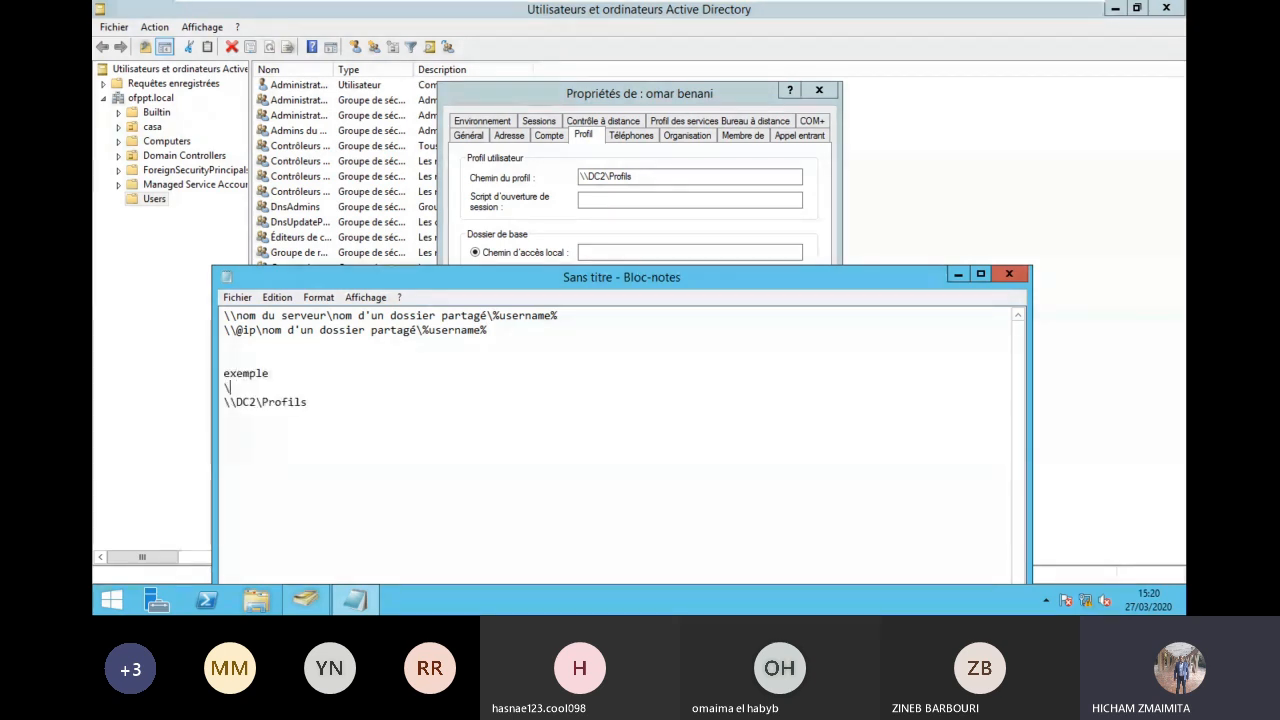
key("BackSpace")
left_click(337, 392)
type("\\")
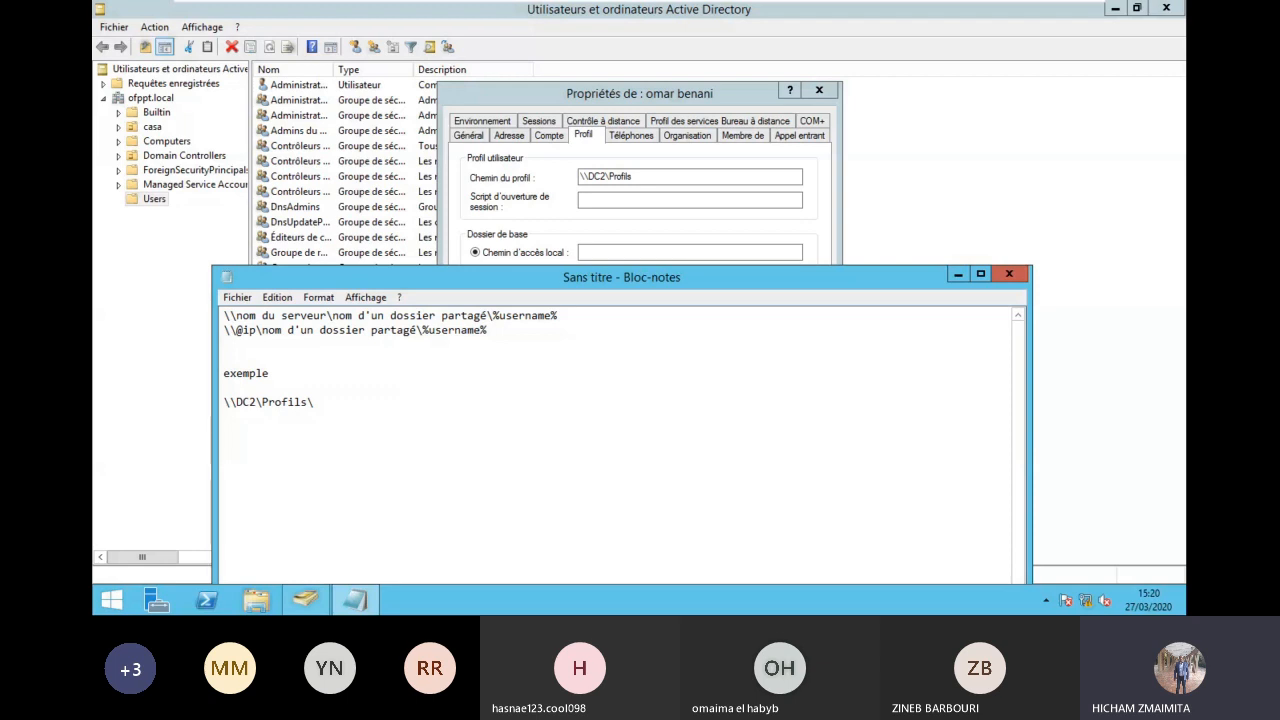
type("%usern")
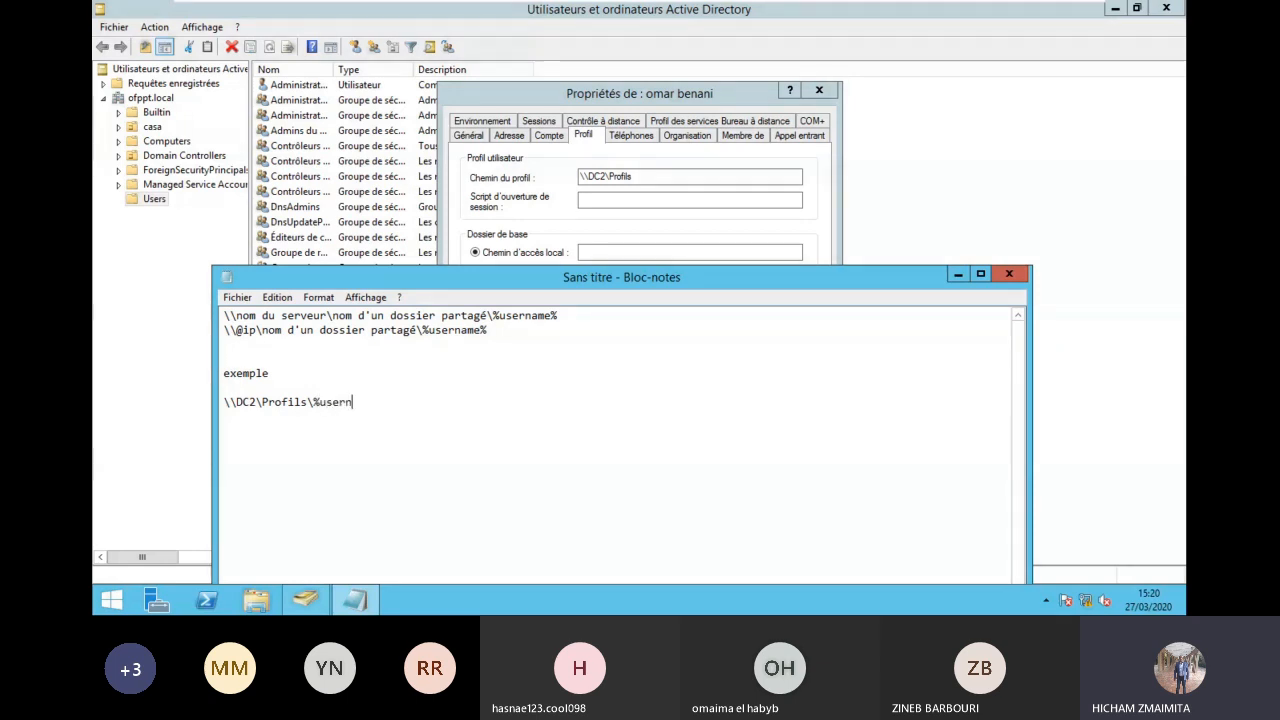
type("ame%")
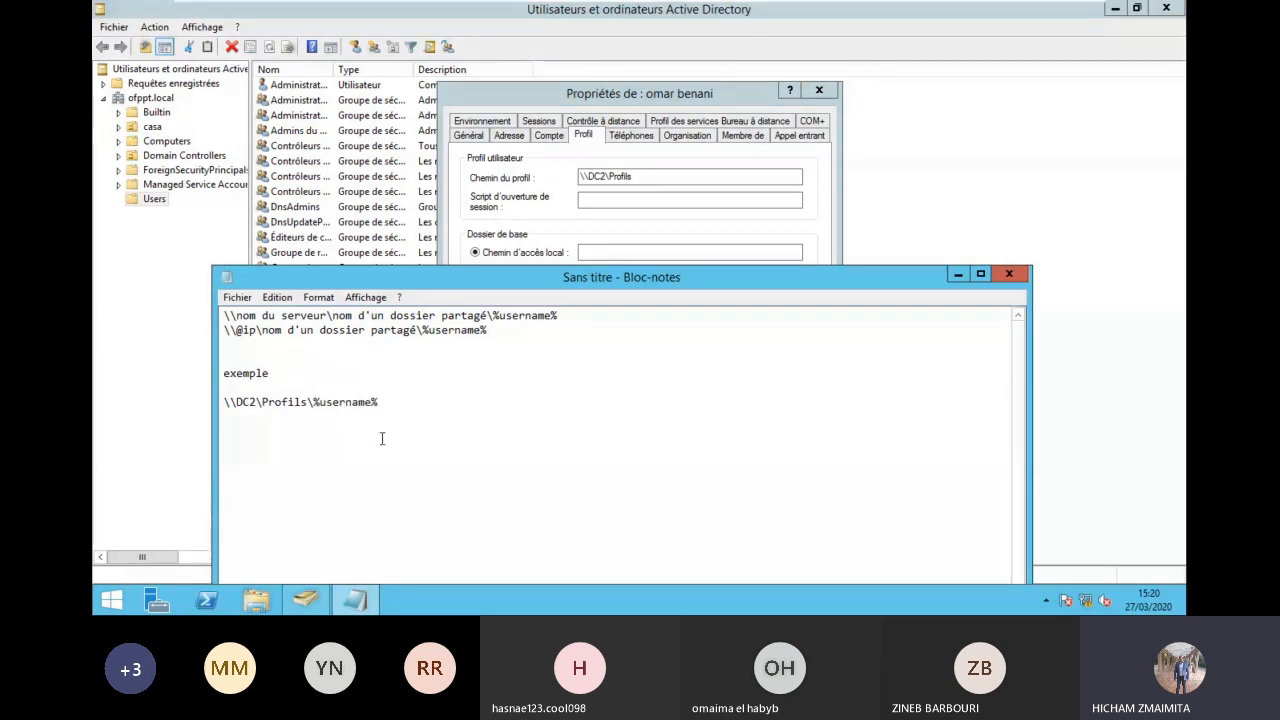
Step: Complete the user's profile path as \\DC2\Profils\%username%, apply it and close
left_click(641, 176)
type("\\")
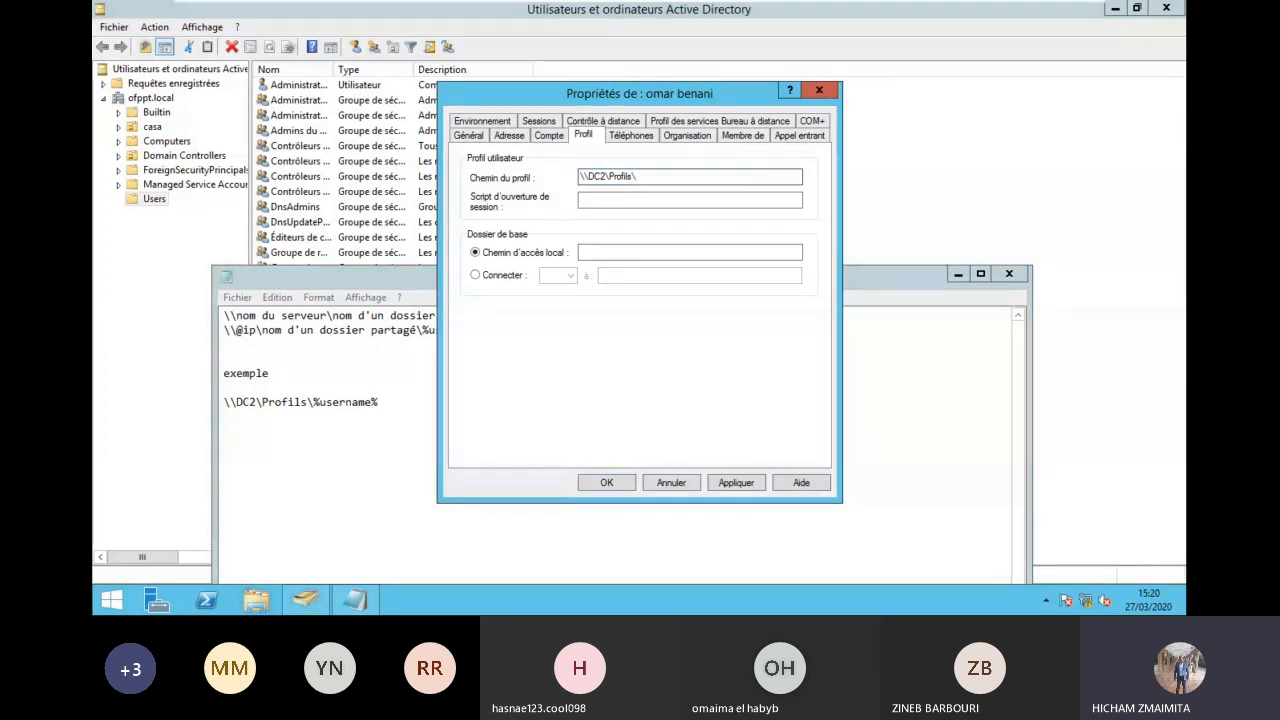
key("Escape")
type("ù")
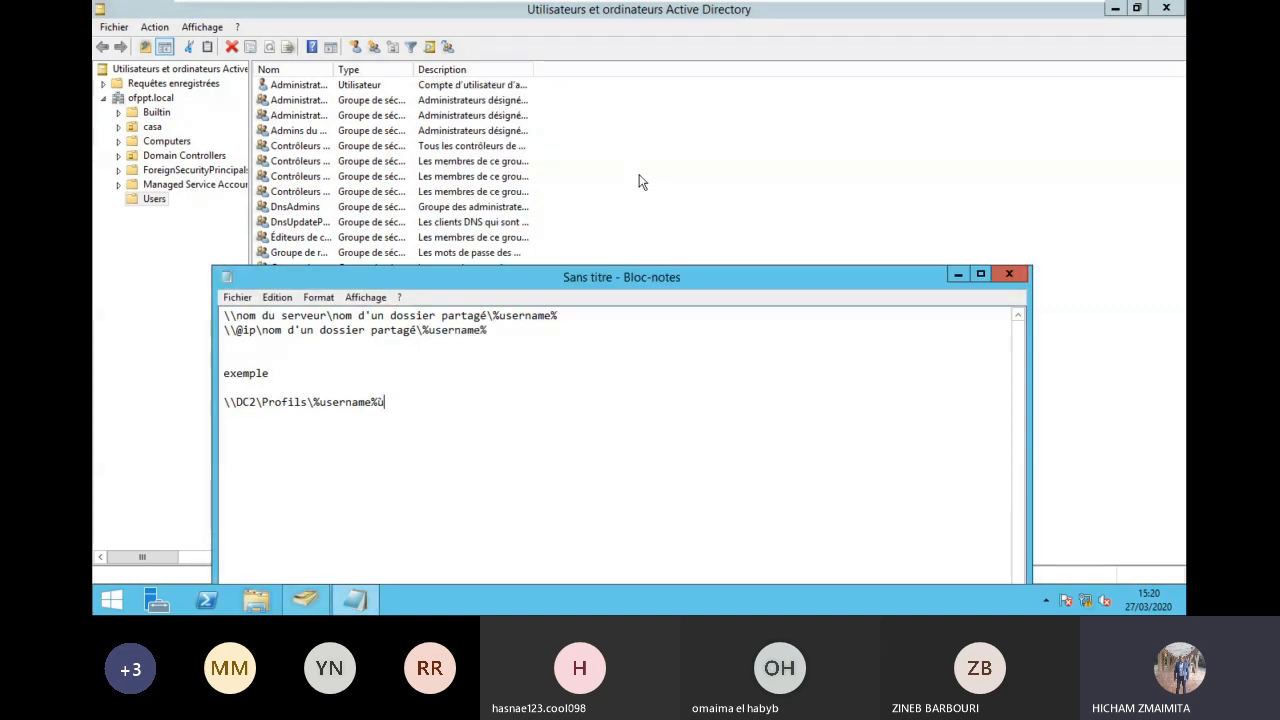
left_click(305, 600)
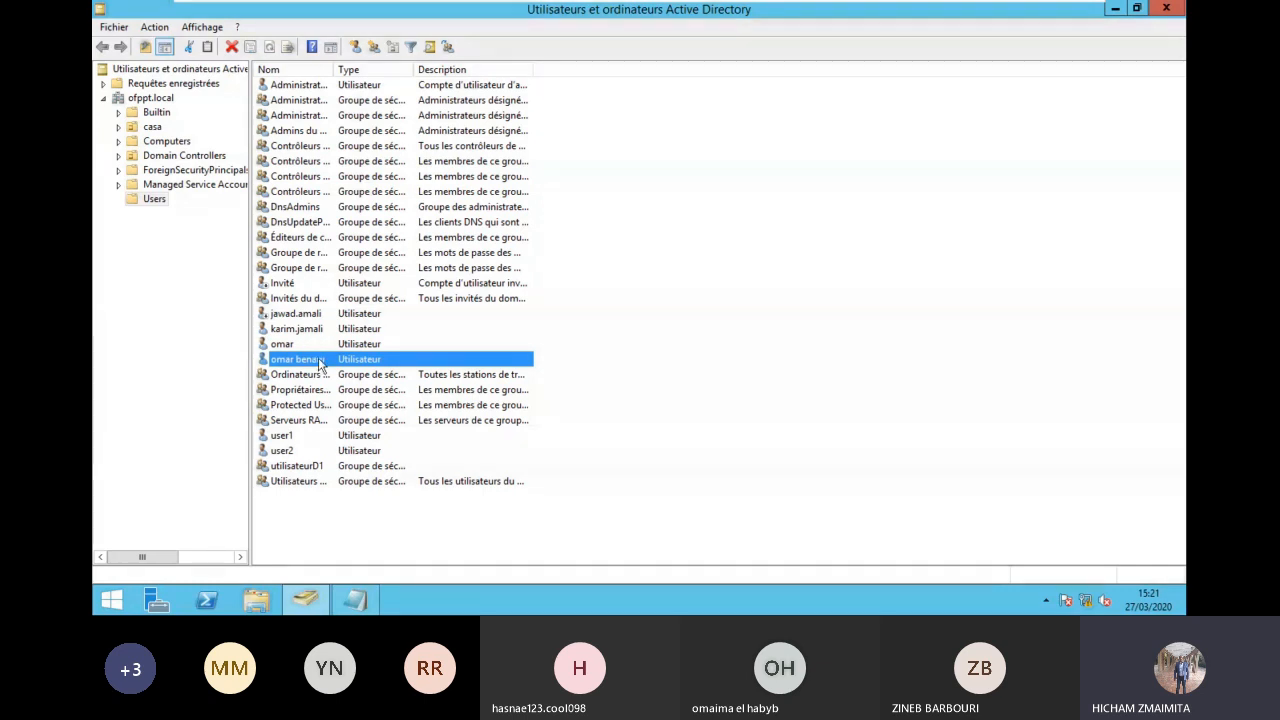
double_click(297, 359)
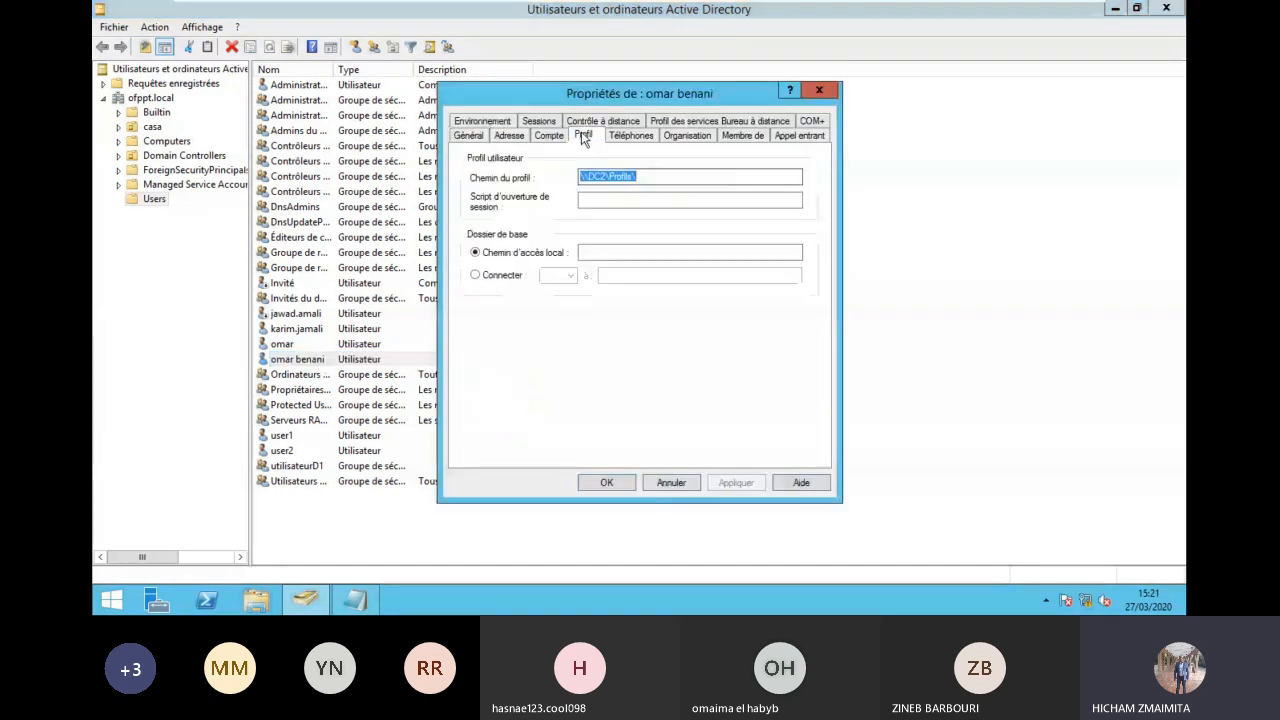
left_click(652, 176)
type("%")
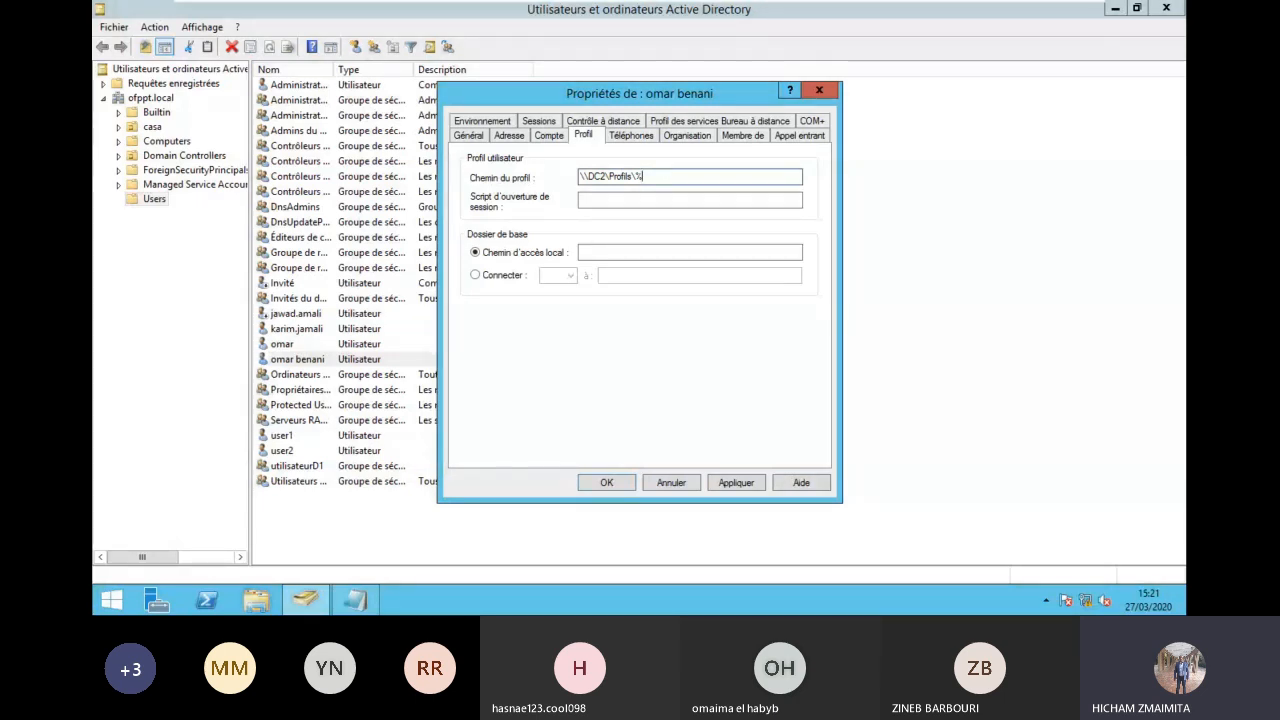
type("usernam")
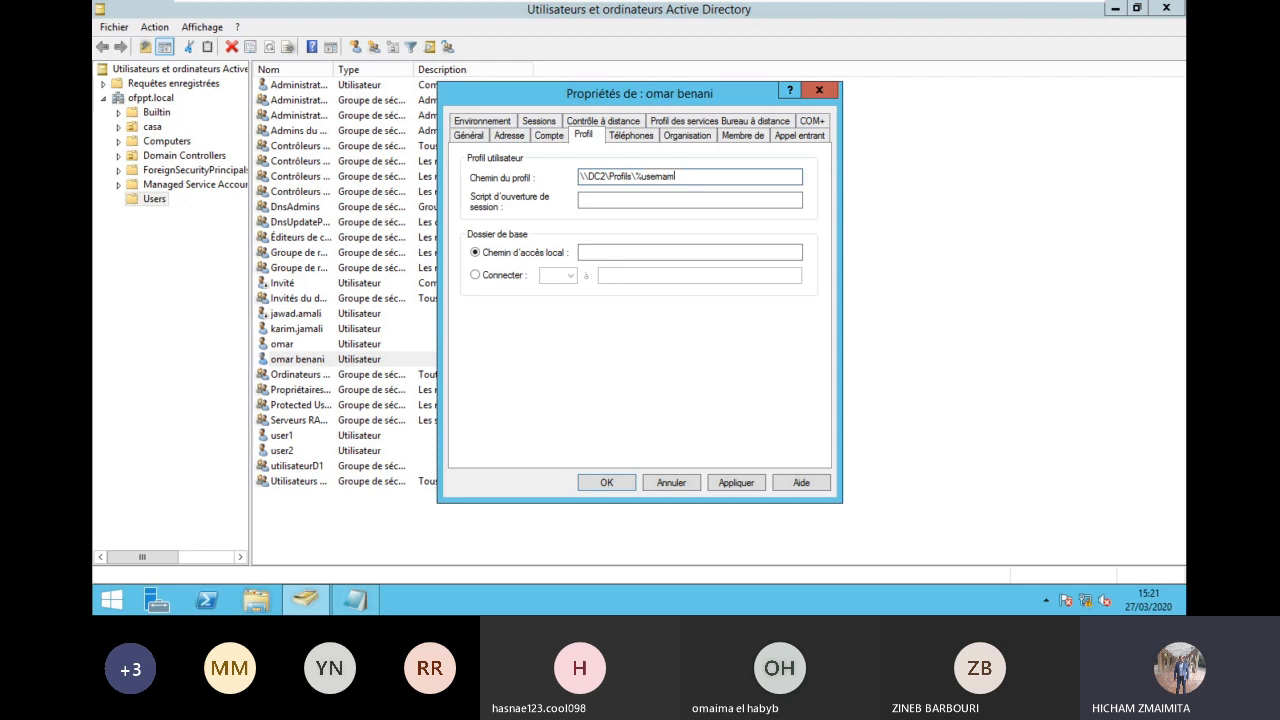
type("e%")
left_click(740, 484)
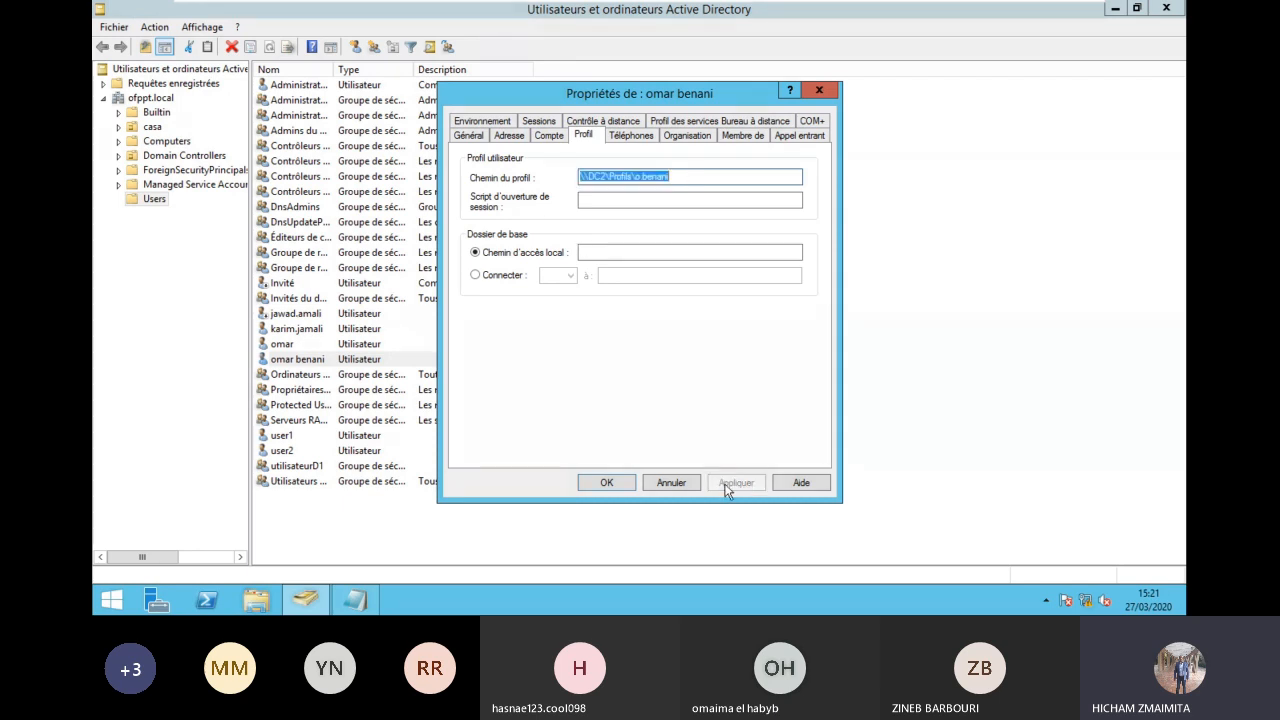
left_click(606, 482)
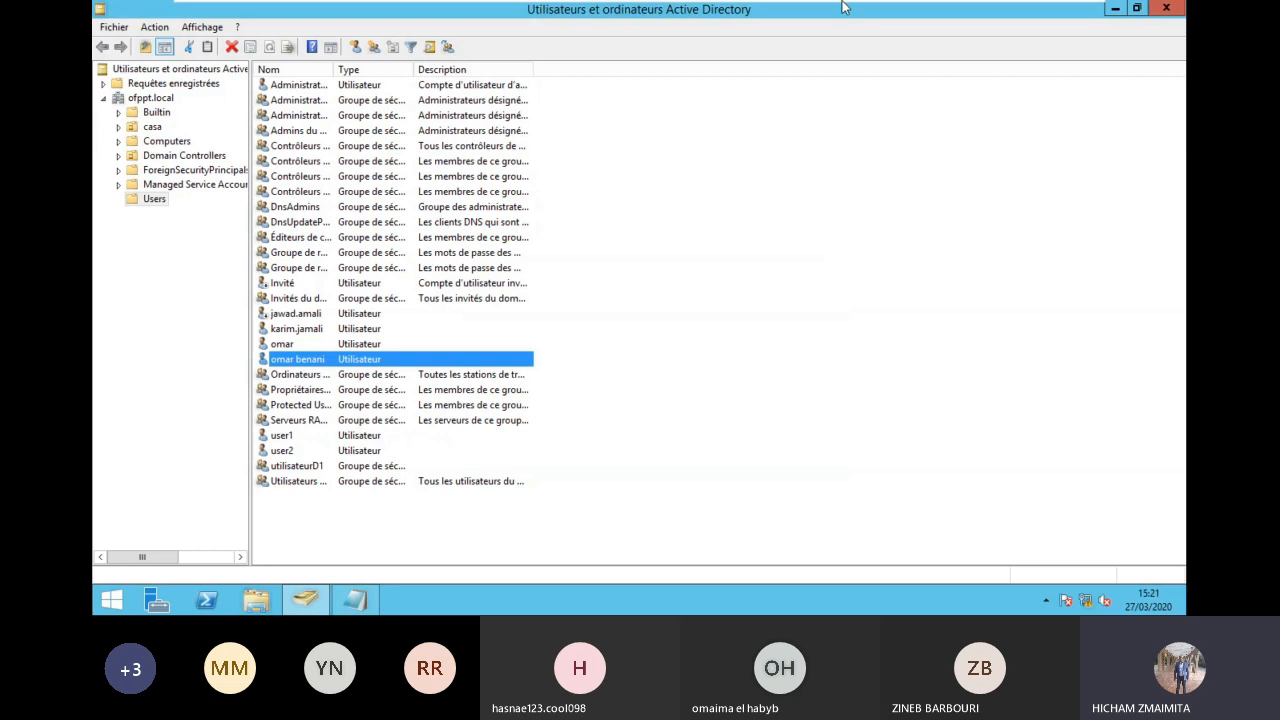
Step: Leave full screen, then power off and close the DCTMSIR201 machine
mouse_move(905, 10)
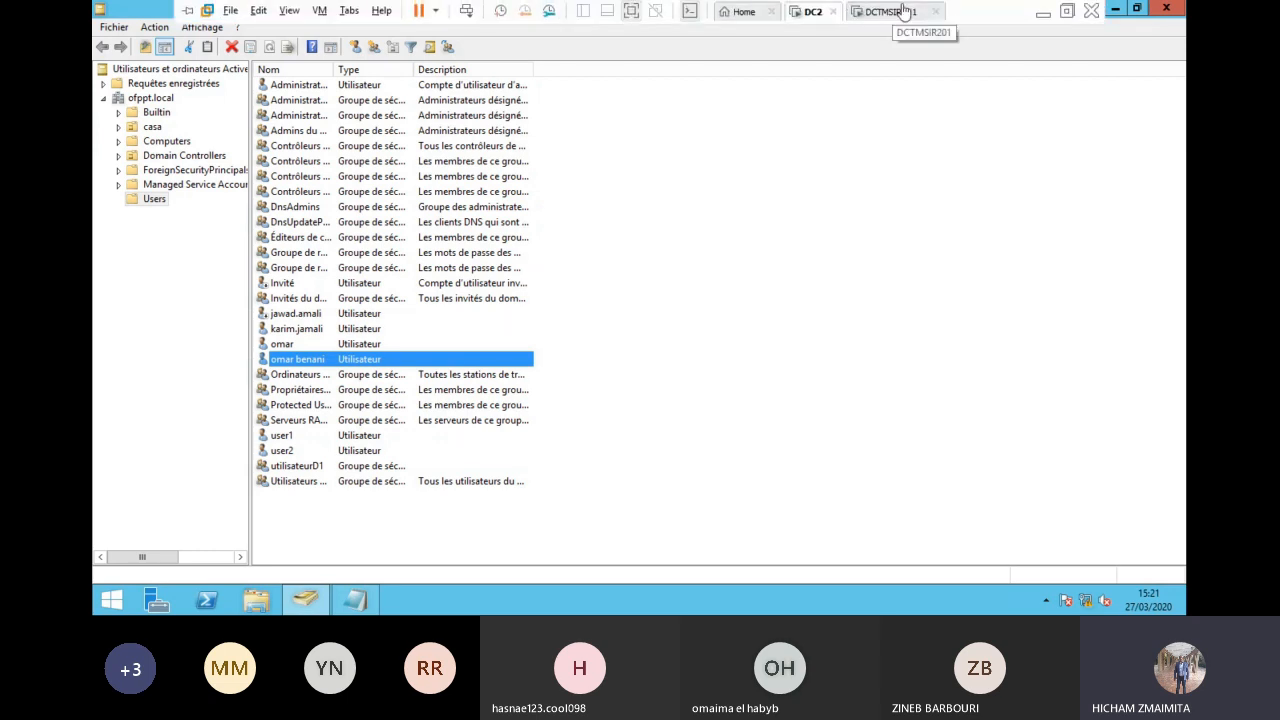
left_click(631, 11)
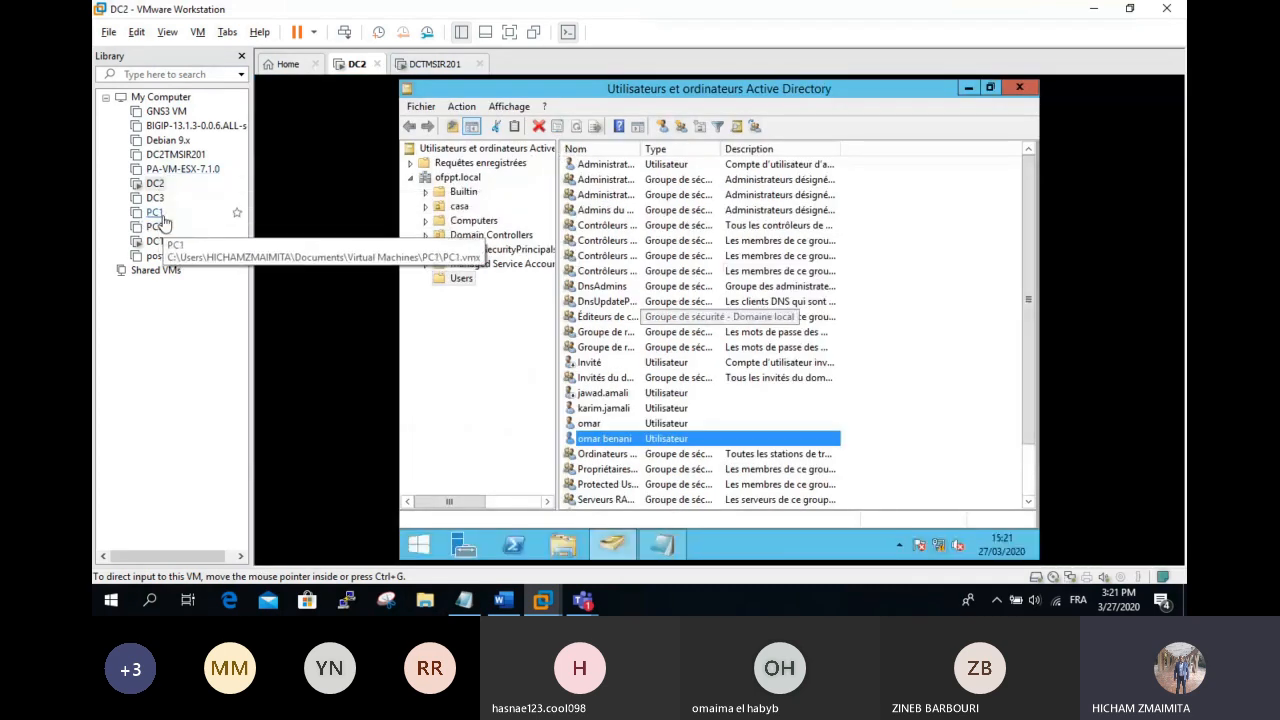
left_click(160, 214)
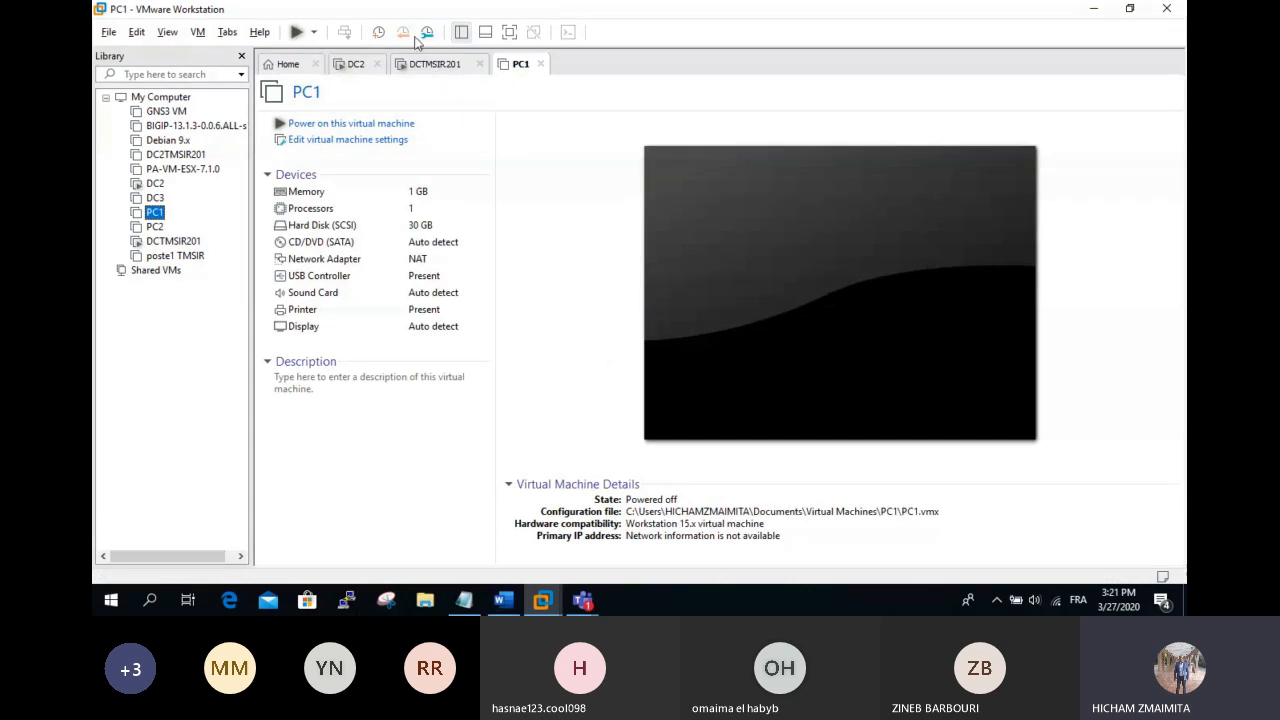
left_click(440, 64)
left_click(479, 64)
left_click(614, 329)
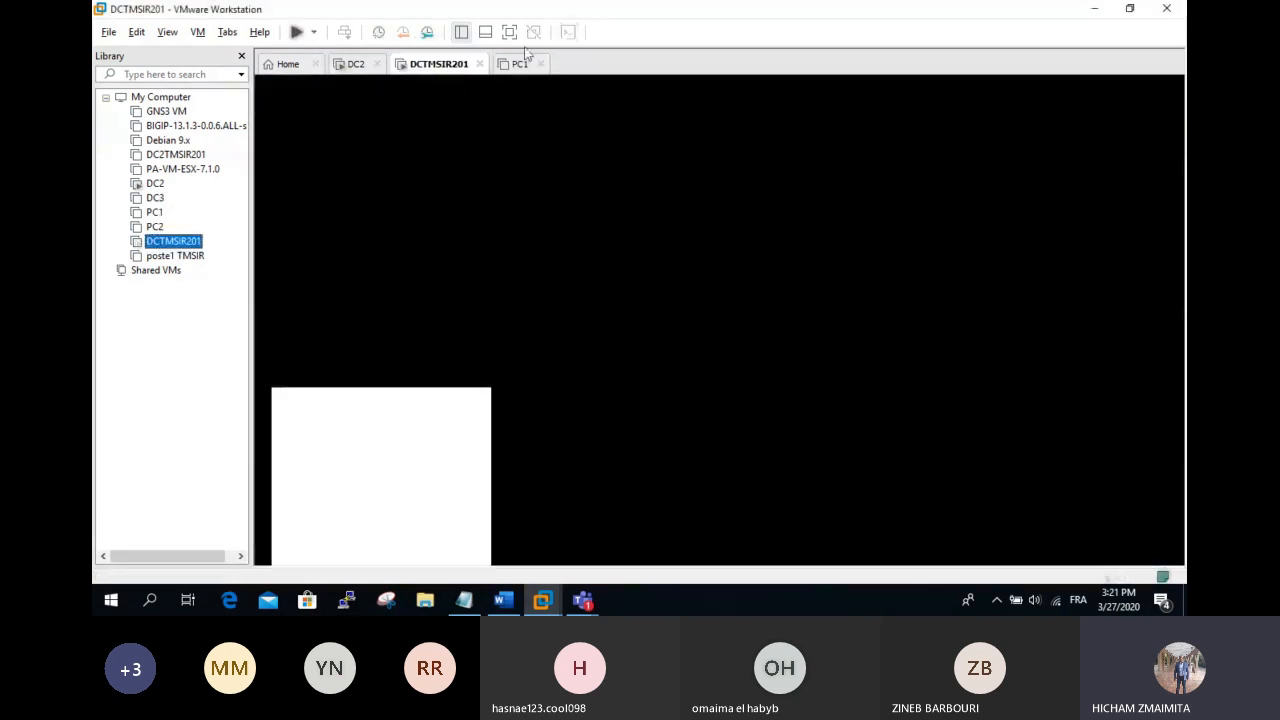
Step: Power on PC1, open PC2 in a tab, and return to DC2
left_click(303, 33)
left_click(152, 229)
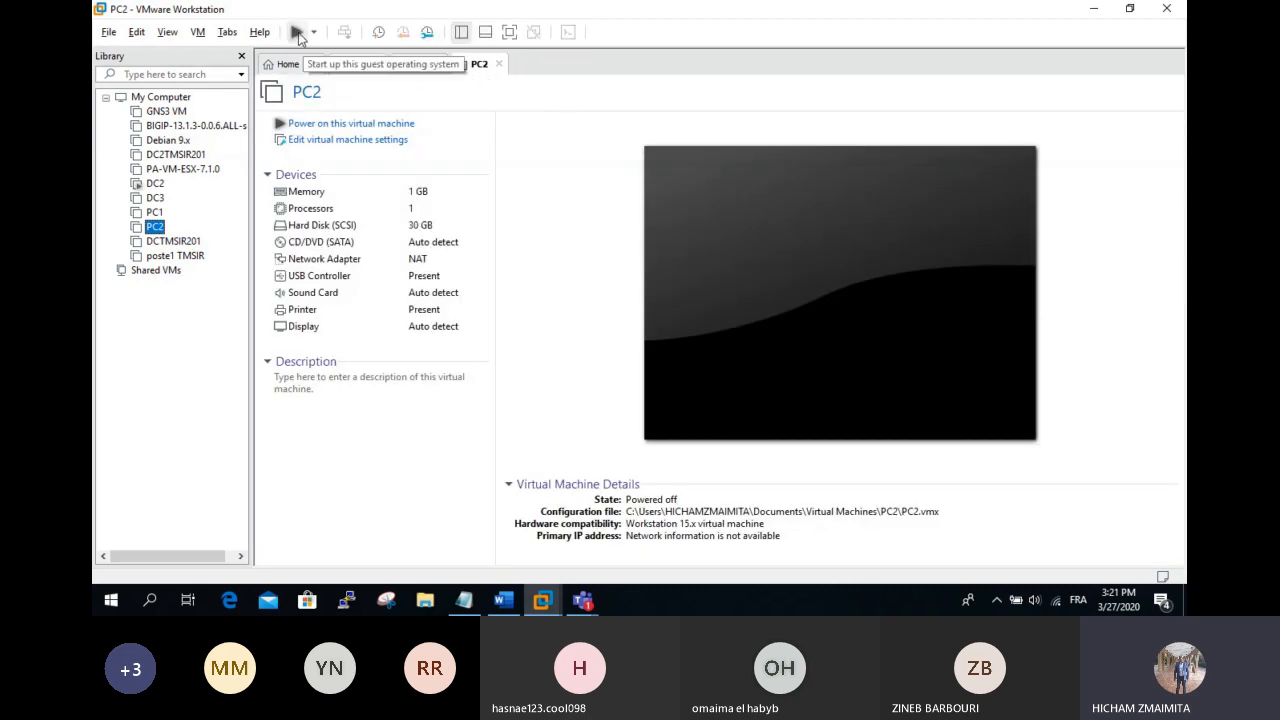
left_click(418, 64)
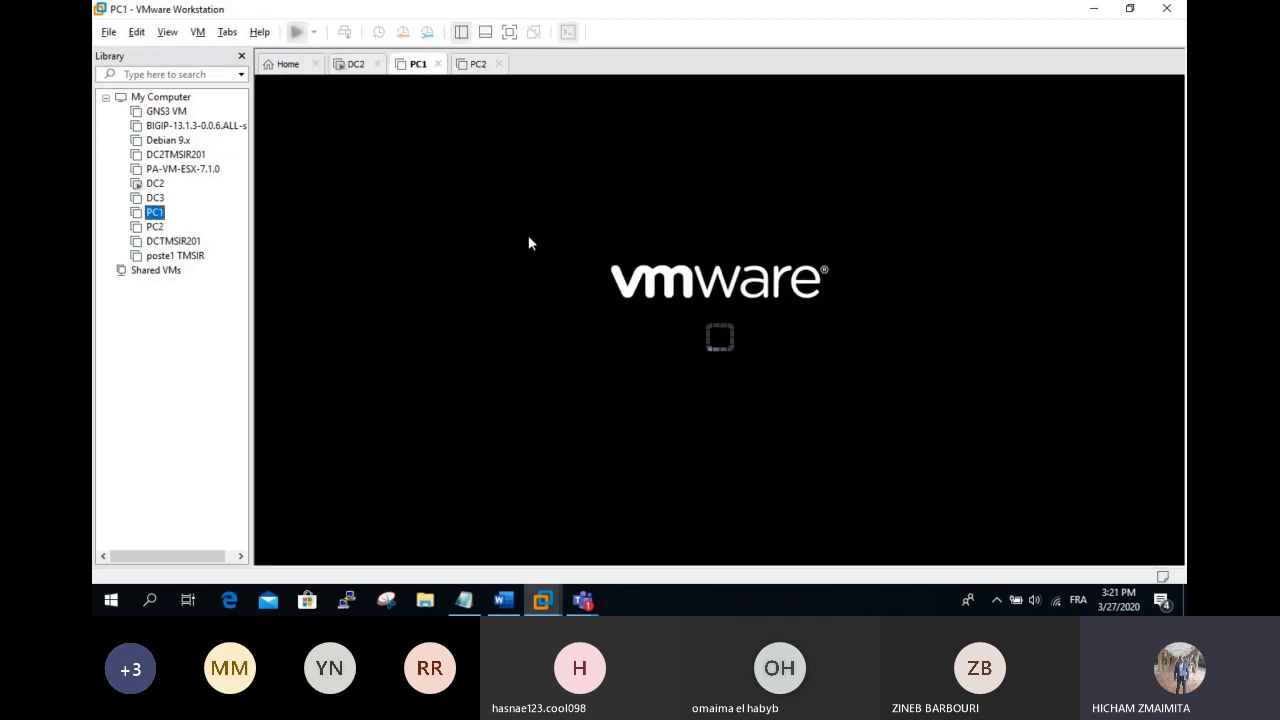
left_click(357, 66)
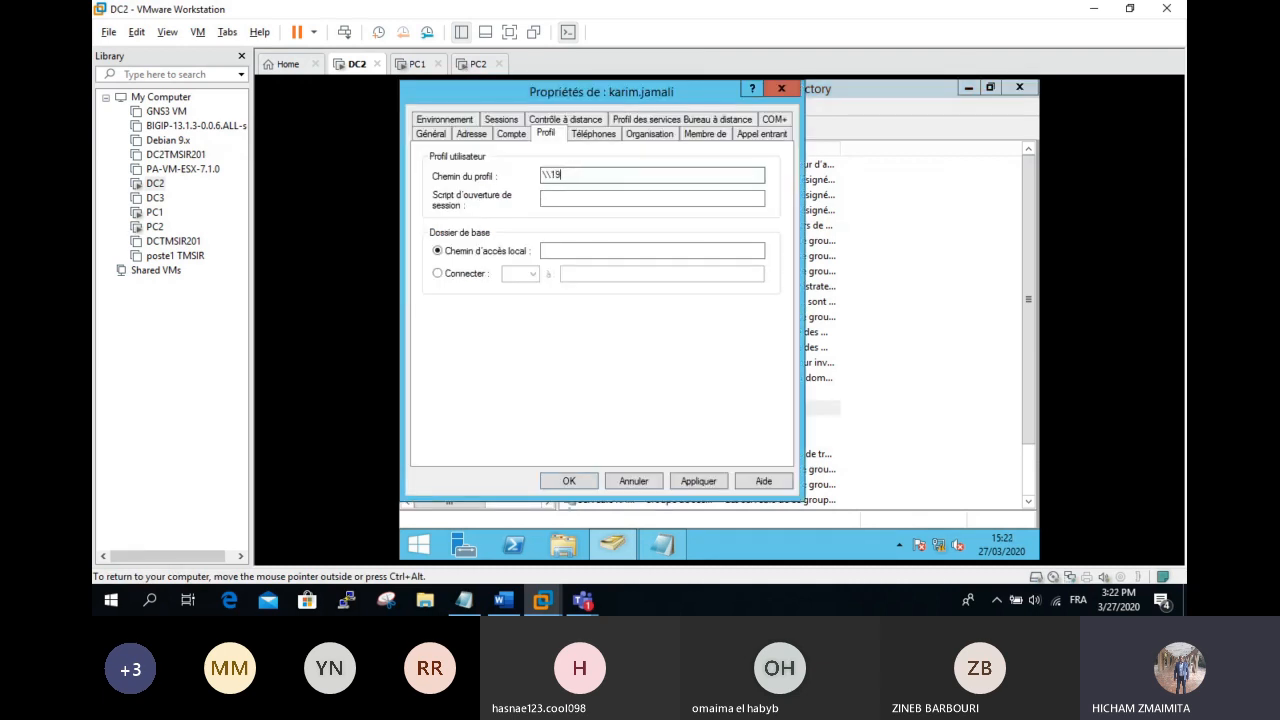
Step: Set the second user's profile path to \\192.168.2.3\profils\%username% and confirm it
type("2.168.2.3\\profils\\%username%")
left_click(716, 480)
left_click(568, 481)
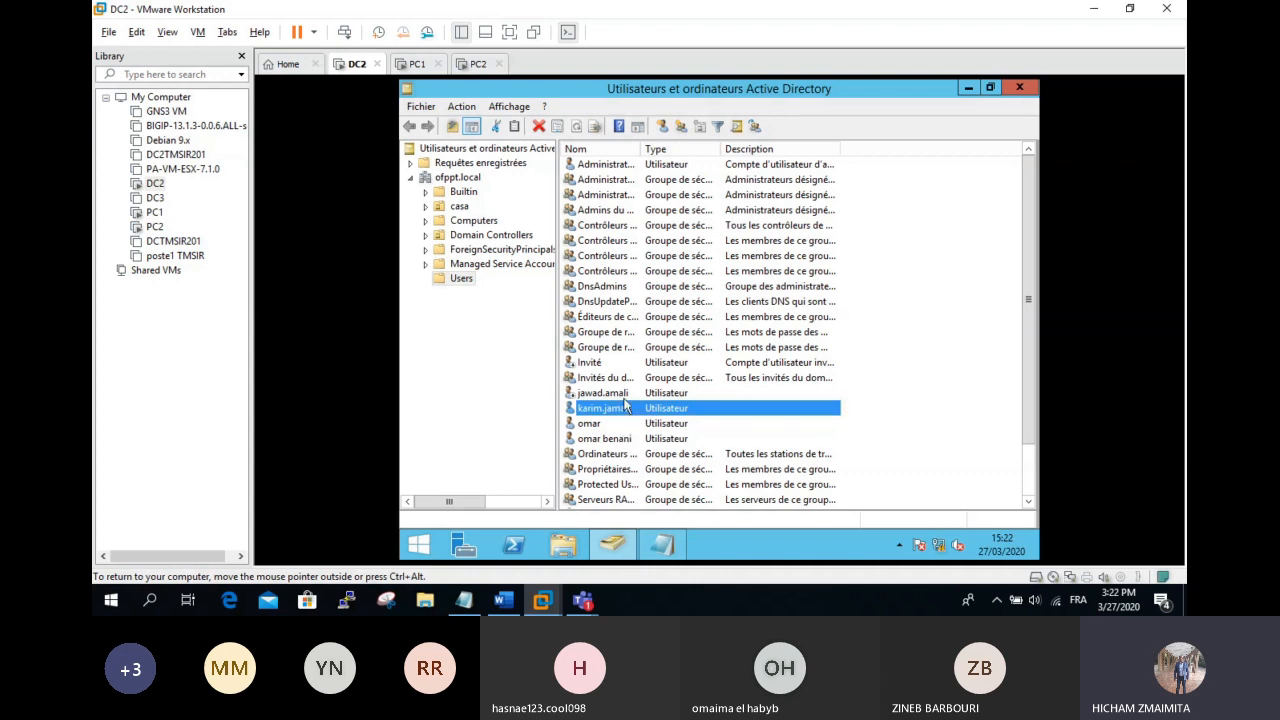
Step: Select four user accounts together and view their shared Profil settings
left_click(622, 394, "ctrl")
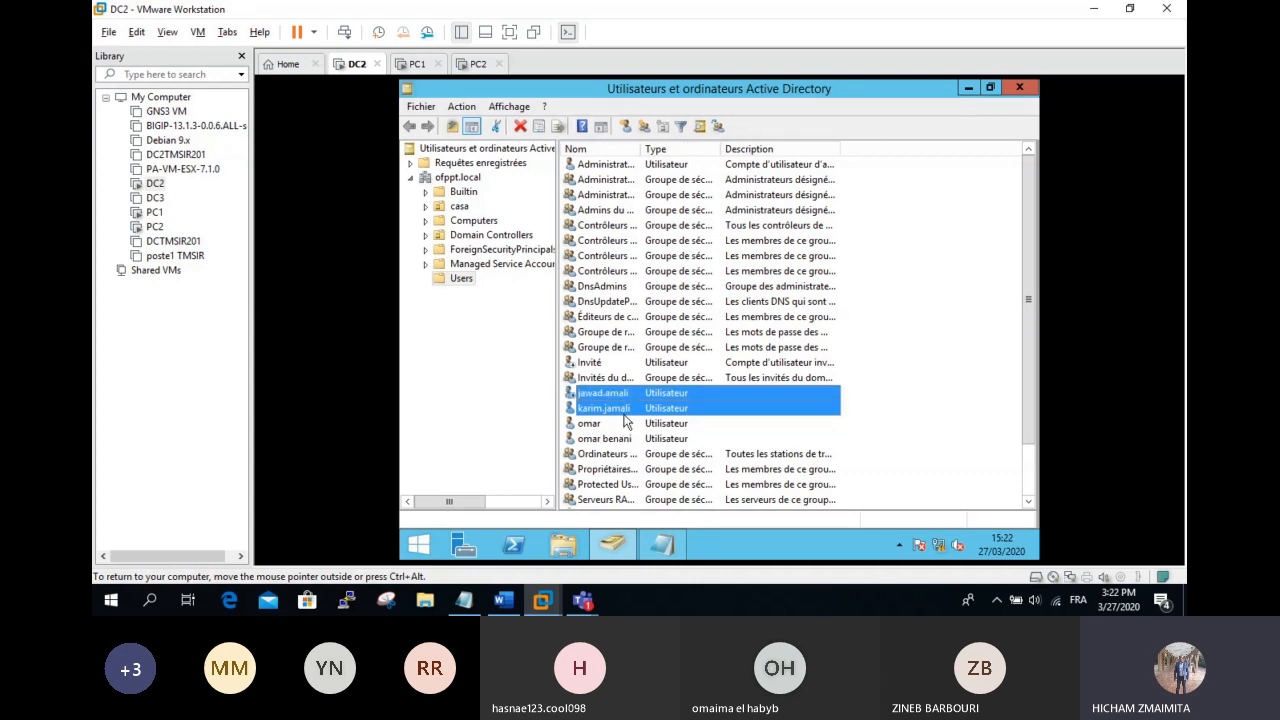
left_click(615, 427, "ctrl")
left_click(616, 438, "ctrl")
left_click(619, 455, "ctrl")
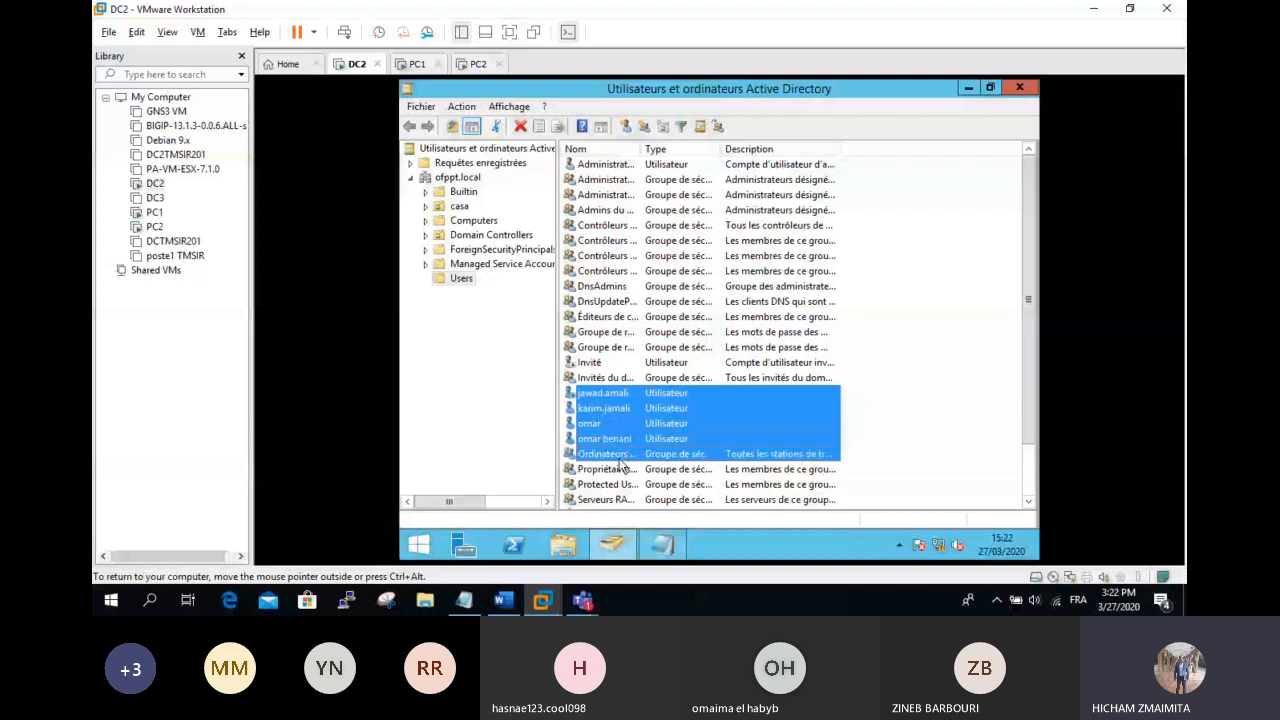
left_click(619, 458, "ctrl")
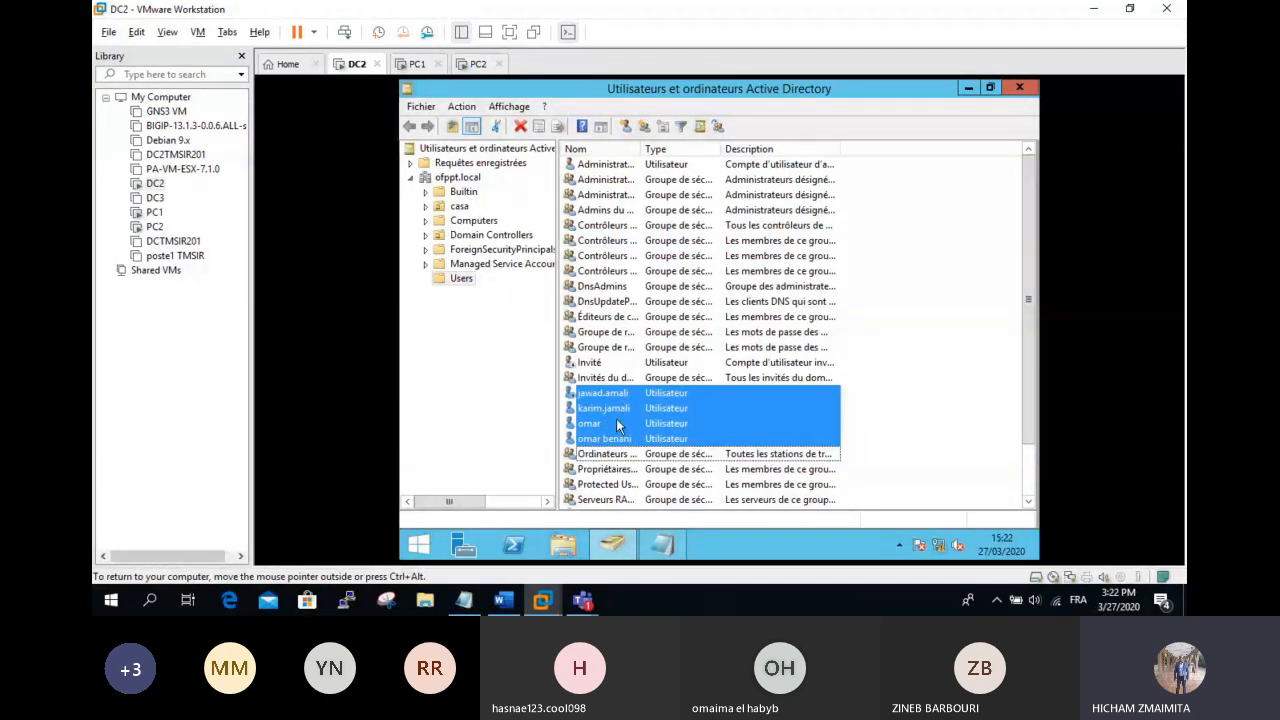
right_click(616, 418)
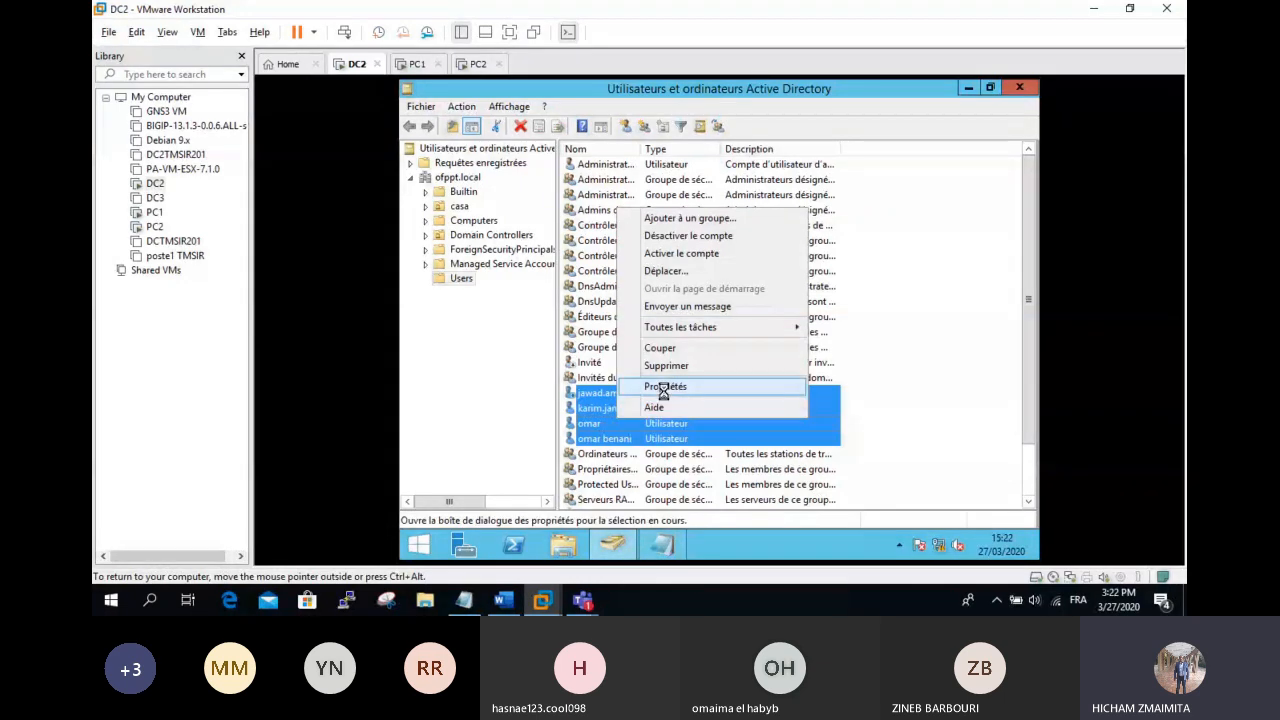
left_click(665, 386)
left_click(543, 120)
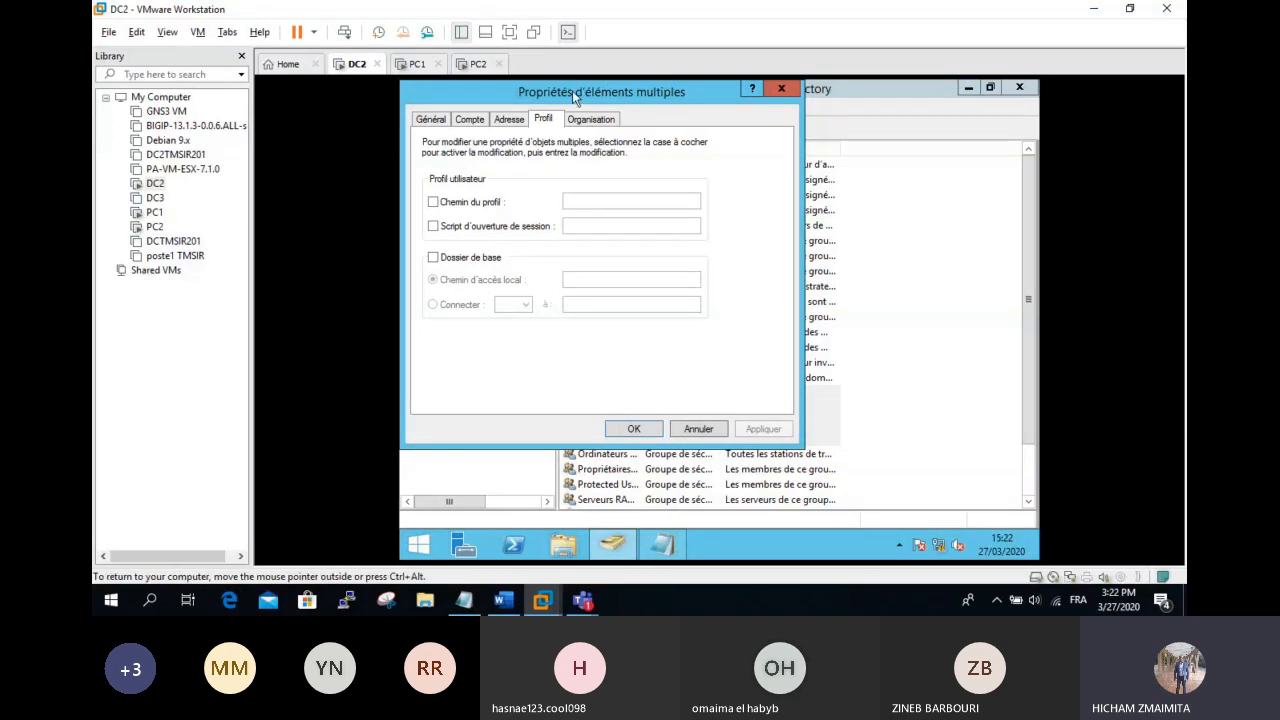
Step: Reopen the four users' properties, view the Compte tab, and cancel without changes
left_click(781, 89)
right_click(645, 436)
left_click(785, 389)
left_click(469, 119)
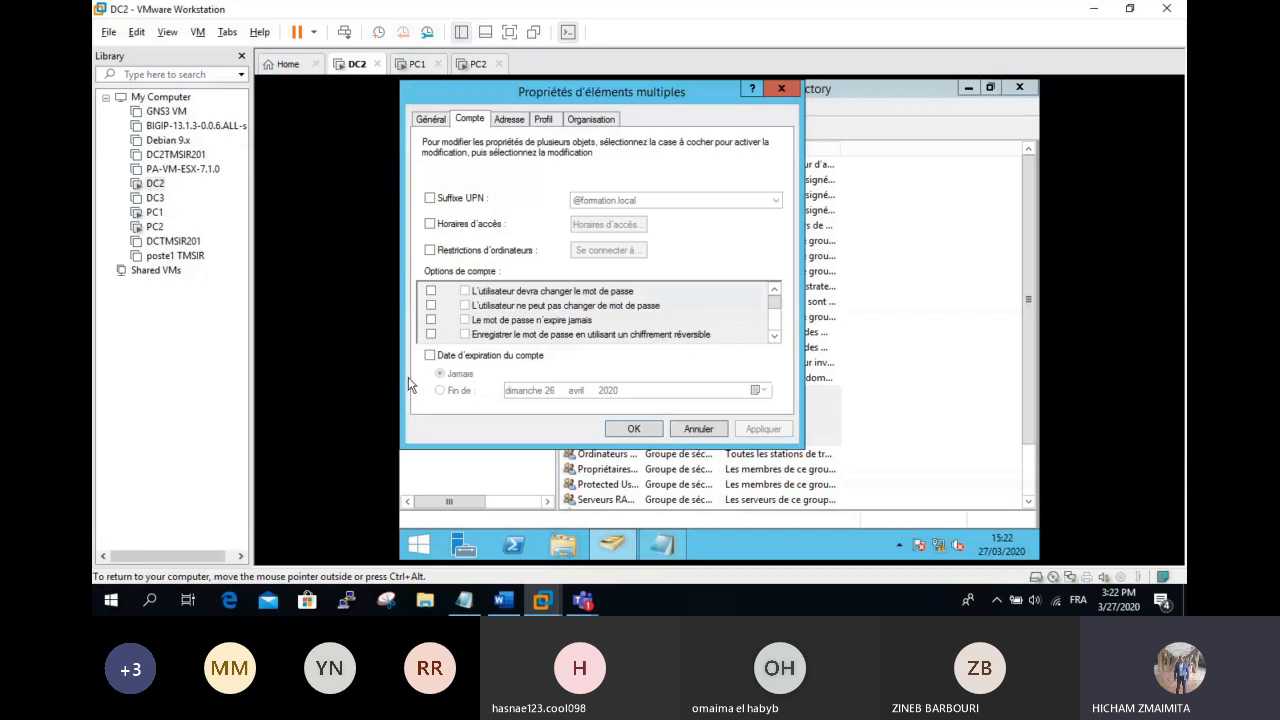
left_click(699, 429)
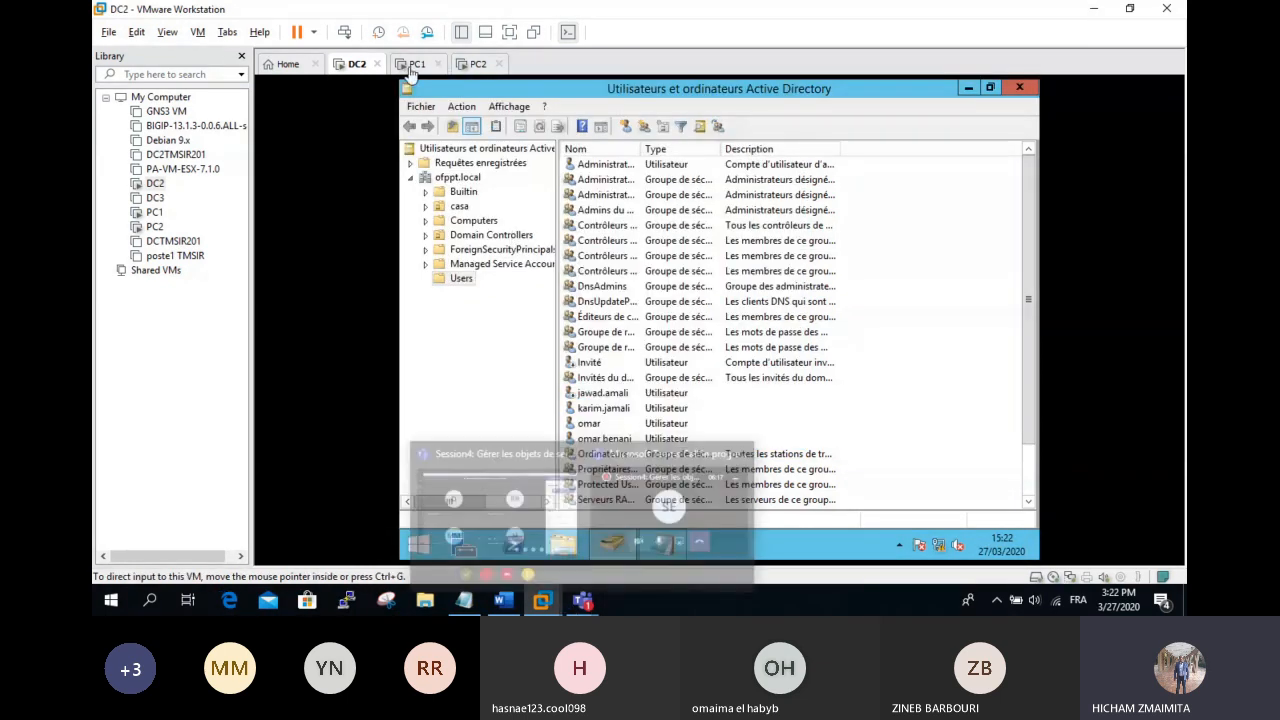
Step: Attempt a PC1 logon as the new domain user and dismiss the no-logon-server error
left_click(478, 64)
left_click(418, 64)
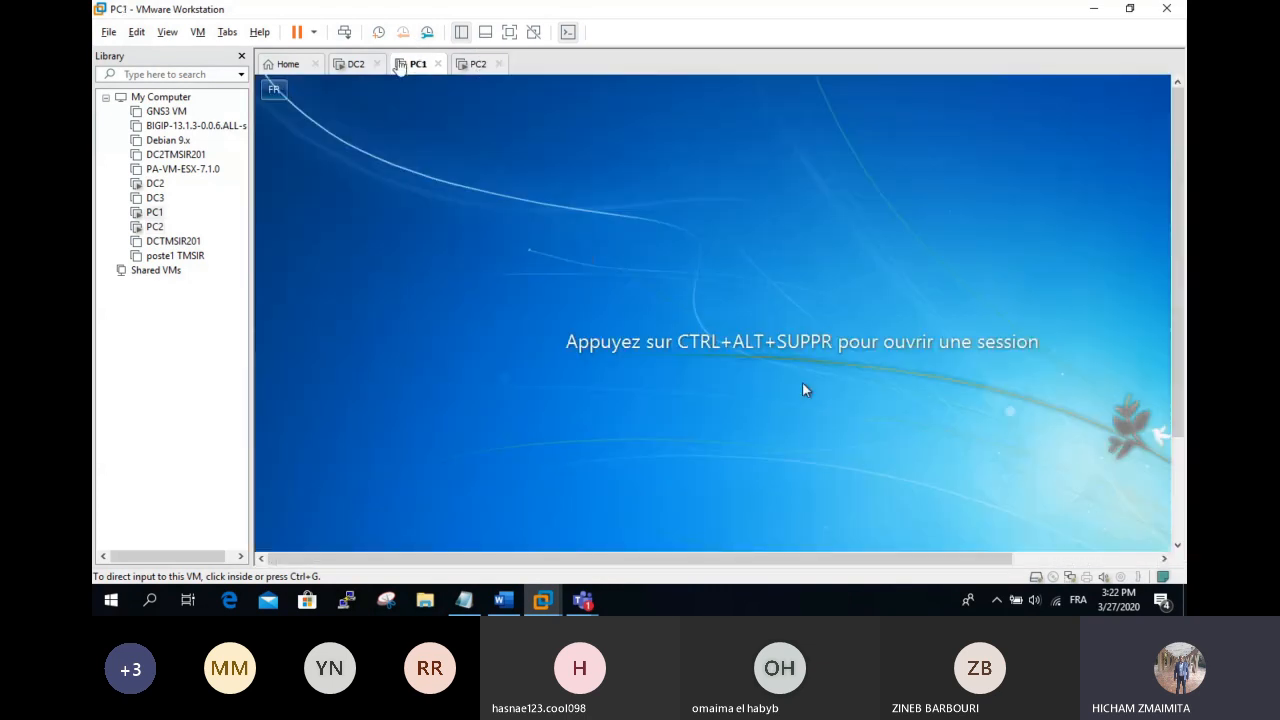
left_click(344, 32)
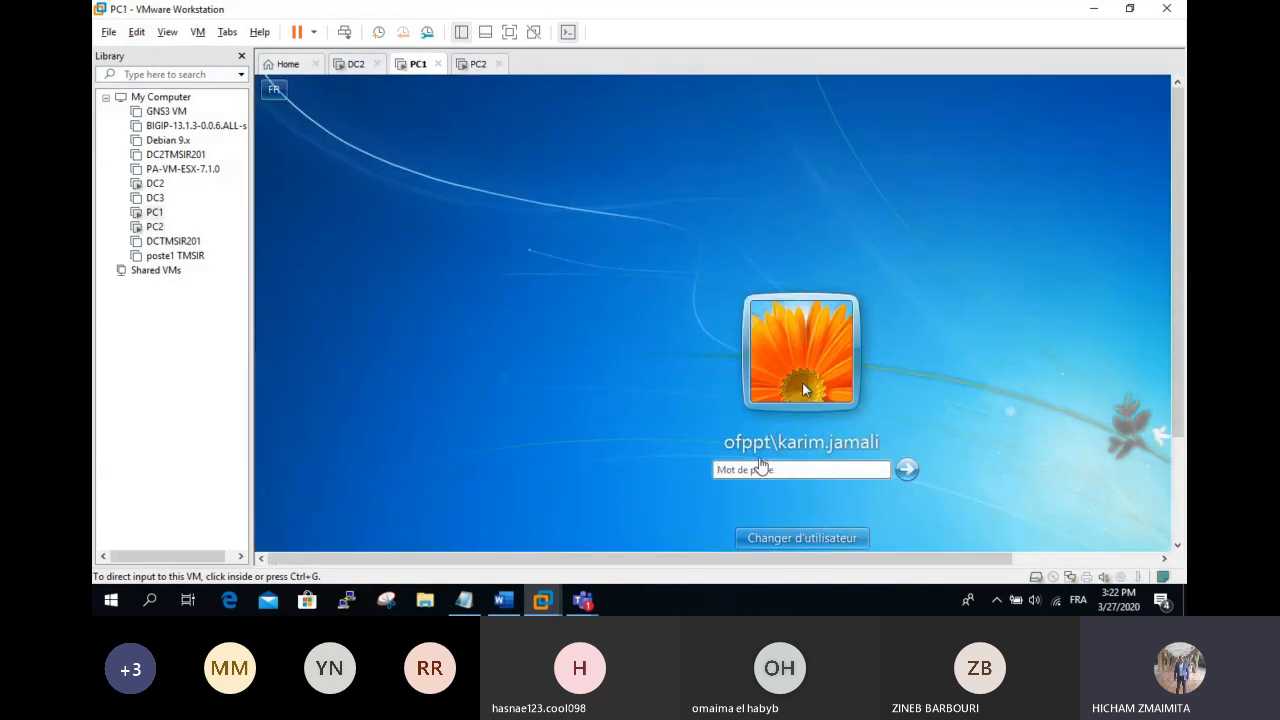
left_click(802, 538)
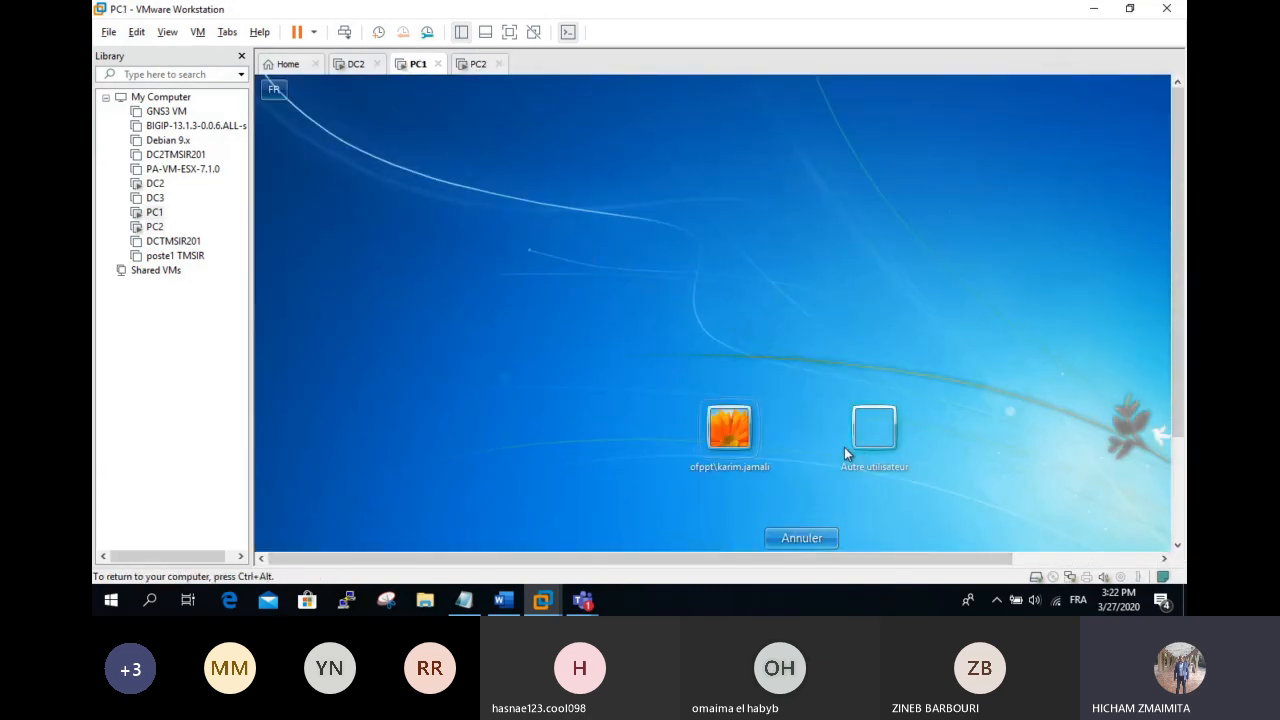
left_click(850, 445)
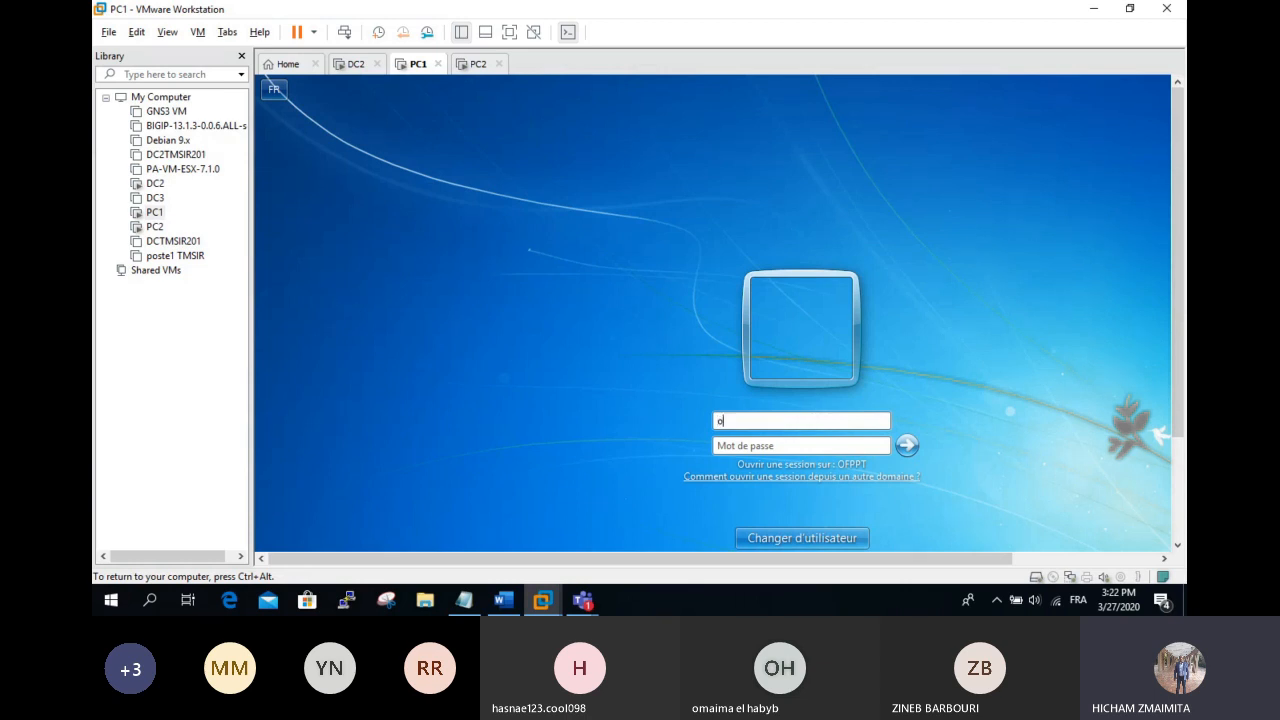
key("Tab")
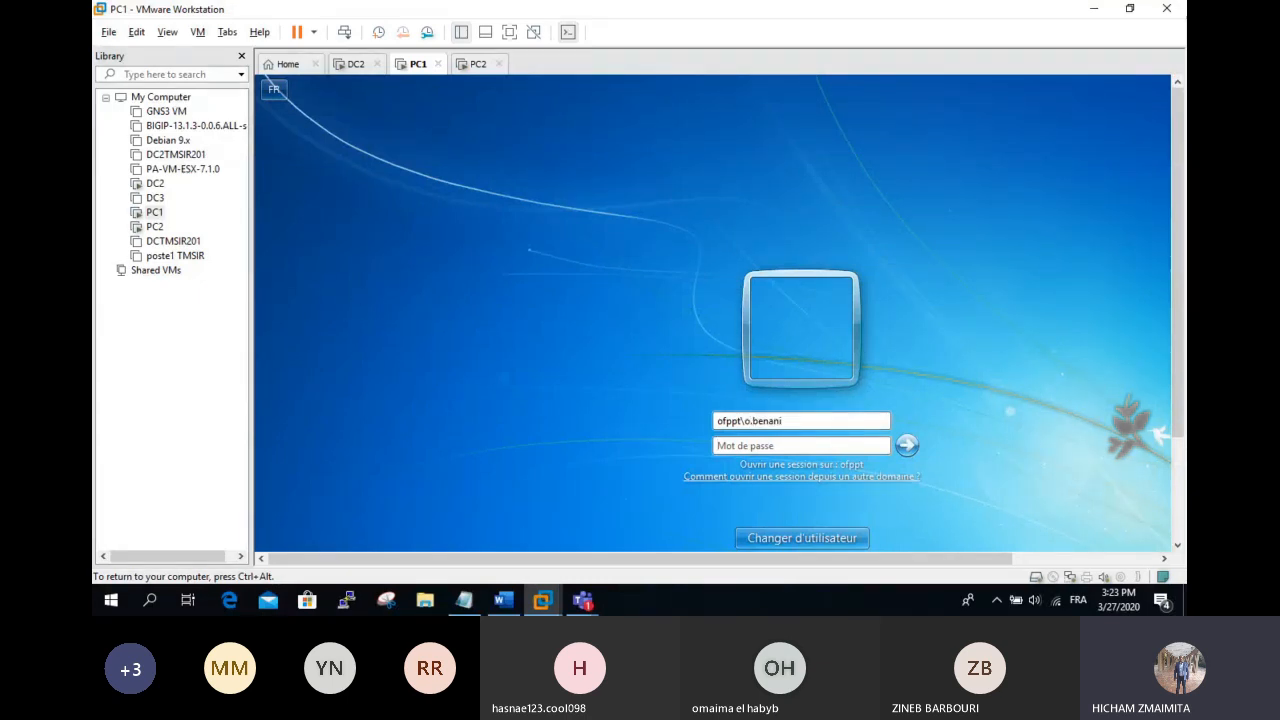
type("••••••••")
key("Return")
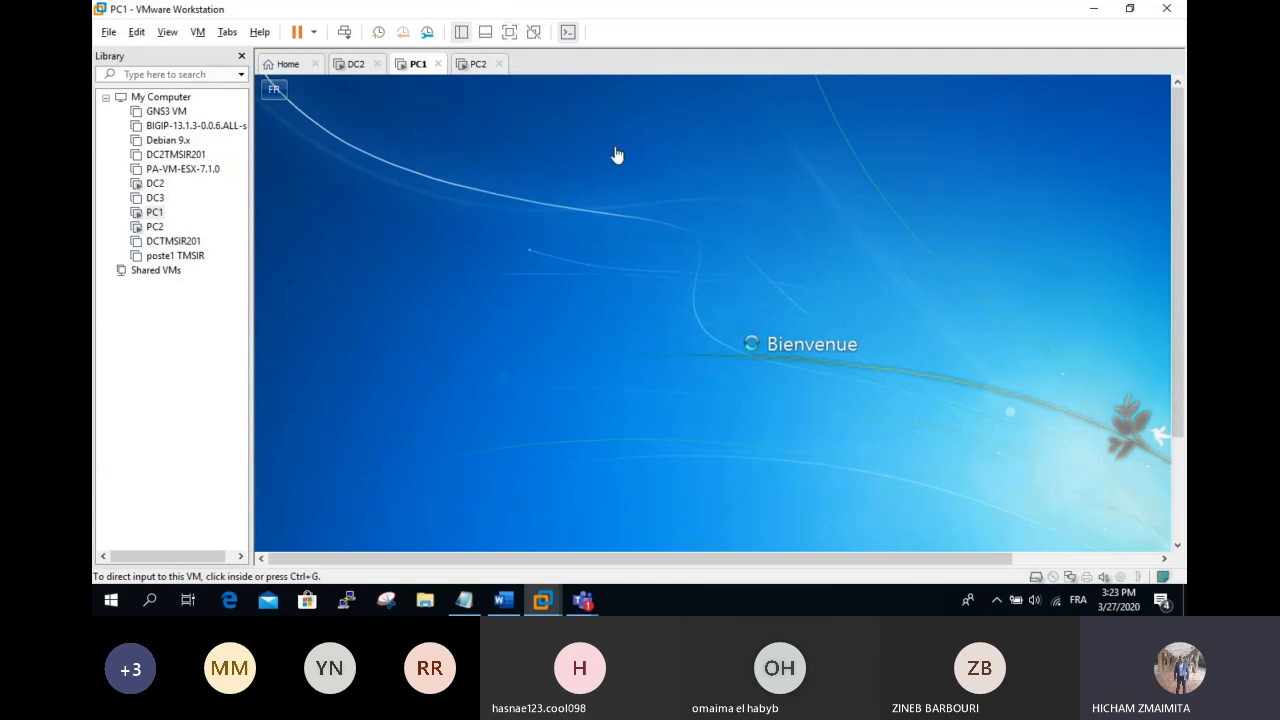
left_click(242, 57)
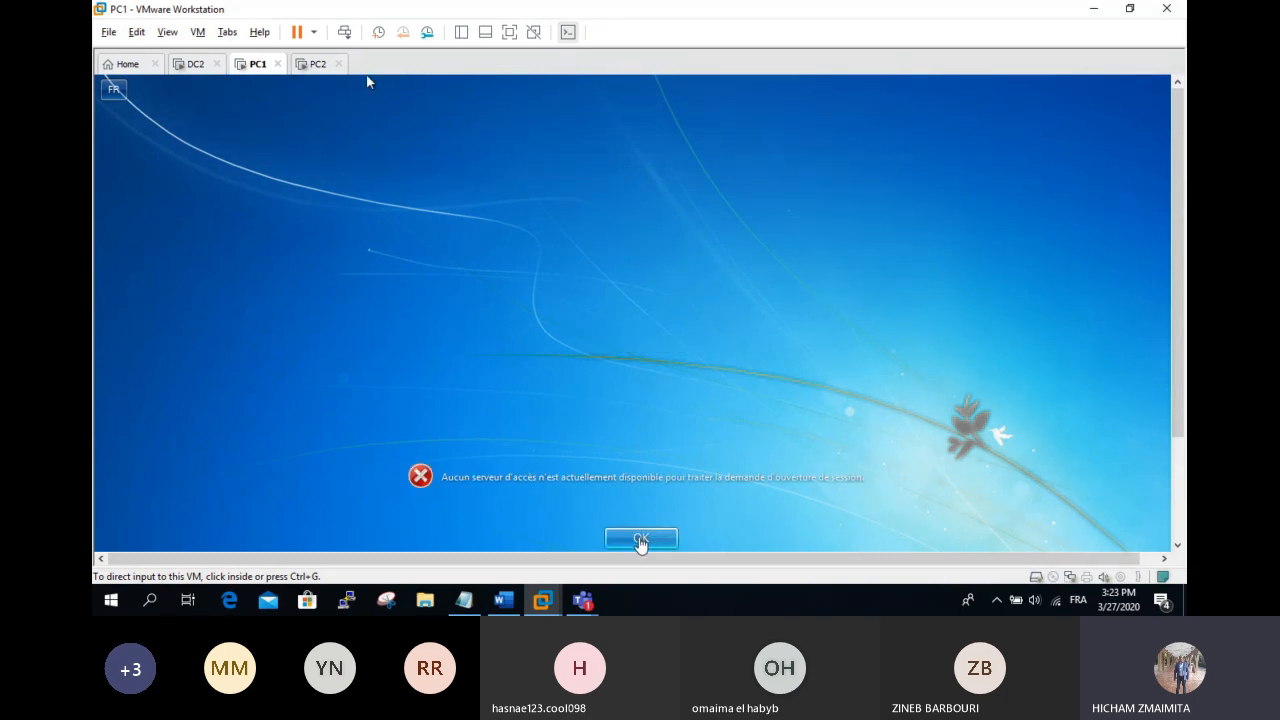
left_click(642, 541)
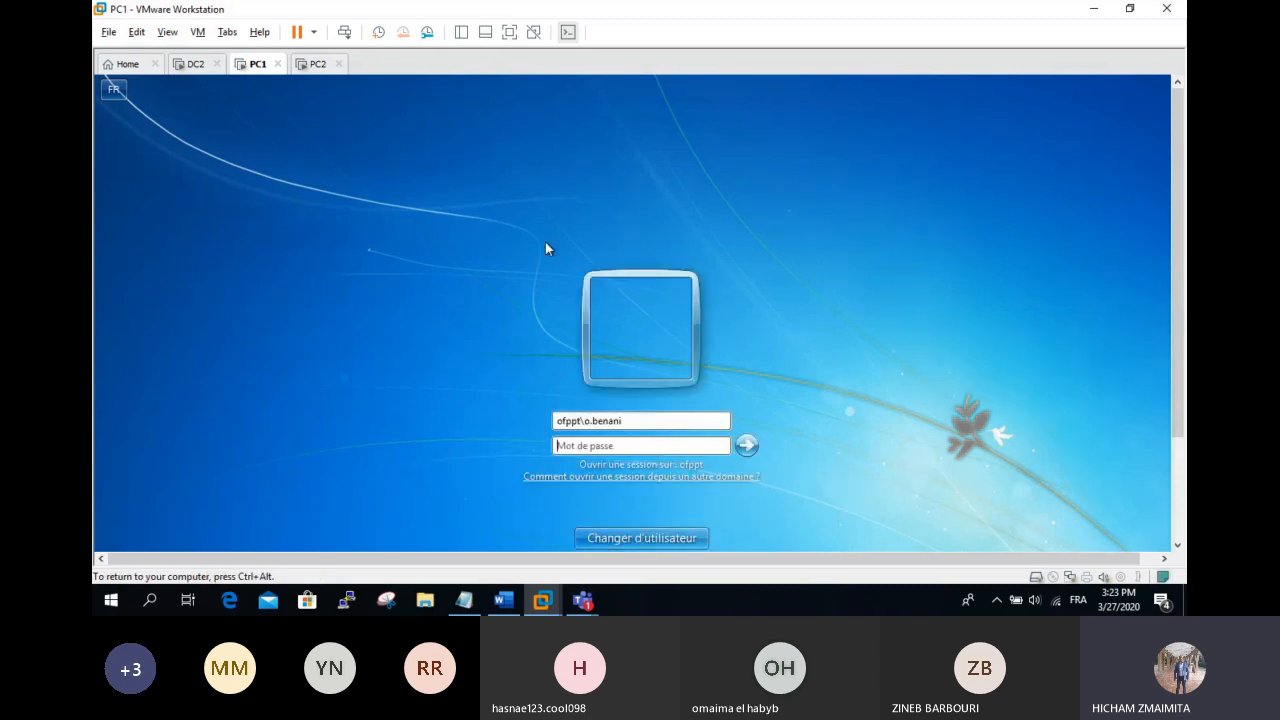
Step: Sign in to PC1 as ofppt\administrateur with the administrator password
left_click_drag(648, 420, 537, 420)
left_click(642, 421)
key("BackSpace")
key("BackSpace")
key("BackSpace")
key("BackSpace")
key("BackSpace")
key("BackSpace")
key("BackSpace")
key("BackSpace")
type("administrateur")
key("Tab")
type("a******")
key("BackSpace")
key("BackSpace")
key("BackSpace")
key("BackSpace")
key("BackSpace")
key("BackSpace")
type("********")
key("Return")
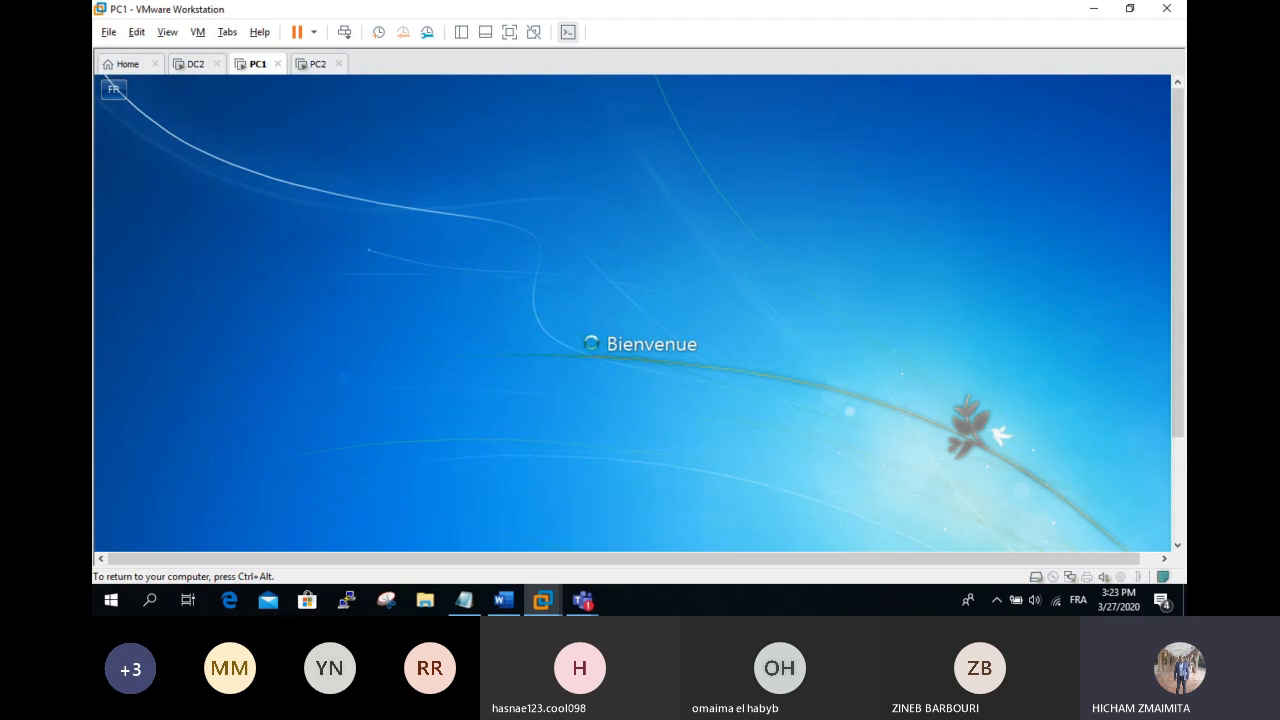
key("ctrl+alt")
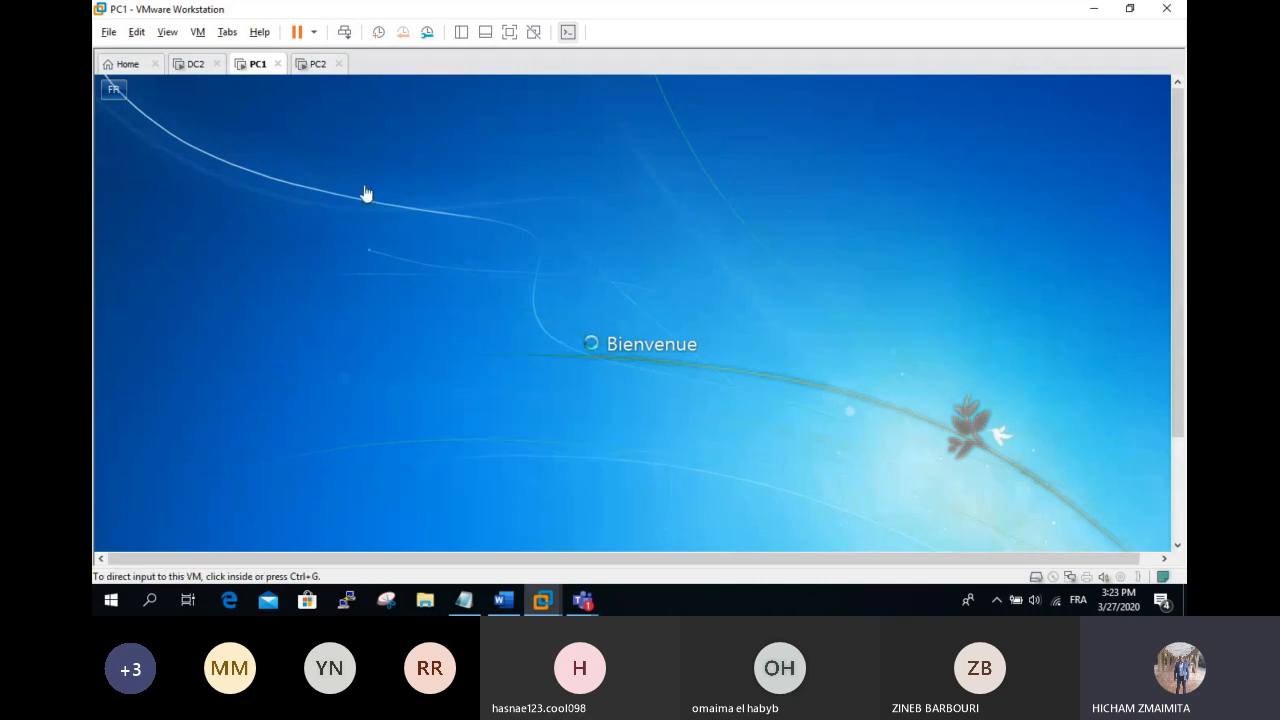
Step: Accept restoring PC2 with System Restore, then return to PC1
left_click(316, 66)
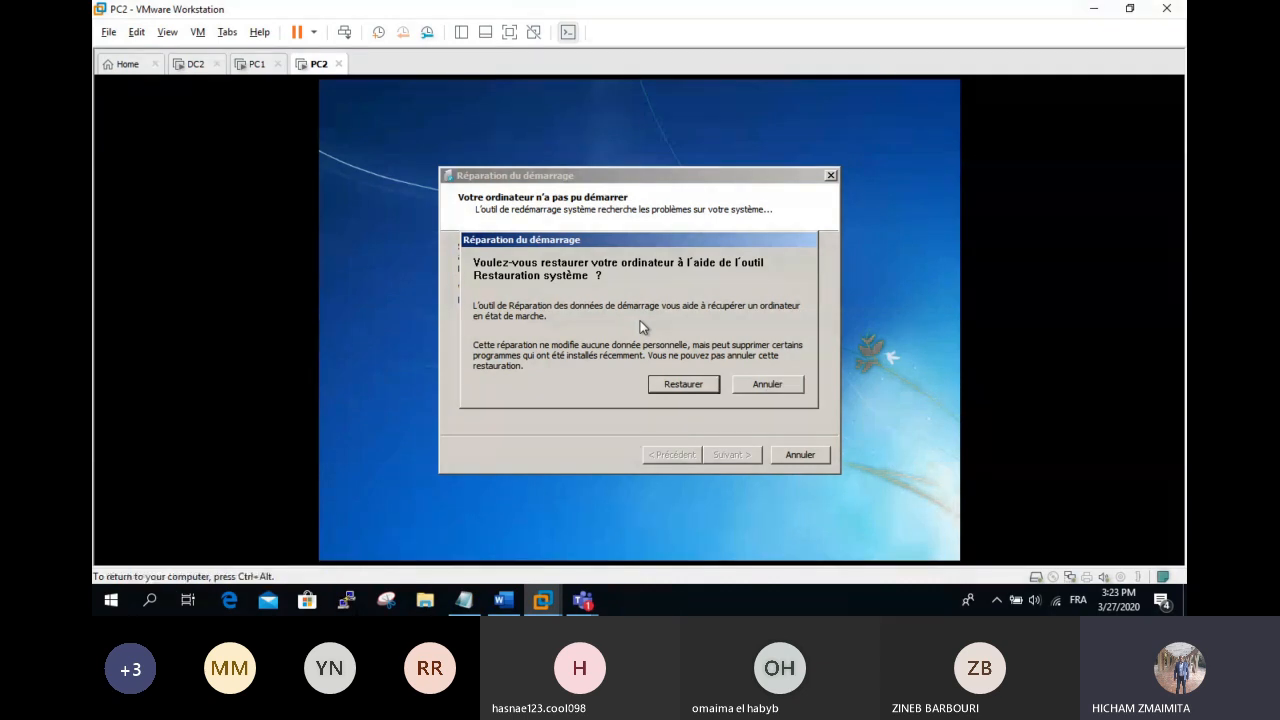
left_click(710, 385)
left_click(254, 65)
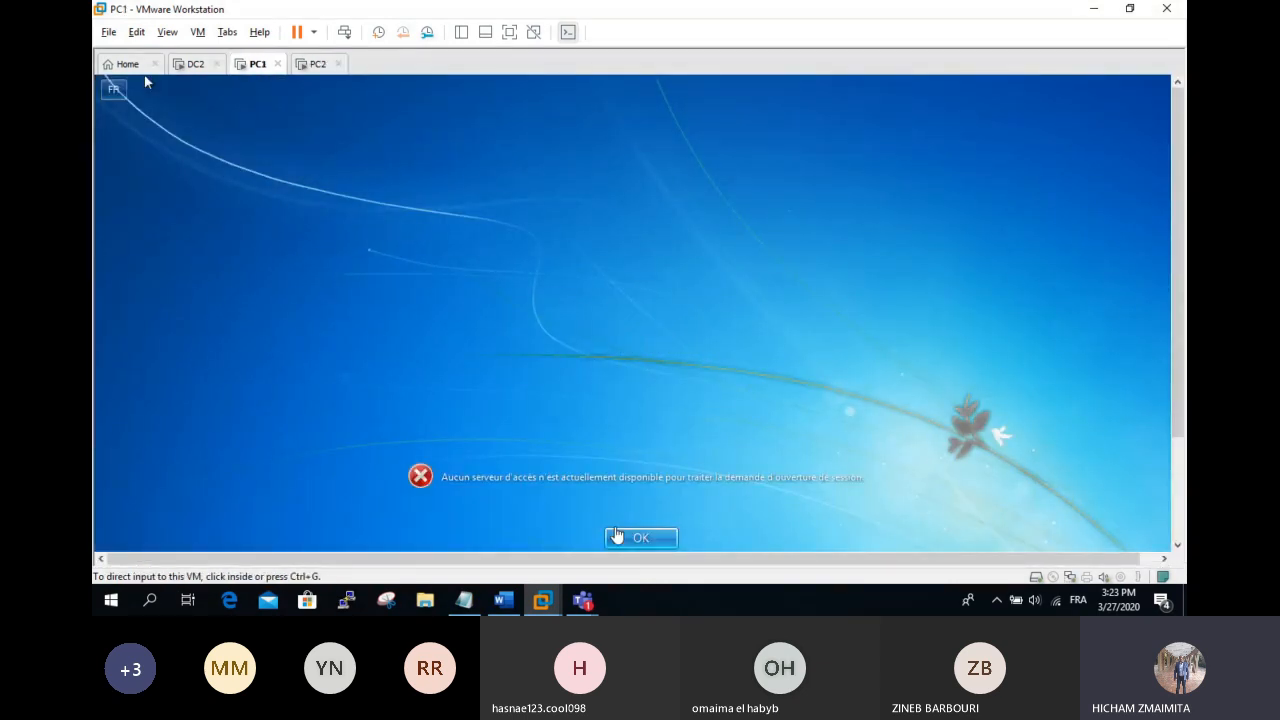
Step: Dismiss PC1's logon errors and try logging on locally as pc1
left_click(646, 538)
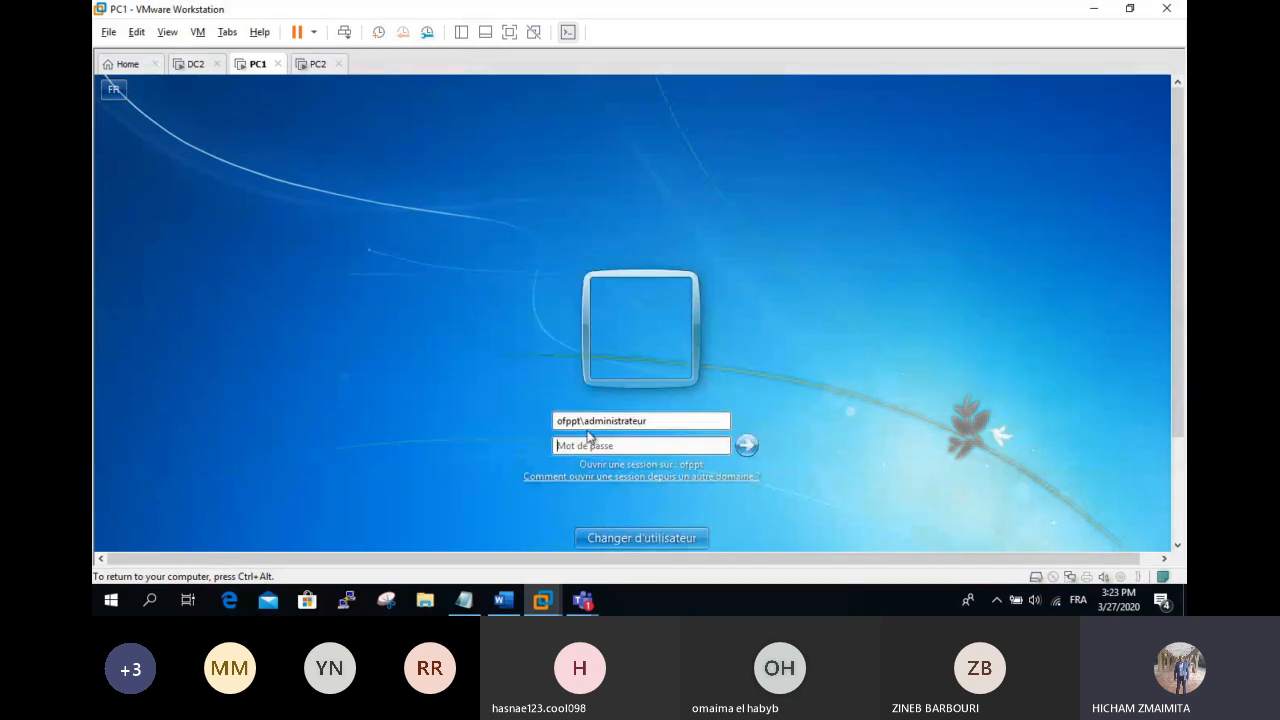
left_click_drag(580, 423, 461, 428)
key("Delete")
key("Delete")
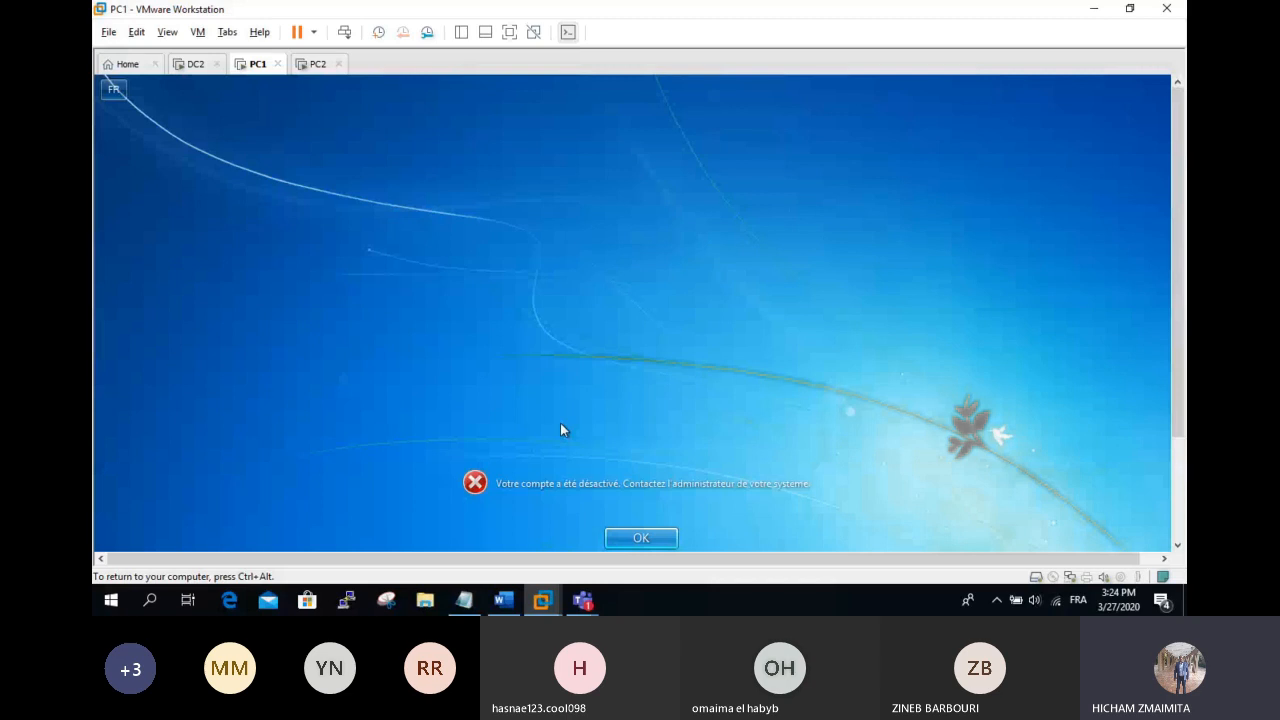
key("Return")
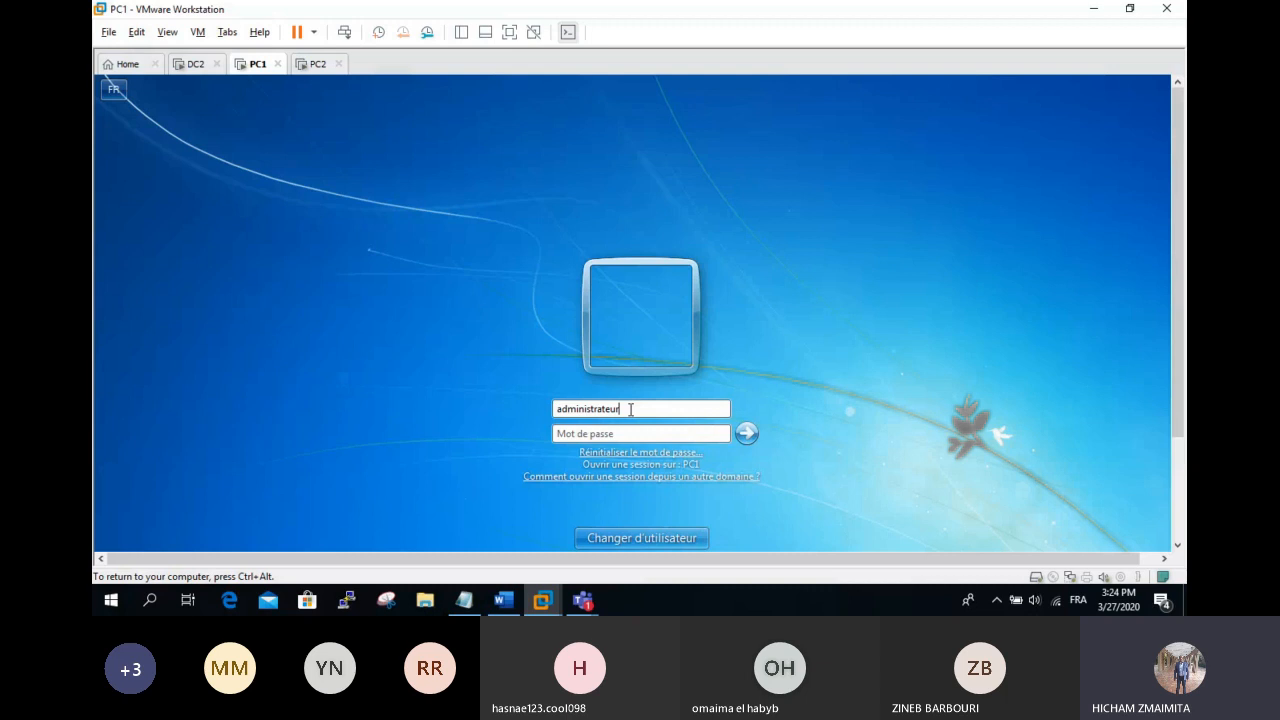
left_click_drag(630, 409, 392, 416)
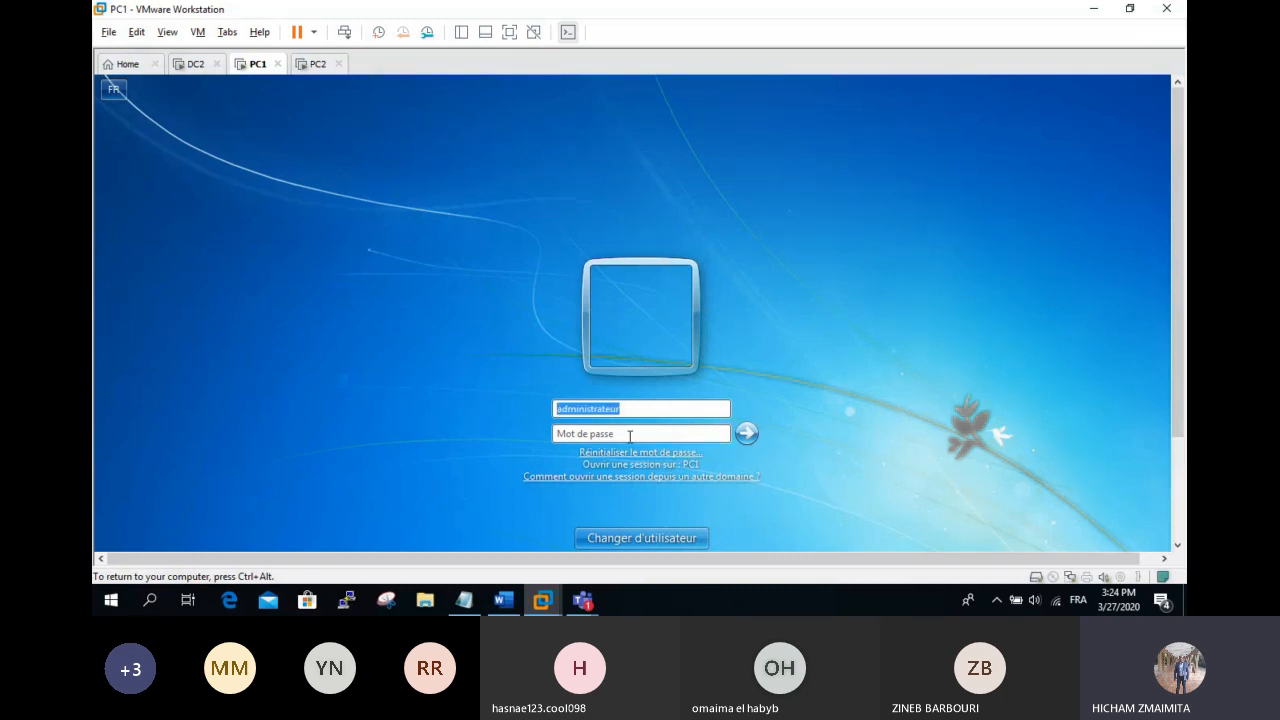
type("pc1")
key("Tab")
type("•••")
key("Return")
Step: Close PC2's startup repair dialog and go back to PC1
key("ctrl+alt")
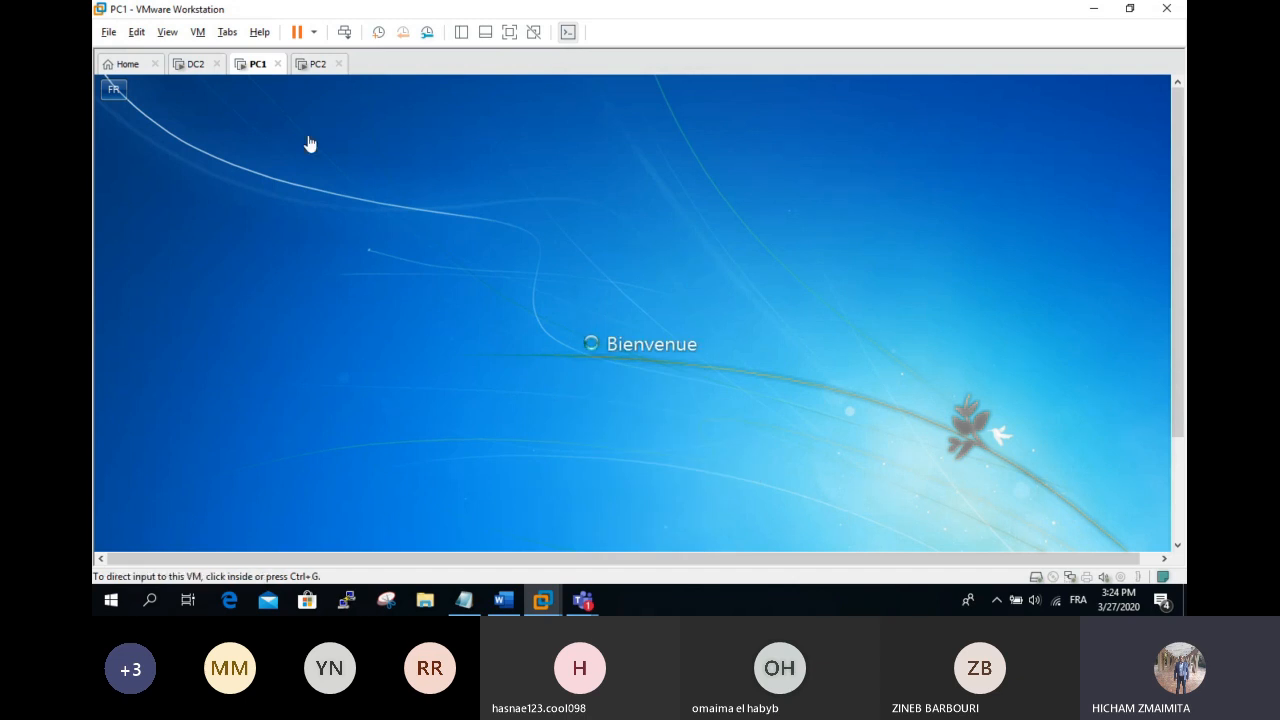
left_click(313, 66)
left_click(737, 452)
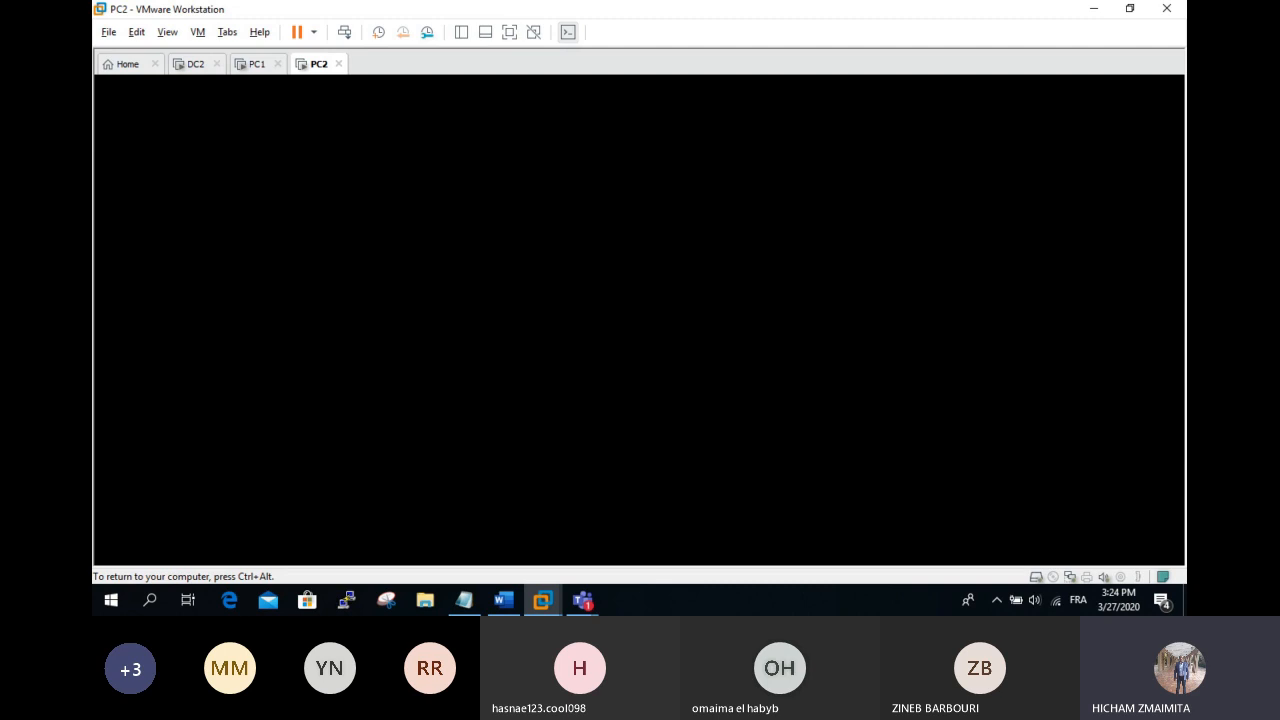
key("ctrl+alt")
left_click(257, 64)
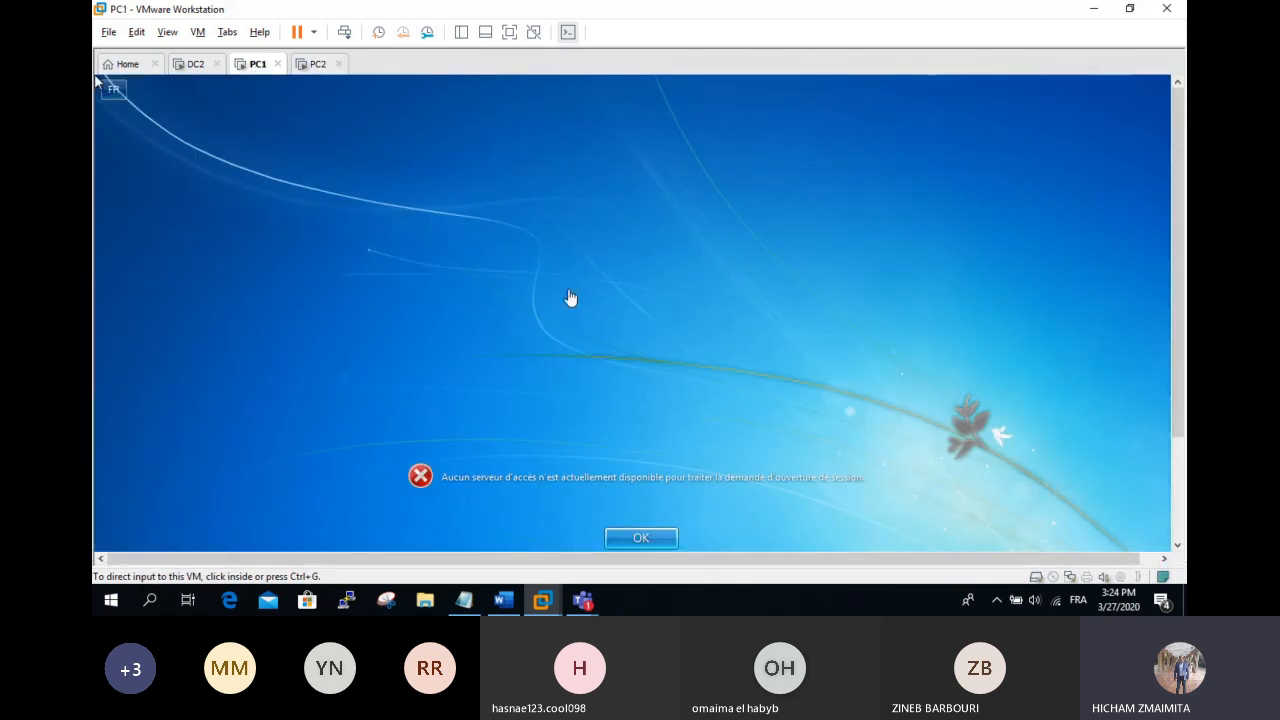
Step: Try logging on to PC1 as ofppt\administrateur; dismiss the no logon server error
left_click(642, 538)
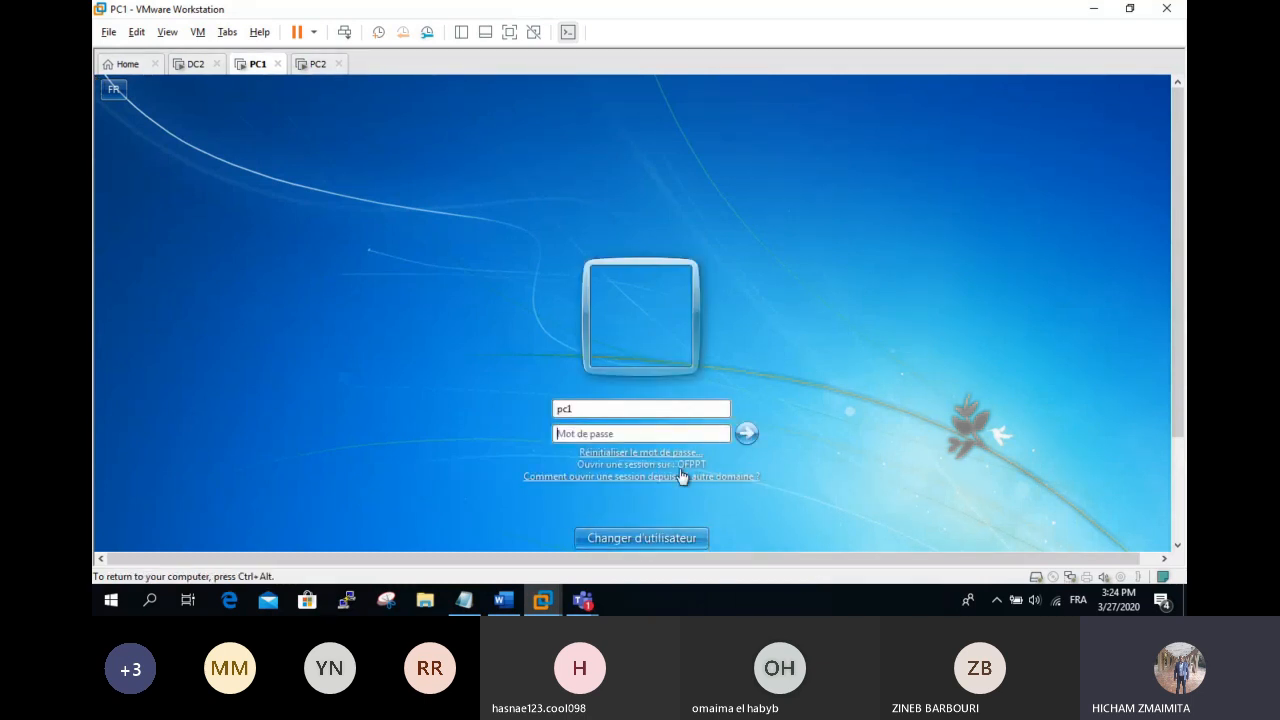
double_click(628, 409)
key("BackSpace")
type("ofppt\\administrateur")
key("Tab")
type("*********")
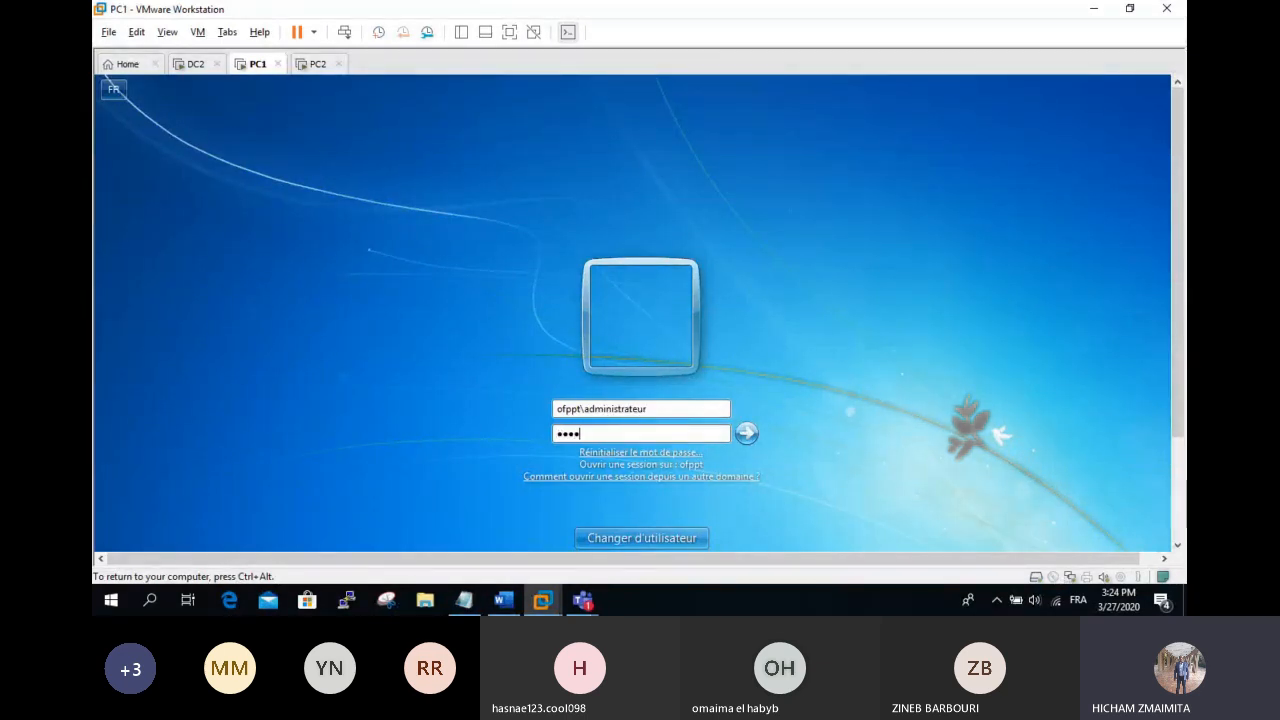
key("Return")
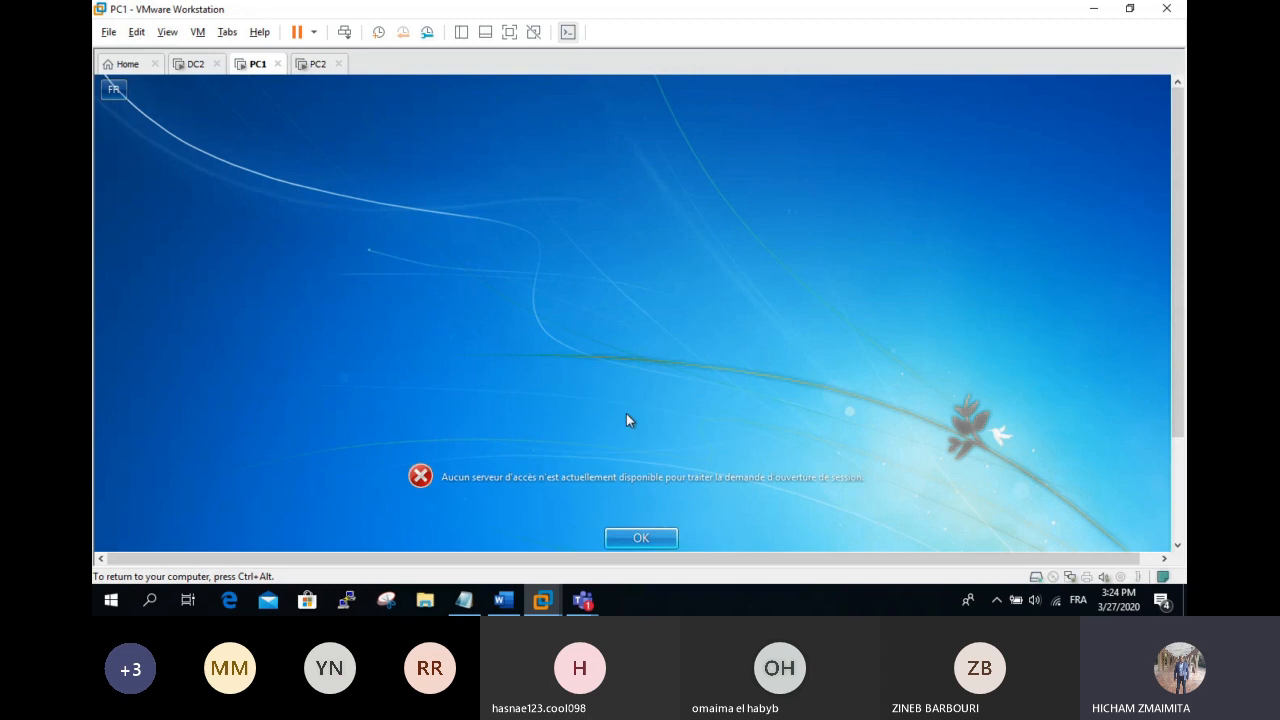
key("Return")
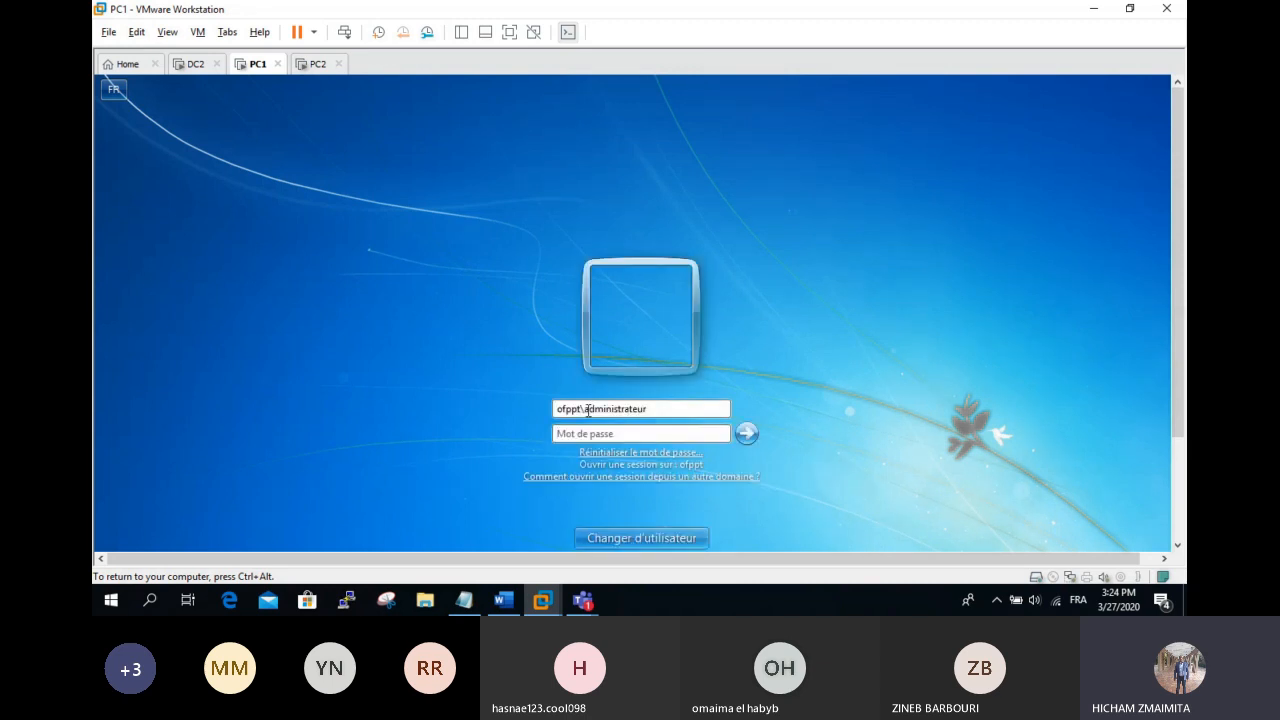
Step: Try logging on to PC1 as local administrateur without the domain prefix
left_click_drag(579, 409, 481, 407)
key("BackSpace")
key("Tab")
type("**")
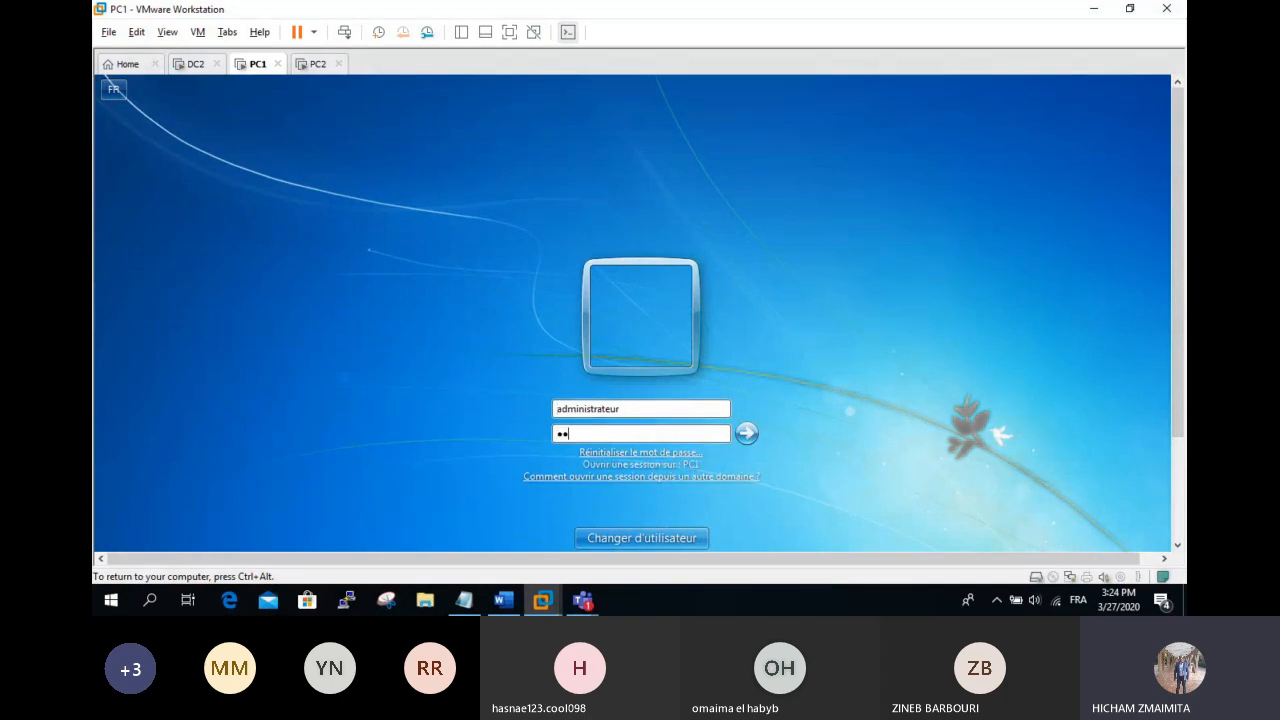
type("*******")
key("Return")
key("Return")
Step: Retry the ofppt\administrateur logon, dismiss the no logon server error, and move to PC2
left_click(556, 408)
type("ofp")
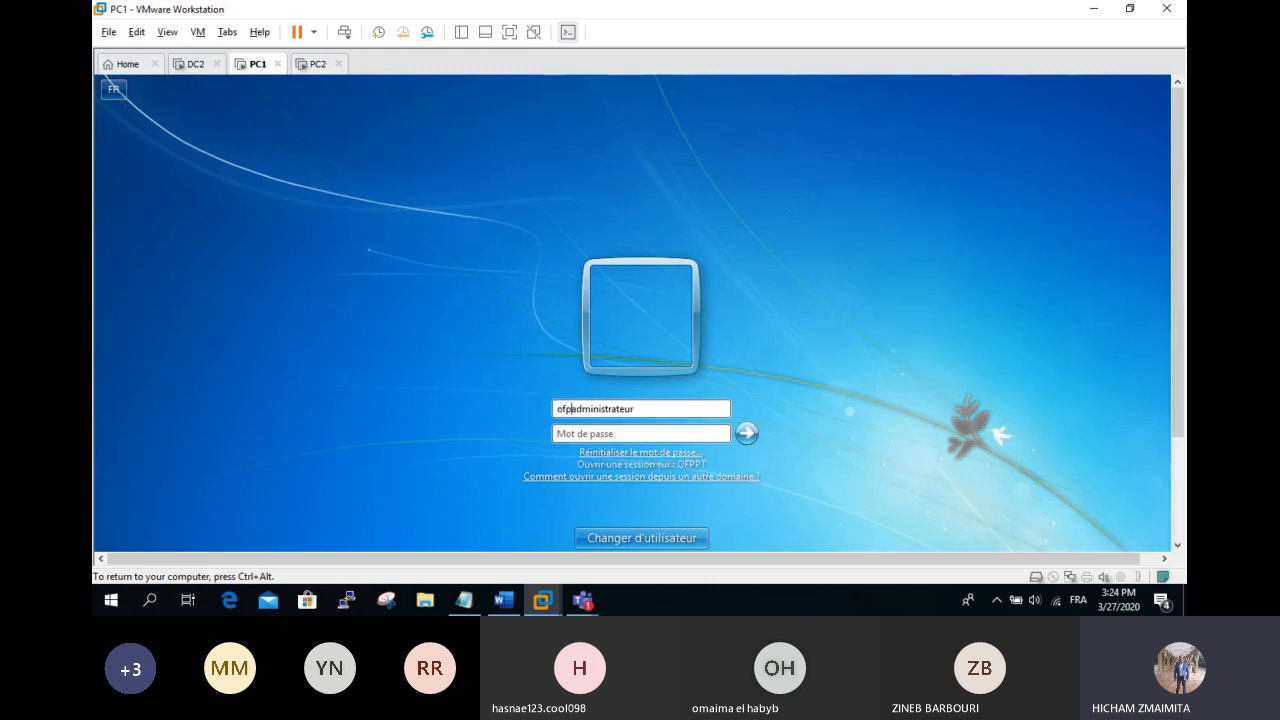
type("pt")
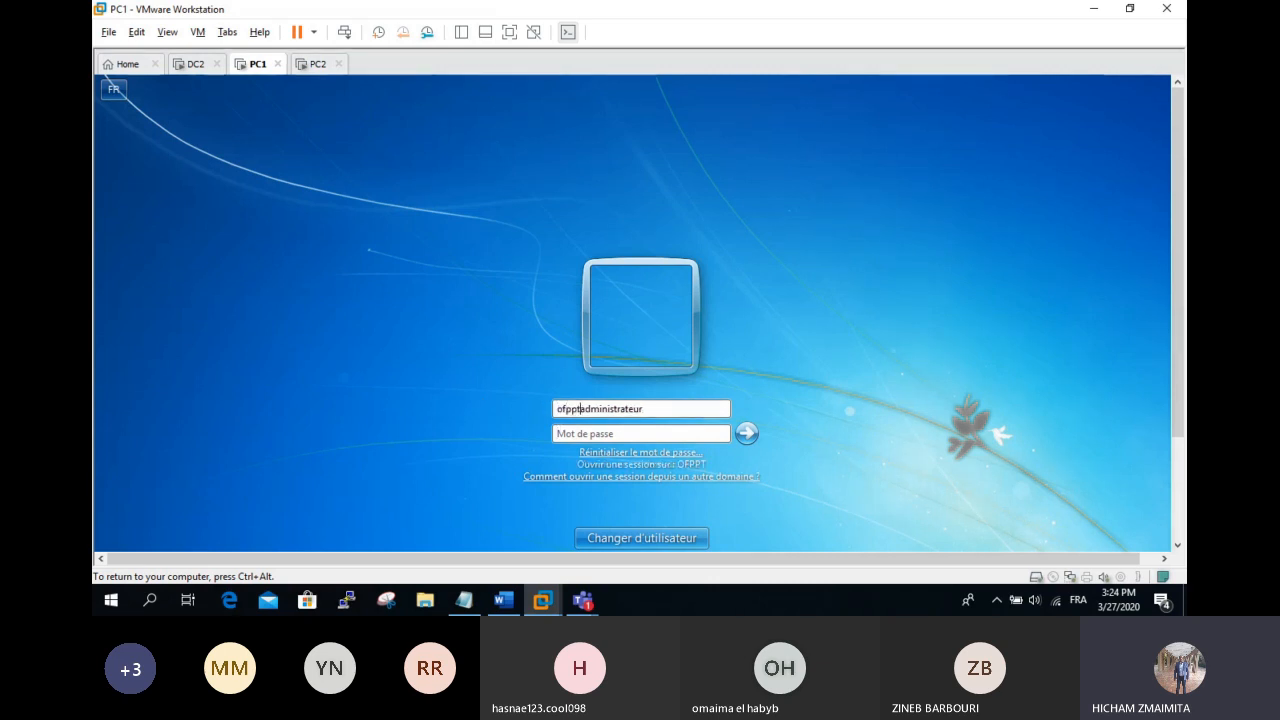
type("\\")
key("Tab")
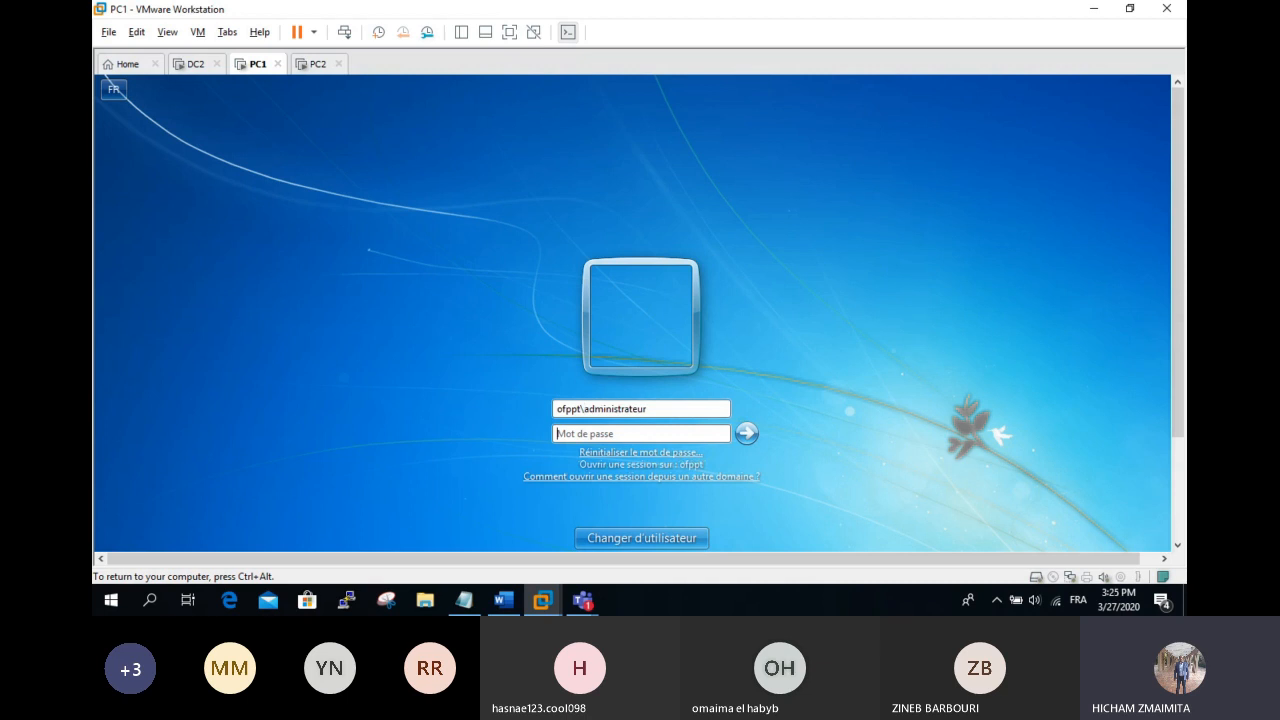
type("*********")
key("Return")
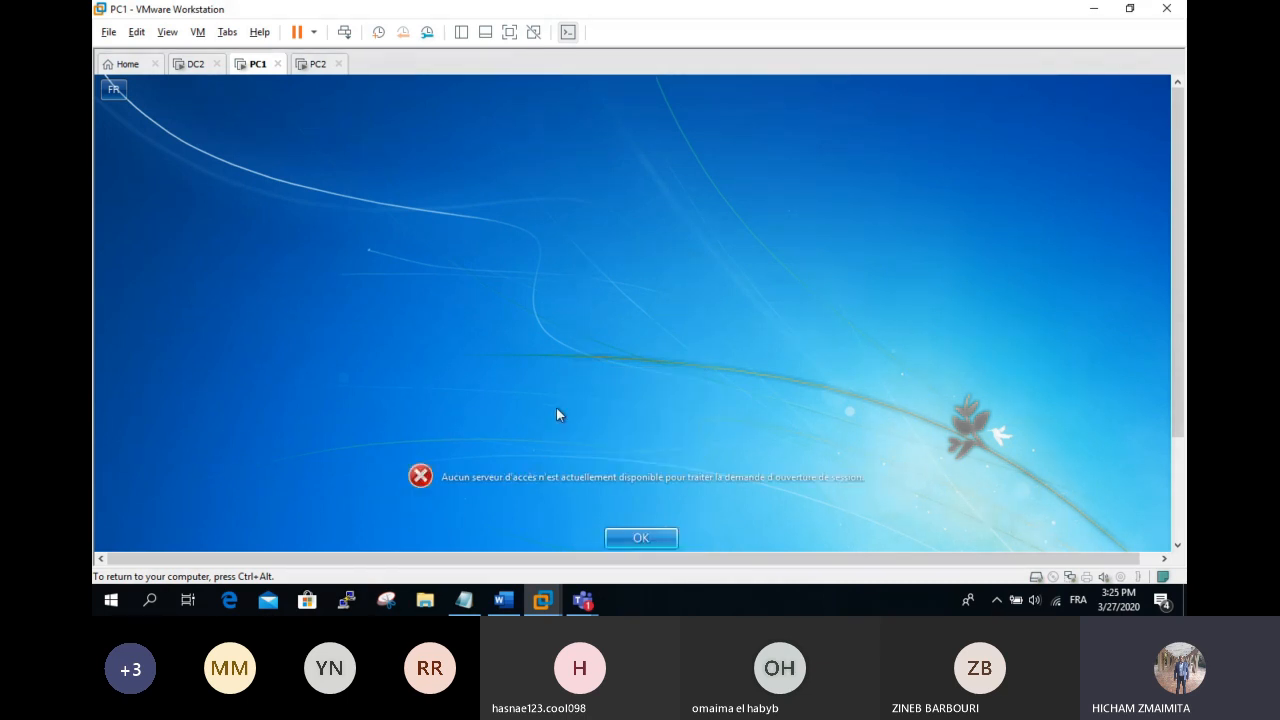
key("Return")
left_click(317, 63)
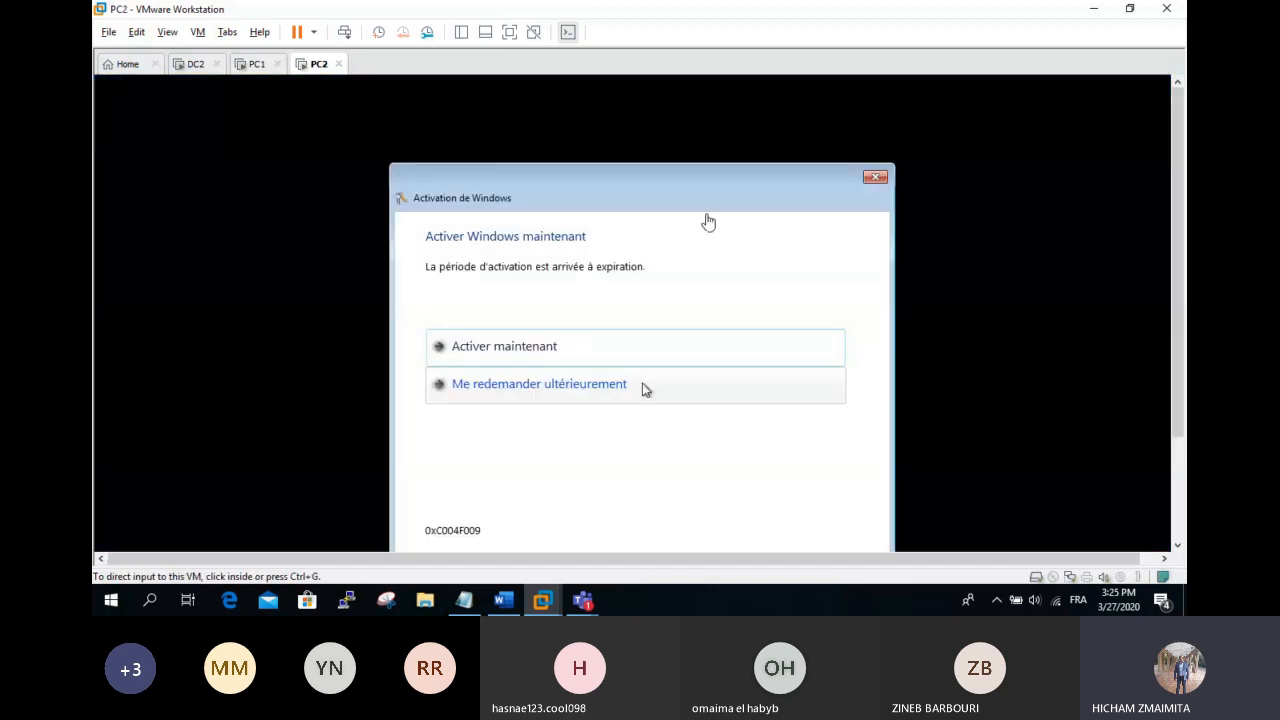
Step: Dismiss PC2's activation dialog and open the Network and Sharing Center full screen
left_click(874, 178)
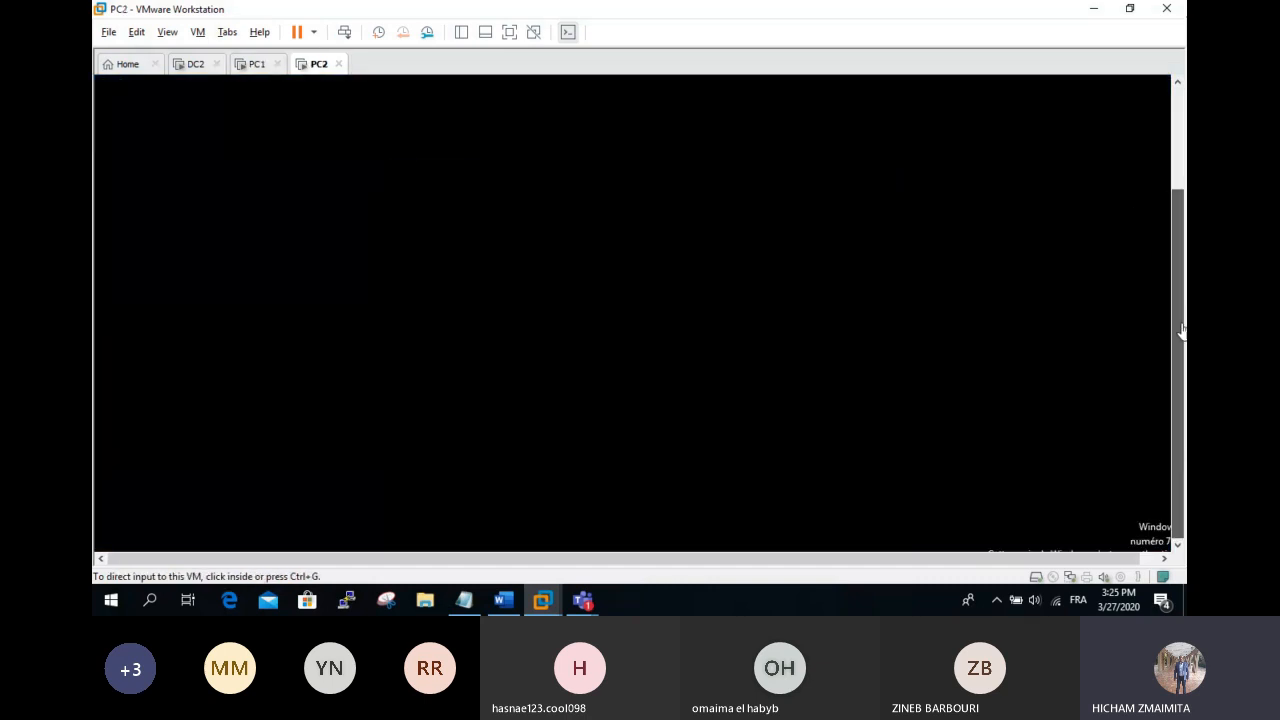
scroll(1181, 330, "down", 1)
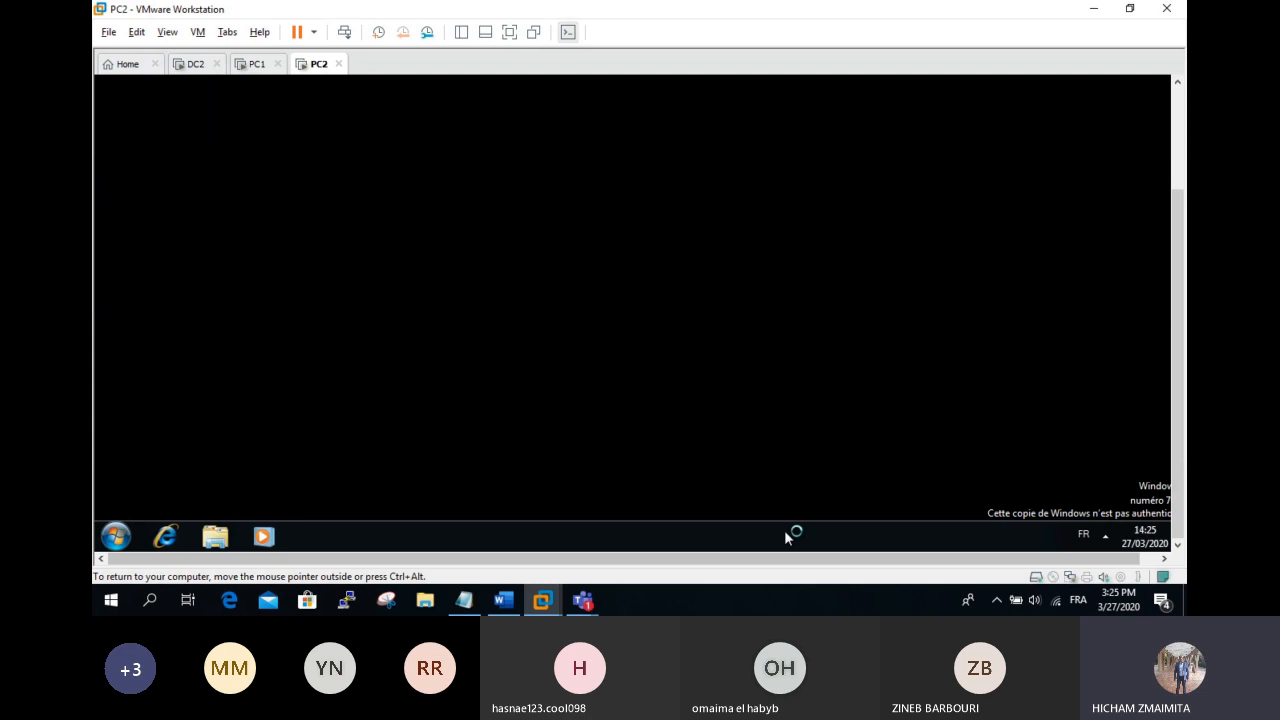
left_click(509, 32)
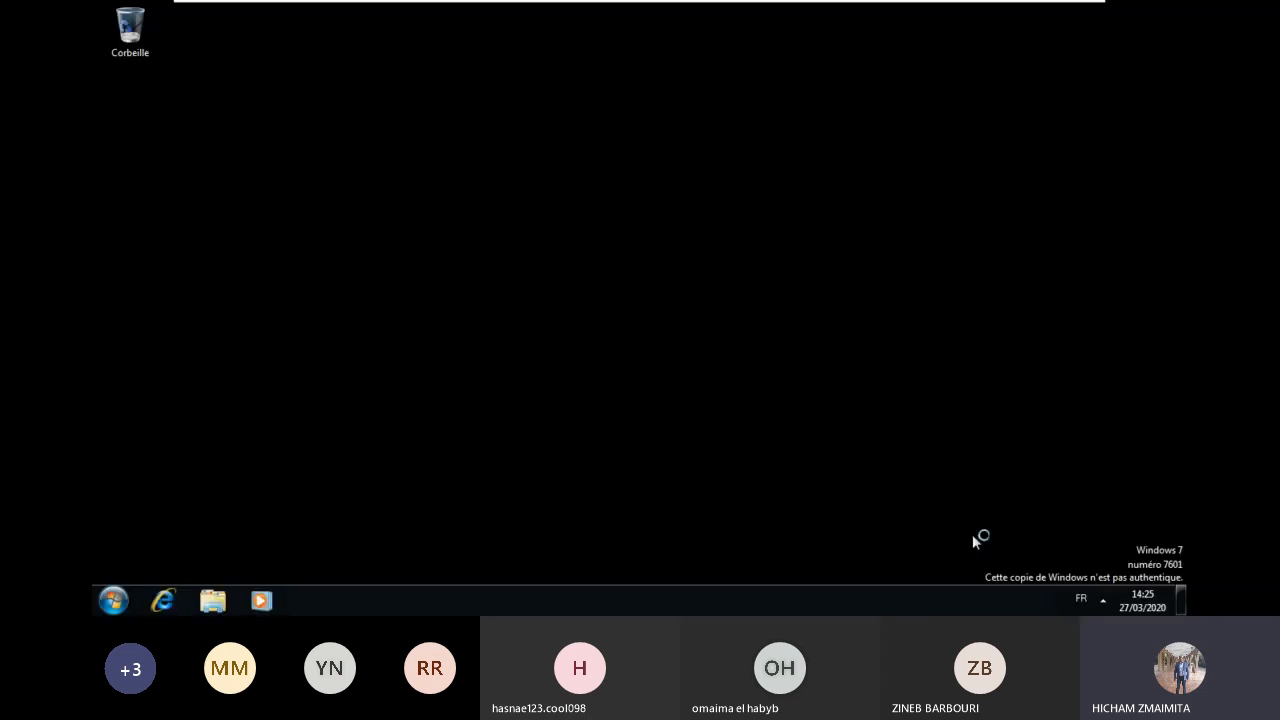
left_click(1103, 599)
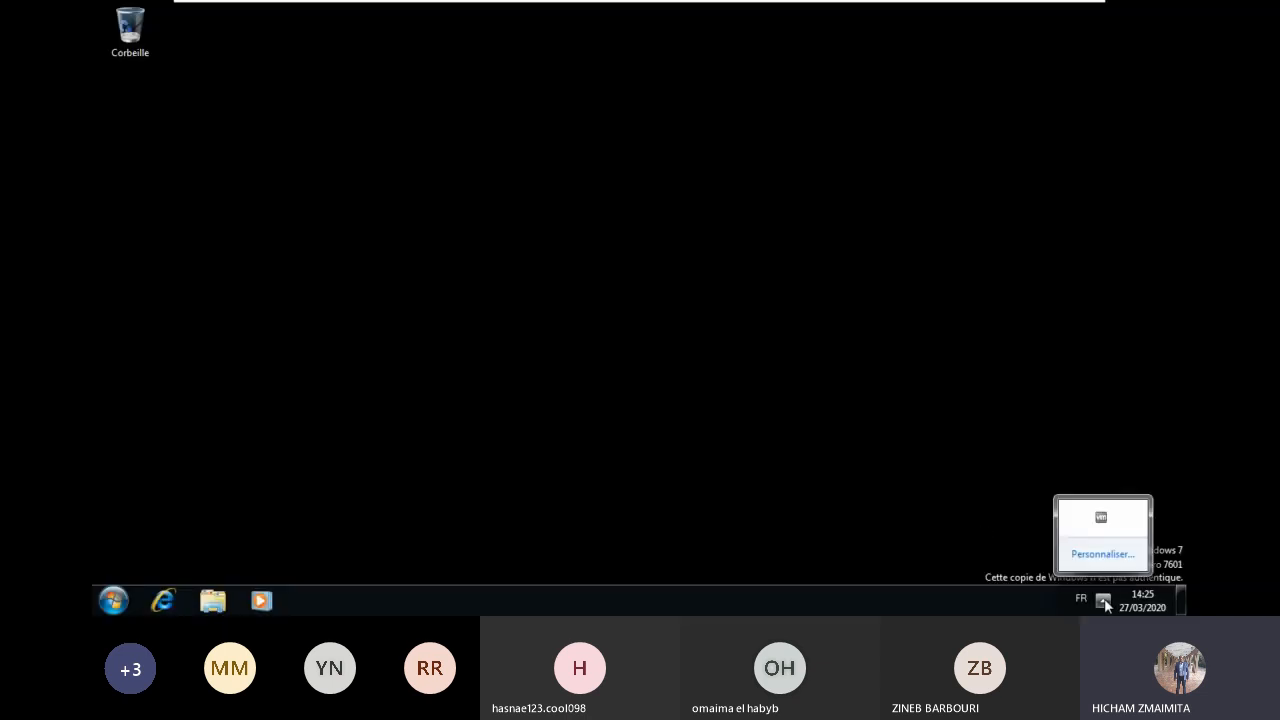
left_click(904, 507)
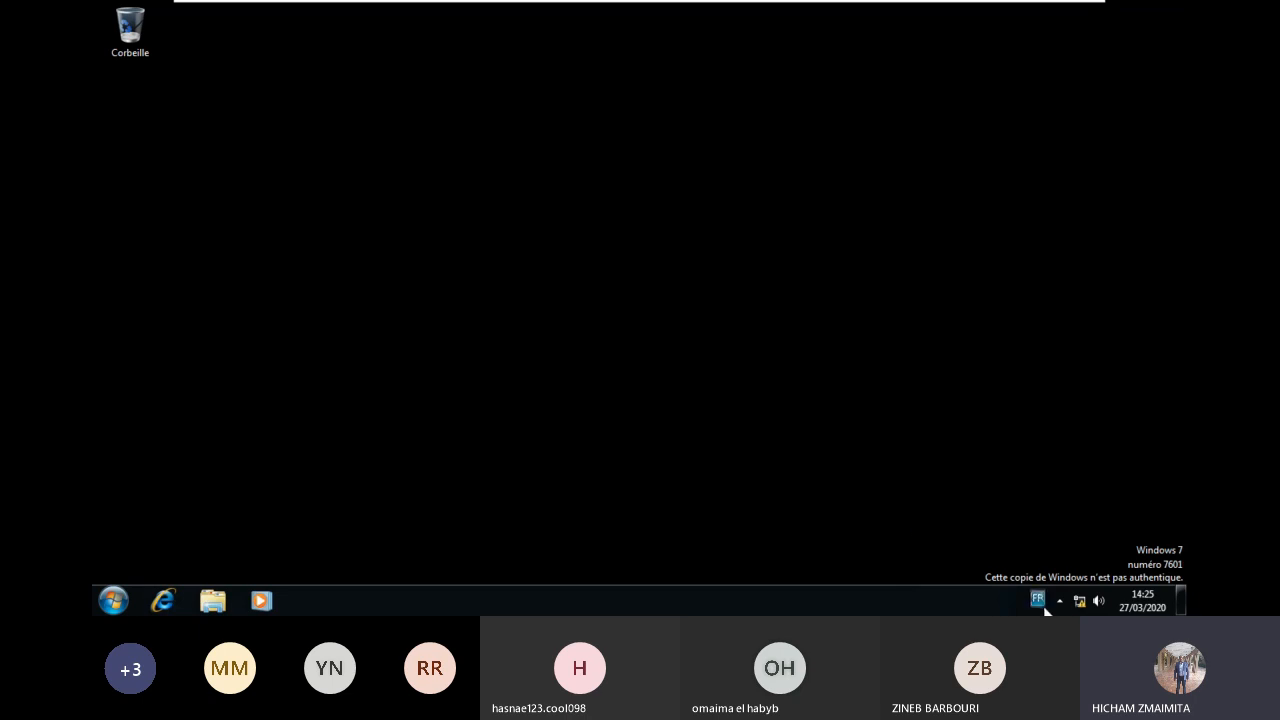
right_click(1079, 603)
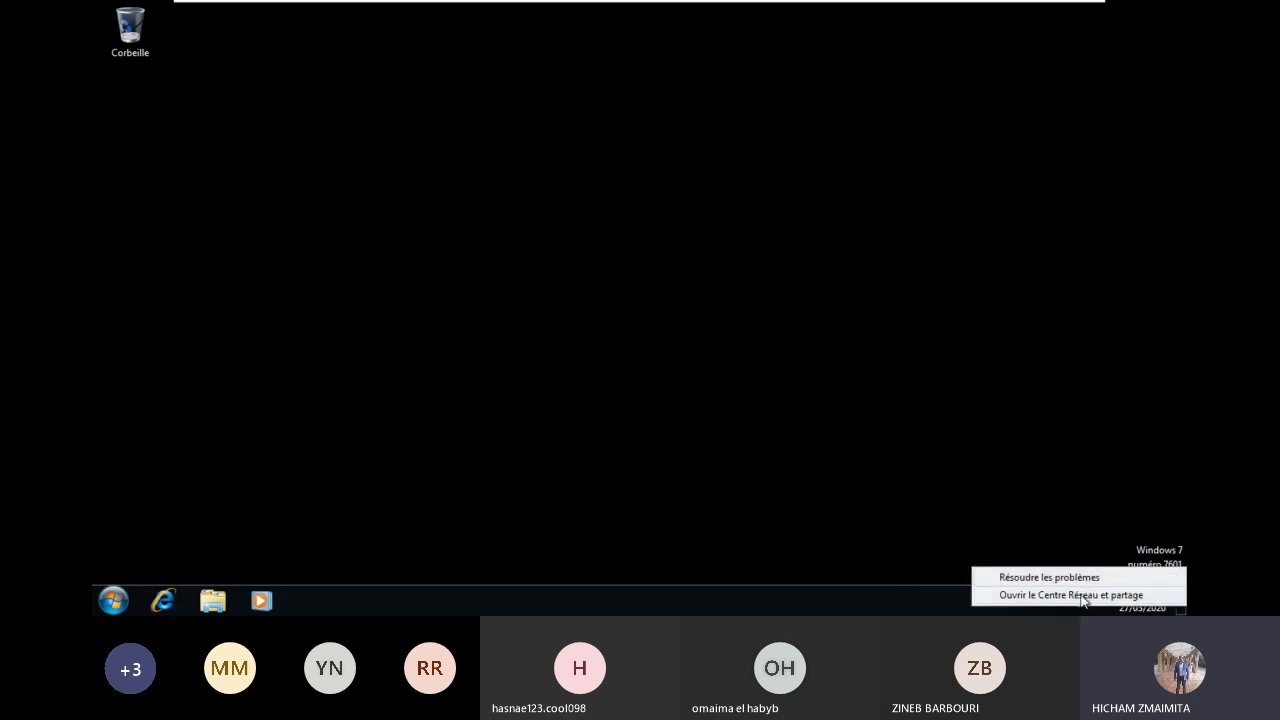
left_click(1088, 594)
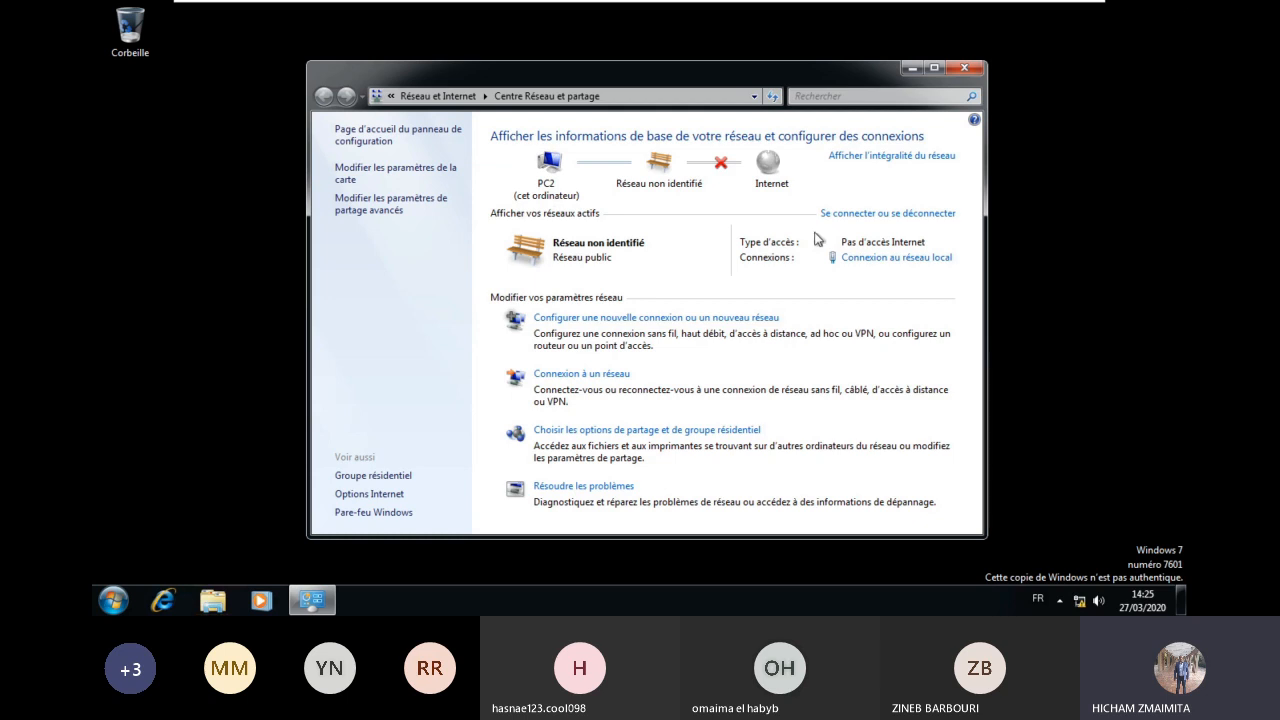
Step: Review the Local Area Connection's current address details
left_click(862, 258)
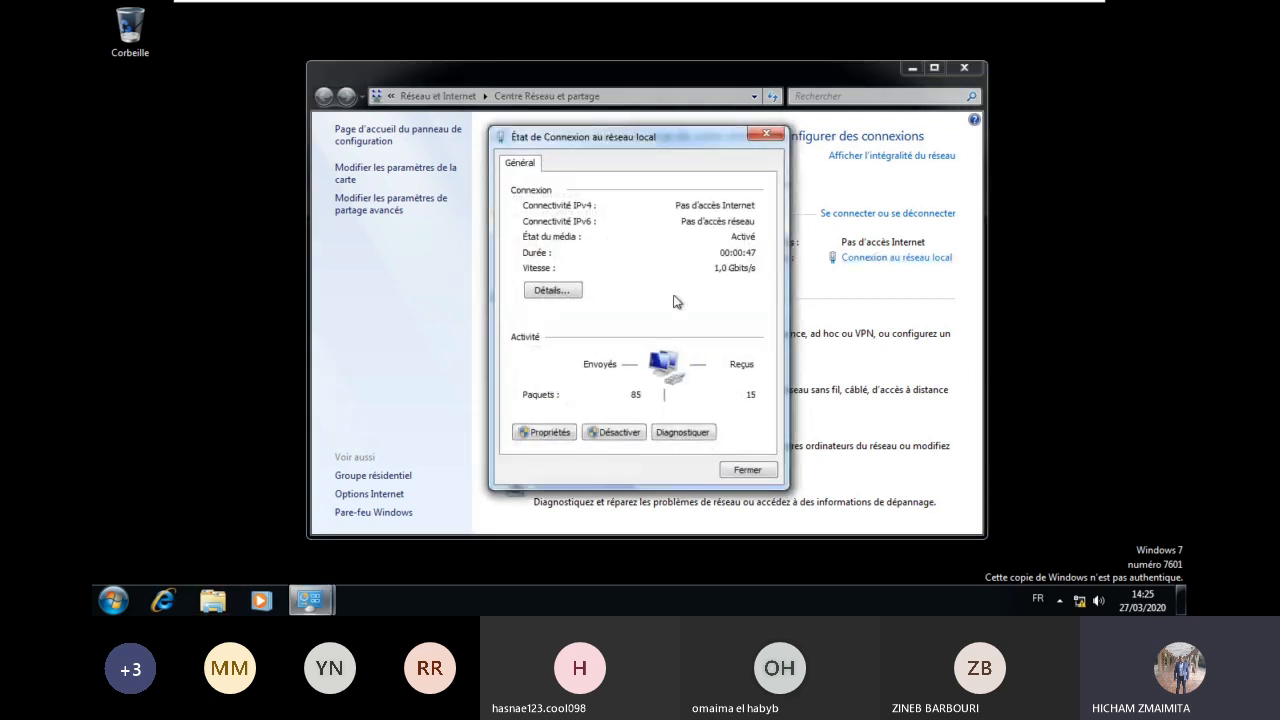
left_click(552, 290)
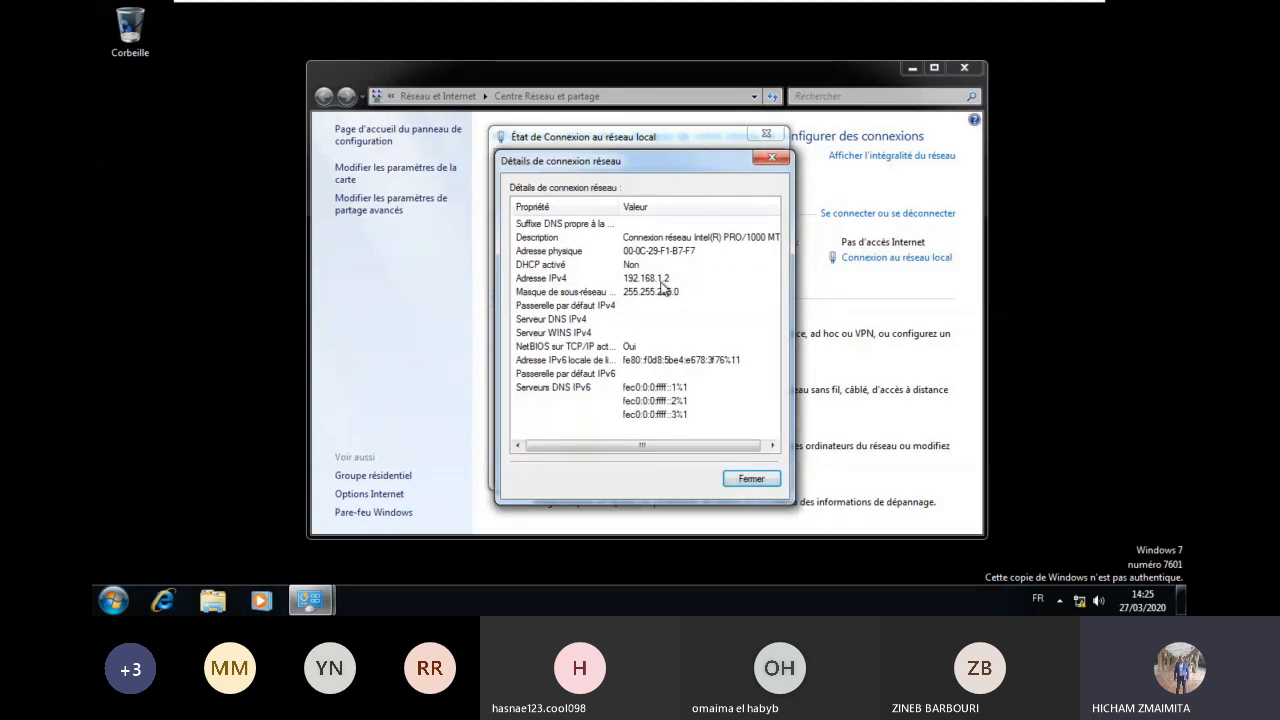
left_click(751, 478)
Step: Set PC2's IPv4 address to 192.168.2.20 with preferred DNS 192.168.2.3, then close the network windows
left_click(545, 432)
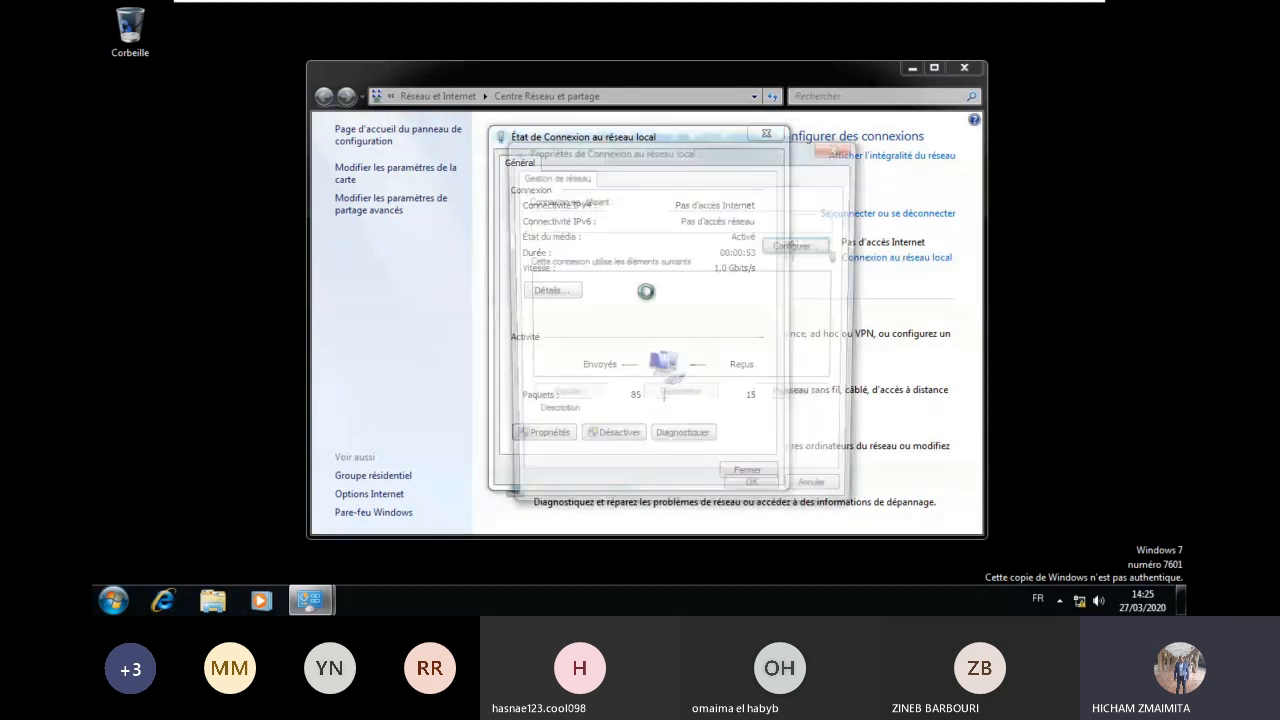
double_click(687, 345)
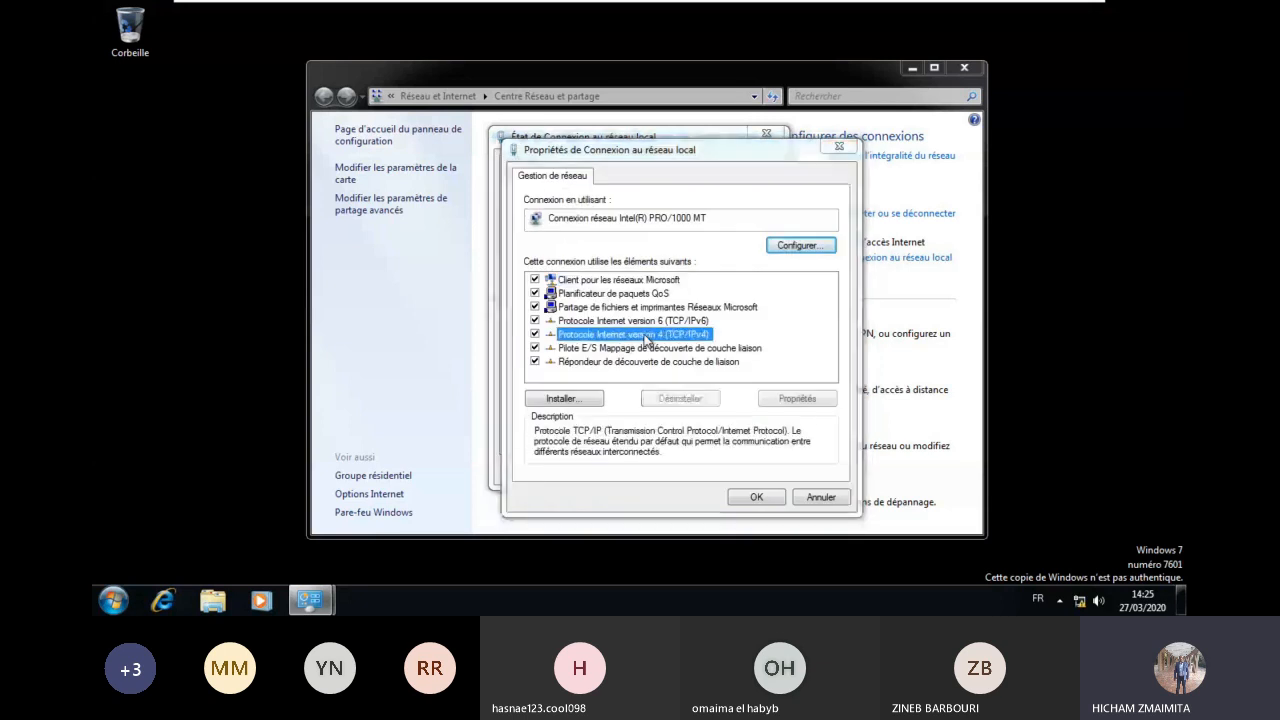
type("2.20")
key("Tab")
key("Tab")
type("192 . 168 . ")
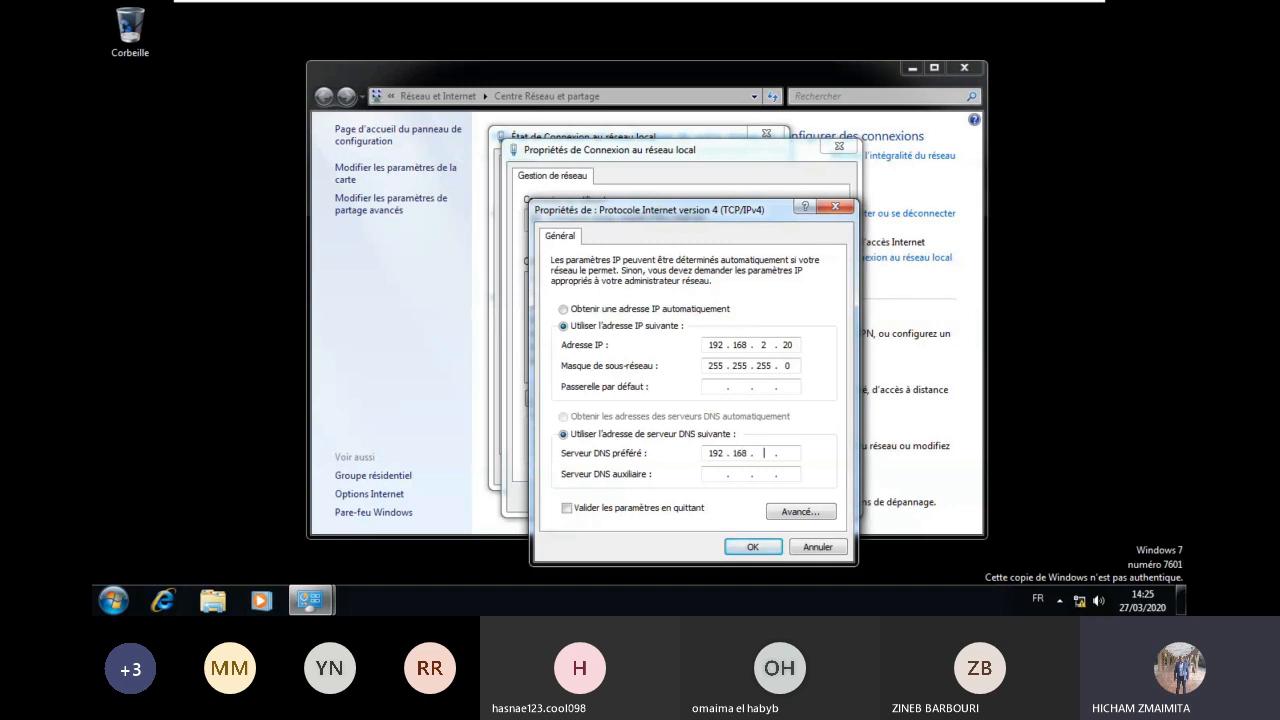
type("2 . 3")
left_click(757, 550)
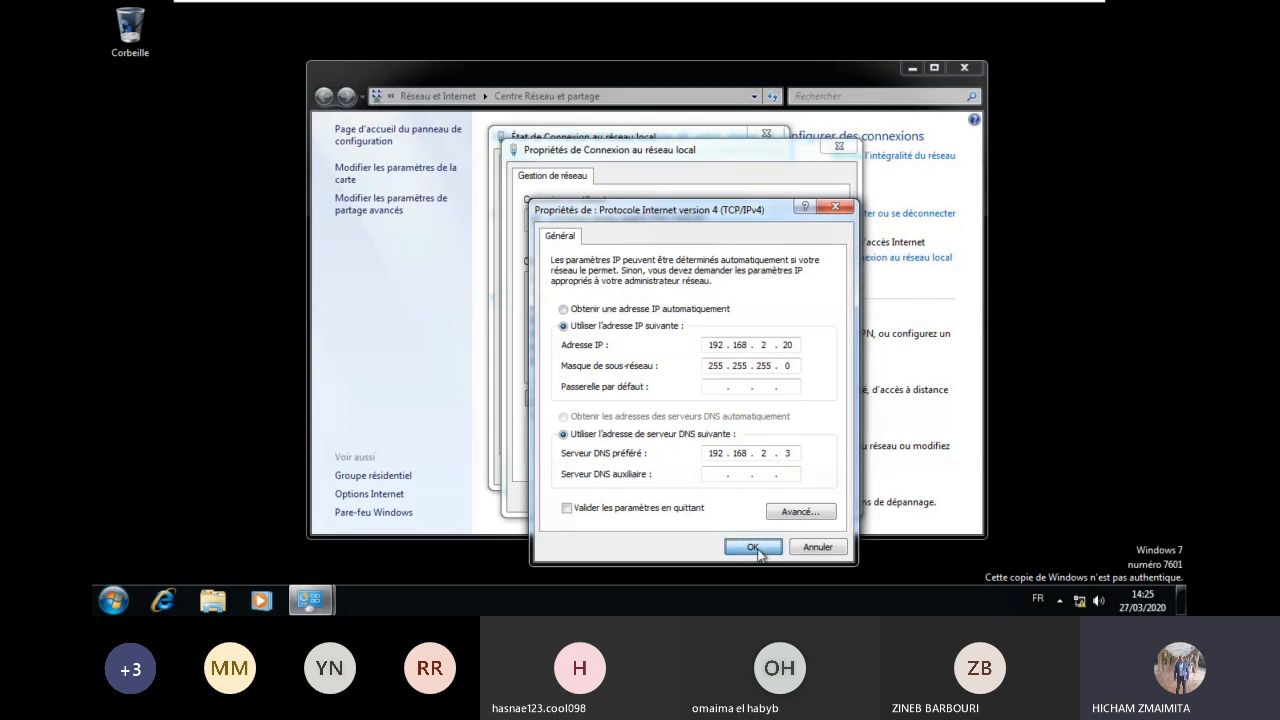
left_click(756, 497)
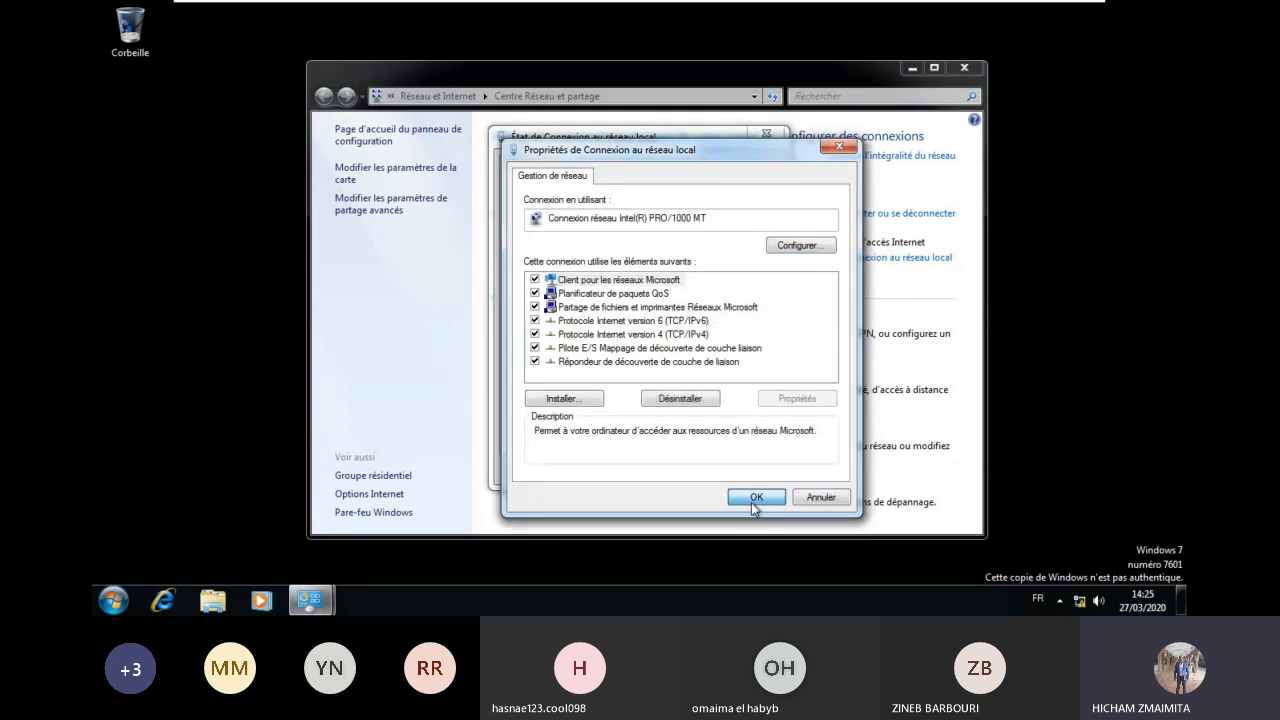
left_click(752, 468)
left_click(965, 68)
Step: Open PC2's system properties and the computer name and domain change settings
left_click(113, 600)
right_click(375, 366)
left_click(432, 506)
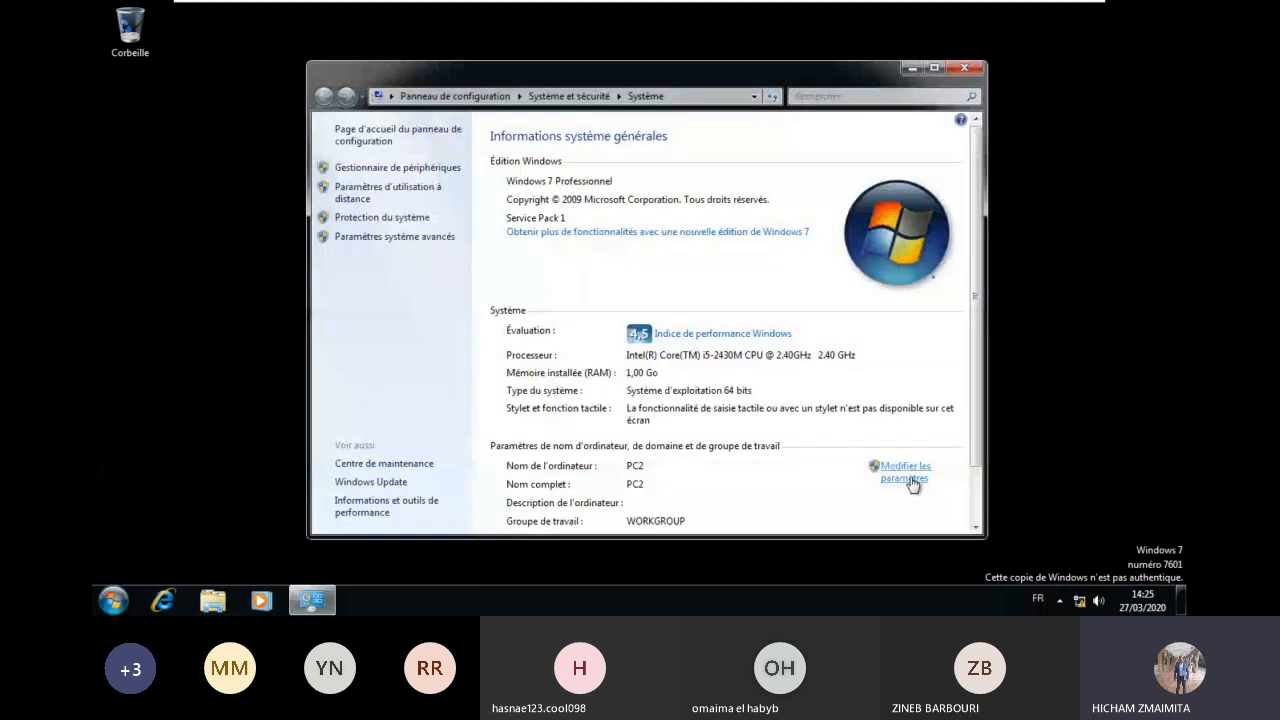
left_click(880, 468)
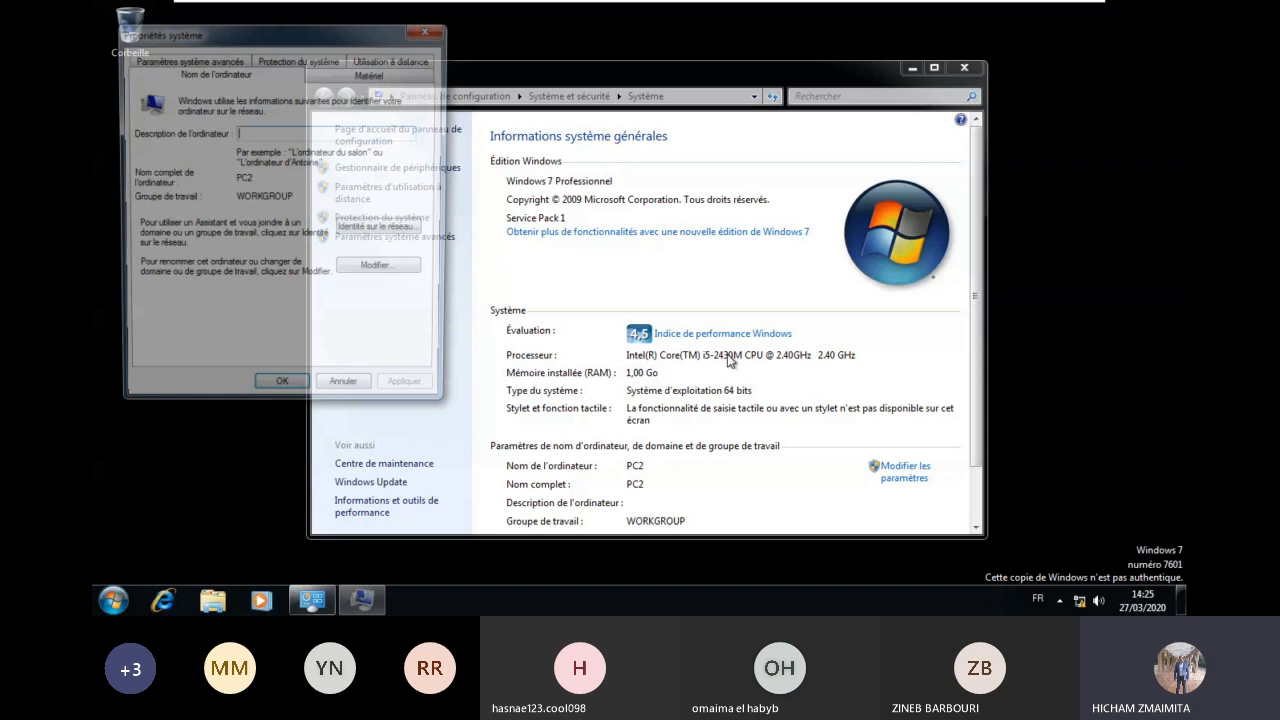
left_click(375, 270)
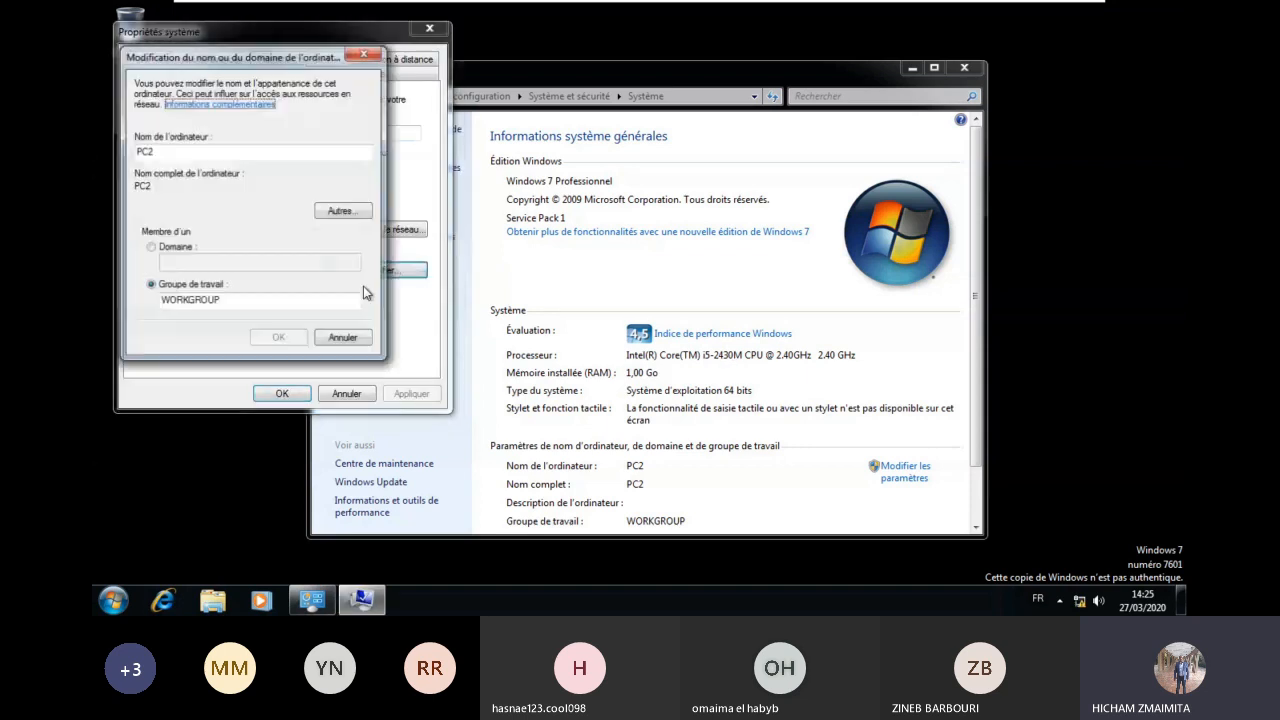
Step: Make PC2 a member of domain ofppt.local and accept the duplicate name warning
left_click(180, 247)
type("ofppt")
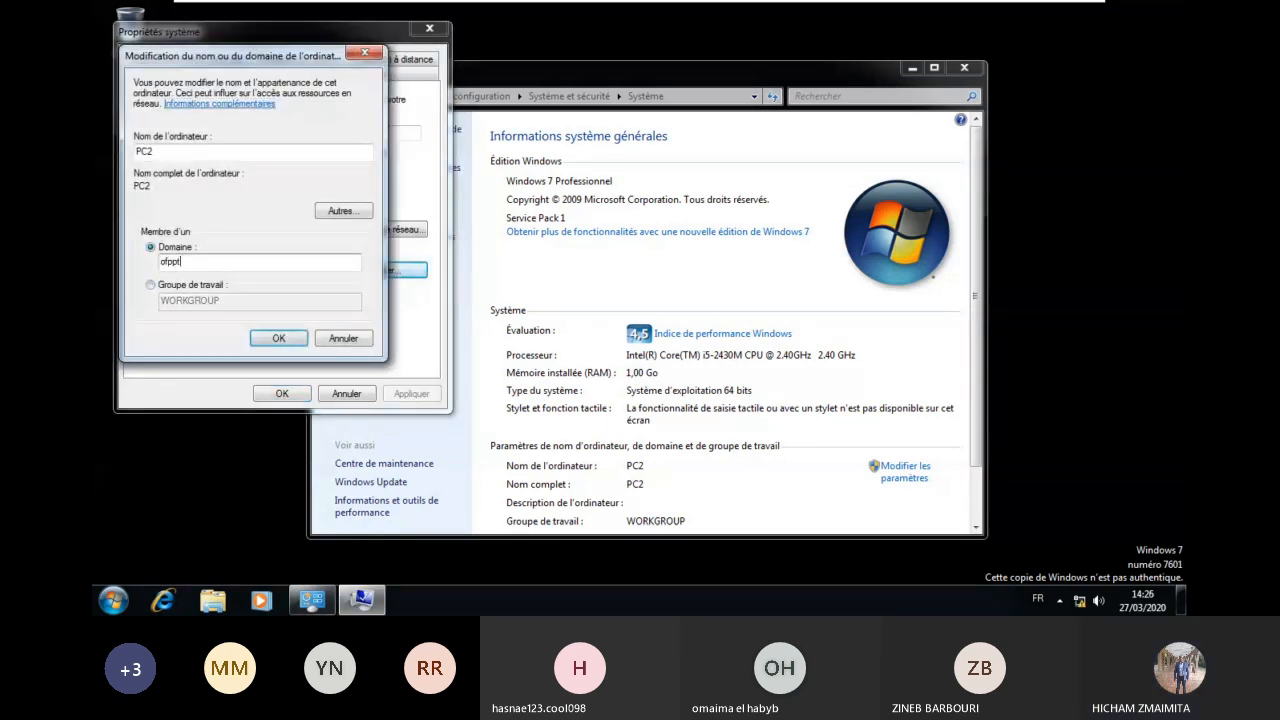
left_click(818, 12)
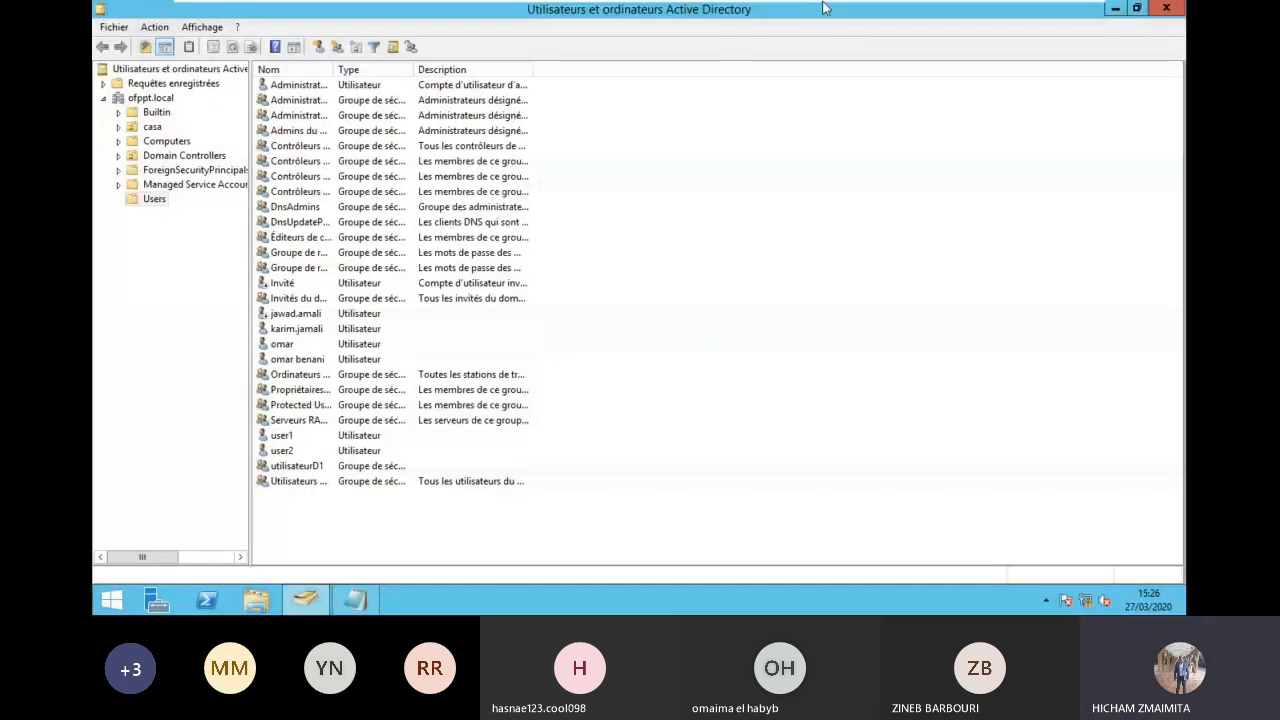
mouse_move(830, 8)
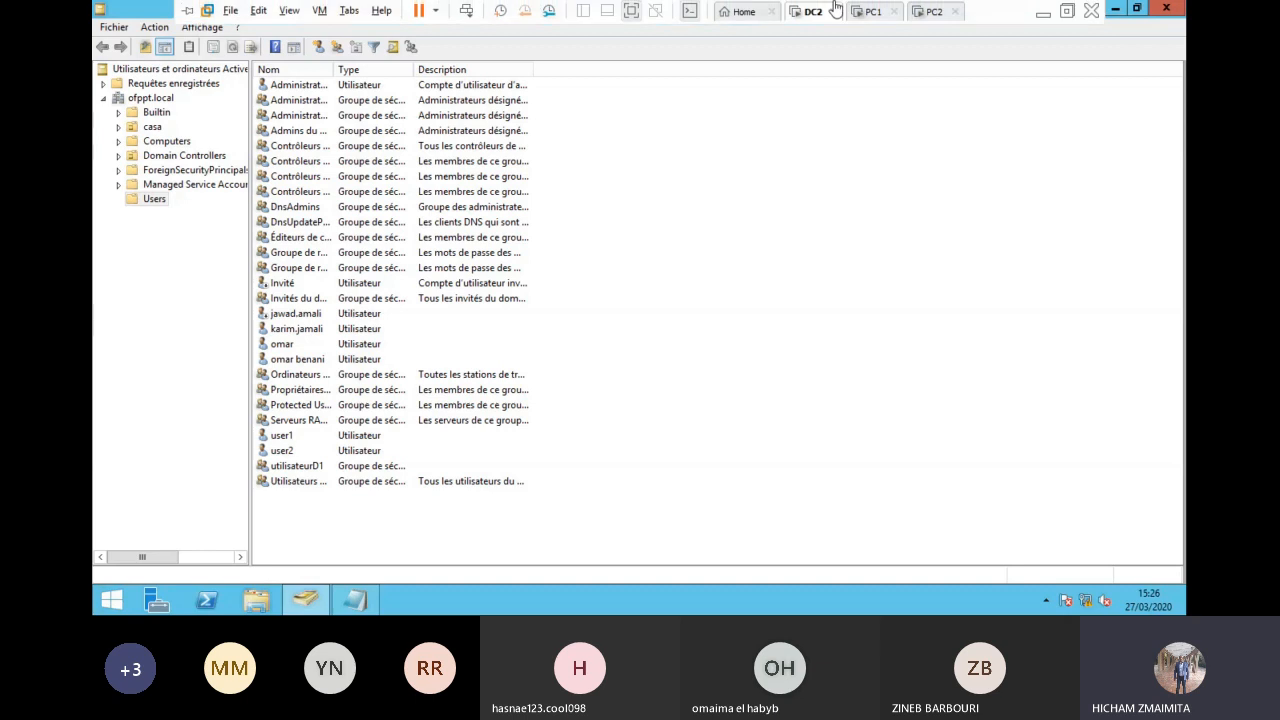
left_click(930, 12)
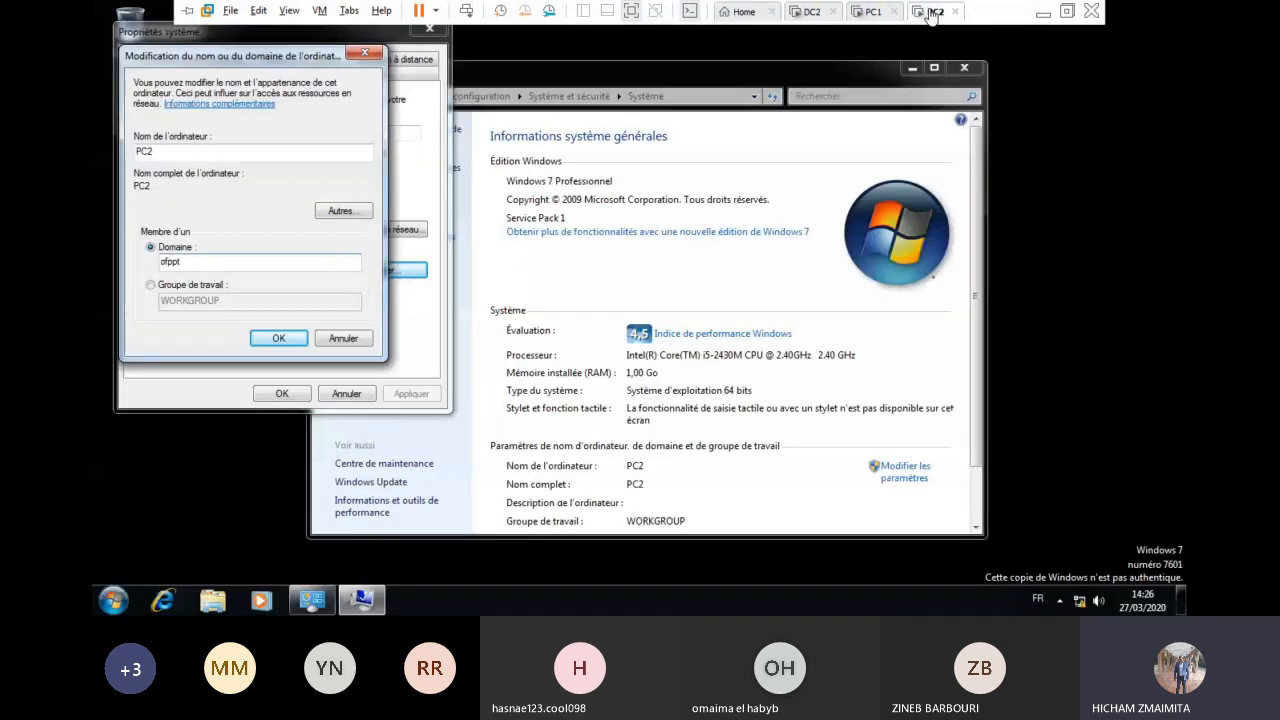
type(".local")
left_click(292, 341)
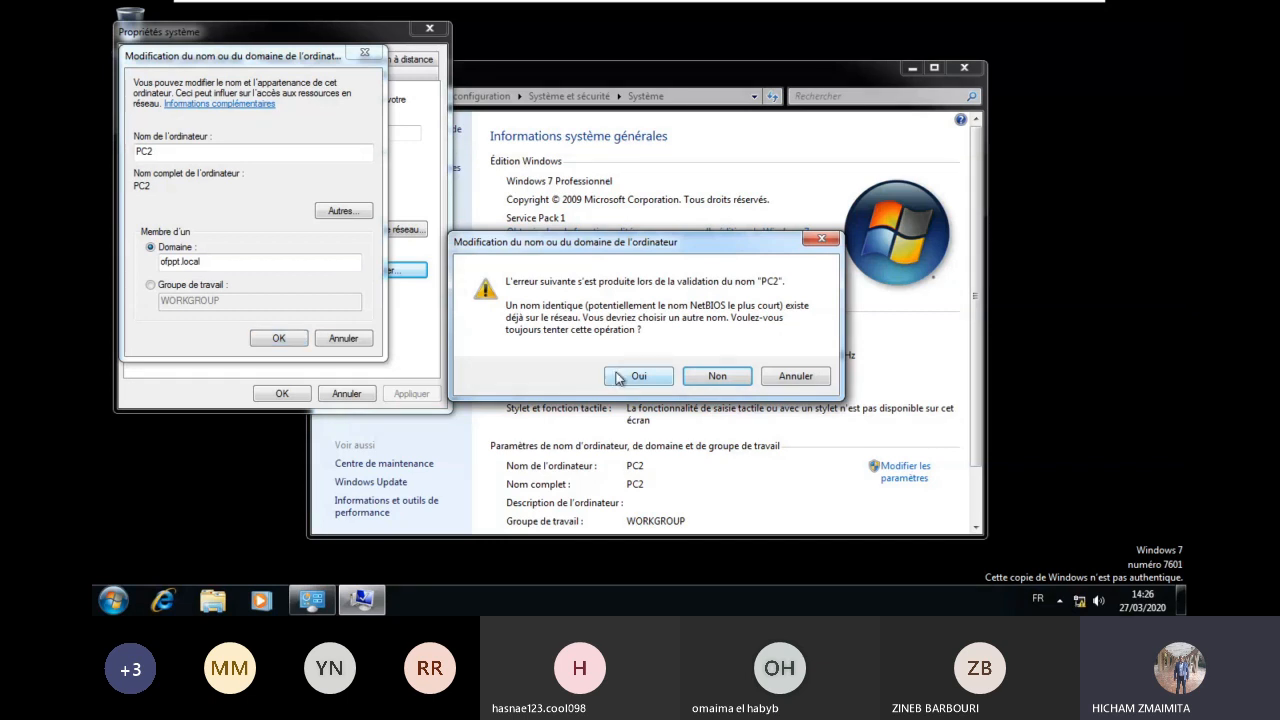
left_click(628, 379)
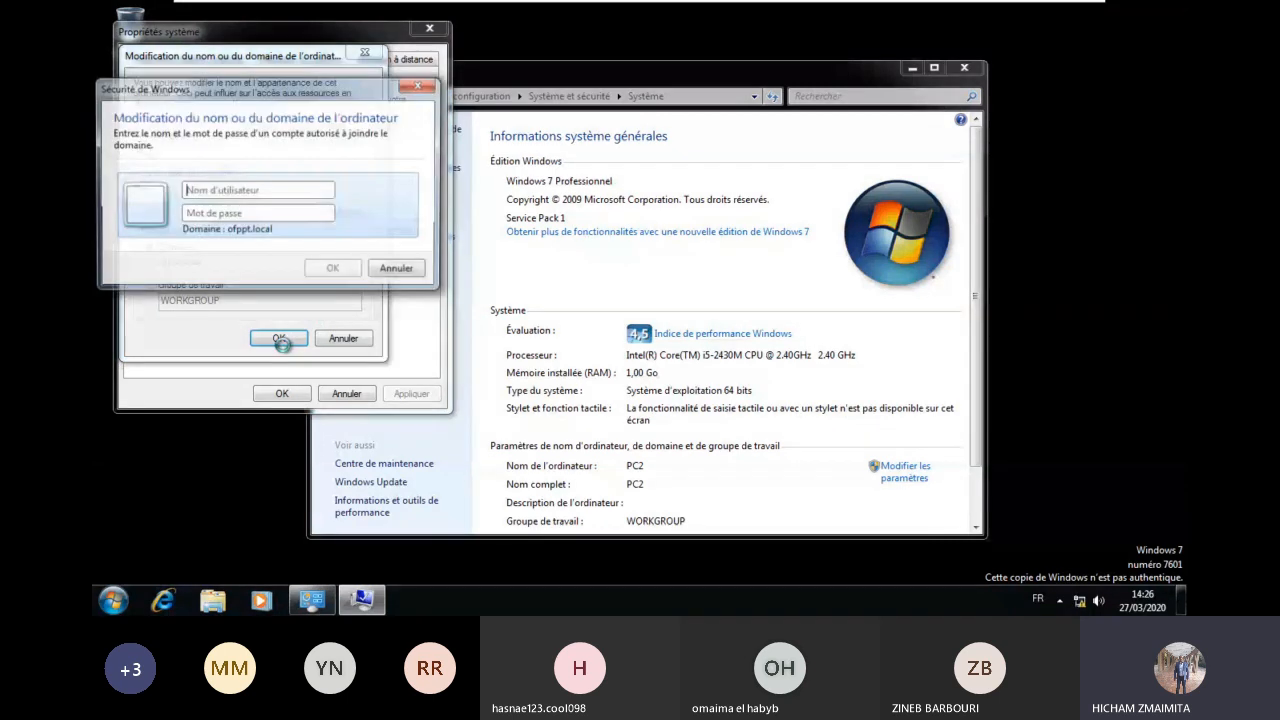
Step: Authorise the ofppt.local join as administrateur with its password, then bring back the System window
type("admn")
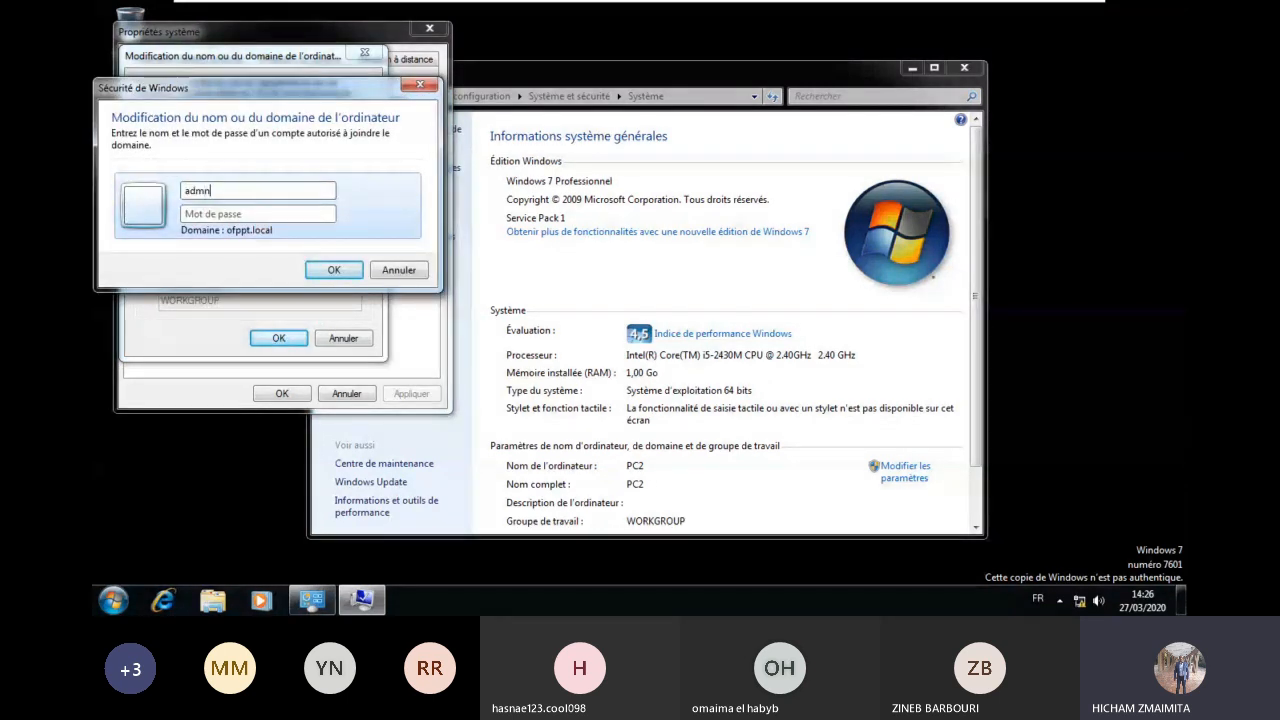
key("BackSpace")
type("inistrateur")
key("Tab")
type("*********")
key("Return")
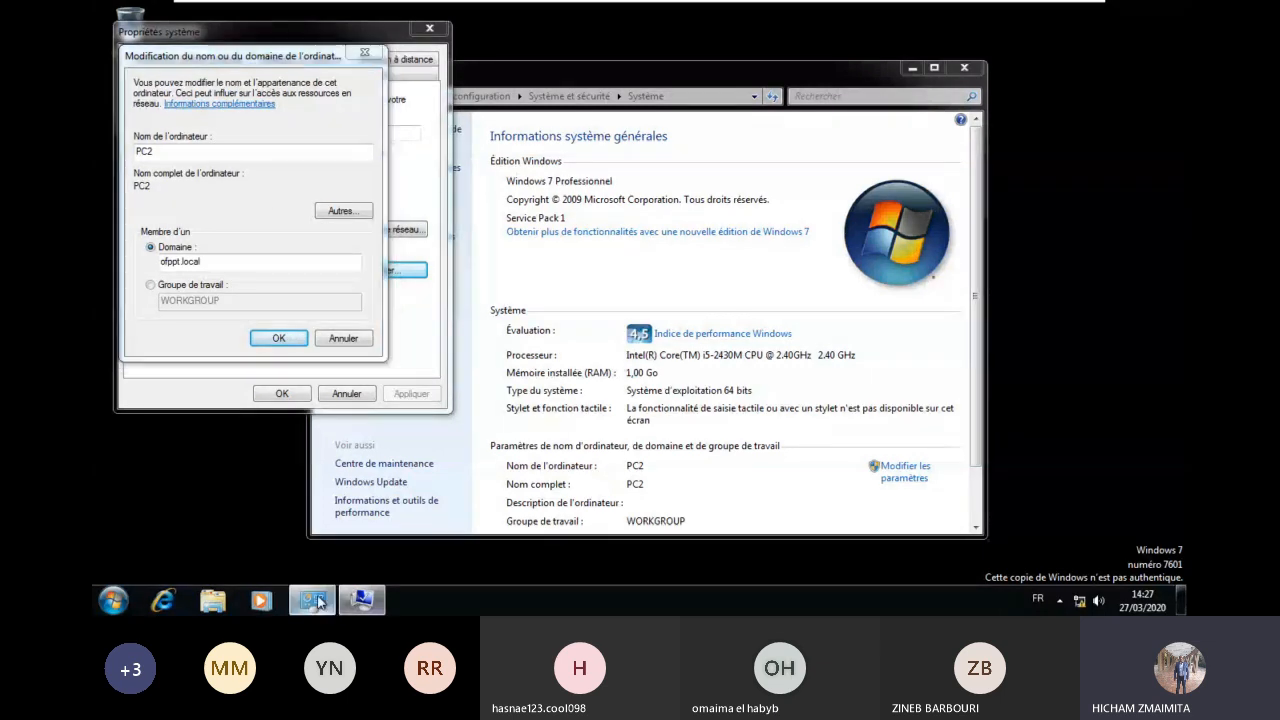
left_click(314, 600)
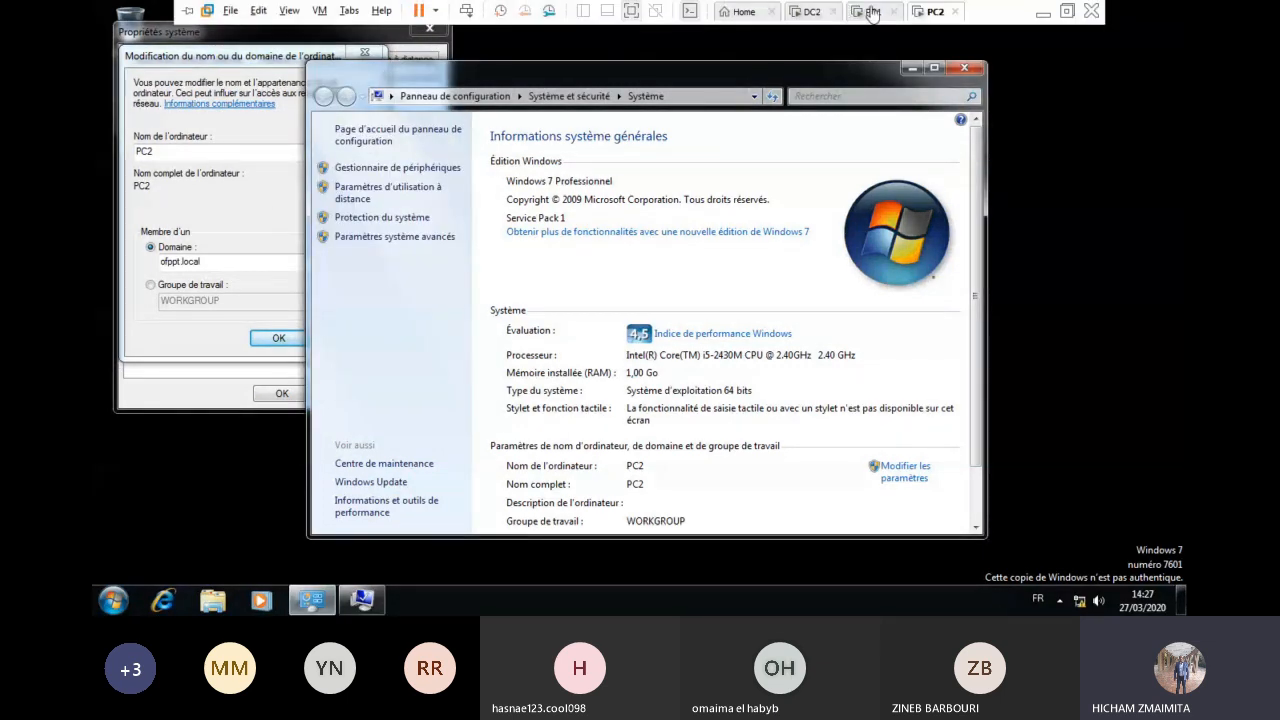
Step: Bring up PC1's login screen with Ctrl+Alt+Del, then close the PC1 tab
left_click(894, 14)
left_click(747, 347)
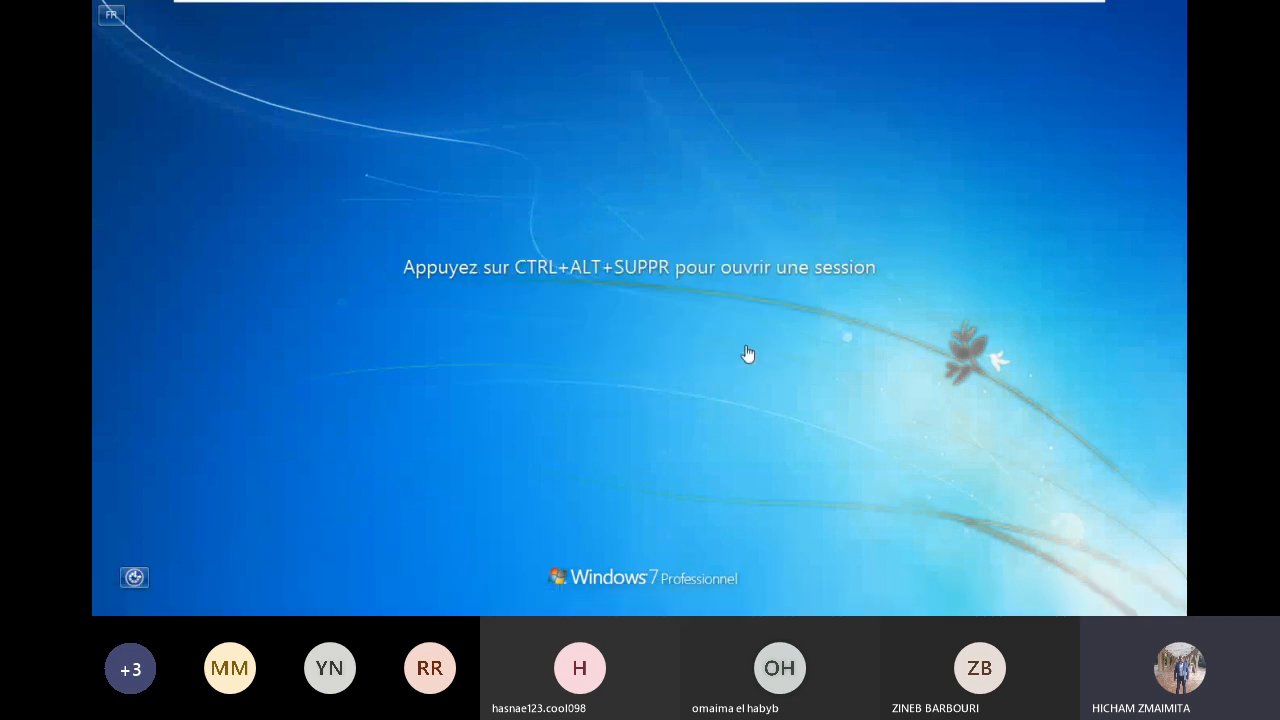
mouse_move(349, 4)
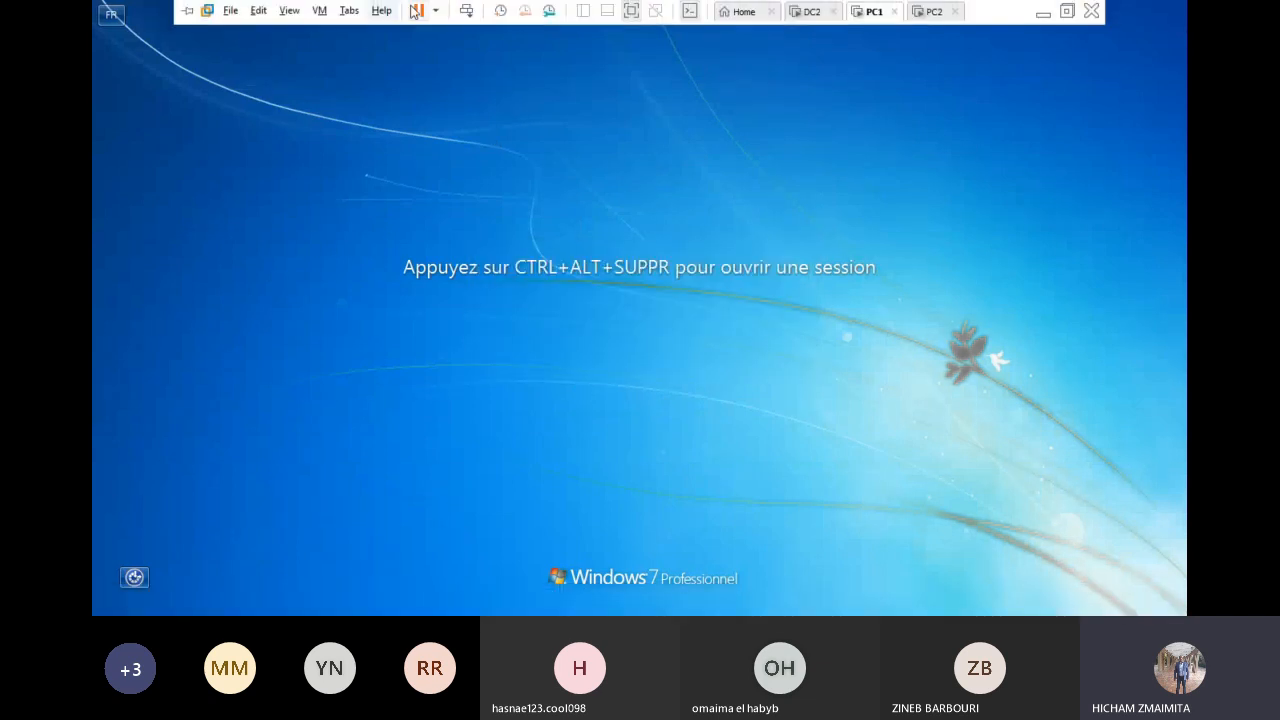
left_click(467, 11)
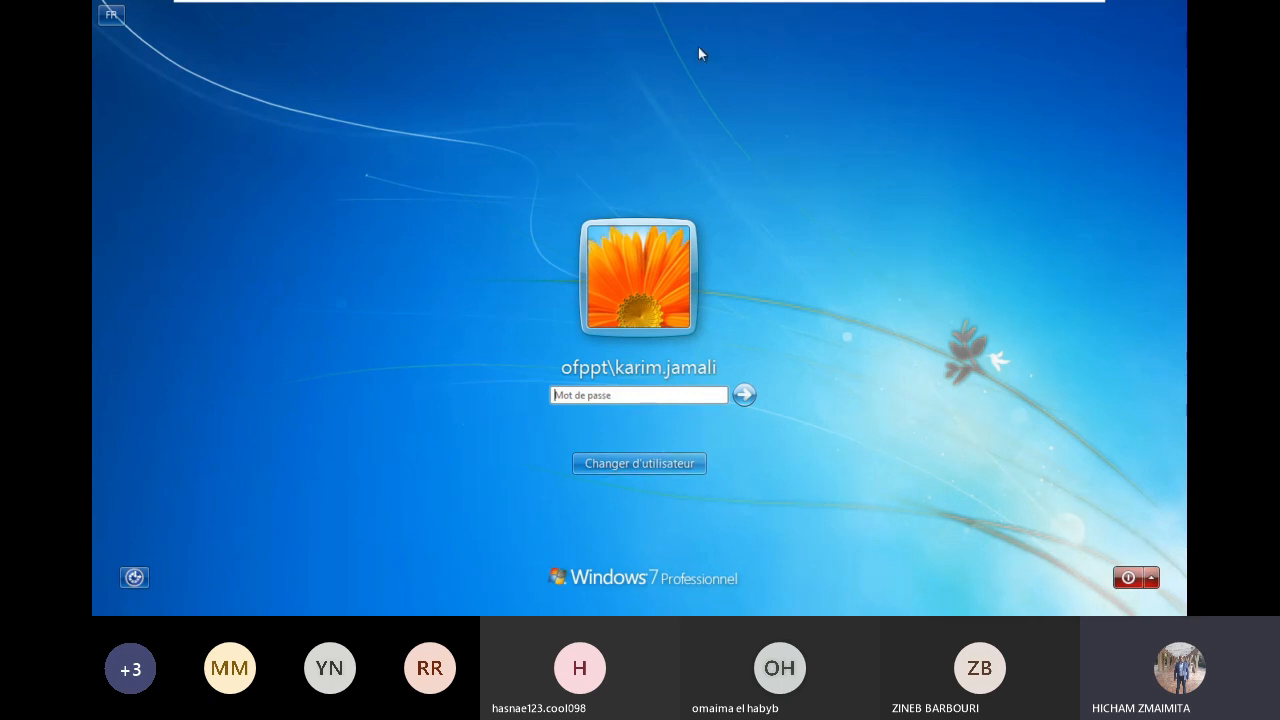
mouse_move(727, 5)
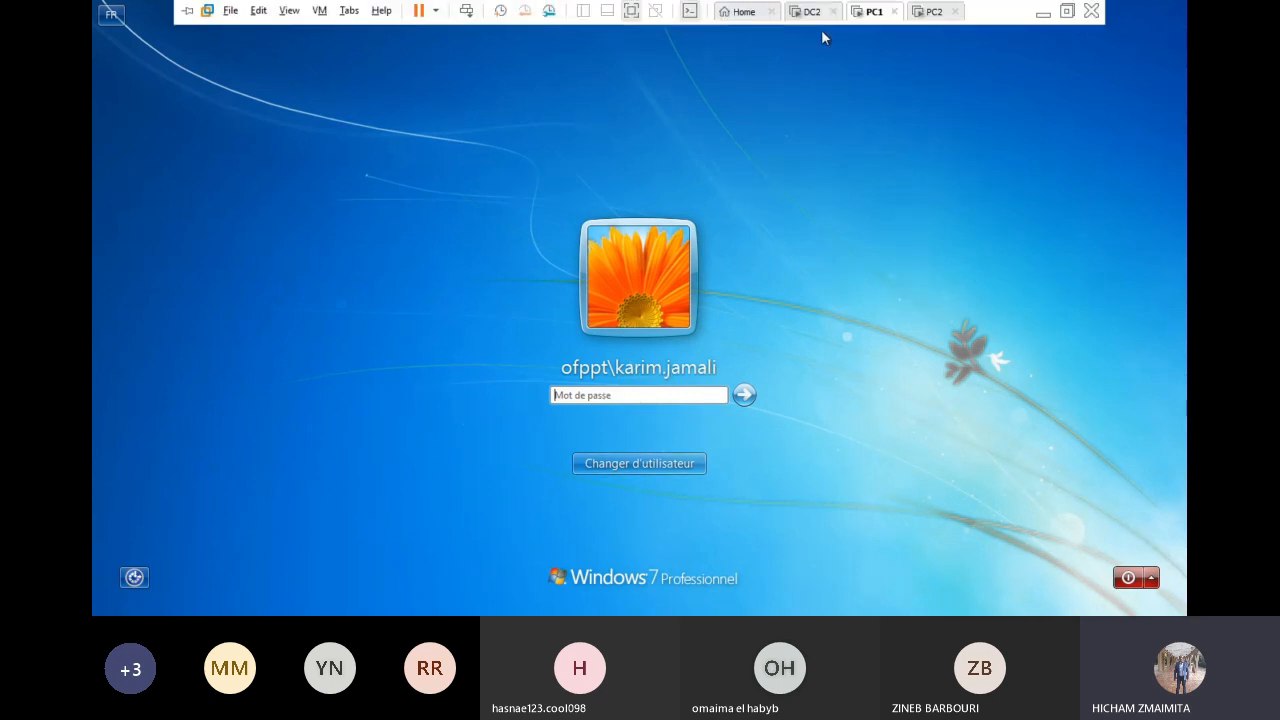
left_click(896, 12)
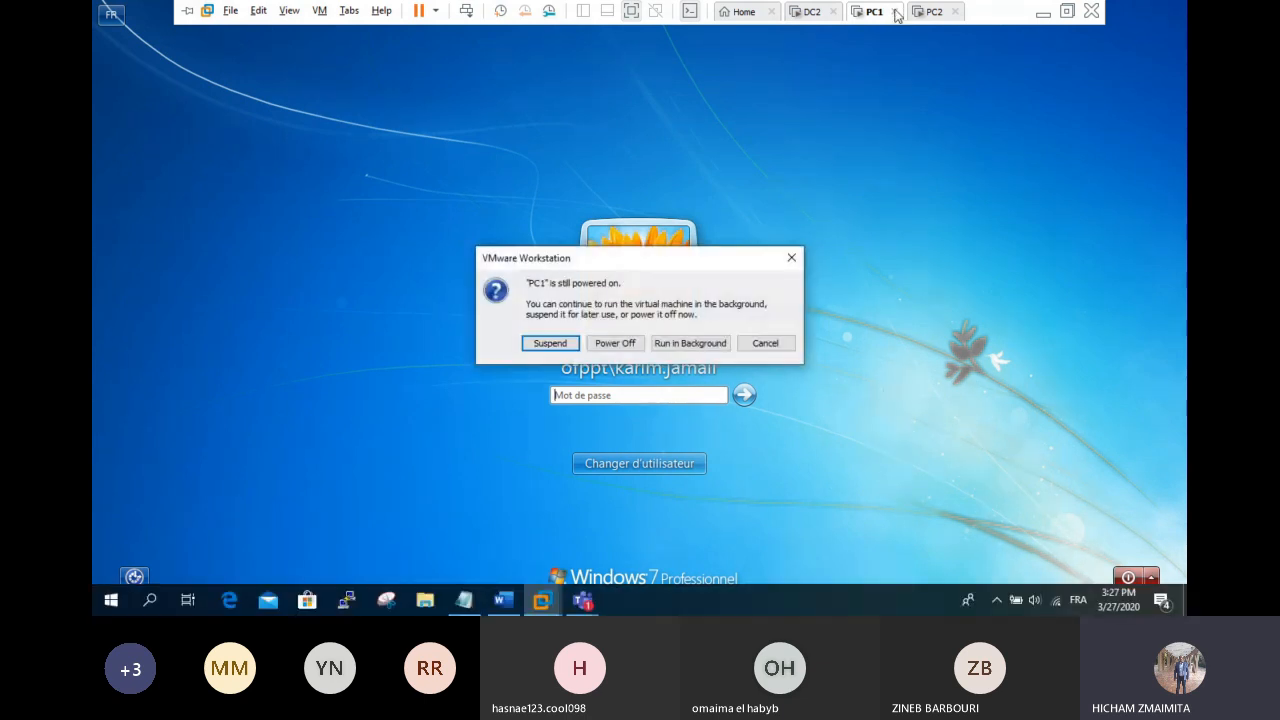
left_click(765, 343)
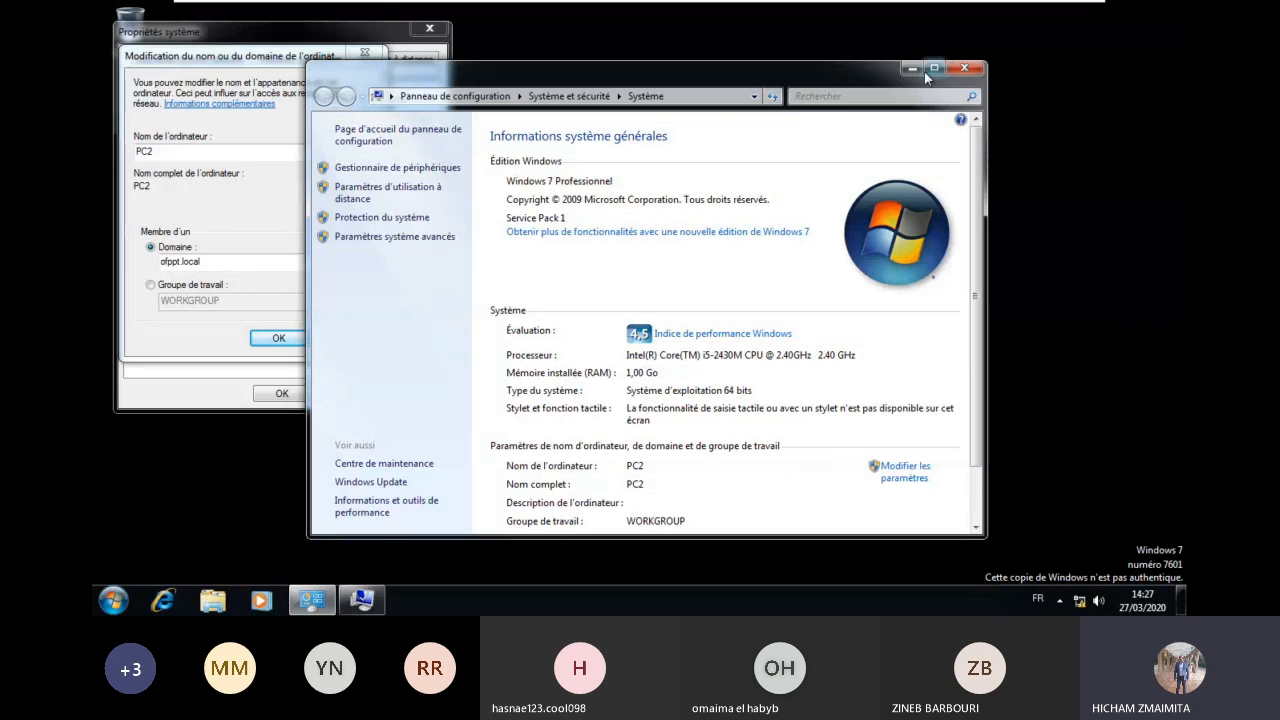
Step: Close the System window, restart PC2 now for the domain change, and move to DC2
left_click(965, 70)
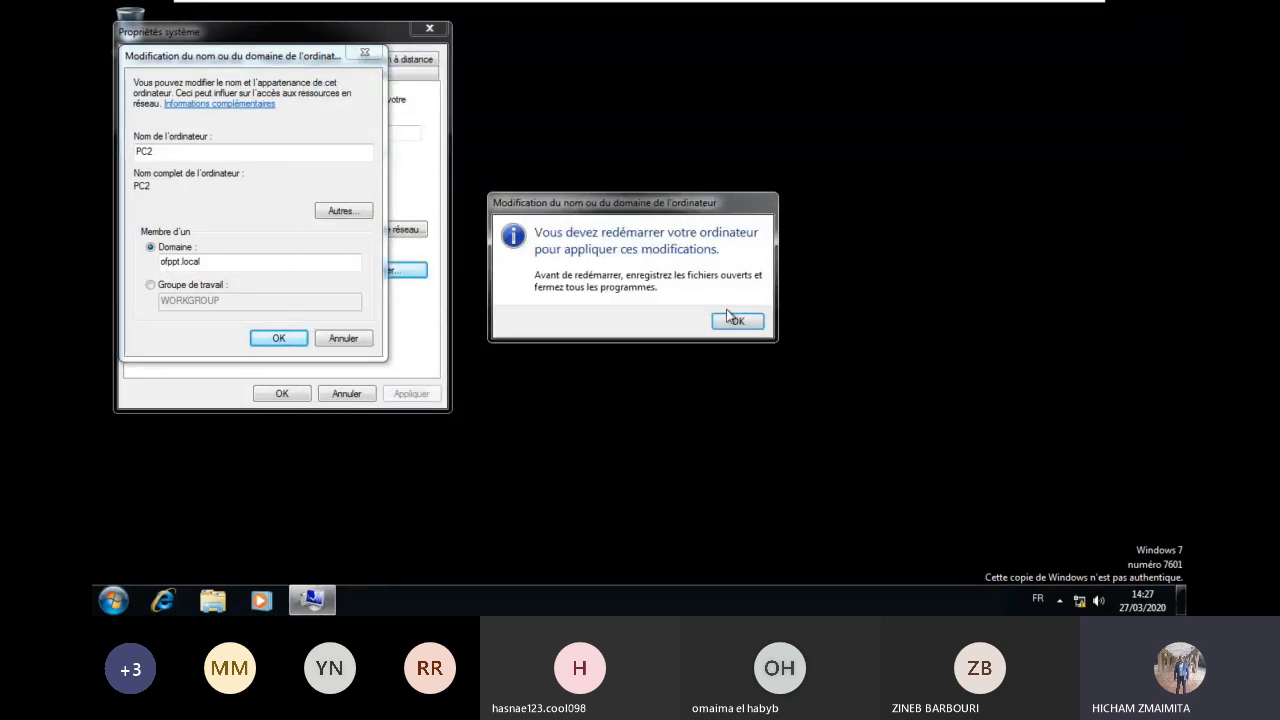
left_click(741, 319)
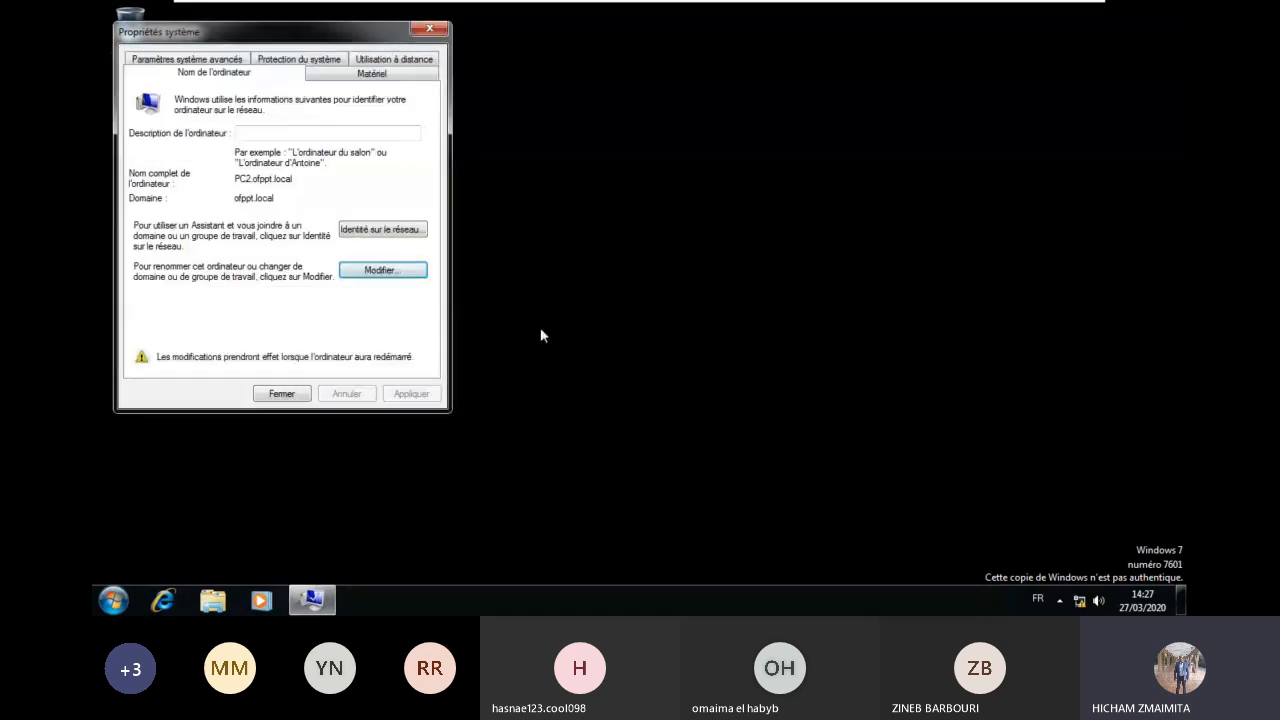
left_click(277, 395)
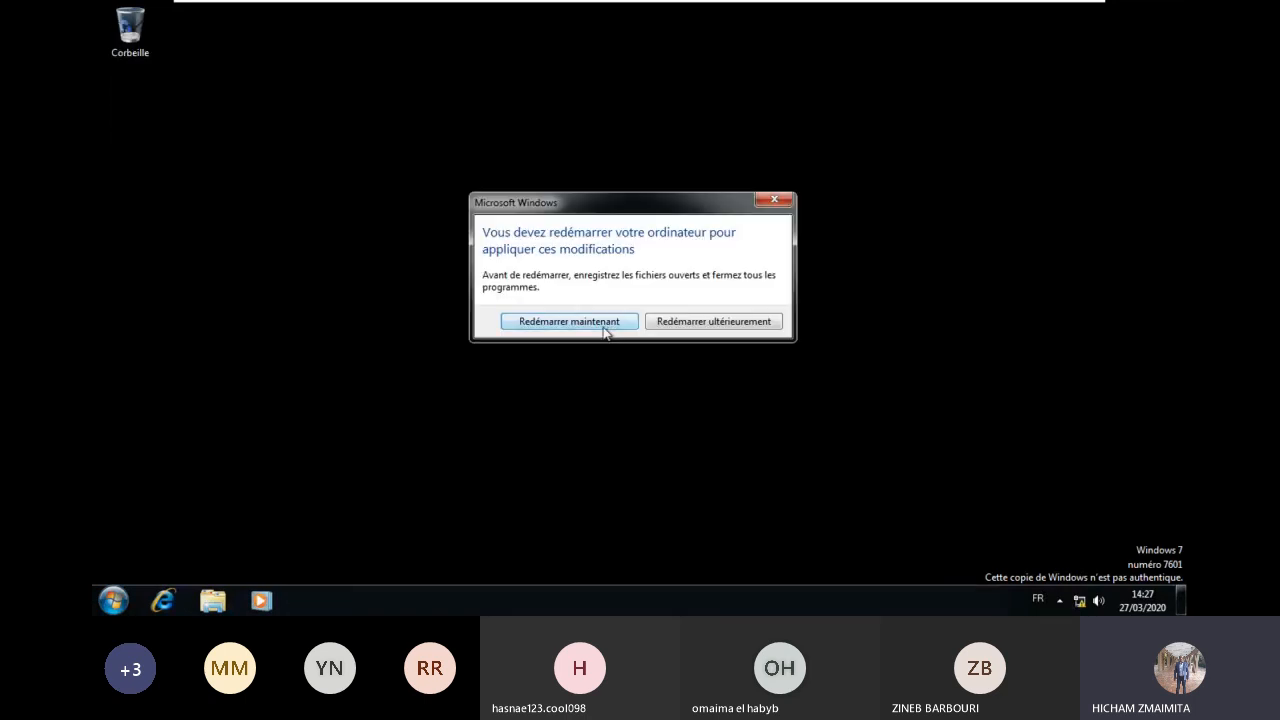
left_click(569, 321)
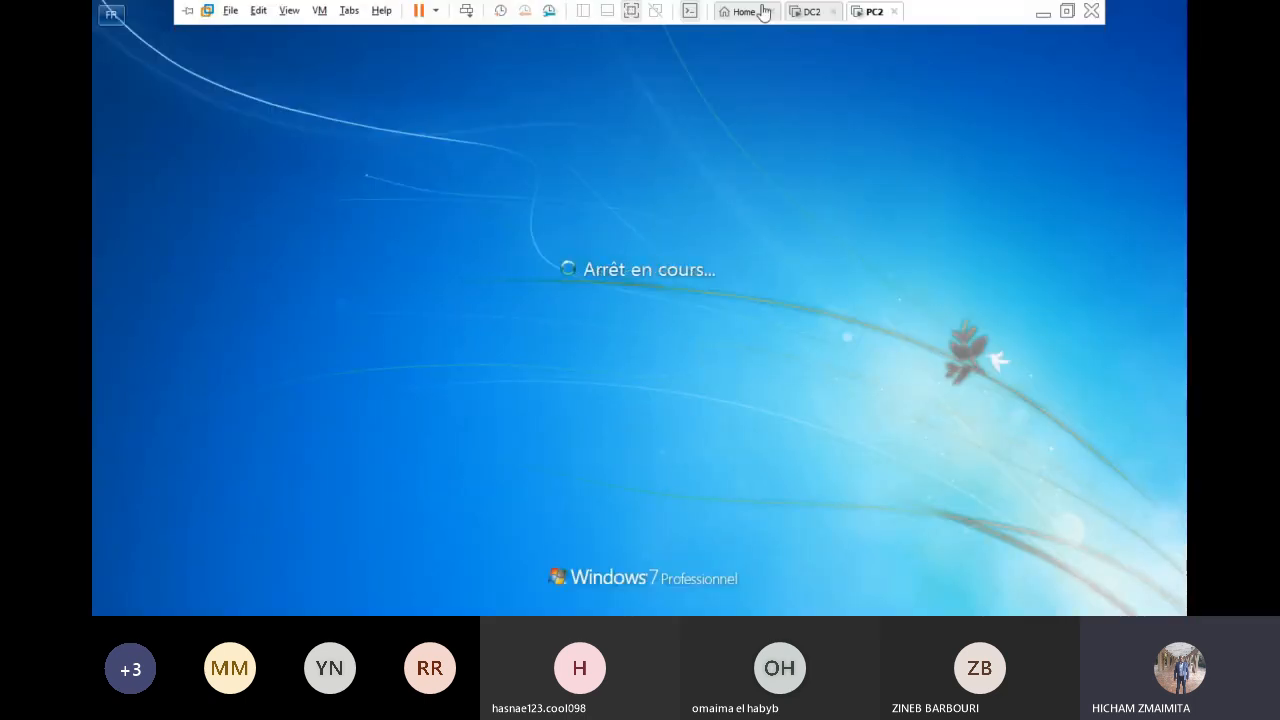
left_click(817, 13)
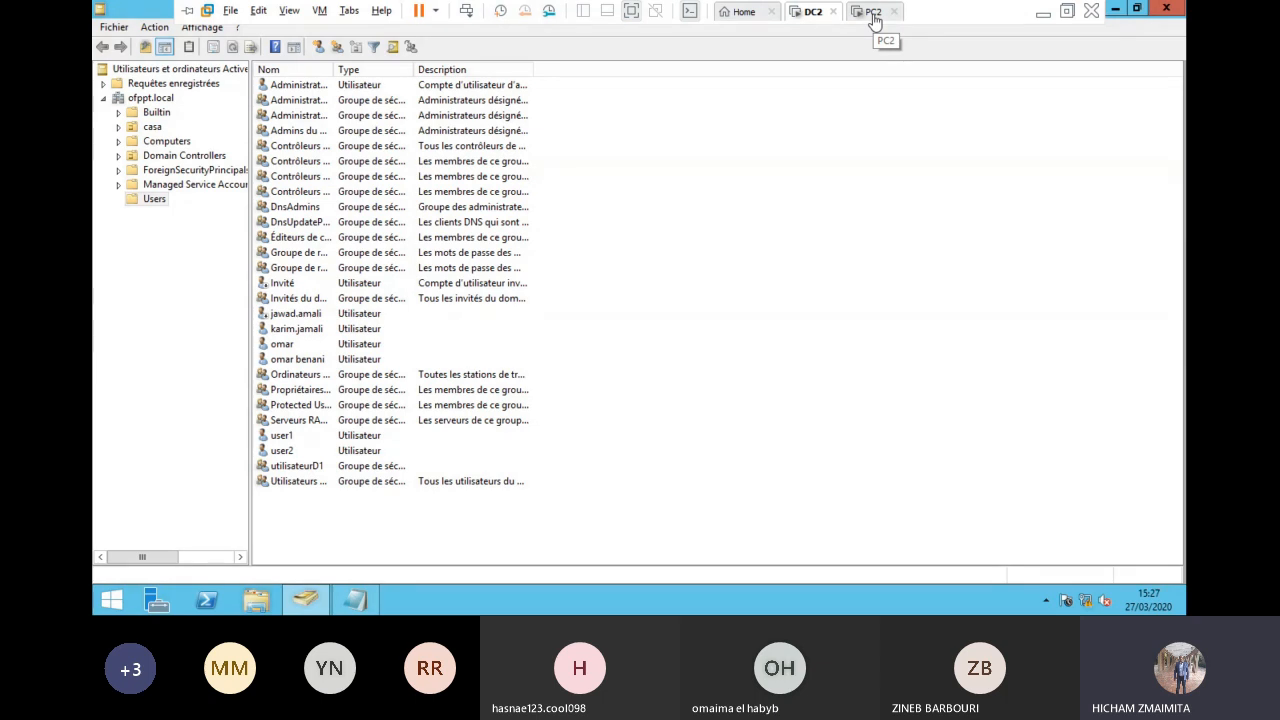
Step: Start a new user in the Users container, entering the full name and logon name
left_click(293, 362)
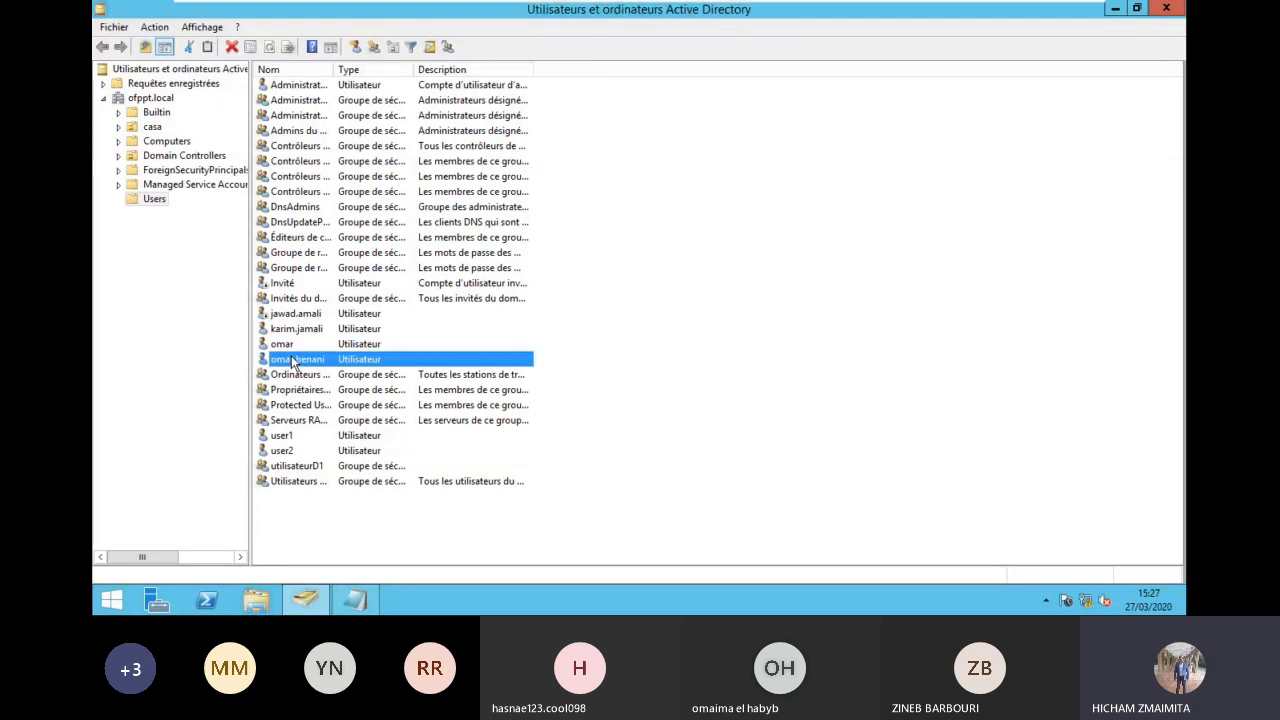
right_click(671, 386)
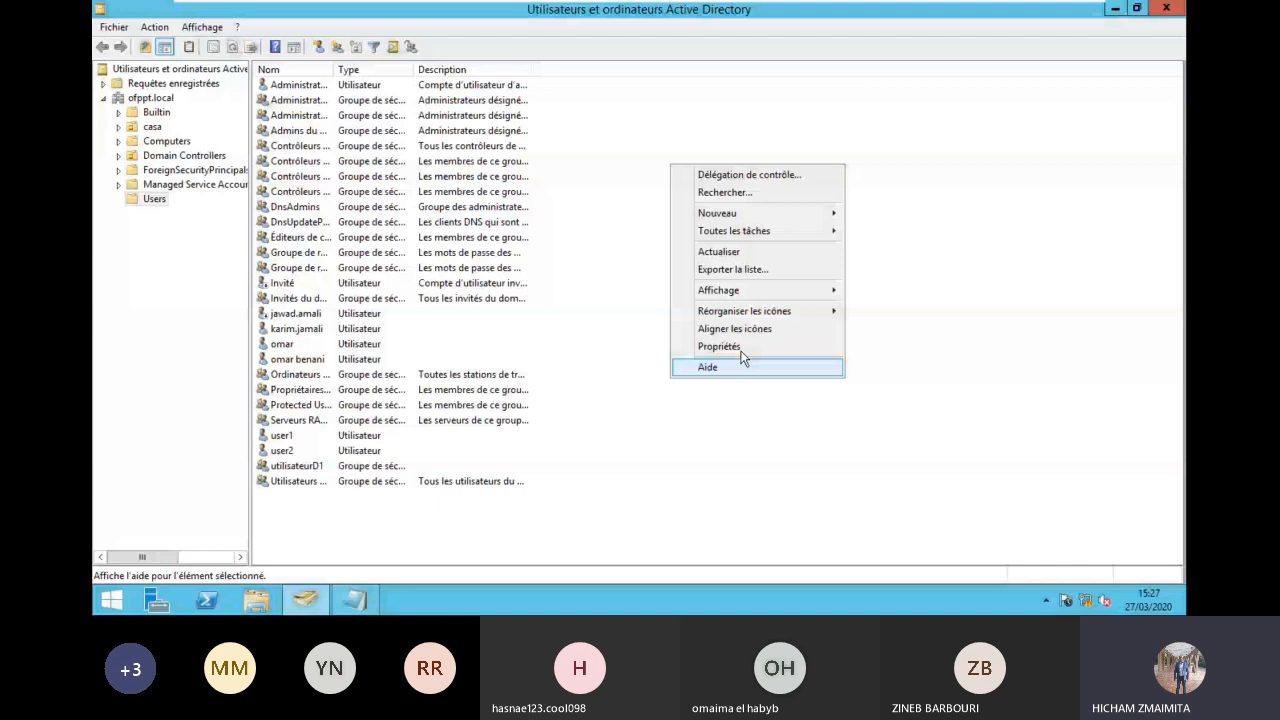
mouse_move(740, 212)
left_click(989, 363)
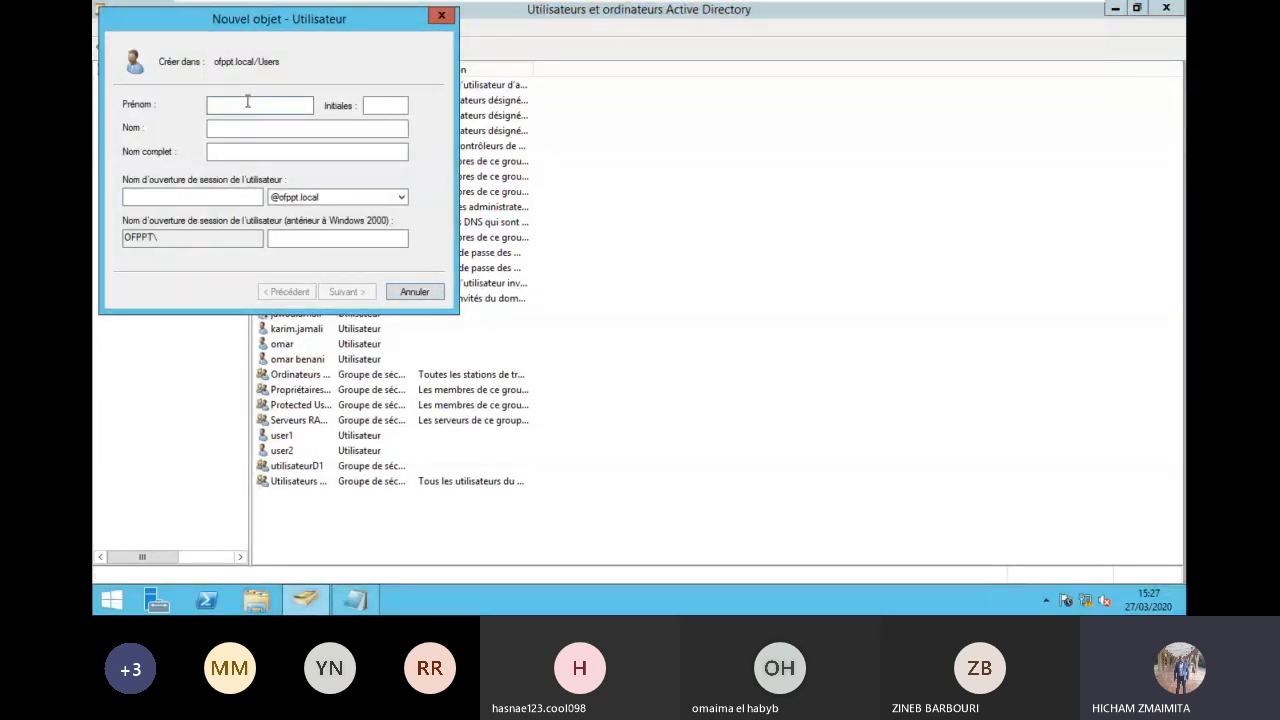
type("ahmed ")
type("azerty")
left_click(194, 192)
type("a.")
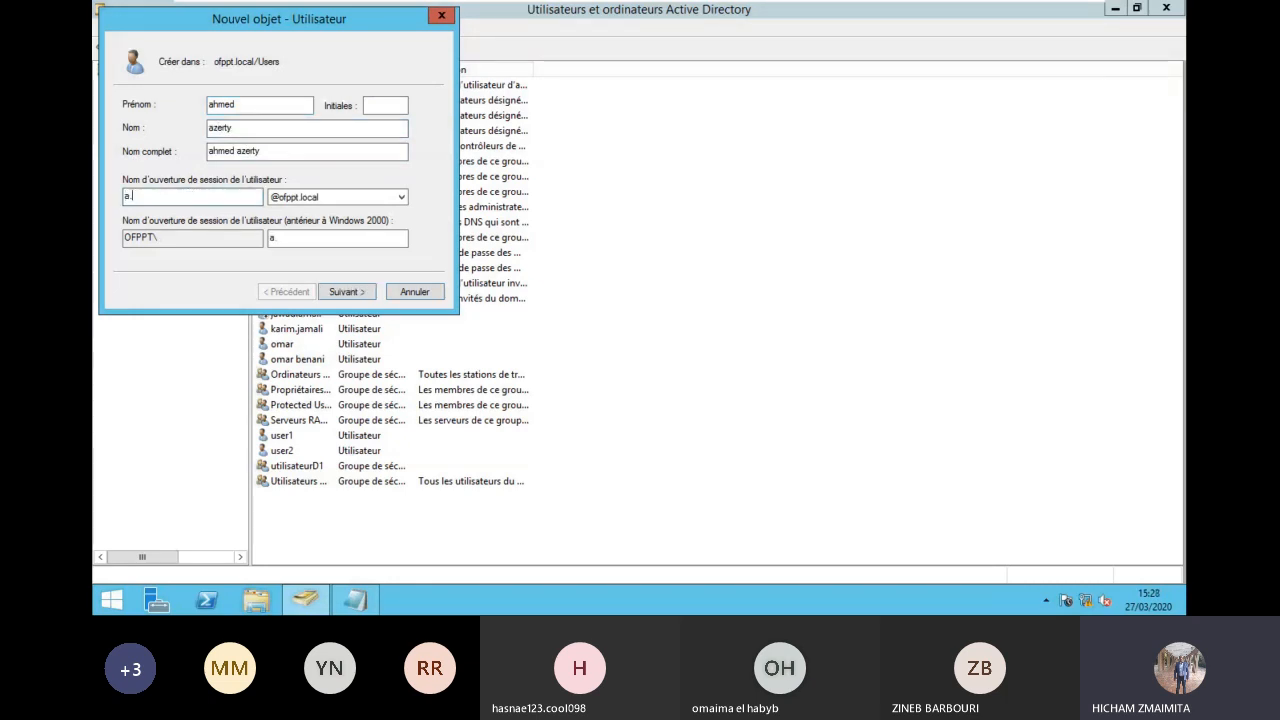
type("azerty")
Step: Enter and confirm the new user's password and finish creating the account
left_click(347, 291)
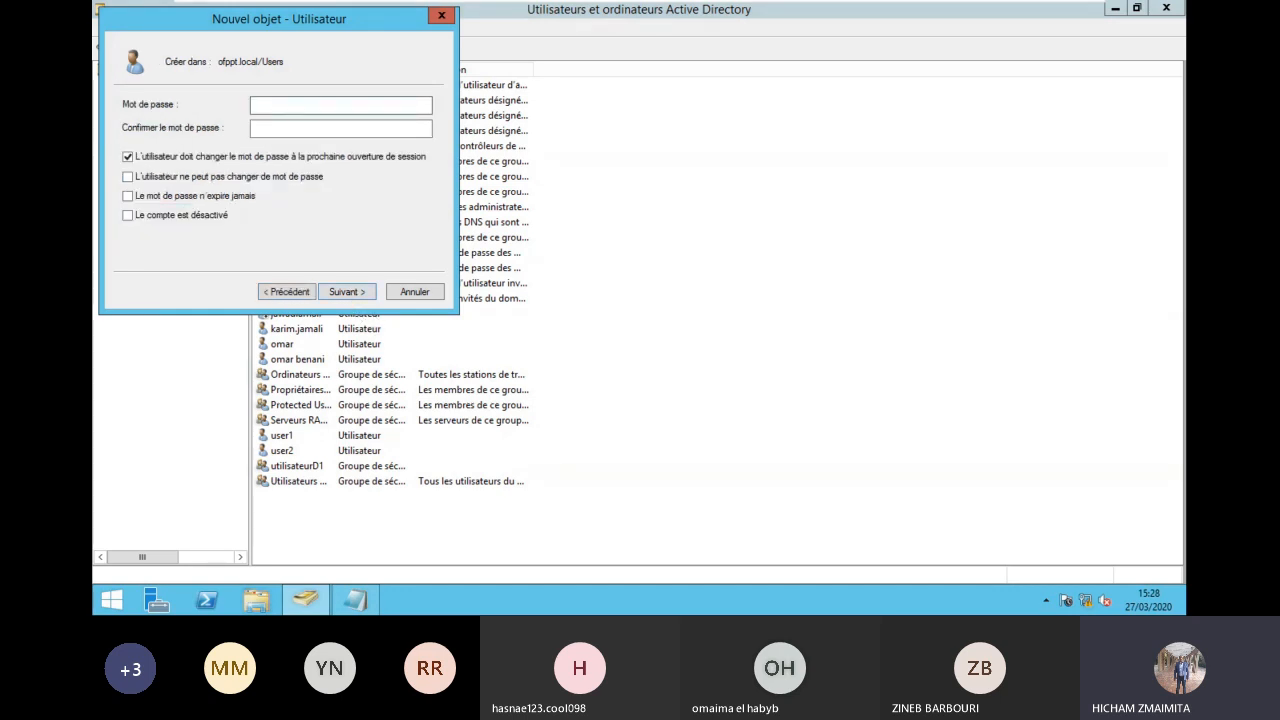
type("•••••••••")
key("Tab")
type("•••••••••")
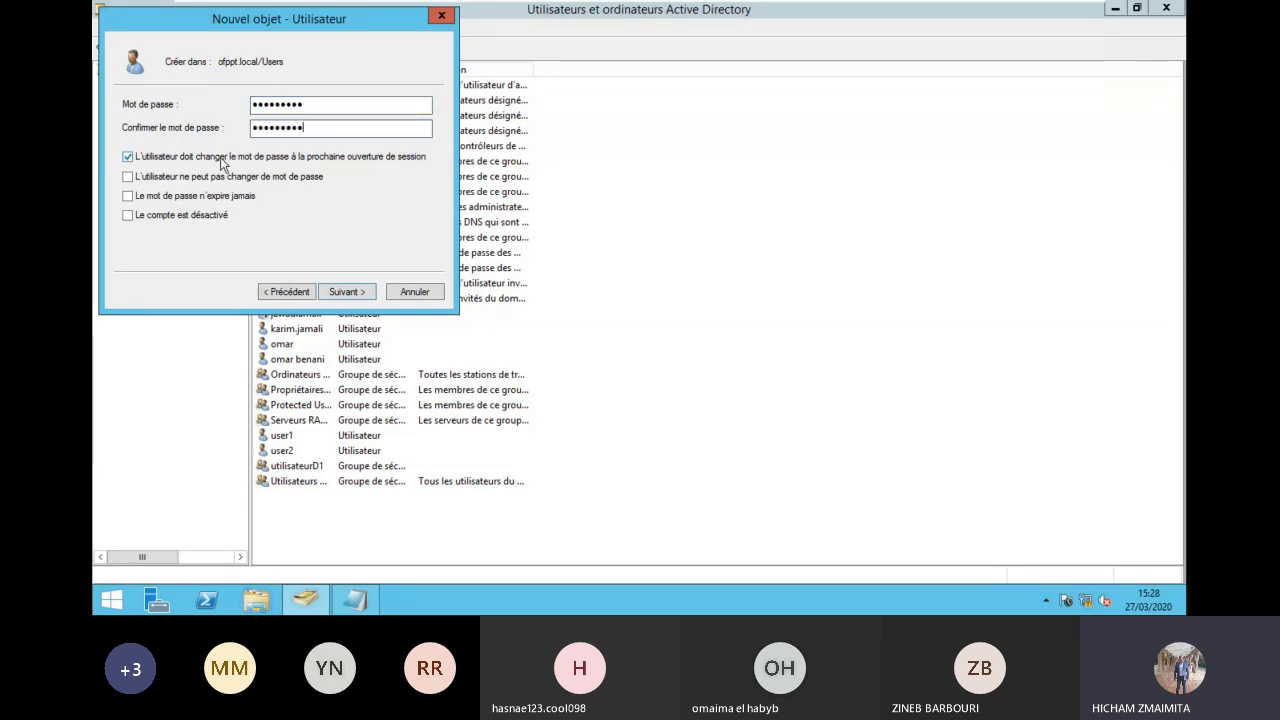
left_click(338, 293)
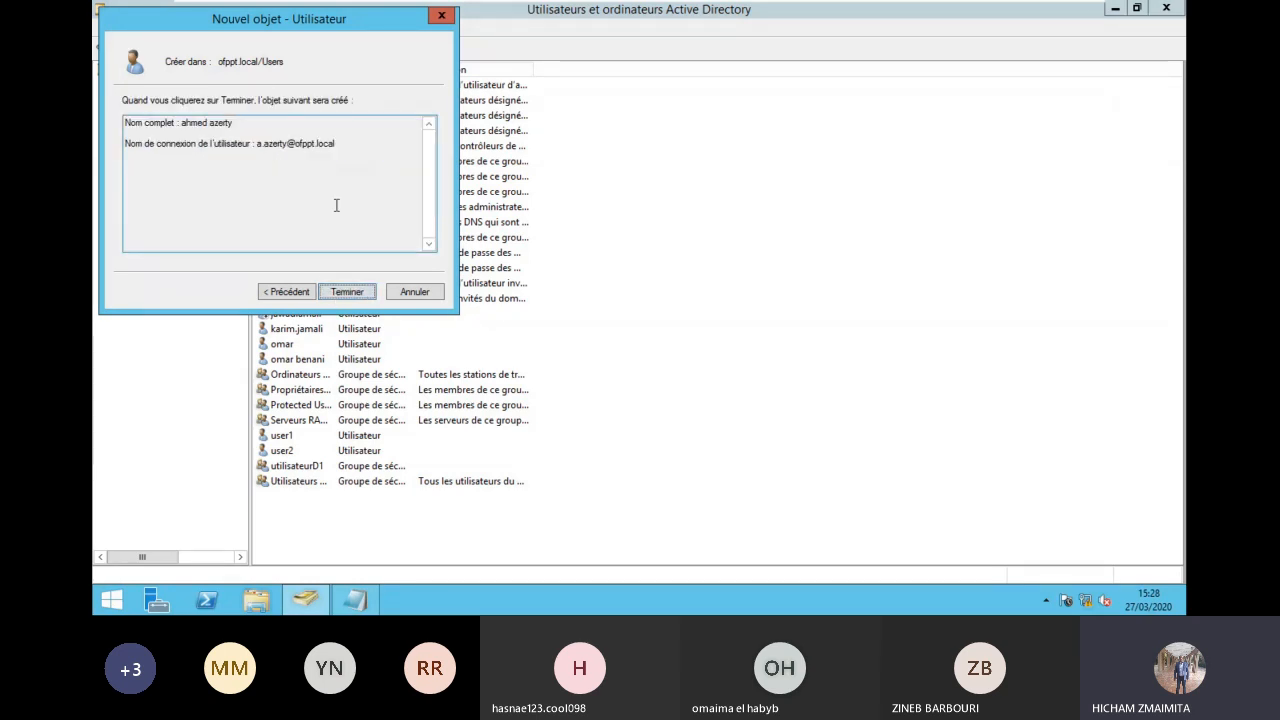
left_click(362, 298)
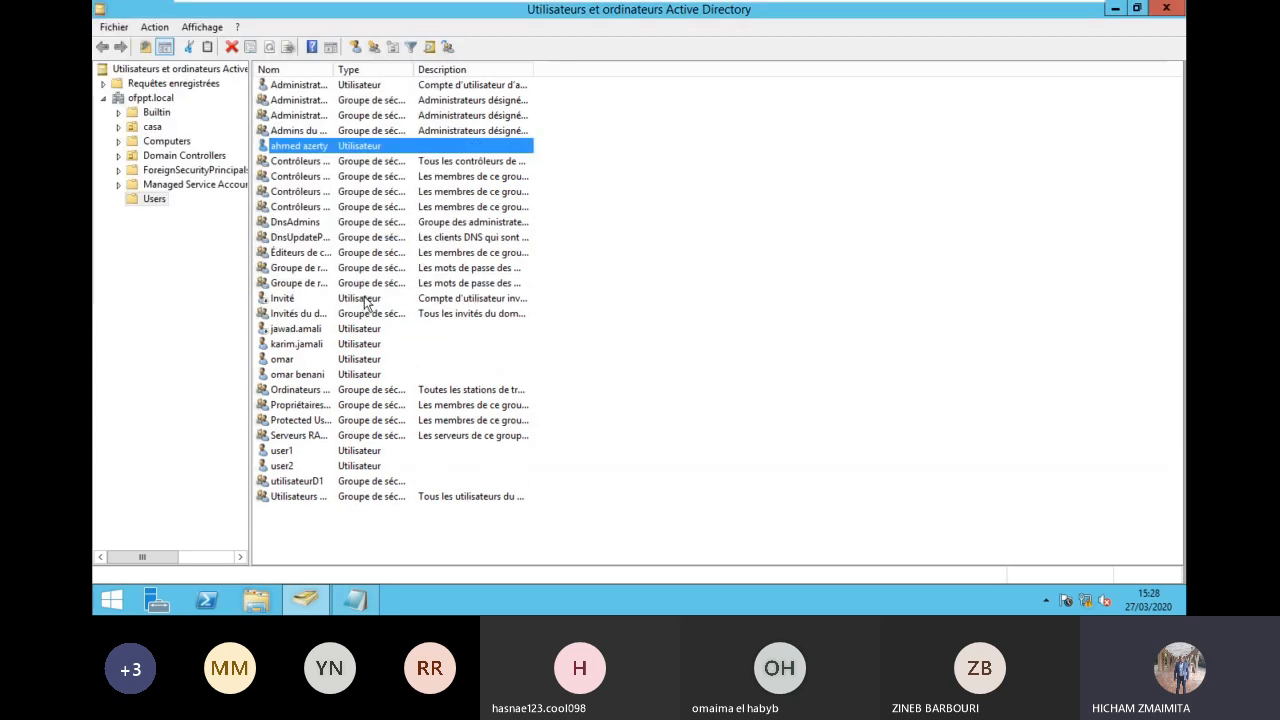
Step: Inspect the new user's account settings and logon workstations list
double_click(309, 149)
left_click(204, 54)
scroll(290, 260, "down", 3)
left_click(285, 157)
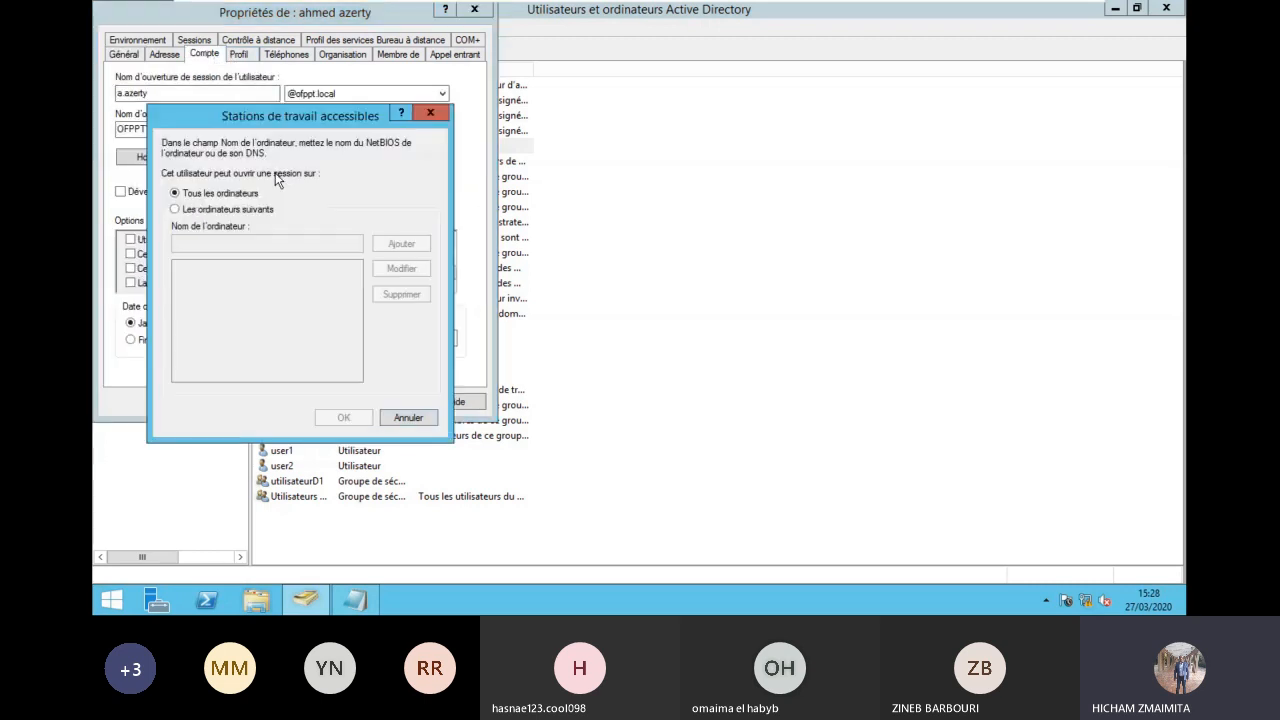
key("Escape")
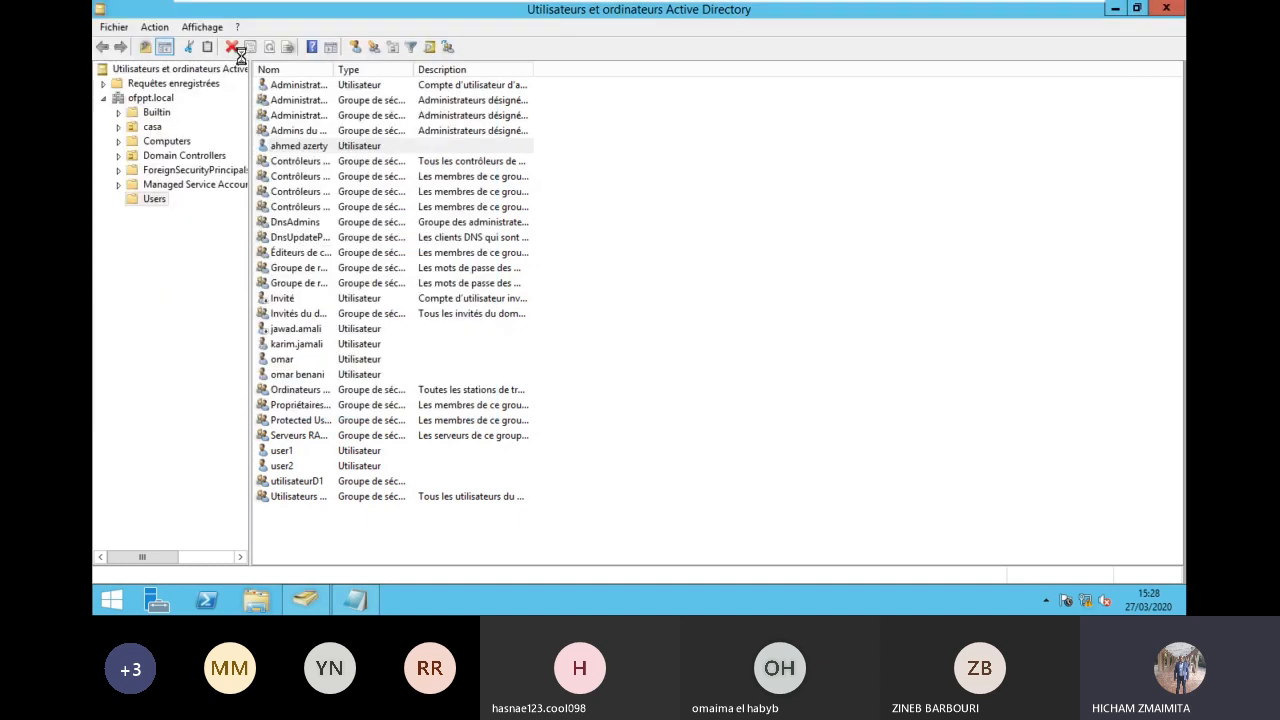
Step: Set the user's profile path to \\192.168.2.3\profils\%username% and save
double_click(322, 143)
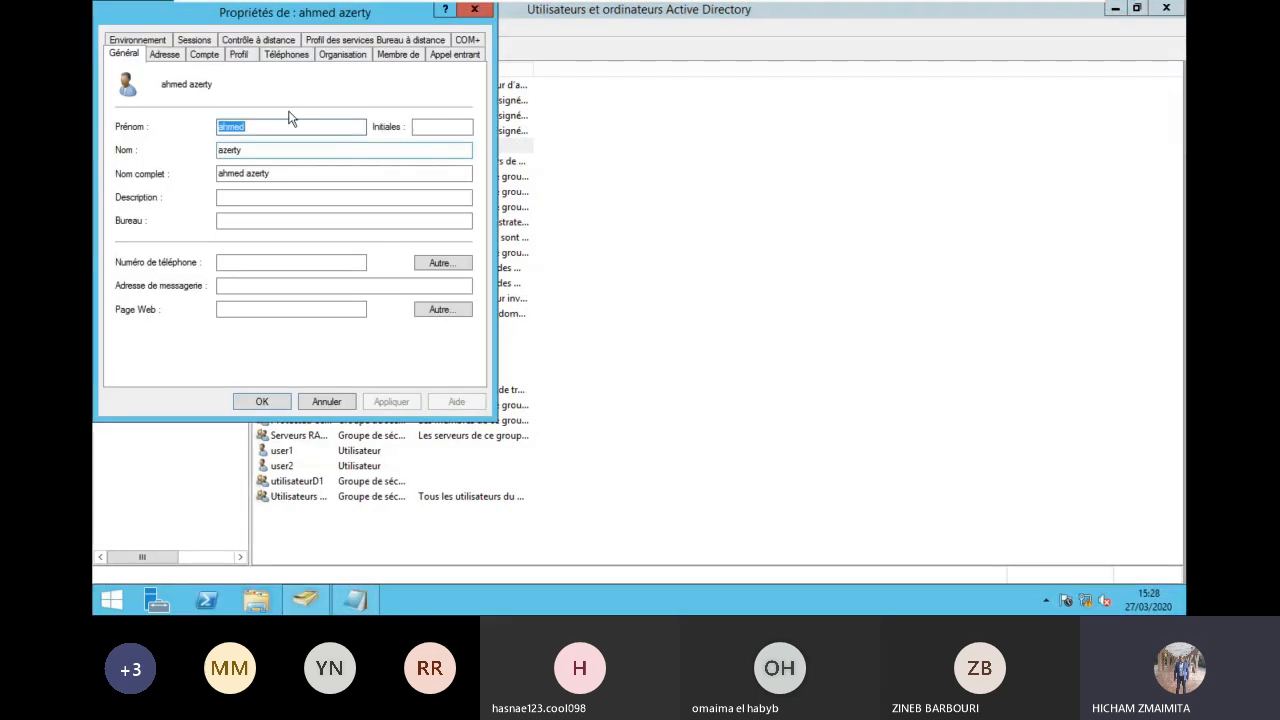
left_click(240, 54)
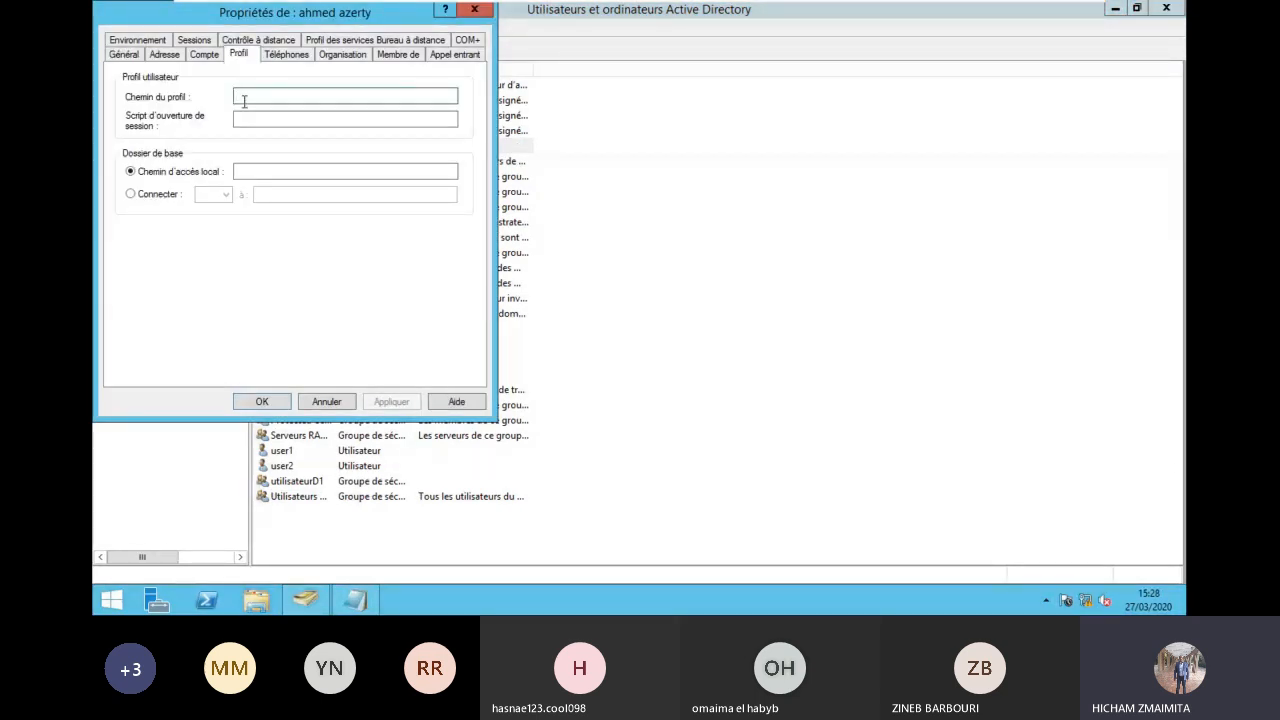
left_click(243, 97)
type("\\\\192.168.2.3\\")
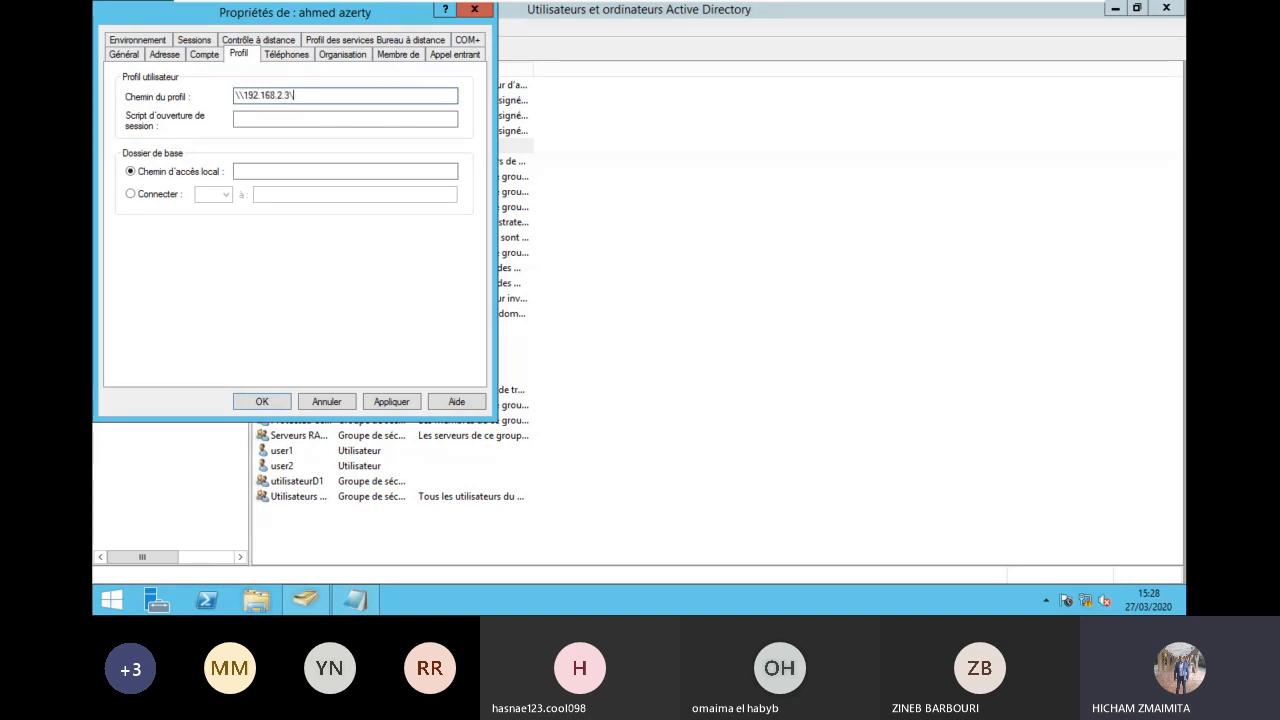
type("profils")
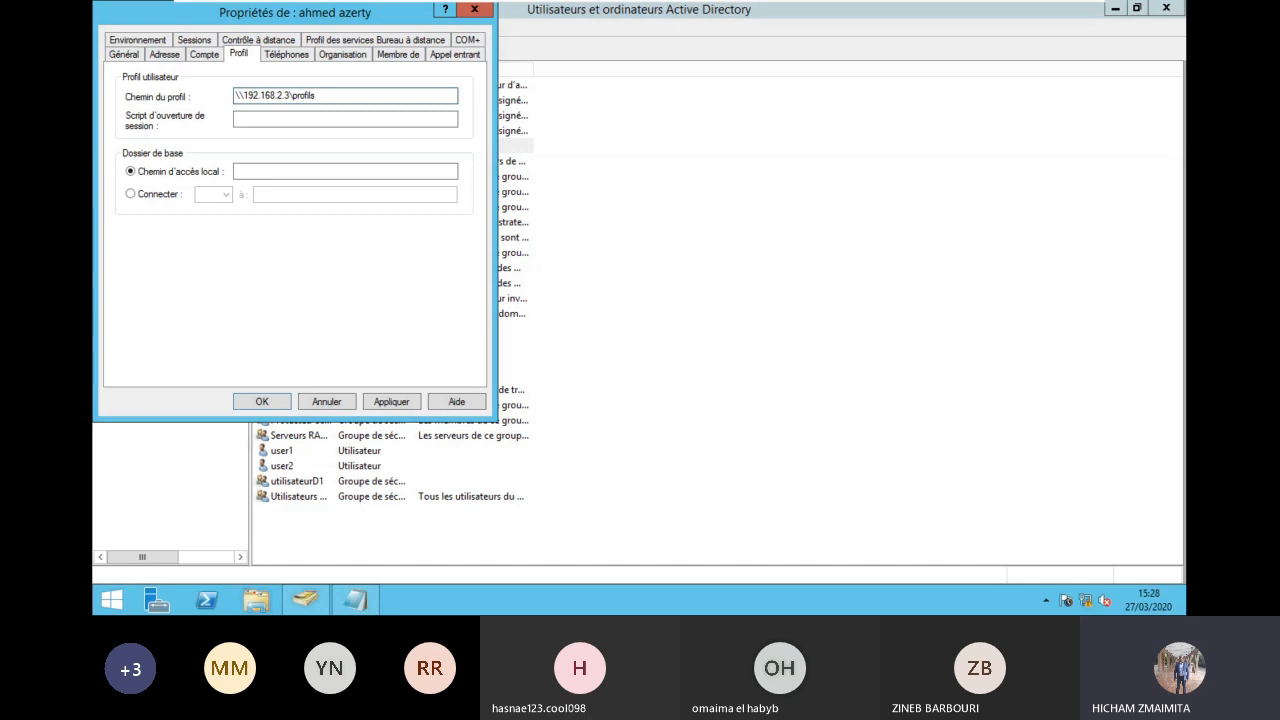
type("\\%username%")
left_click(260, 401)
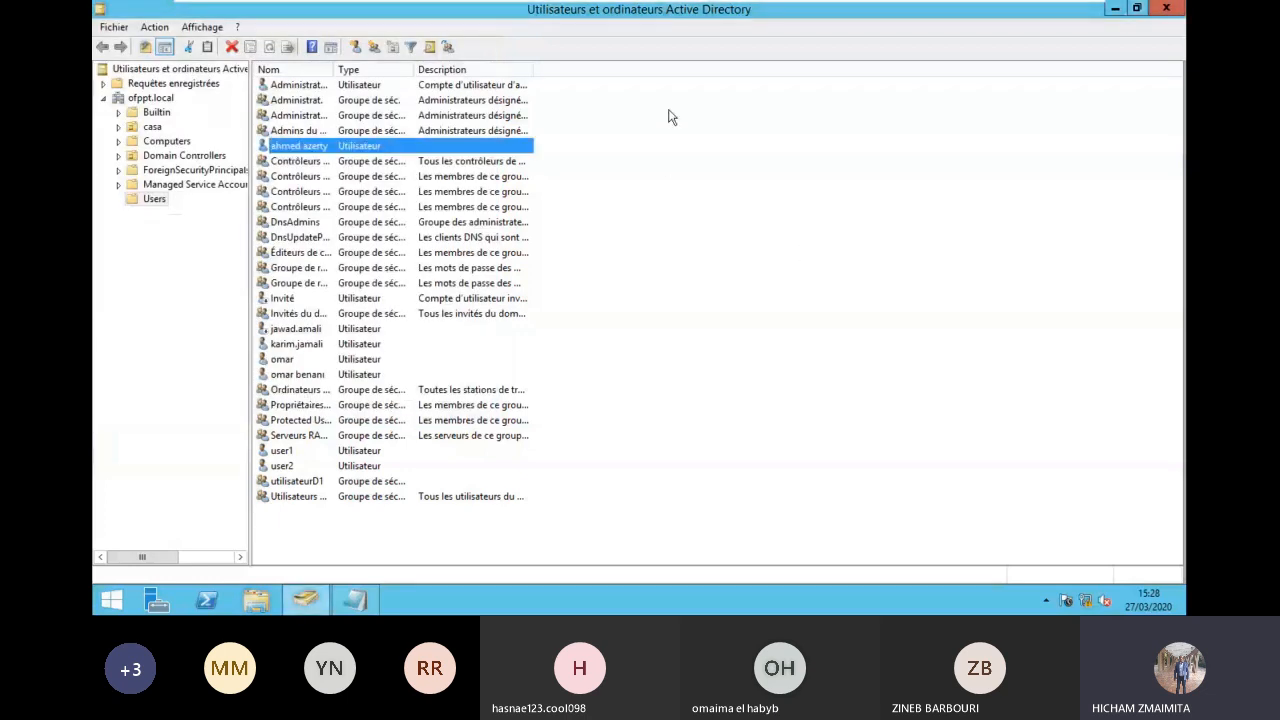
Step: Sign in to PC2 as a different user with an ofppt domain account and dismiss the activation prompt
mouse_move(820, 8)
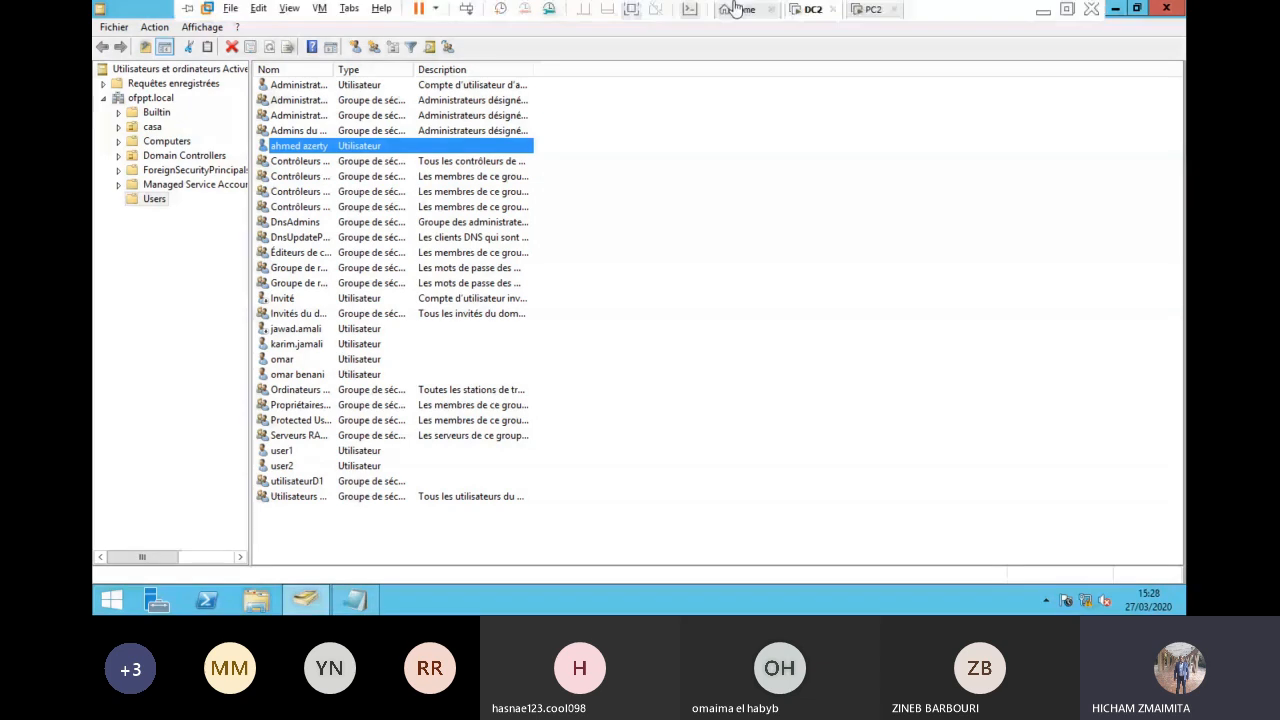
left_click(871, 11)
left_click(466, 11)
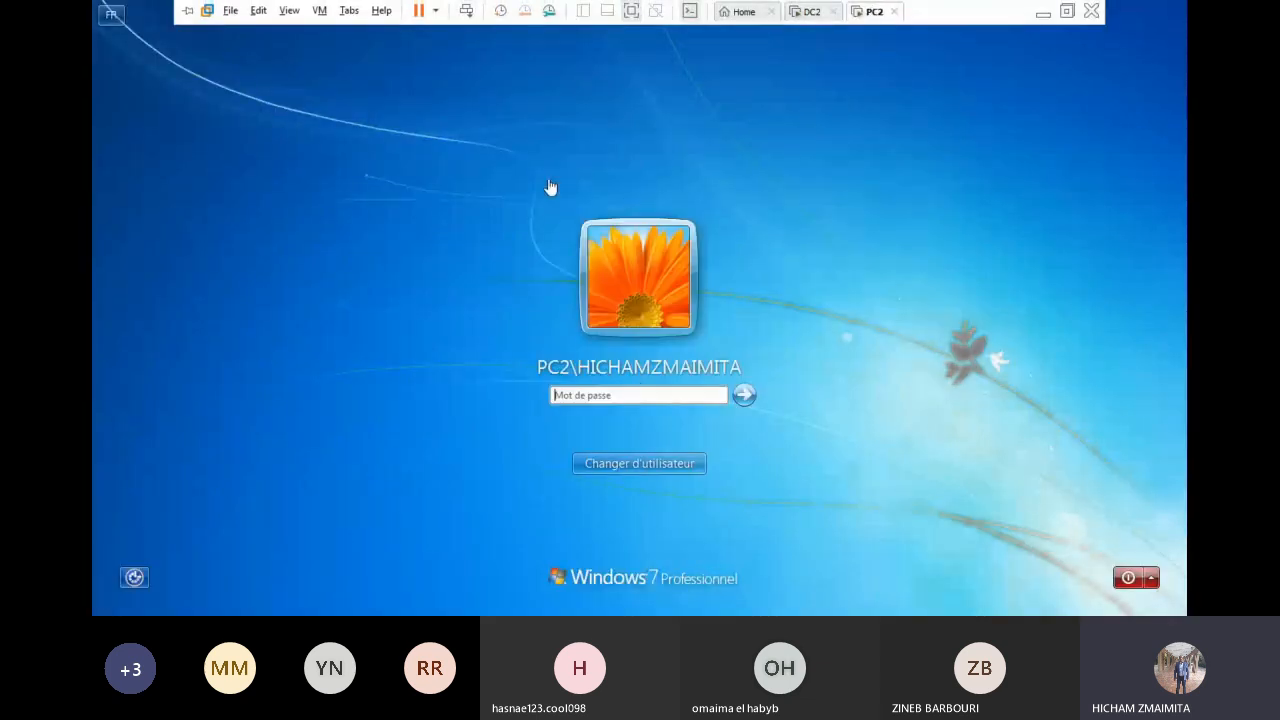
left_click(639, 463)
left_click(708, 360)
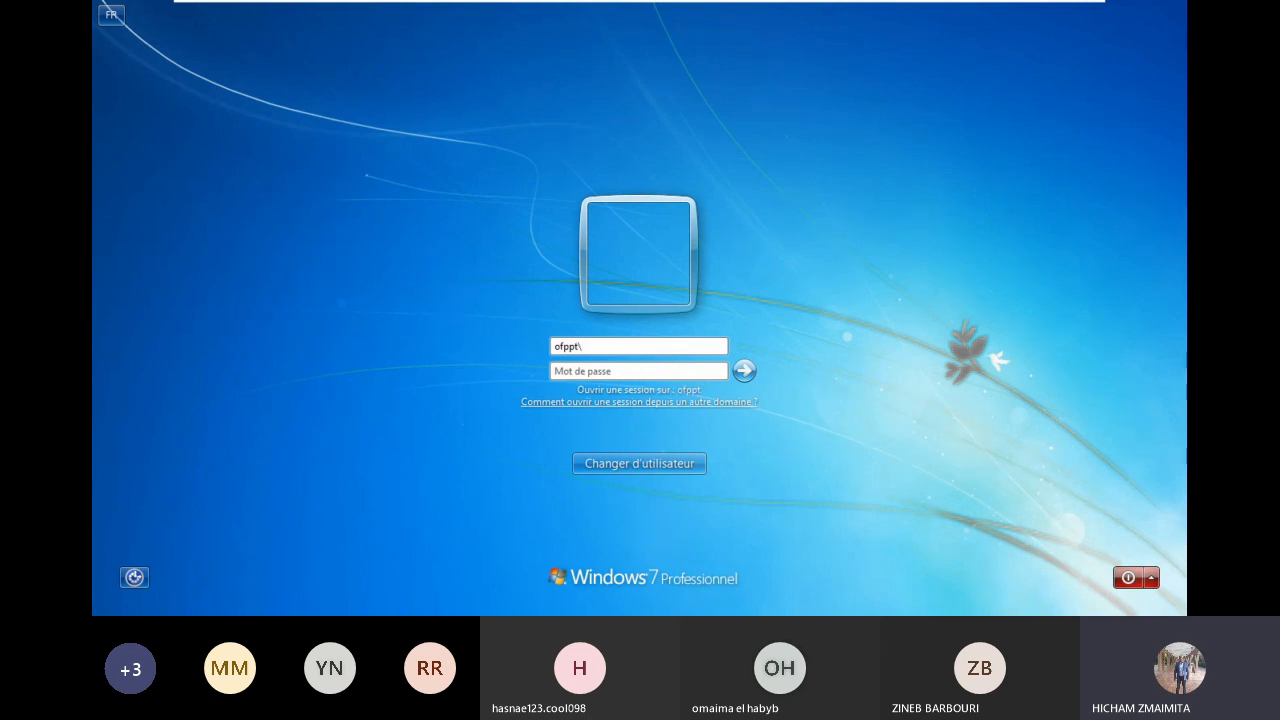
key("Tab")
type("••••••••••••")
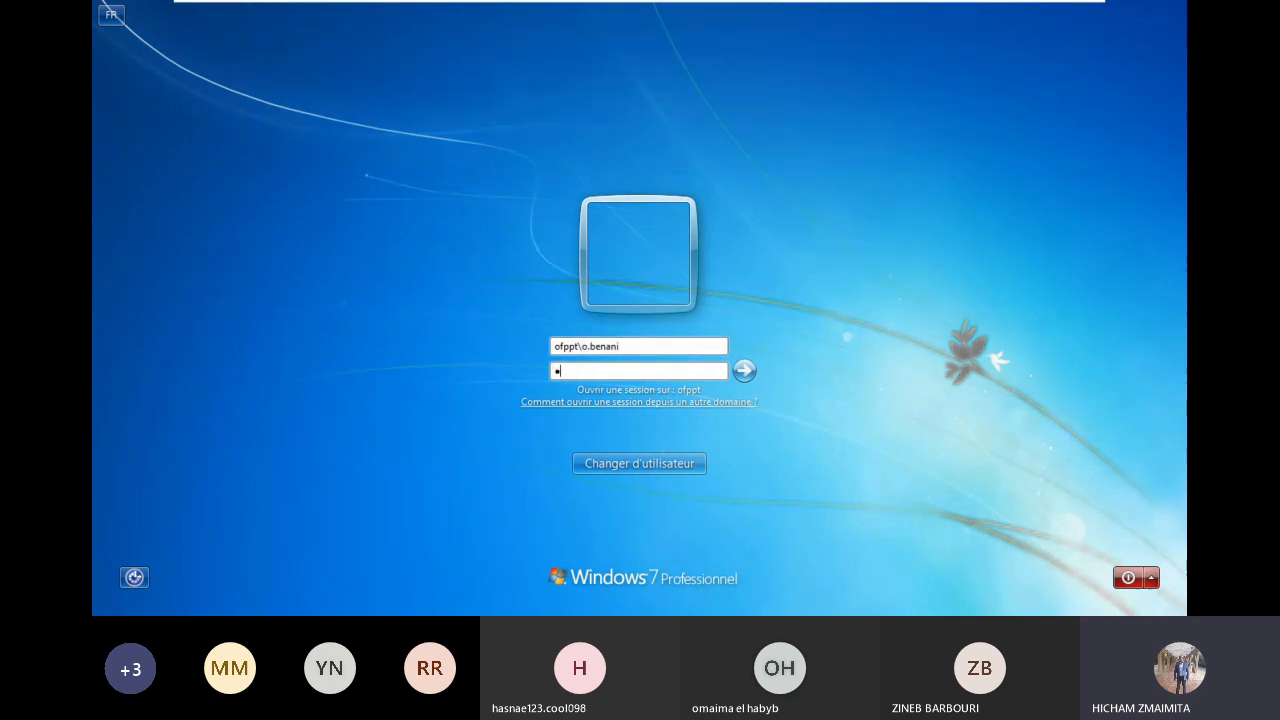
key("Return")
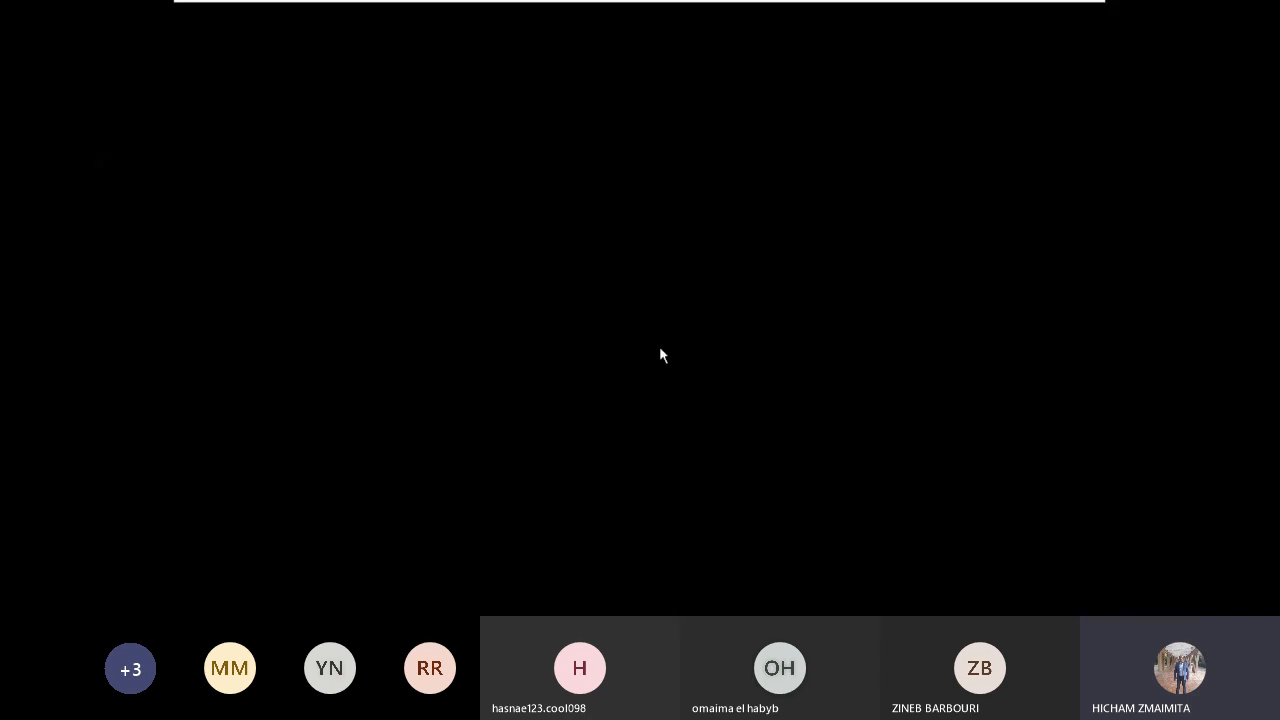
left_click(852, 502)
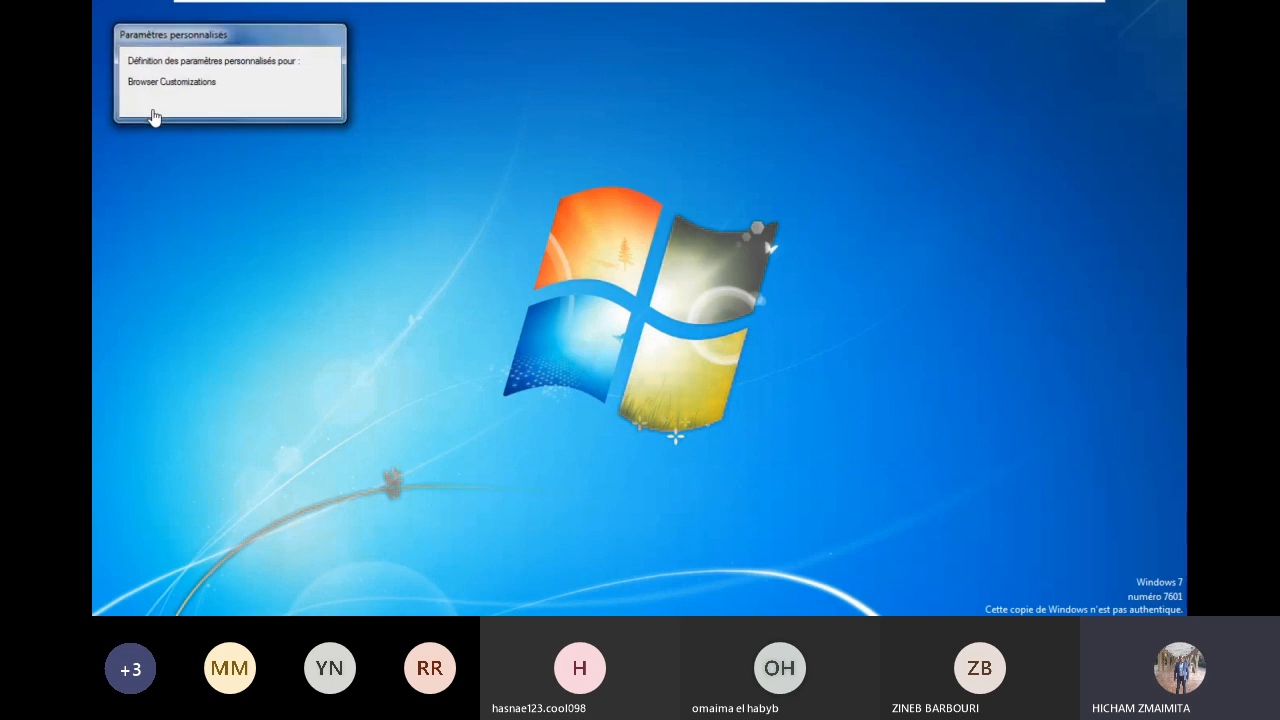
Step: On DC2, browse File Explorer to C:\Profils to view the new profile folder
mouse_move(357, 7)
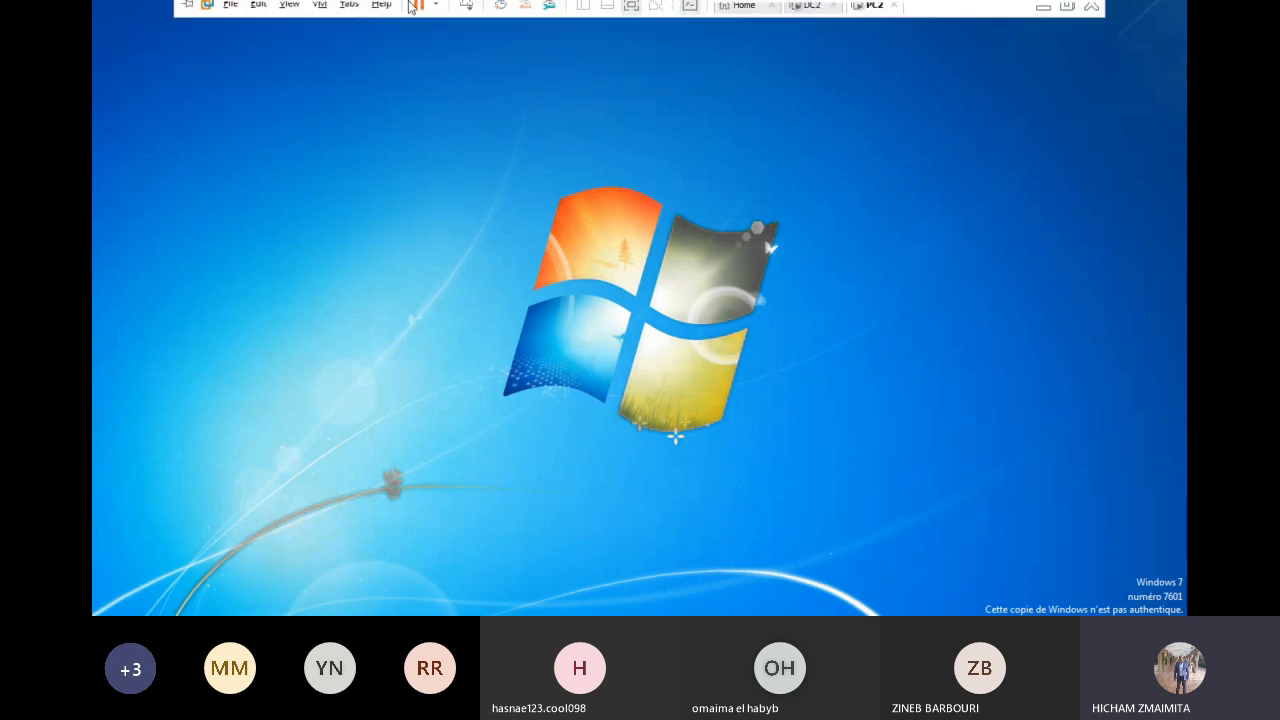
left_click(803, 12)
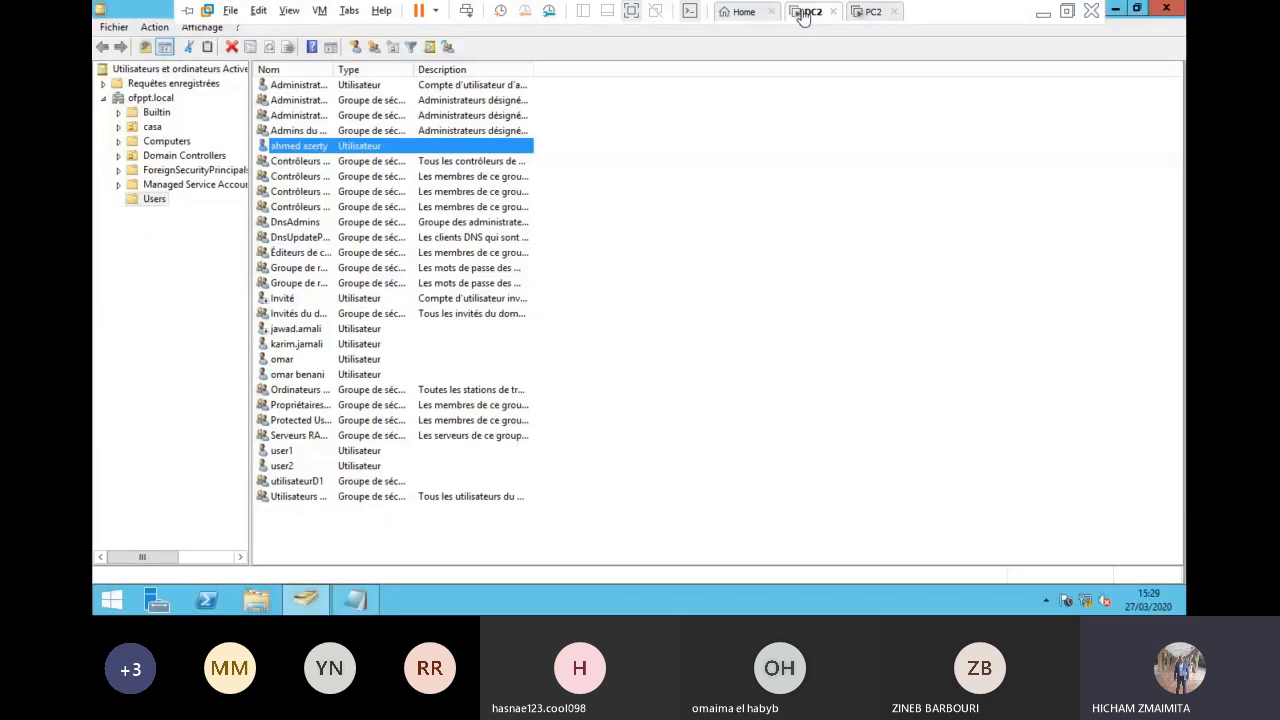
left_click(266, 607)
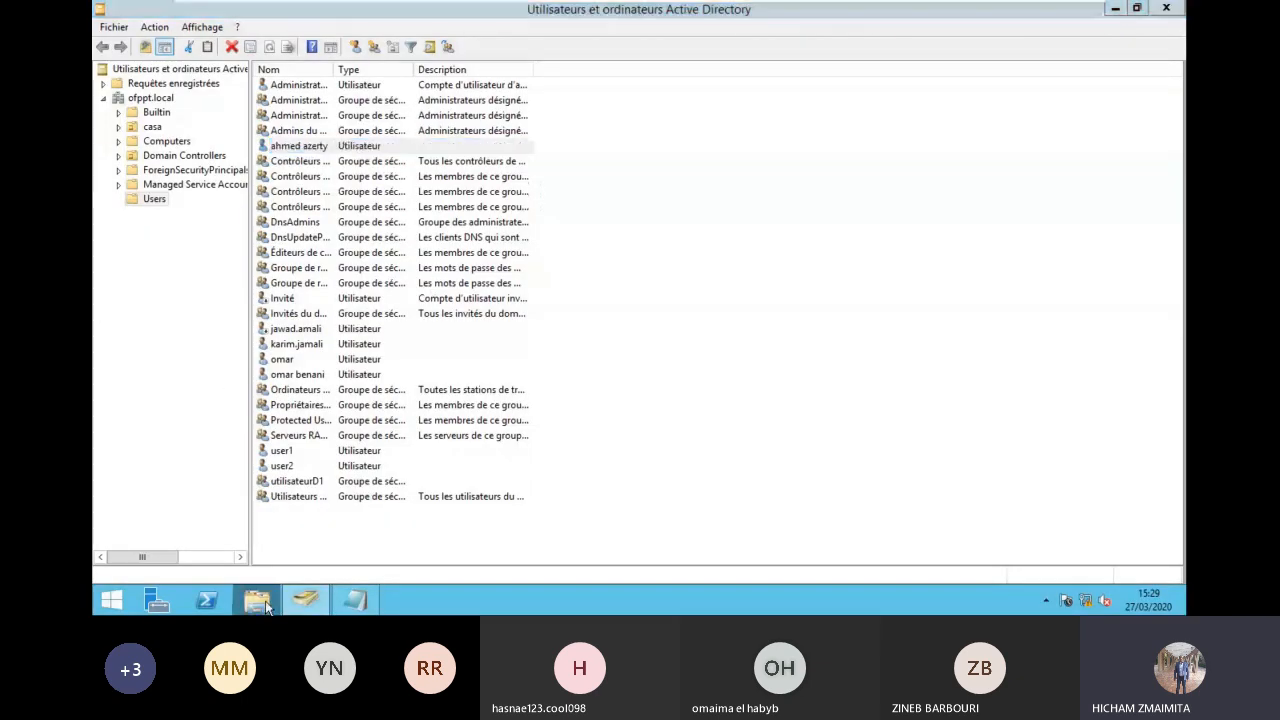
double_click(528, 350)
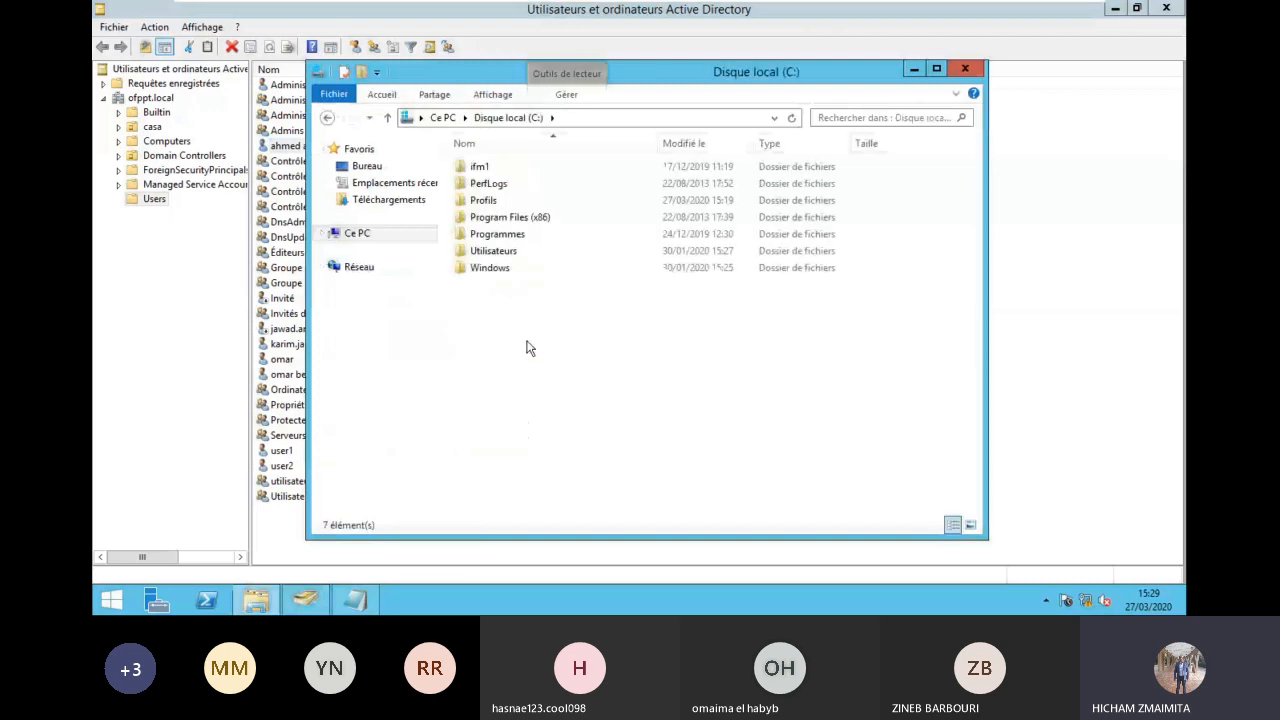
double_click(484, 201)
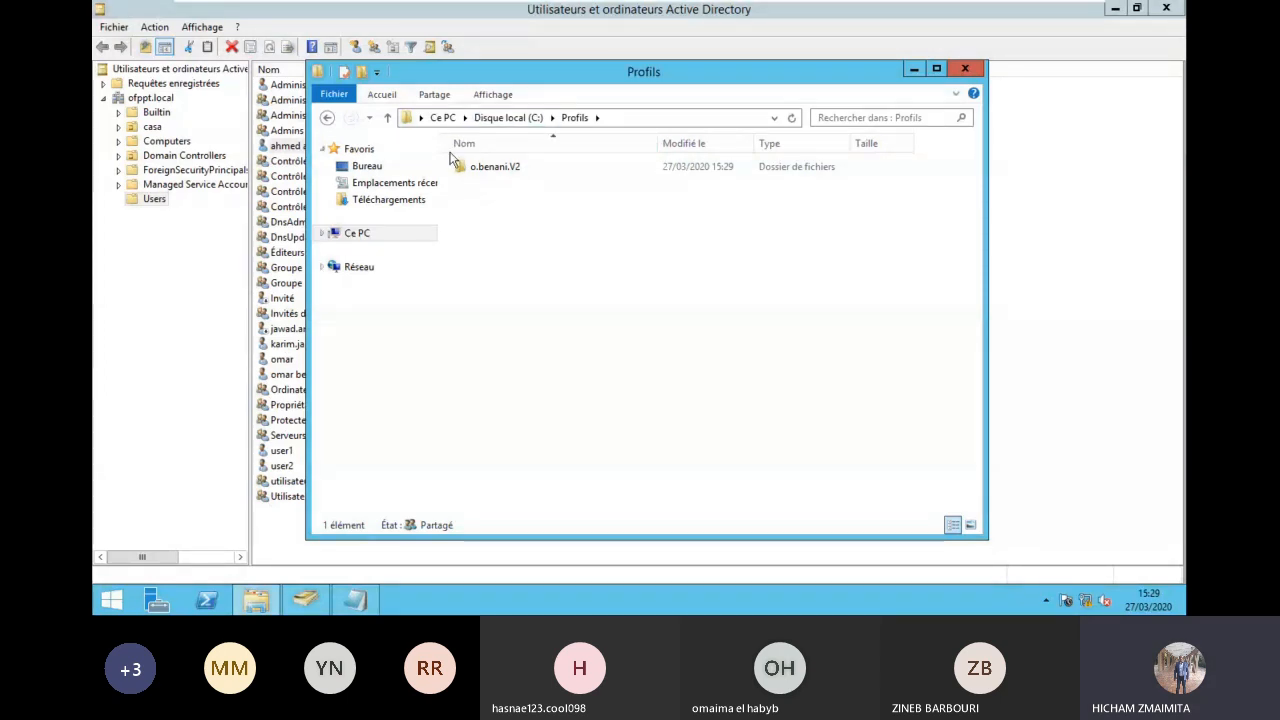
Step: On PC2, apply the Architecture theme and close the personalization window
mouse_move(897, 8)
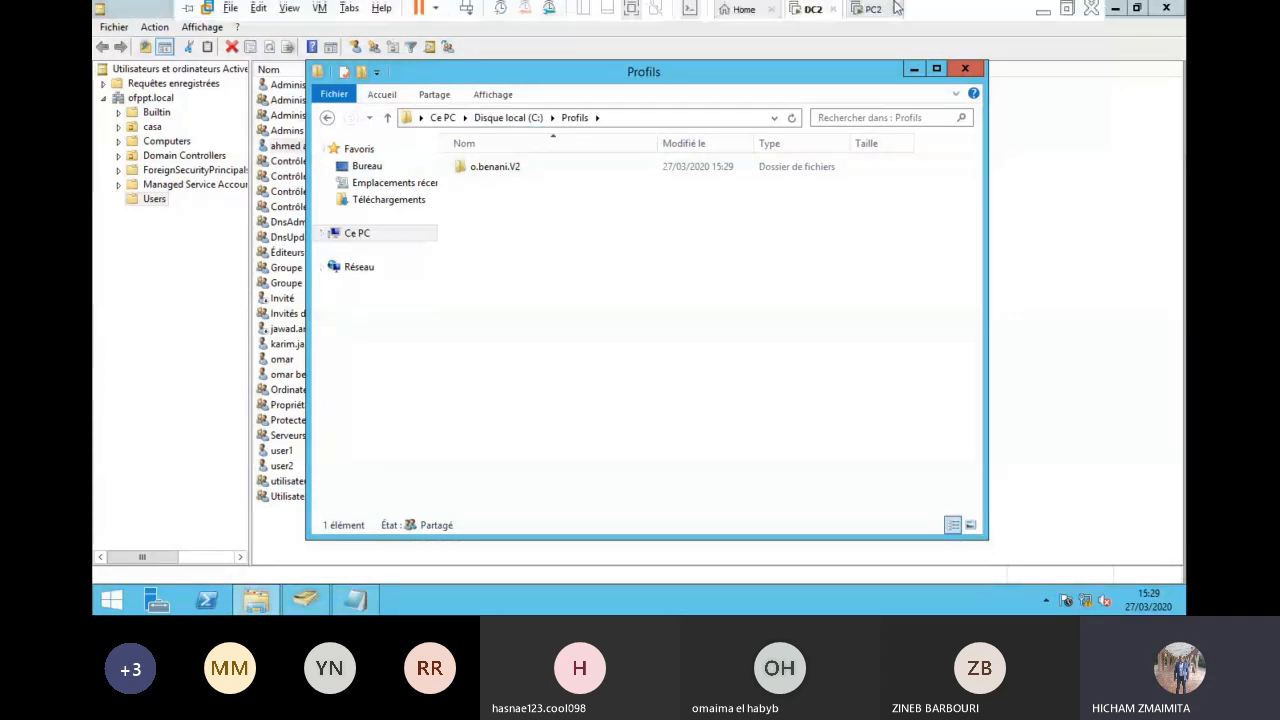
left_click(868, 10)
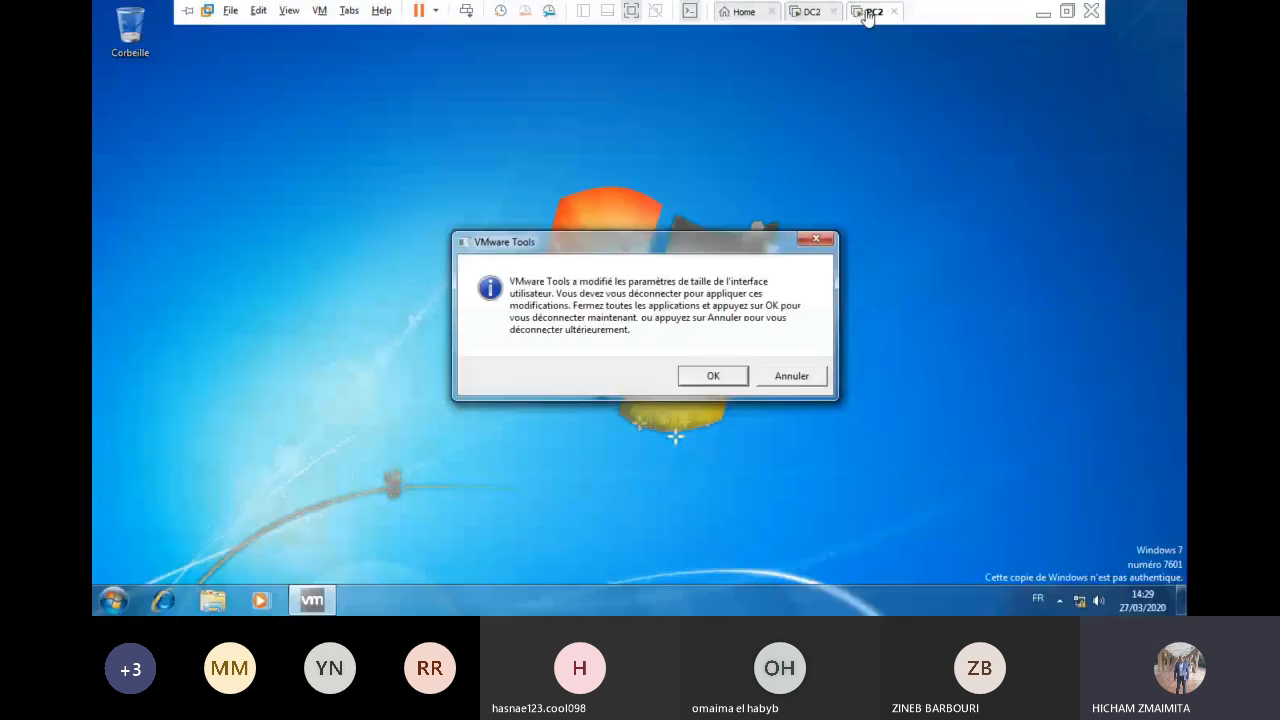
left_click(791, 376)
left_click(662, 298)
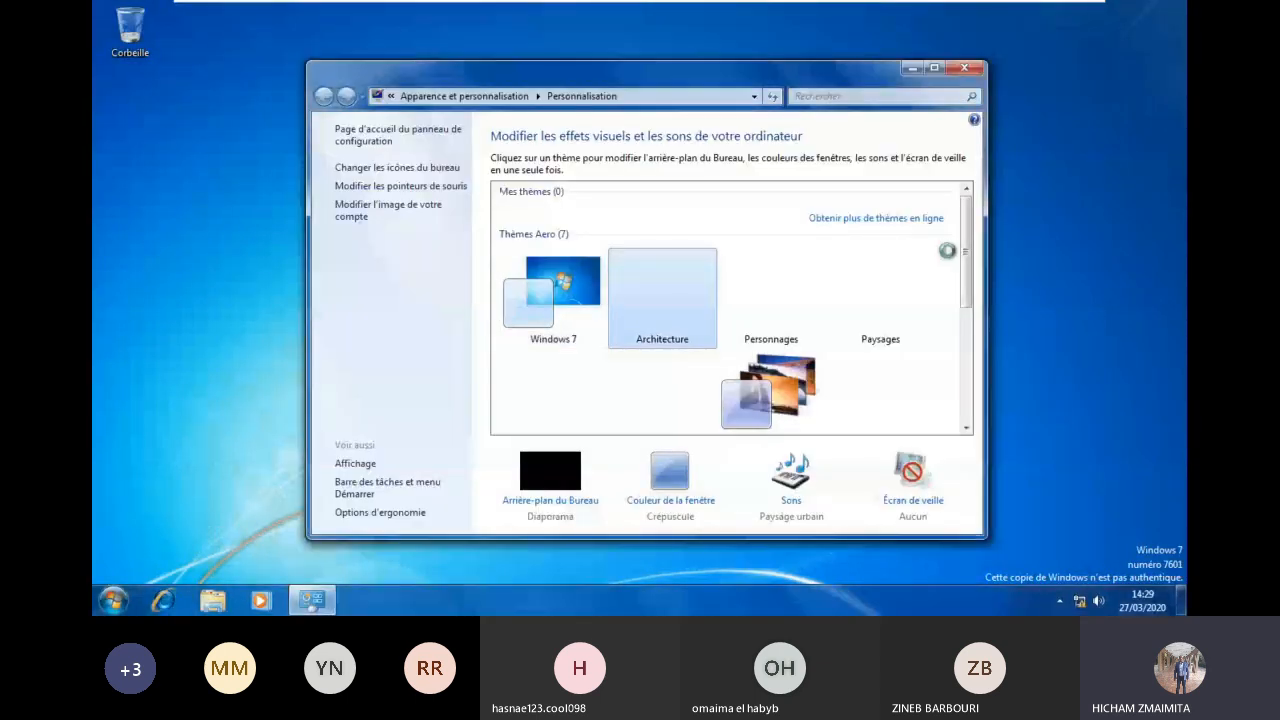
left_click(968, 68)
Step: Create a new journal document and a new text document on PC2's desktop
right_click(492, 166)
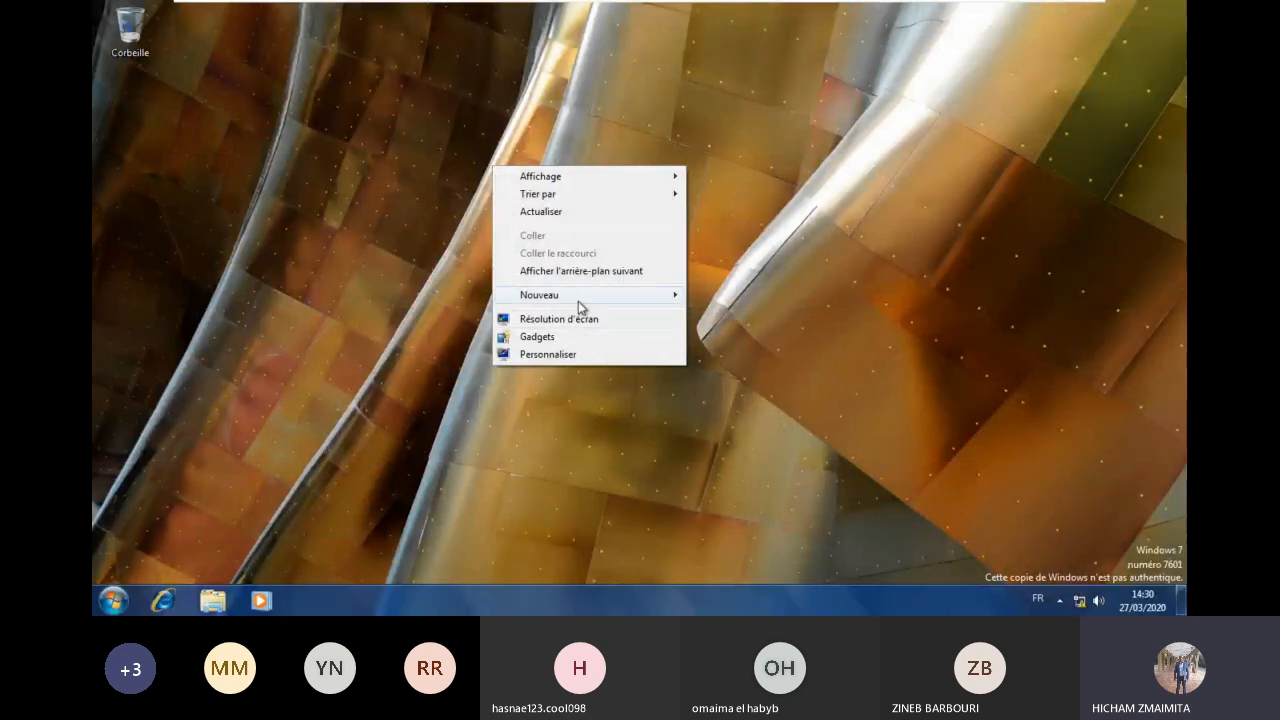
mouse_move(578, 300)
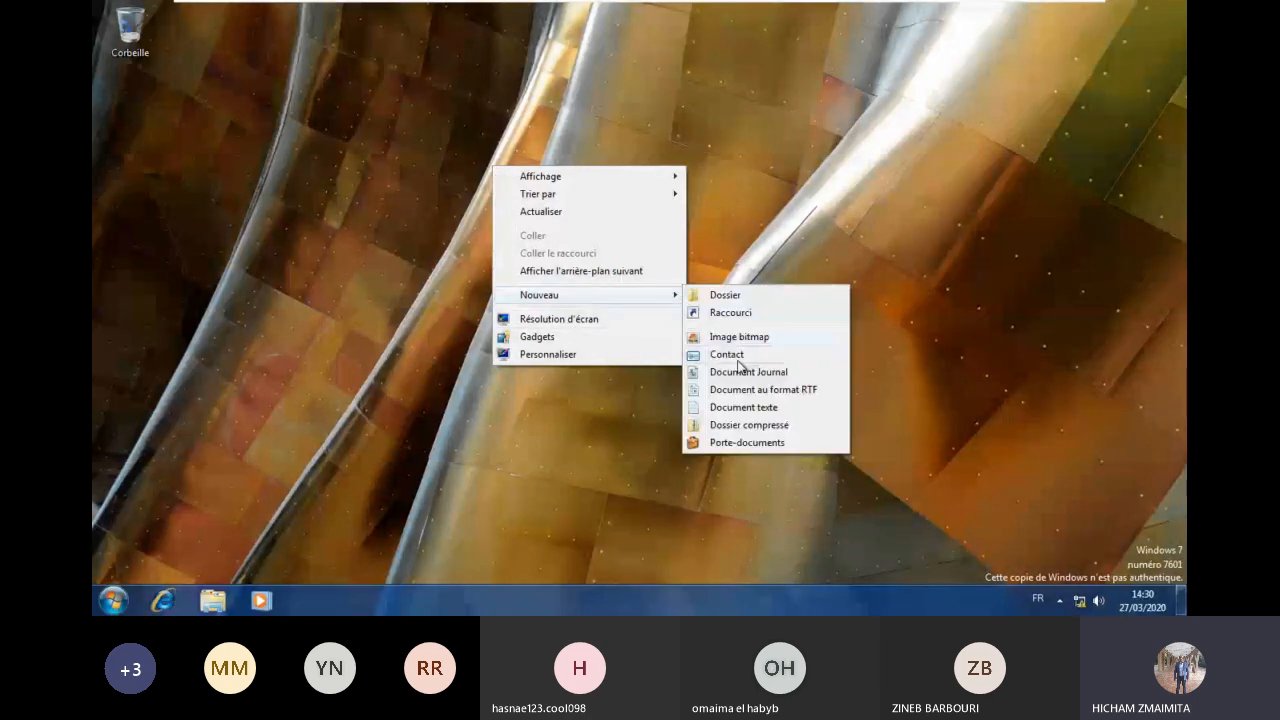
left_click(745, 372)
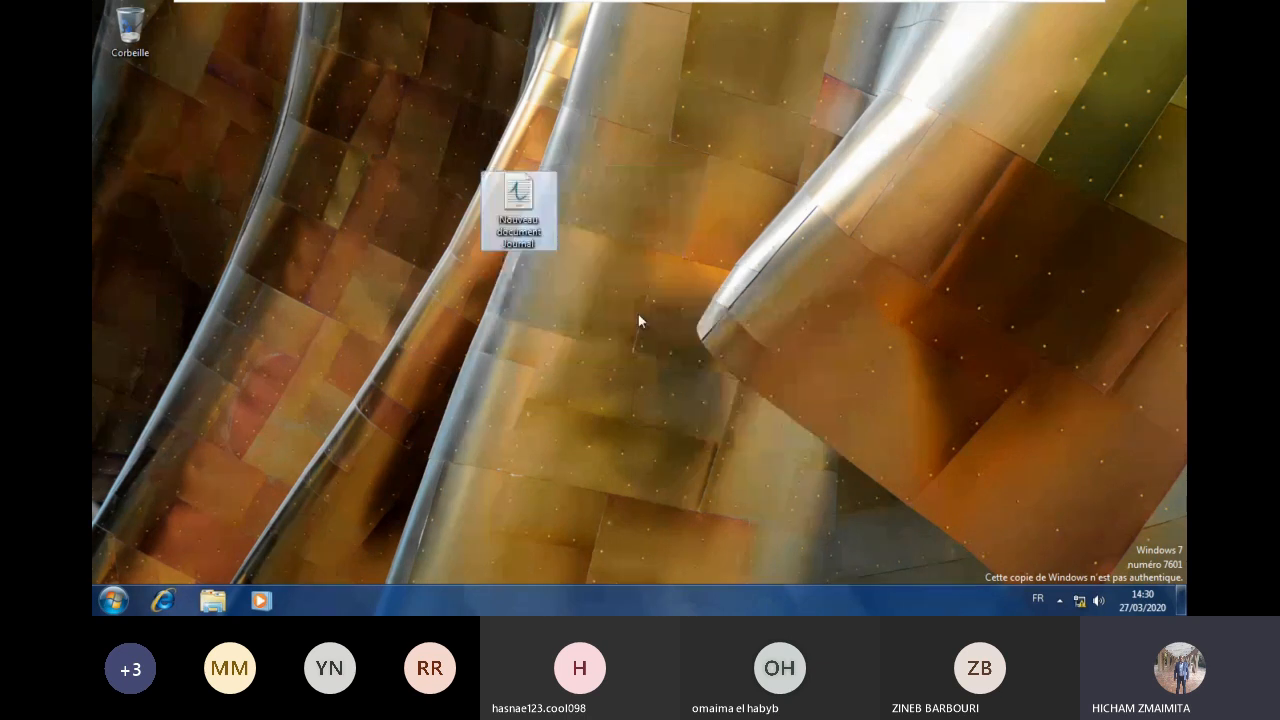
right_click(638, 314)
mouse_move(759, 444)
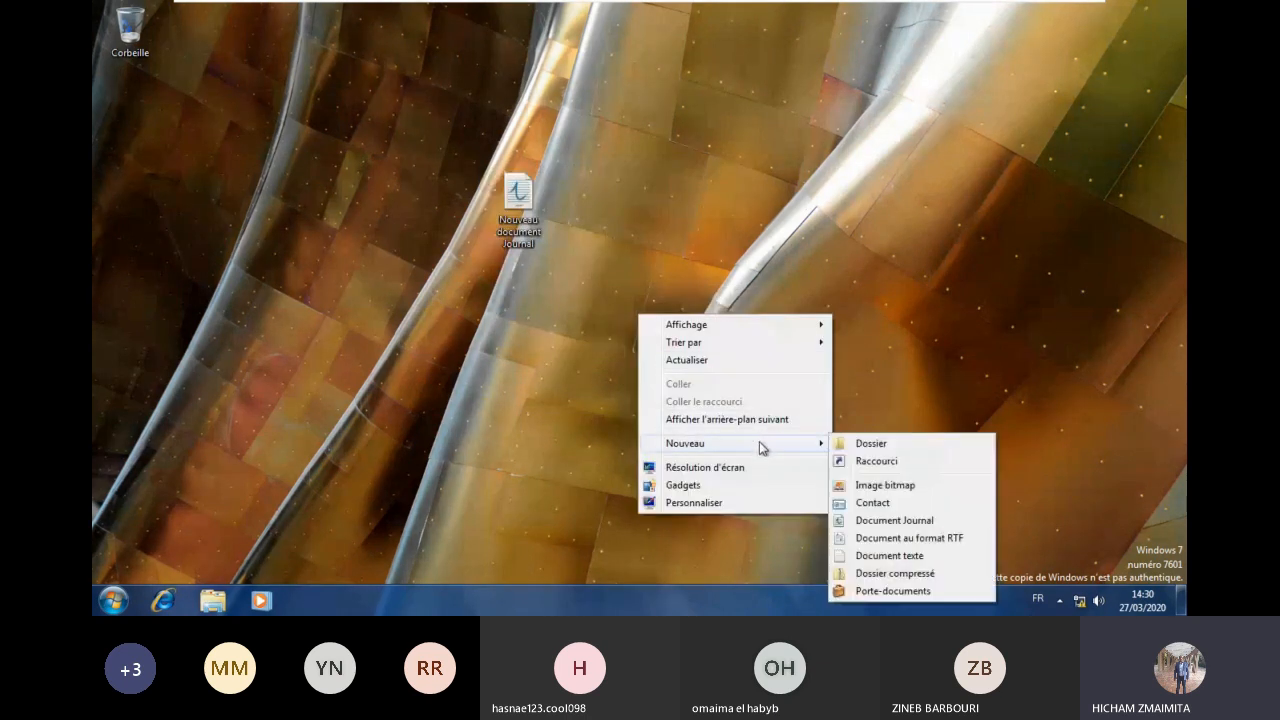
left_click(900, 557)
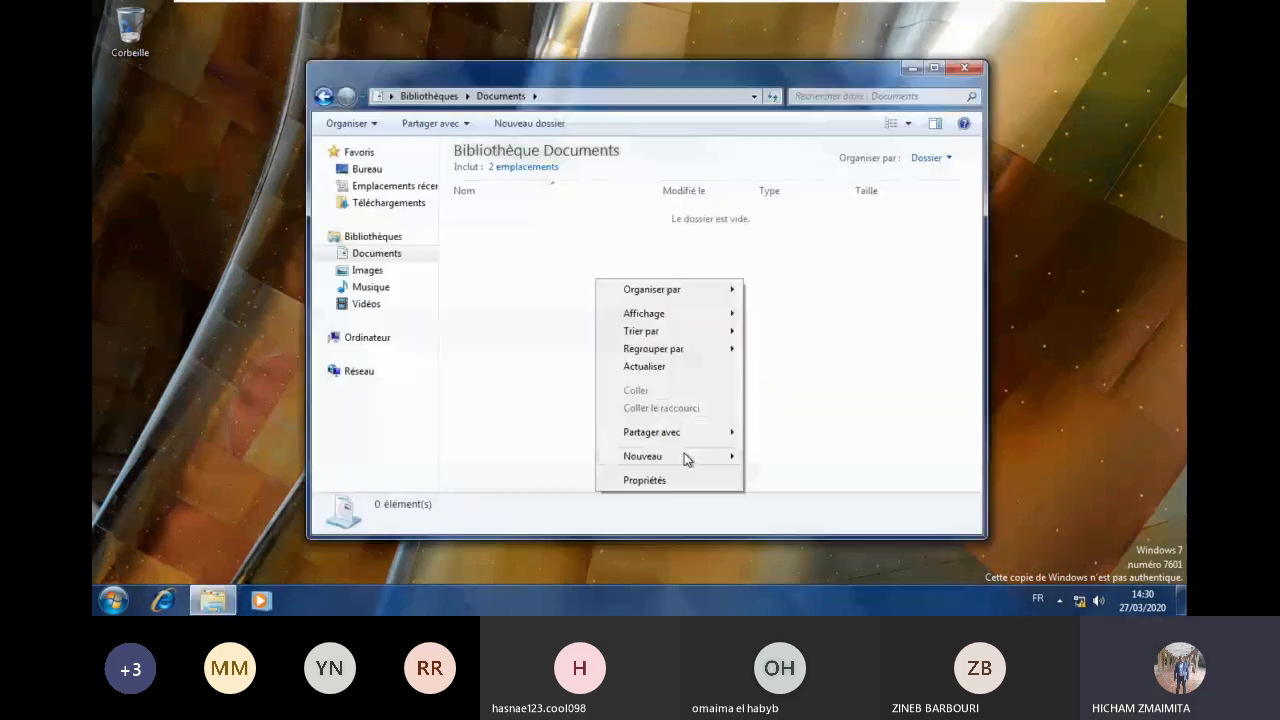
Step: Create a 'Nouveau dossier' folder in Documents and check the bitmap image in Images
mouse_move(686, 457)
left_click(783, 452)
left_click(453, 258)
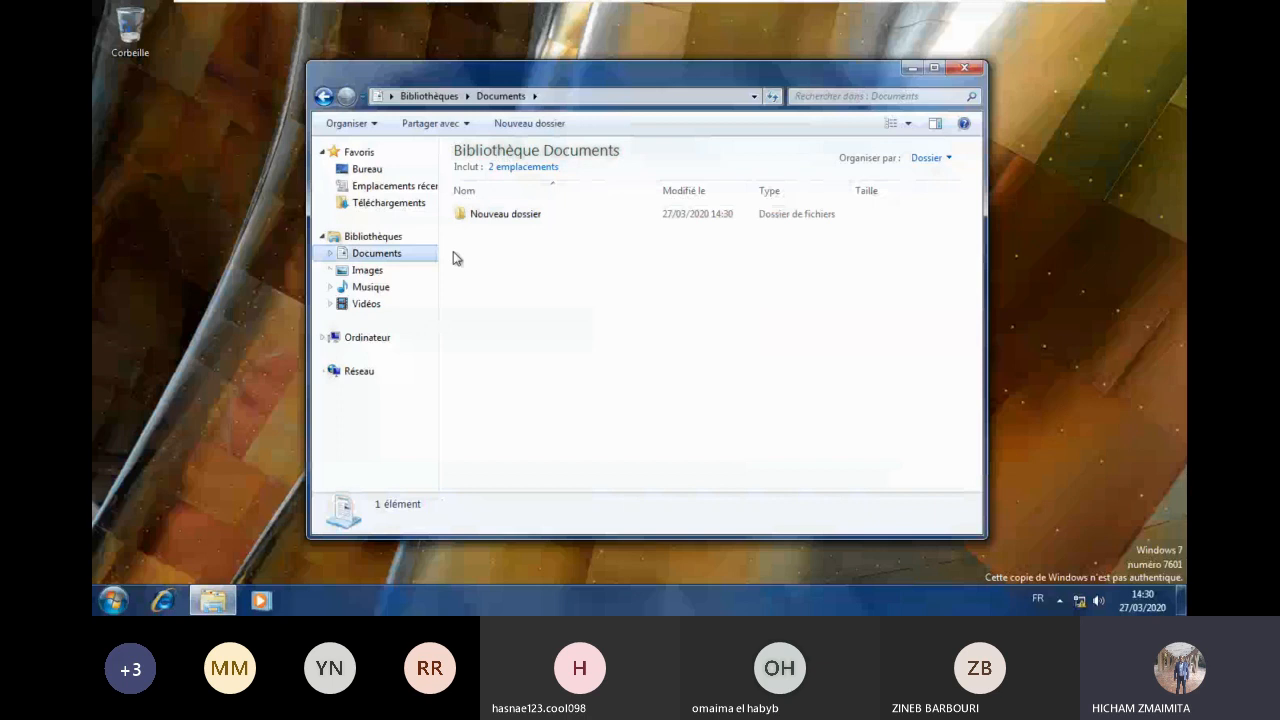
left_click(367, 270)
left_click(581, 240)
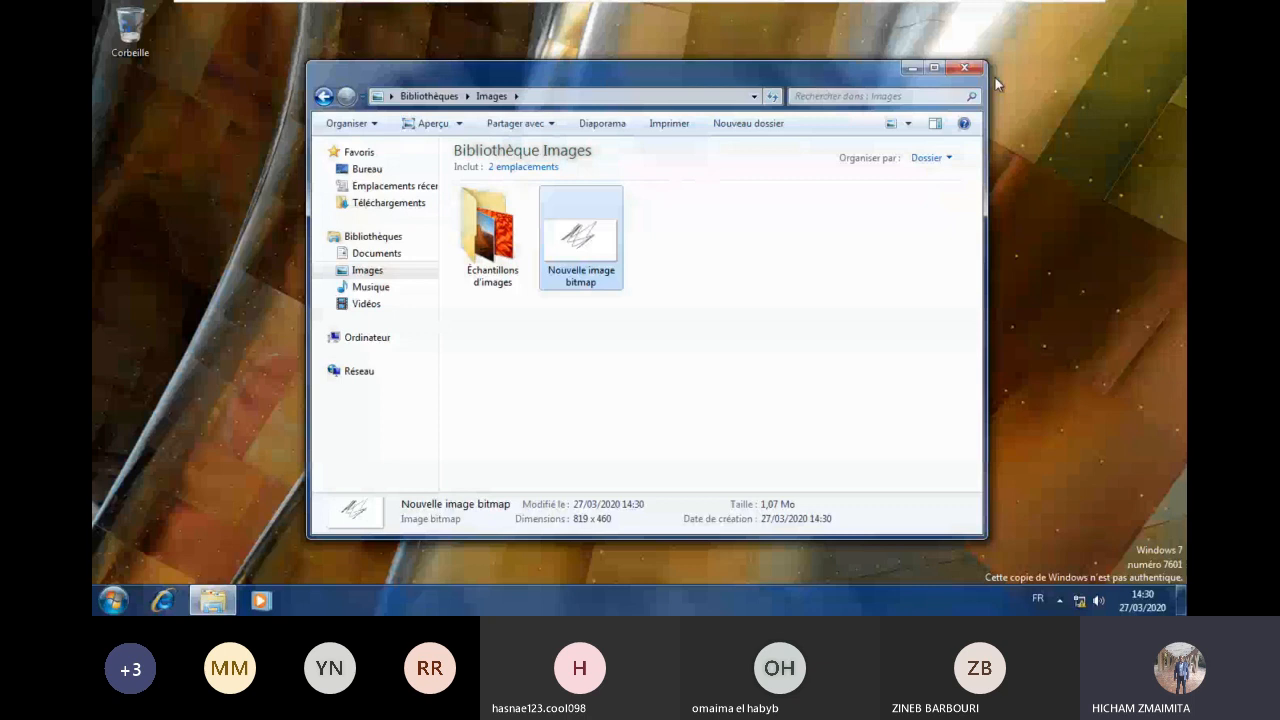
left_click(813, 12)
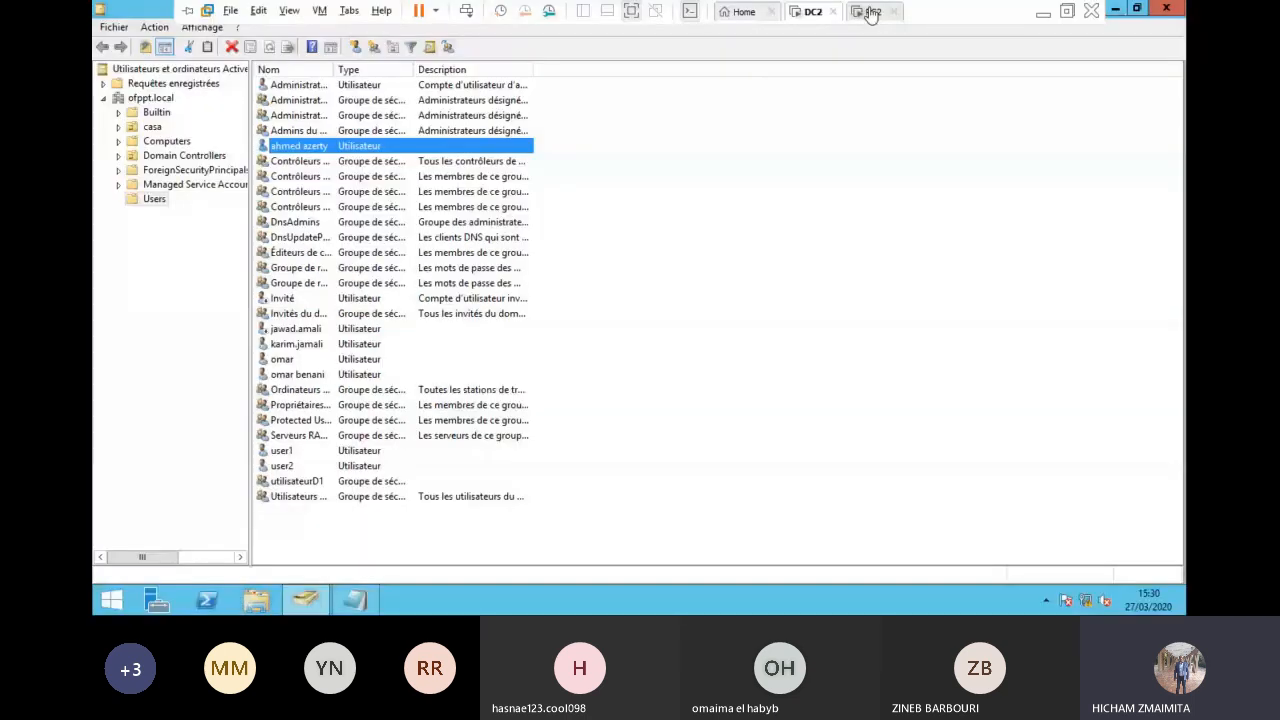
Step: Log off PC2's domain session, close DC2's Profils folder, and take DC2 out of full screen
left_click(870, 12)
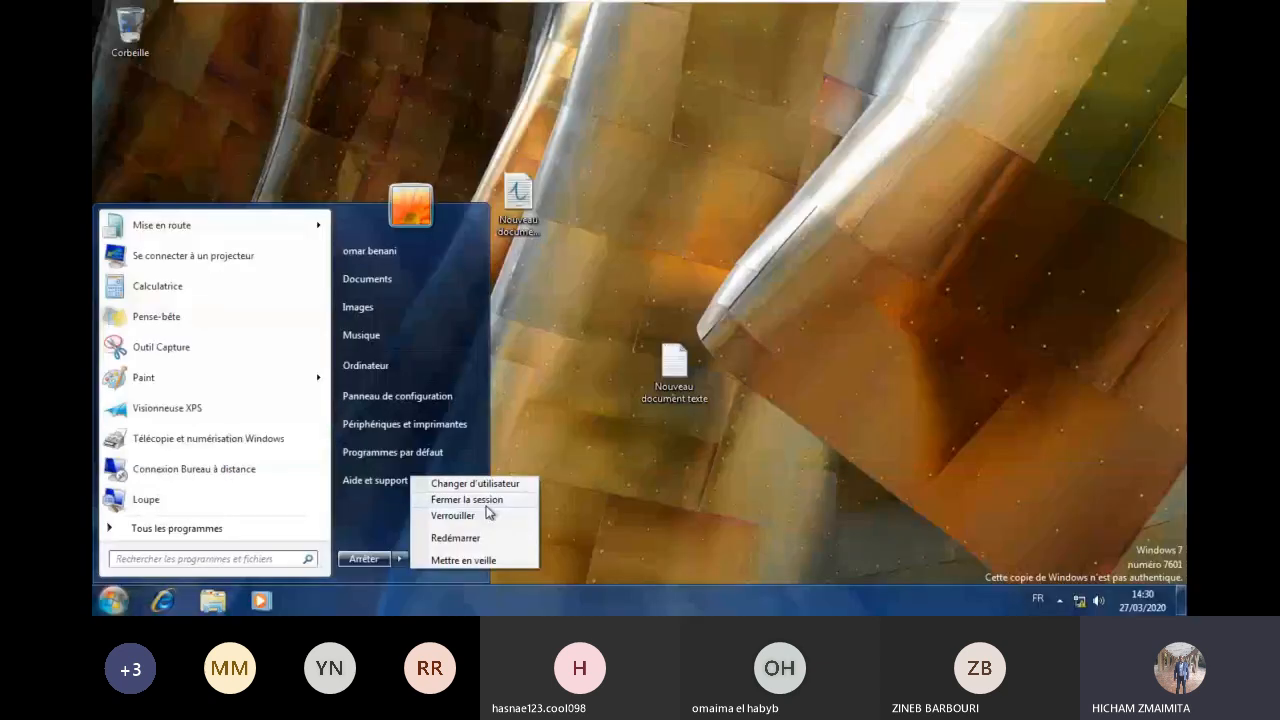
left_click(488, 503)
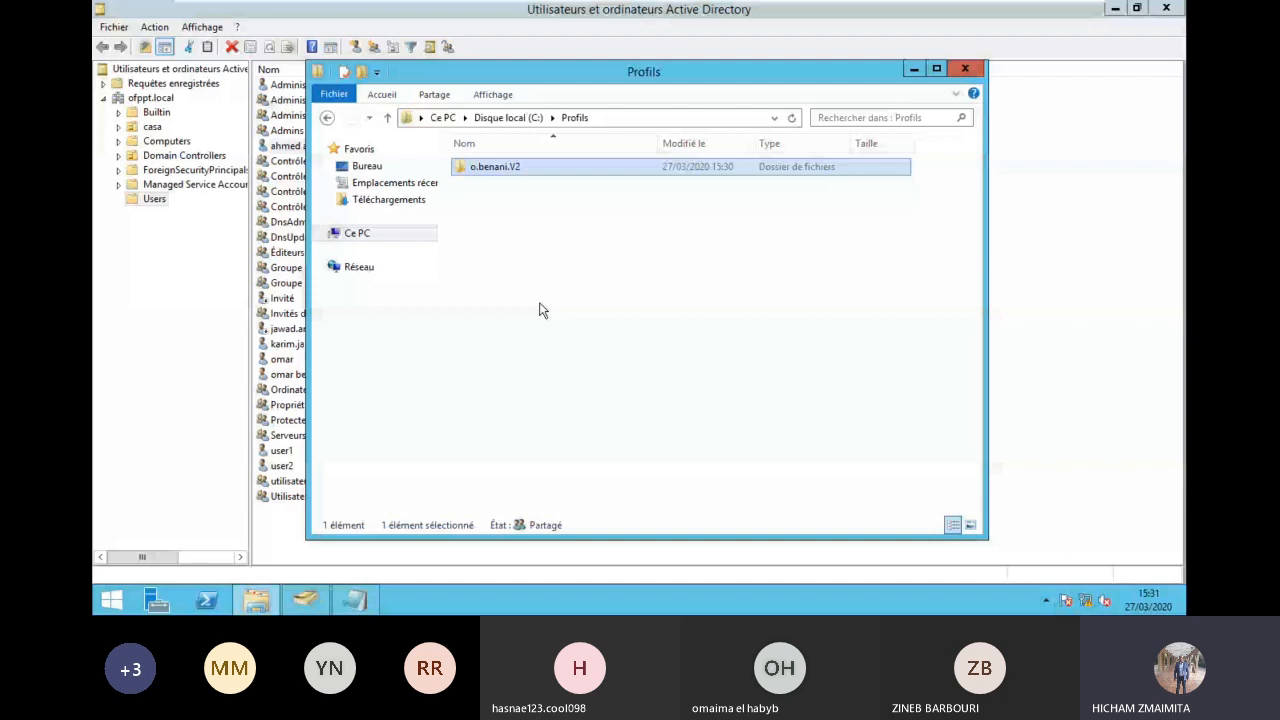
left_click(458, 8)
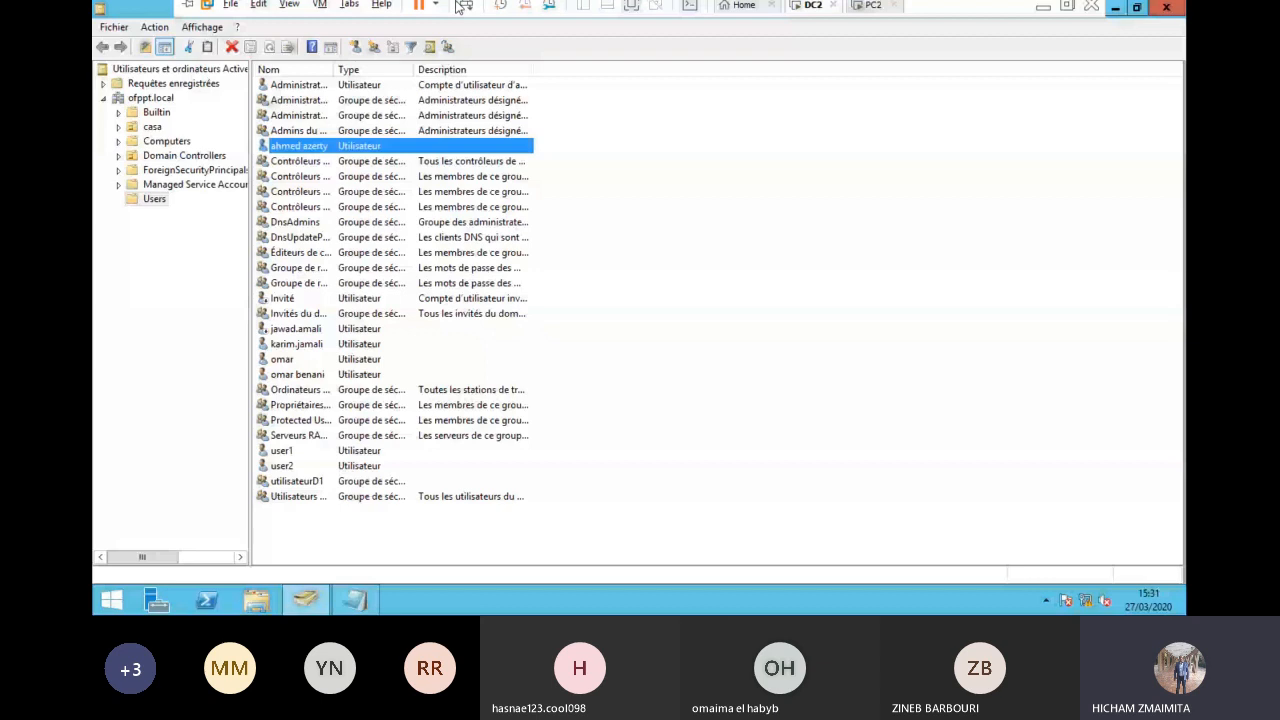
key("ctrl+alt+Return")
left_click_drag(378, 53, 384, 92)
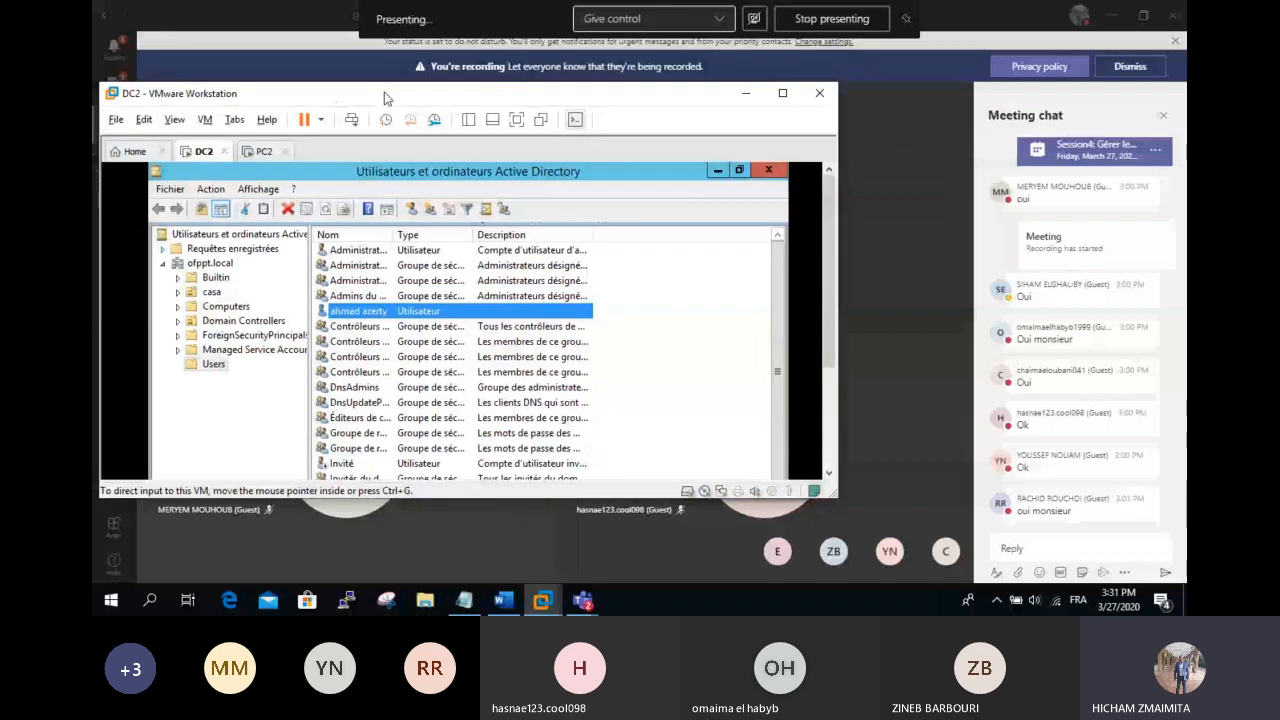
Step: Select PC1 in the VMware Workstation library and power it on
left_click(746, 94)
left_click(544, 601)
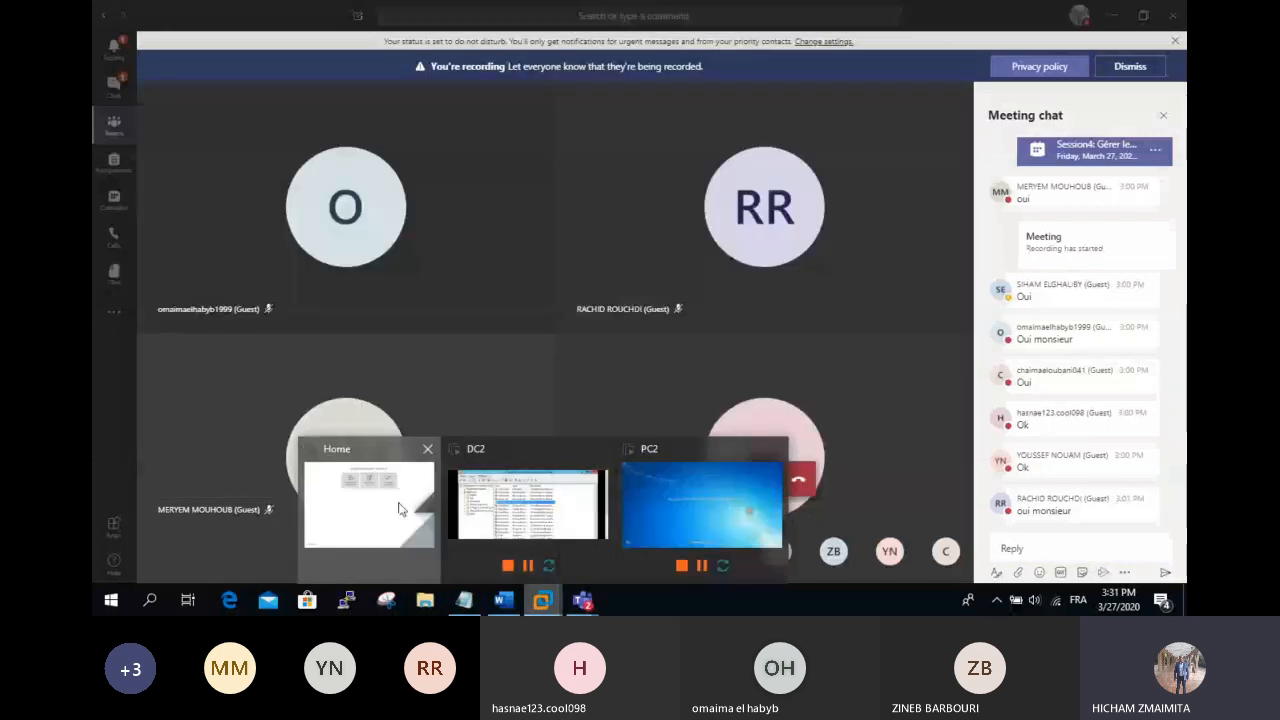
left_click(398, 509)
left_click(466, 125)
left_click(164, 301)
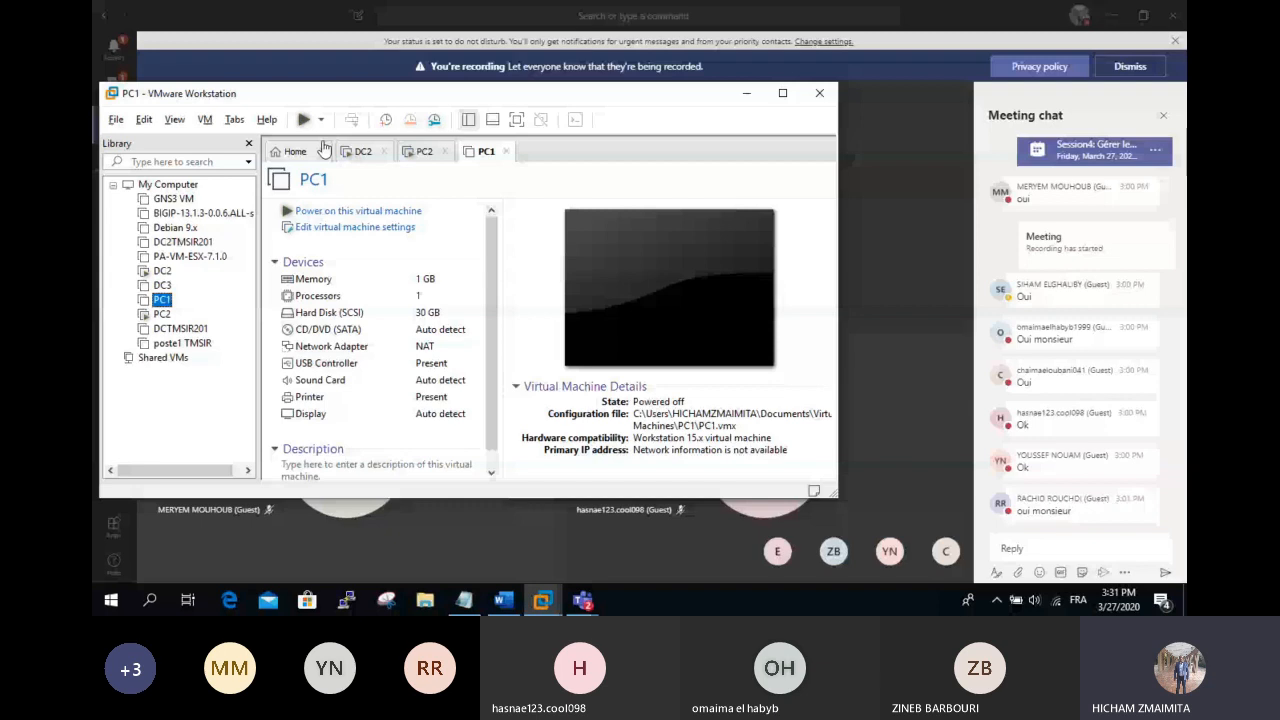
left_click(304, 119)
left_click(783, 93)
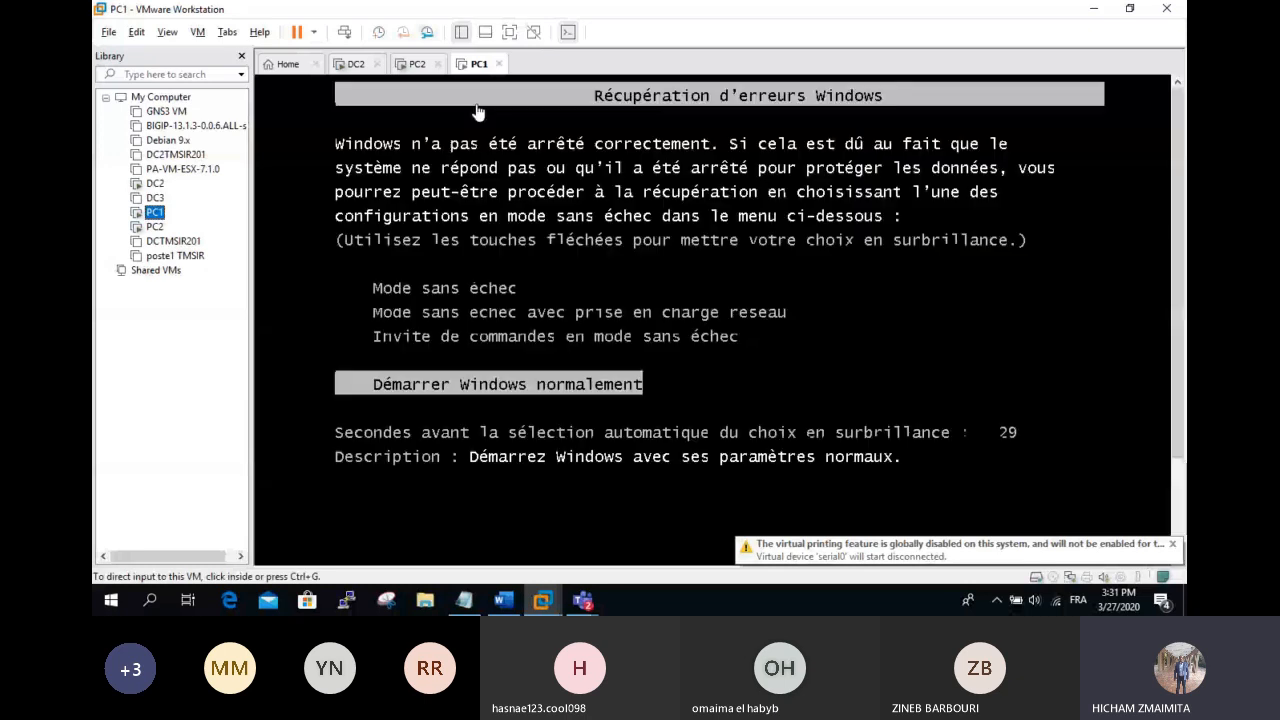
Step: Choose 'Démarrer Windows normalement' in PC1's recovery menu
left_click(477, 111)
key("Return")
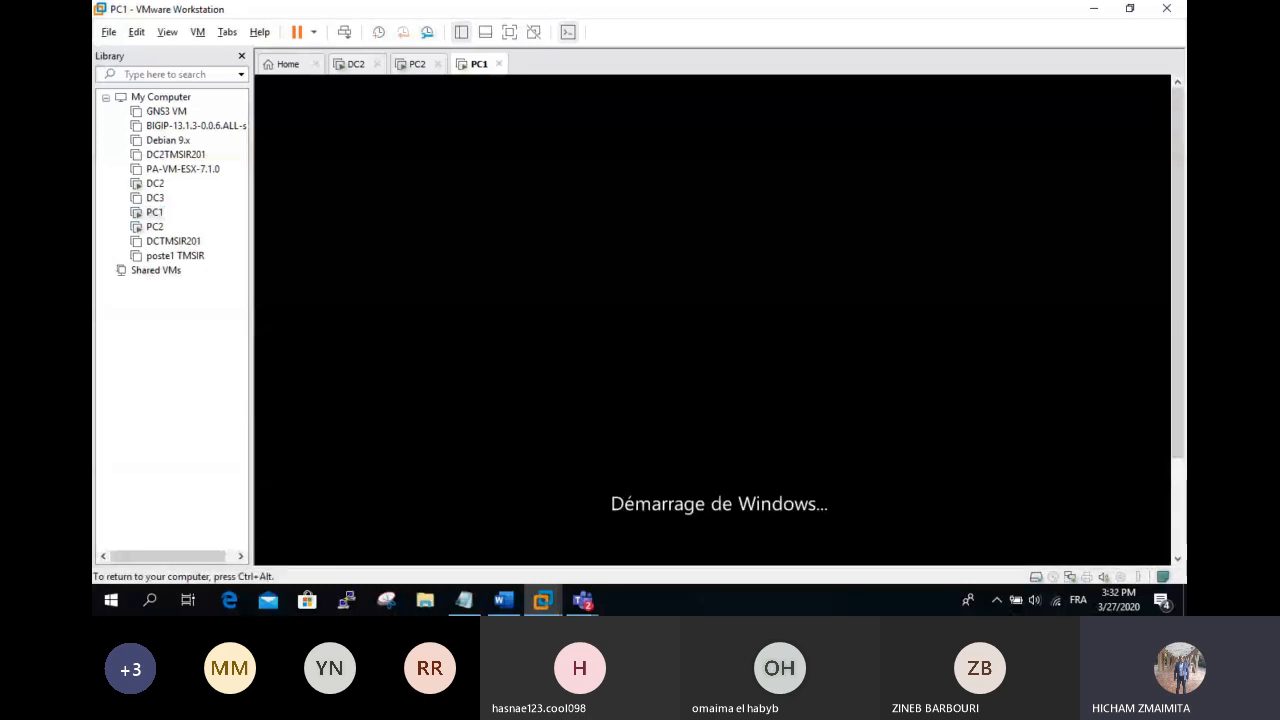
key("ctrl+alt")
Step: Hide the Teams meeting chat panel and return to the PC1 virtual machine
left_click(585, 600)
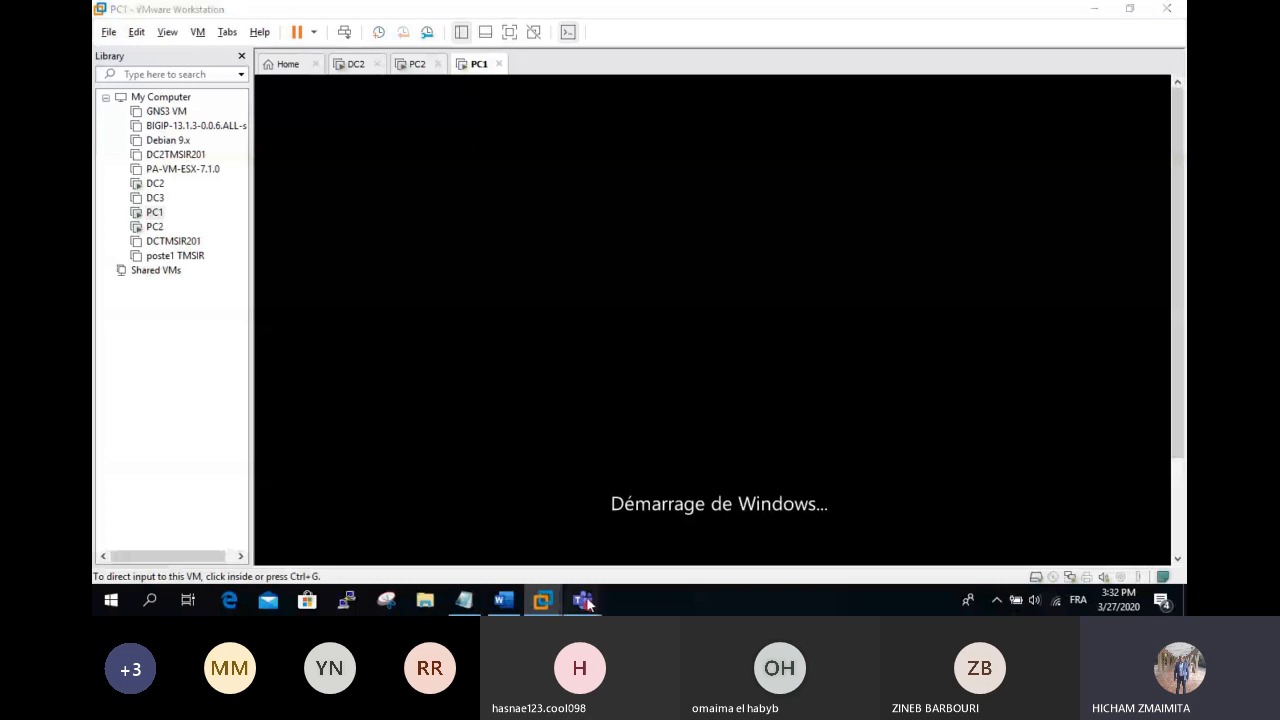
mouse_move(587, 601)
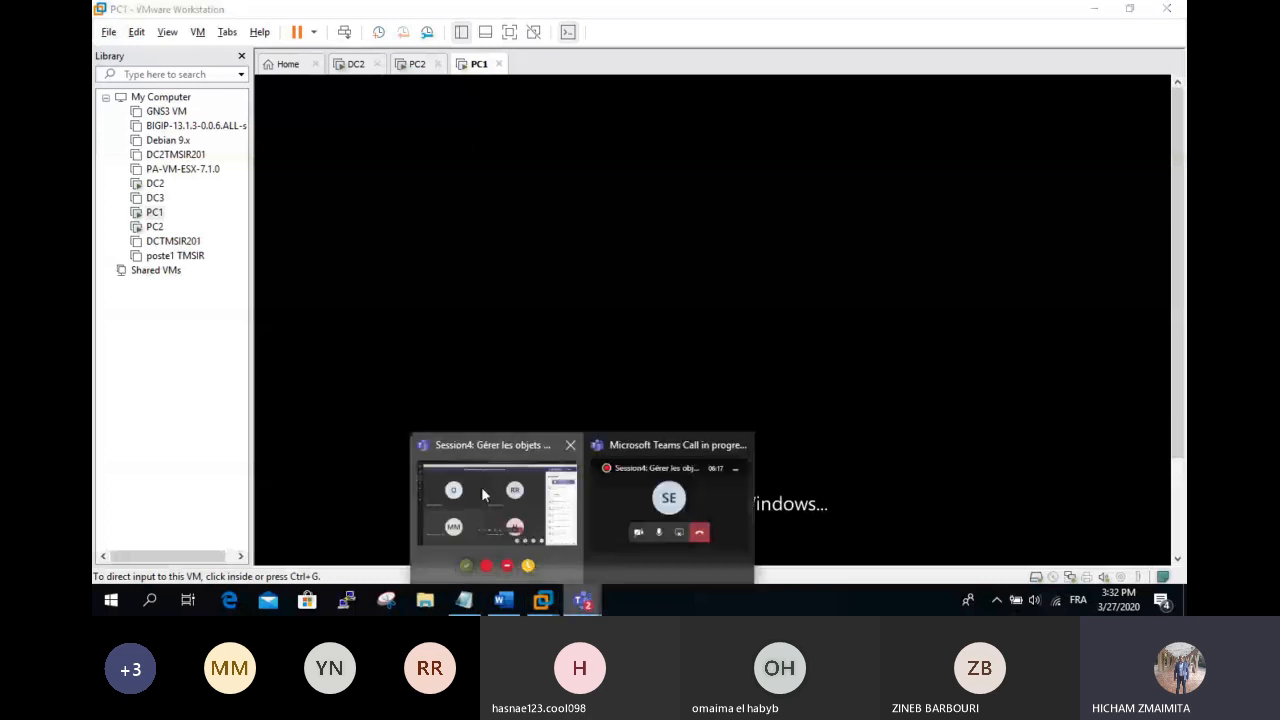
left_click(481, 486)
left_click(729, 481)
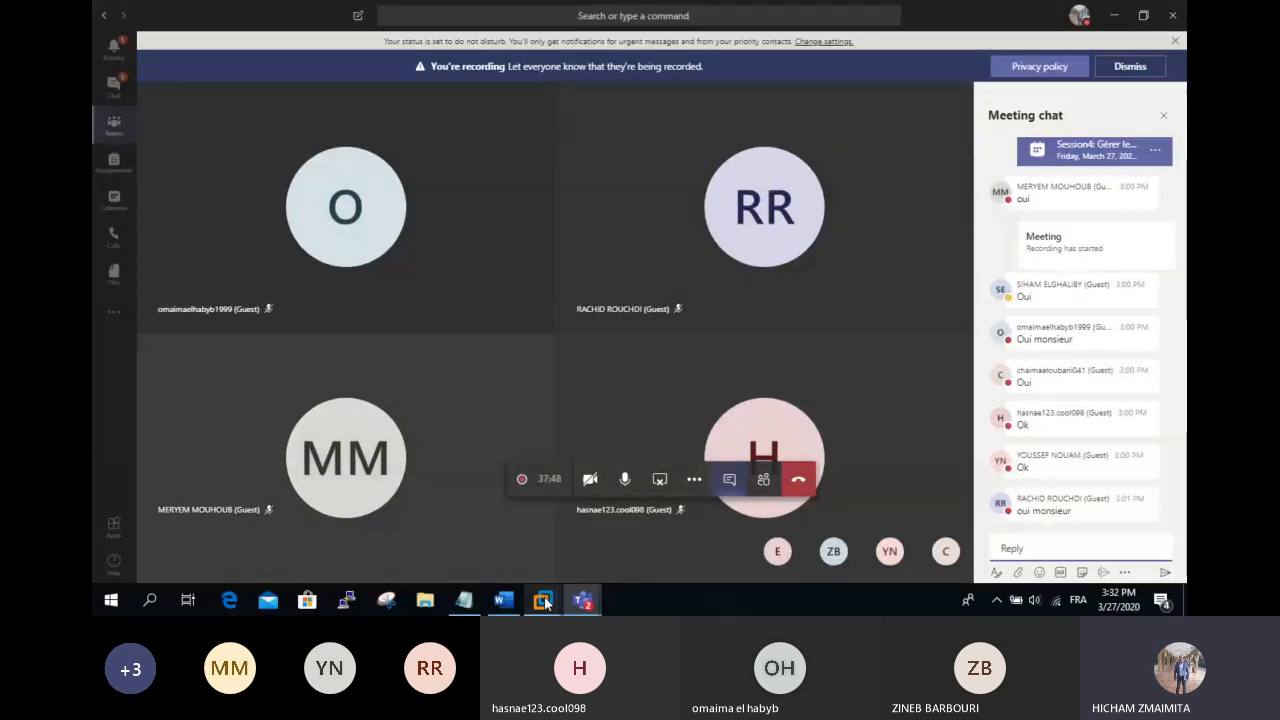
mouse_move(546, 601)
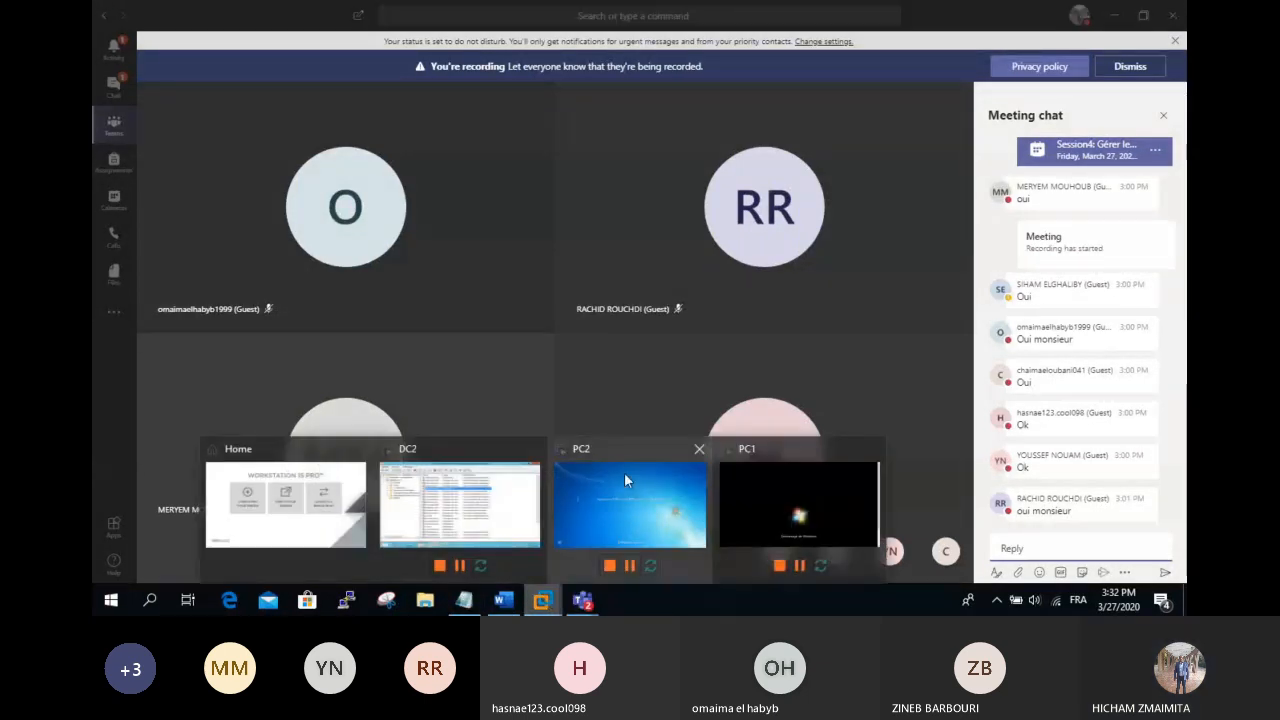
left_click(787, 499)
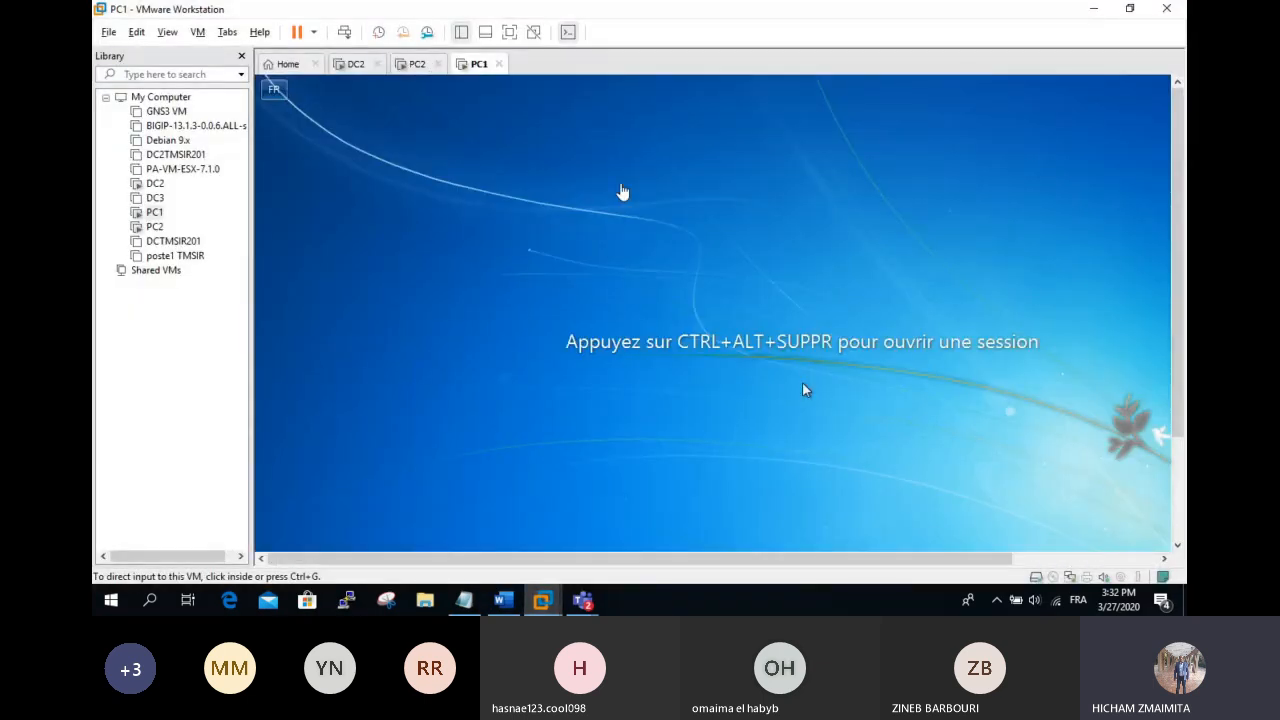
Step: Attempt a domain logon on PC1 with the account password and dismiss the resulting error
left_click(344, 32)
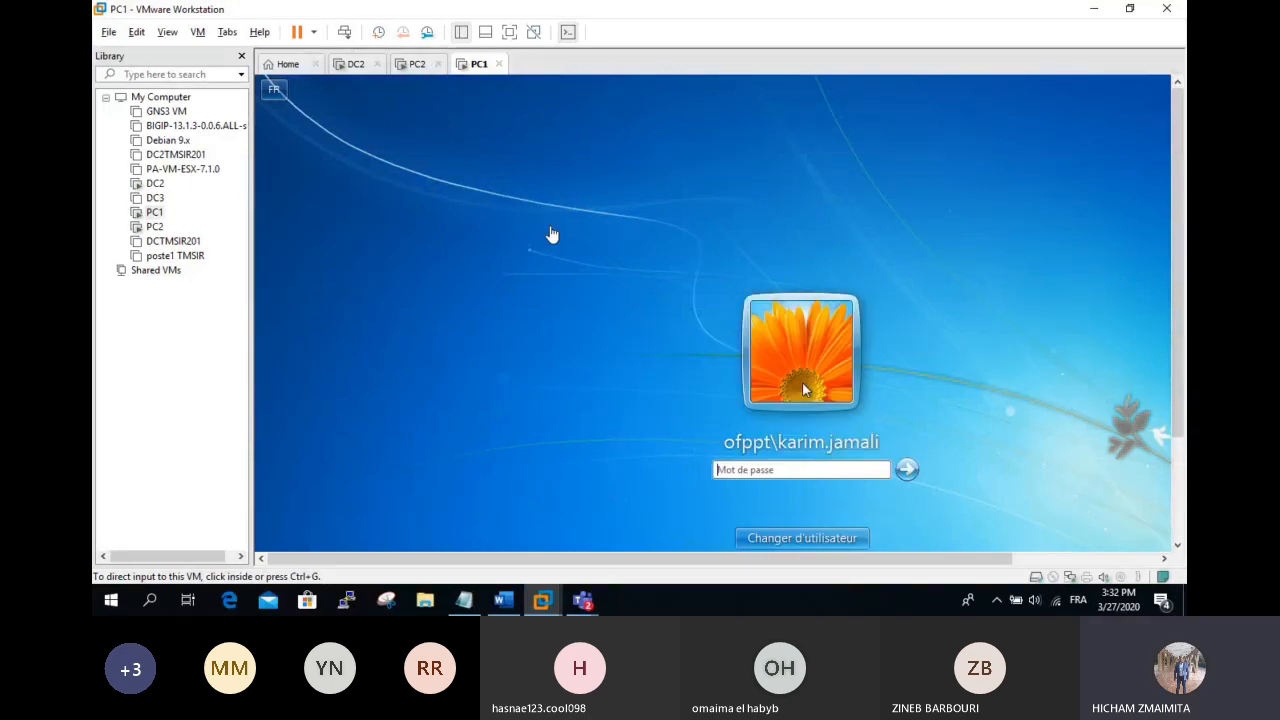
left_click(790, 478)
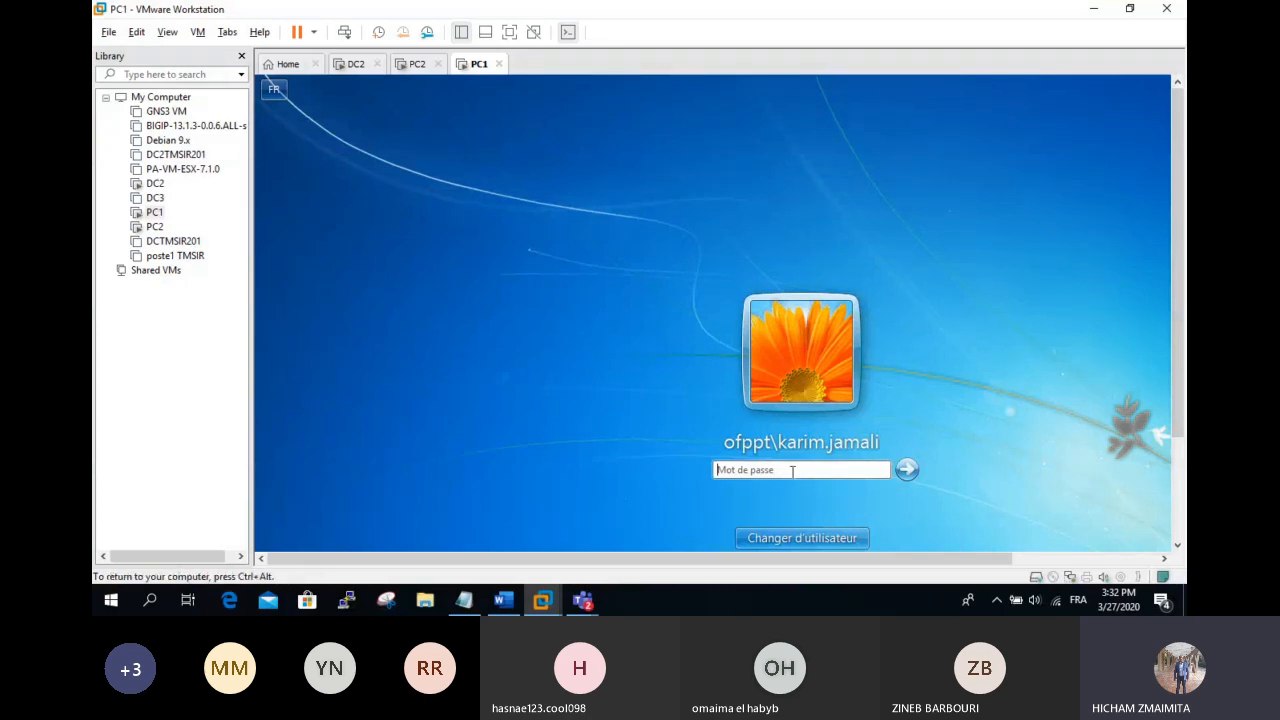
type("•••••••••")
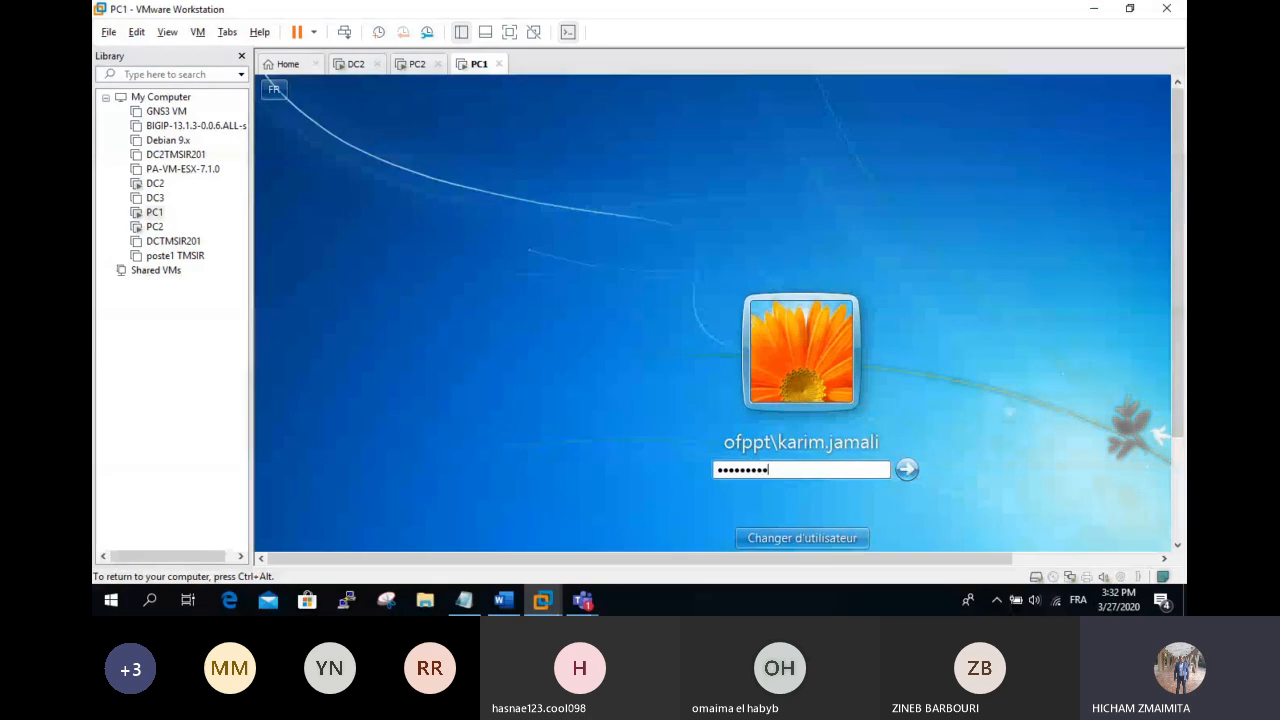
key("Return")
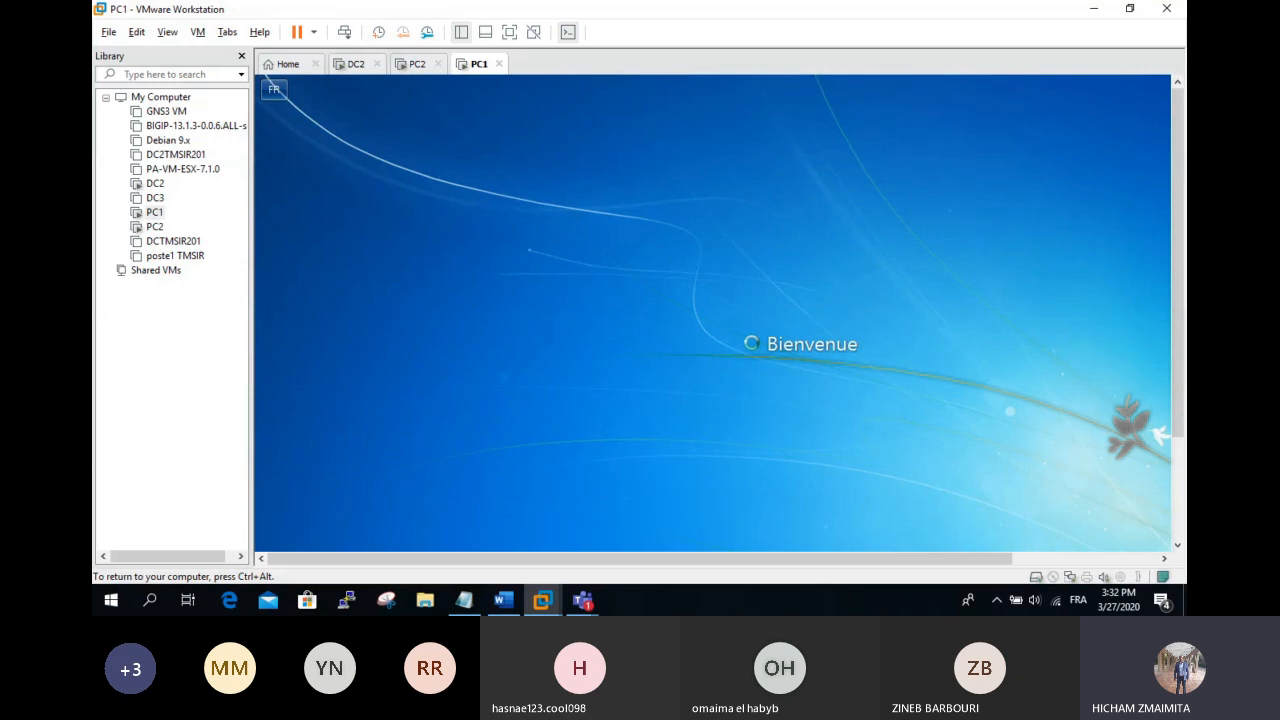
key("ctrl+alt")
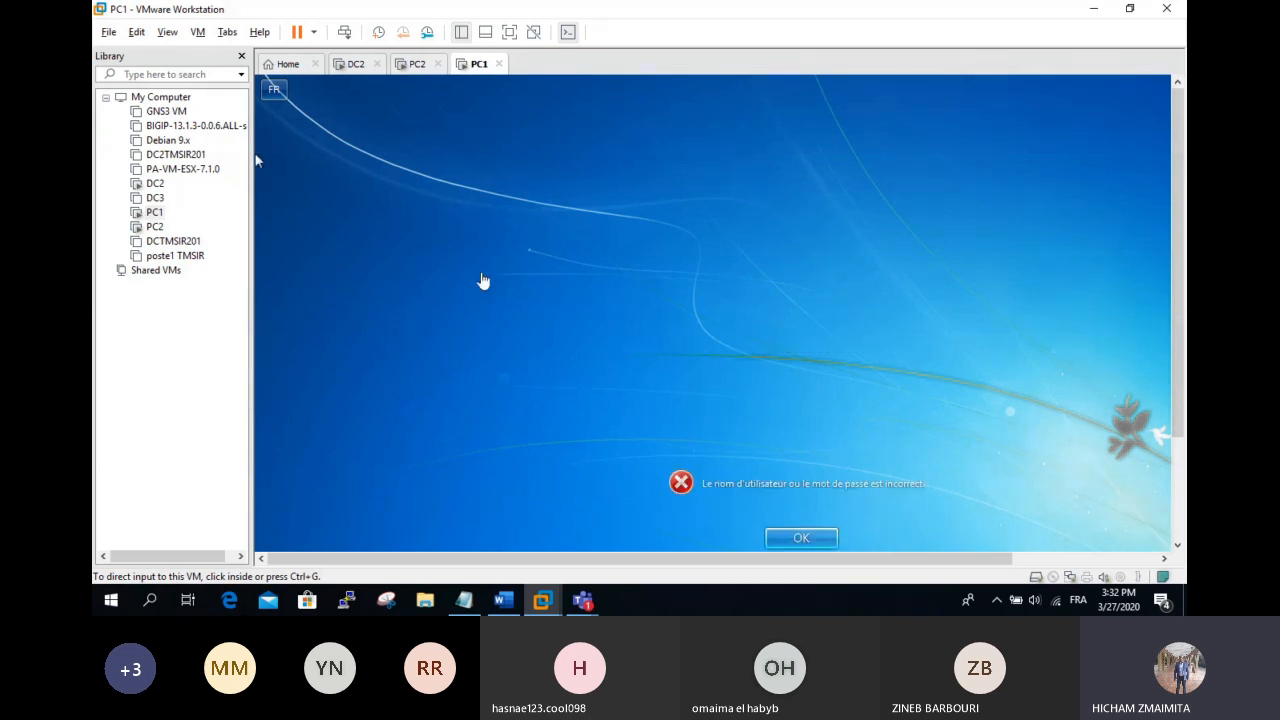
left_click(810, 543)
left_click(810, 543)
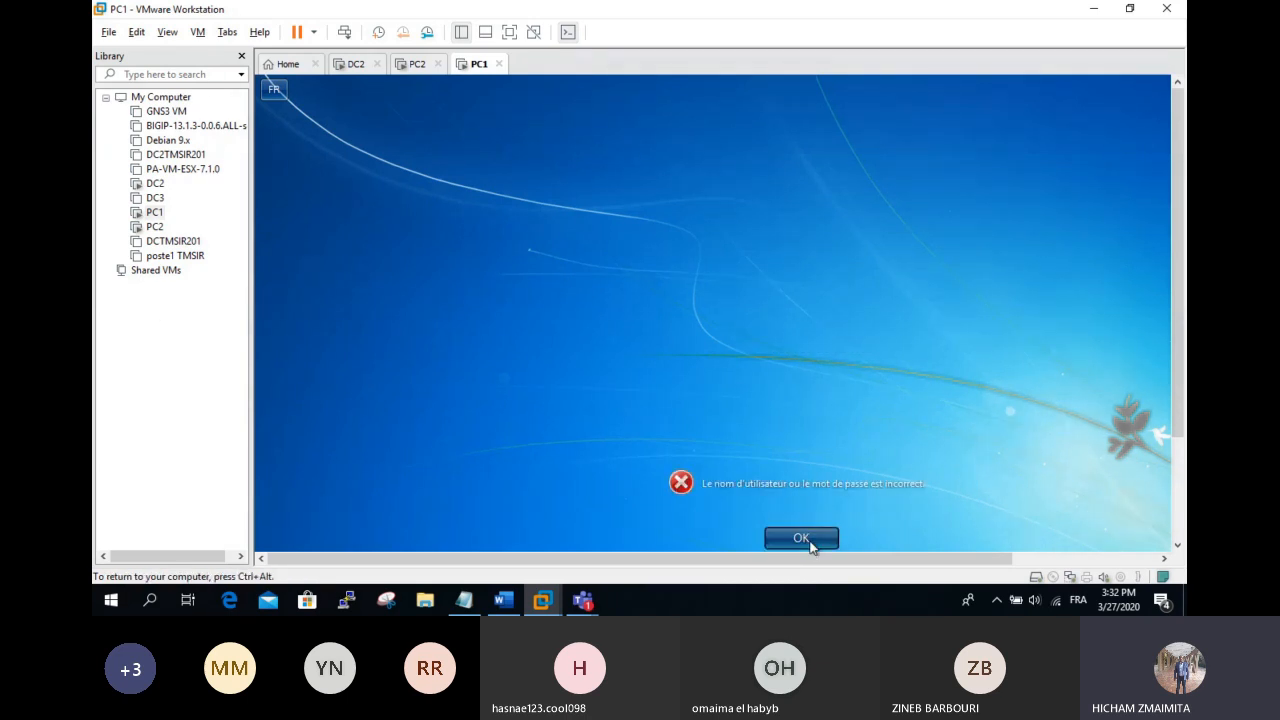
left_click(797, 537)
Step: Sign in as another user with a local pc1\ account and dismiss the activation prompt
left_click(848, 412)
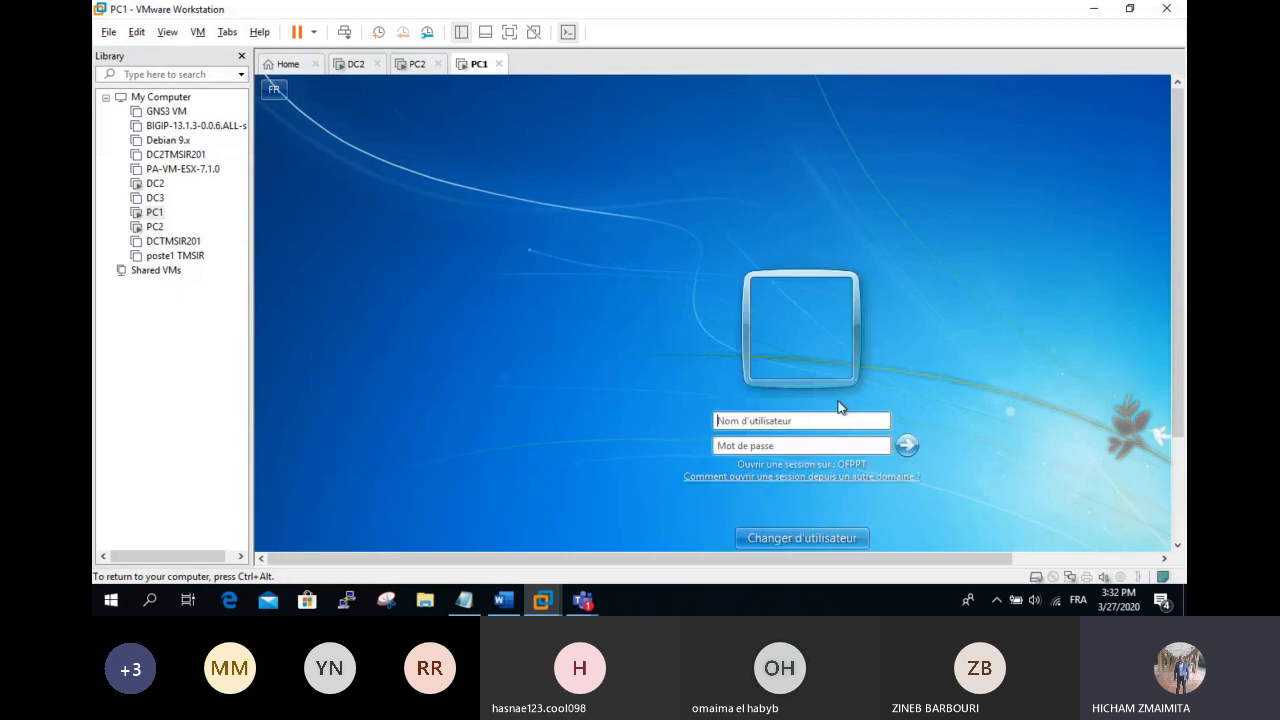
left_click(831, 417)
type("pc1\\")
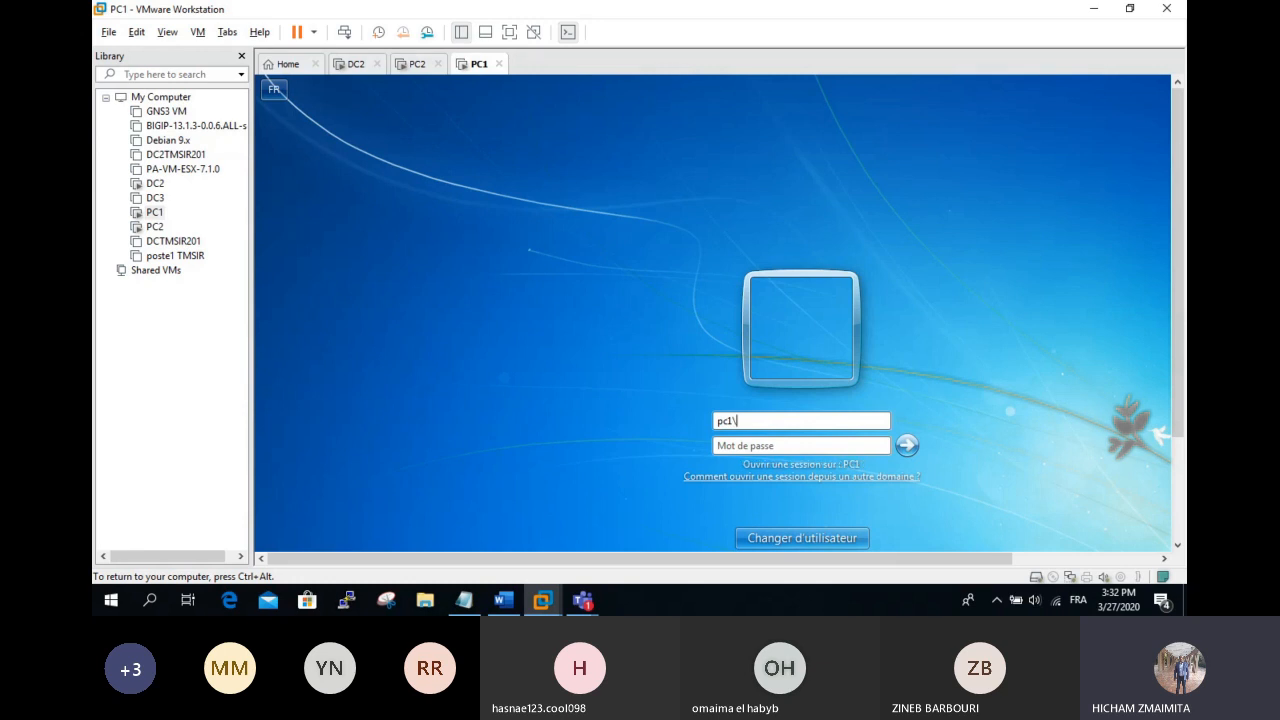
key("Return")
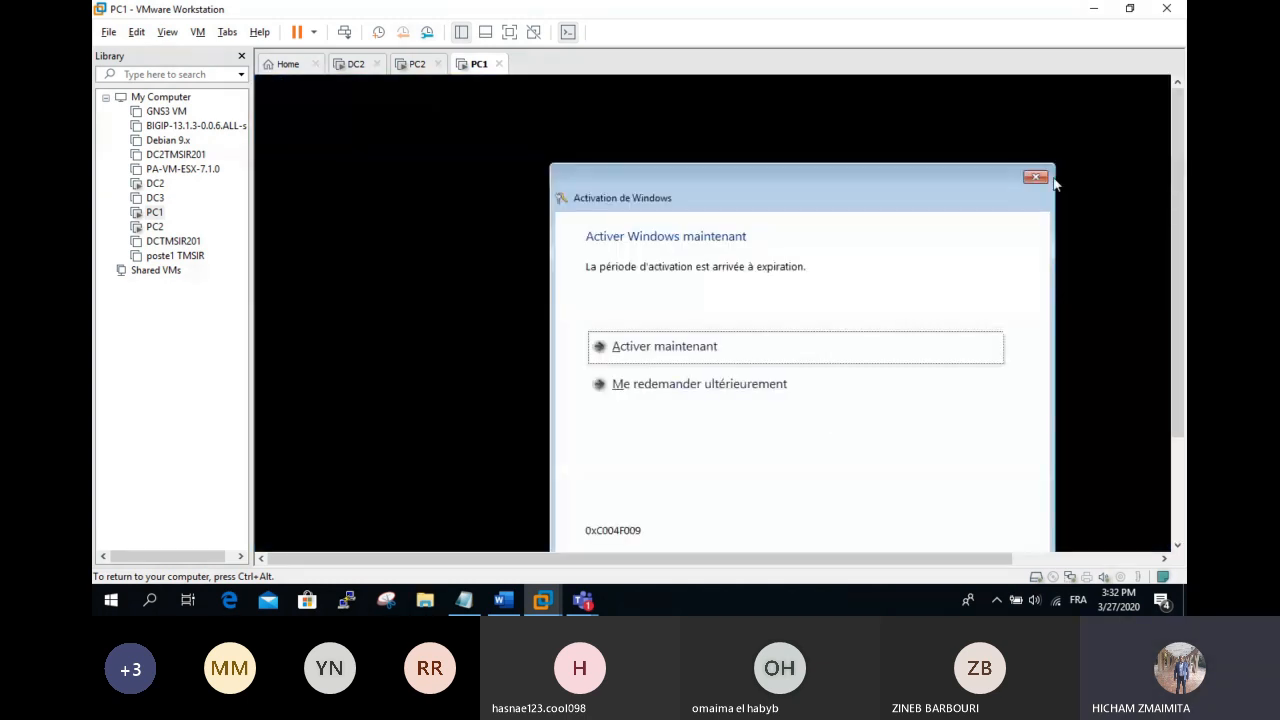
left_click(1038, 178)
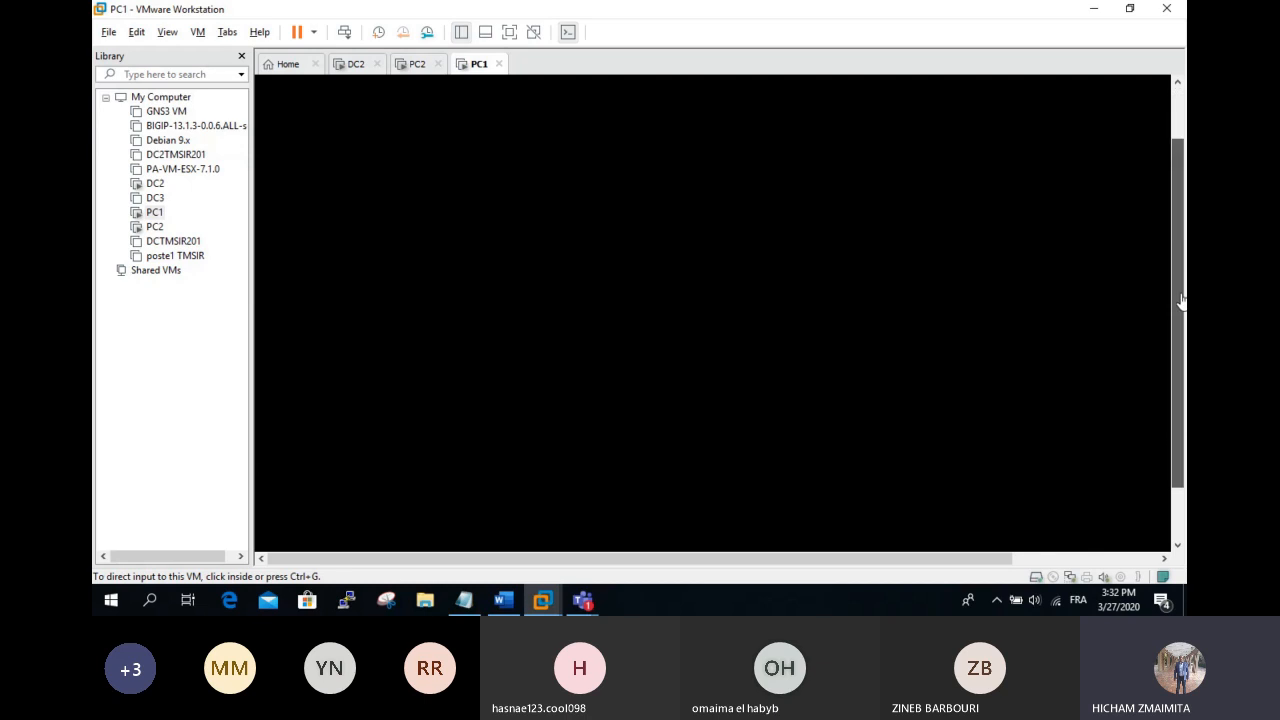
Step: Change the local connection's TCP/IPv4 preferred DNS from 192.168.2.2 to 192.168.2.3
left_click(509, 32)
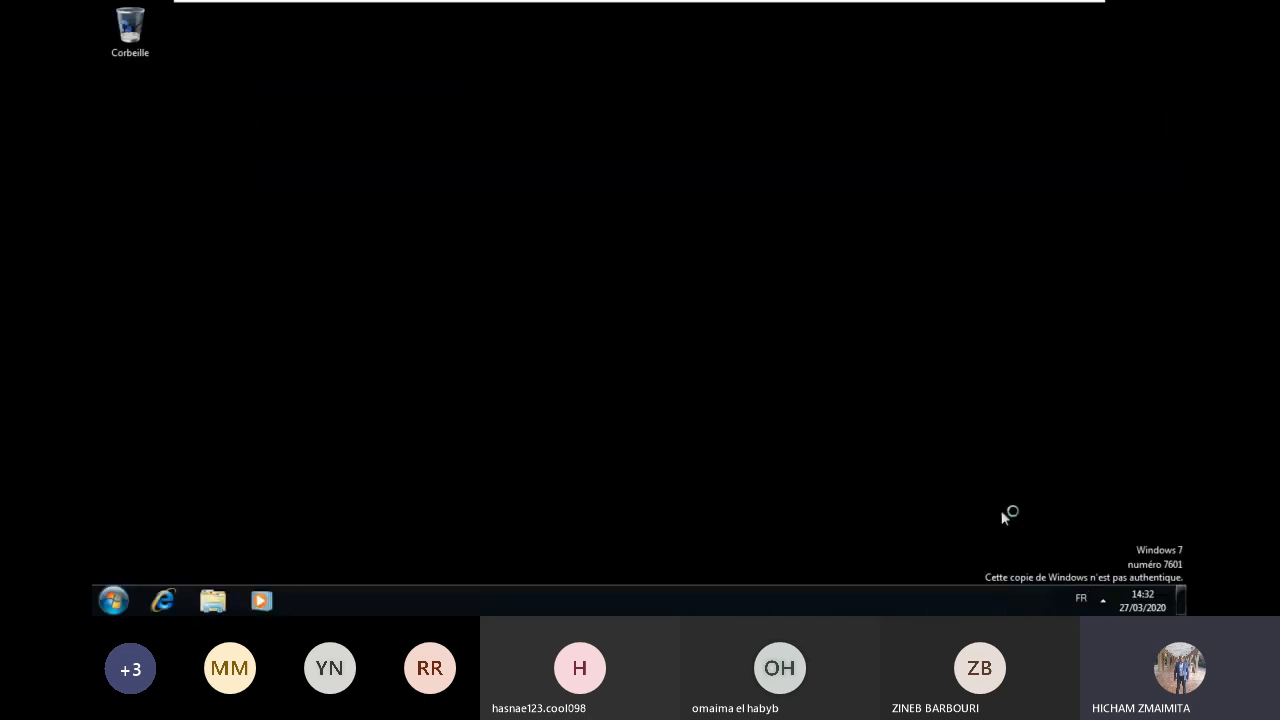
left_click(1079, 604)
right_click(1079, 604)
left_click(674, 271)
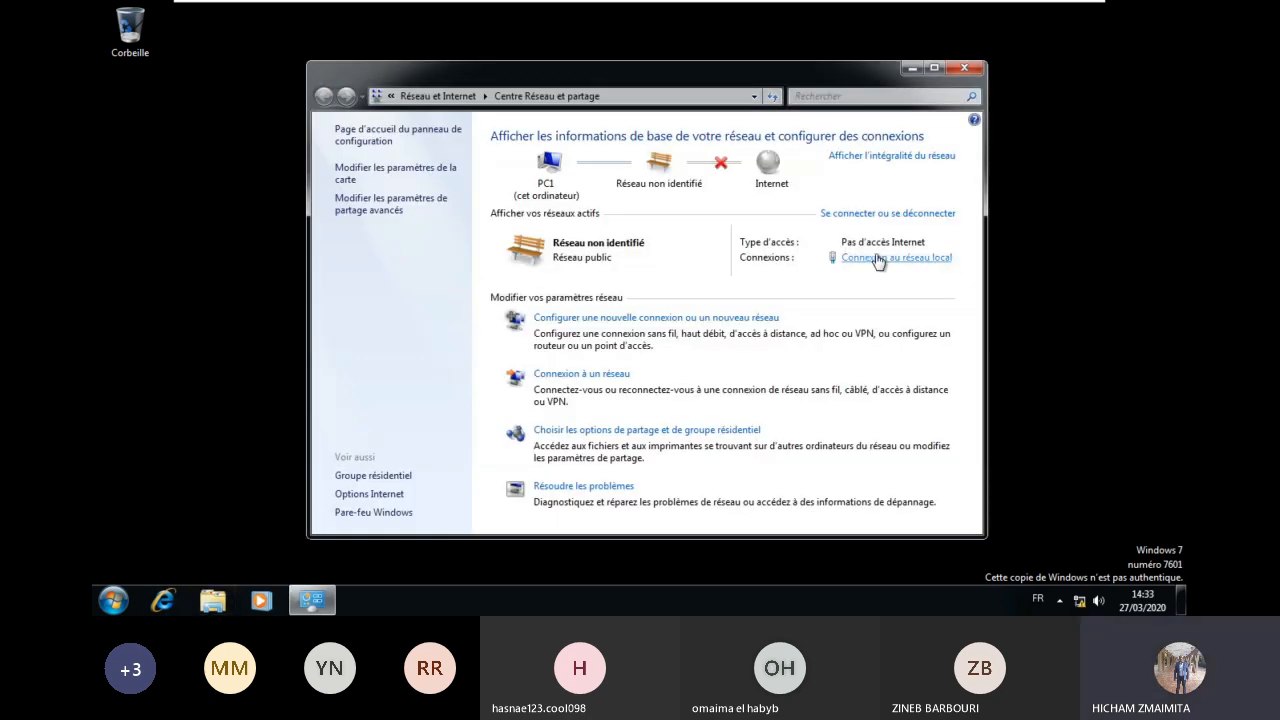
left_click(878, 259)
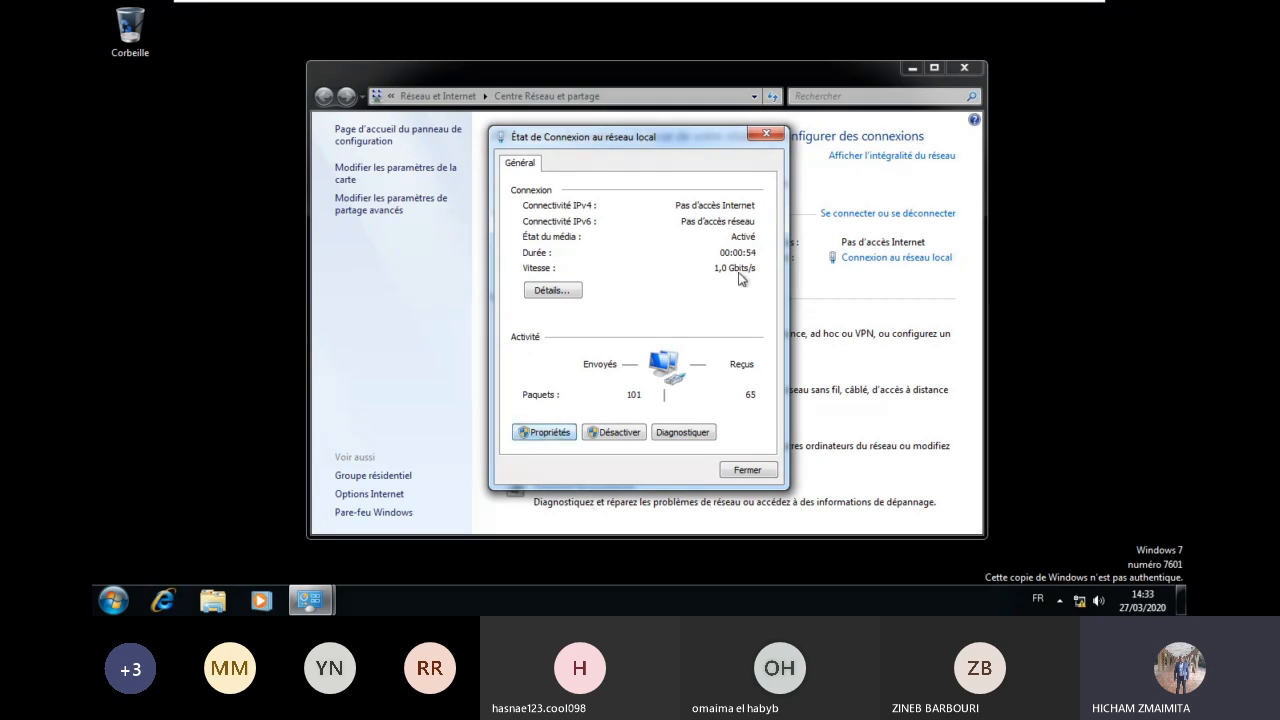
left_click(704, 335)
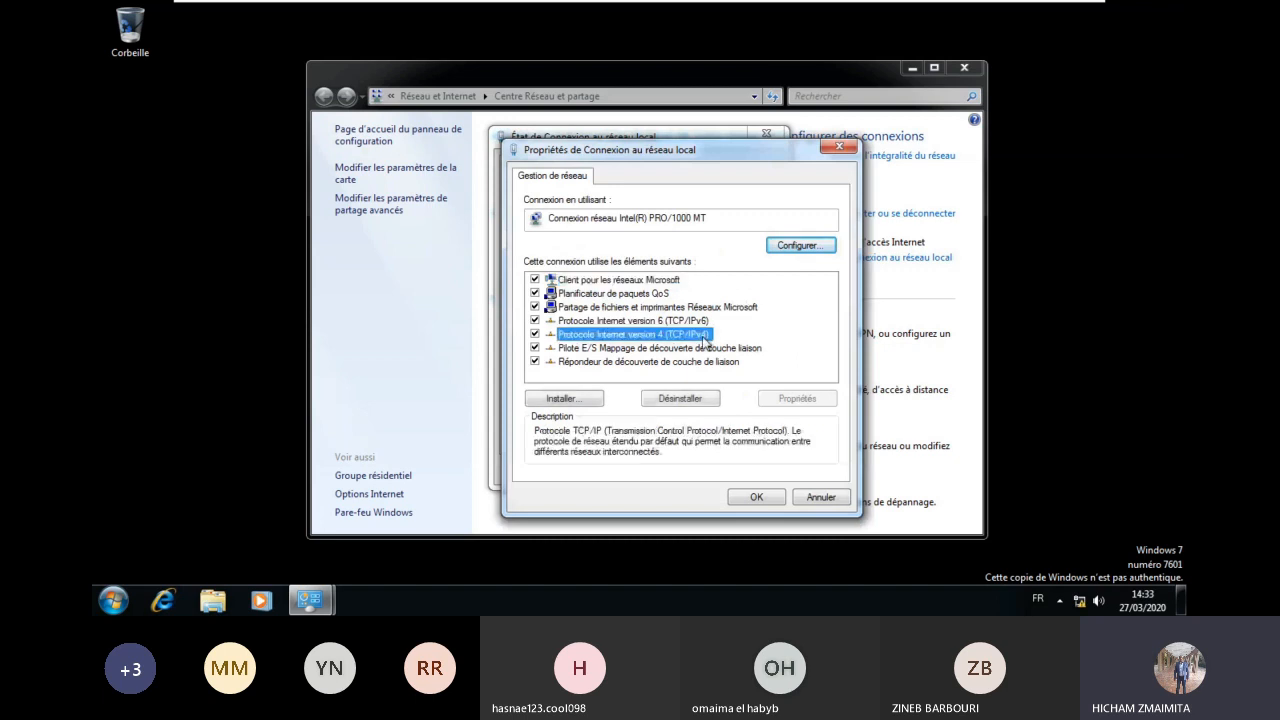
double_click(704, 338)
key("BackSpace")
type("3")
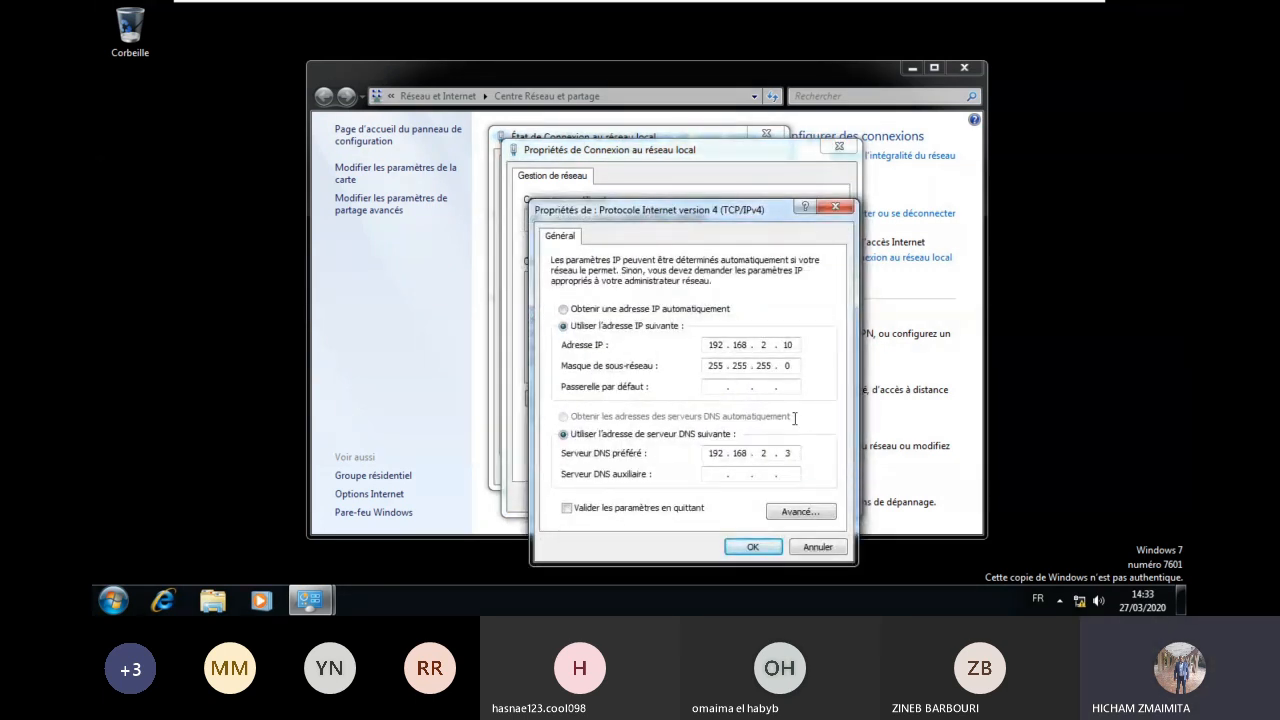
left_click(751, 548)
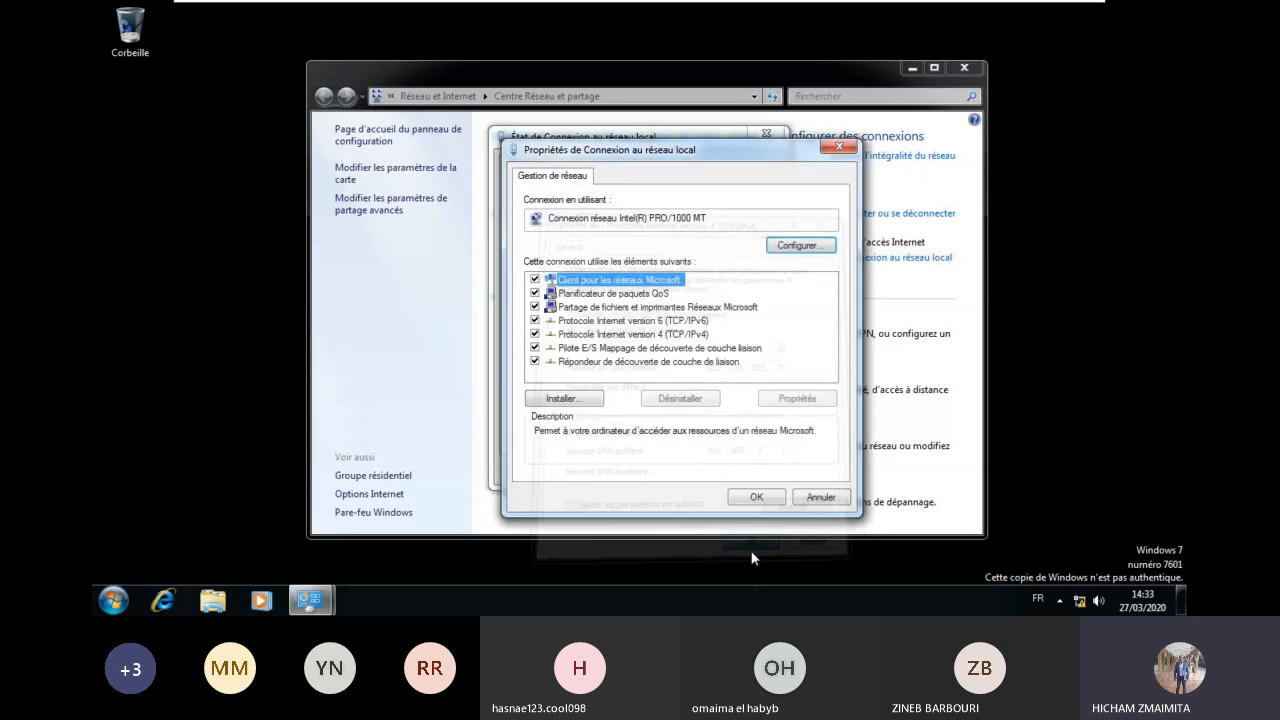
left_click(756, 497)
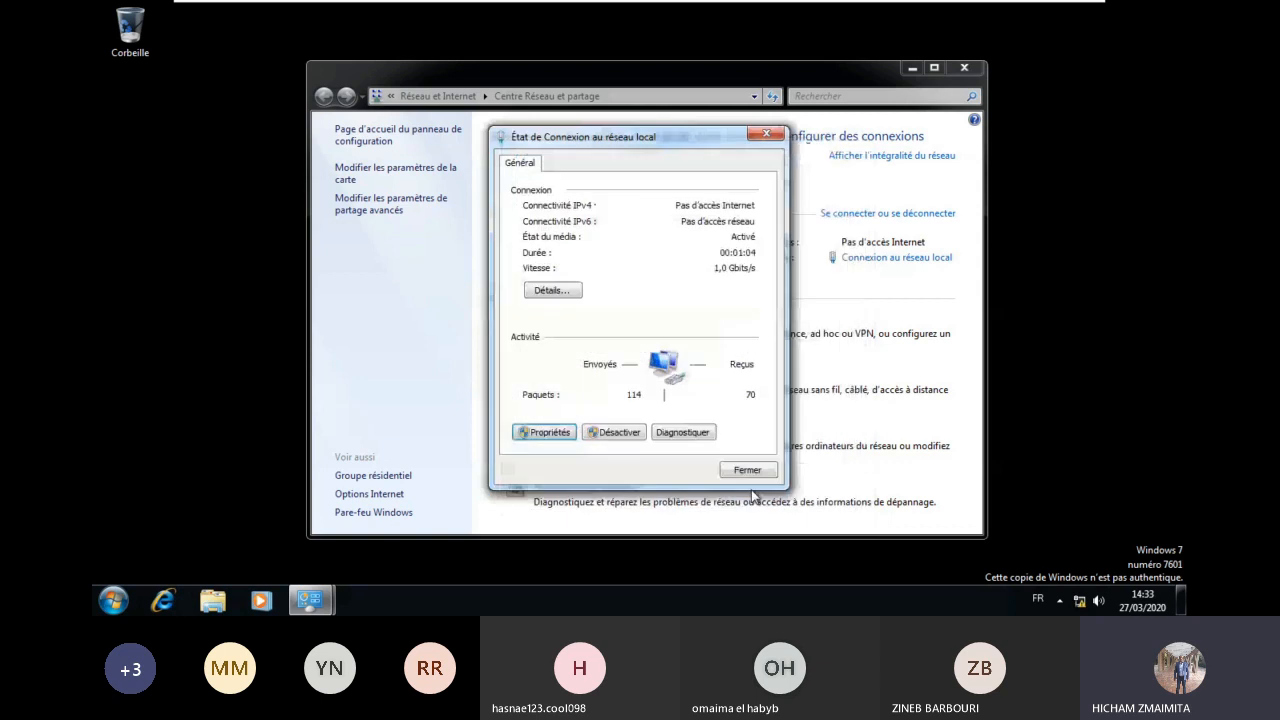
left_click(748, 470)
Step: Close the Network and Sharing Center and open PC1's System properties
left_click(964, 67)
left_click(113, 600)
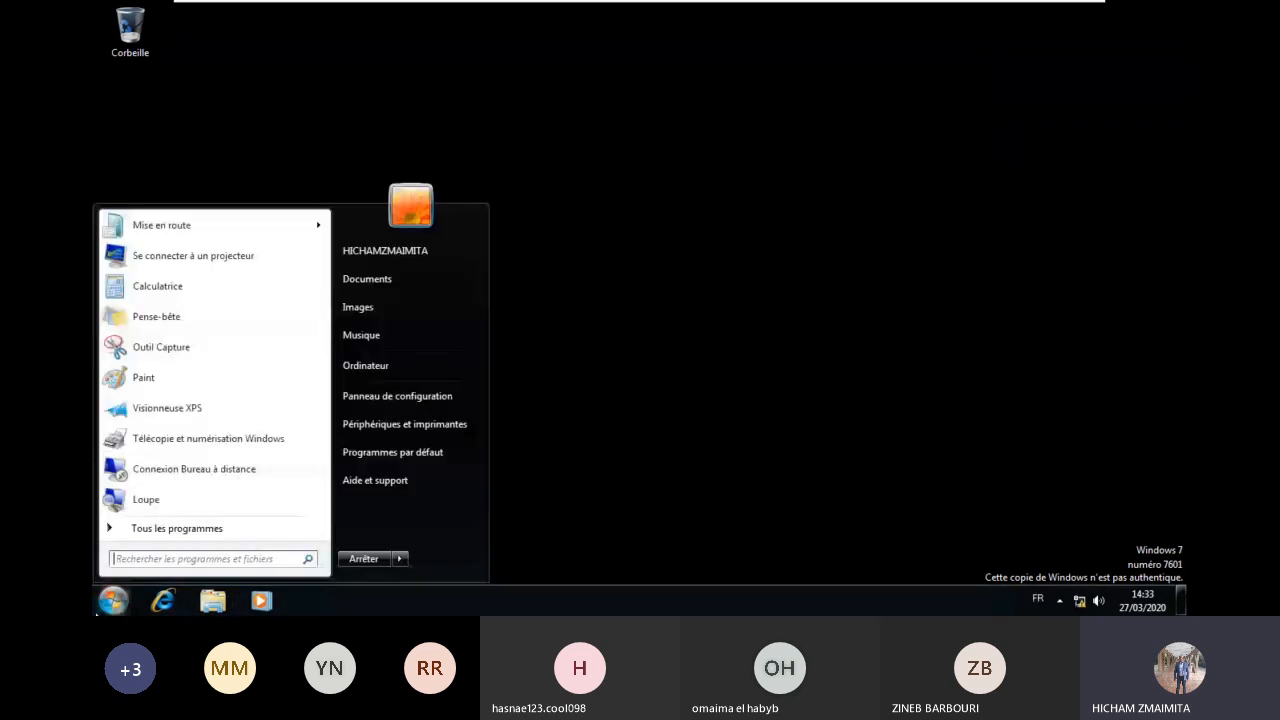
right_click(403, 362)
left_click(500, 499)
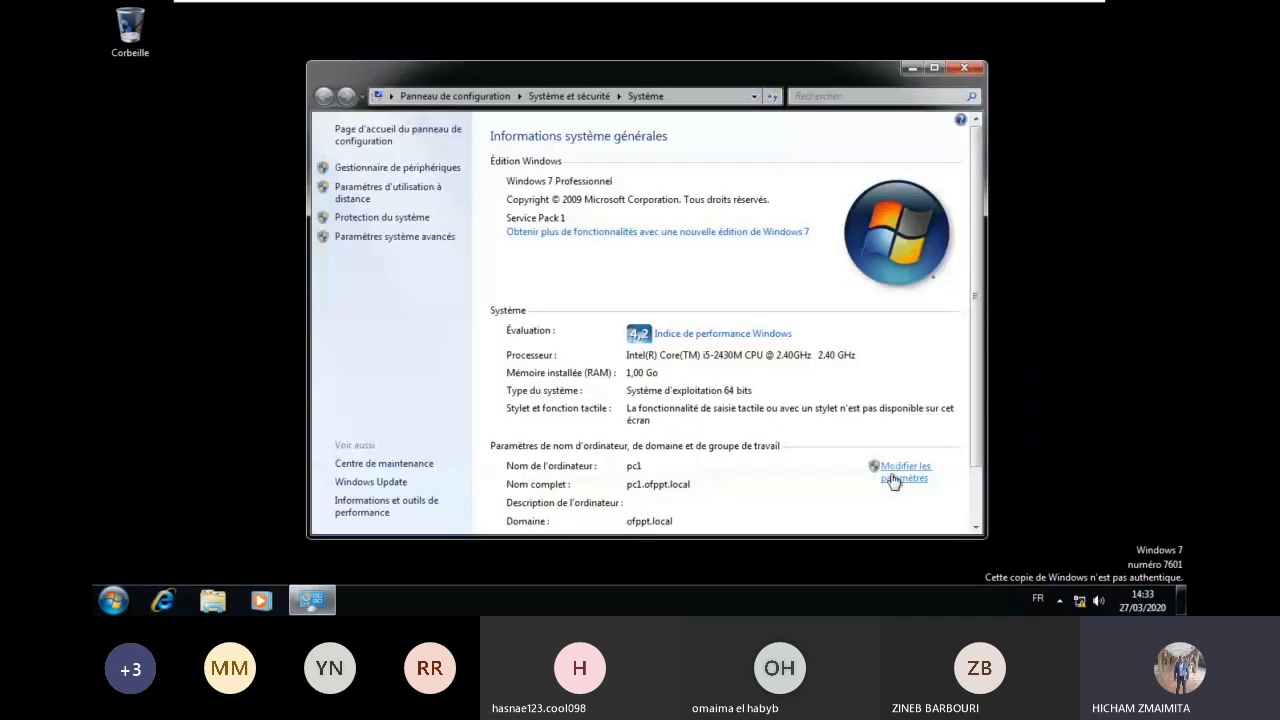
Step: On DC2, view the domain's computer accounts, then return to PC1 and close its System window
mouse_move(825, 18)
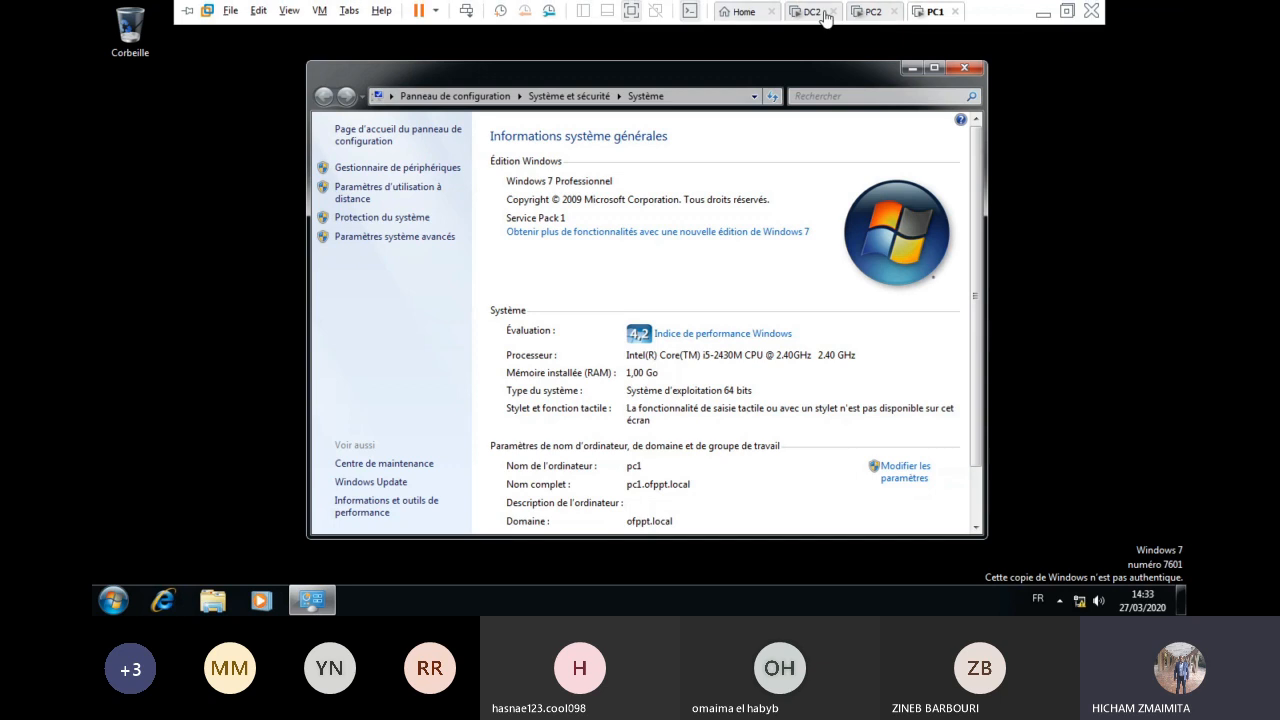
left_click(817, 12)
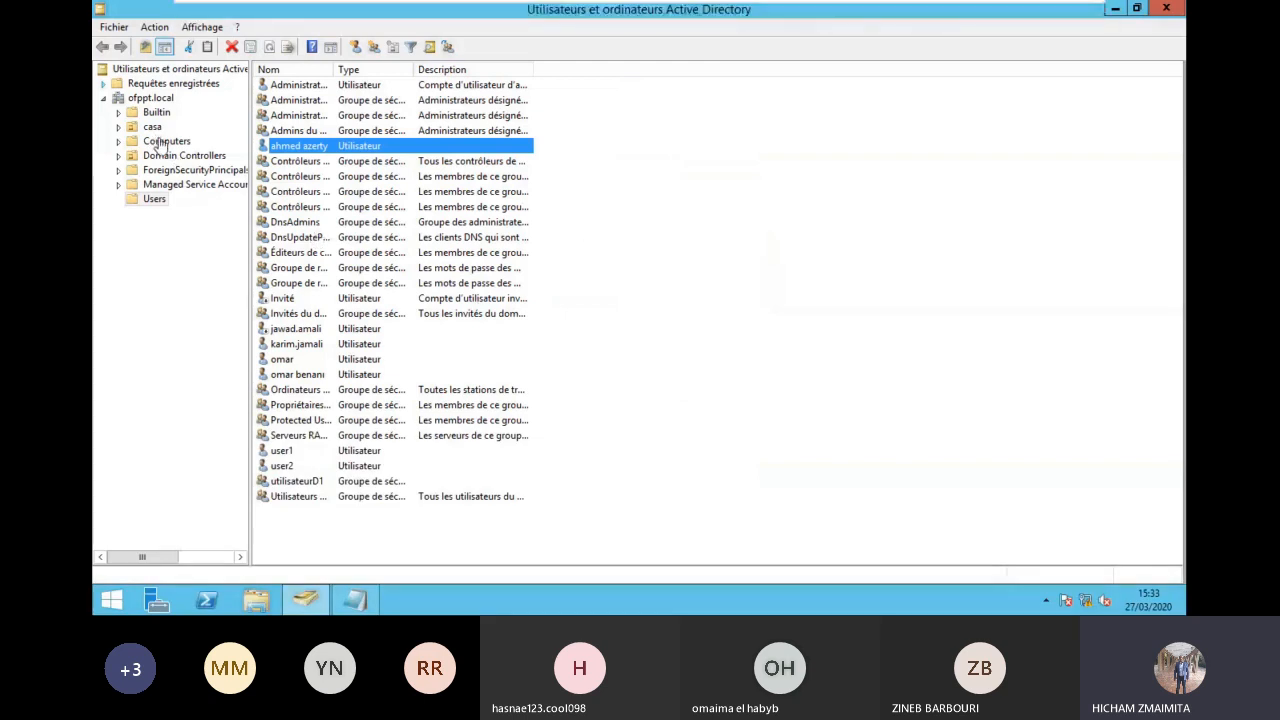
left_click(158, 142)
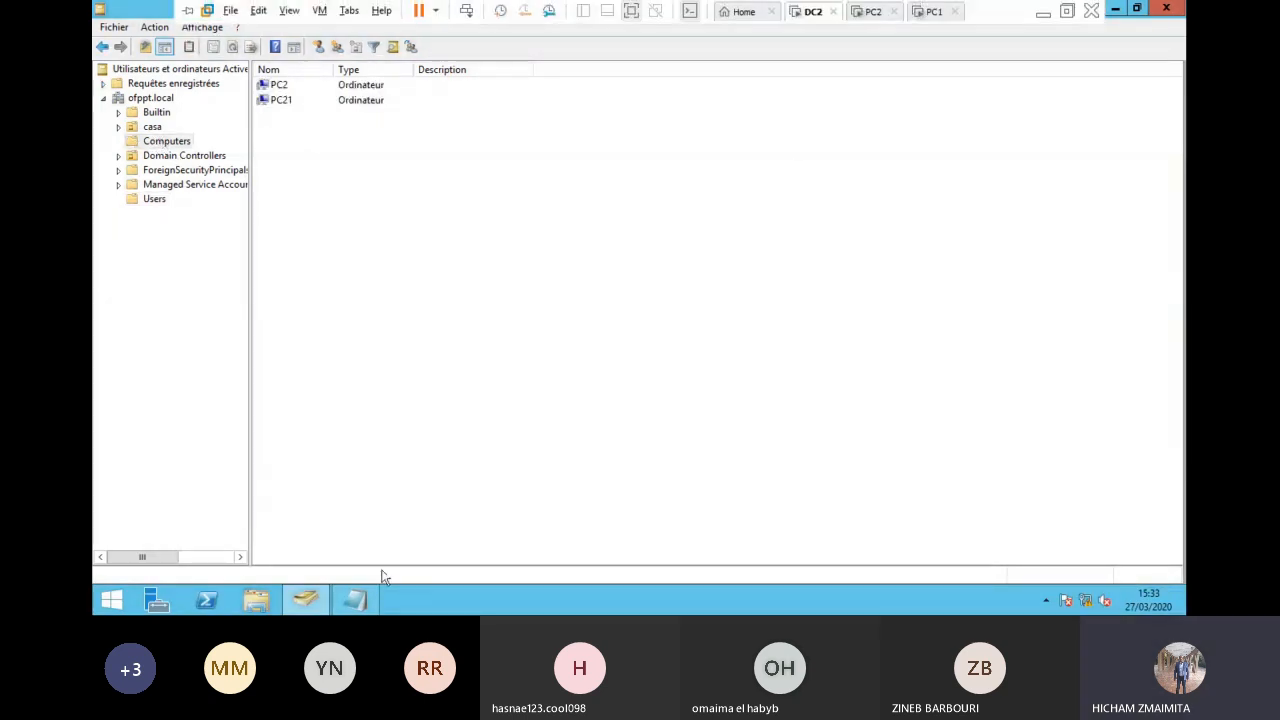
left_click(300, 599)
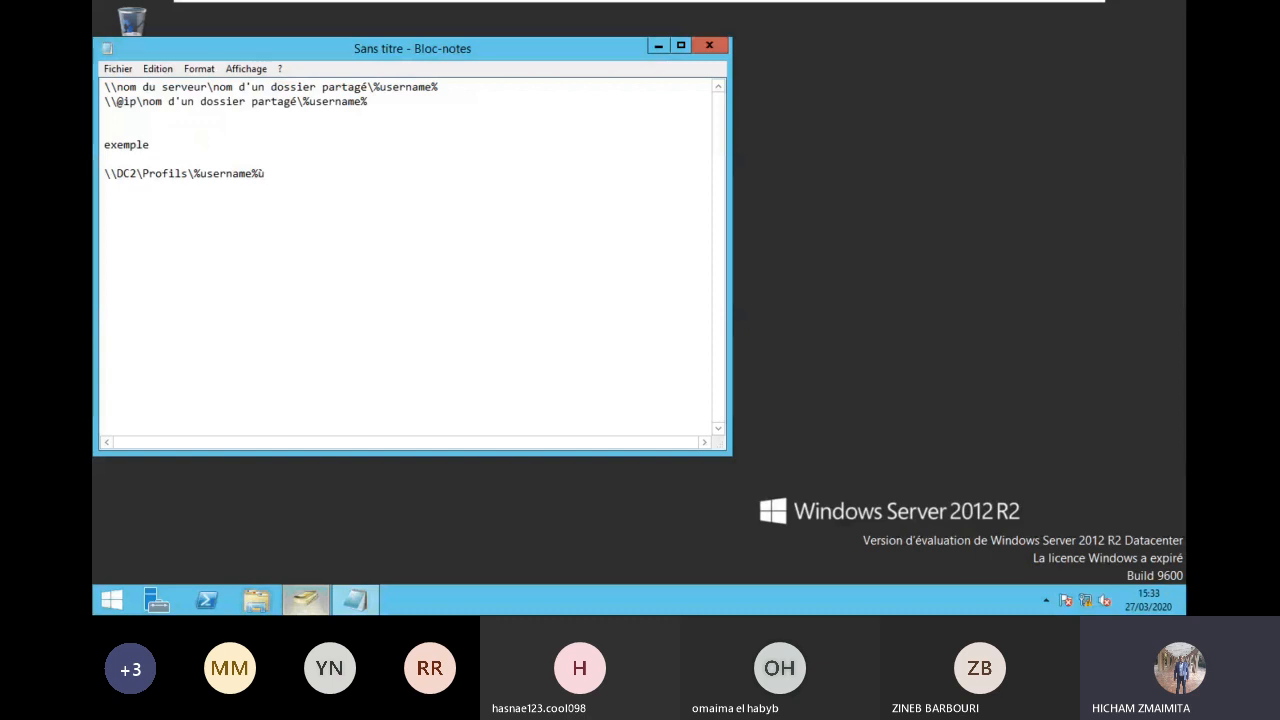
left_click(325, 598)
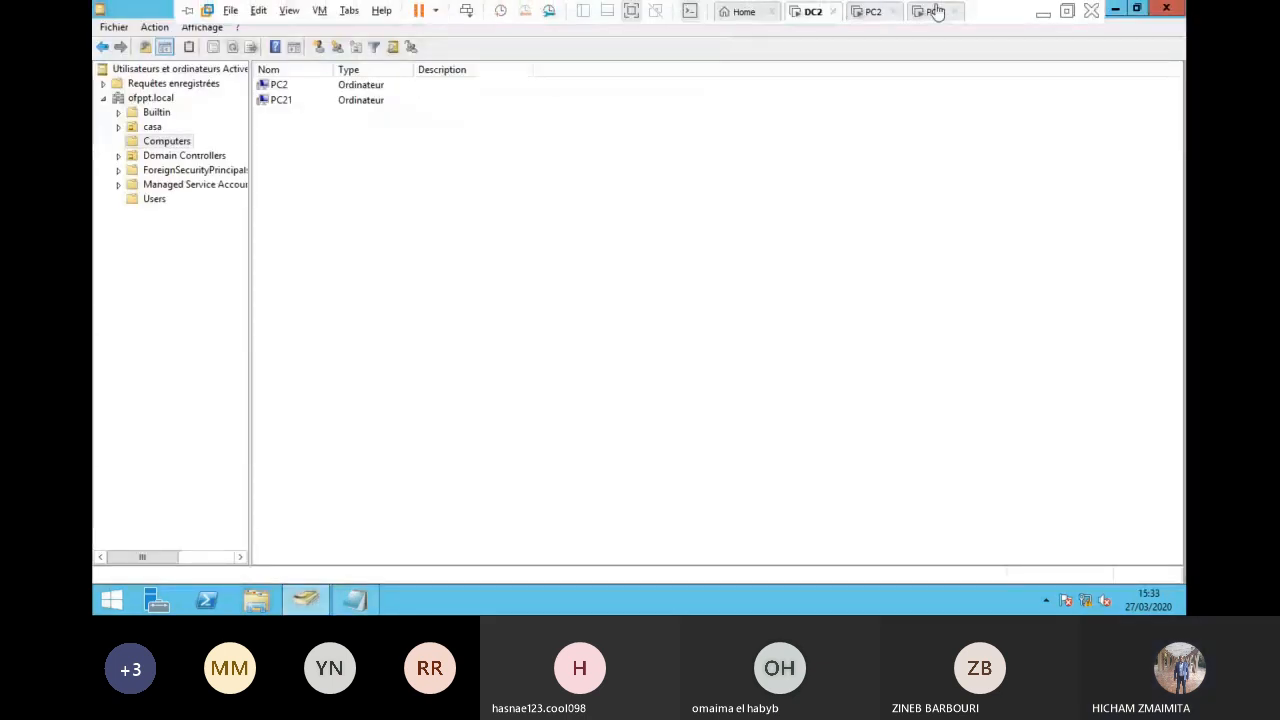
left_click(932, 11)
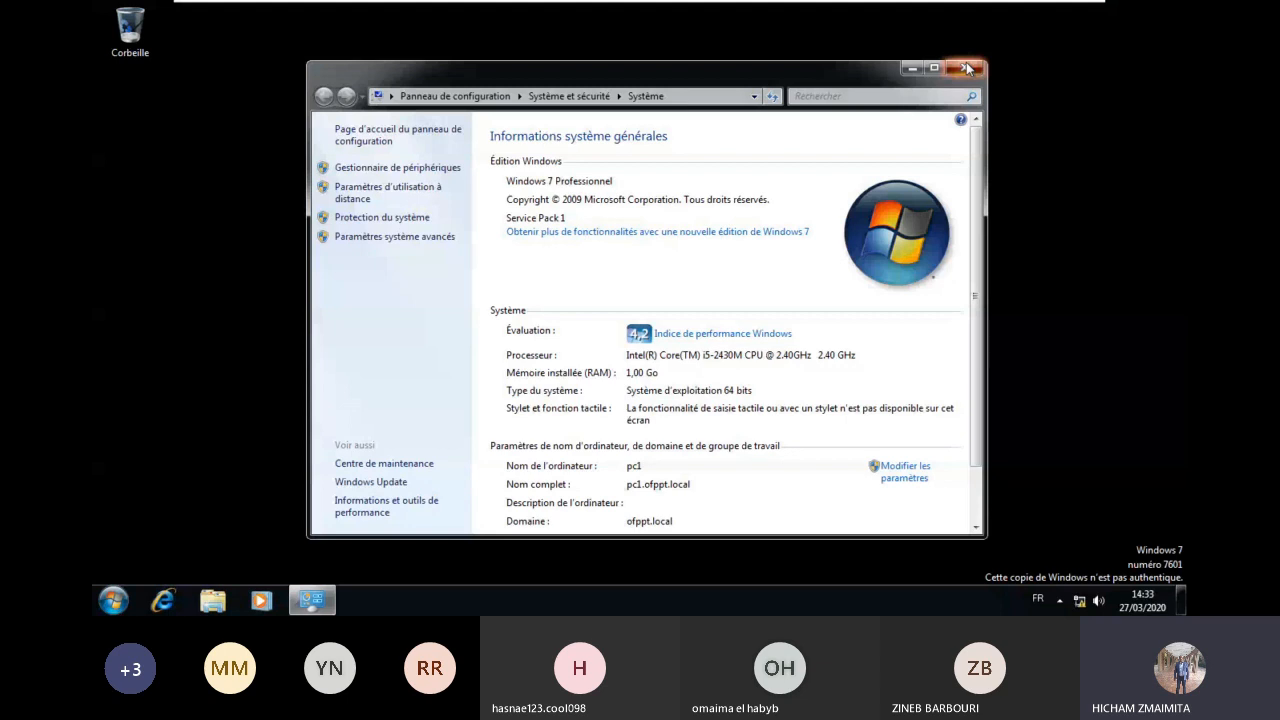
left_click(967, 68)
Step: Log off PC1's current session and bring up its logon prompt
left_click(113, 600)
left_click(399, 558)
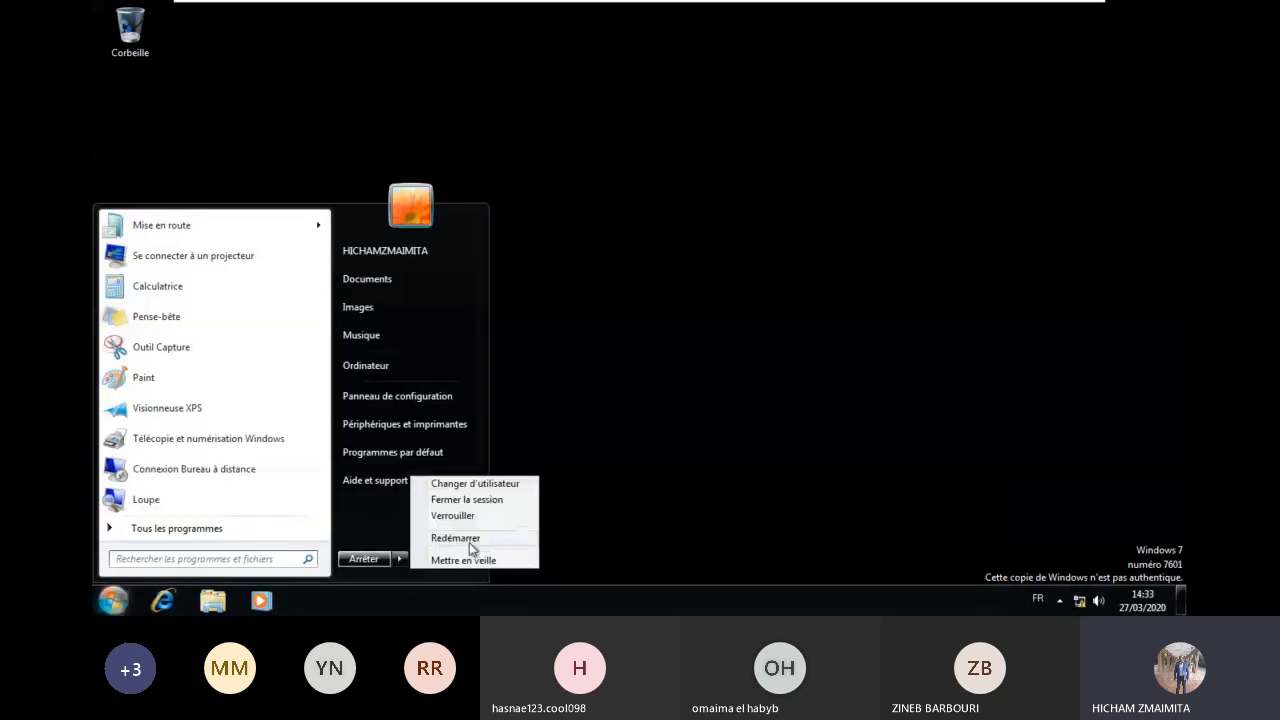
left_click(478, 505)
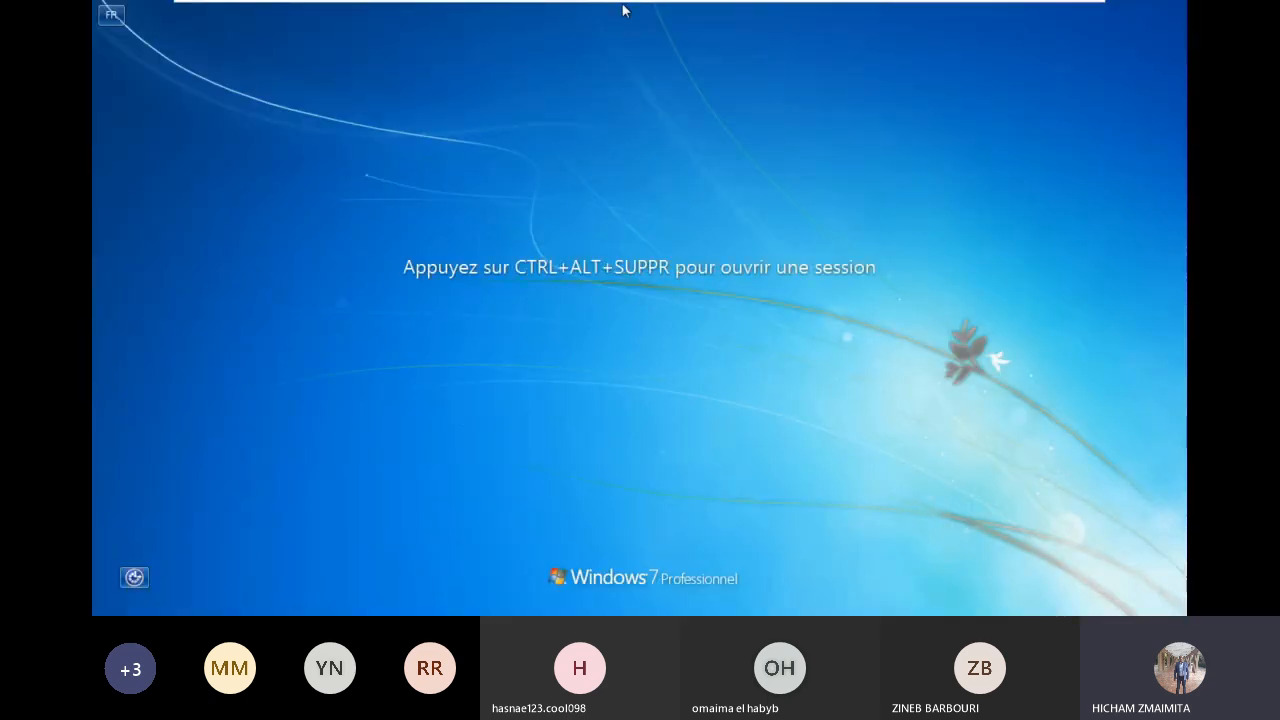
mouse_move(622, 12)
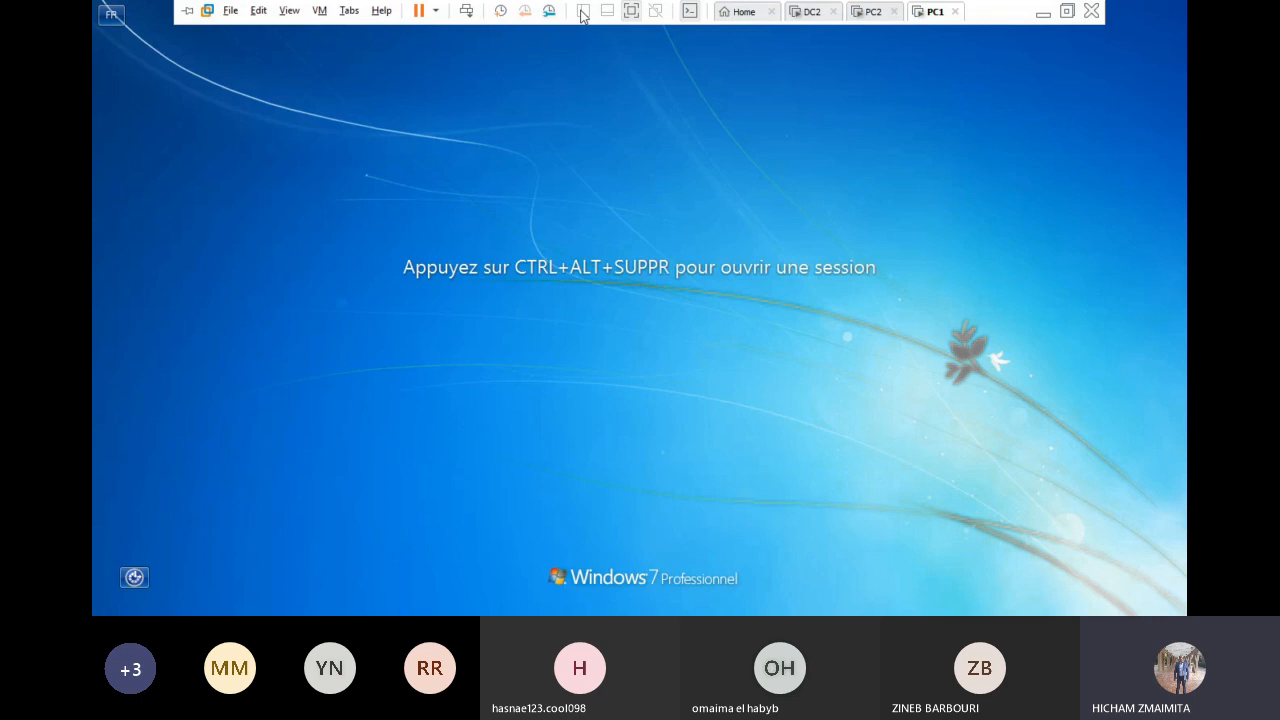
left_click(464, 14)
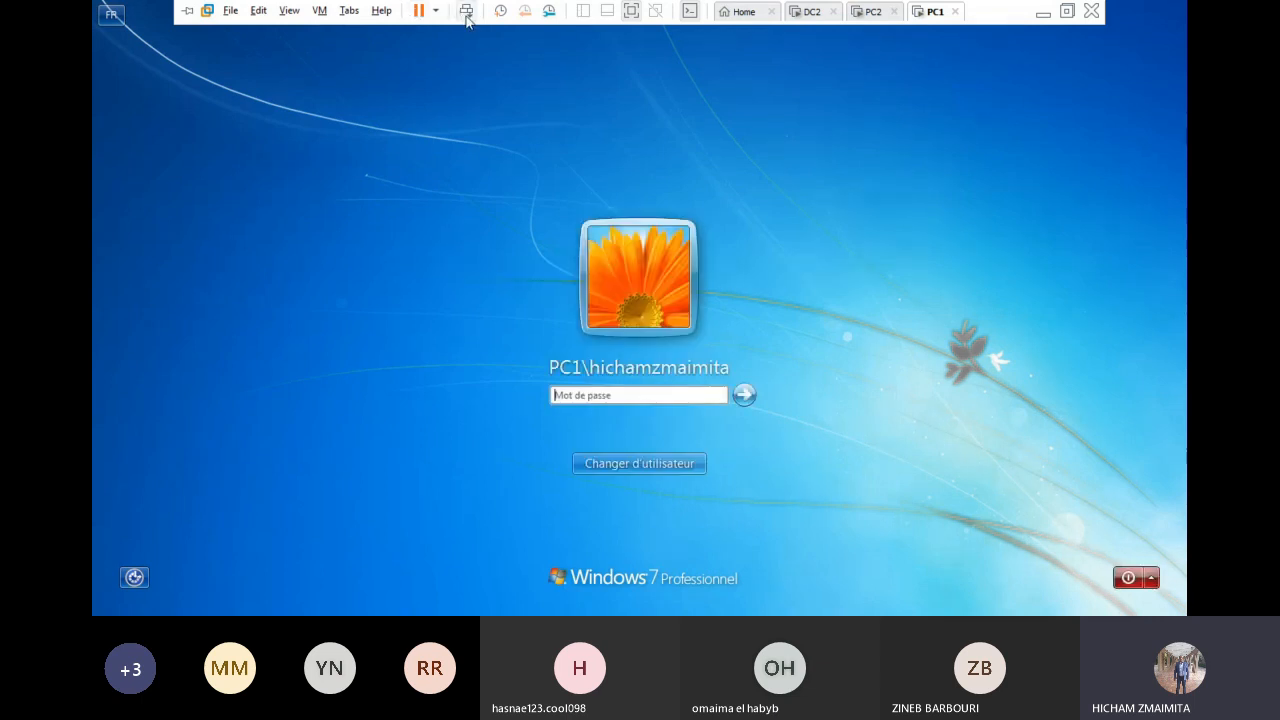
Step: Try logging on as a domain user and dismiss the missing trust-relationship errors
left_click(650, 462)
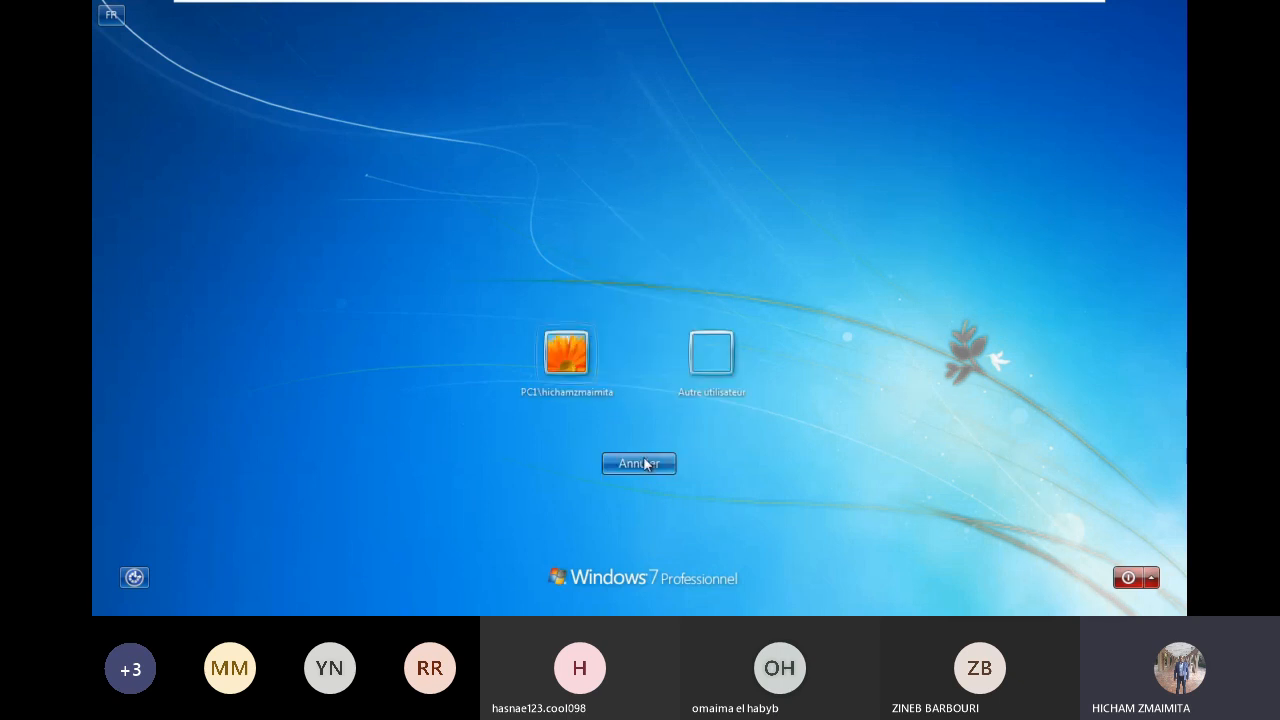
left_click(690, 376)
left_click(663, 349)
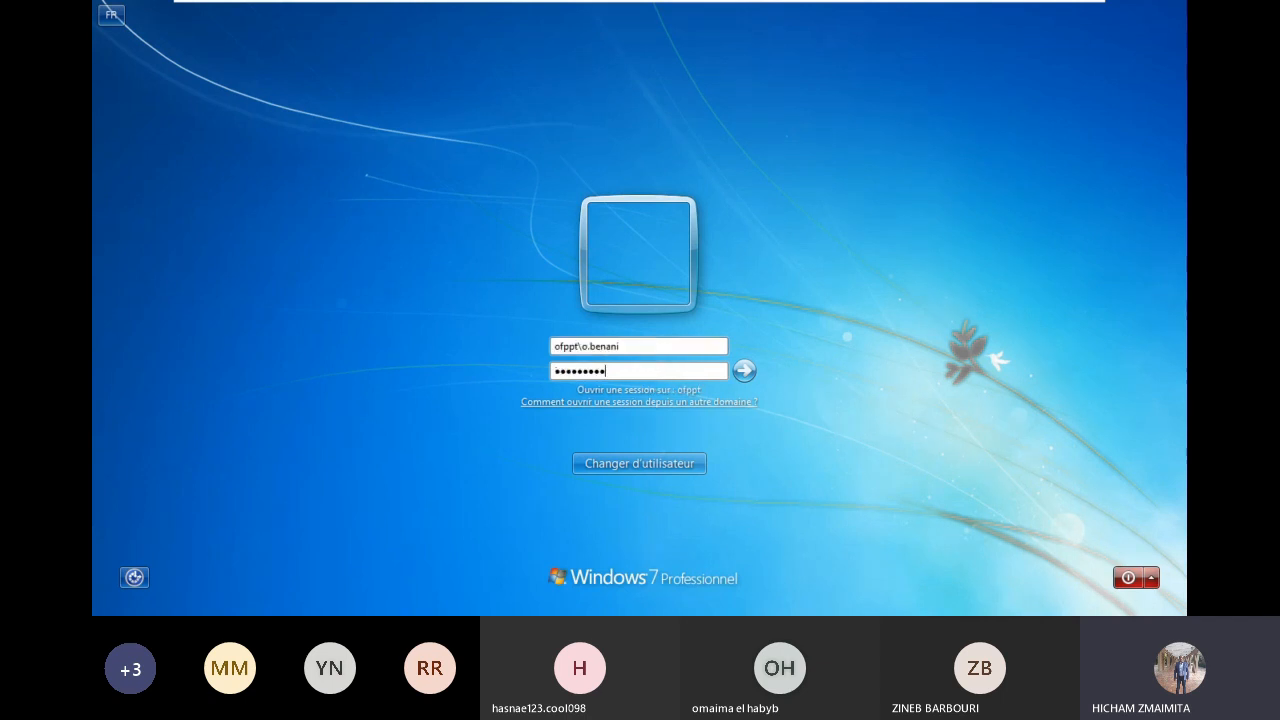
key("Return")
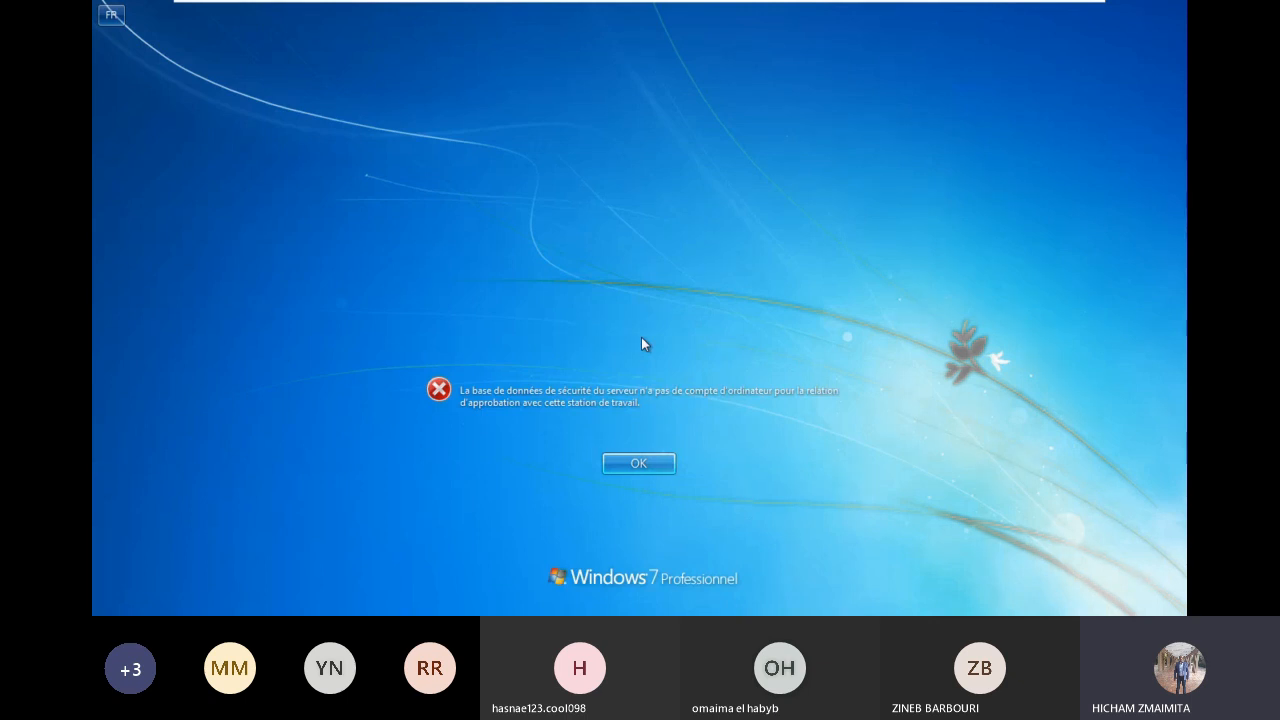
key("Return")
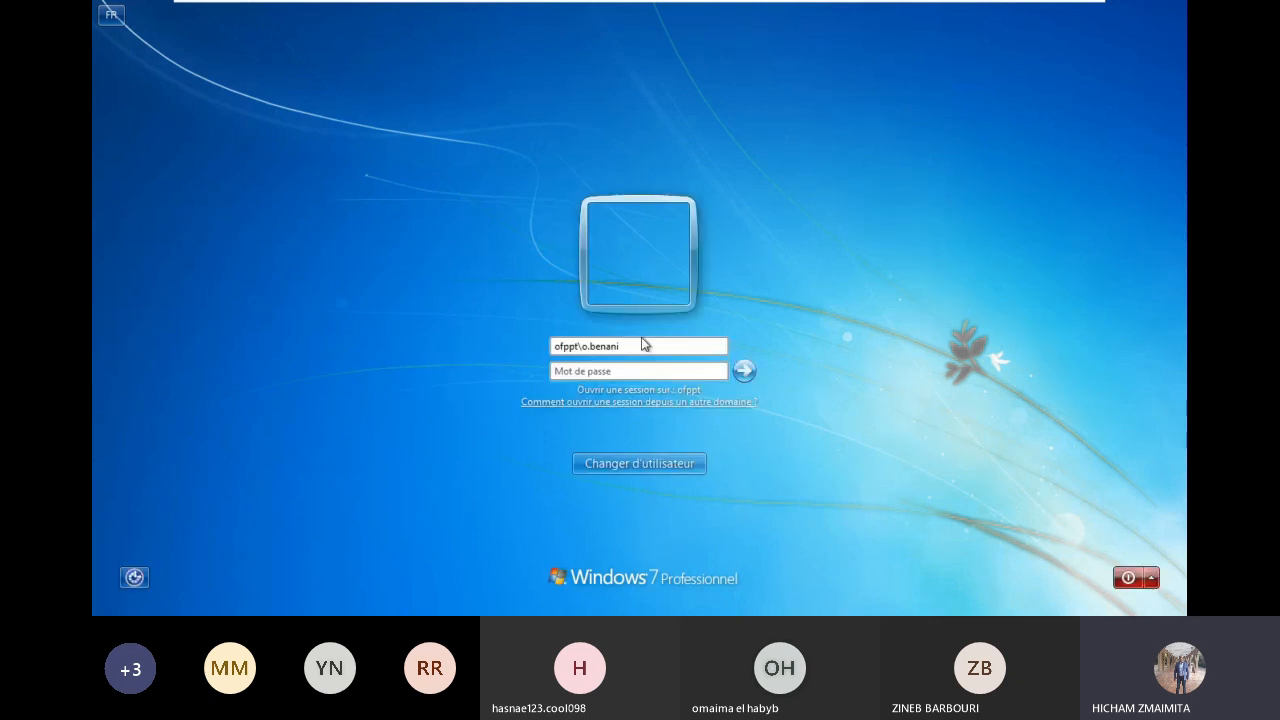
left_click(642, 371)
type("•••••••••")
key("Return")
left_click(646, 474)
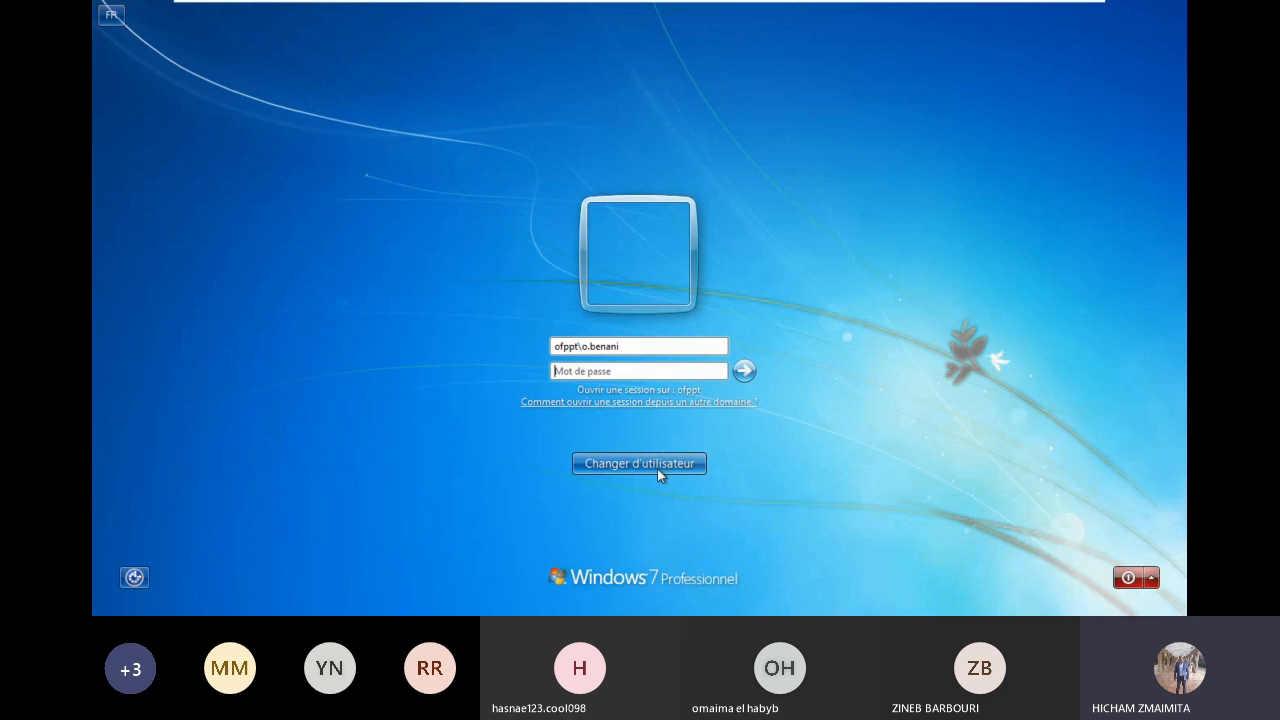
Step: Log back on with the local PC1 account
left_click(657, 466)
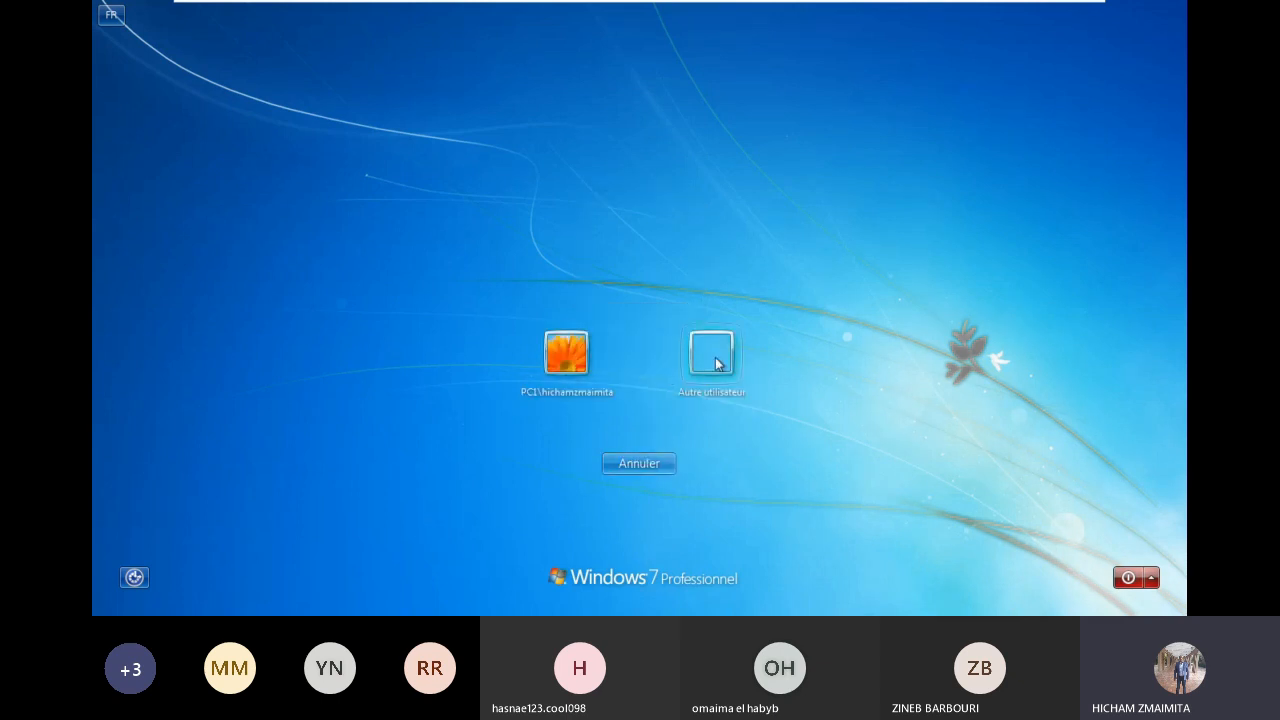
left_click(566, 354)
left_click(737, 398)
Step: Open PC1's computer name and domain membership settings from Computer properties
left_click(873, 103)
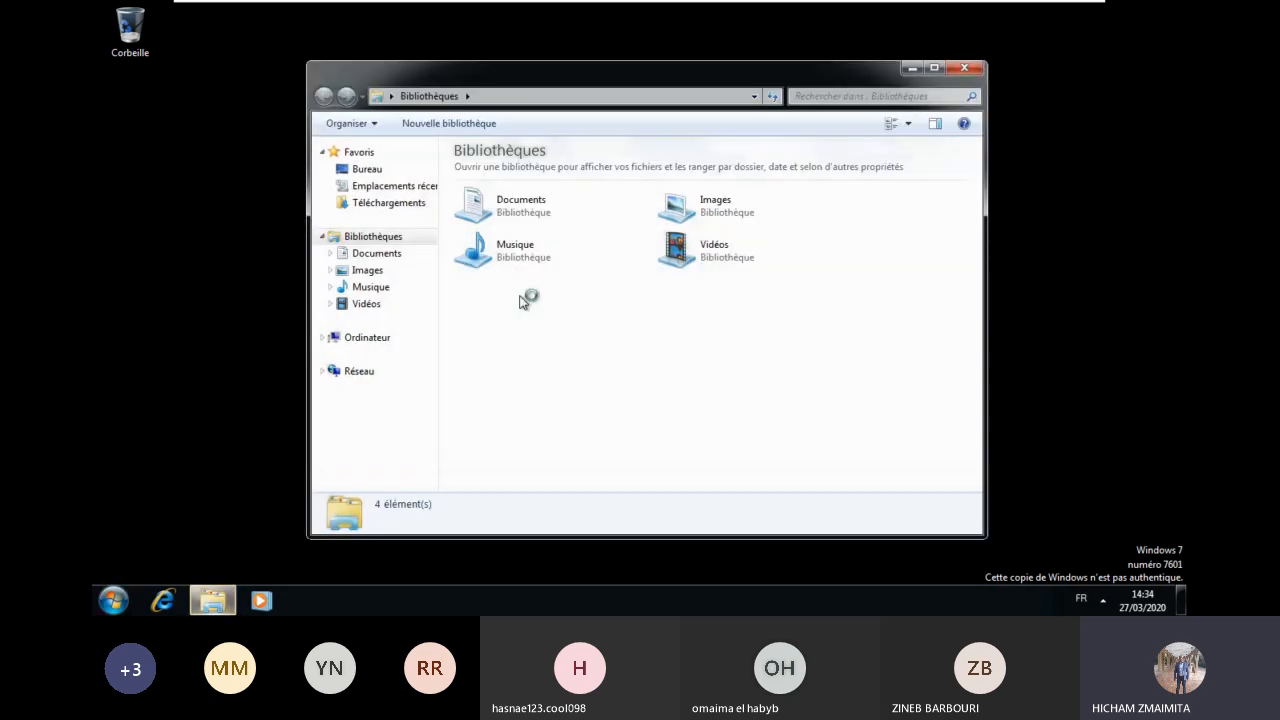
left_click(367, 337)
right_click(370, 338)
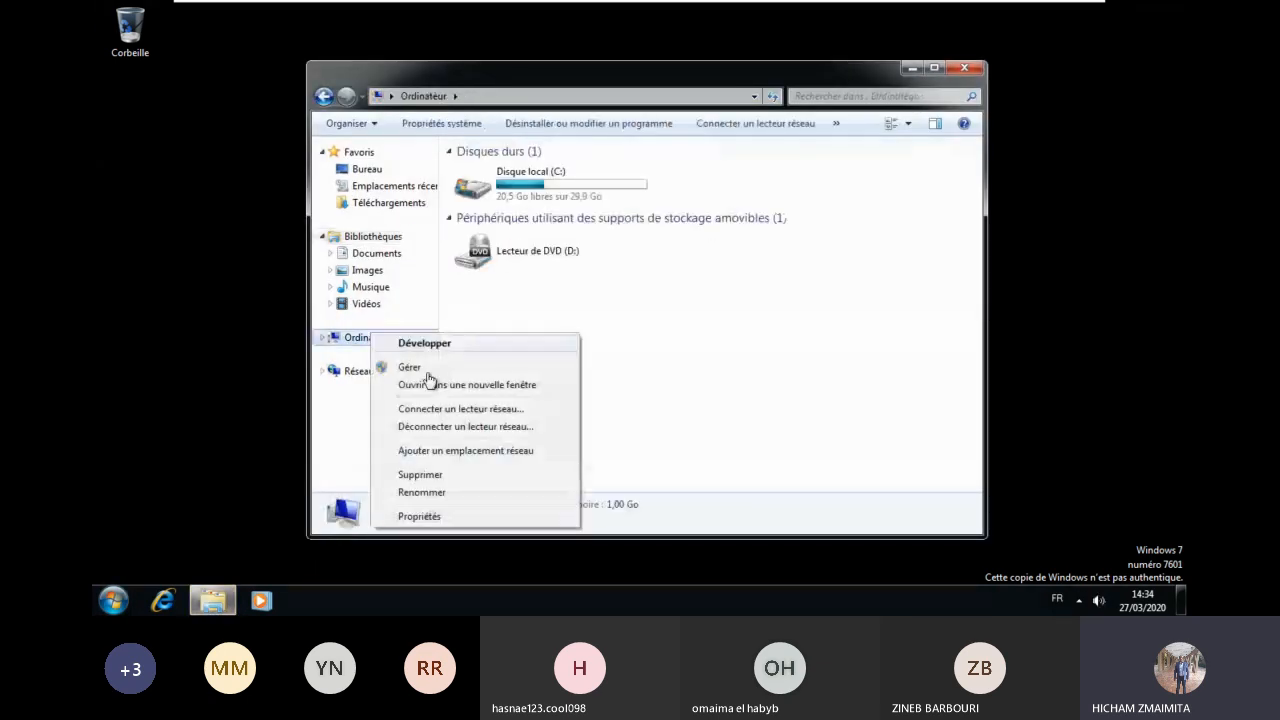
left_click(462, 518)
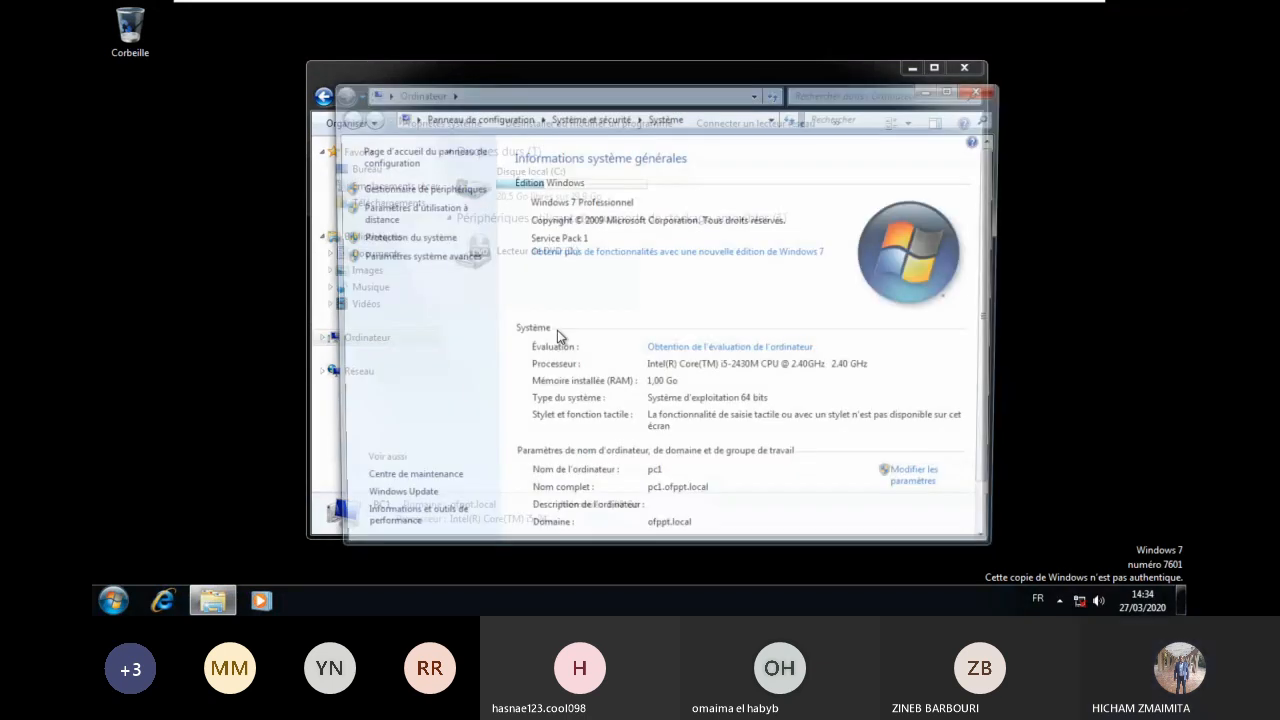
left_click(928, 488)
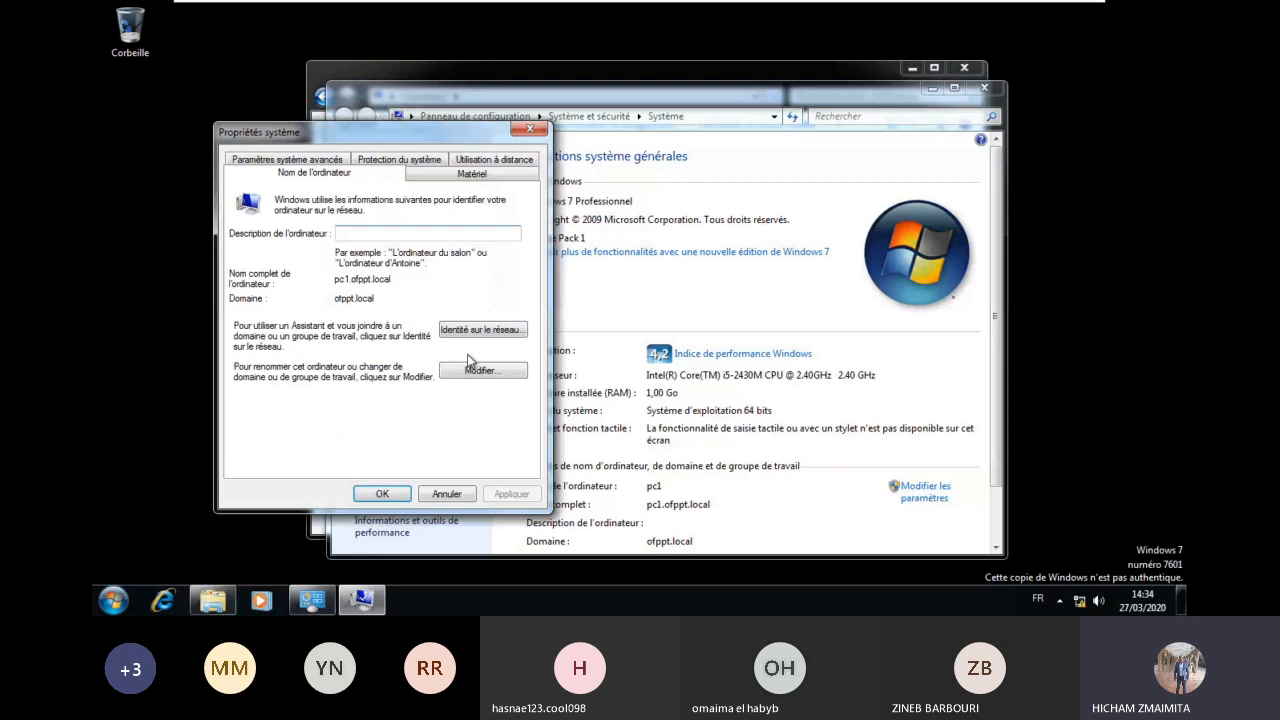
left_click(473, 370)
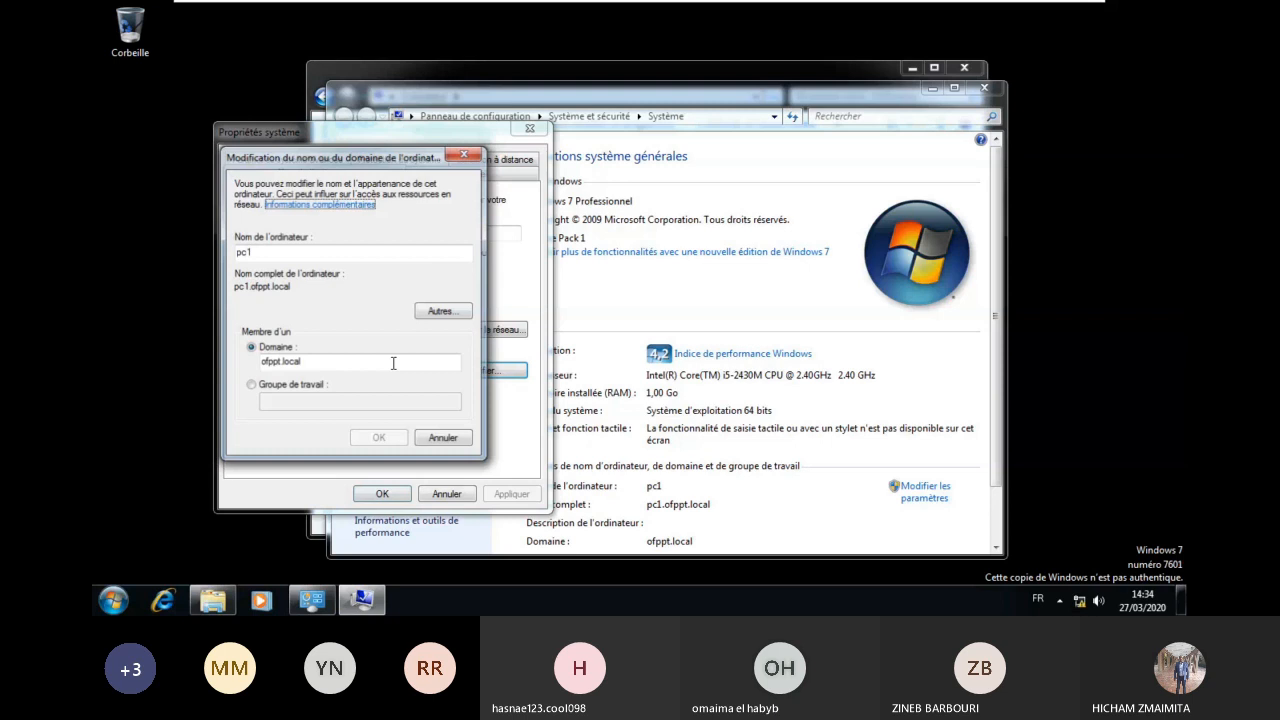
Step: Switch PC1's membership to workgroup TEST, handling the domain-leave and duplicate-name warnings
left_click(251, 385)
type("TEST")
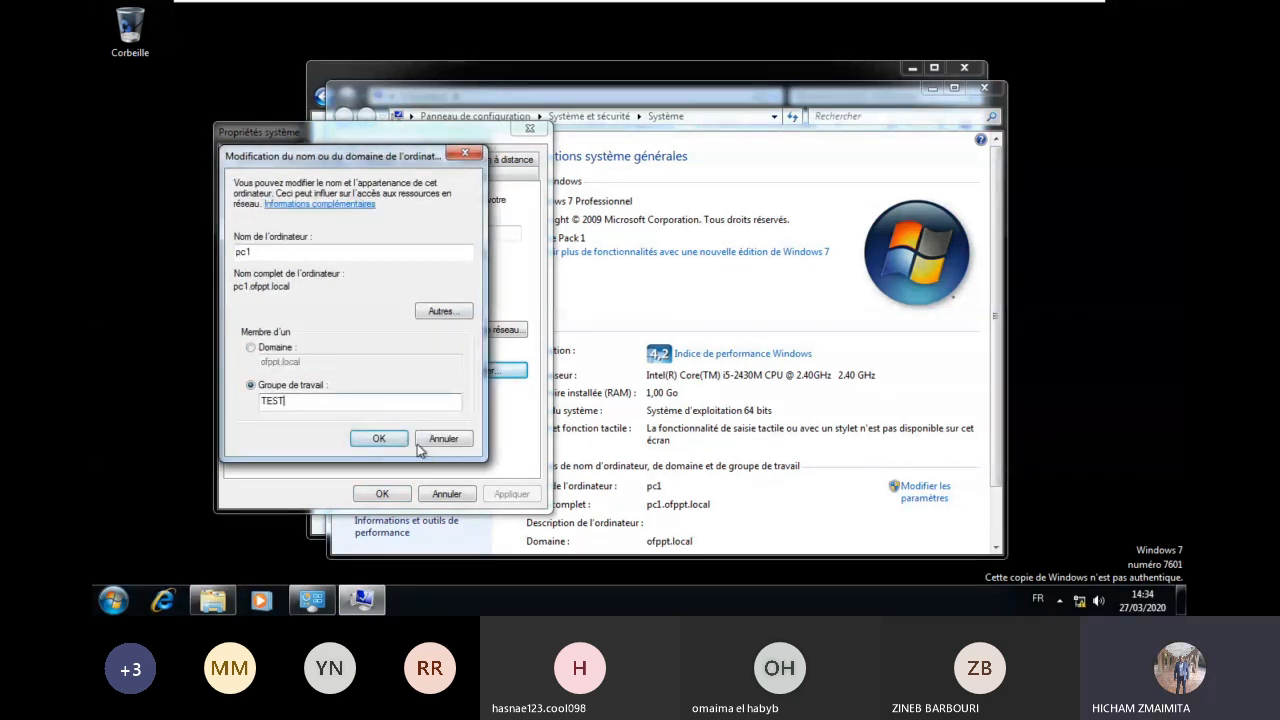
left_click(395, 438)
left_click(740, 395)
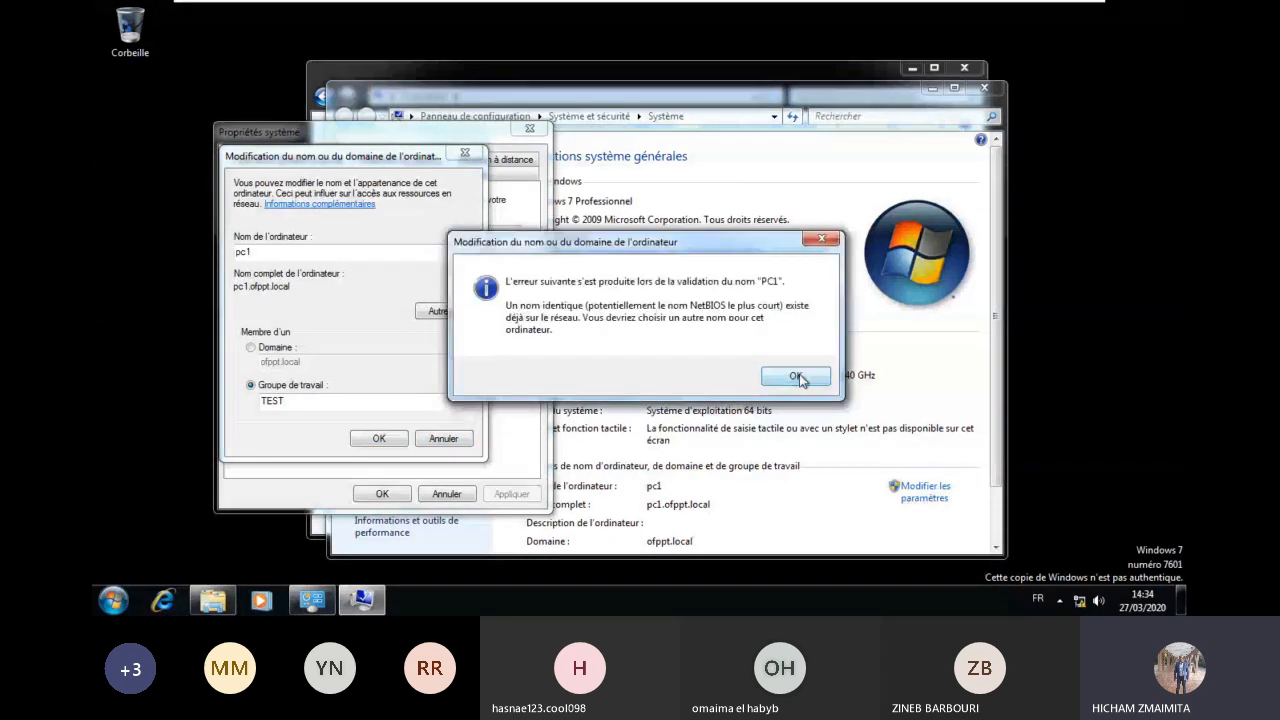
left_click(792, 376)
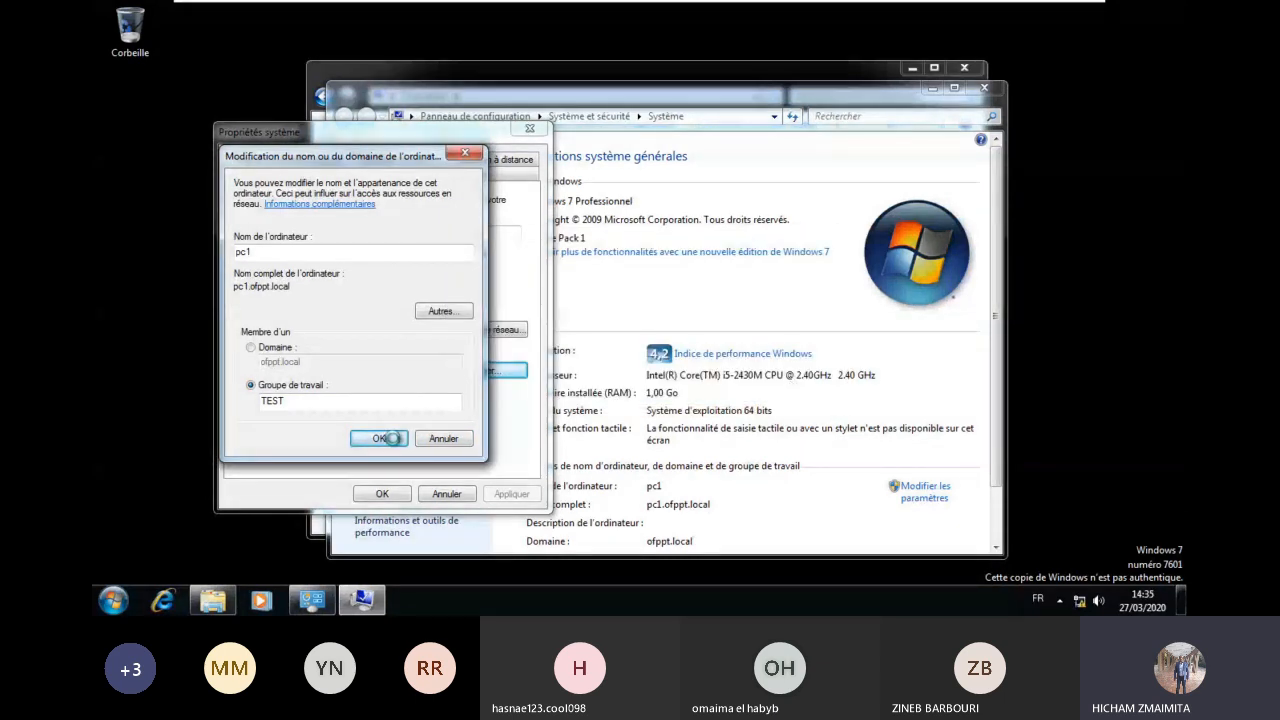
left_click(380, 438)
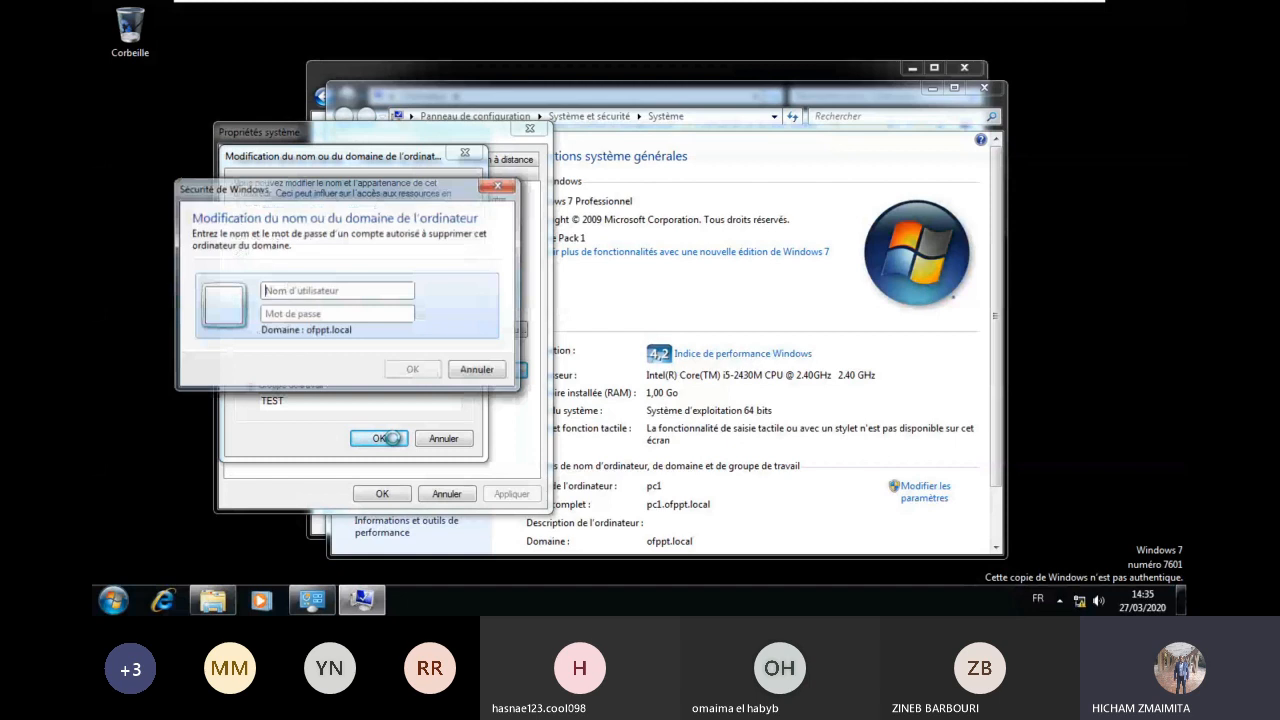
Step: Supply the administrateur account and its password to leave ofppt.local
type("administrateur")
key("Tab")
type("••••••••••••••")
double_click(330, 314)
type("•••••••••")
key("Return")
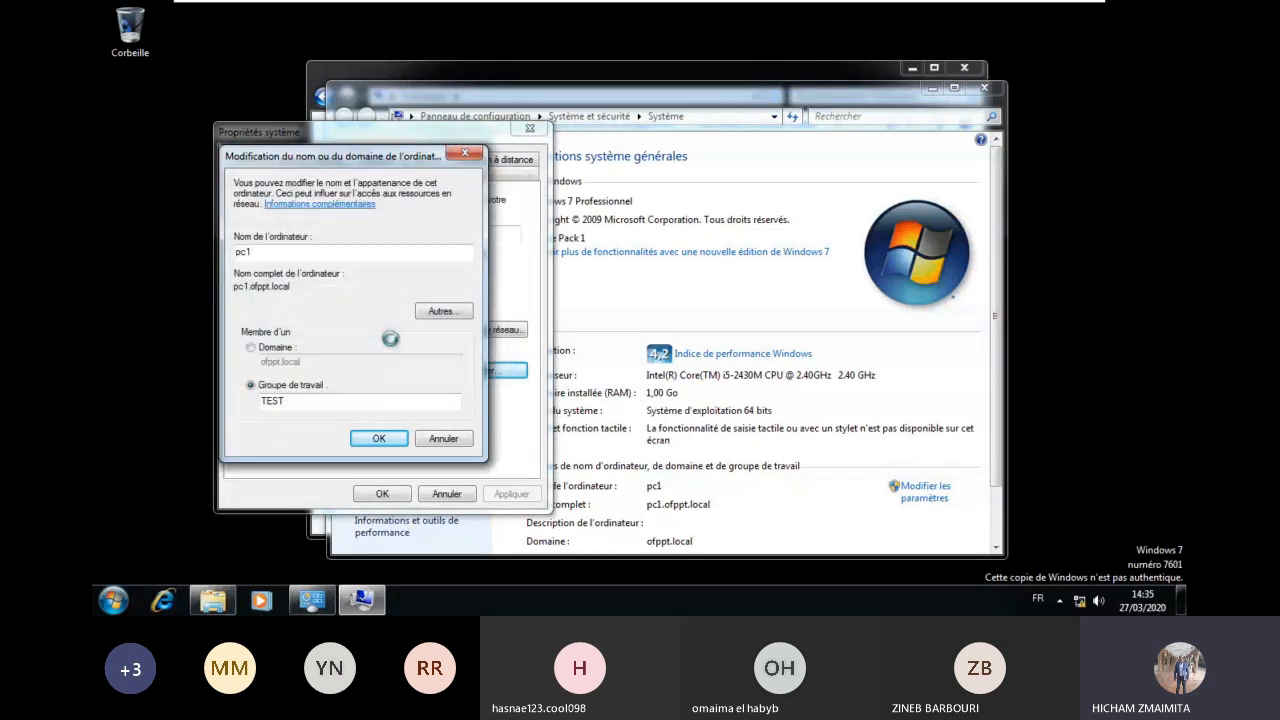
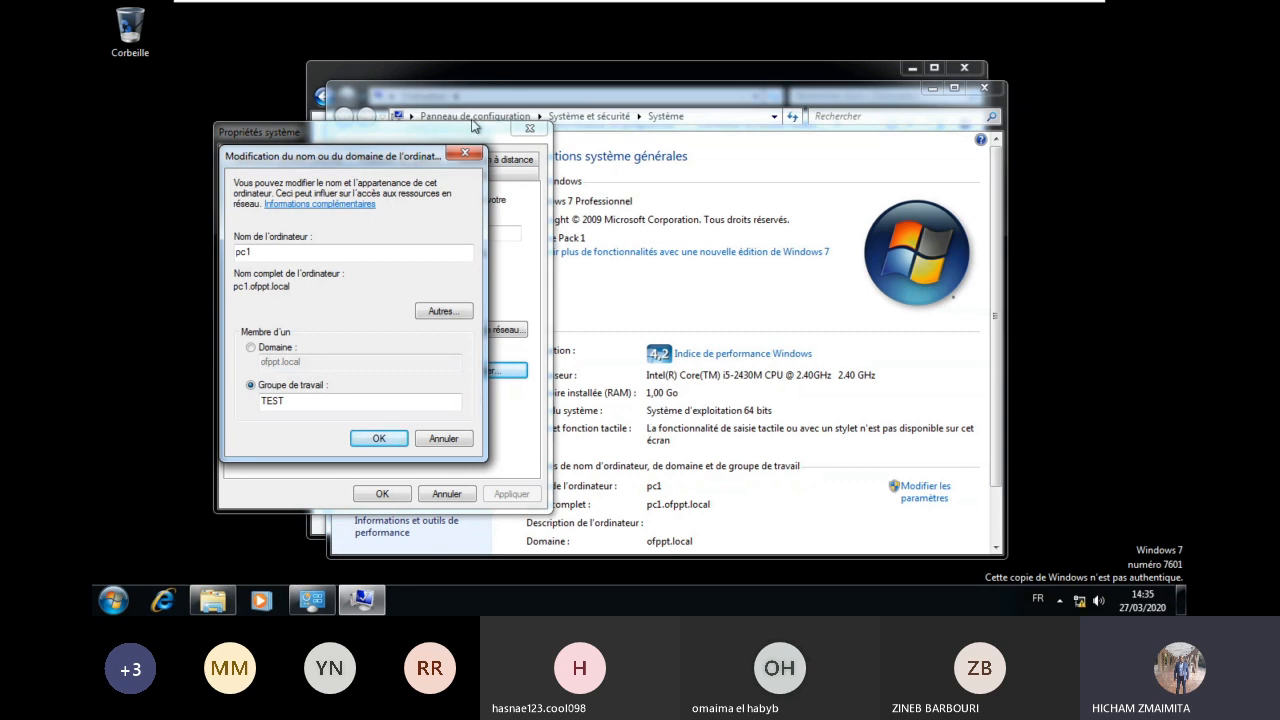
Step: Pass through PC2 to DC2's Active Directory console showing computers PC2 and PC21
mouse_move(563, 3)
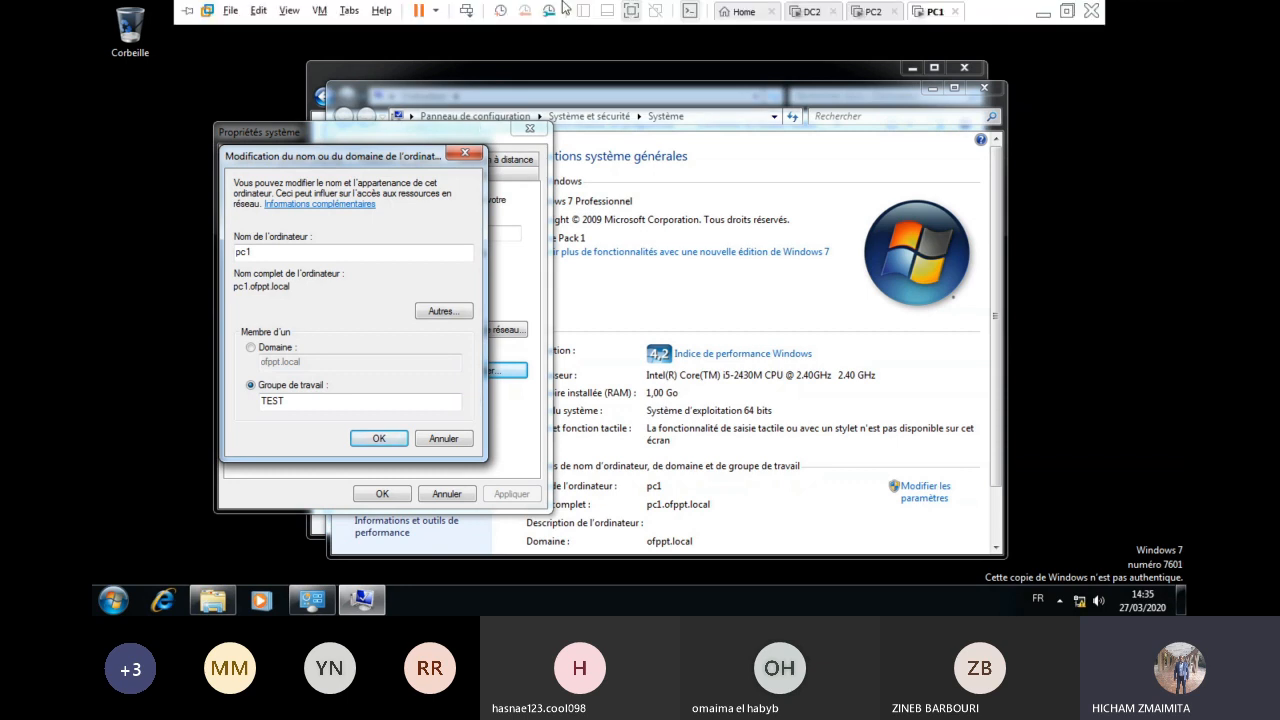
left_click(876, 11)
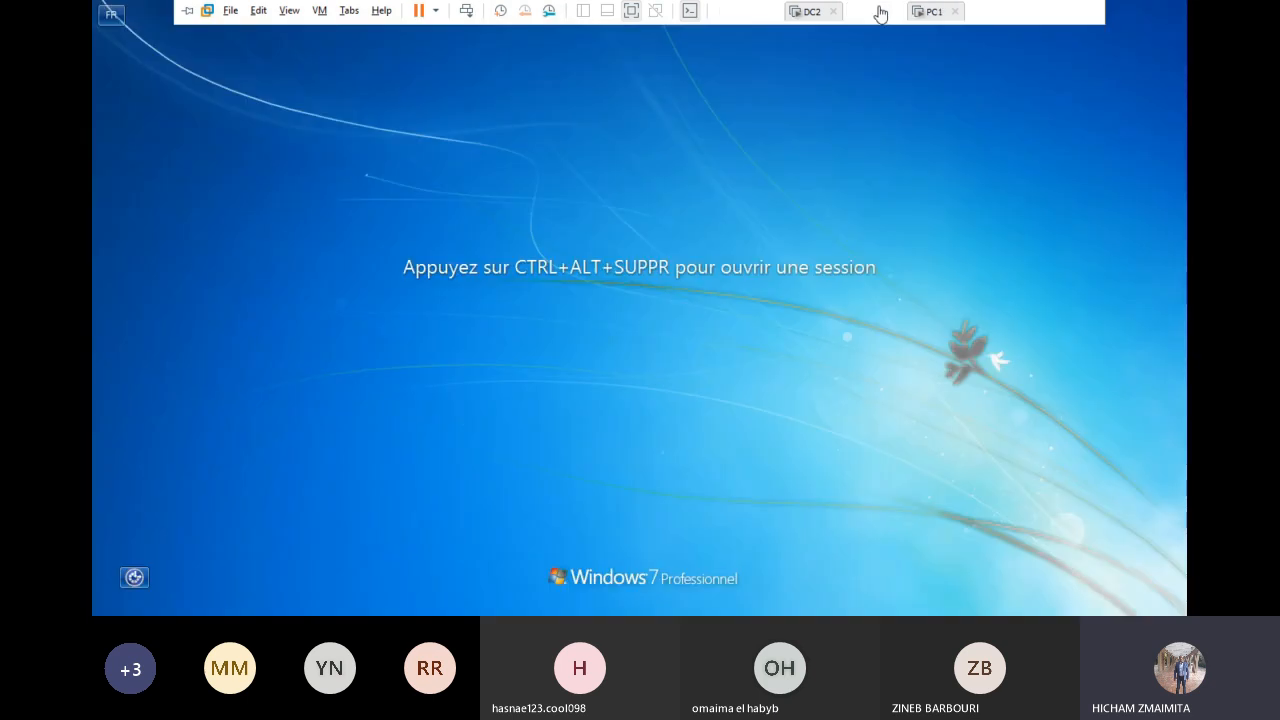
left_click(810, 11)
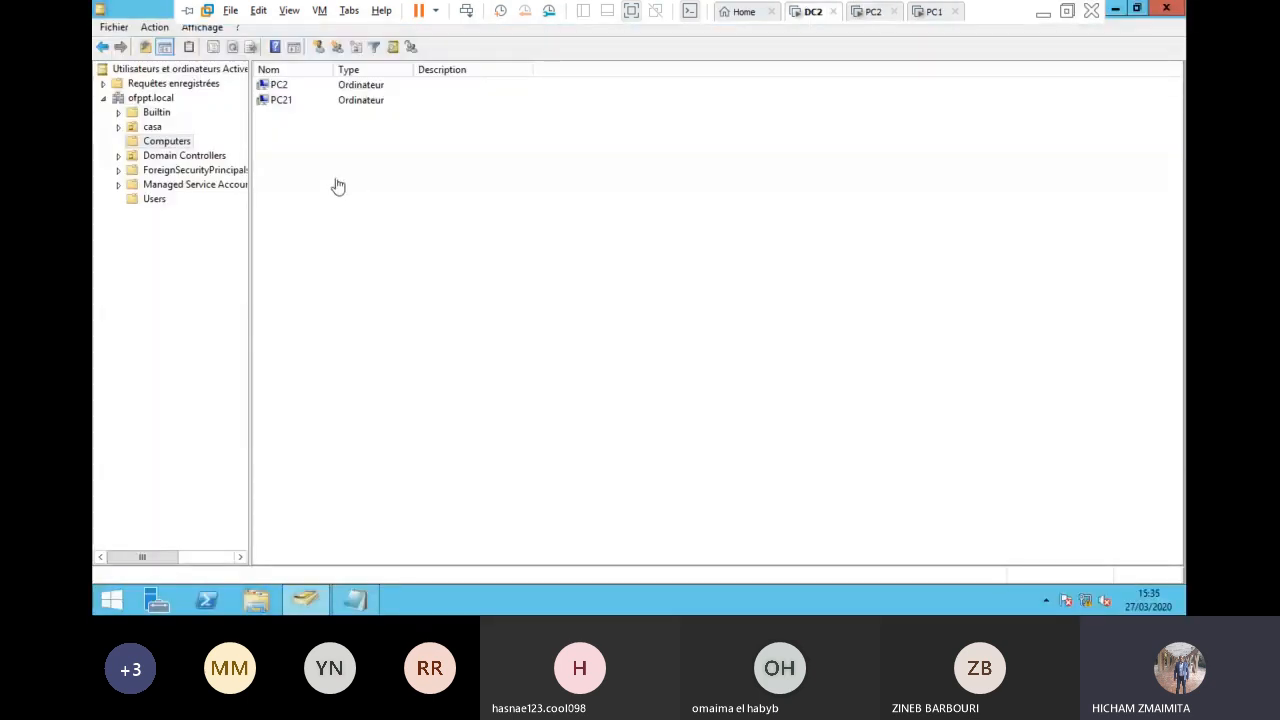
Step: List the ofppt.local Users container and view one user's properties without changes
left_click(157, 199)
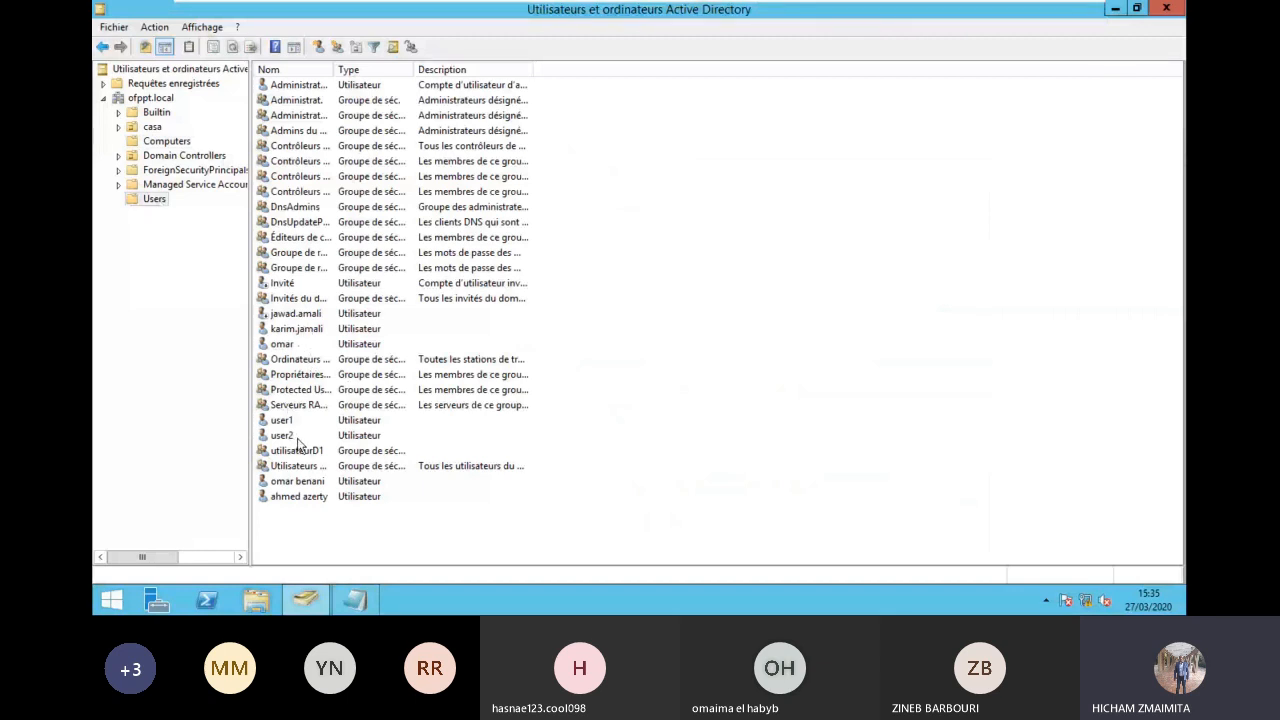
double_click(290, 330)
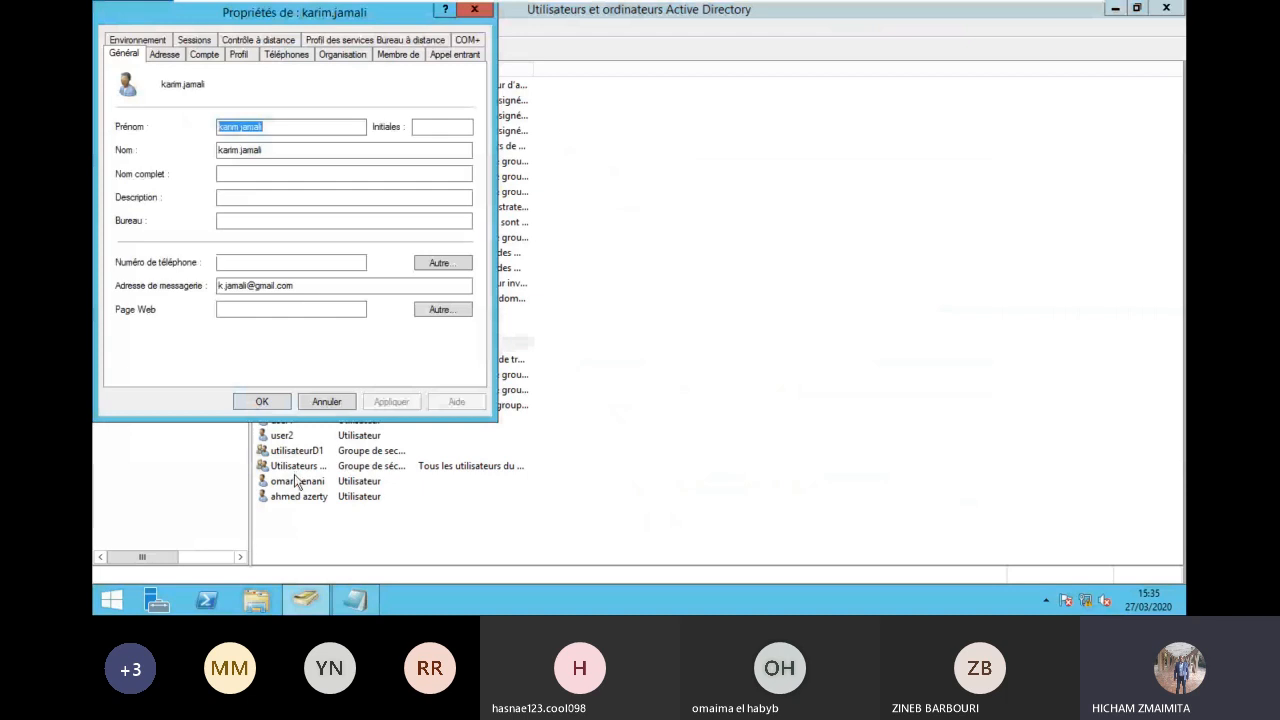
left_click(337, 401)
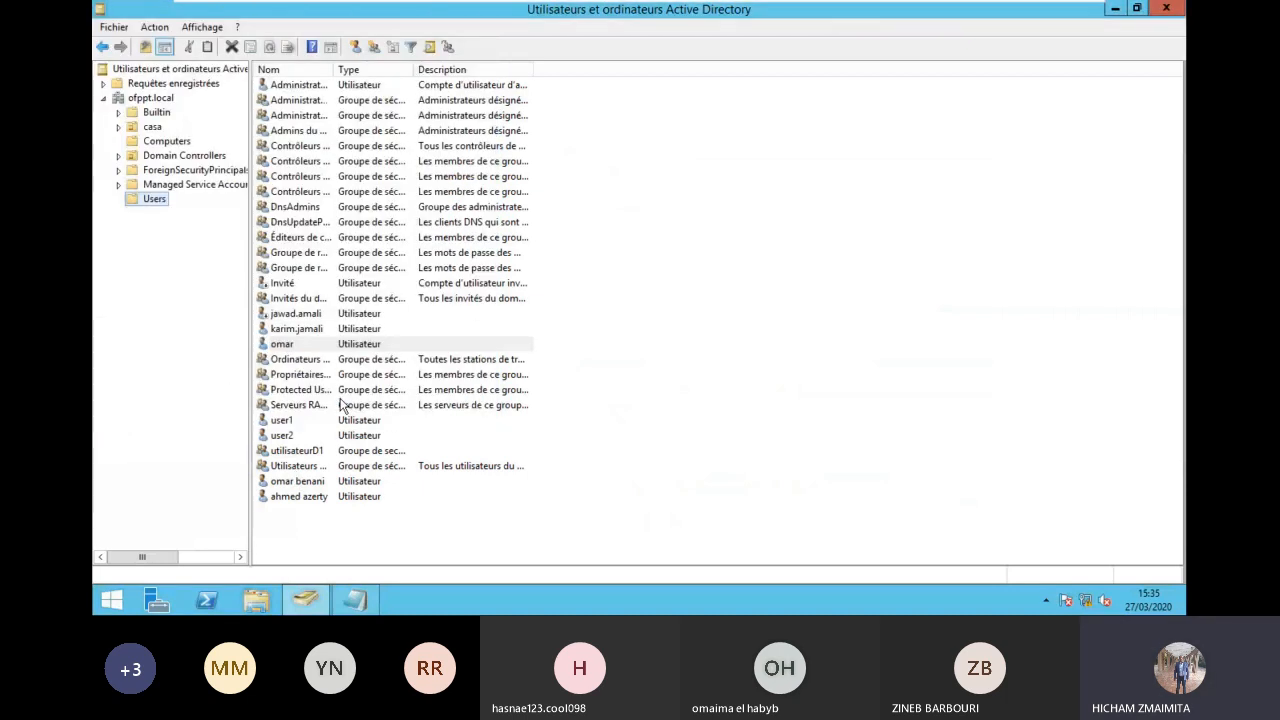
Step: Inspect another user's roaming profile path on the Profil tab, then cancel
double_click(307, 483)
left_click(238, 53)
double_click(347, 94)
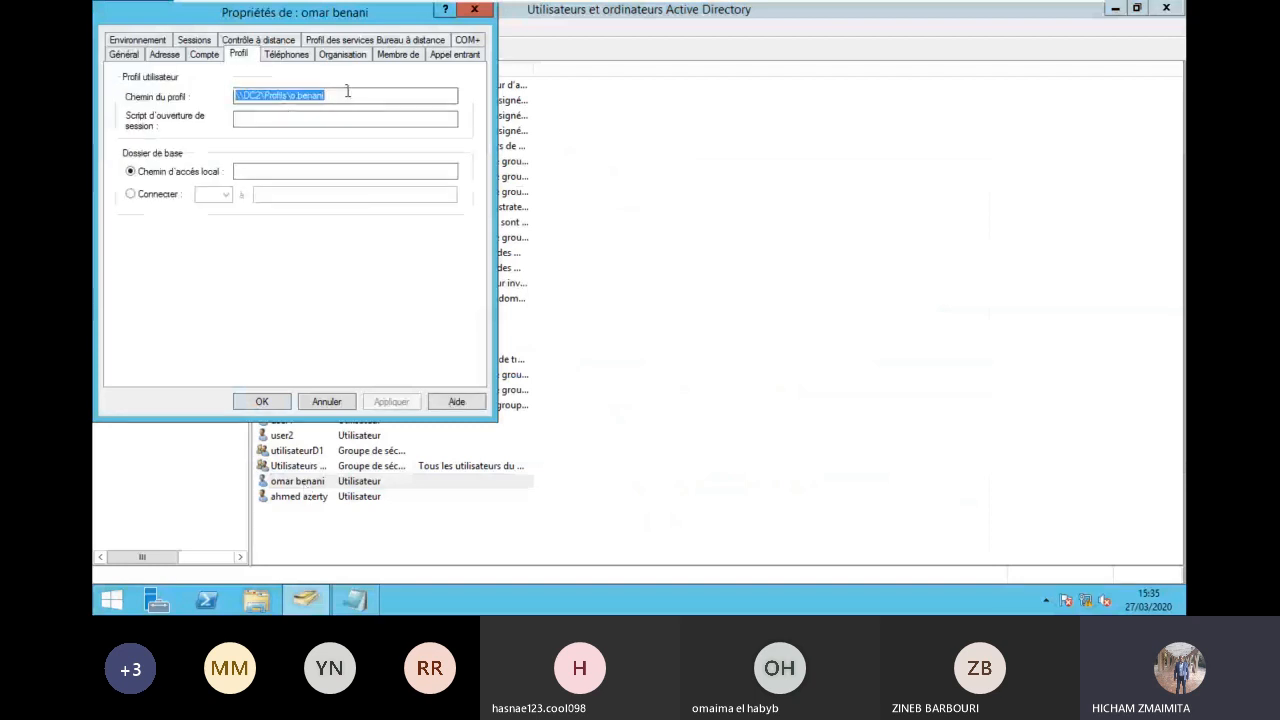
left_click(347, 92)
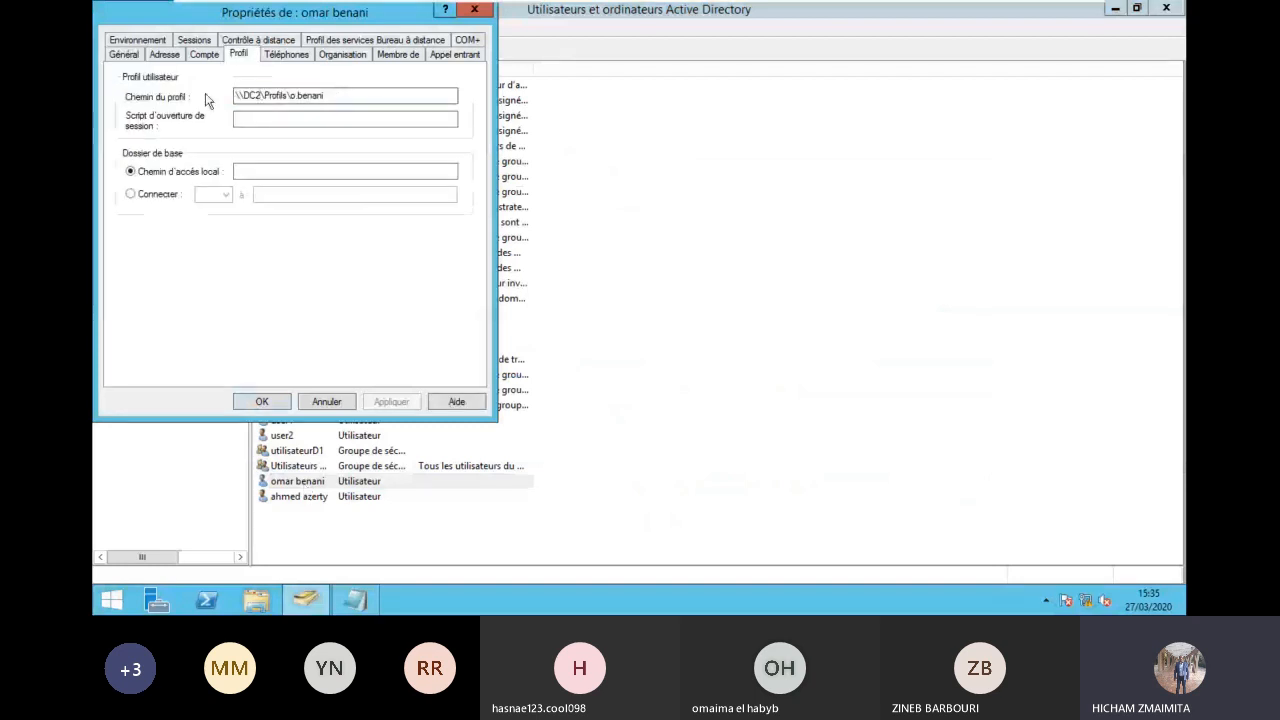
left_click(339, 398)
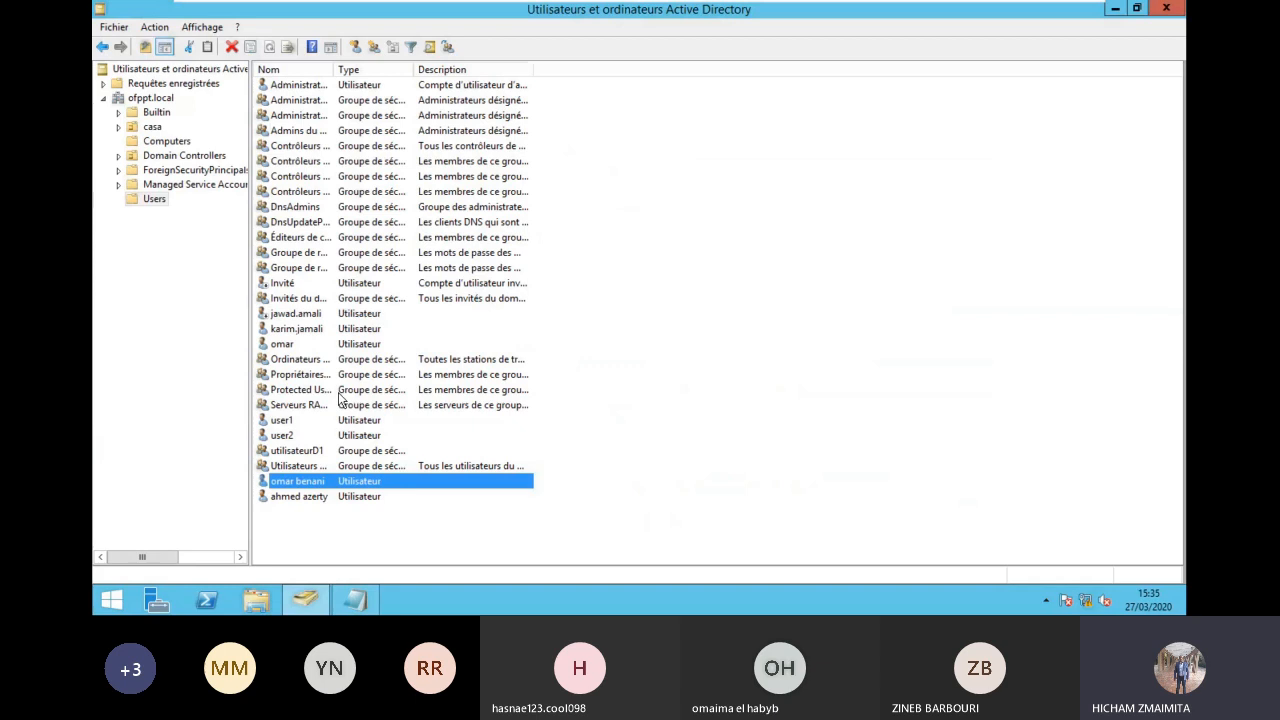
Step: Confirm PC1's move to workgroup TEST and restart it, then go to PC2's logon screen
mouse_move(947, 11)
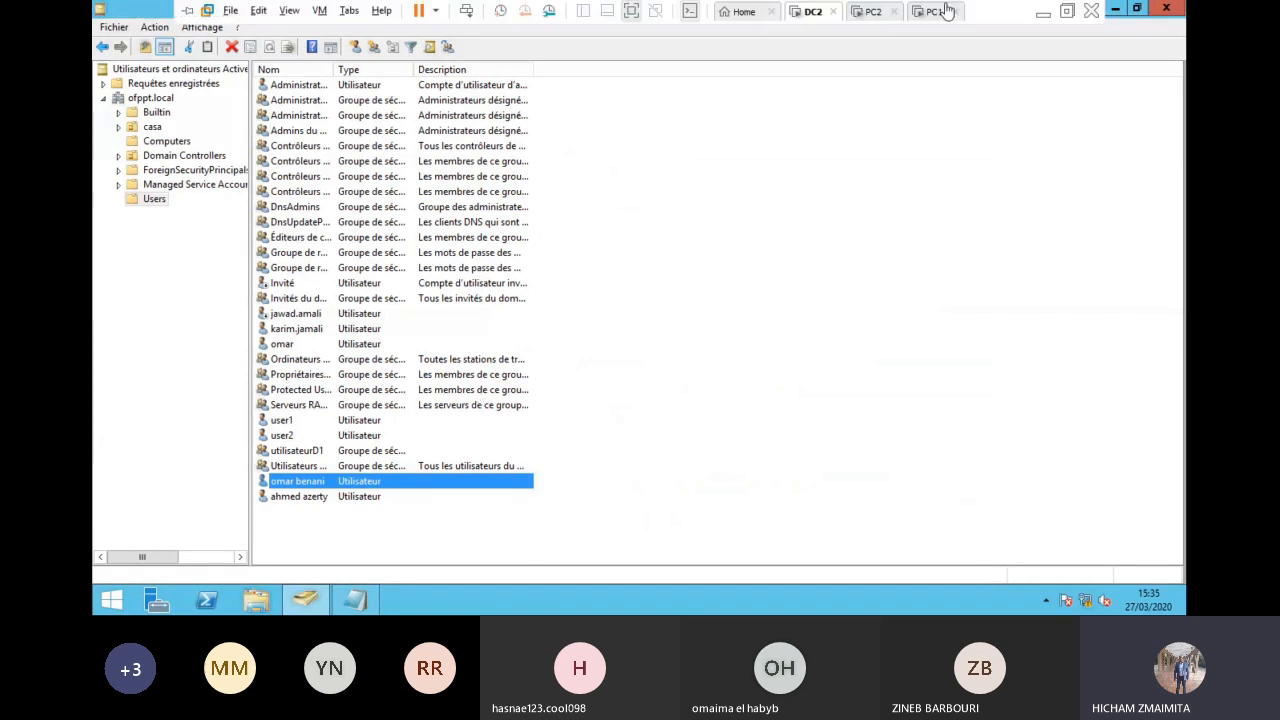
left_click(947, 11)
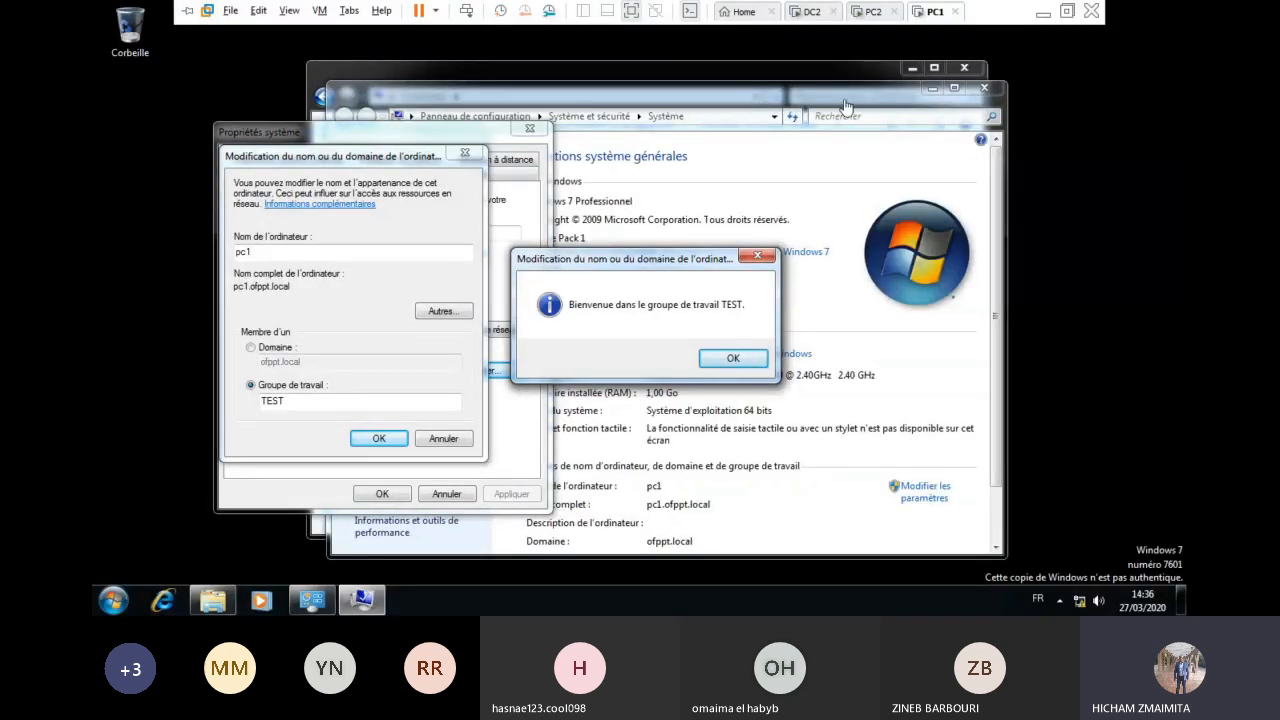
left_click(733, 358)
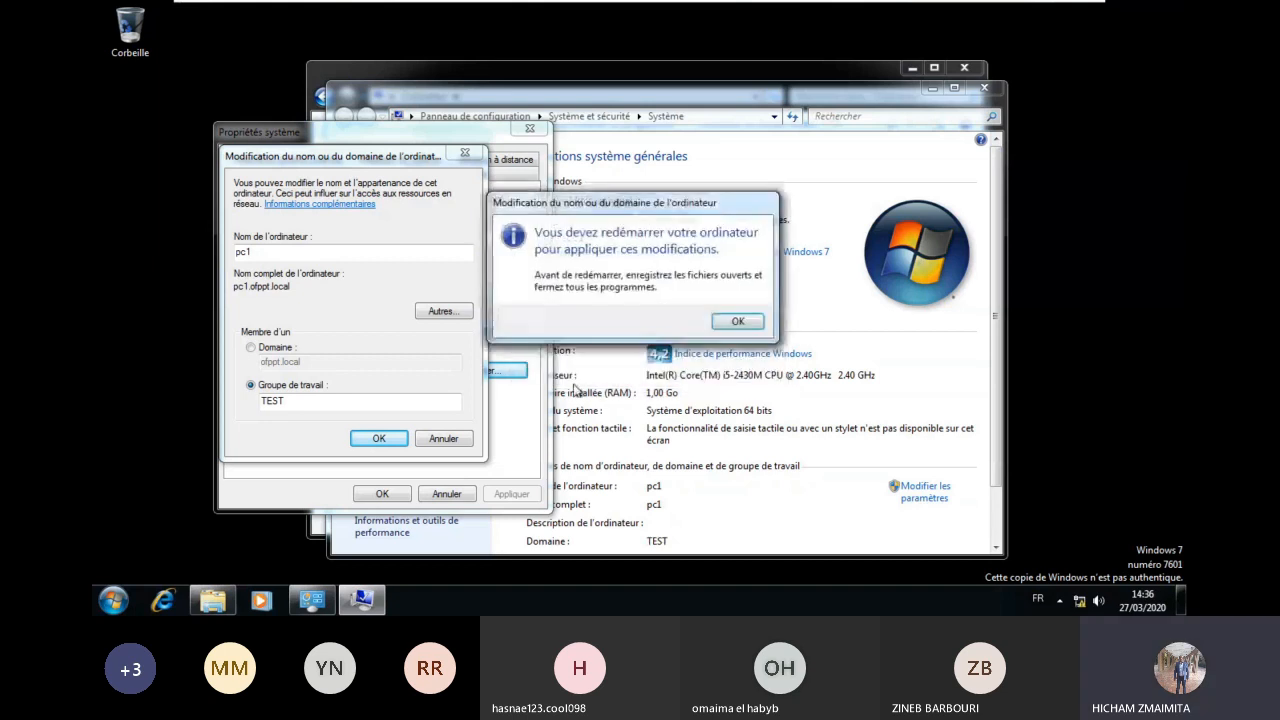
left_click(740, 321)
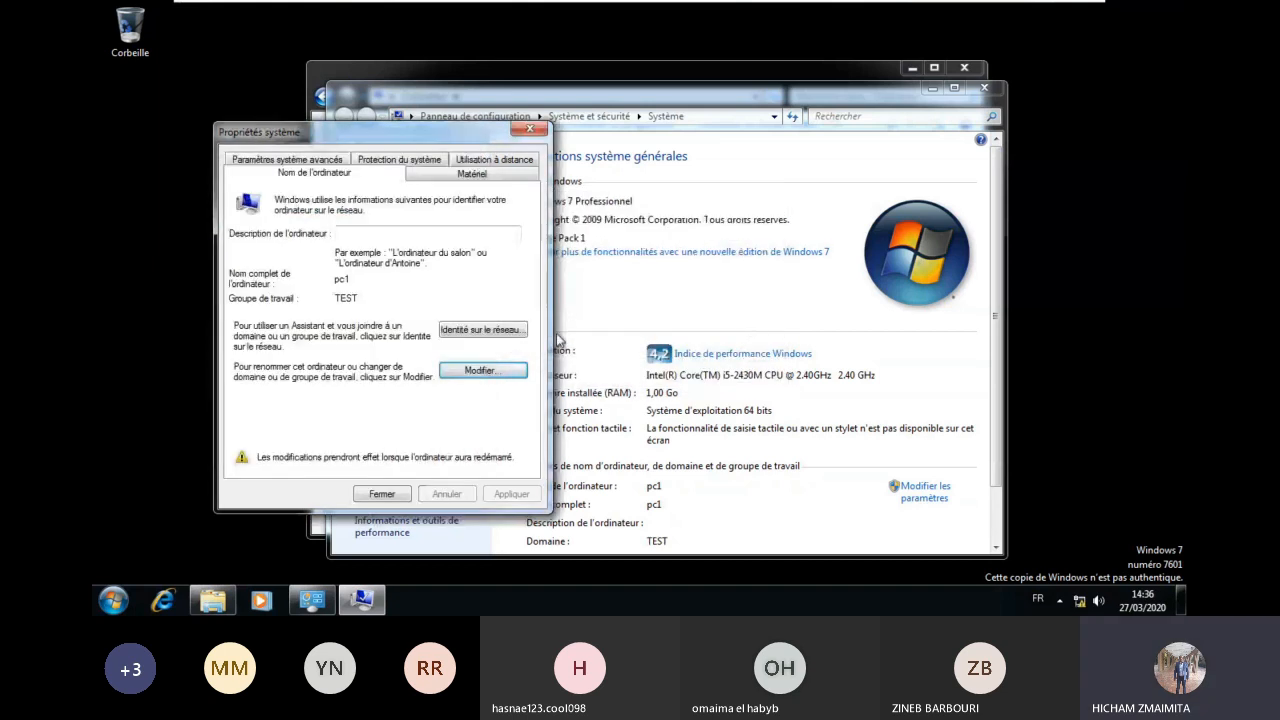
left_click(381, 493)
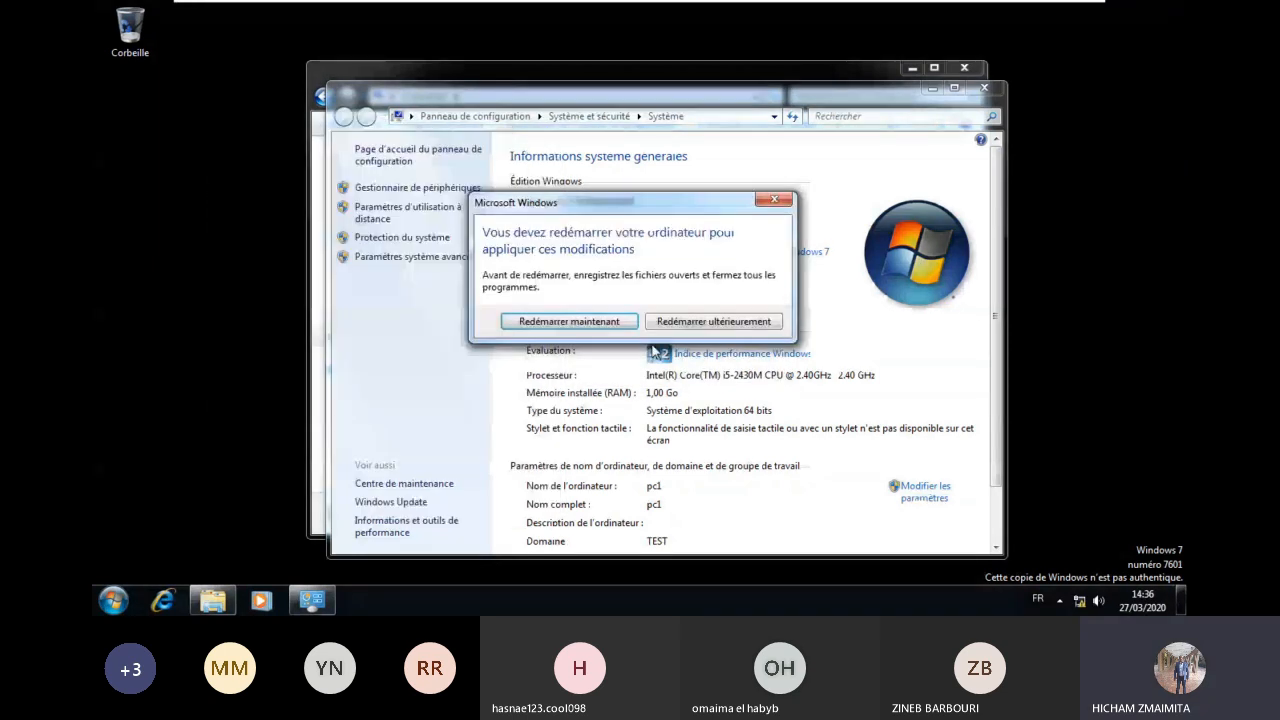
left_click(598, 322)
mouse_move(843, 5)
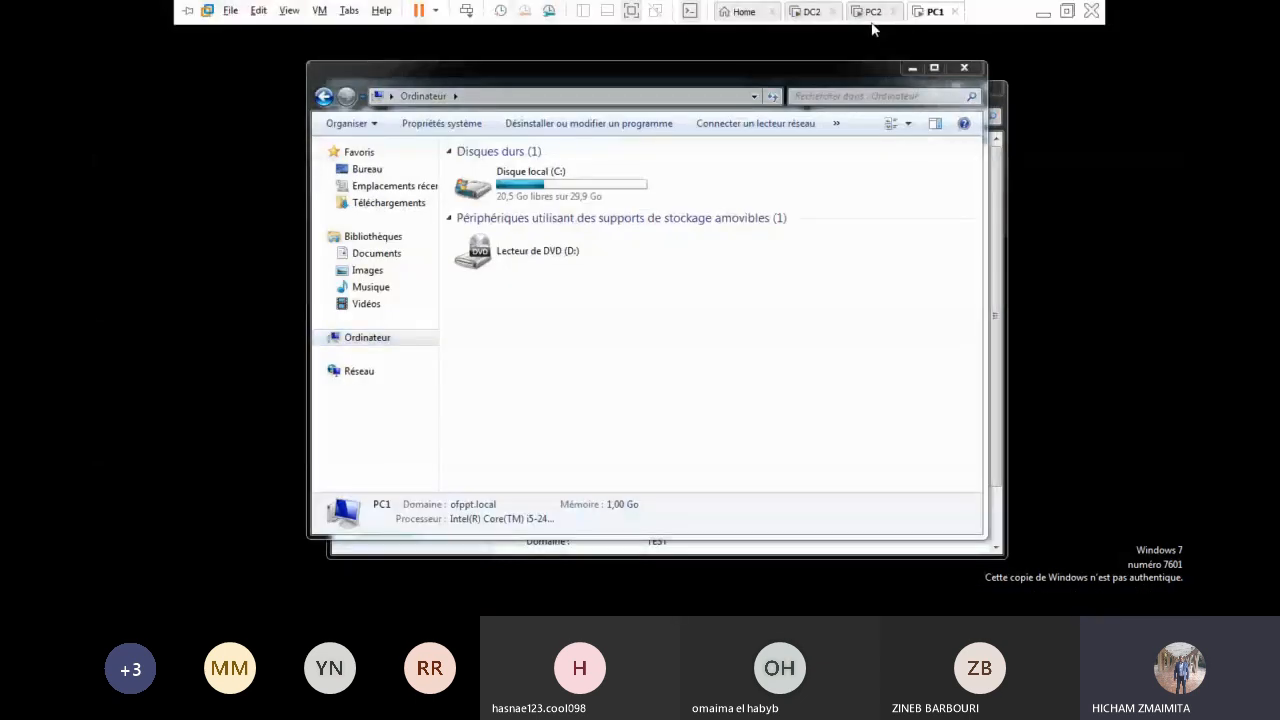
left_click(872, 12)
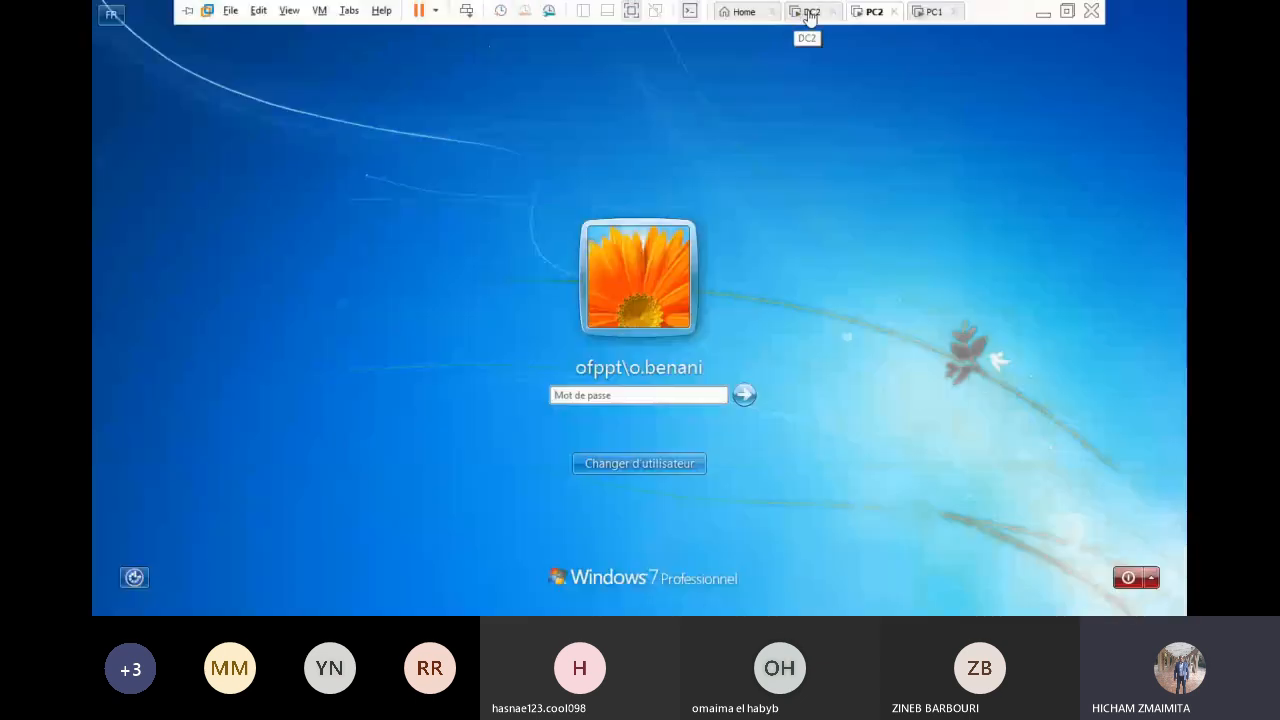
Step: View a domain user's properties on DC2 and close them unchanged
left_click(810, 14)
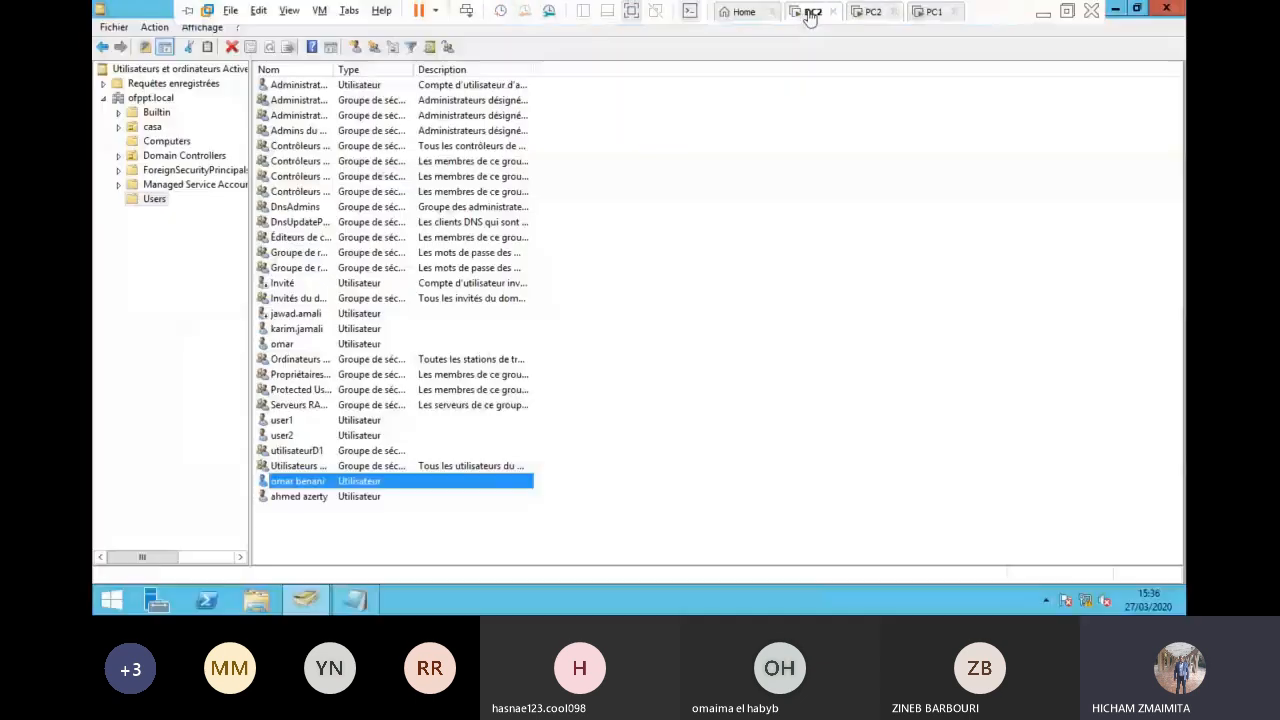
double_click(307, 333)
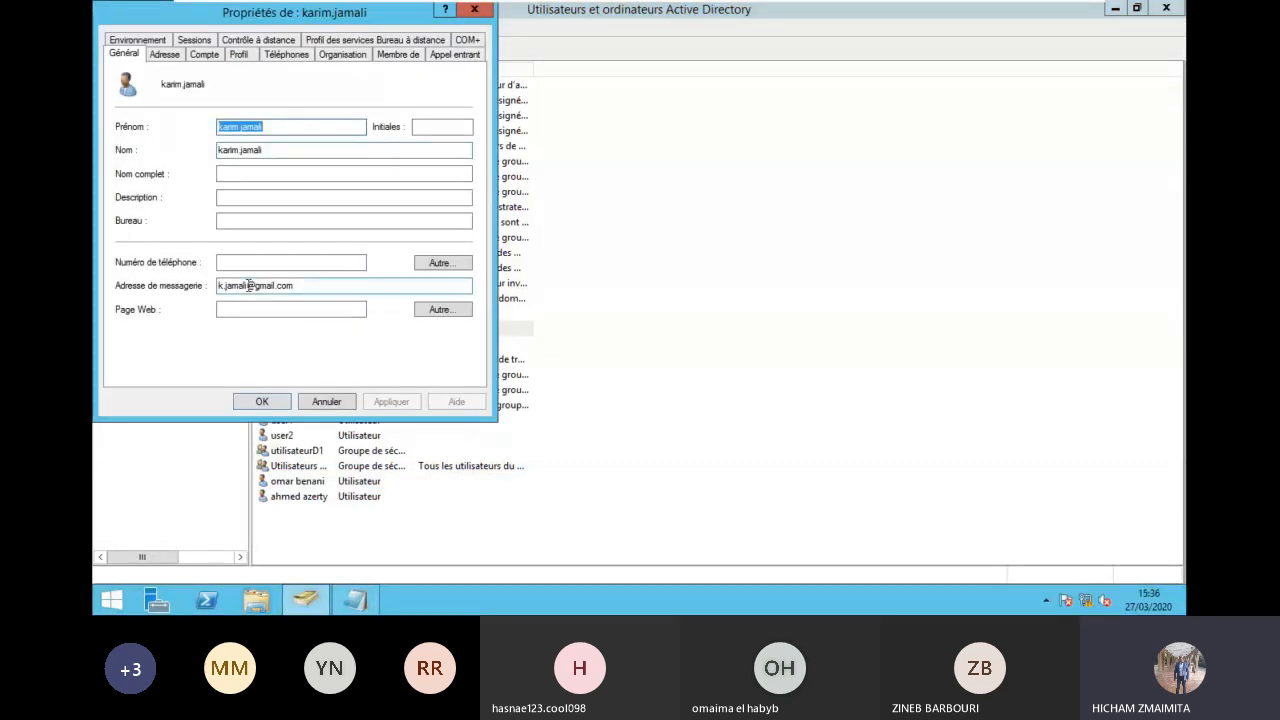
left_click(323, 404)
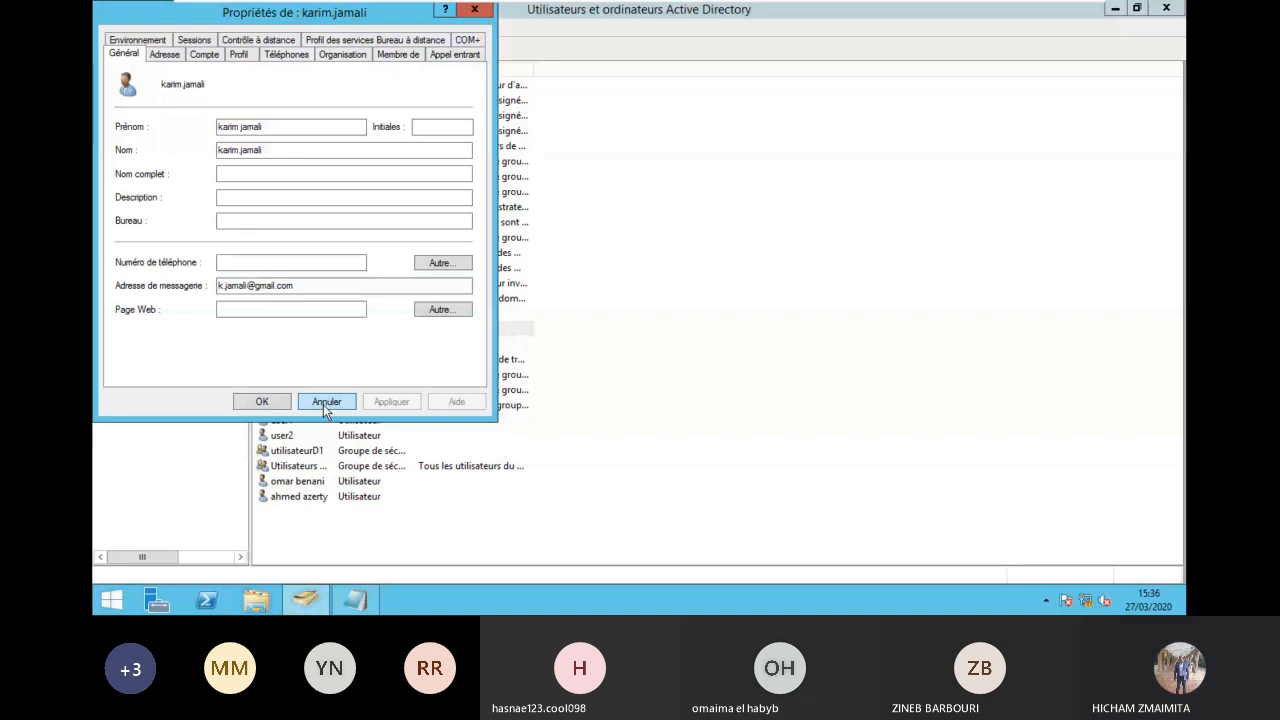
Step: On PC2, sign in as another ofppt domain user through Other User with that user's password
left_click(872, 9)
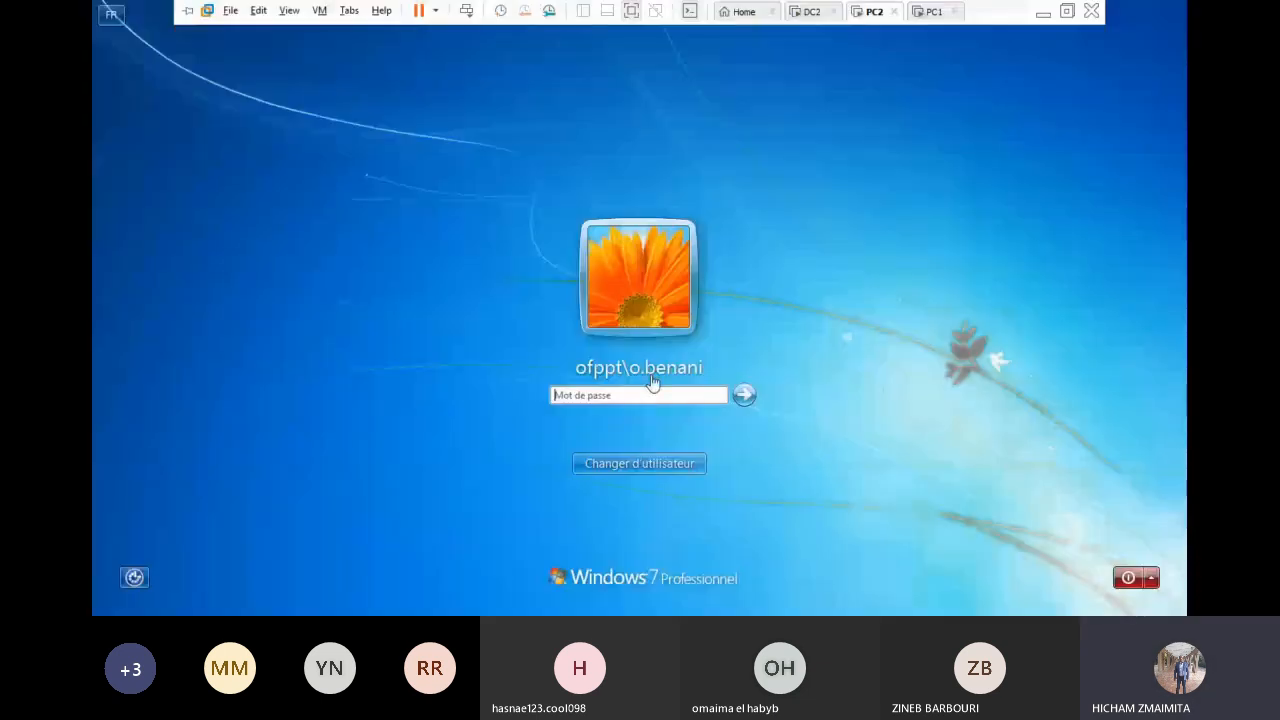
left_click(668, 469)
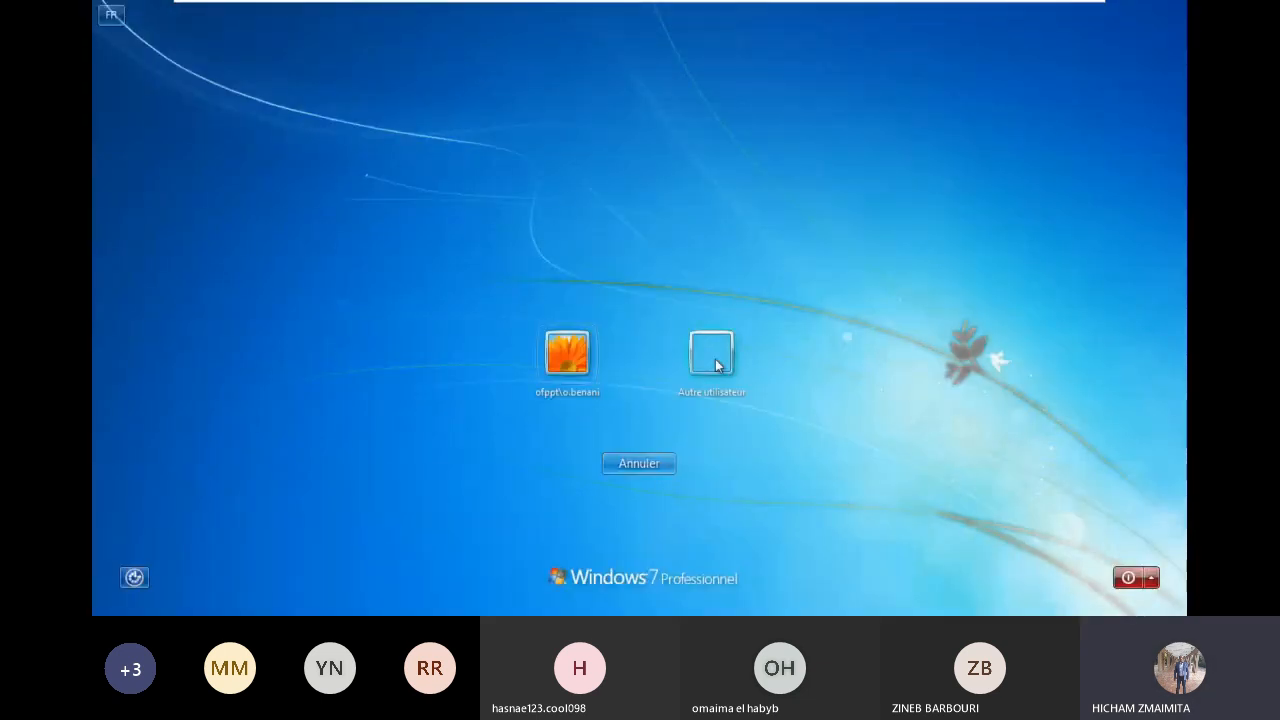
left_click(702, 362)
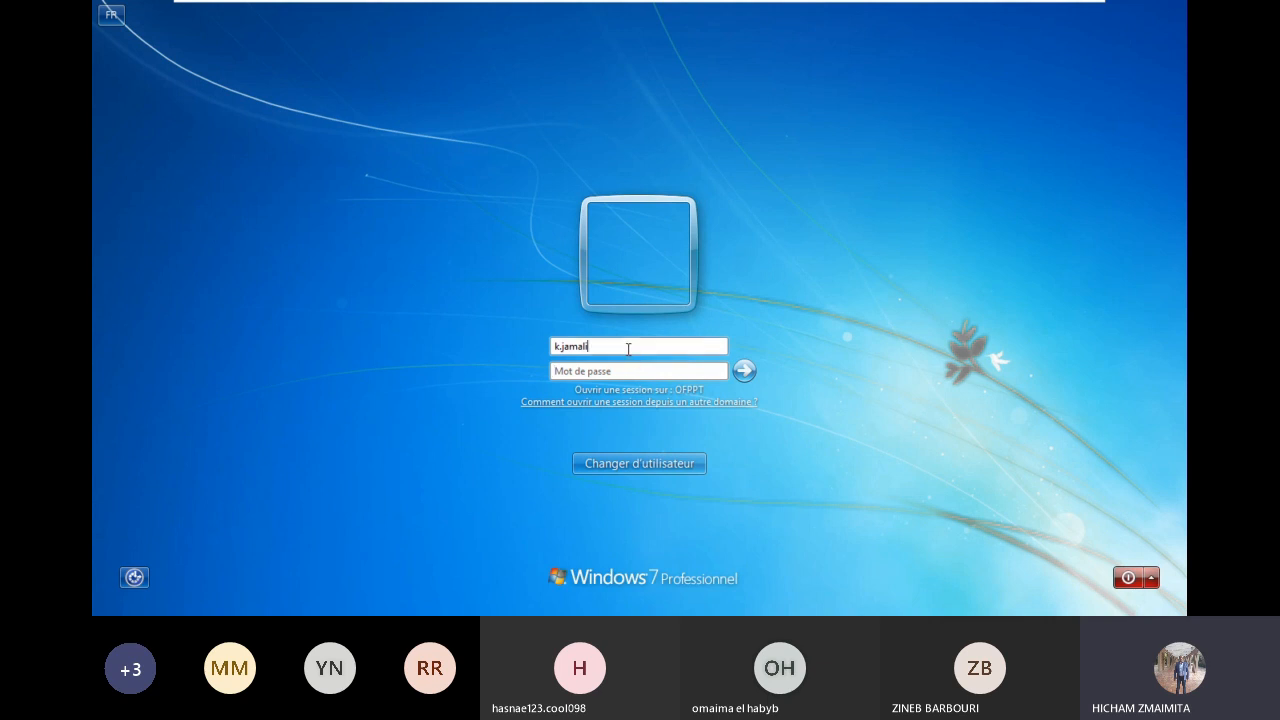
type("ofp")
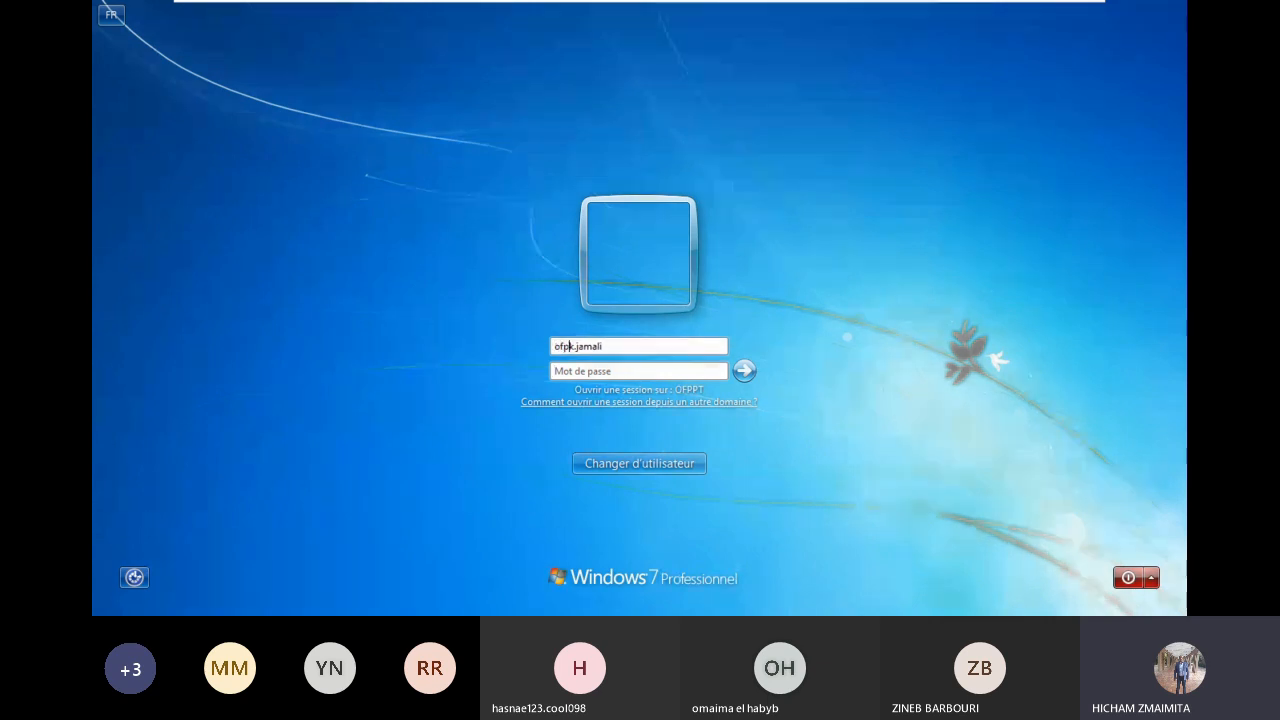
type("pt\\")
key("Tab")
type("****")
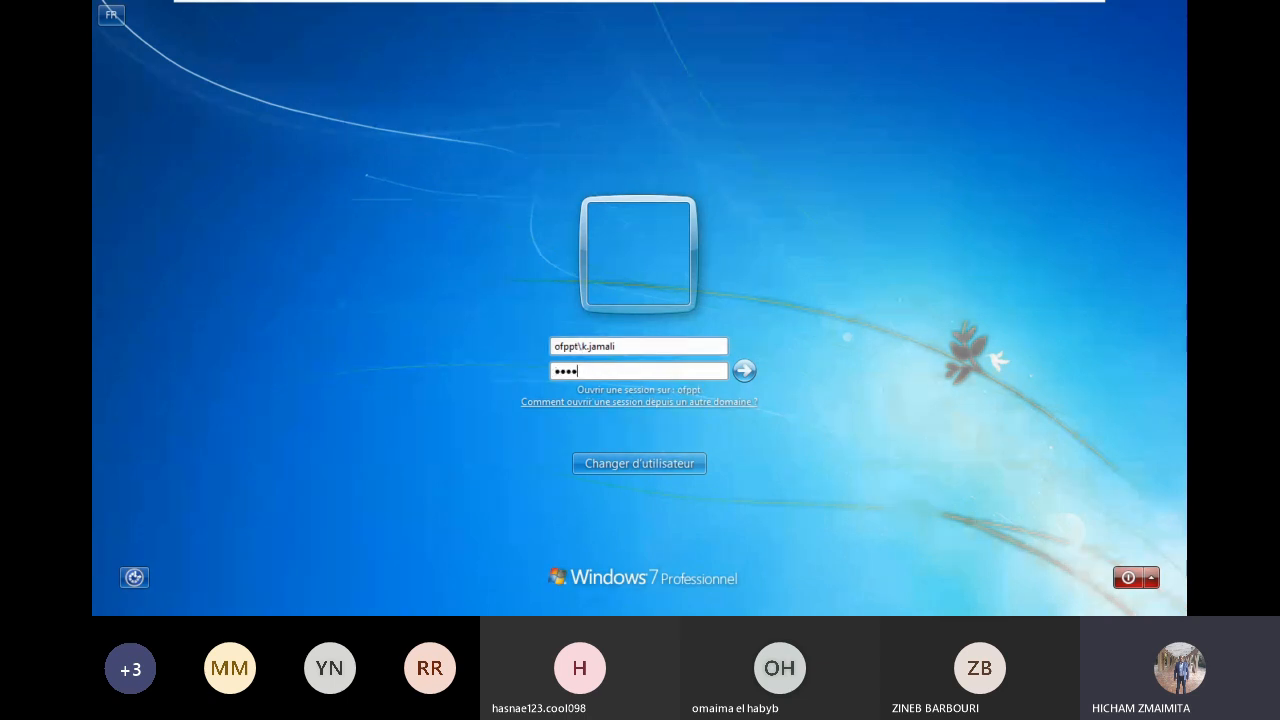
type("*****")
key("Return")
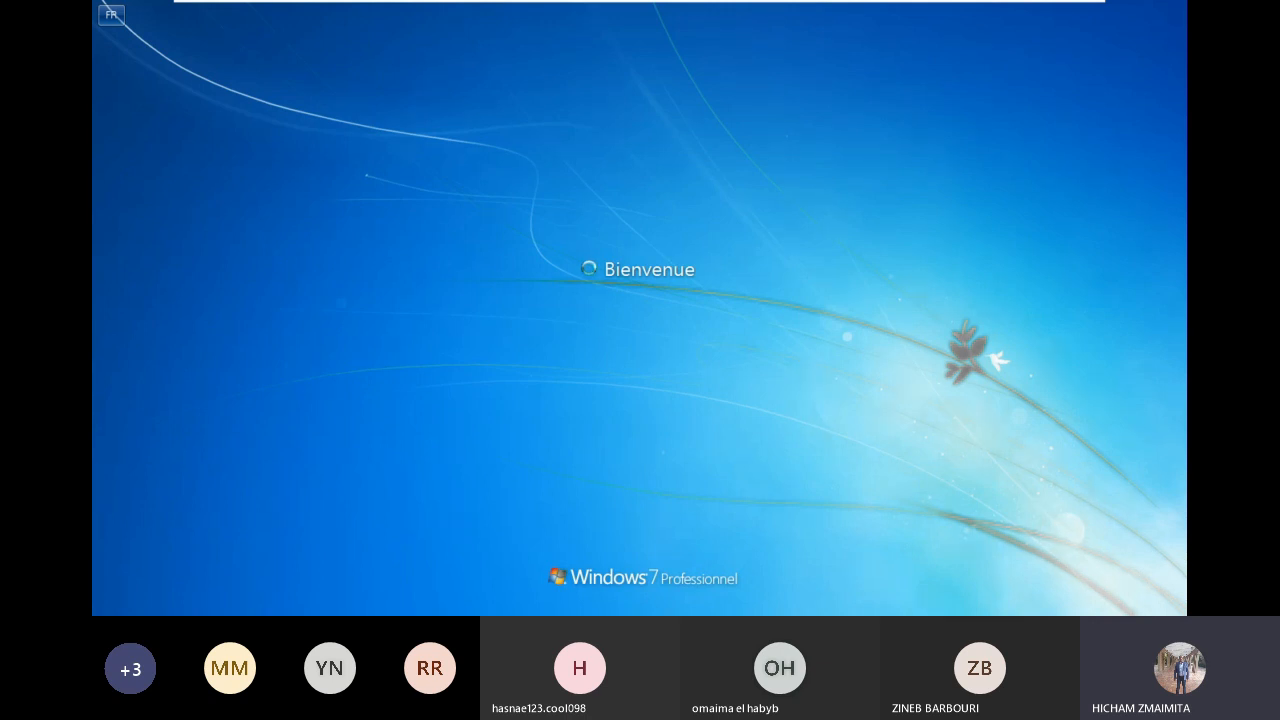
mouse_move(794, 9)
left_click(928, 12)
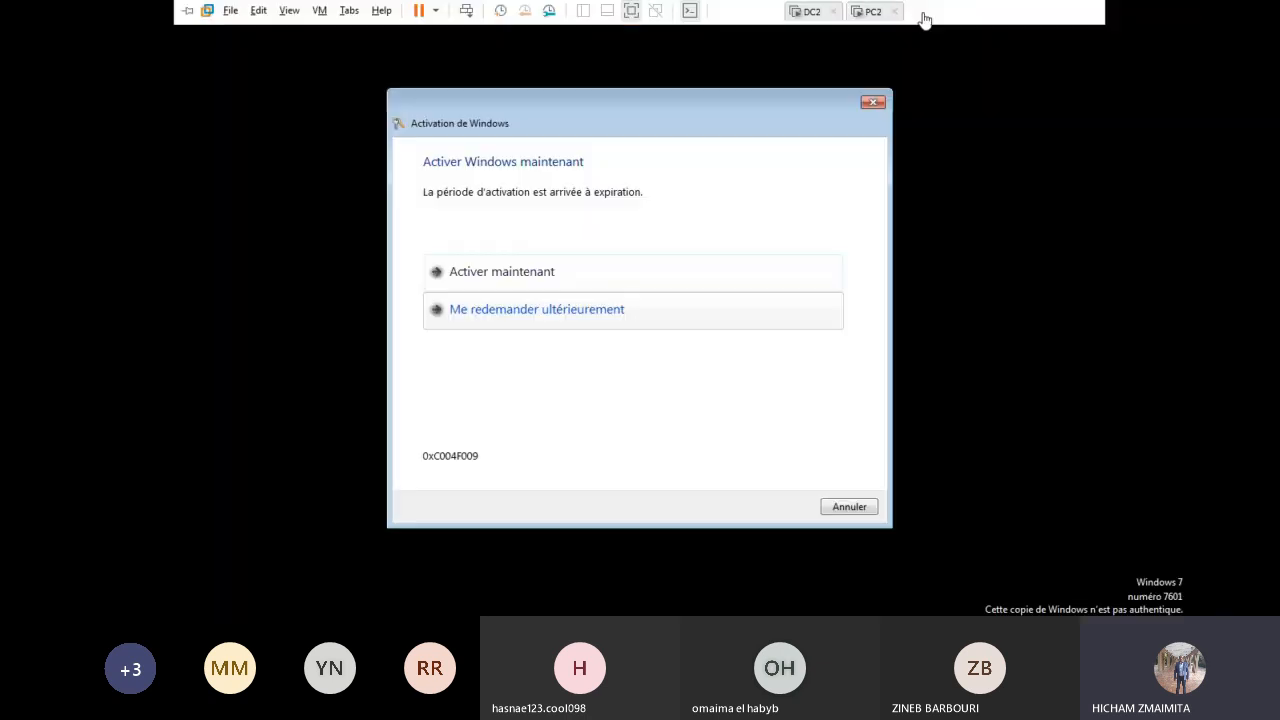
Step: Dismiss PC1's Windows activation prompt and return to PC2
left_click(873, 102)
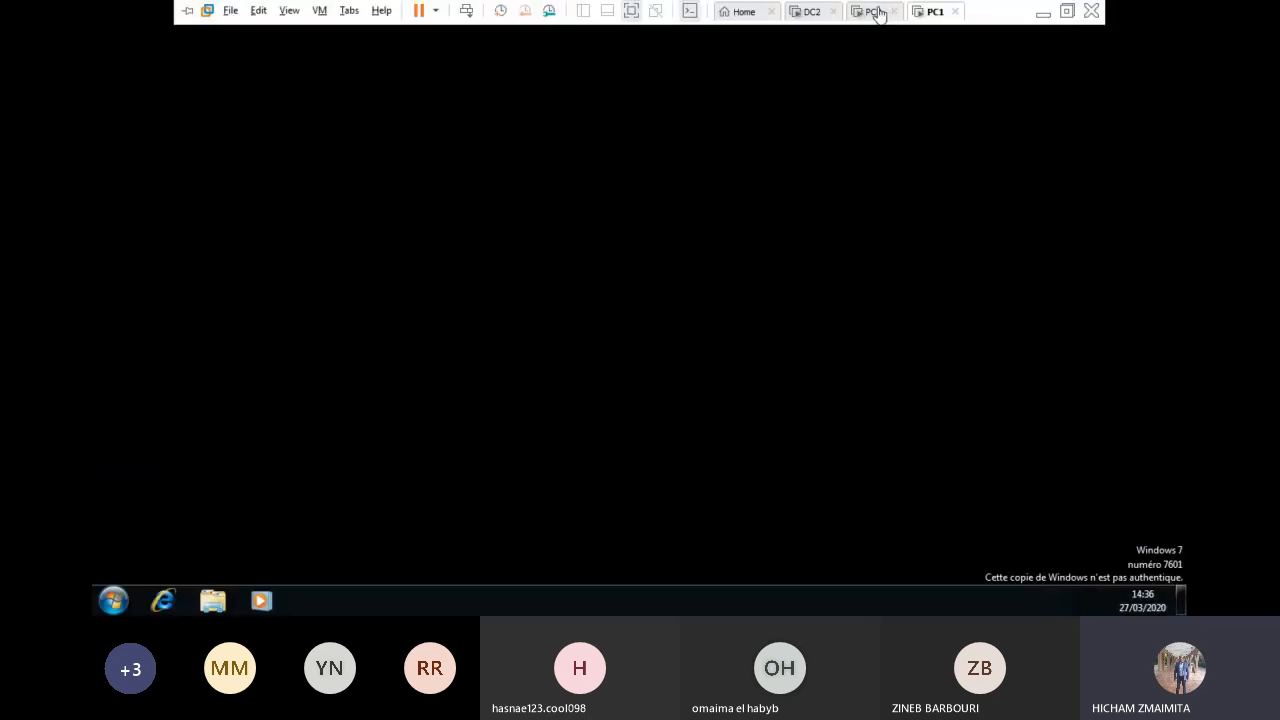
left_click(875, 12)
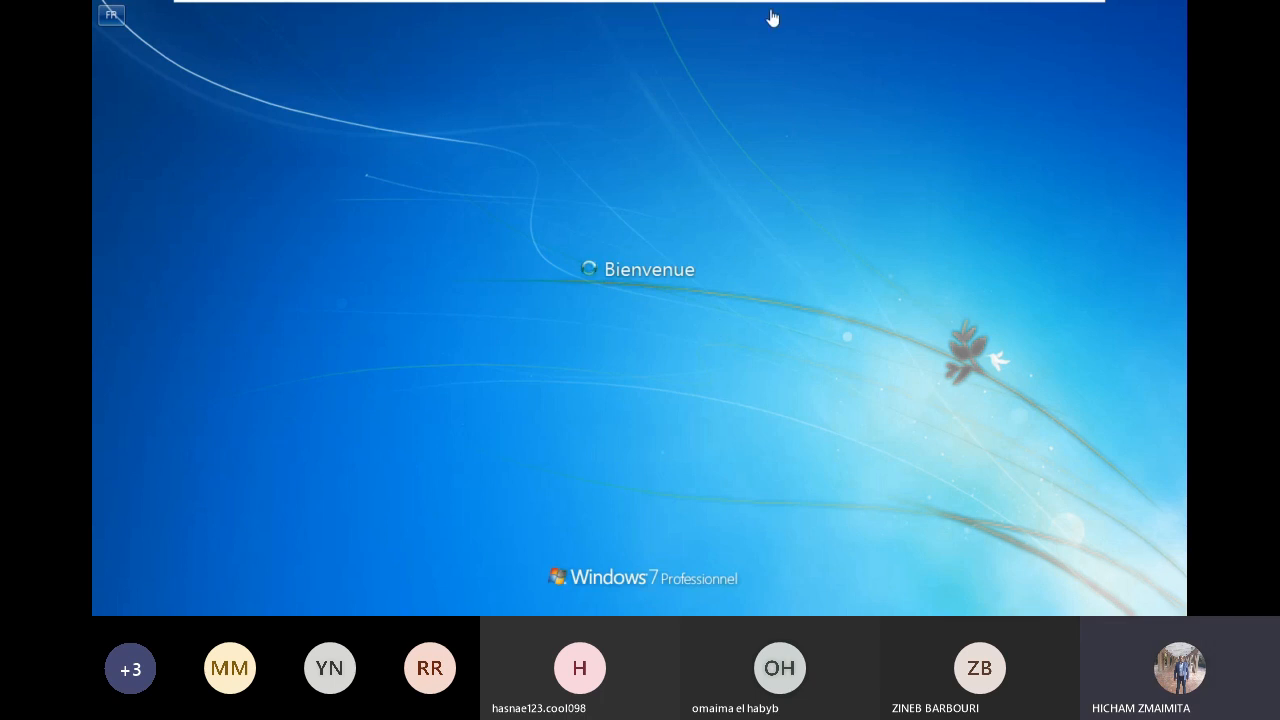
mouse_move(871, 5)
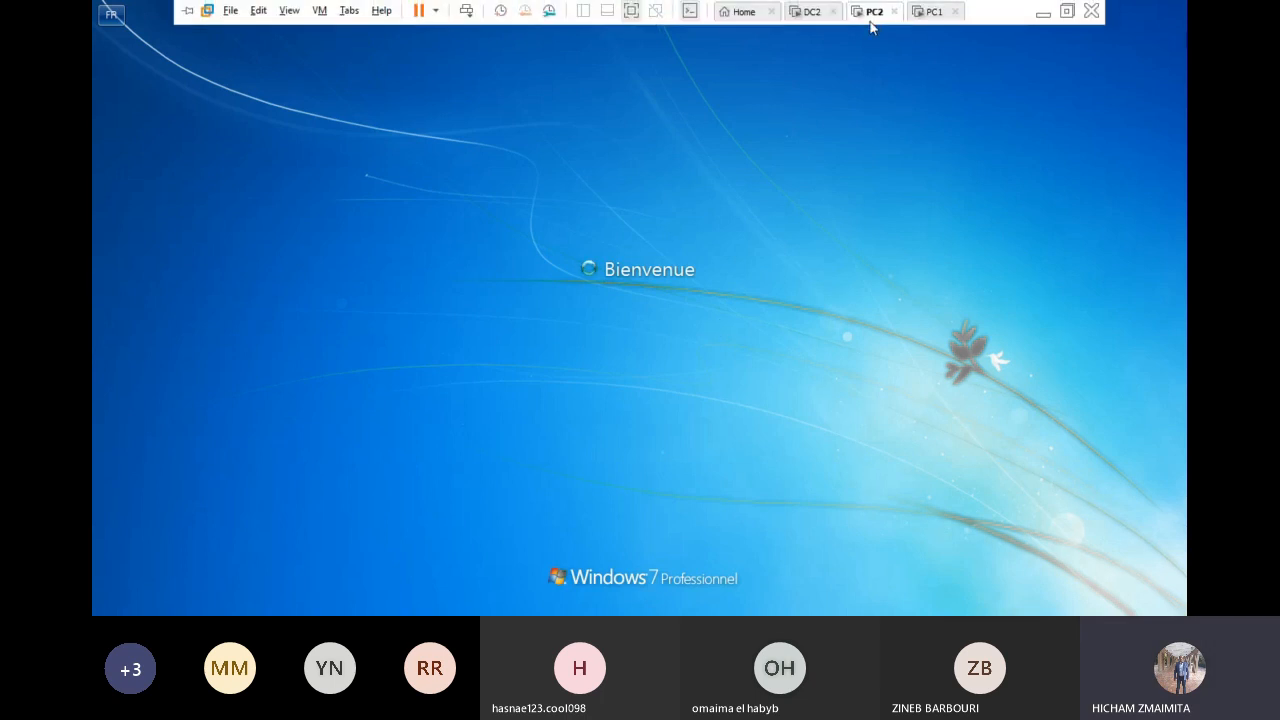
Step: Clear PC2's wrong-password error and retry the domain user's password, then go to DC2
left_click(638, 463)
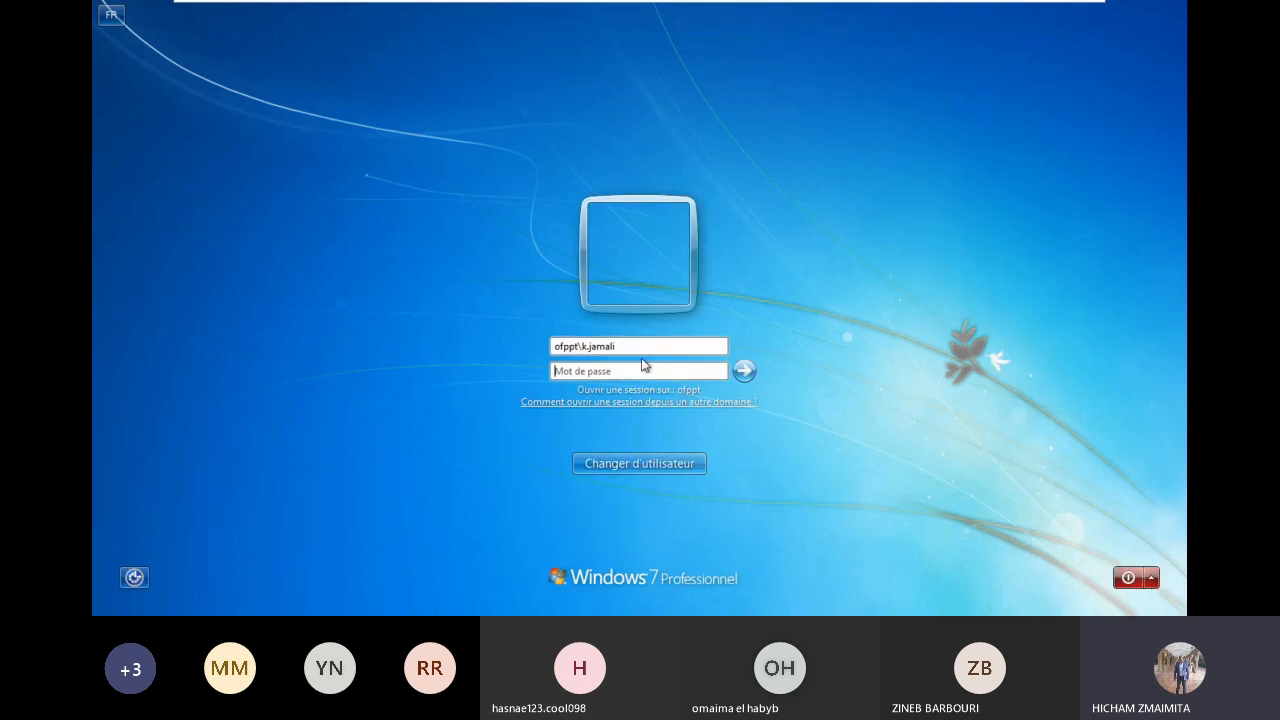
left_click(643, 370)
type("**********")
key("Return")
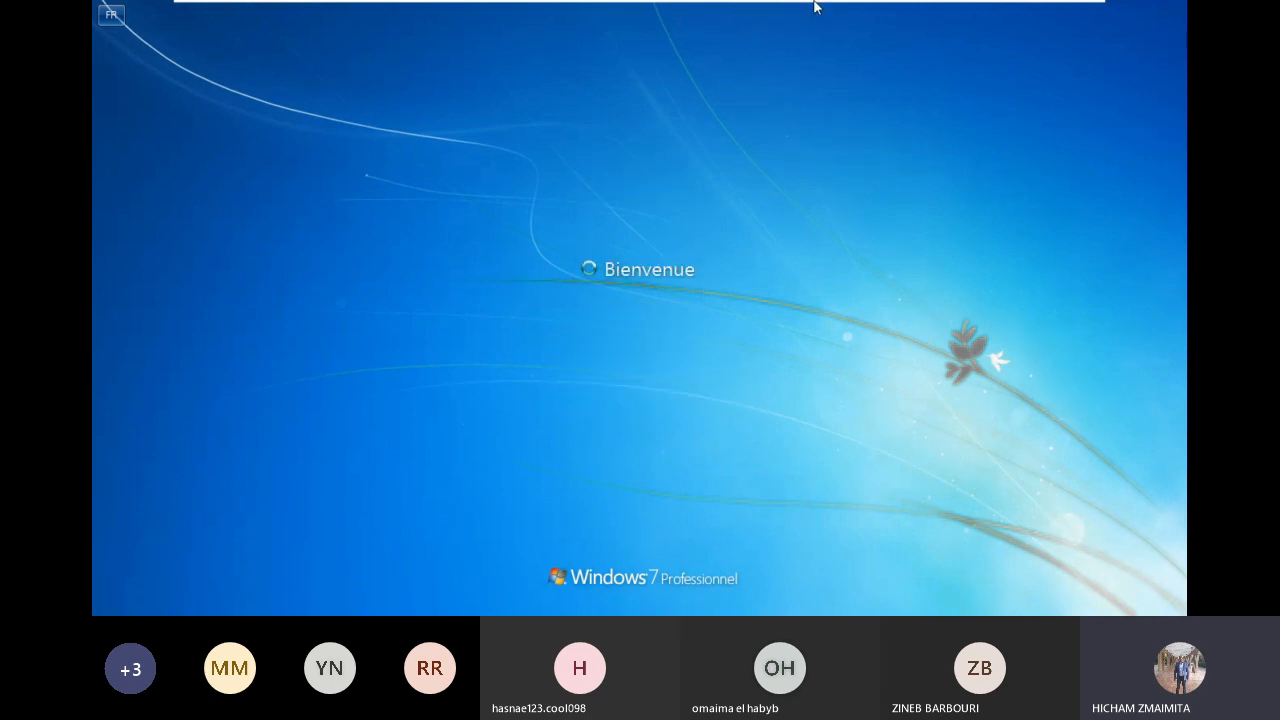
mouse_move(855, 4)
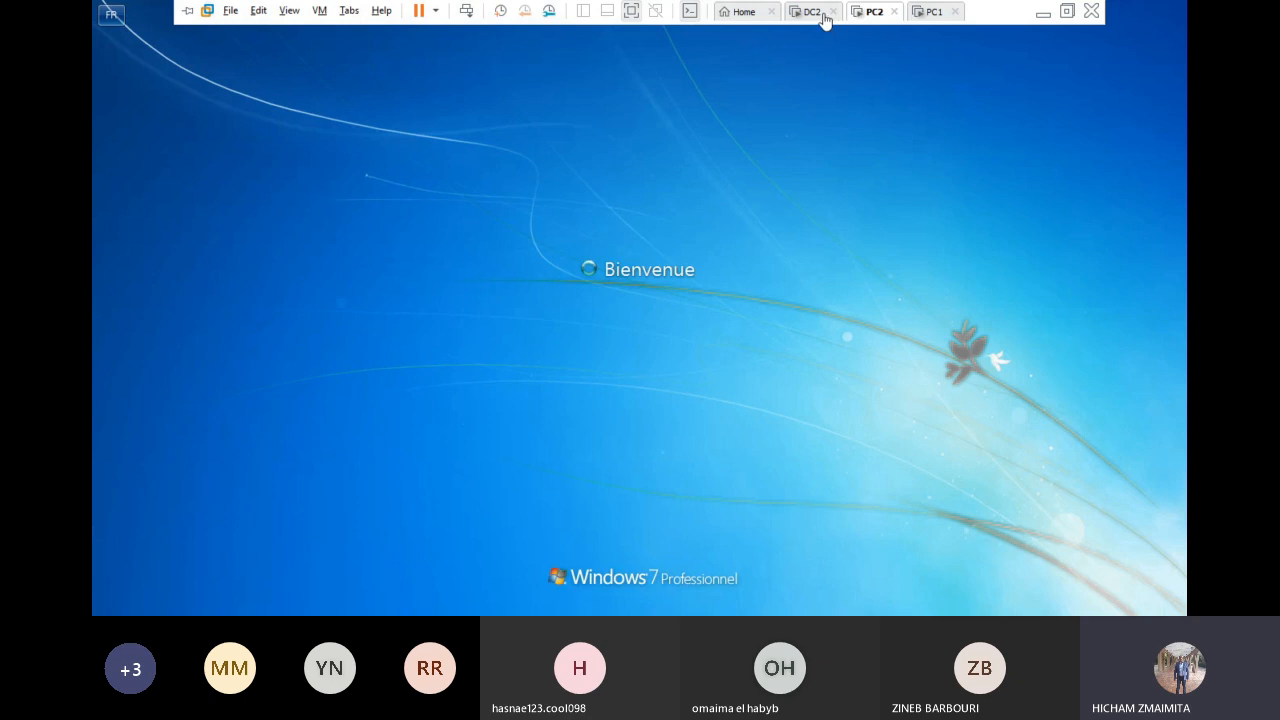
left_click(809, 12)
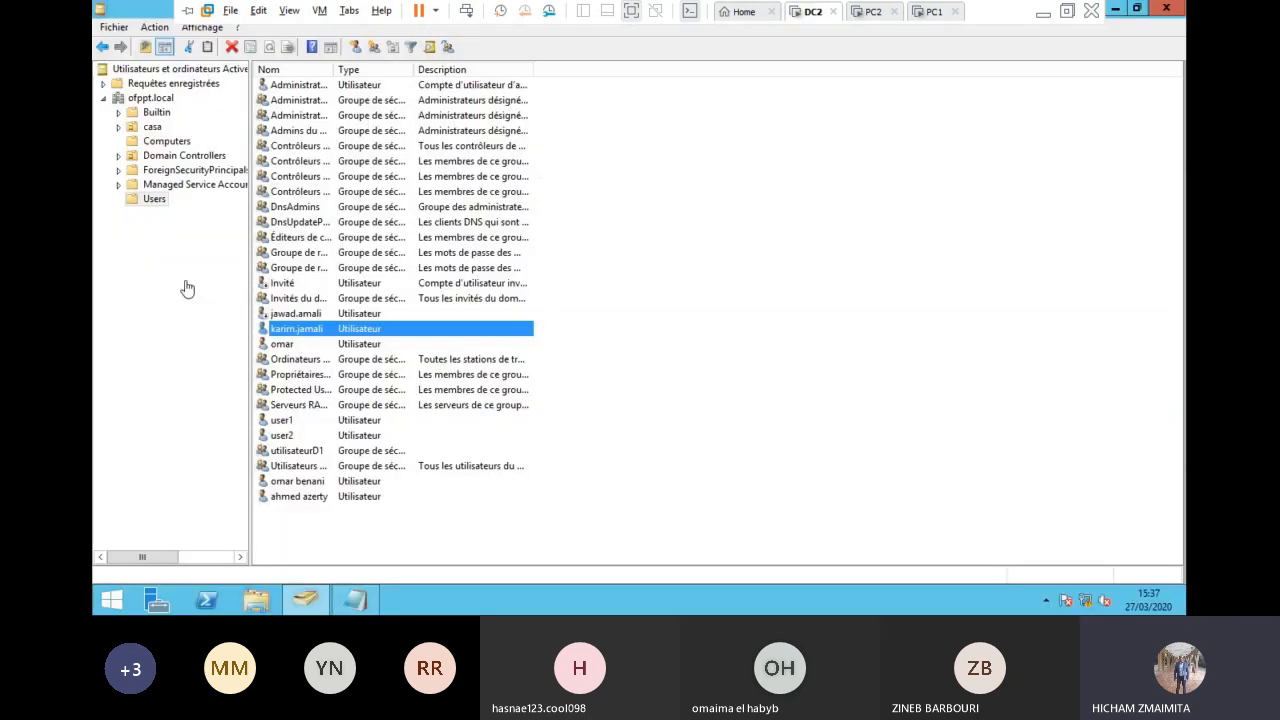
Step: Reset the domain user's password on DC2 without forcing a change at next logon
right_click(302, 335)
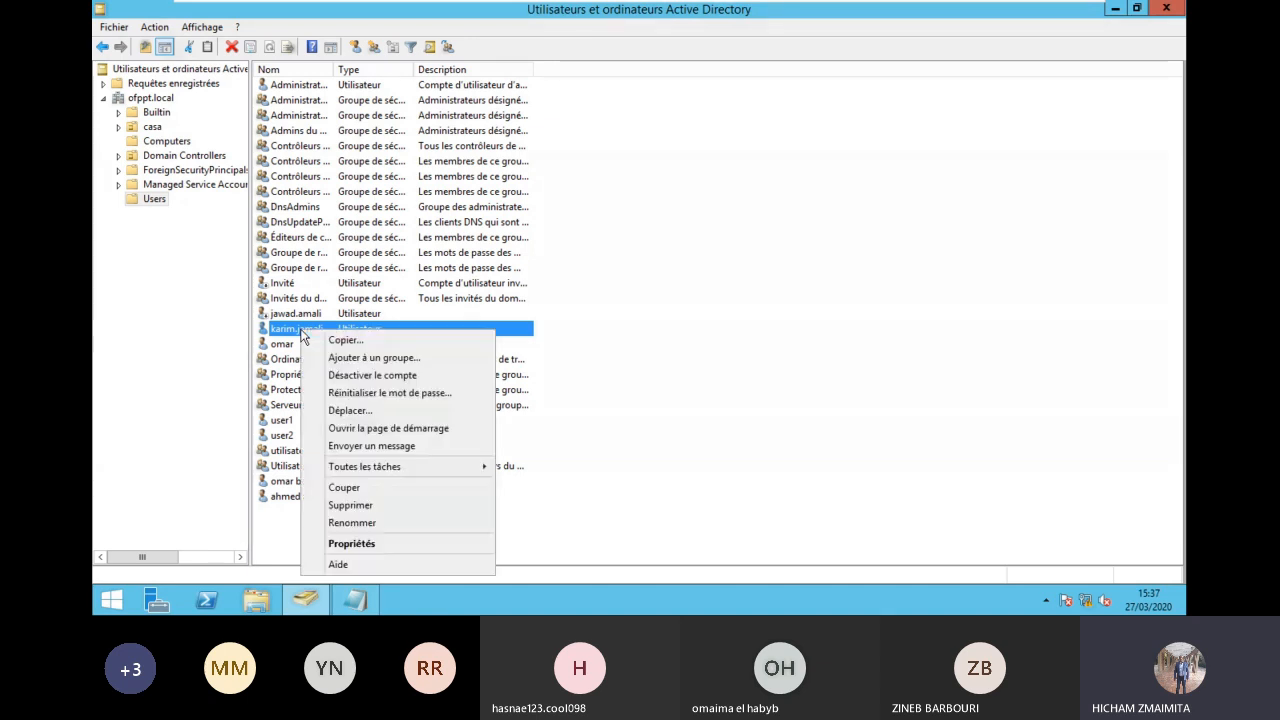
left_click(393, 392)
type("•••")
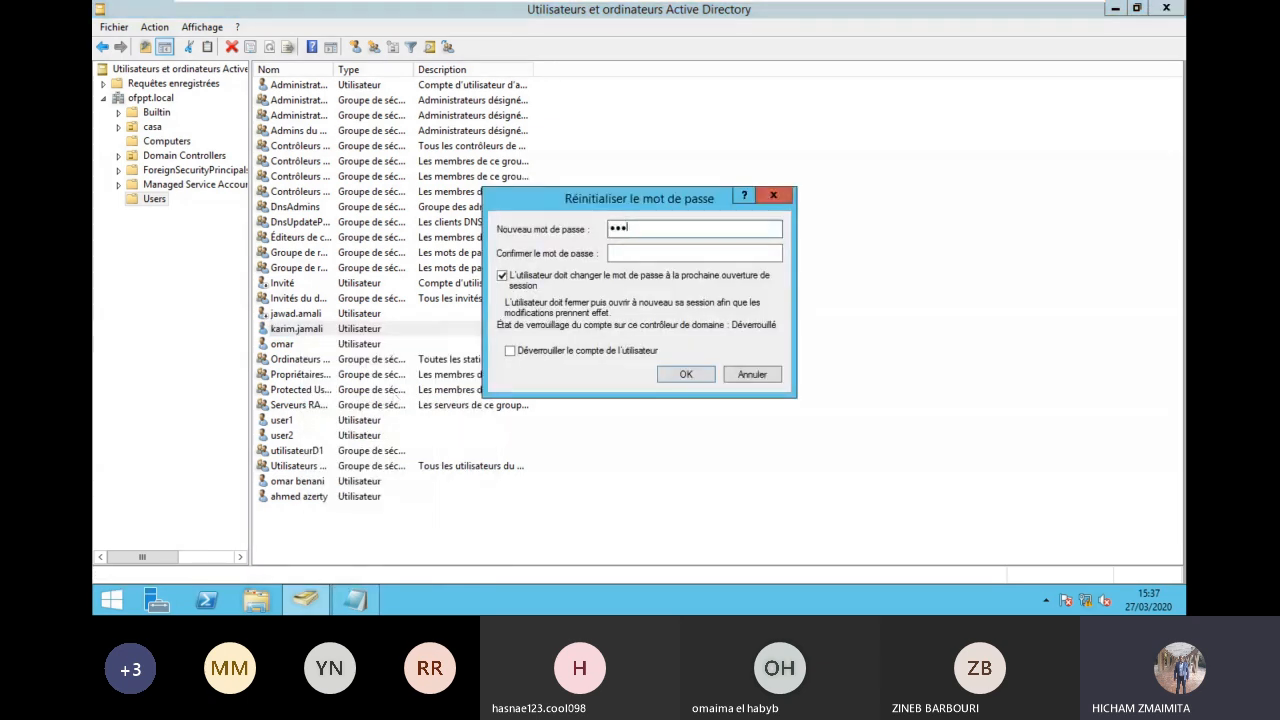
type("•••••")
key("BackSpace")
key("BackSpace")
key("BackSpace")
key("BackSpace")
key("BackSpace")
type("••••••")
key("Tab")
type("•••••••••")
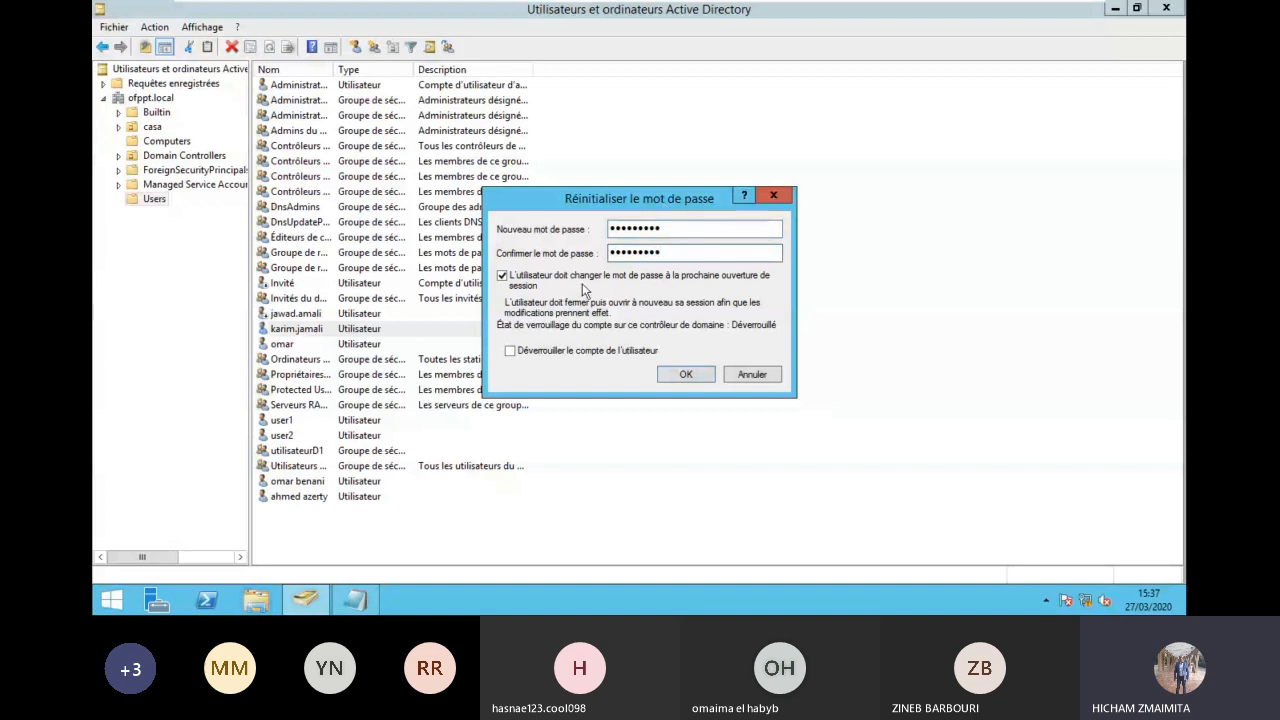
left_click(582, 283)
left_click(682, 376)
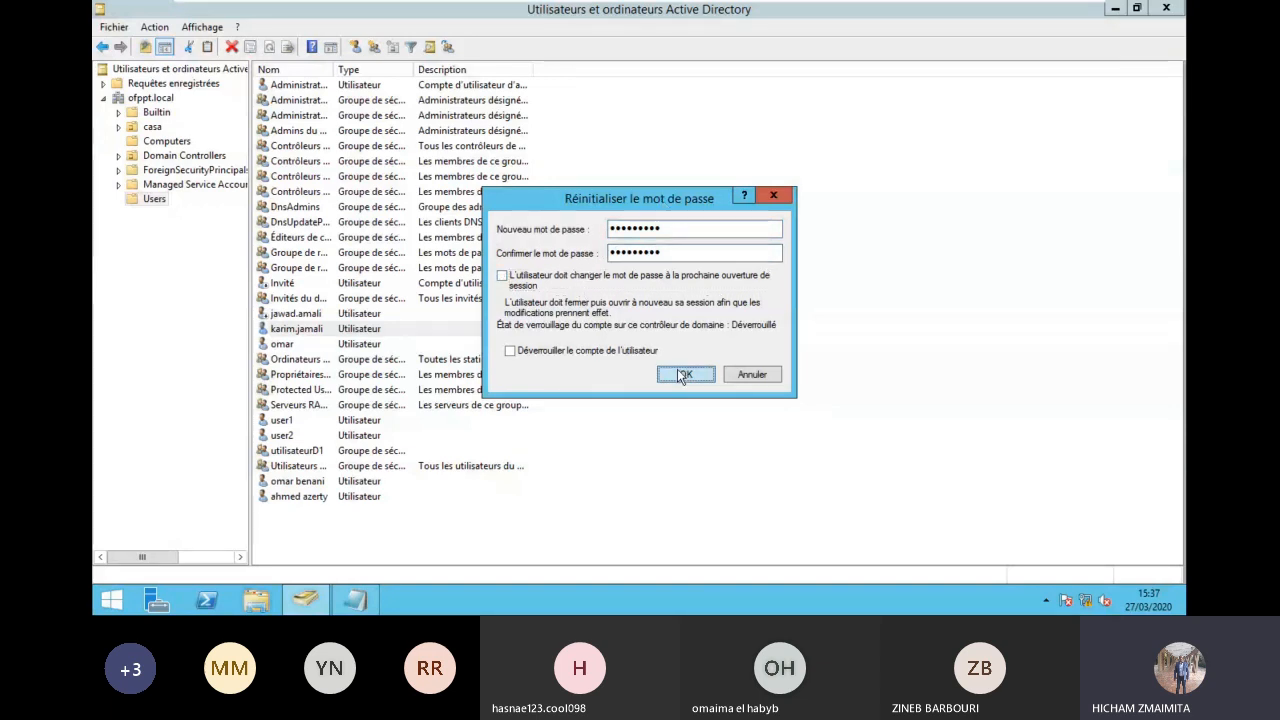
left_click(748, 361)
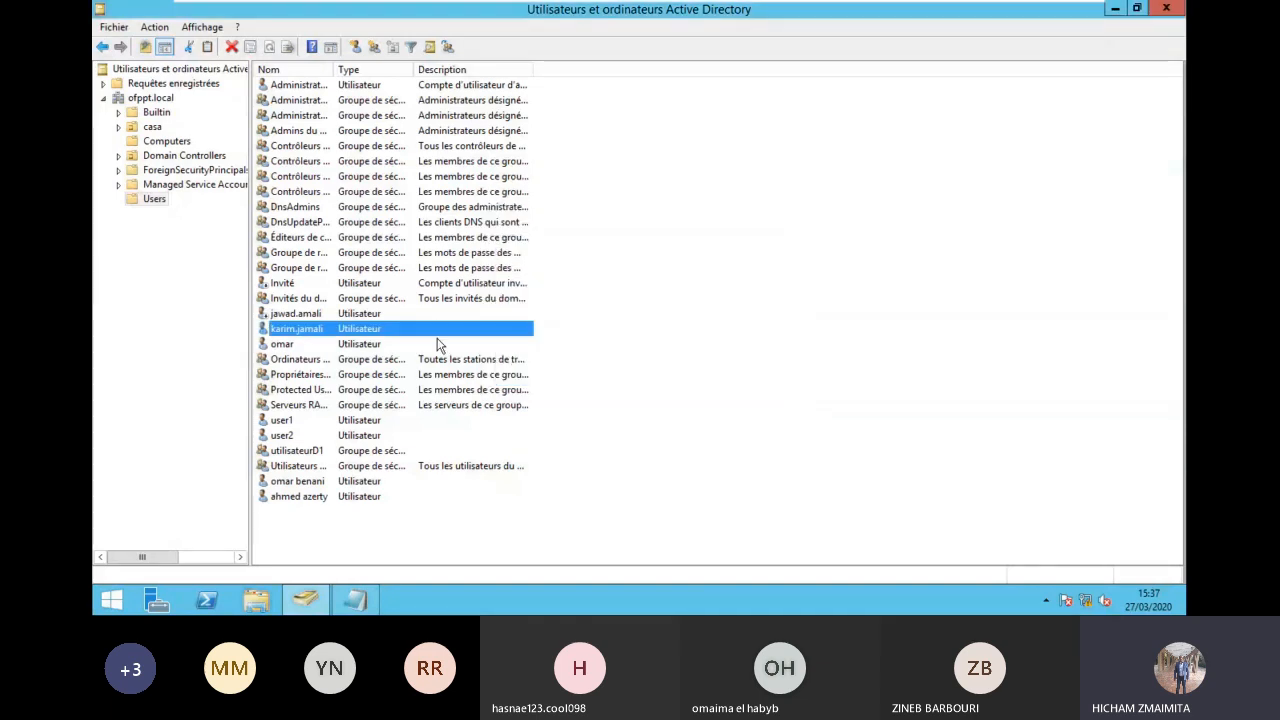
Step: Return to PC2 and dismiss its logon error message
right_click(318, 330)
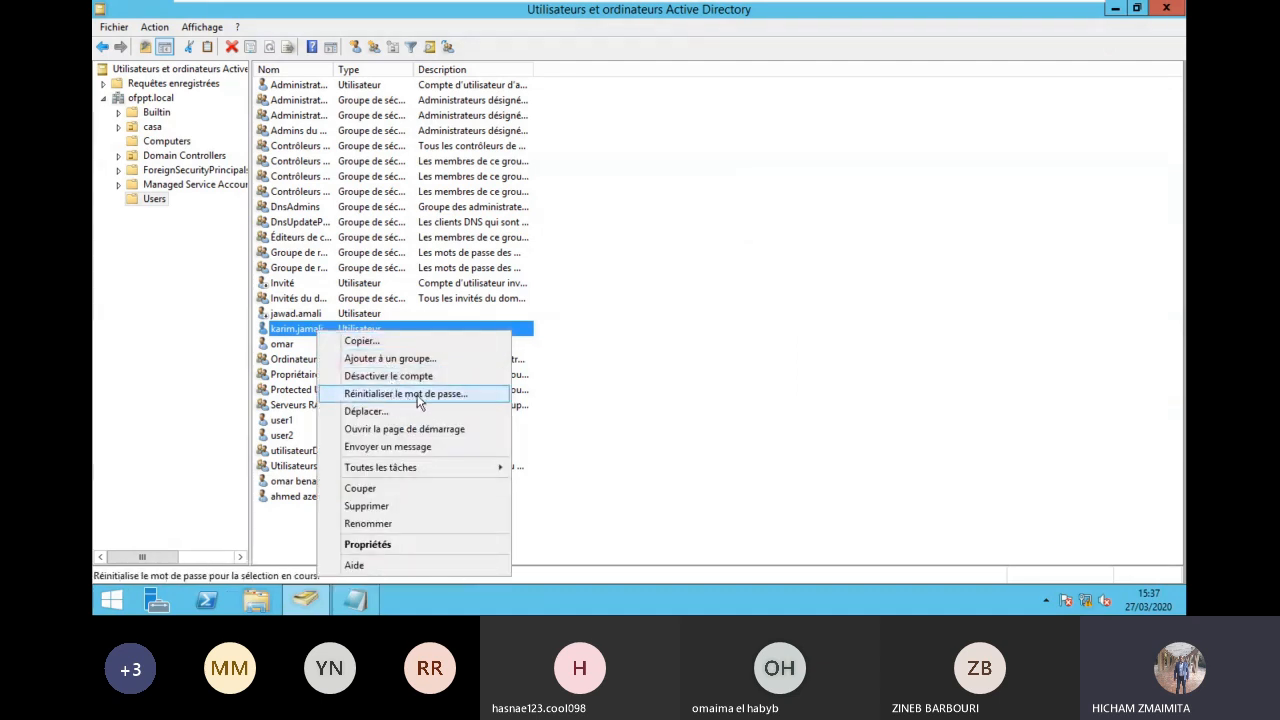
left_click(874, 11)
left_click(652, 462)
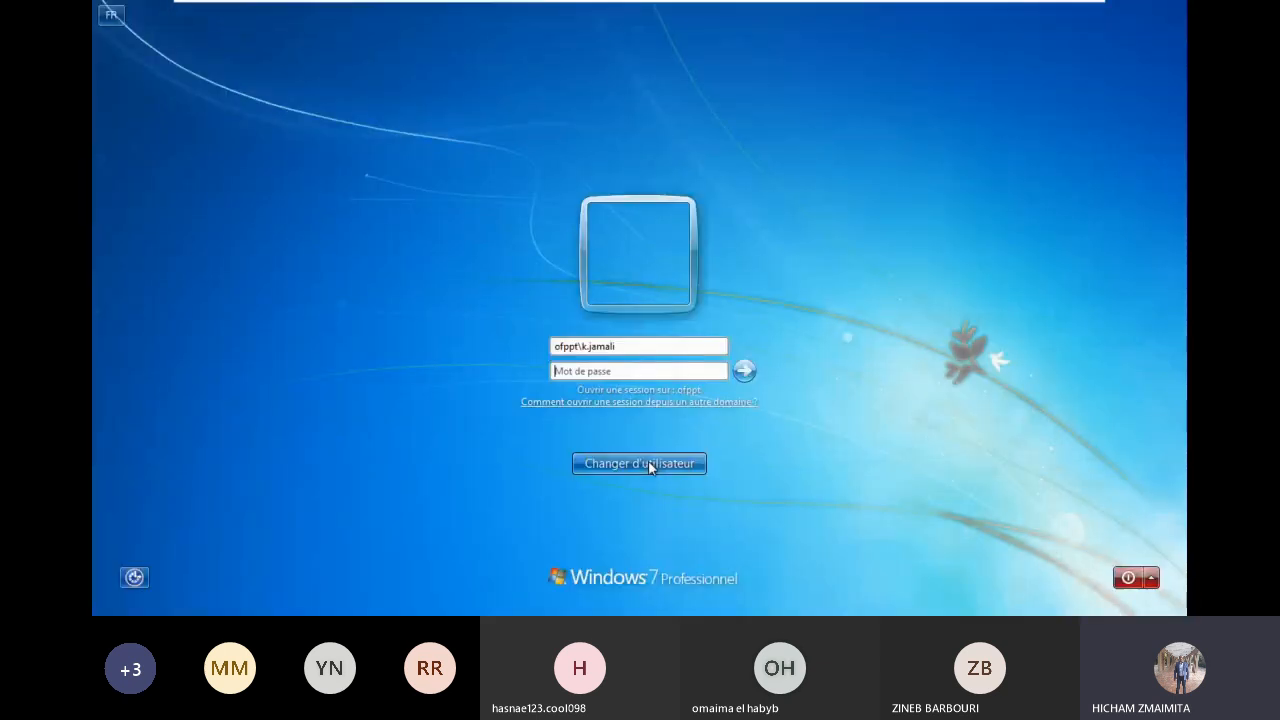
type("*****")
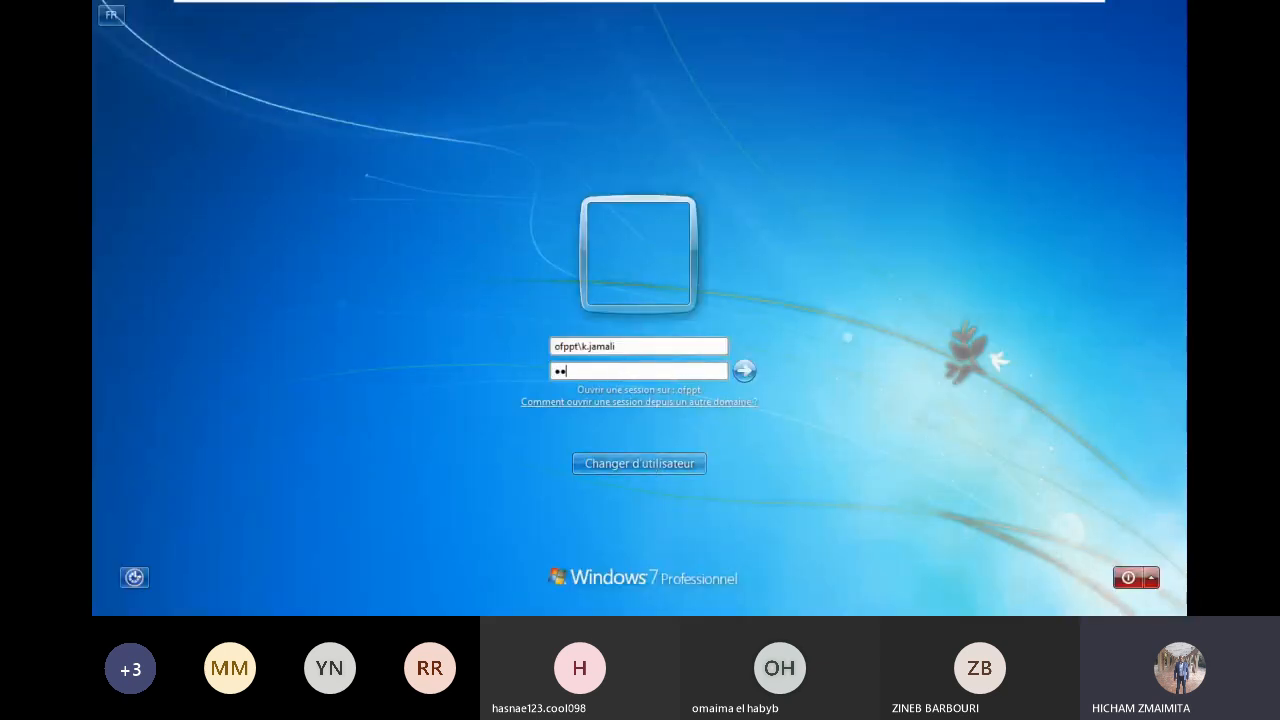
type("****")
key("Return")
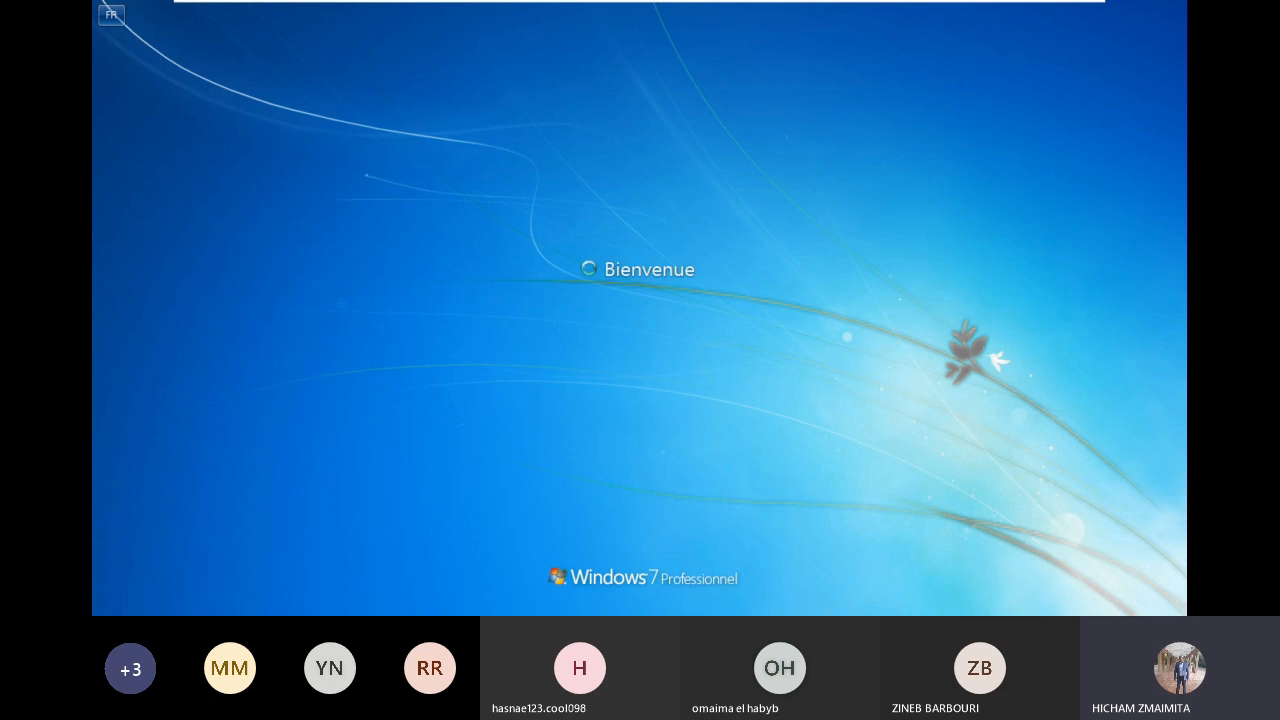
mouse_move(867, 5)
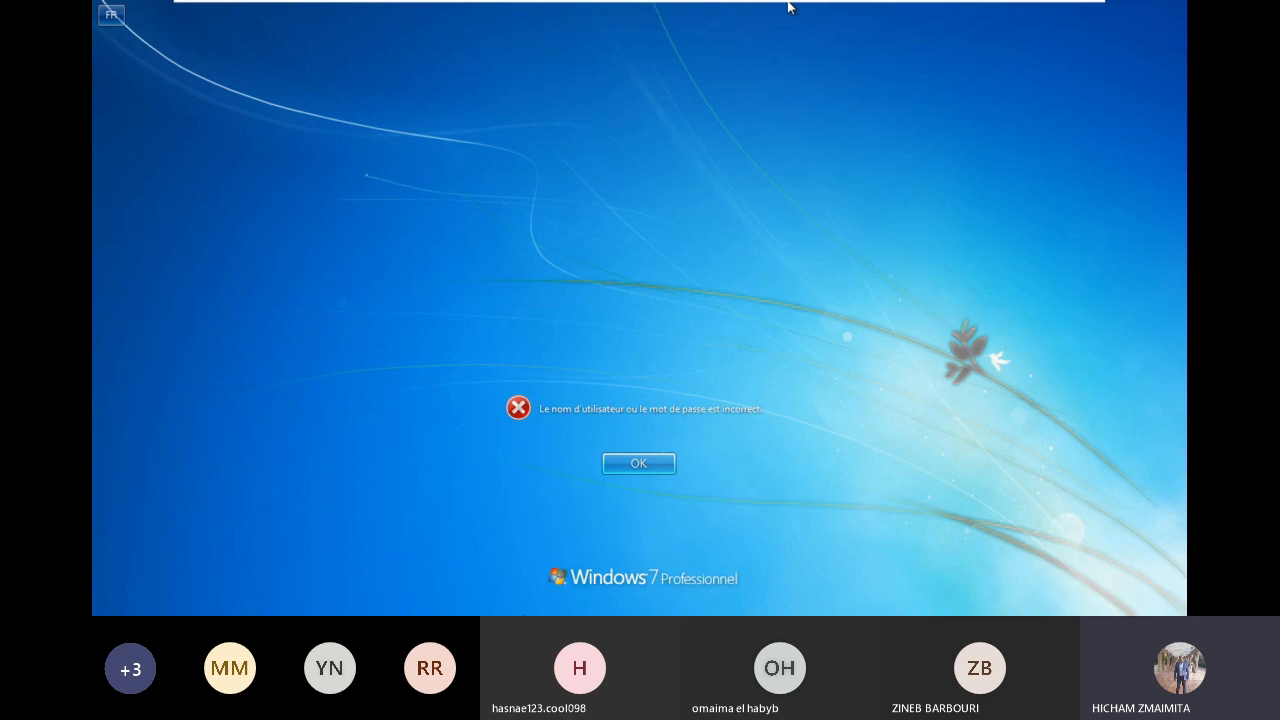
left_click(645, 462)
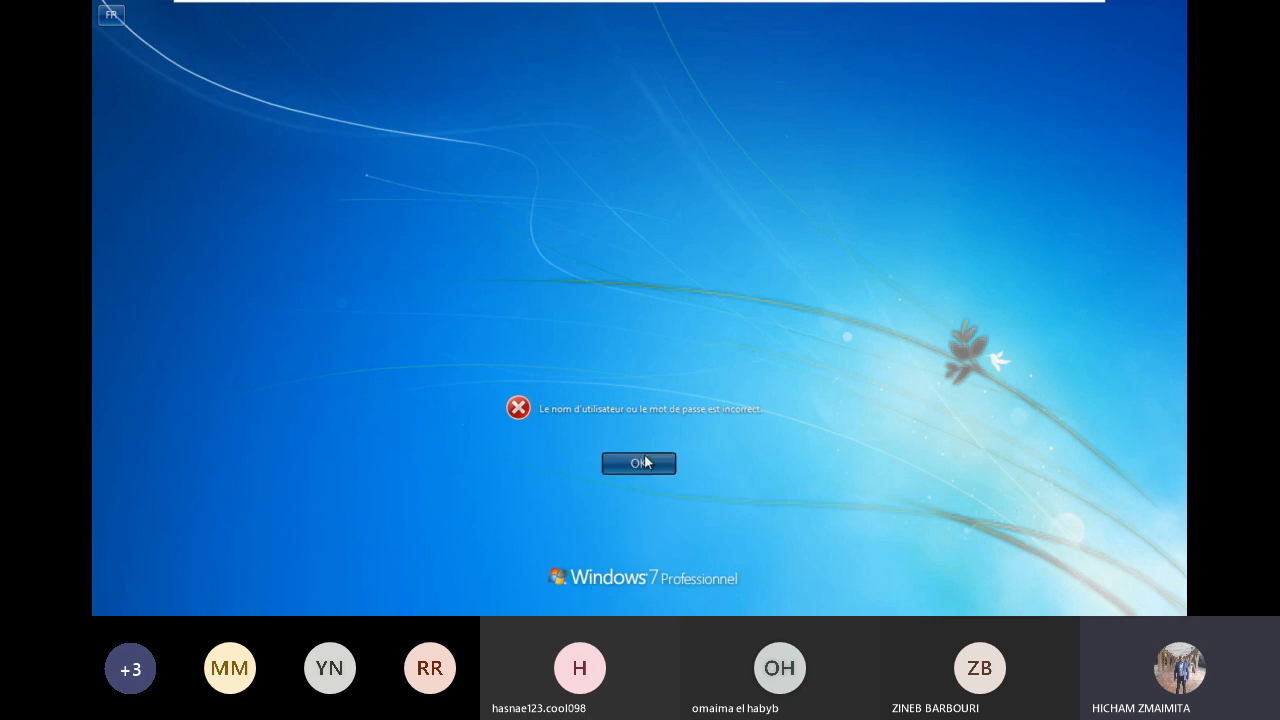
mouse_move(805, 8)
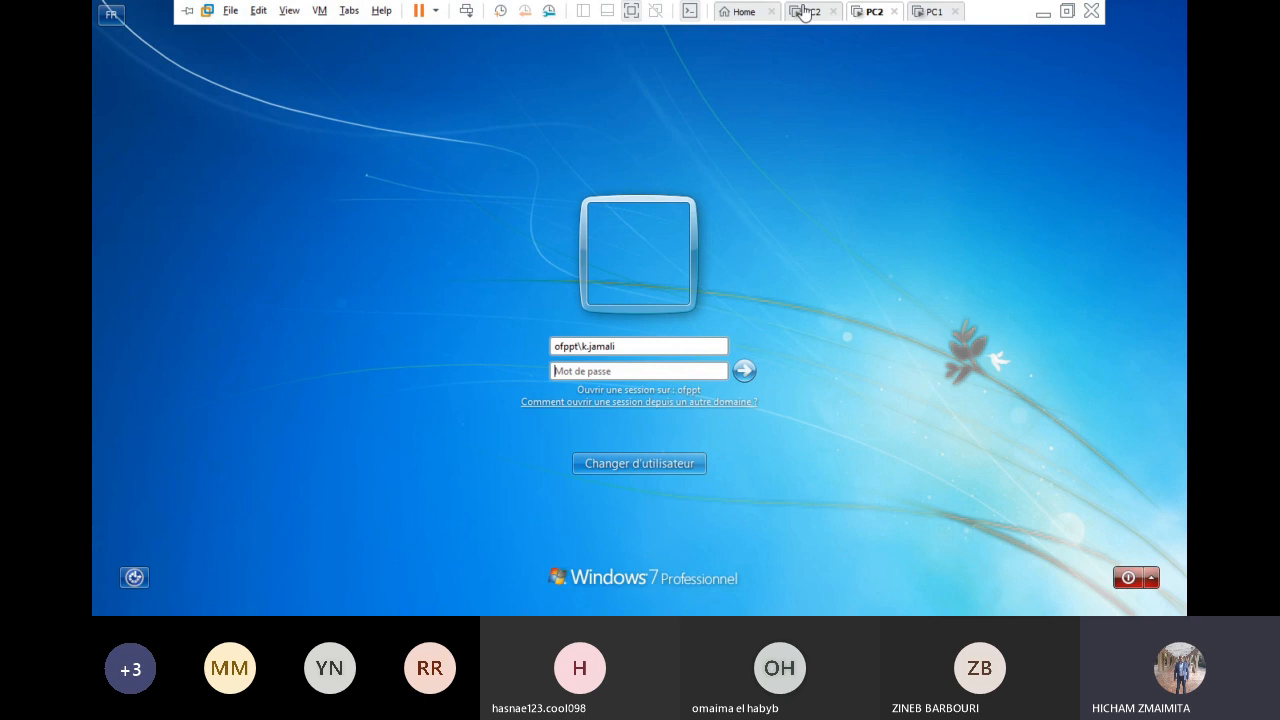
Step: Refresh the Users list in DC2's Active Directory console
left_click(803, 12)
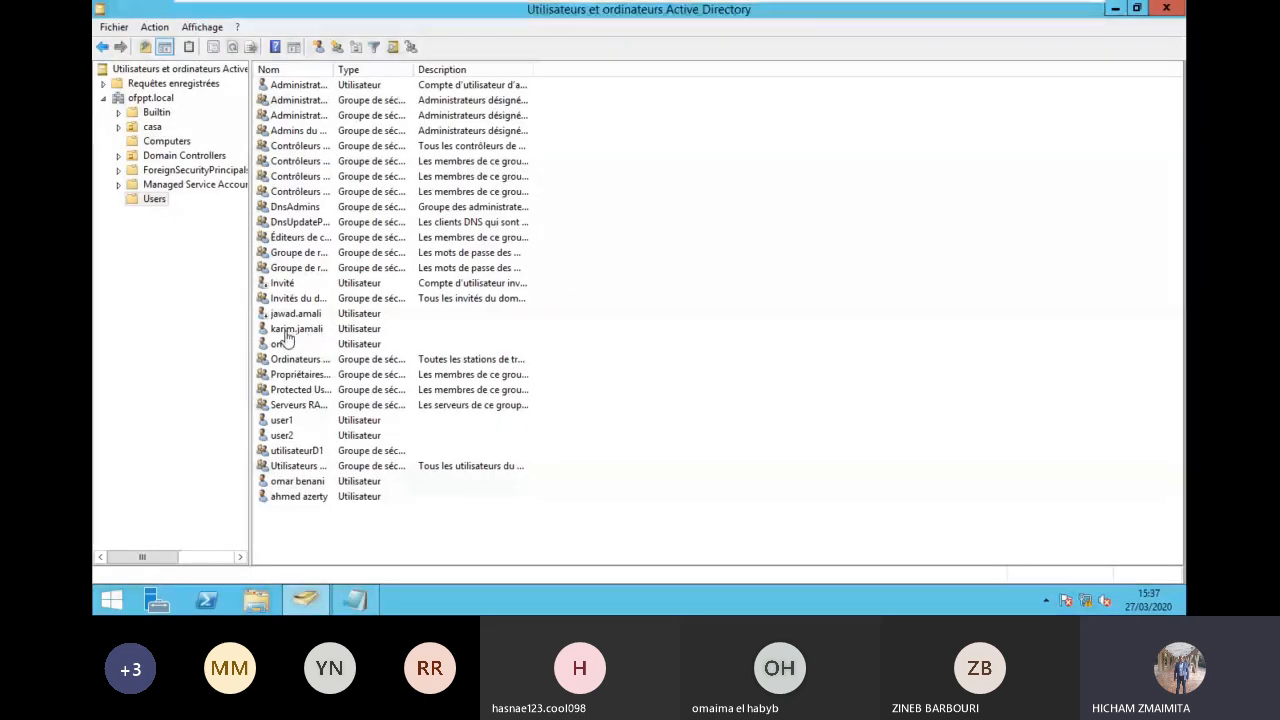
left_click(870, 11)
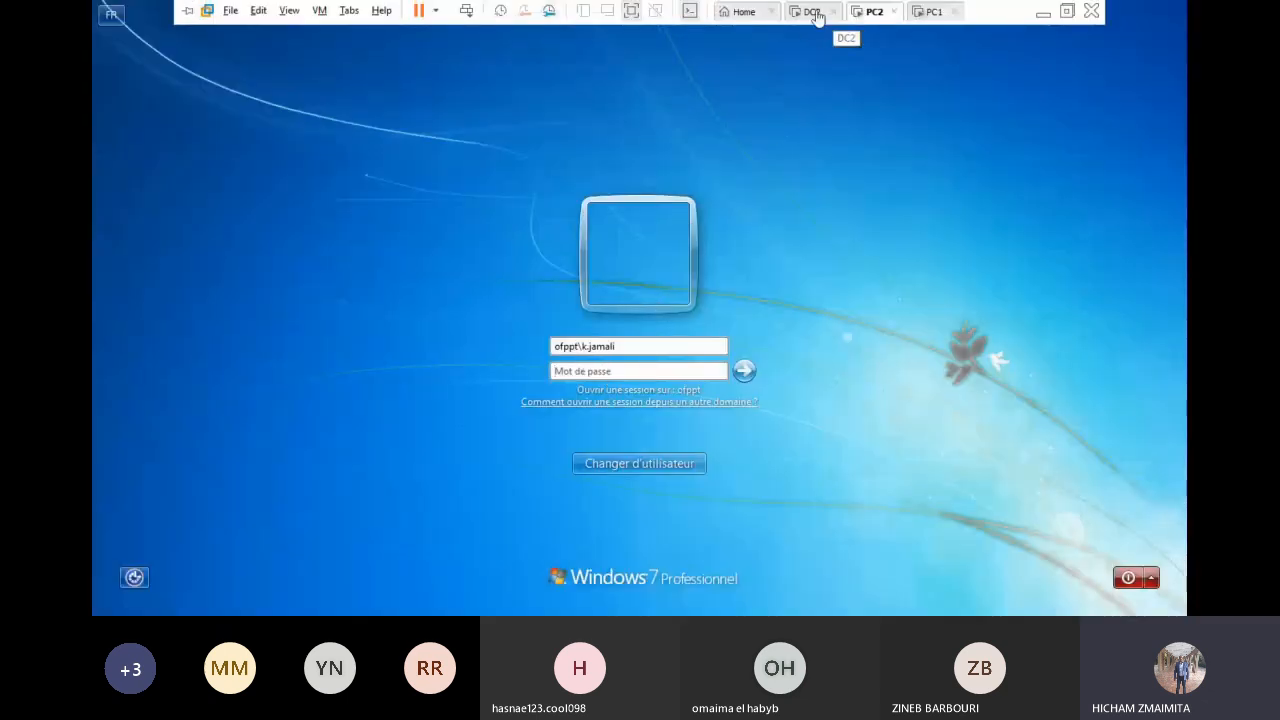
left_click(808, 11)
right_click(674, 547)
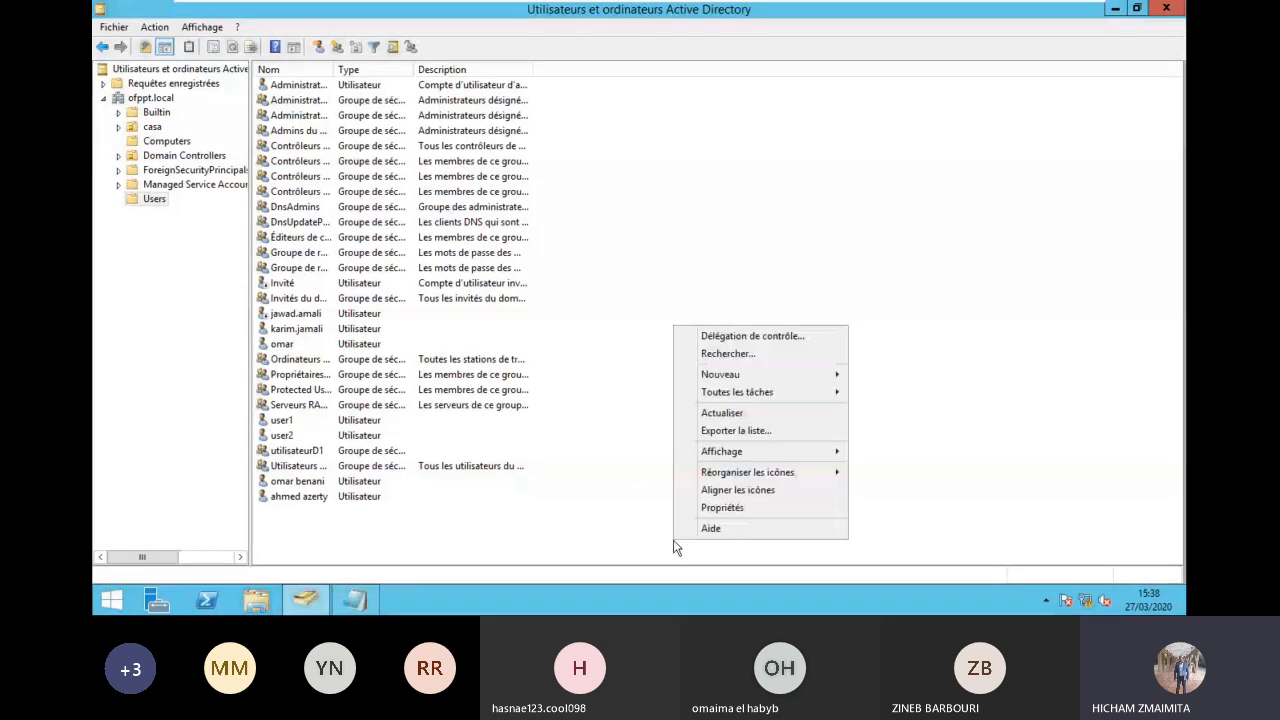
left_click(722, 412)
right_click(652, 262)
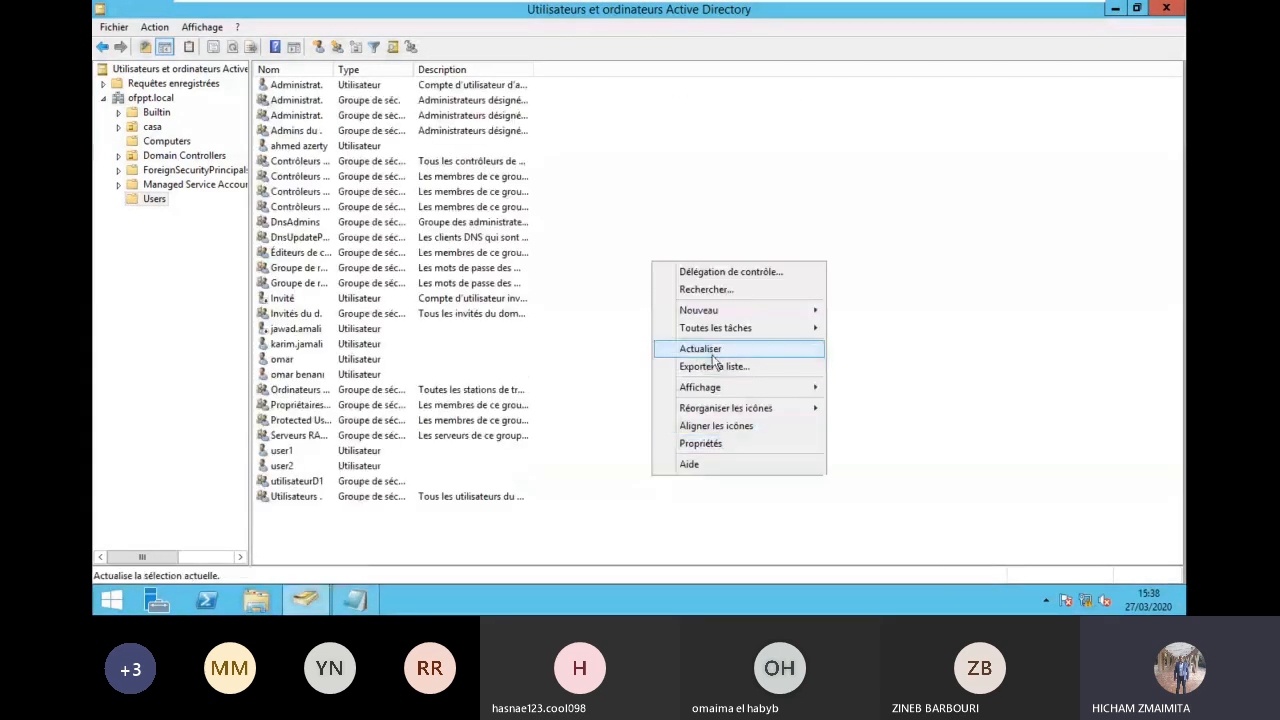
left_click(713, 352)
Step: Sign in the domain user on PC2 with the new password
left_click(866, 11)
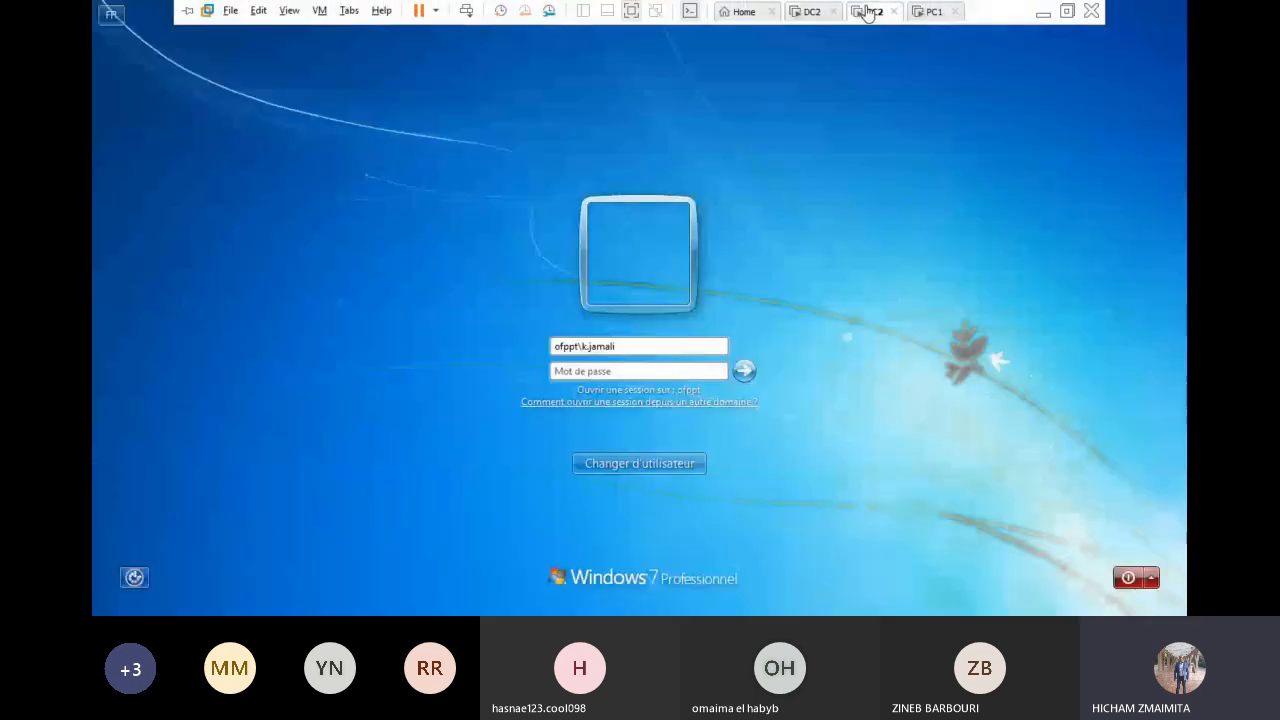
left_click(630, 370)
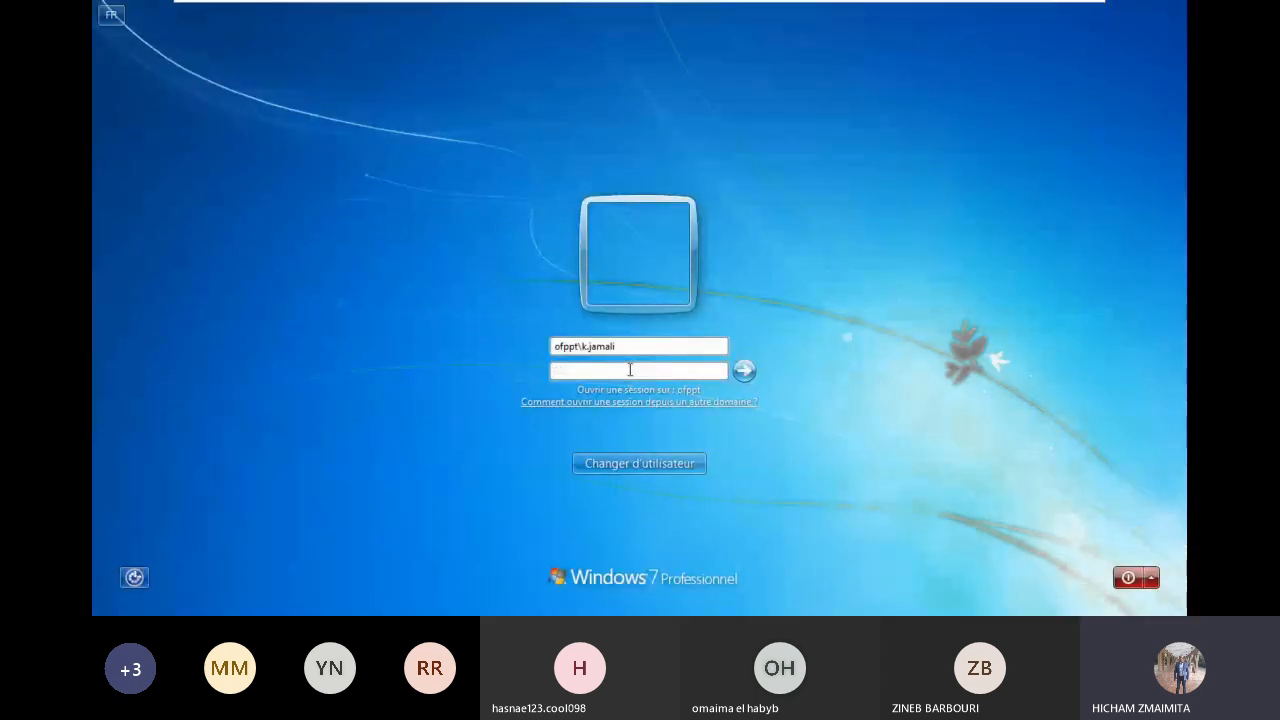
type("**********")
key("Return")
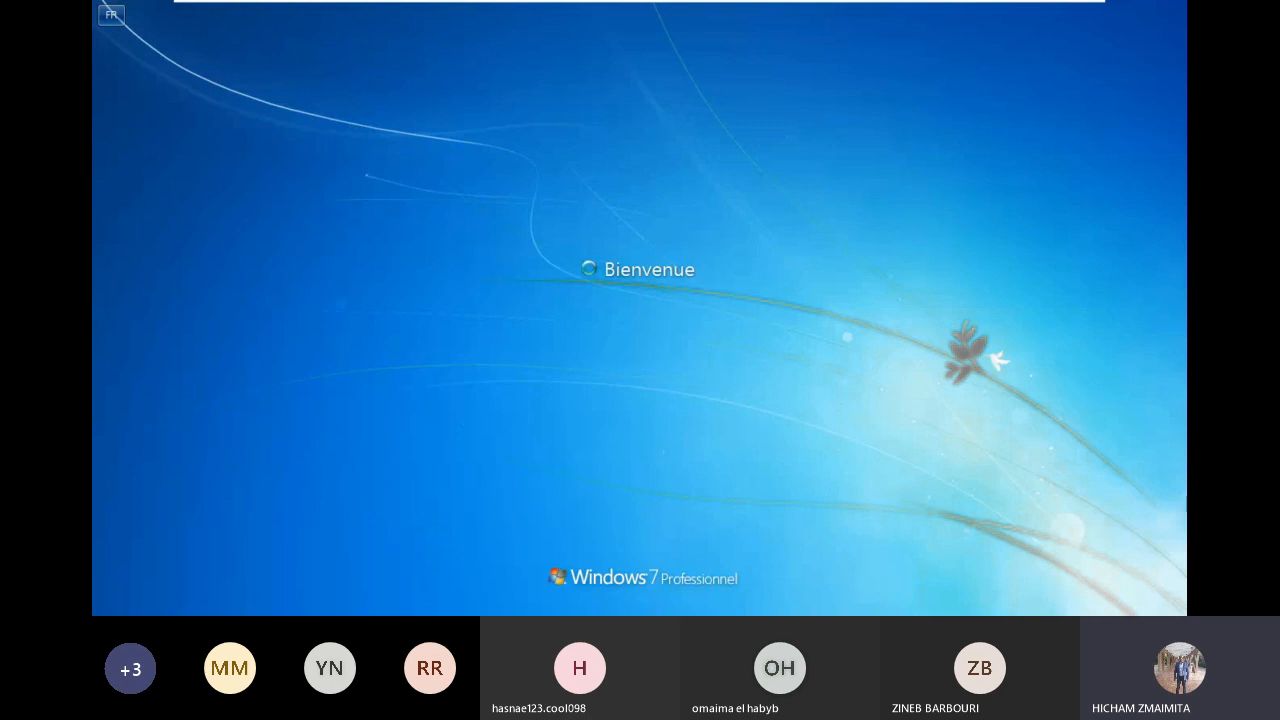
mouse_move(929, 10)
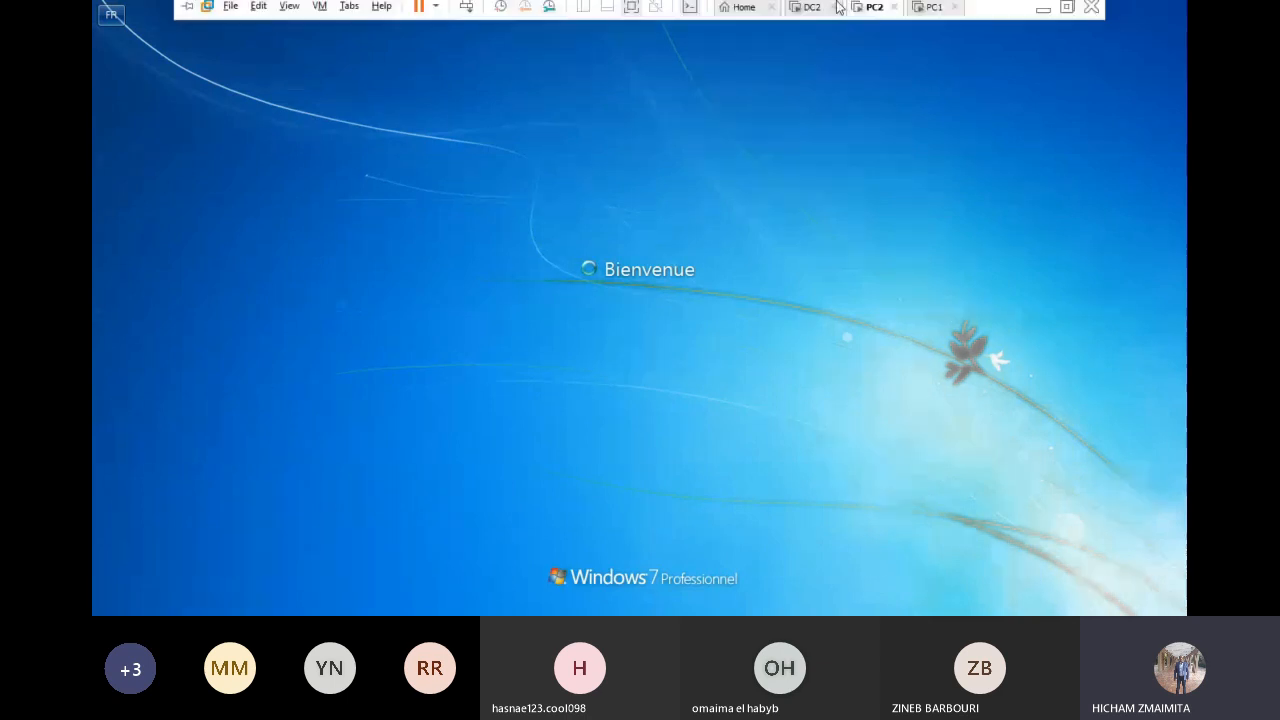
Step: On PC1, change membership to domain ofppt.local, accepting the duplicate-name warning
left_click(929, 12)
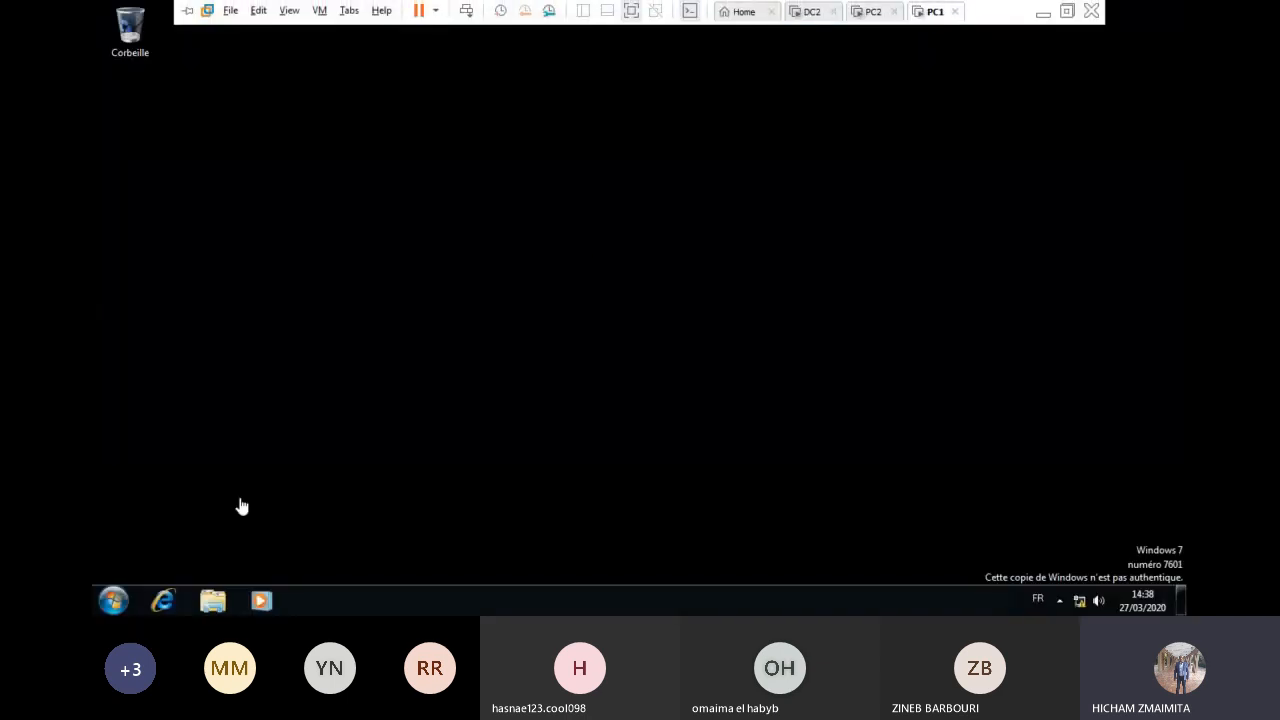
left_click(112, 601)
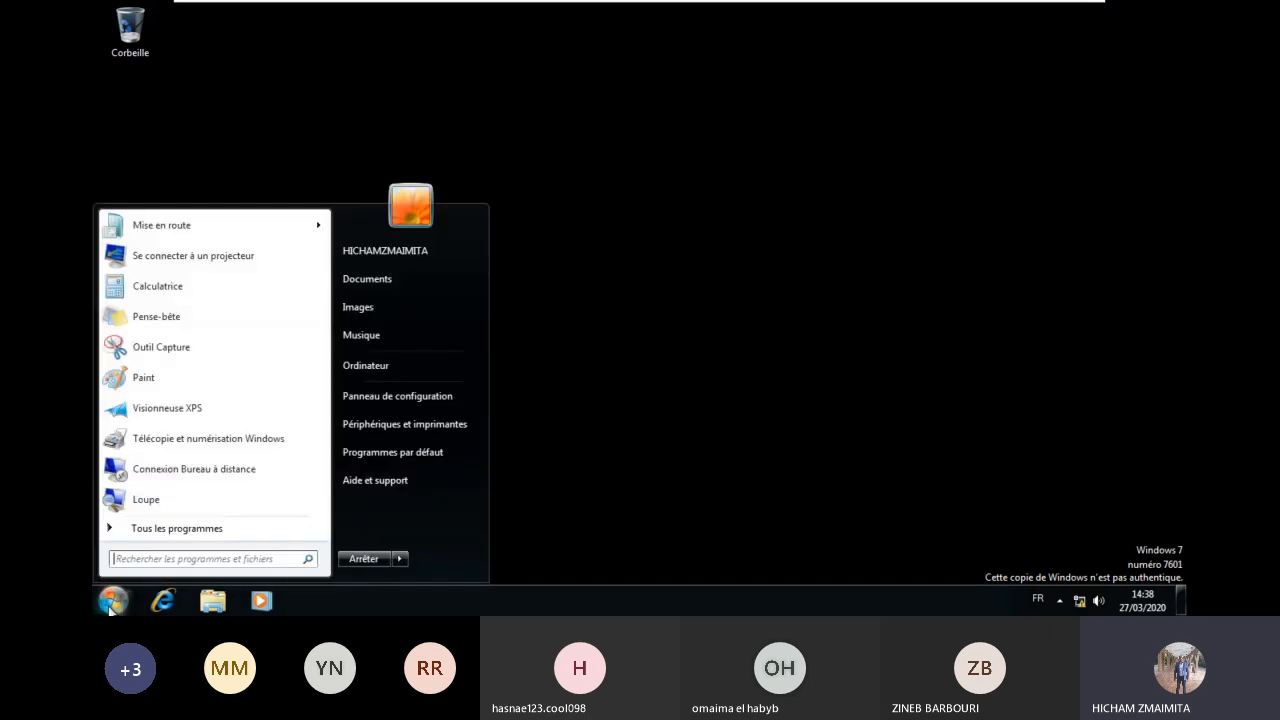
right_click(413, 365)
left_click(432, 375)
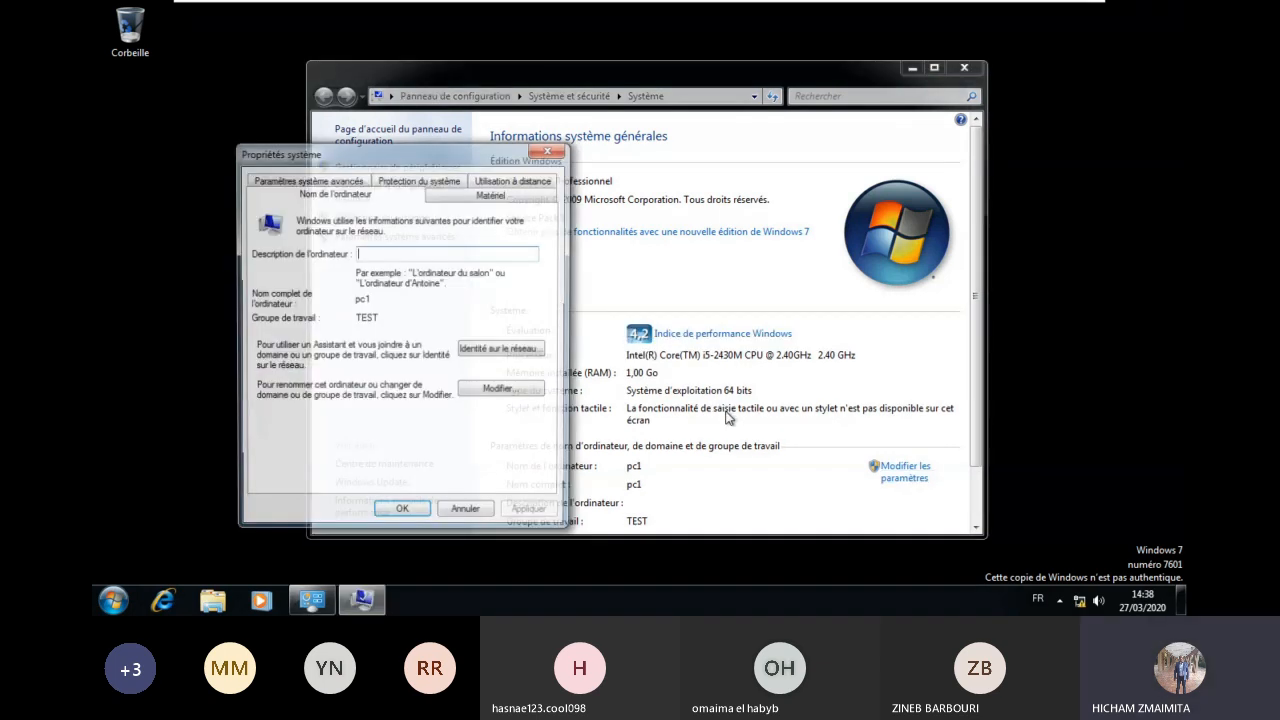
left_click(499, 388)
left_click(292, 368)
type("of")
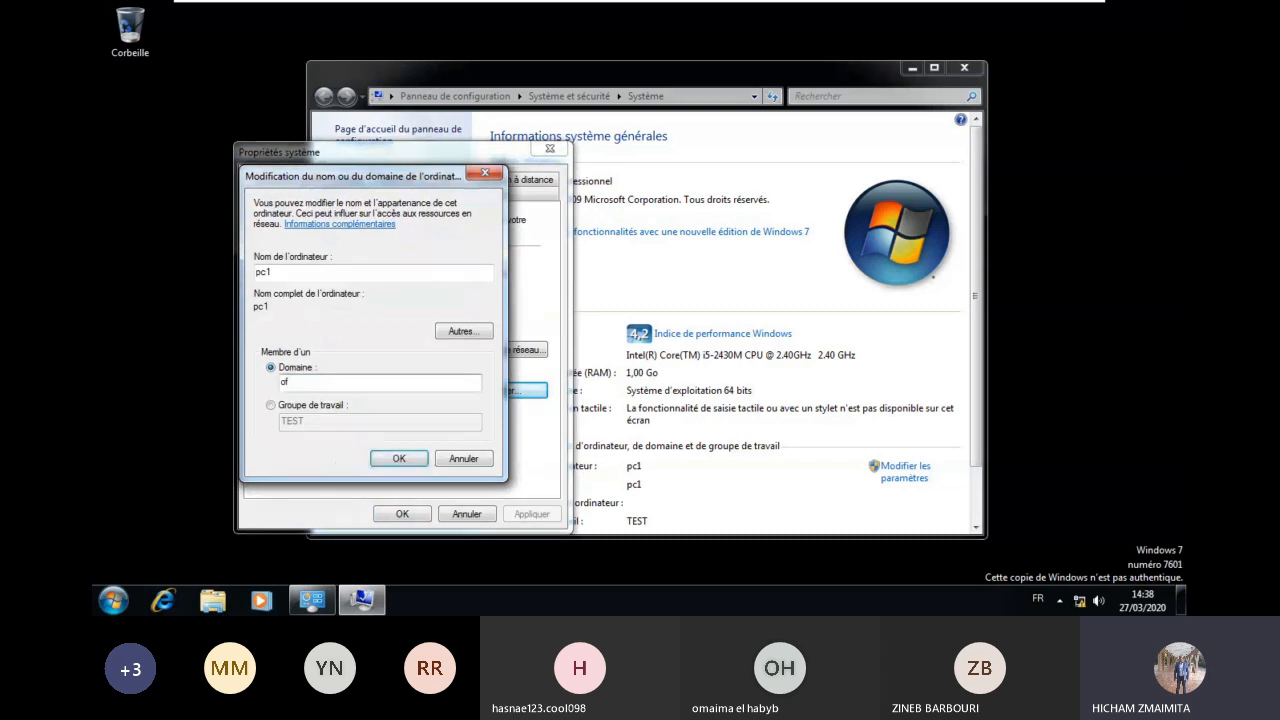
type("ppt.local")
left_click(398, 458)
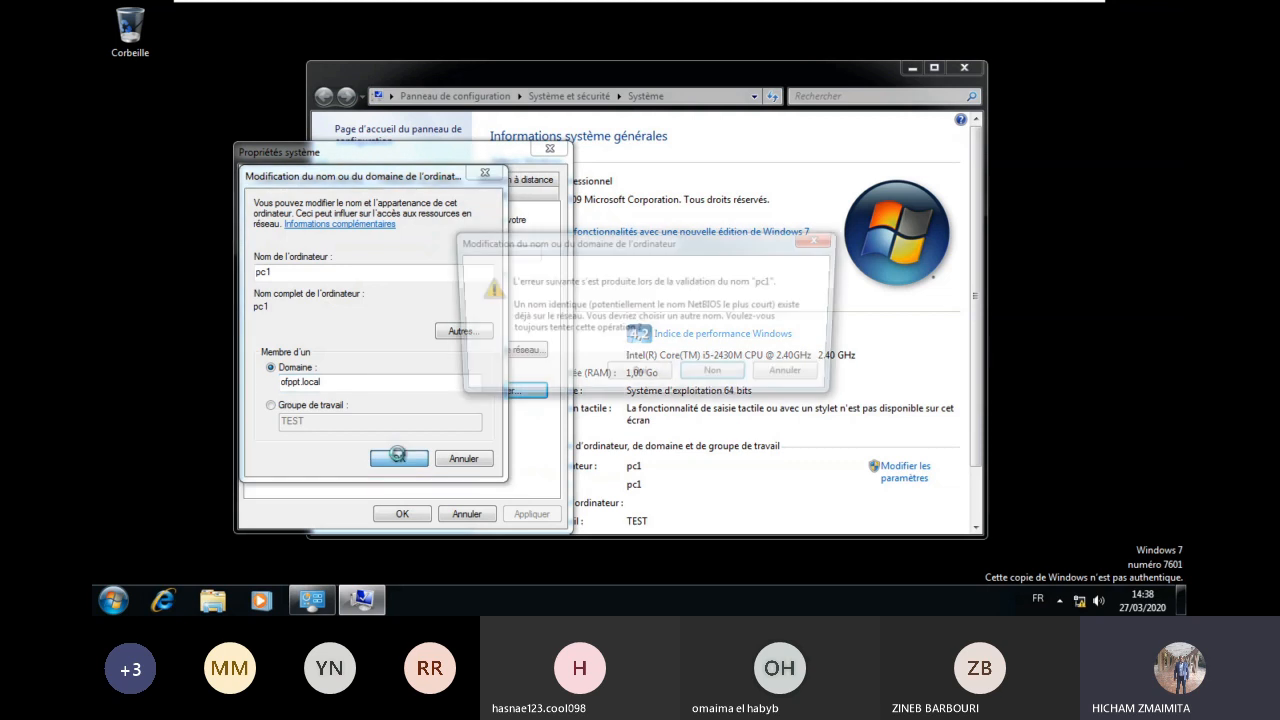
left_click(665, 373)
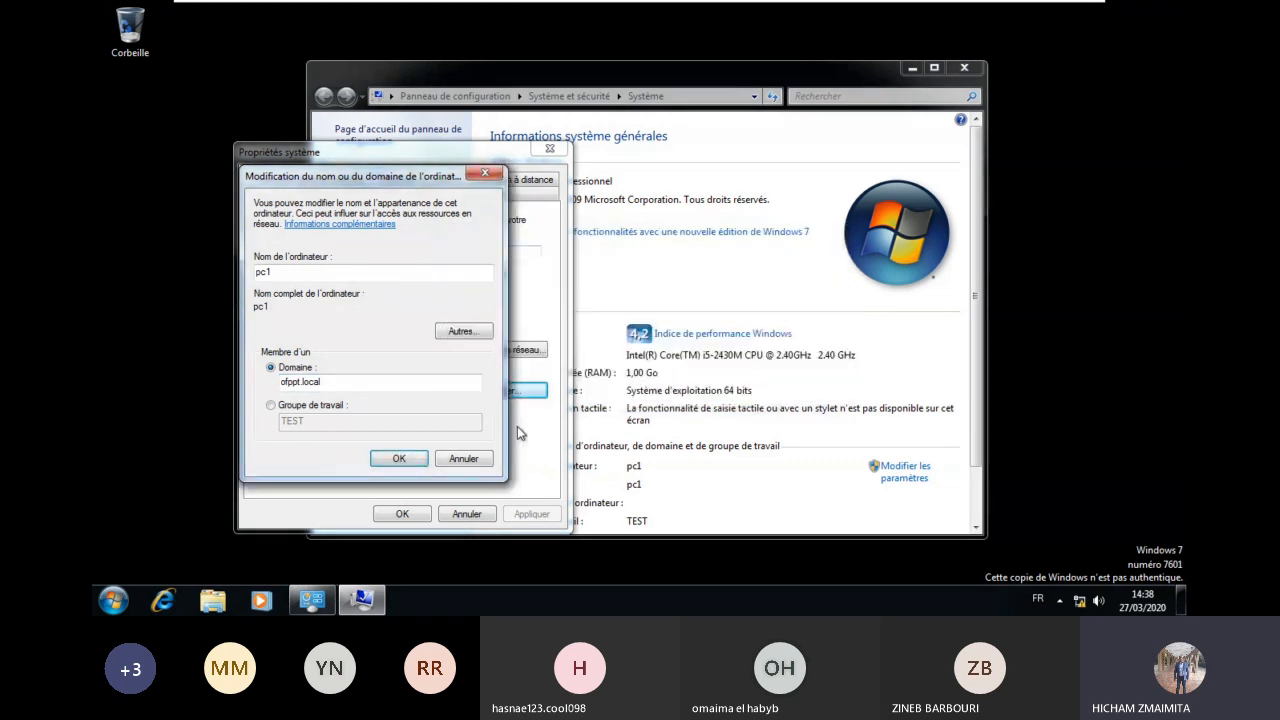
mouse_move(856, 7)
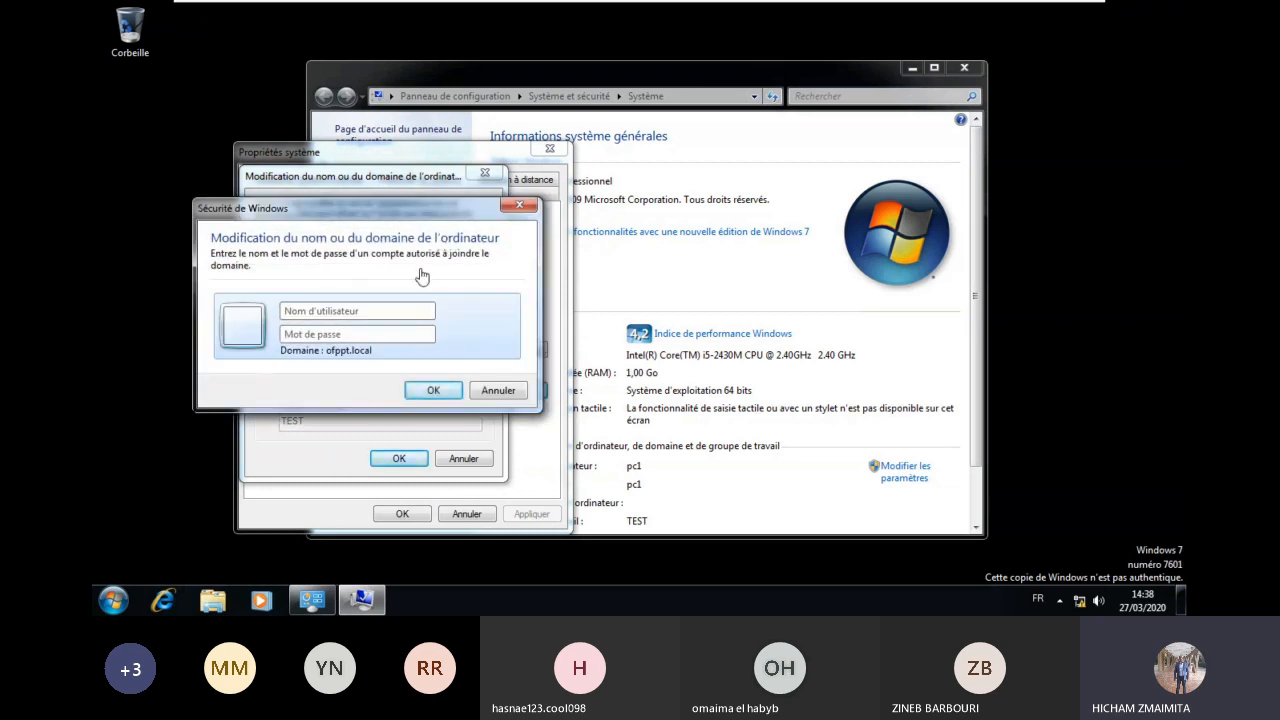
Step: Authorize the domain join with the administrateur account and its password
left_click(410, 309)
type("administrateur")
key("Tab")
type("•••••••••")
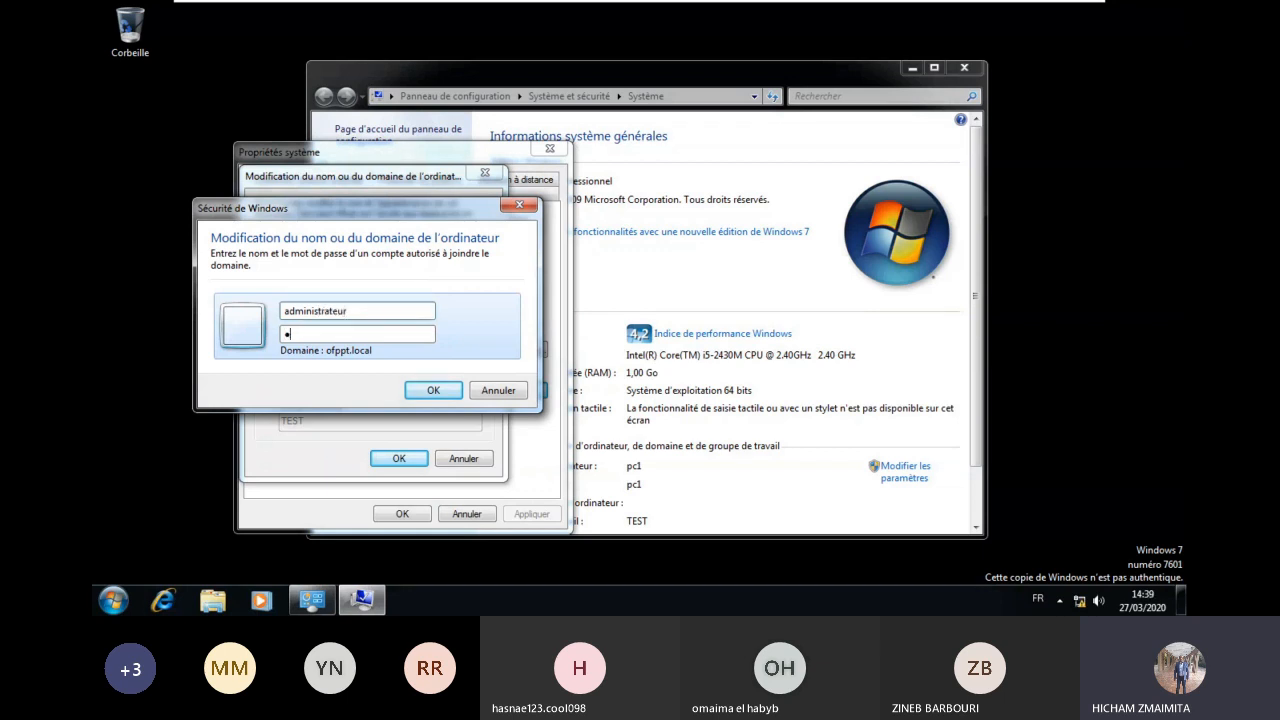
key("Return")
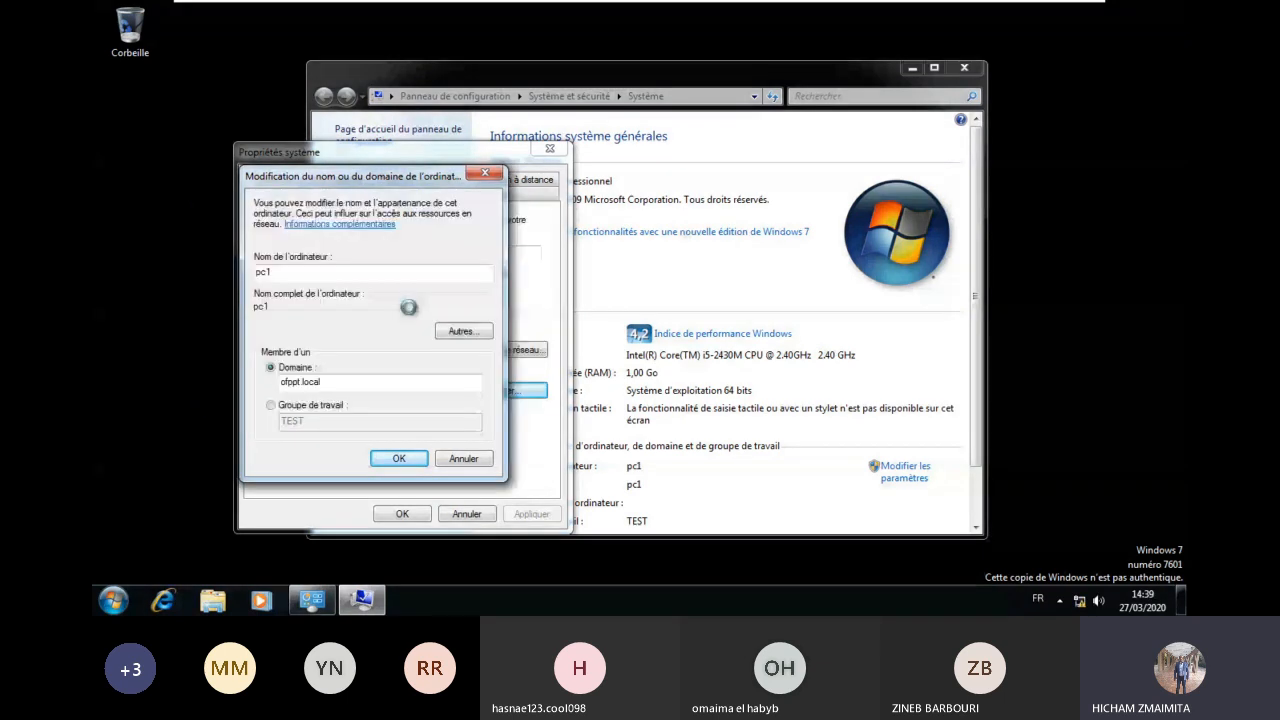
left_click(872, 11)
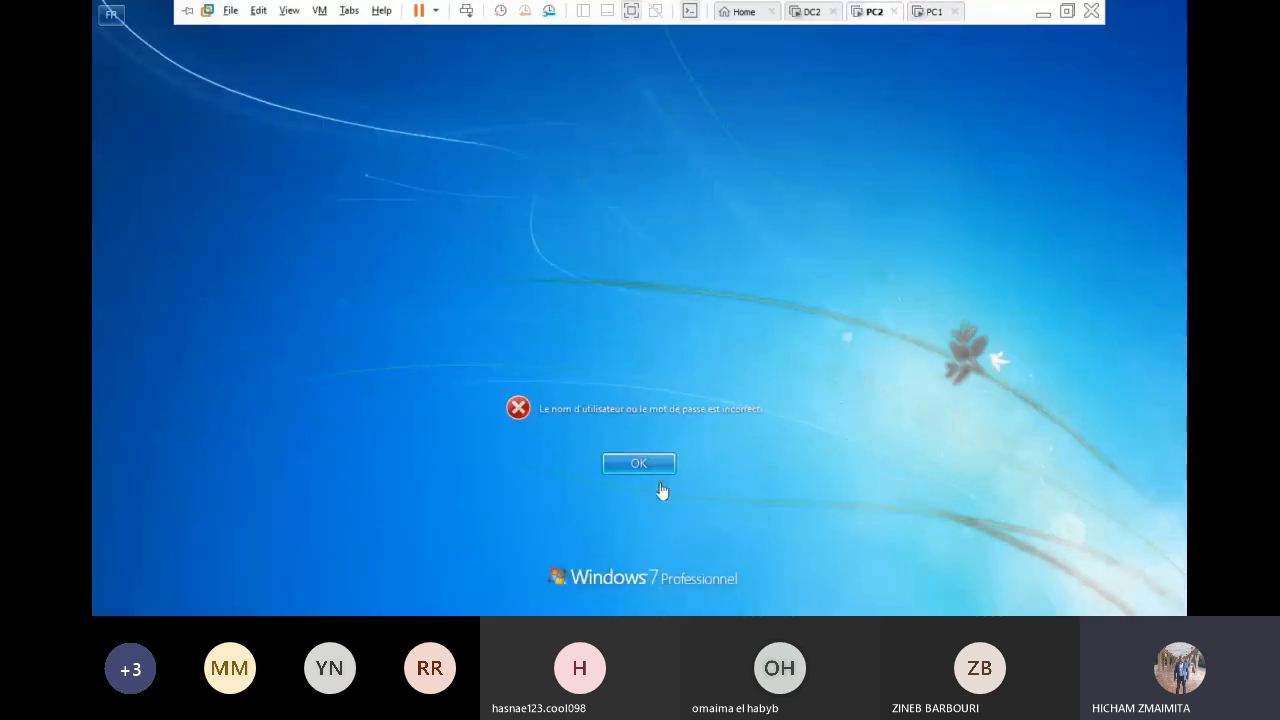
Step: Dismiss PC2's logon error and retry the domain user's password
left_click(645, 463)
left_click(616, 372)
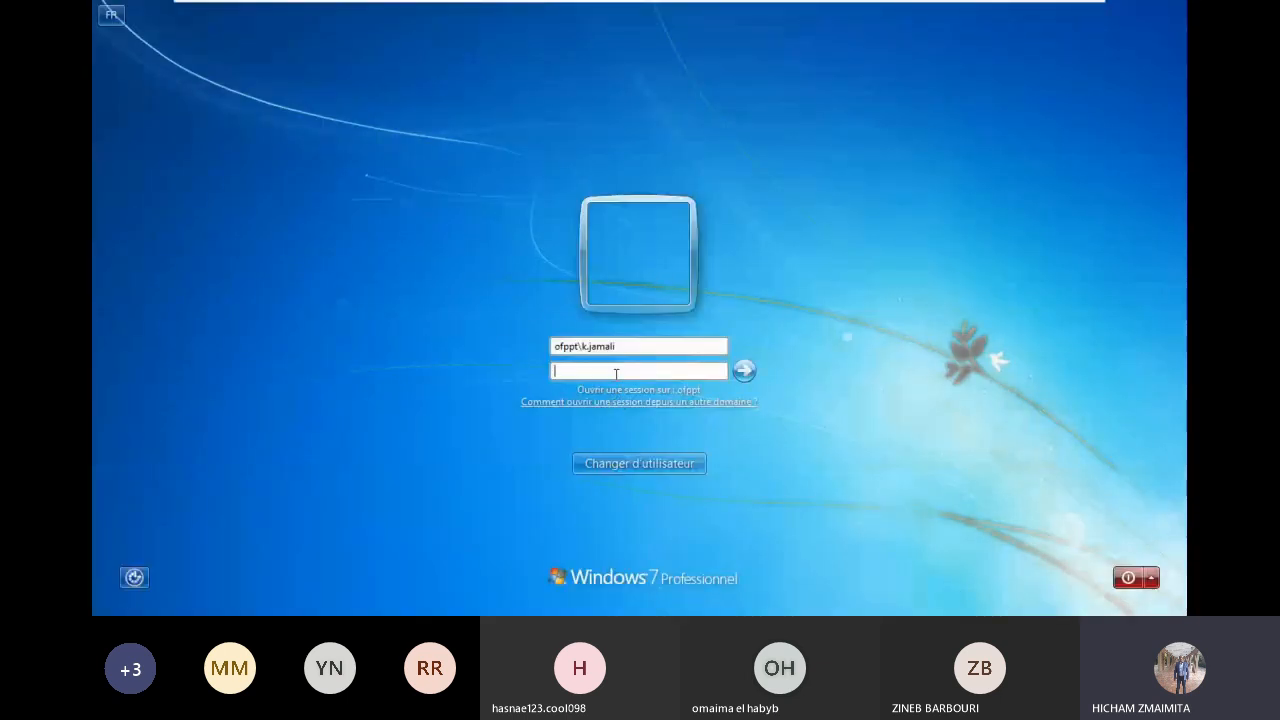
type("*********")
key("Return")
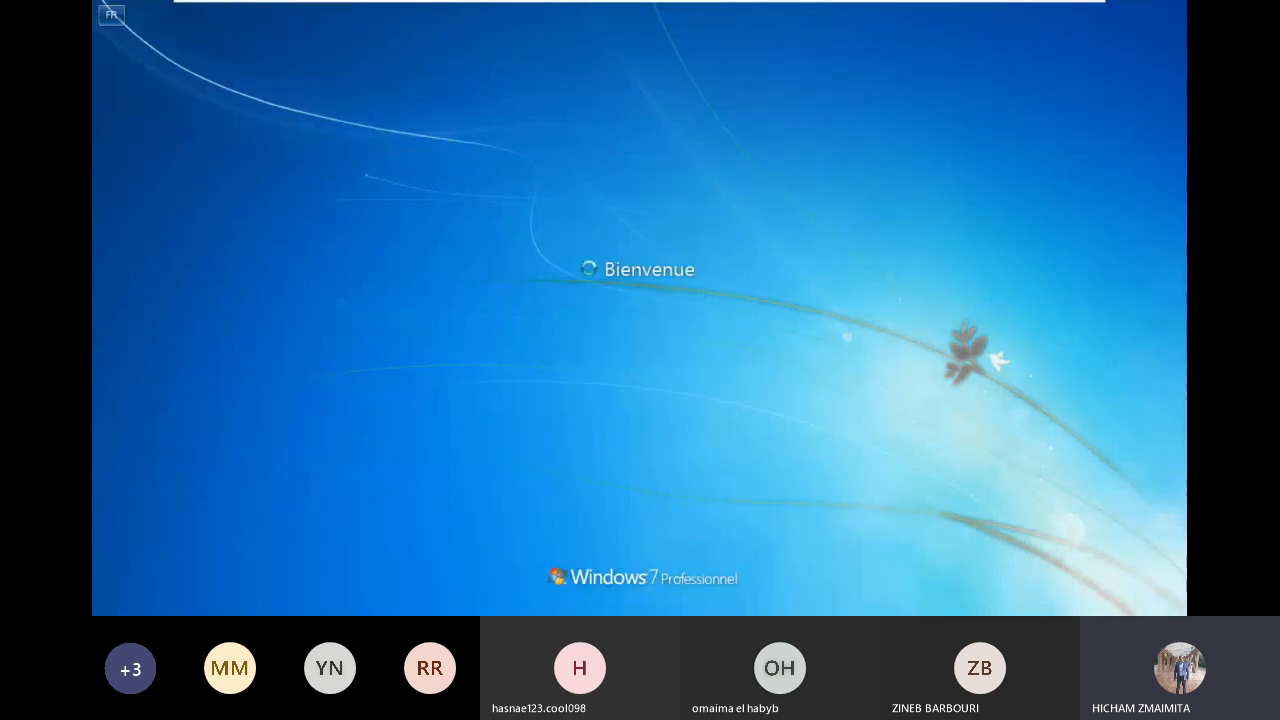
mouse_move(777, 6)
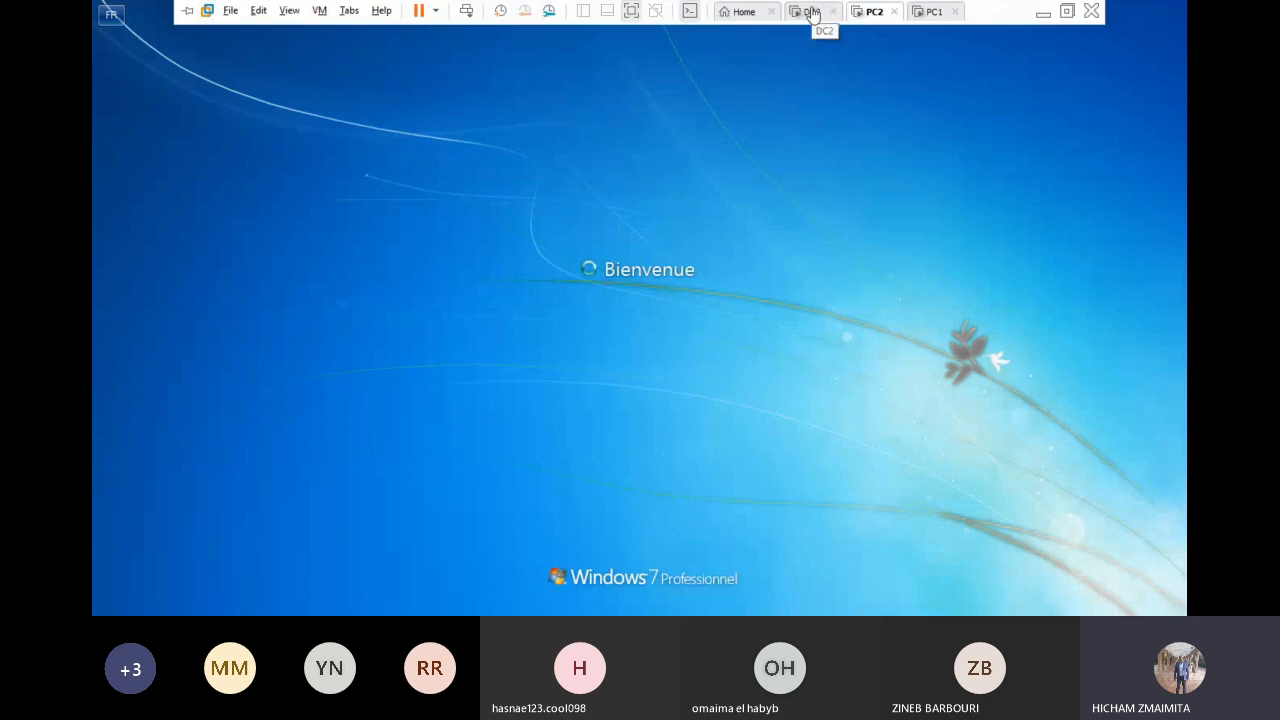
Step: On DC2, review the user's Profil and Compte tabs, cancel, and return to PC2
left_click(810, 12)
right_click(626, 406)
left_click(300, 343)
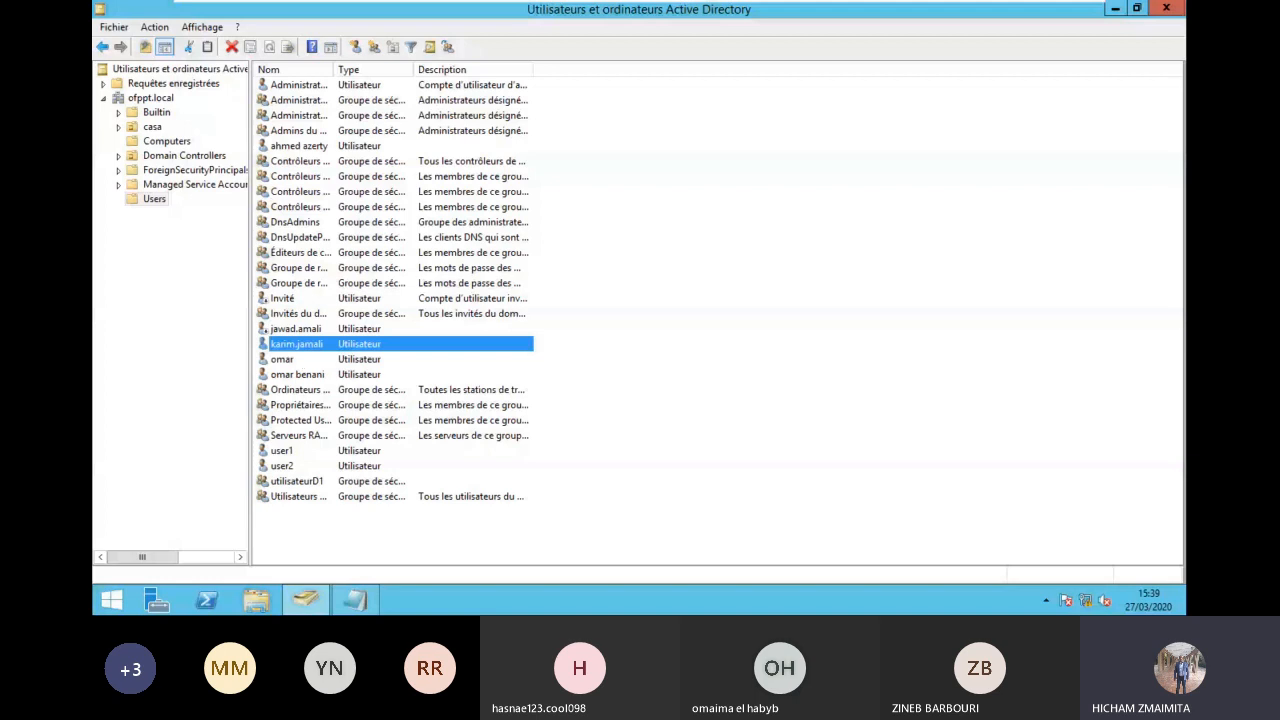
key("Return")
left_click(240, 55)
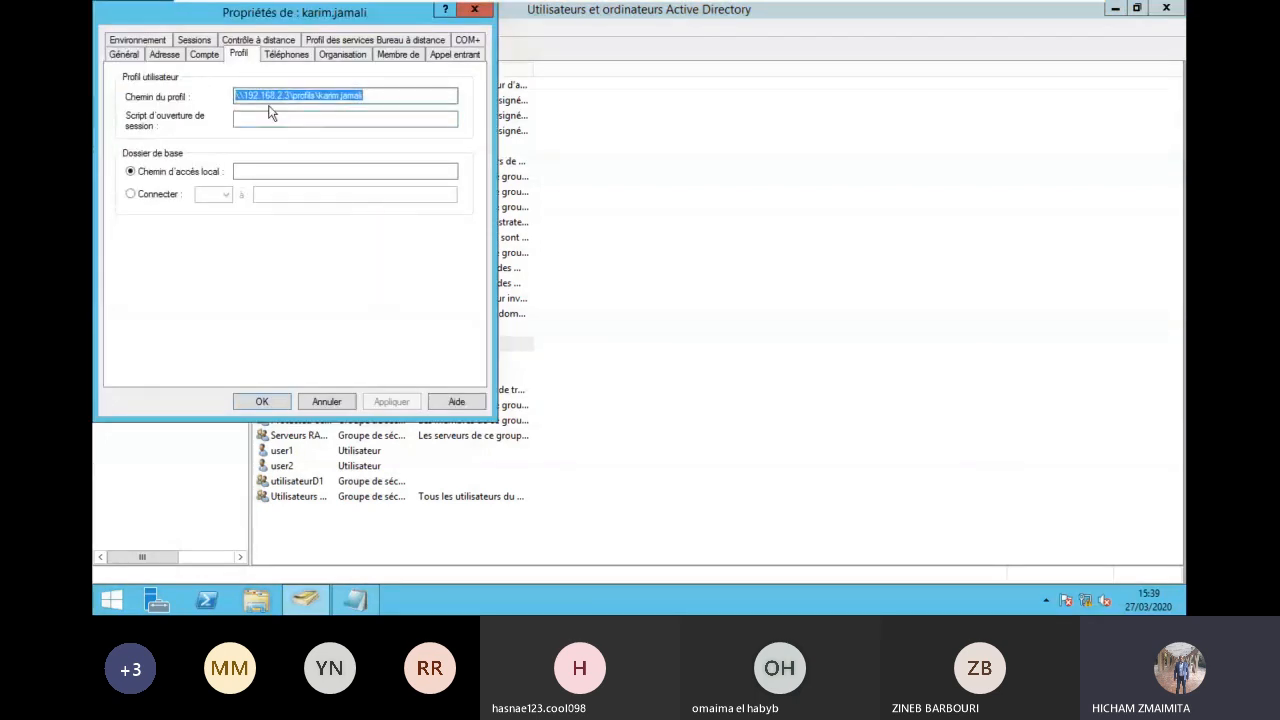
left_click(203, 55)
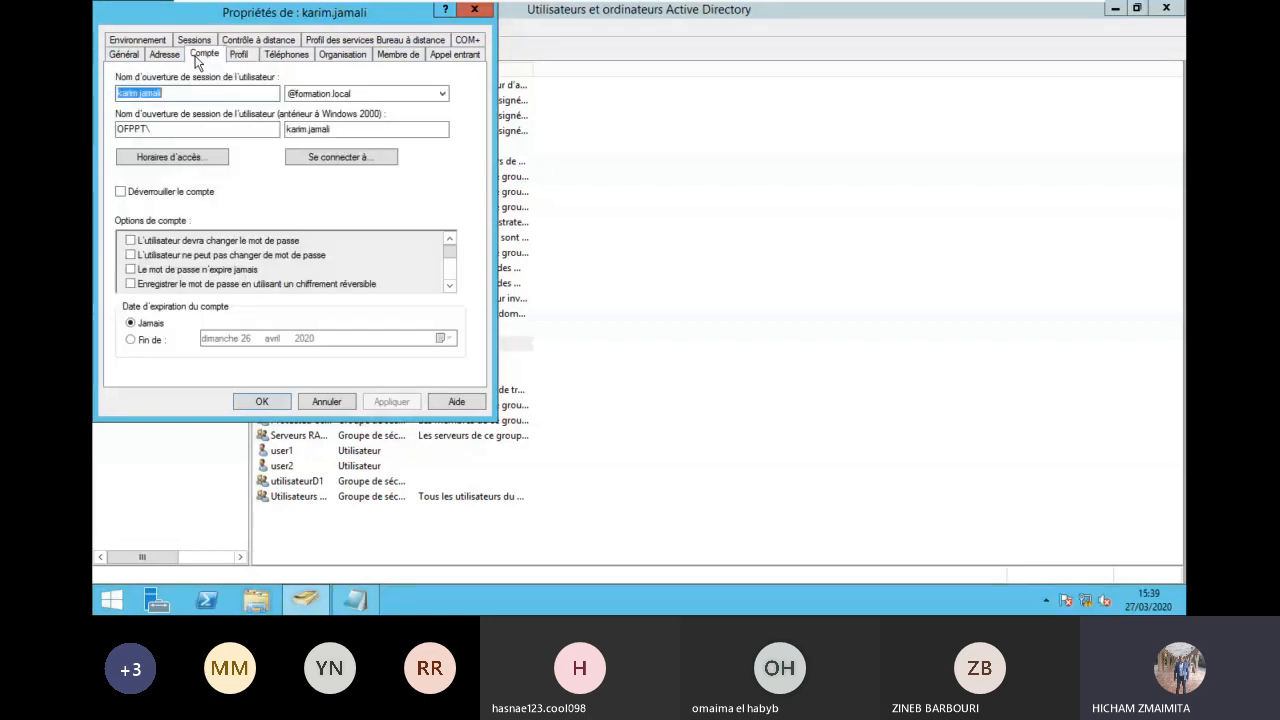
scroll(452, 284, "down", 2)
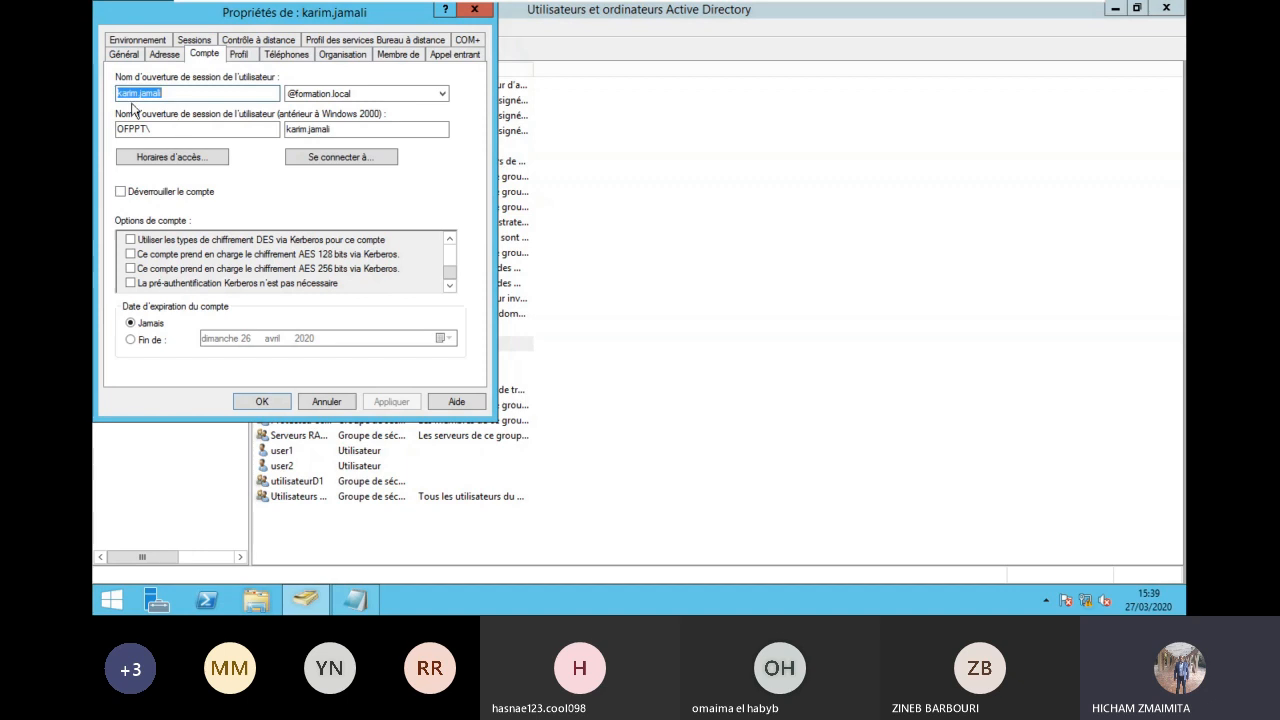
left_click(335, 405)
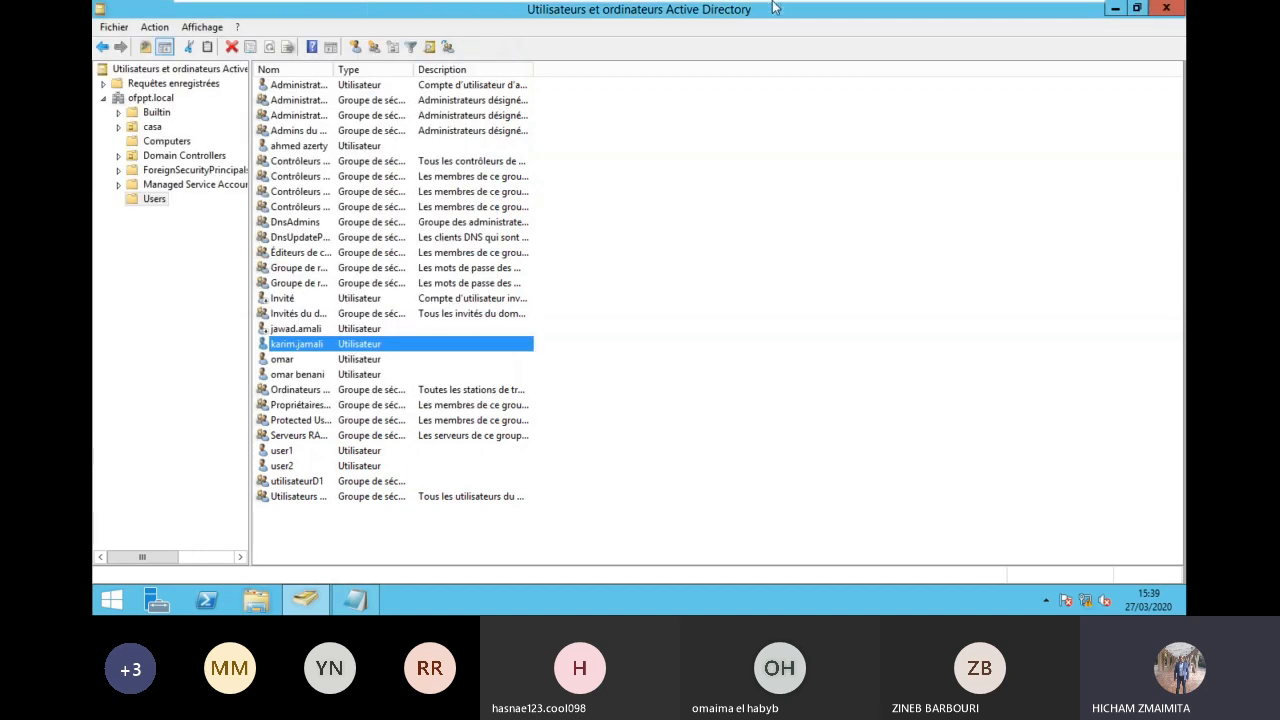
left_click(866, 12)
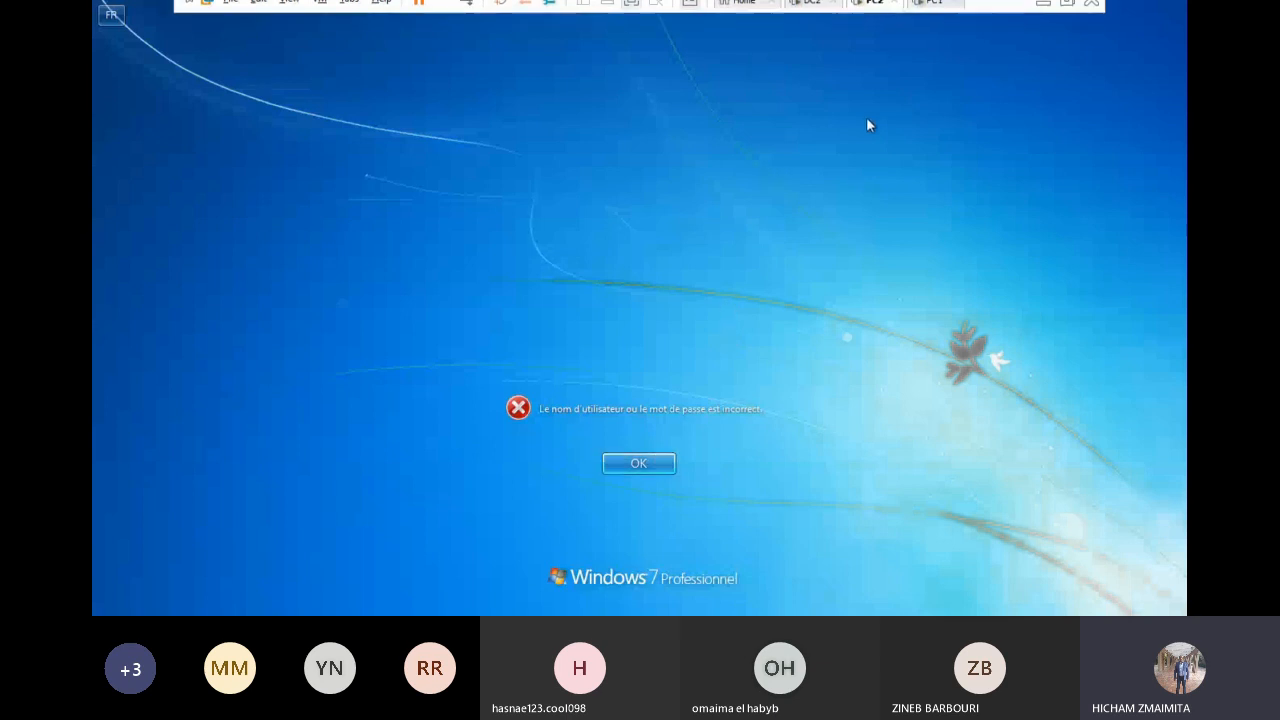
Step: Acknowledge PC1's welcome to ofppt.local and restart it to apply the domain change
left_click(934, 12)
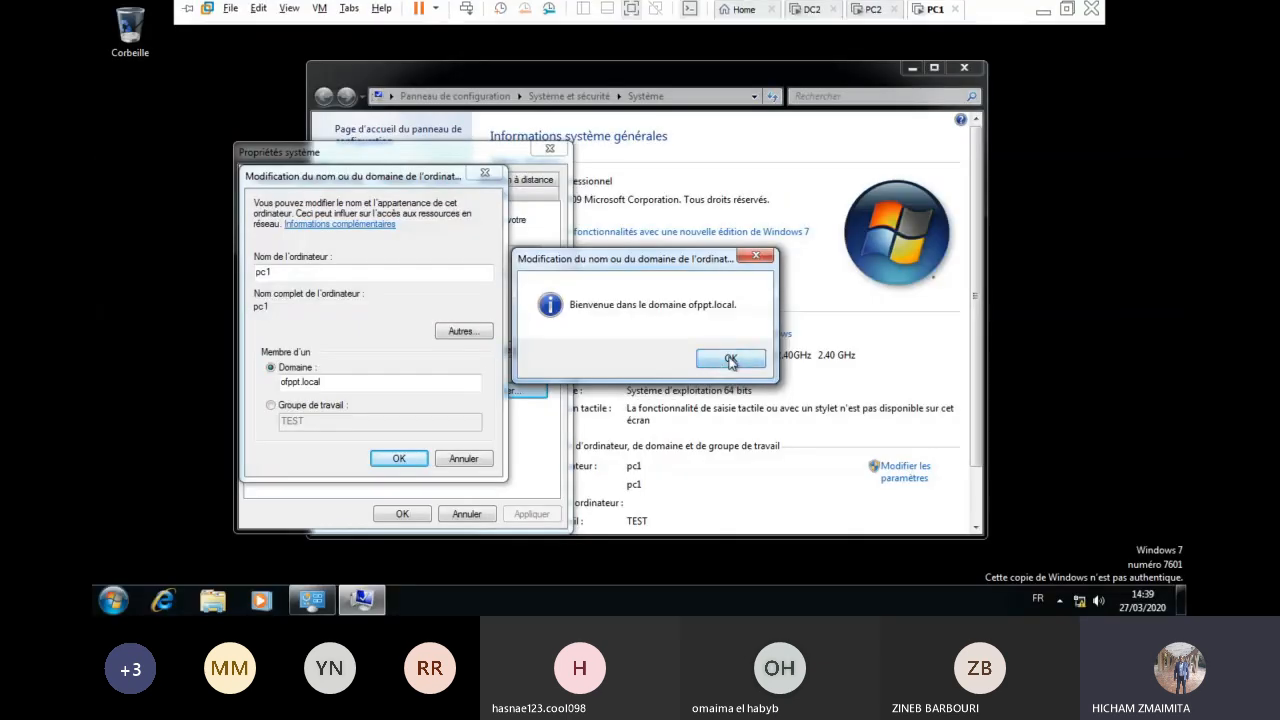
left_click(731, 357)
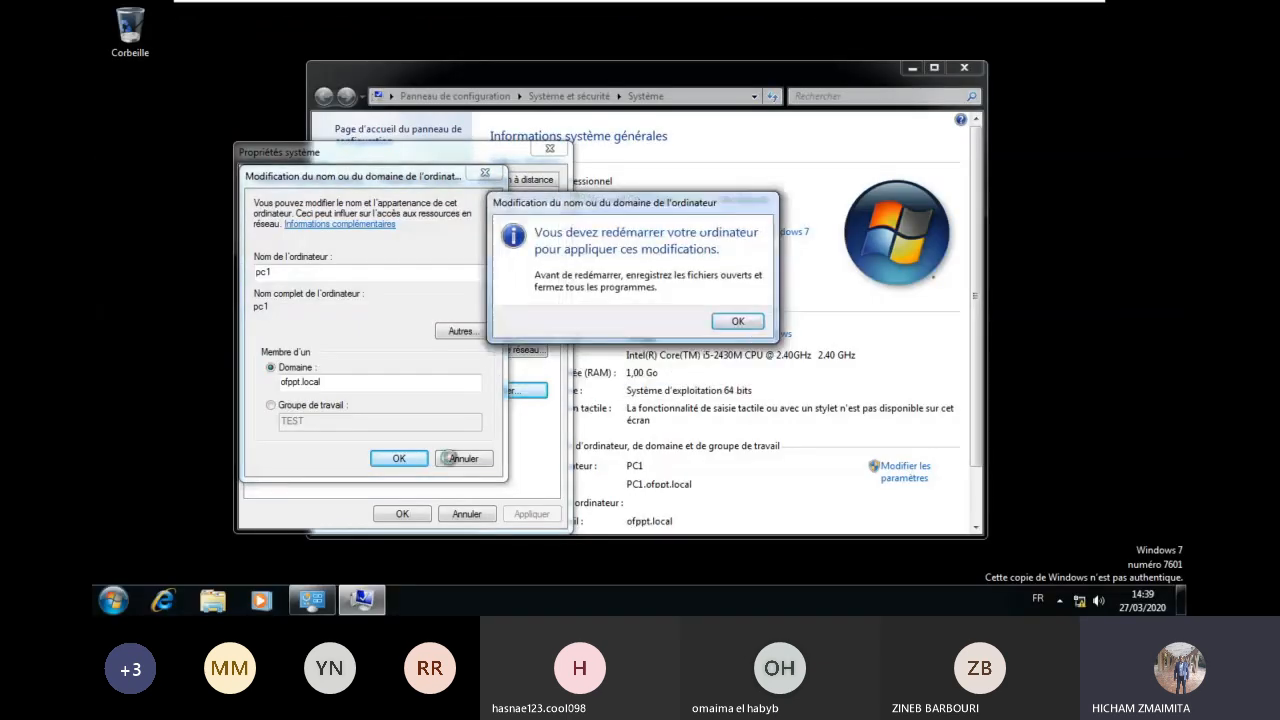
left_click(731, 322)
left_click(399, 514)
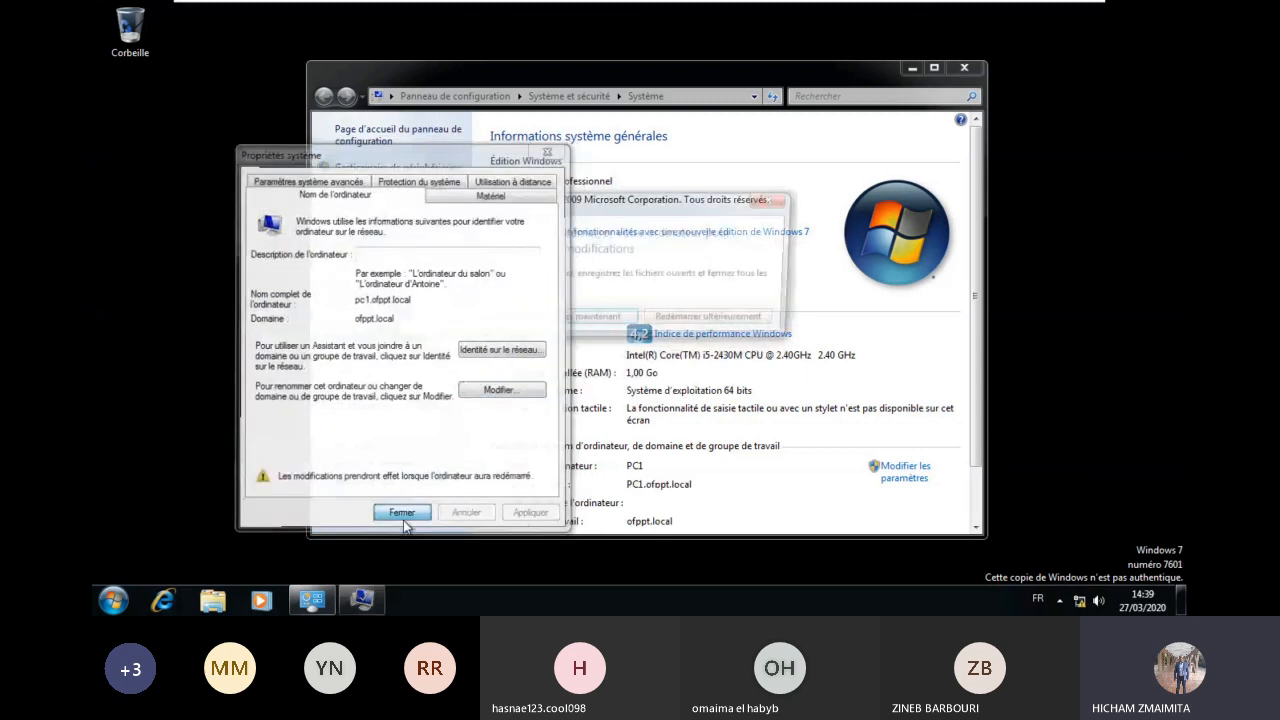
left_click(588, 322)
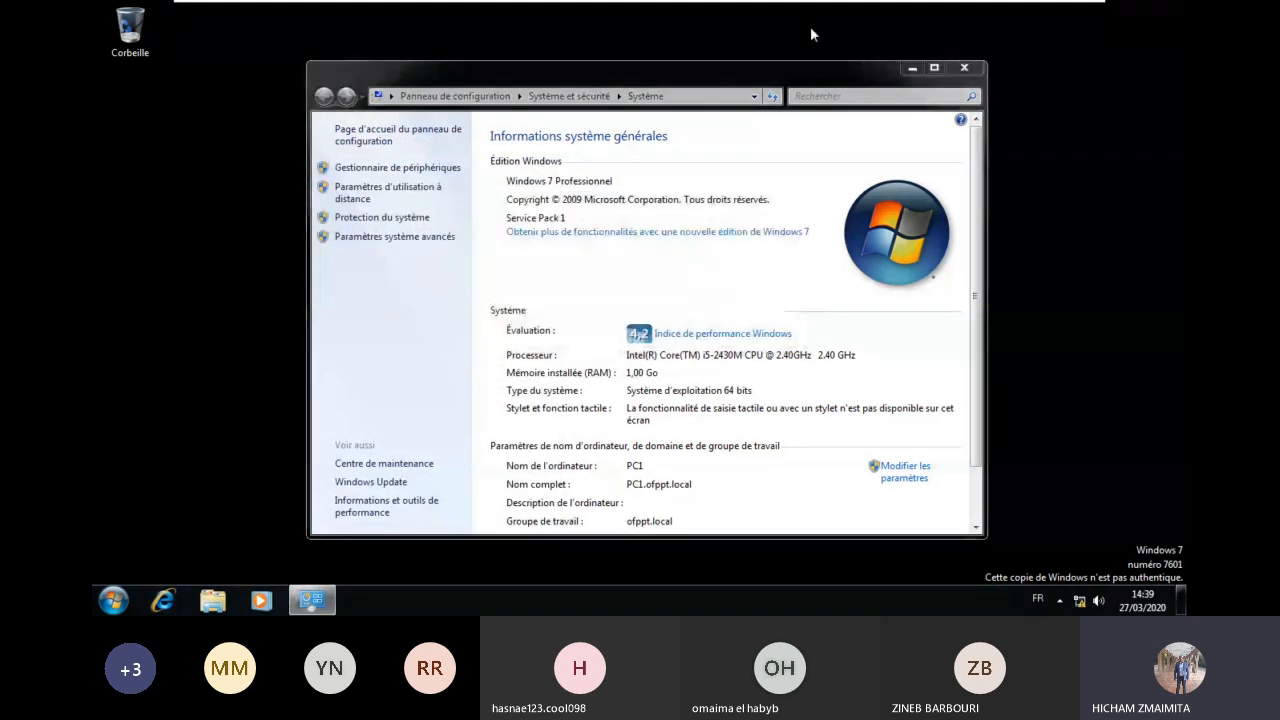
Step: Dismiss PC2's wrong-password error and switch to DC2
left_click(838, 10)
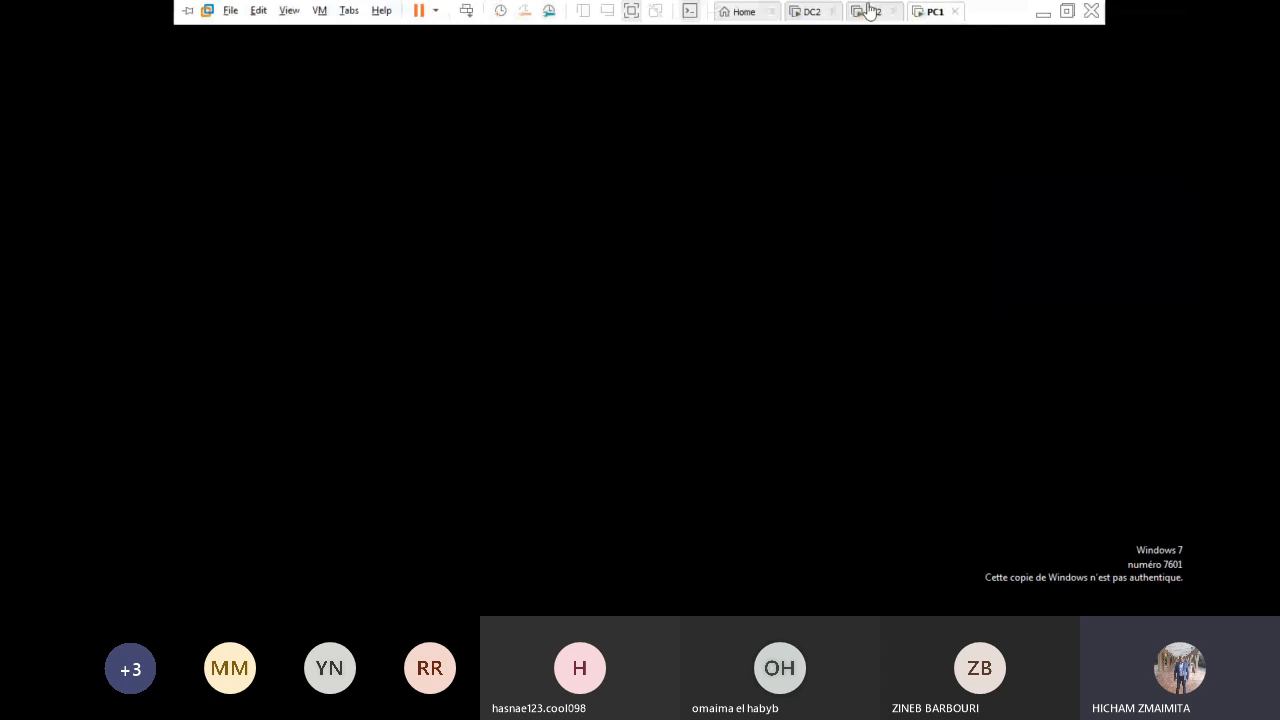
left_click(638, 463)
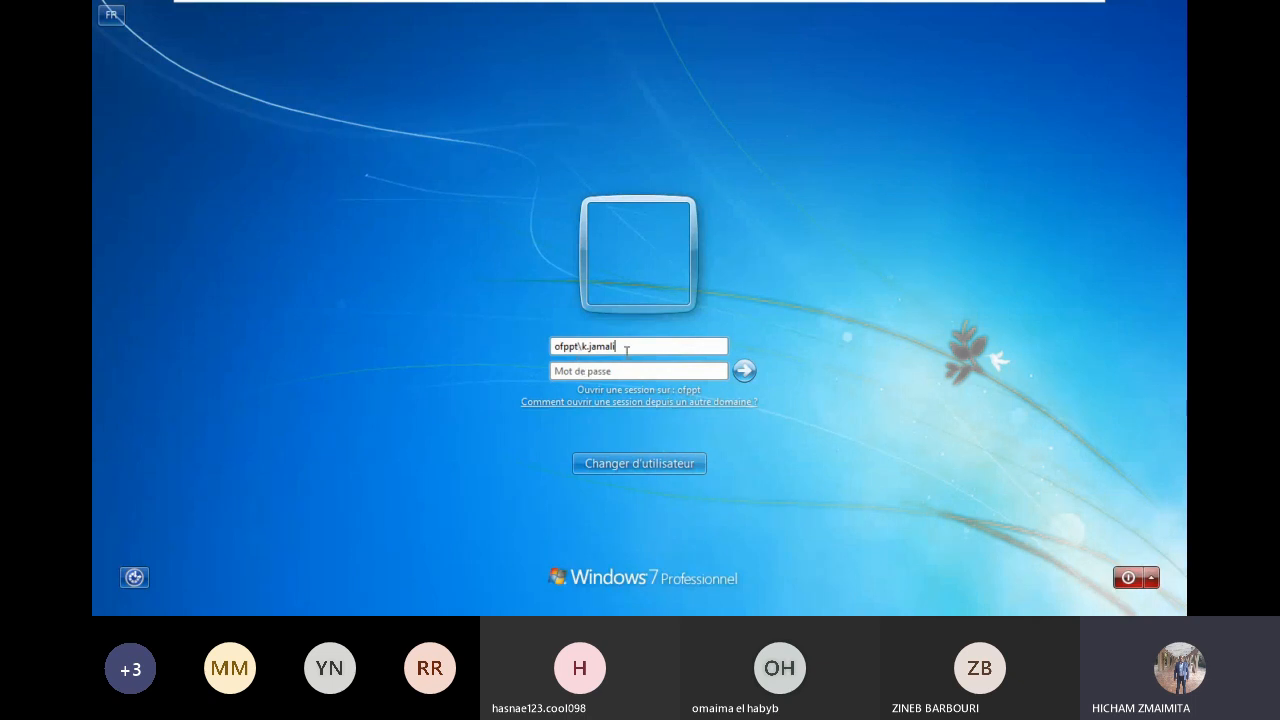
mouse_move(722, 6)
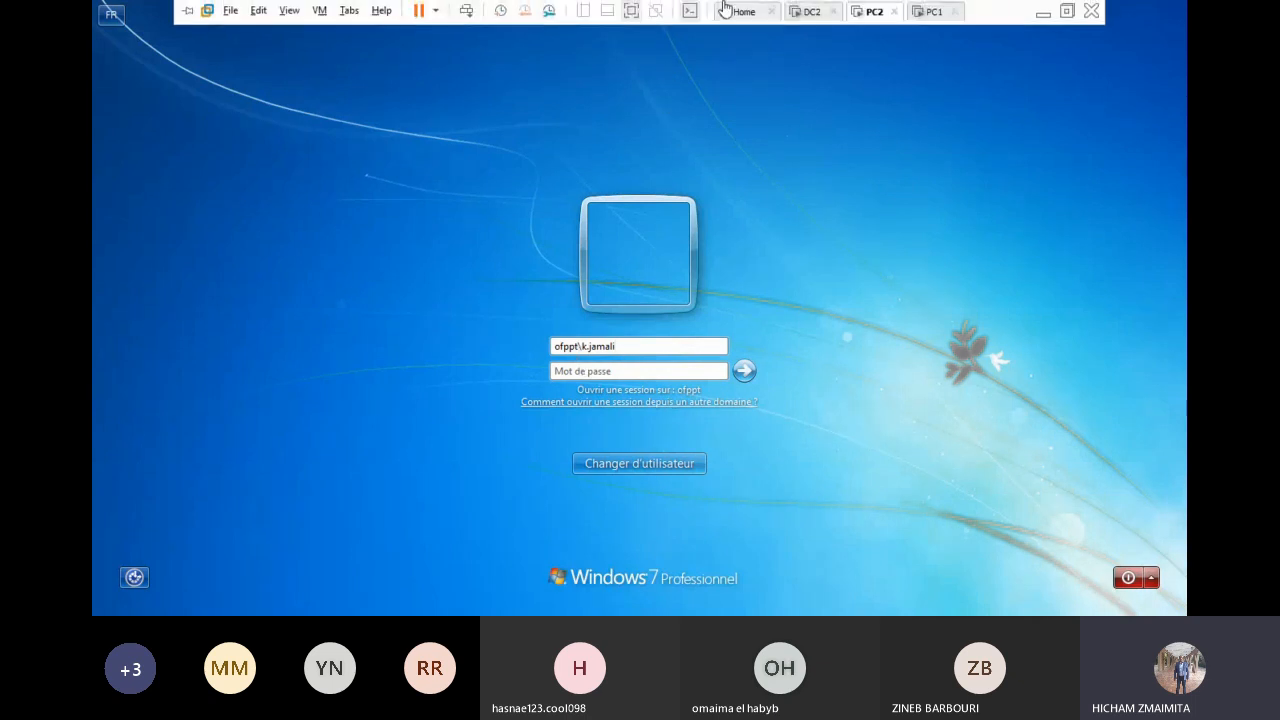
left_click(804, 11)
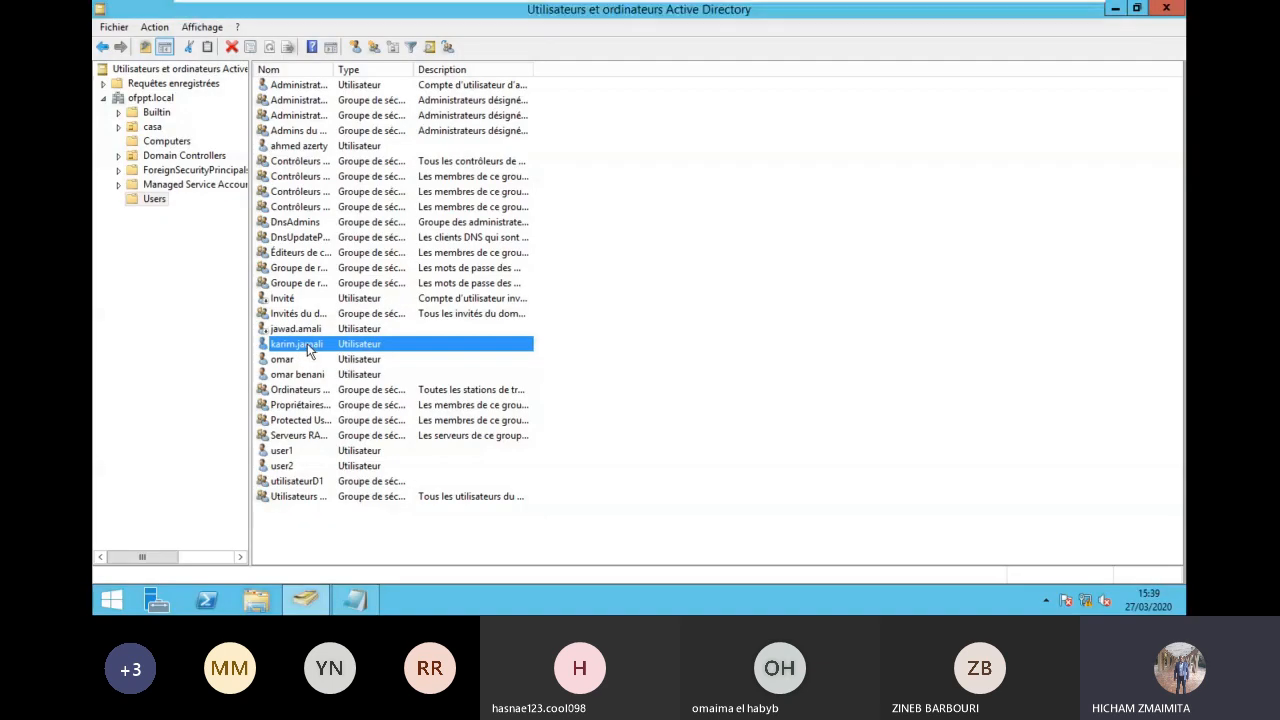
Step: Reset the domain user's password on DC2, entering and confirming a new password
right_click(307, 343)
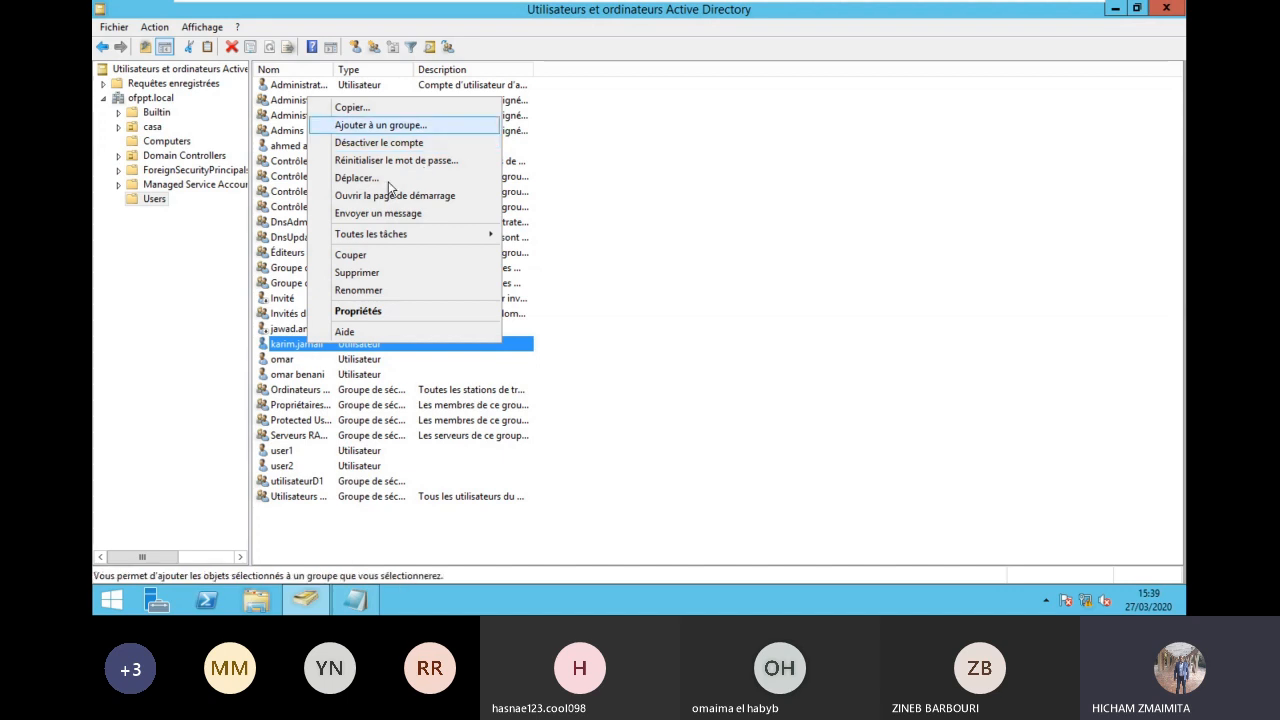
mouse_move(392, 233)
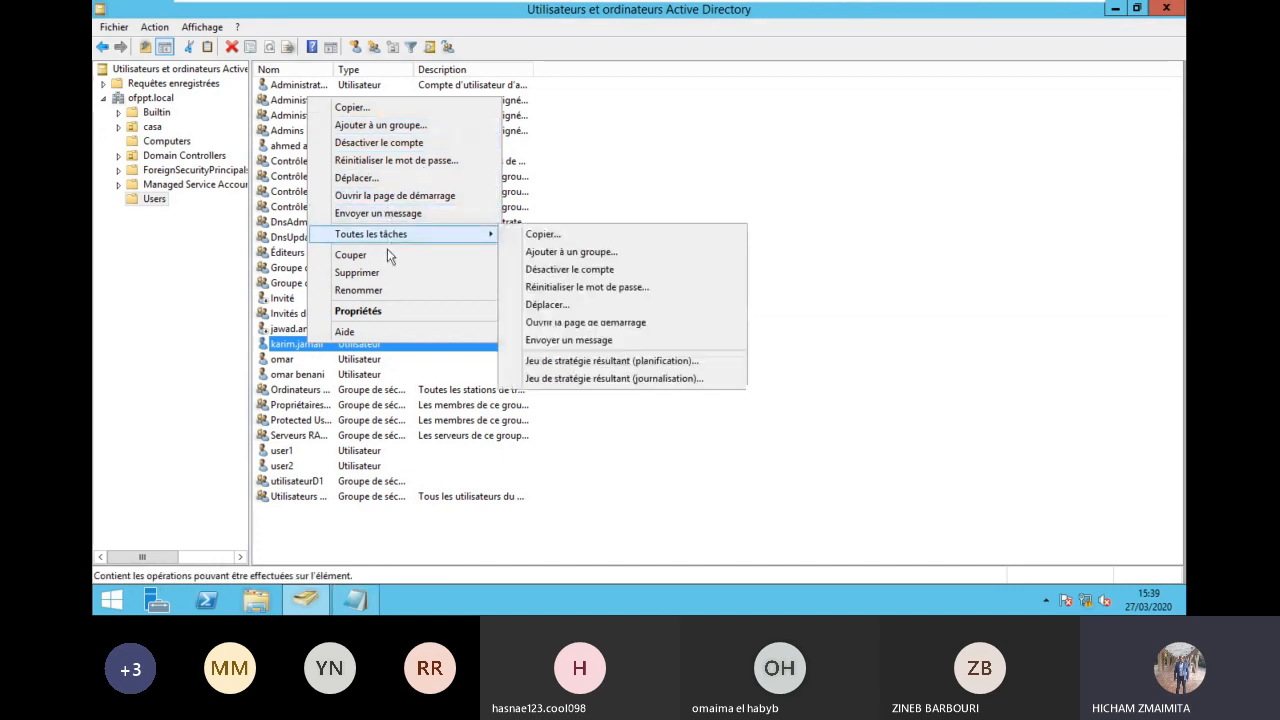
left_click(418, 161)
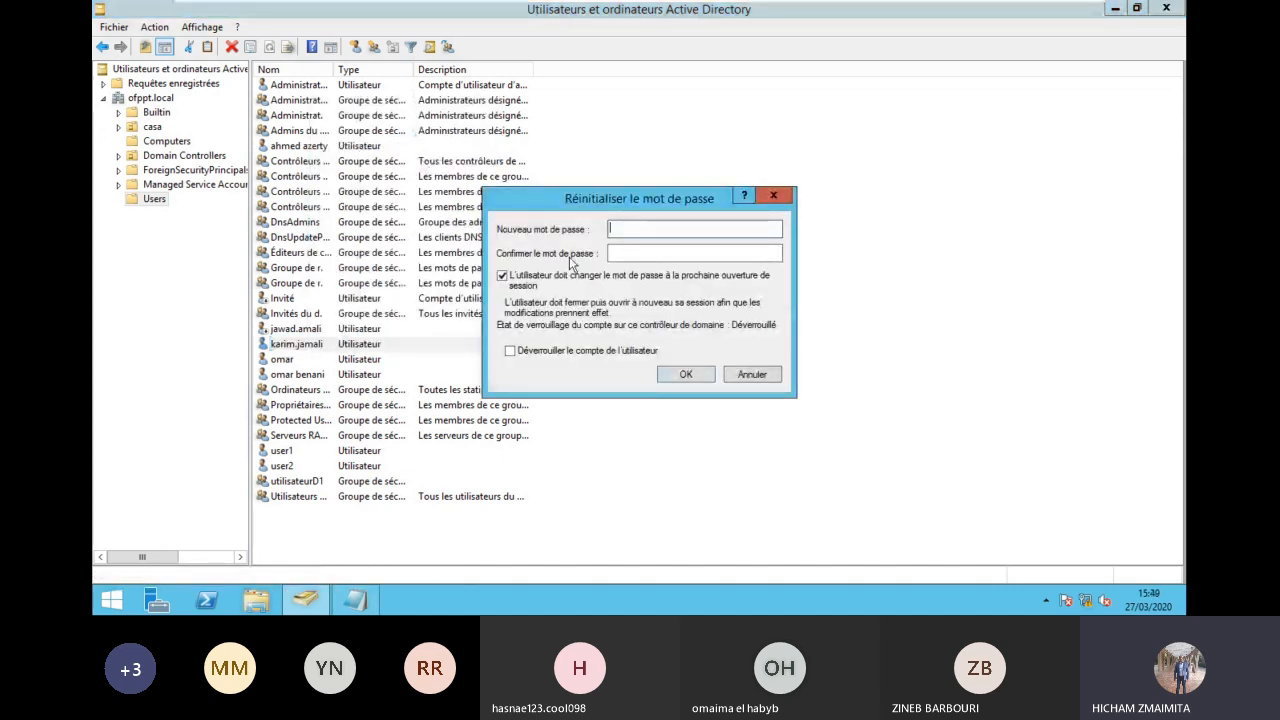
type("•••••••••")
key("Tab")
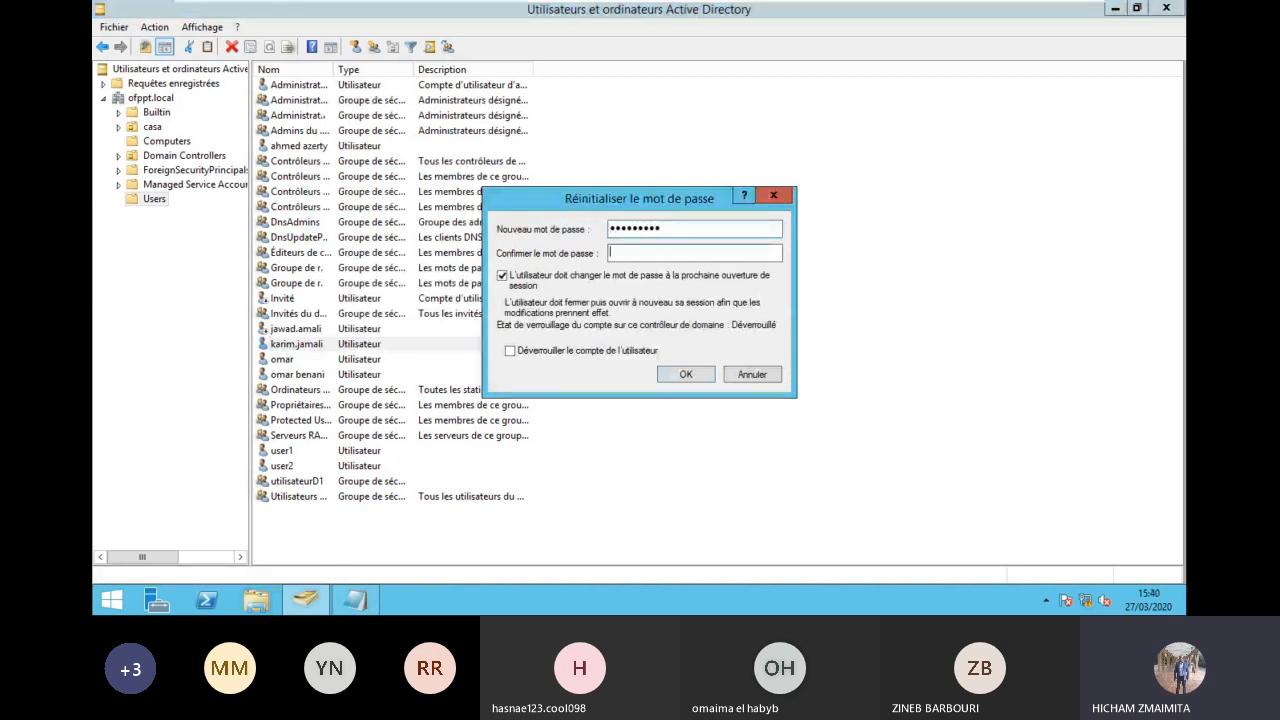
type("•••••••••")
left_click(686, 374)
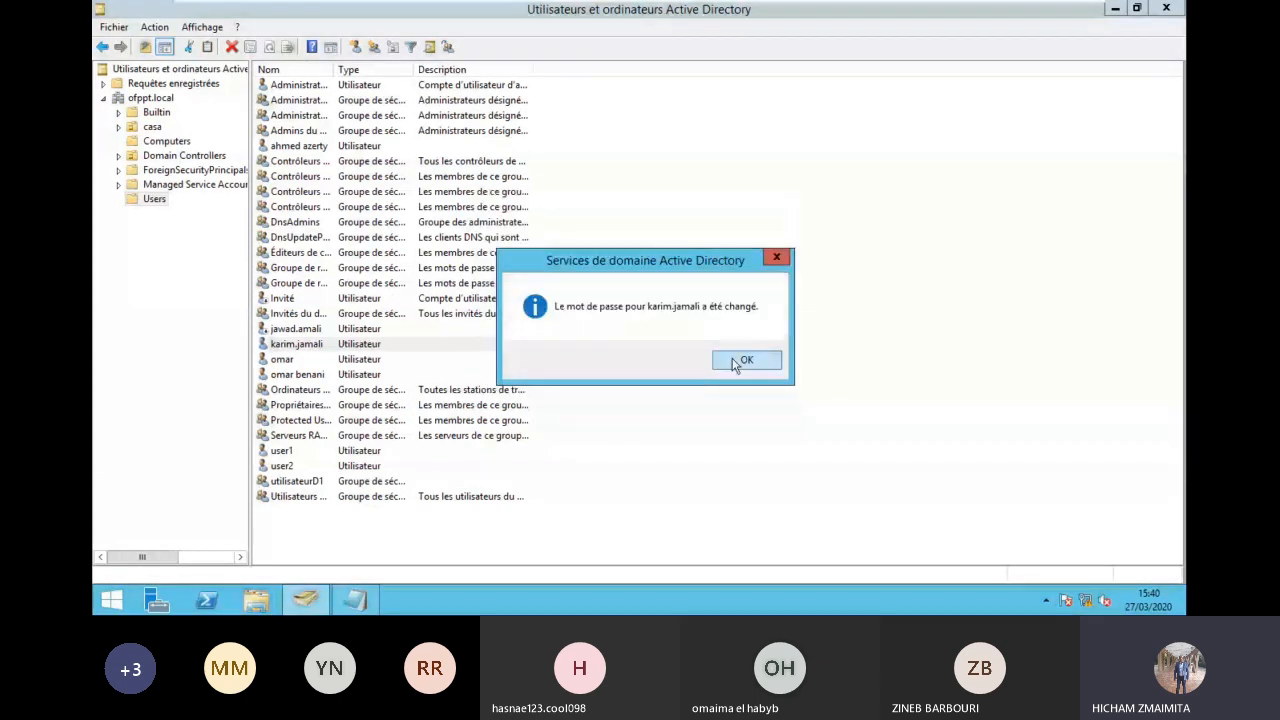
left_click(735, 364)
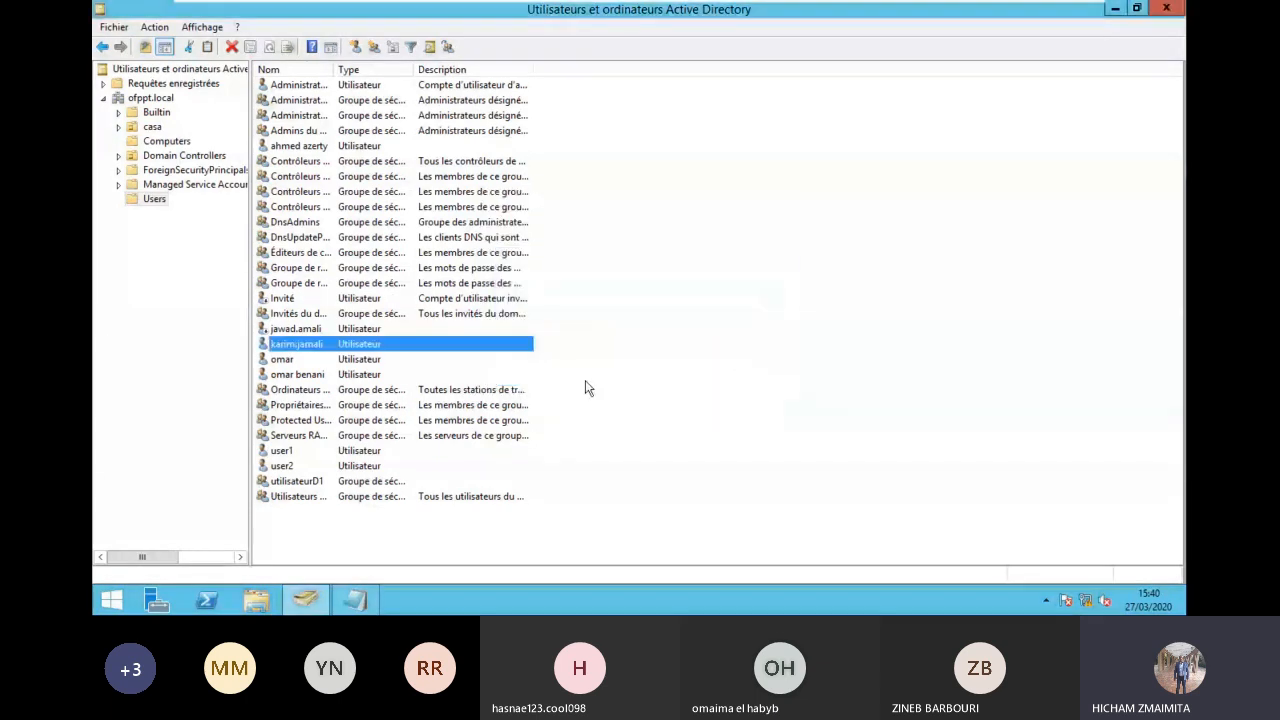
Step: Open the user's Properties on the Compte tab to view the logon settings
right_click(631, 391)
left_click(685, 264)
right_click(307, 343)
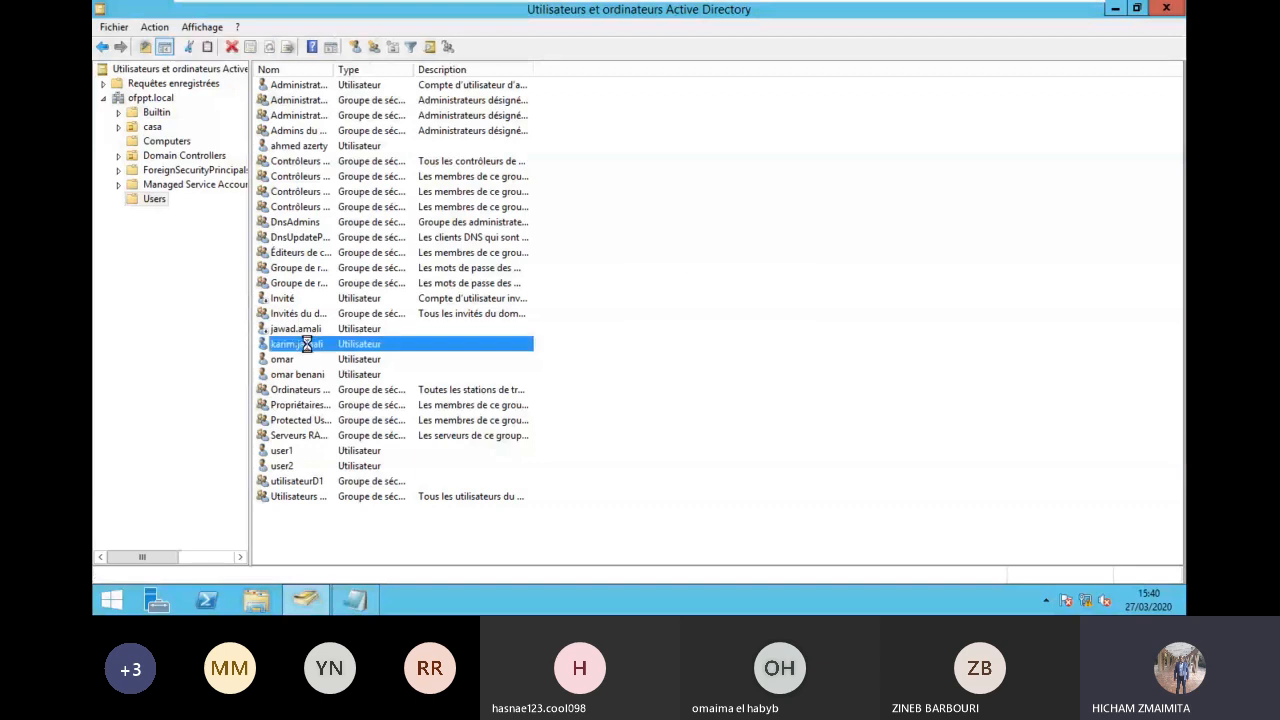
left_click(331, 401)
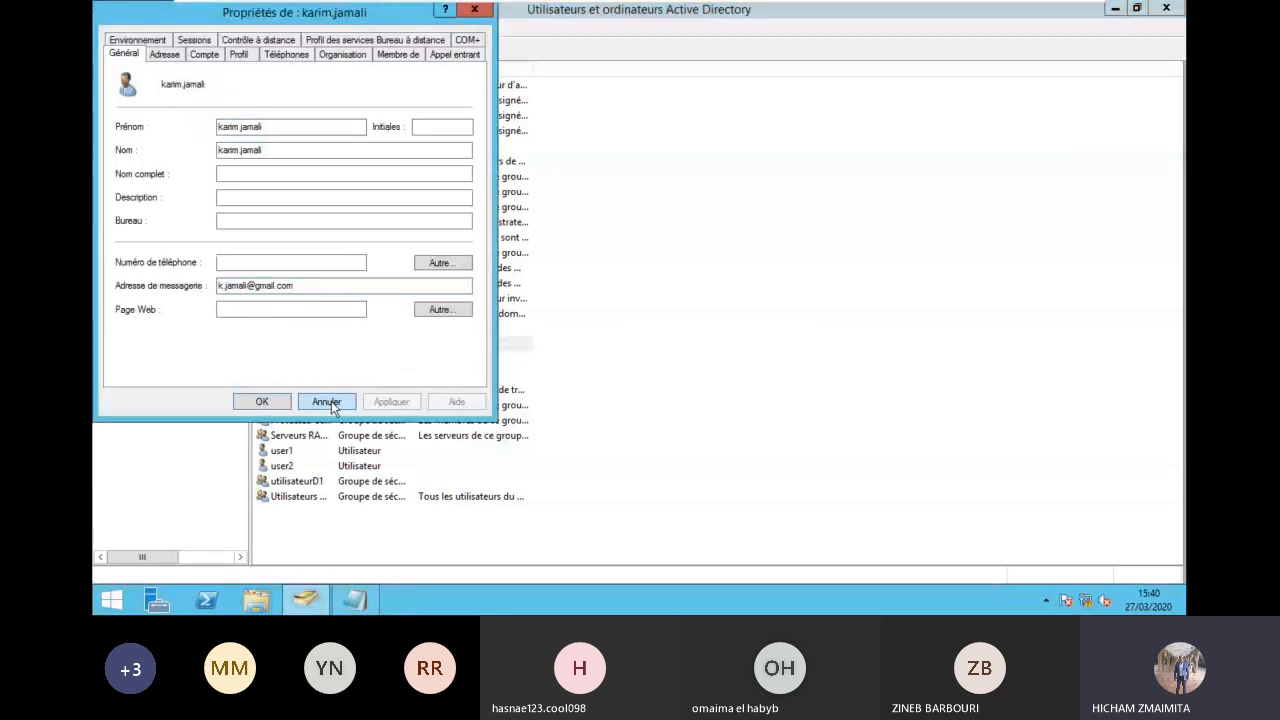
left_click(203, 54)
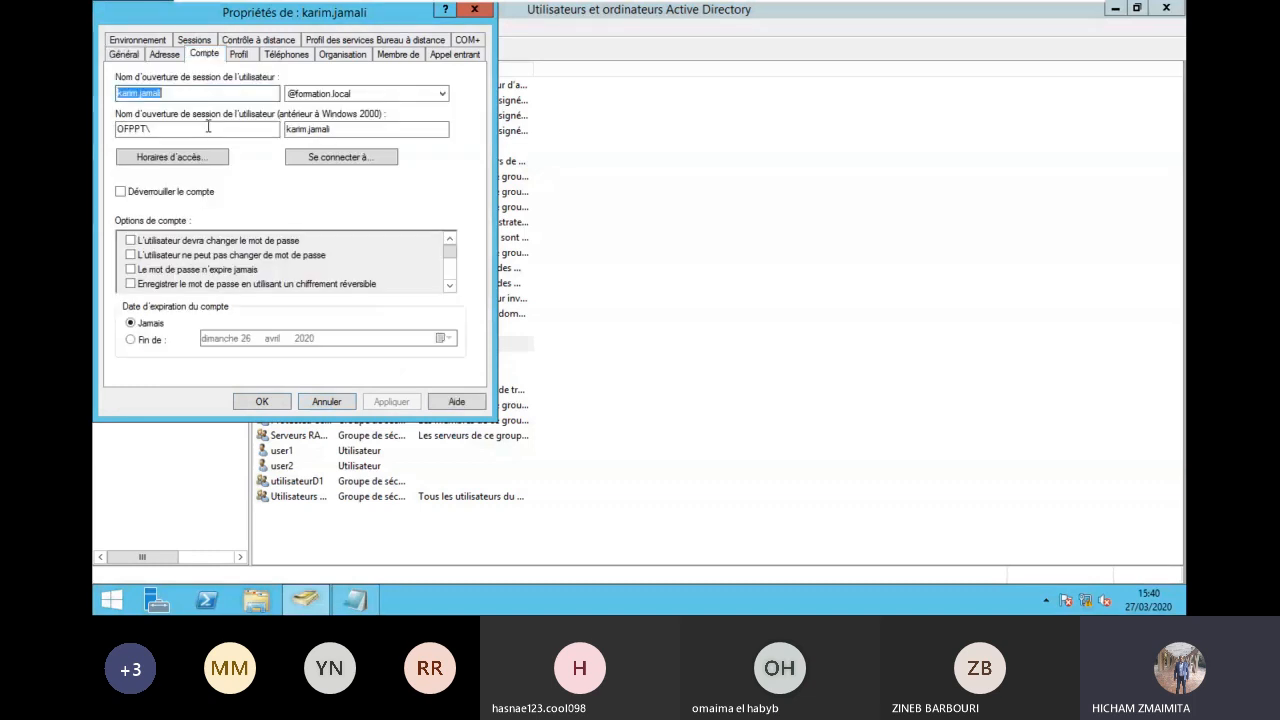
left_click(208, 97)
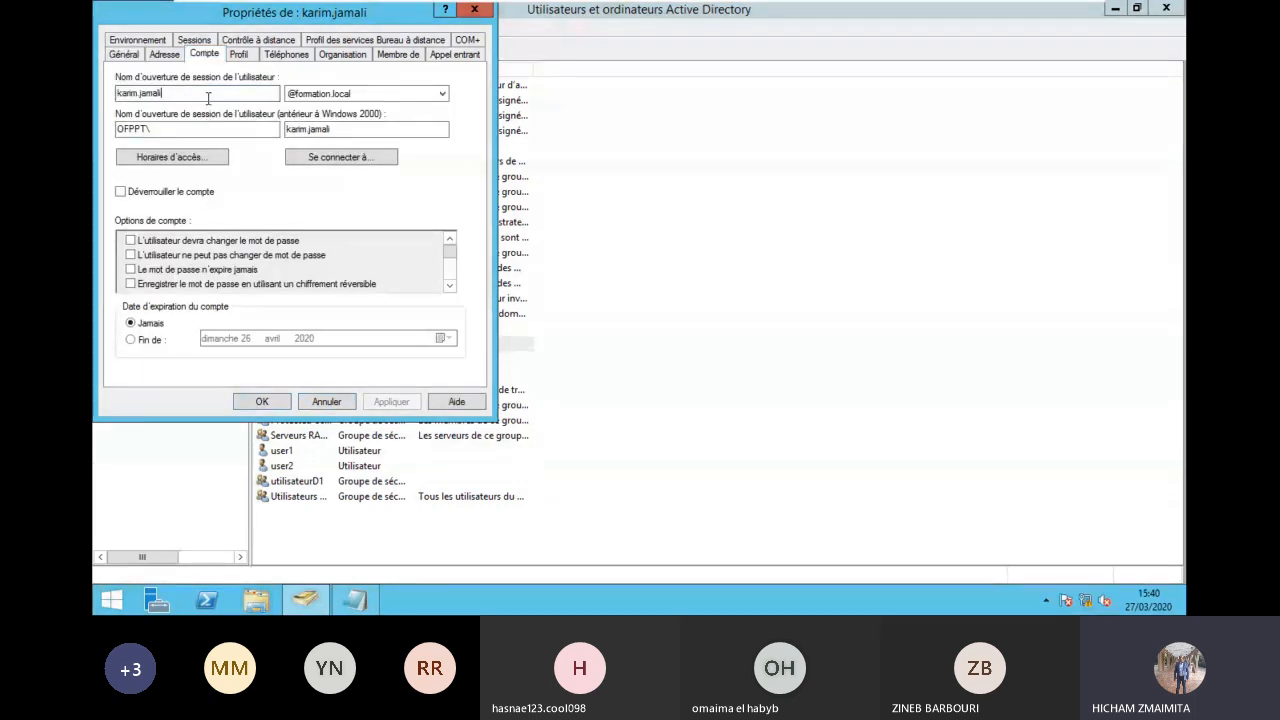
left_click(386, 97)
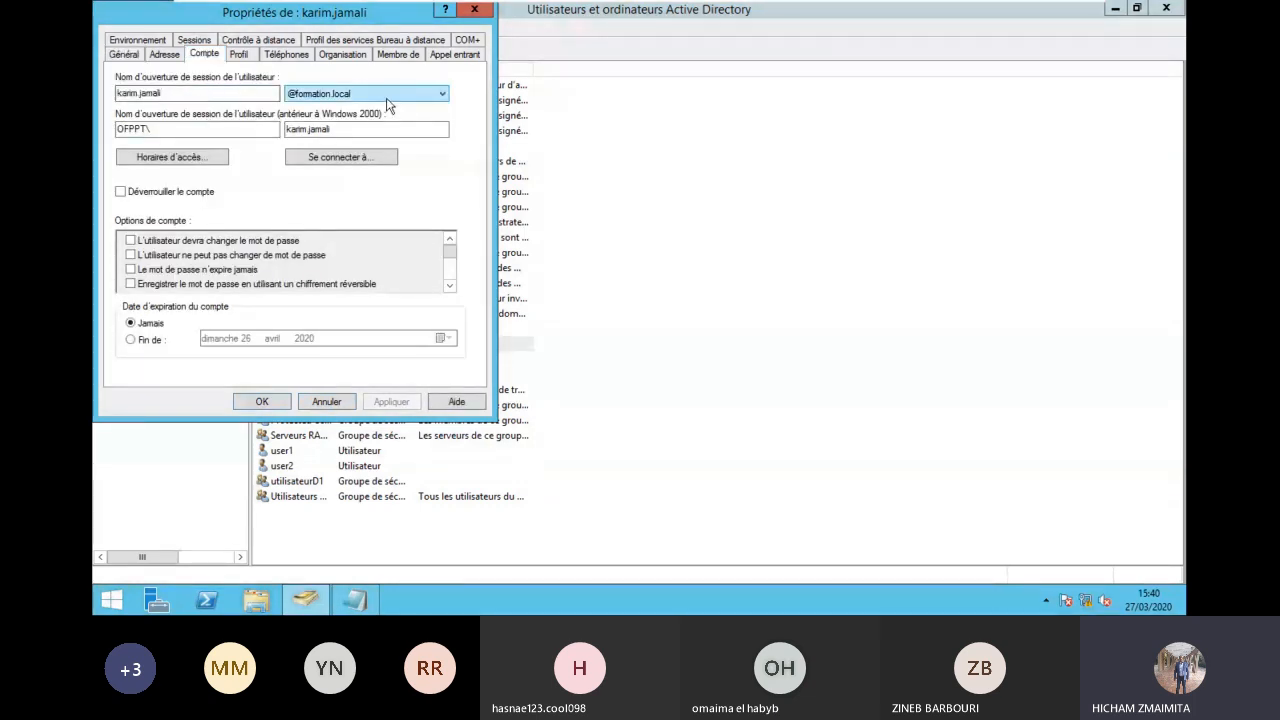
left_click(372, 97)
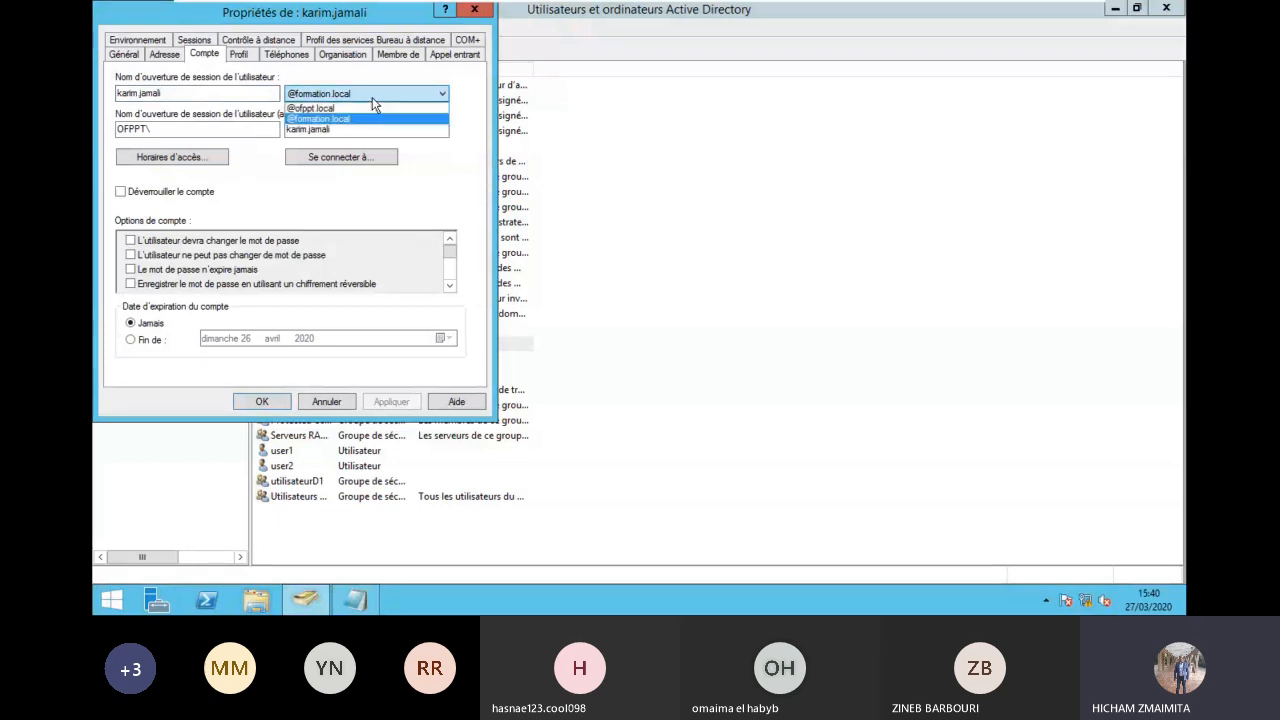
left_click(370, 107)
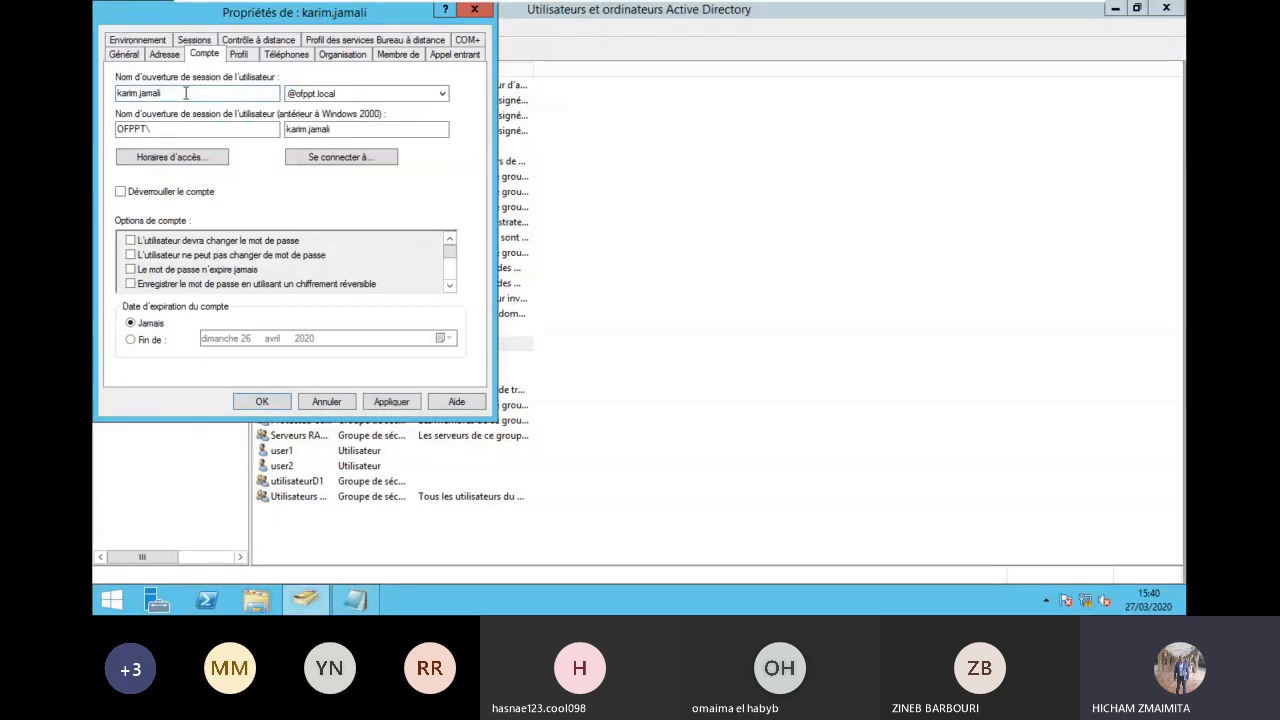
left_click_drag(188, 96, 98, 106)
left_click(395, 403)
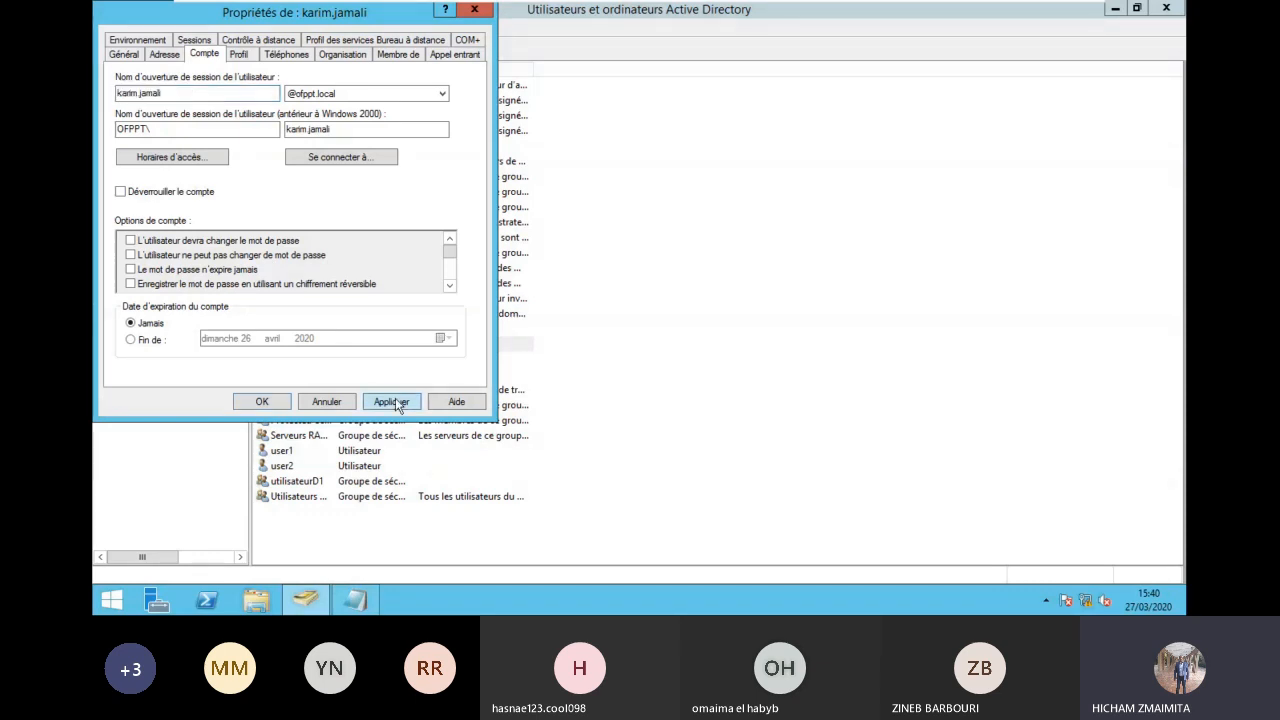
left_click(168, 92)
double_click(168, 92)
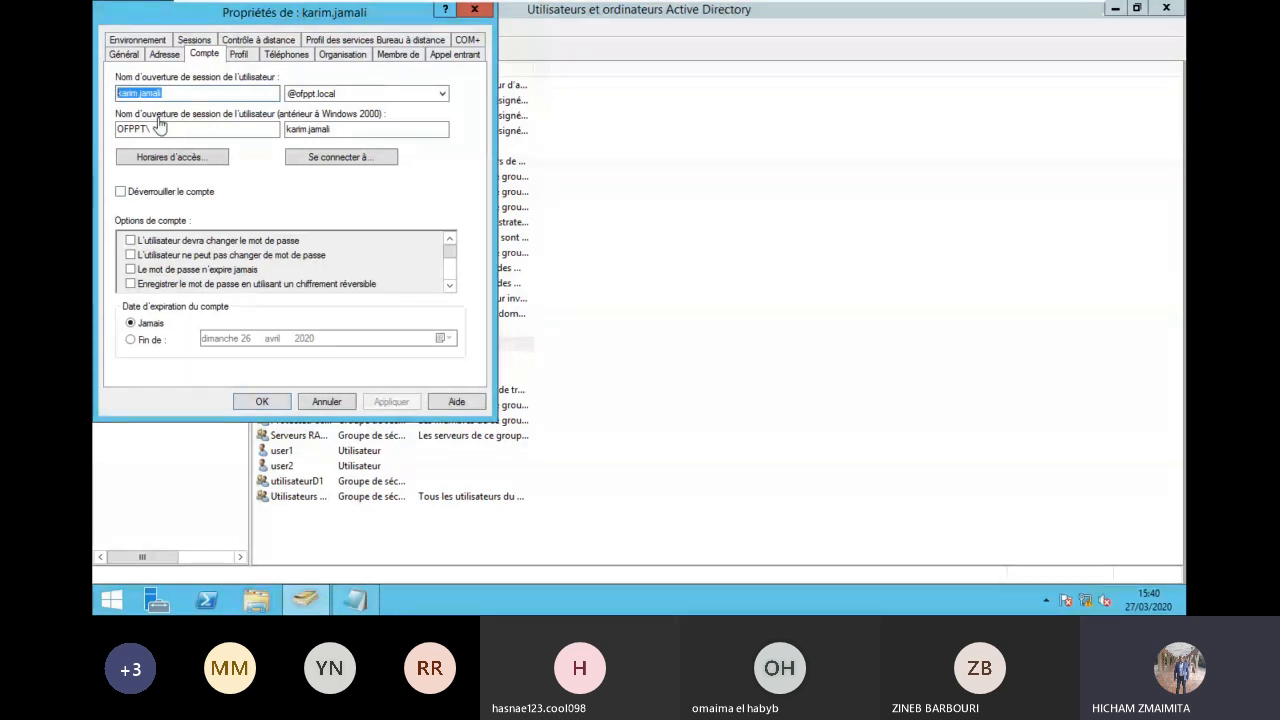
left_click(280, 404)
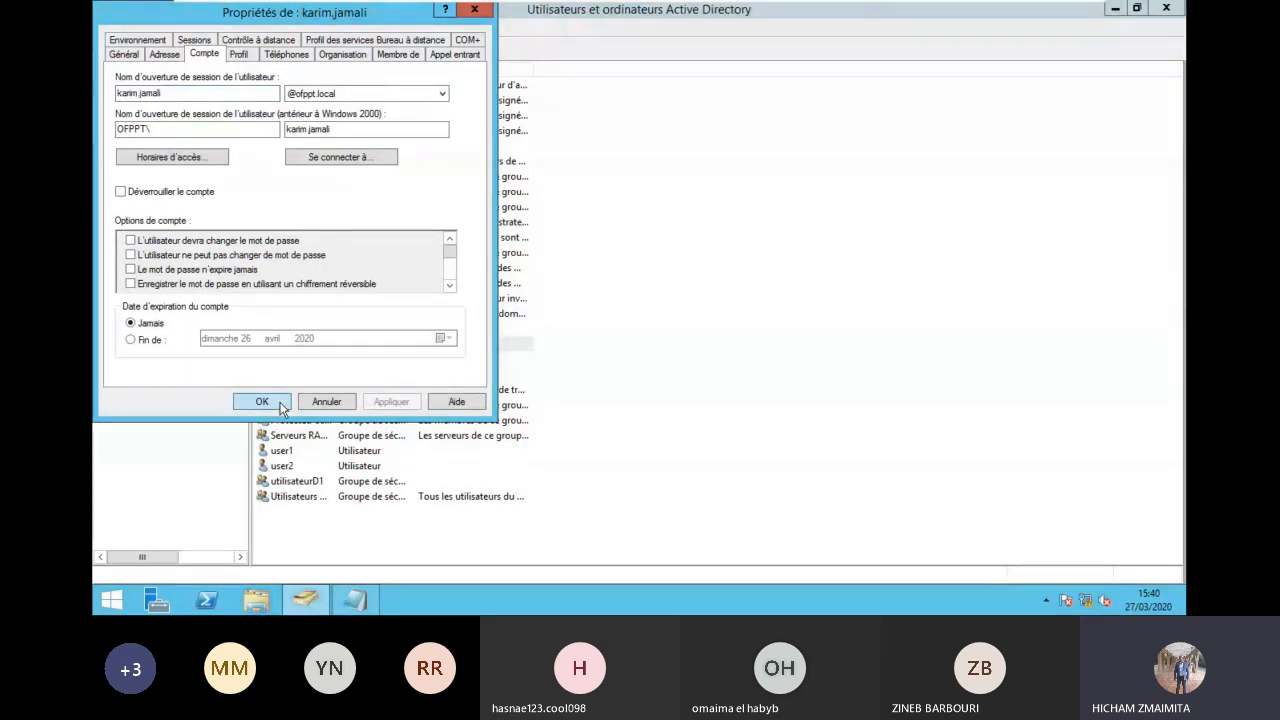
Step: Sign PC2 in with the domain user's credentials and dismiss the Windows activation prompt
mouse_move(817, 3)
left_click(873, 12)
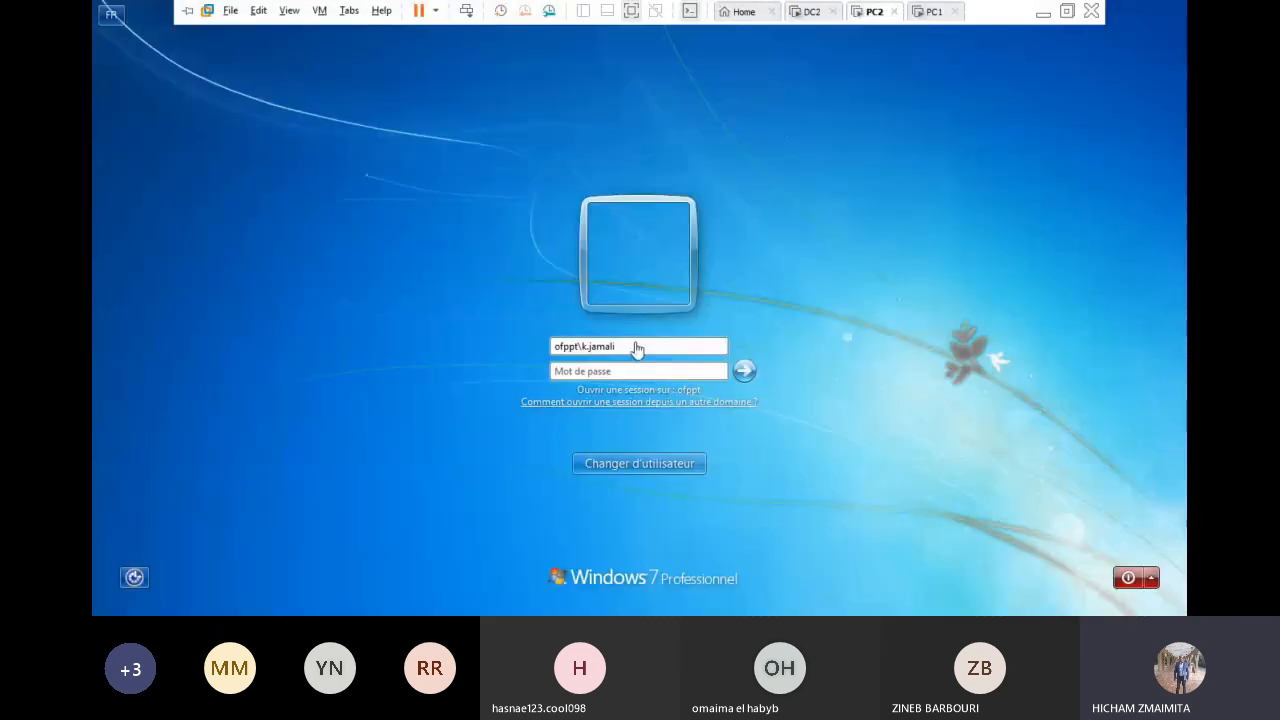
type("arim")
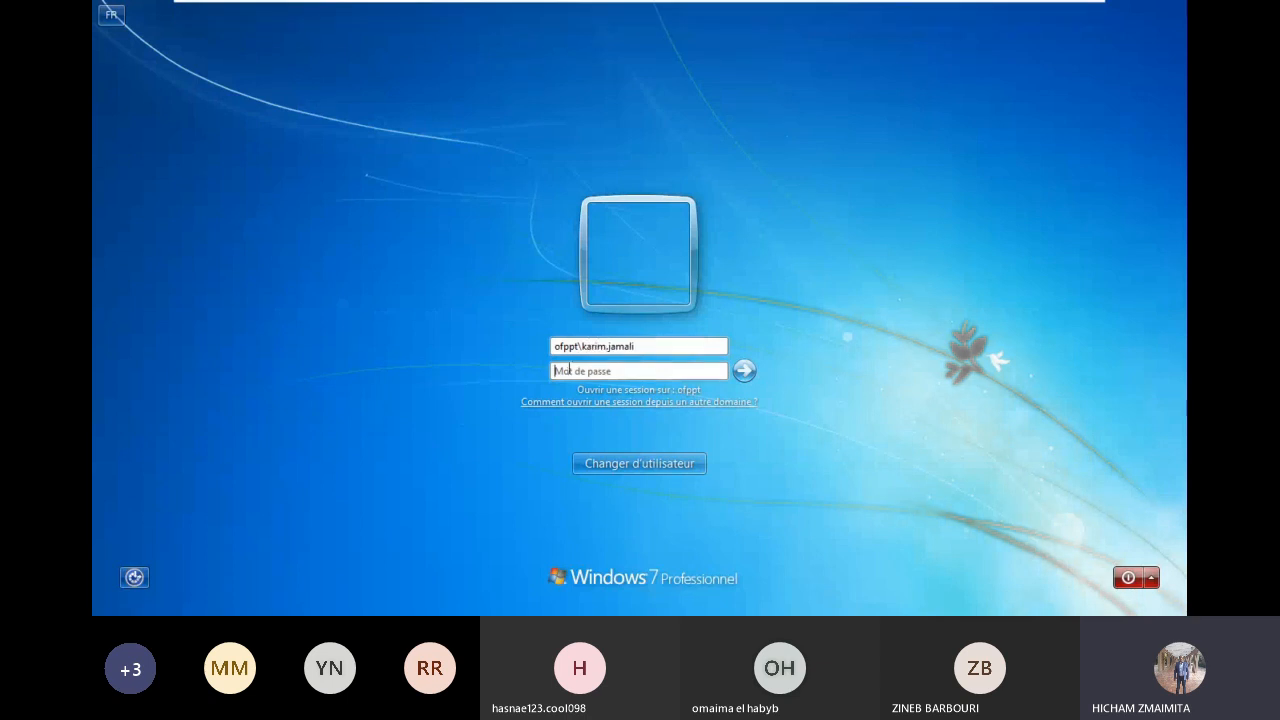
type("**********")
key("Return")
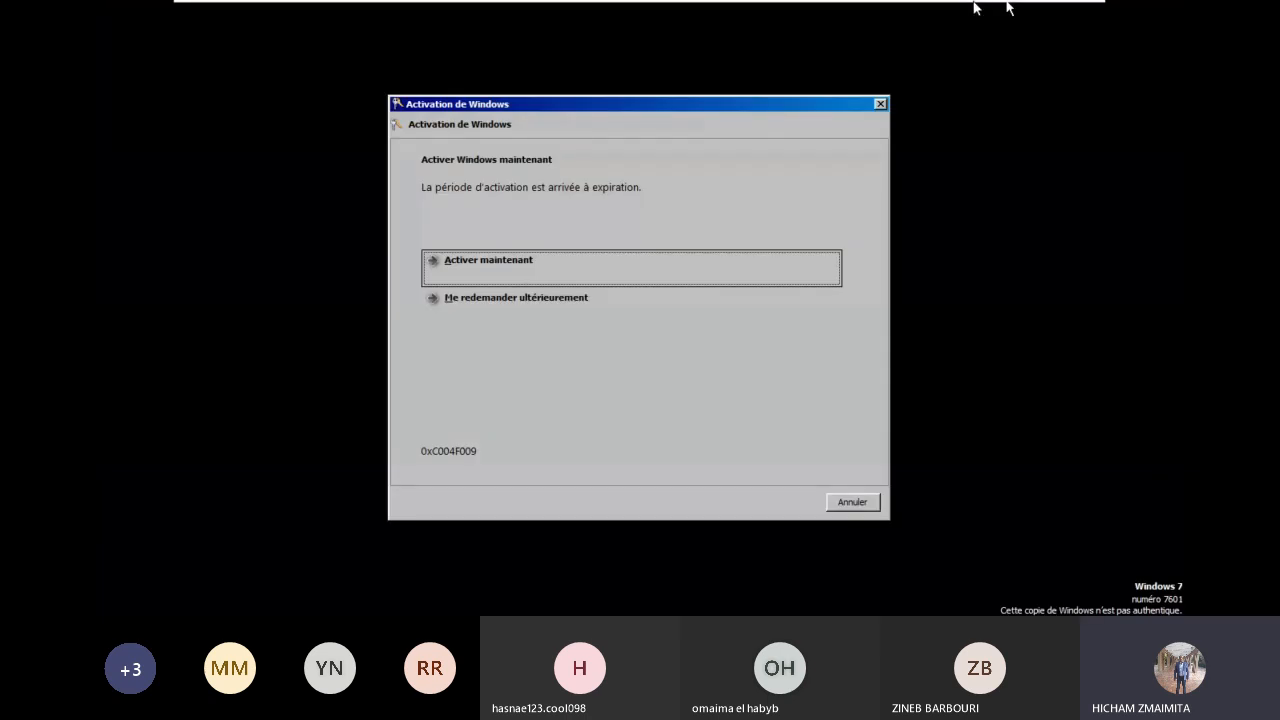
left_click(855, 503)
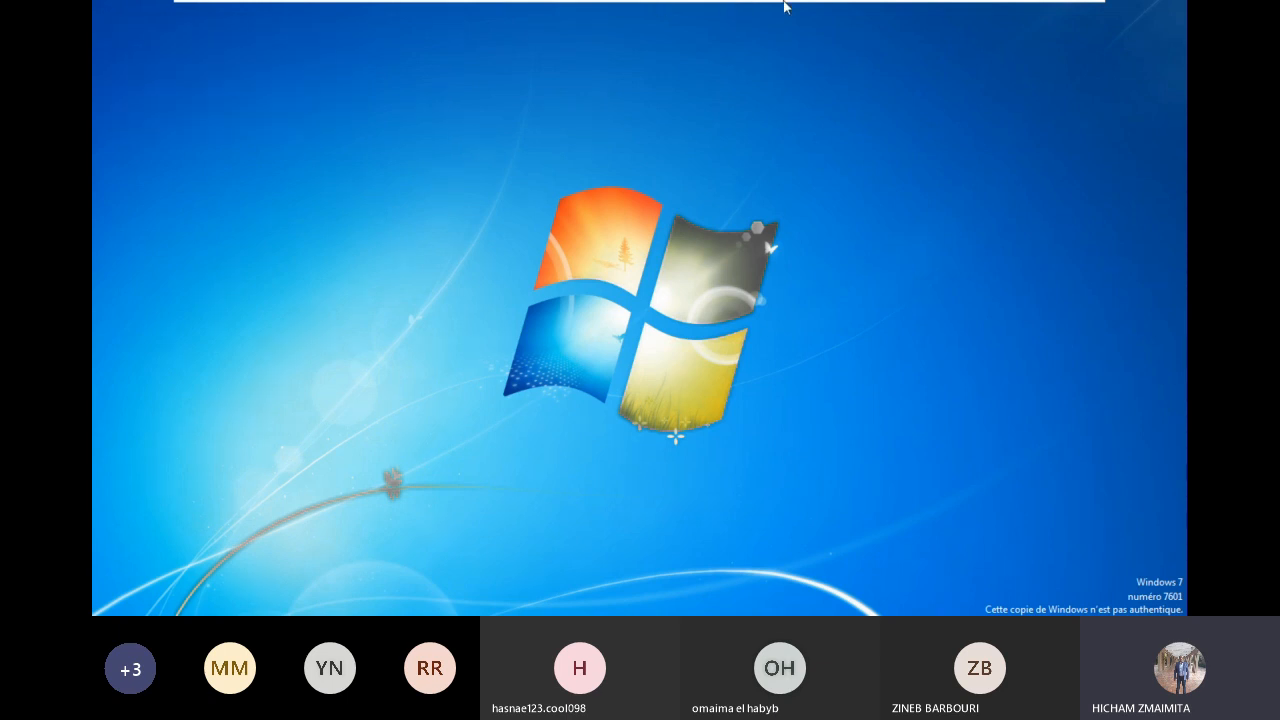
mouse_move(858, 6)
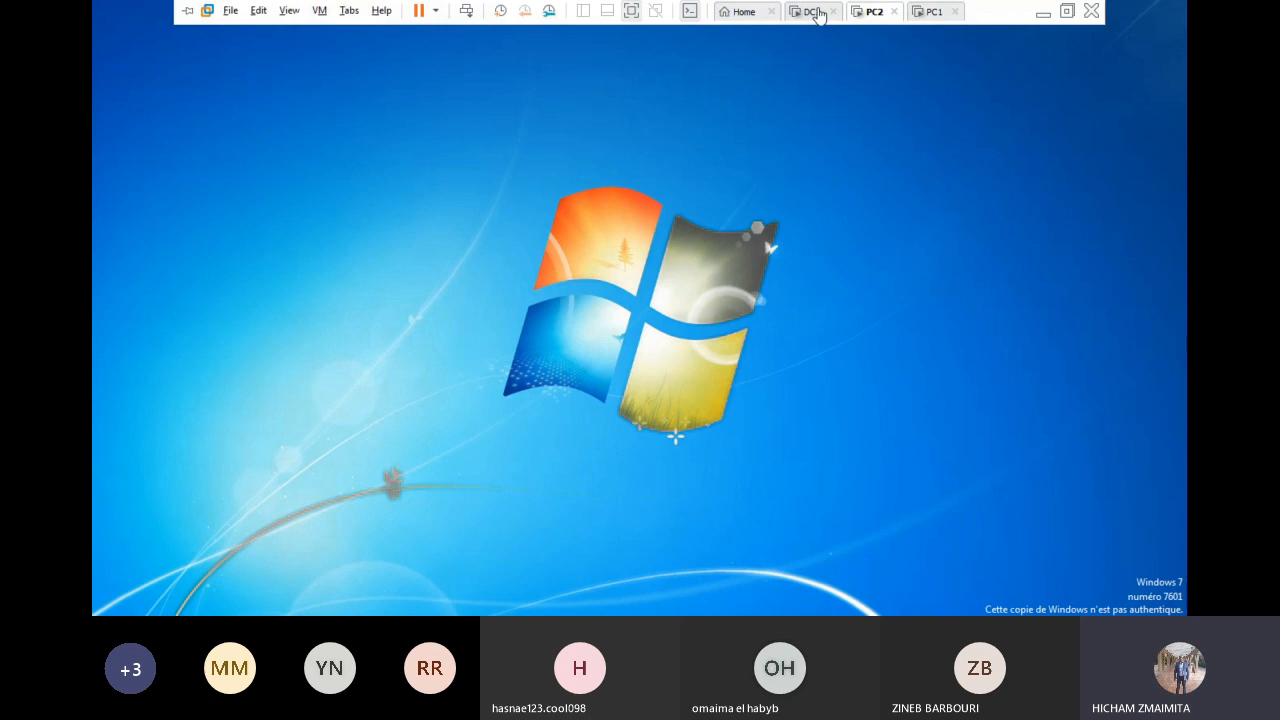
Step: On DC2, open Disque local (C:) in File Explorer, then bring PC1 on screen
left_click(812, 12)
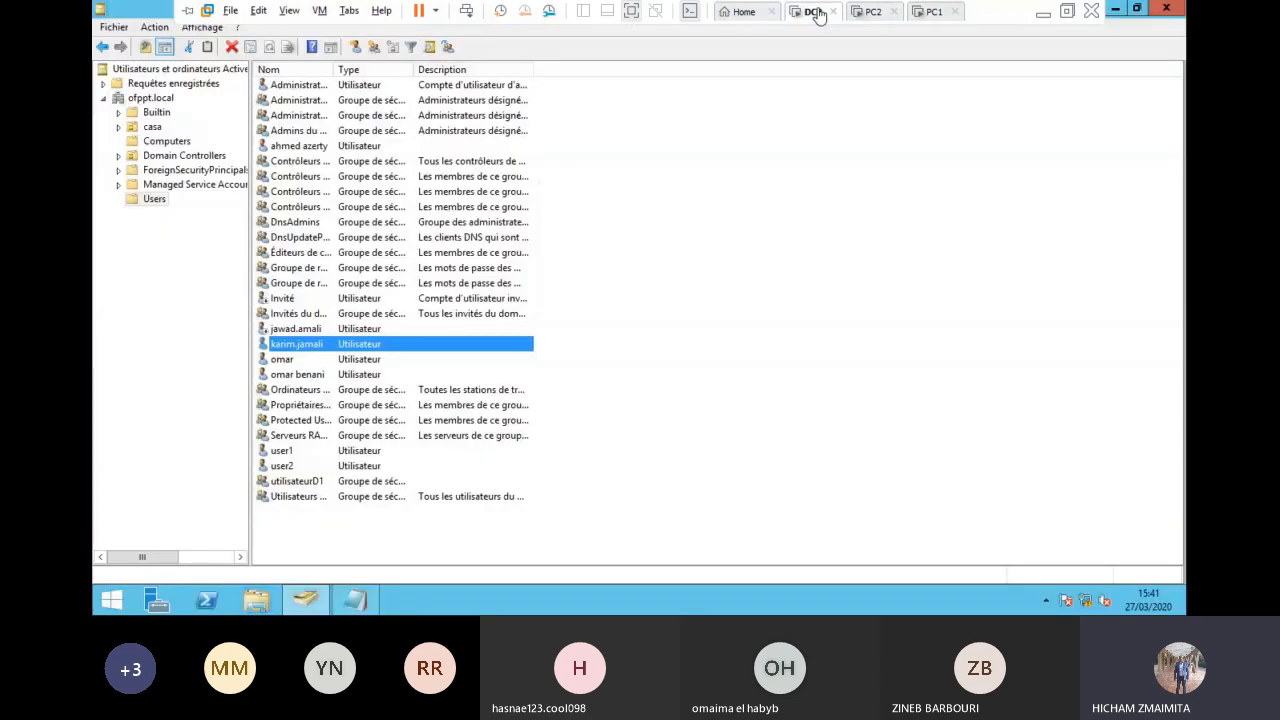
left_click(262, 603)
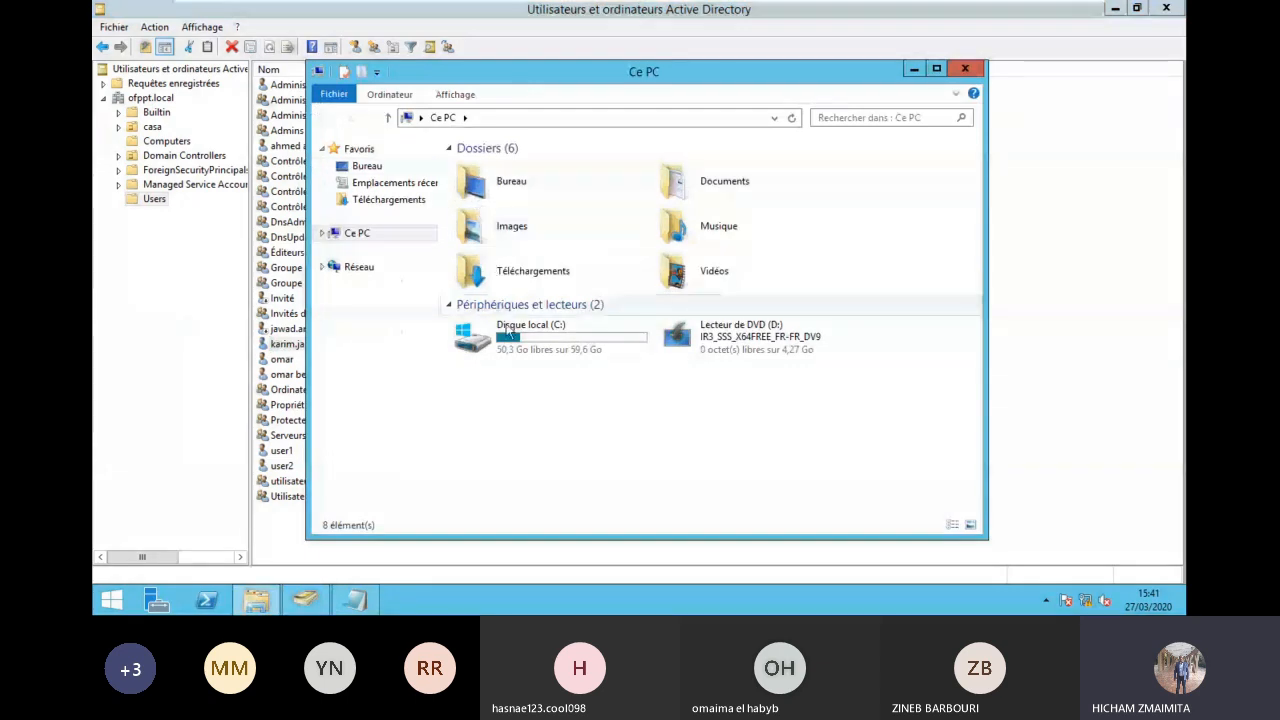
double_click(508, 332)
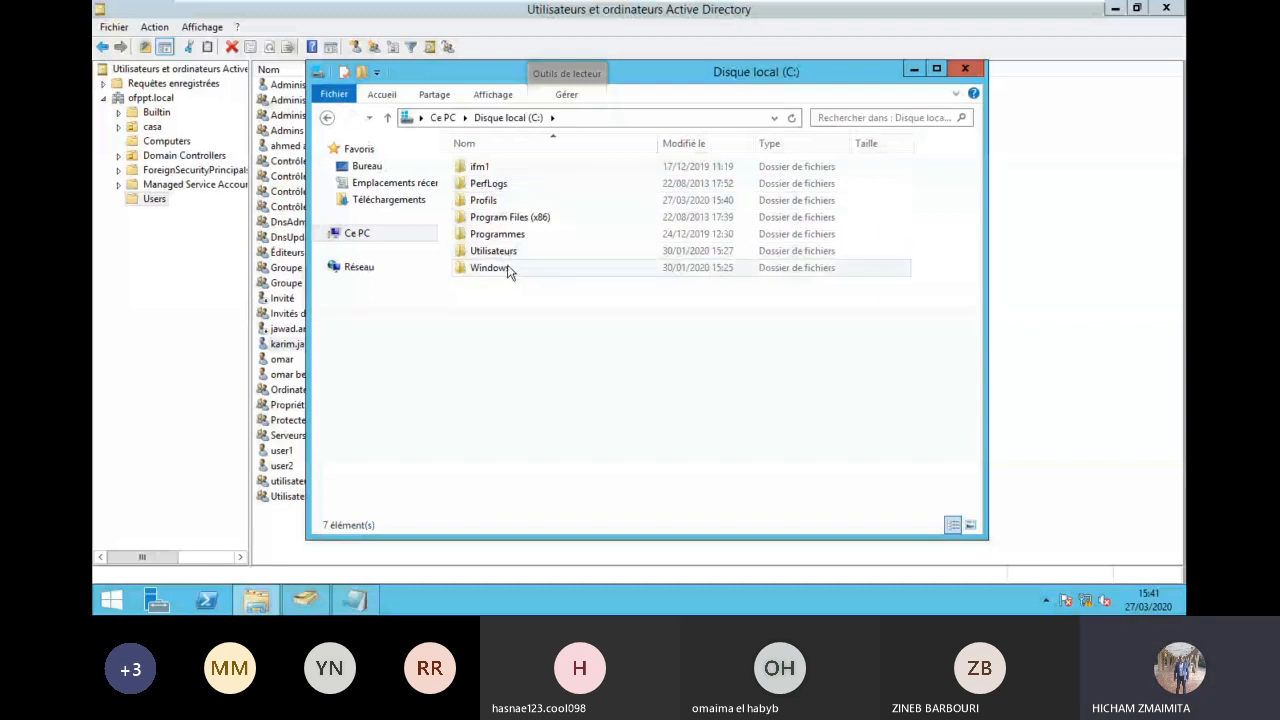
left_click(935, 12)
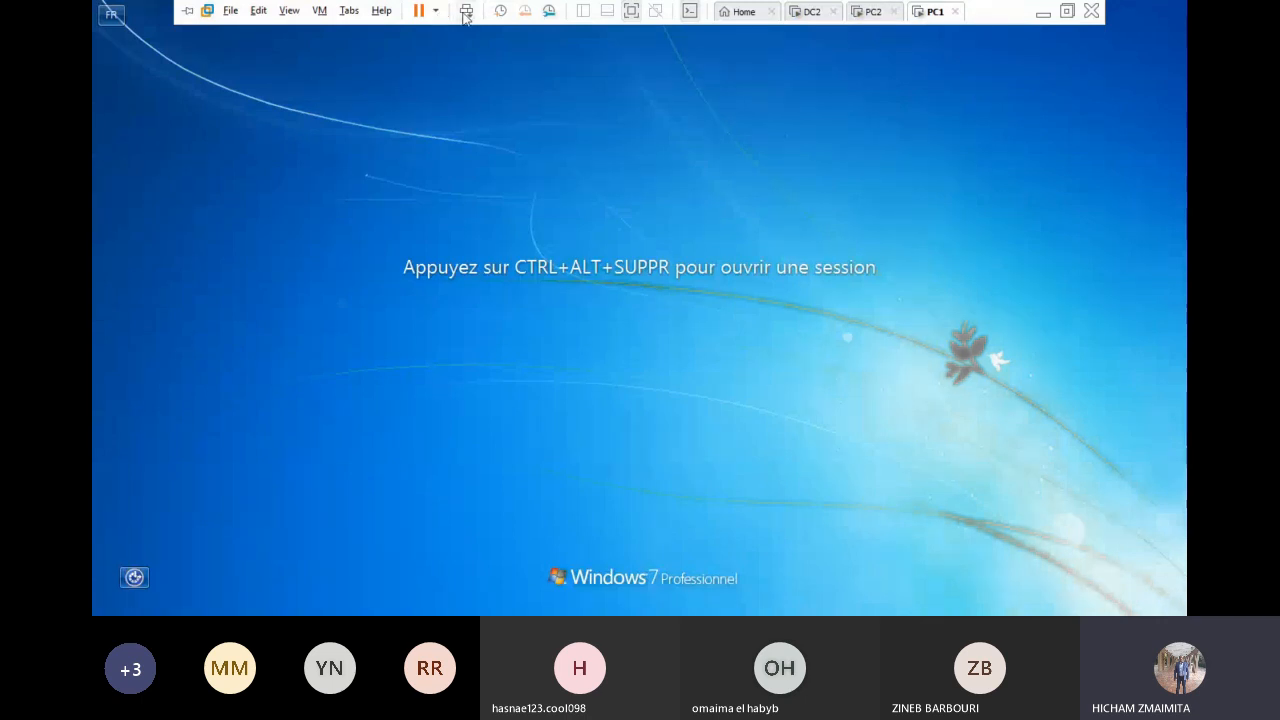
Step: Sign PC1 in as an ofppt domain user through Autre utilisateur and dismiss activation
left_click(465, 13)
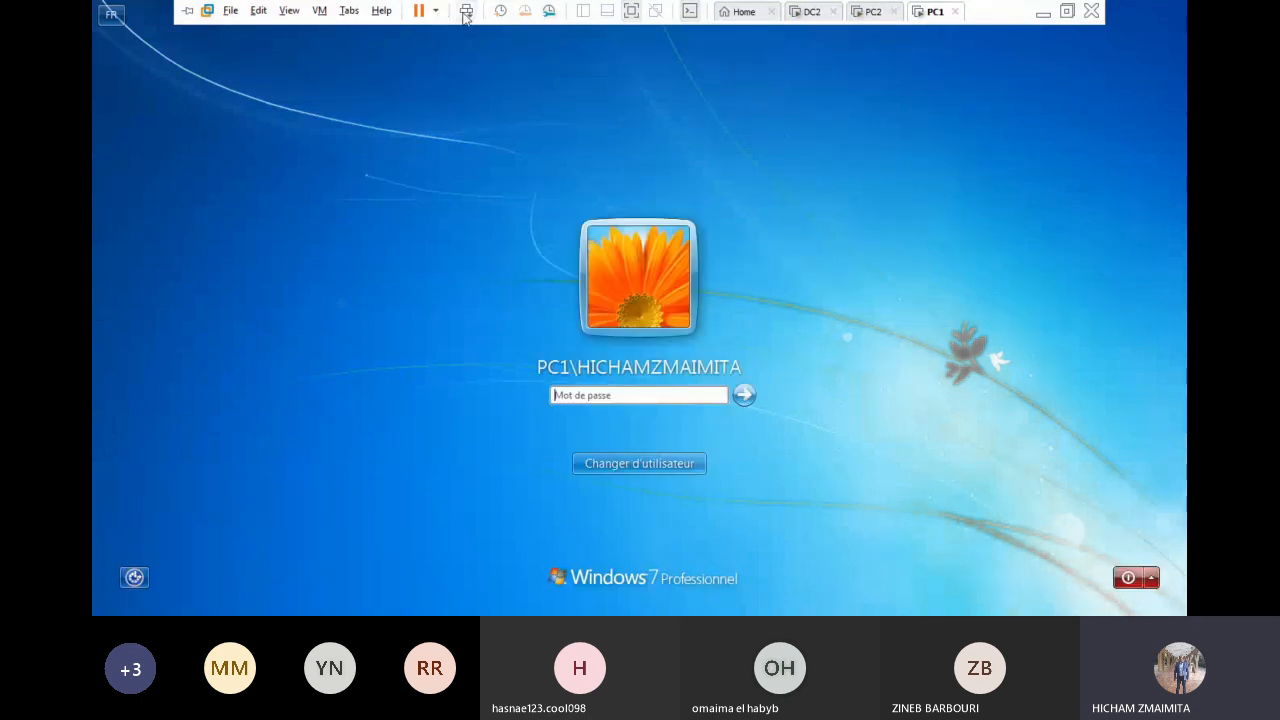
left_click(638, 465)
left_click(715, 345)
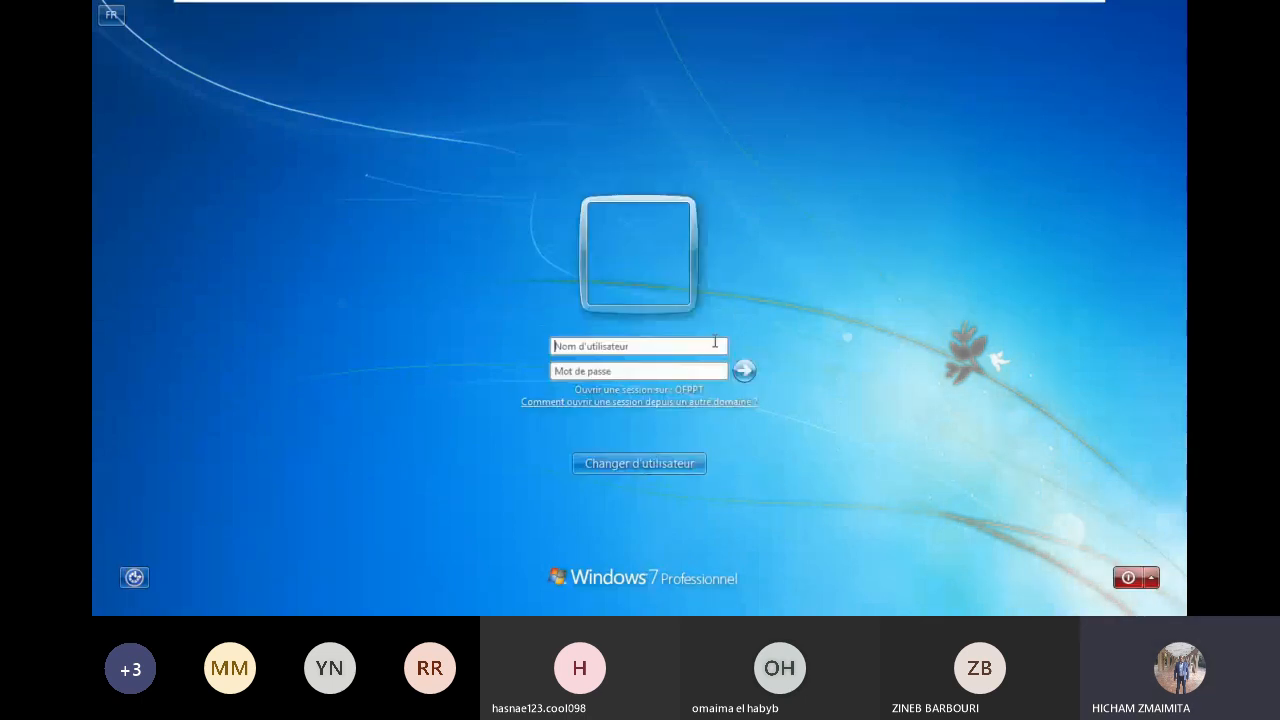
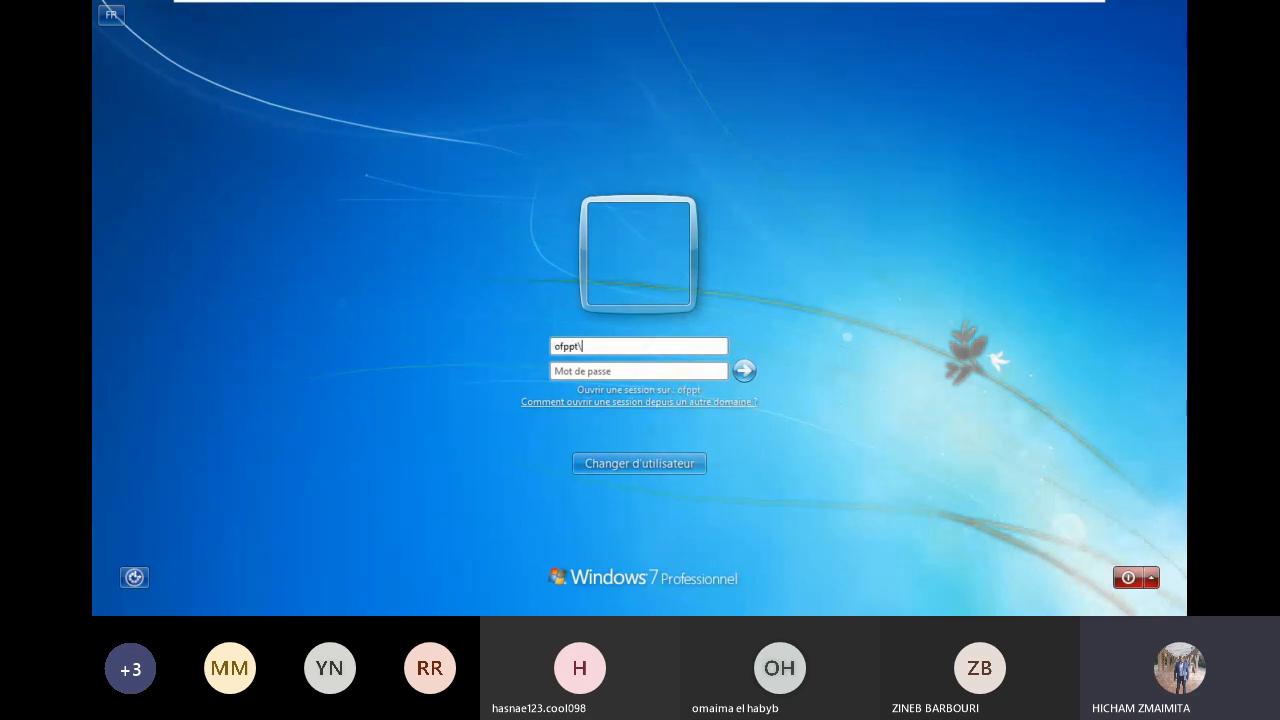
type("•")
type("•••••••••")
key("Return")
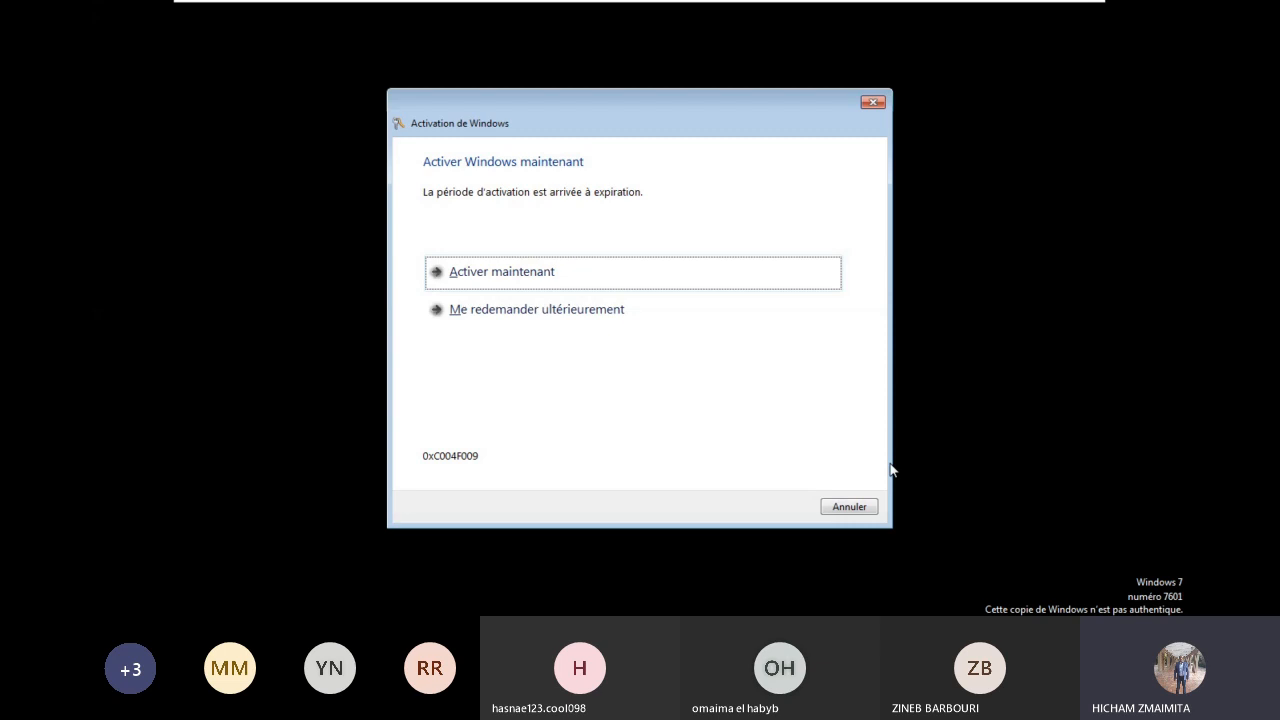
left_click(866, 506)
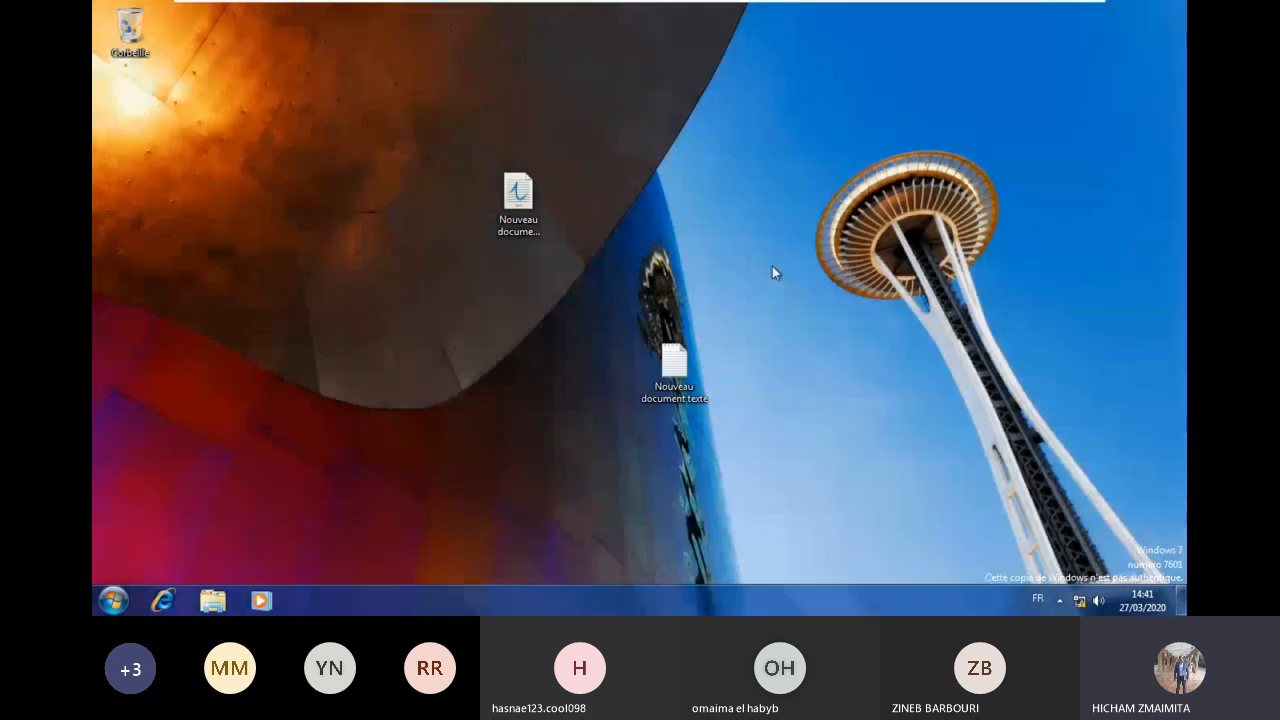
left_click(518, 198)
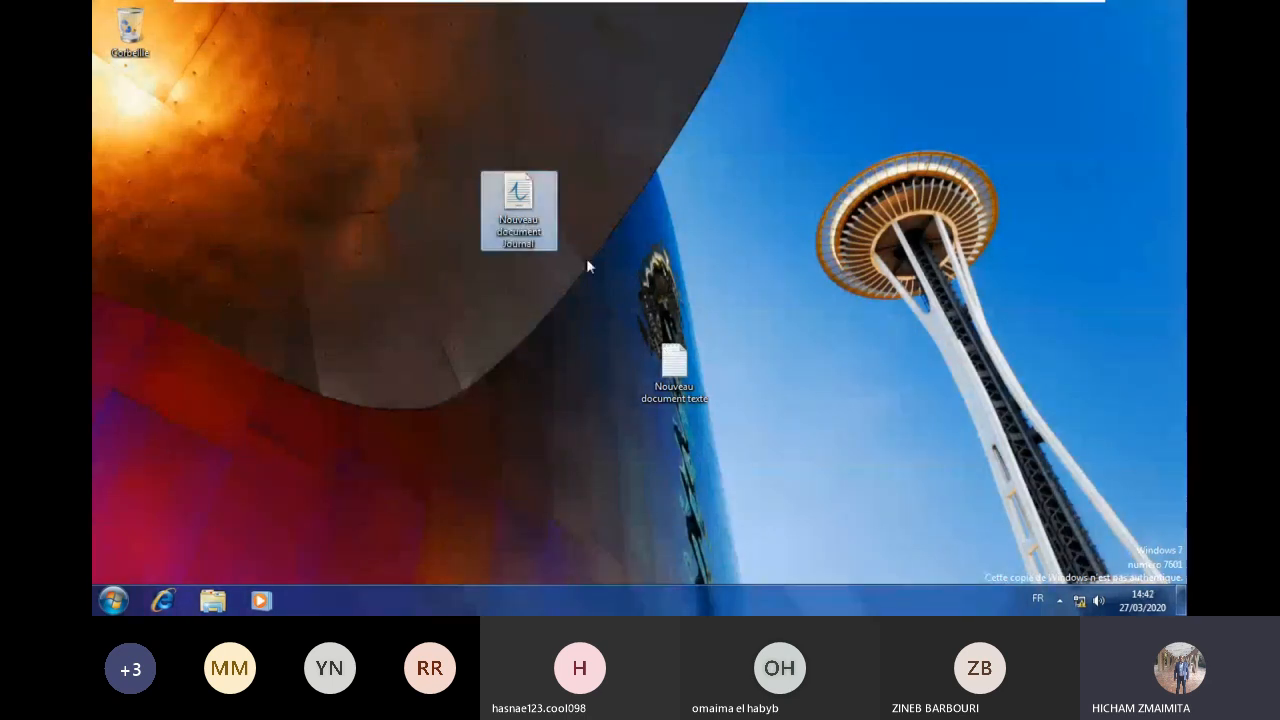
left_click(663, 357)
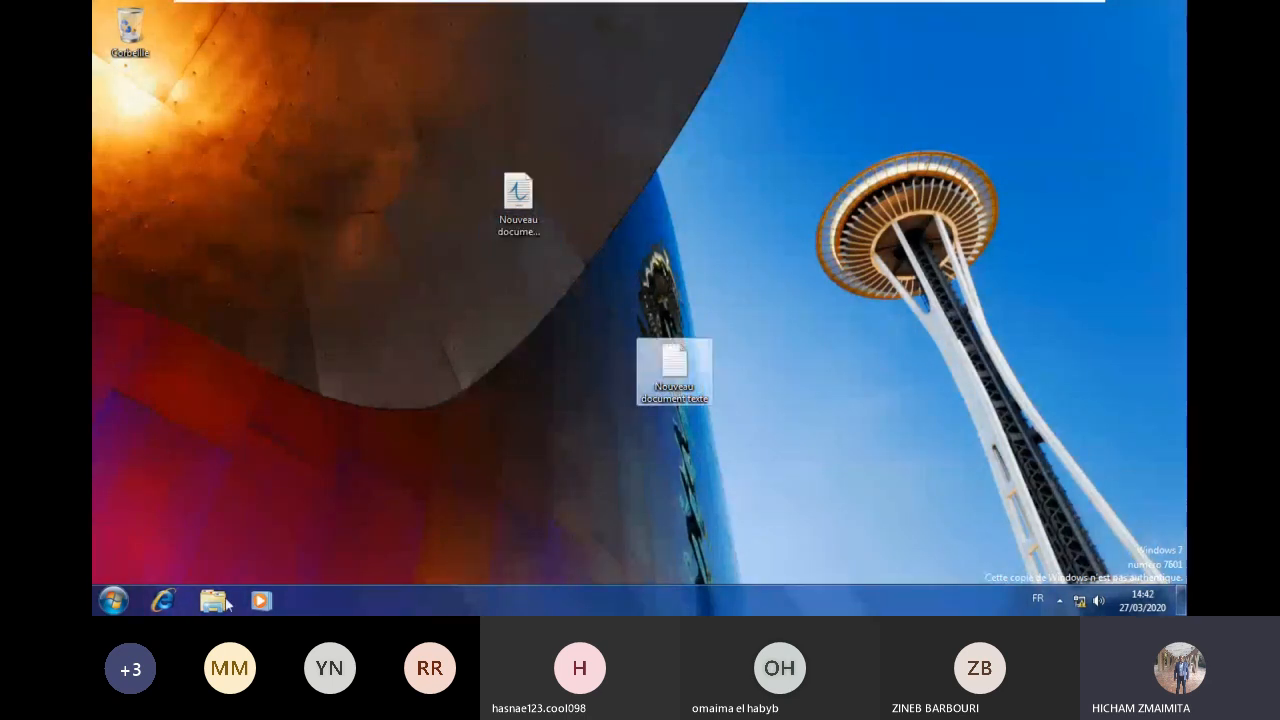
left_click(214, 603)
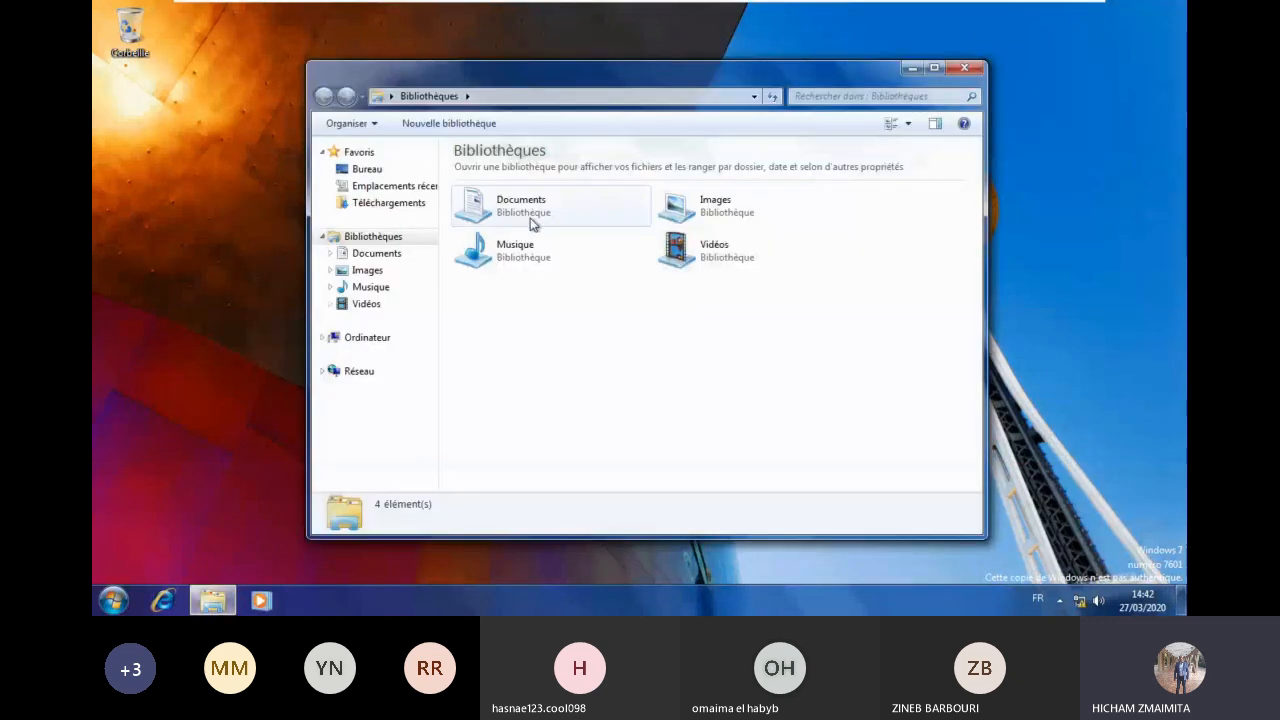
double_click(528, 219)
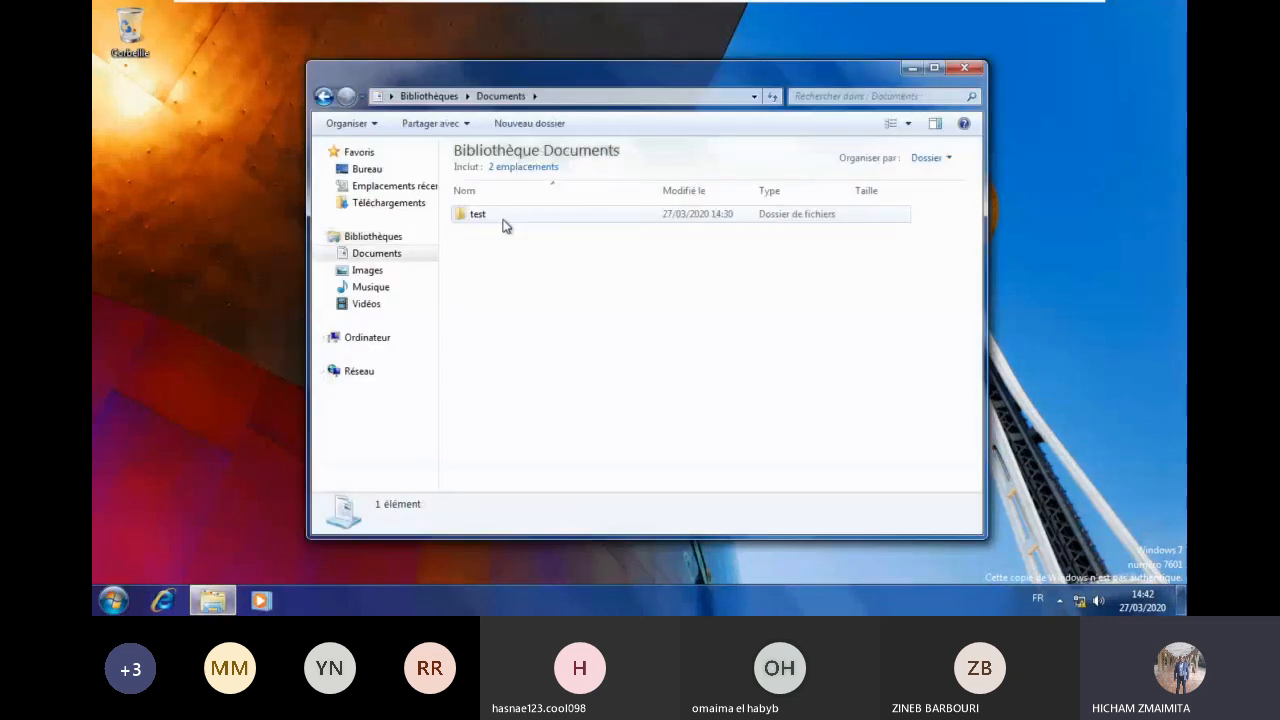
left_click(368, 270)
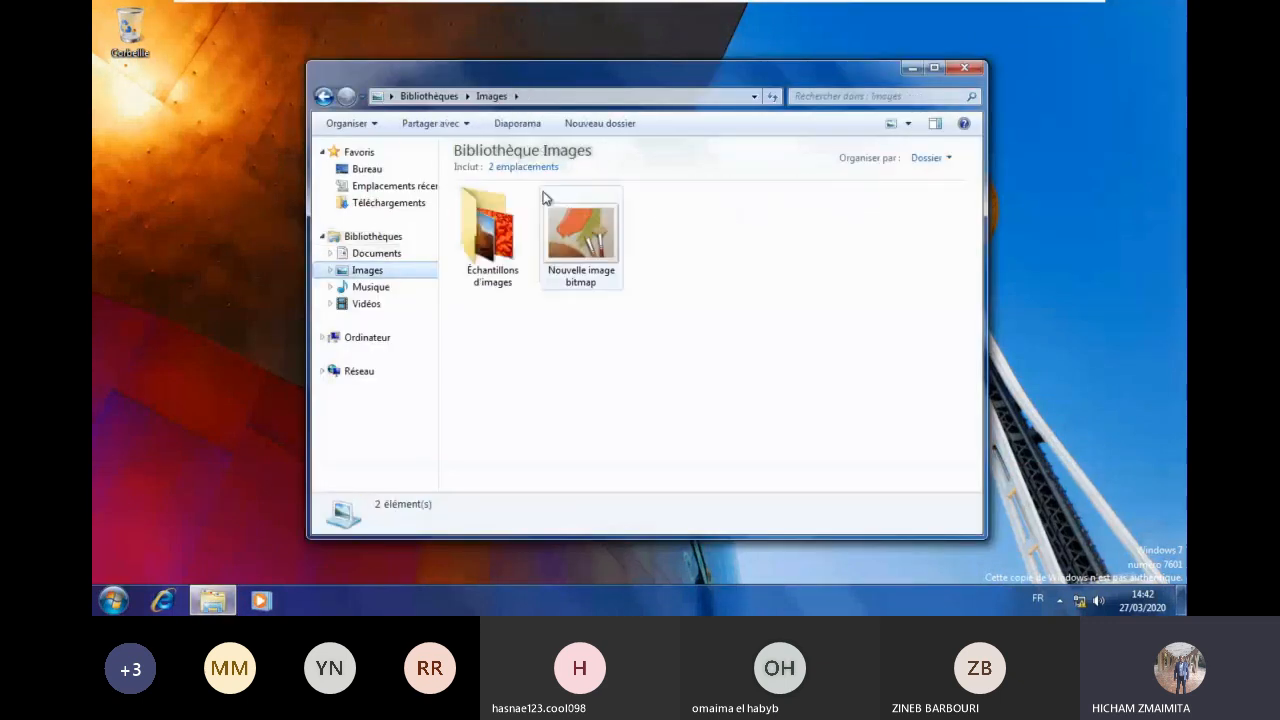
left_click(608, 238)
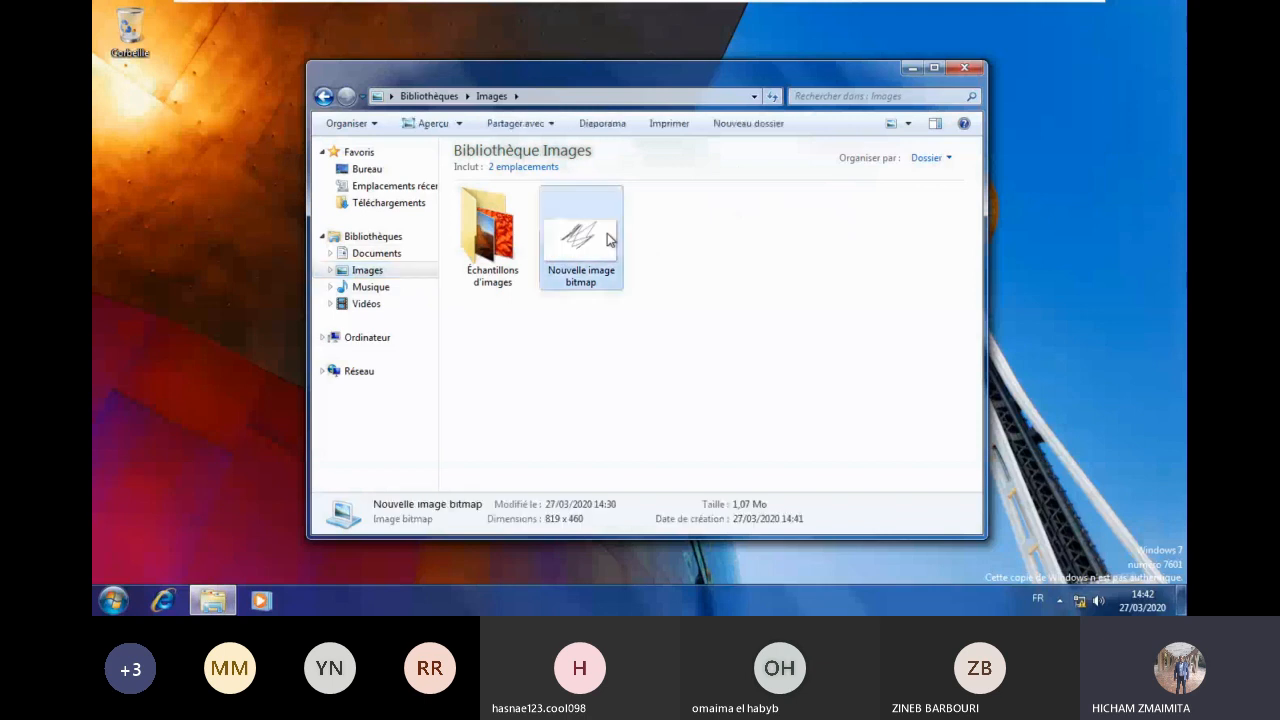
double_click(617, 258)
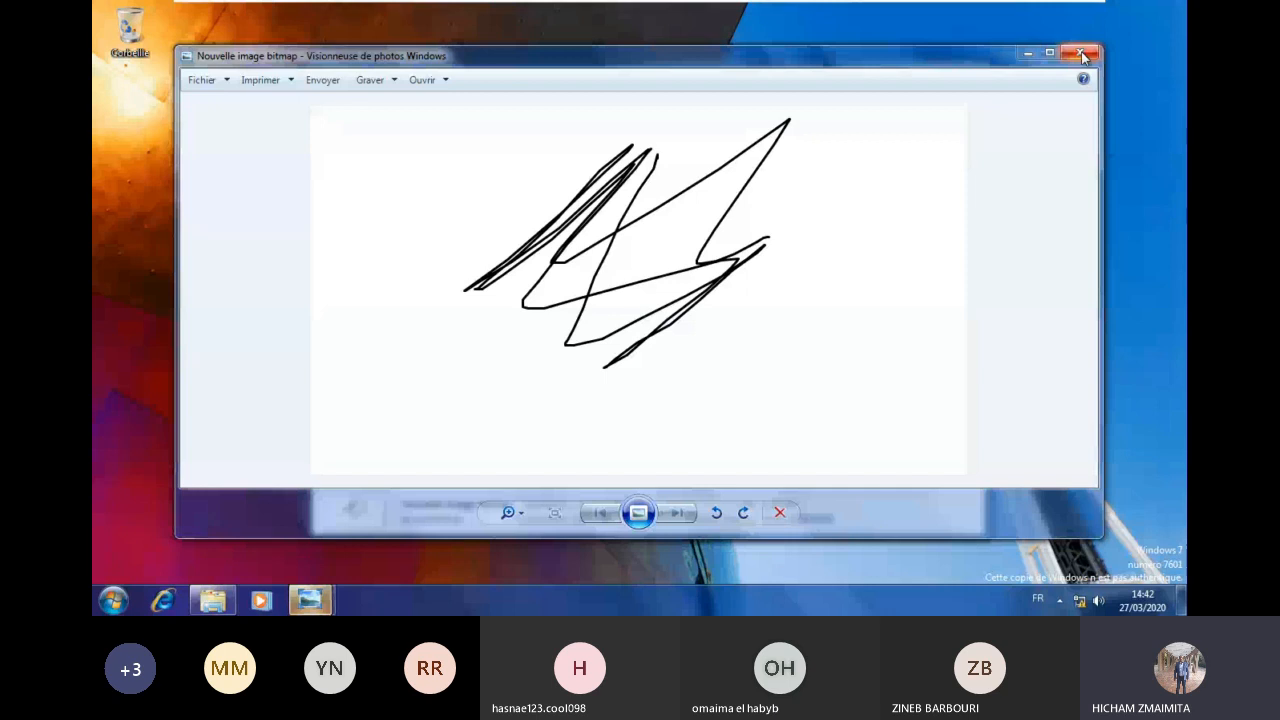
left_click(1081, 54)
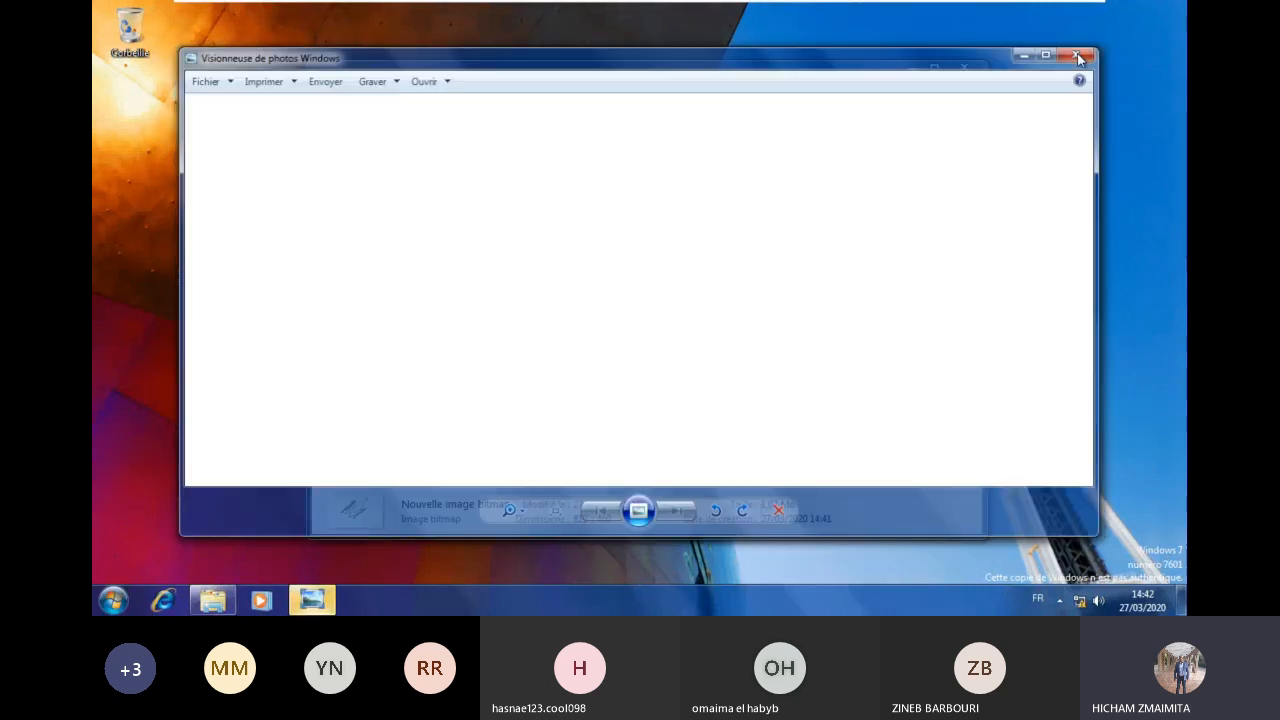
left_click(964, 70)
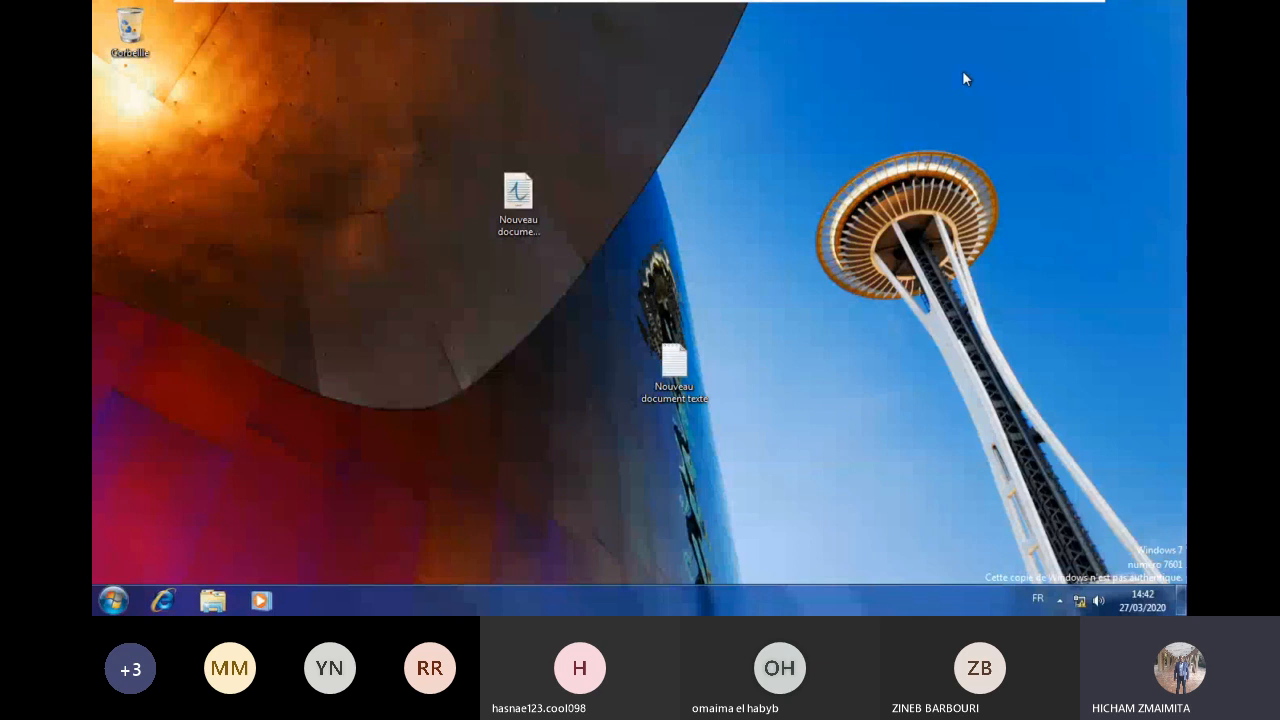
mouse_move(889, 22)
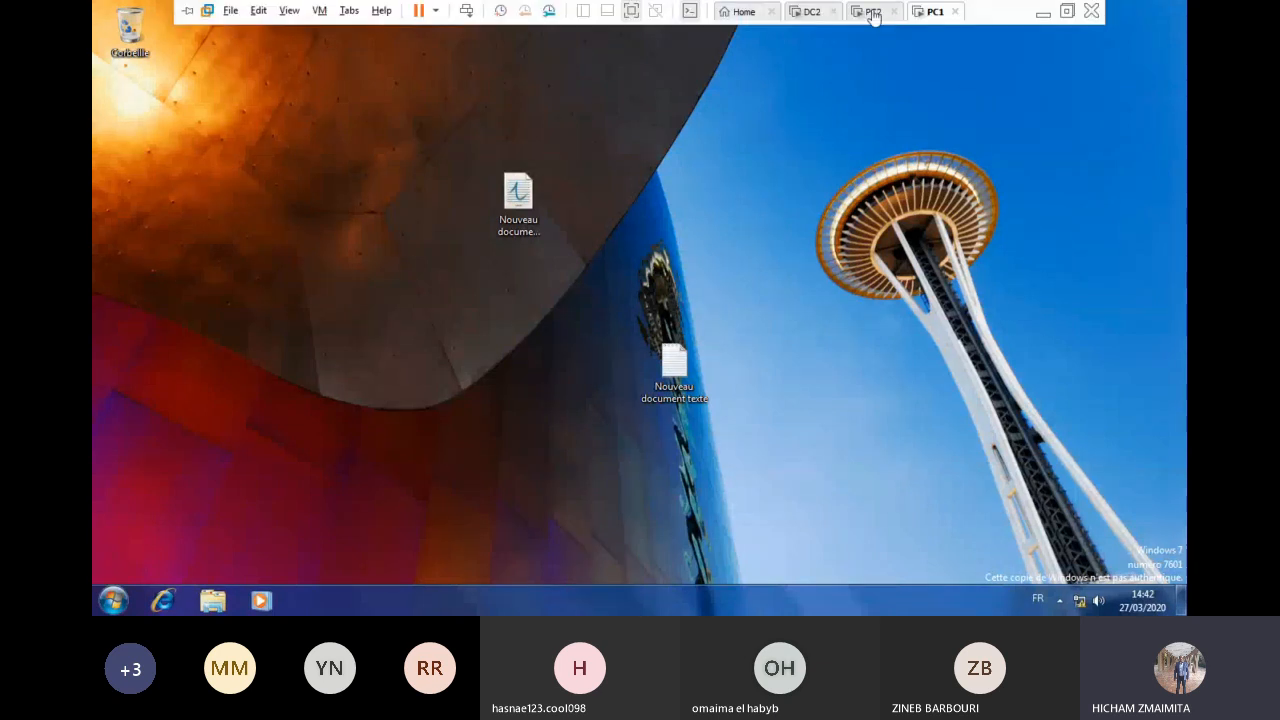
Step: On PC2, create a new bitmap image on the desktop with its default name
left_click(870, 12)
left_click(800, 373)
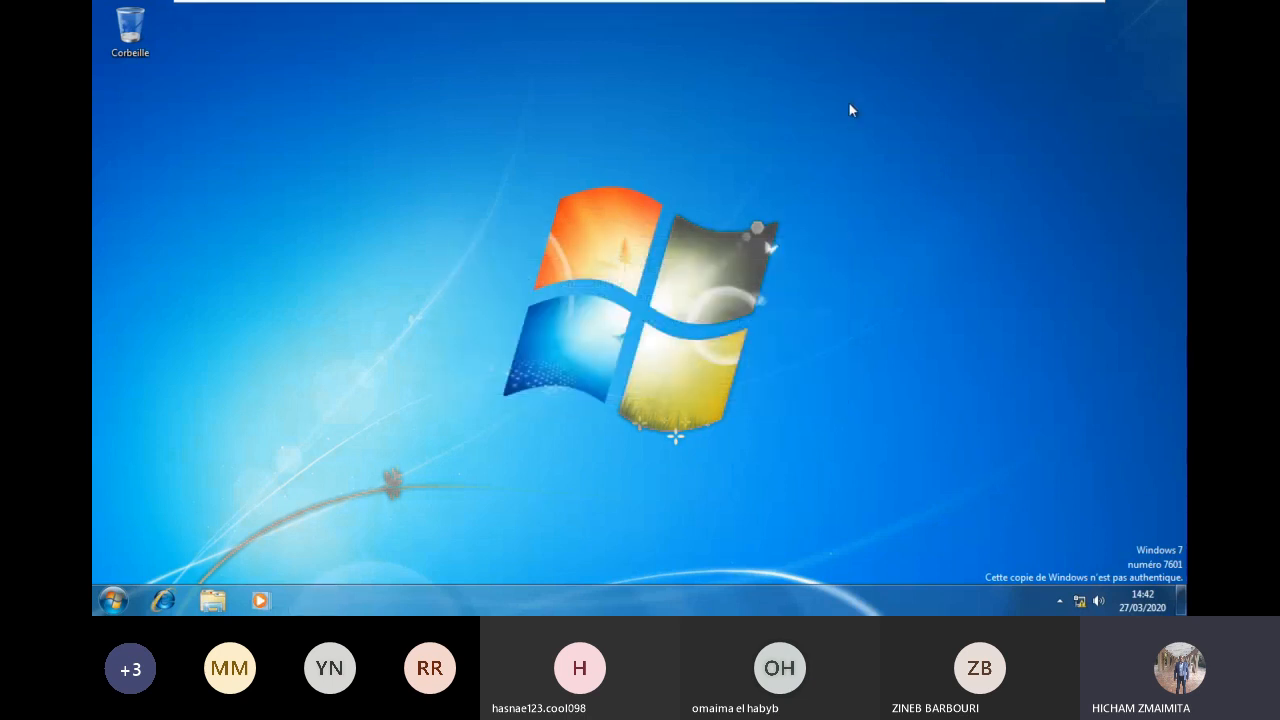
mouse_move(851, 6)
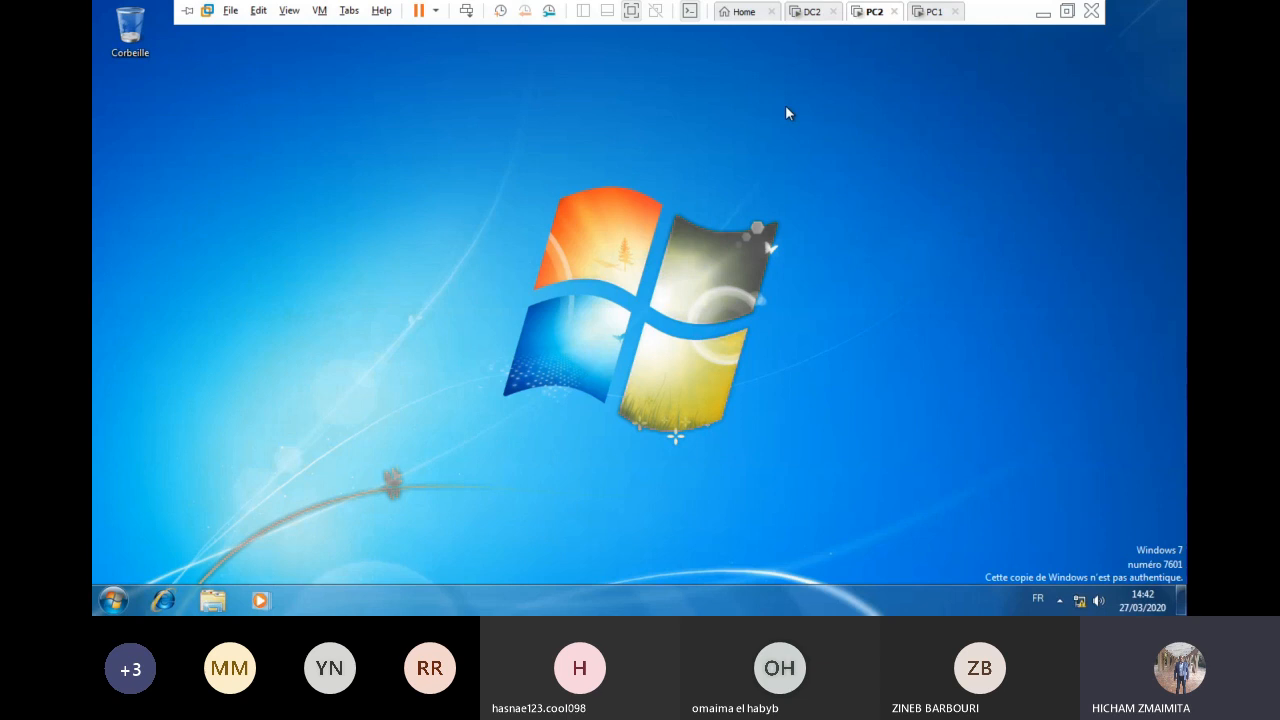
right_click(624, 214)
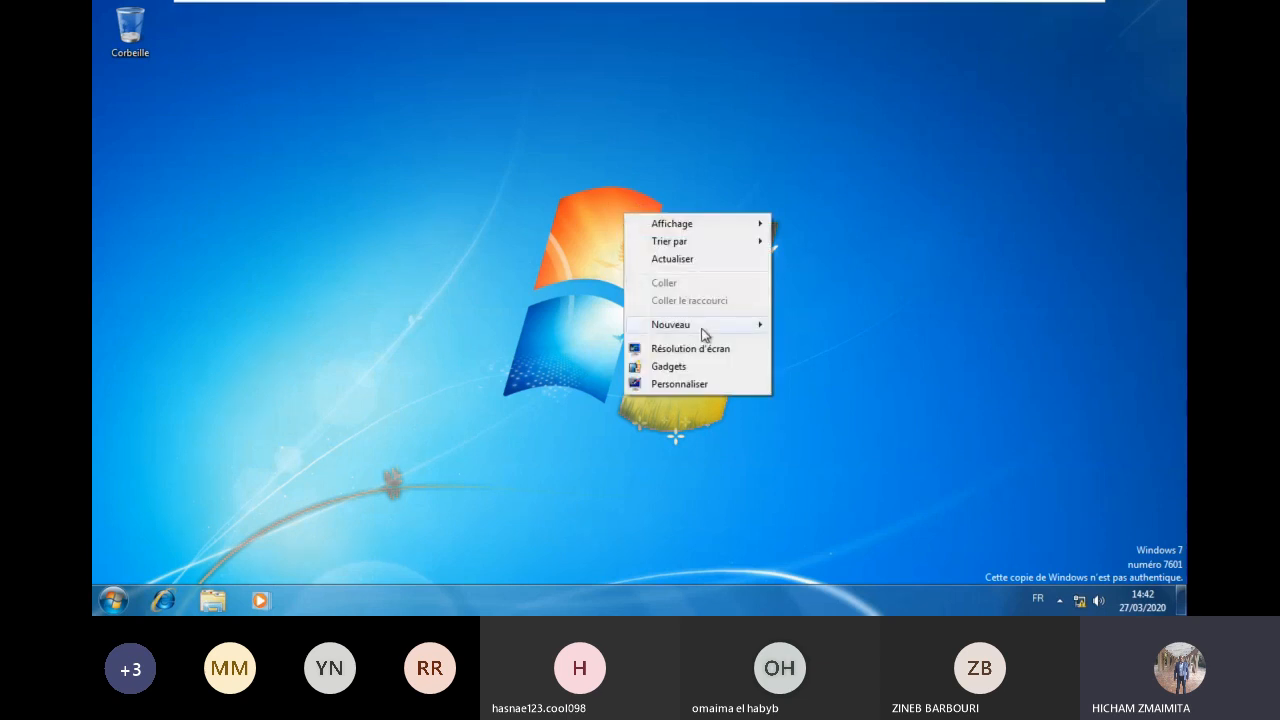
mouse_move(704, 335)
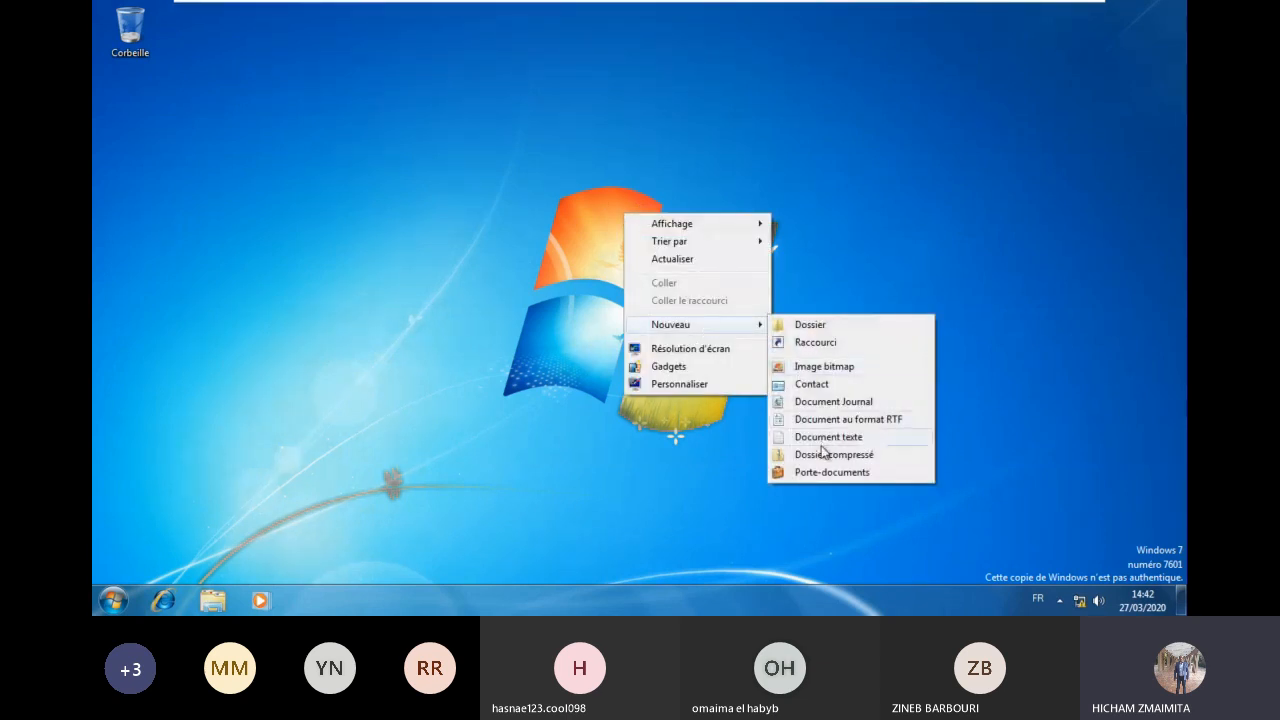
left_click(832, 367)
key("Return")
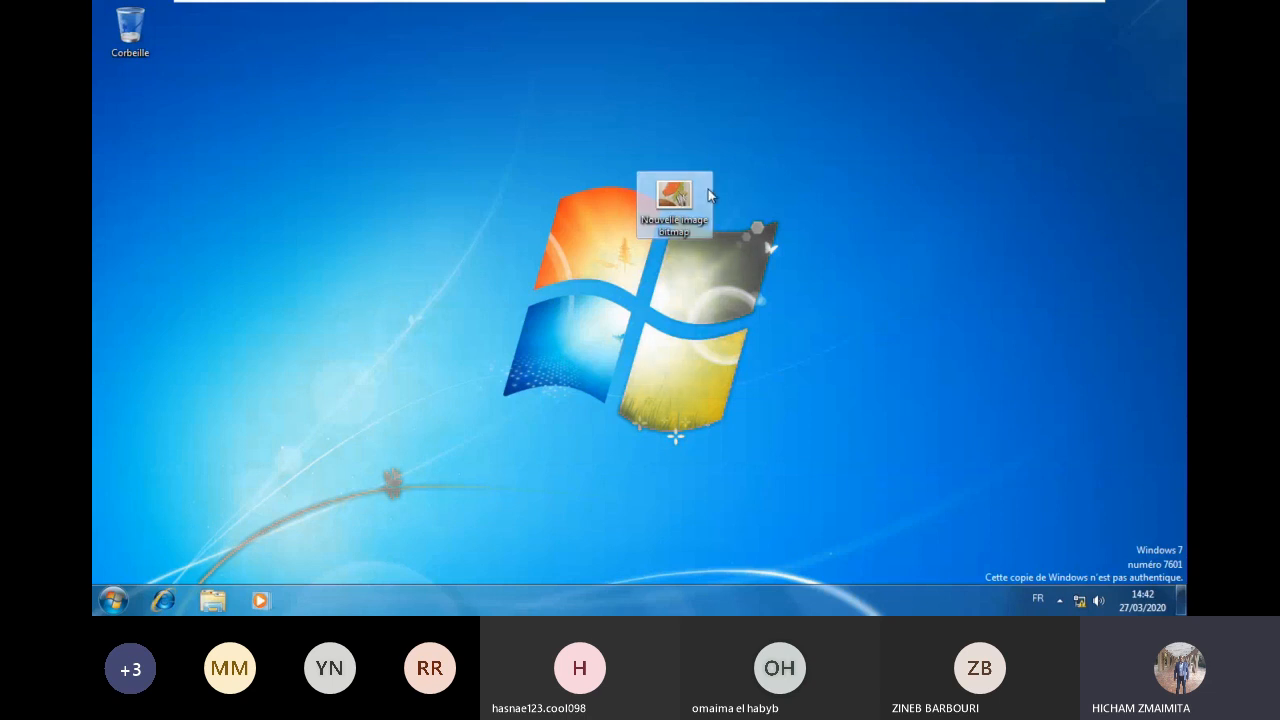
double_click(708, 195)
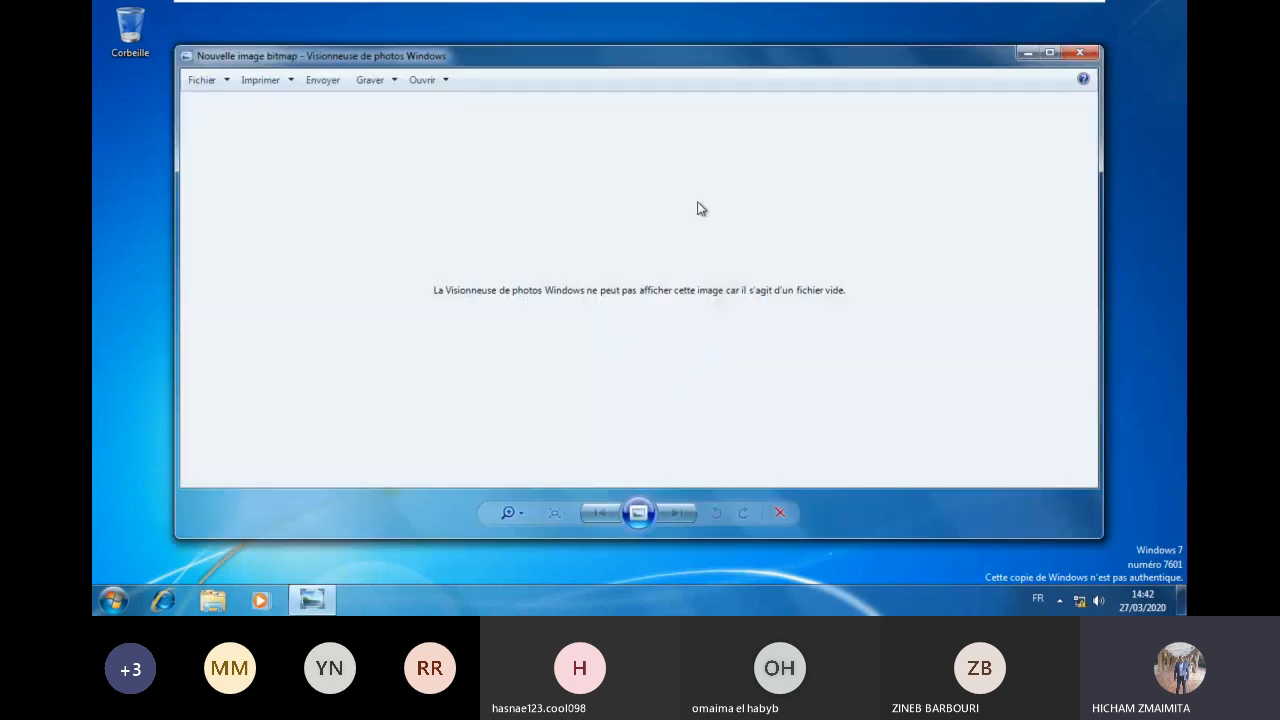
key("alt+F4")
Step: Draw an orange scribble on the bitmap in Paint and save it
right_click(681, 178)
left_click(749, 208)
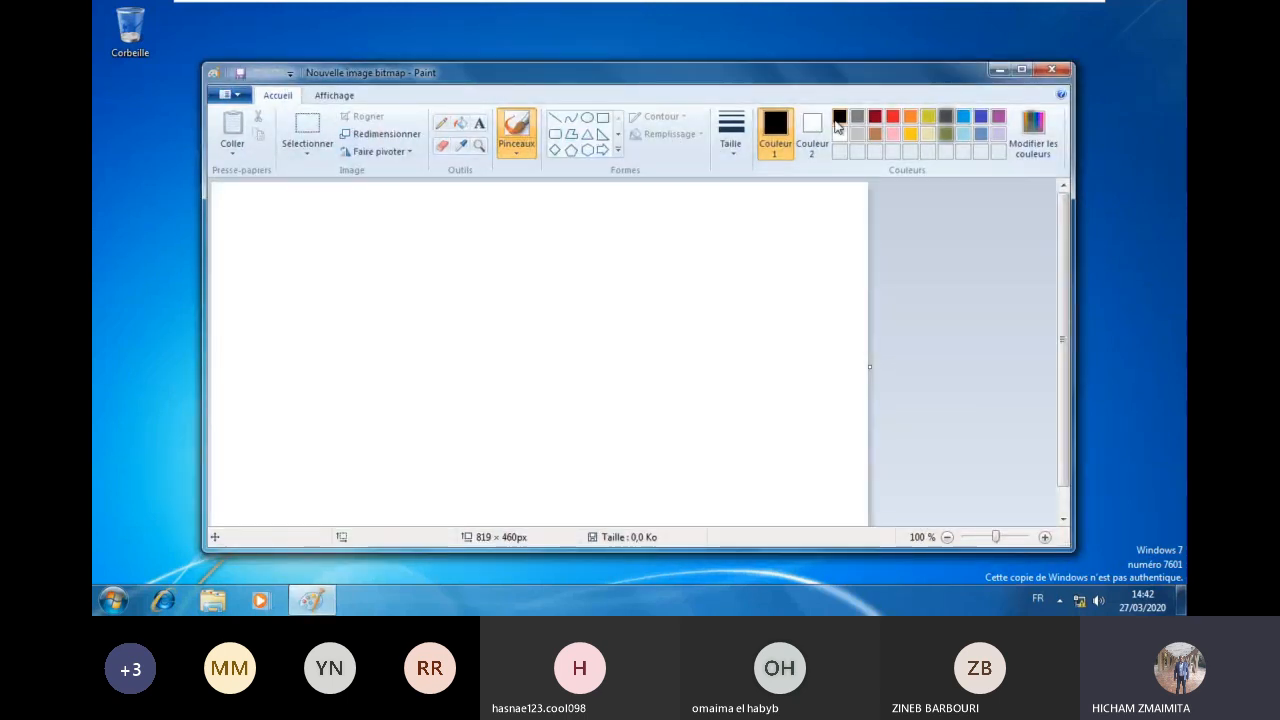
left_click(910, 116)
mouse_move(586, 316)
left_mouse_down()
mouse_move(614, 313)
mouse_move(505, 340)
left_mouse_up()
left_click(1051, 69)
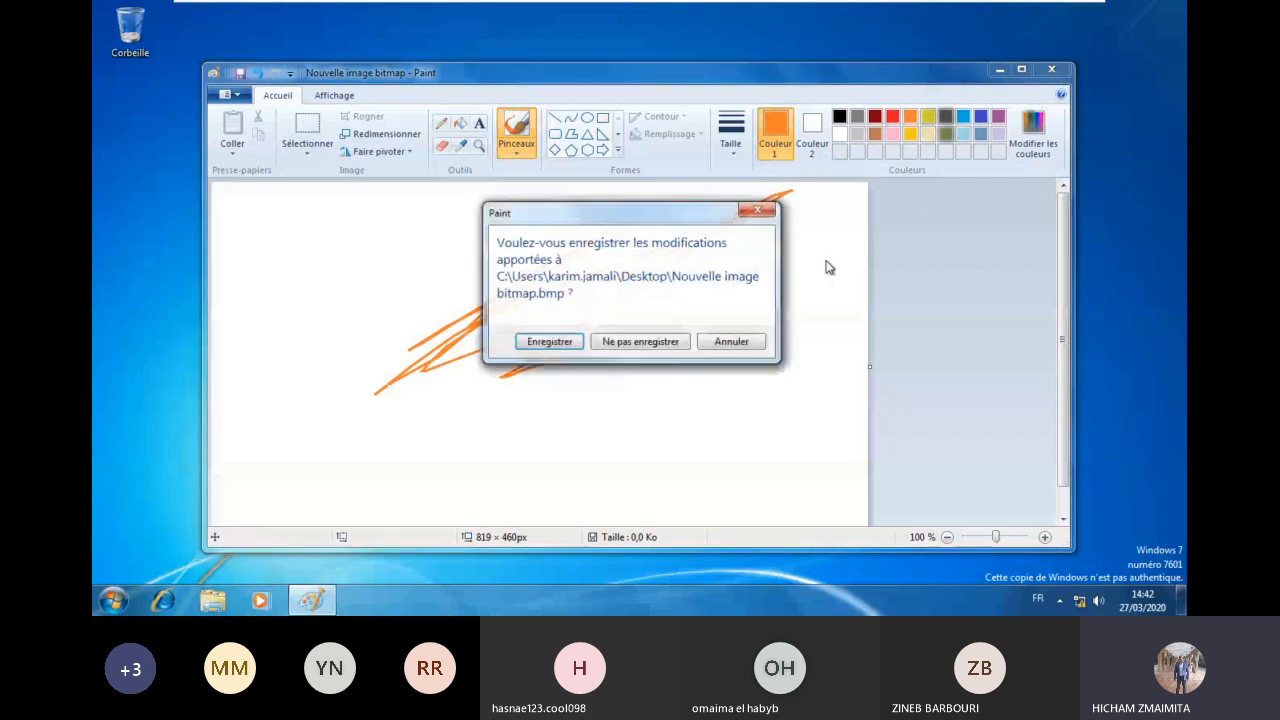
left_click(559, 341)
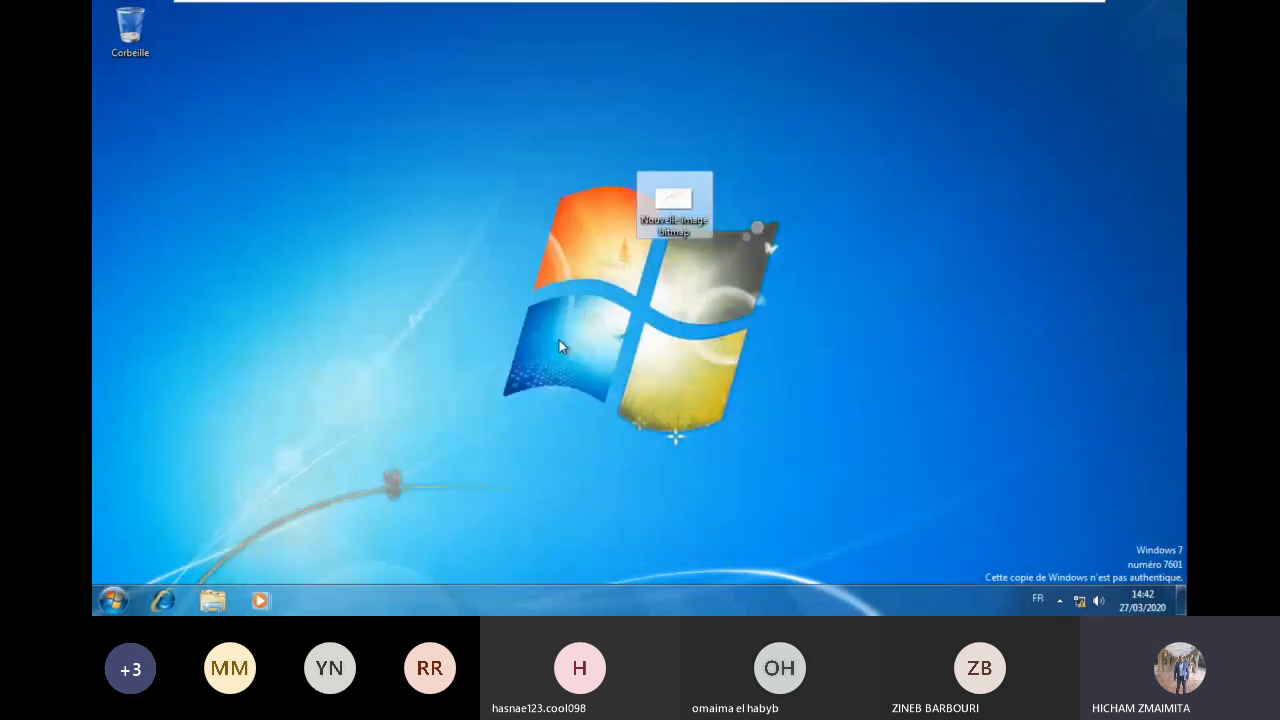
Step: Create a desktop text document named test, then log the user off PC2
right_click(303, 216)
mouse_move(410, 333)
left_click(517, 442)
type("test")
key("Return")
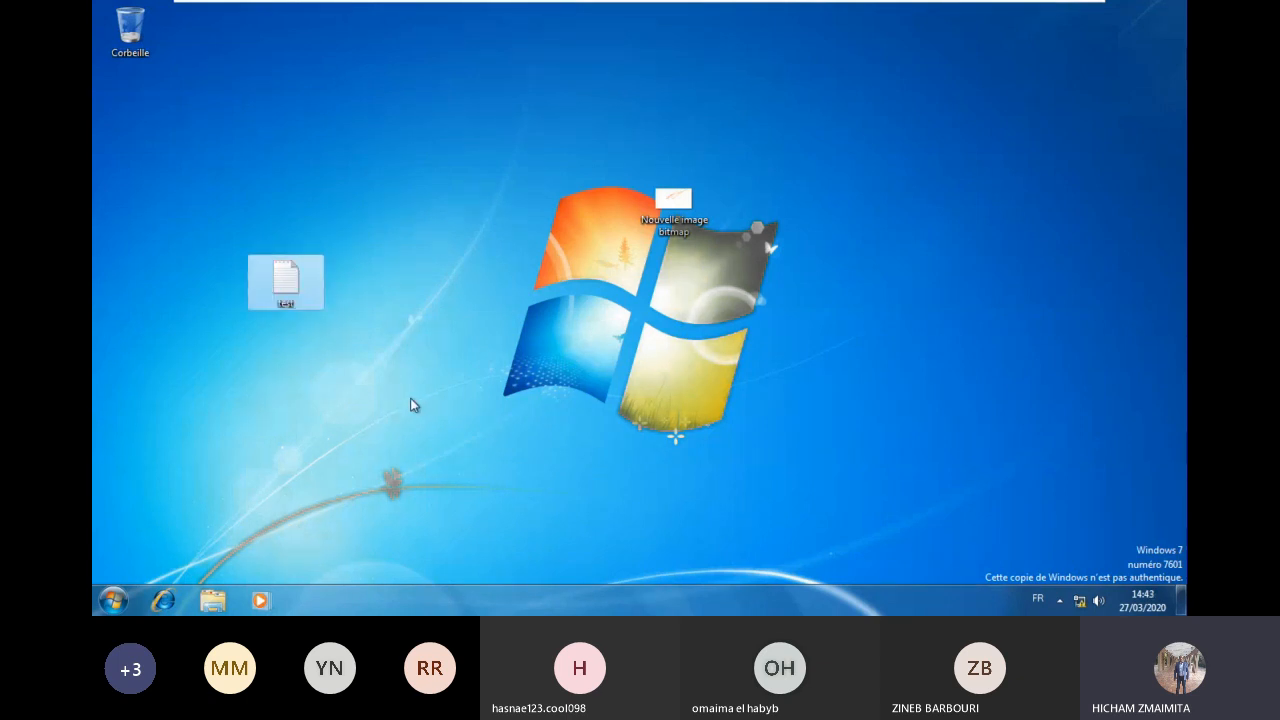
left_click(112, 601)
left_click(400, 559)
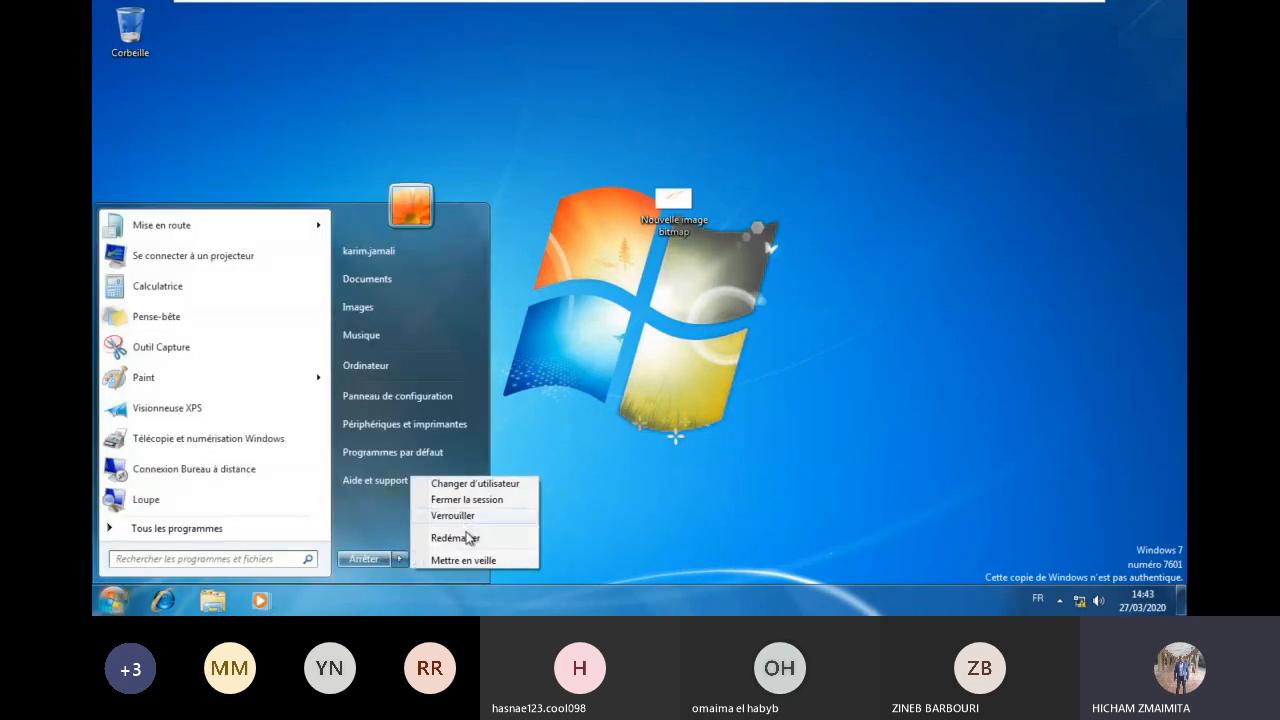
left_click(493, 500)
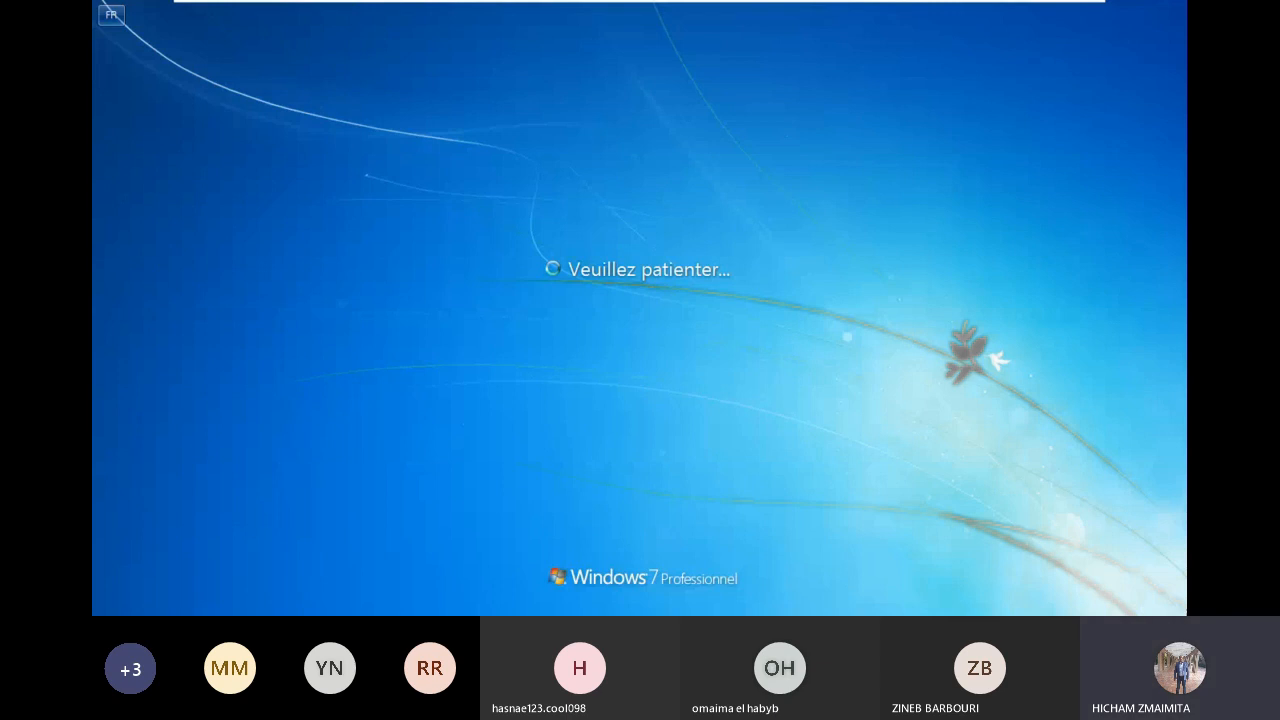
Step: Switch to PC1 and log its current user off with Fermer la session
mouse_move(812, 3)
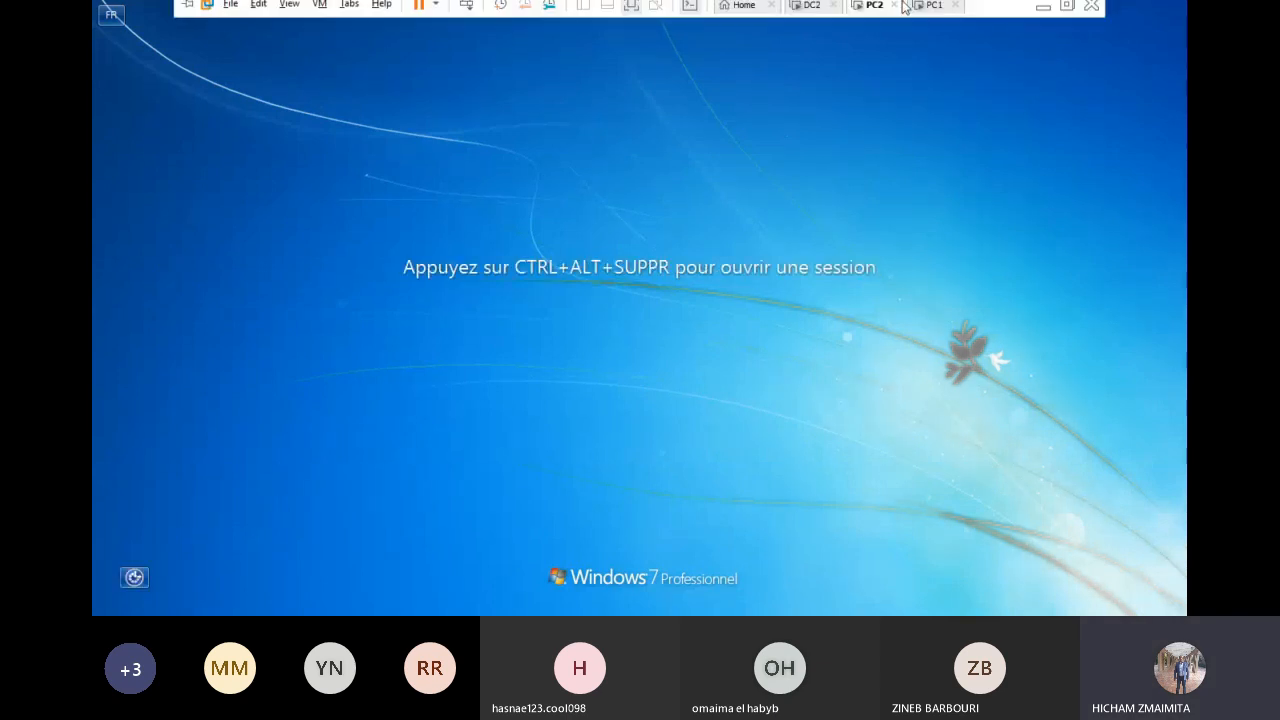
left_click(917, 12)
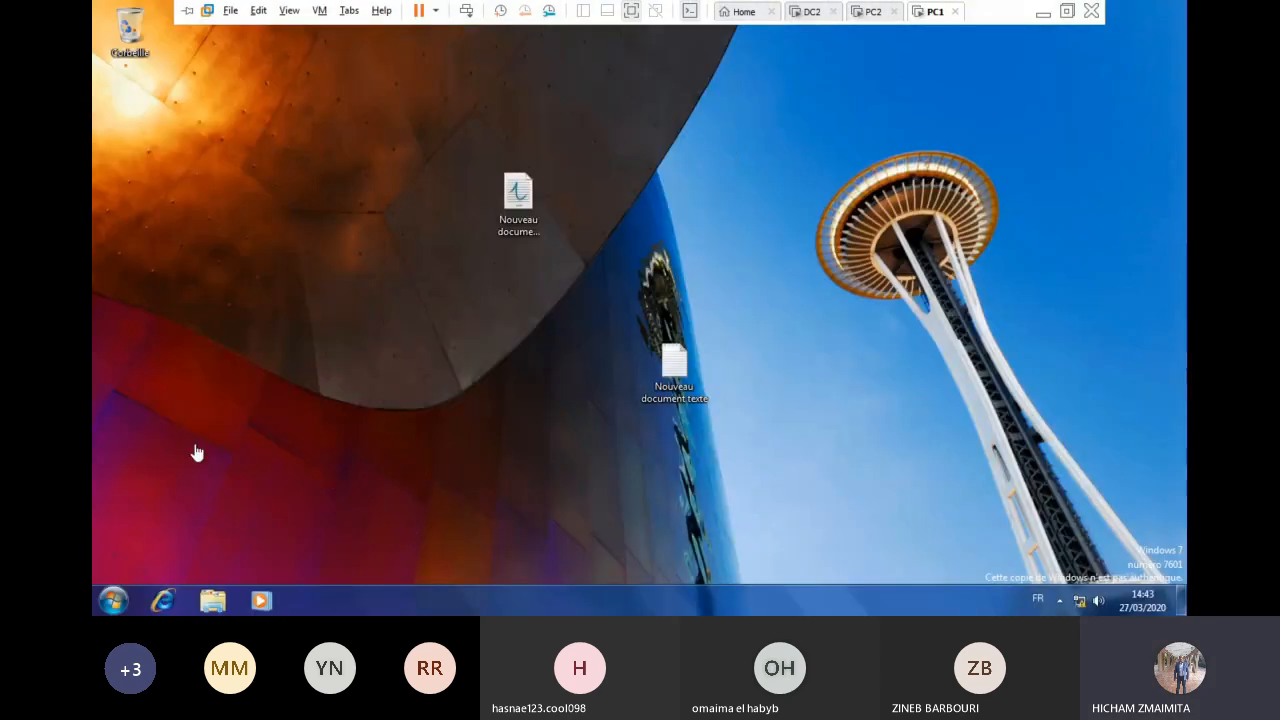
left_click(113, 600)
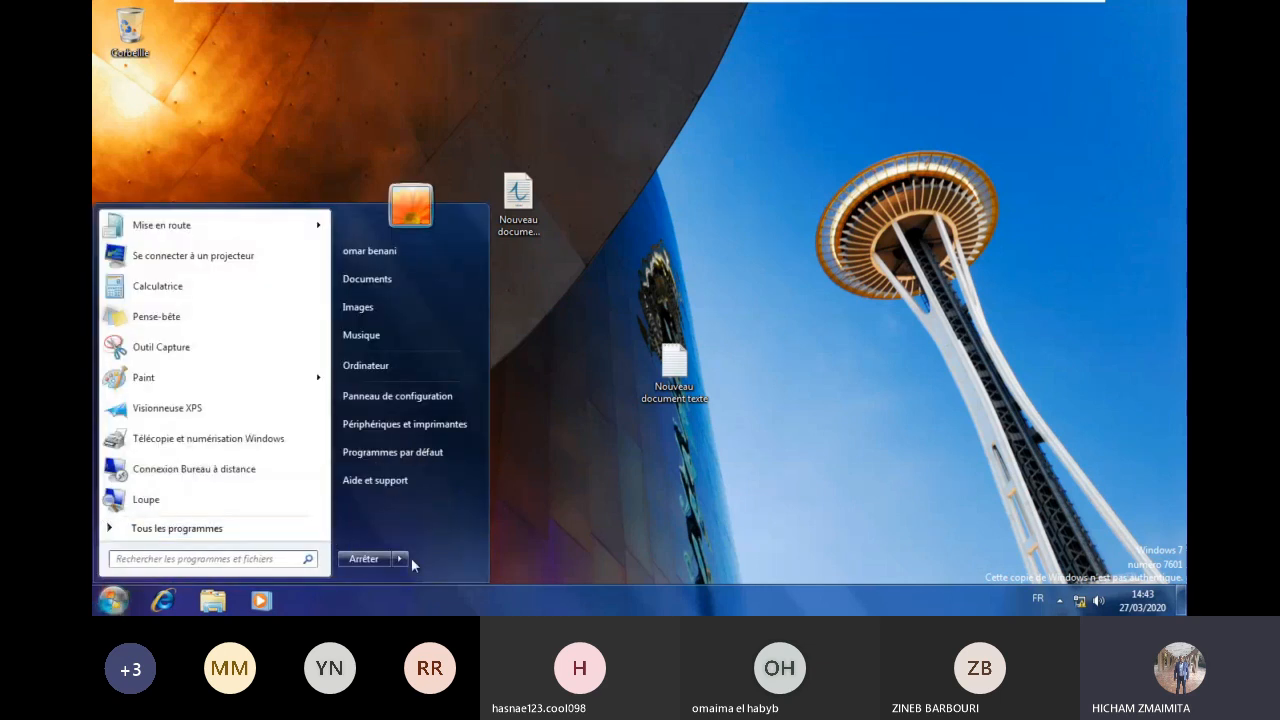
mouse_move(411, 557)
left_click(465, 503)
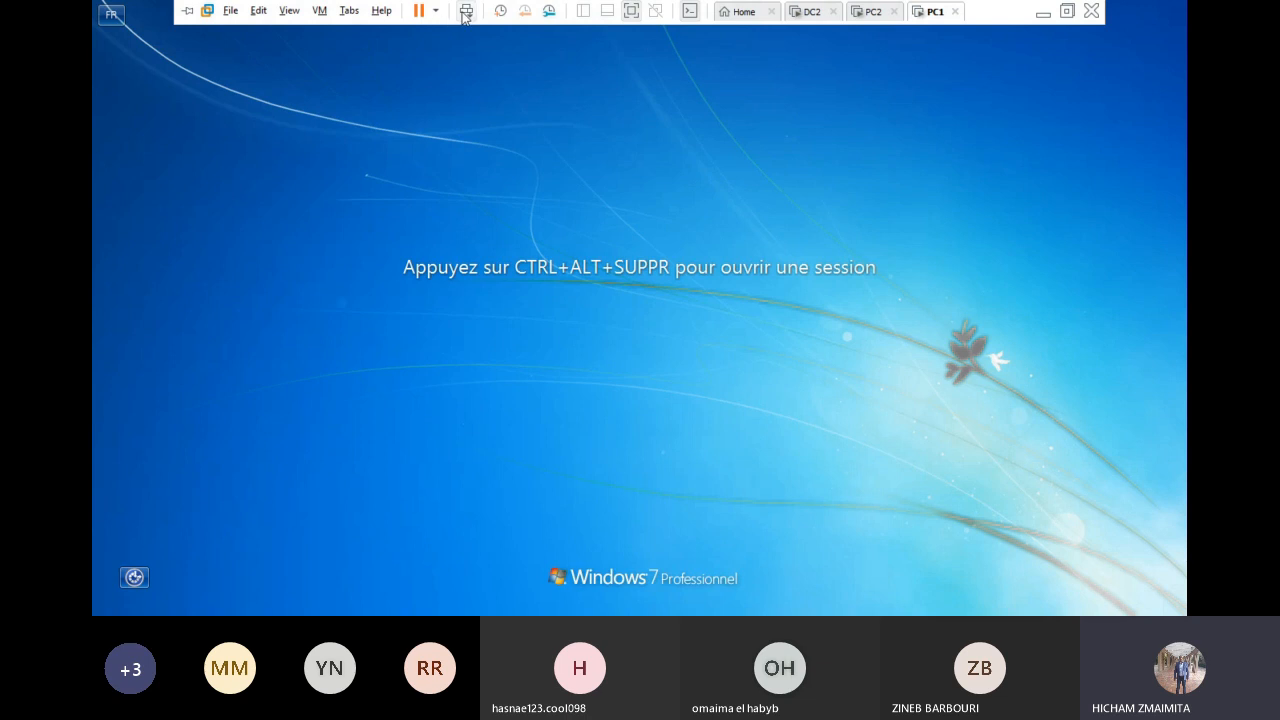
Step: Sign PC1 in as the same ofppt domain user from PC2 via Autre utilisateur
left_click(465, 11)
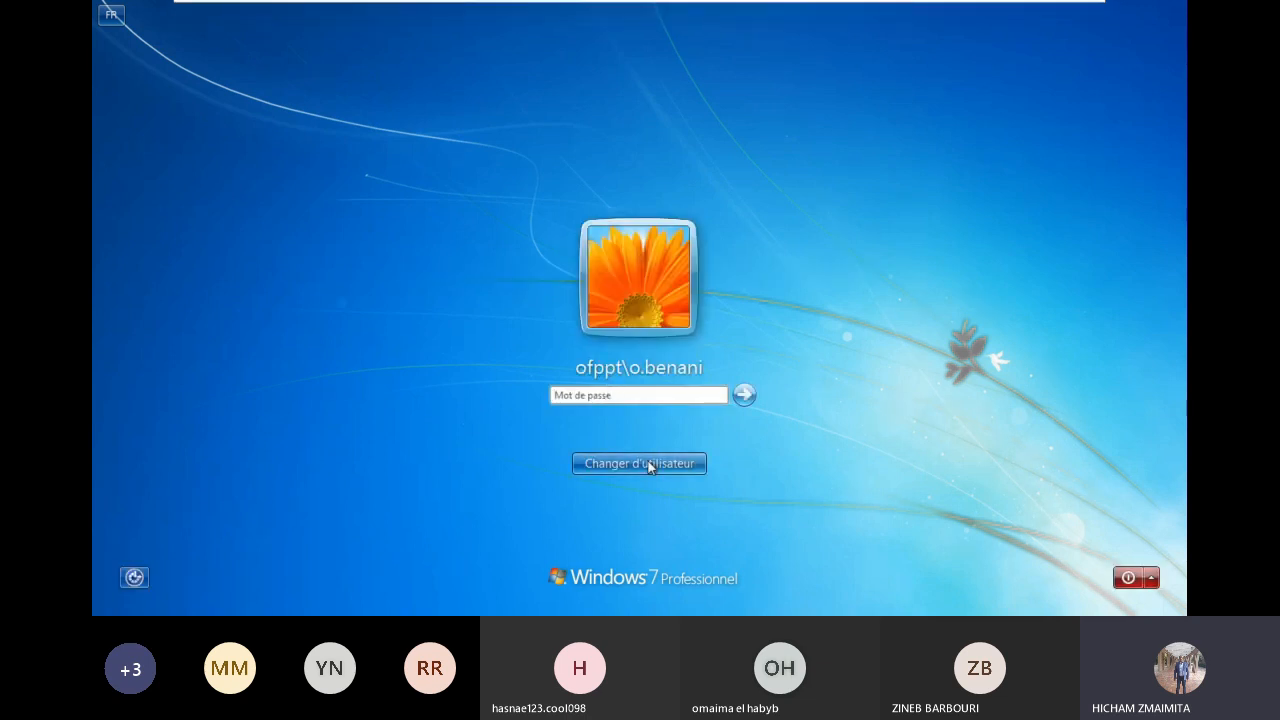
left_click(648, 463)
left_click(713, 354)
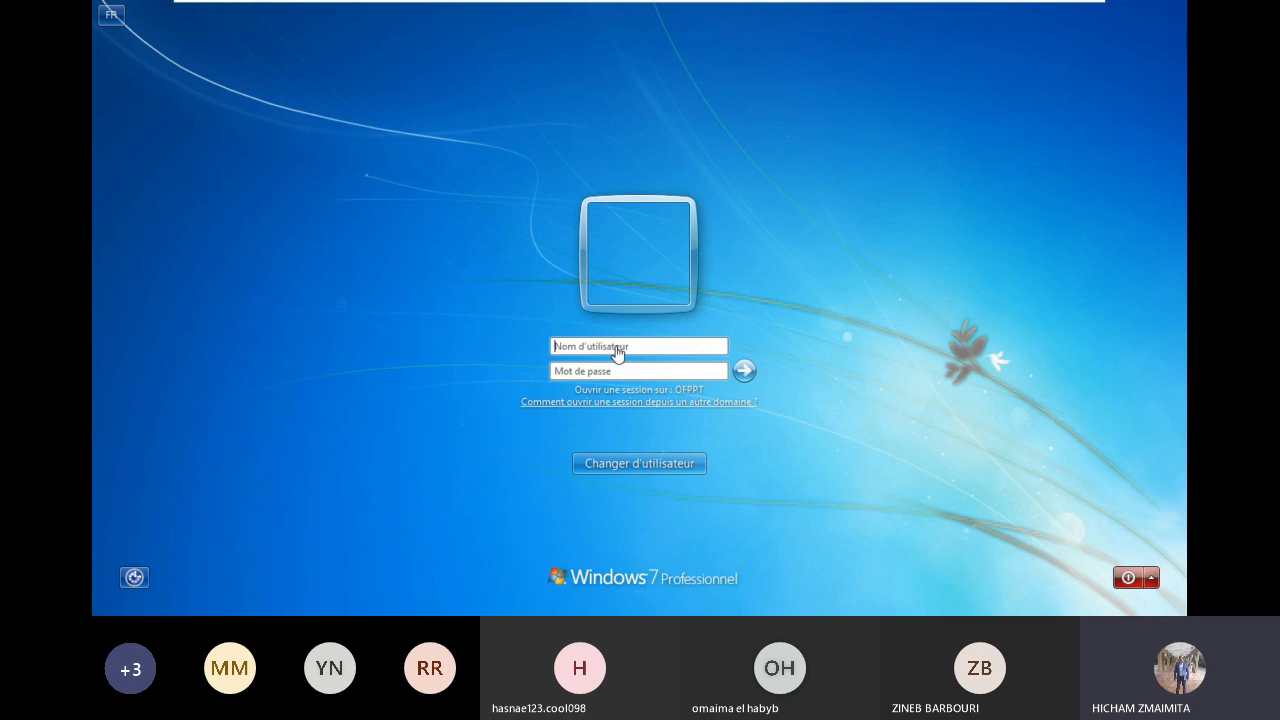
mouse_move(685, 8)
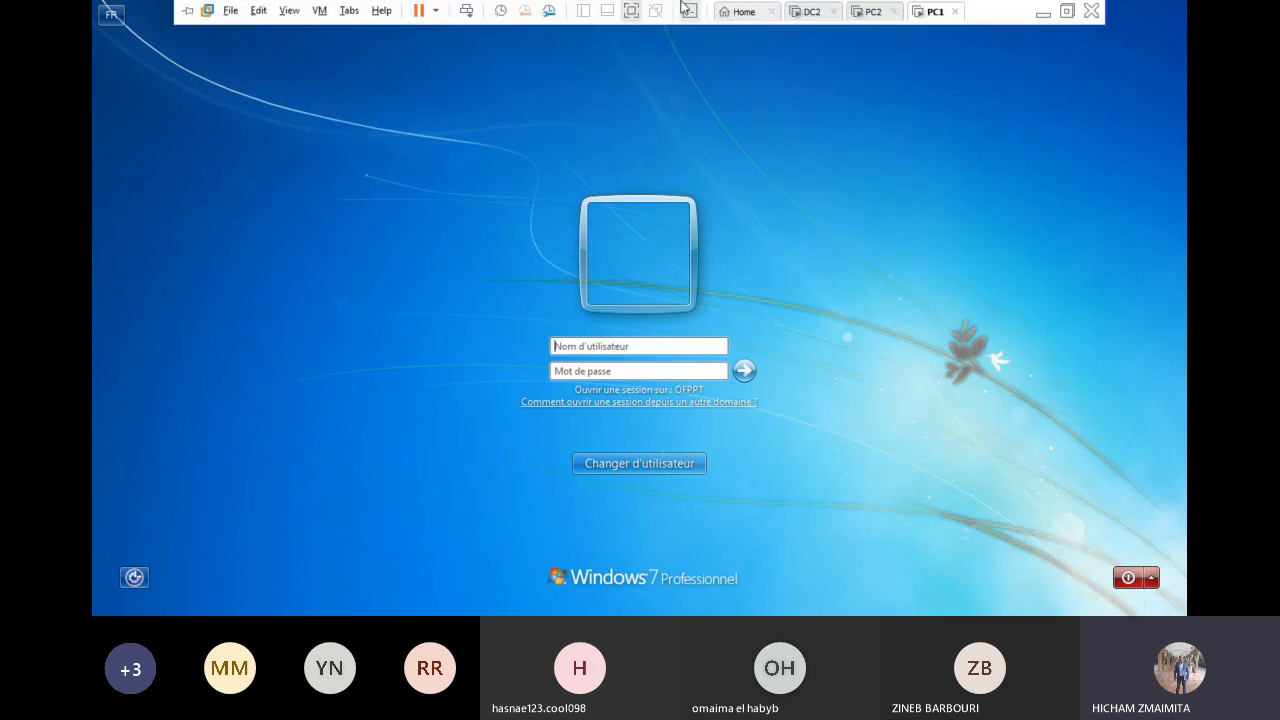
left_click(624, 347)
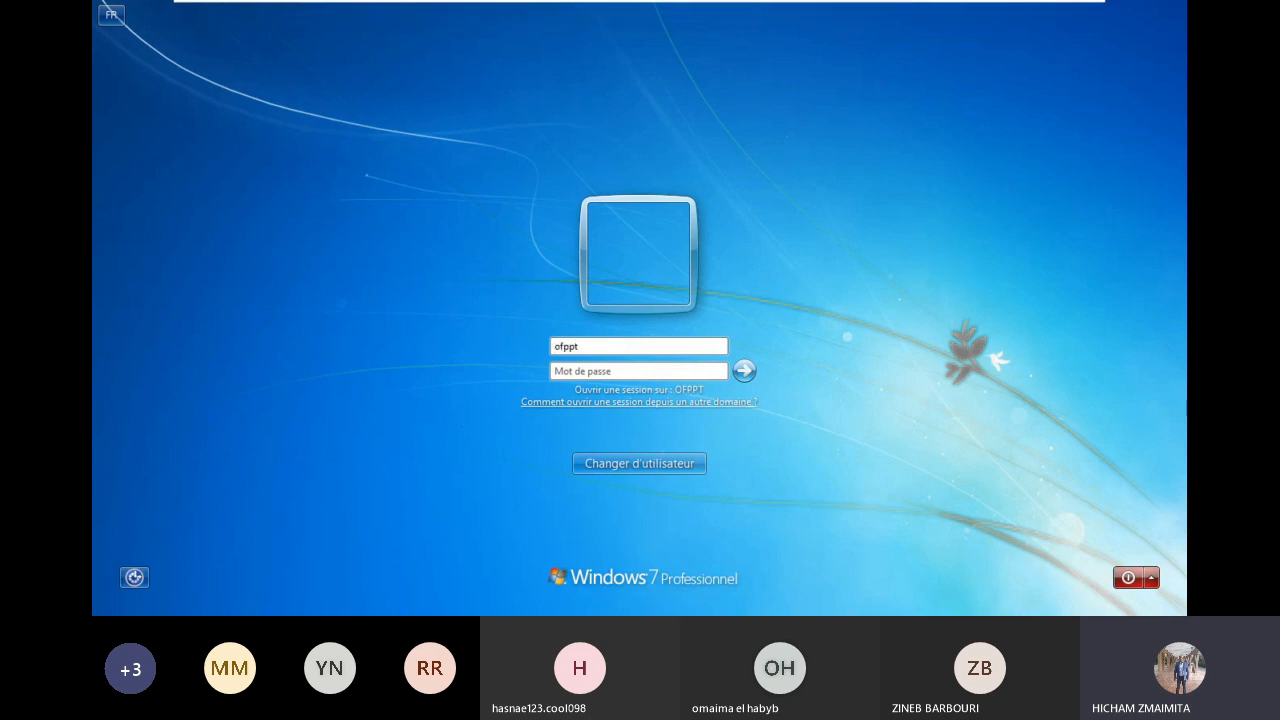
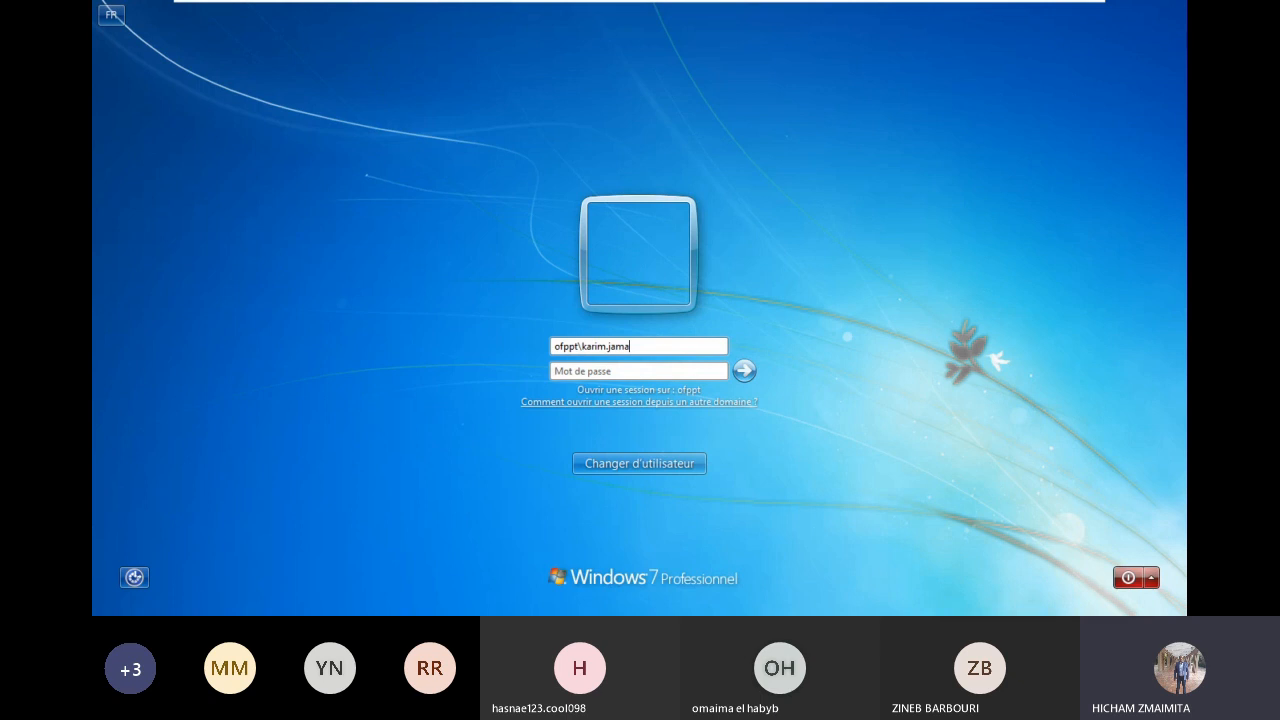
key("Tab")
type("a")
key("BackSpace")
type("••••••••")
key("Return")
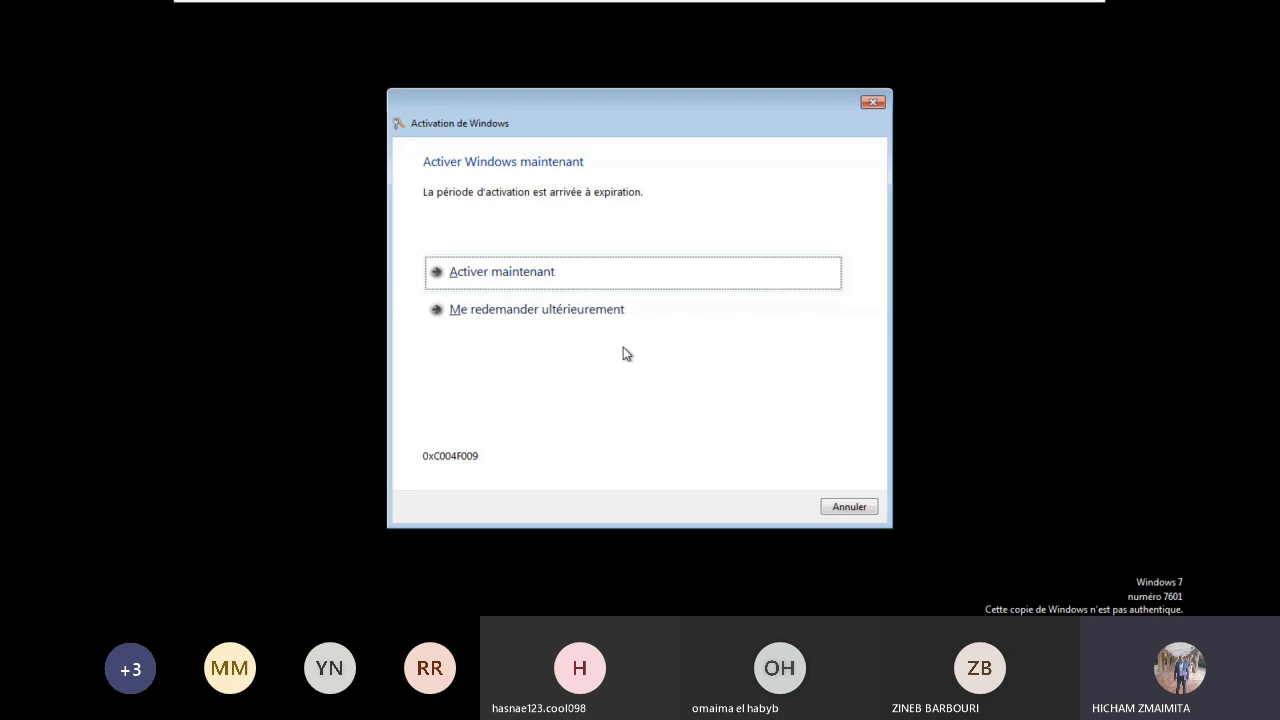
Step: Dismiss activation, open the roamed test file, and add a default-named bitmap to the desktop
left_click(849, 507)
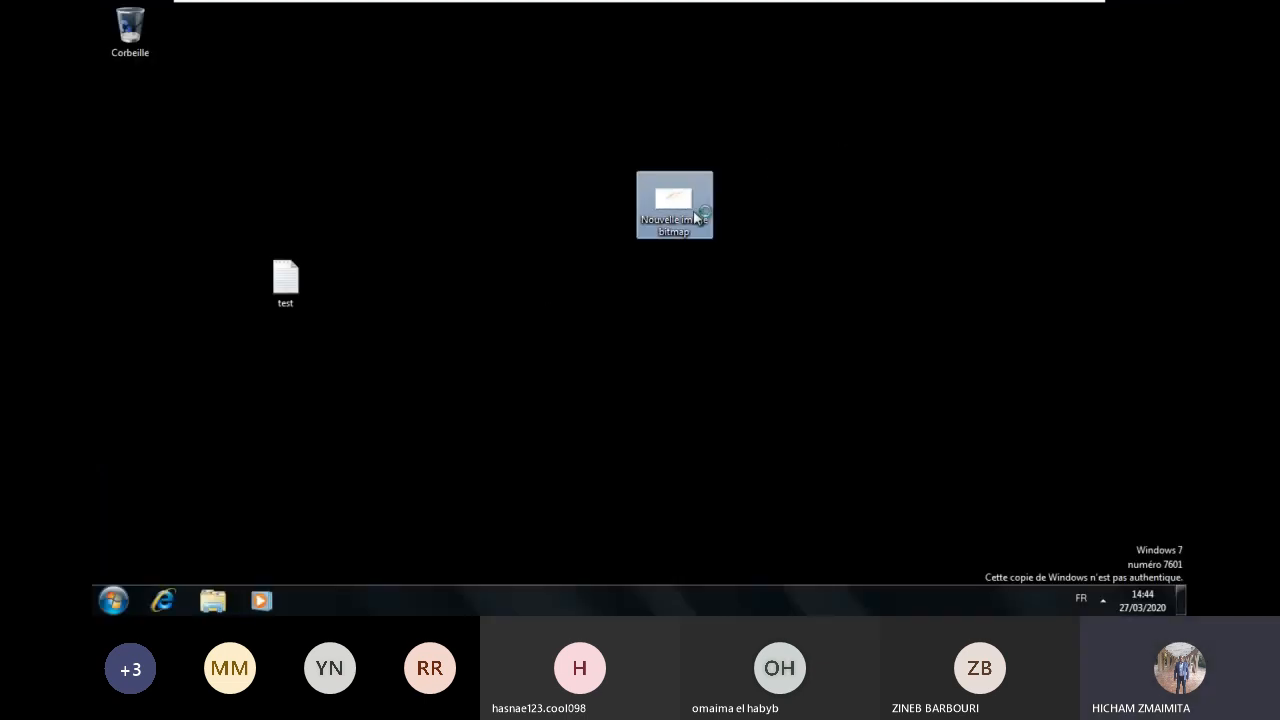
double_click(297, 279)
right_click(443, 157)
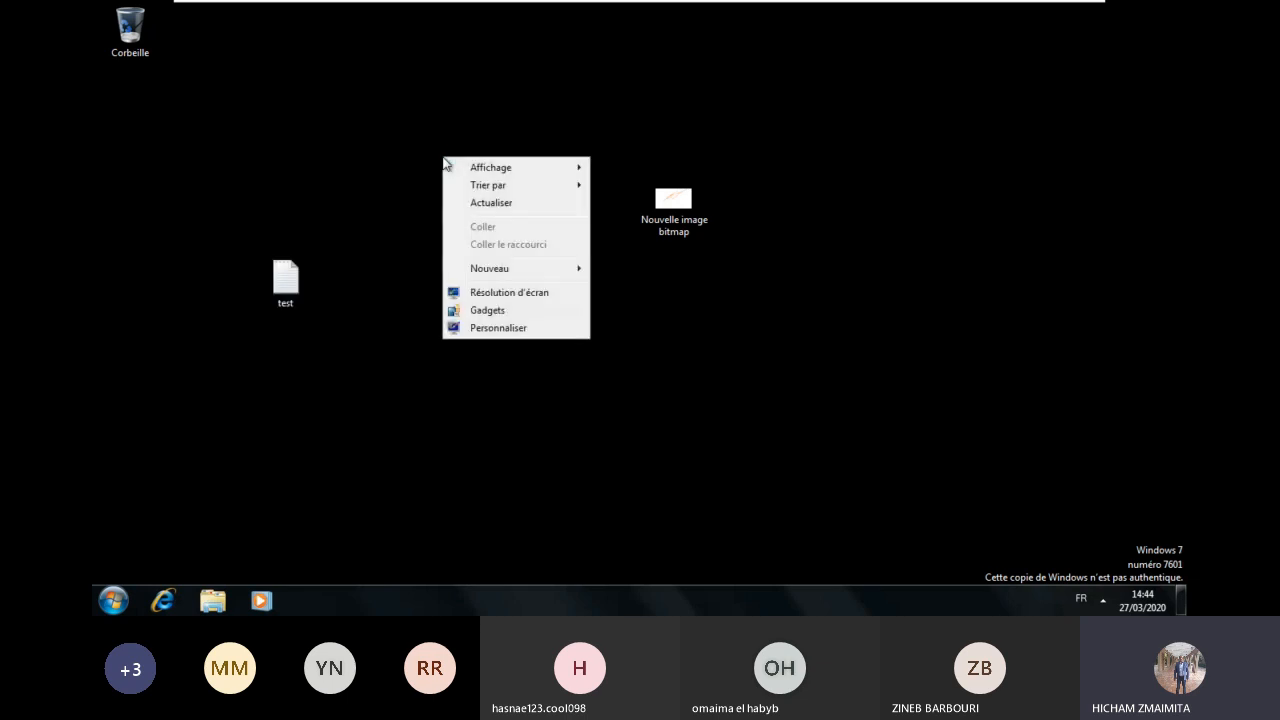
mouse_move(519, 276)
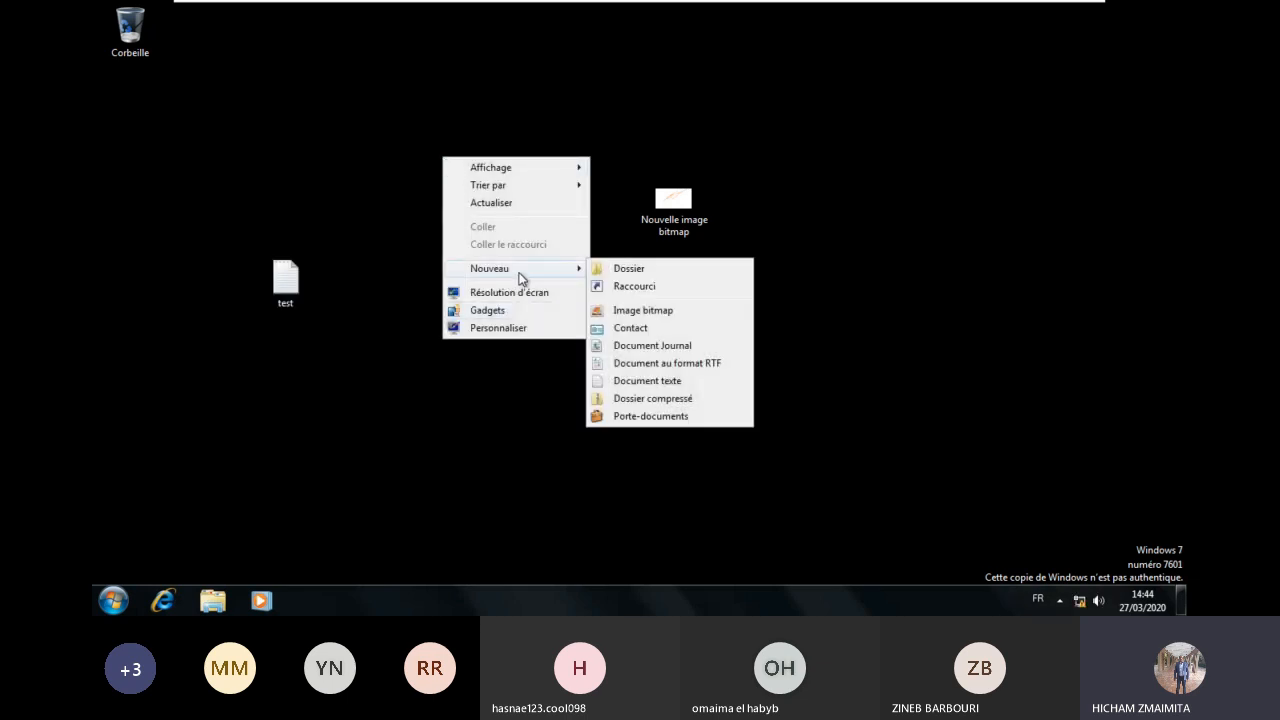
left_click(668, 312)
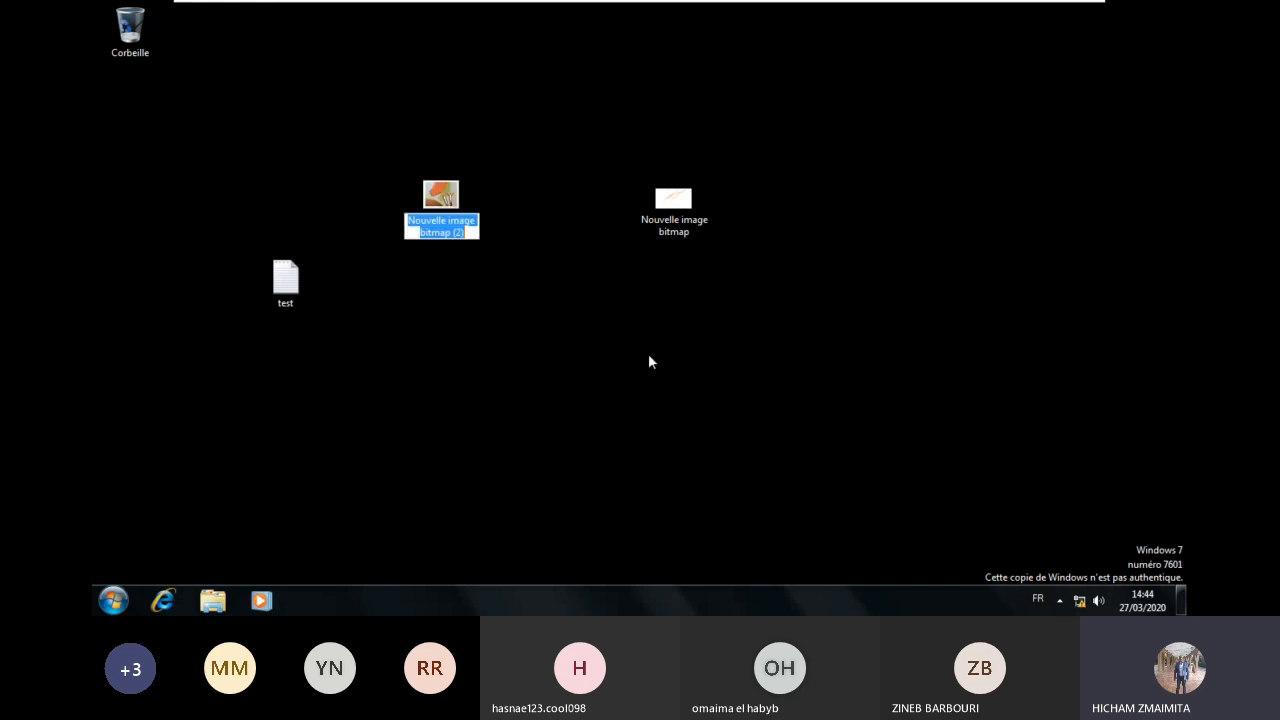
left_click(588, 318)
Step: In Documents, create Nouveau dossier, a text file test1 and a Documents shortcut
left_click(204, 608)
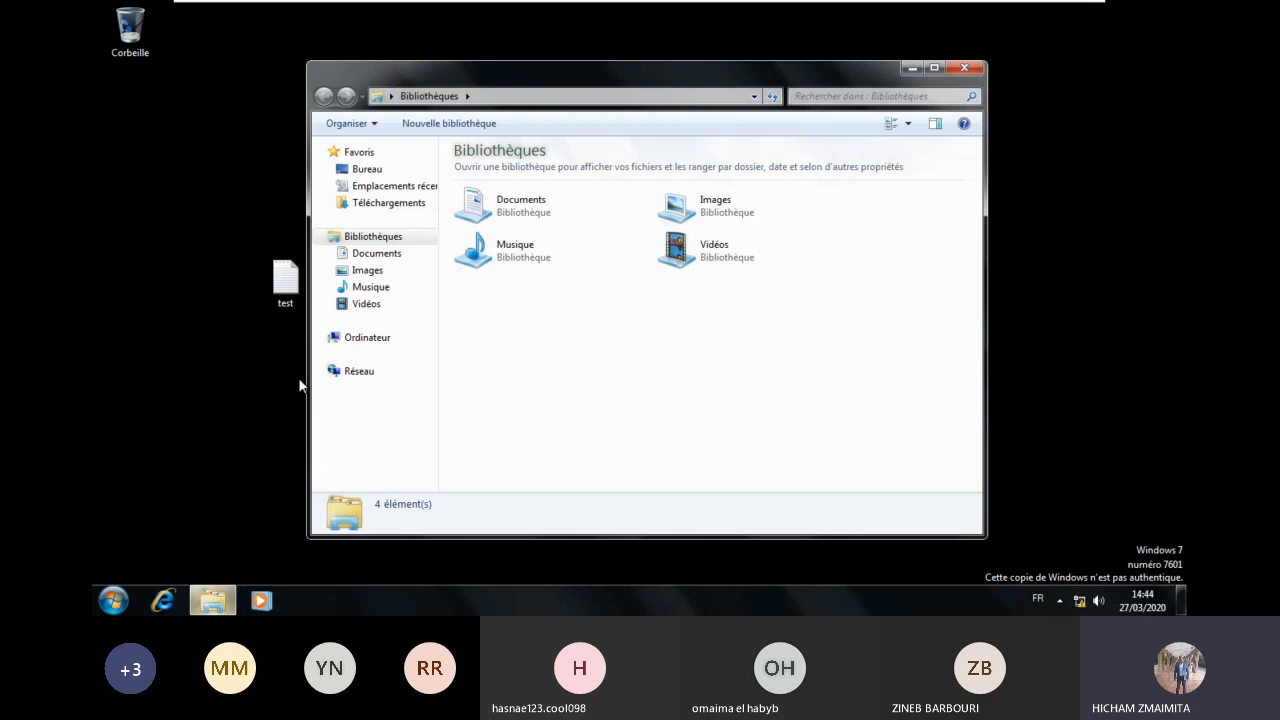
double_click(550, 207)
right_click(551, 257)
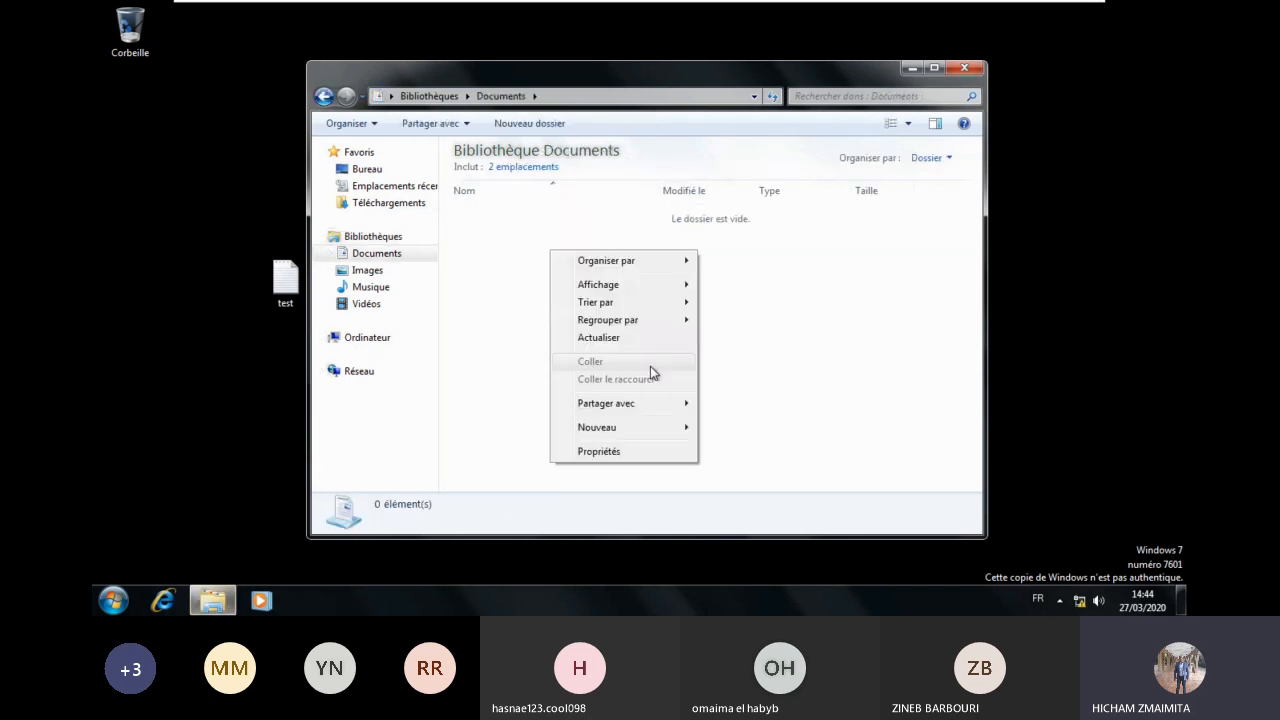
mouse_move(634, 428)
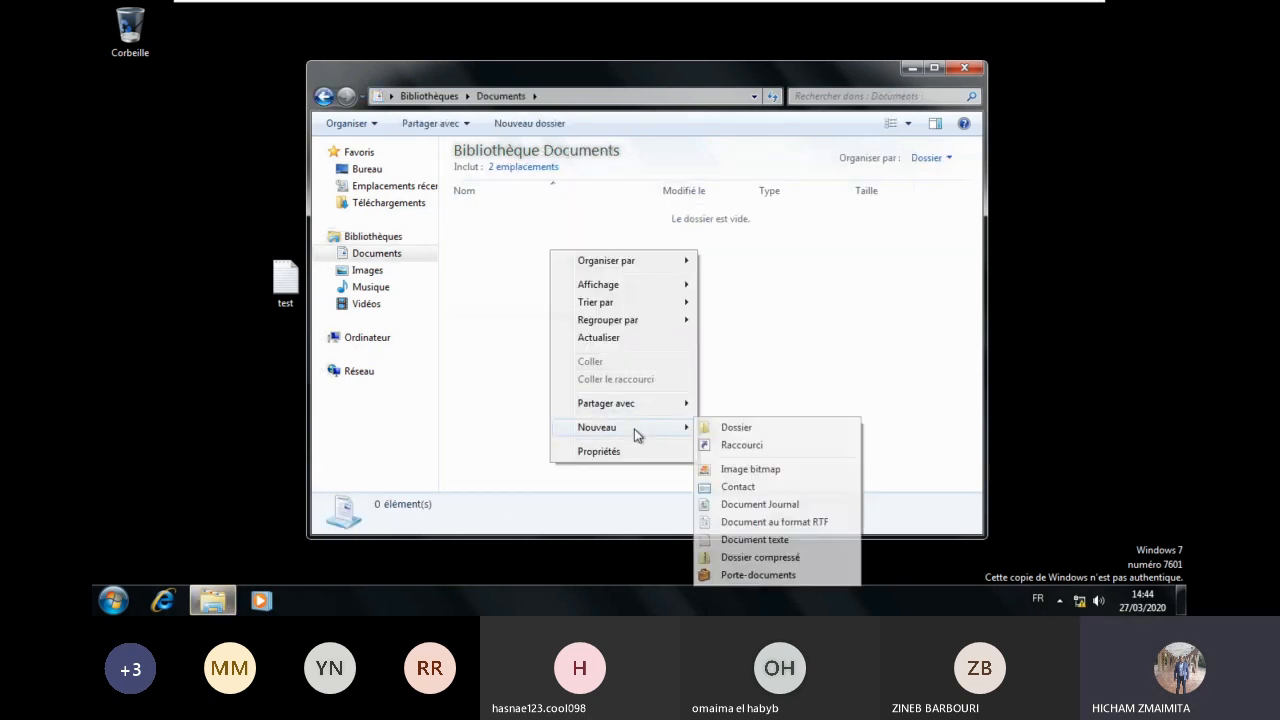
left_click(740, 503)
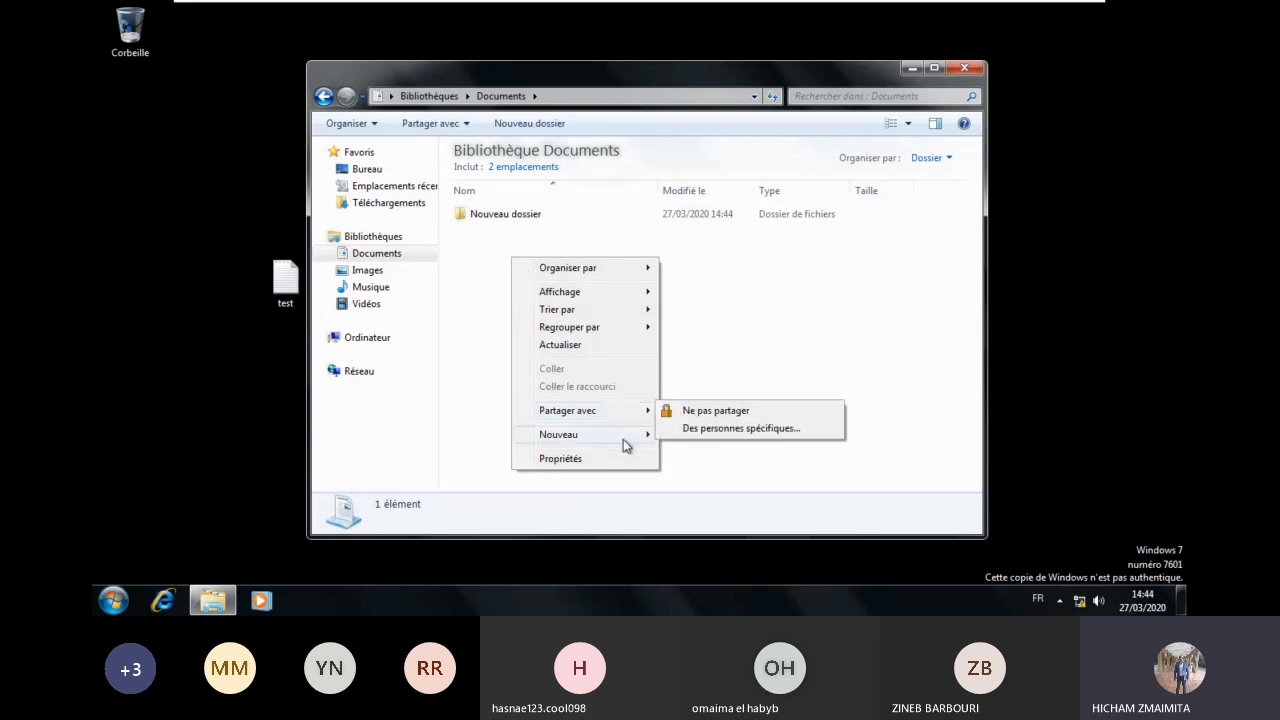
mouse_move(626, 438)
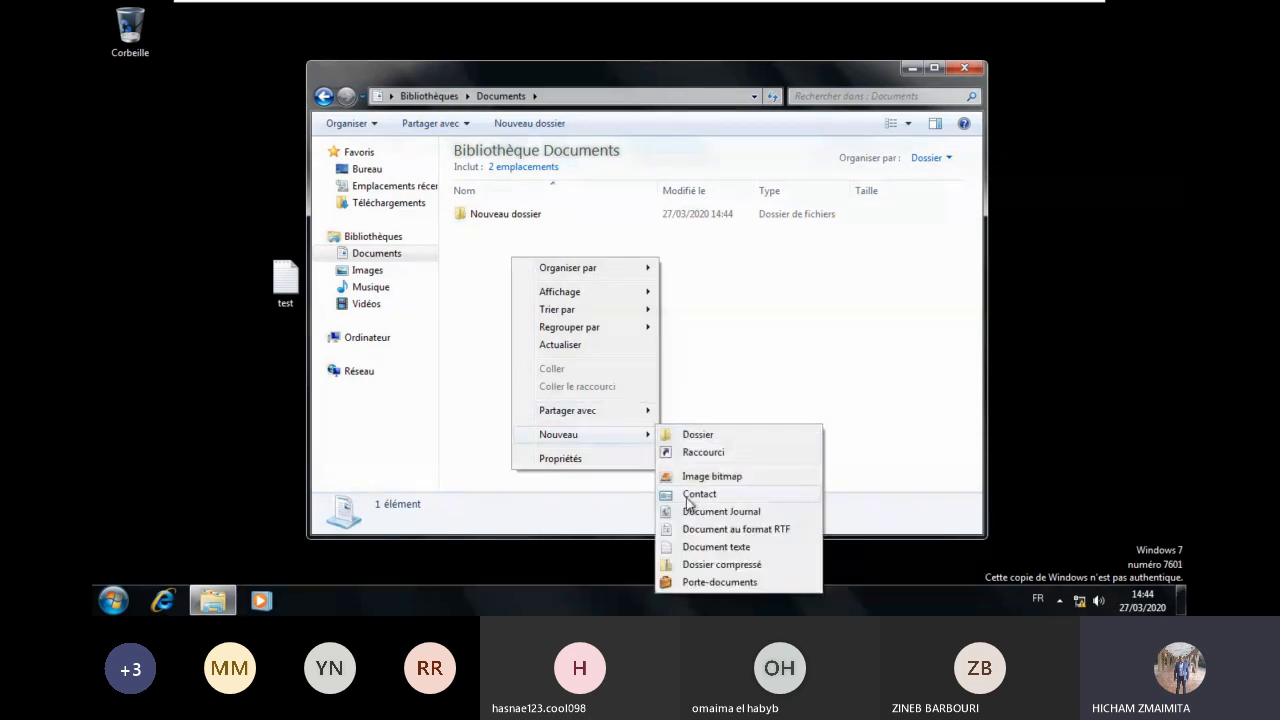
left_click(716, 547)
type("test1")
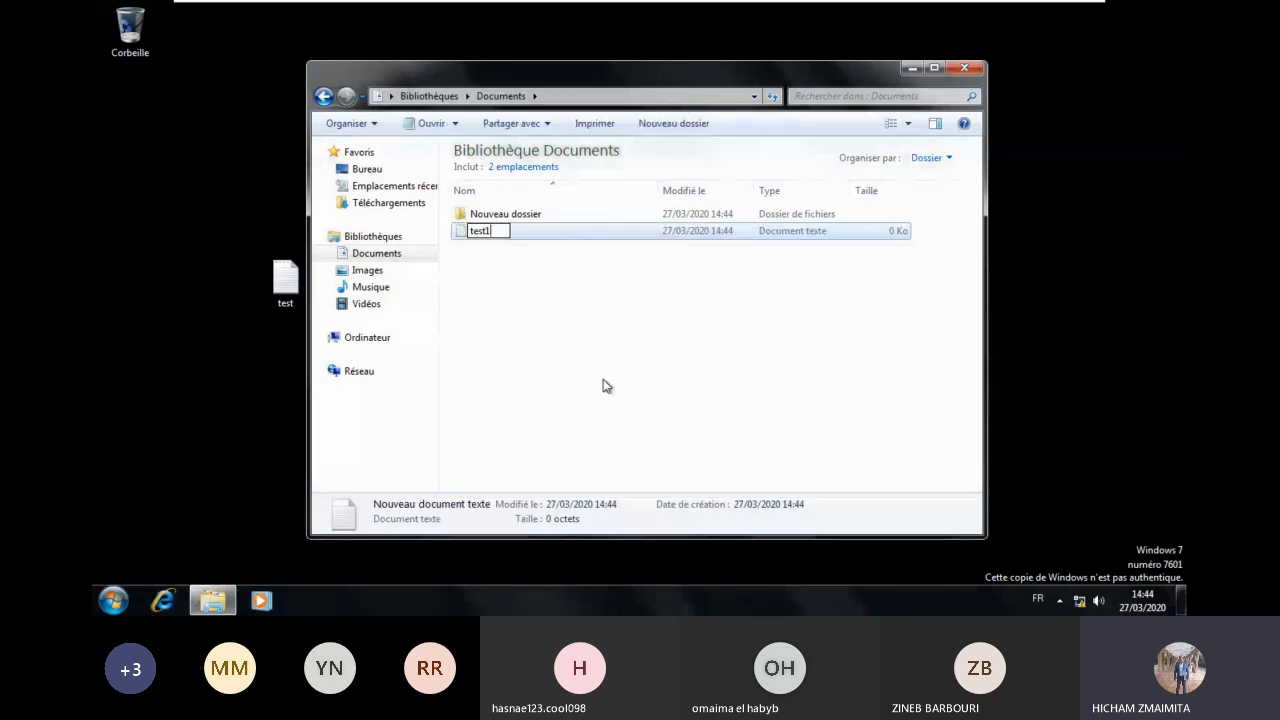
left_click_drag(376, 253, 491, 203)
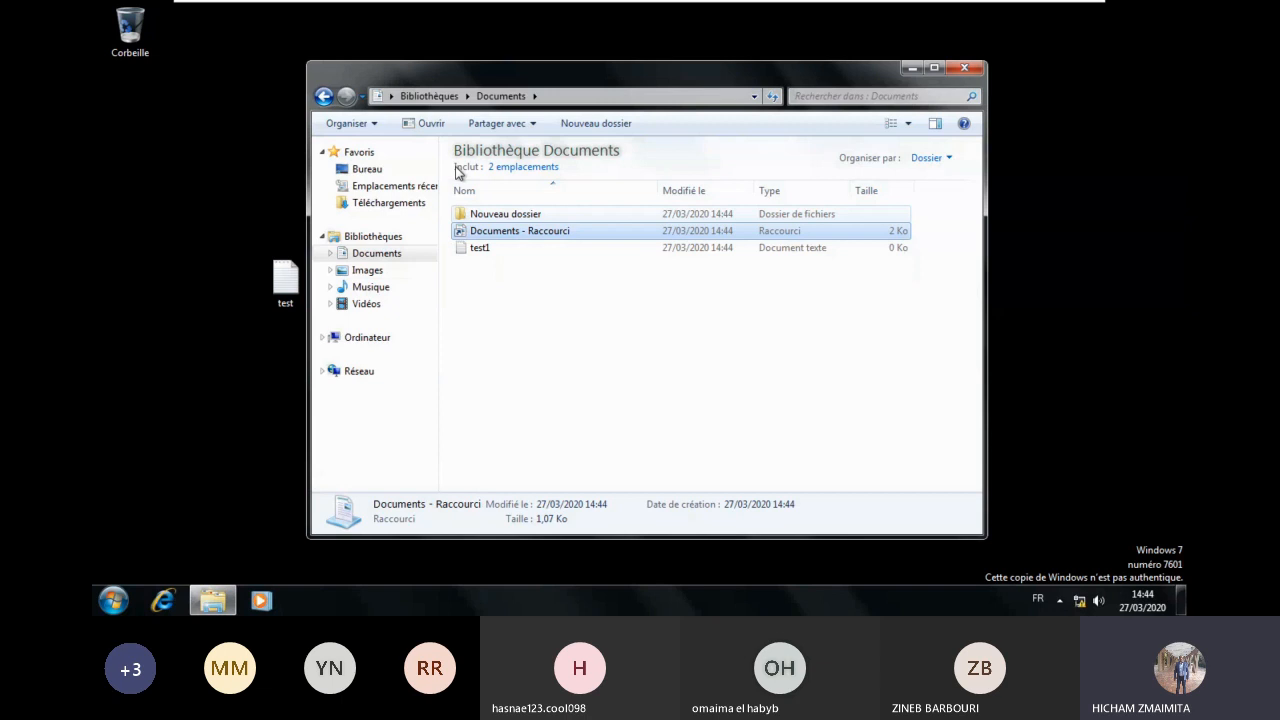
Step: Close the Documents window and lock the PC1 session
left_click(964, 67)
left_click(107, 609)
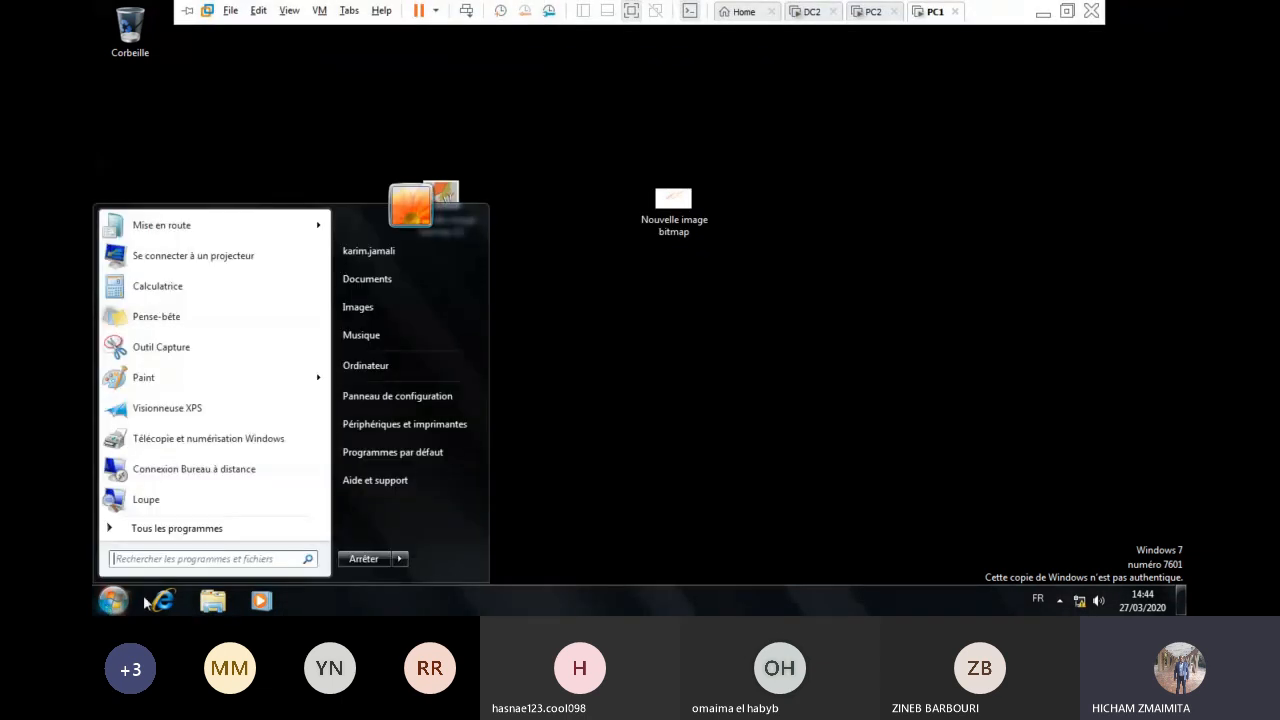
mouse_move(399, 561)
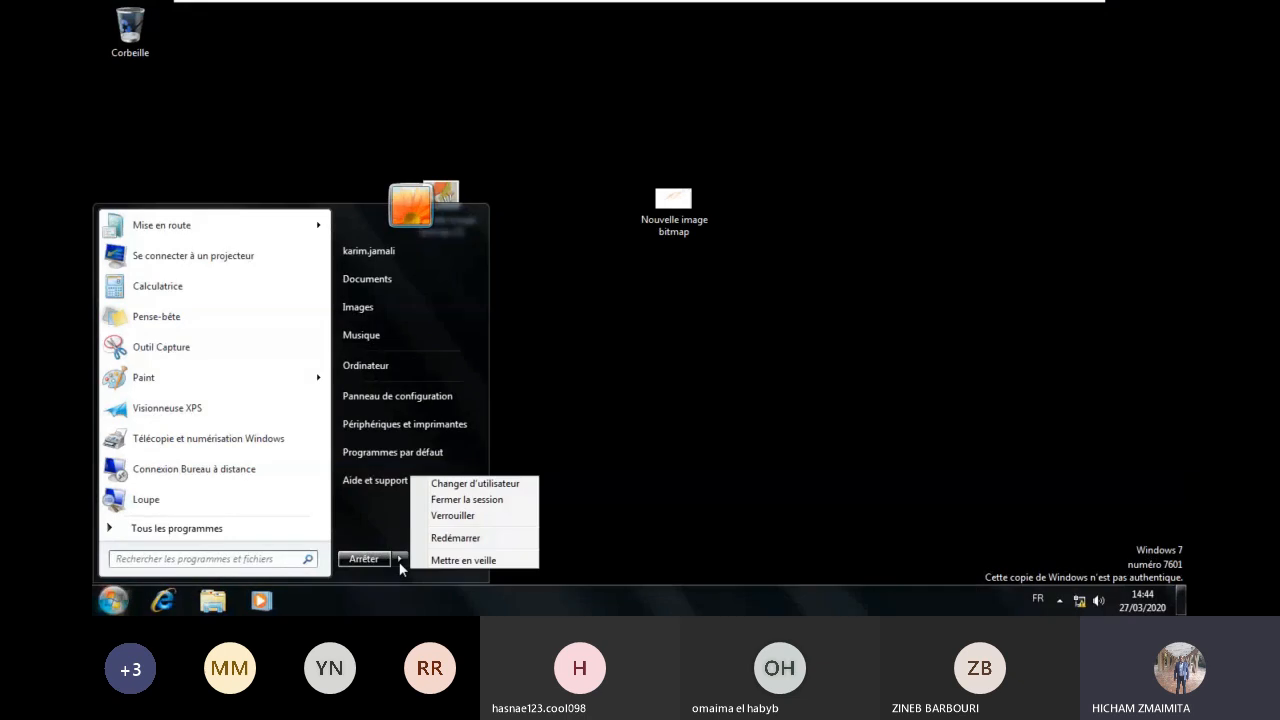
left_click(452, 516)
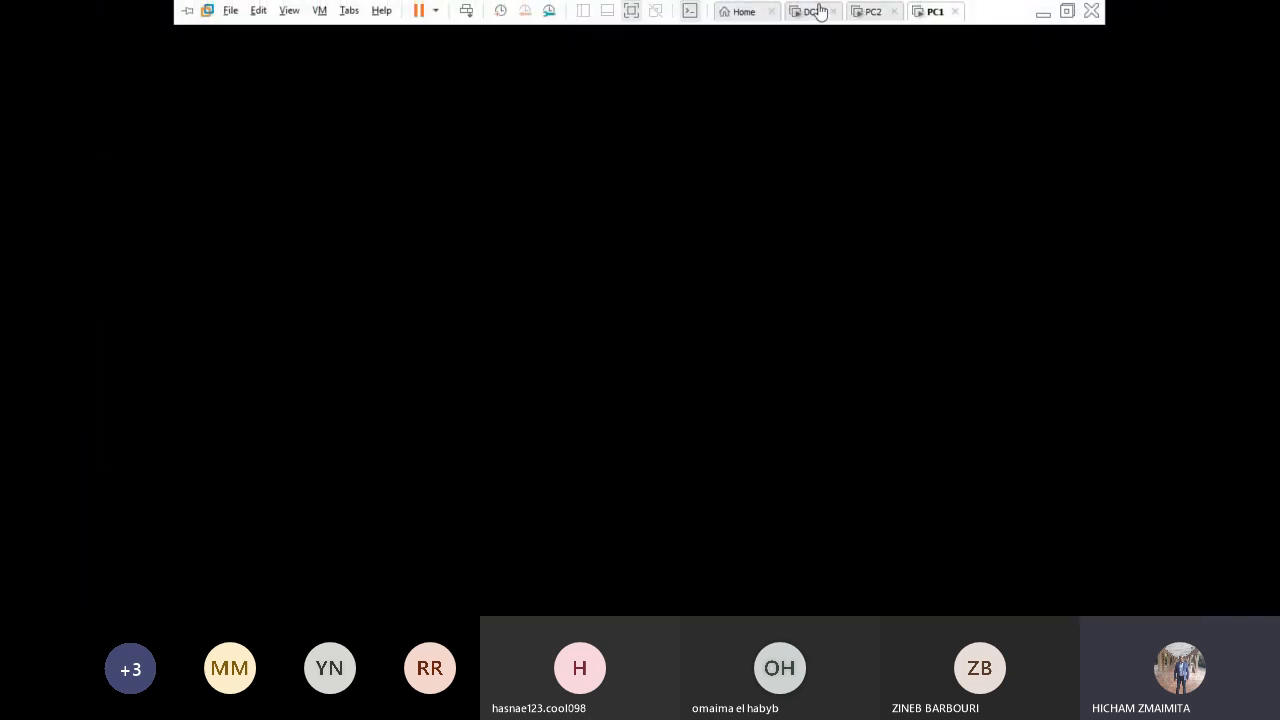
left_click(812, 11)
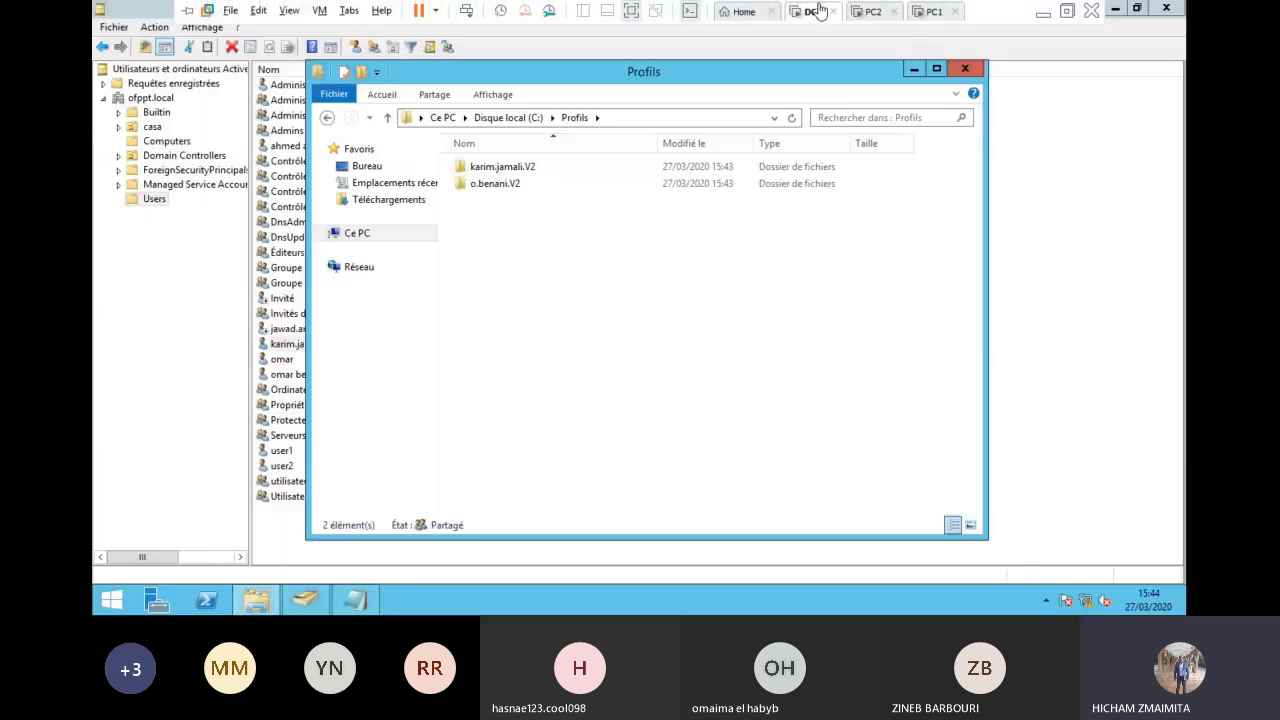
left_click(871, 11)
left_click(466, 10)
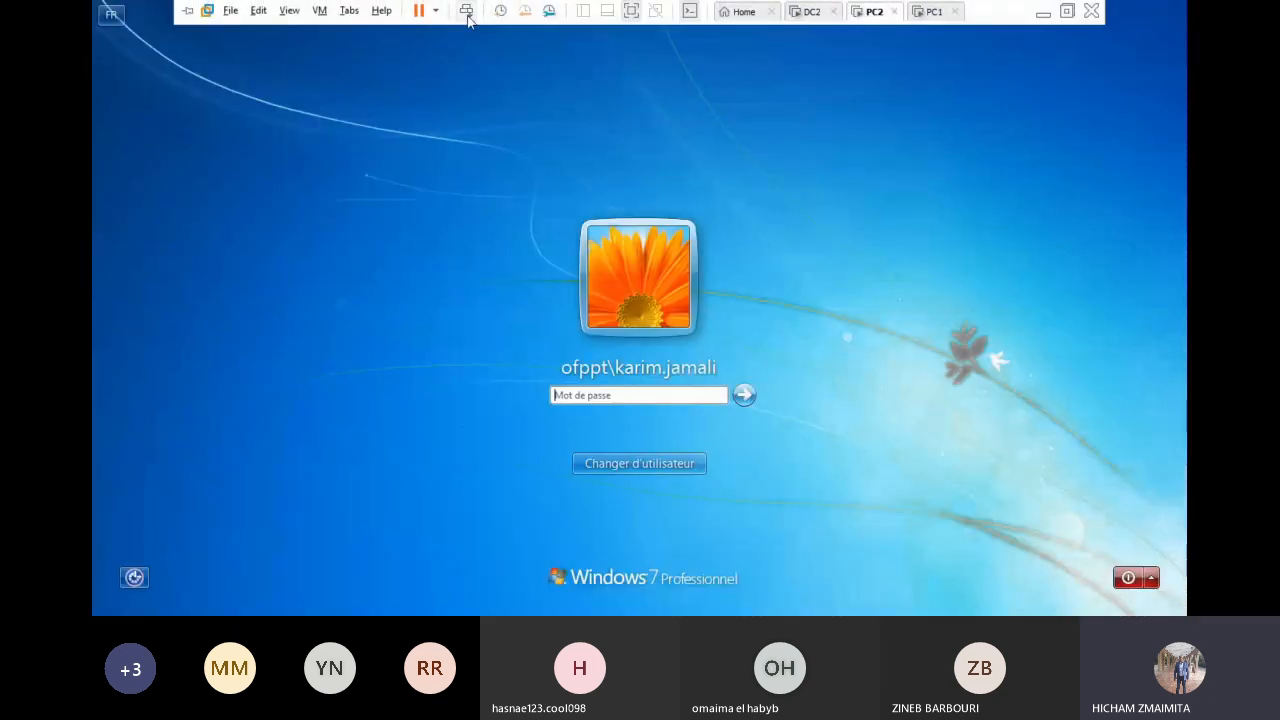
left_click(637, 395)
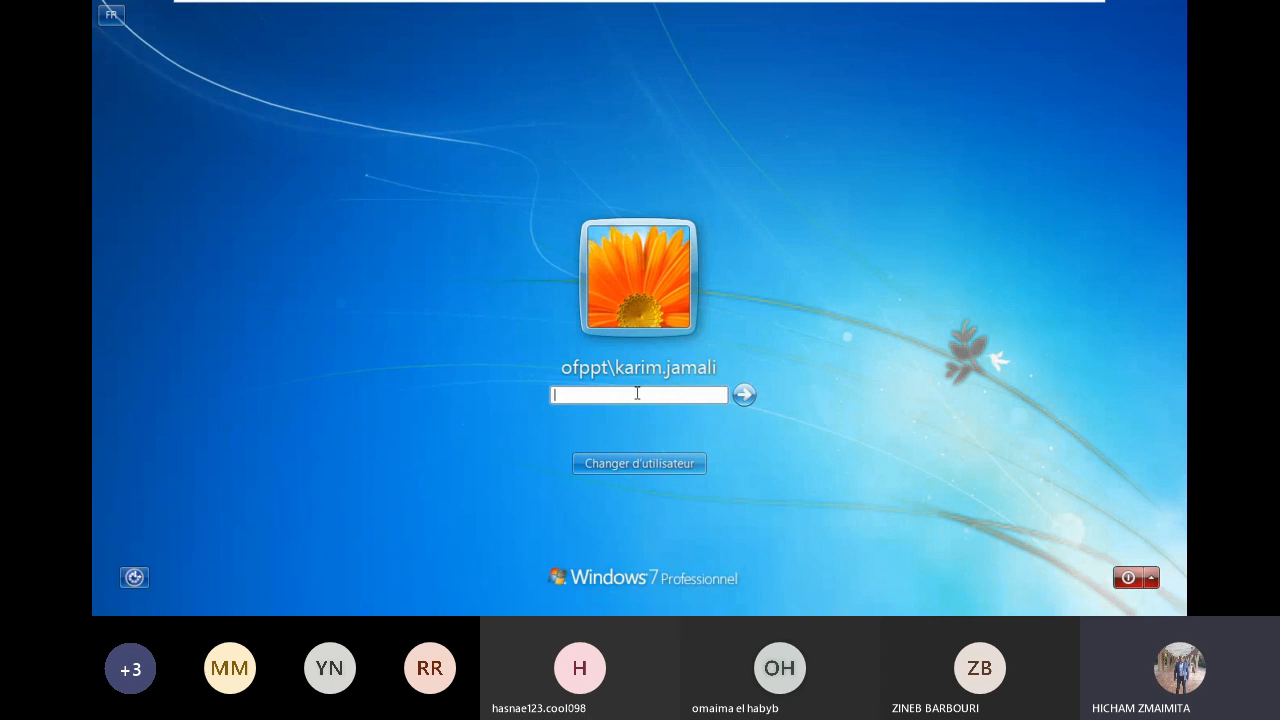
type("•••••••••")
key("Return")
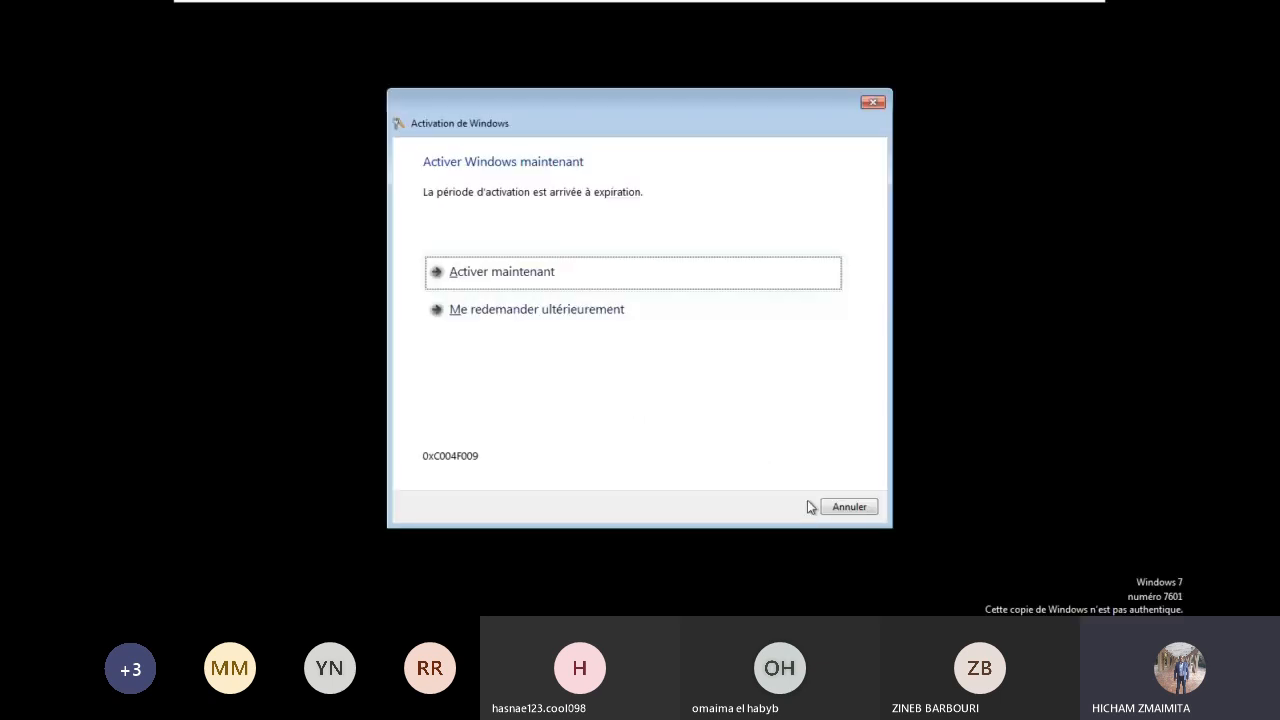
left_click(815, 506)
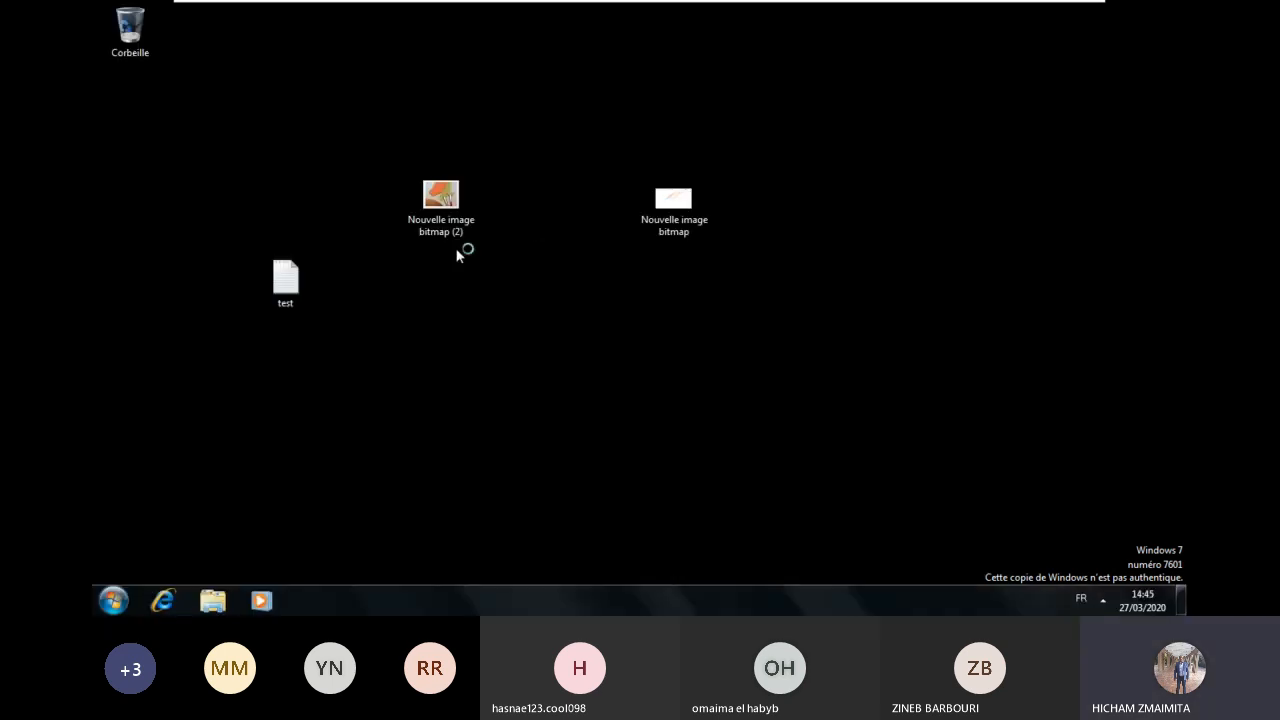
left_click(213, 600)
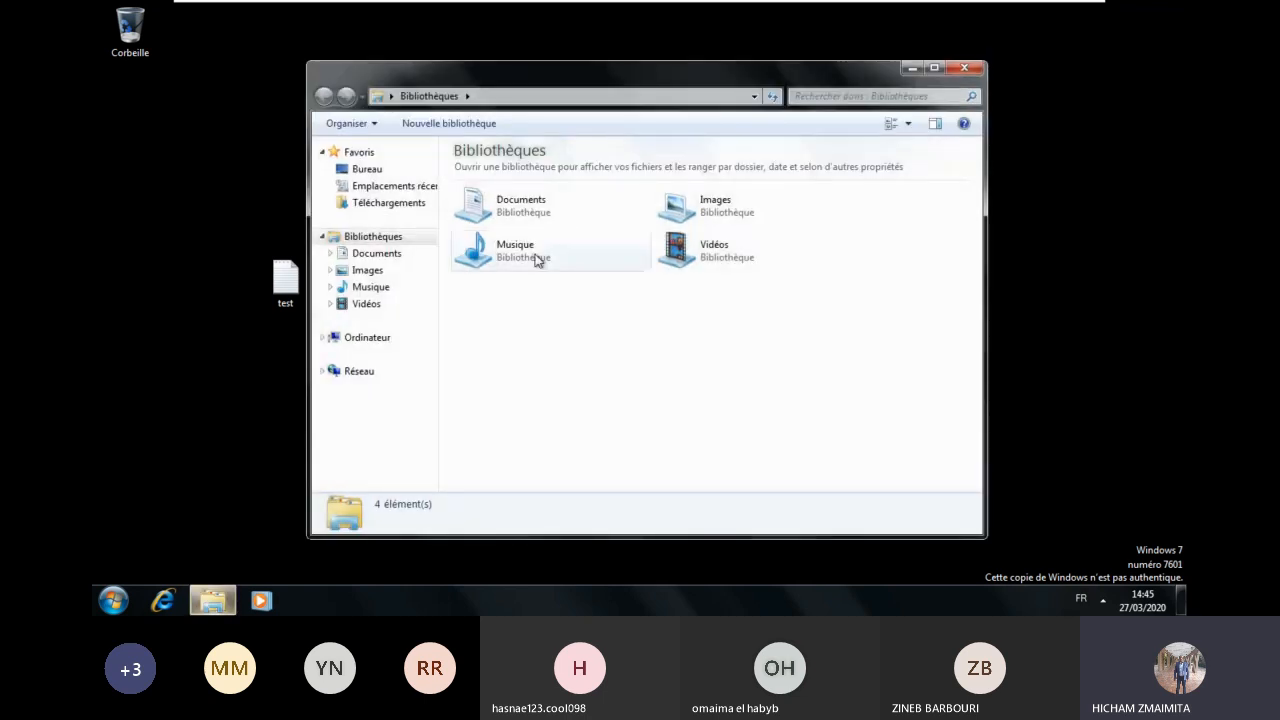
left_click(368, 256)
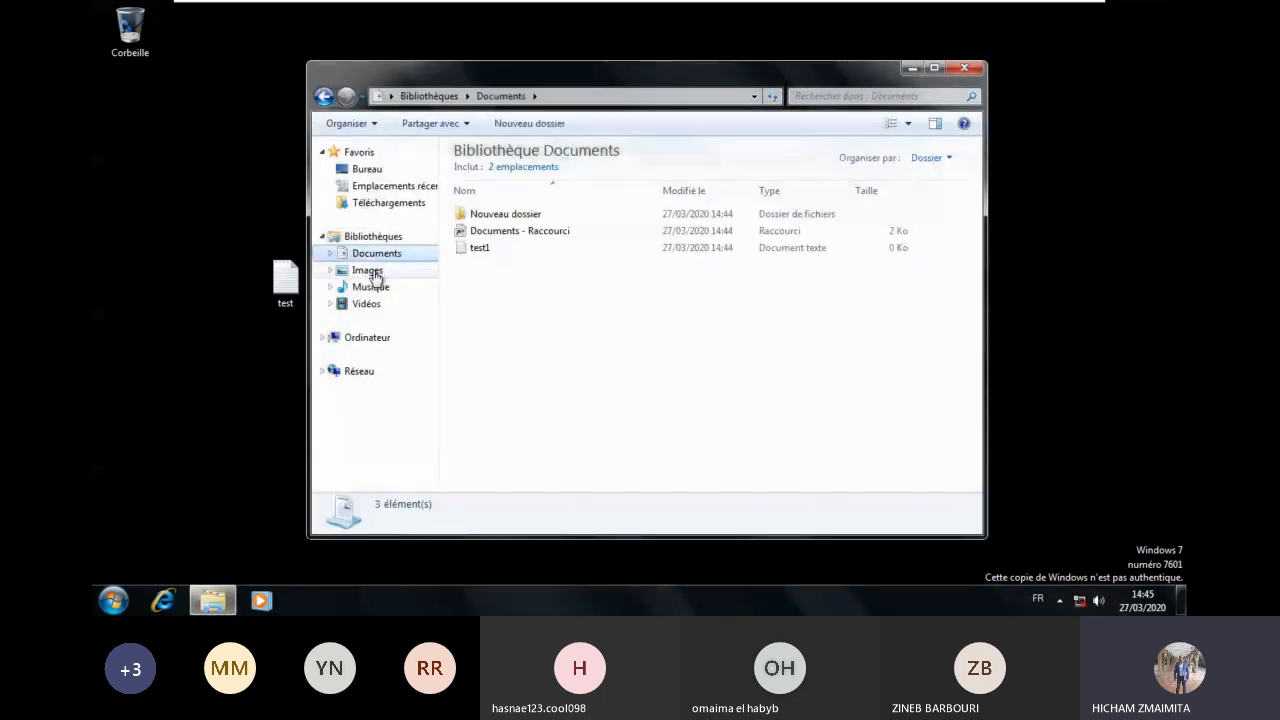
left_click(963, 68)
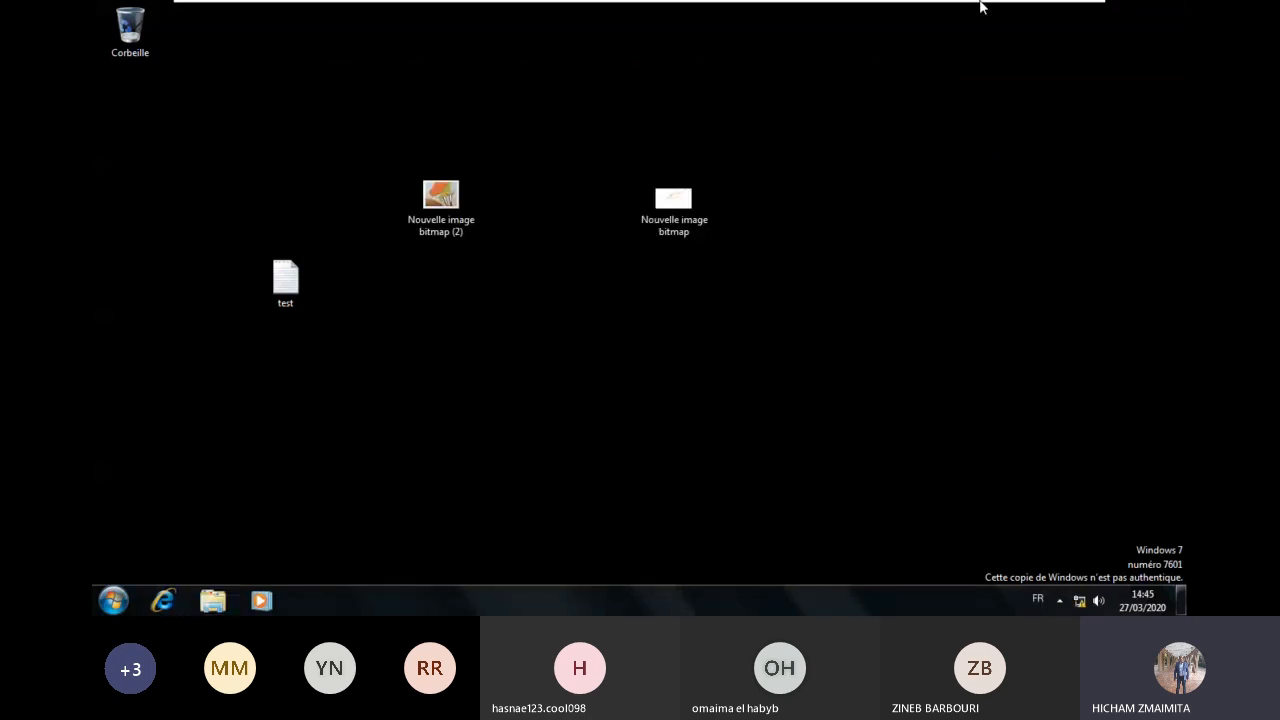
mouse_move(852, 8)
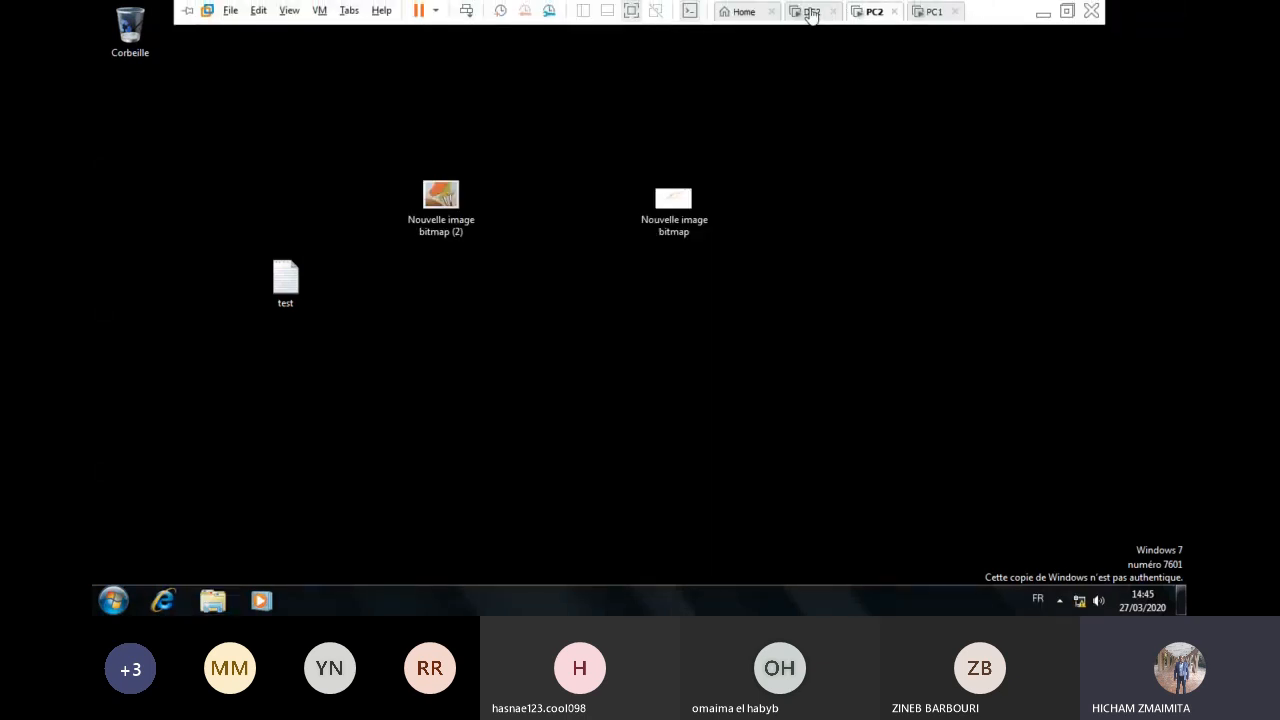
Step: On DC2, set the Notepad notes font size to 18
left_click(811, 12)
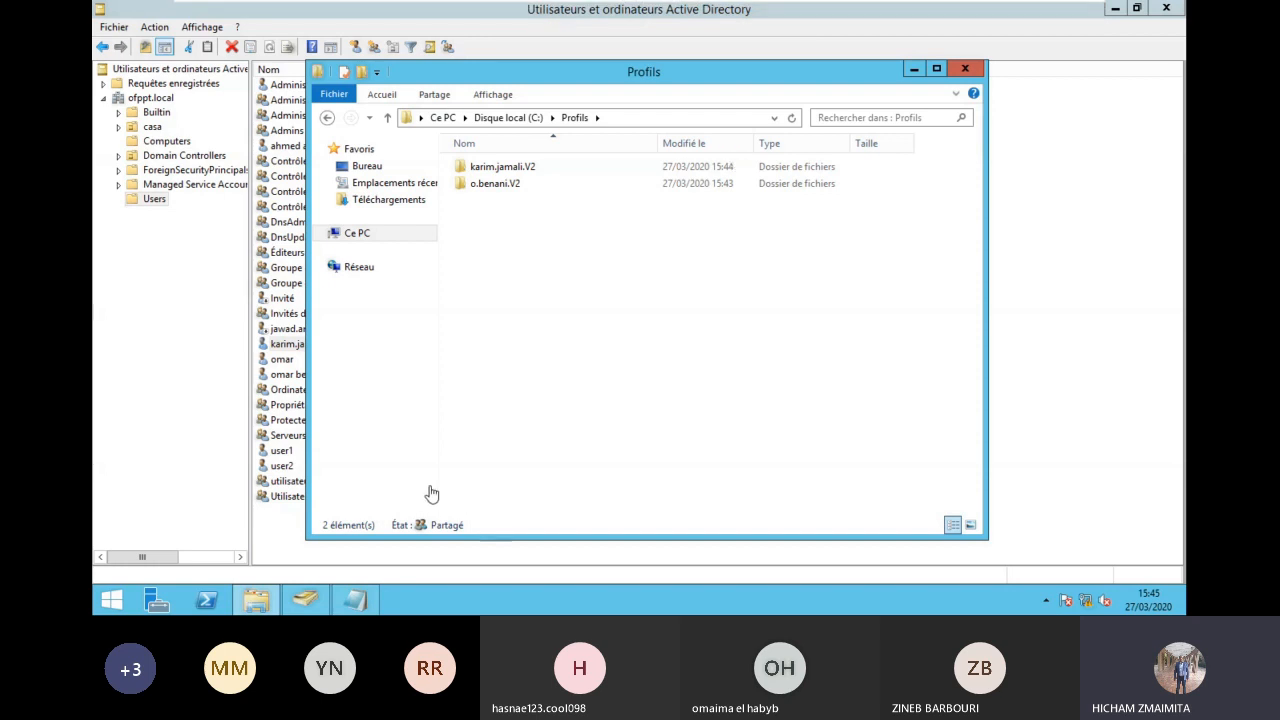
left_click(355, 600)
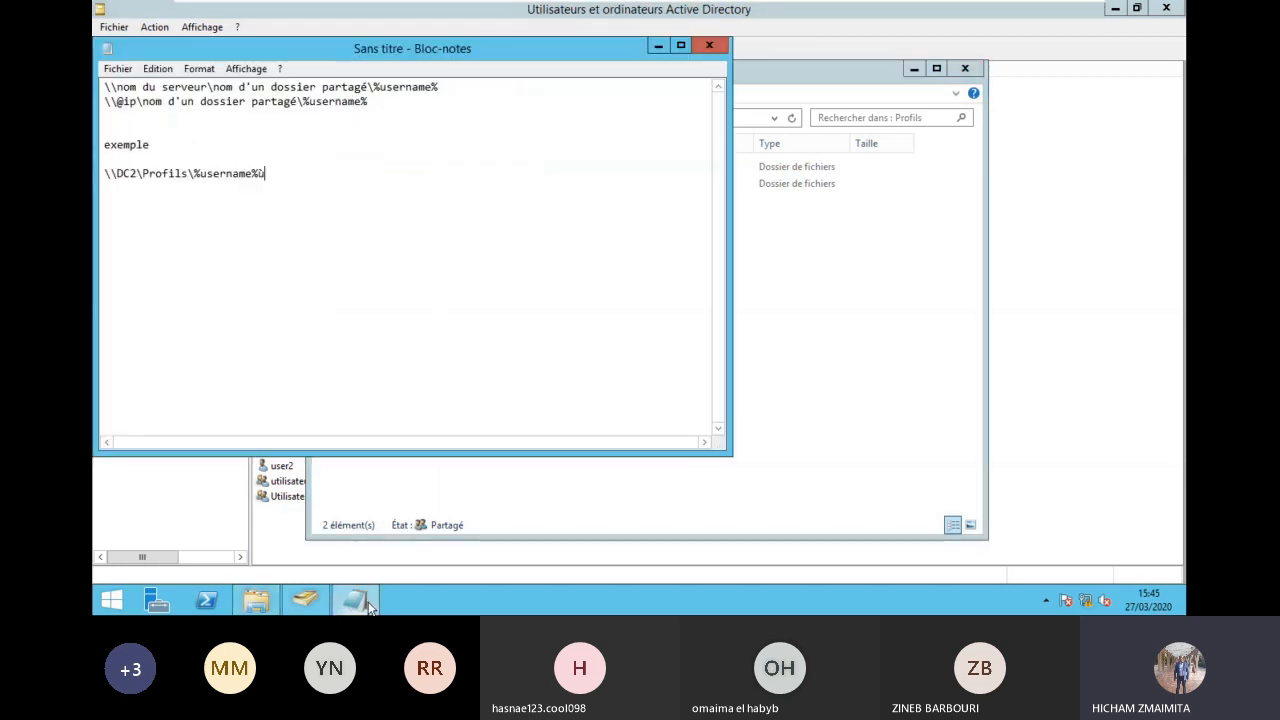
left_click(199, 68)
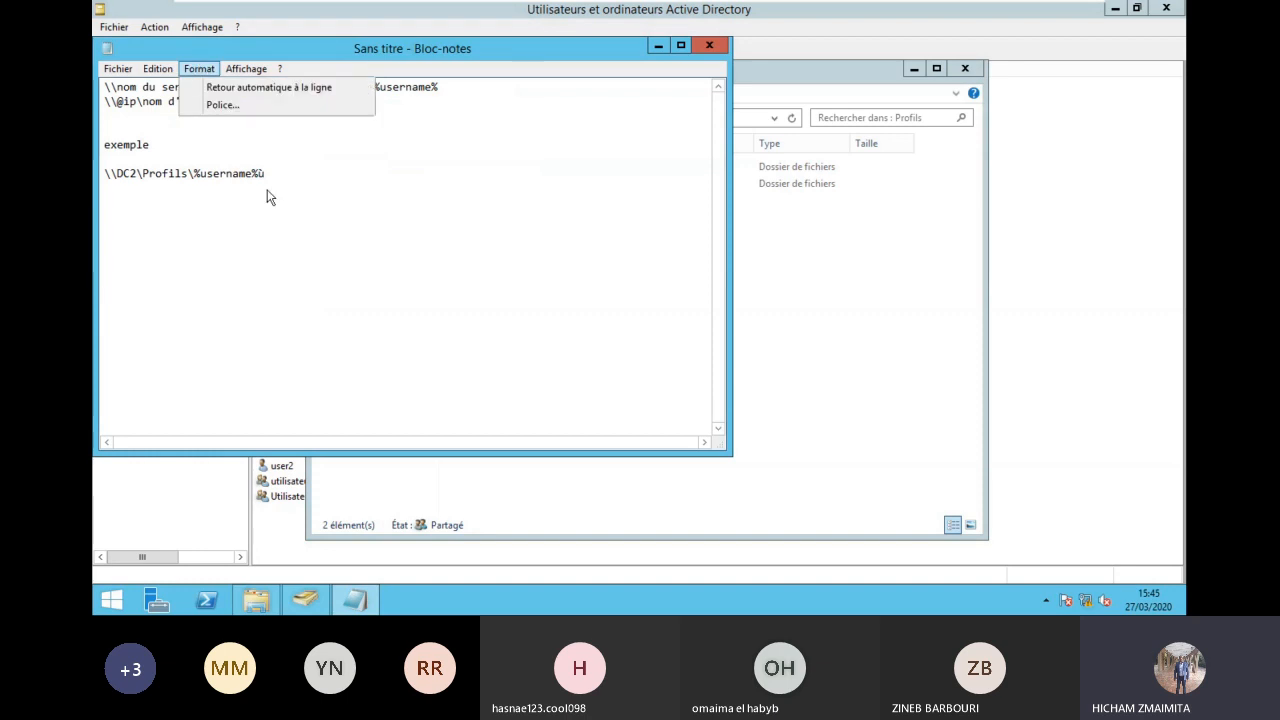
left_click(286, 104)
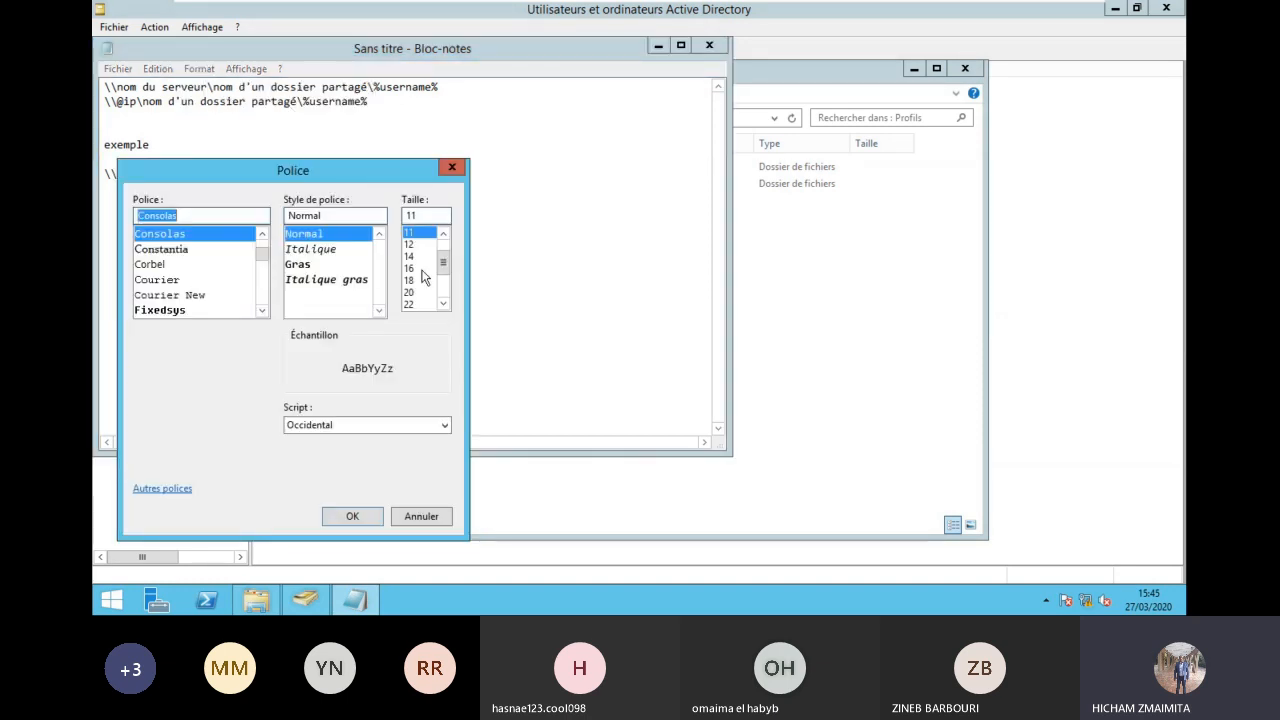
left_click(418, 280)
left_click(352, 516)
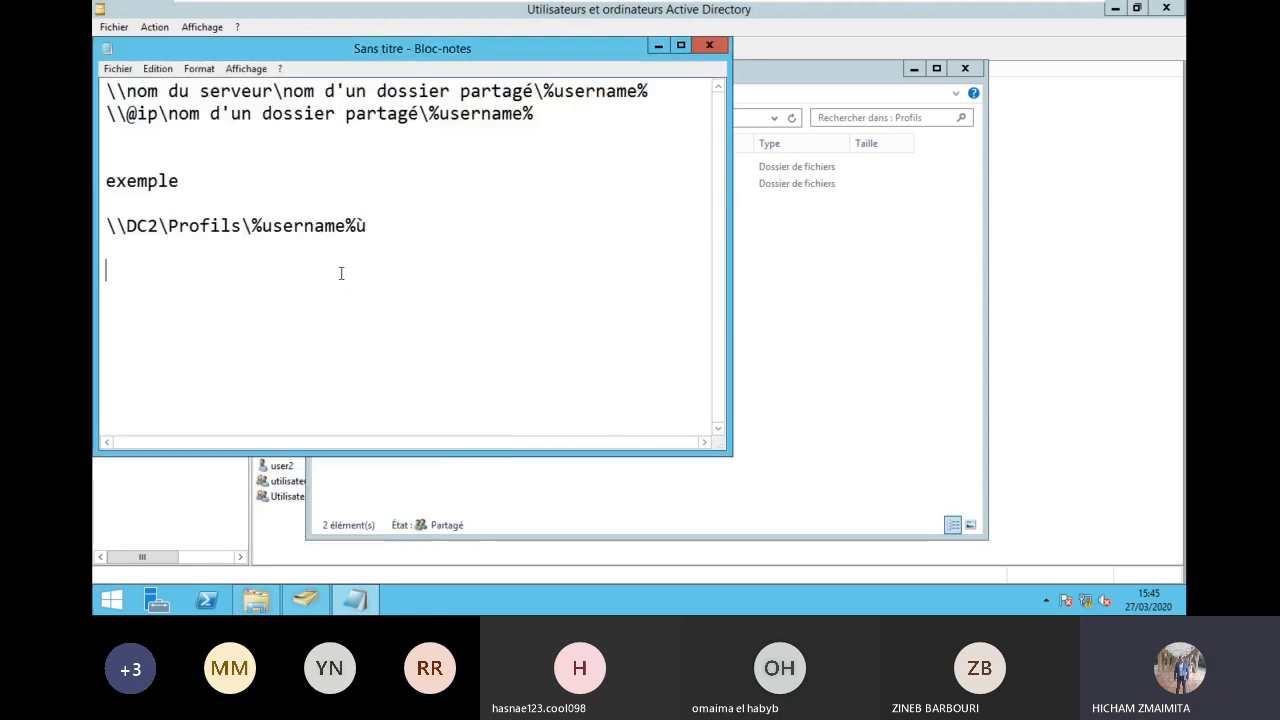
Step: Type the heading 'Profil obligatoire:' and the line 'dans le dossier de profil utilisateur', fixing typos
type("rofil obli")
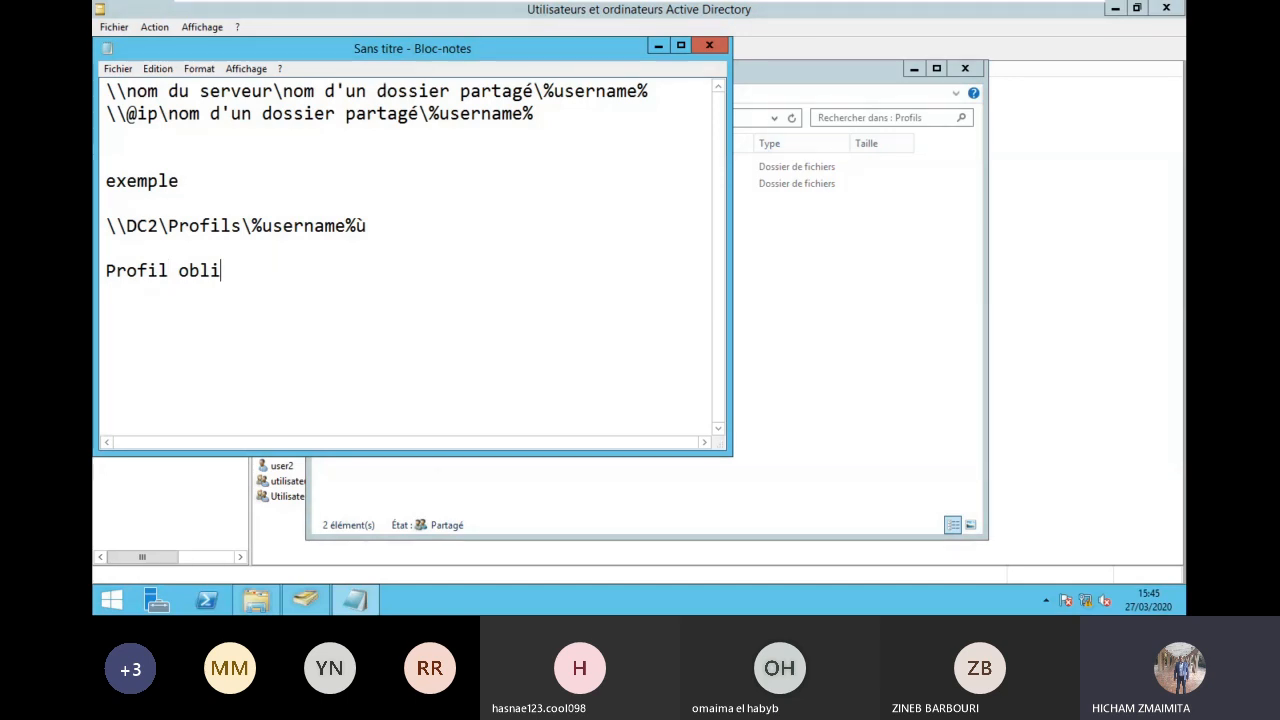
type("gatoire:")
key("Return")
type("dans")
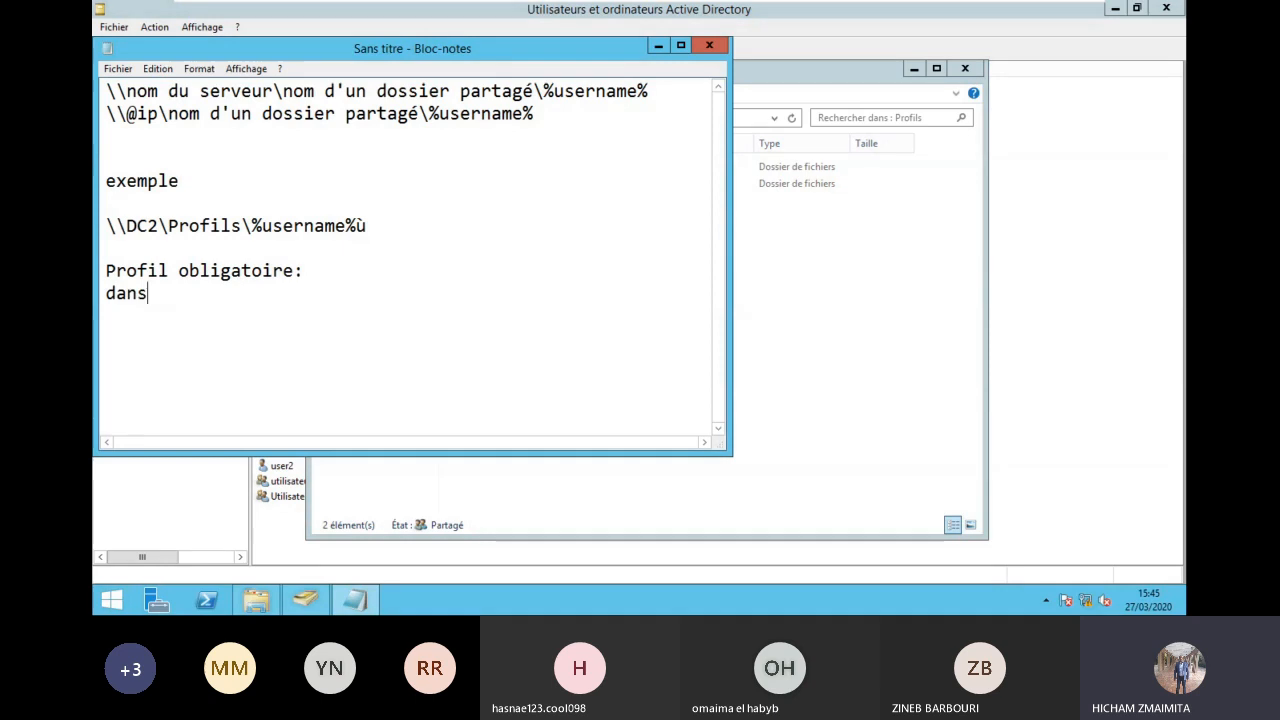
type(" le dossie")
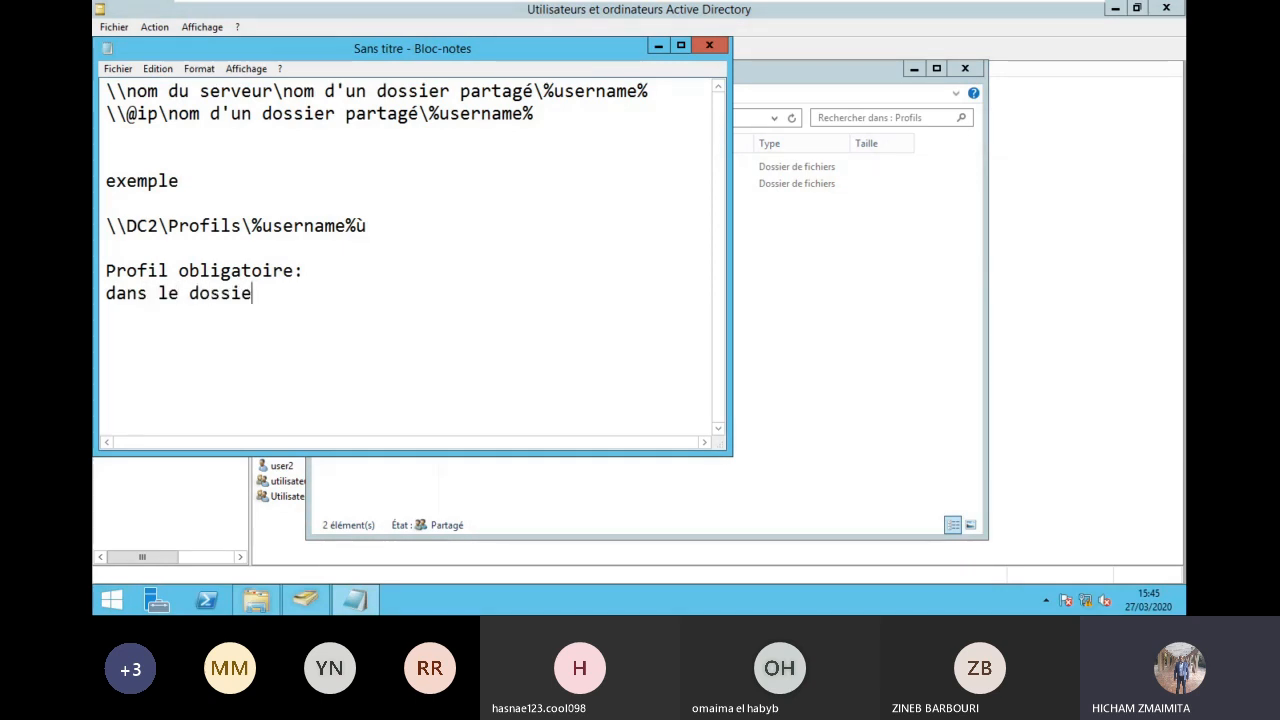
type("r d eprofils utilisateur")
left_click(379, 293)
key("BackSpace")
key("Left")
key("Left")
key("Left")
key("Left")
key("Left")
key("Left")
key("Left")
key("Left")
key("Delete")
key("Right")
key("End")
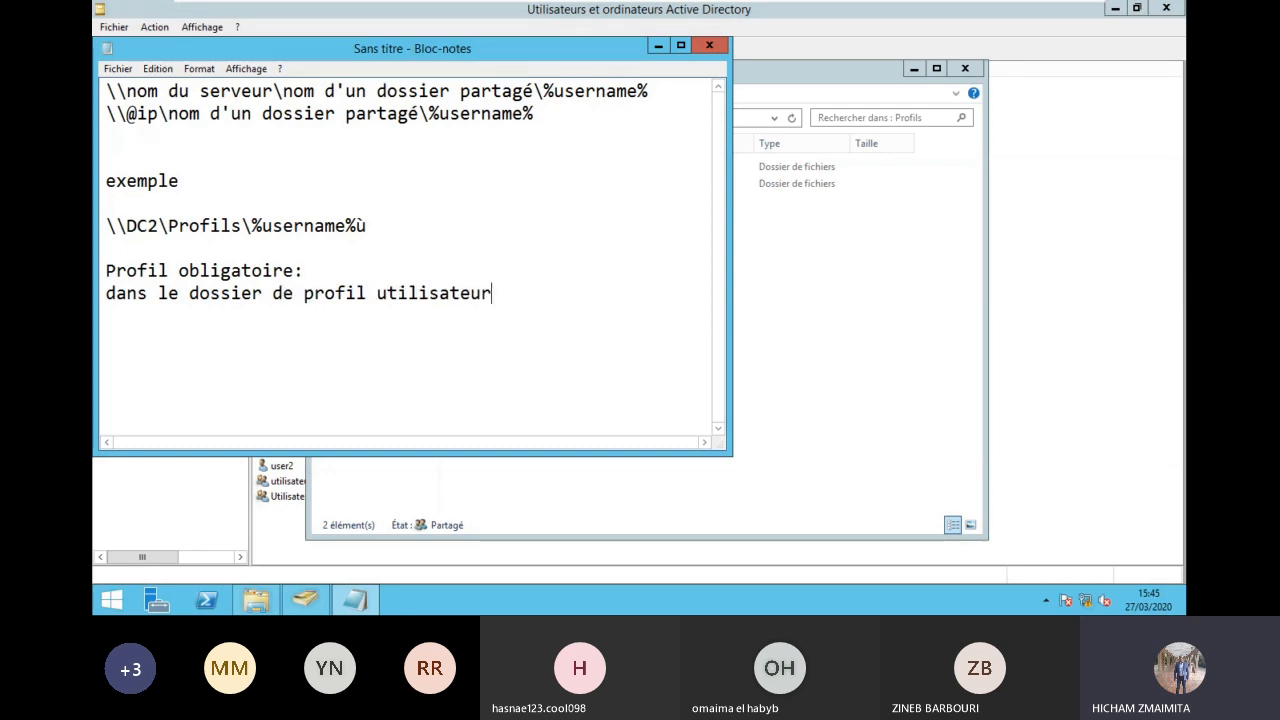
type("'(")
key("BackSpace")
key("BackSpace")
key("BackSpace")
Step: Extend the line with 'spécifique à un' and a note to look for the hidden file
left_click(371, 296)
type("spéci ")
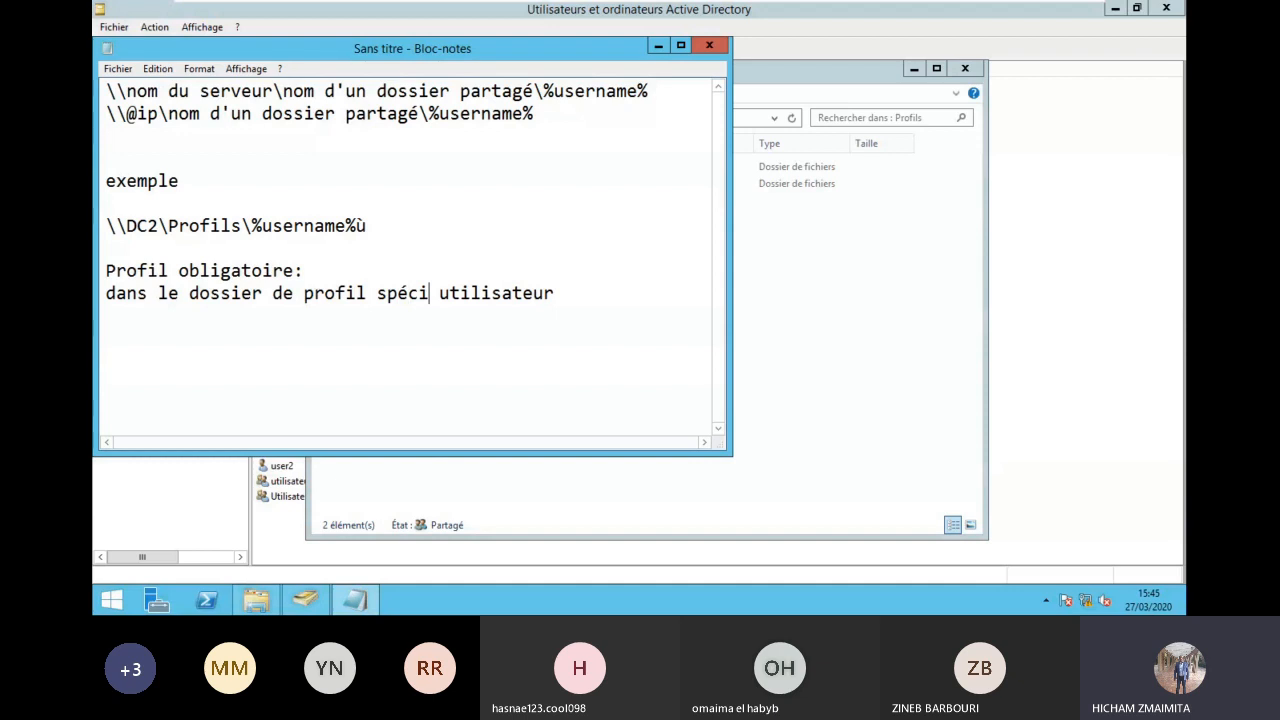
type("fique à")
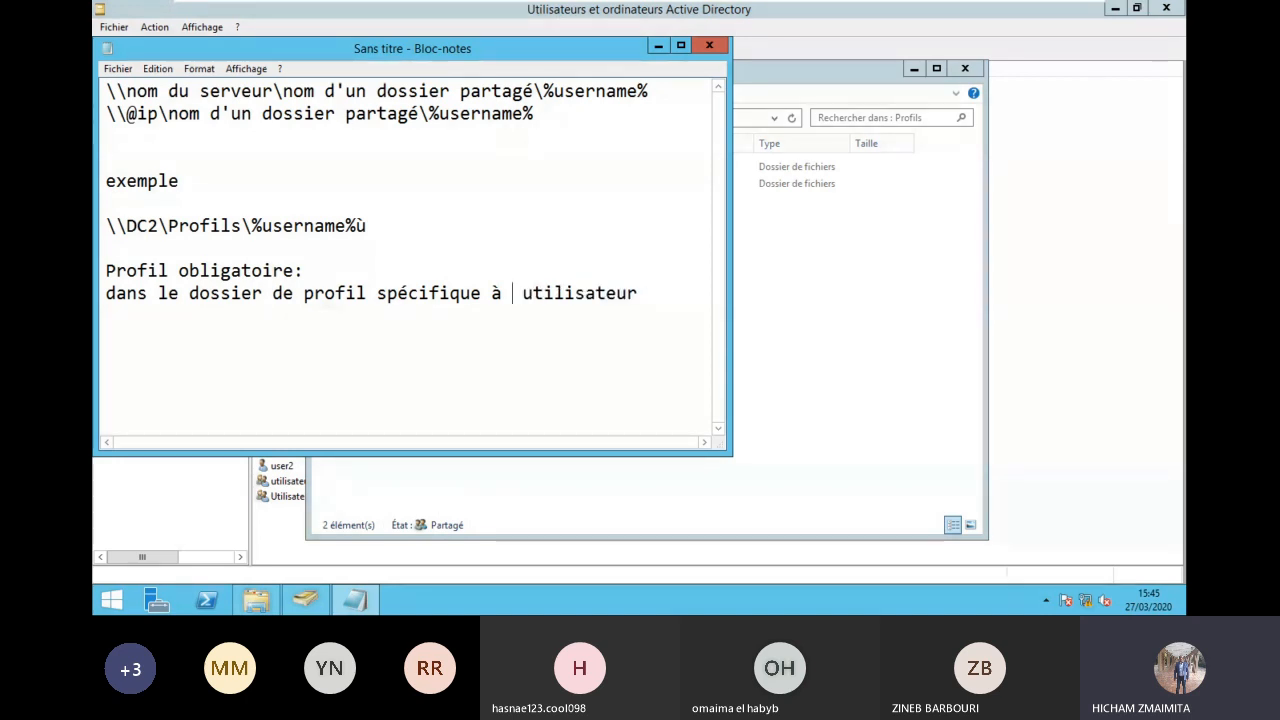
type(" un")
key("End")
key("BackSpace")
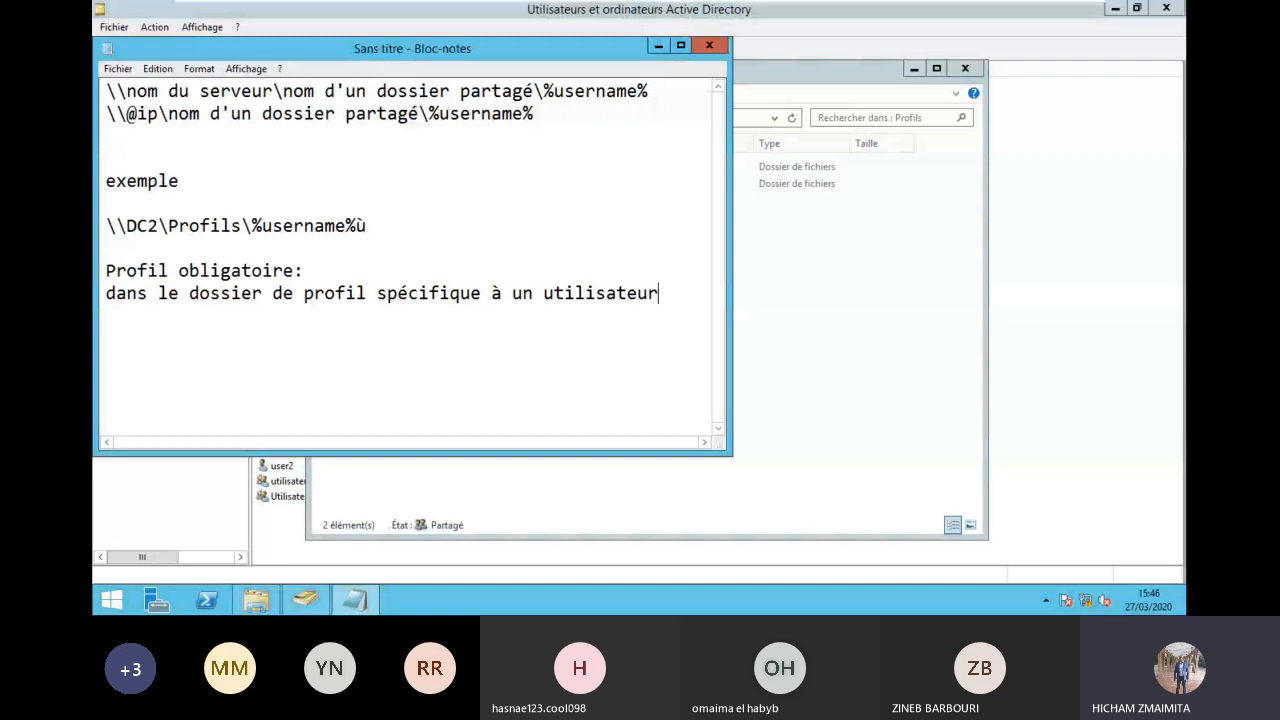
type(",")
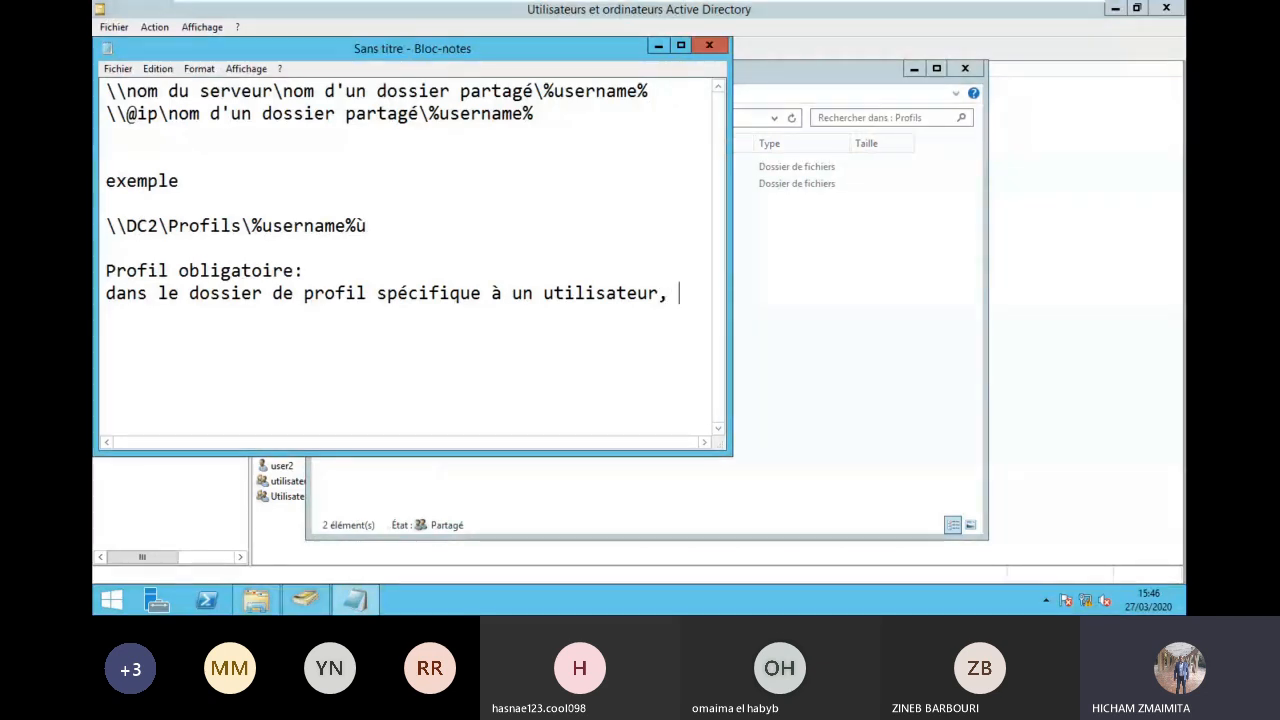
type(" chercher le ")
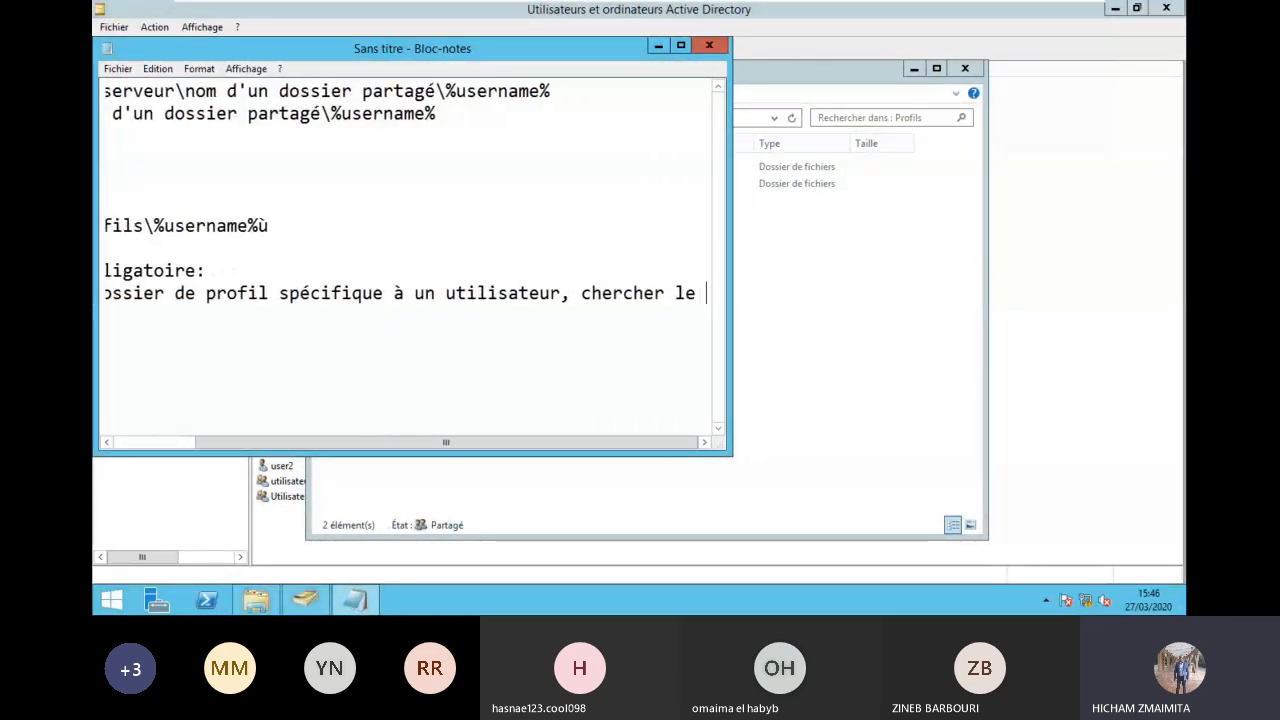
type("ficheir ")
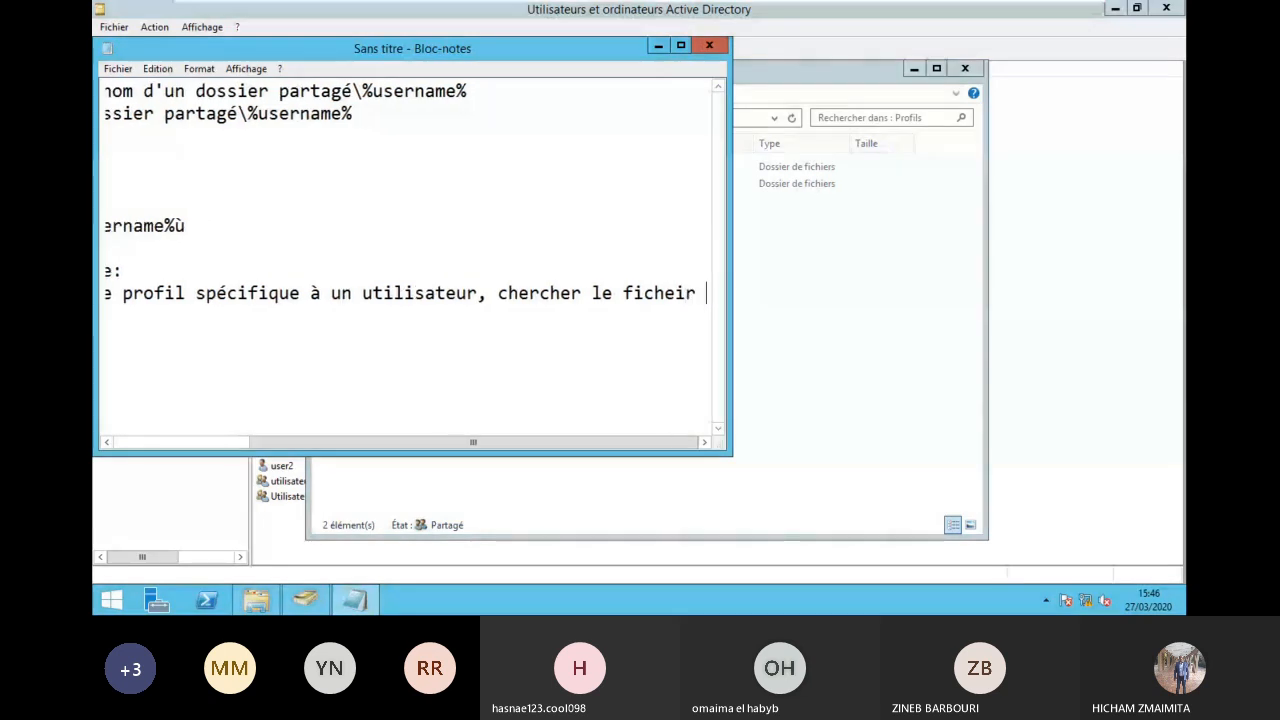
type("caché")
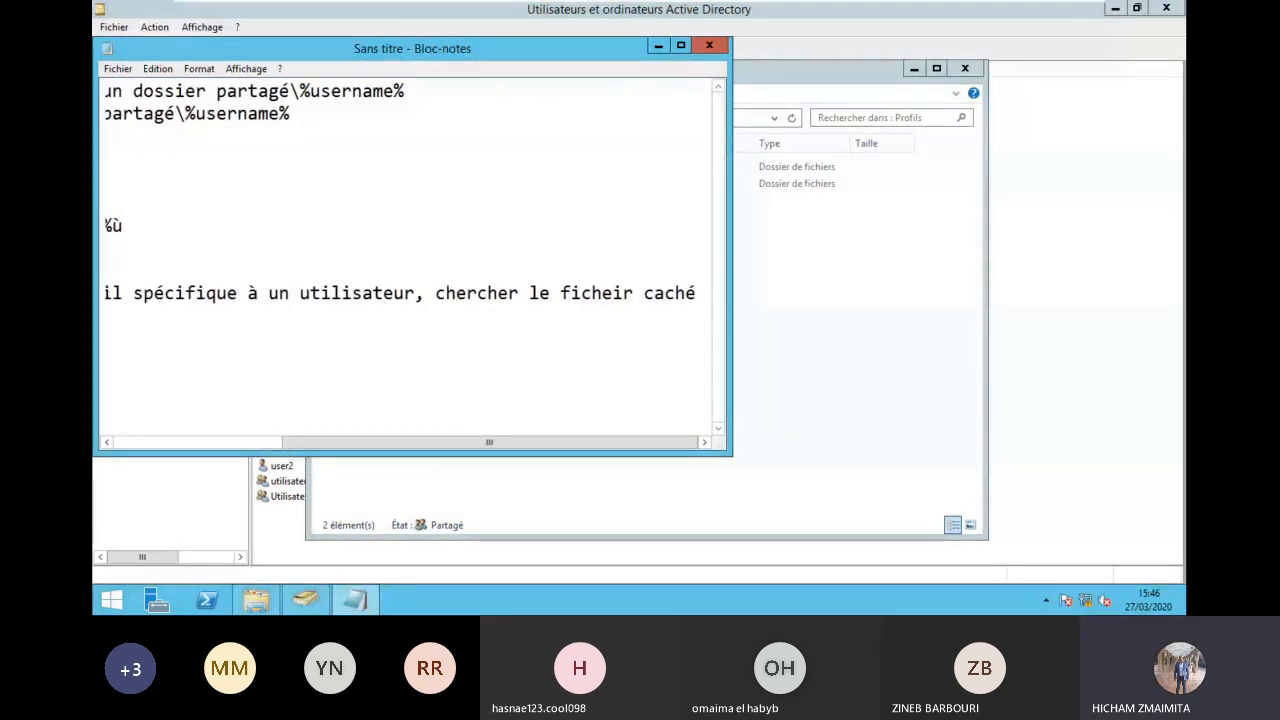
left_click(200, 76)
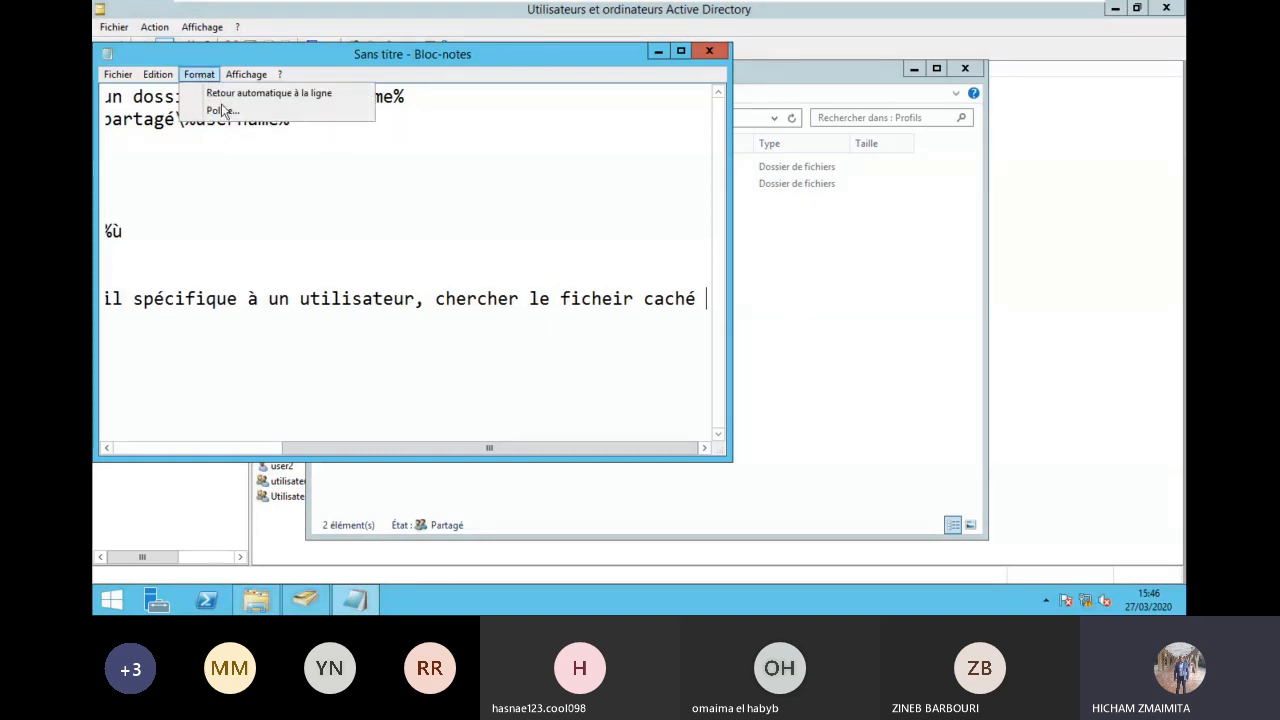
Step: Turn on word wrap and append '(NTUSER.DAT) et renomer ce fichier par NTUSER.MAN' to the note
left_click(232, 94)
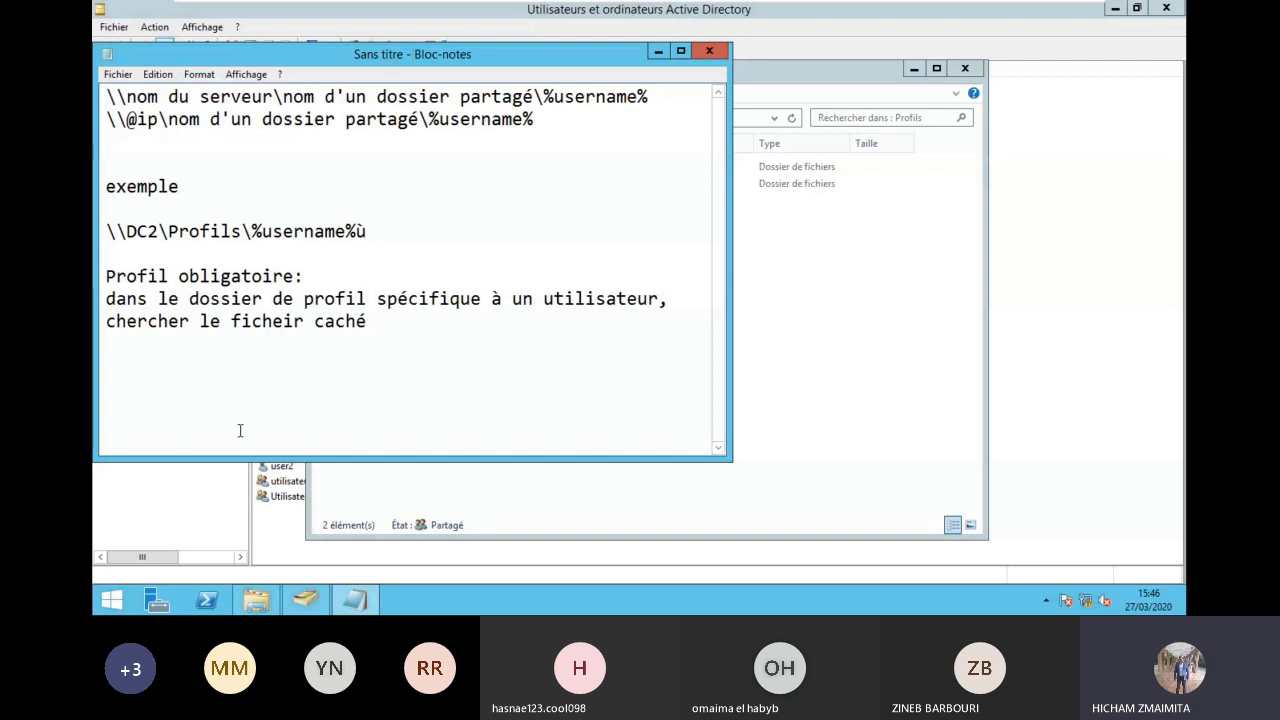
left_click(384, 321)
type("(NTUSER.DAT) et renomer ce ")
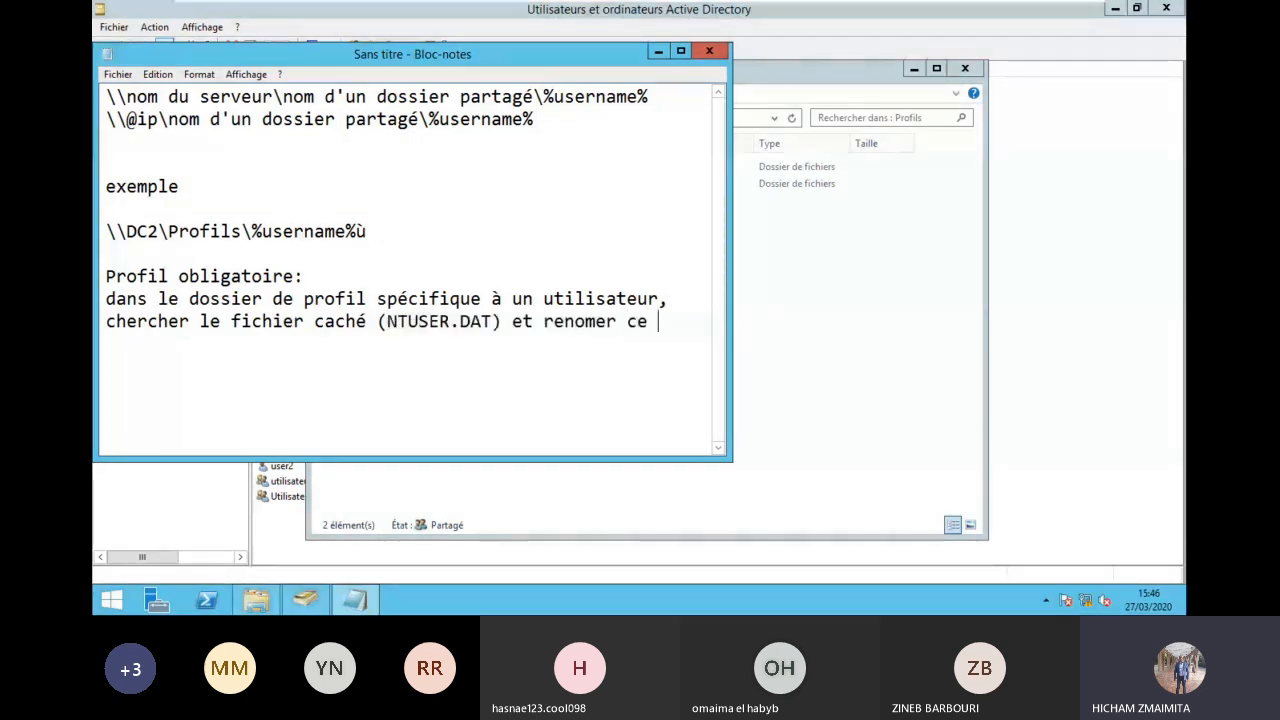
type("fichier ")
type("par ?TUSE")
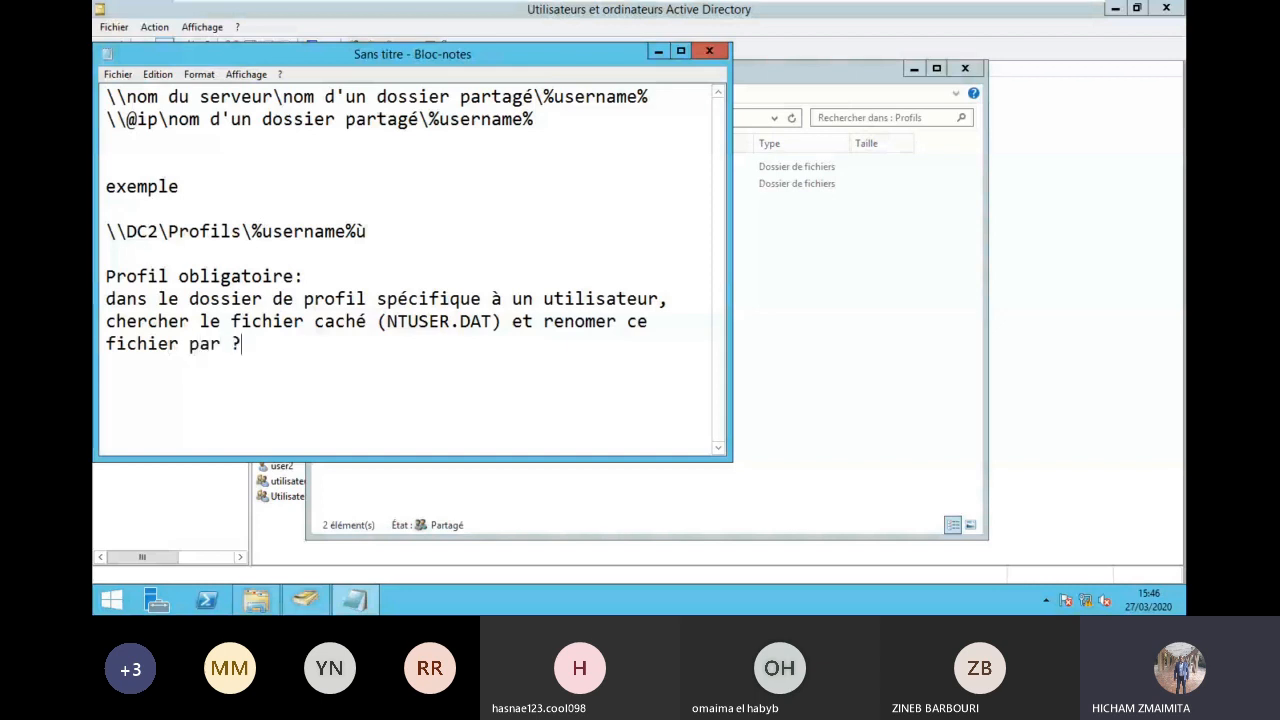
key("BackSpace")
key("BackSpace")
key("BackSpace")
key("BackSpace")
key("BackSpace")
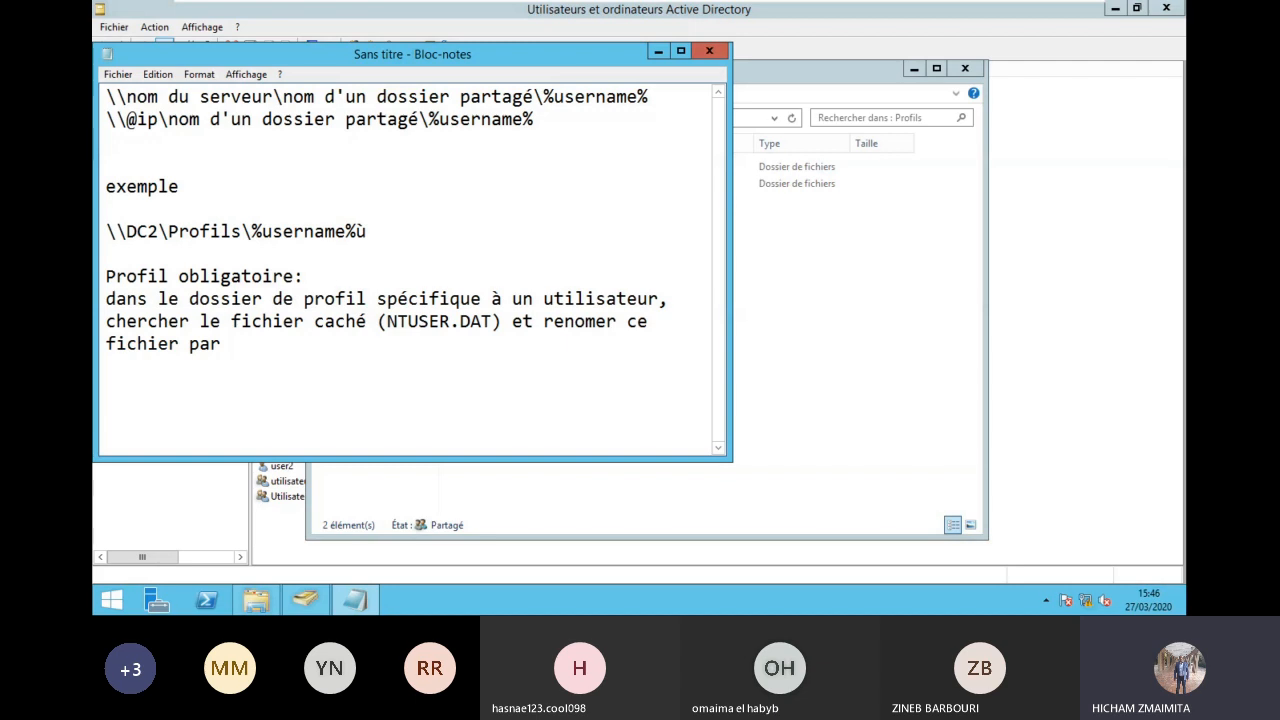
type("NTUSER.")
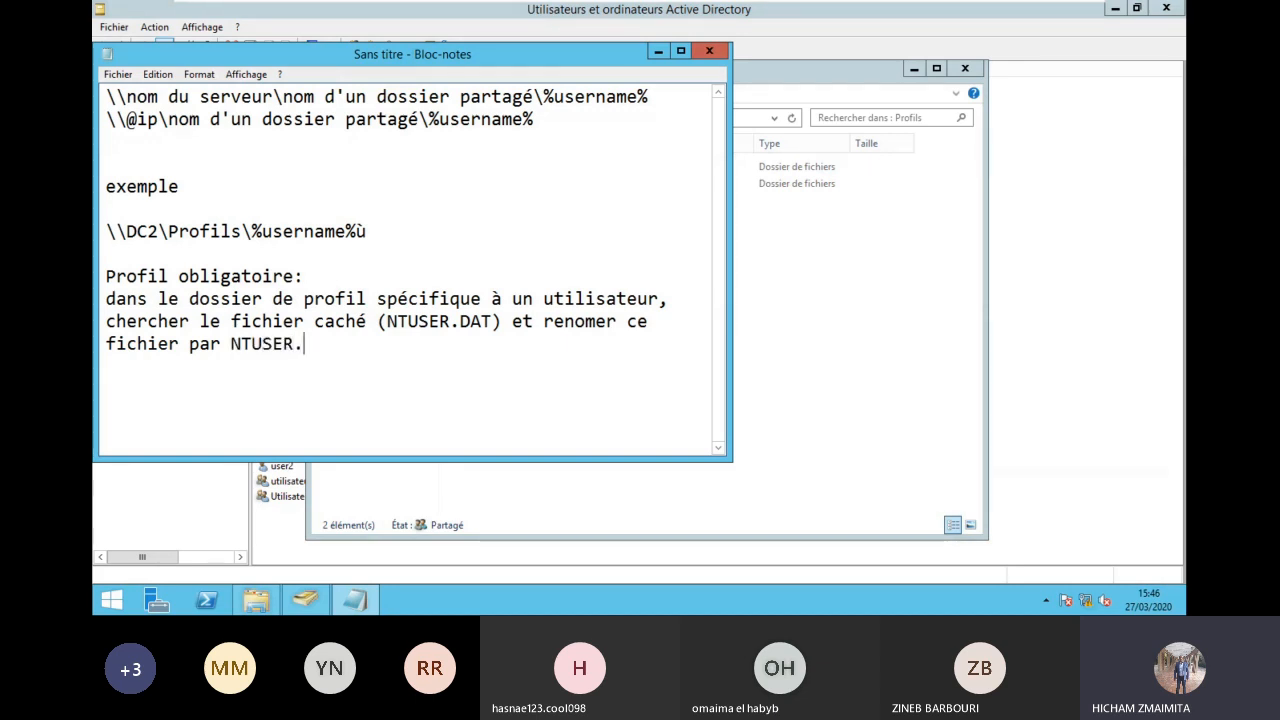
type("MAN")
Step: Reword the folder line to read 'dans le serveur, utiliser le'
left_click(108, 300)
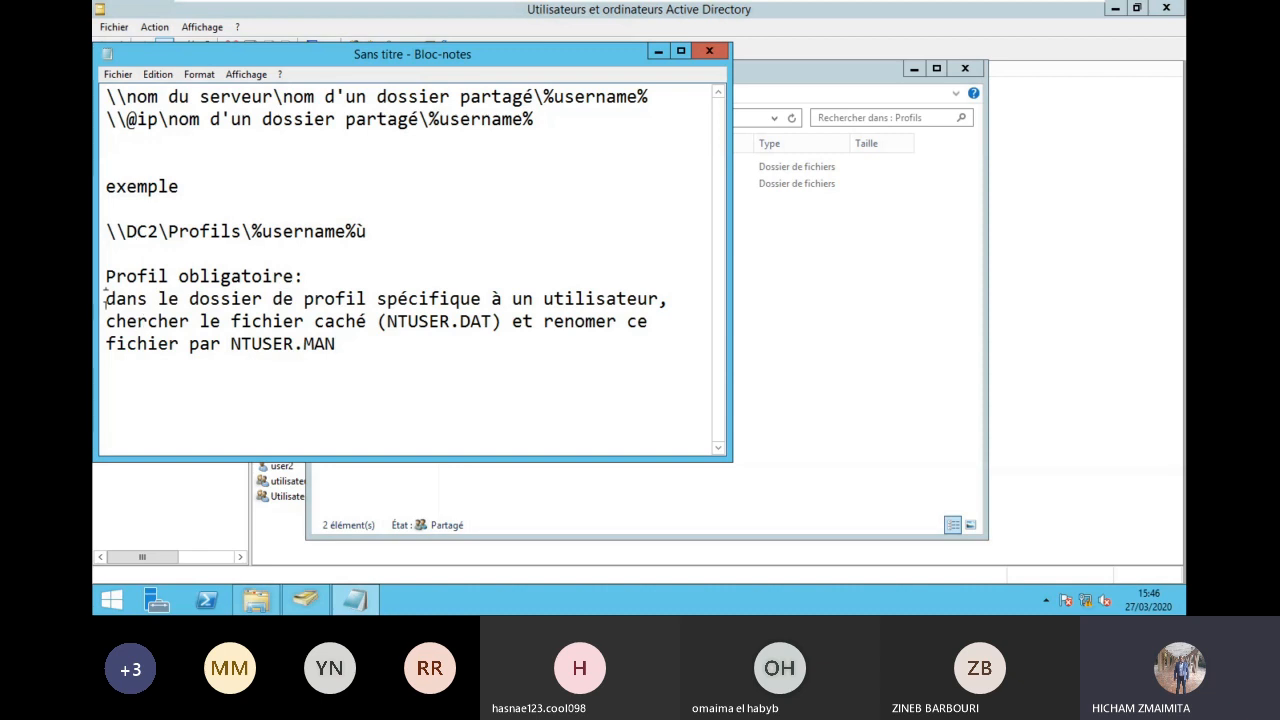
type("dans le serveur,")
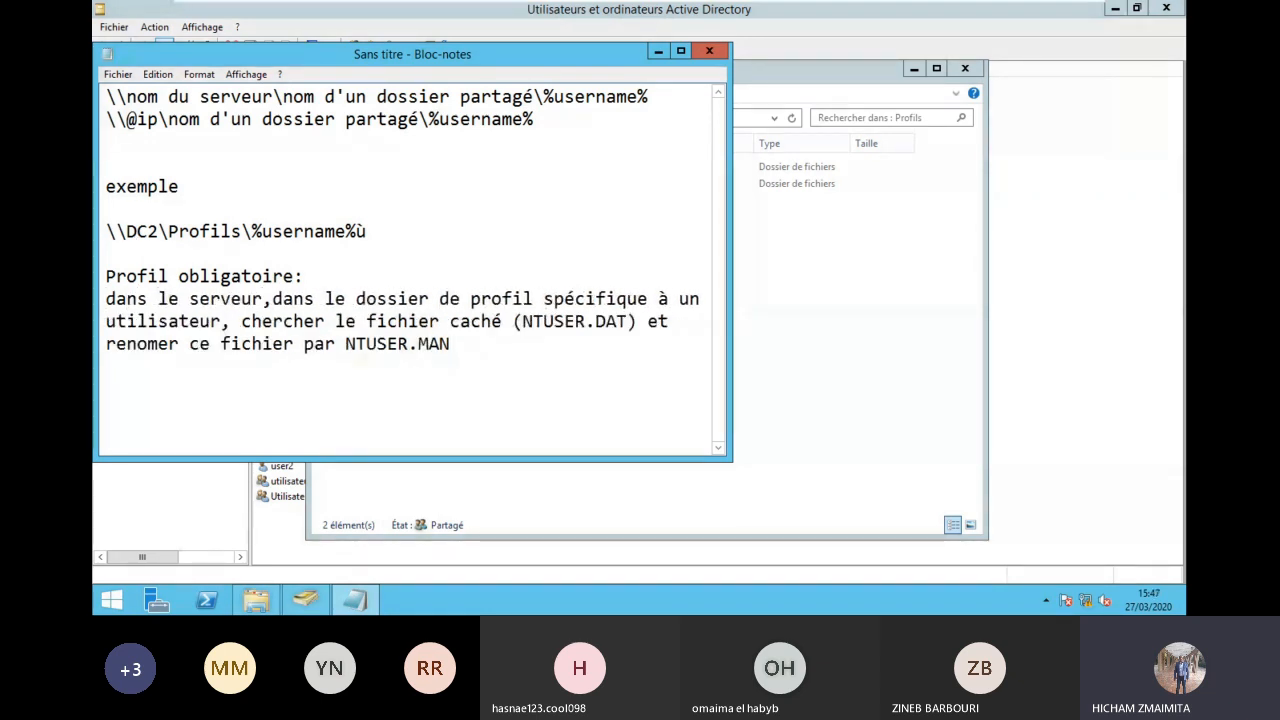
key("Delete")
key("Delete")
key("Delete")
key("Delete")
key("Delete")
key("Delete")
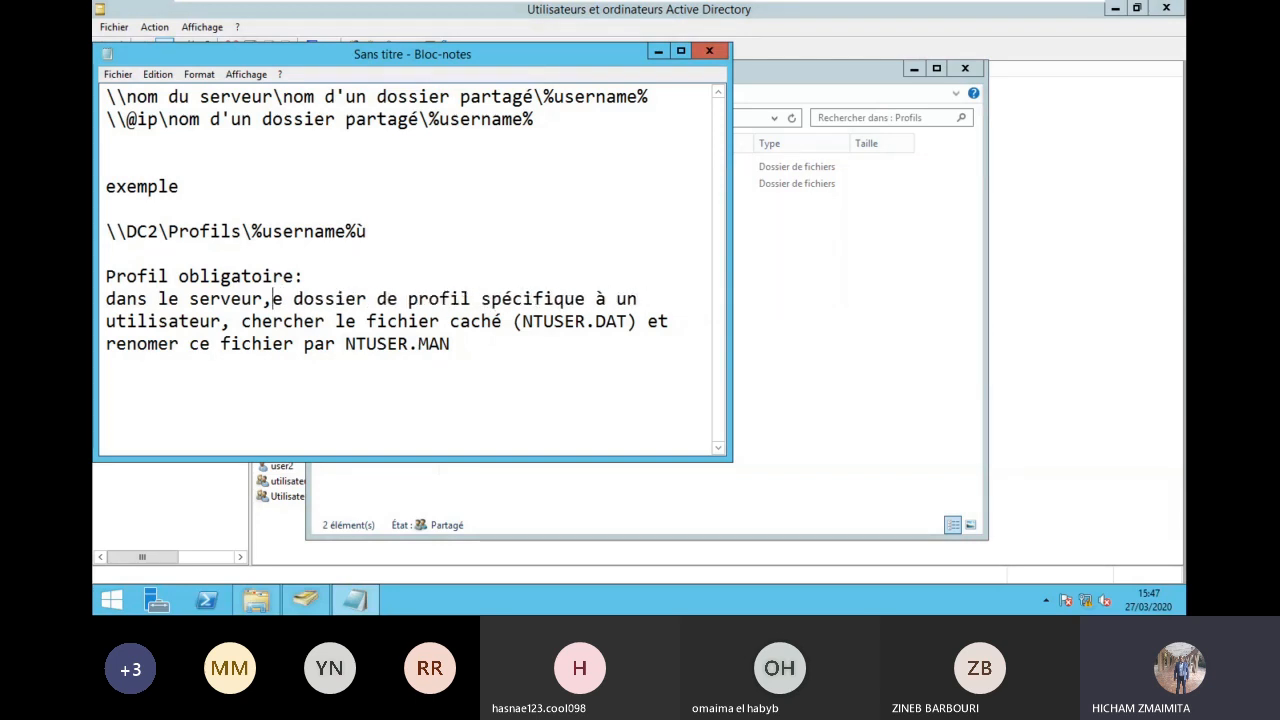
type("utiliser ")
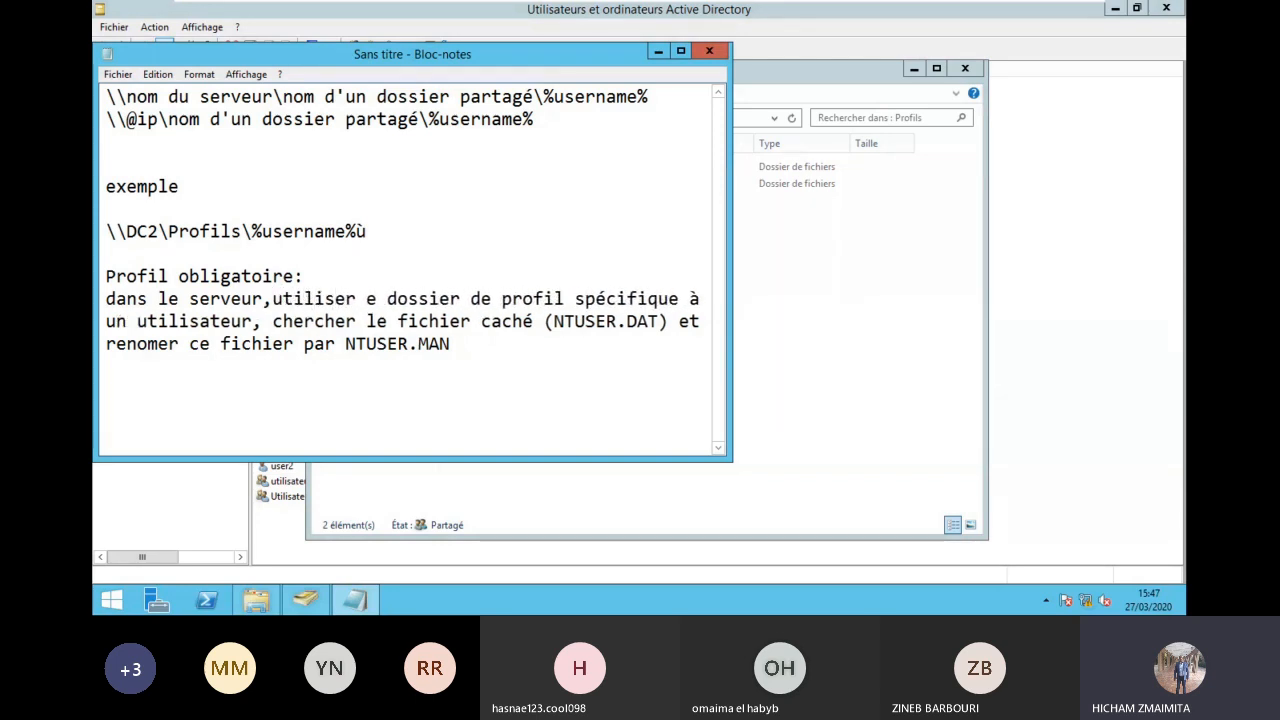
type("le")
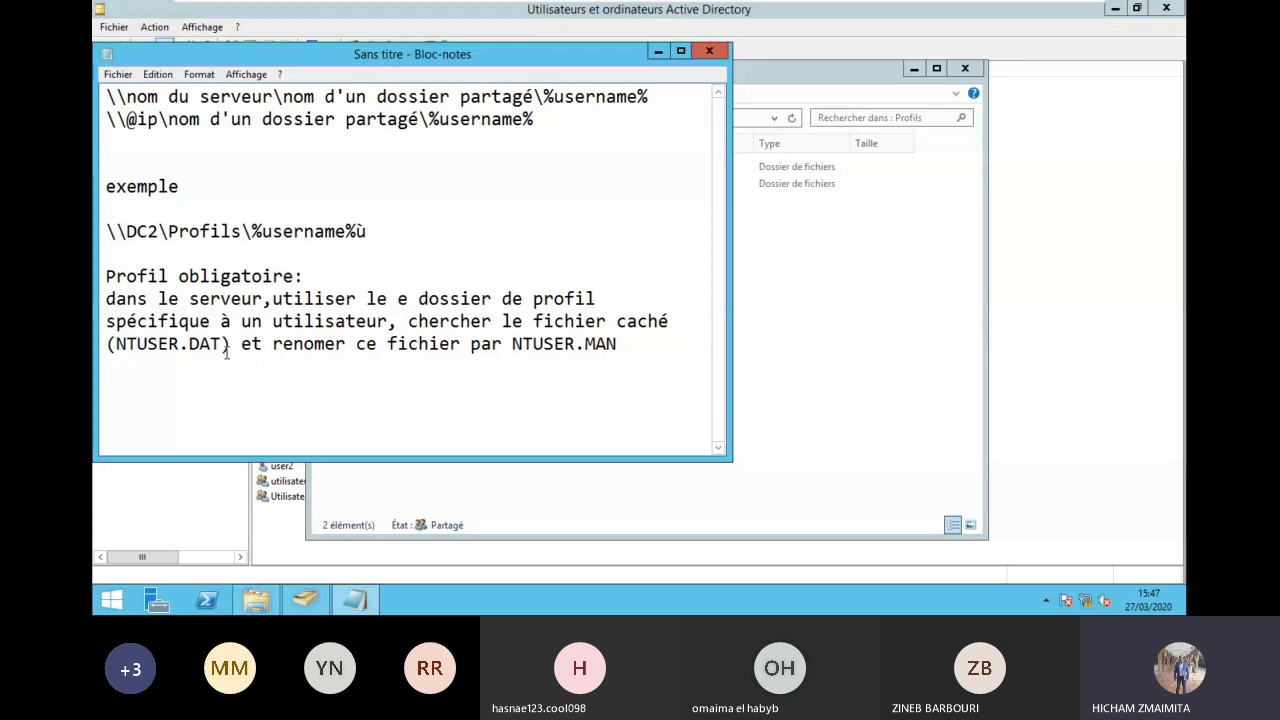
Step: Check NTUSER.DAT and 'renomer' in the note, then bring the Profils folder window forward
left_click_drag(223, 345, 117, 345)
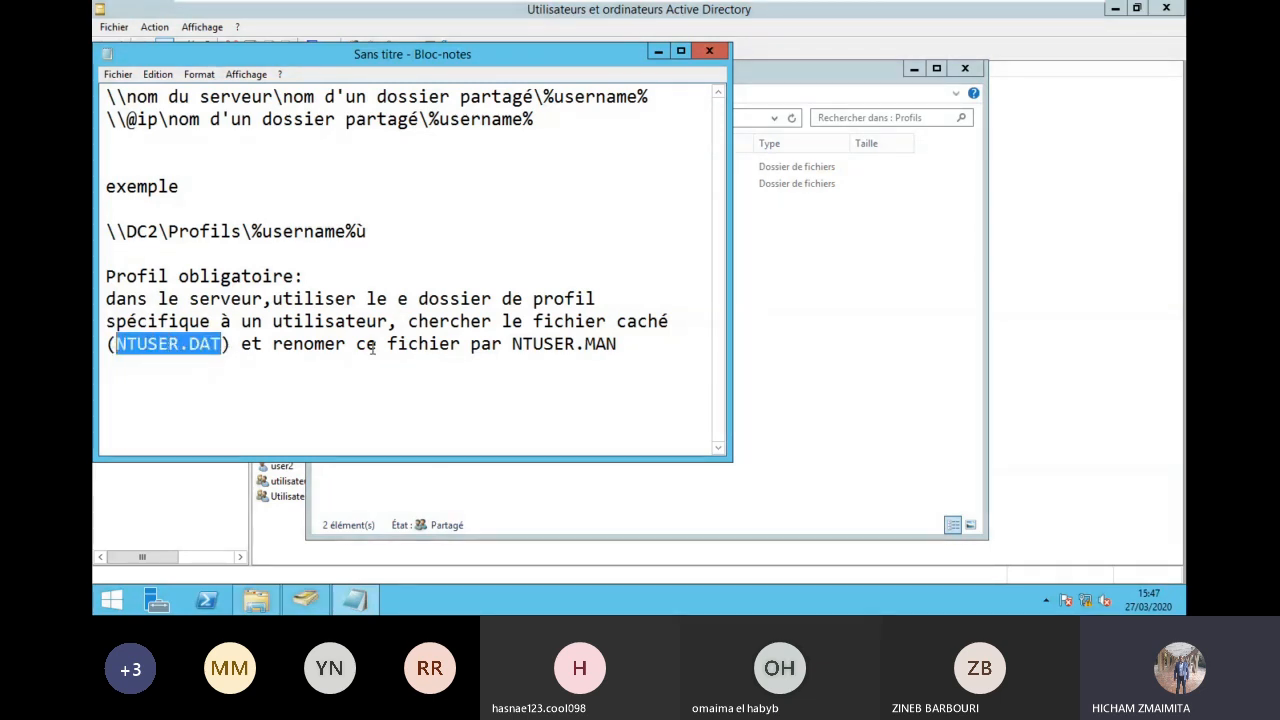
left_click(596, 345)
left_click(316, 343)
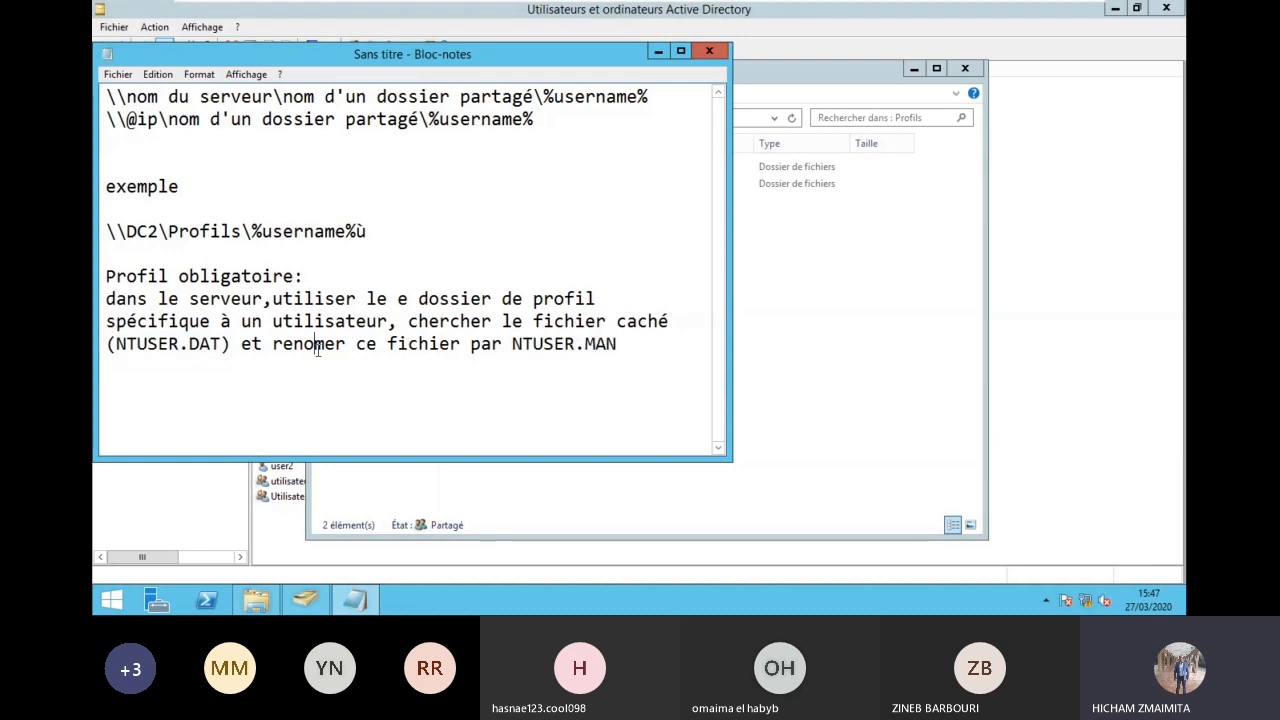
type("m")
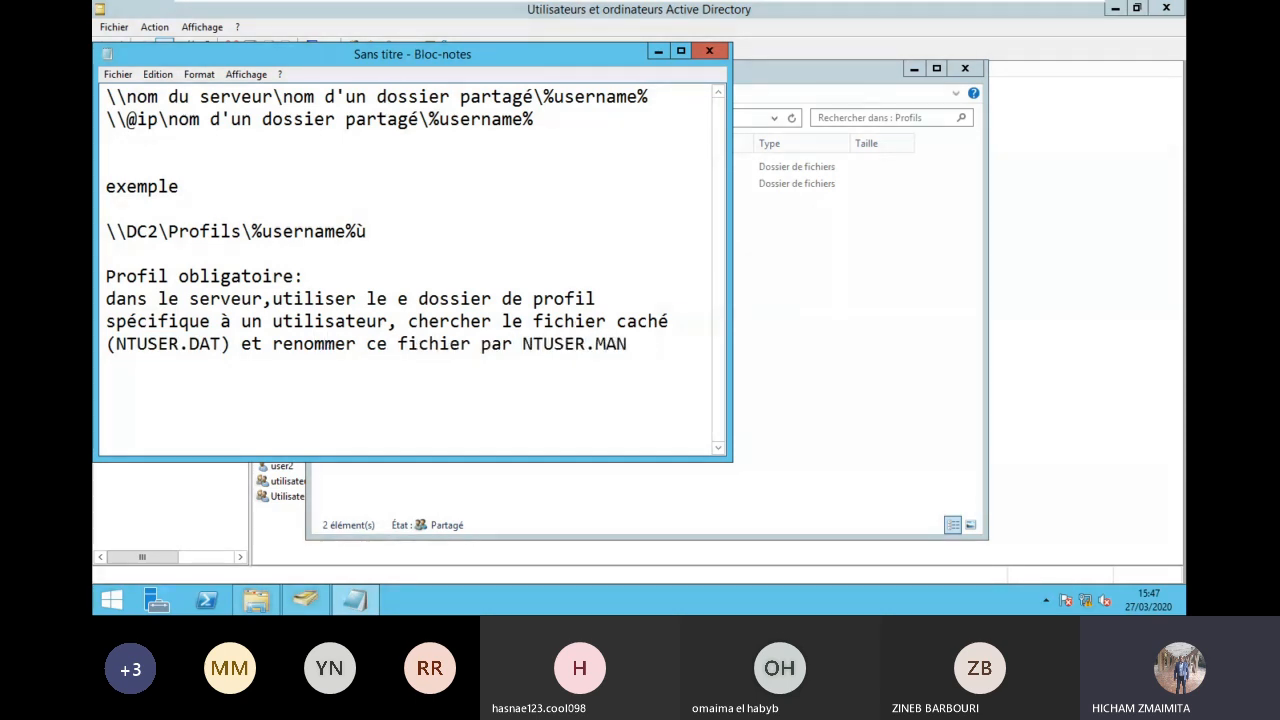
key("BackSpace")
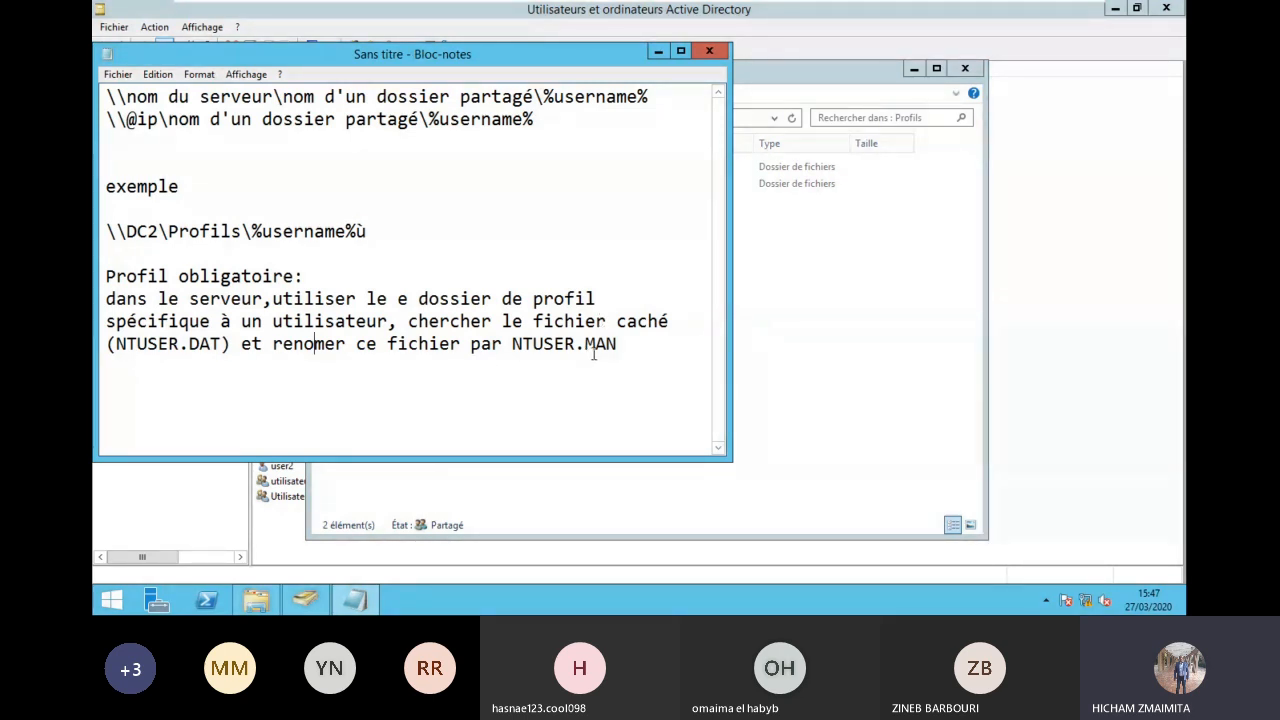
left_click(874, 351)
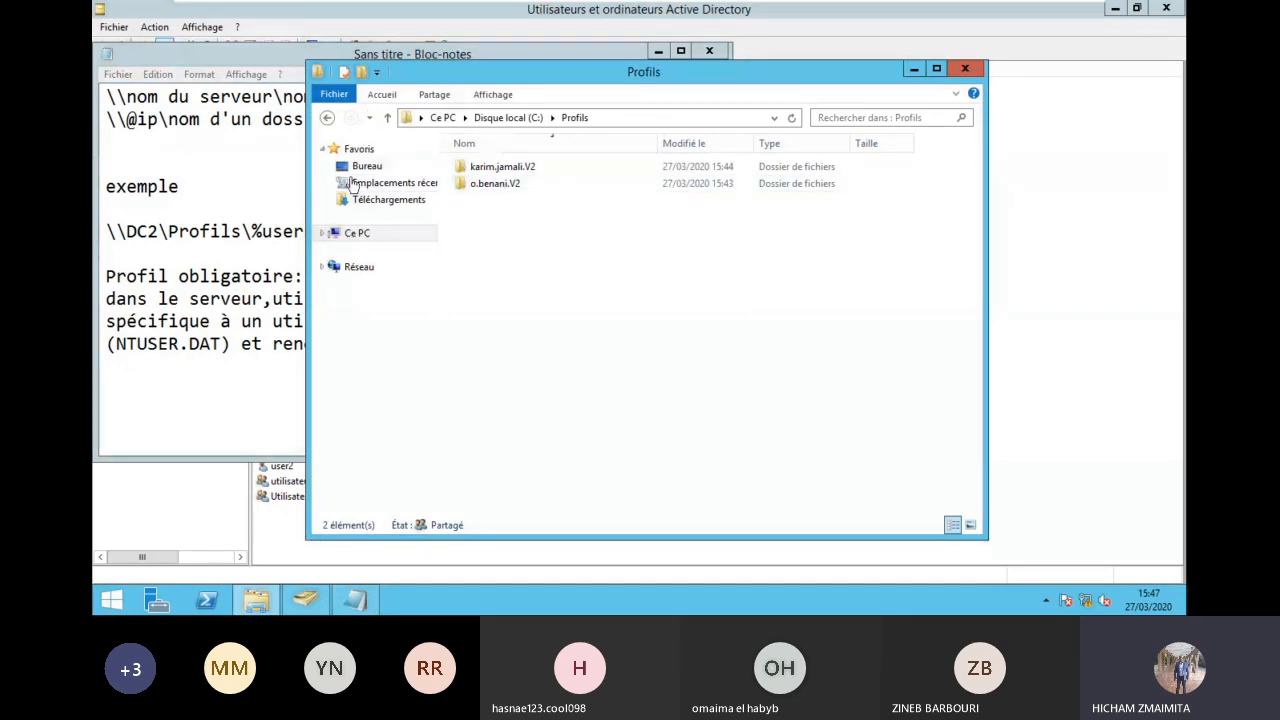
Step: Try opening a user's roaming profile folder and dismiss the access-denied message
left_click(500, 184)
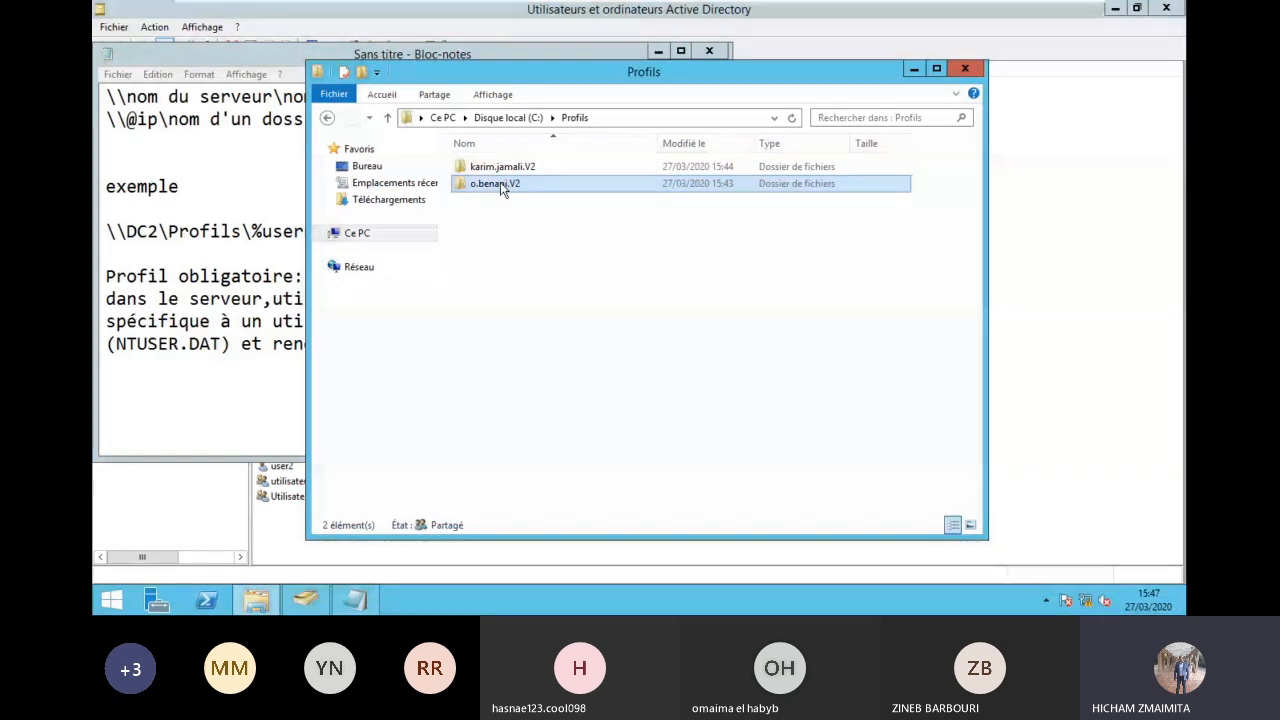
double_click(500, 184)
left_click(658, 321)
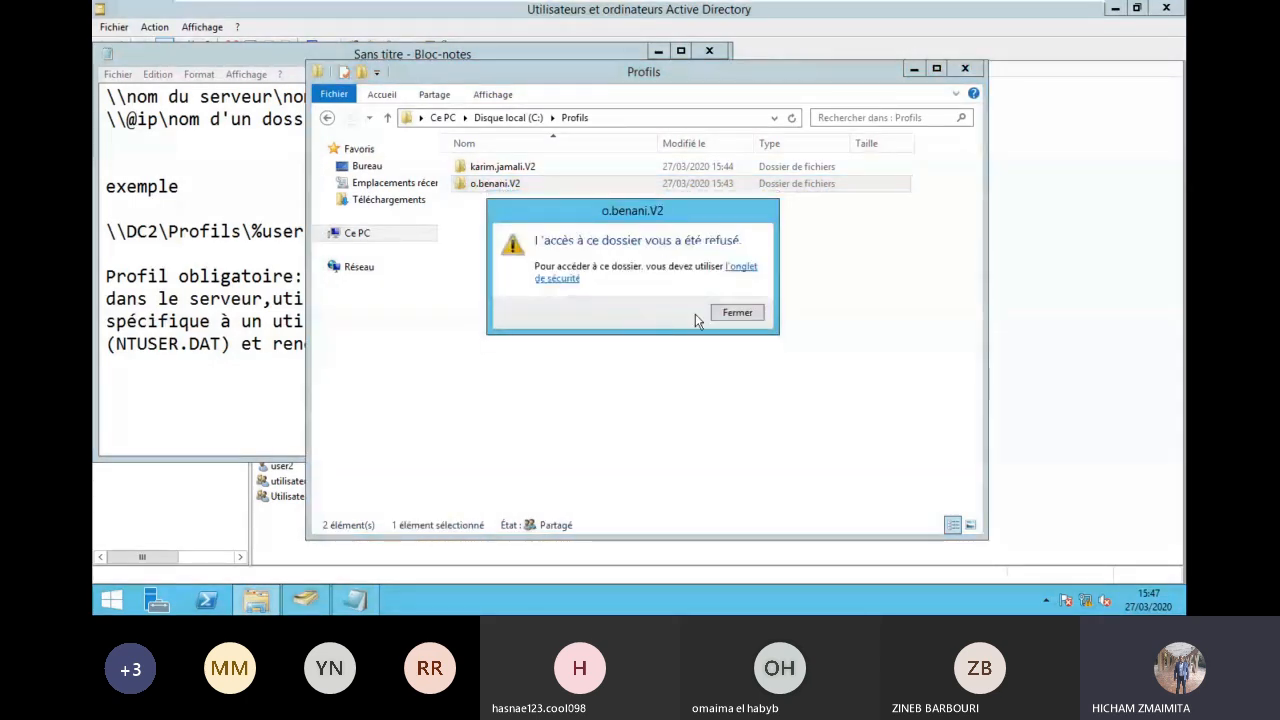
left_click(750, 322)
key("F2")
left_click(549, 231)
left_click(497, 183)
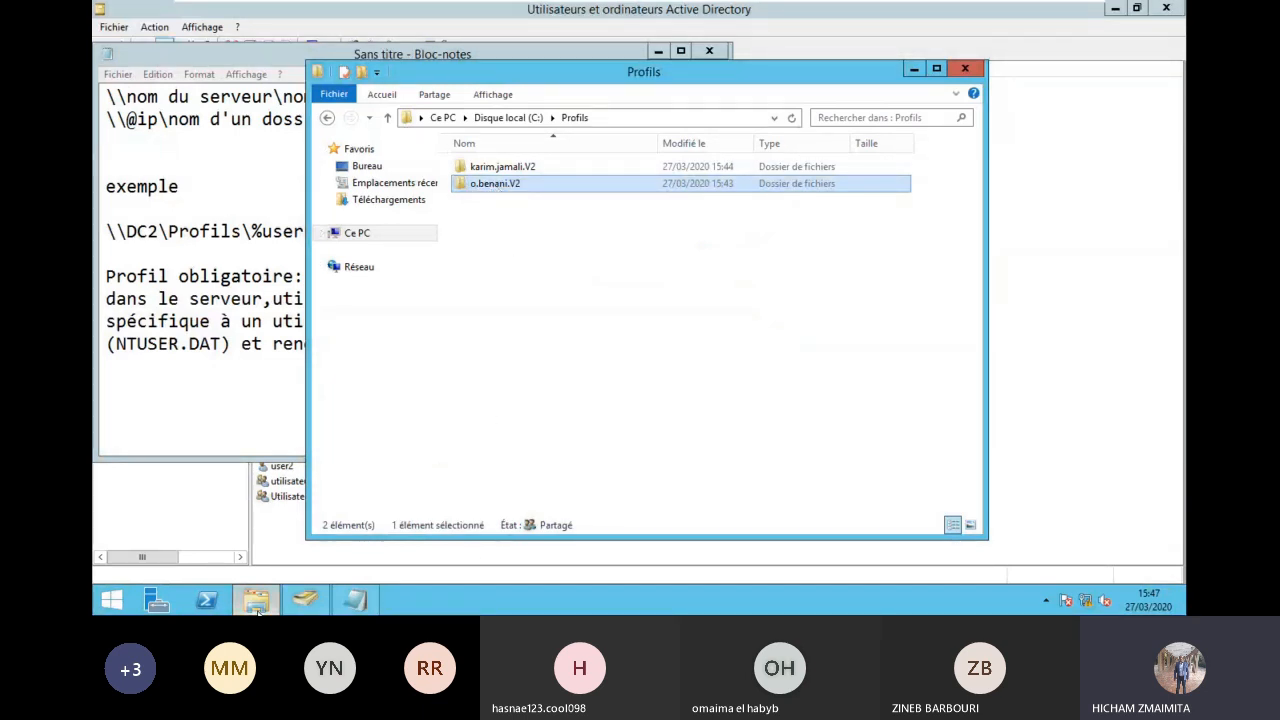
Step: Close the Profils folder, minimize the notes, and exit DC2's full-screen view
mouse_move(258, 610)
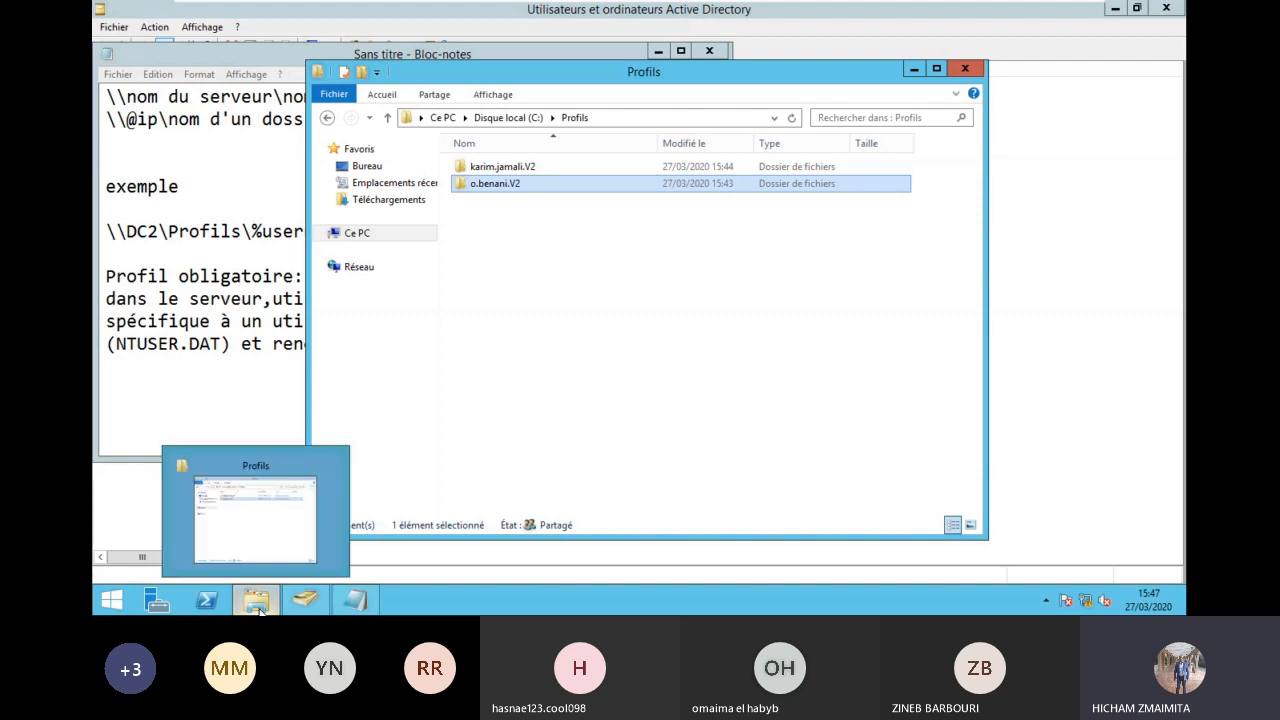
left_click(560, 427)
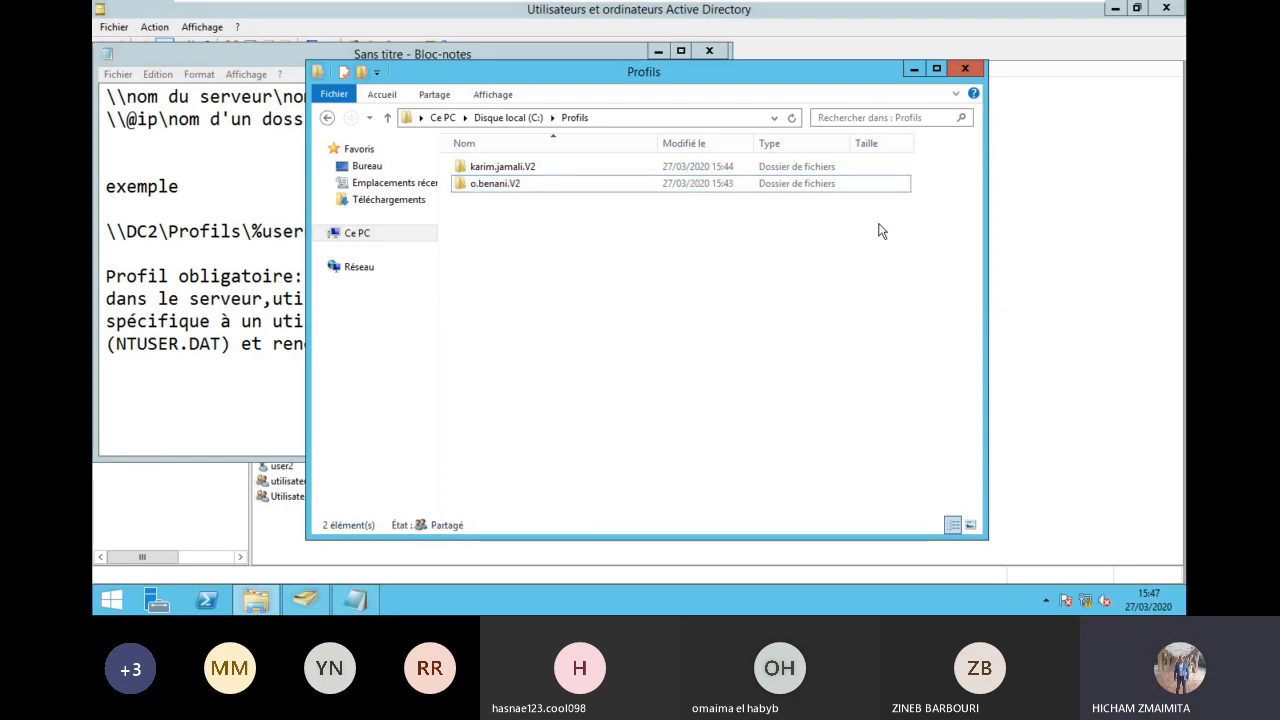
left_click(972, 69)
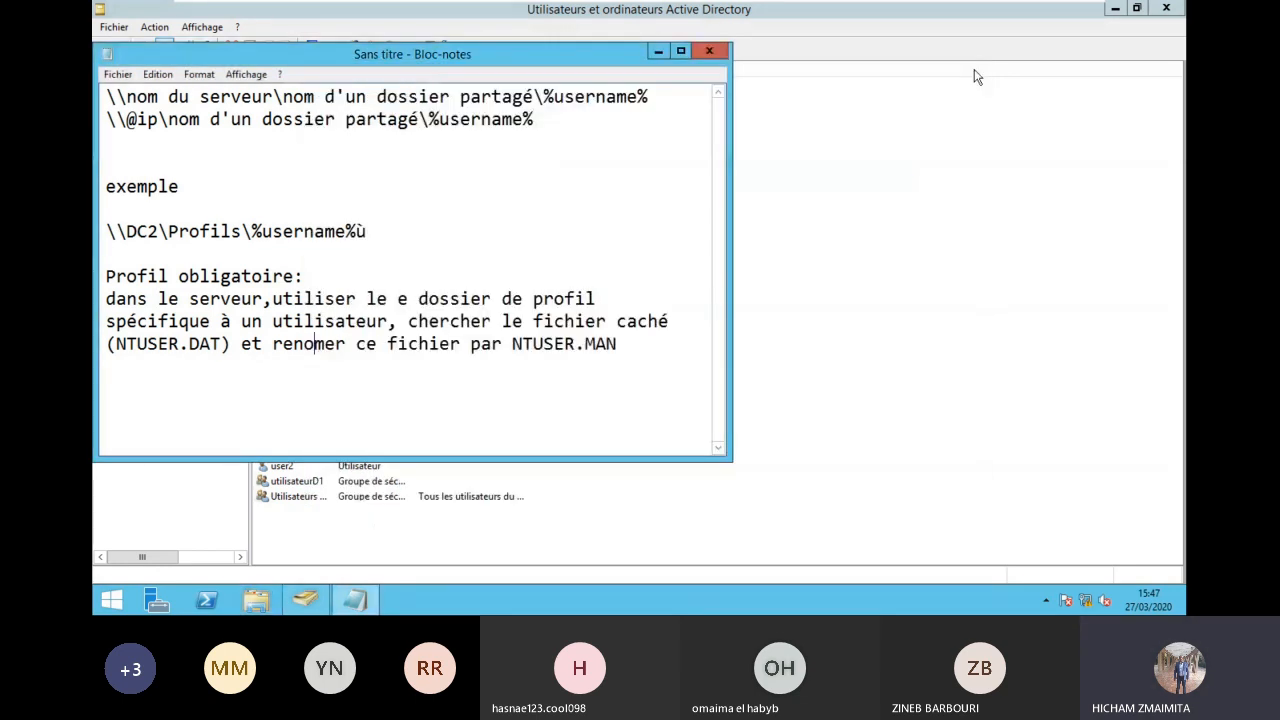
left_click(640, 321)
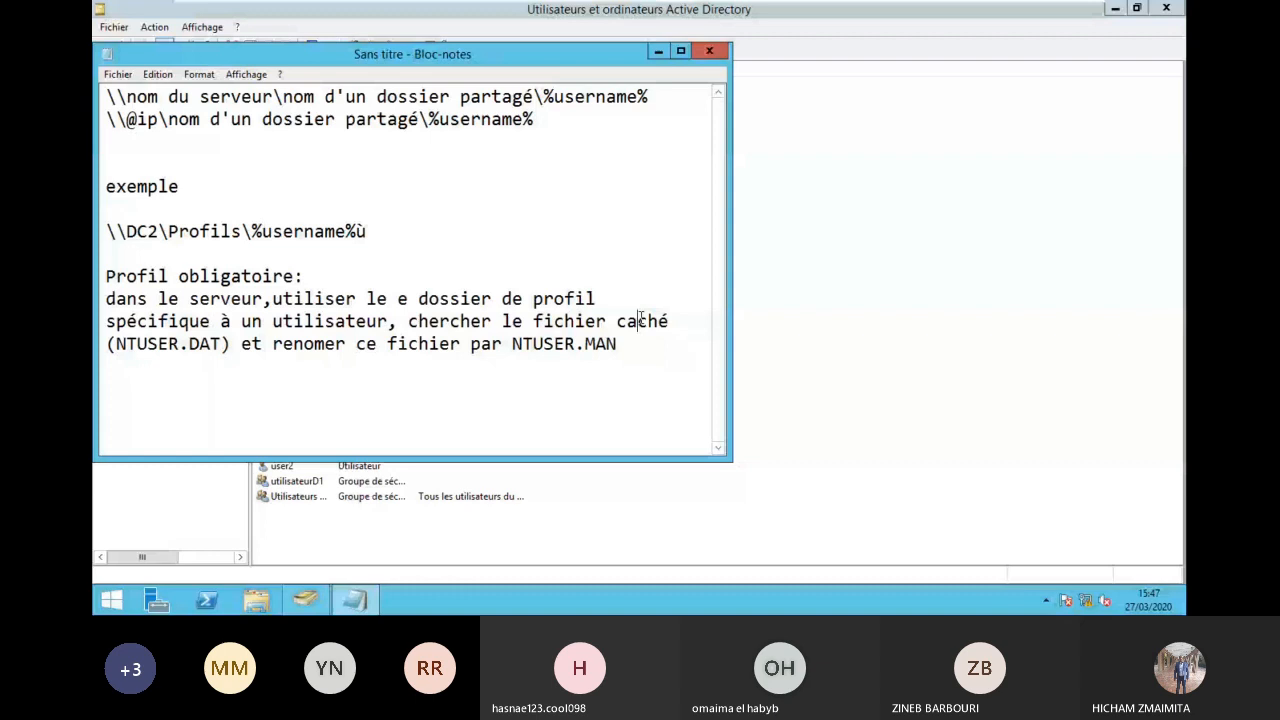
left_click(658, 51)
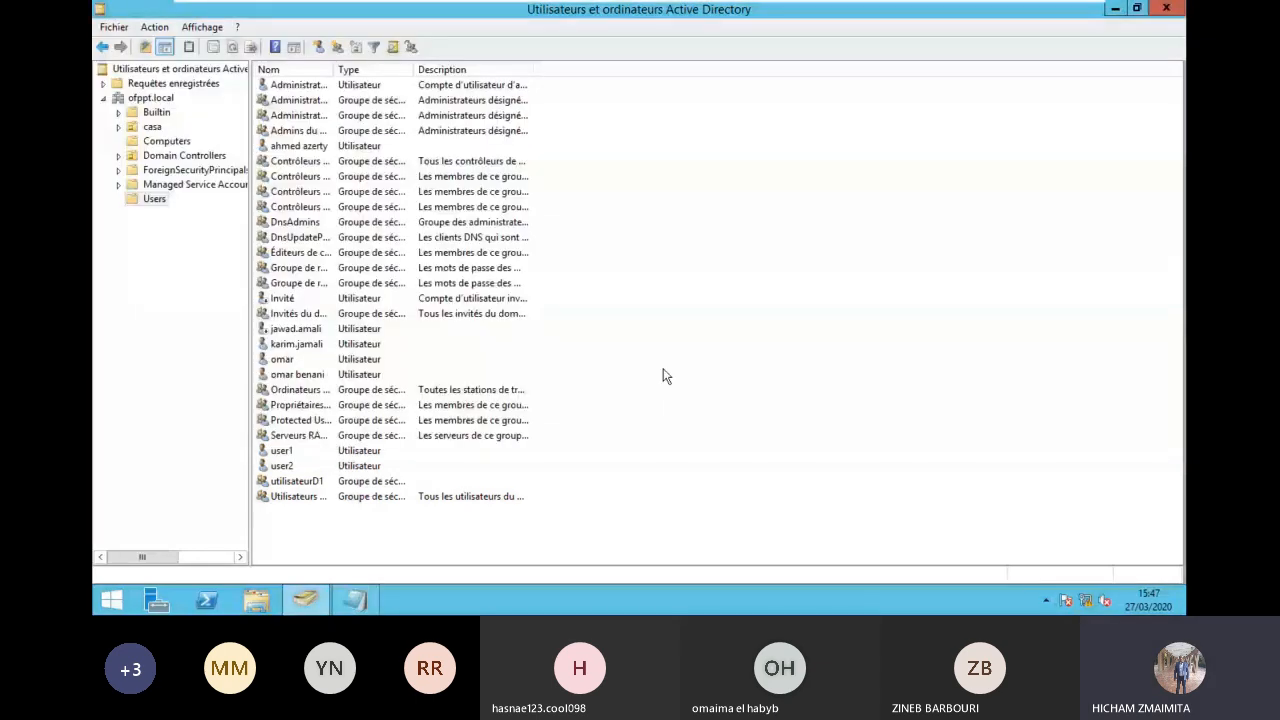
mouse_move(780, 12)
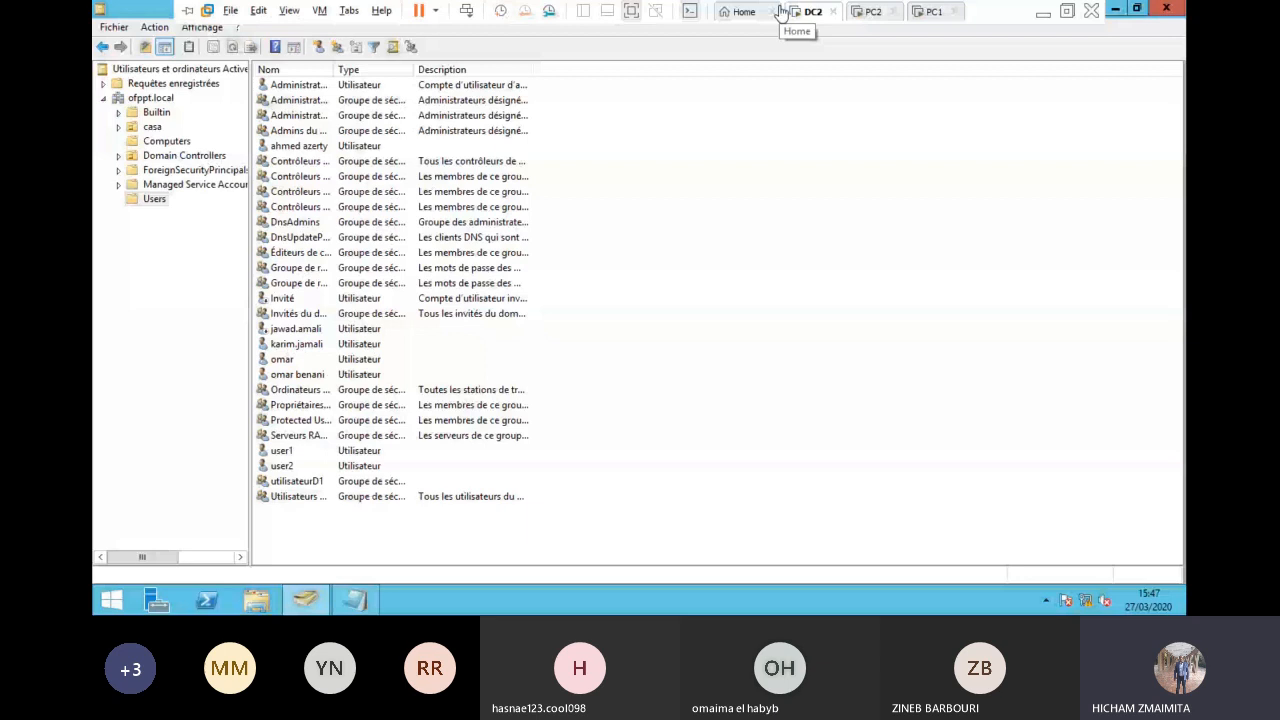
mouse_move(694, 8)
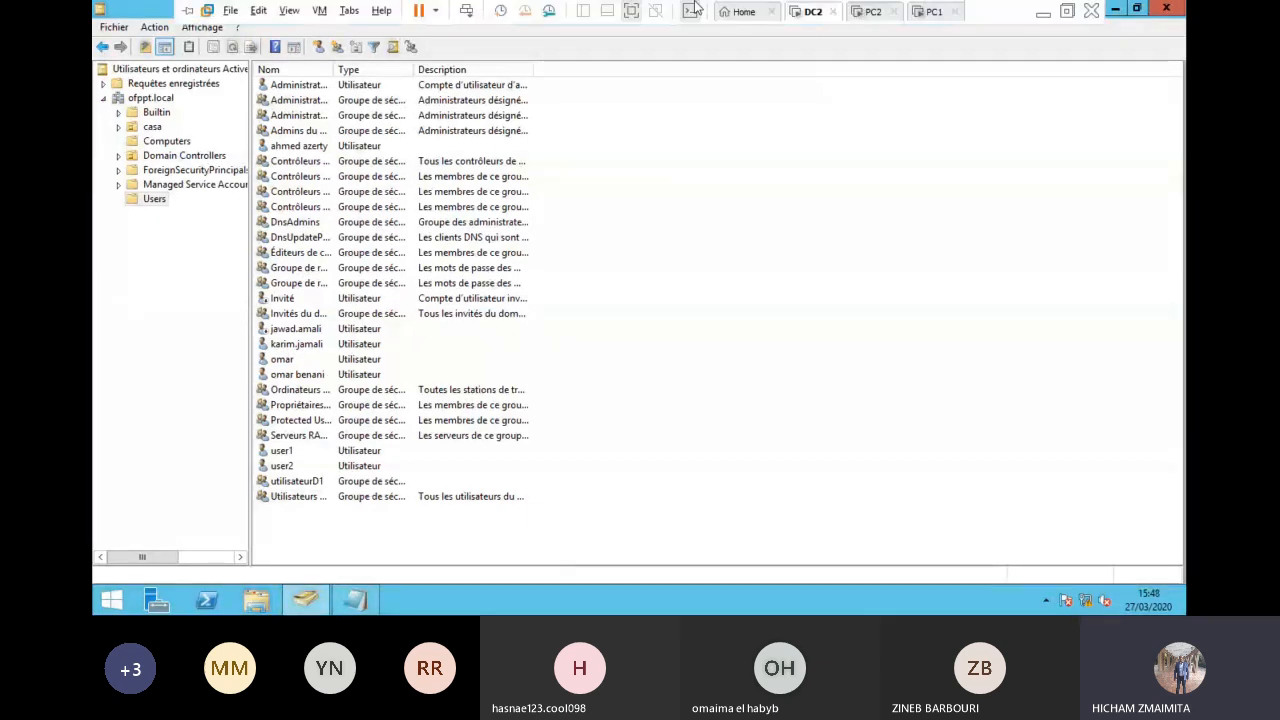
left_click(631, 10)
Step: Switch to the Teams meeting and open a participant tile's options
mouse_move(583, 600)
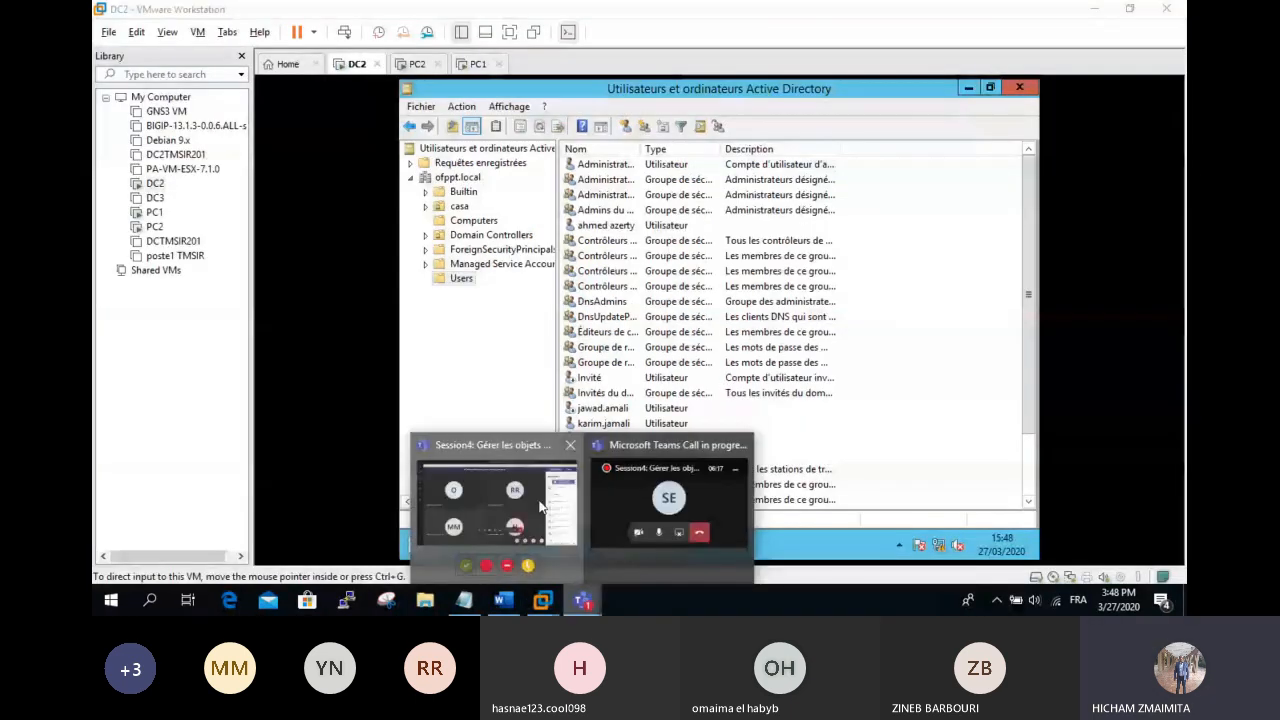
left_click(538, 500)
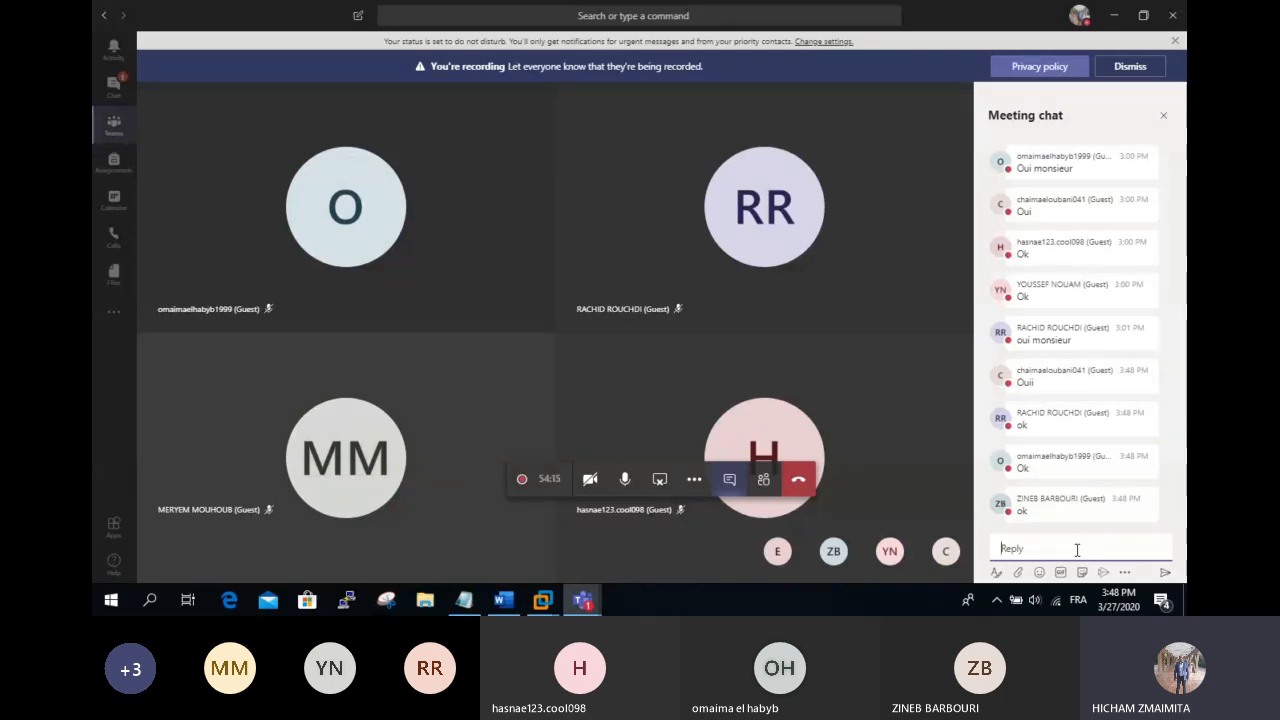
right_click(693, 578)
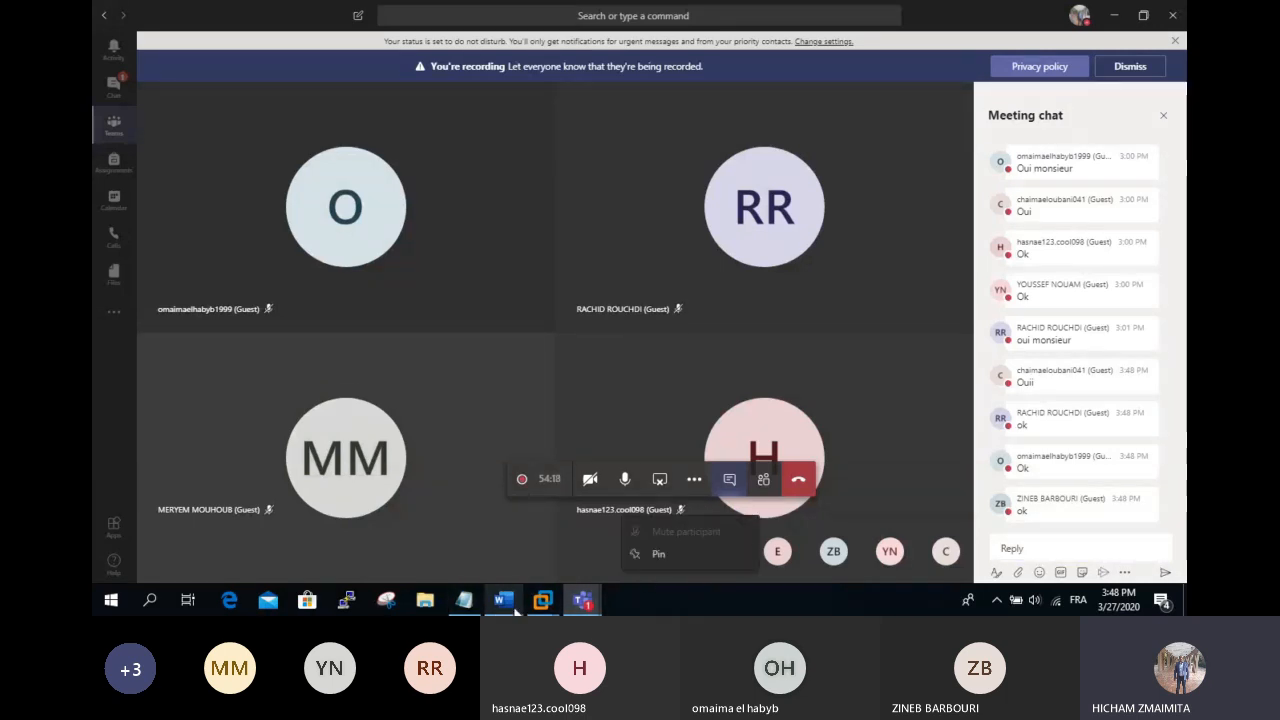
Step: Briefly view the Import notes, minimize them, then show the virtual machine previews
mouse_move(542, 600)
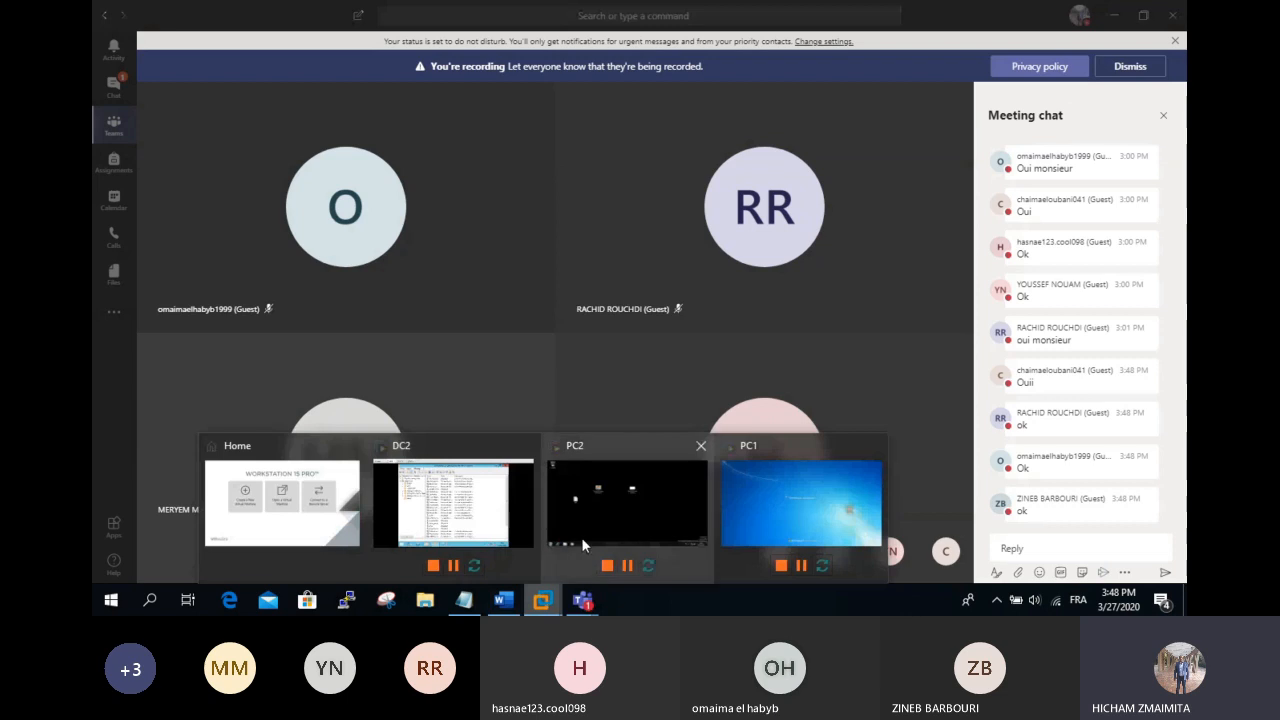
left_click(461, 604)
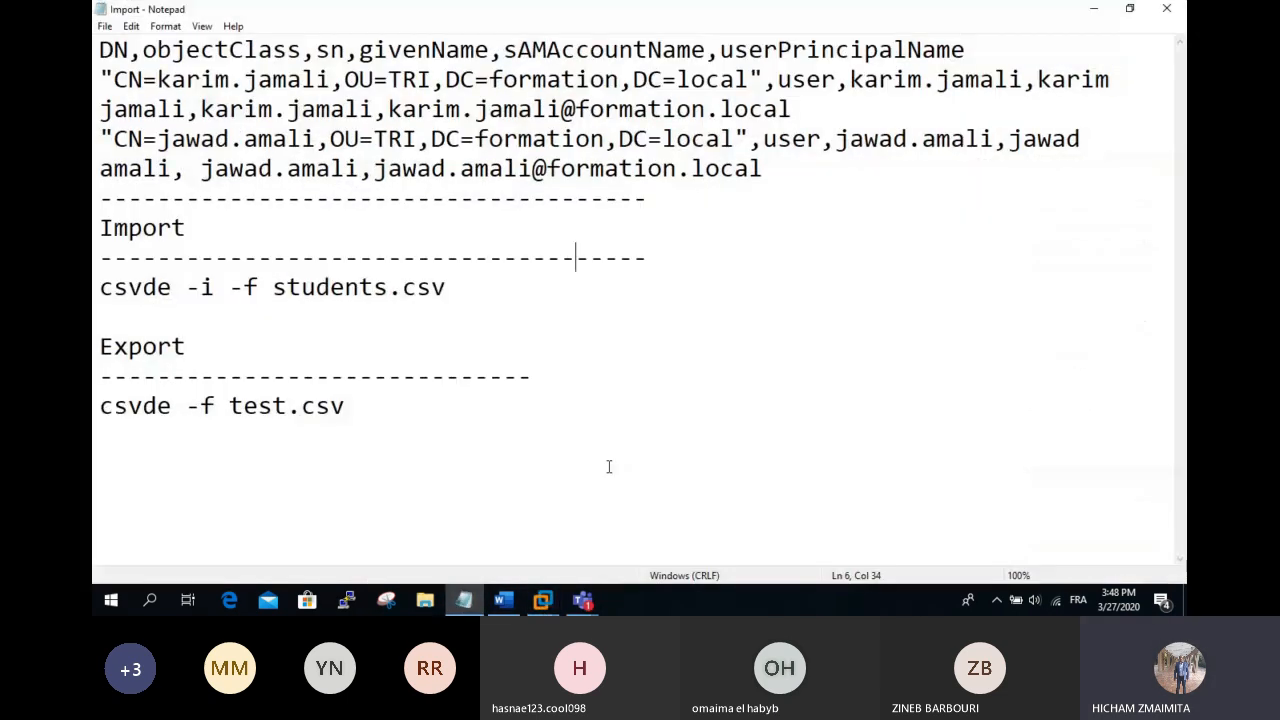
left_click(609, 466)
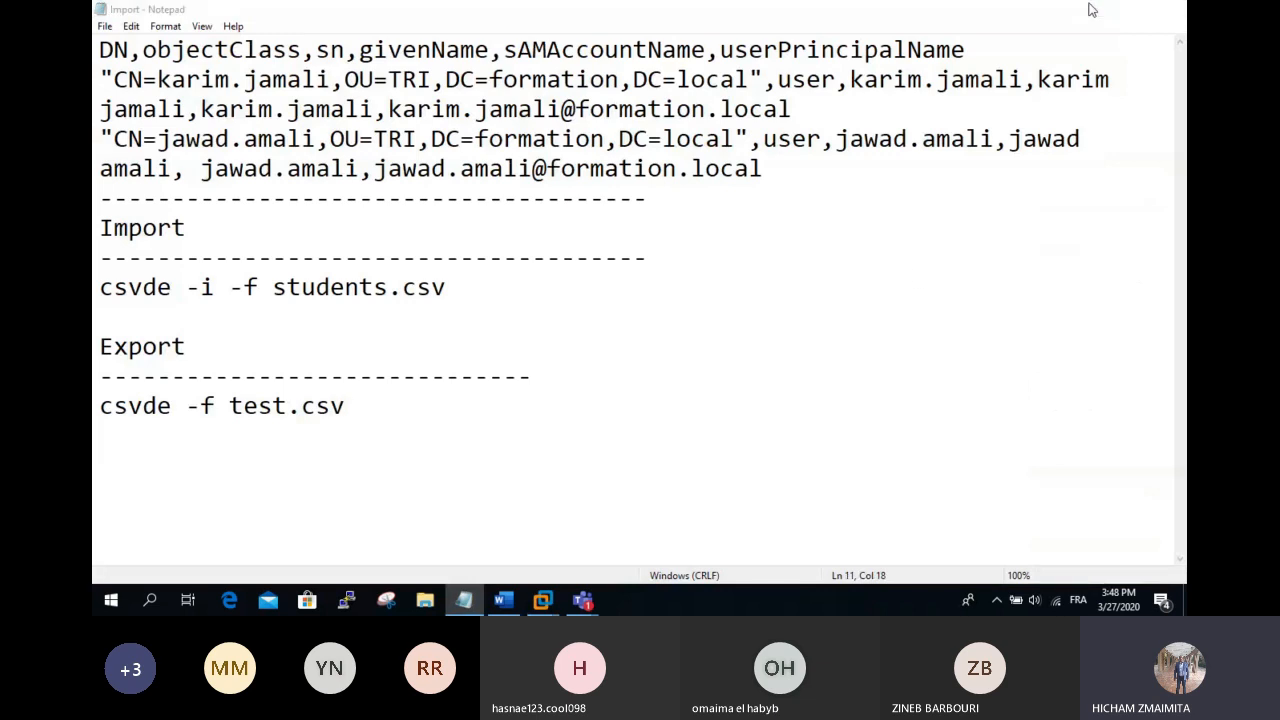
left_click(1092, 9)
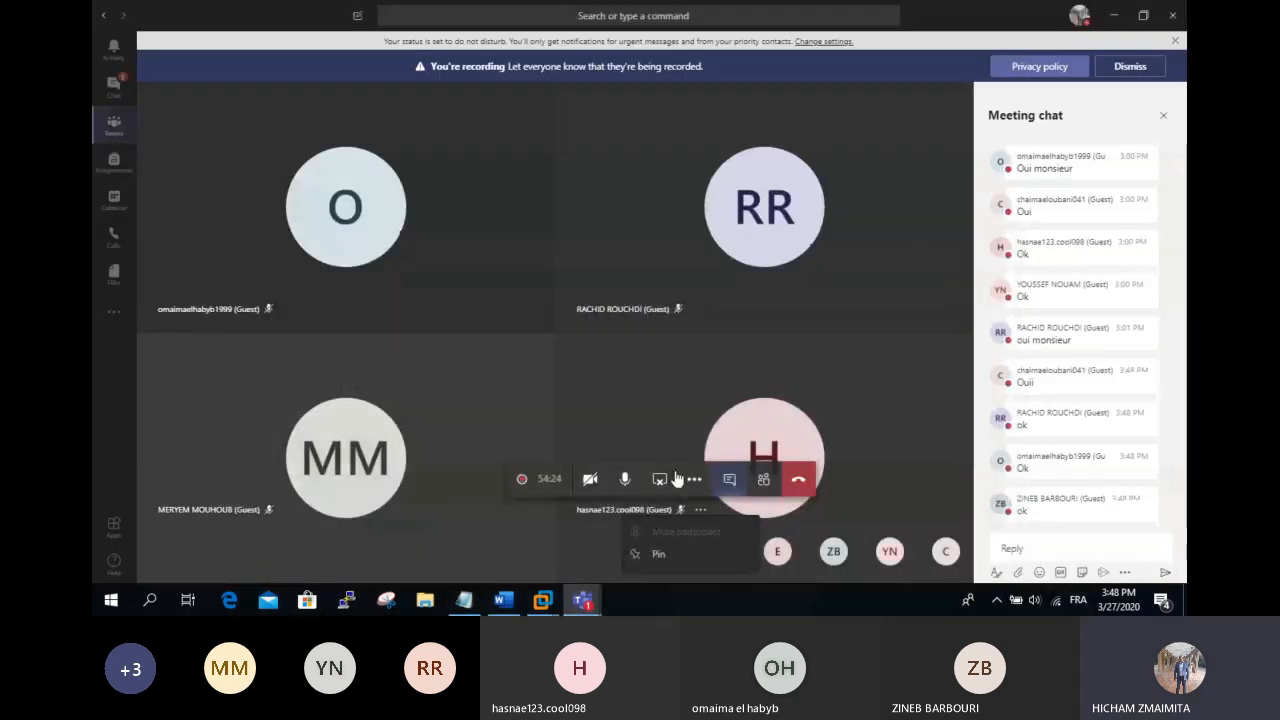
left_click(541, 600)
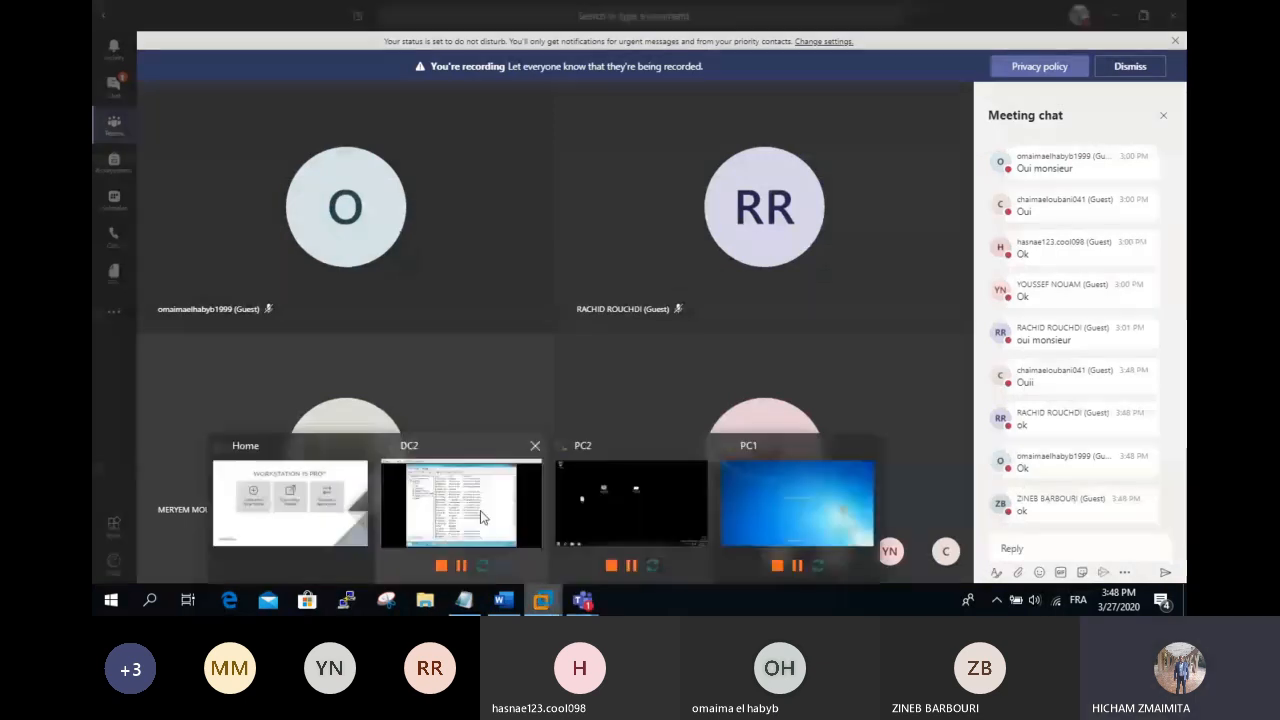
Step: Return to DC2's Notepad notes and add blank lines below them
left_click(452, 515)
left_click(661, 543)
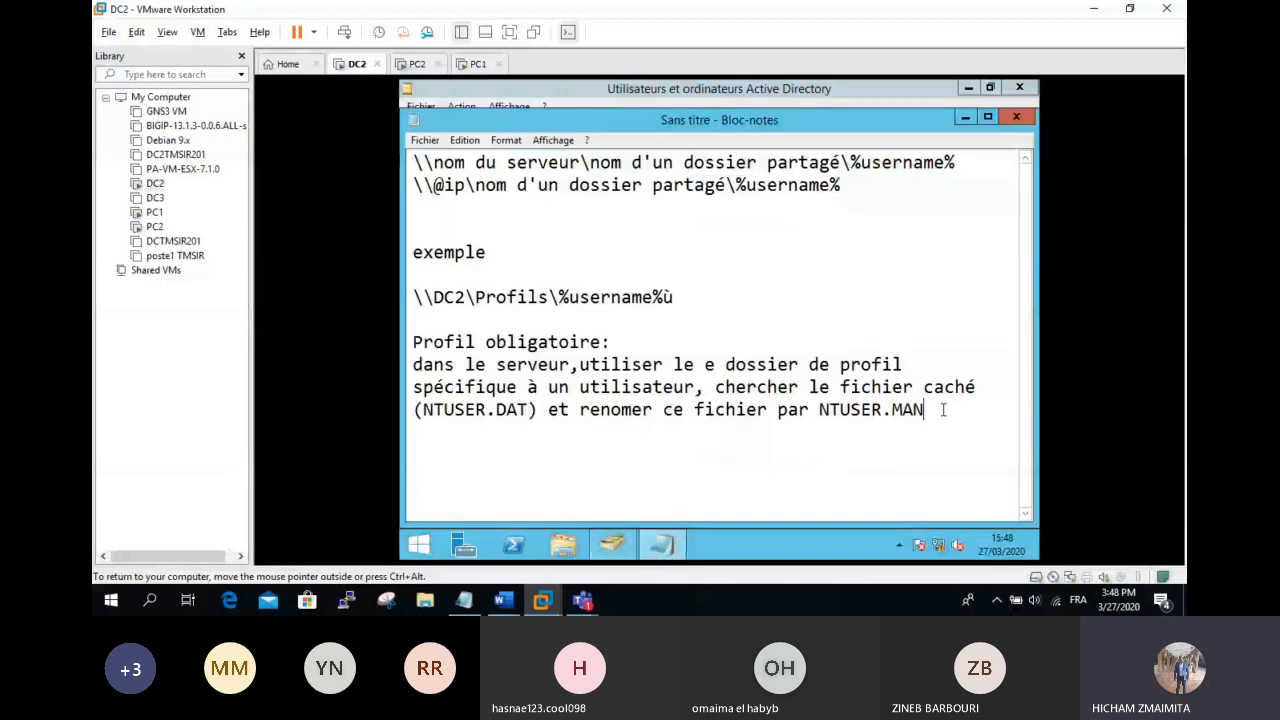
key("Return")
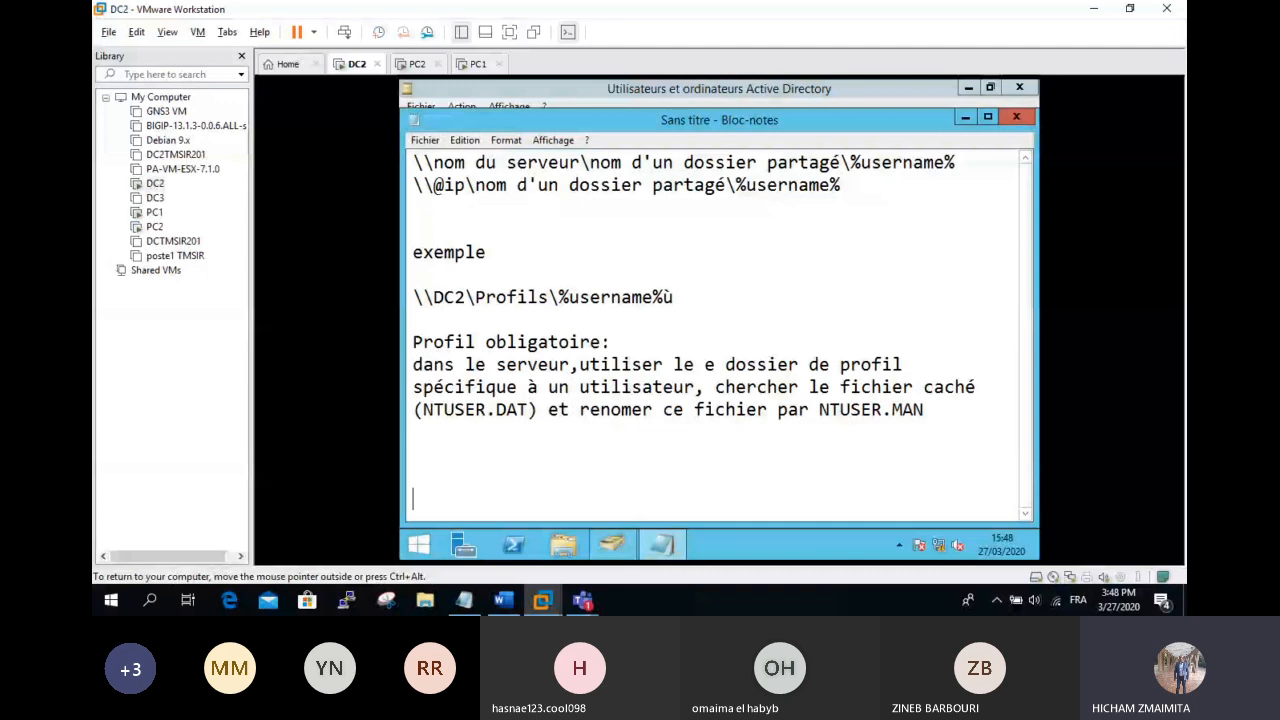
key("Return")
key("Return")
key("Return")
key("Return")
key("Return")
key("Return")
key("Return")
key("Return")
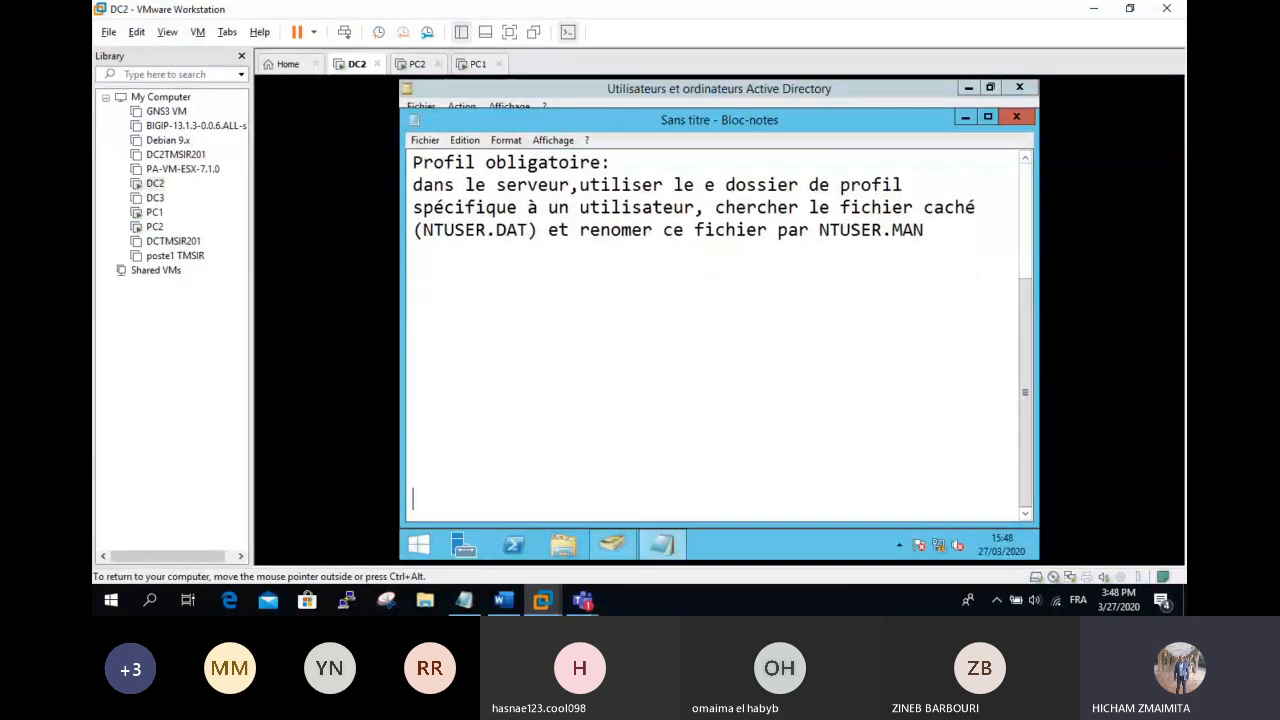
scroll(946, 408, "down", 5)
Step: Type the heading 'Dossier de base:' and correct its typos
type("Dossel")
key("BackSpace")
key("BackSpace")
type("iser d ebase")
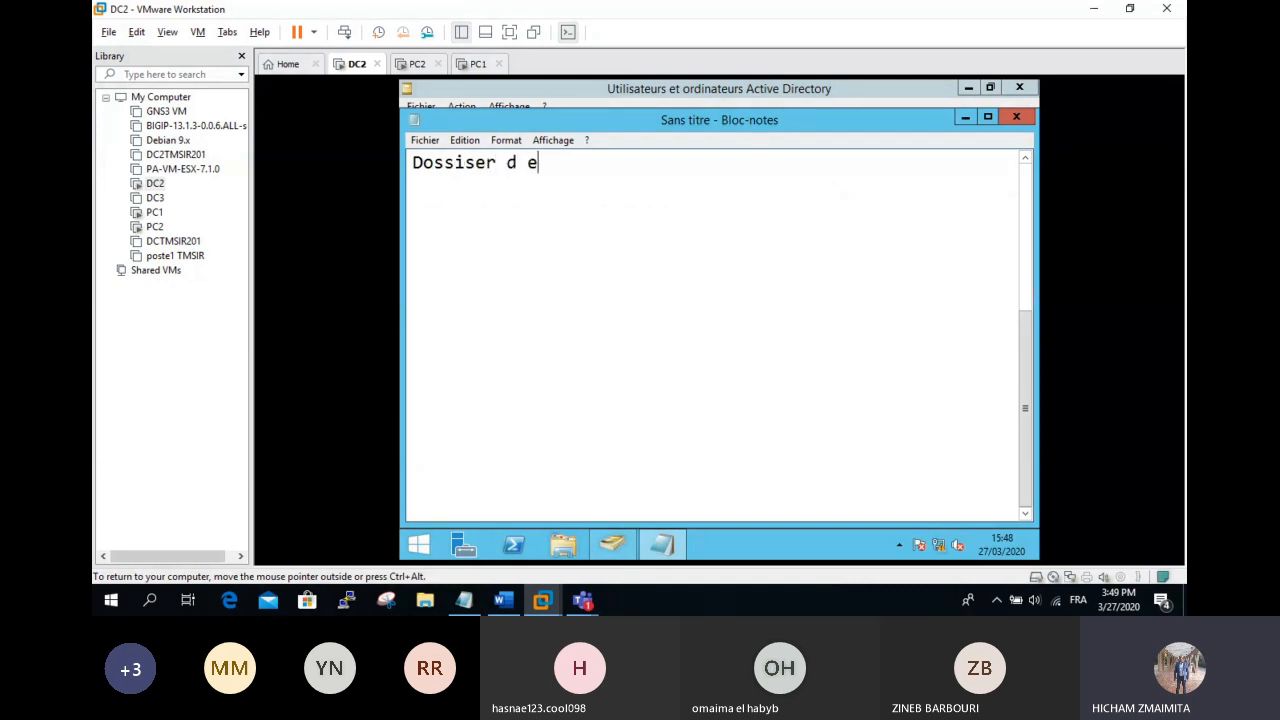
key("BackSpace")
key("BackSpace")
key("BackSpace")
key("BackSpace")
key("BackSpace")
key("BackSpace")
type("e ba")
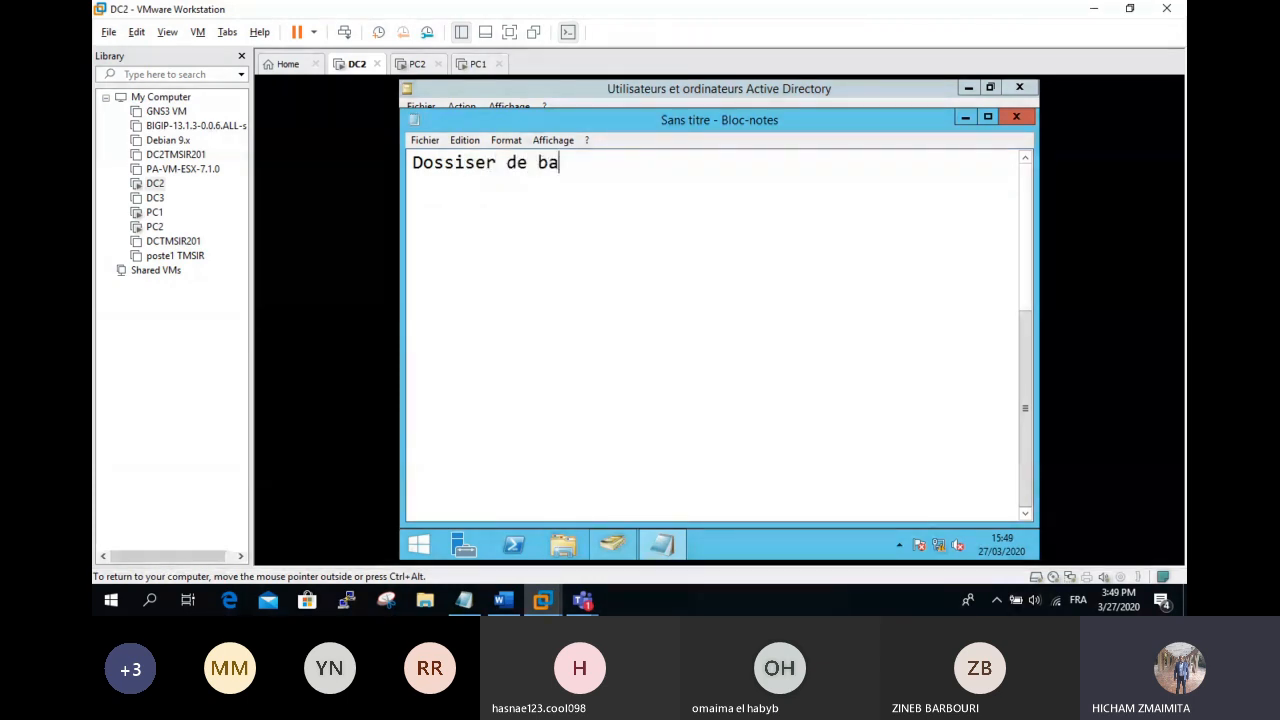
type("se:")
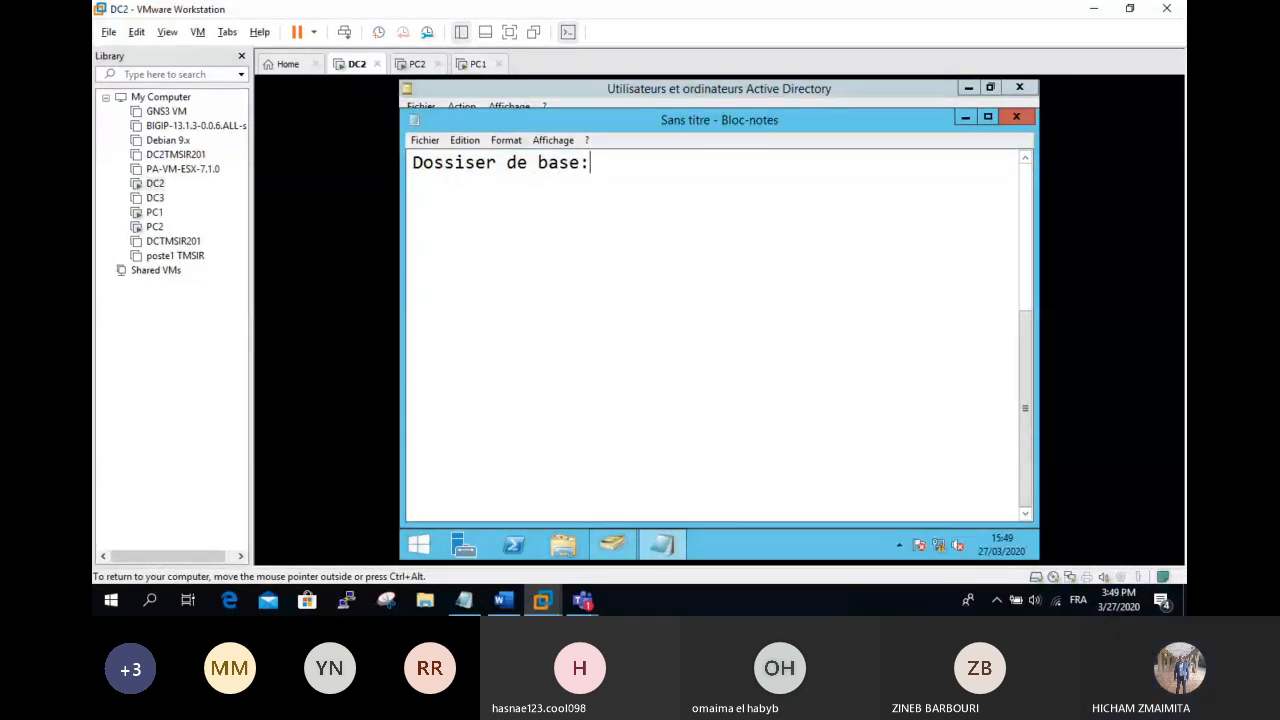
key("Left")
key("Left")
key("Left")
key("Left")
key("Left")
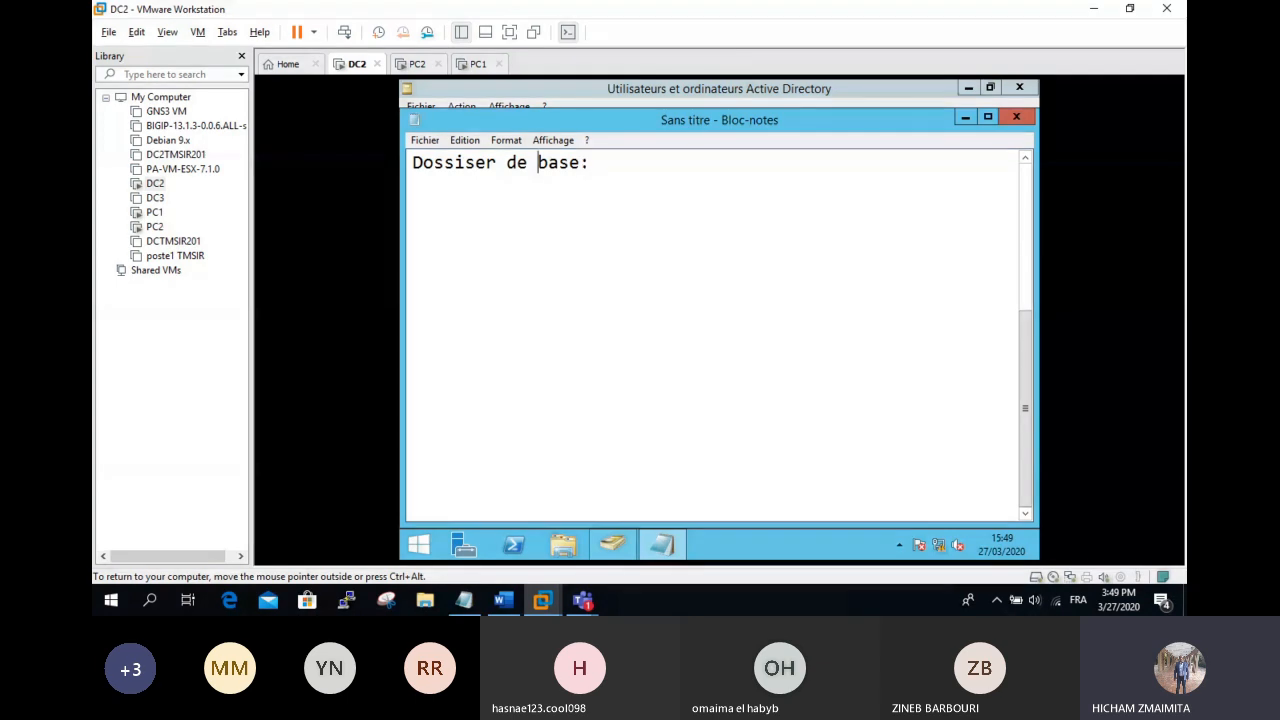
key("Left")
key("Left")
key("Left")
key("Left")
key("Left")
key("Left")
key("Left")
key("Delete")
key("BackSpace")
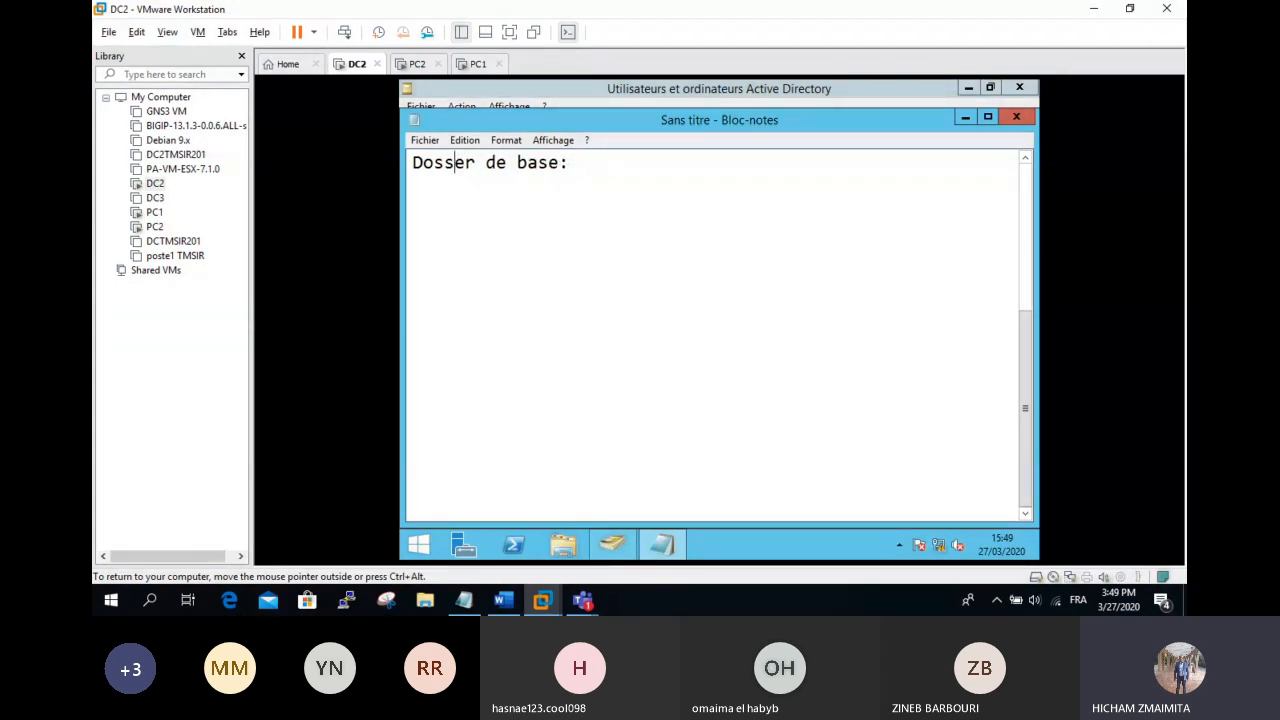
type("si")
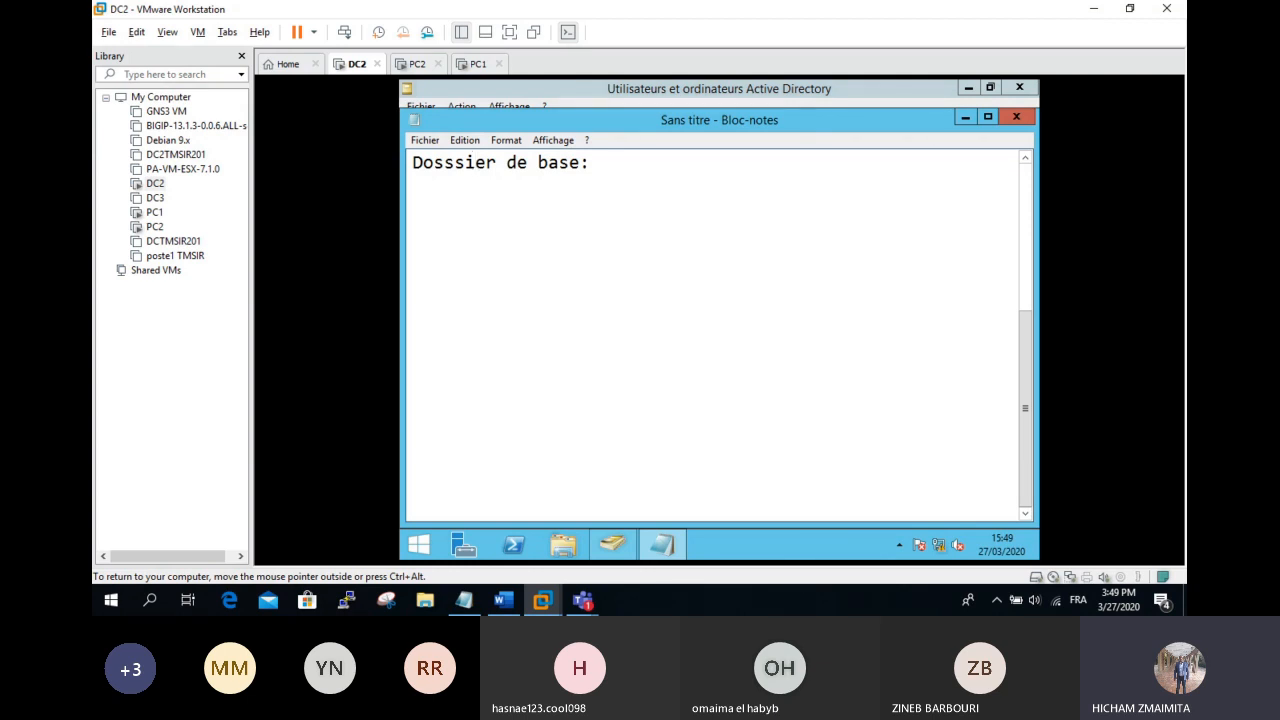
Step: Delete the extra 's' in 'Dosssier' so the DC2 note reads 'Dossier de base:'
key("BackSpace")
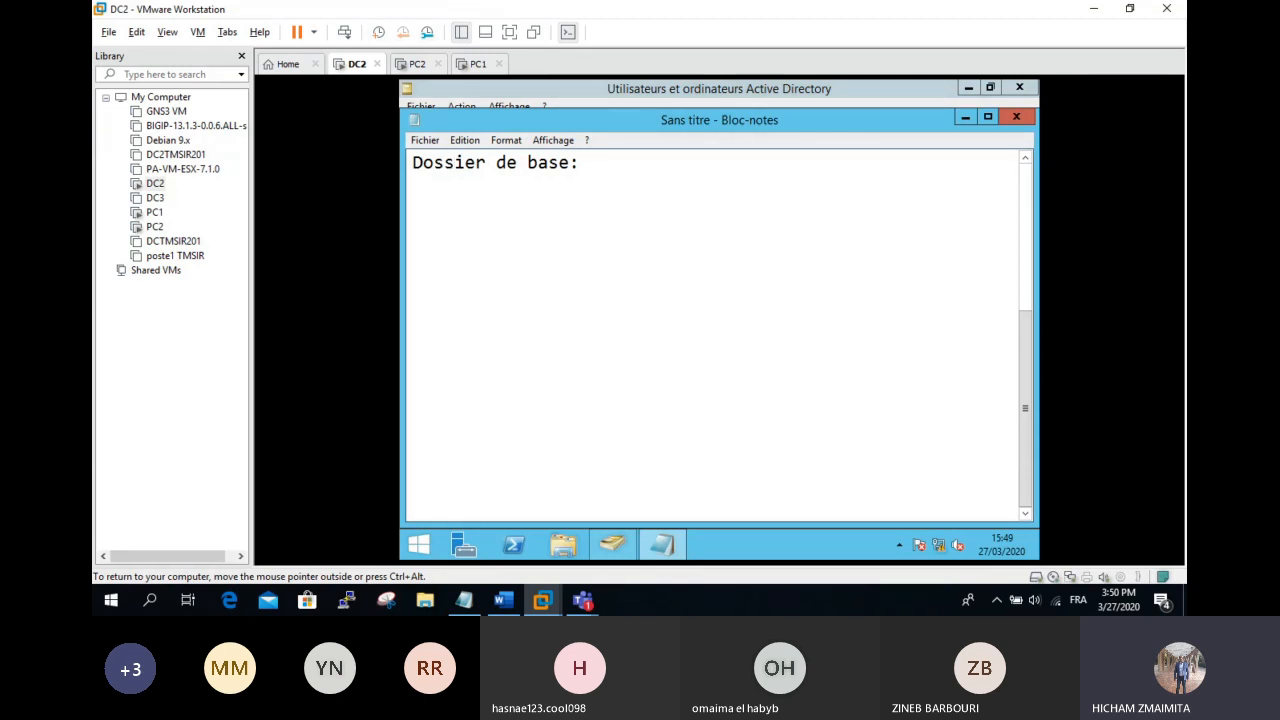
Step: Launch Paint and draw three rectangles side by side across the top
key("super")
type("paint")
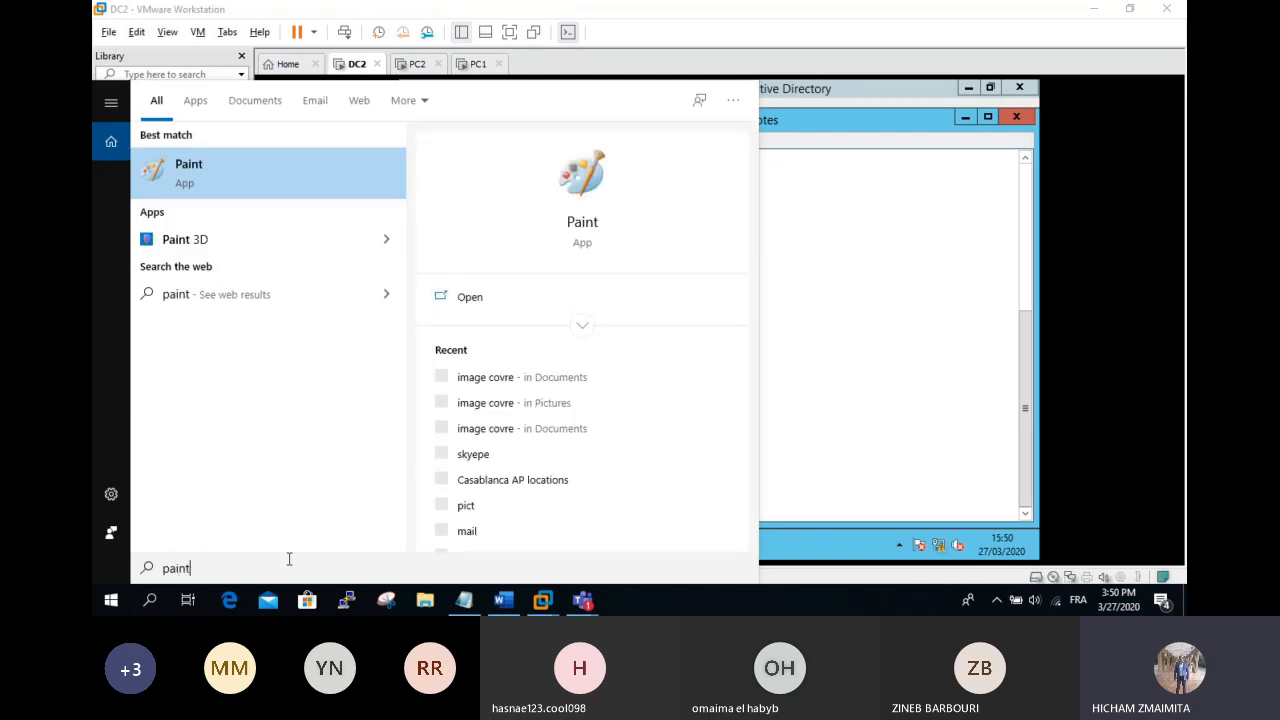
key("Return")
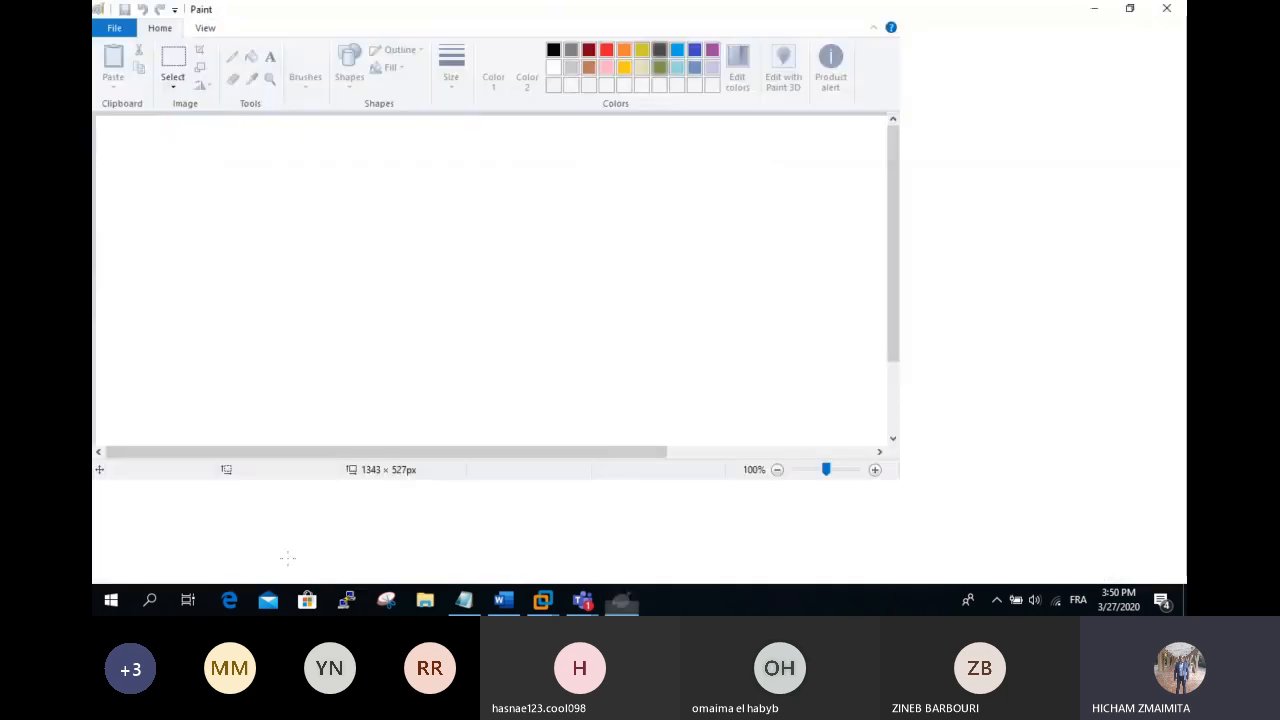
left_click(446, 52)
mouse_move(325, 146)
left_mouse_down()
mouse_move(374, 220)
mouse_move(390, 217)
left_mouse_up()
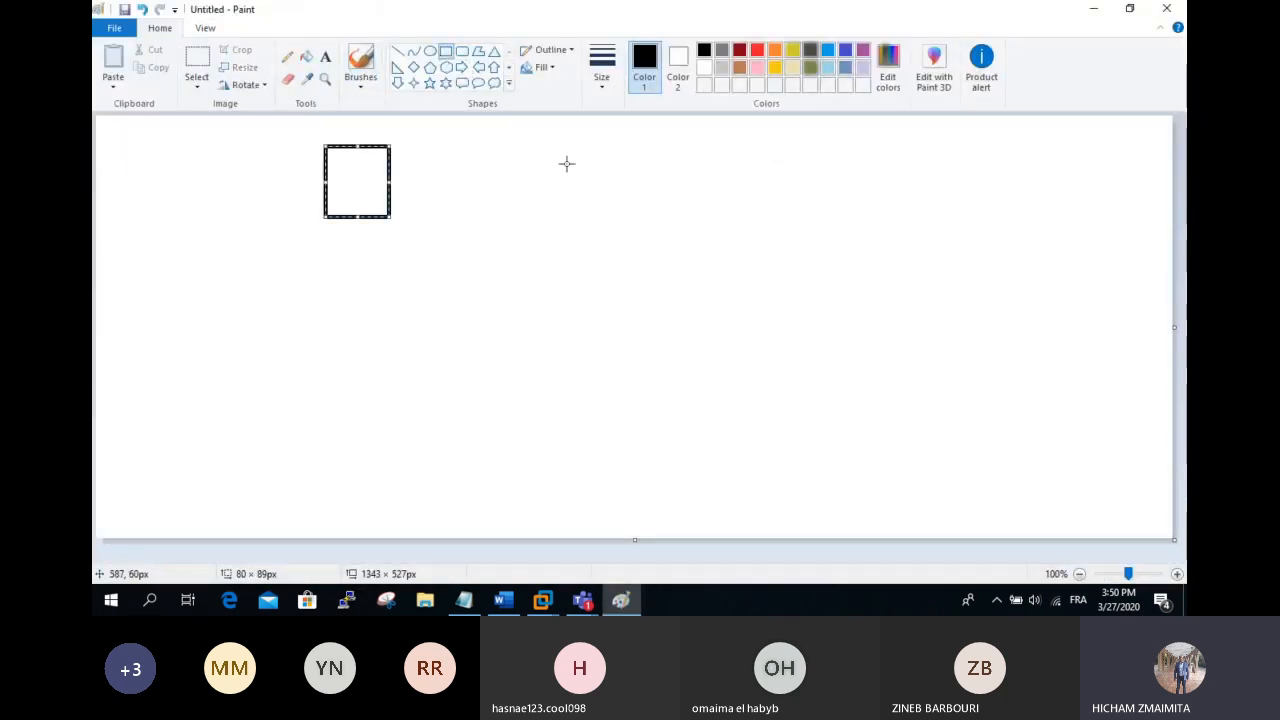
mouse_move(509, 144)
left_mouse_down()
mouse_move(531, 209)
mouse_move(566, 205)
left_mouse_up()
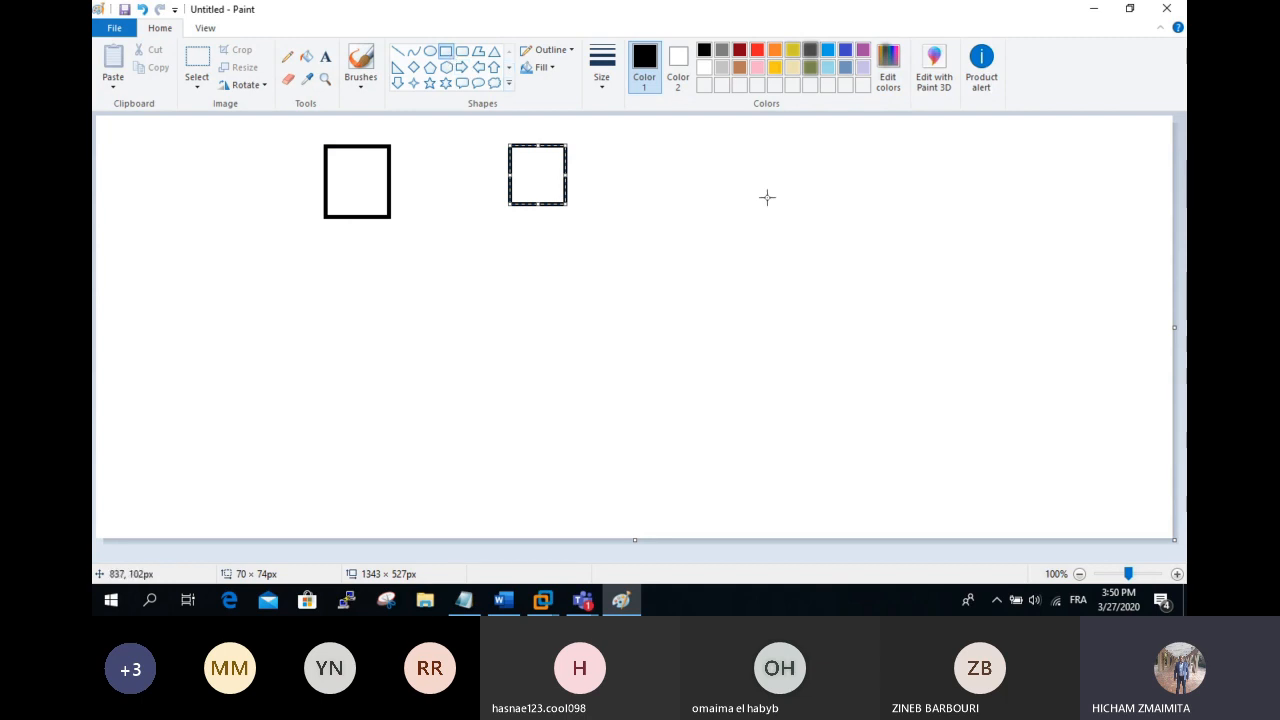
left_click_drag(729, 143, 816, 193)
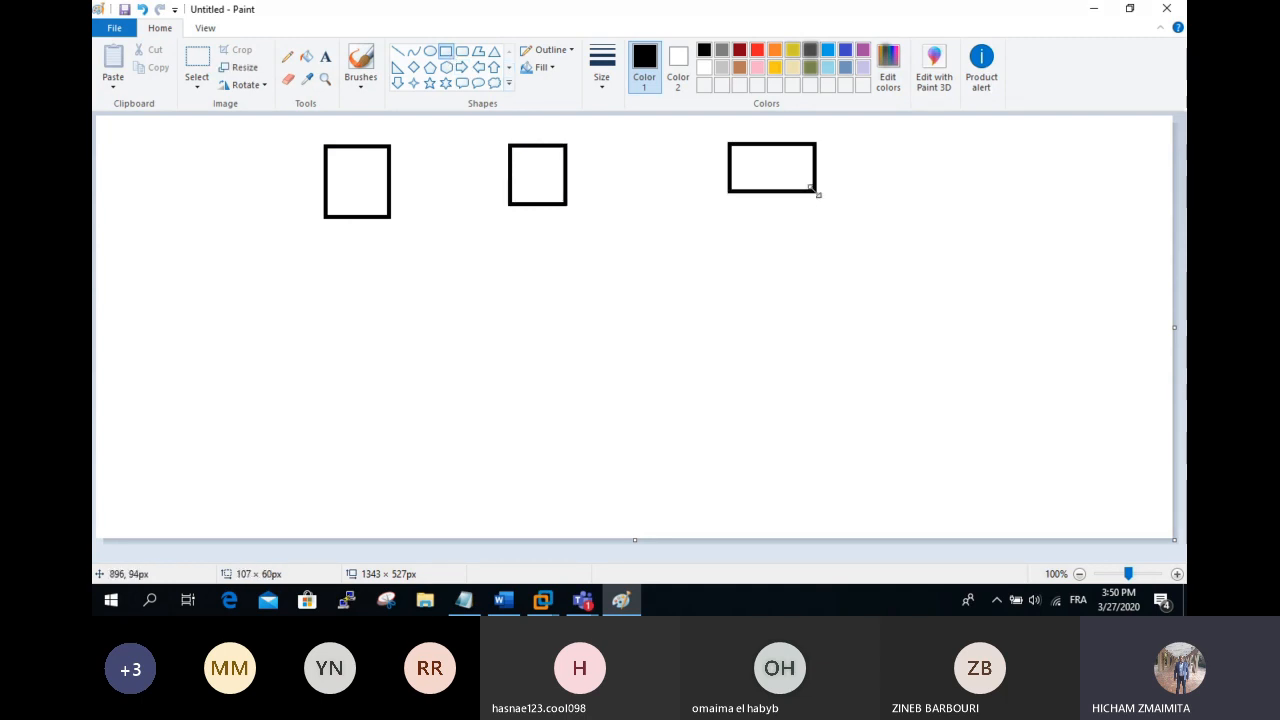
Step: Label the first two rectangles D1 and D2, with u1 beneath each
left_click(326, 57)
left_click(321, 238)
type("u1")
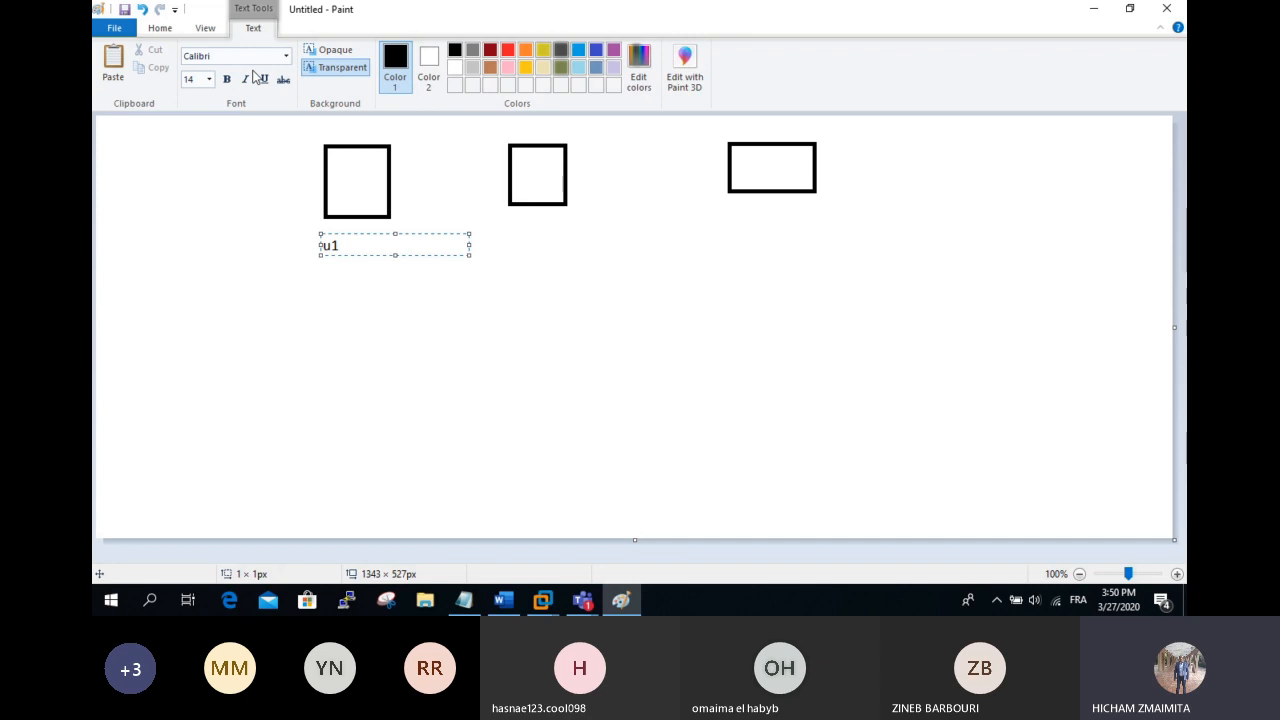
left_click(343, 174)
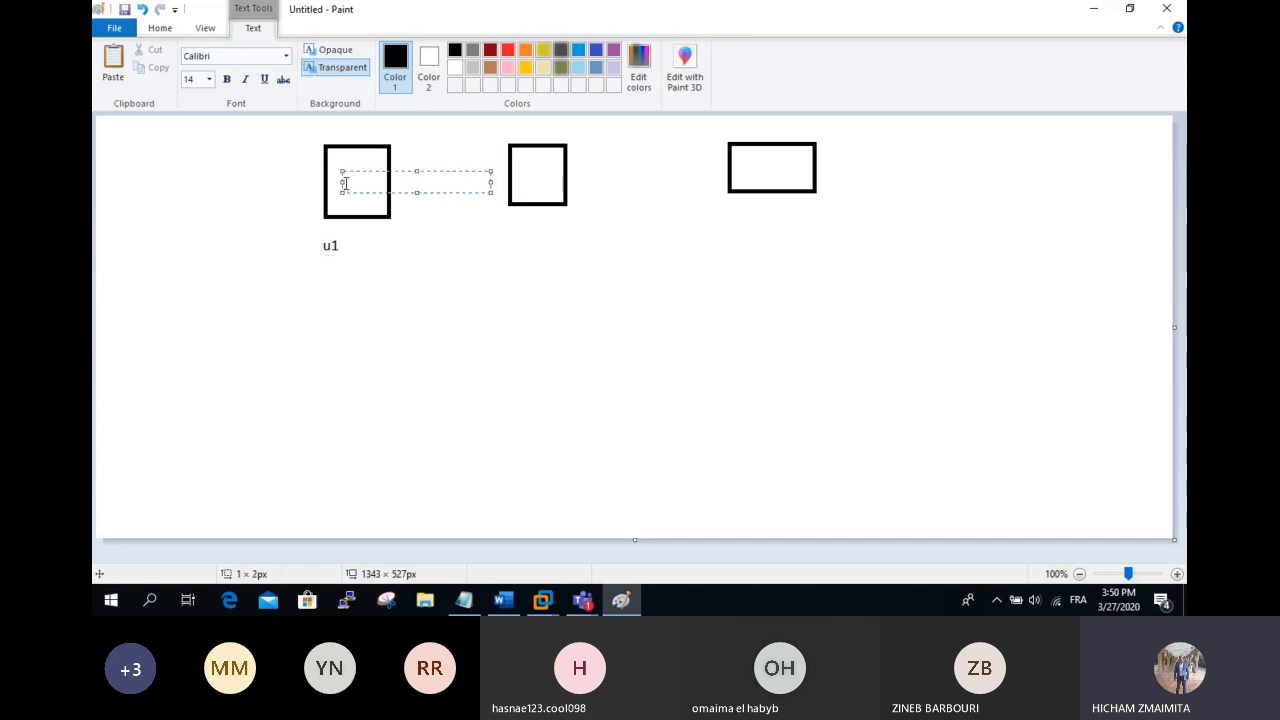
type("D1")
left_click(537, 240)
left_click(537, 241)
type("u1")
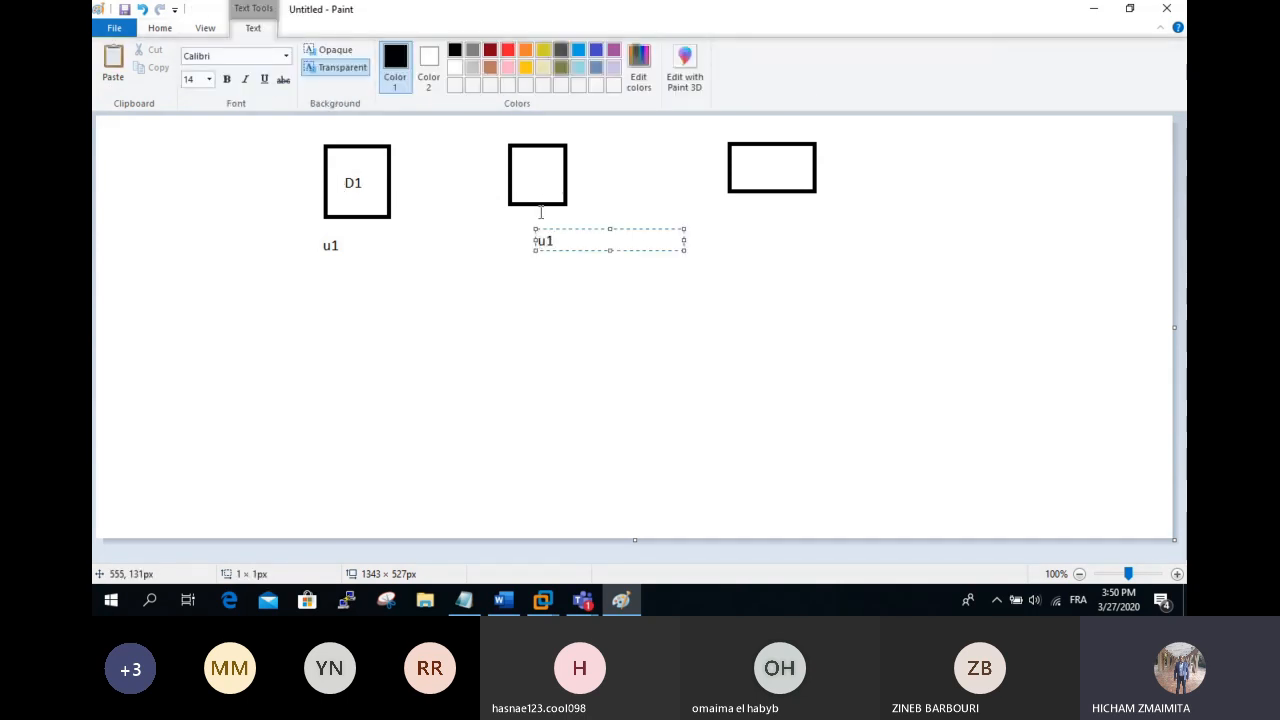
left_click(535, 170)
left_click(535, 170)
type("D2")
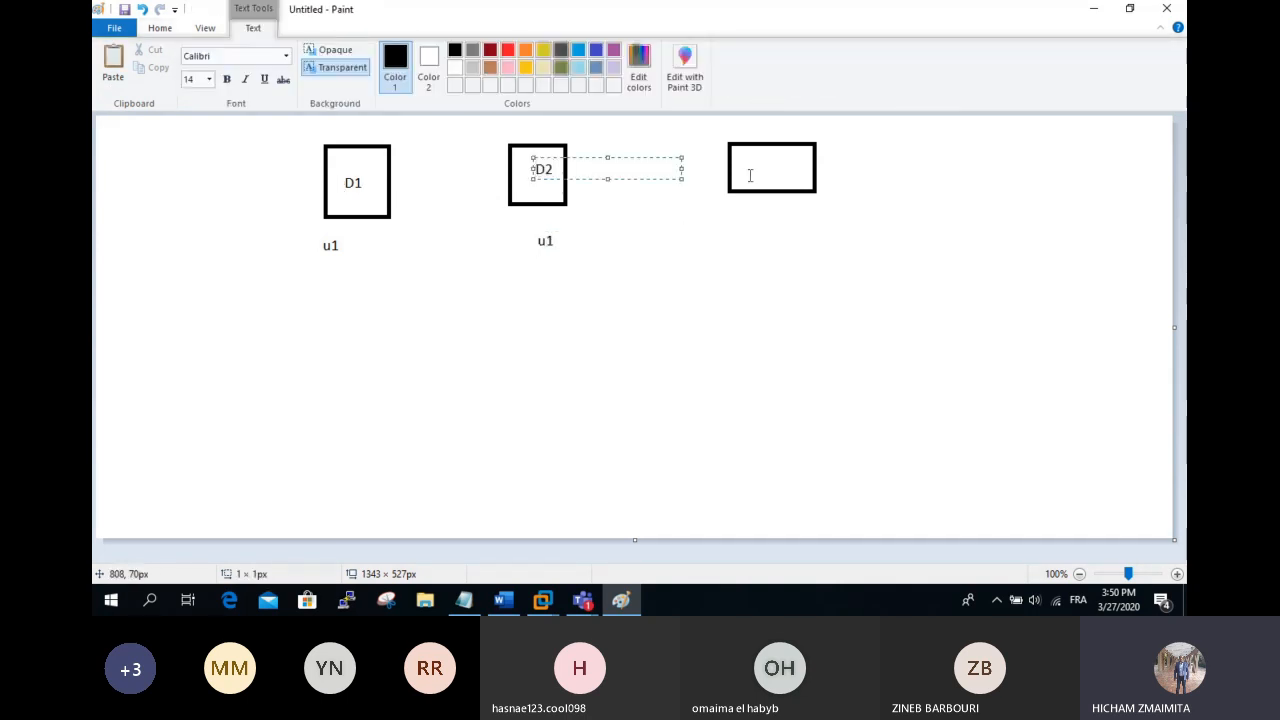
left_click(731, 230)
Step: Label the third rectangle D3 with u1 beneath it, fixing the G3 typo
left_click(731, 230)
type("u1")
left_click(791, 170)
left_click(791, 170)
type("G3")
key("BackSpace")
key("BackSpace")
type("D3")
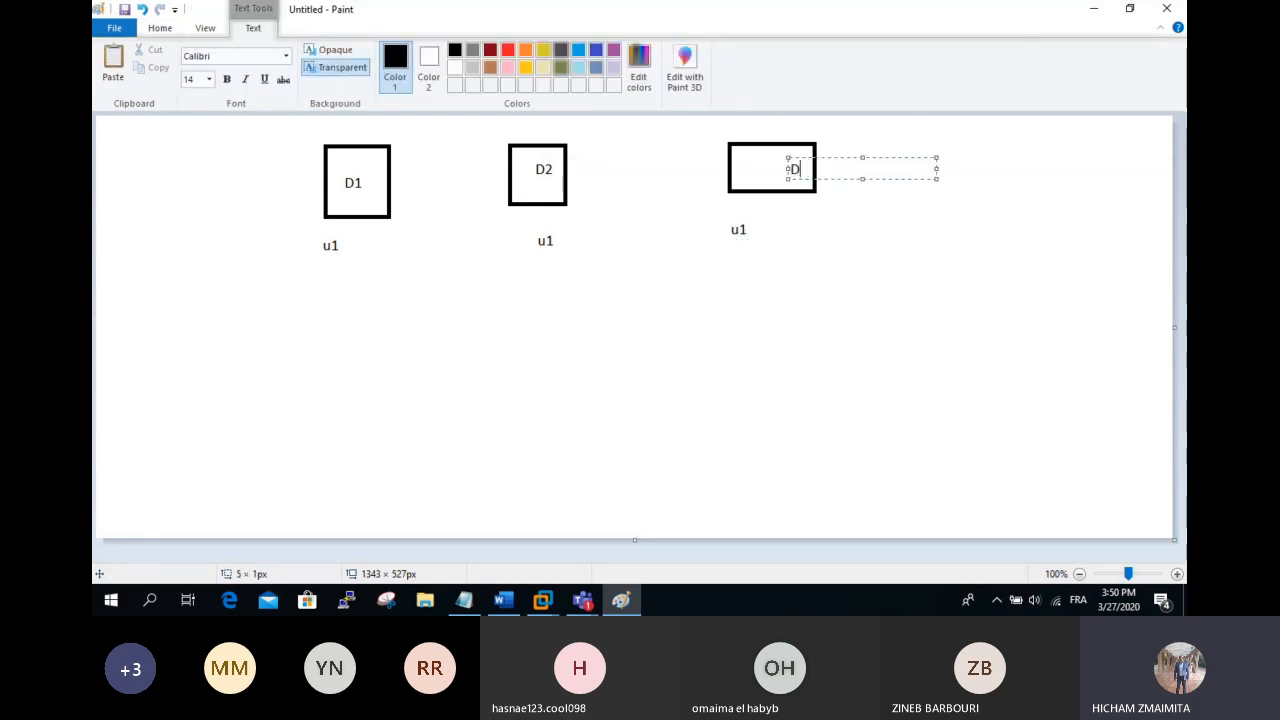
left_click(788, 271)
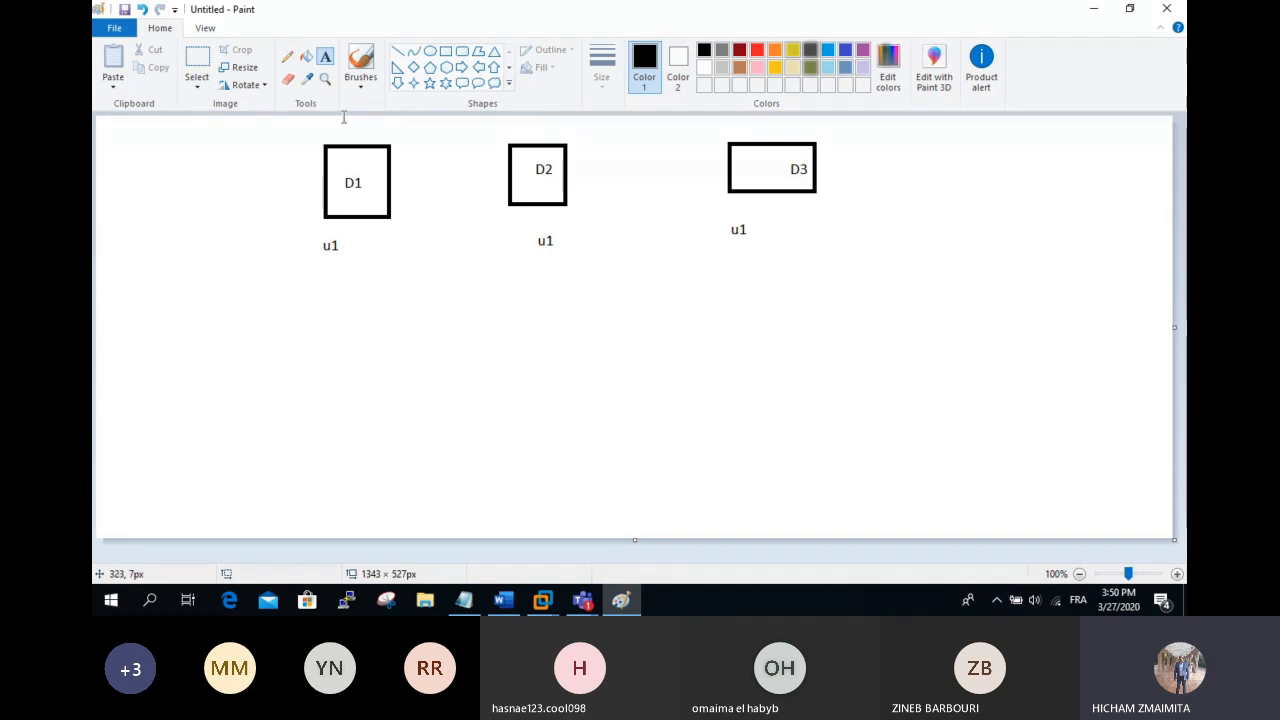
Step: Draw a horizontal divider line, then a tall rectangle and three stacked small rectangles below it
left_click(397, 50)
left_click_drag(265, 268, 678, 357)
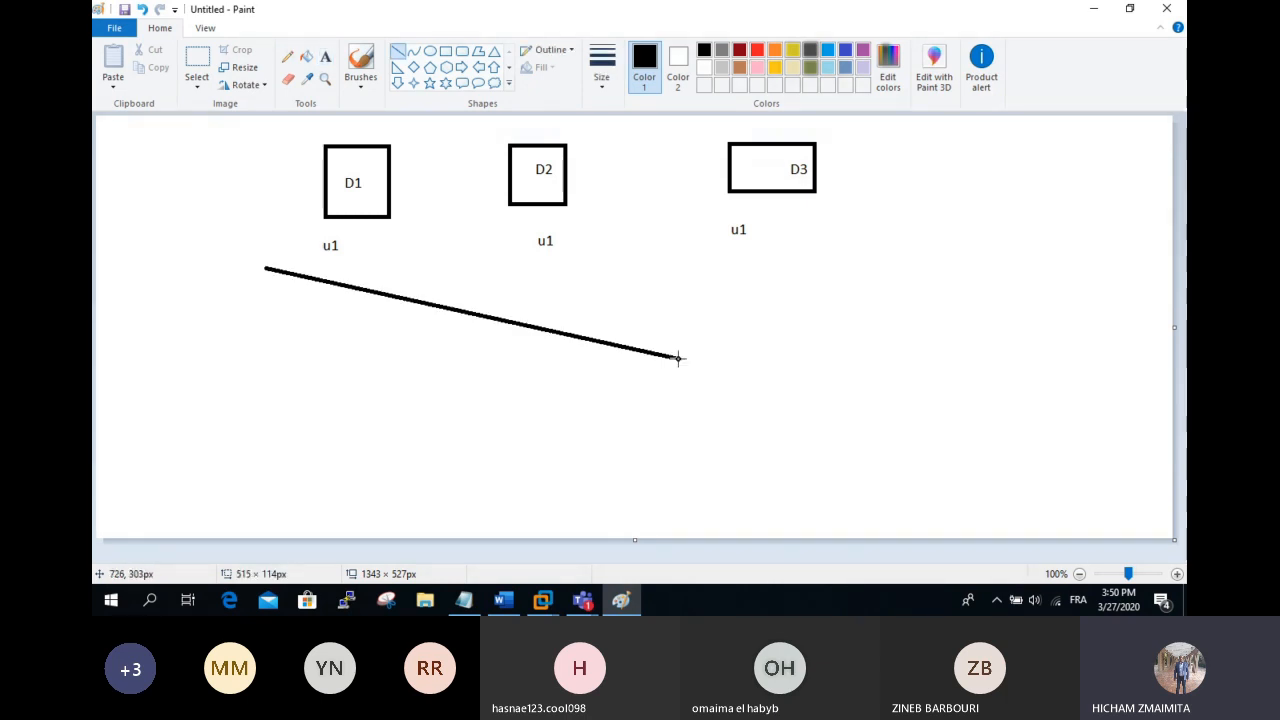
left_click_drag(678, 357, 909, 268)
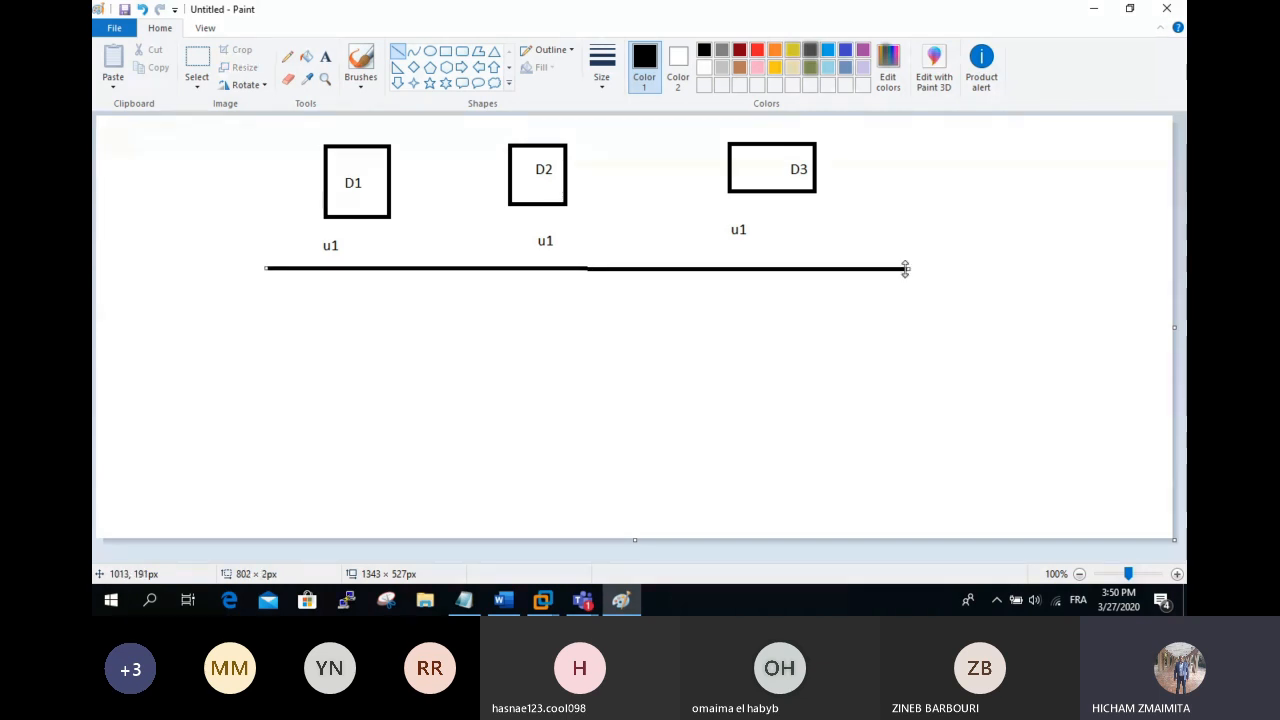
left_click(446, 52)
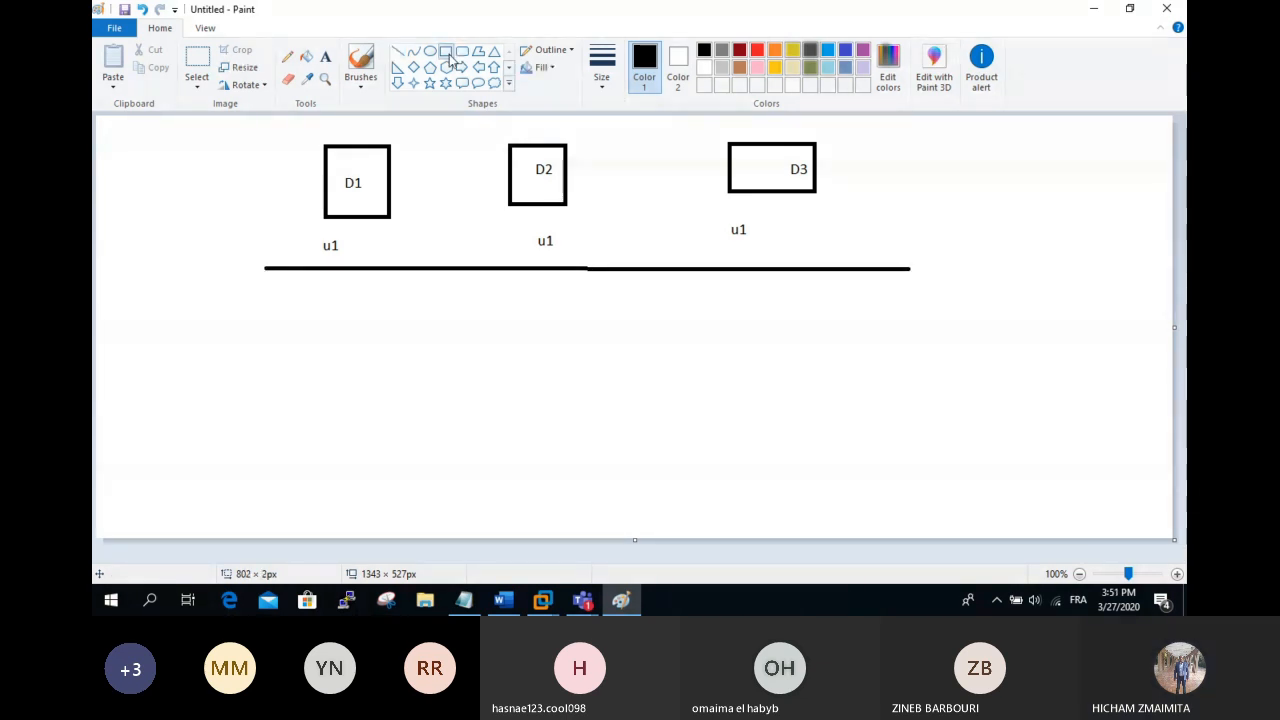
left_click_drag(285, 297, 373, 431)
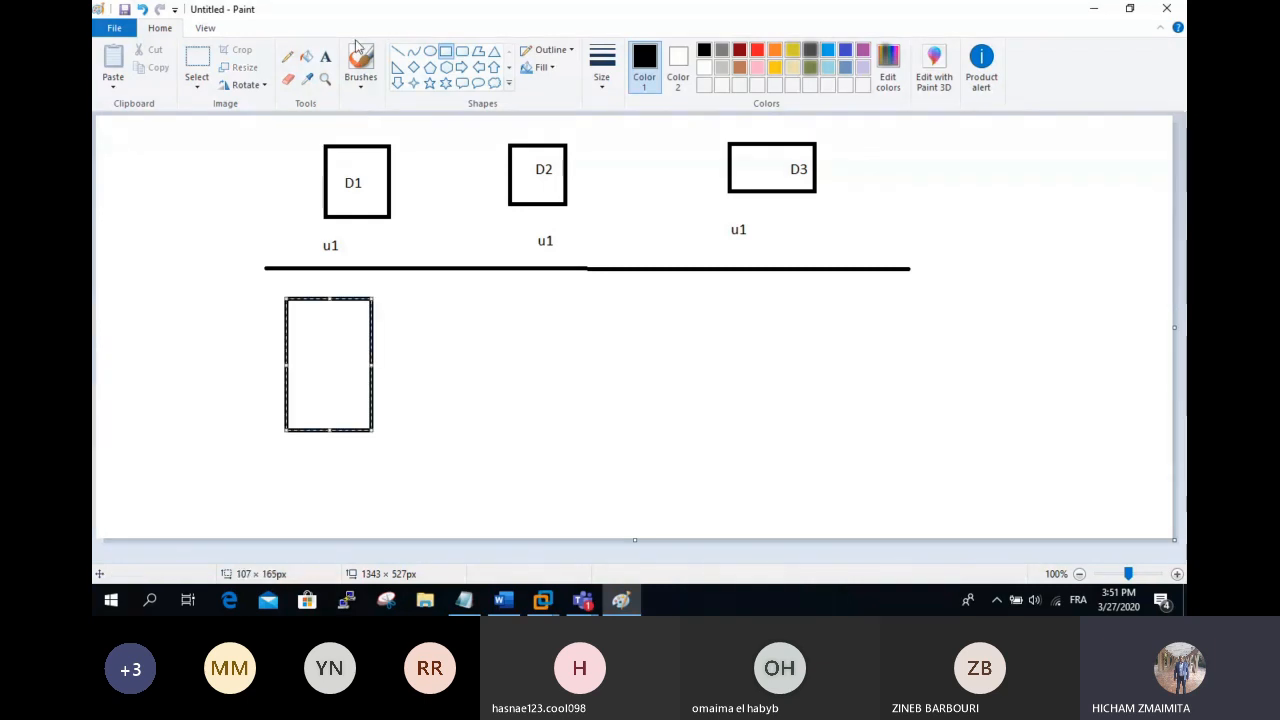
left_click(447, 53)
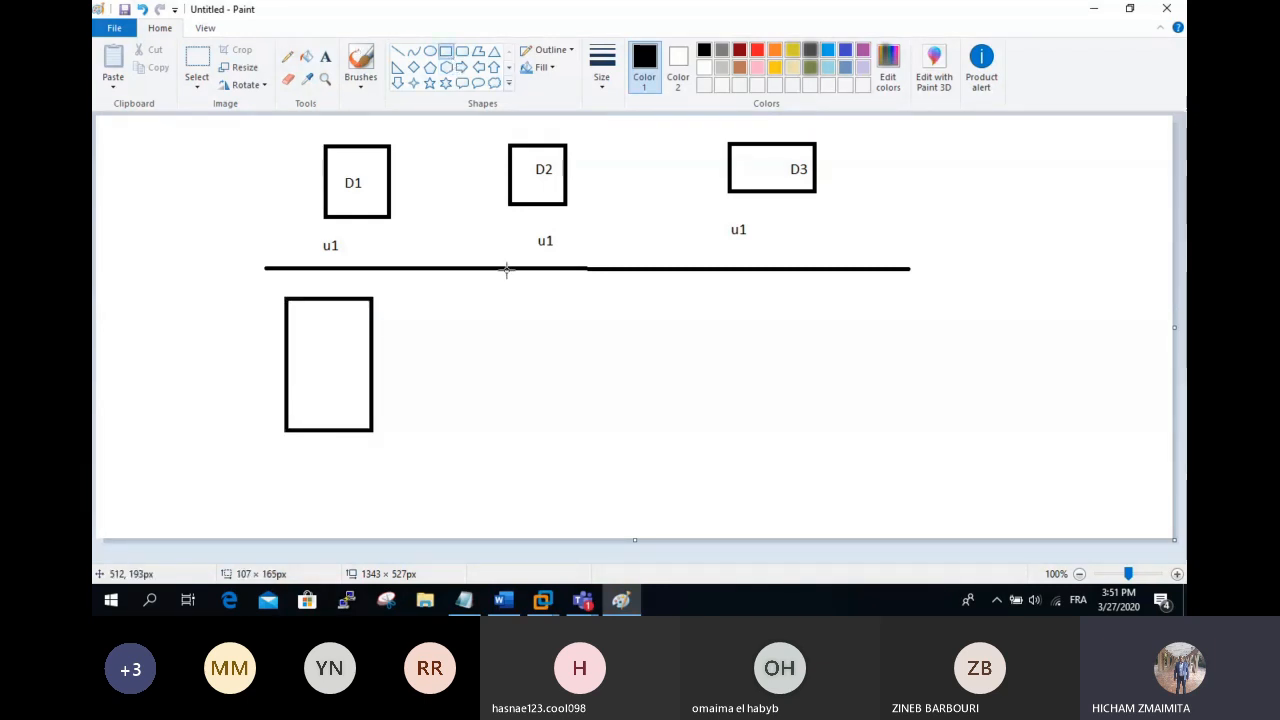
mouse_move(509, 300)
left_mouse_down()
mouse_move(526, 374)
mouse_move(589, 350)
left_mouse_up()
left_click_drag(506, 387, 598, 445)
mouse_move(497, 470)
left_mouse_down()
mouse_move(522, 510)
mouse_move(594, 506)
left_mouse_up()
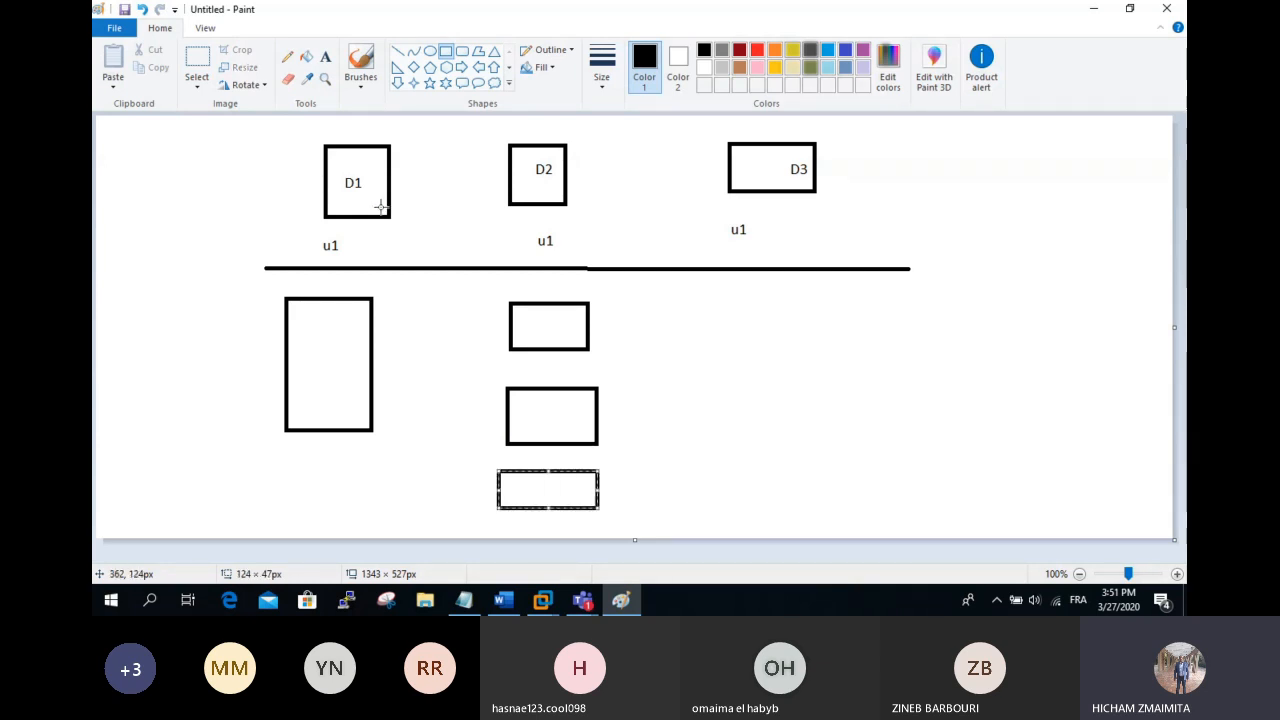
Step: Write U1 beside each of the three stacked rectangles
left_click(325, 57)
left_click(604, 320)
type("U1")
left_click(621, 407)
type("U1")
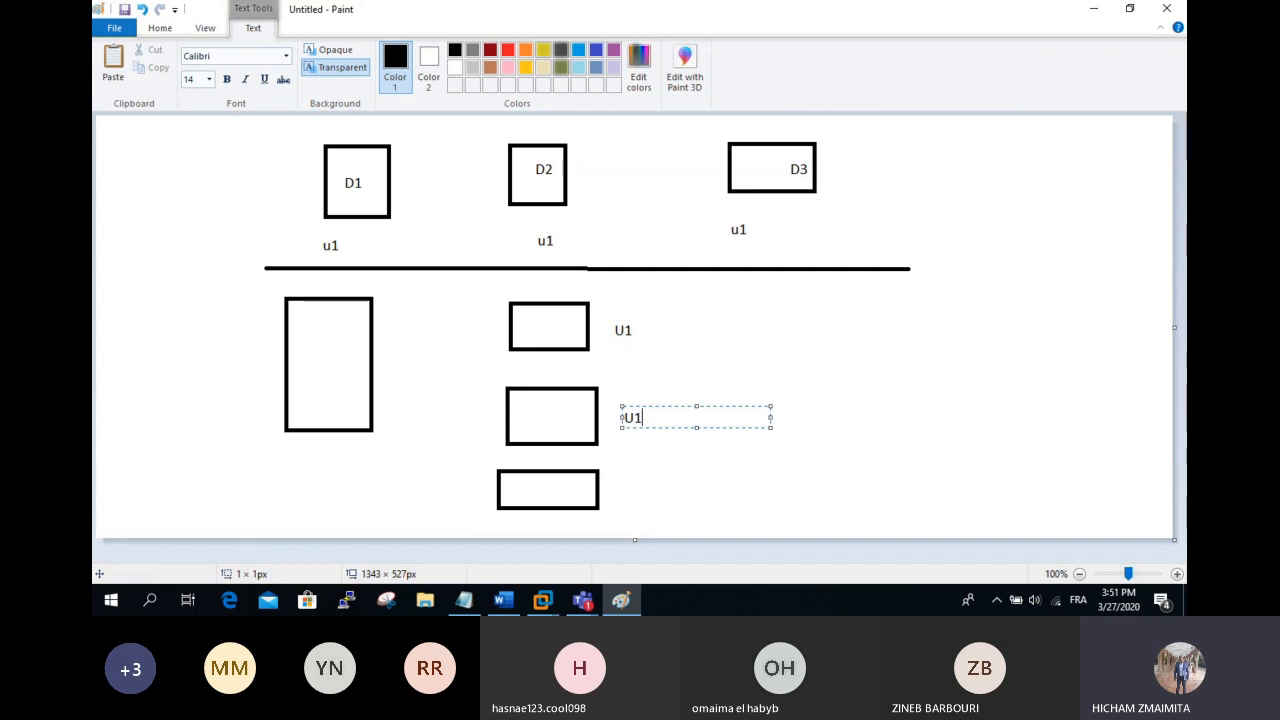
left_click(623, 481)
left_click(622, 483)
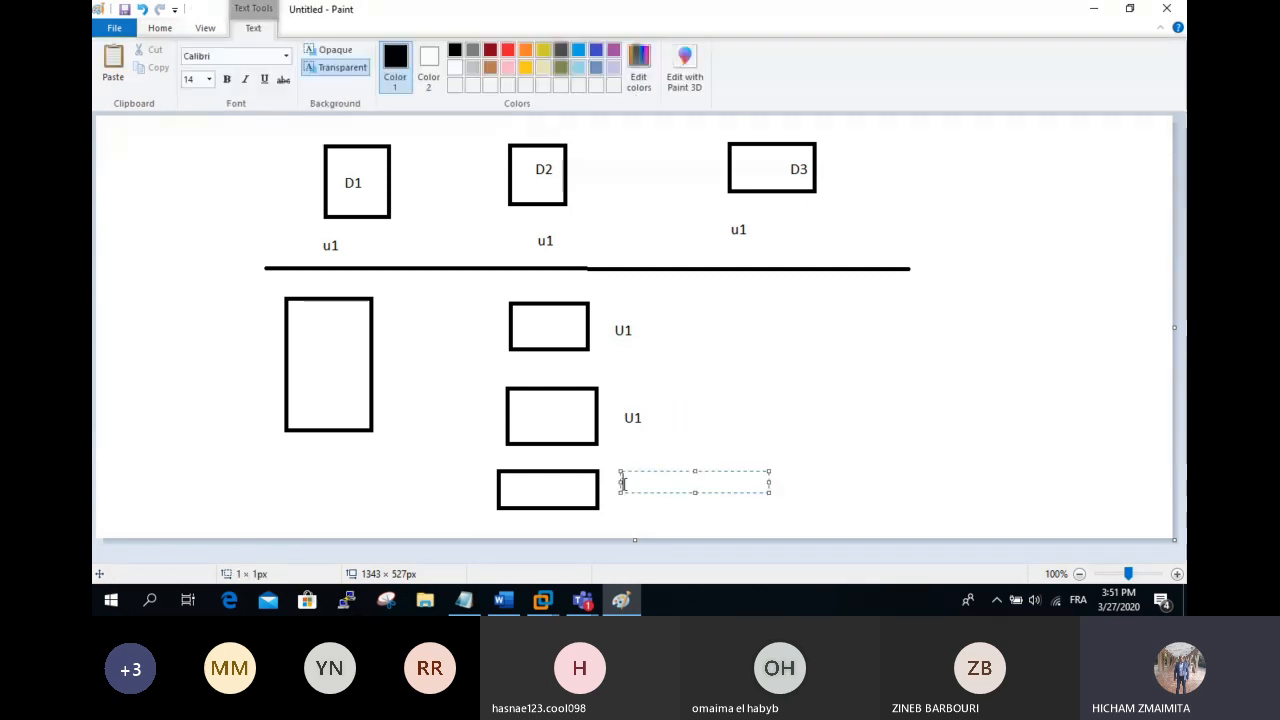
type("U1")
left_click(491, 380)
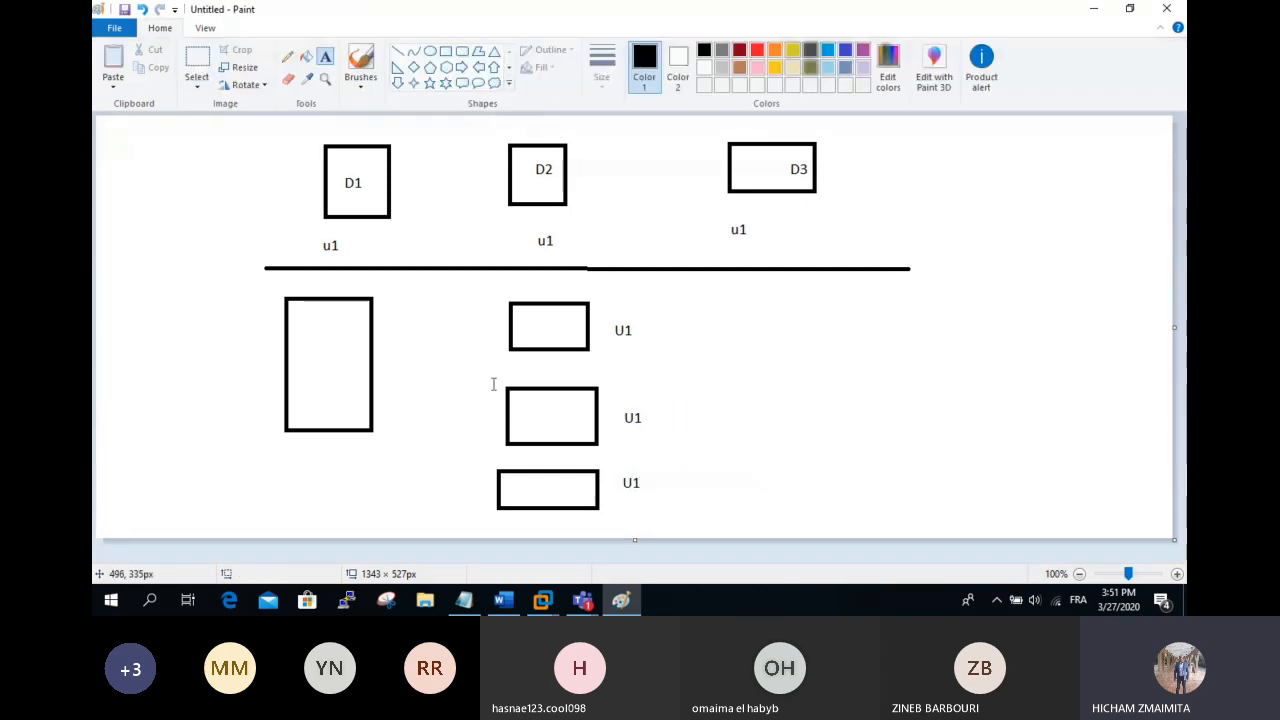
left_click(398, 51)
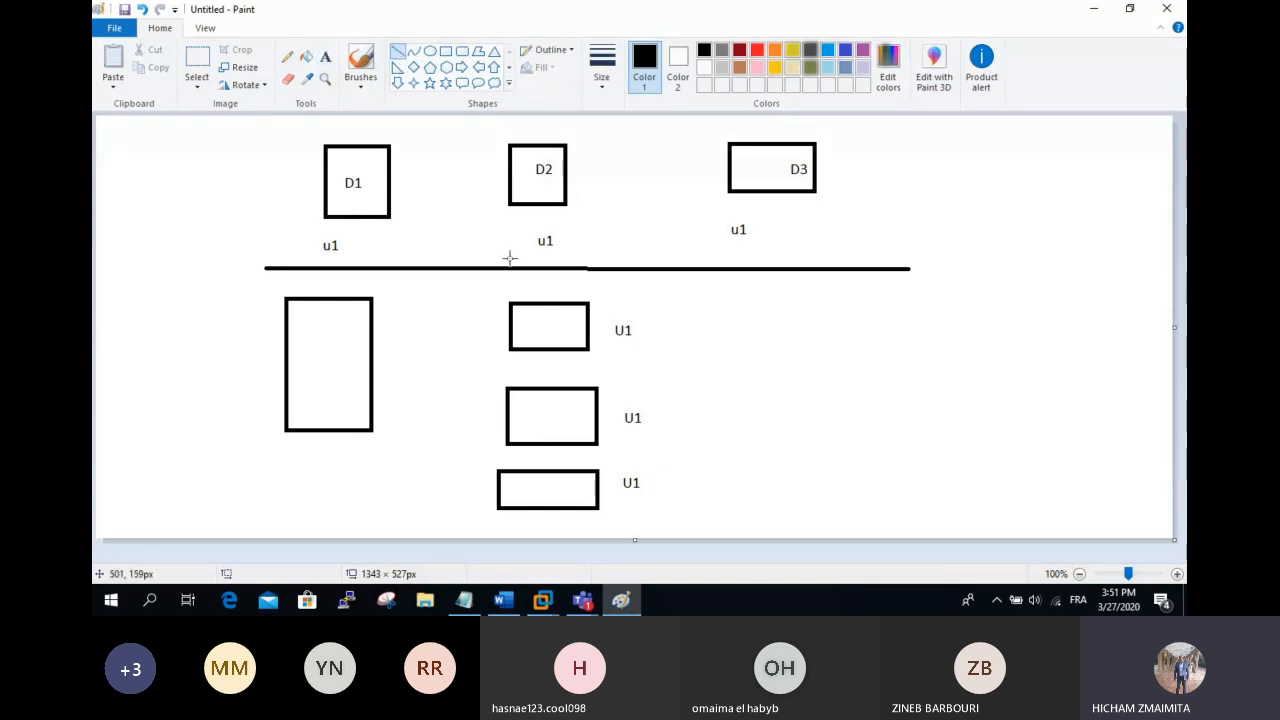
Step: Write DATA, U1, U2 and U3 as separate lines inside the tall rectangle
left_click(325, 56)
left_click(335, 319)
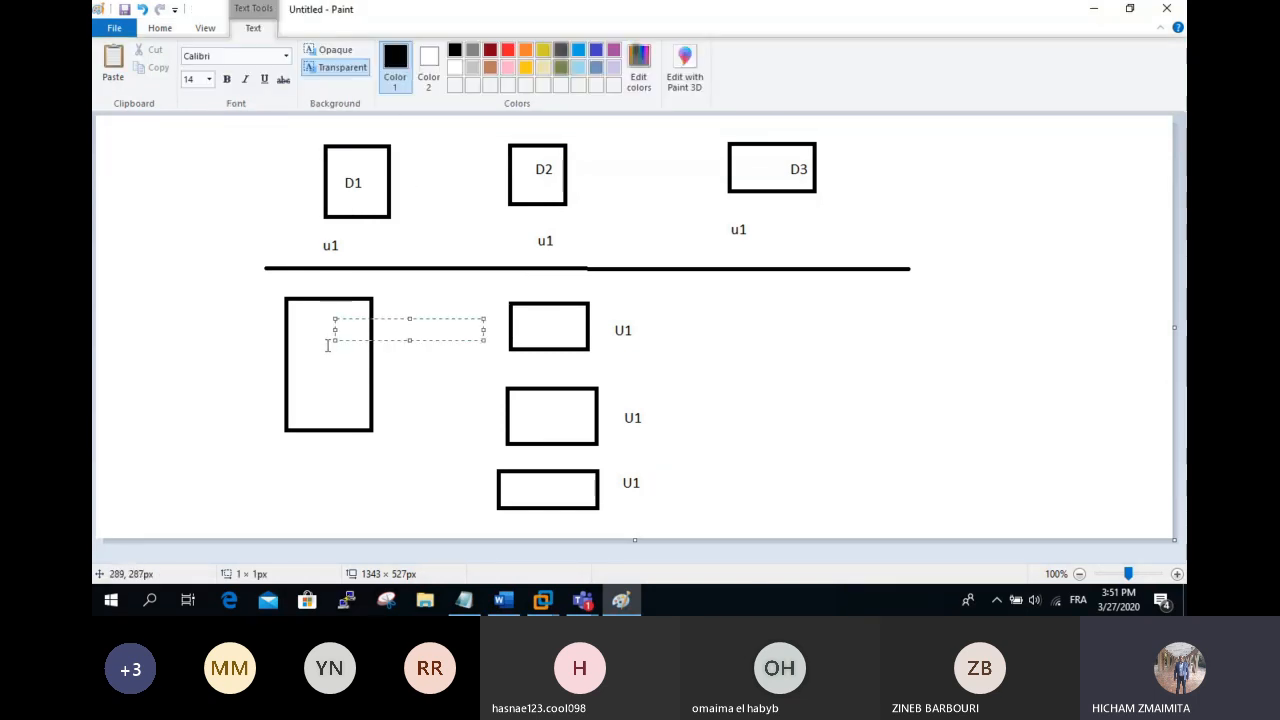
type("U1")
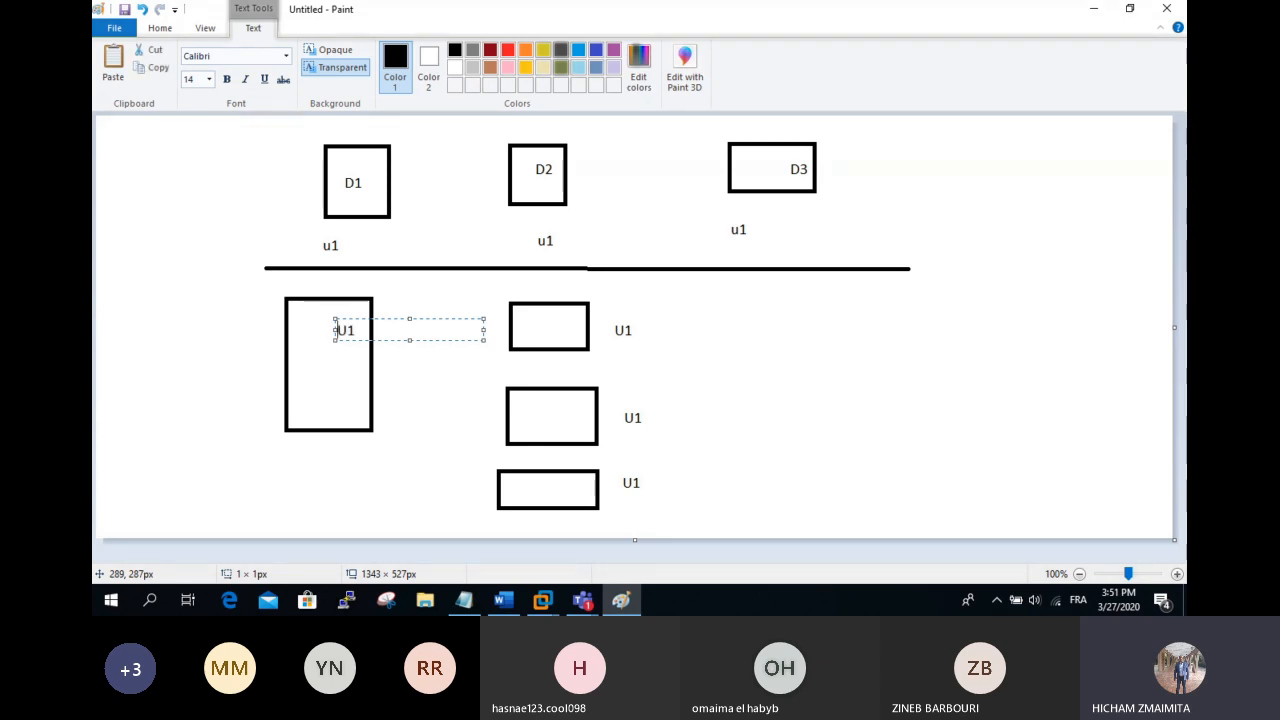
type("Dosi")
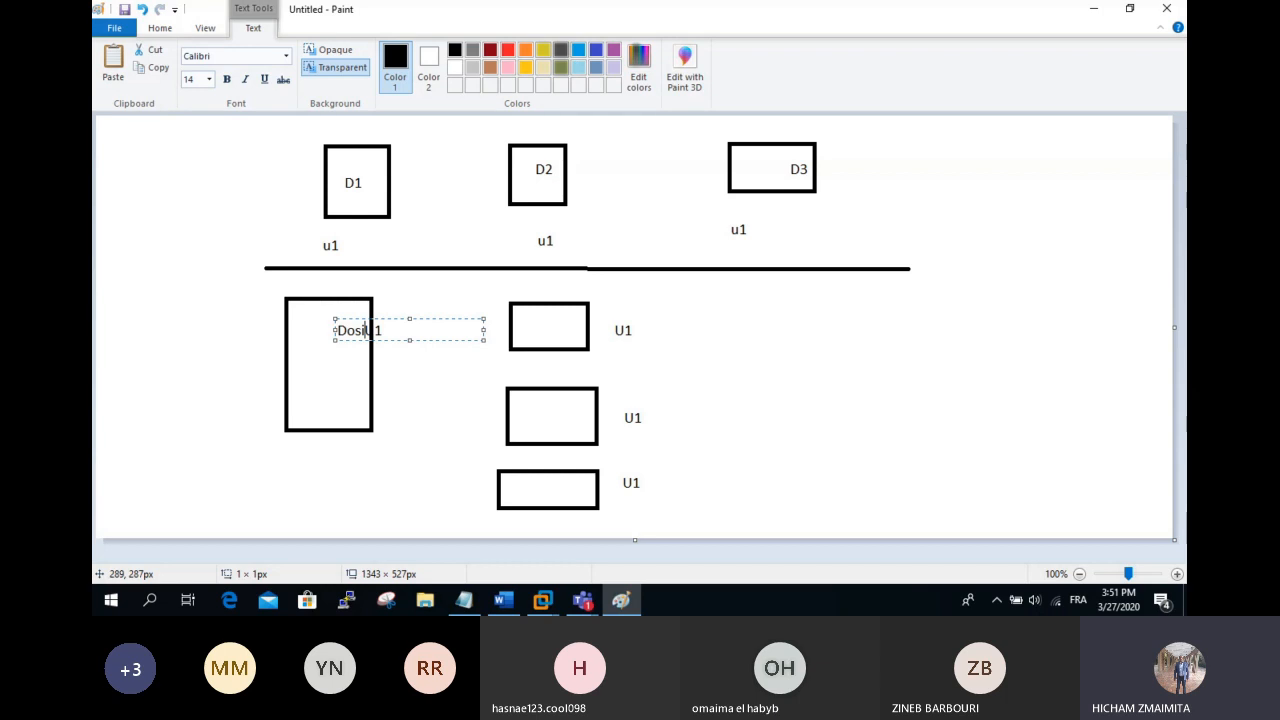
key("BackSpace")
key("BackSpace")
key("BackSpace")
key("BackSpace")
type("data")
key("BackSpace")
key("BackSpace")
key("BackSpace")
key("BackSpace")
left_click_drag(358, 340, 325, 339)
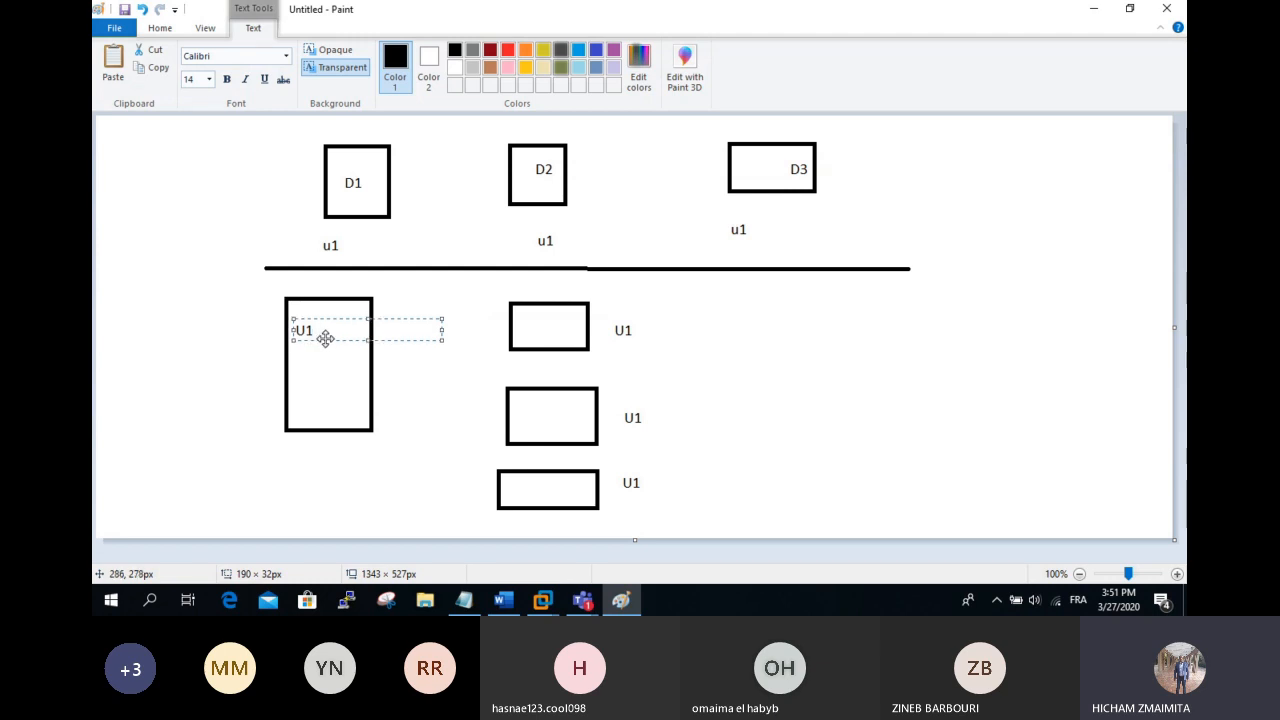
type("DATA")
key("Return")
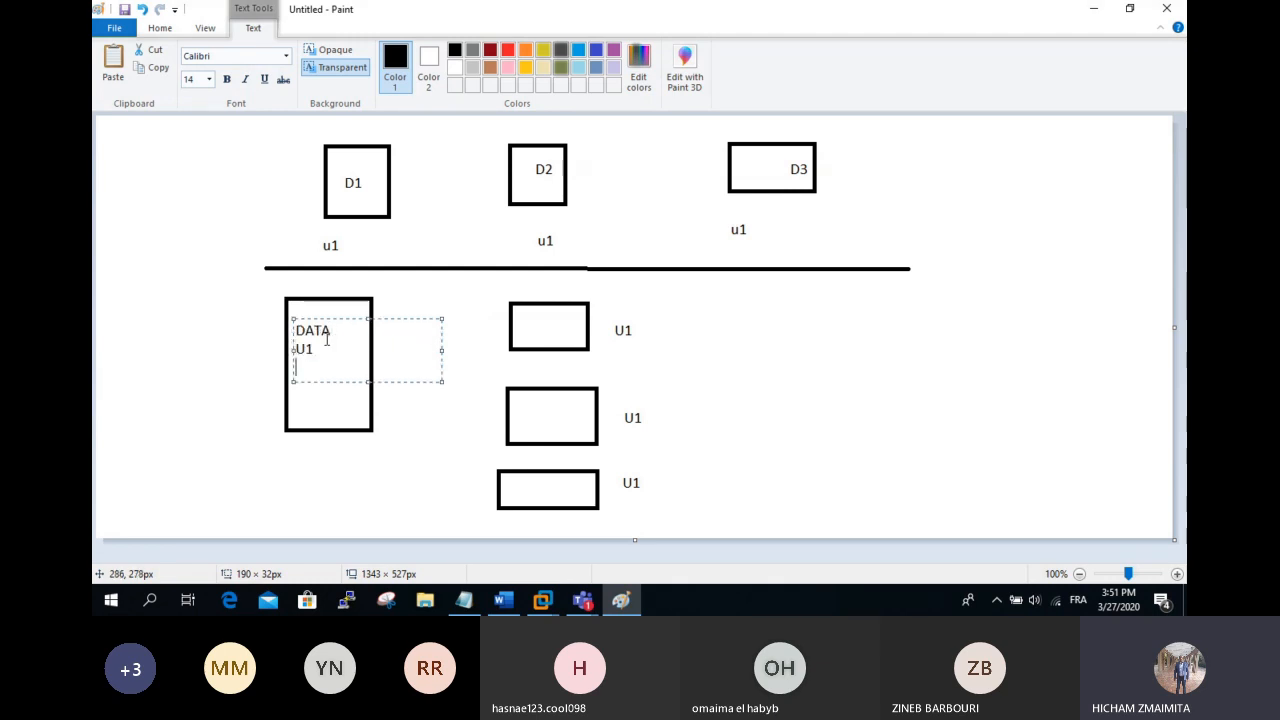
key("Return")
key("Return")
key("Return")
type("U2")
key("Return")
key("Return")
type("U3")
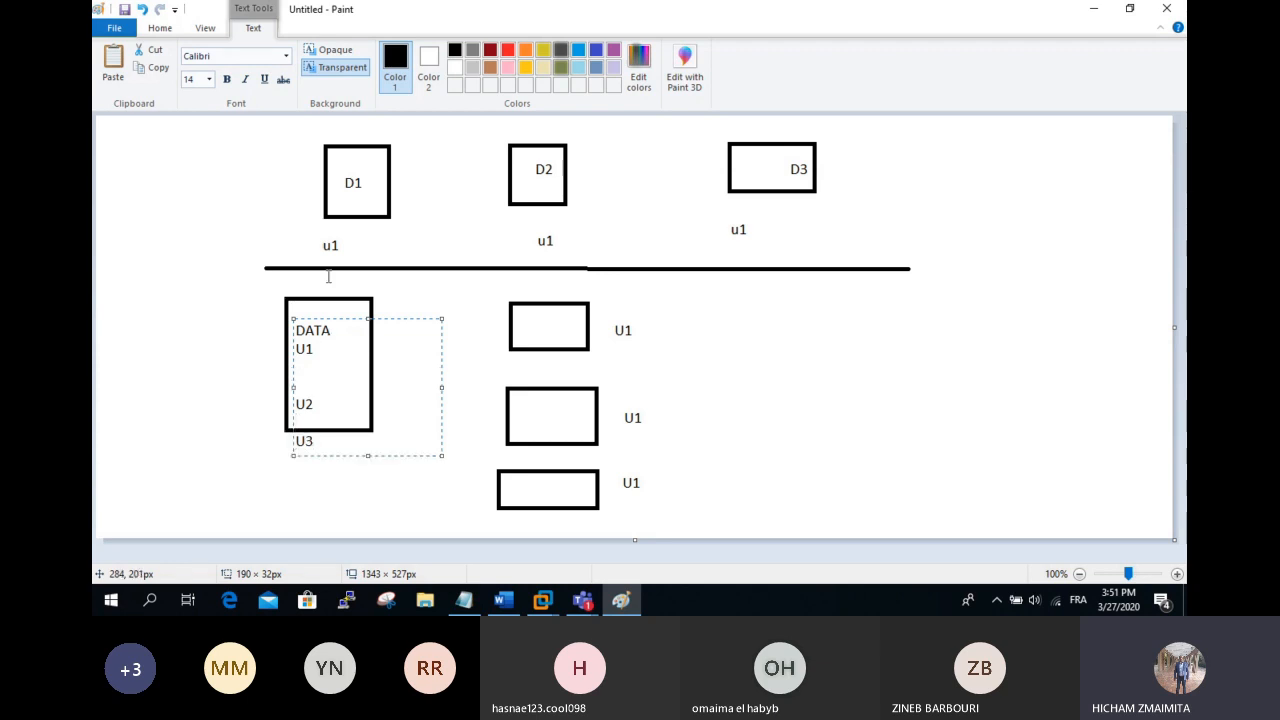
Step: Insert indented D1, D2 and D3 lines under U1 and remove the extra blank lines
left_click(314, 350)
key("Return")
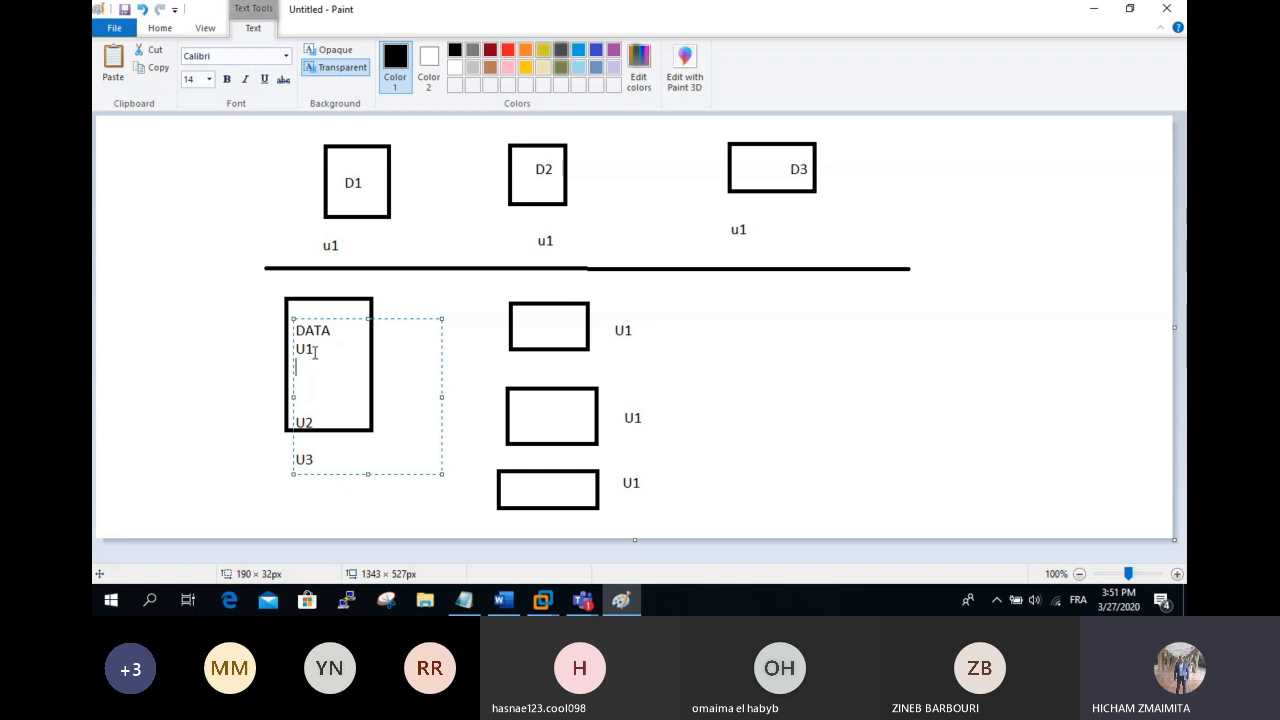
type("D1")
key("Left")
key("Left")
key("Right")
key("Right")
key("Return")
key("Tab")
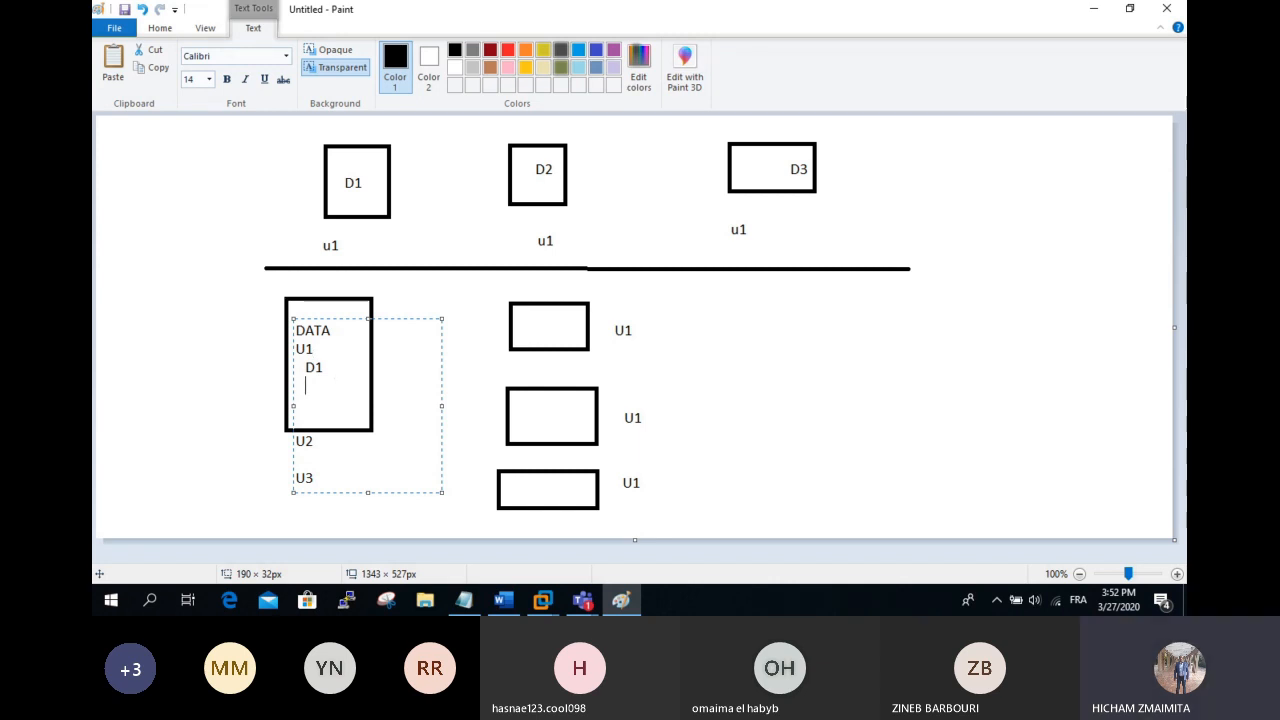
type("D2")
key("Return")
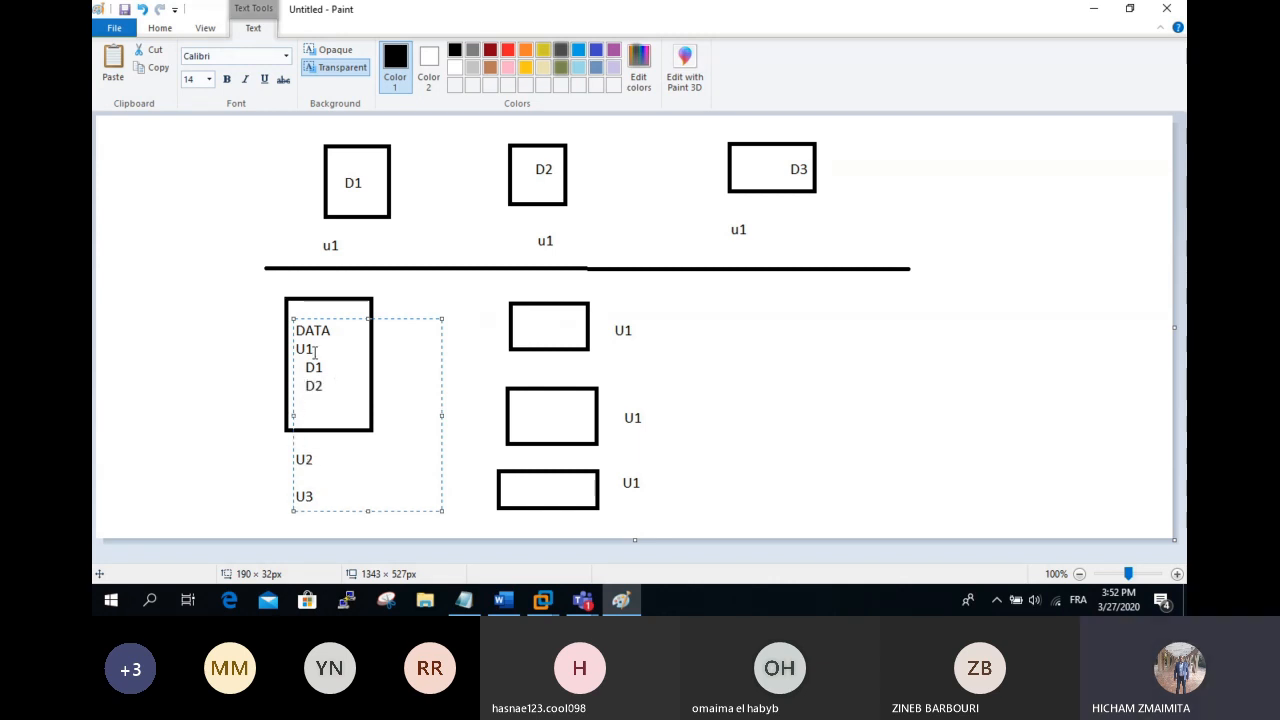
key("Delete")
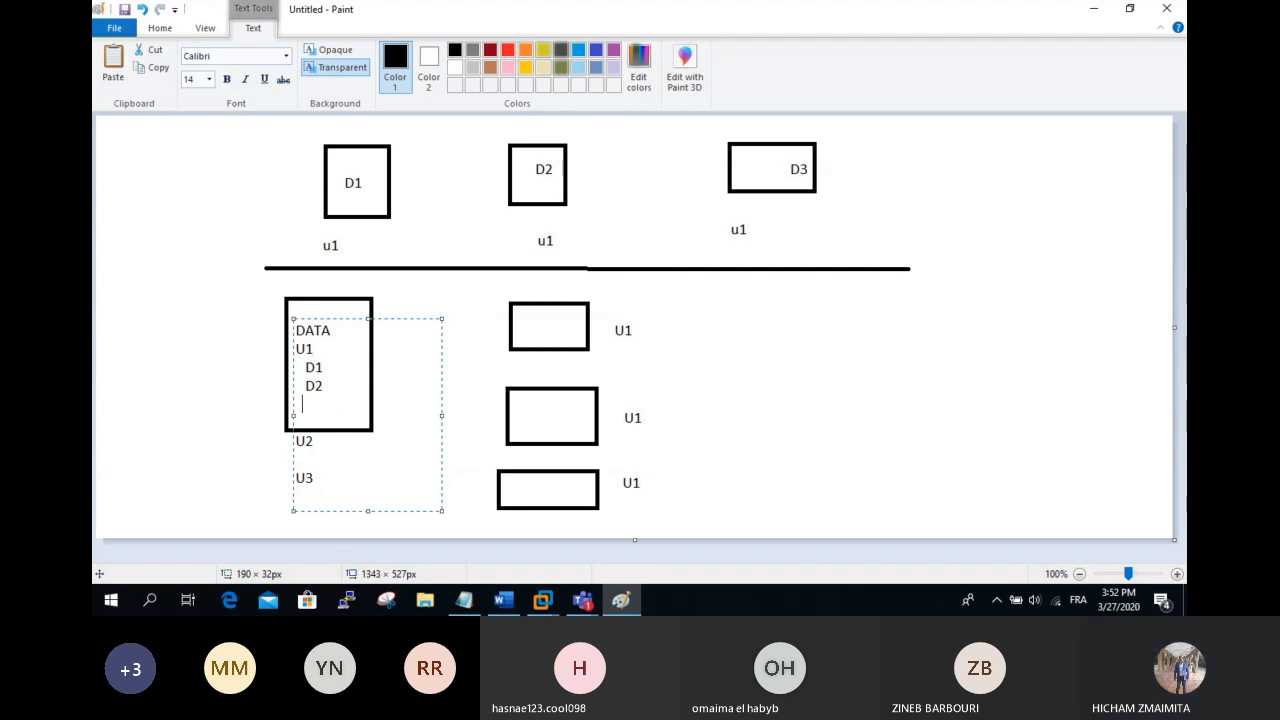
type("D3")
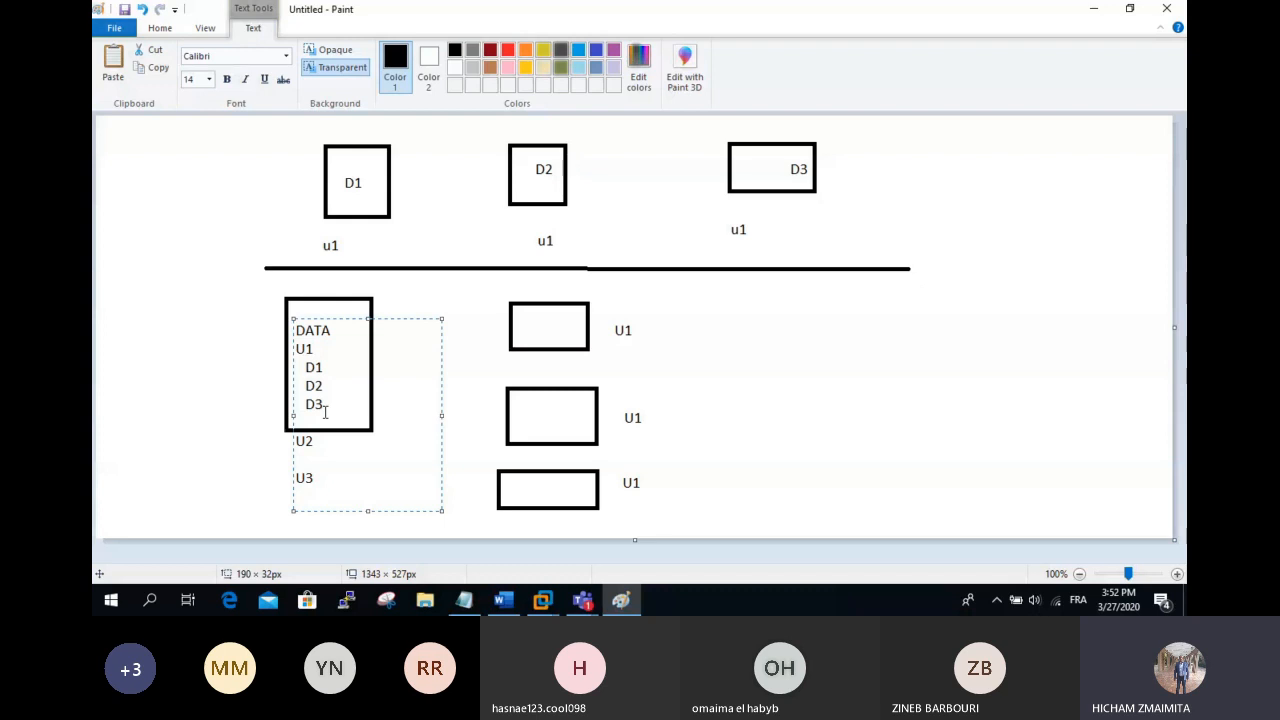
key("Delete")
left_click(766, 418)
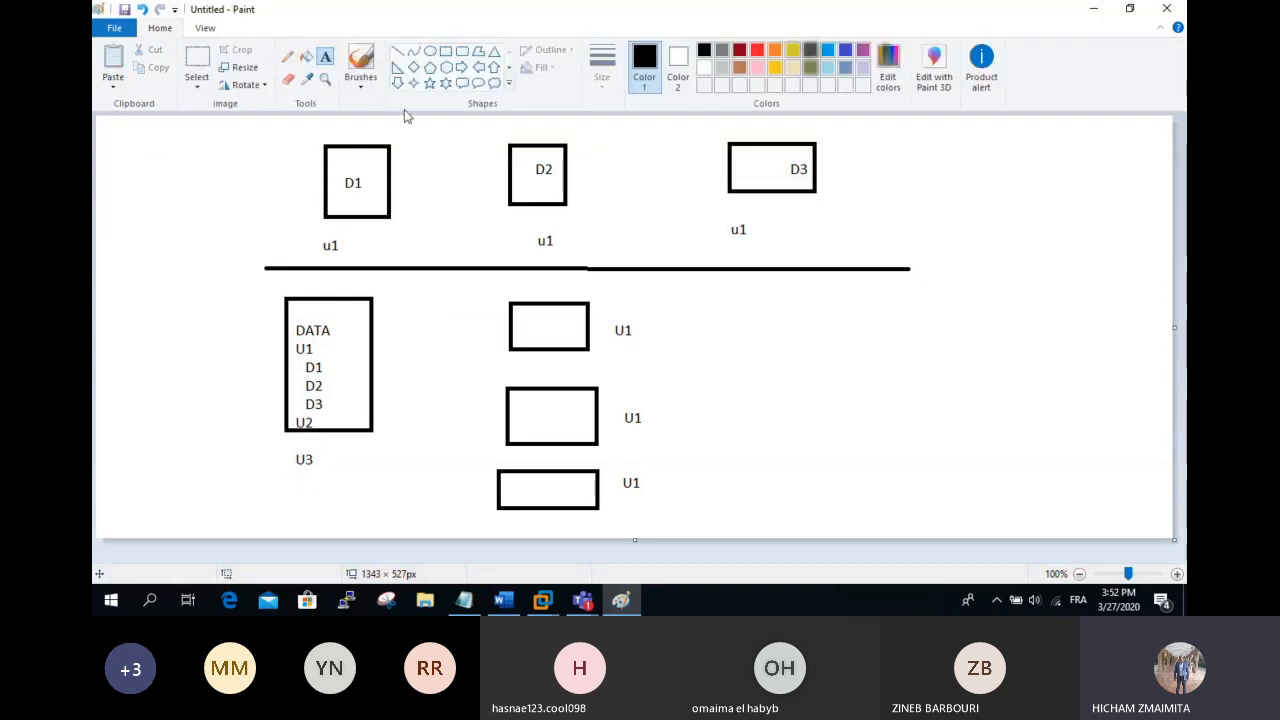
Step: Draw a vertical bar beside D1–D3 in the DATA box
left_click(395, 52)
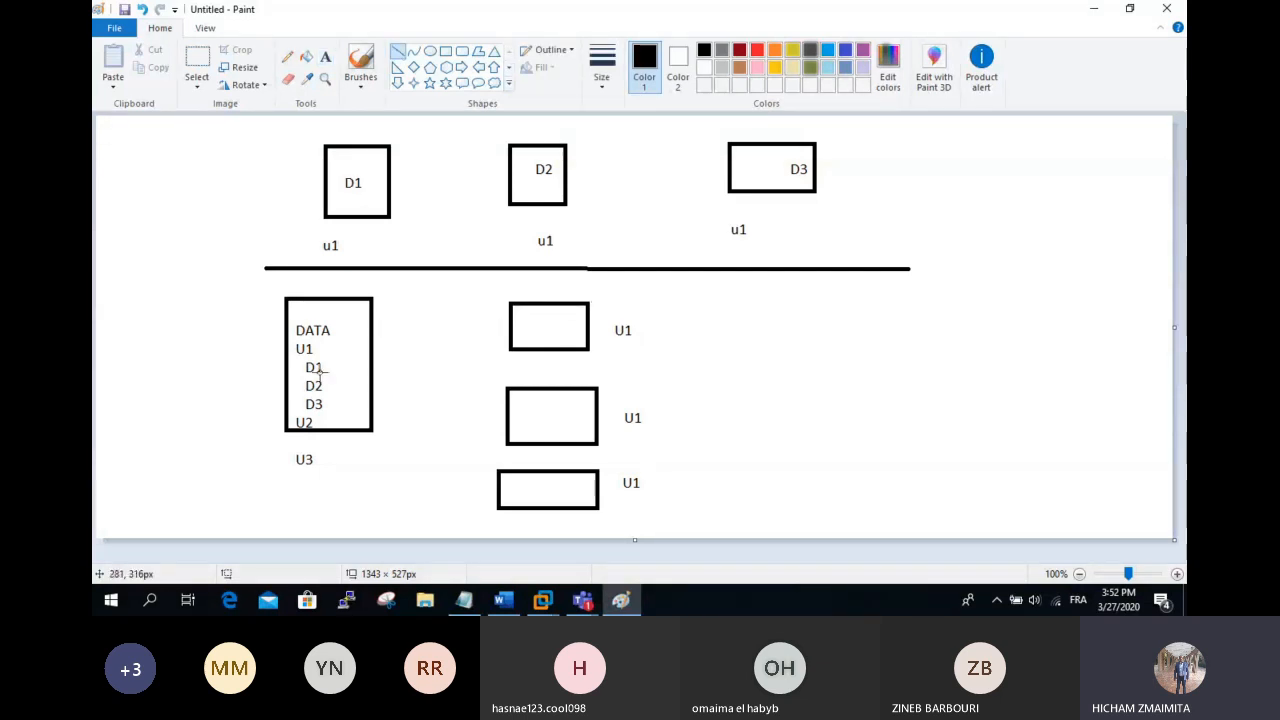
left_click_drag(339, 346, 339, 412)
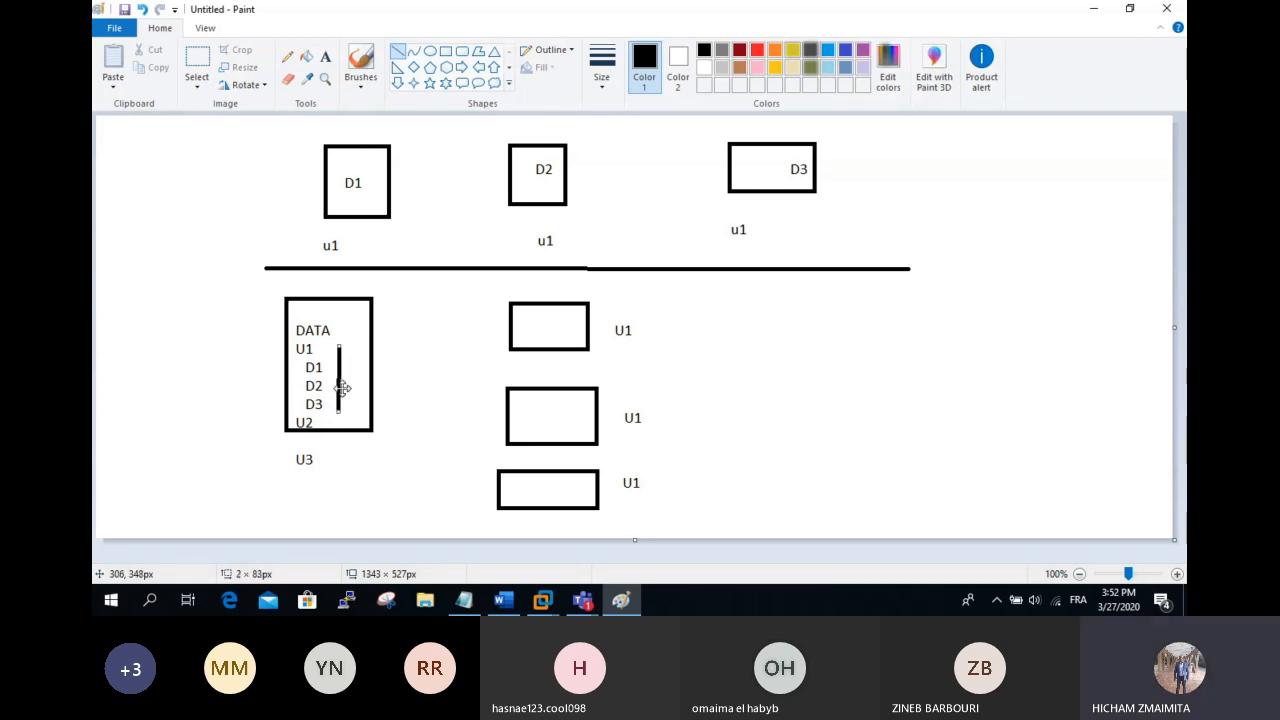
left_click(348, 379)
Step: Draw arrows from the bar to the three U1 boxes, plus a diagonal, undoing a stray line
mouse_move(341, 375)
left_mouse_down()
mouse_move(545, 325)
mouse_move(521, 347)
left_mouse_up()
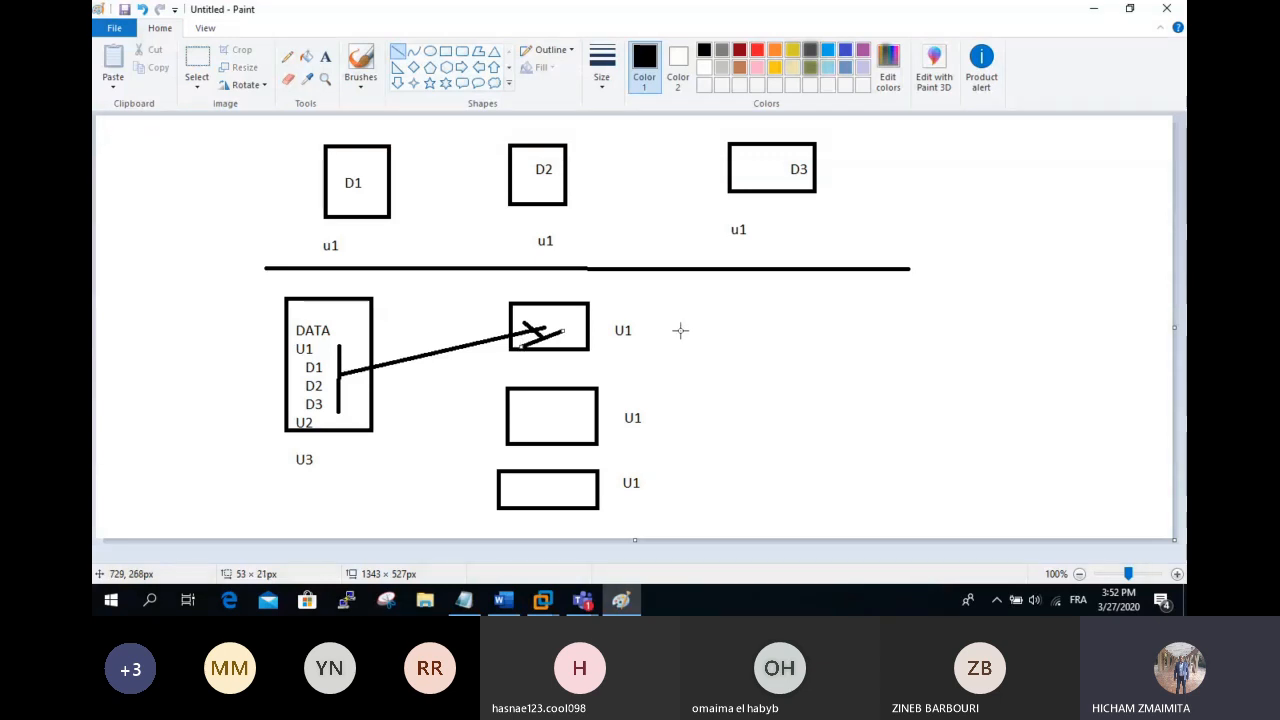
left_click(614, 294)
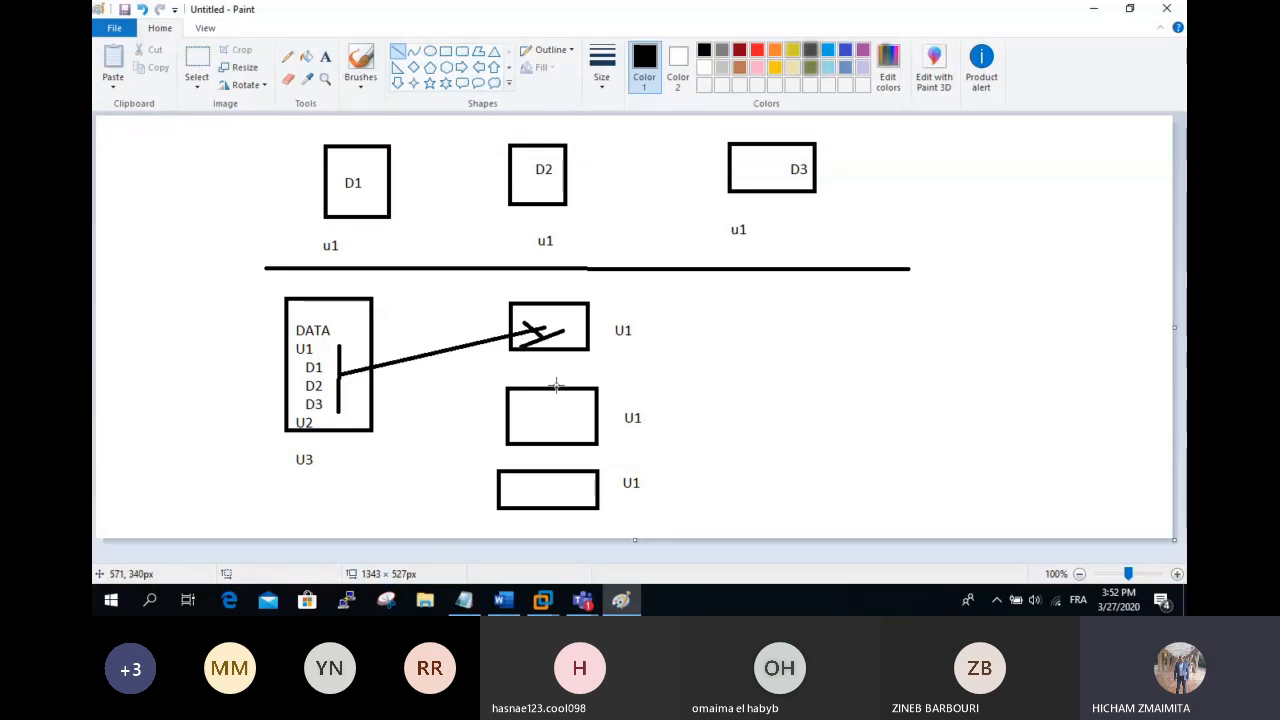
left_click_drag(523, 364, 694, 228)
mouse_move(342, 390)
left_mouse_down()
mouse_move(502, 418)
mouse_move(495, 409)
mouse_move(490, 425)
left_mouse_up()
left_click_drag(344, 408, 481, 493)
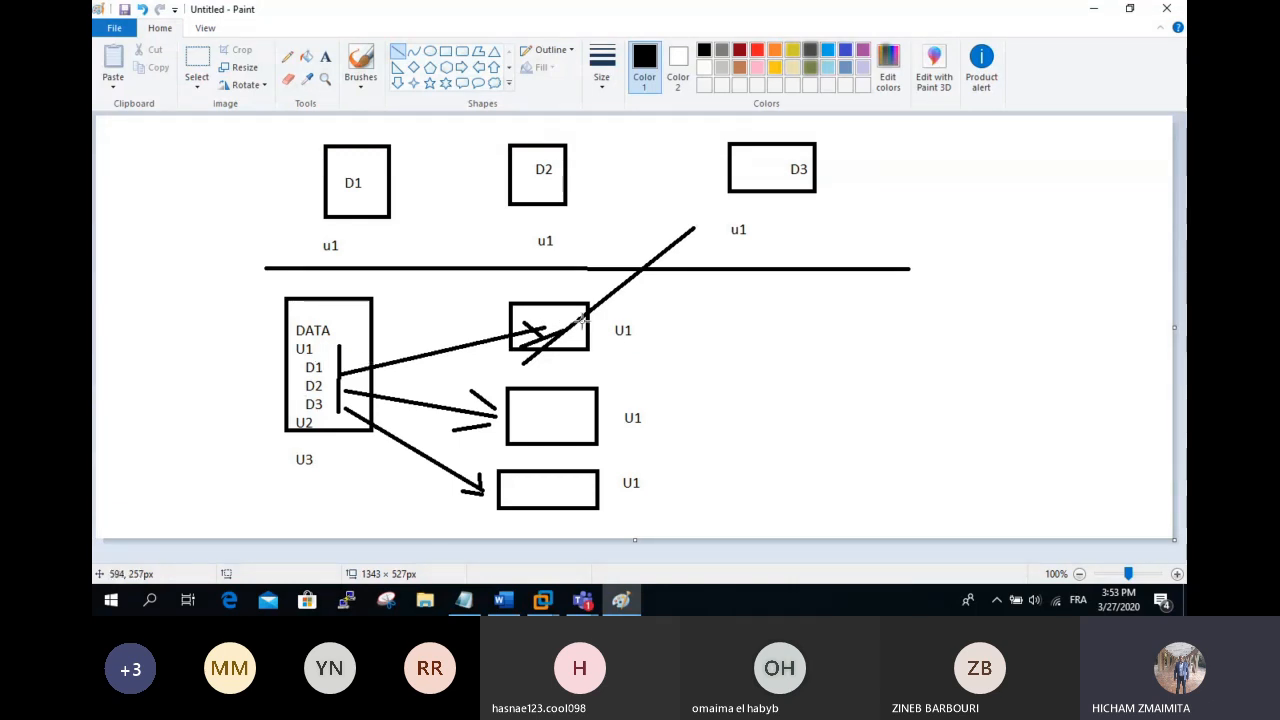
left_click_drag(604, 283, 466, 273)
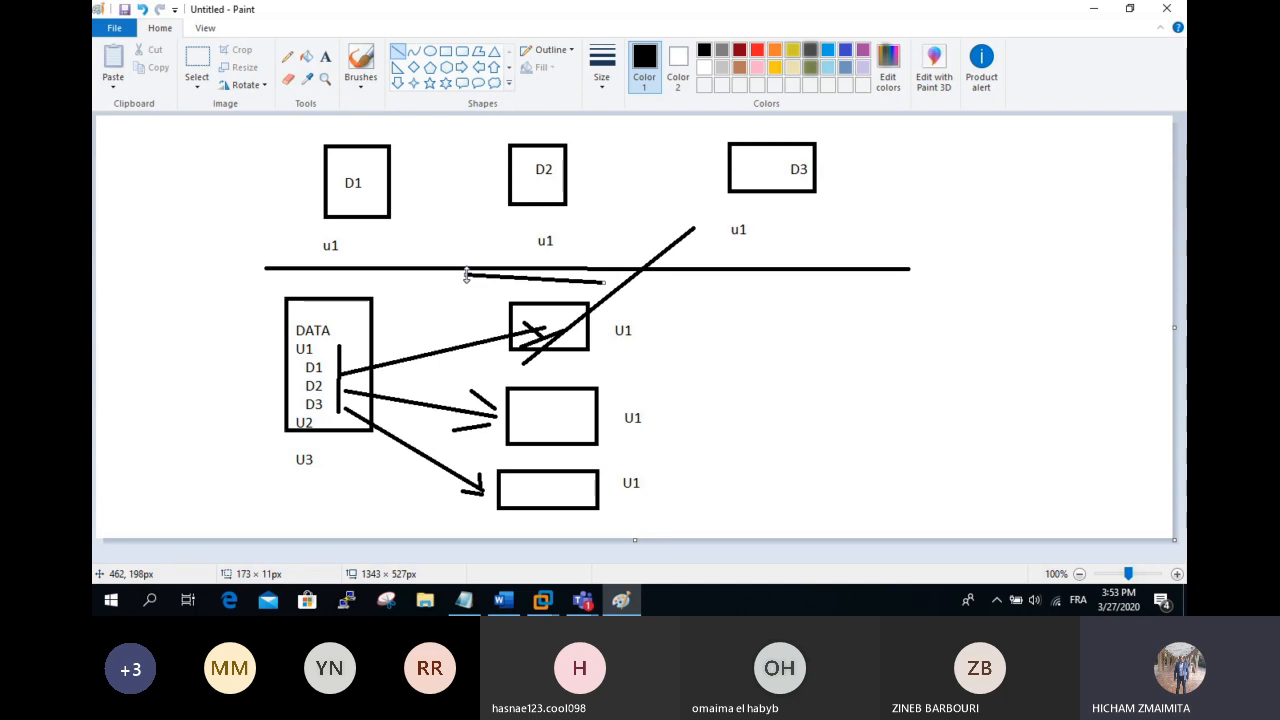
key("ctrl+z")
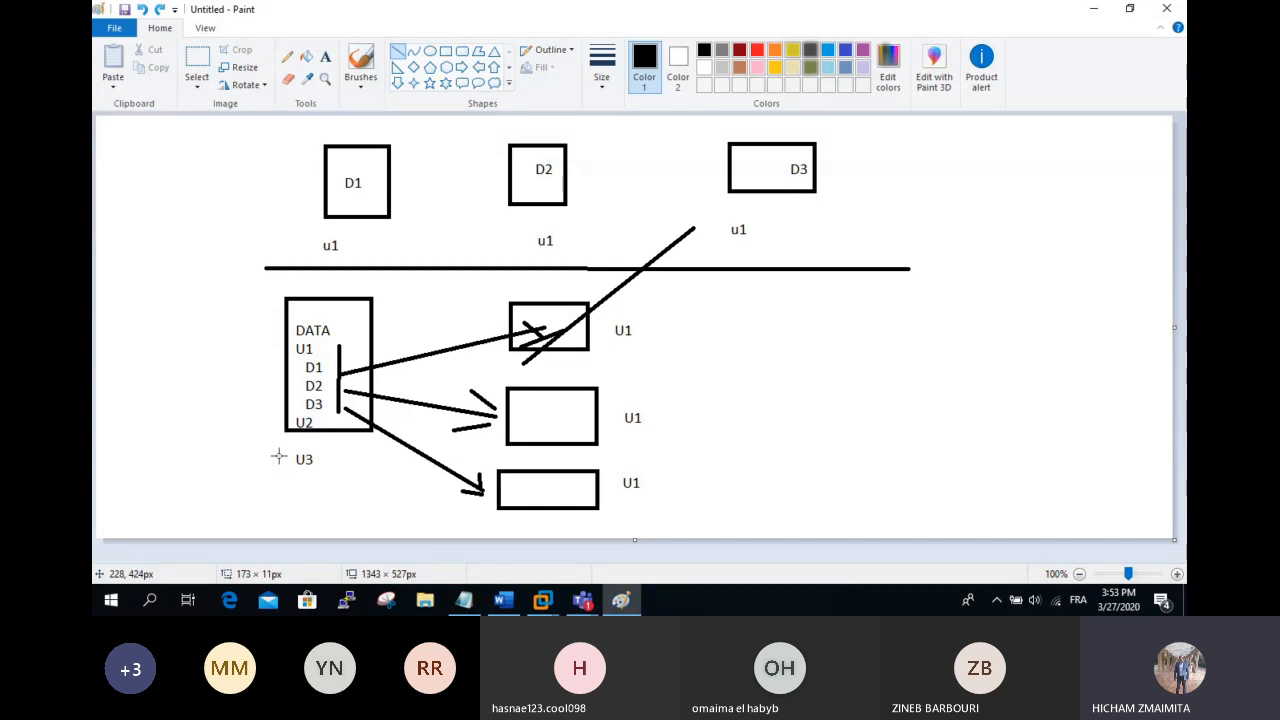
Step: Back in DC2's Notepad, type "c'est un espace de stockage", fixing the stray space
left_click(542, 600)
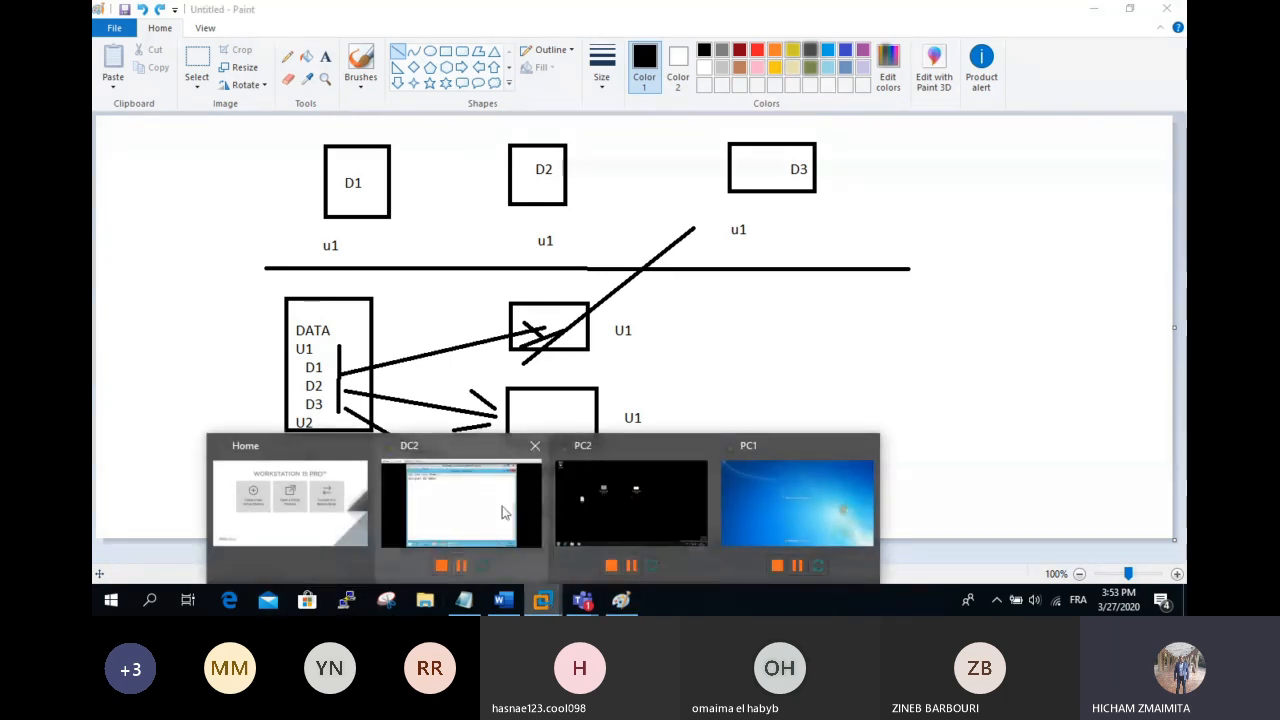
left_click(463, 500)
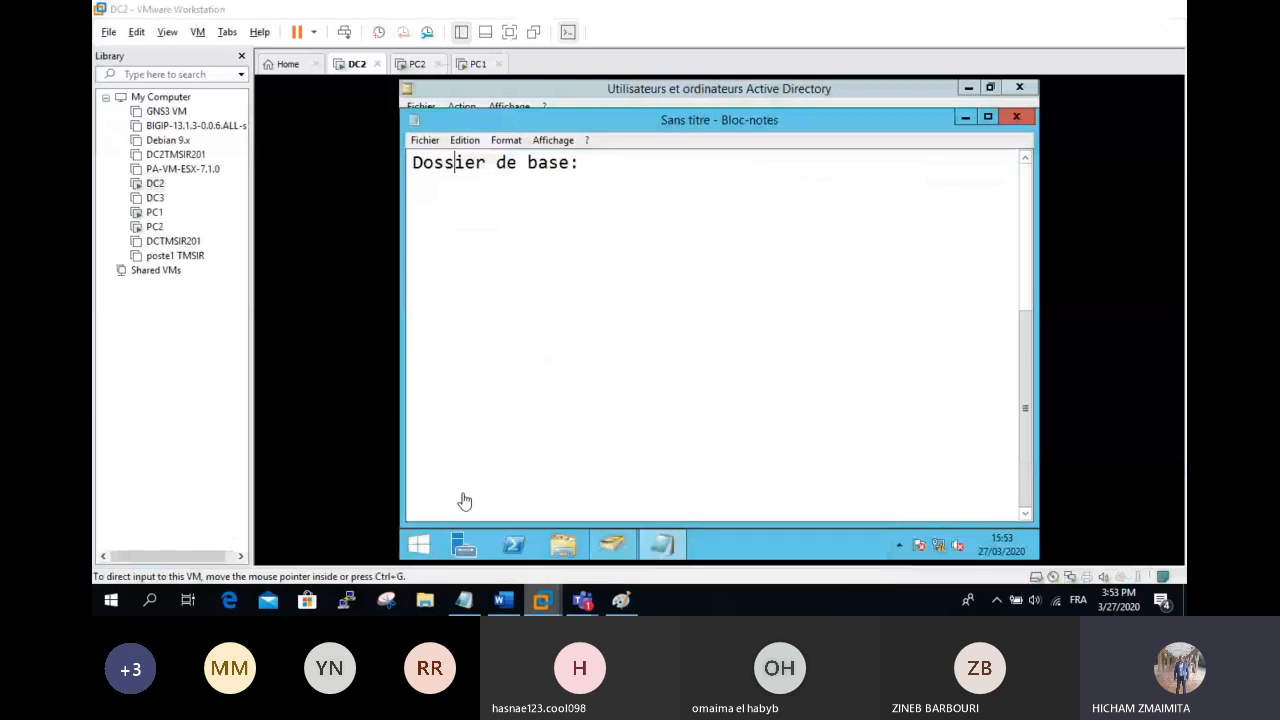
left_click(520, 413)
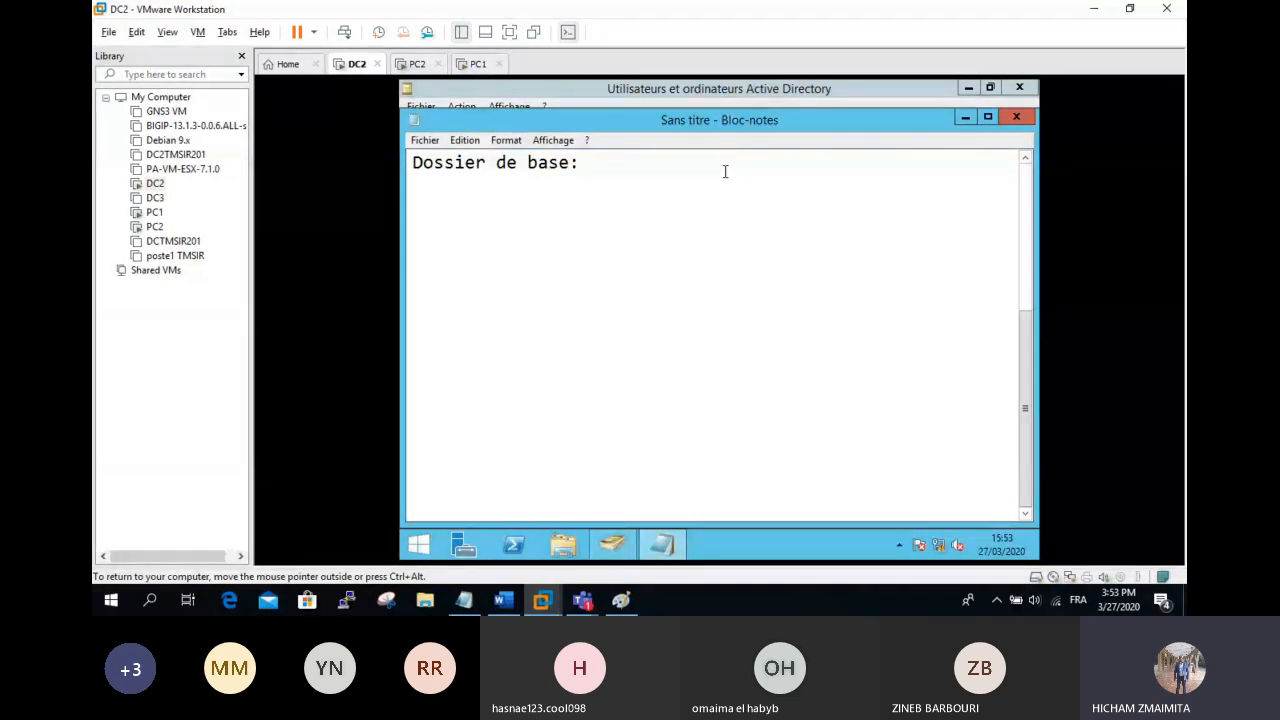
type("c'est u")
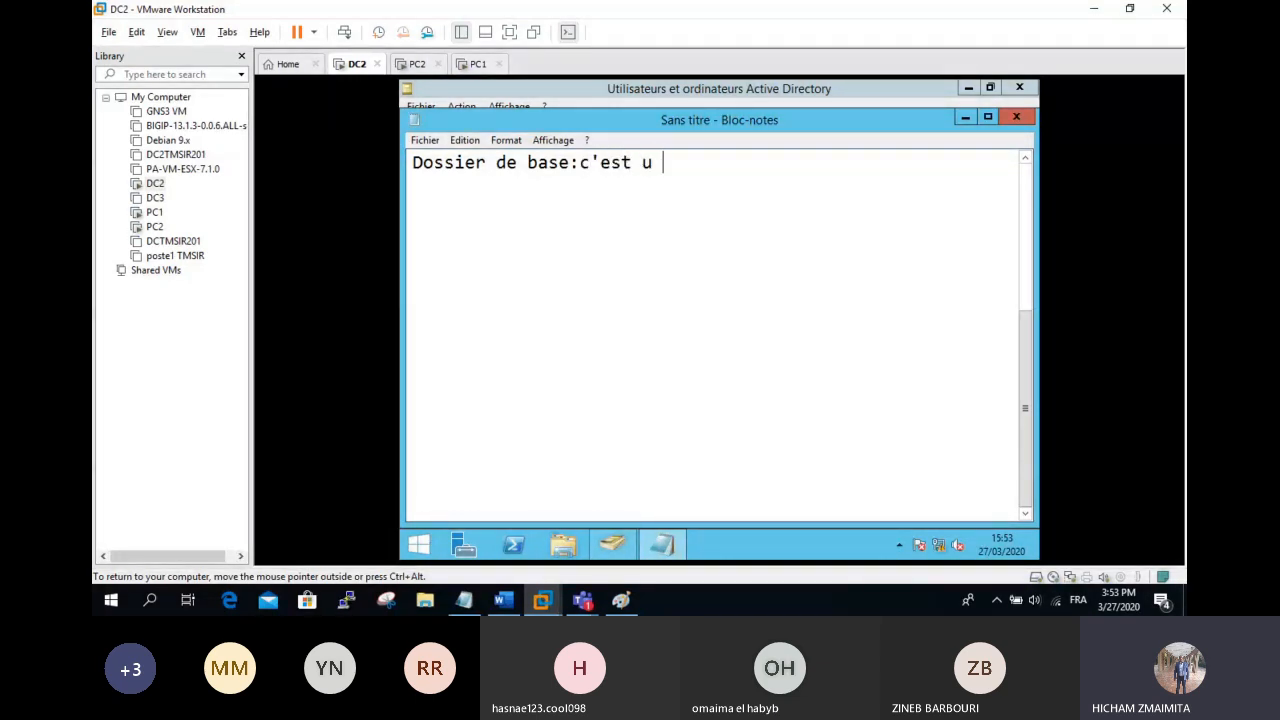
type("n espace d est")
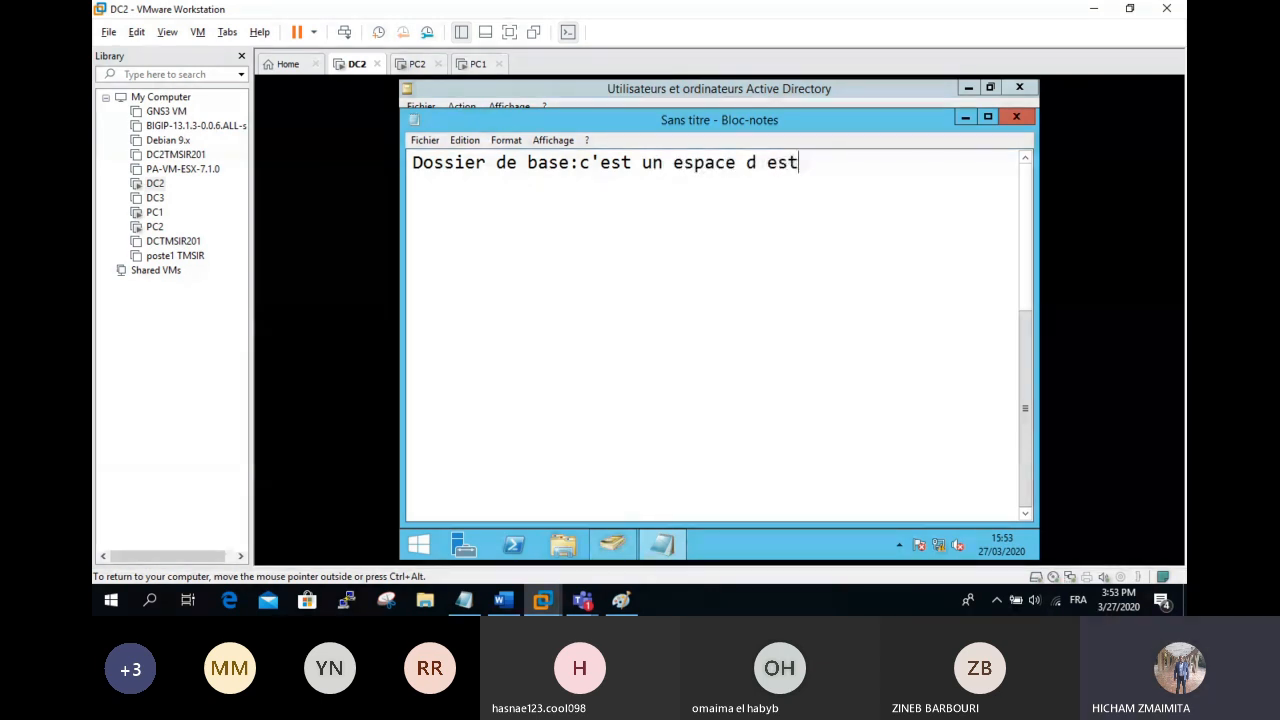
type("ockage")
key("Left")
key("Left")
key("Left")
key("Left")
key("Left")
key("Left")
key("Left")
key("Left")
key("Left")
key("BackSpace")
key("Right")
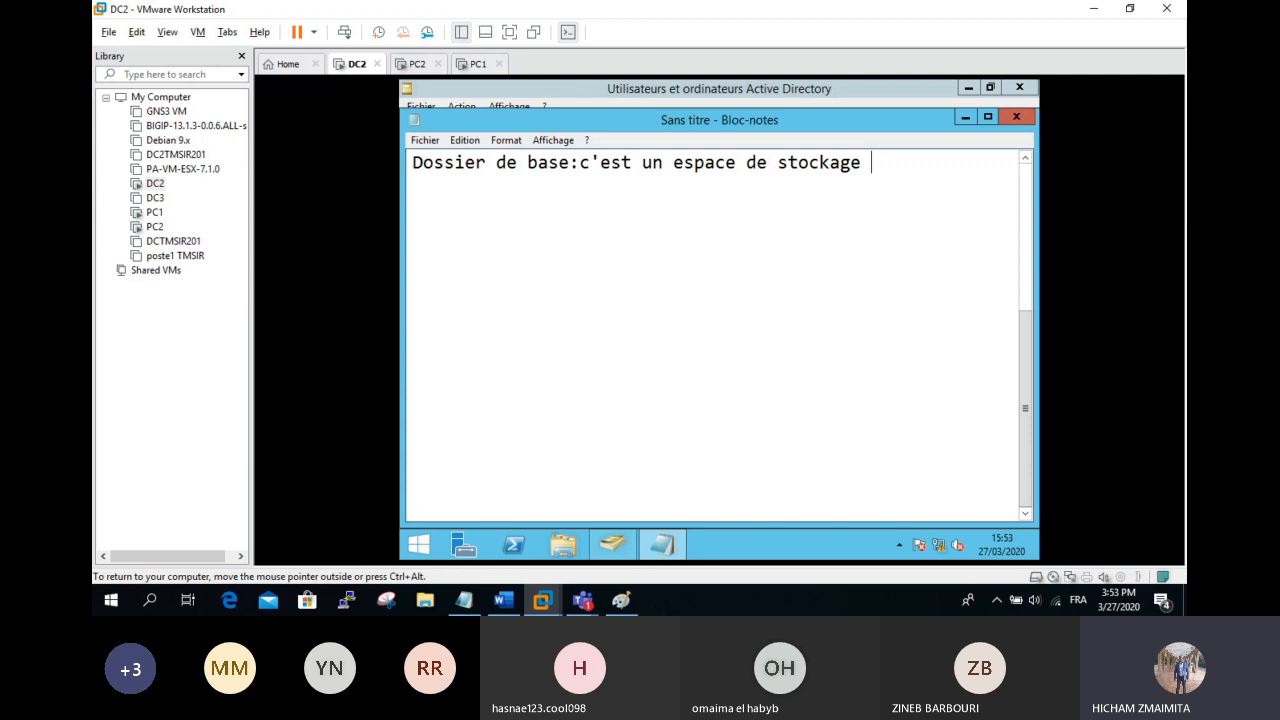
Step: Continue with "au niveau du disque dur d'un serveur réservé pour les utilisateurs", correcting typos
type("au niveau du")
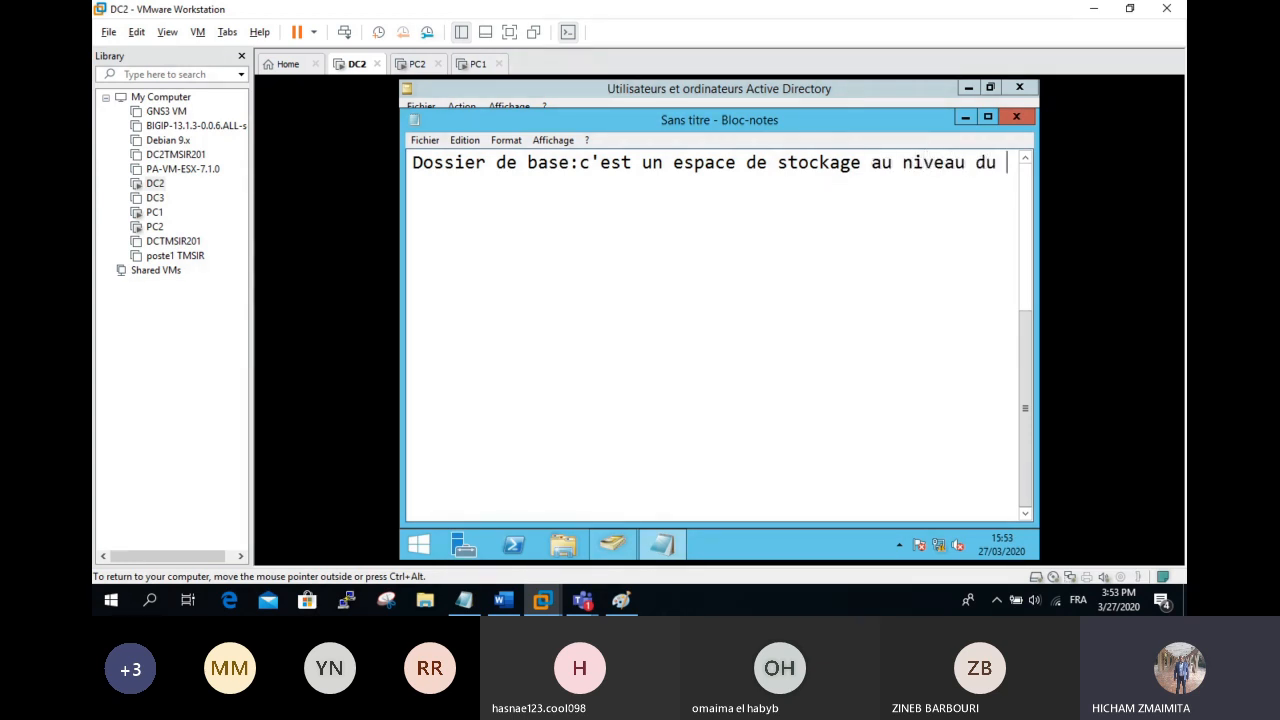
type(" disque dur d'u")
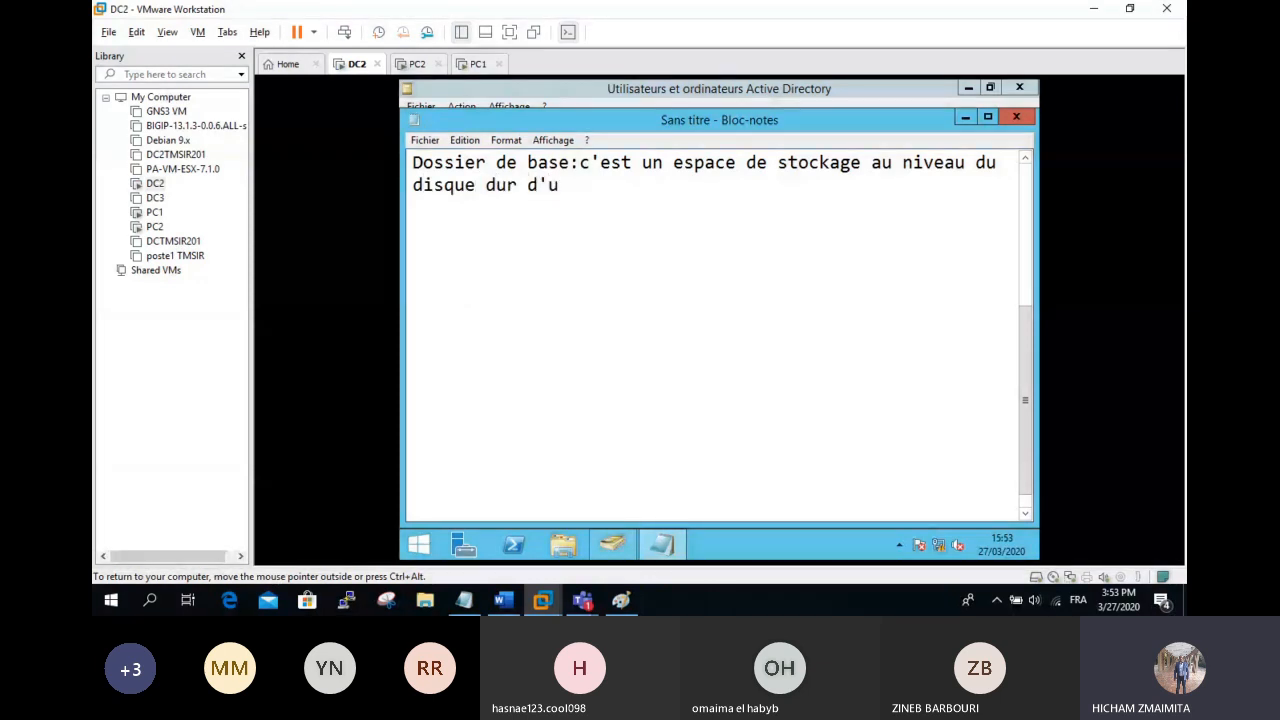
type("n serveur ")
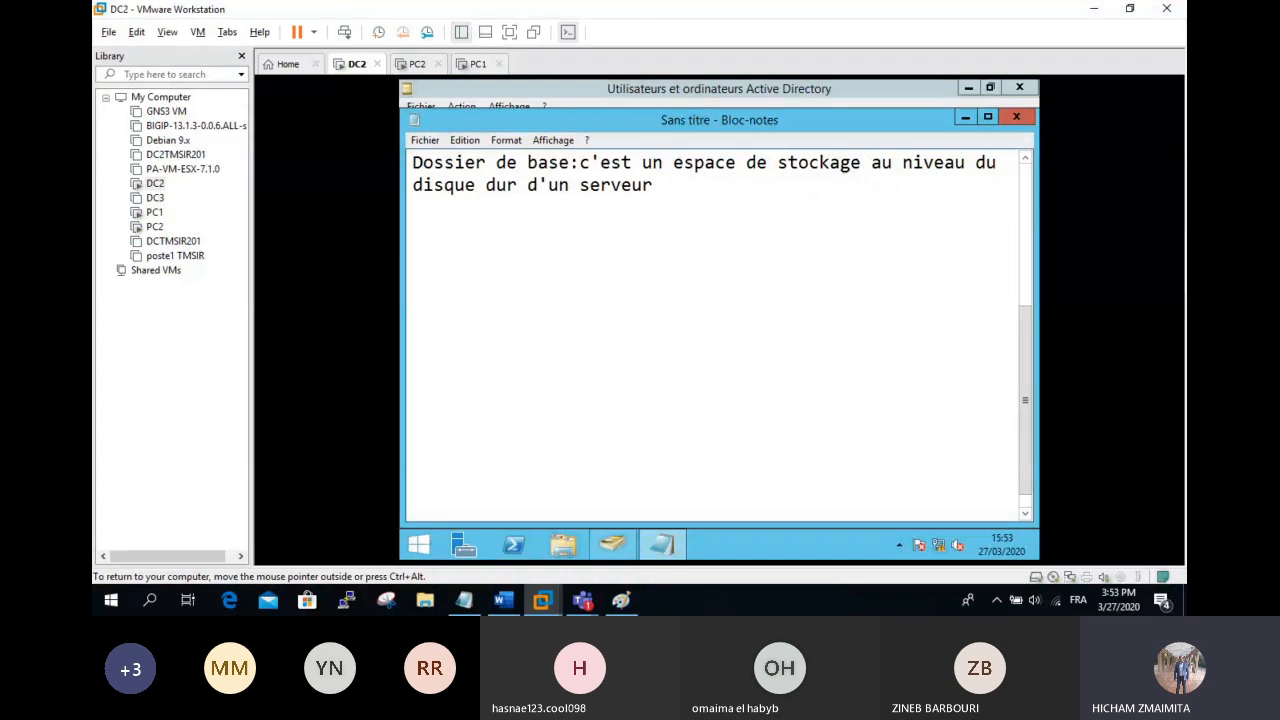
type("résearvé")
key("BackSpace")
key("BackSpace")
key("BackSpace")
key("BackSpace")
key("BackSpace")
type("r")
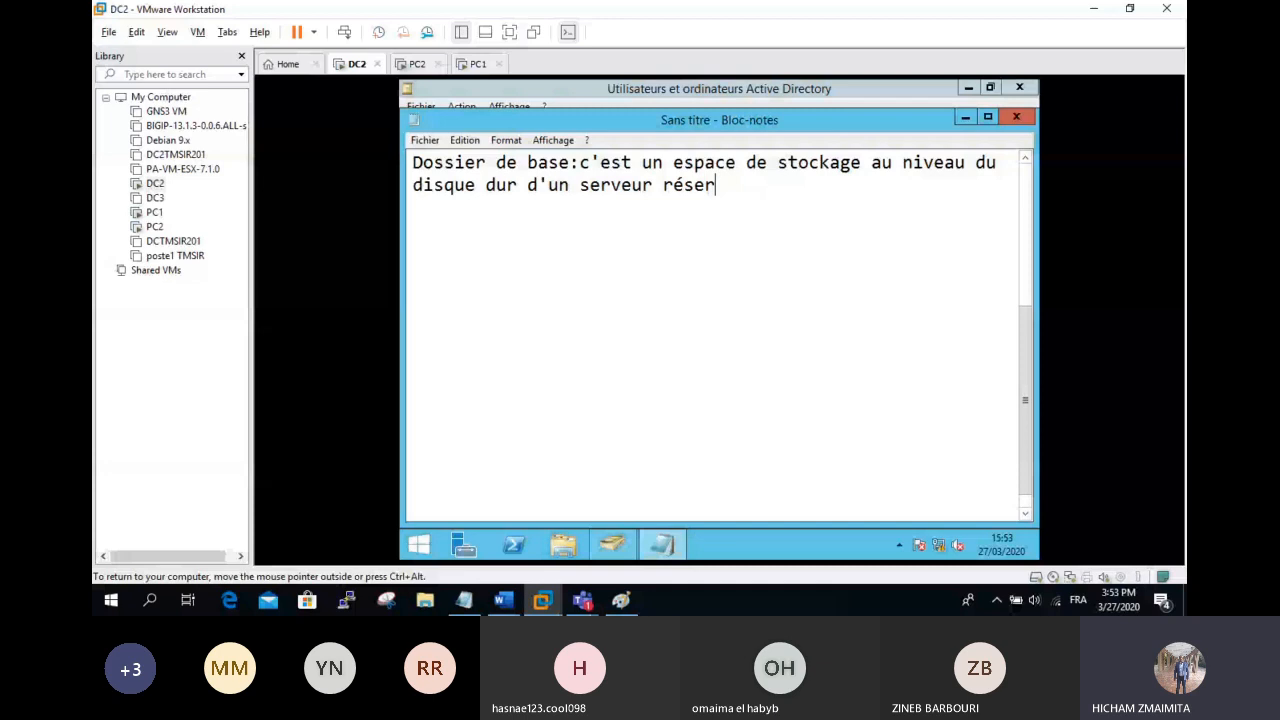
type("vé pour l'es utilateurs")
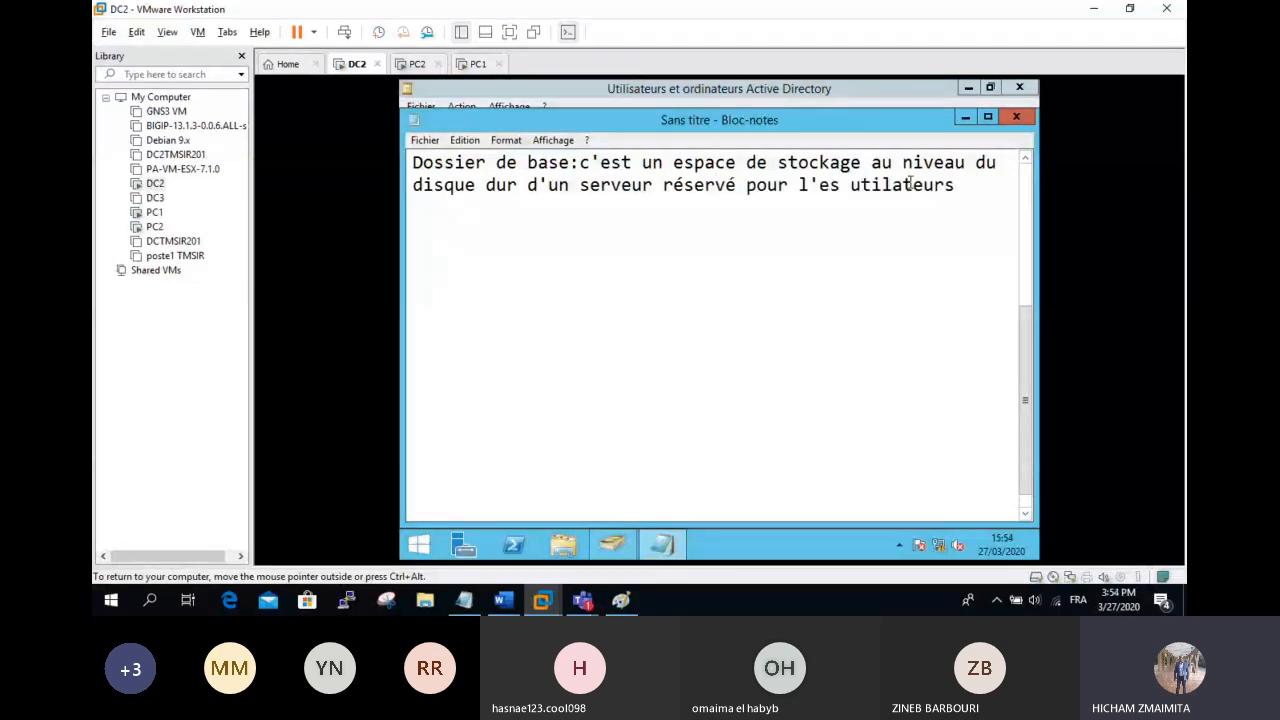
type("is")
left_click_drag(913, 184, 798, 184)
left_click(818, 184)
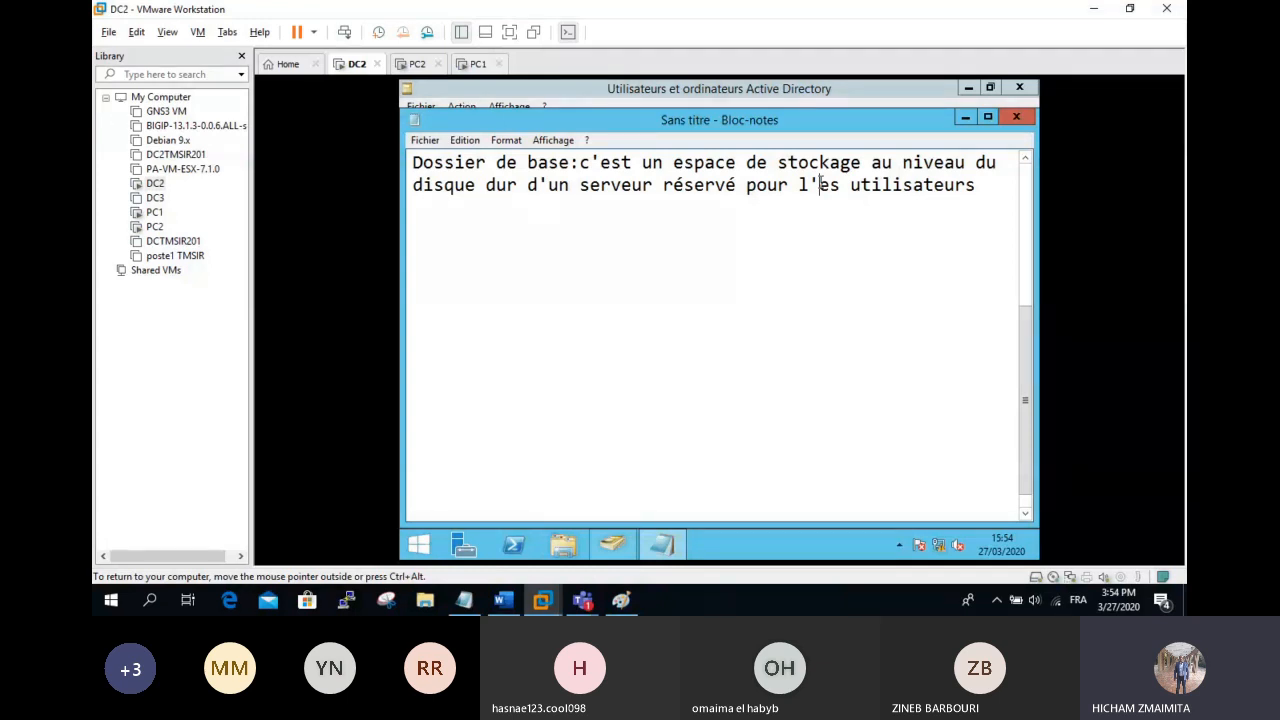
key("BackSpace")
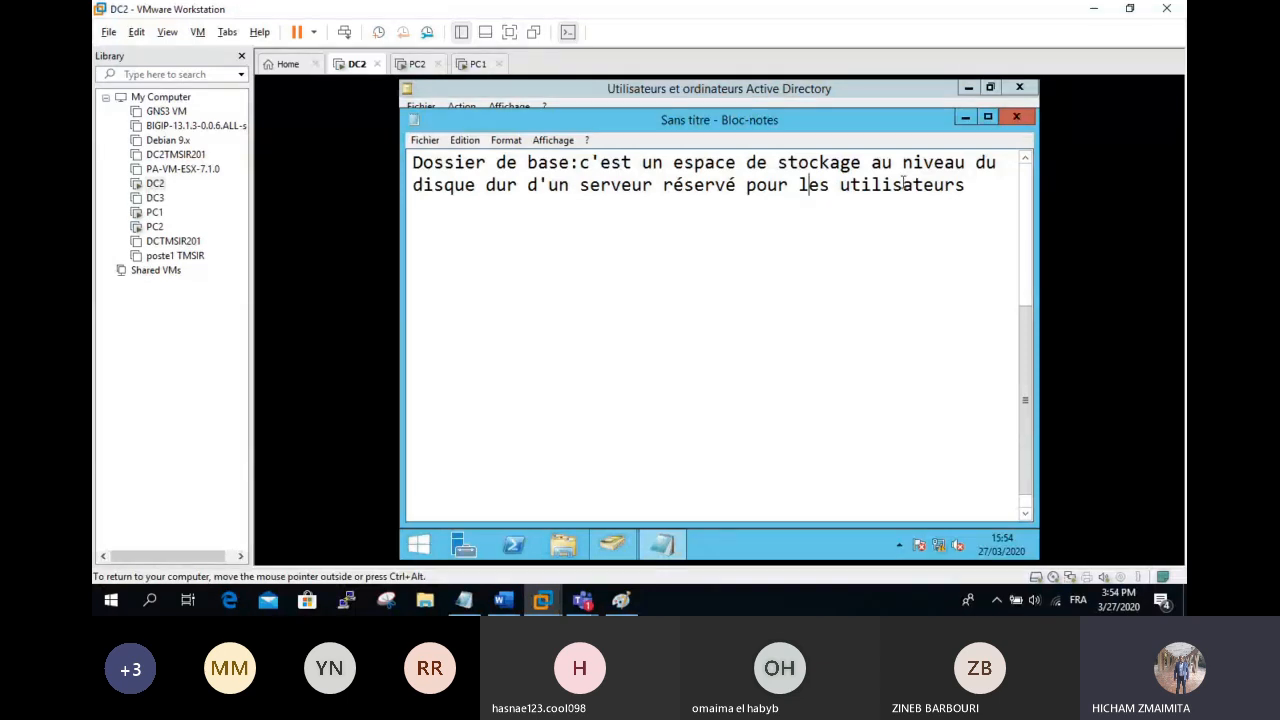
Step: Add the heading 'Etapes:' and step '1/ créer un dossier'
key("Return")
type("Etapes:")
key("Return")
key("Return")
type("1/")
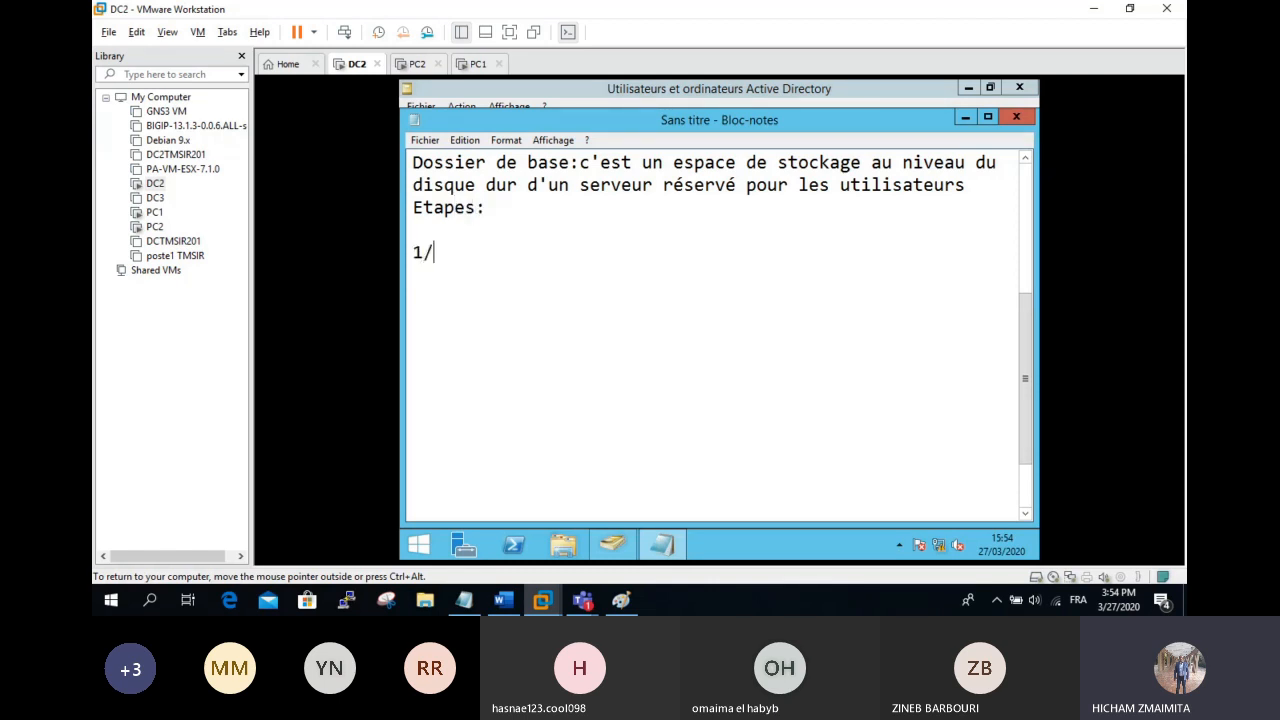
type(" créer un")
key("BackSpace")
type("d")
key("BackSpace")
key("BackSpace")
type("dossier")
Step: Add step '2/ partager ce dossier (utilisateurs modifier)'
key("Return")
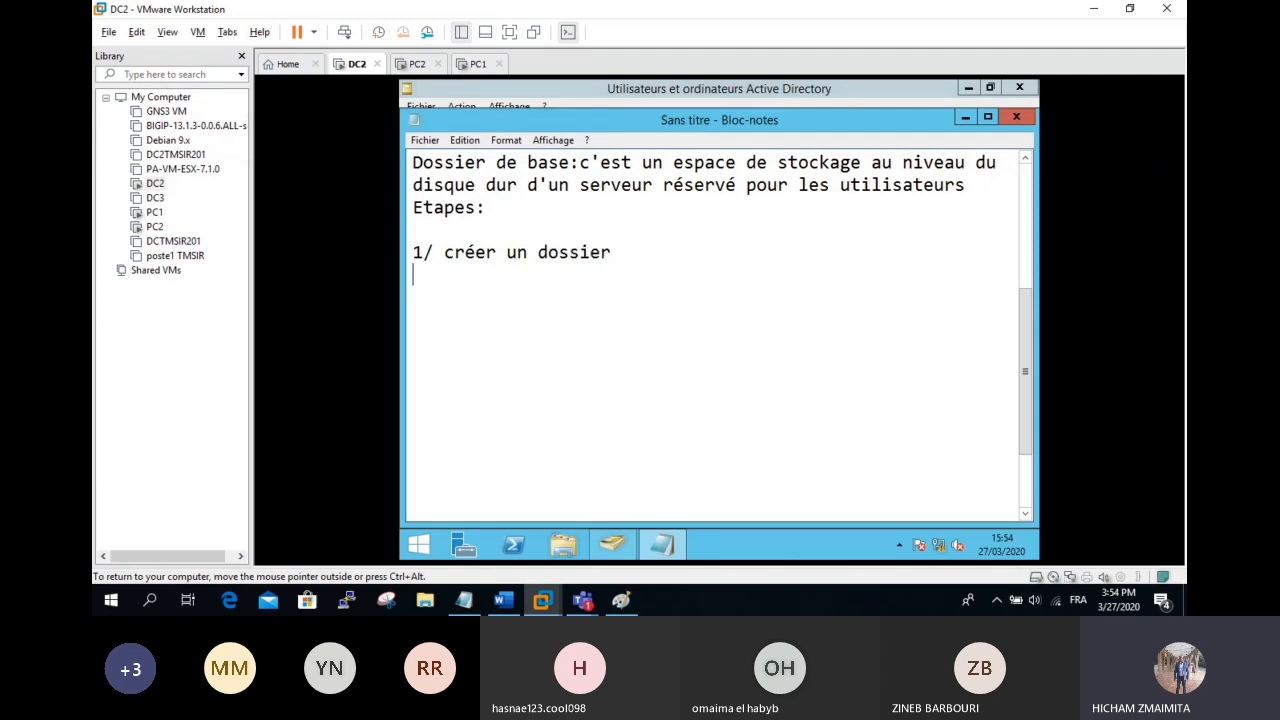
type("2")
key("BackSpace")
type("/ partagé")
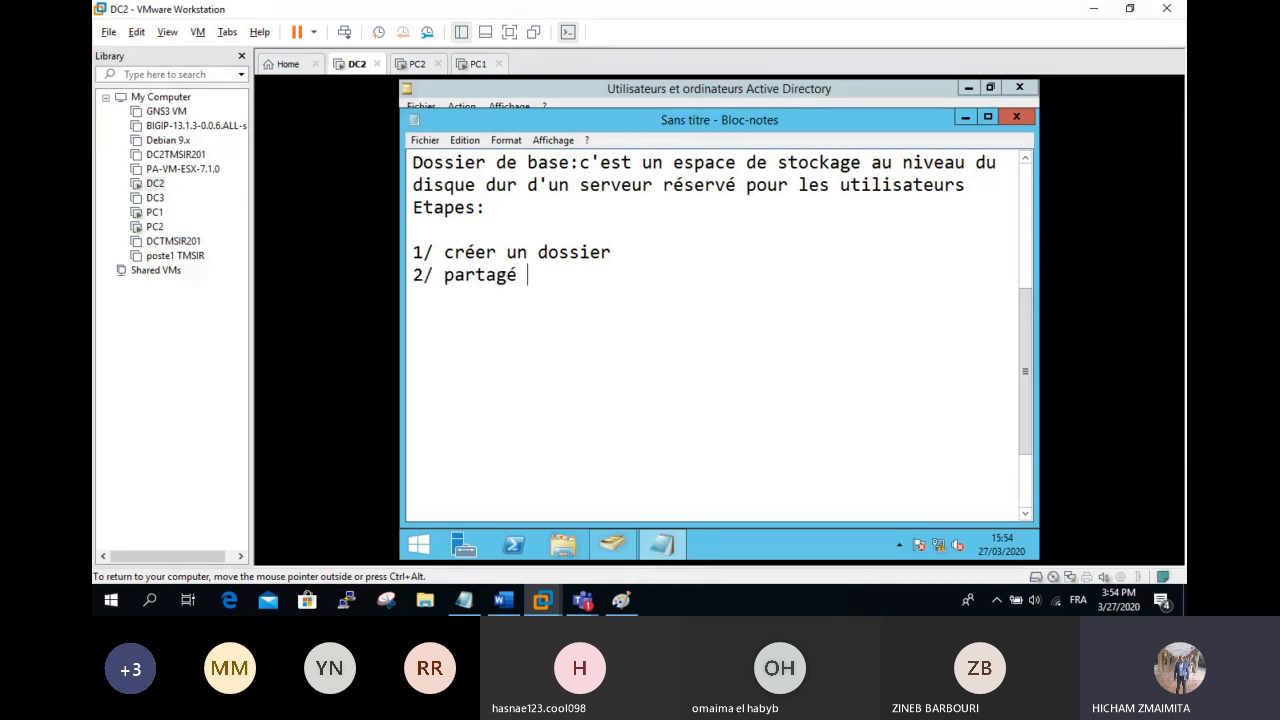
key("BackSpace")
key("BackSpace")
type("er ce dossier (utilisateurs modi")
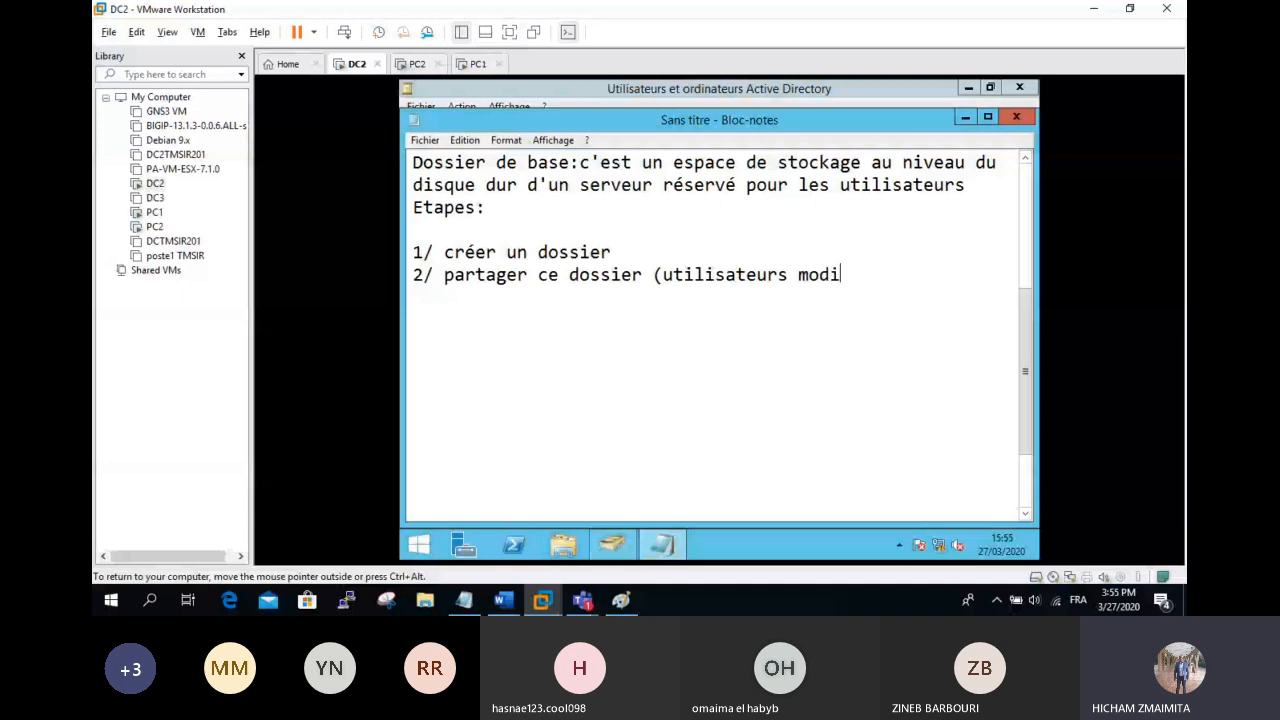
type("fie")
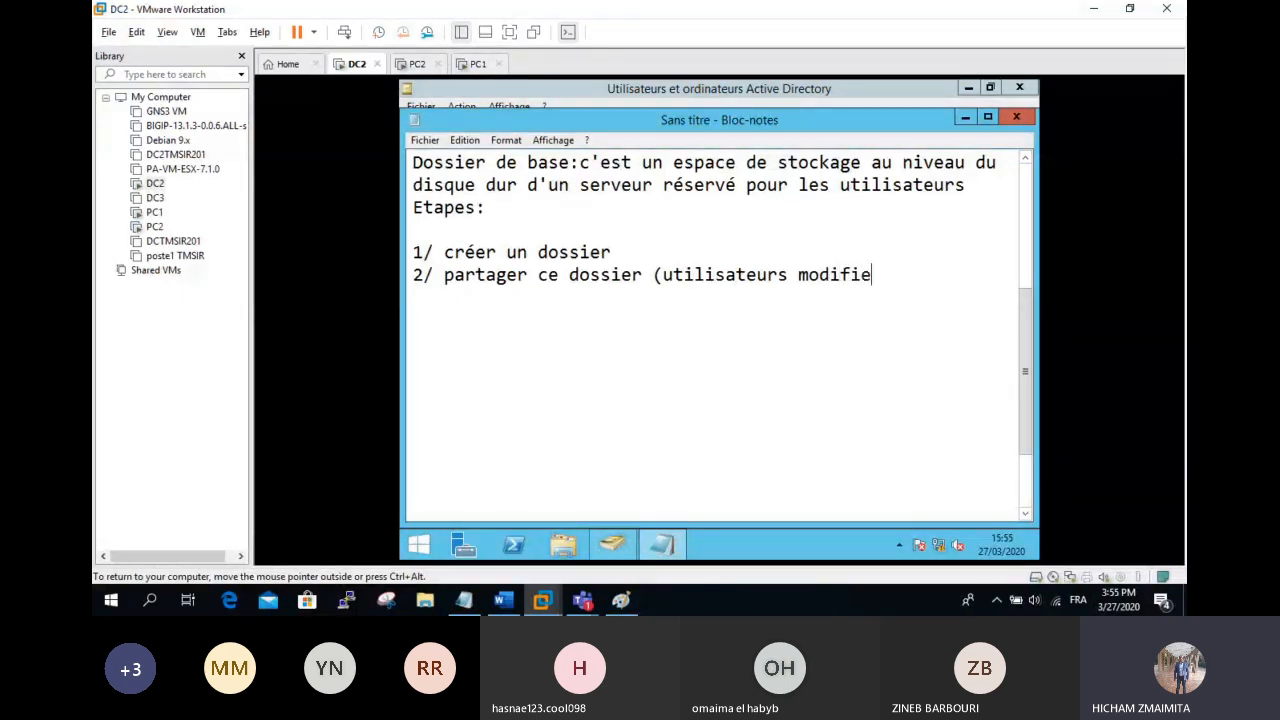
type("r)")
Step: Begin step 3 with '3/ dans les propriétés des utilisateurs', fixing typos
key("Return")
type("3/ dans la ")
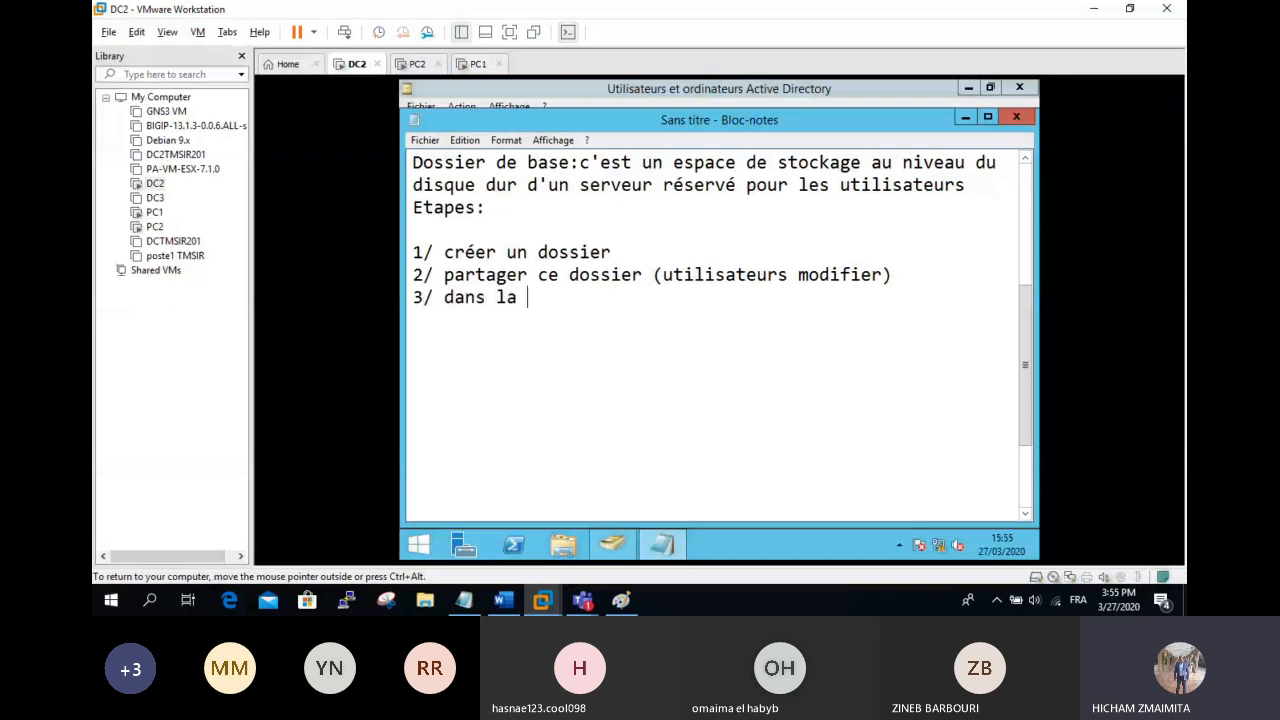
type("cso")
key("BackSpace")
key("BackSpace")
key("BackSpace")
key("BackSpace")
key("BackSpace")
type("le sproprit")
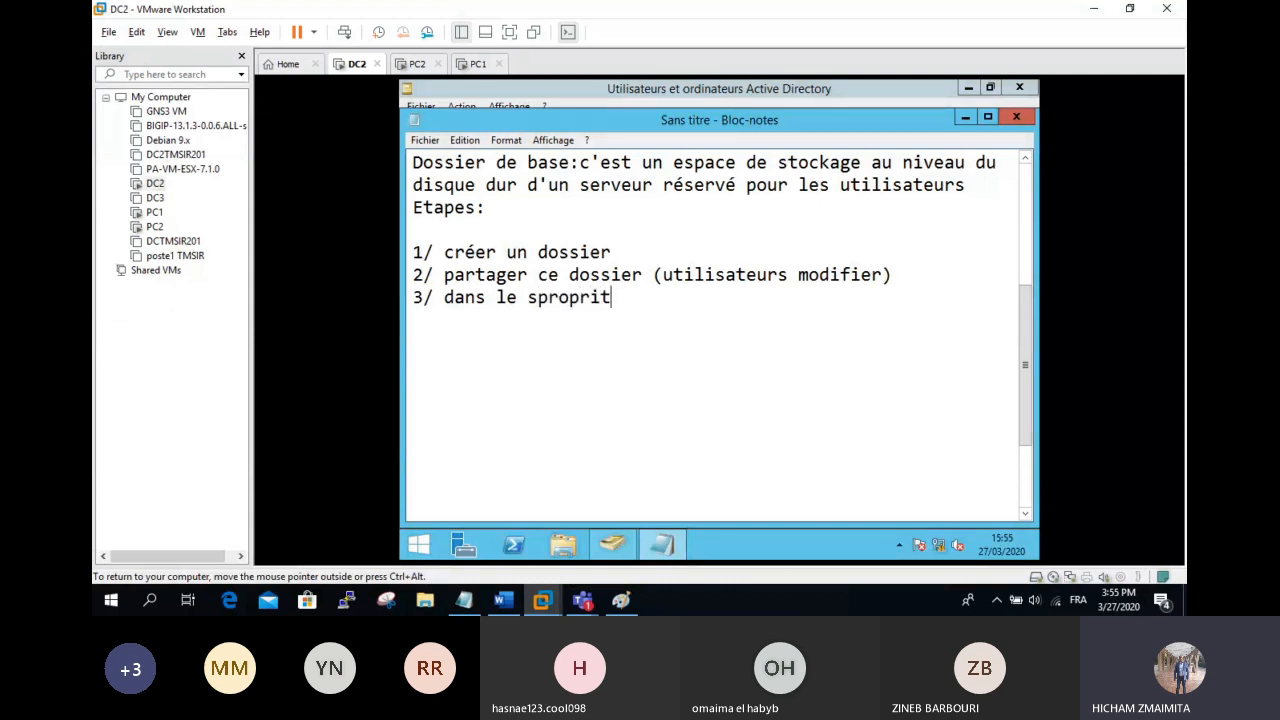
key("BackSpace")
key("BackSpace")
key("BackSpace")
key("BackSpace")
key("BackSpace")
key("BackSpace")
key("BackSpace")
key("BackSpace")
key("BackSpace")
key("BackSpace")
type("s")
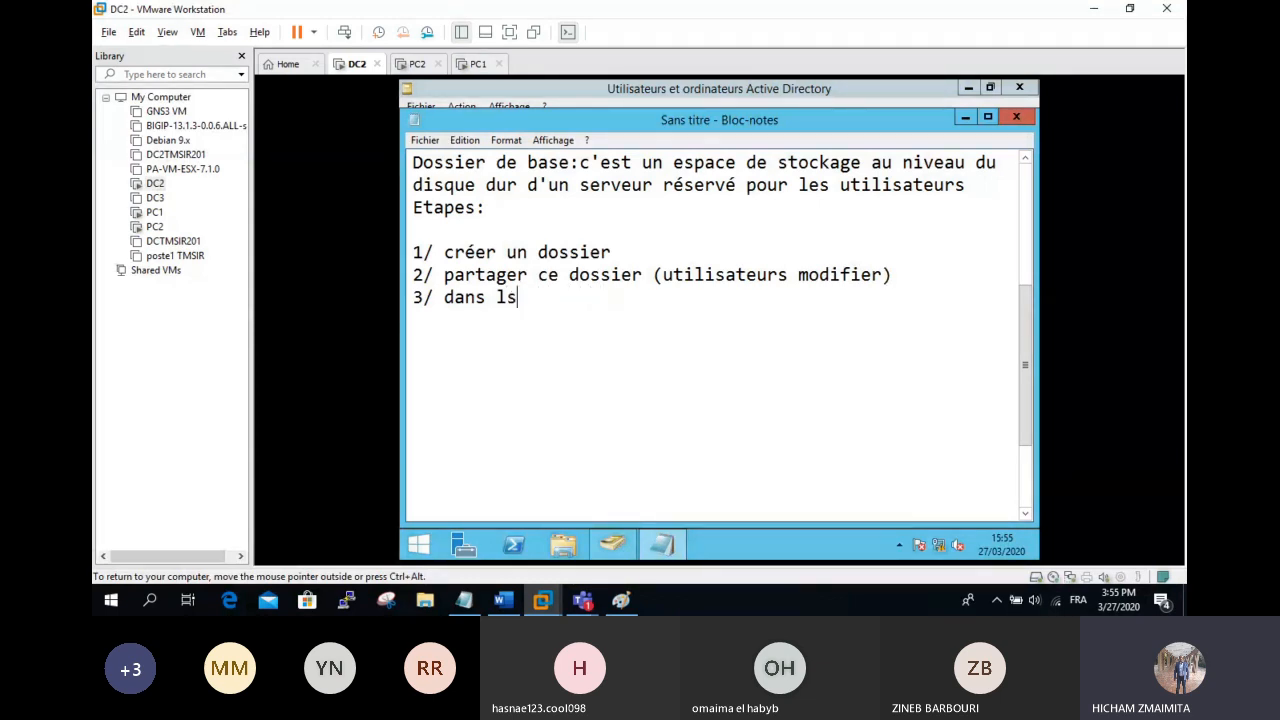
key("BackSpace")
type("es propriétés")
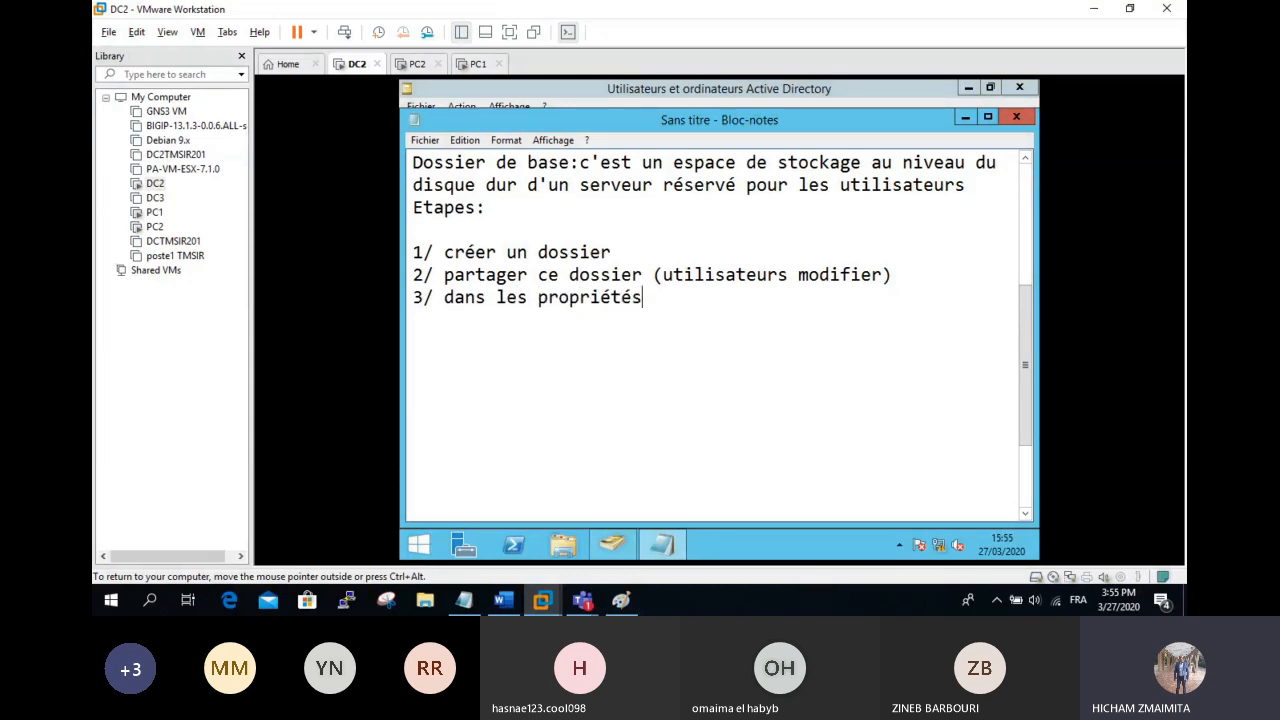
type(" des uti")
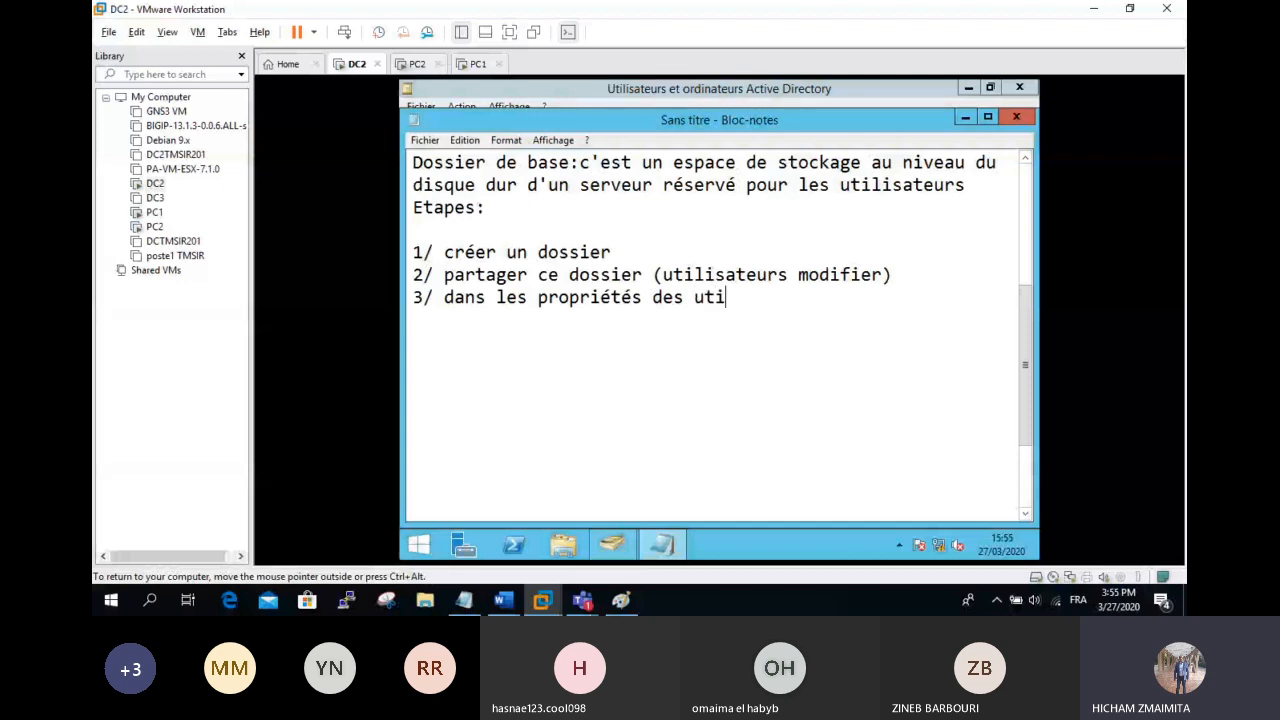
type("lisateurs")
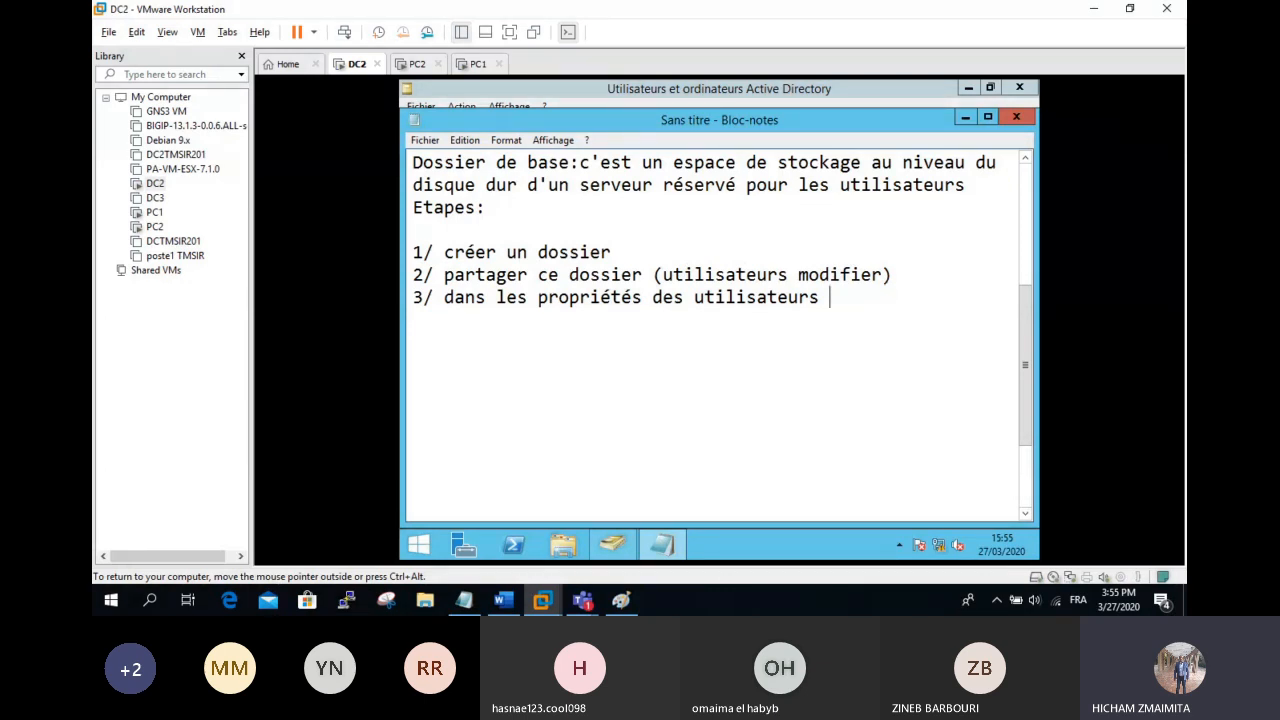
key("BackSpace")
Step: Finish step 3 with ', ajouter le chemin UNC (chemin réseau) dans la partie dossier de'
type(", a")
type("juter")
key("BackSpace")
key("BackSpace")
key("BackSpace")
key("BackSpace")
type("outer le chemin")
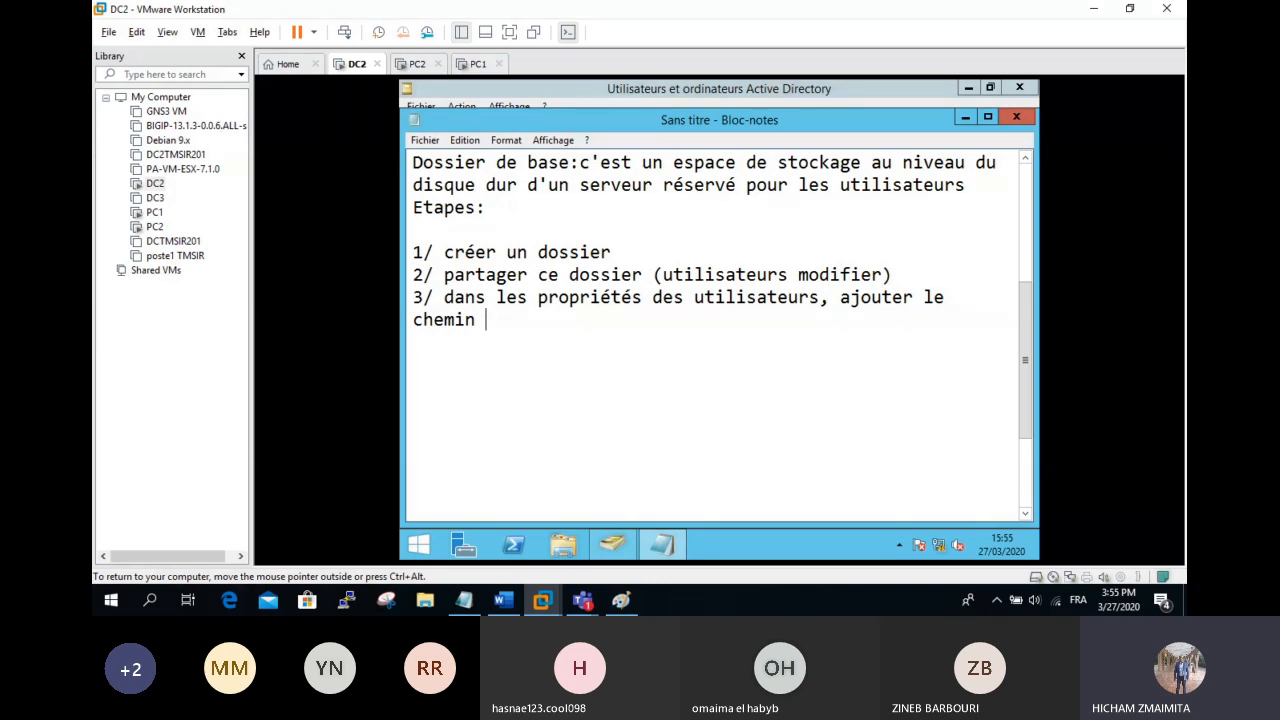
type("UNC (chema")
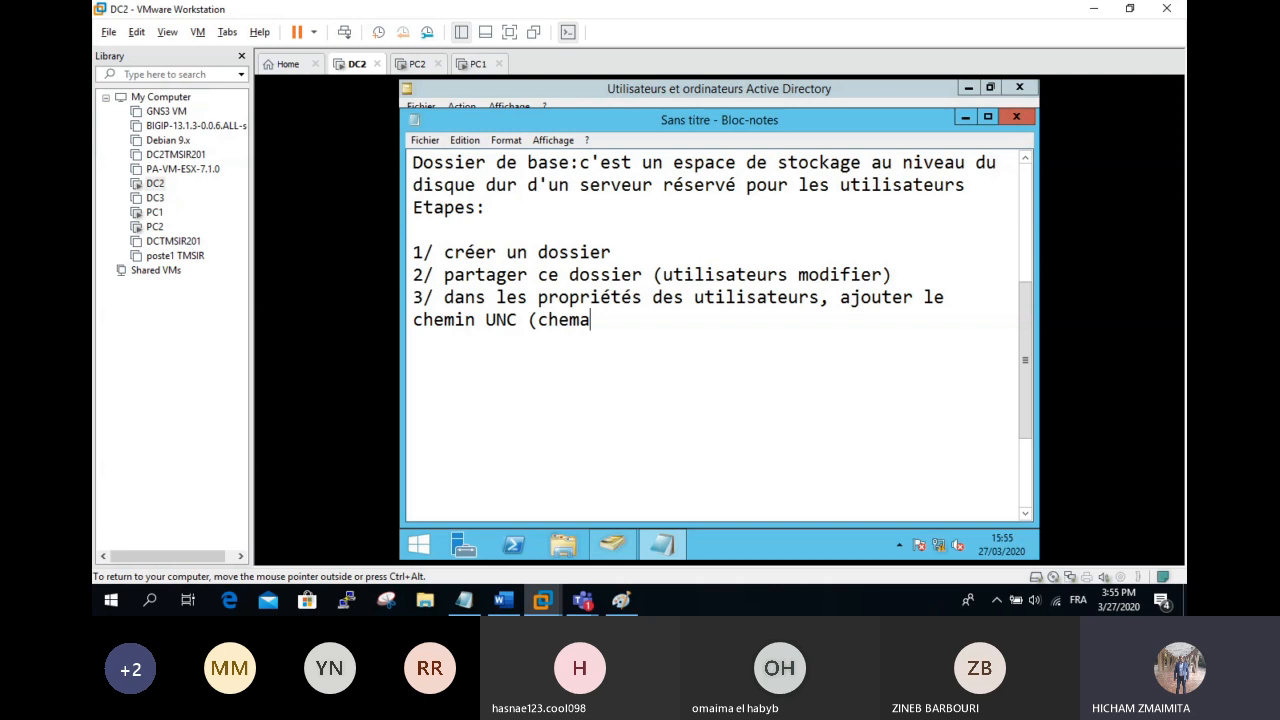
key("BackSpace")
type("in réseau")
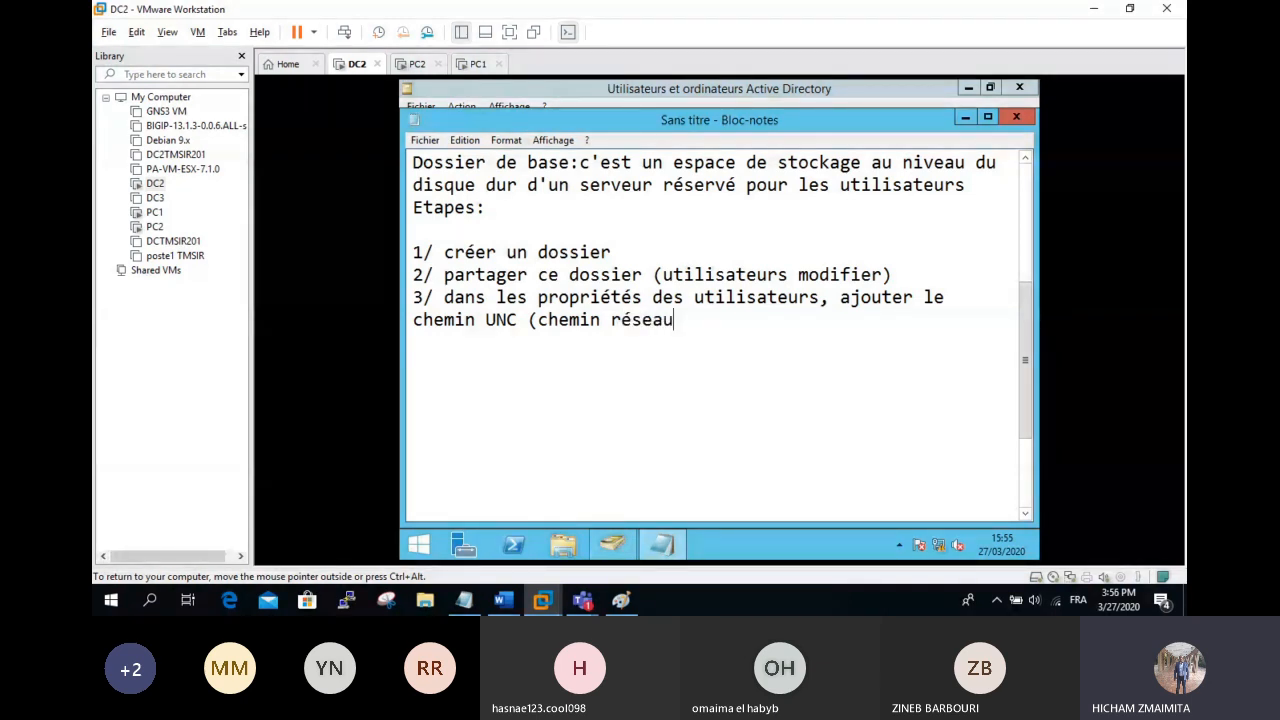
type(") dan sla ")
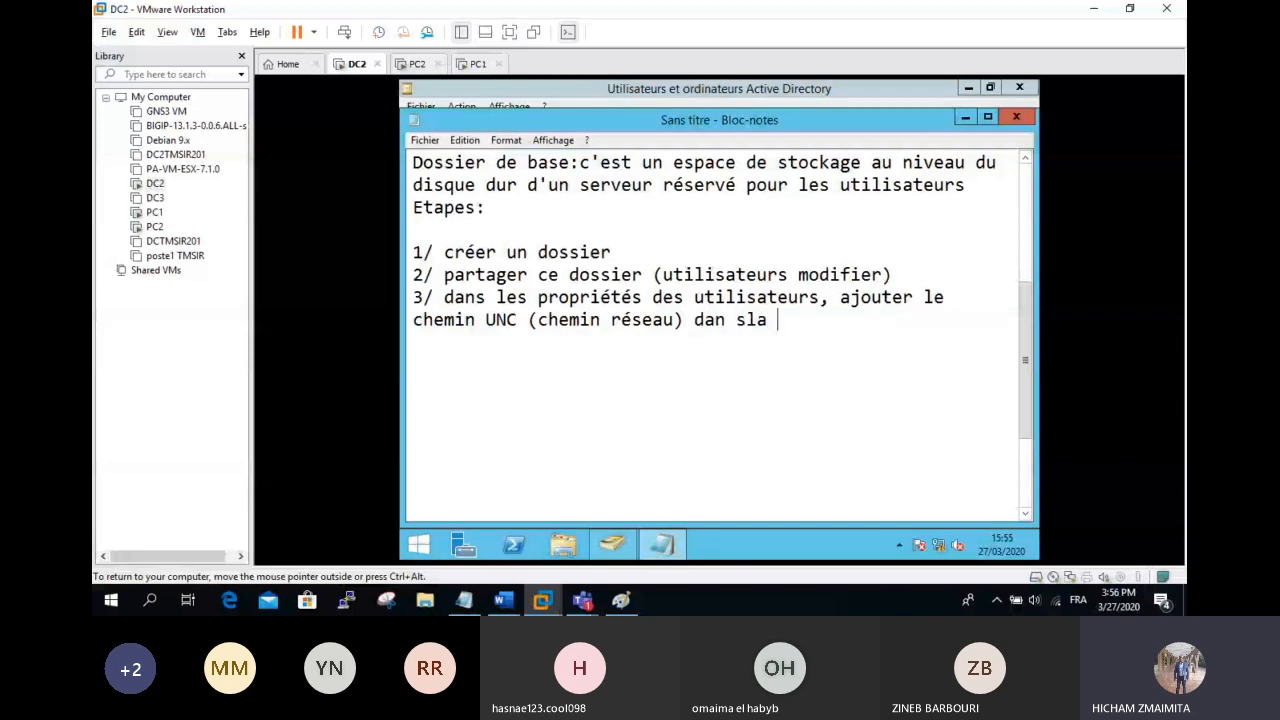
type("partie dossier de nbas")
key("BackSpace")
key("BackSpace")
key("BackSpace")
key("BackSpace")
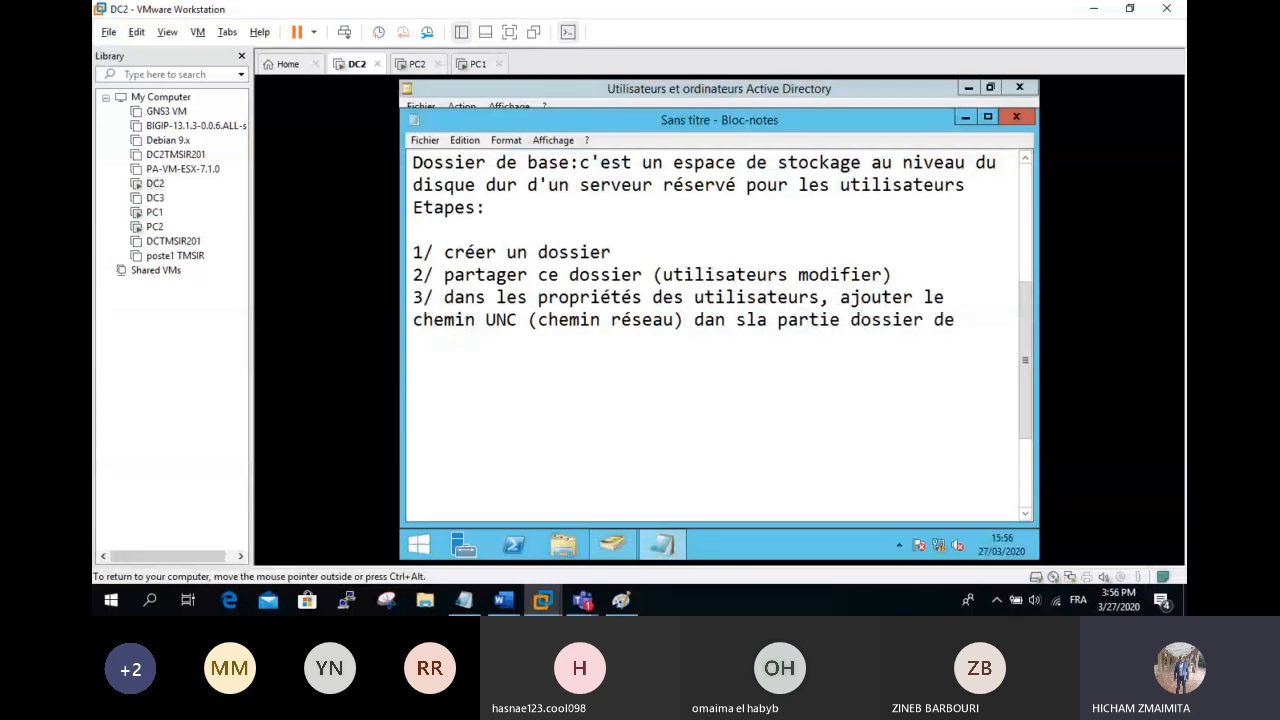
Step: End step 3 with 'base.' and start an example: 'dossier DATA', 'dossier data est partagé'
type("base")
left_click(737, 320)
key("BackSpace")
type(".")
key("Return")
type("exemple:")
key("Return")
type("dossie")
type("r ")
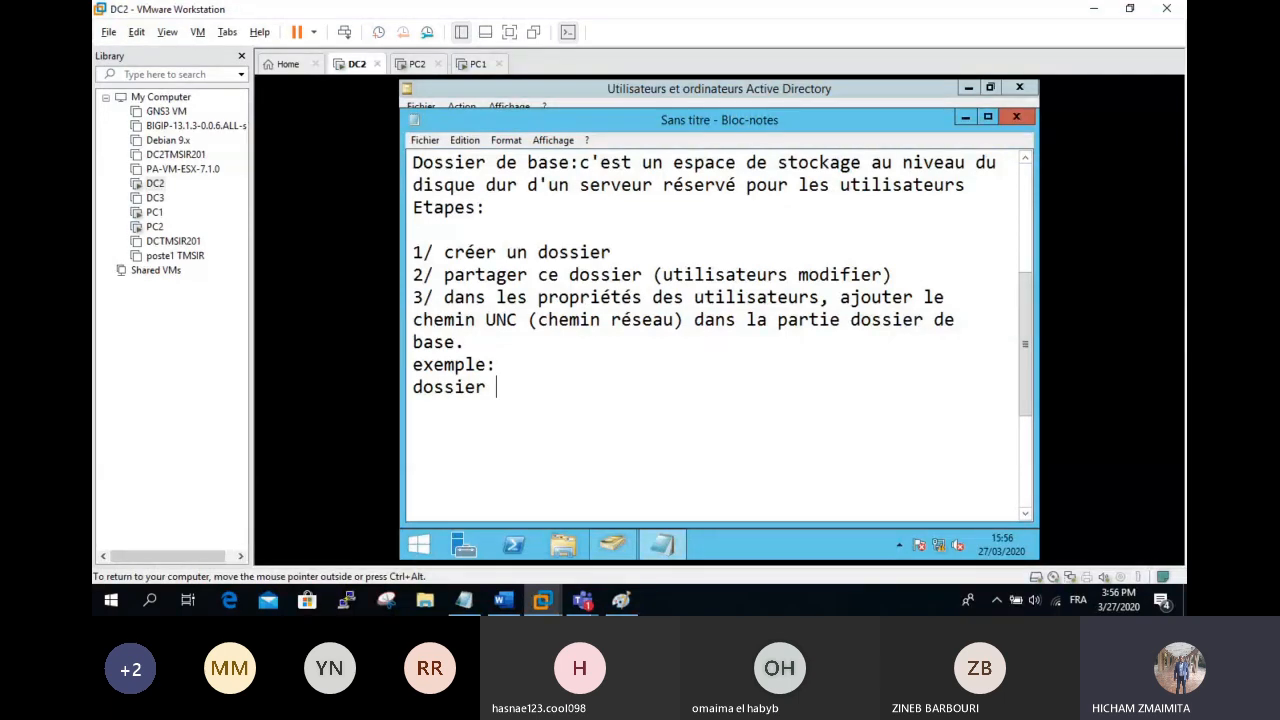
type("DATA et")
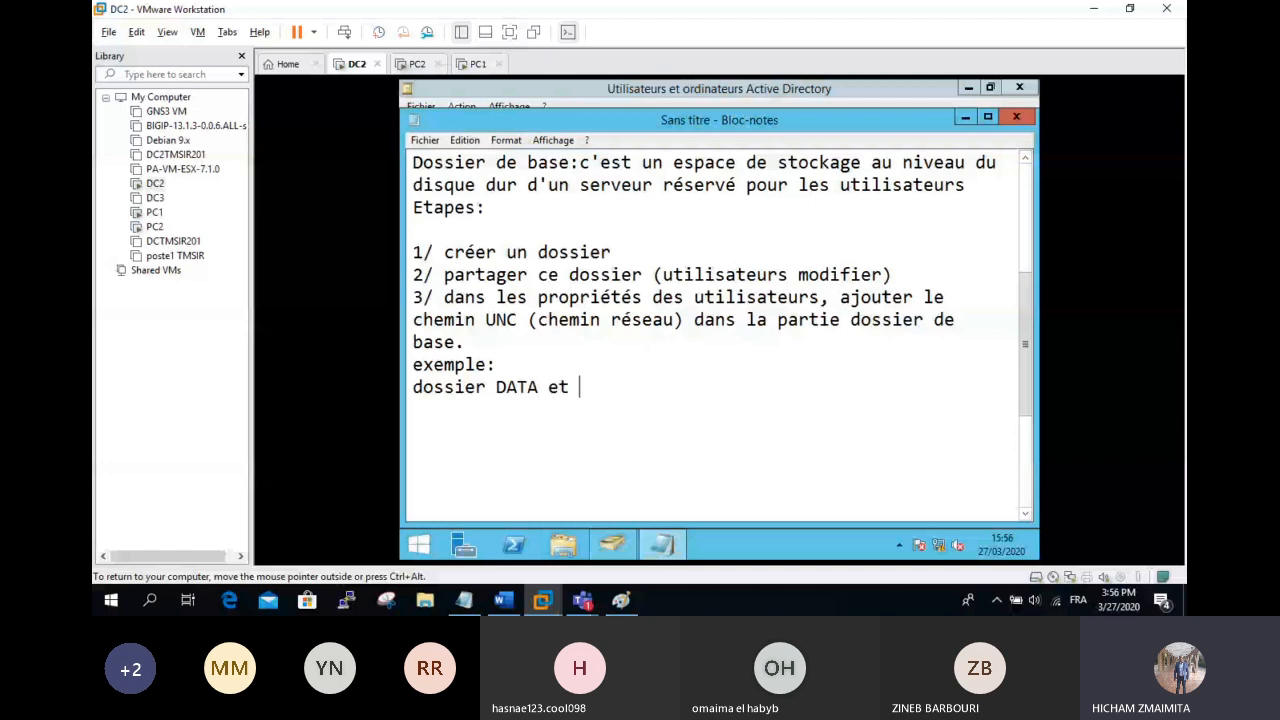
key("BackSpace")
key("BackSpace")
key("BackSpace")
key("BackSpace")
key("Return")
type("le dossier data est partagé")
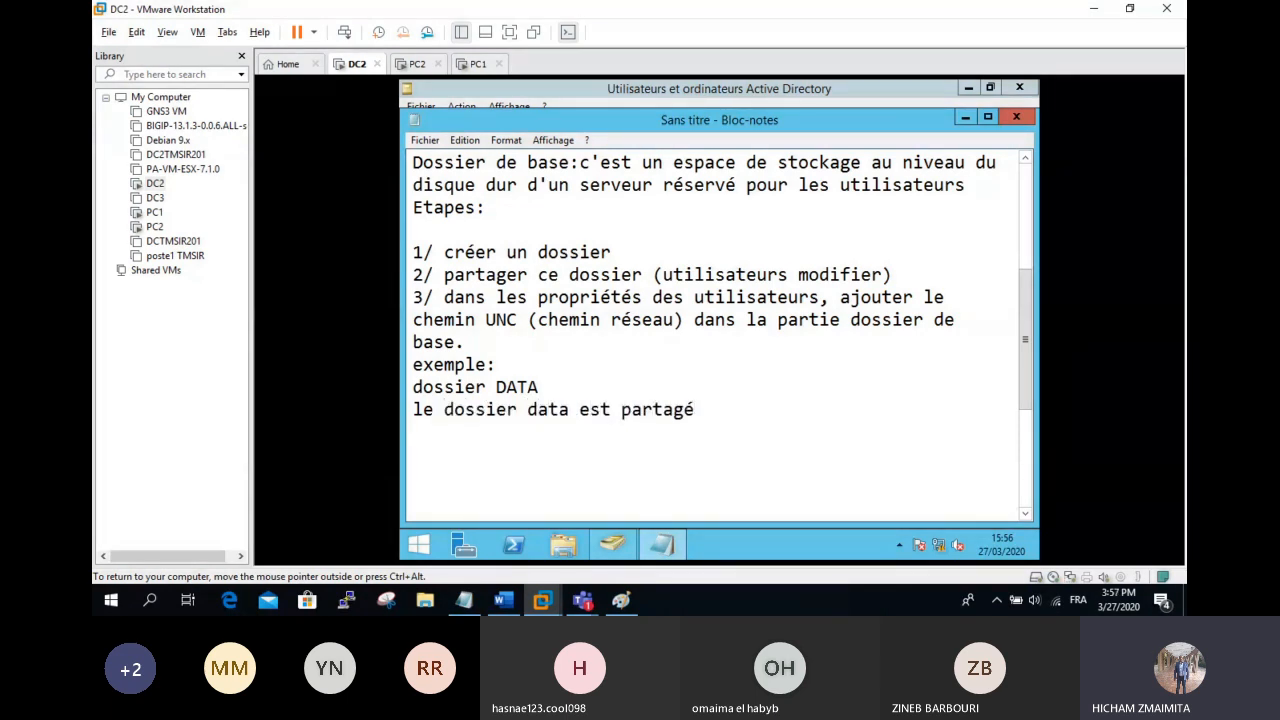
key("Return")
type("\\\\")
type("nom du se")
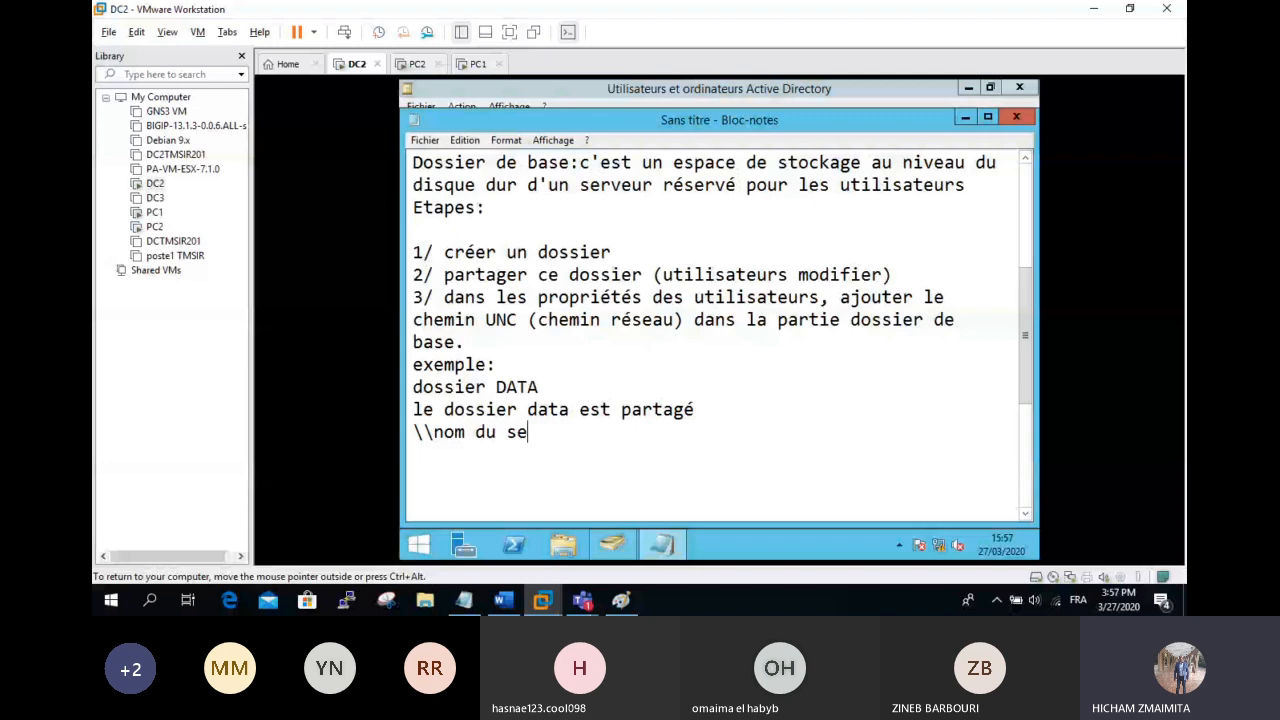
type("rveur\\data")
key("Return")
type("\\\\@")
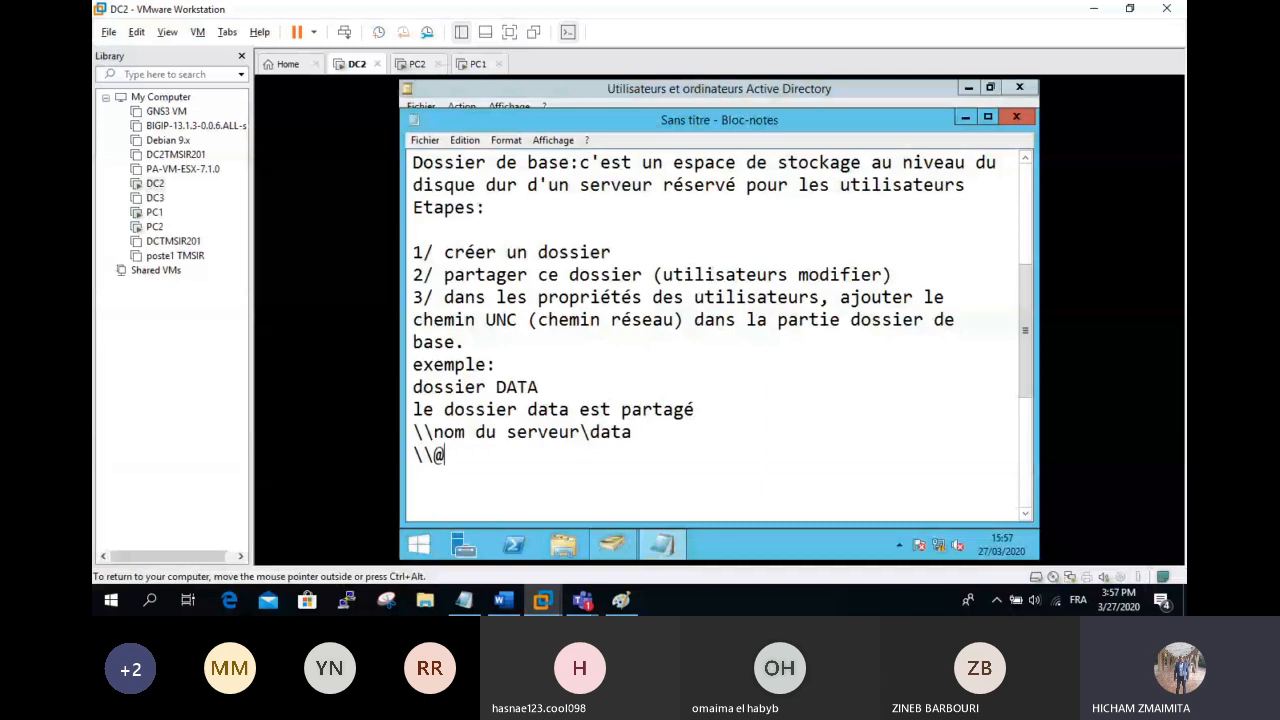
type("ip")
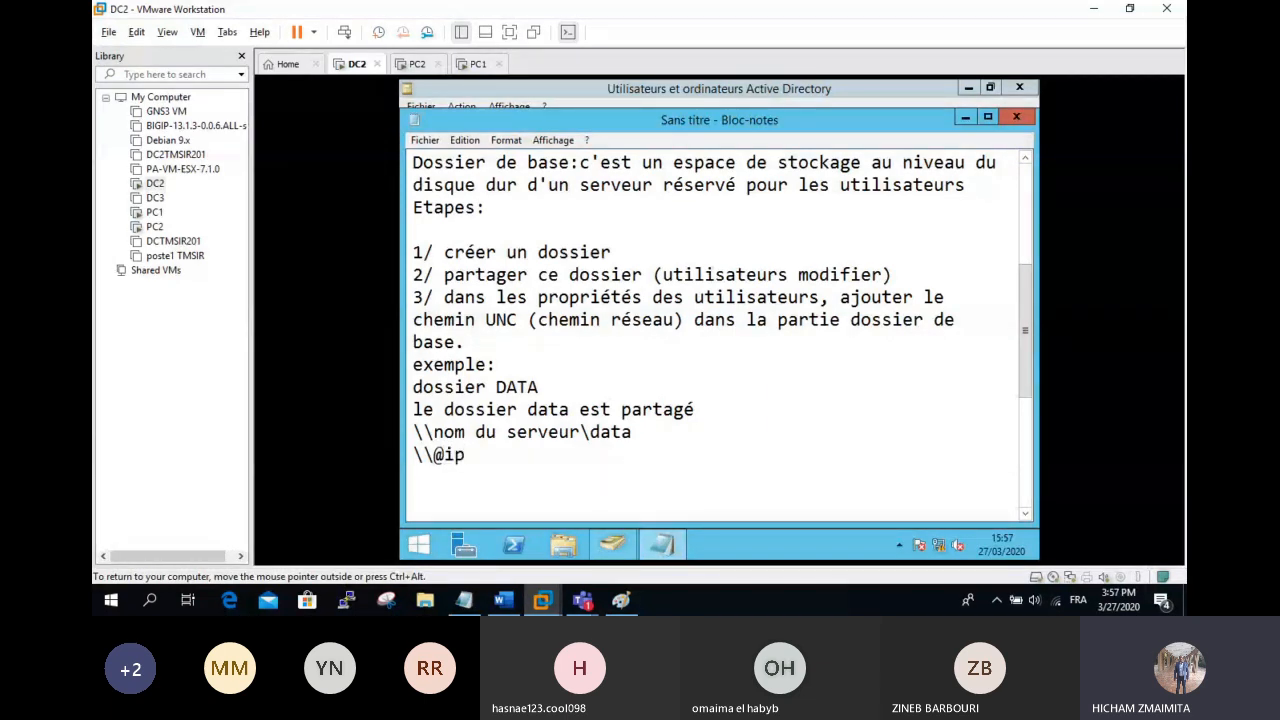
type("\\data")
left_click(670, 430)
type("\\%user")
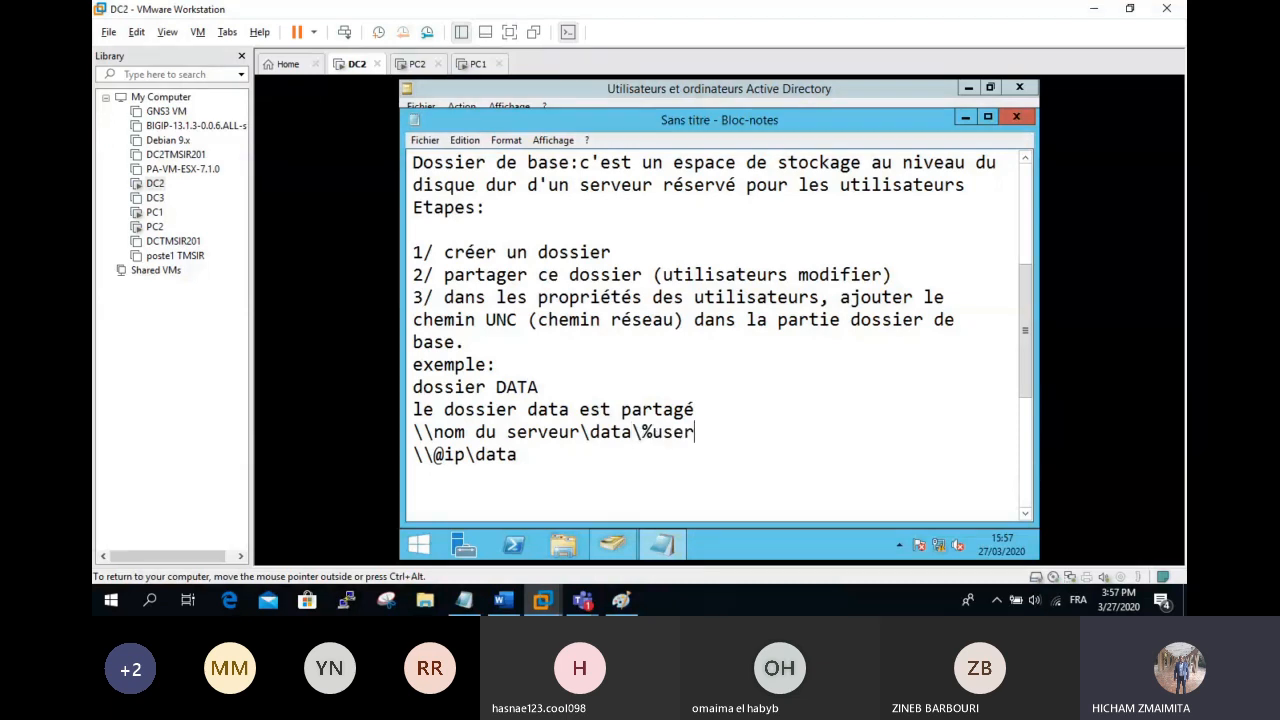
type("name%")
key("shift+Left")
key("shift+Left")
key("shift+Left")
key("shift+Left")
key("shift+Left")
key("shift+Left")
key("shift+Left")
key("shift+Left")
key("shift+Left")
key("shift+Left")
key("shift+Left")
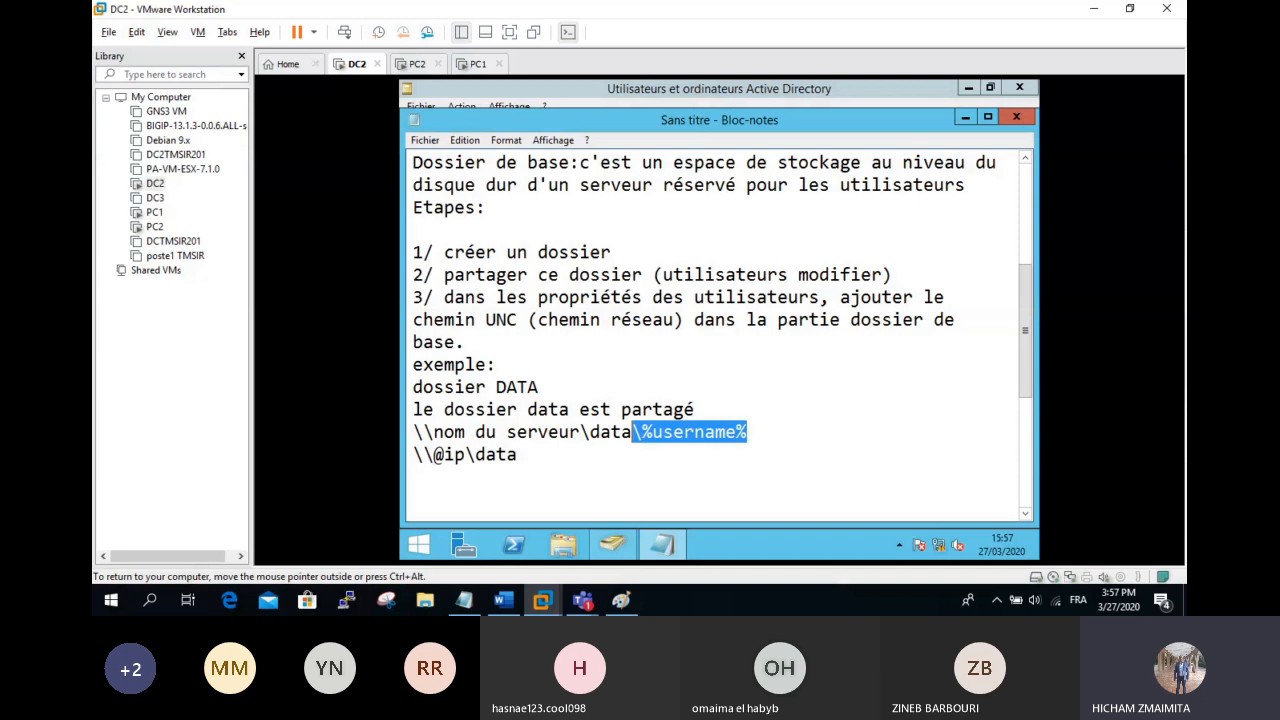
key("ctrl+c")
key("Down")
type("\\")
key("ctrl+v")
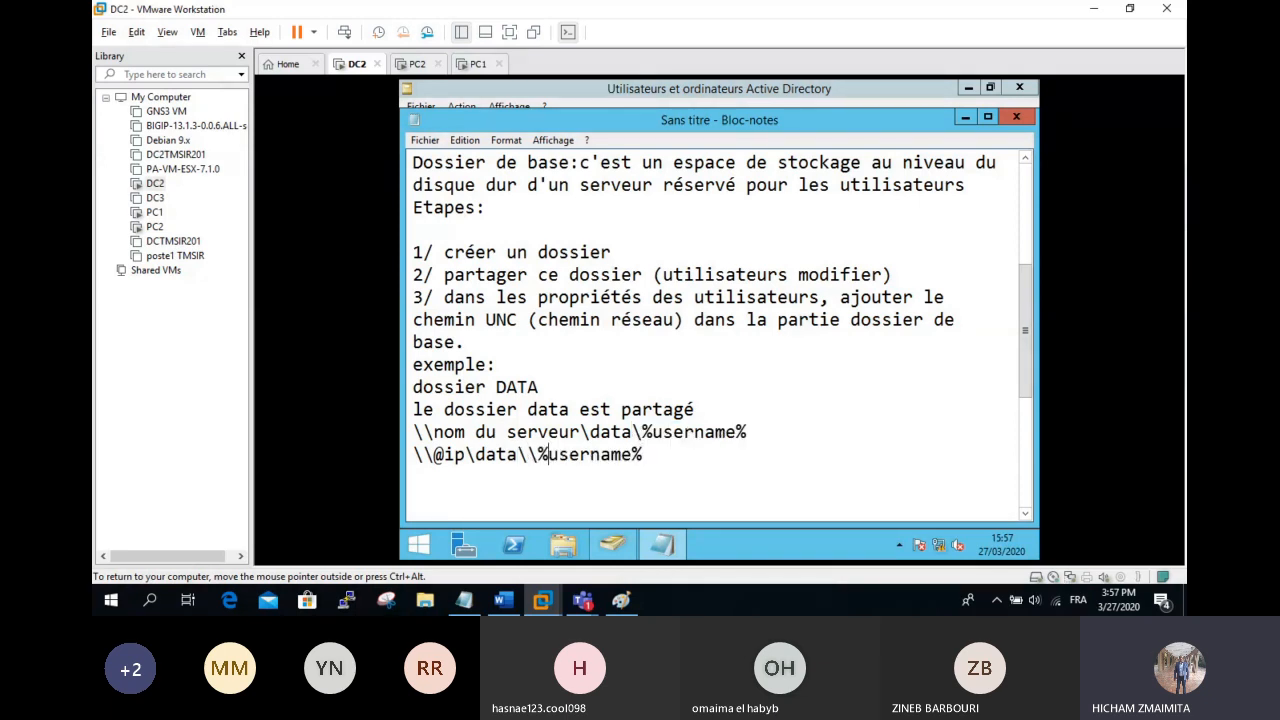
key("Left")
key("Left")
key("BackSpace")
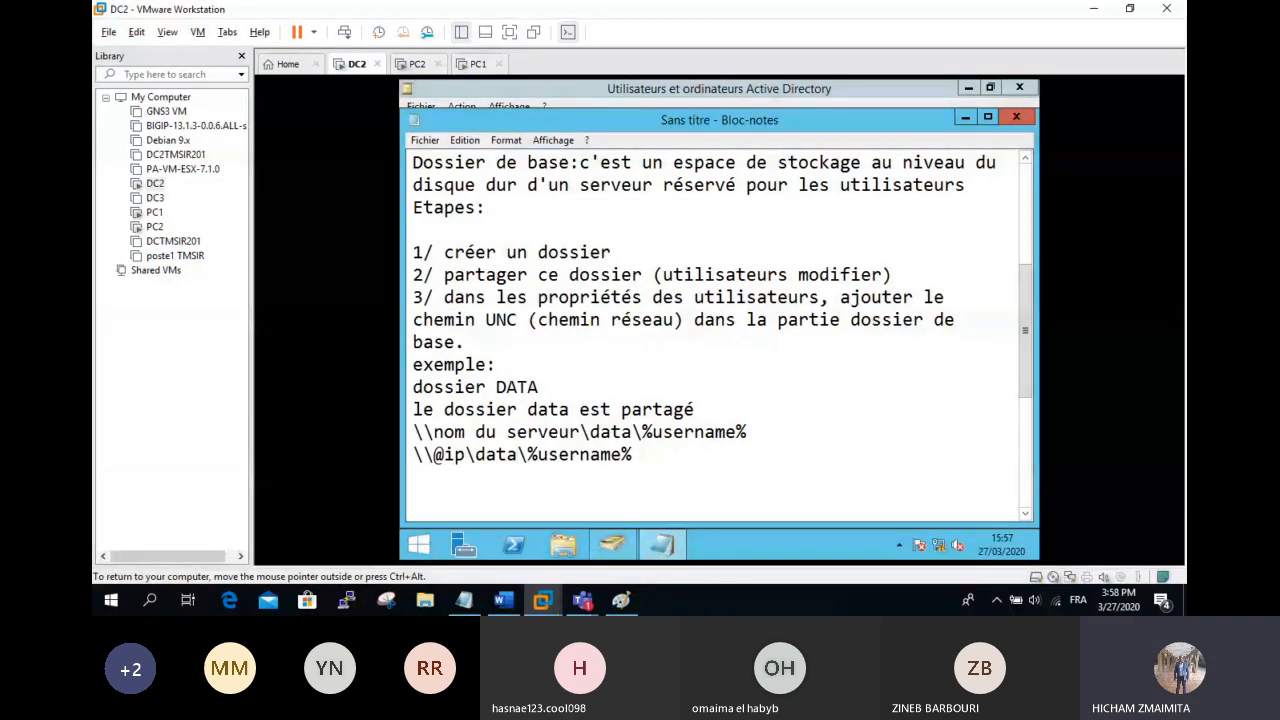
left_click(704, 465)
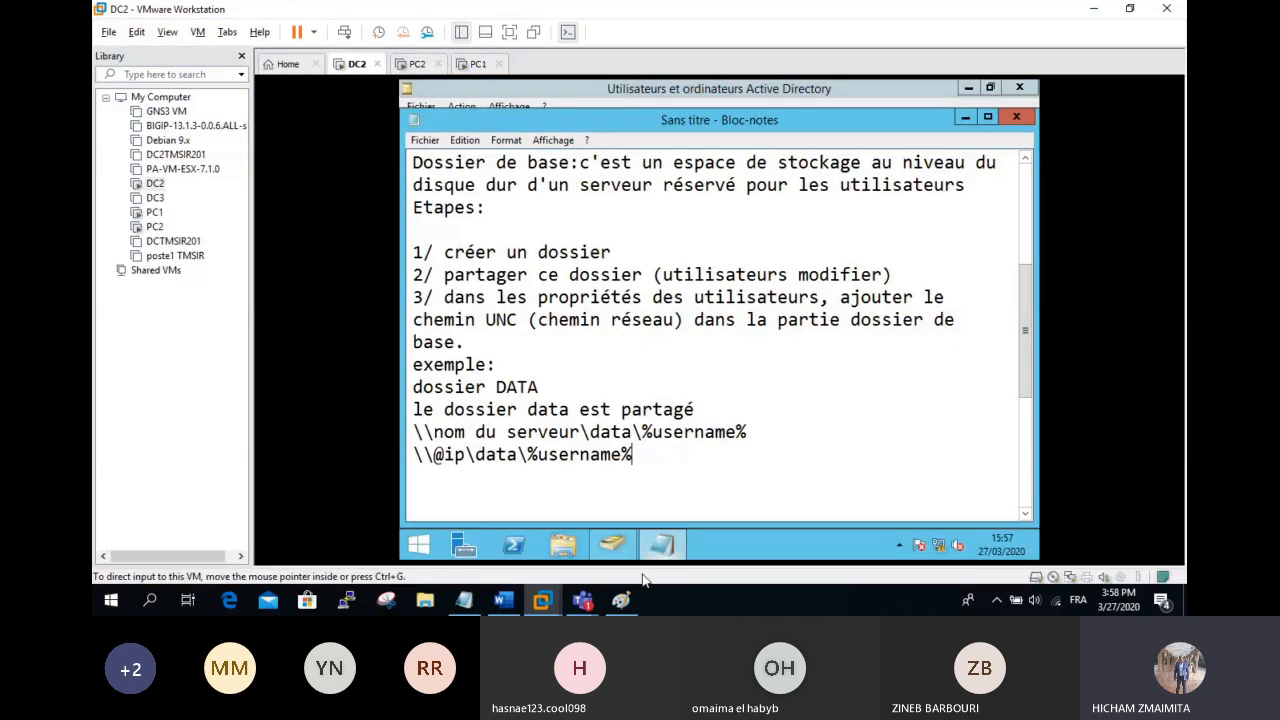
left_click(563, 544)
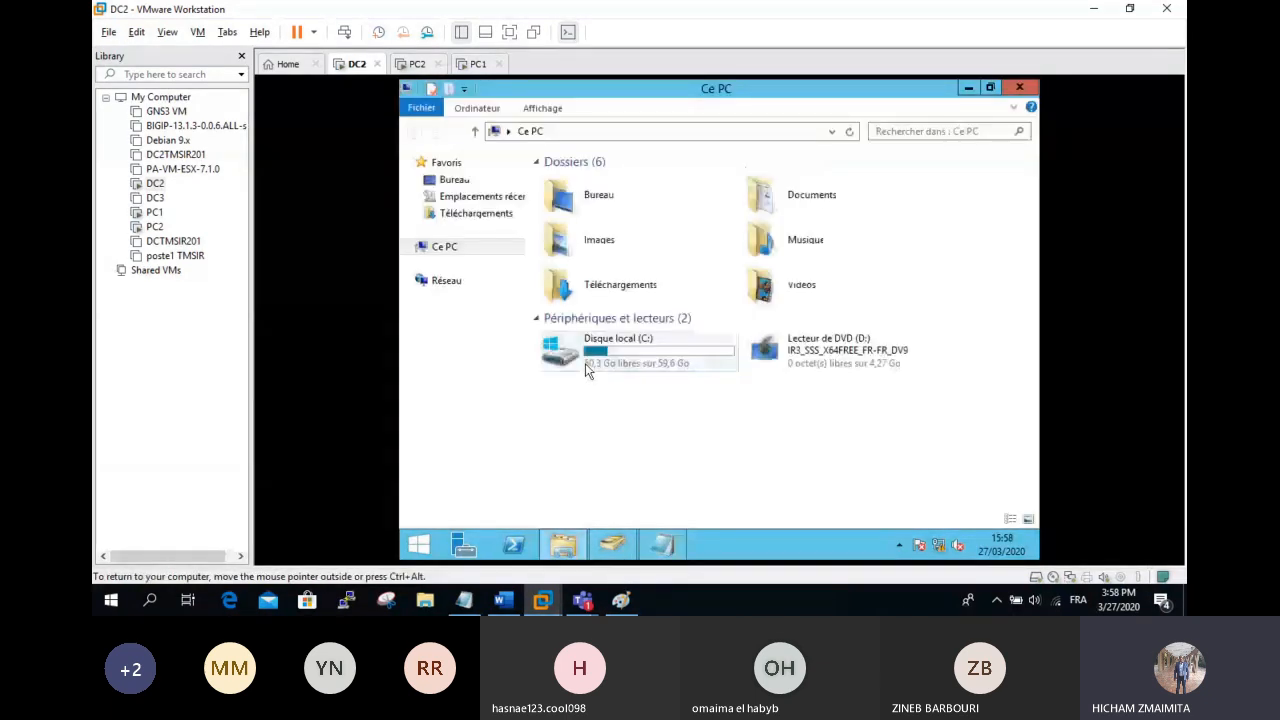
left_click(658, 548)
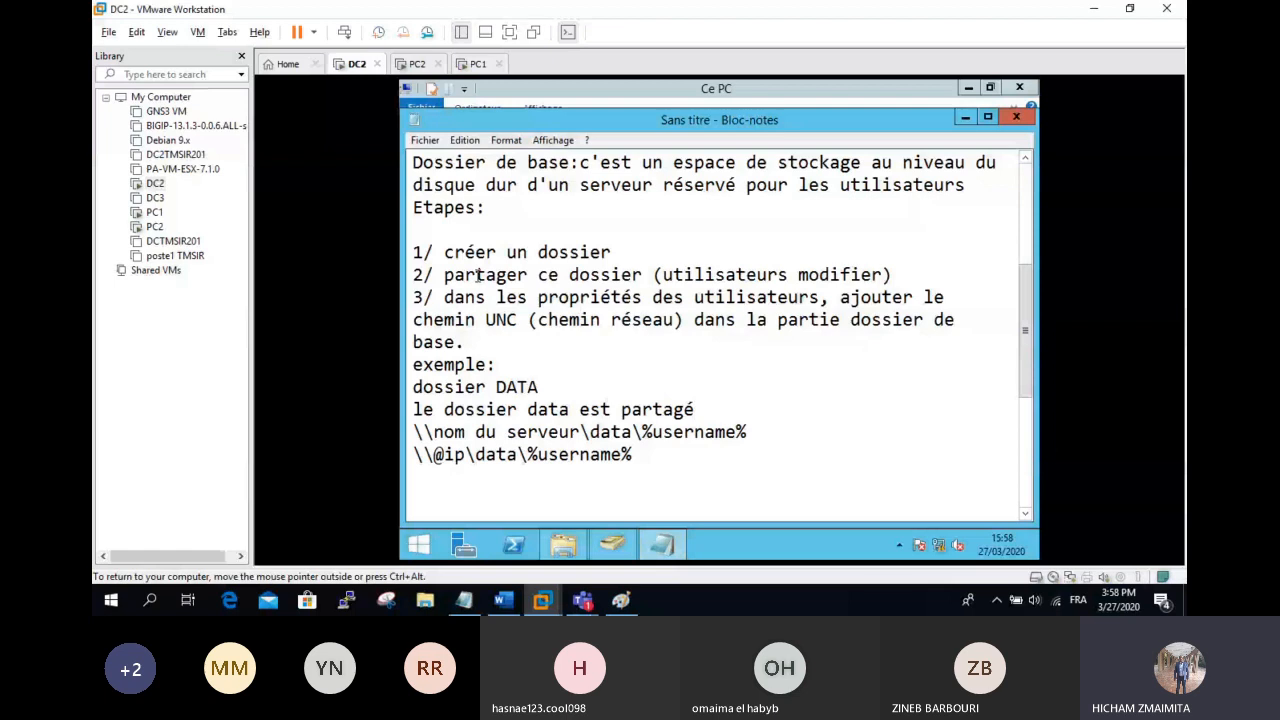
Step: Replace the period after 'base' with 'et affecté un lecteur réseau(G:, F:.....='
left_click(511, 341)
key("BackSpace")
type("t")
key("BackSpace")
type("et affect")
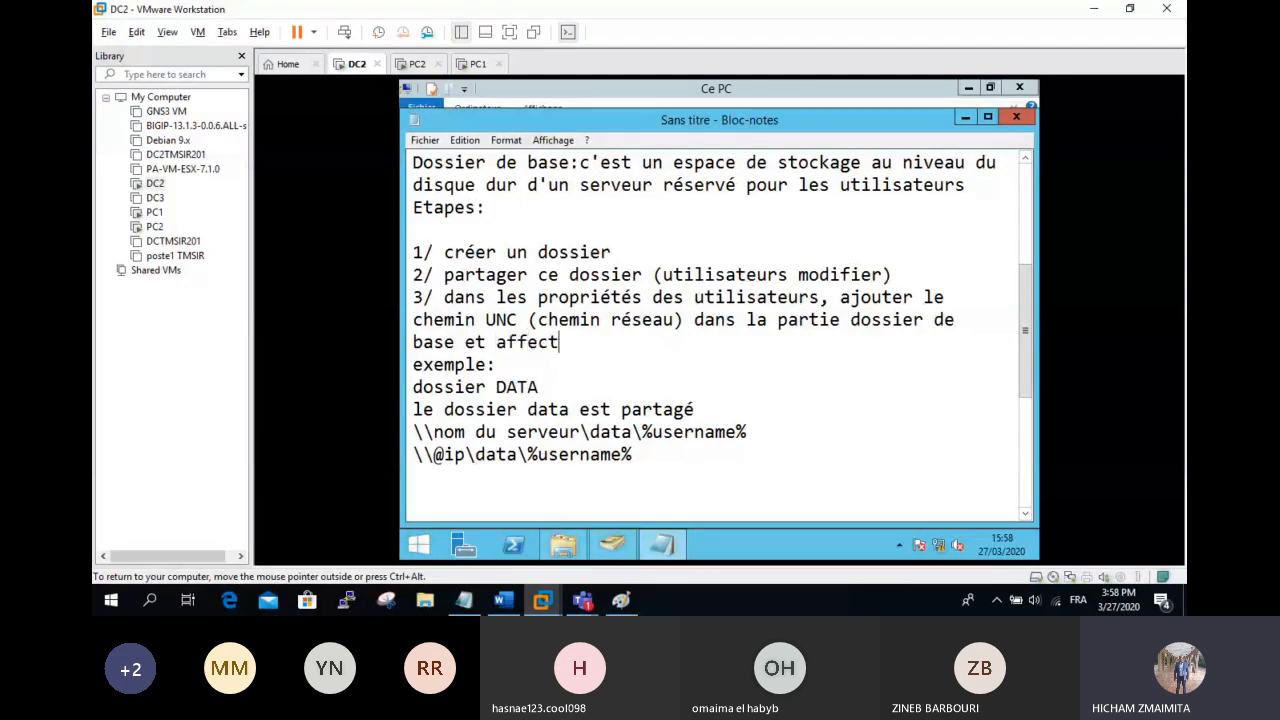
type("é u")
type("n em")
key("BackSpace")
key("BackSpace")
type("lecteur")
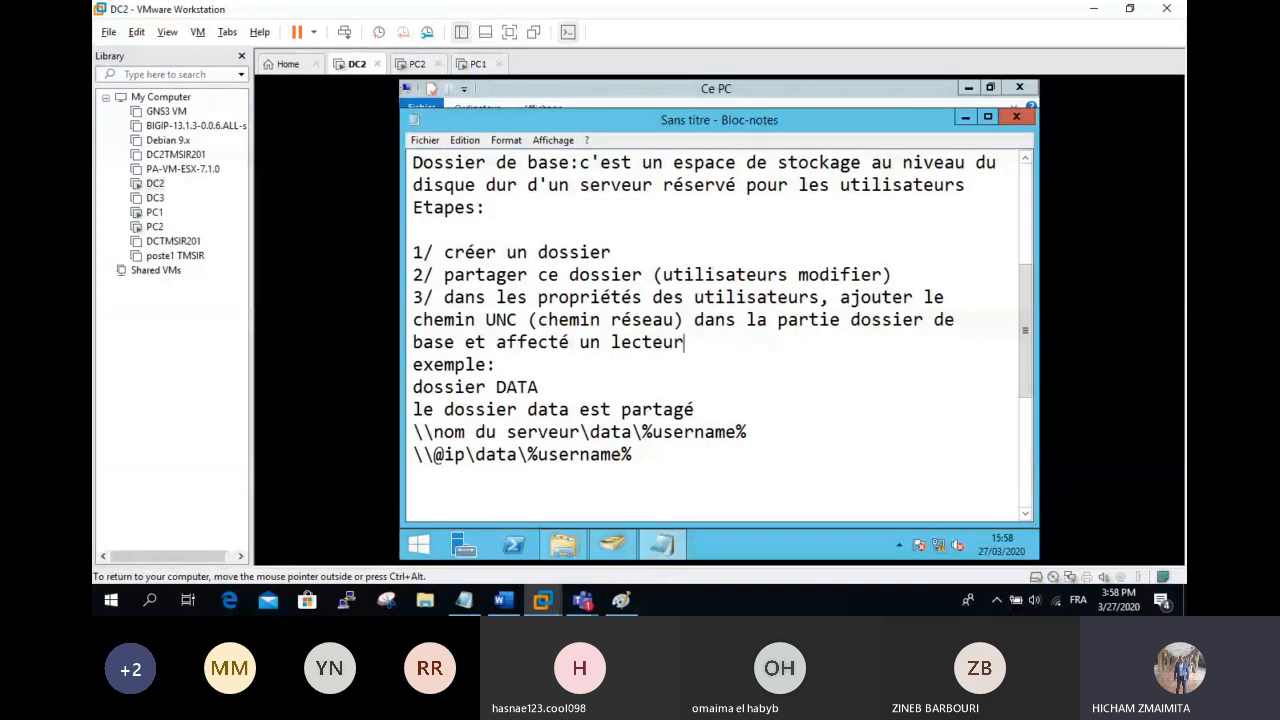
type(" réseau")
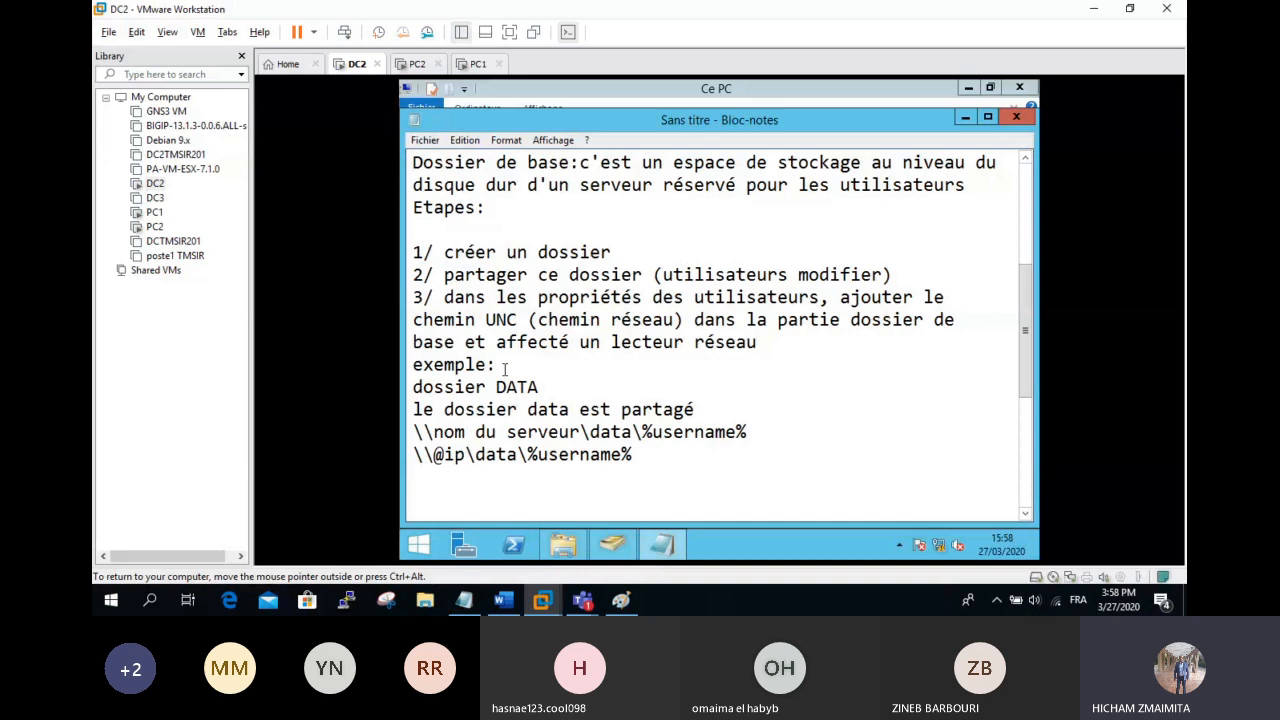
type(" -")
type("G")
key("BackSpace")
key("BackSpace")
key("BackSpace")
type("(G:, f")
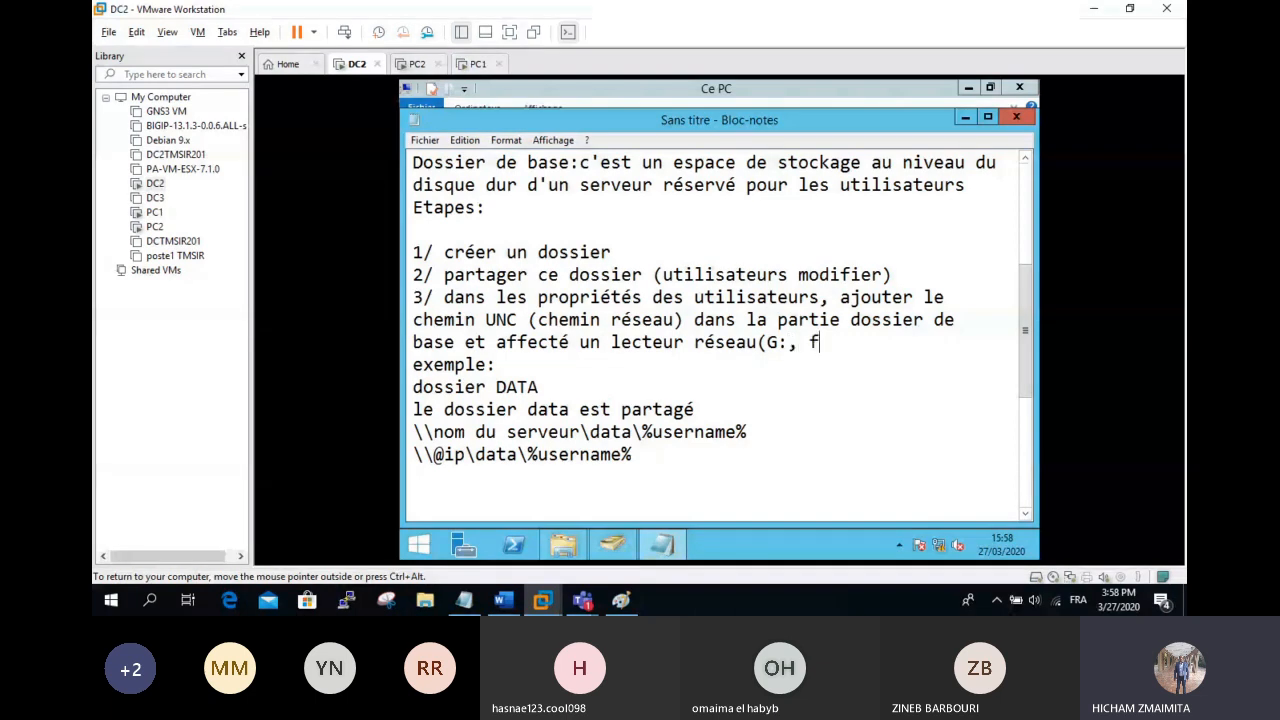
key("BackSpace")
type("F:")
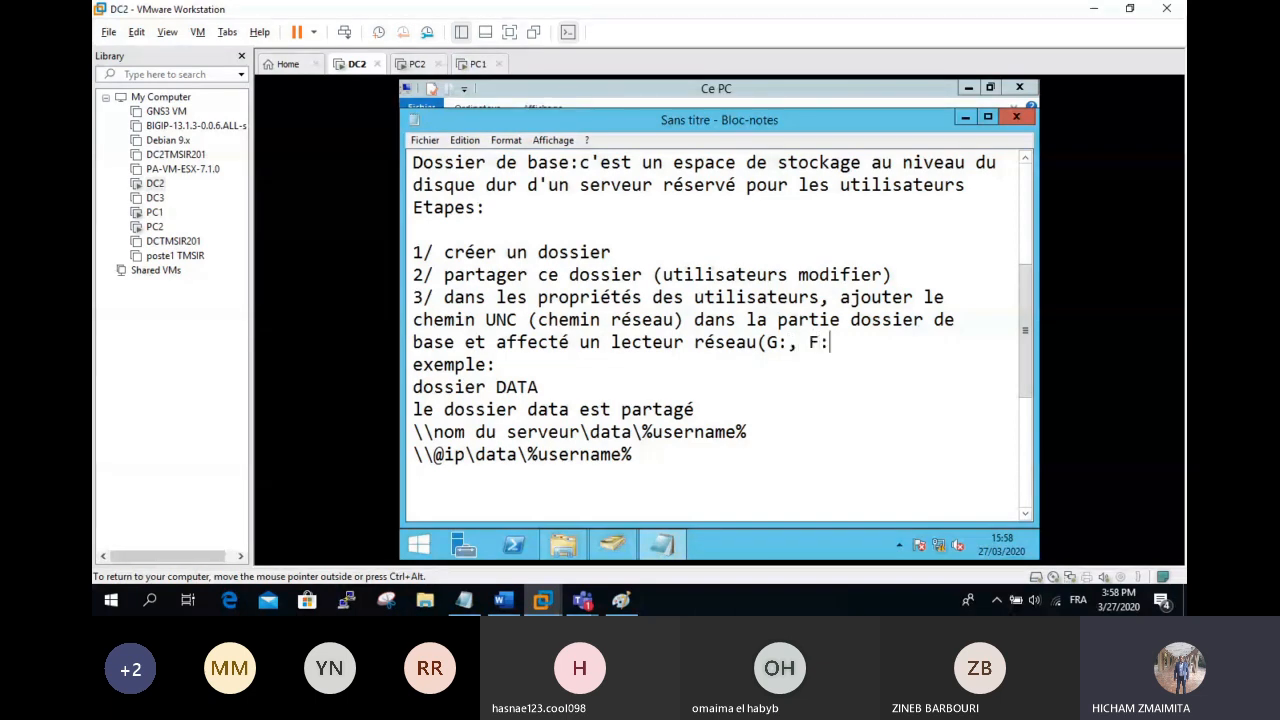
type(".....=")
Step: Append '----- M:' to the end of the \\nom du serveur\data\%username% line
left_click_drag(496, 409, 528, 409)
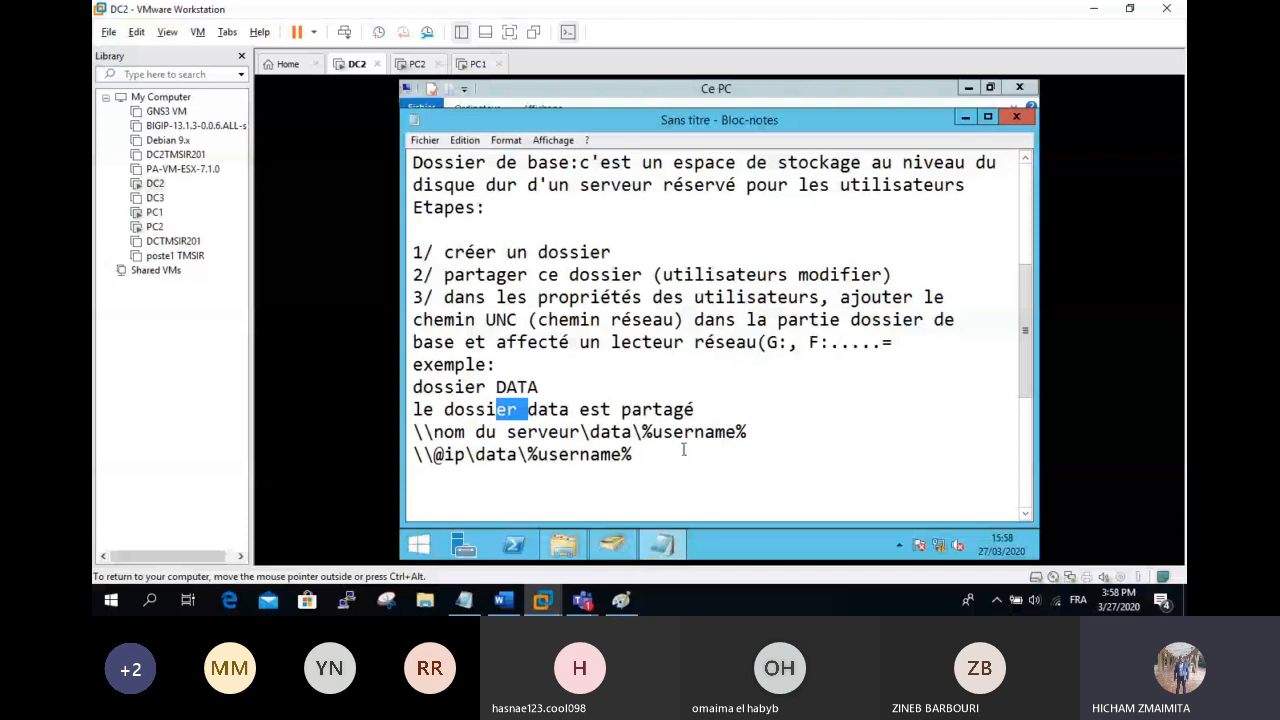
left_click(684, 450)
type("-----")
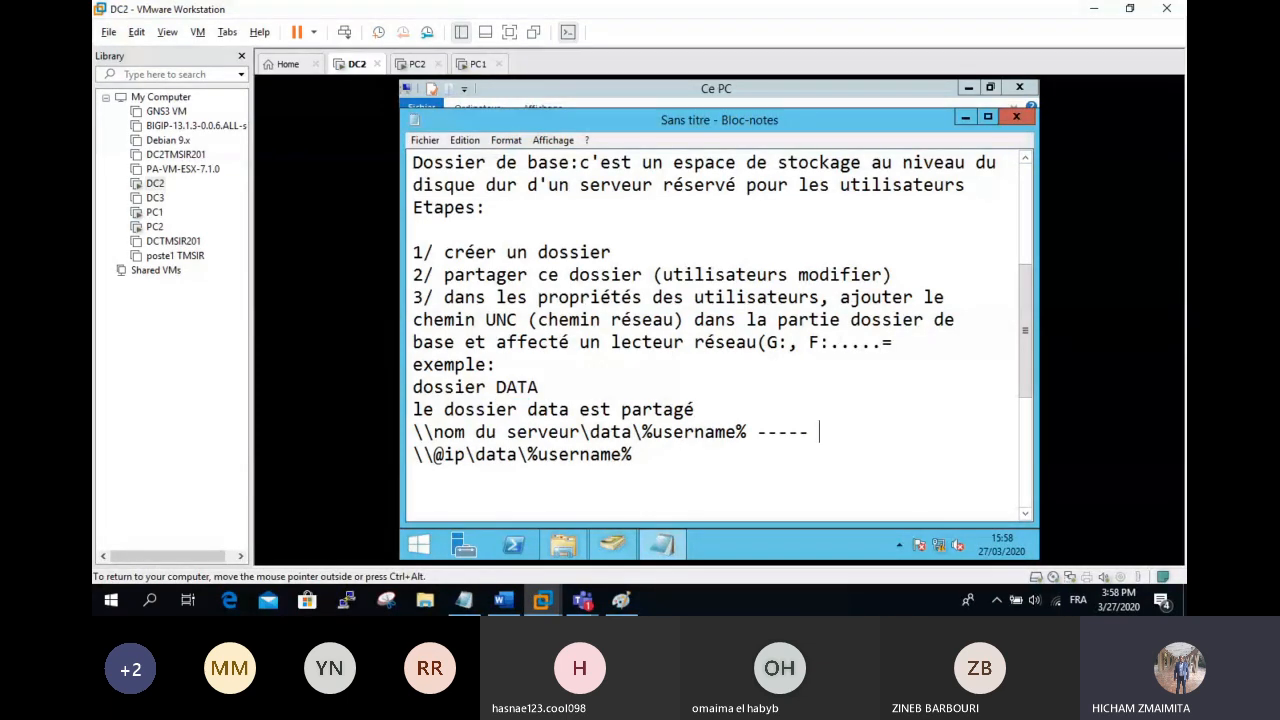
type(" M:")
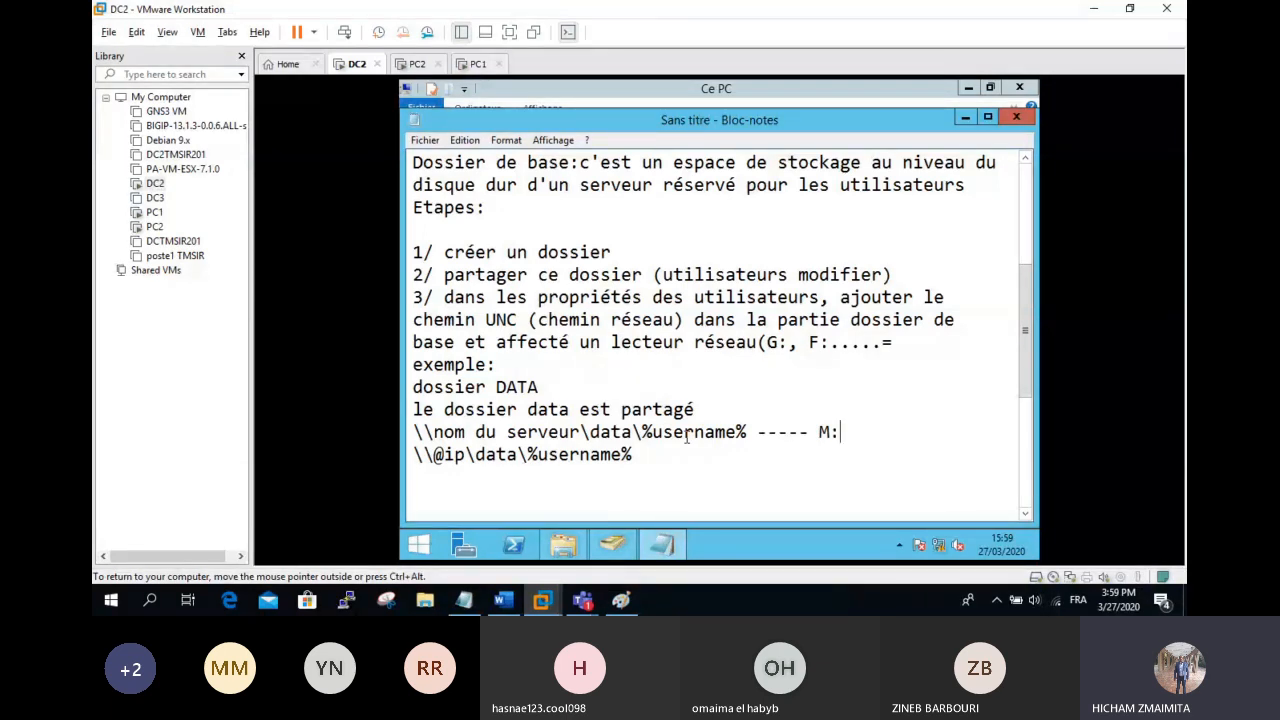
Step: Create a new folder named DATAUSER on the C: drive
left_click(587, 558)
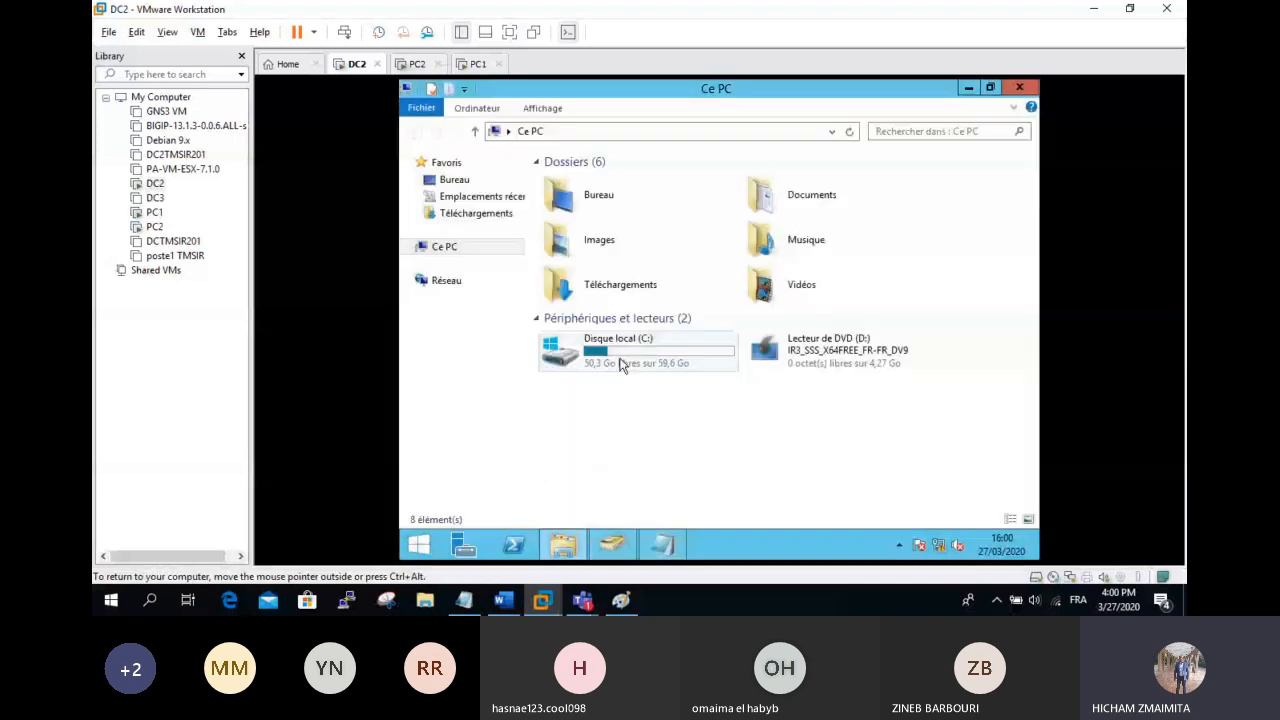
double_click(620, 366)
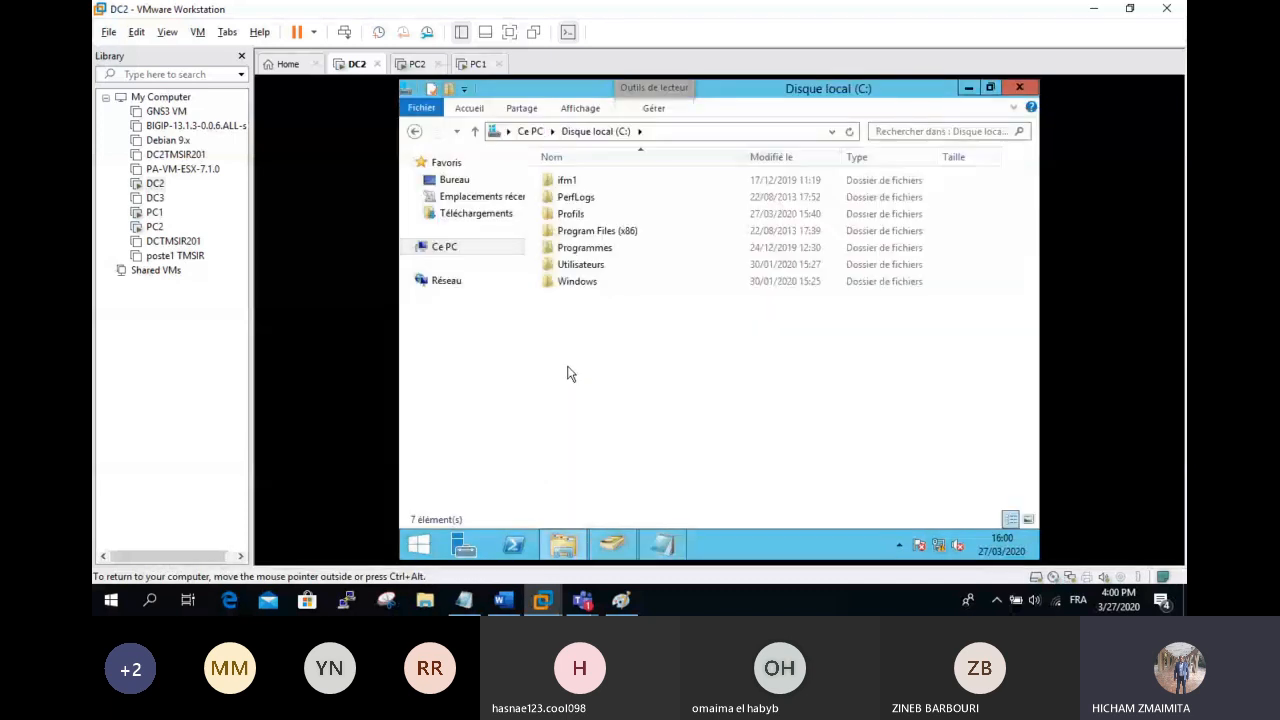
right_click(569, 372)
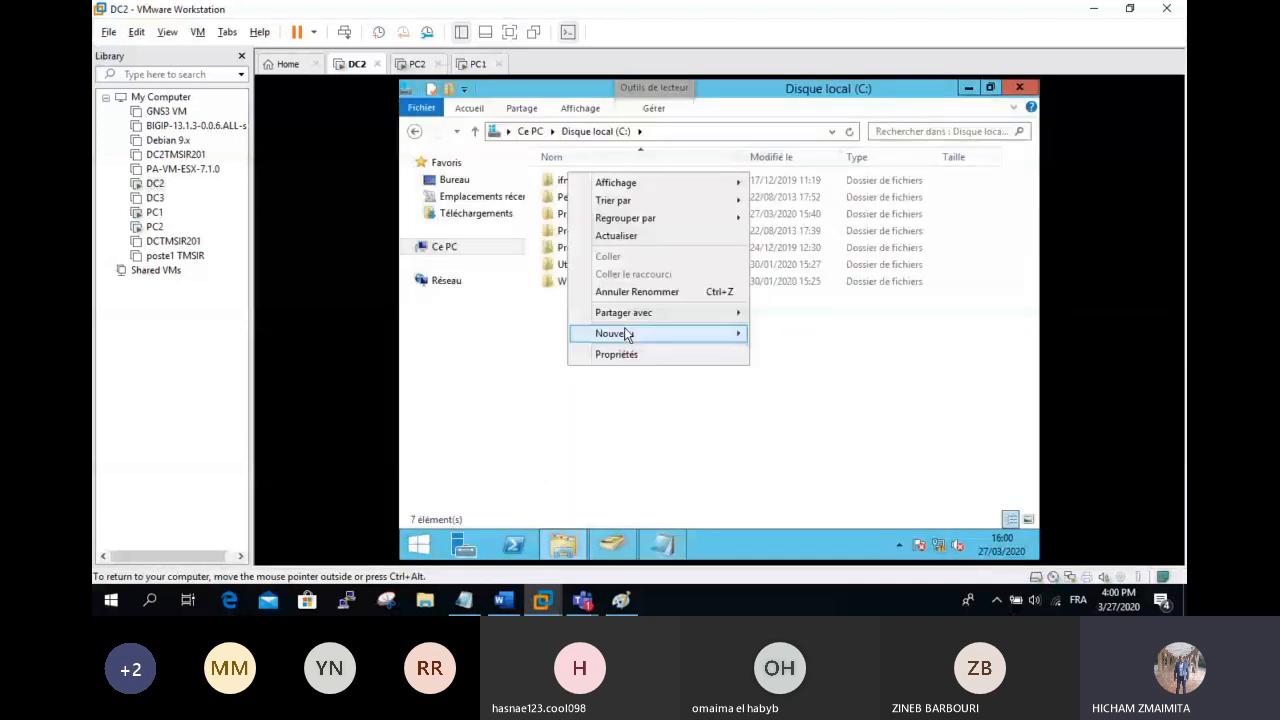
mouse_move(626, 334)
left_click(766, 335)
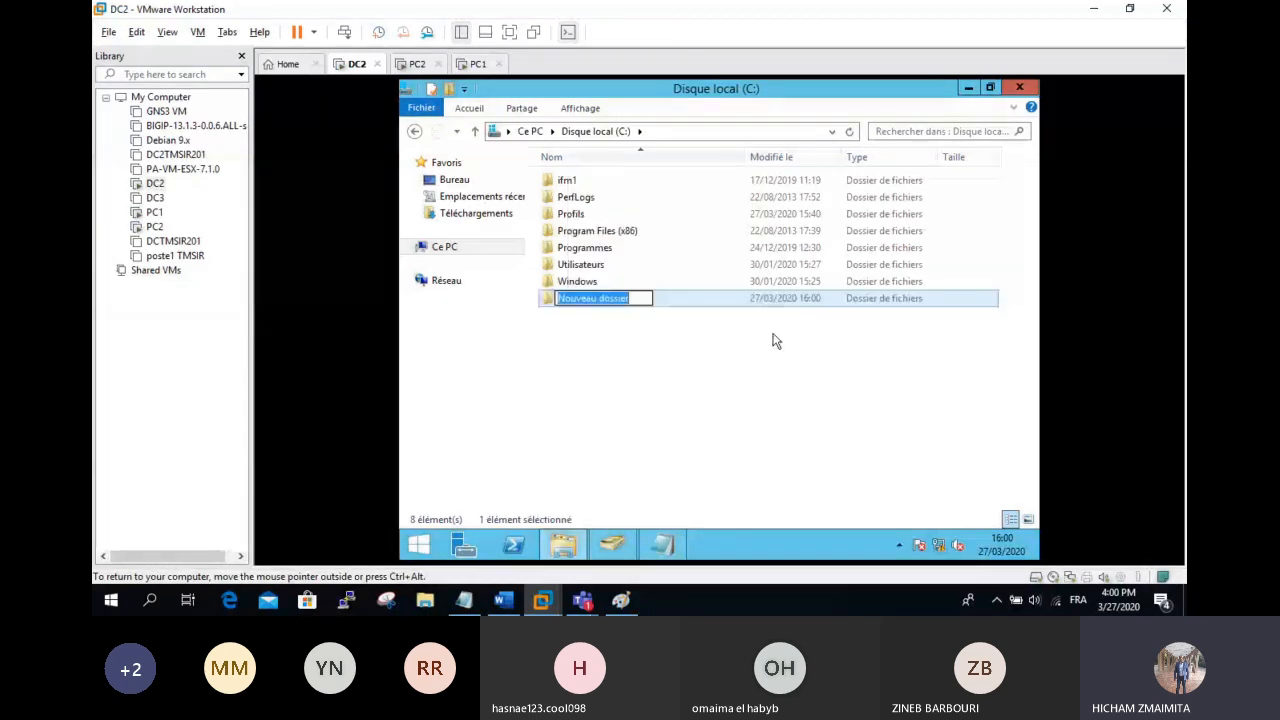
type("DATA")
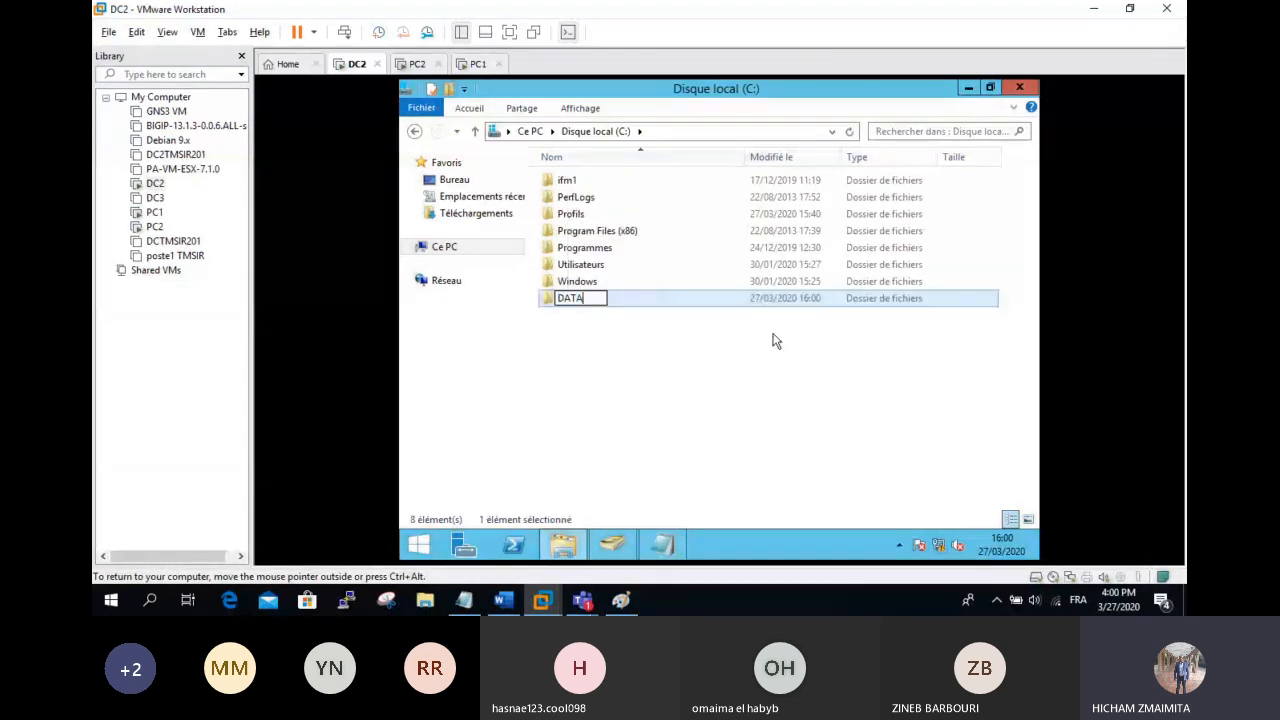
type("USER")
key("Return")
Step: Turn on advanced sharing for DATAUSER and remove Tout le monde from its permissions
right_click(589, 306)
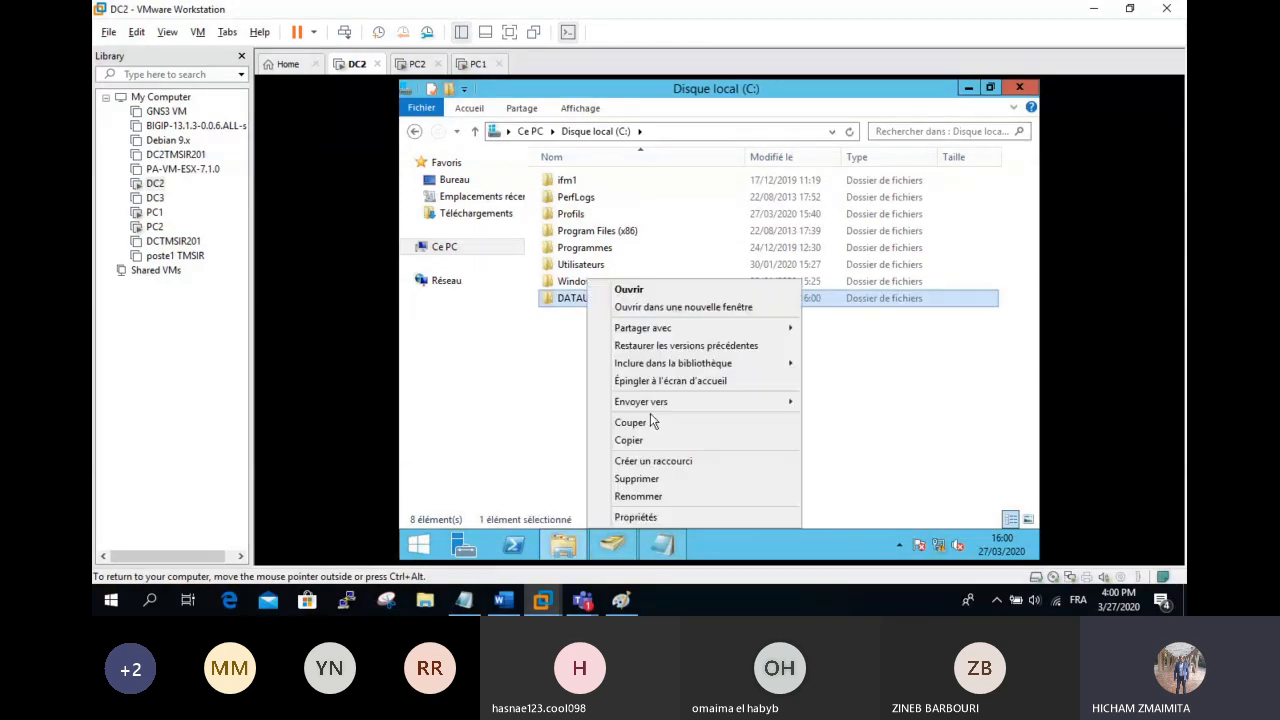
left_click(659, 521)
left_click(660, 172)
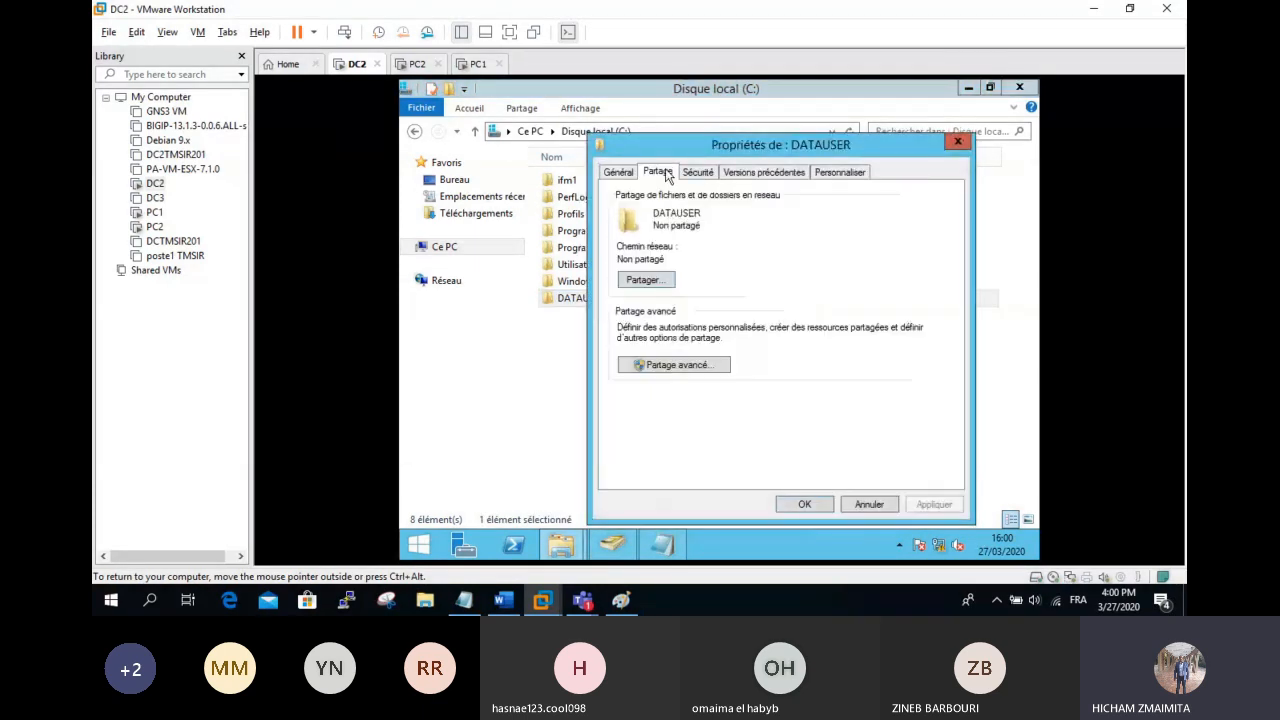
left_click(680, 365)
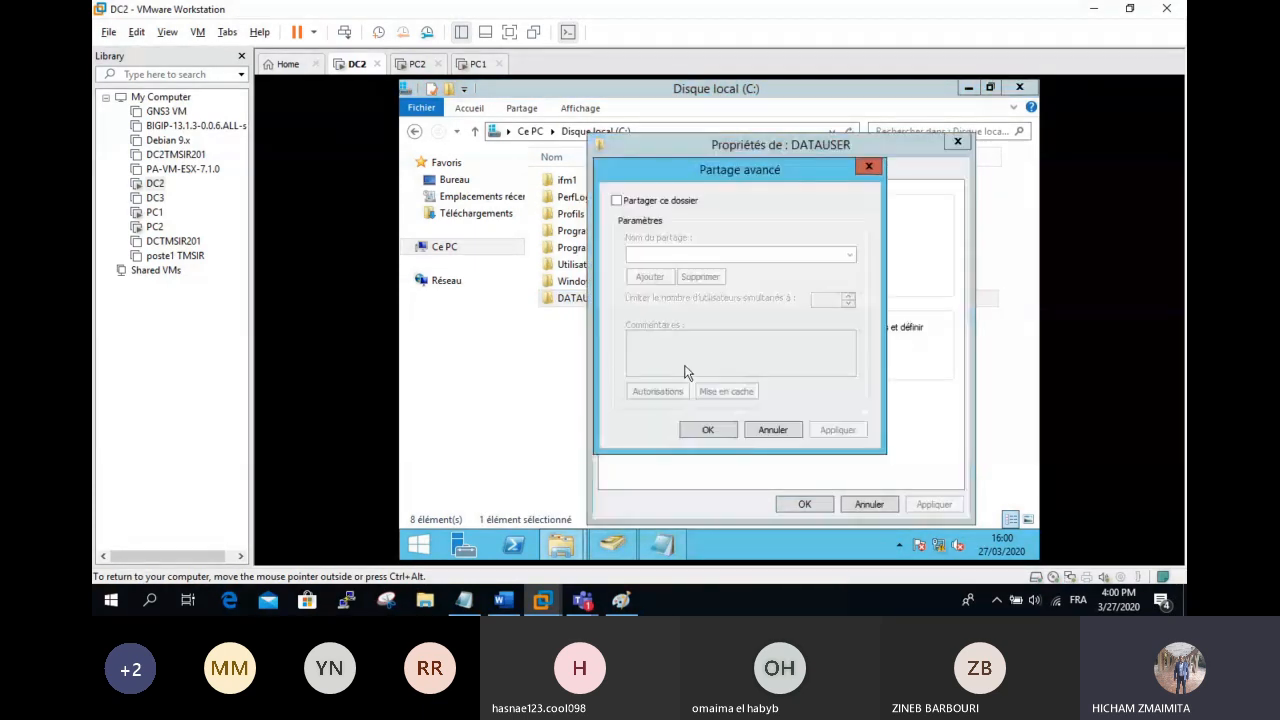
left_click(668, 200)
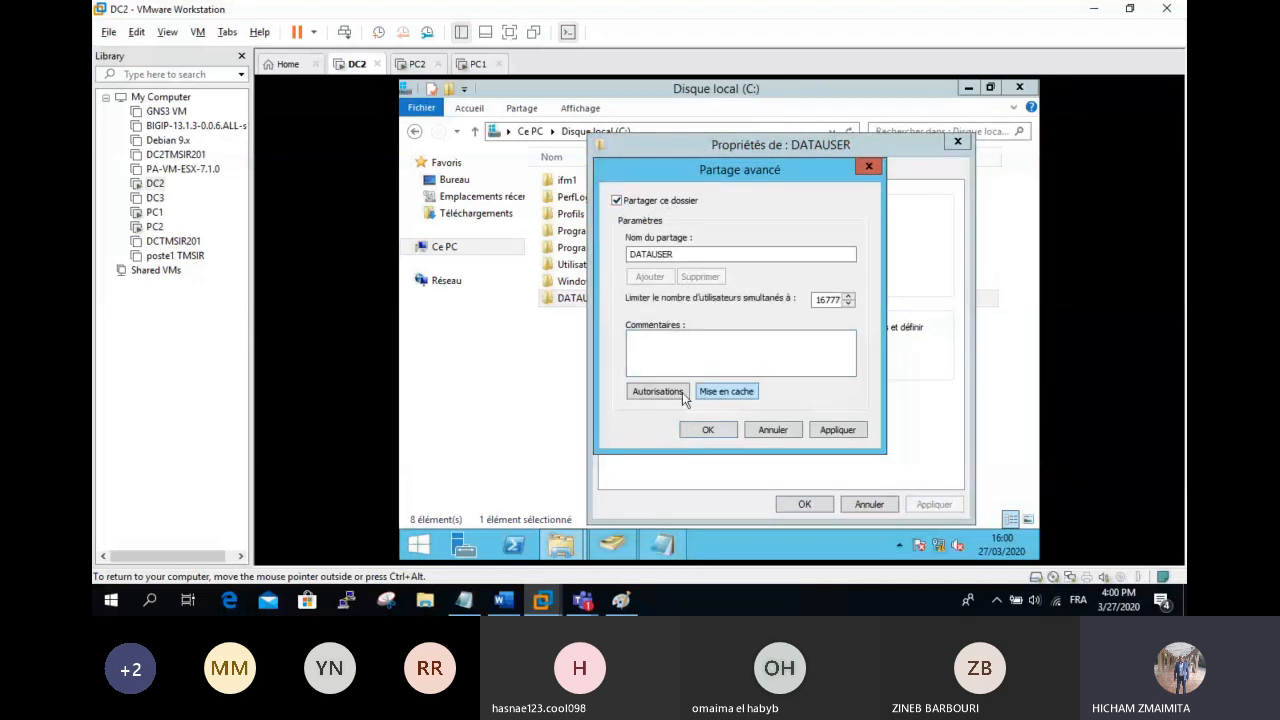
left_click(658, 391)
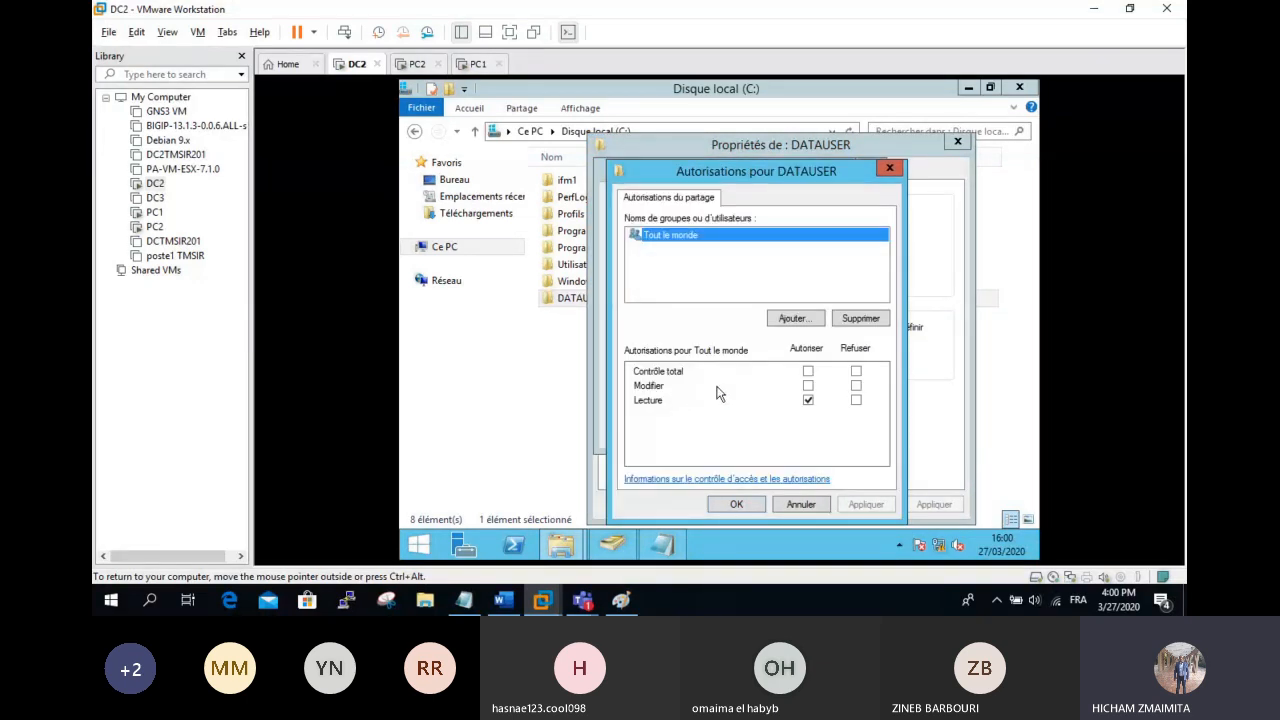
left_click(860, 323)
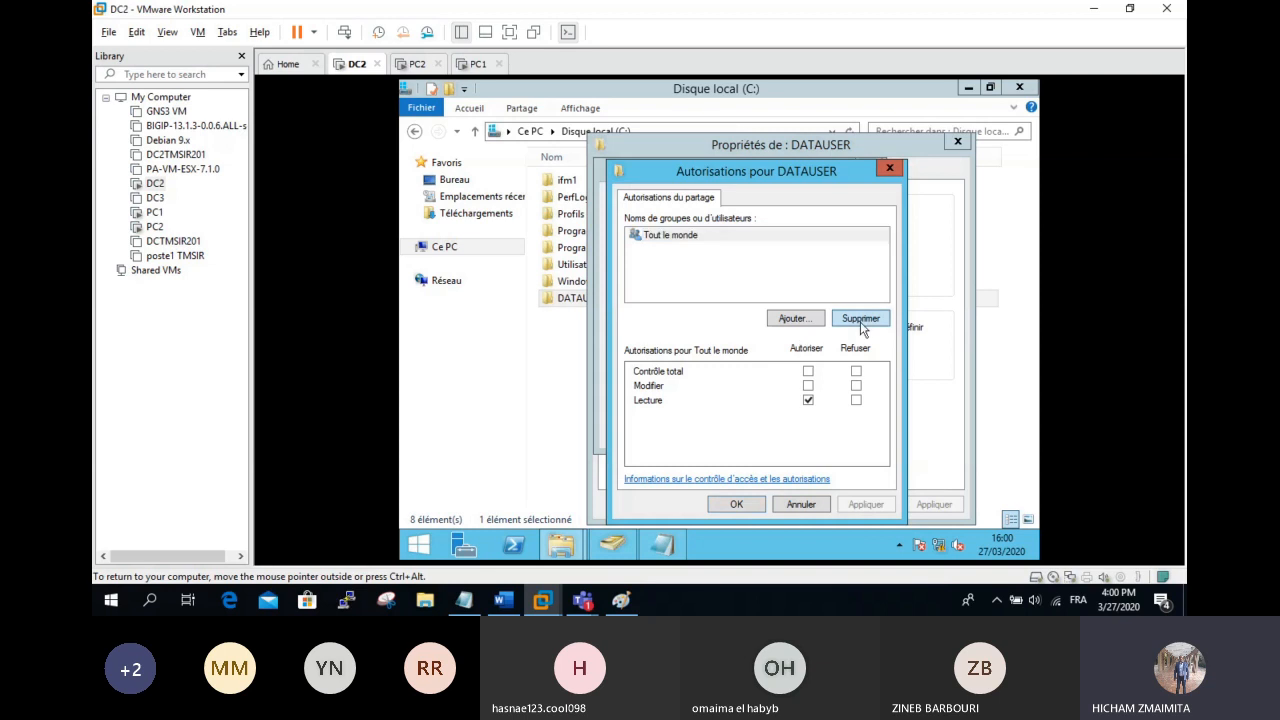
Step: Add the domain group Utilisateurs to the DATAUSER share permissions
left_click(794, 318)
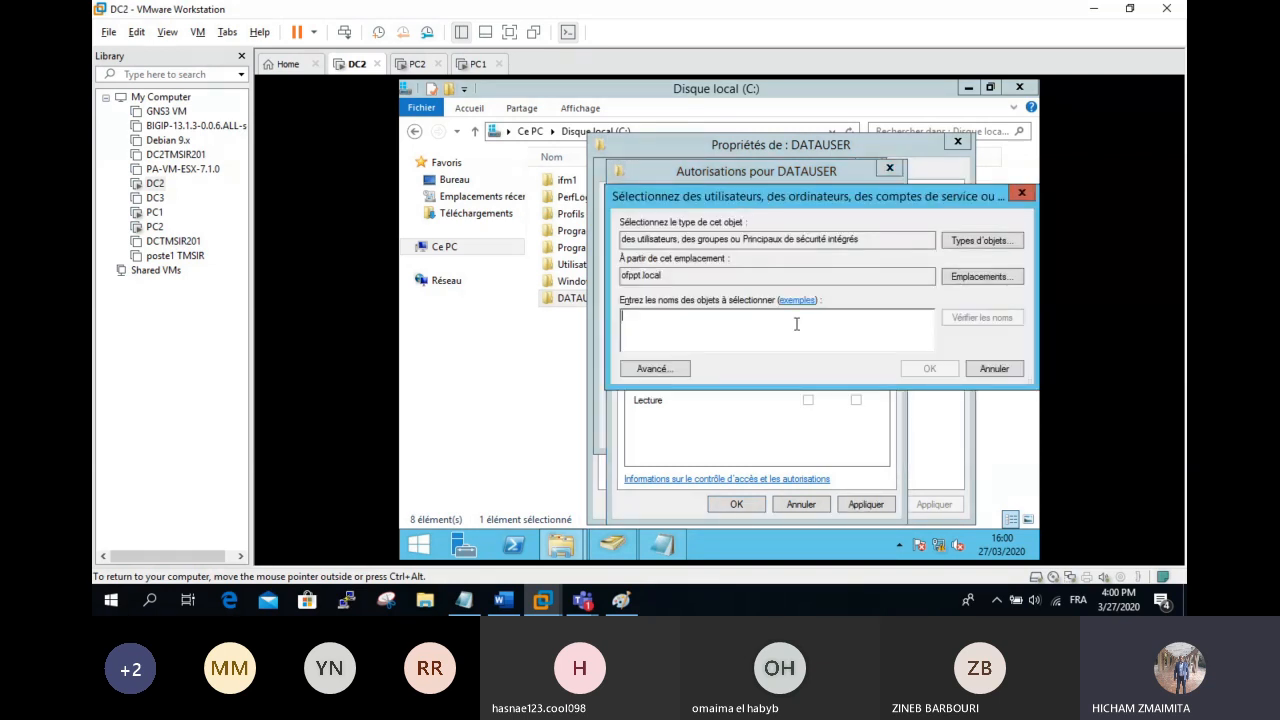
left_click(655, 368)
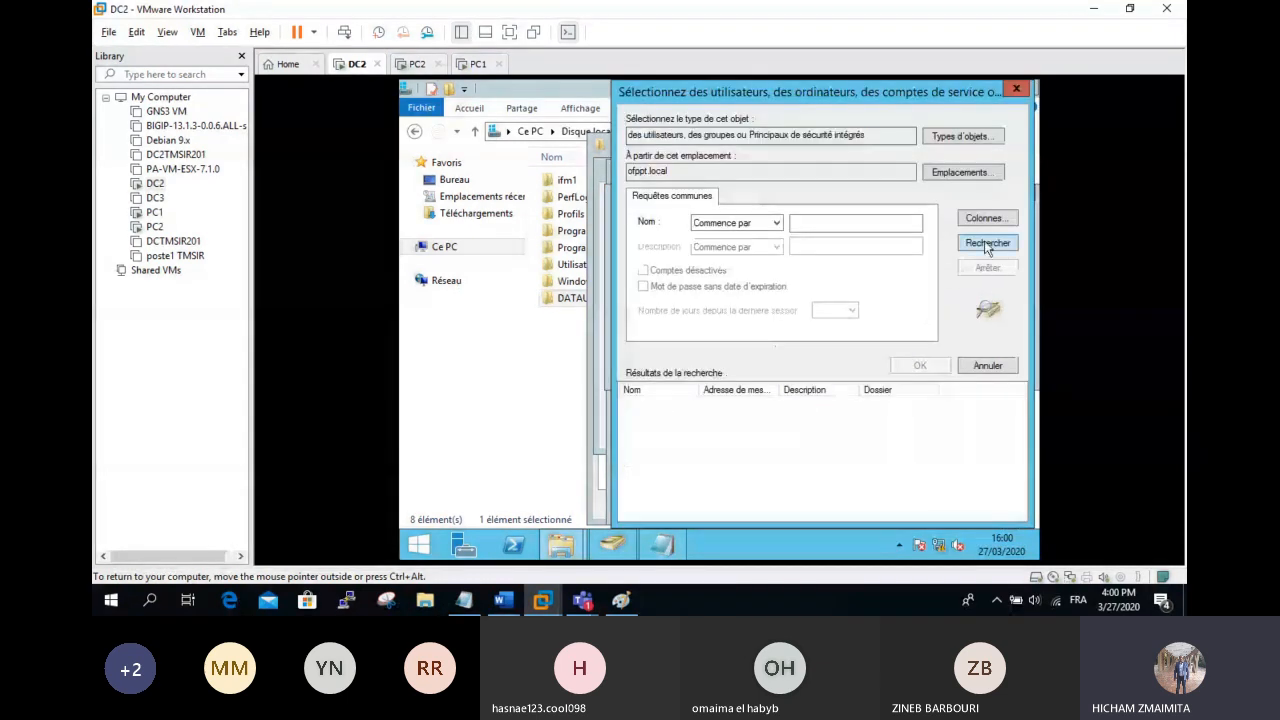
left_click(987, 244)
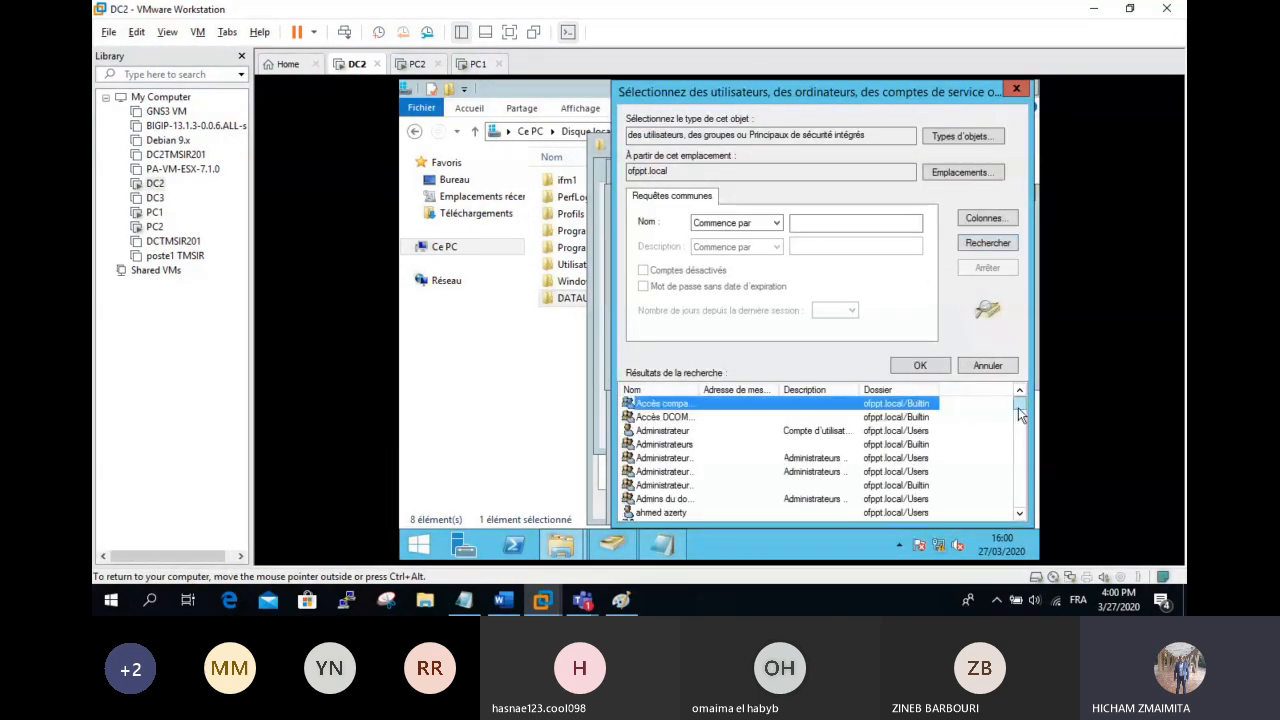
scroll(1018, 413, "down", 3)
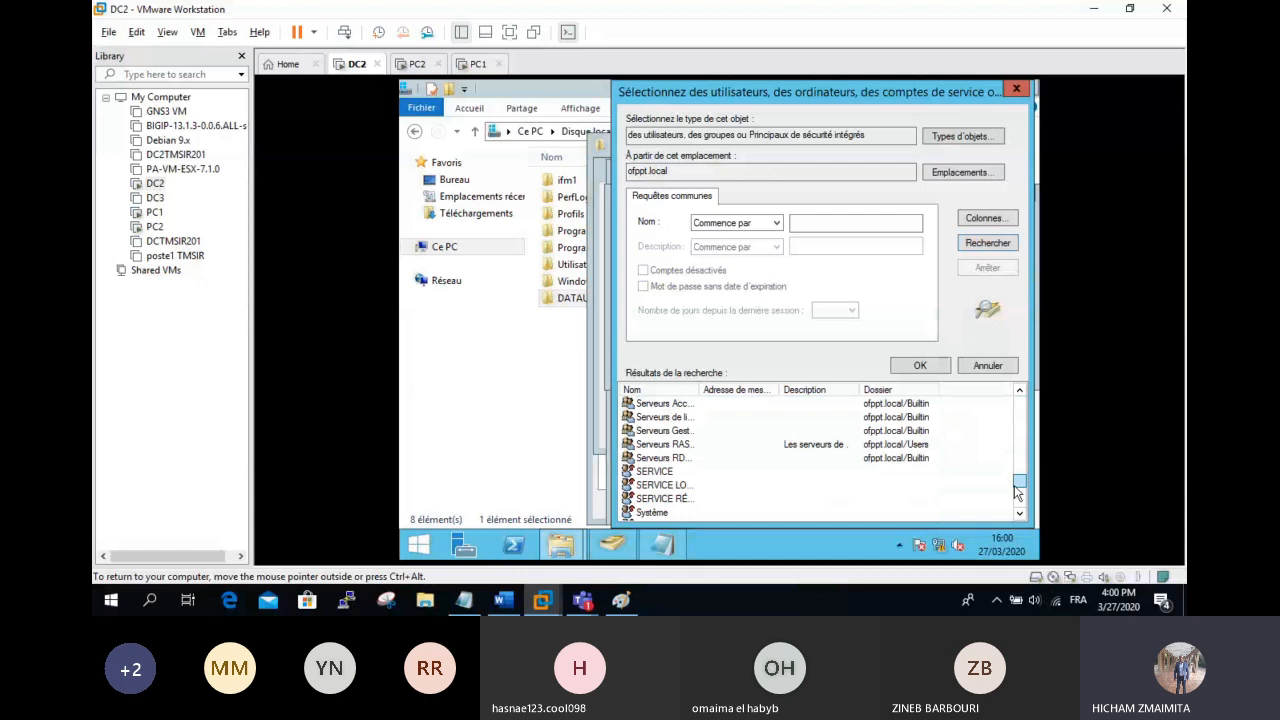
left_click_drag(1018, 490, 1021, 513)
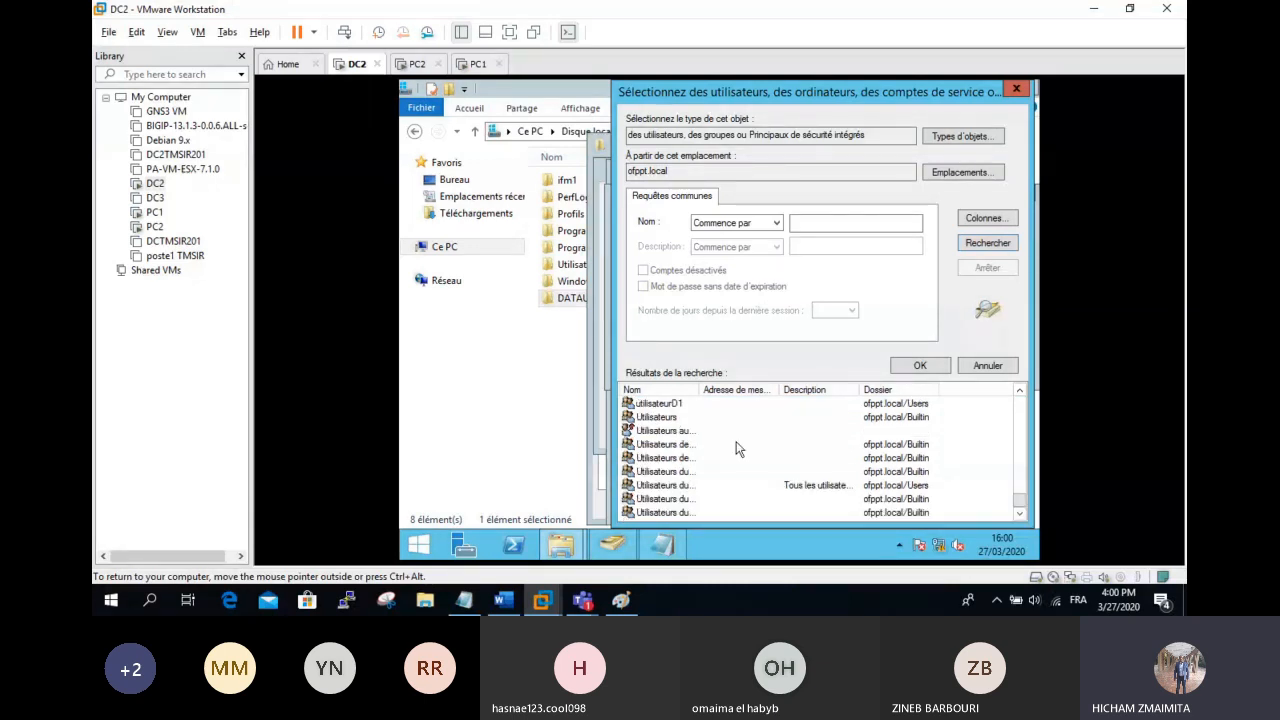
left_click(799, 416)
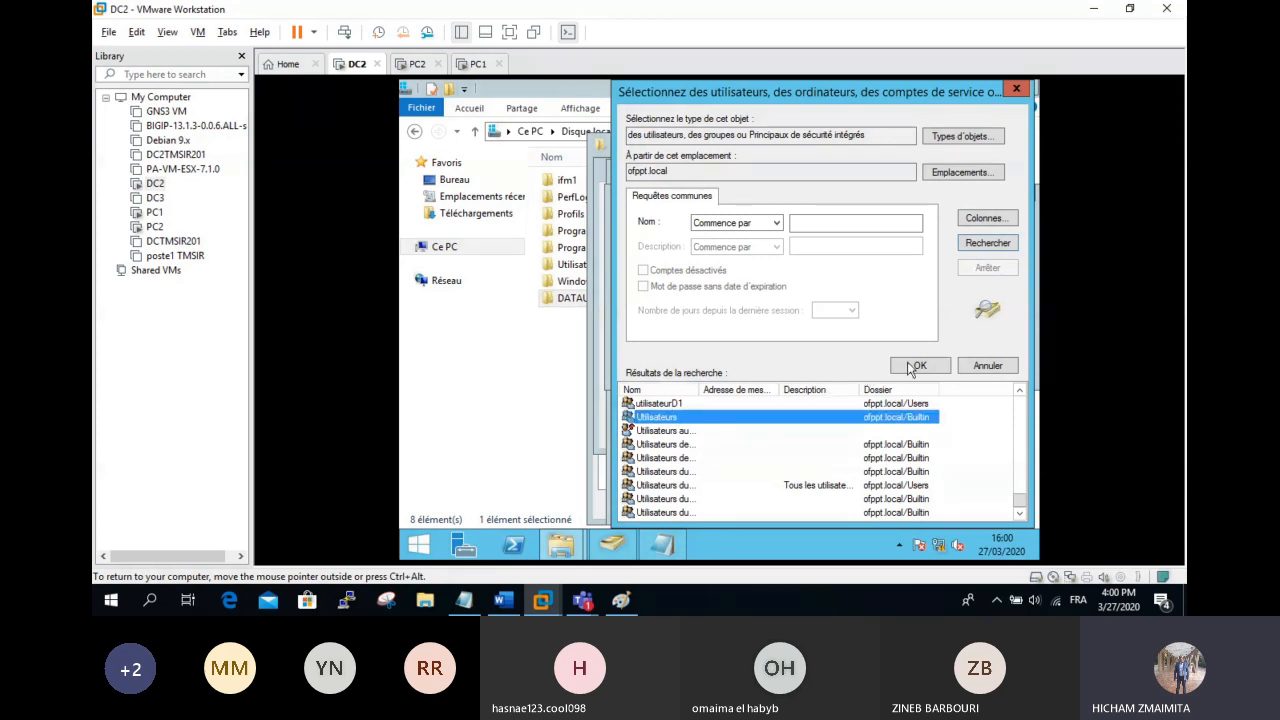
left_click(919, 366)
Step: Allow Utilisateurs Modify on the share, then confirm and close all sharing dialogs
left_click(939, 370)
left_click(808, 386)
left_click(851, 504)
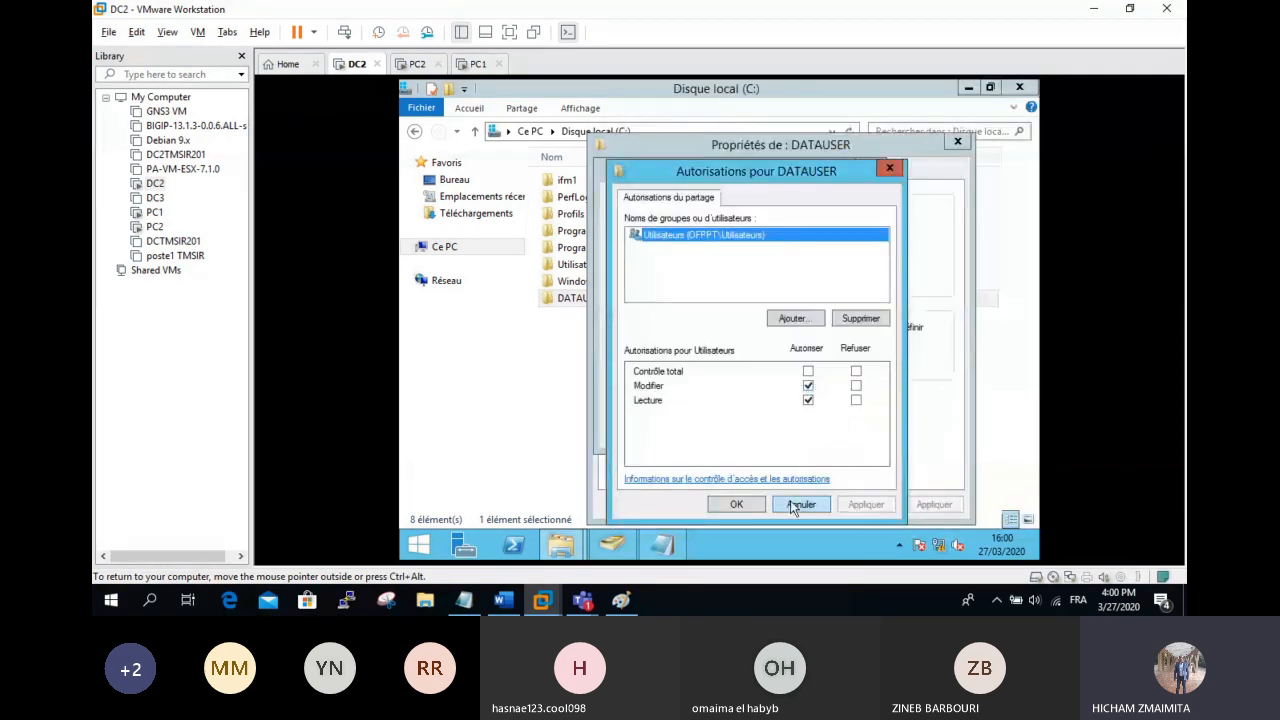
left_click(790, 502)
left_click(710, 429)
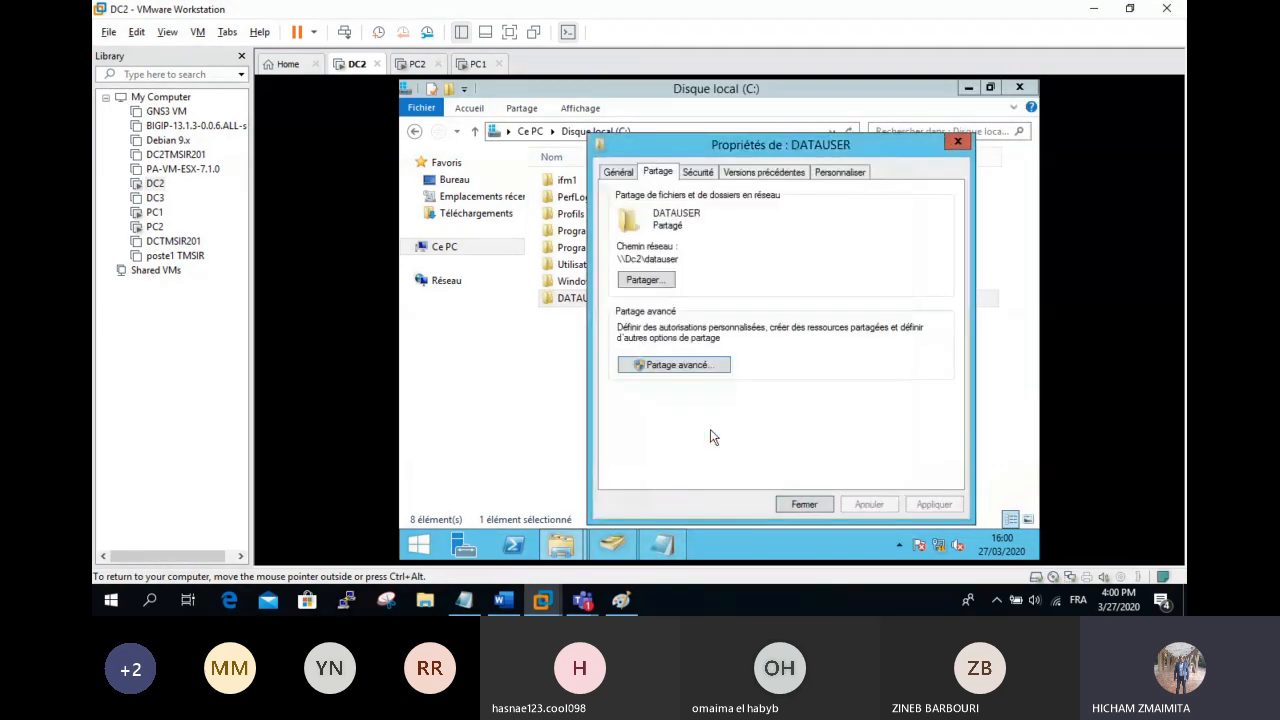
left_click(657, 262)
left_click(805, 504)
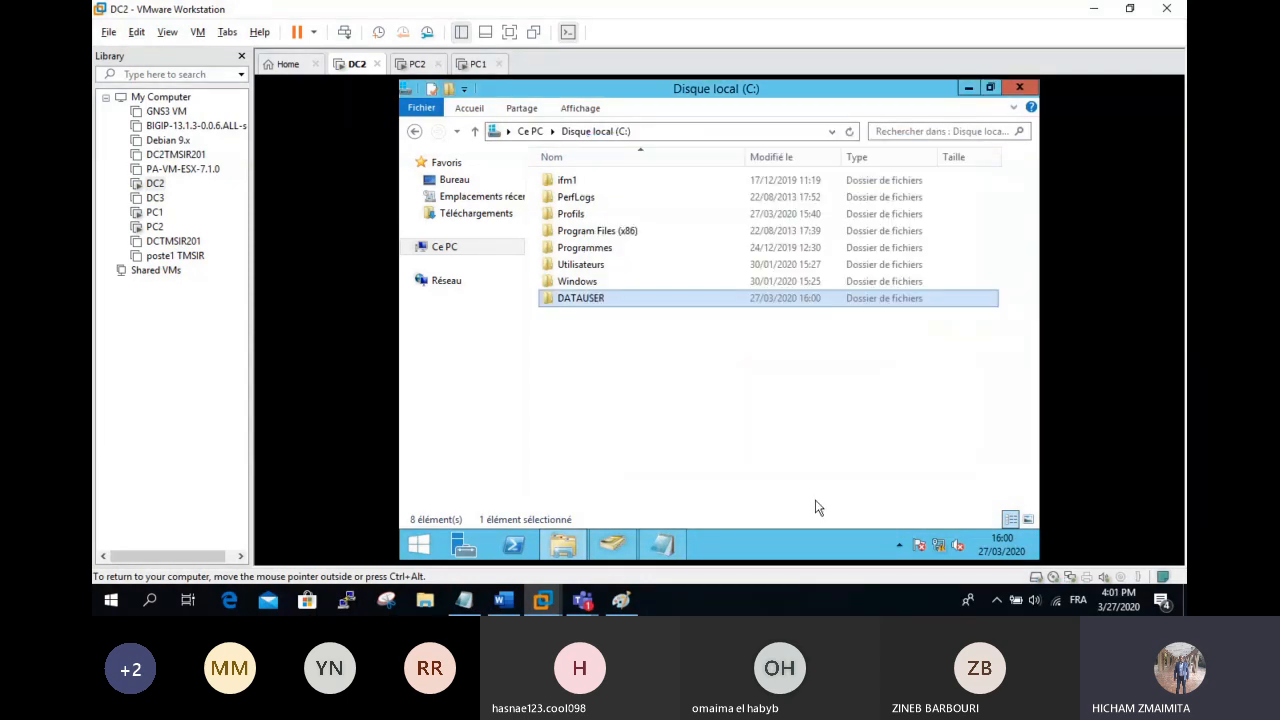
Step: Close the C: window and select user accounts in the Active Directory Users container
left_click(1020, 89)
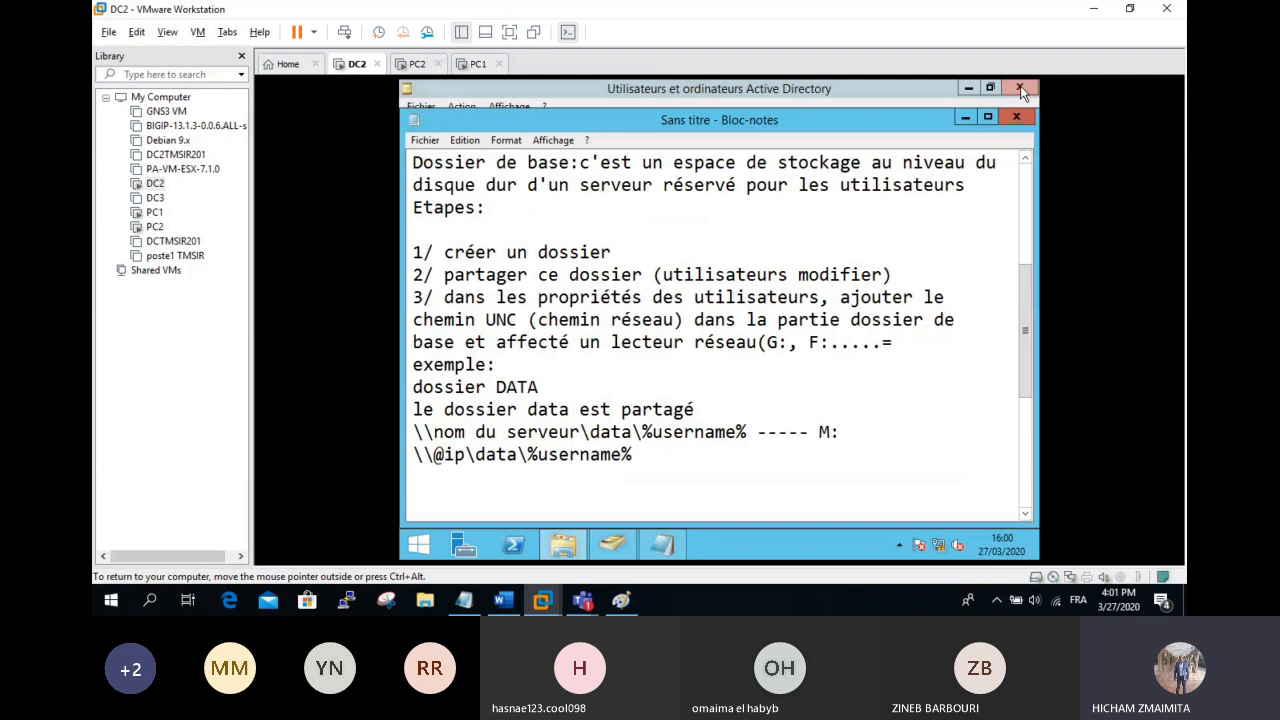
left_click(612, 549)
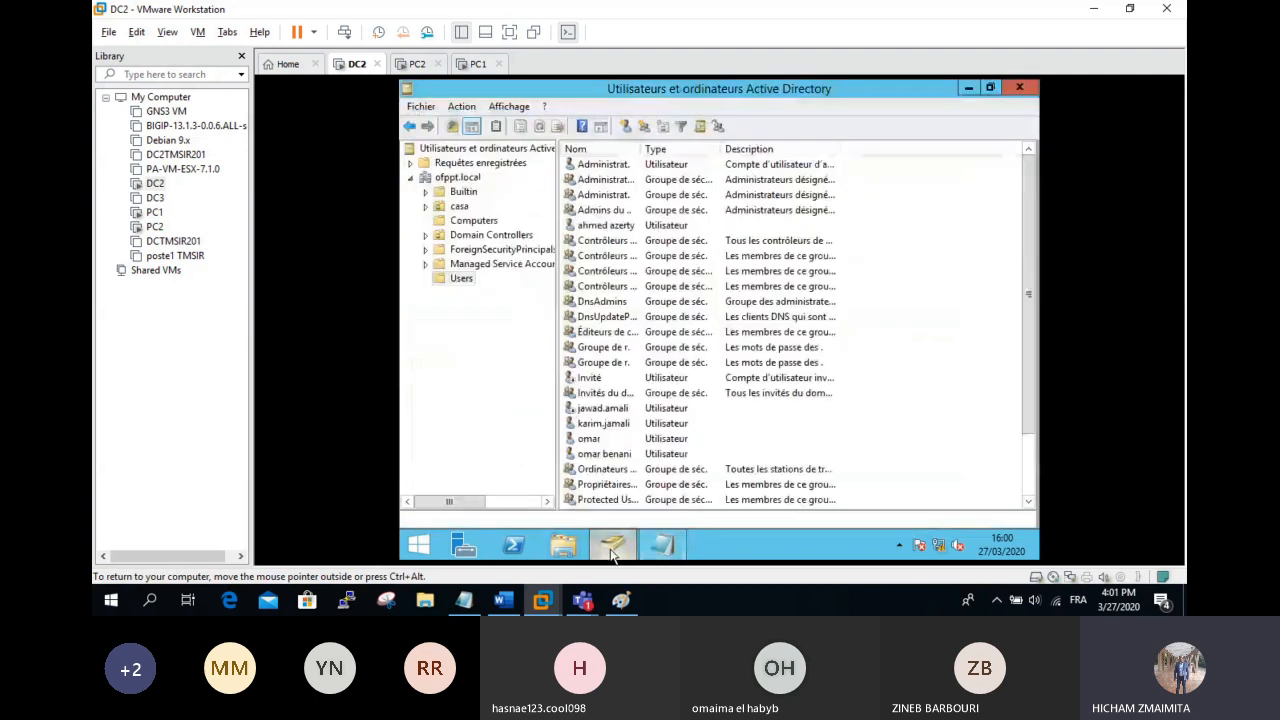
left_click(608, 454)
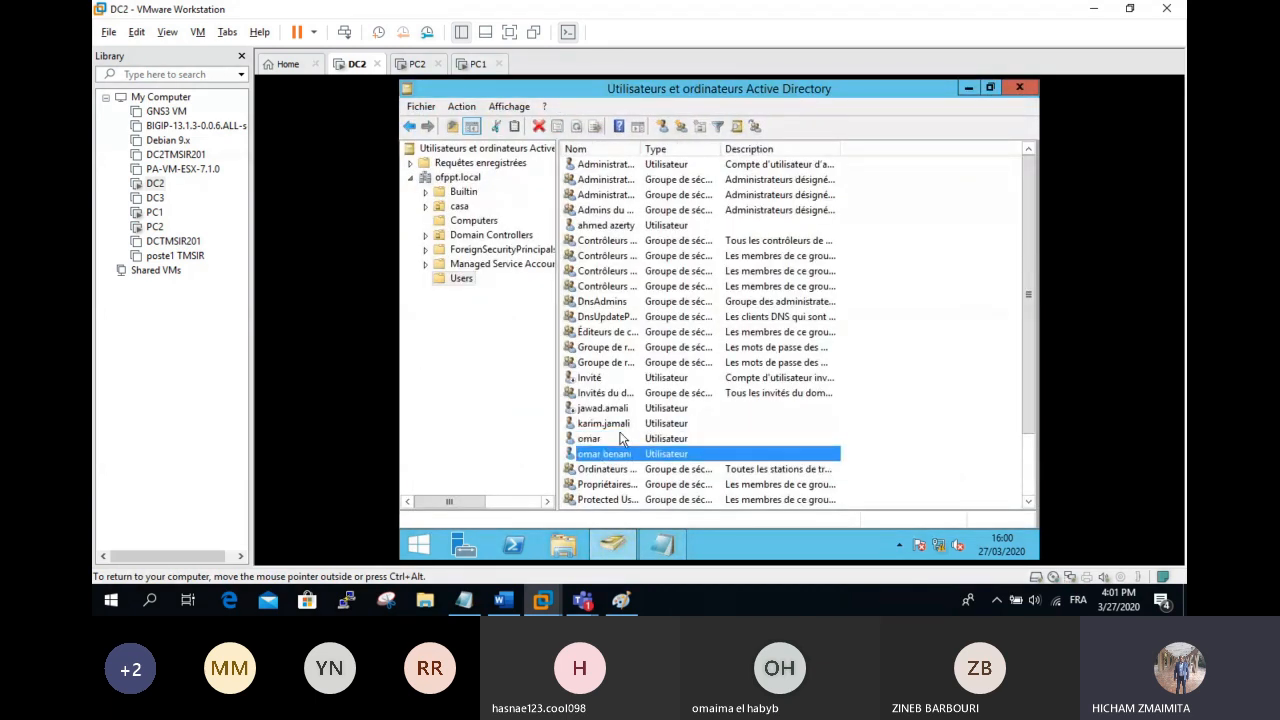
left_click(621, 424, "ctrl")
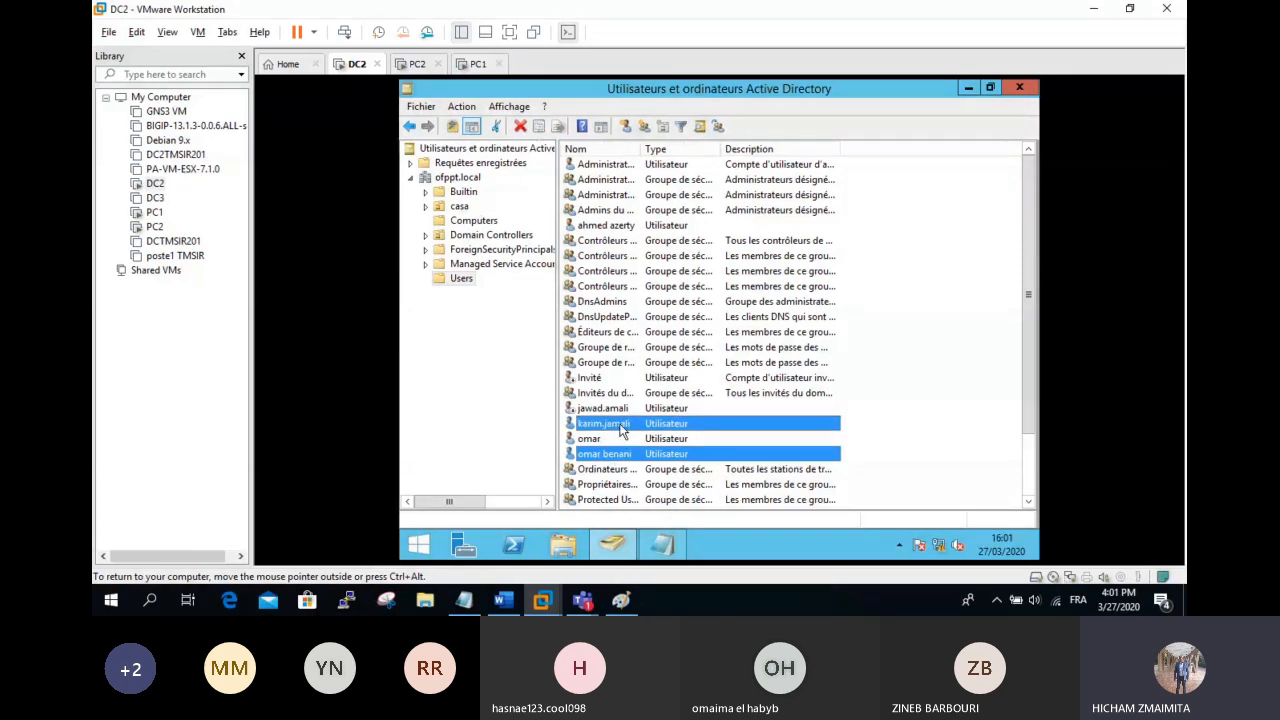
right_click(620, 426)
Step: In the user's Profil tab, connect home drive M: to \\DC2\datauser\%username%
left_click(603, 438)
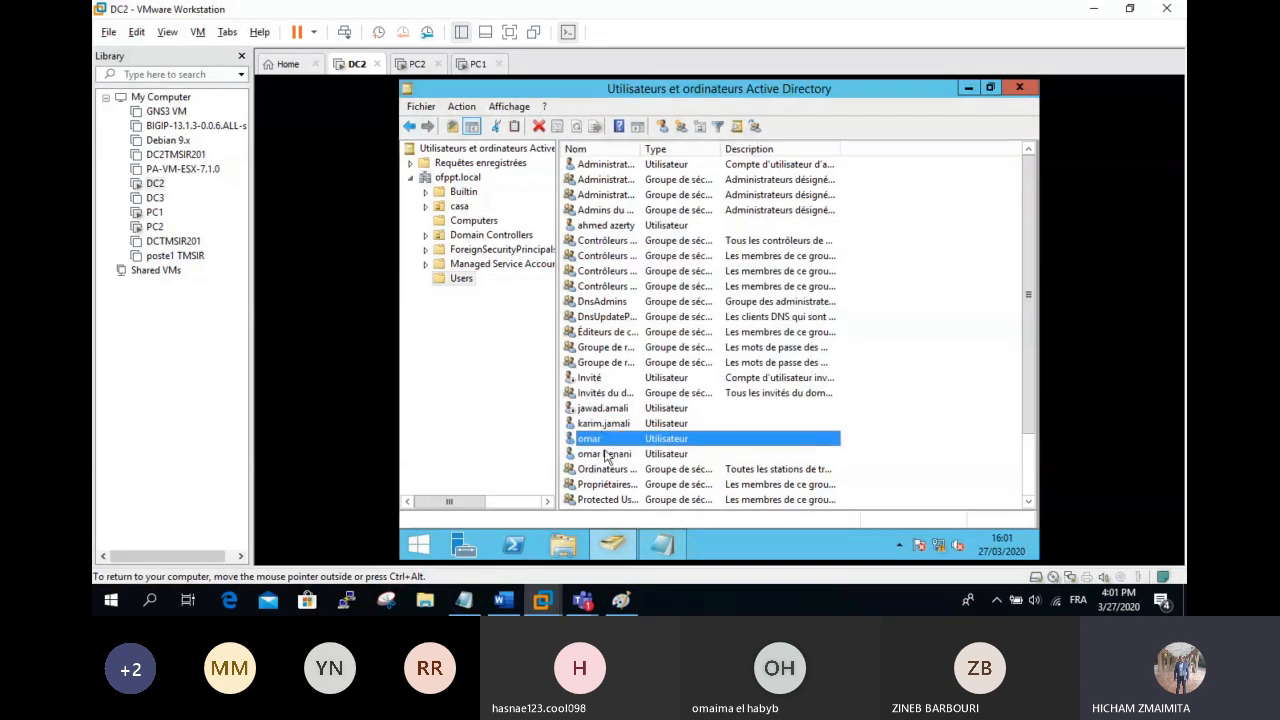
double_click(604, 454)
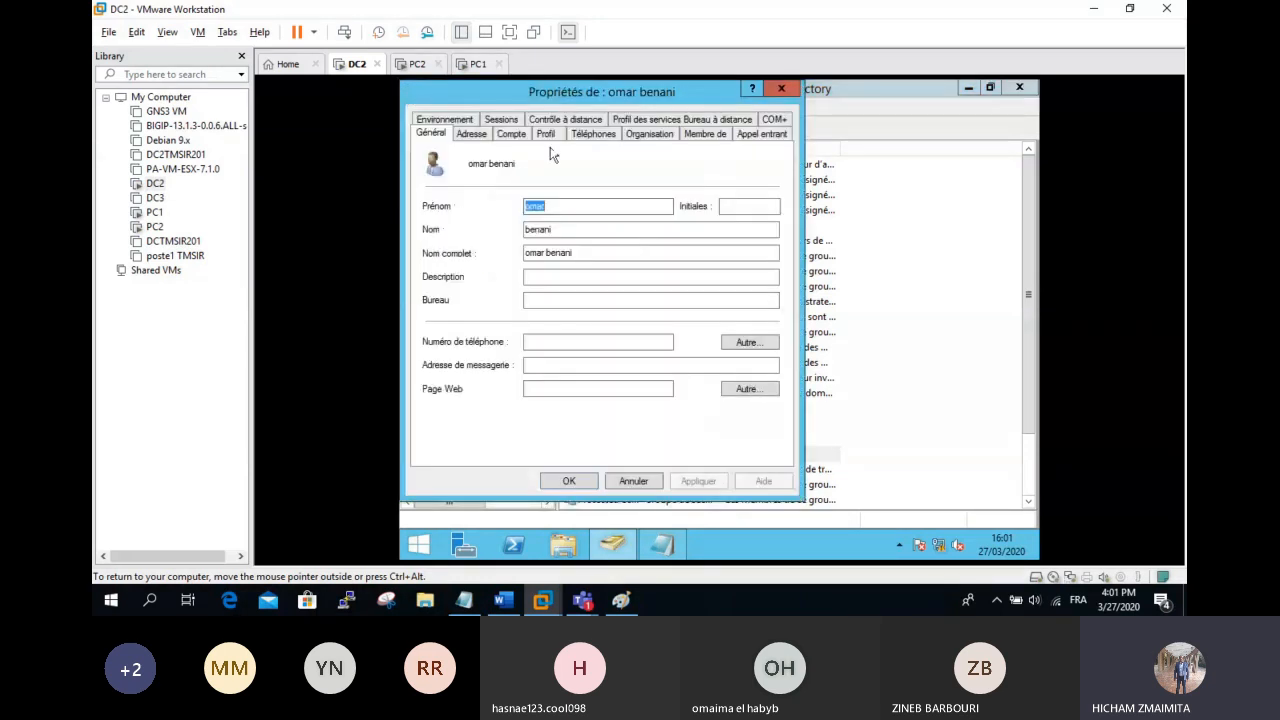
left_click(545, 133)
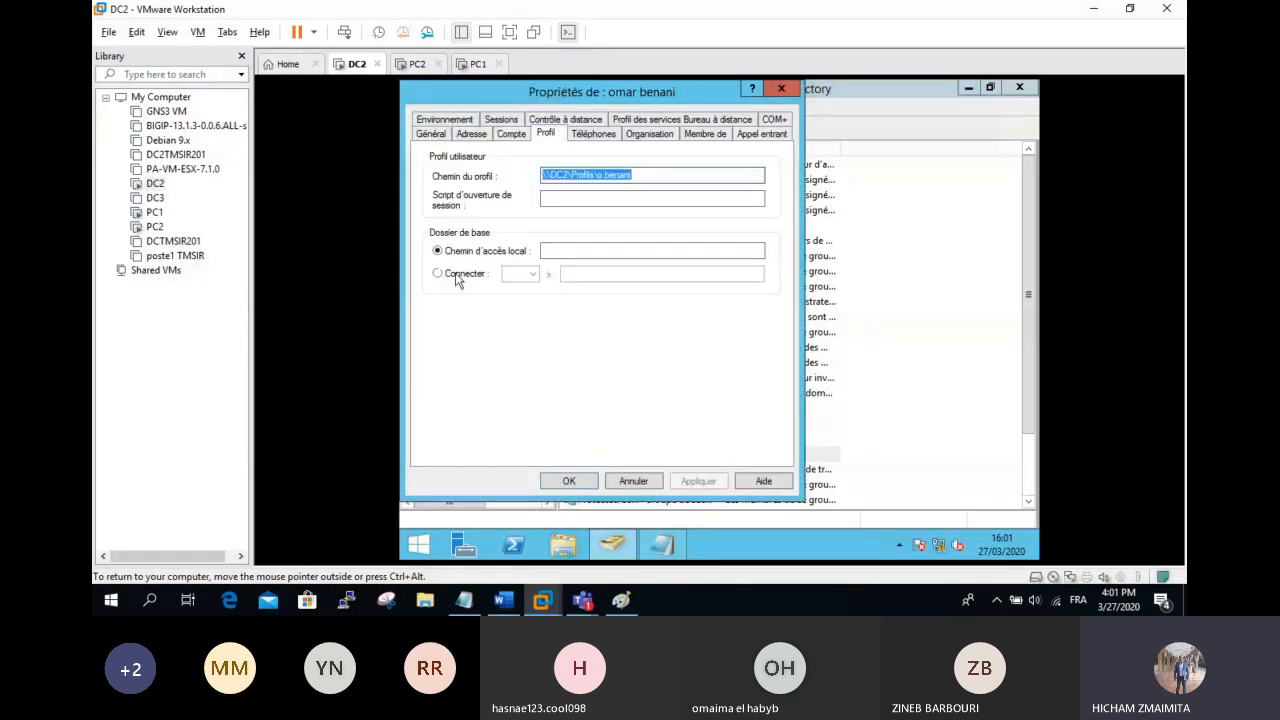
left_click(516, 266)
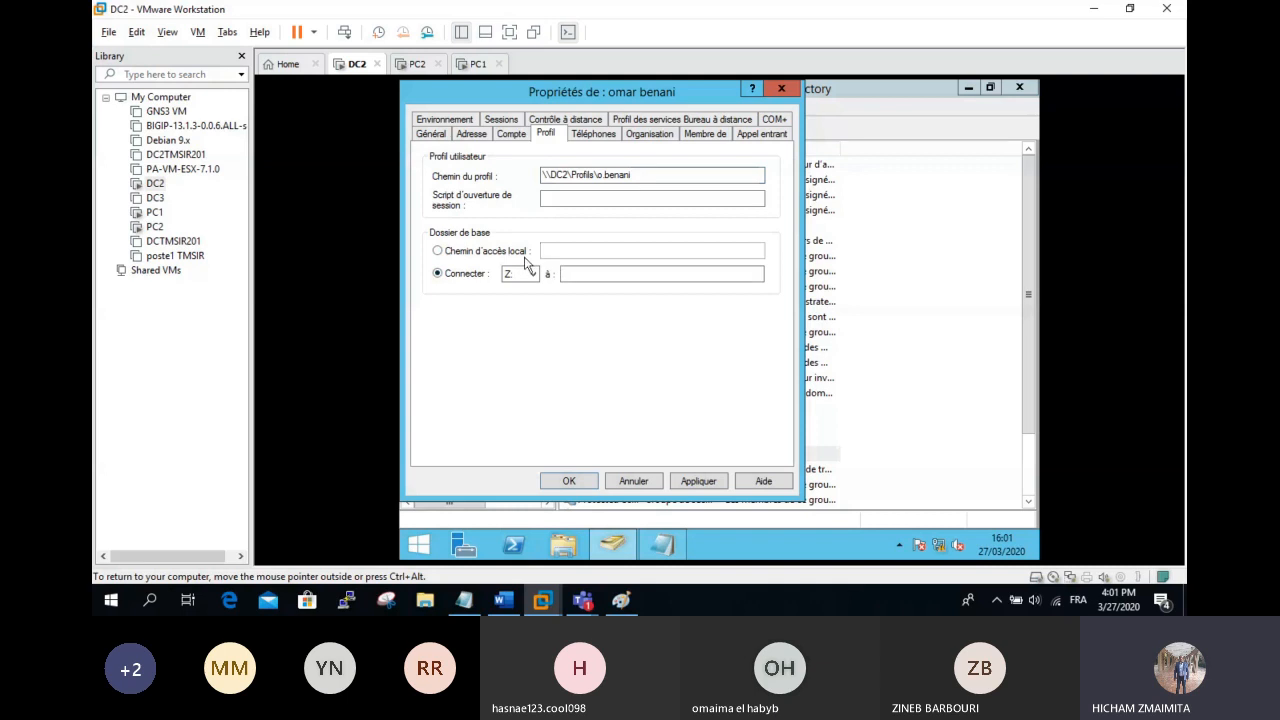
left_click(524, 270)
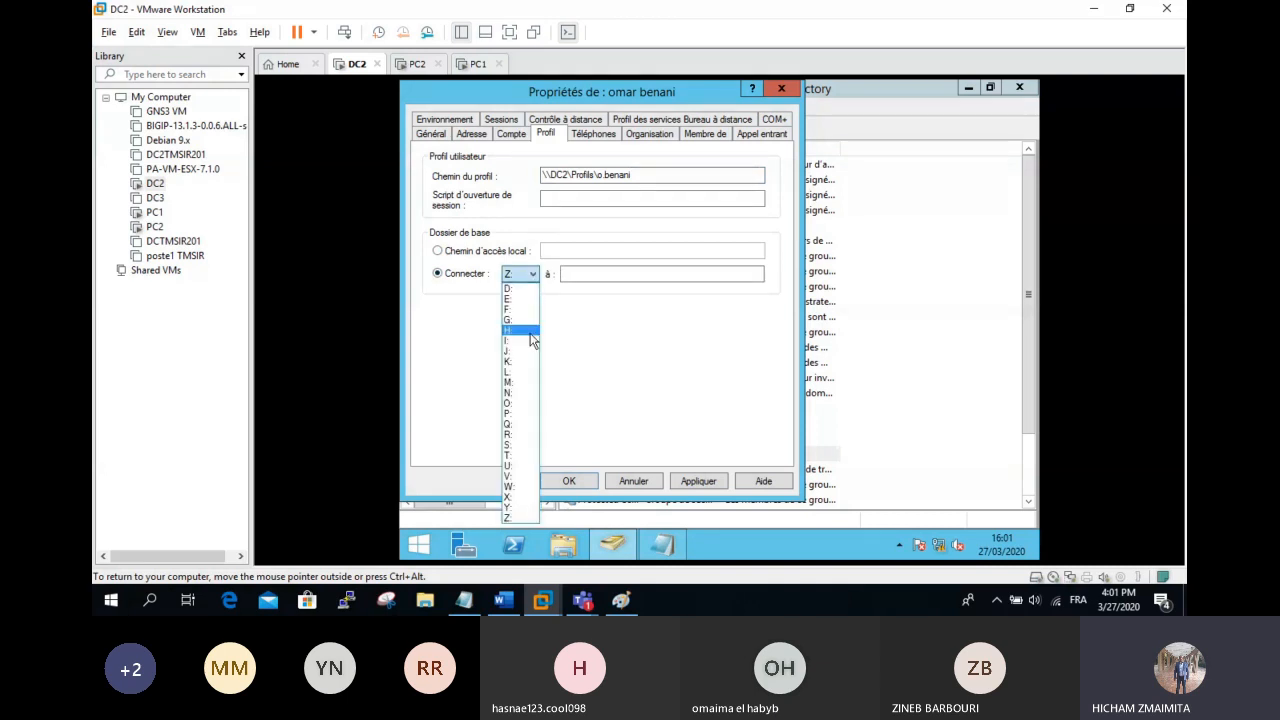
left_click(522, 382)
left_click(584, 276)
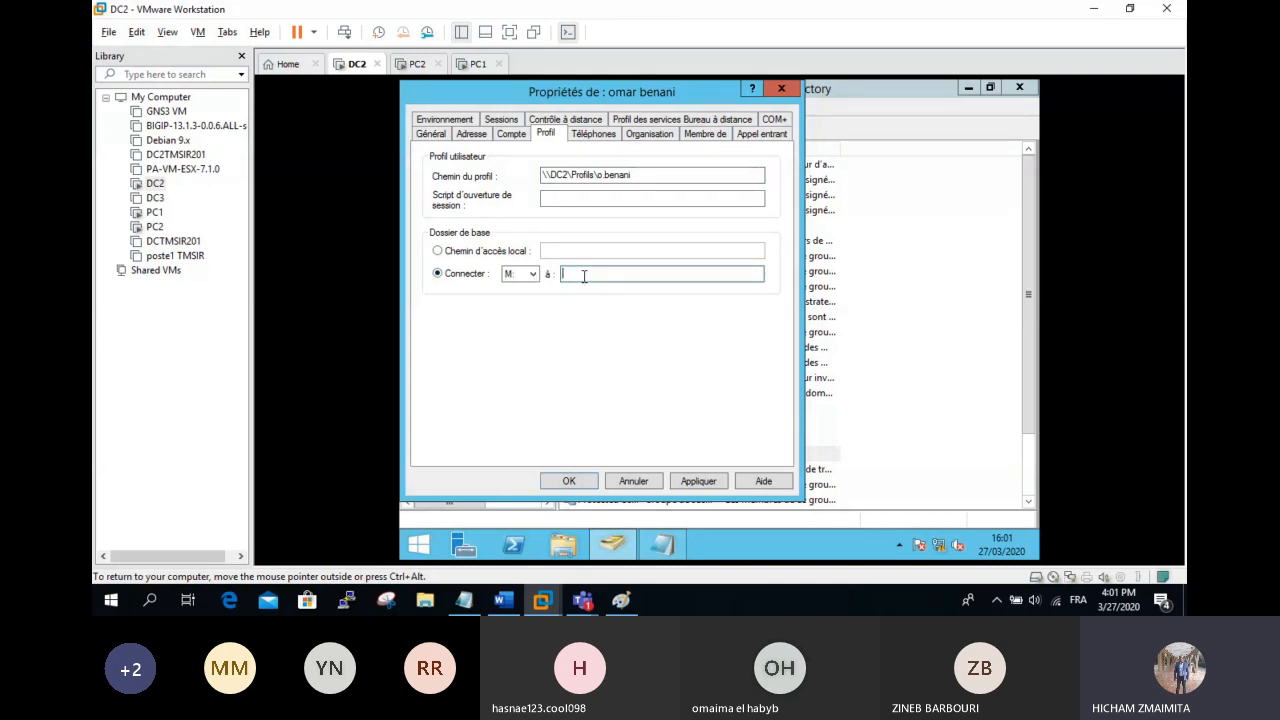
type("\\DC2\\datauser\\%username%")
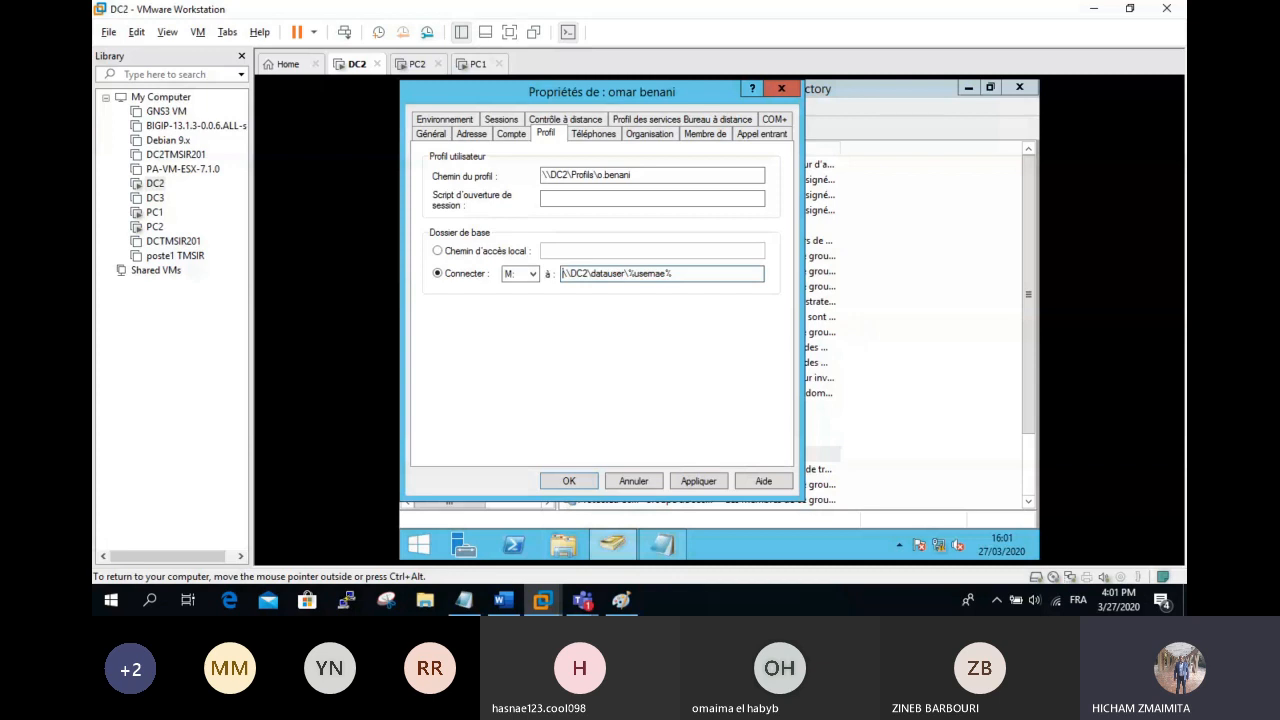
key("BackSpace")
key("BackSpace")
key("BackSpace")
type("ame%")
Step: Apply the user's settings, confirm the new home folder inside DATAUSER, then return to C:
left_click(700, 481)
left_click(590, 482)
left_click(563, 544)
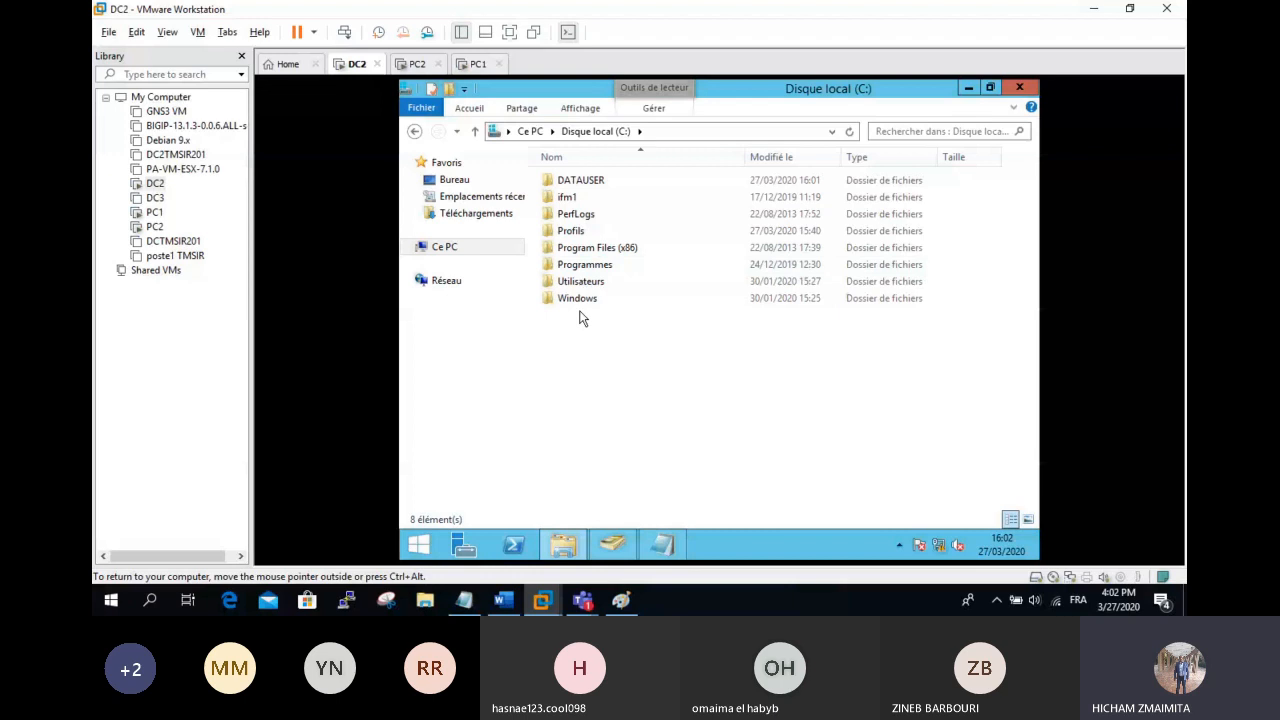
double_click(580, 180)
double_click(580, 180)
left_click(414, 131)
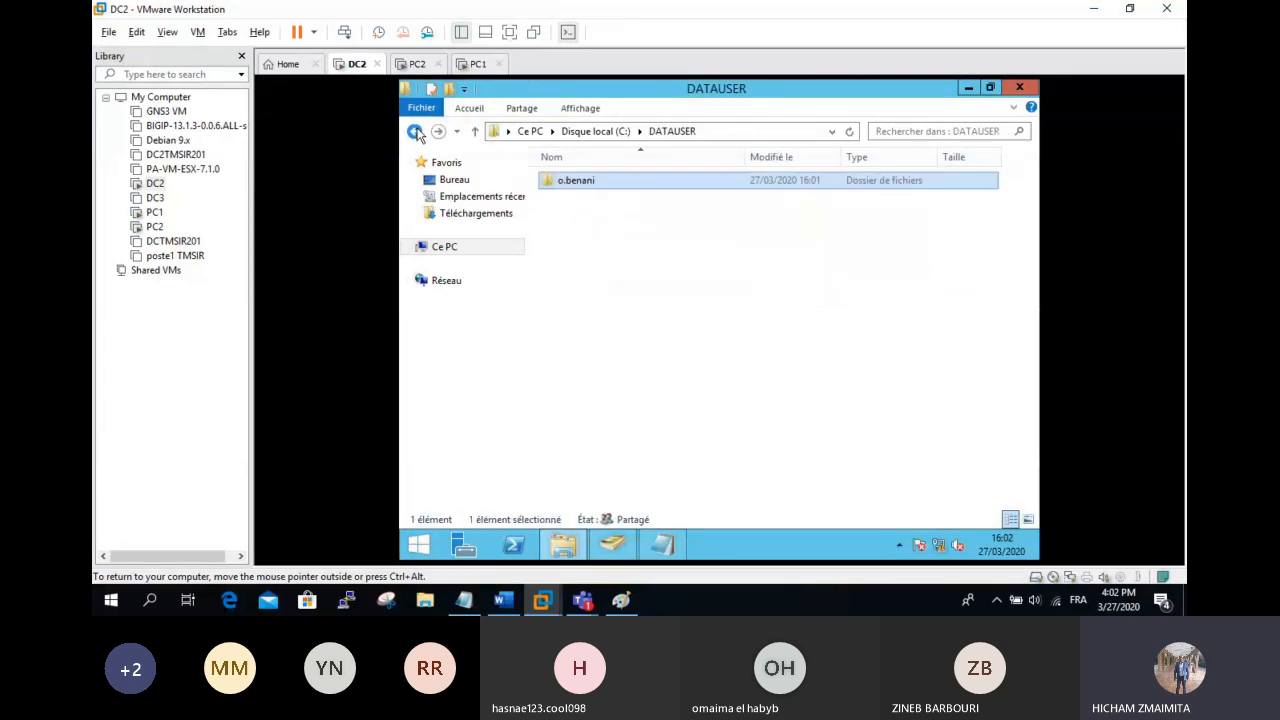
mouse_move(616, 540)
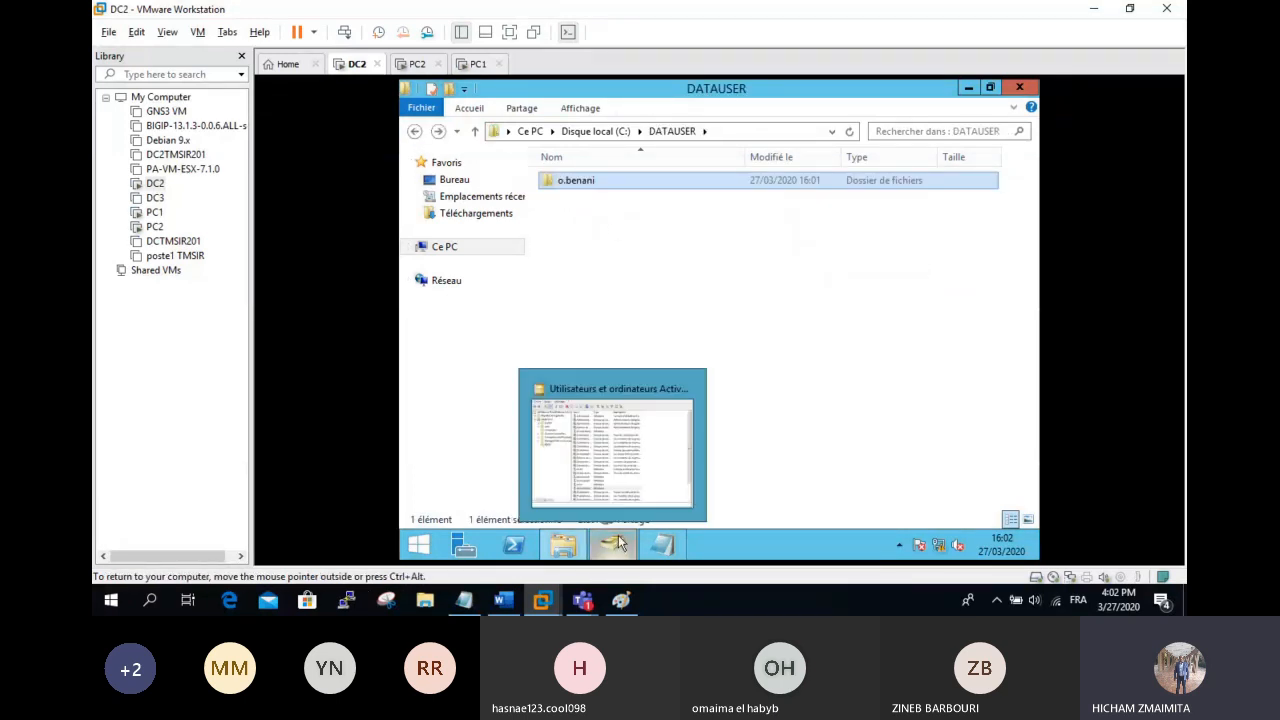
left_click(620, 455)
left_click(563, 544)
left_click(414, 131)
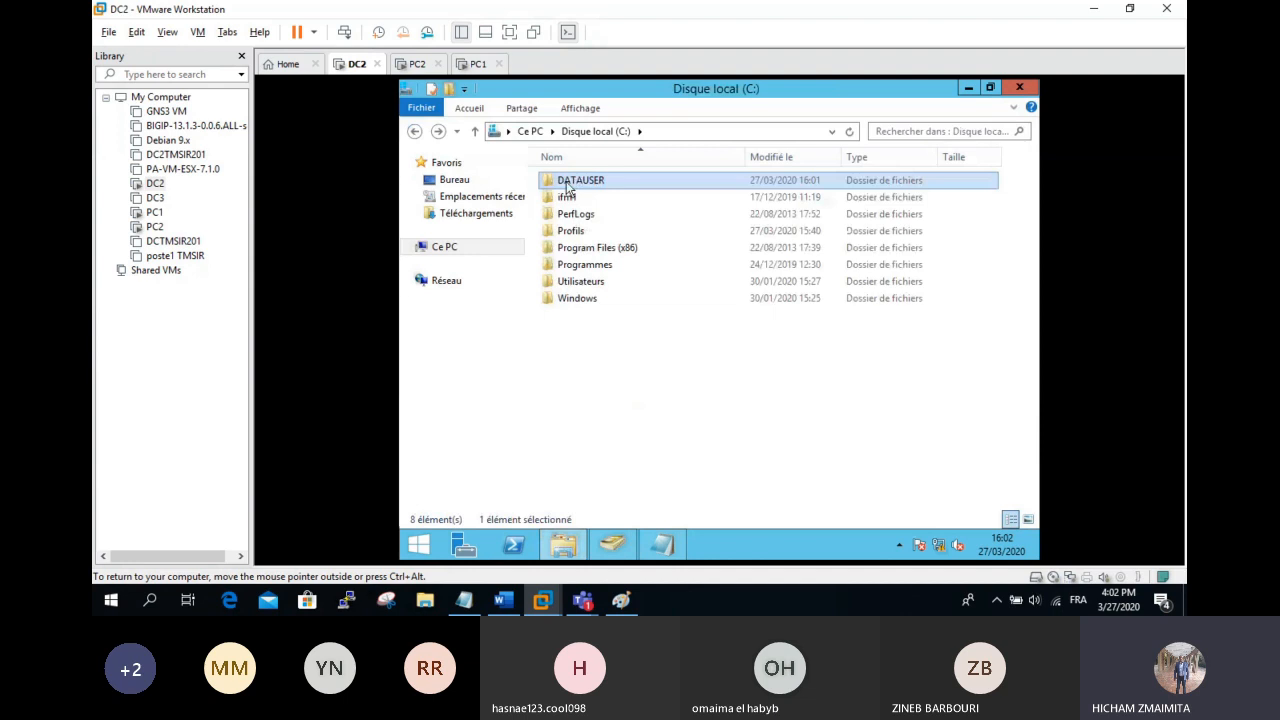
Step: Review DATAUSER's share permissions, cancel out of all dialogs, and return to Active Directory users
right_click(567, 186)
left_click(691, 421)
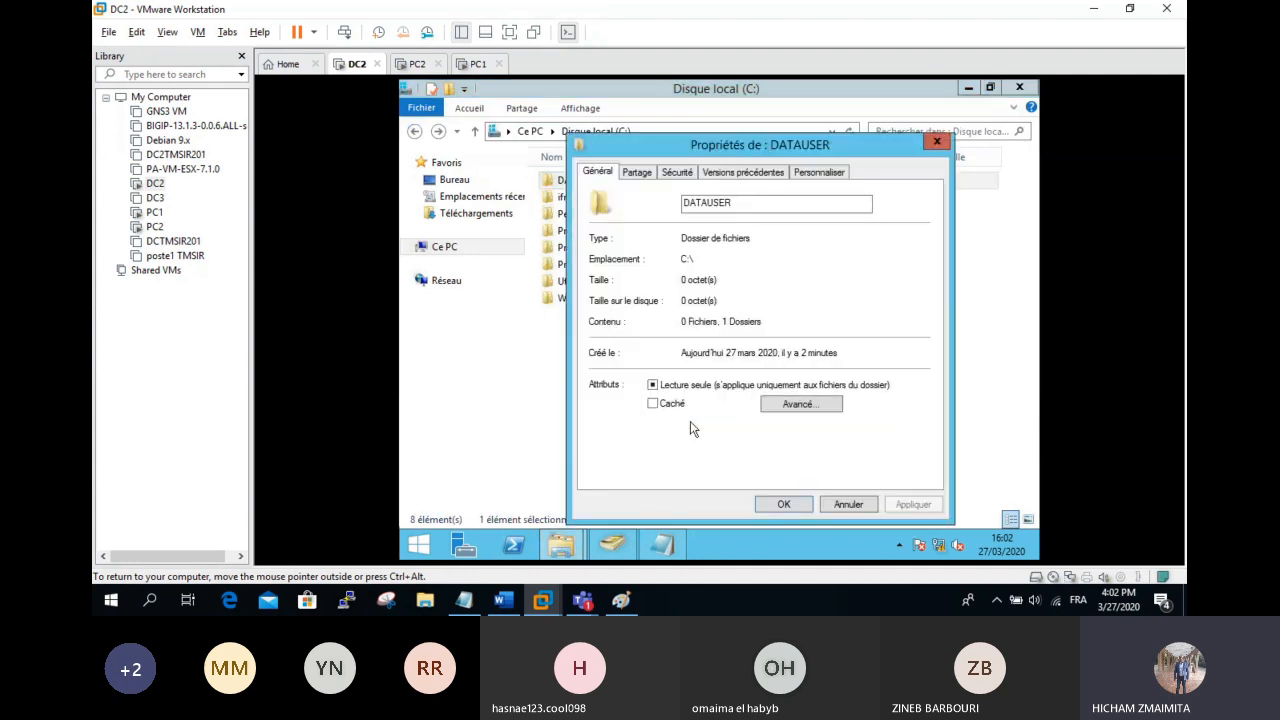
left_click(640, 173)
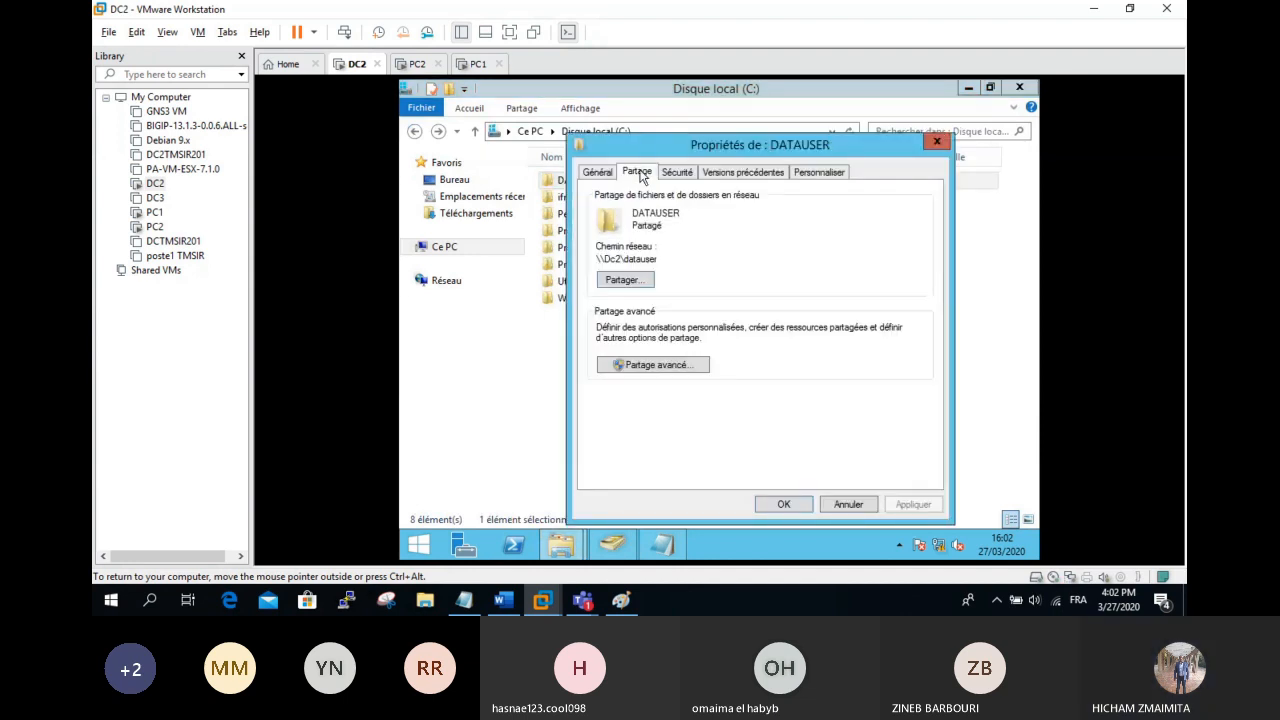
left_click(657, 366)
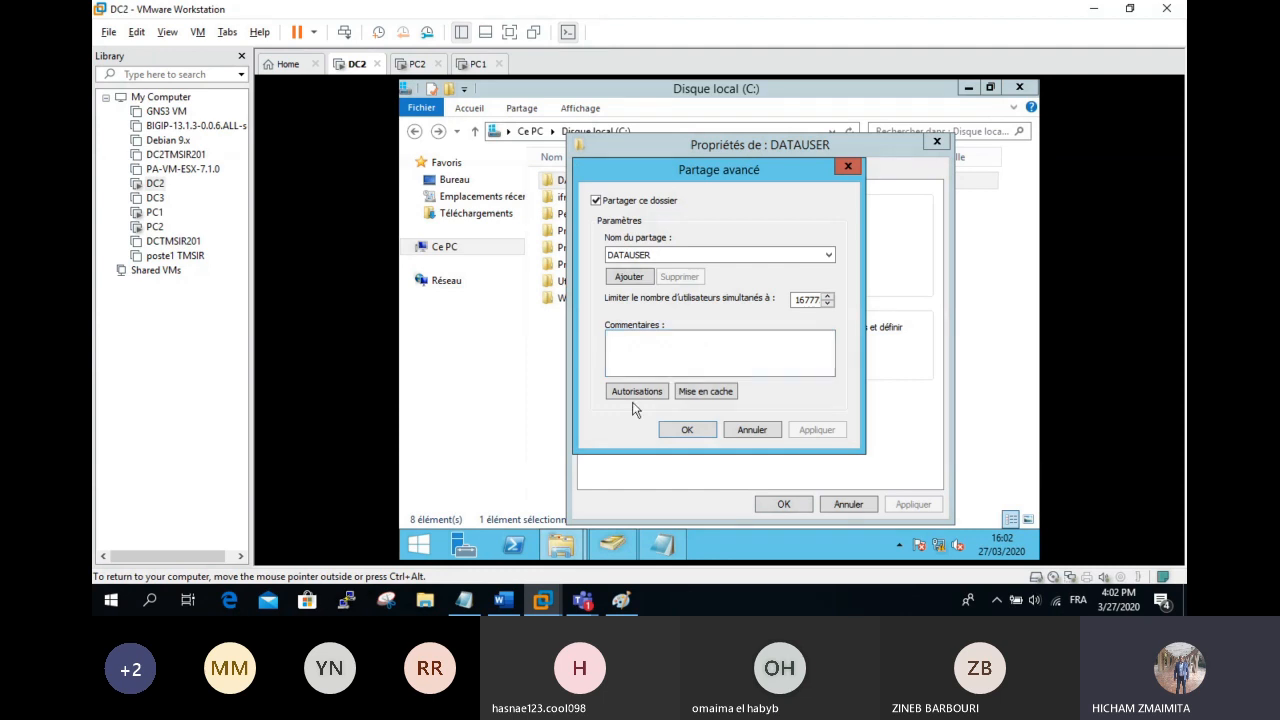
left_click(637, 391)
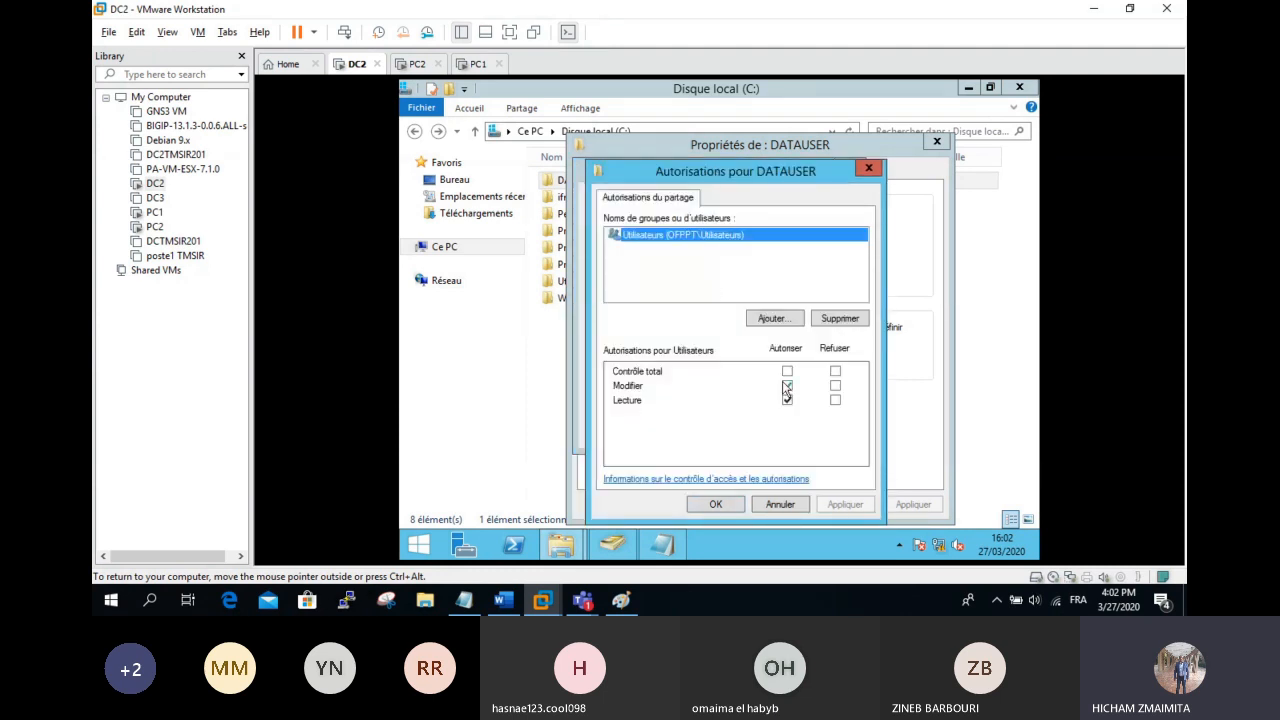
left_click(780, 505)
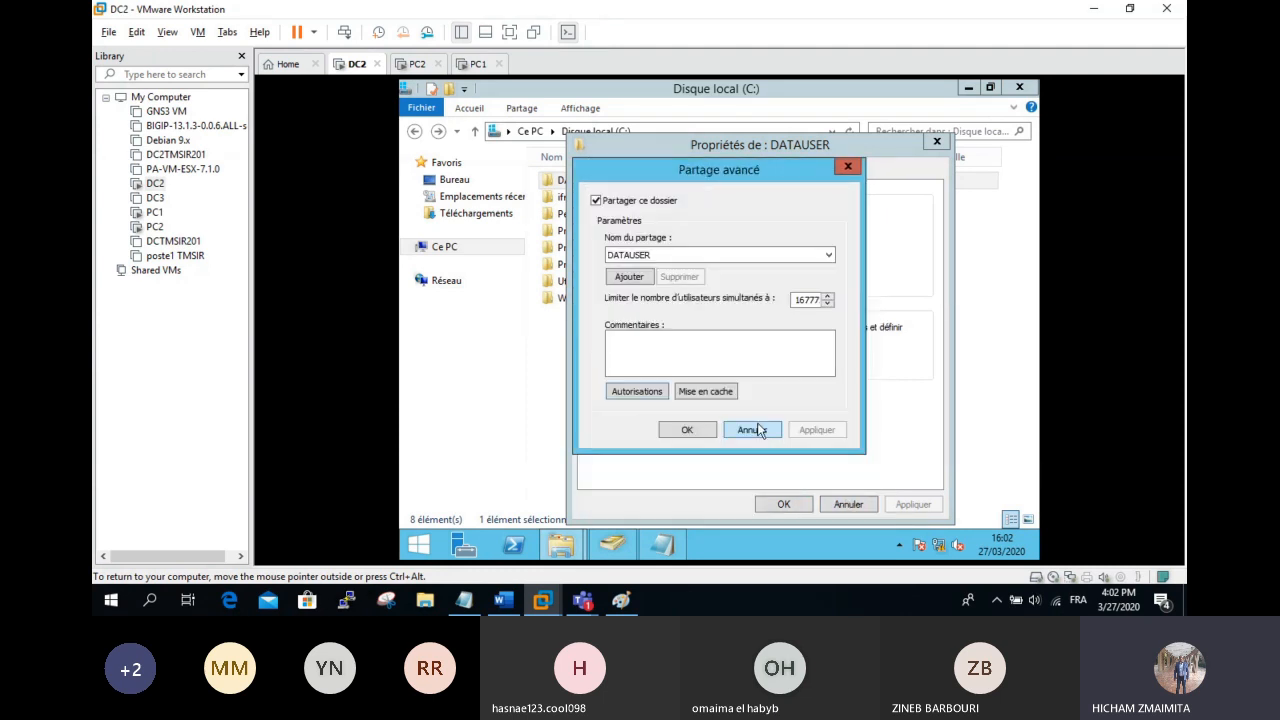
left_click(755, 432)
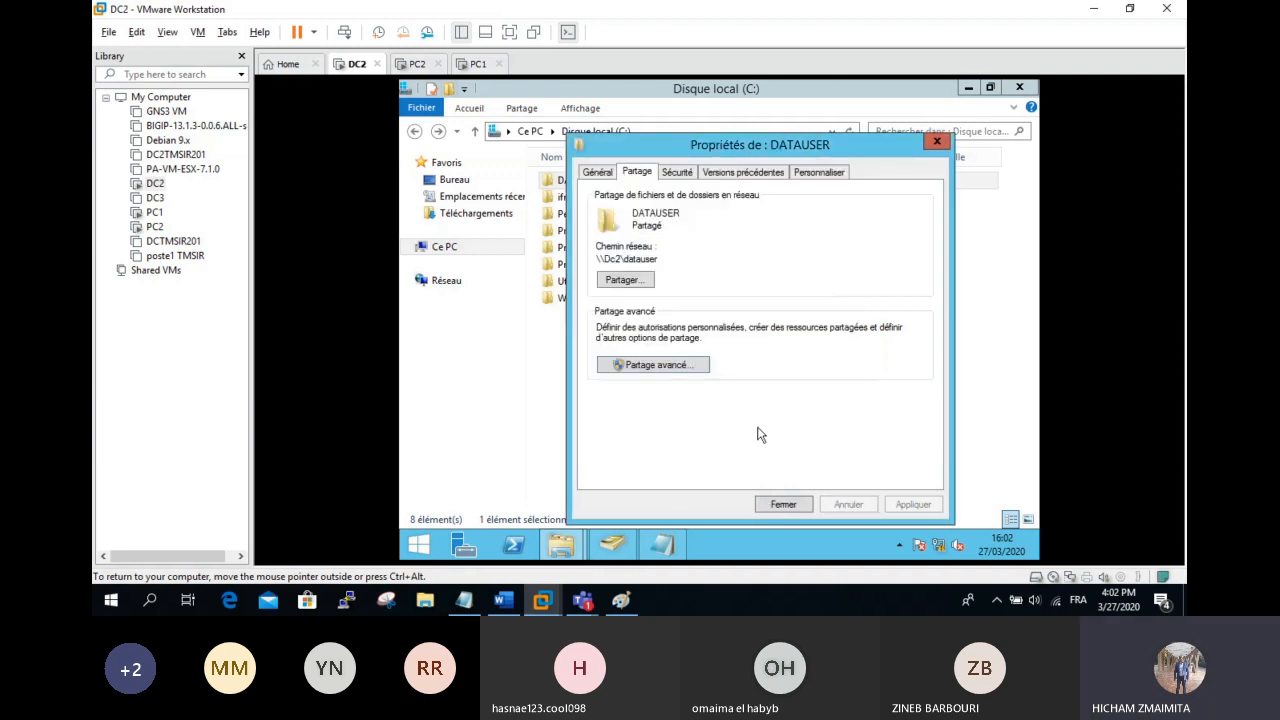
left_click(796, 508)
left_click(618, 548)
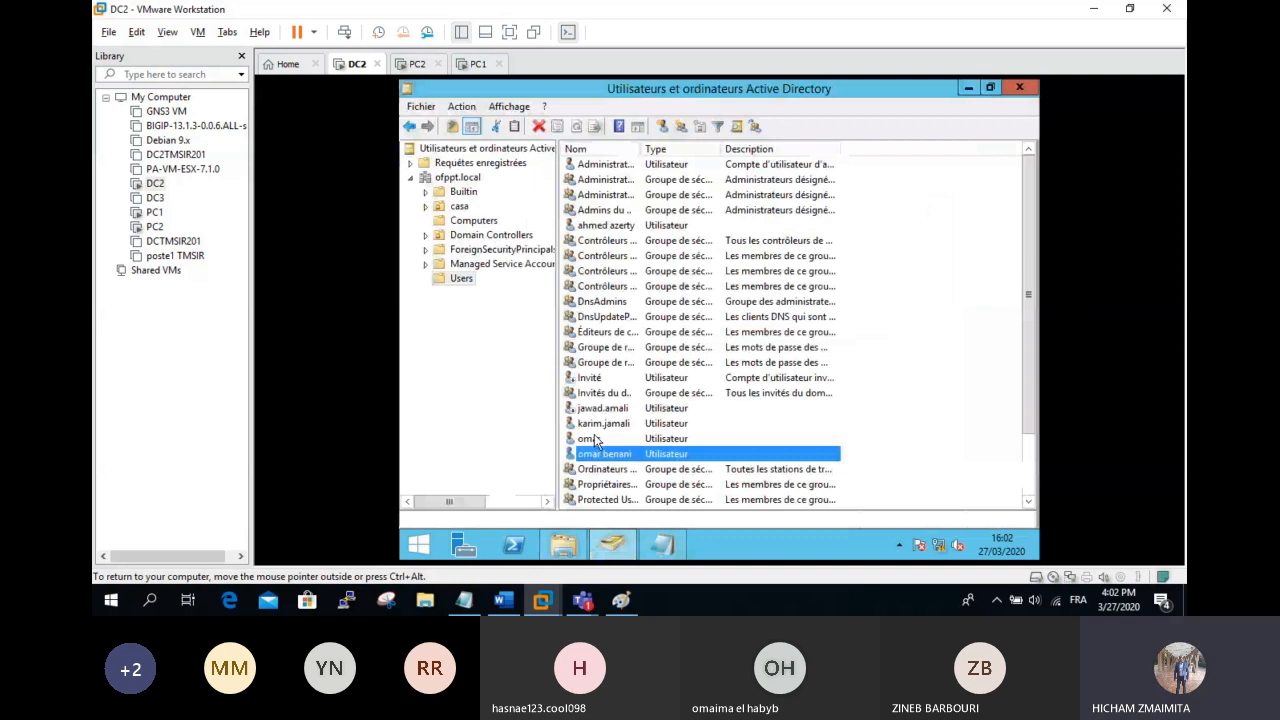
Step: Connect the second user's home drive M: to \\192.168.2.3\datauser\%username% and save
left_click(601, 425)
double_click(601, 425)
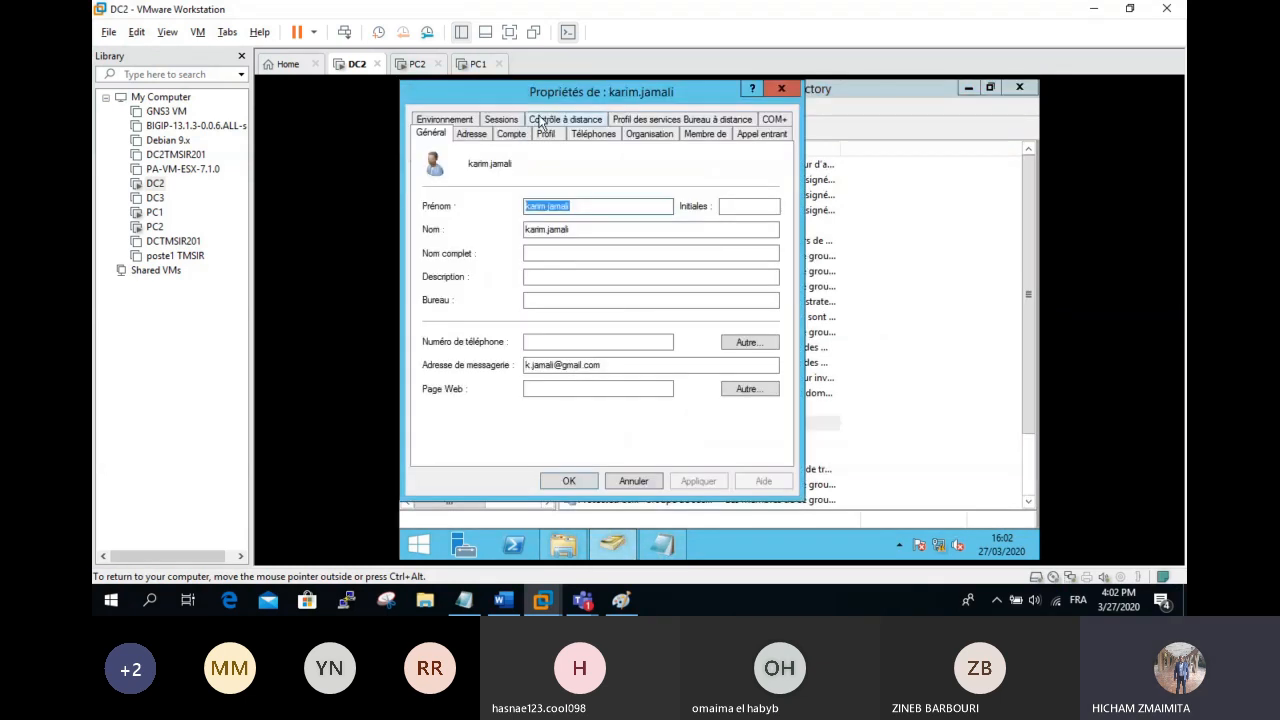
left_click(545, 133)
left_click(449, 276)
left_click(531, 274)
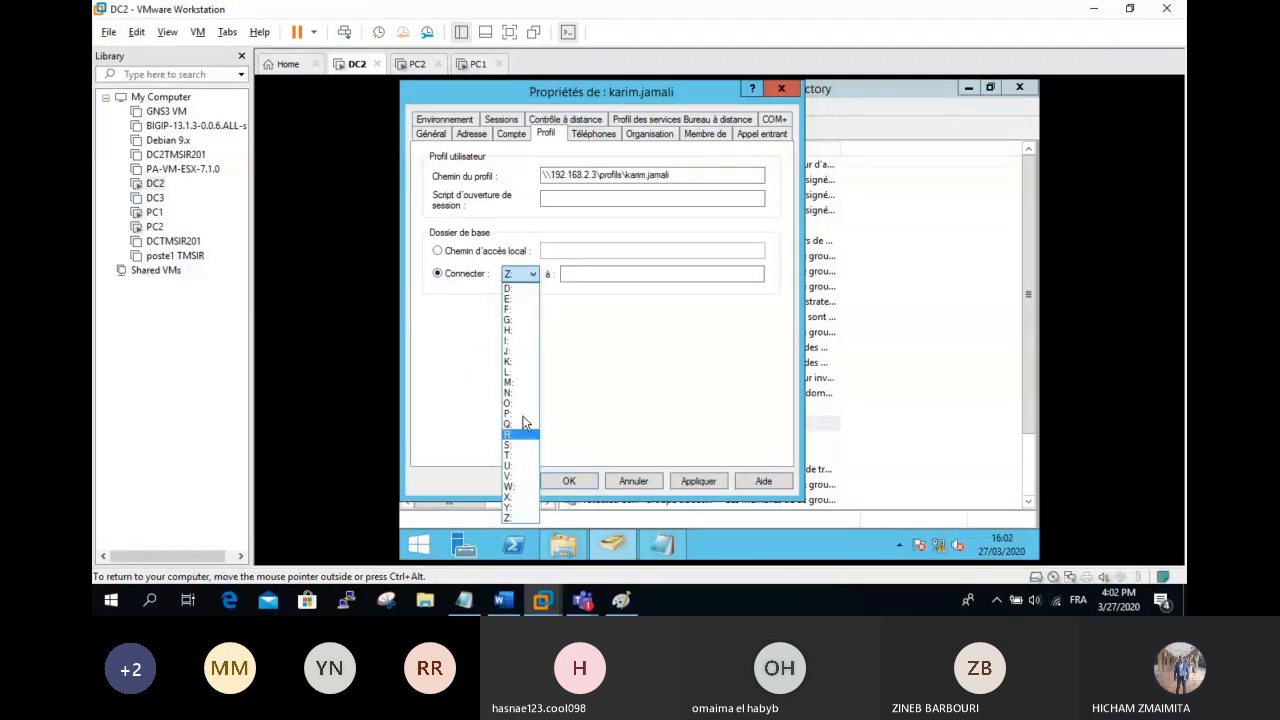
left_click(519, 384)
key("Tab")
type("\\\\192.")
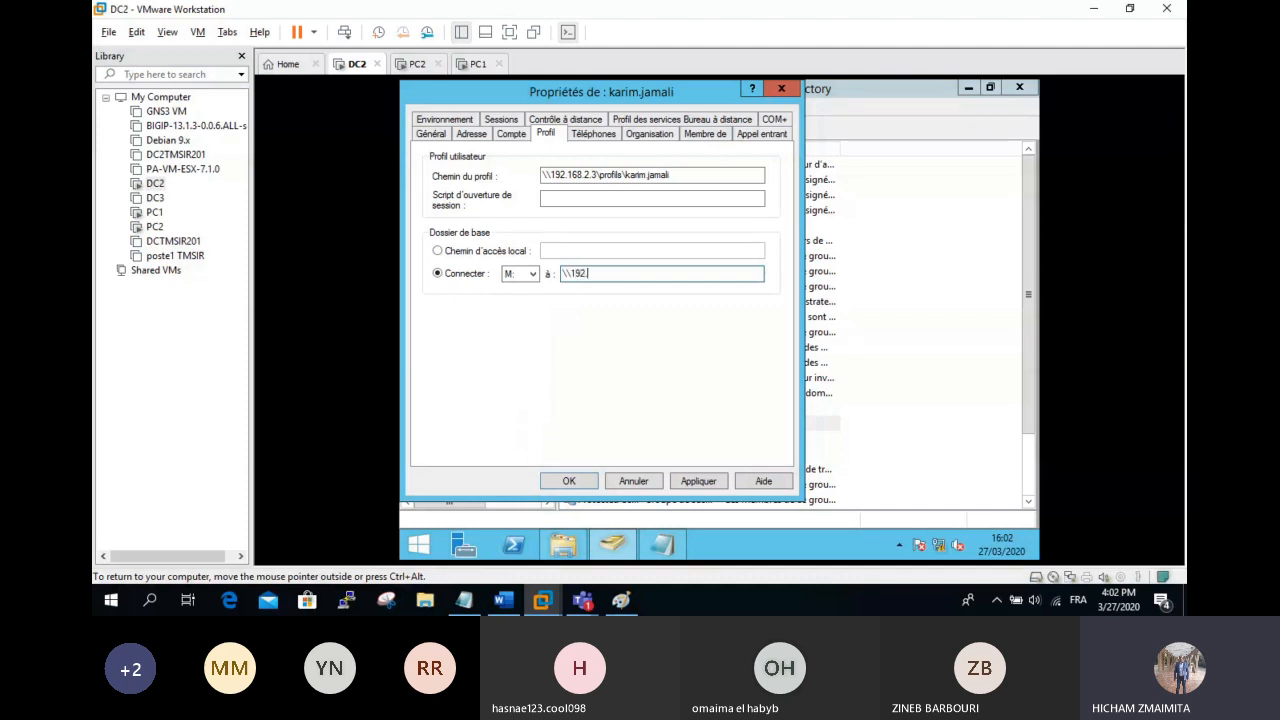
type("168.2.3\\datauser\\%username%")
key("BackSpace")
key("BackSpace")
key("BackSpace")
type("me%")
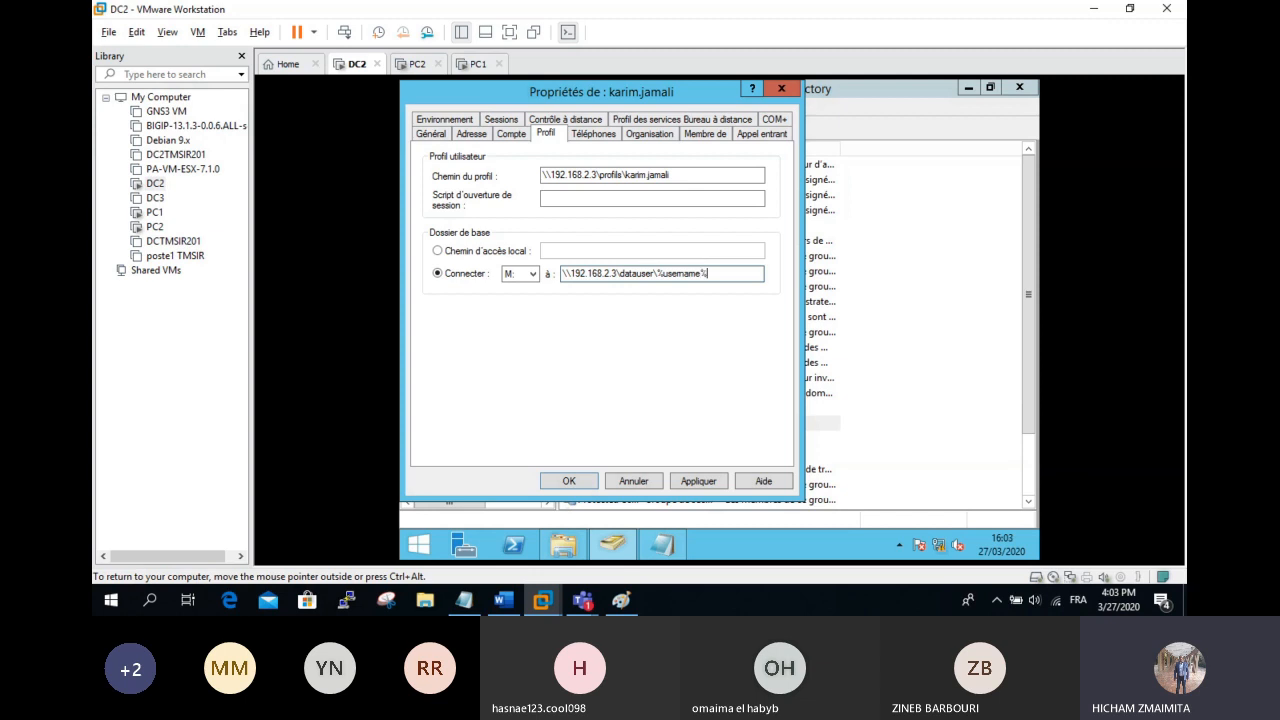
left_click(568, 482)
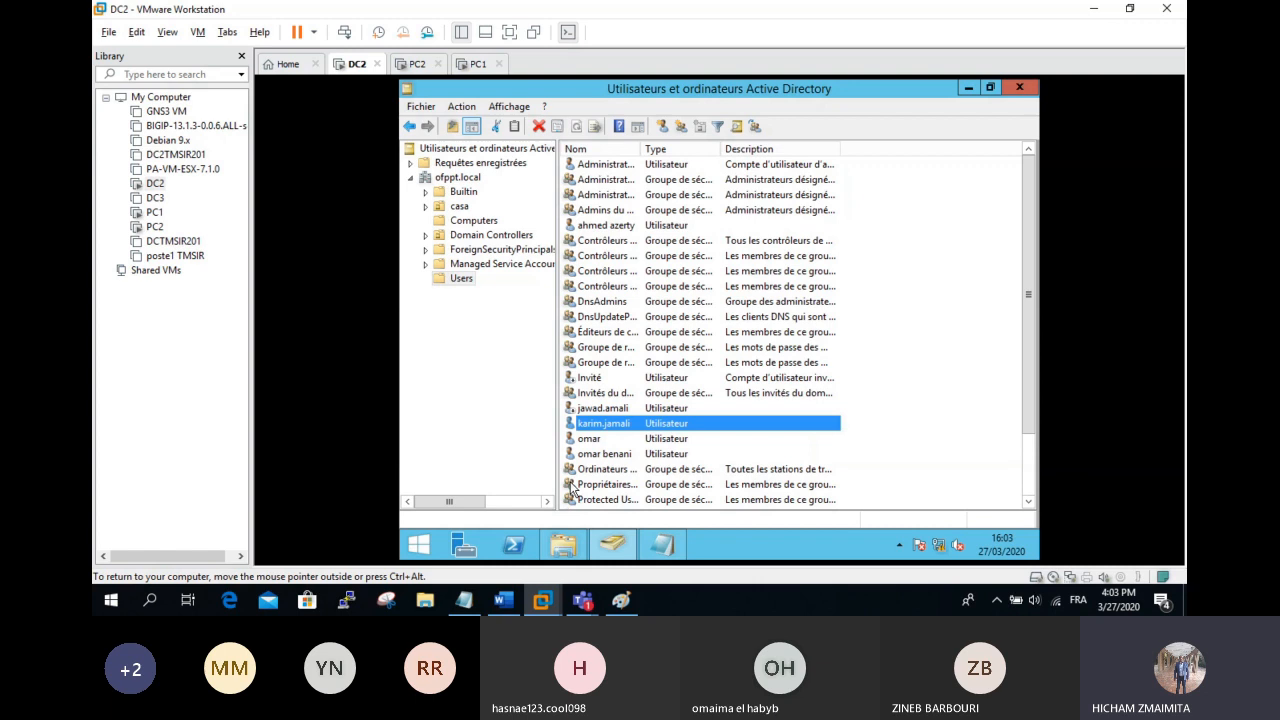
Step: Switch to PC2 in full screen and check the drives listed under Ordinateur
left_click(420, 65)
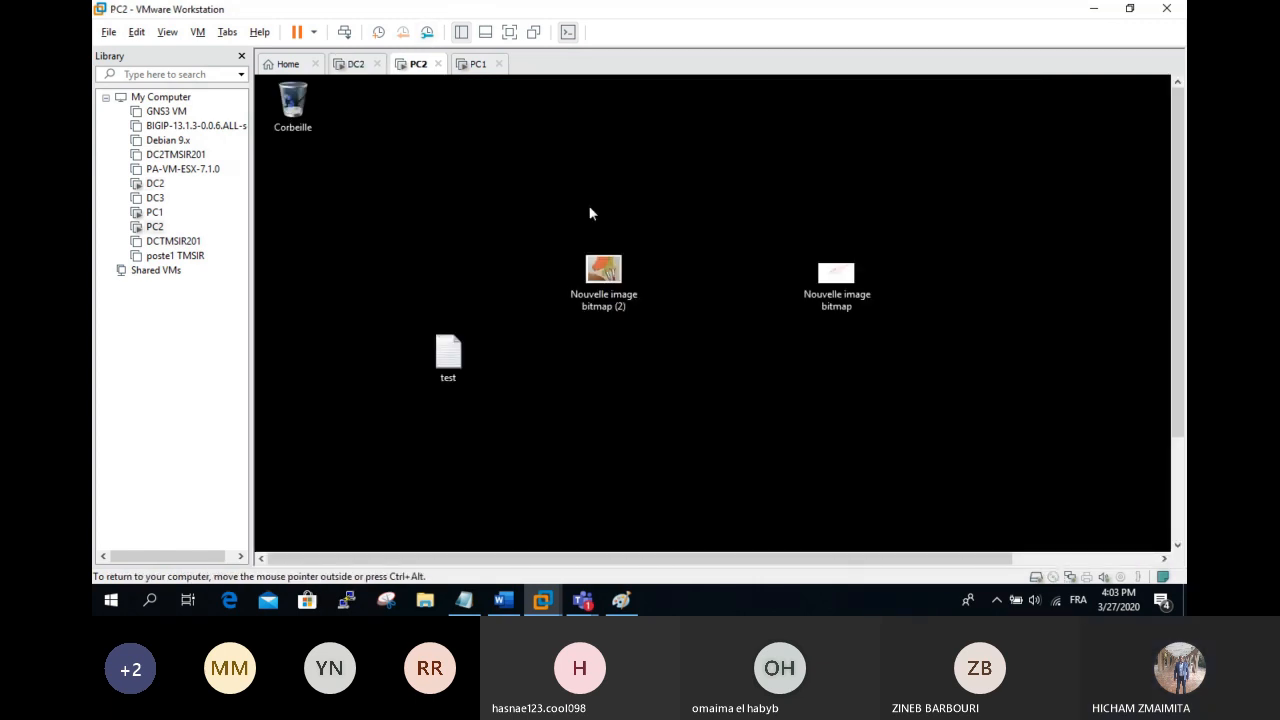
left_click(509, 32)
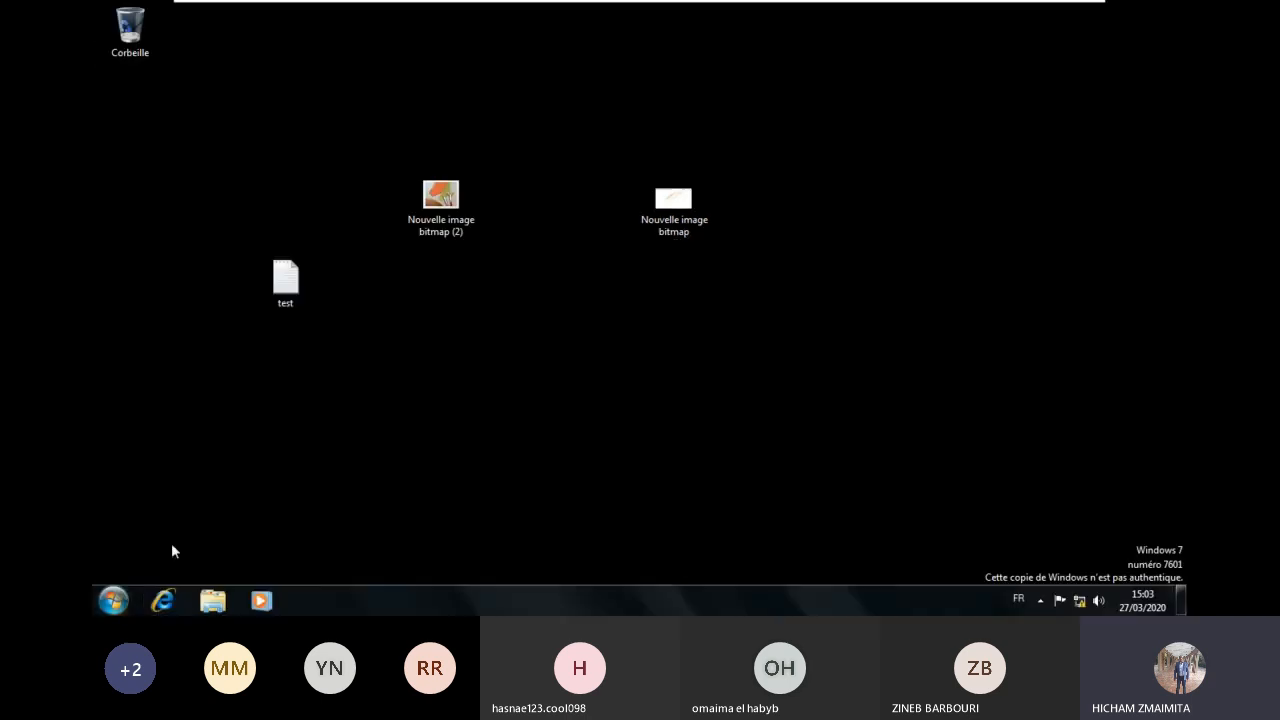
left_click(211, 600)
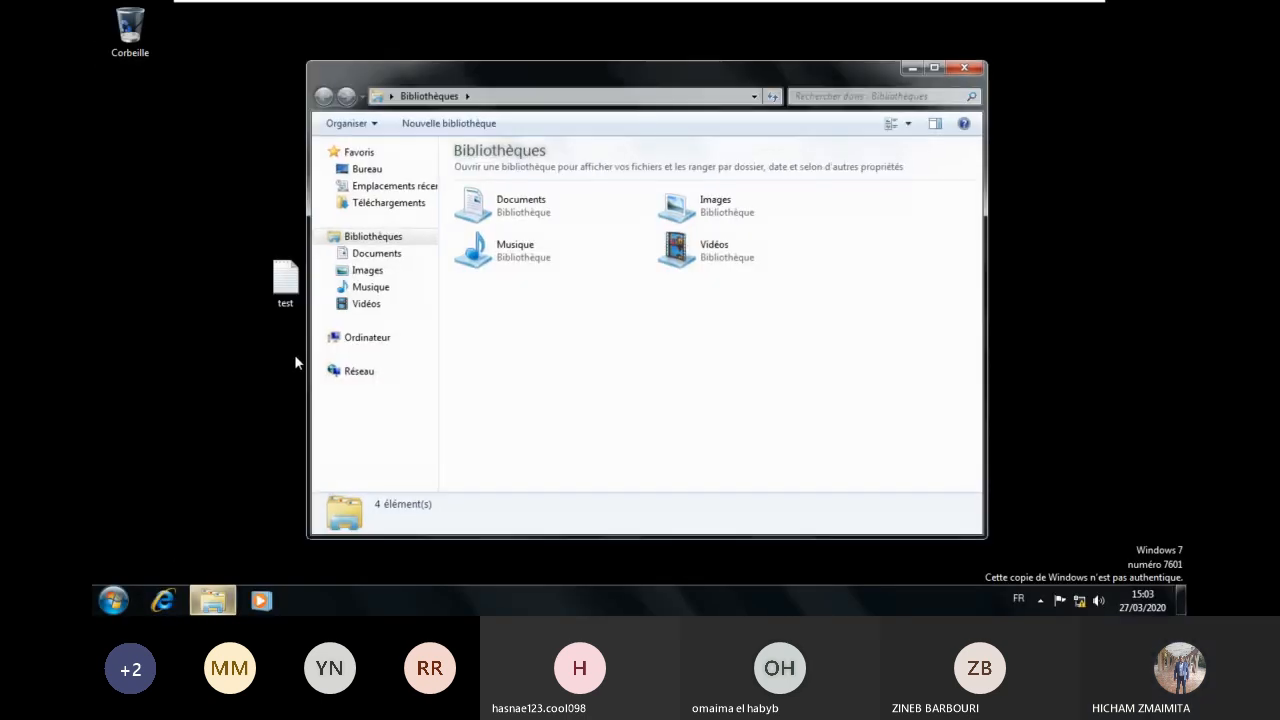
left_click(386, 346)
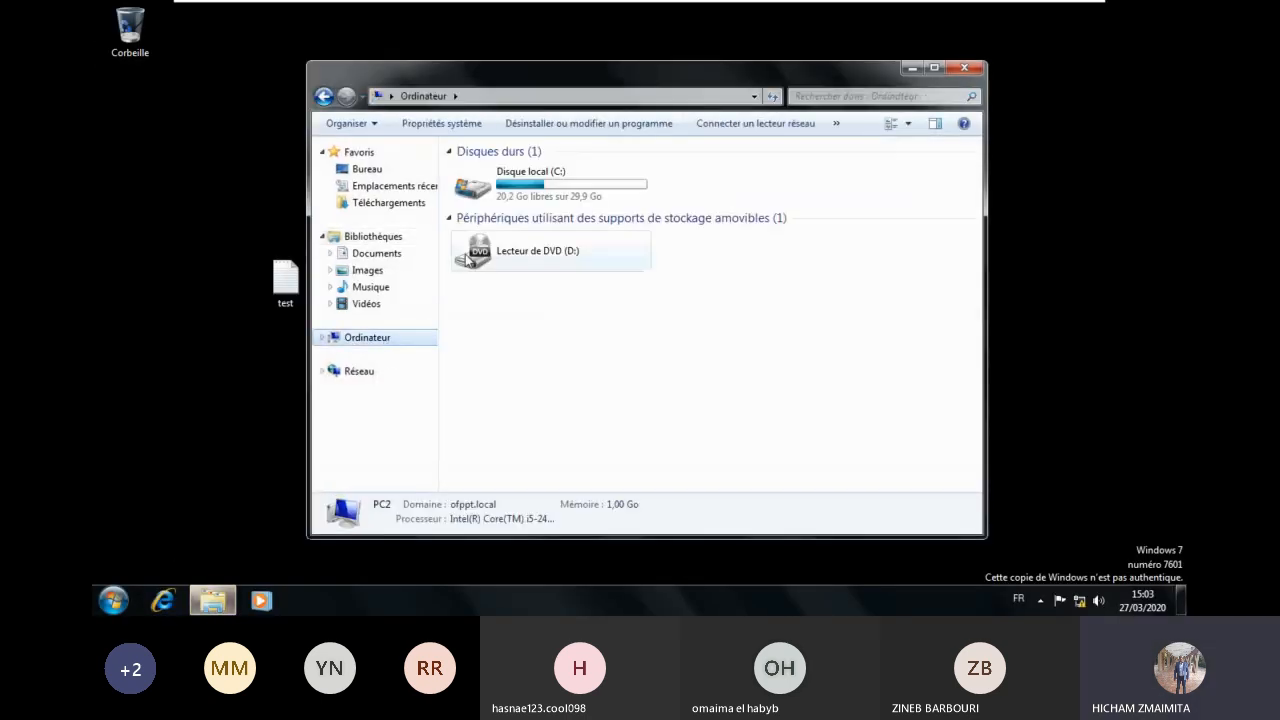
left_click(548, 178)
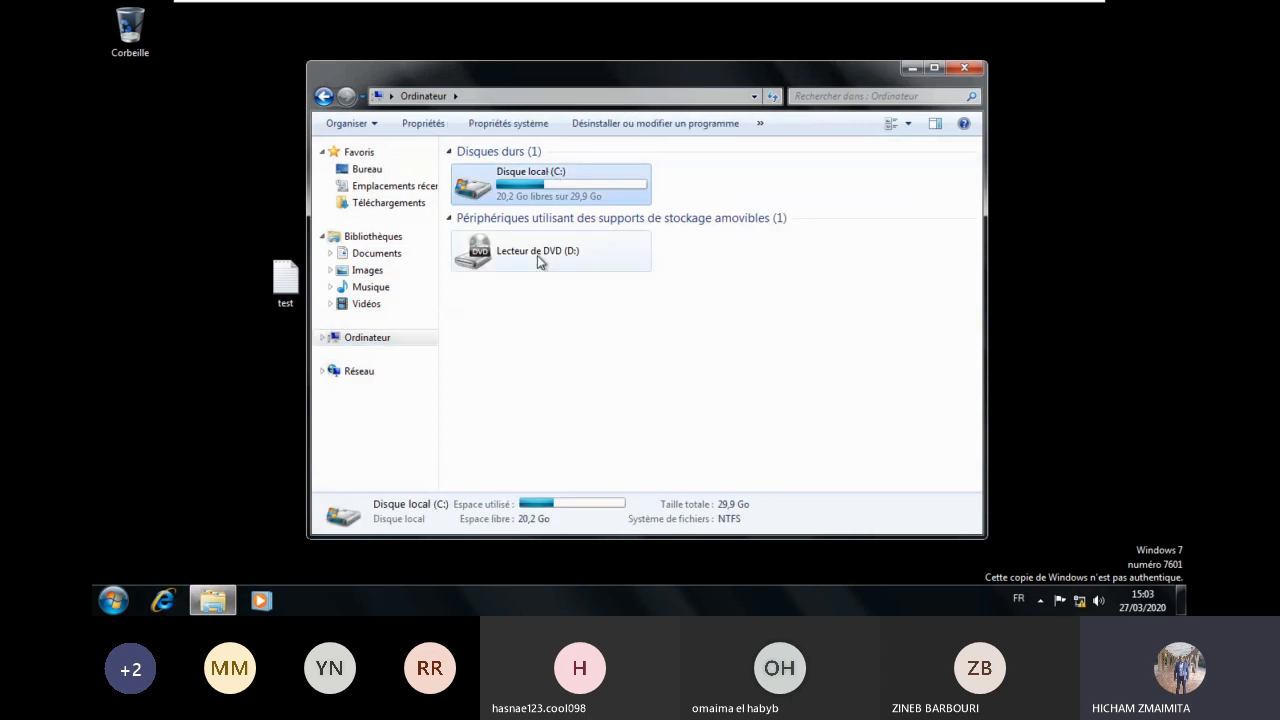
left_click(964, 68)
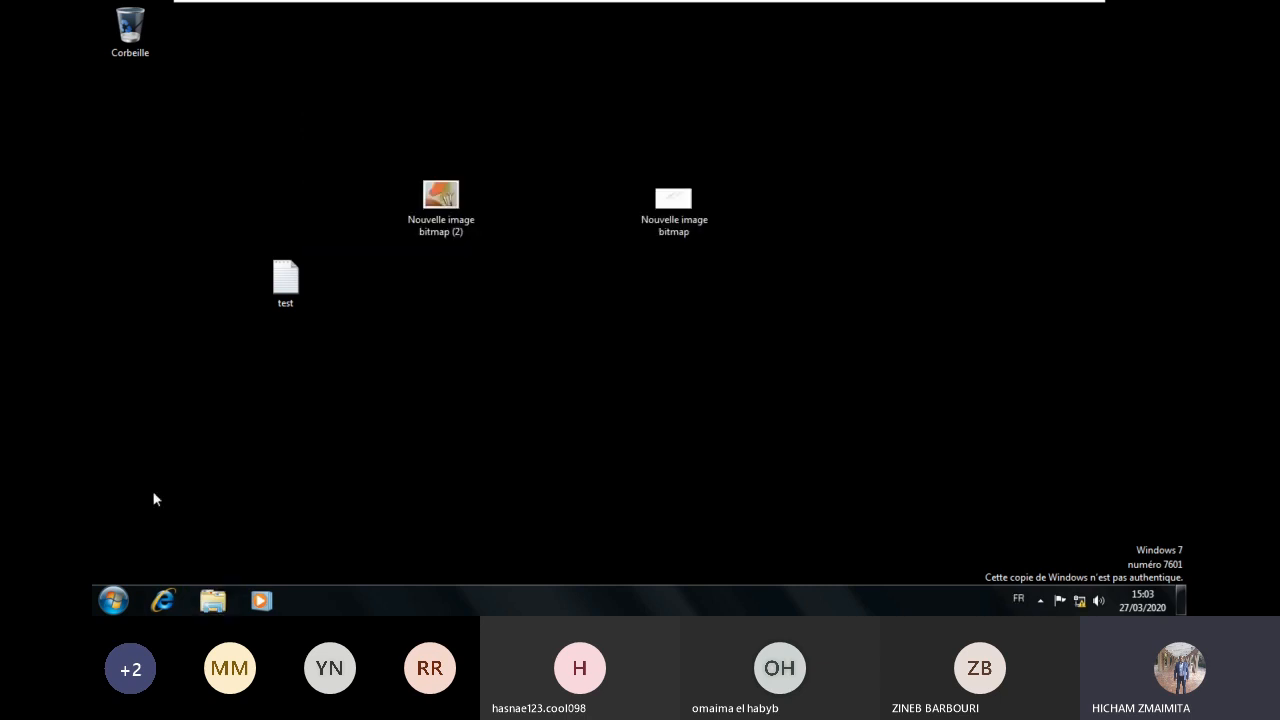
Step: Restart PC2 from the Start menu's Arrêter options, then return to DC2
left_click(113, 600)
left_click(400, 558)
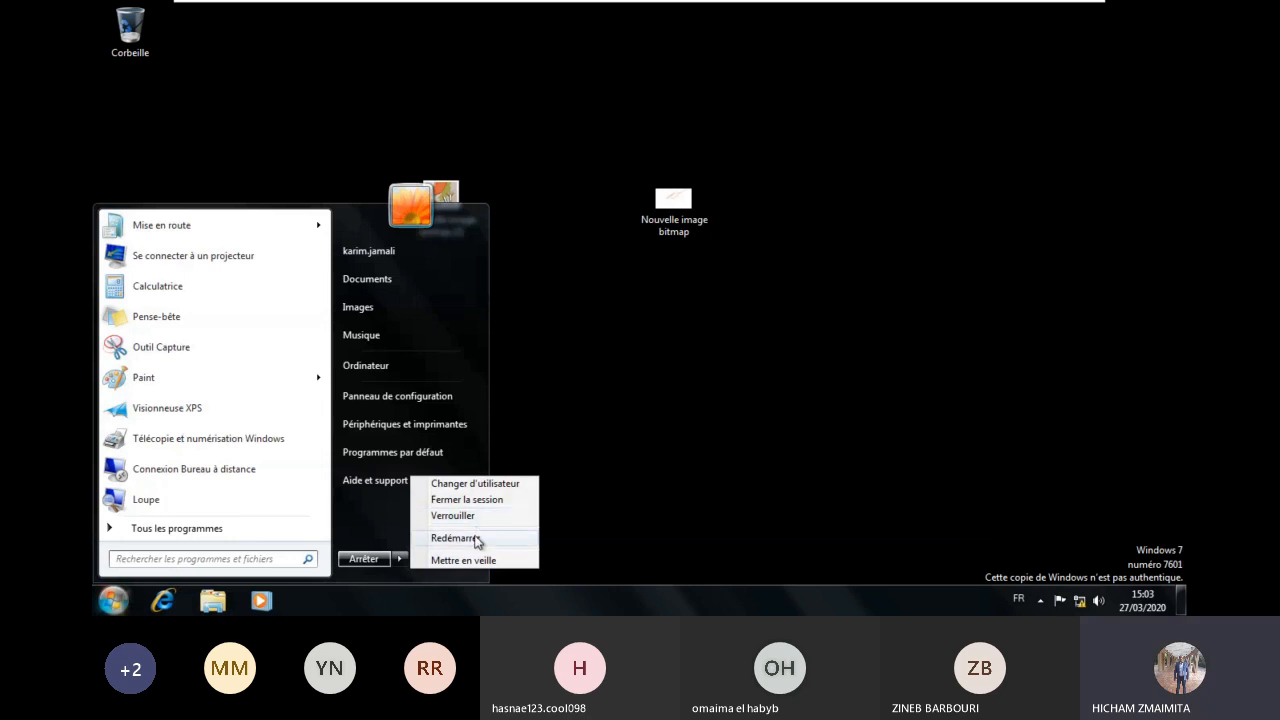
left_click(606, 452)
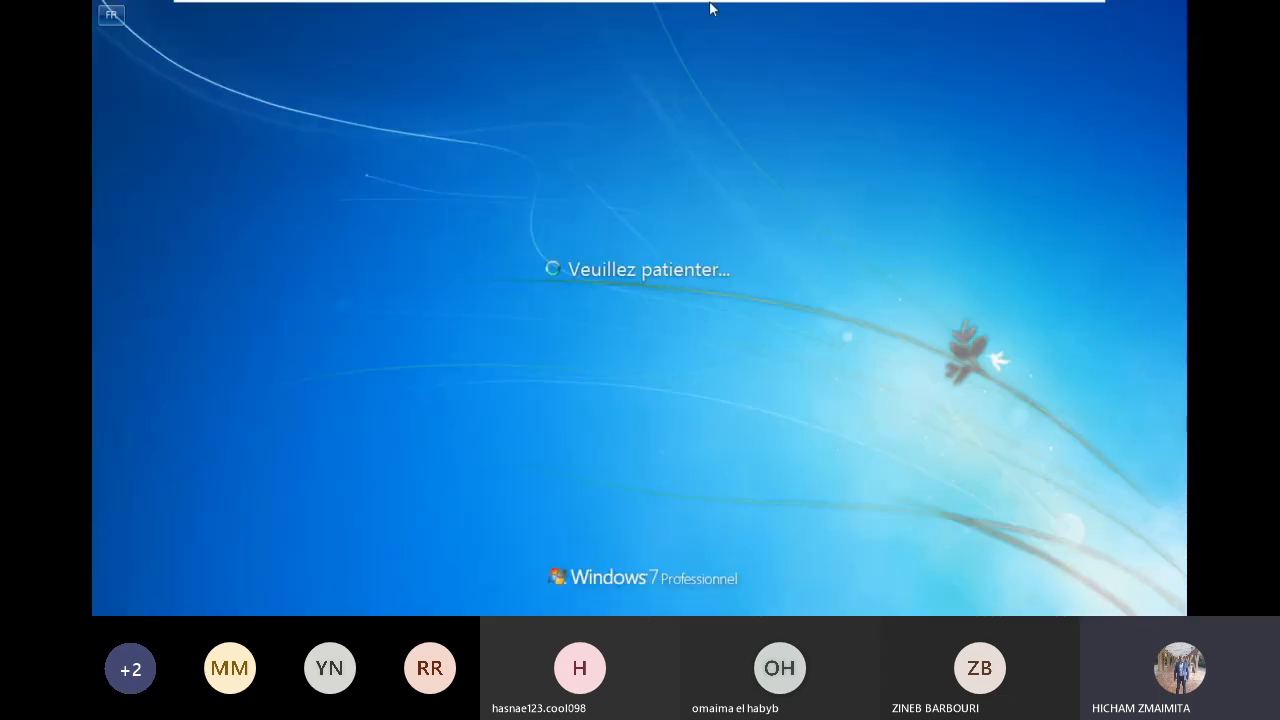
left_click(806, 12)
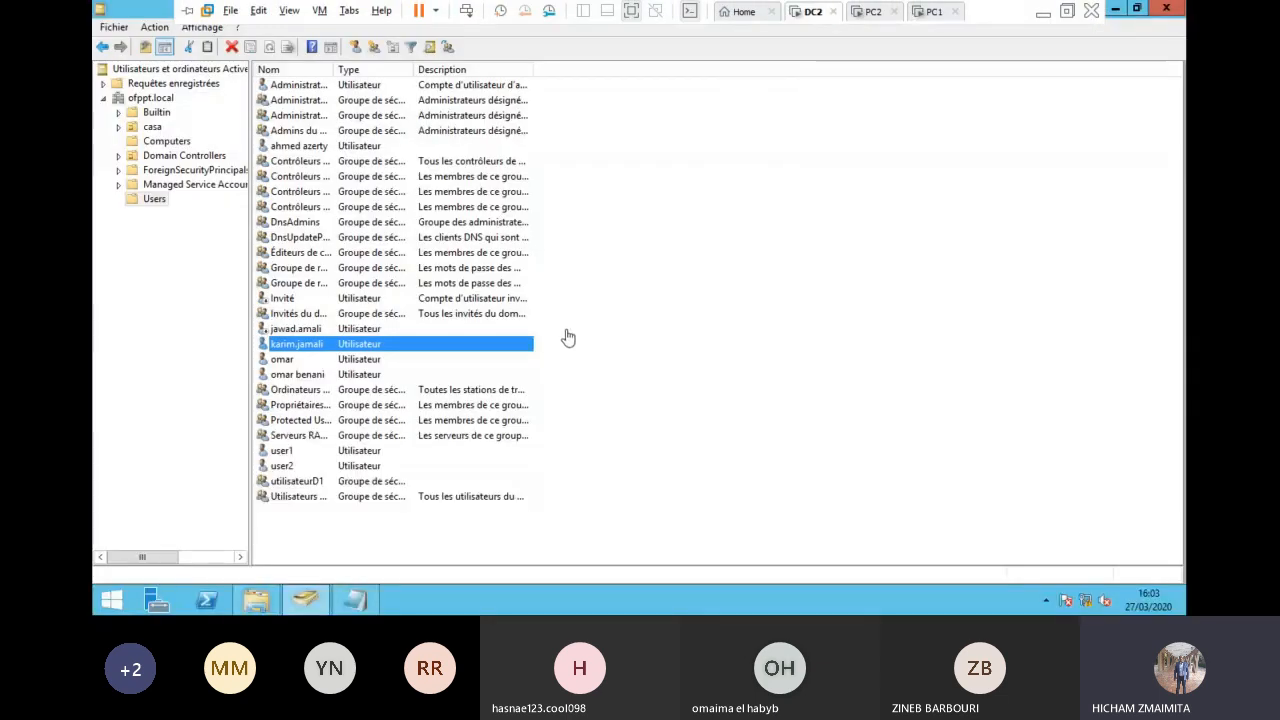
Step: Leave the DC2 users list and switch to the PC1 virtual machine
right_click(666, 300)
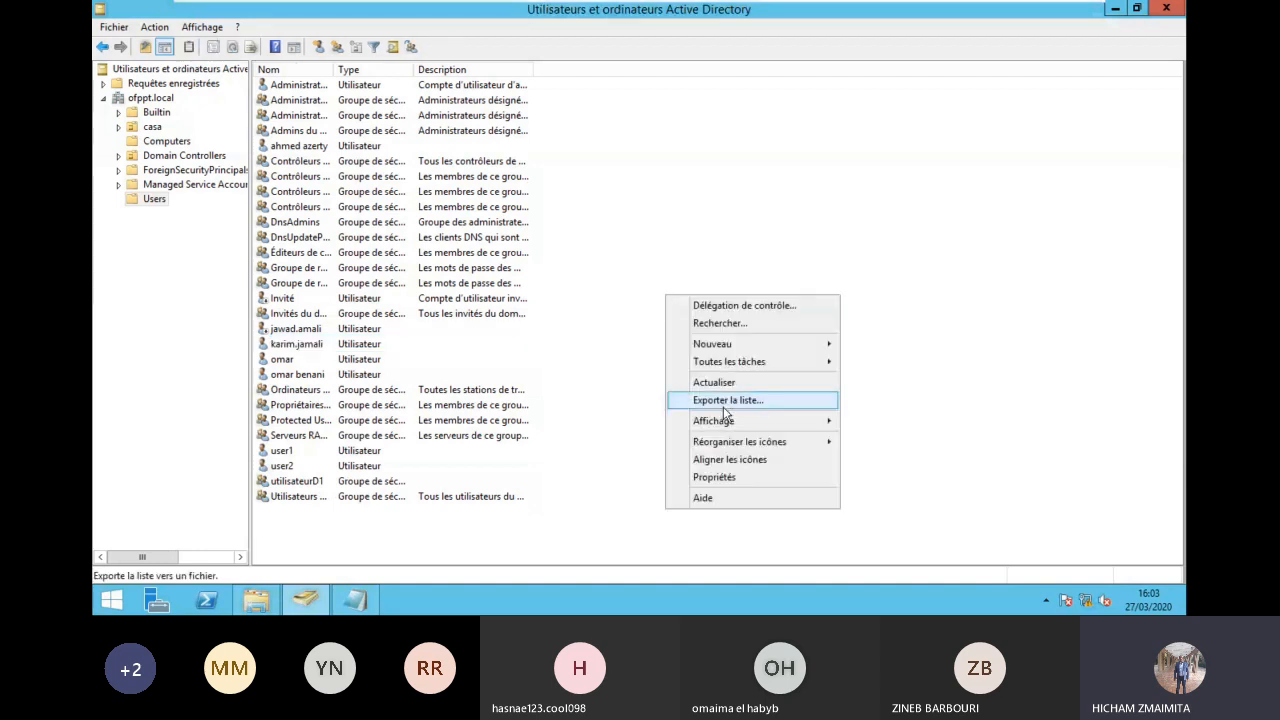
left_click(727, 459)
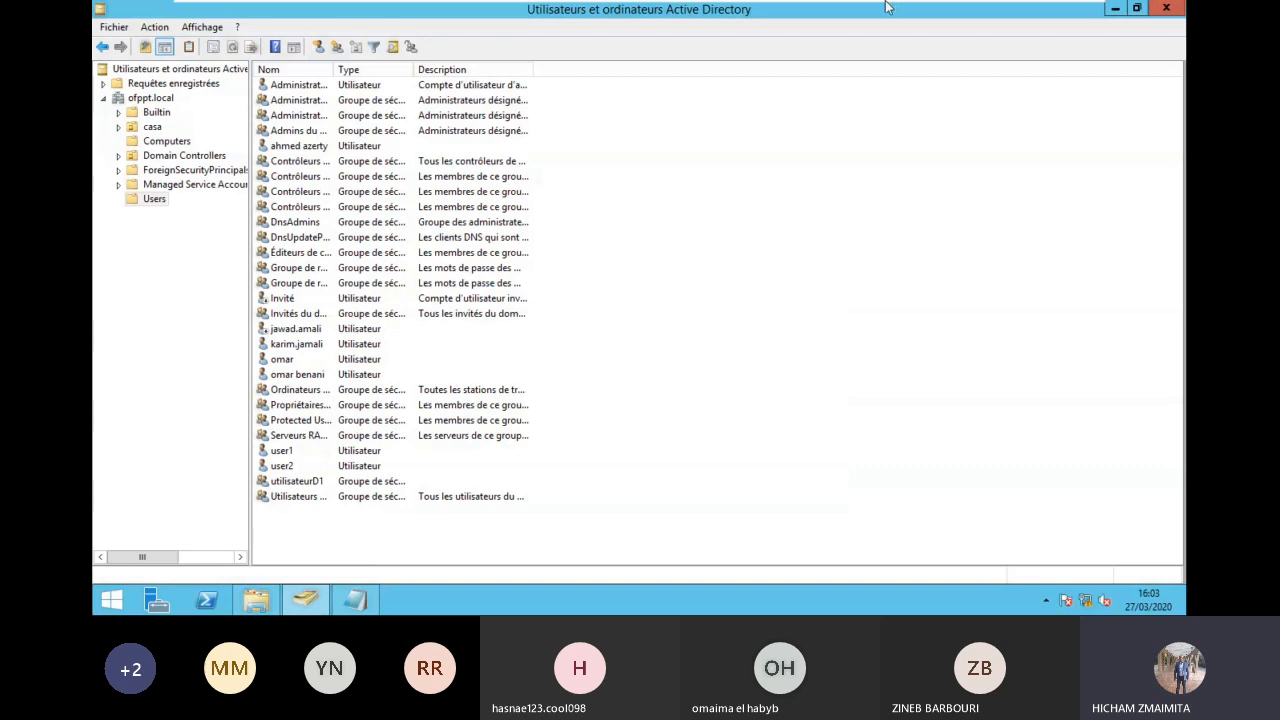
left_click(876, 12)
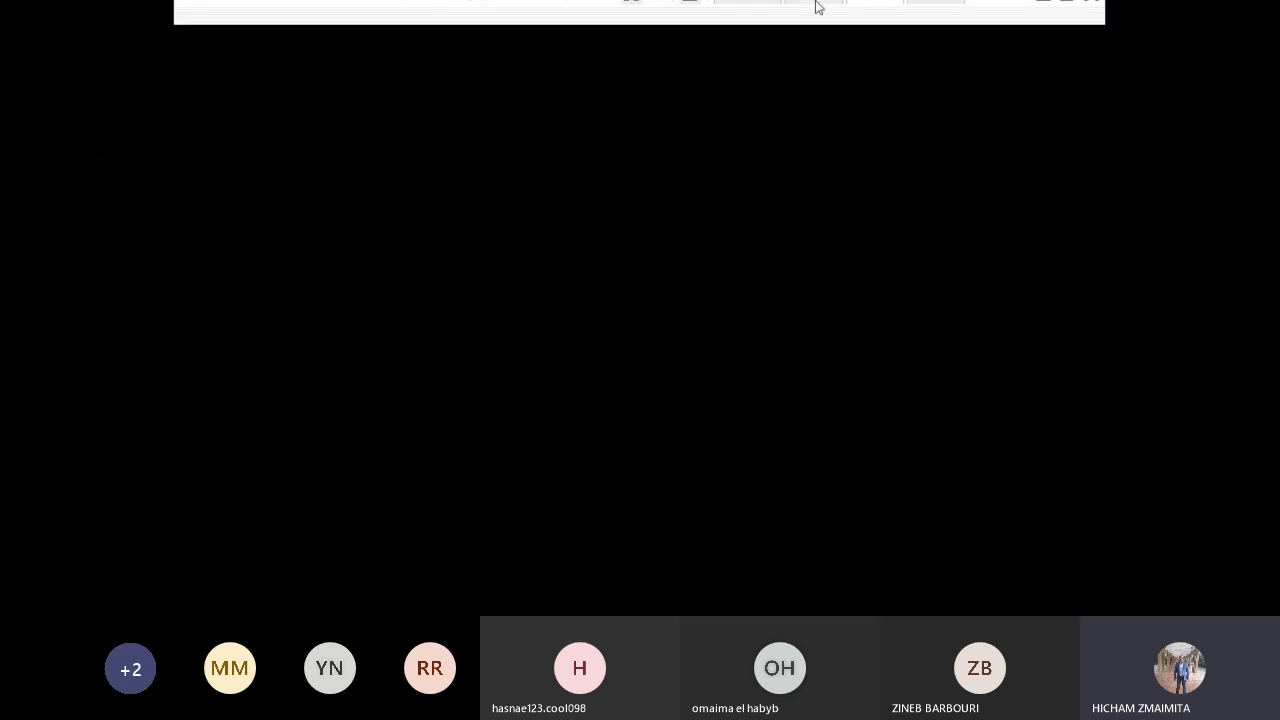
left_click(940, 12)
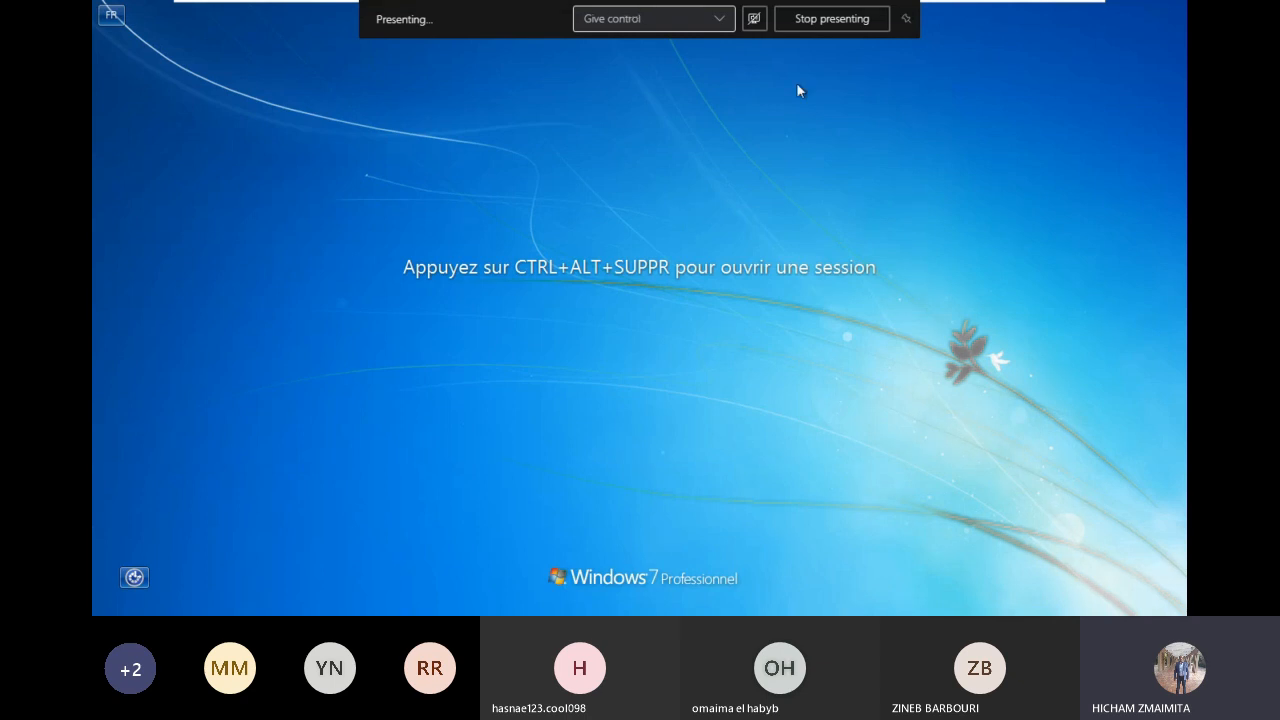
Step: Sign the domain user in on PC1 with their password and dismiss the activation prompt
left_click(507, 21)
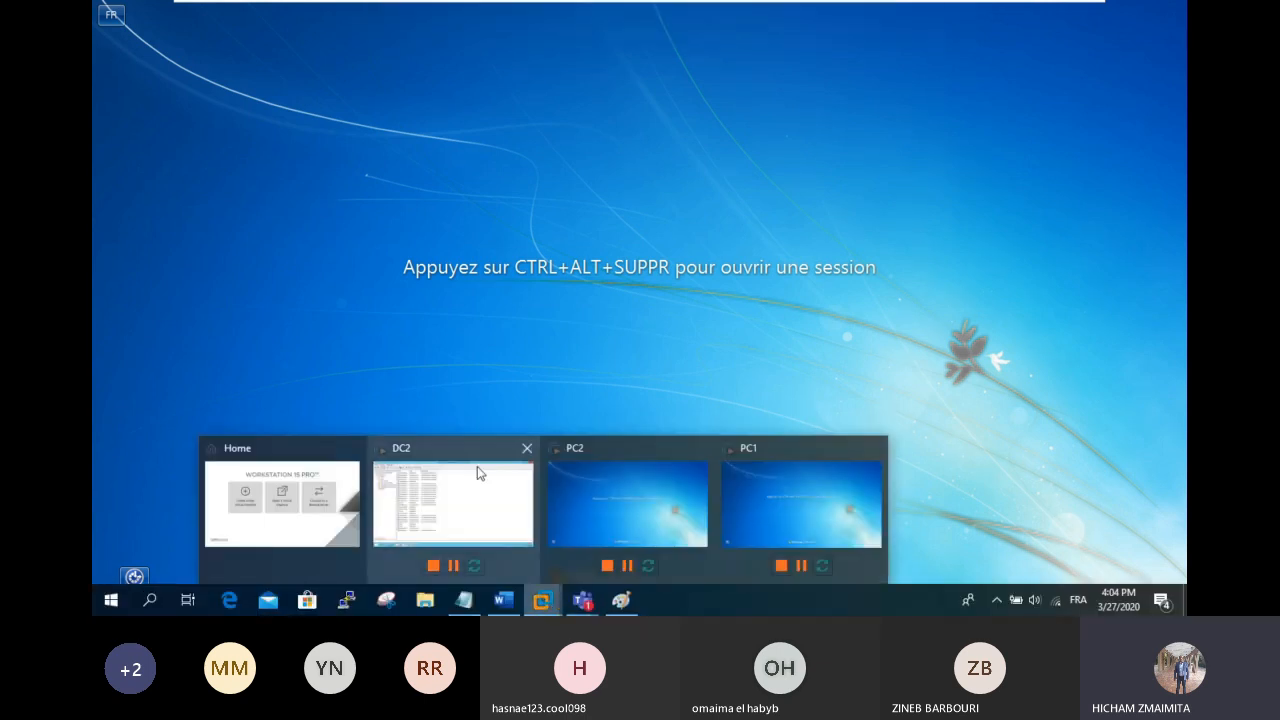
left_click(790, 465)
mouse_move(590, 6)
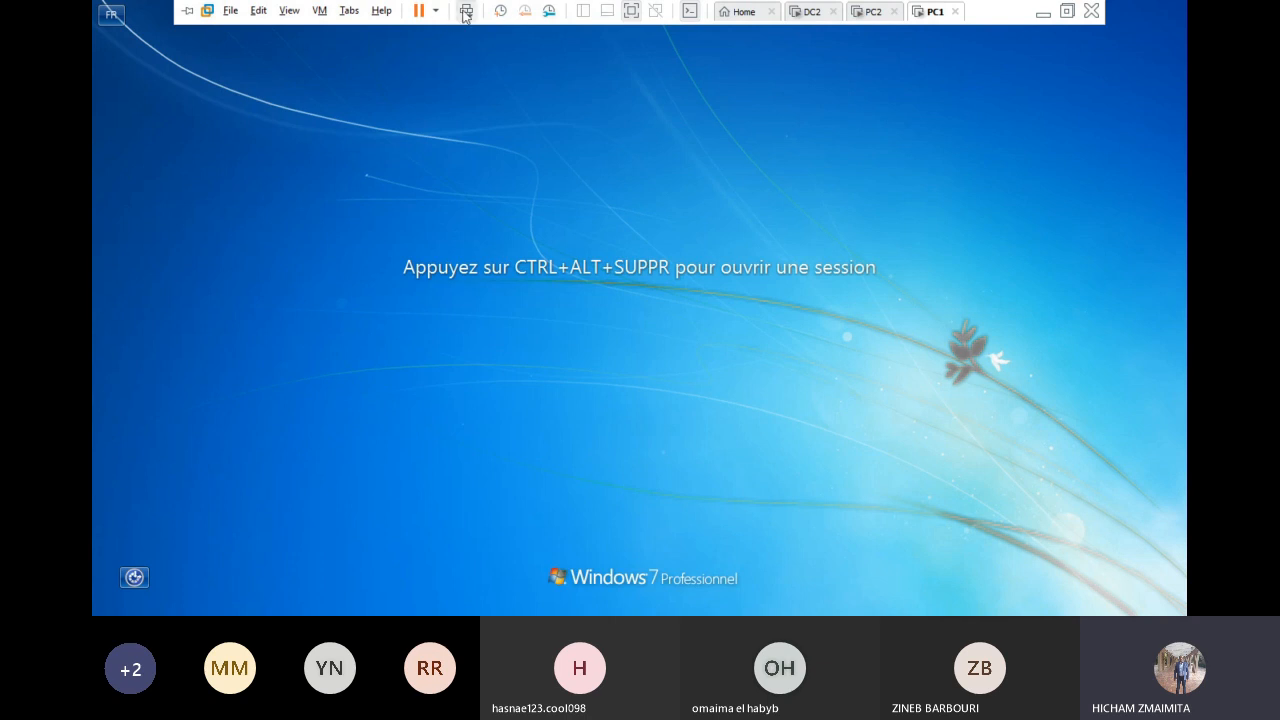
left_click(465, 12)
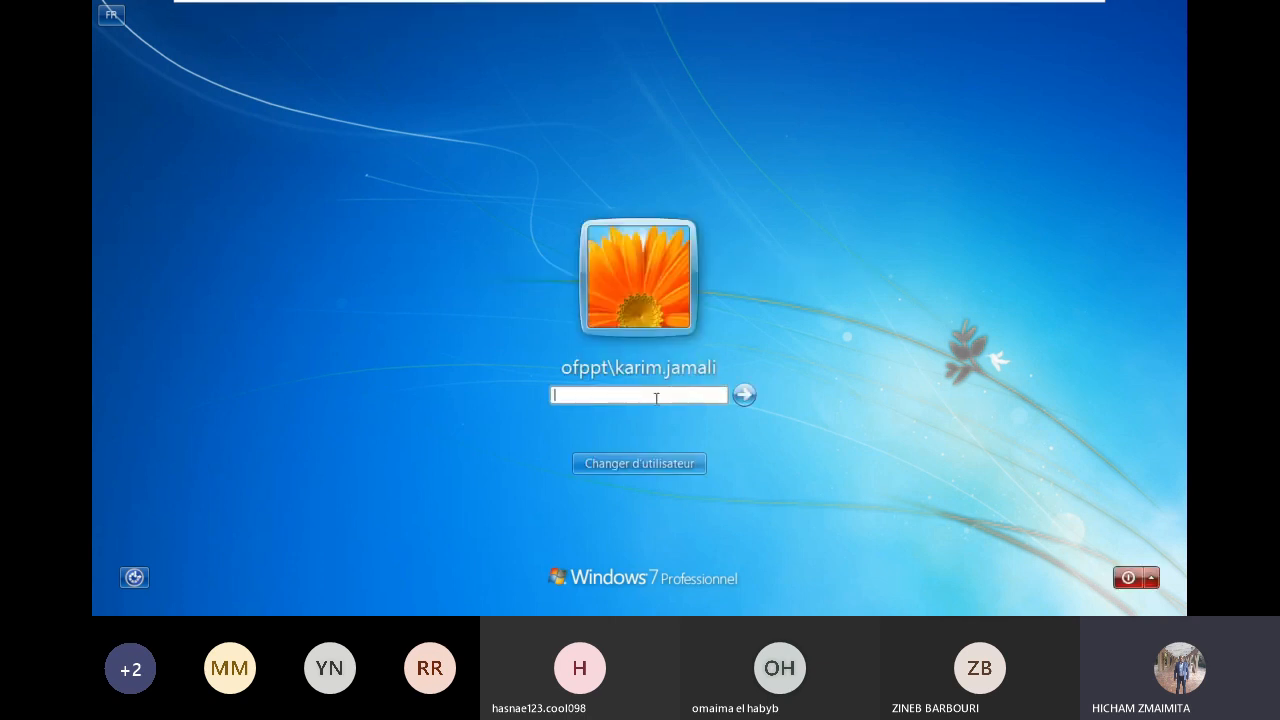
key("BackSpace")
type("•••••••••")
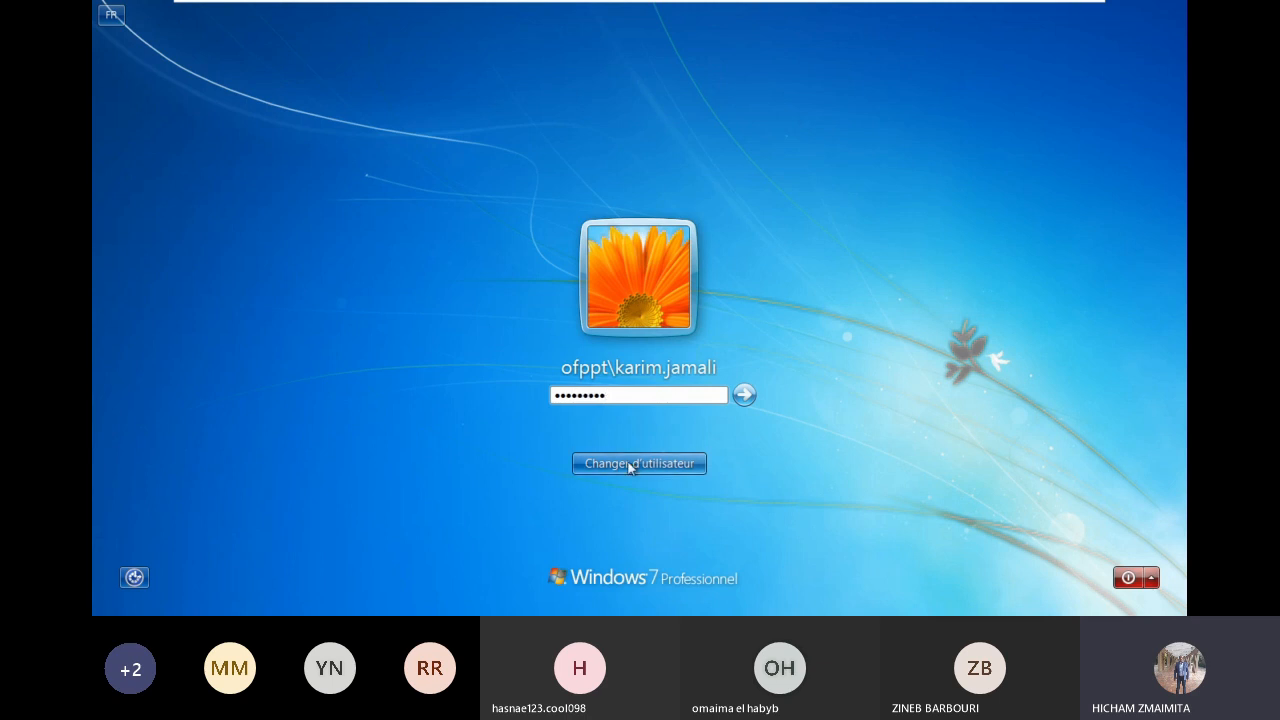
key("Return")
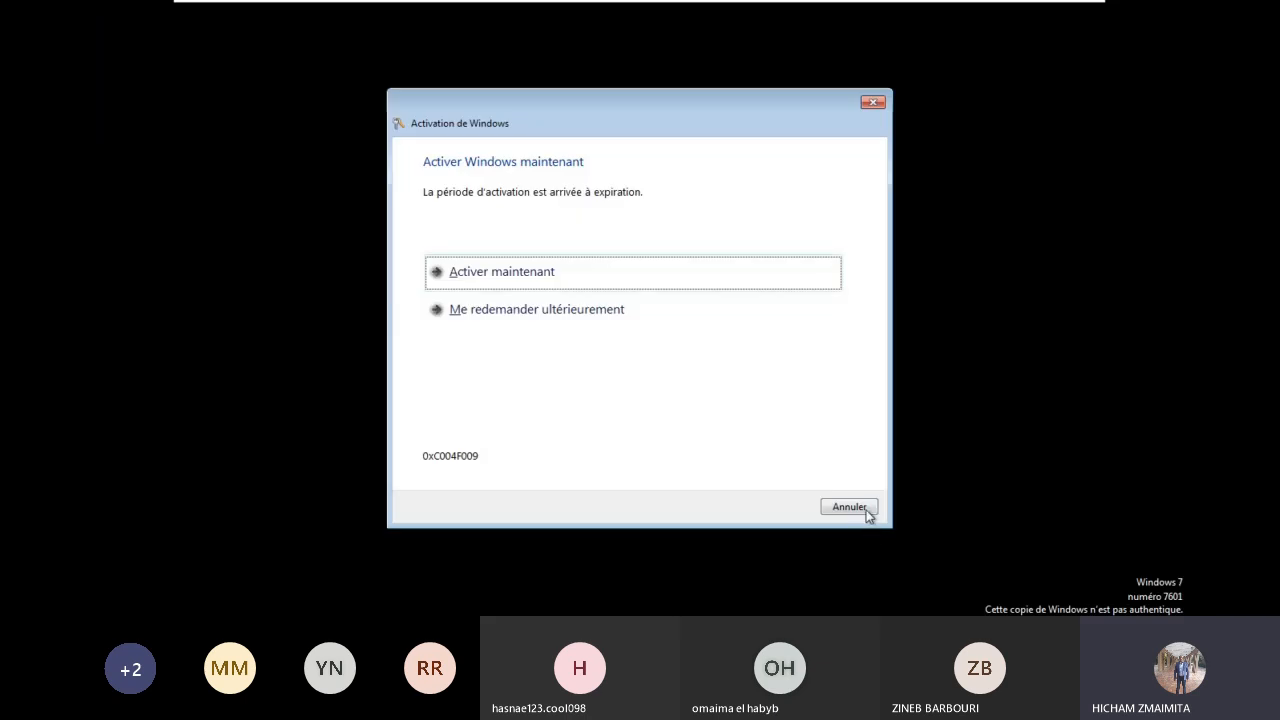
left_click(864, 512)
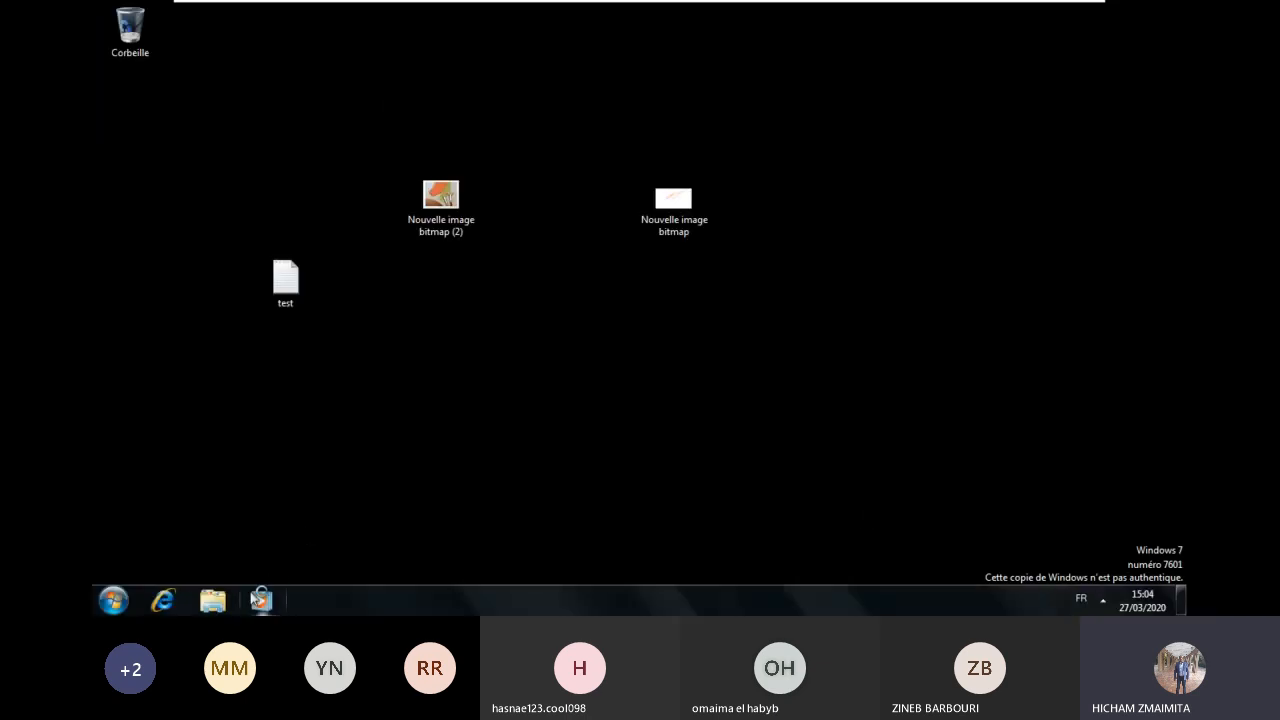
Step: On PC1, create a new folder named 'test' on the M: network home drive
left_click(215, 601)
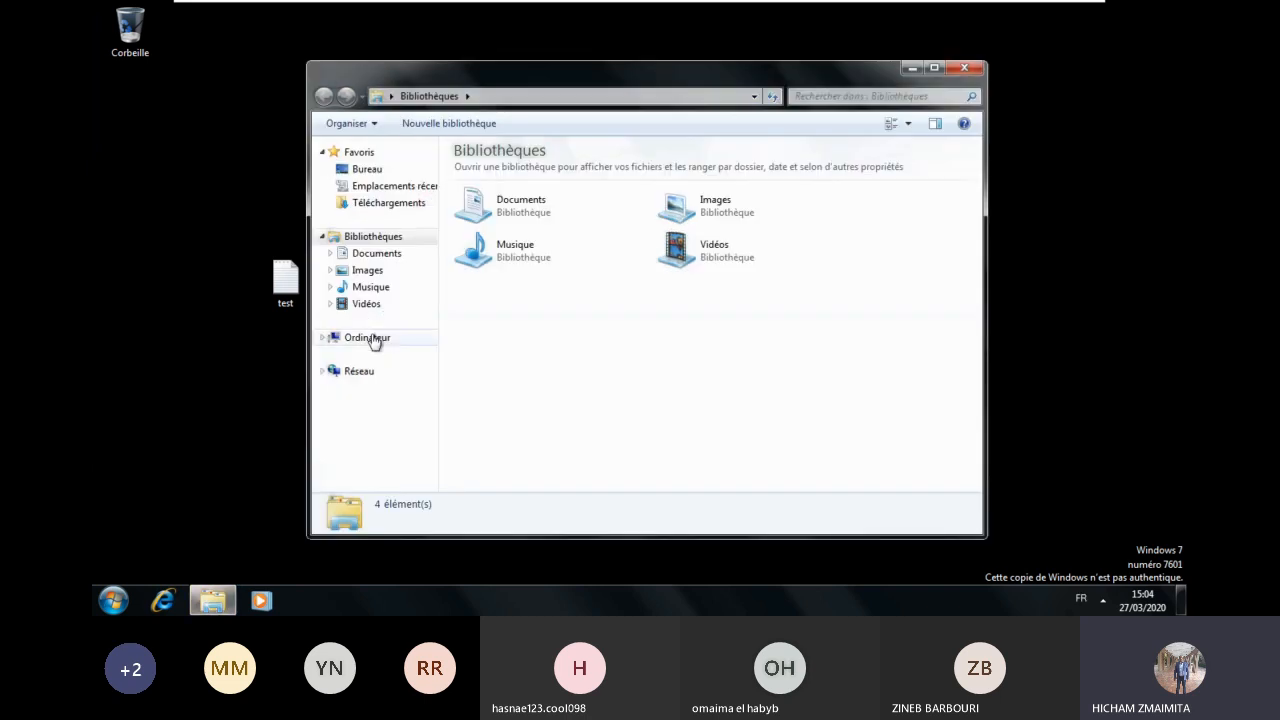
left_click(372, 336)
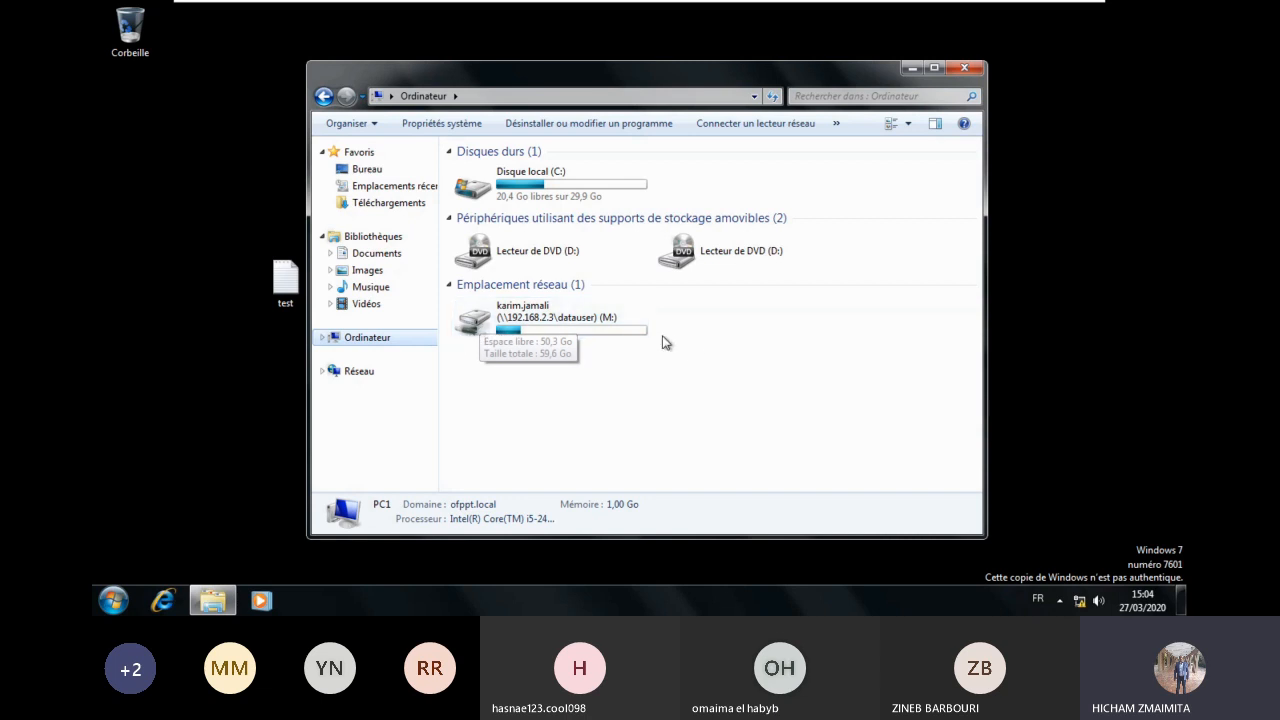
double_click(560, 330)
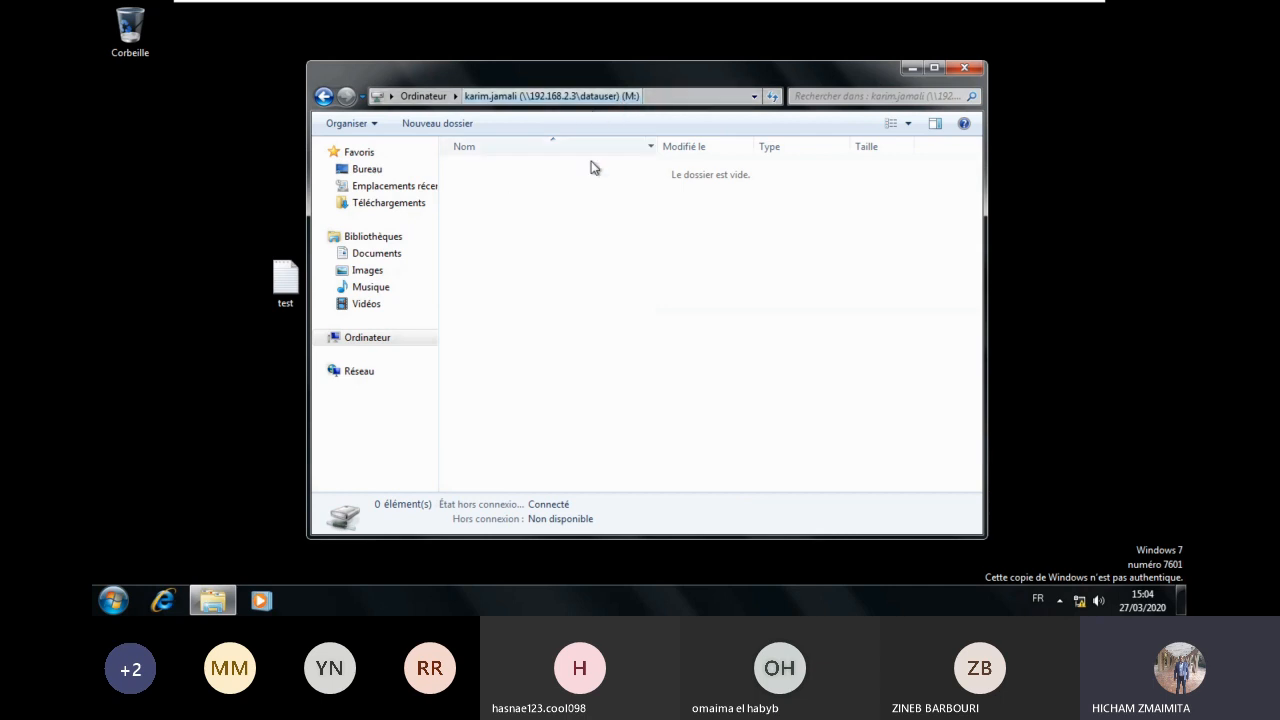
right_click(561, 252)
mouse_move(645, 411)
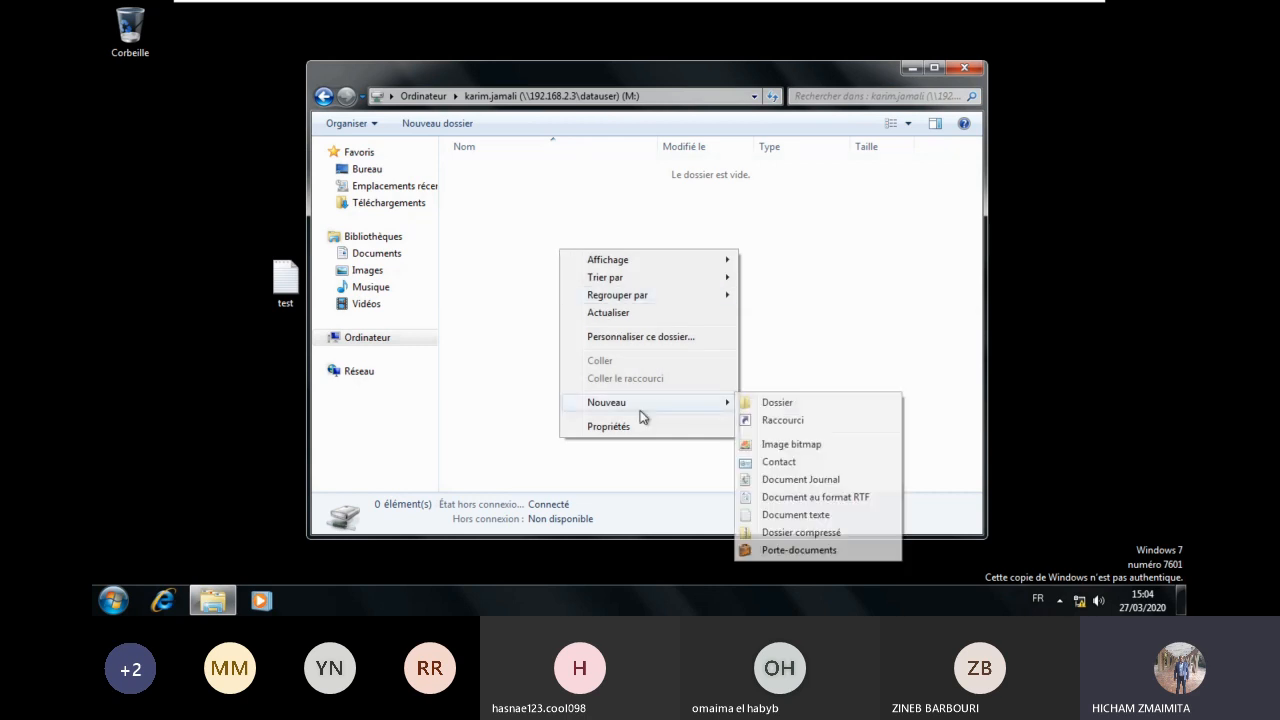
left_click(773, 403)
type("test")
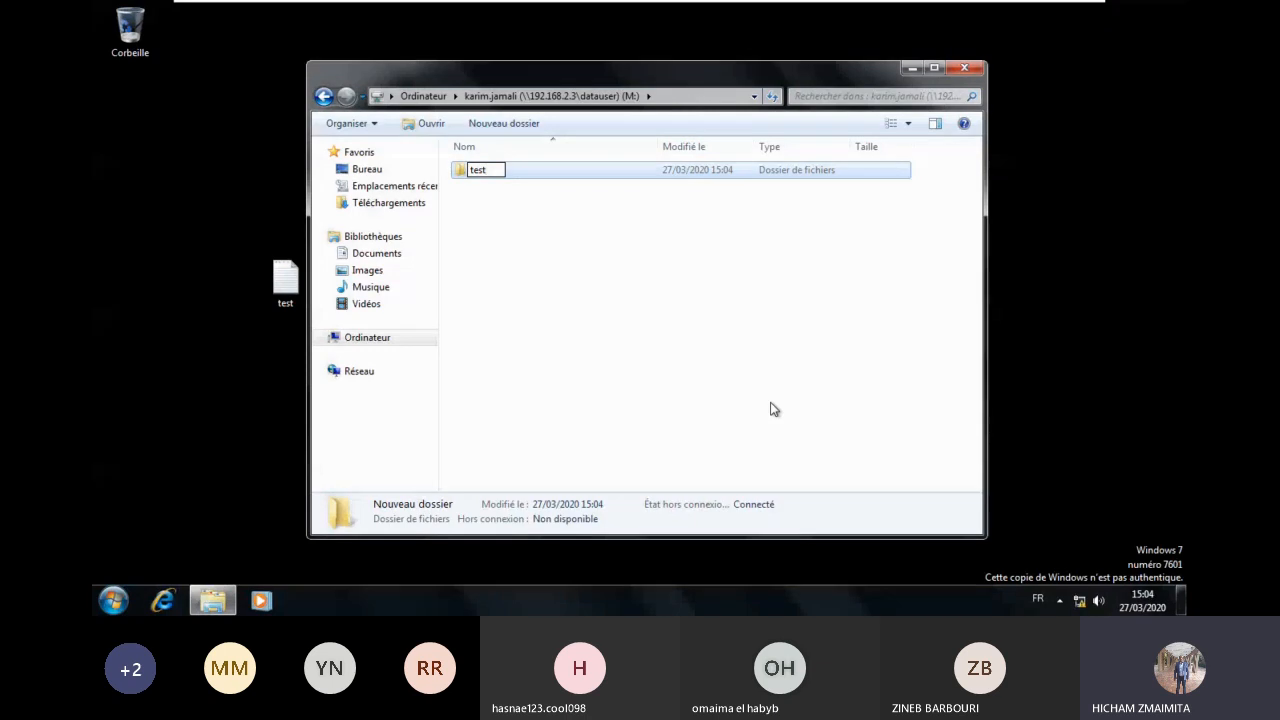
left_click(770, 409)
Step: On DC2, open DATAUSER and the user's home folder to find the test folder
mouse_move(699, 3)
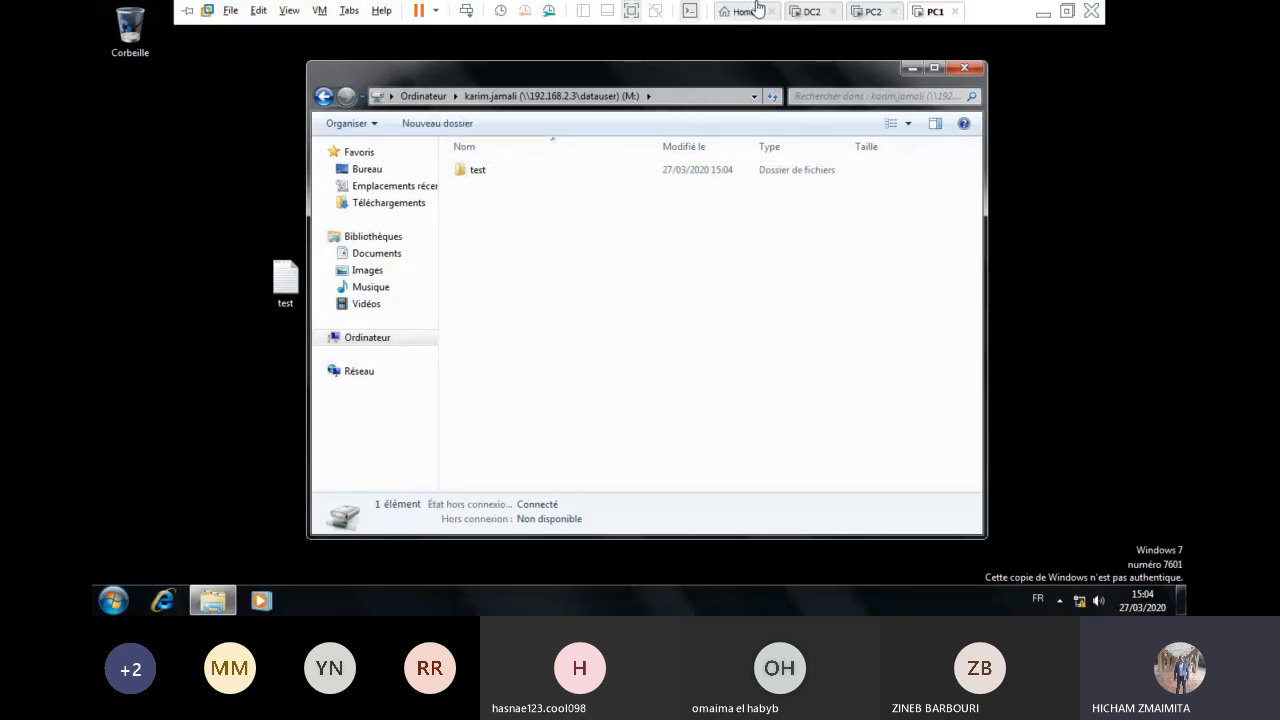
left_click(811, 12)
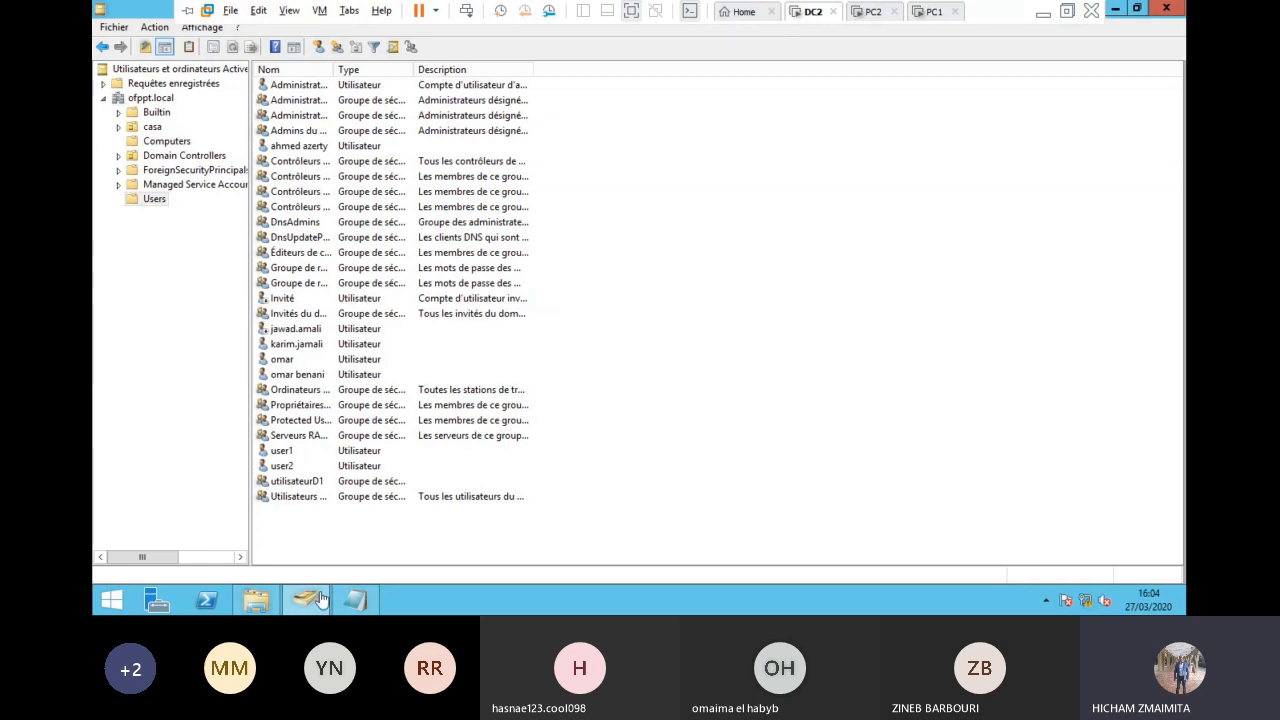
left_click(260, 601)
double_click(290, 104)
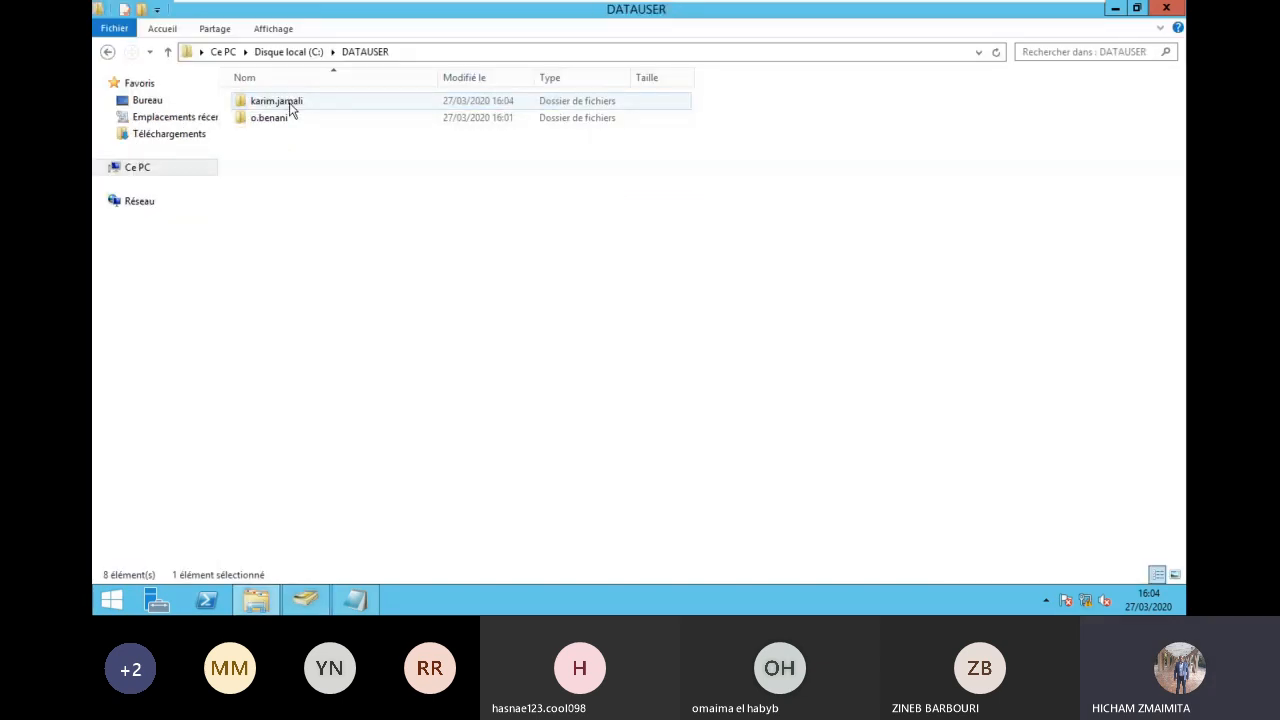
double_click(290, 105)
double_click(288, 105)
left_click(108, 55)
Step: On PC1's M: drive, create a new RTF document with the default name and open it
left_click(930, 11)
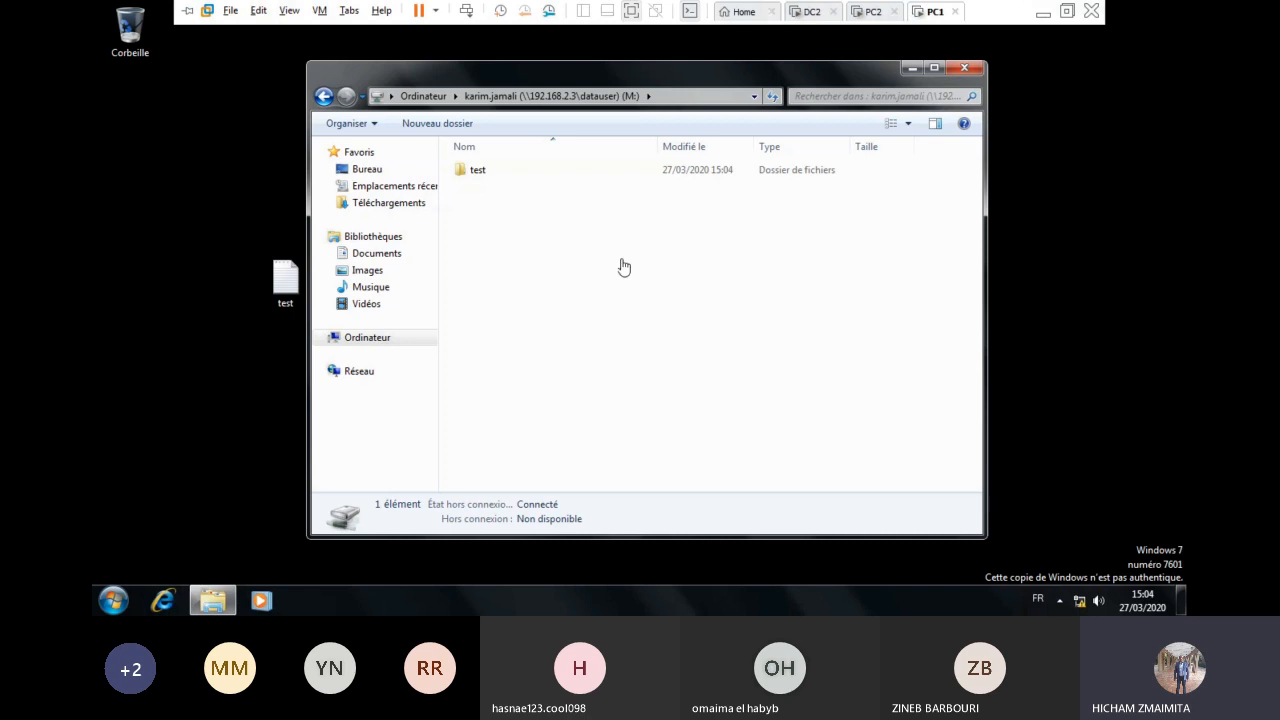
right_click(505, 220)
mouse_move(608, 394)
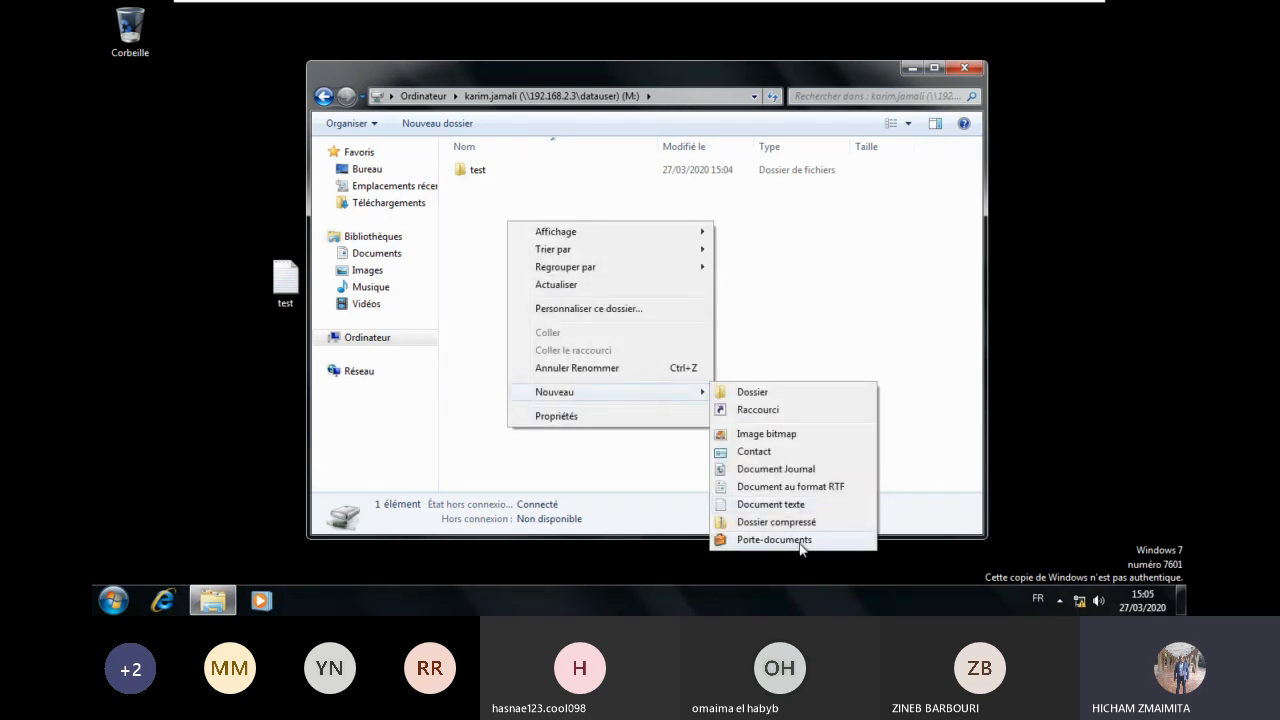
left_click(800, 486)
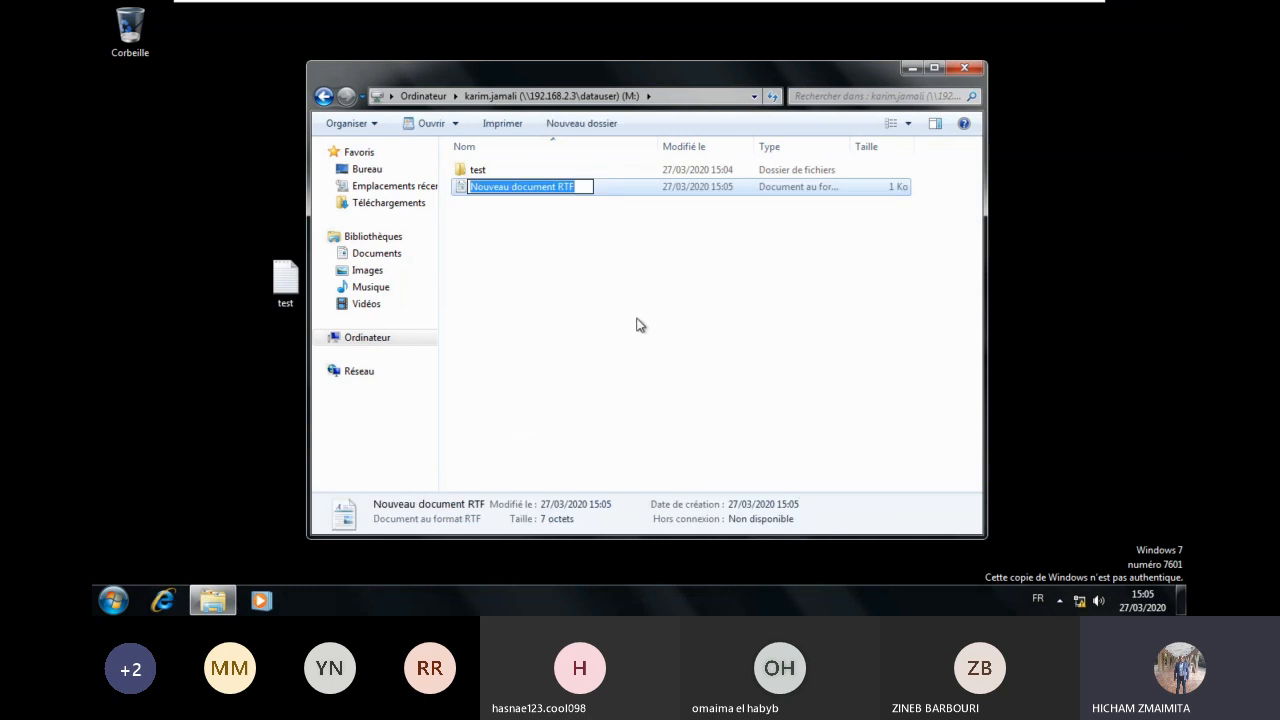
left_click(598, 289)
left_click(537, 190)
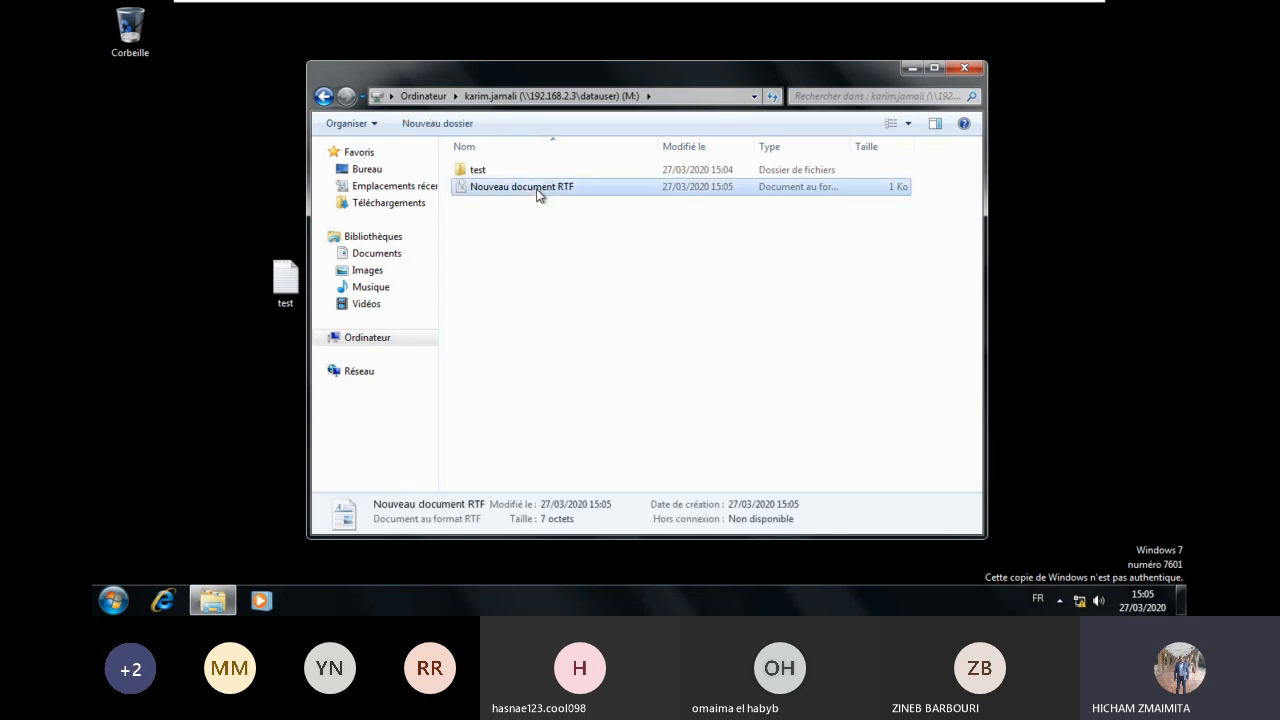
double_click(537, 190)
Step: Type 'test dossierr de base' into the document, save it, and reopen the M: drive
type("test ")
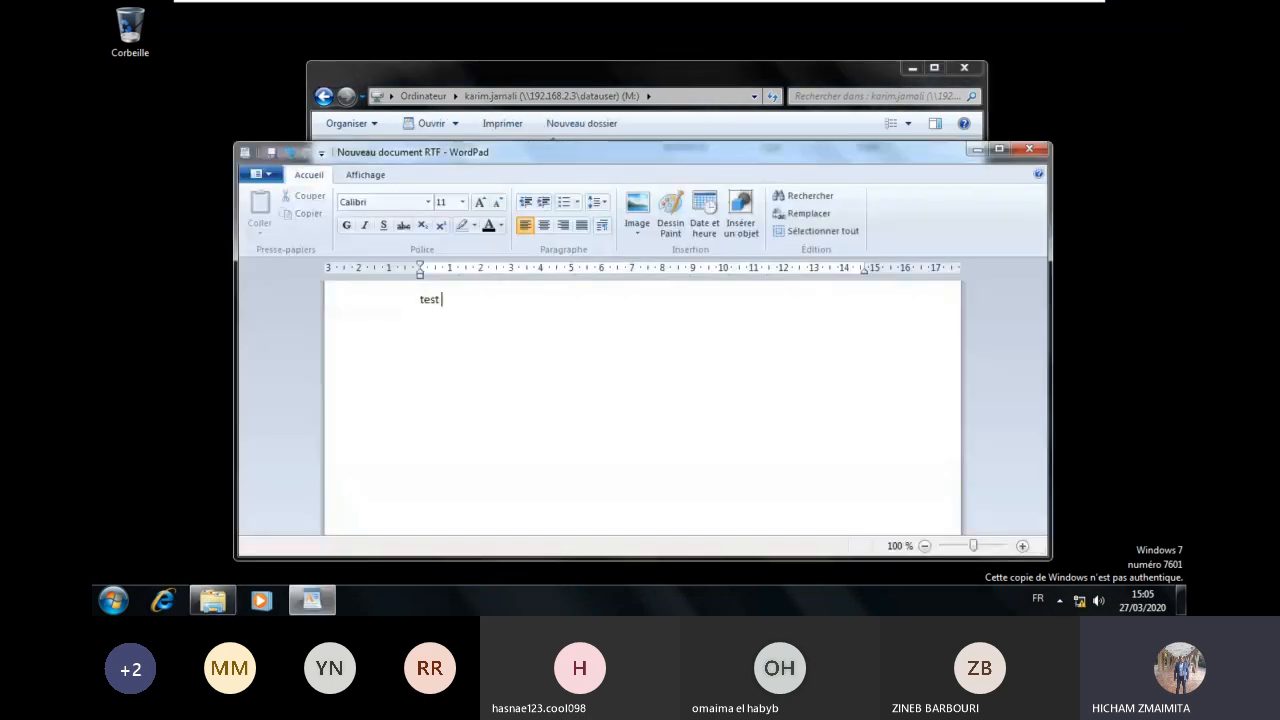
type("dossierr d e")
key("BackSpace")
key("BackSpace")
type("e base")
left_click(1040, 149)
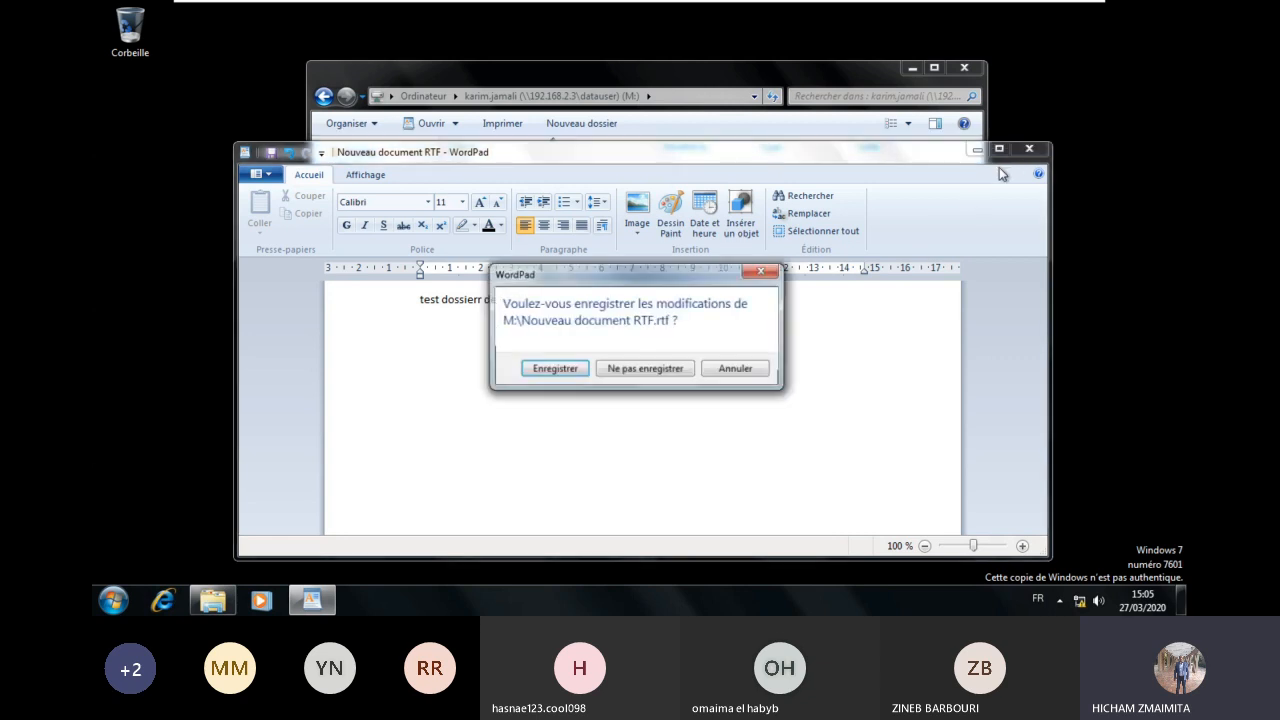
left_click(556, 369)
left_click(506, 237)
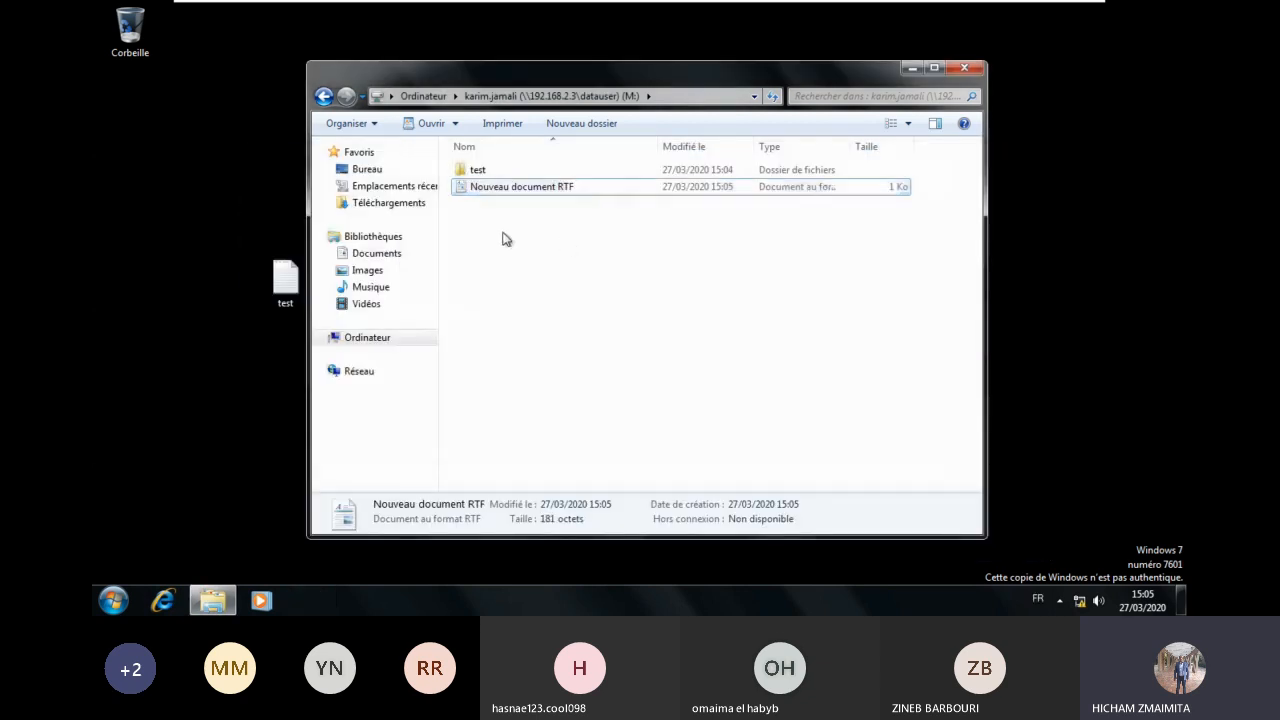
left_click(382, 339)
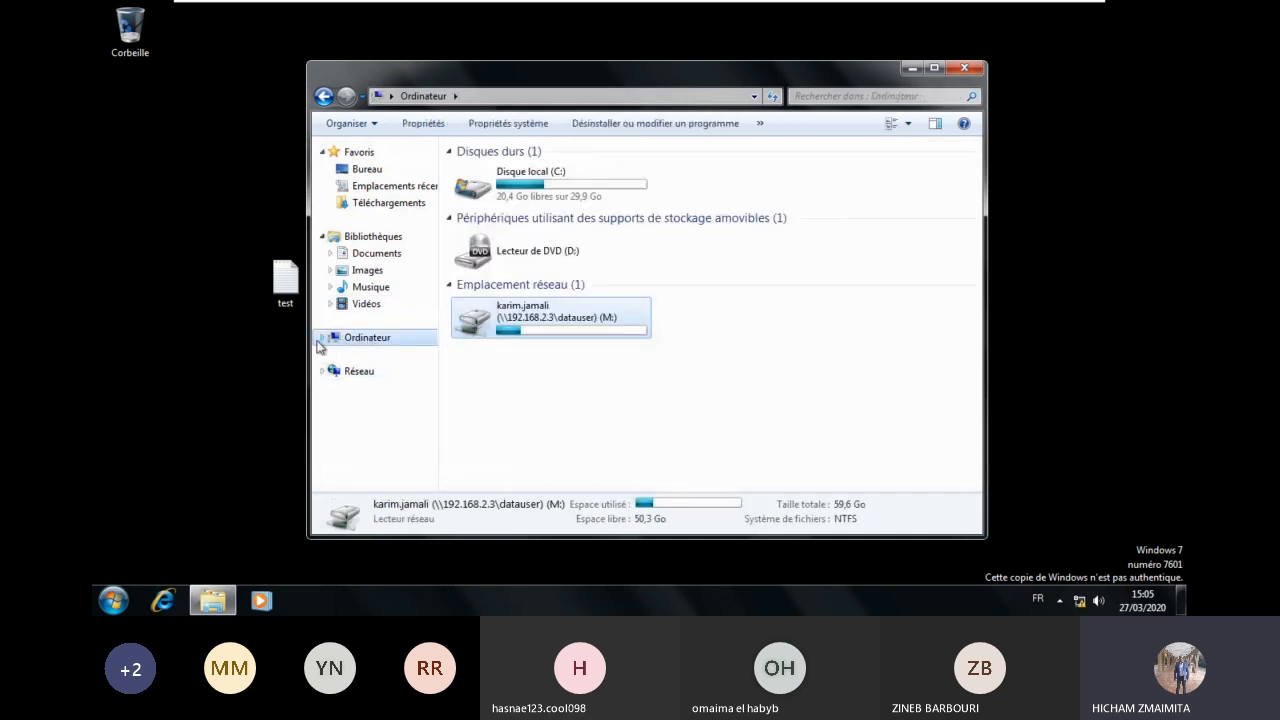
left_click(321, 339)
left_click(389, 371)
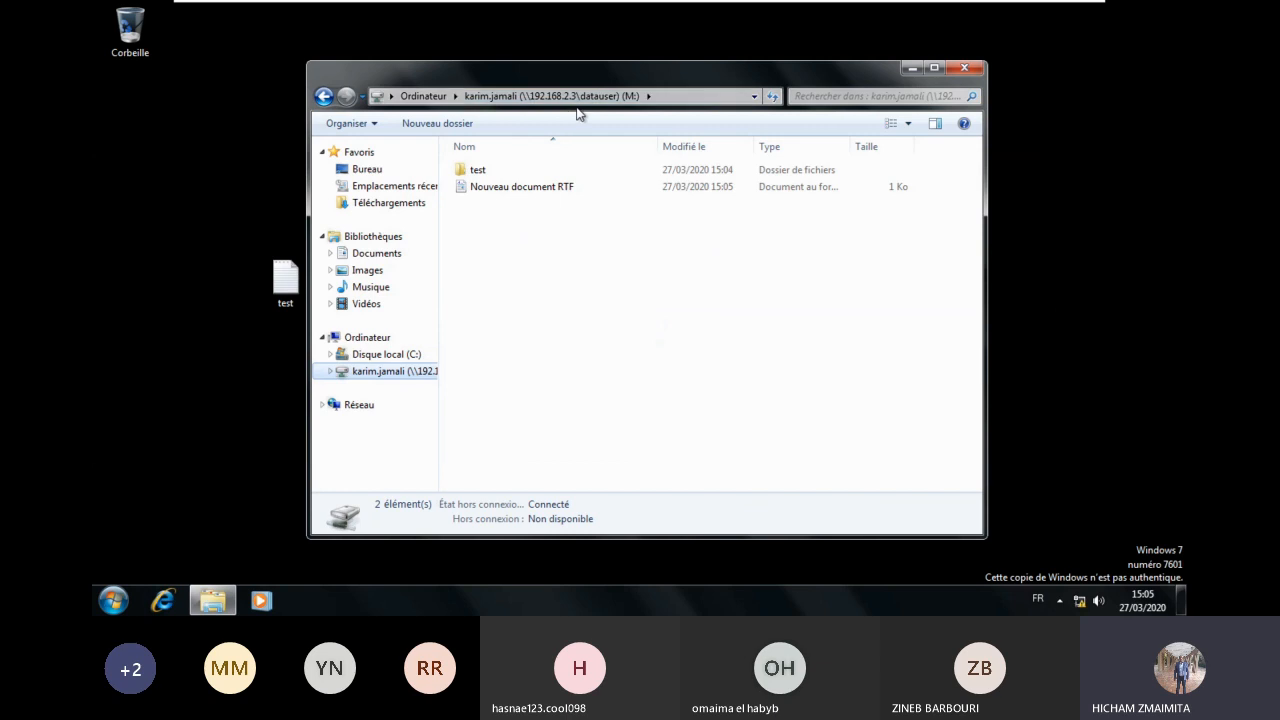
Step: On DC2, open the Nouveau document RTF to verify its text, then return to PC1
mouse_move(824, 6)
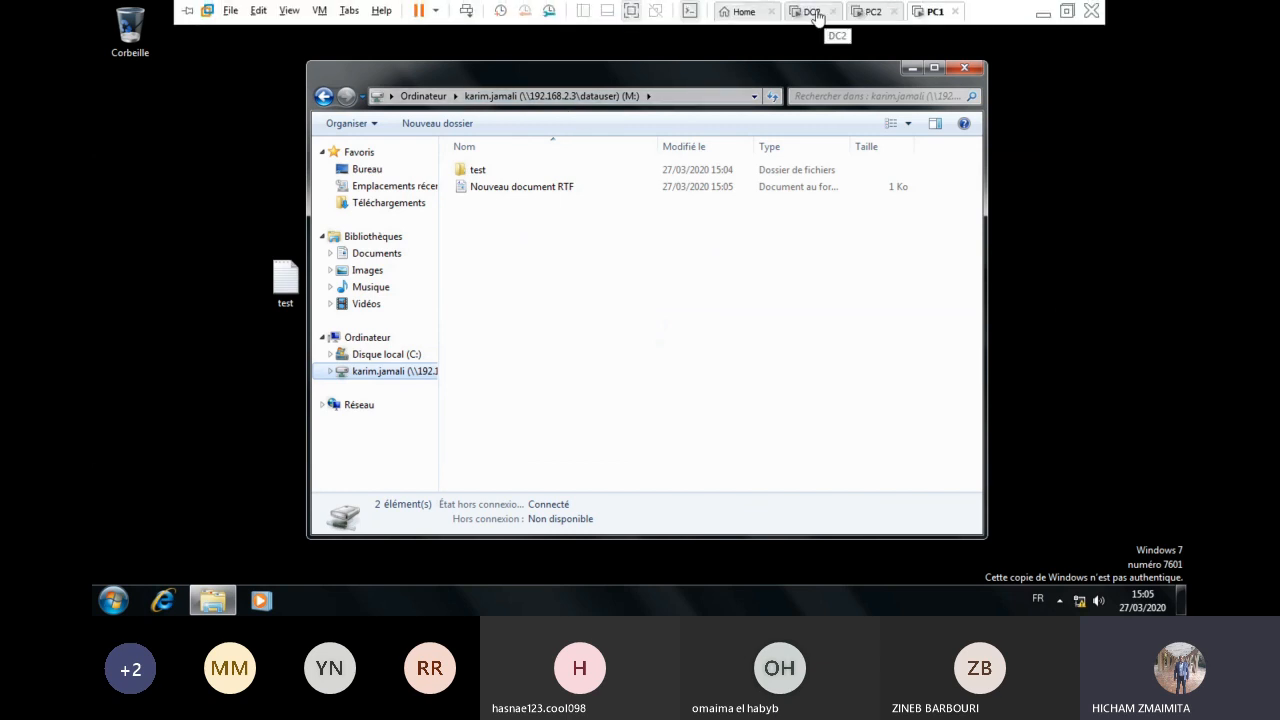
left_click(814, 12)
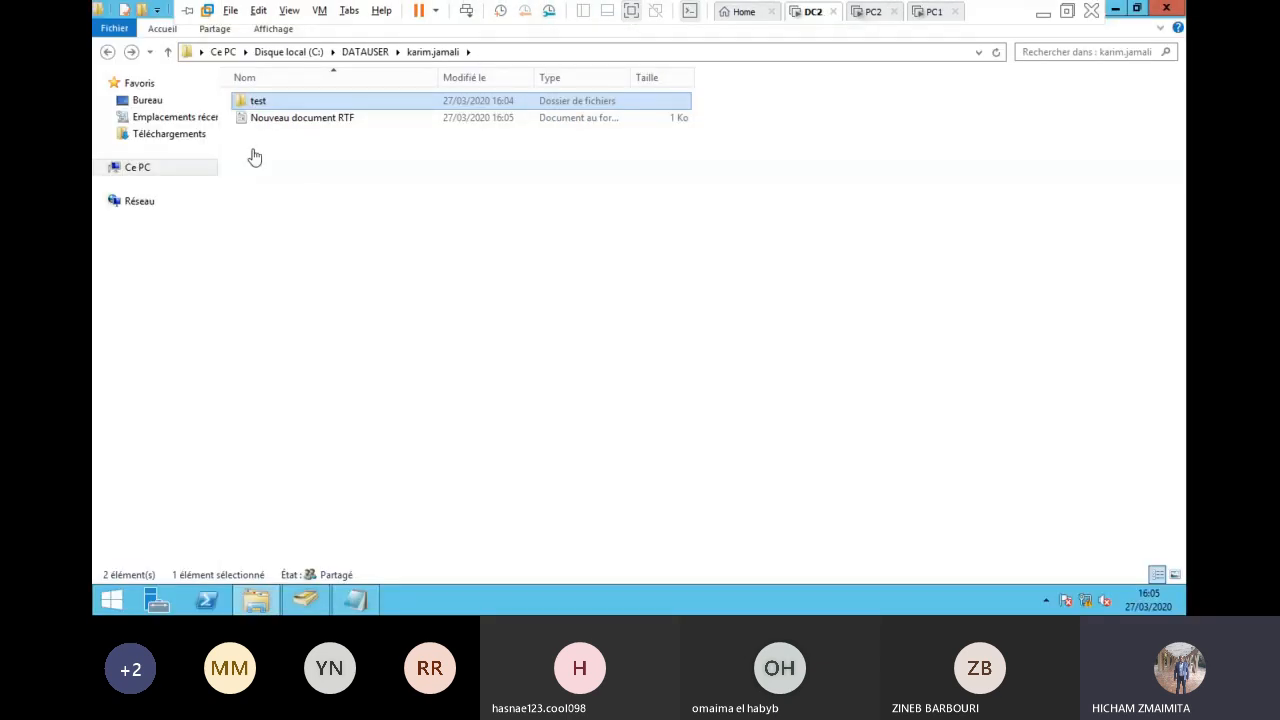
left_click(310, 120)
double_click(326, 121)
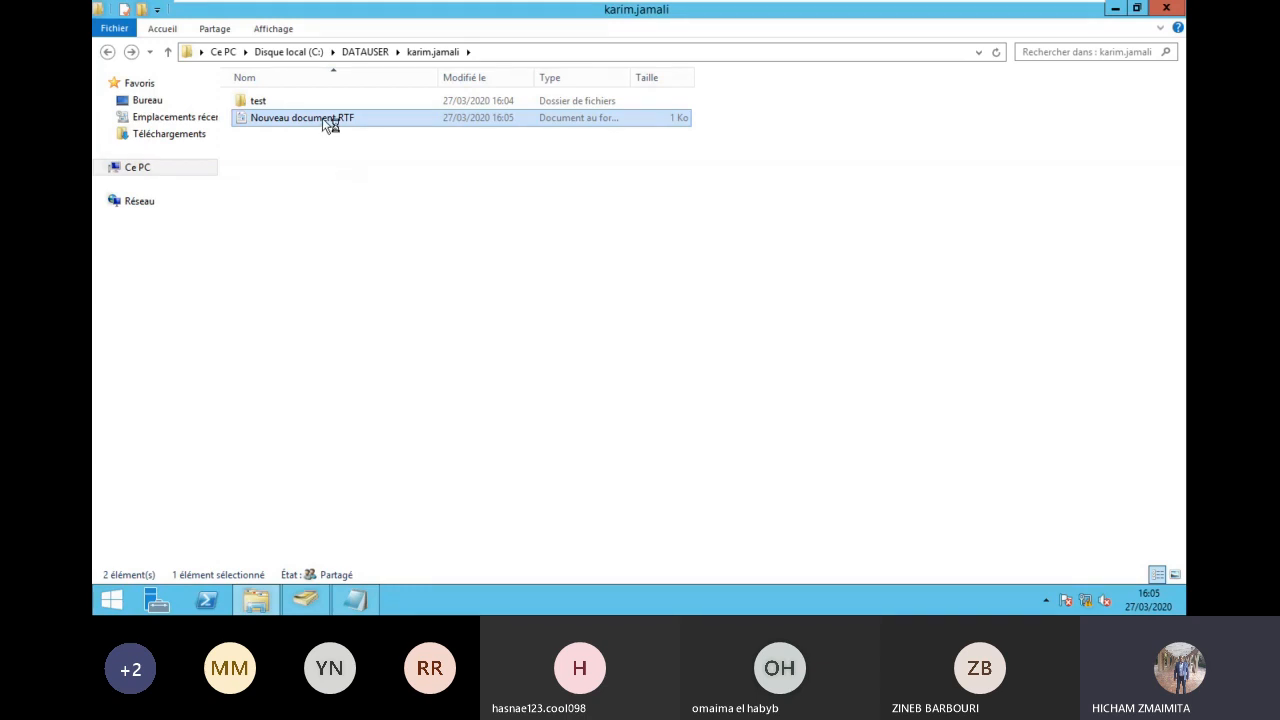
left_click_drag(333, 222, 437, 223)
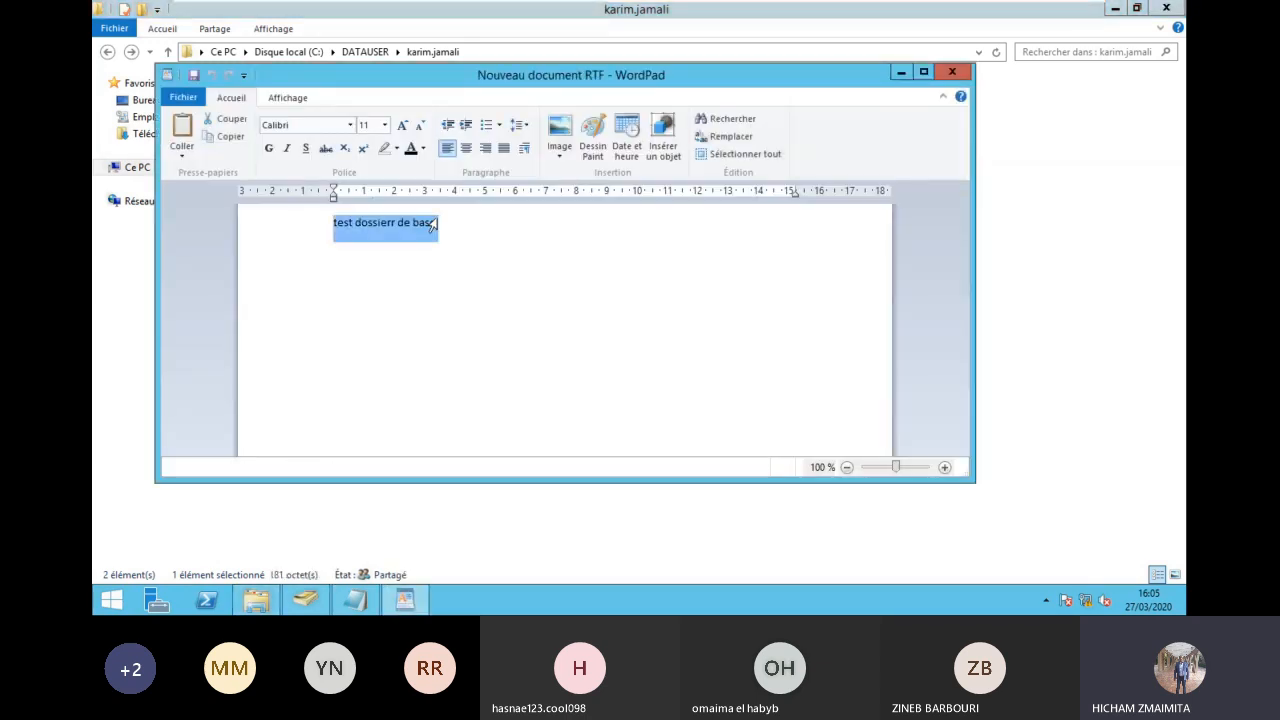
left_click(952, 72)
mouse_move(975, 10)
left_click(934, 20)
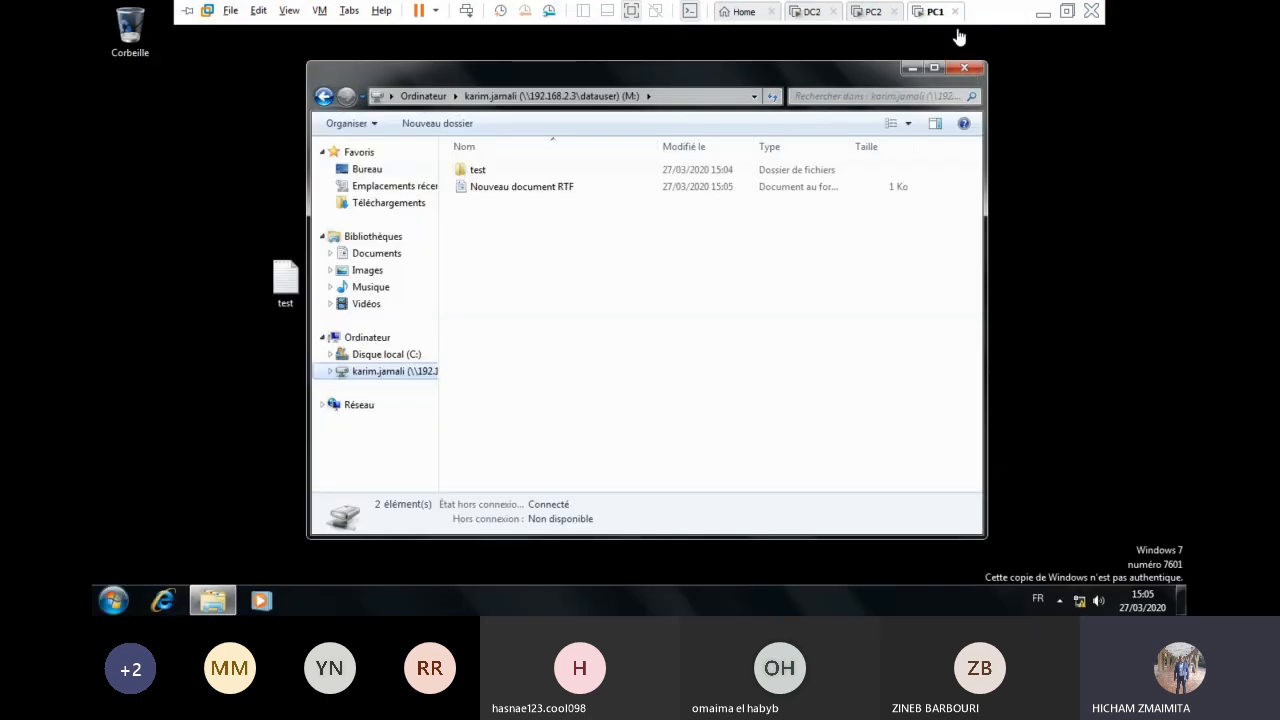
Step: Close the M: drive window and log the domain user off PC1
left_click(968, 70)
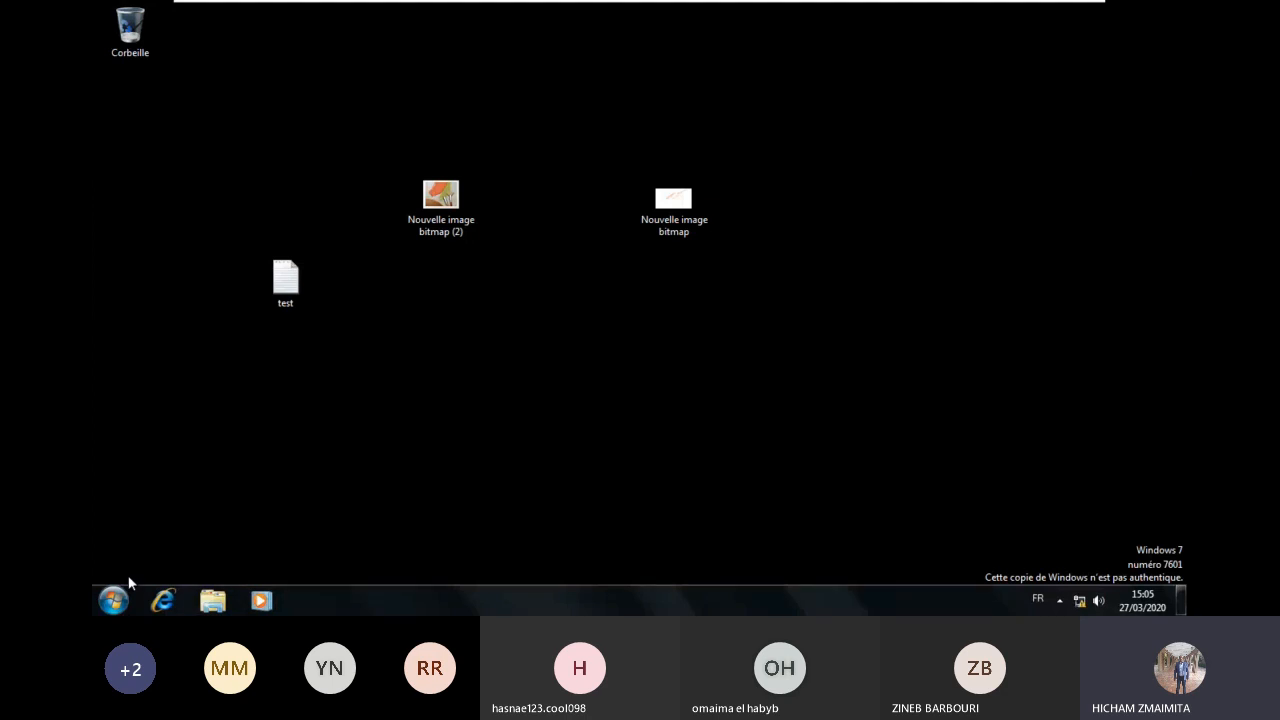
left_click(122, 602)
left_click(399, 558)
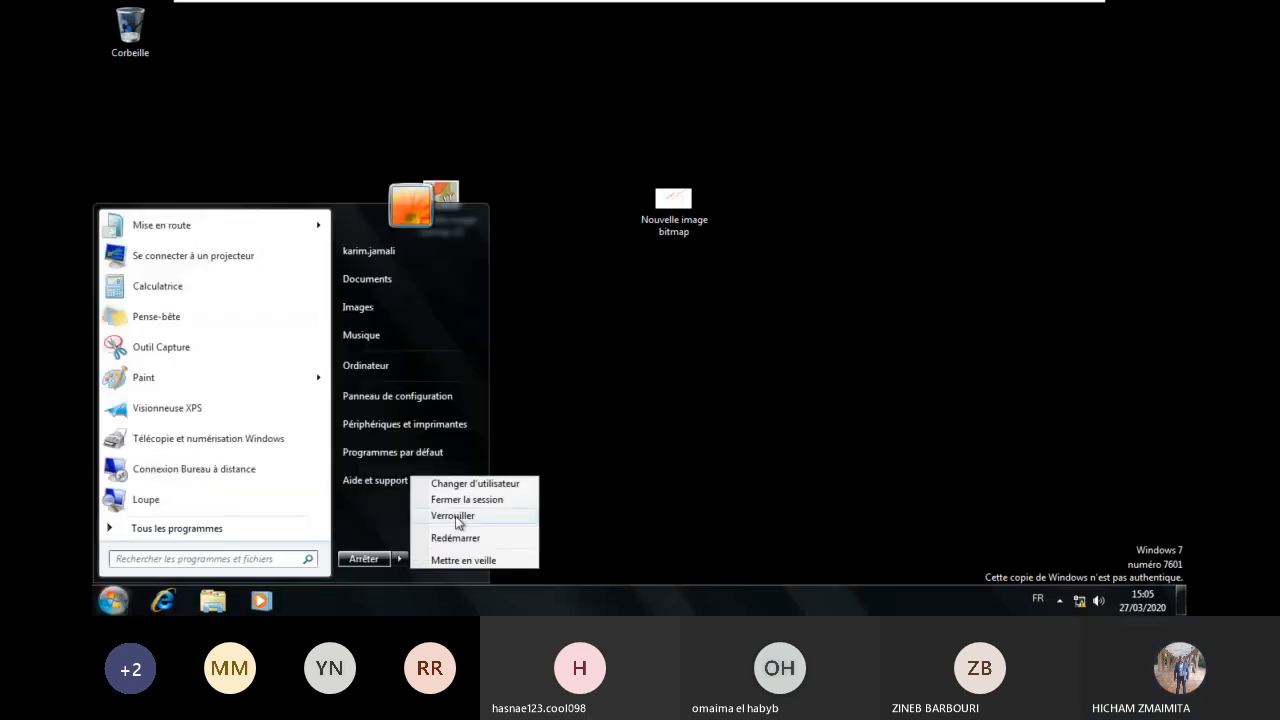
left_click(486, 500)
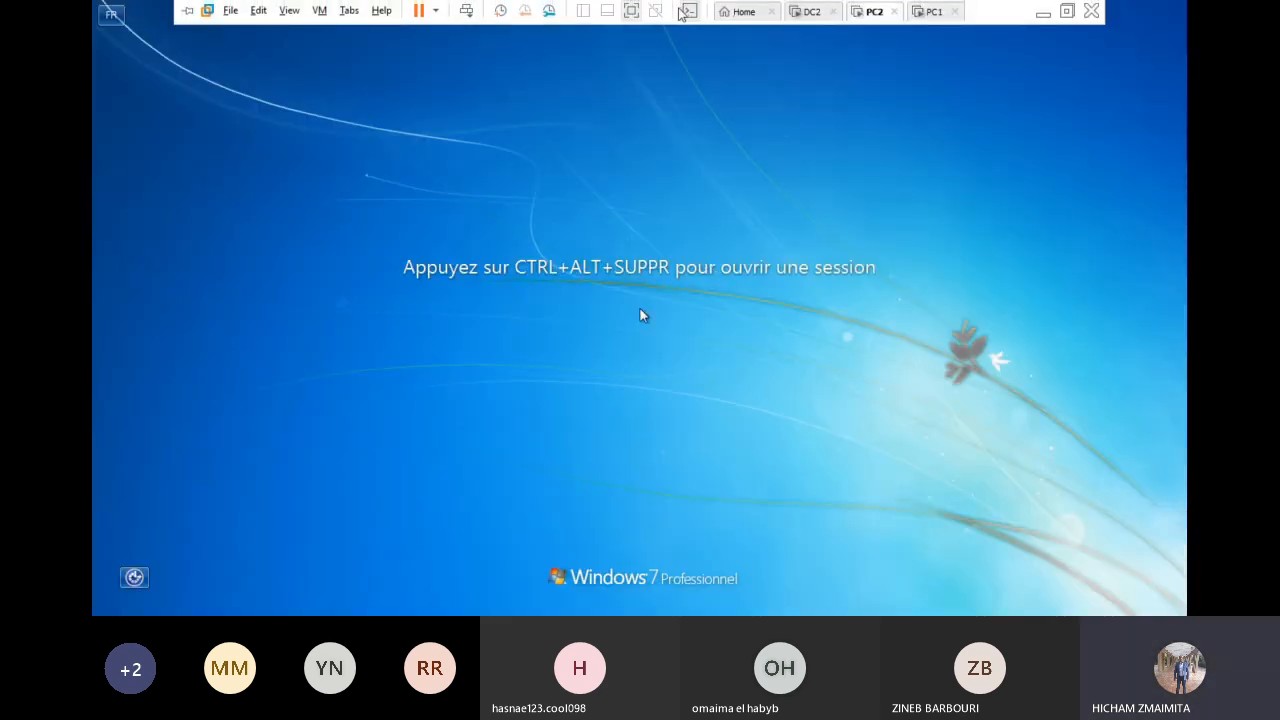
Step: Sign the domain user in on PC2 with their password and dismiss the activation prompt
left_click(683, 11)
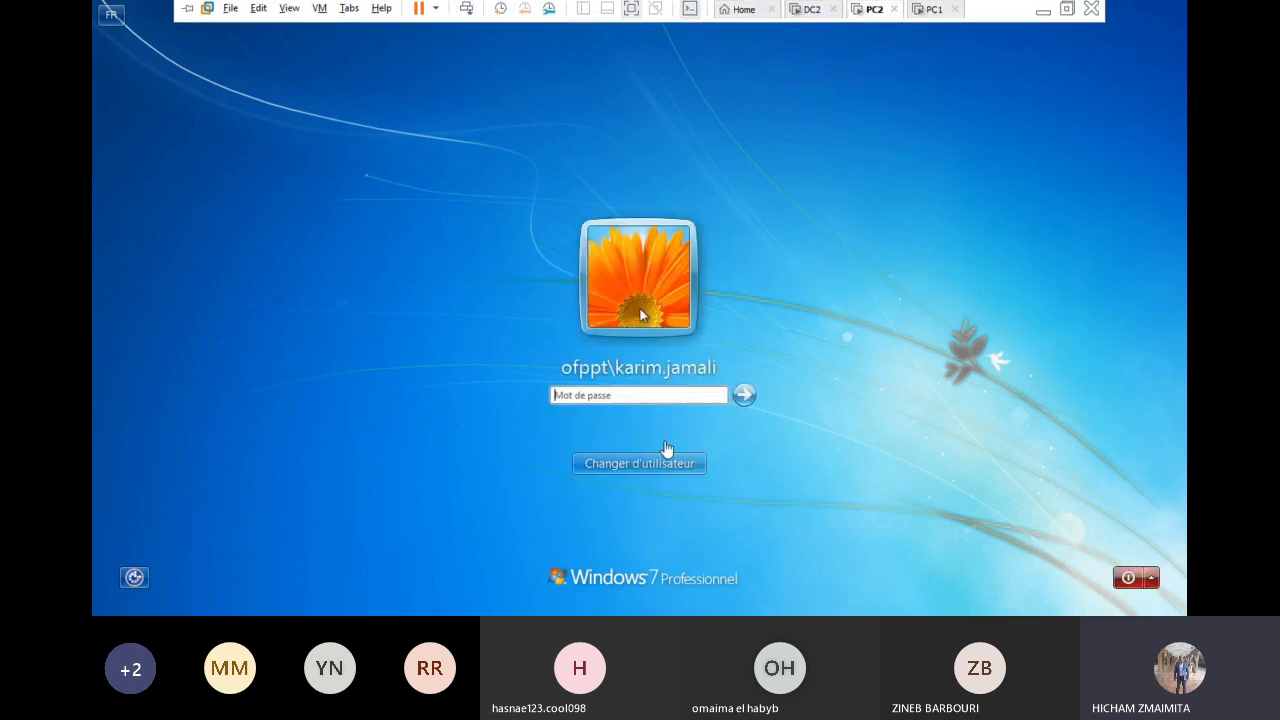
type("•")
key("BackSpace")
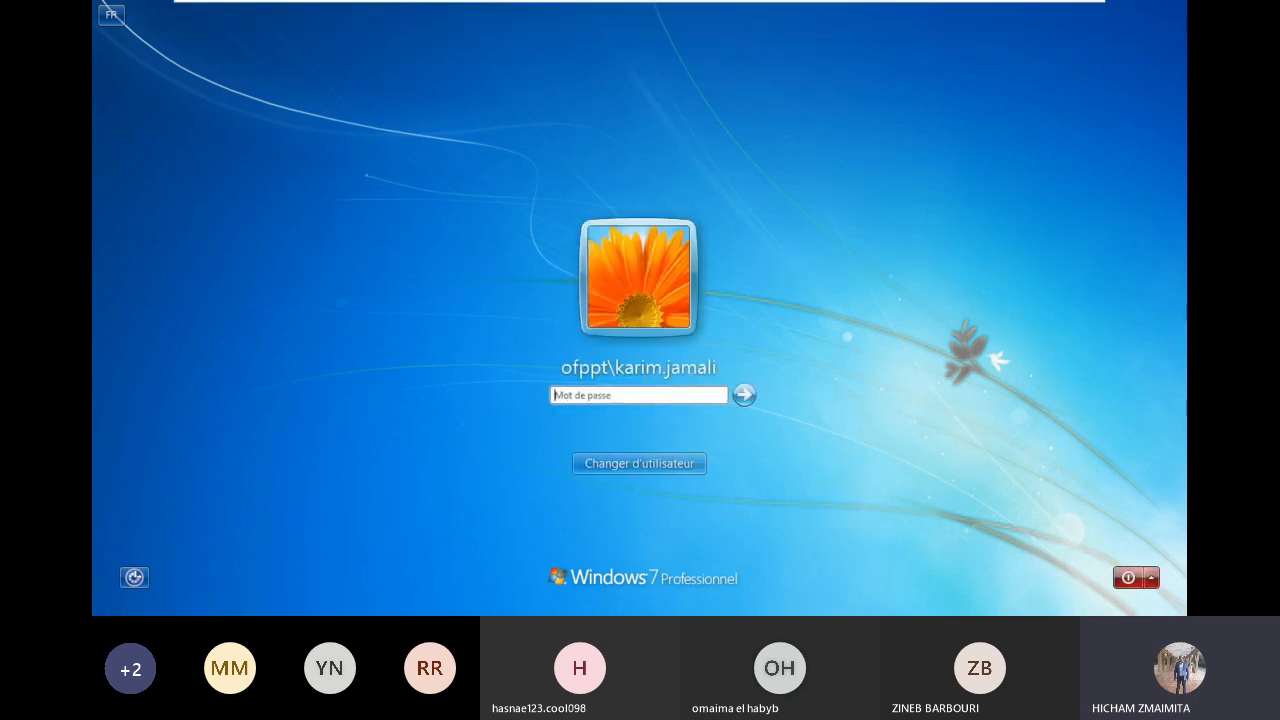
type("••••")
key("Return")
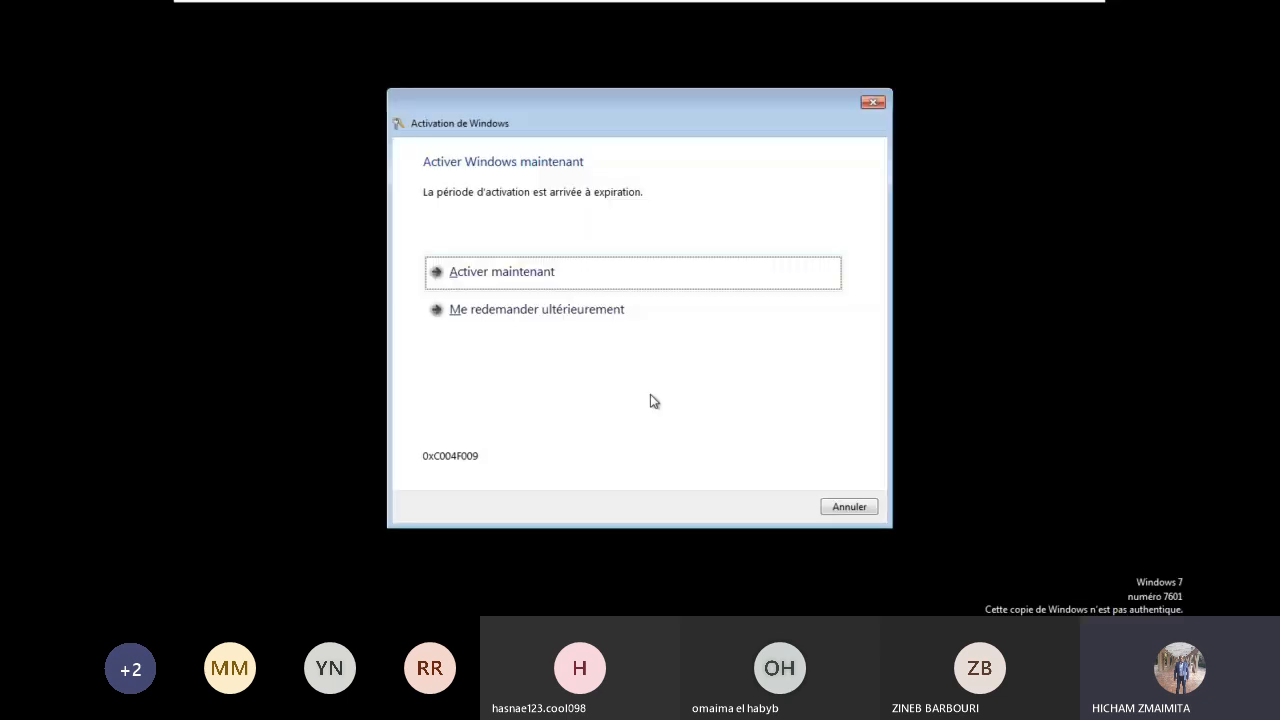
left_click(849, 506)
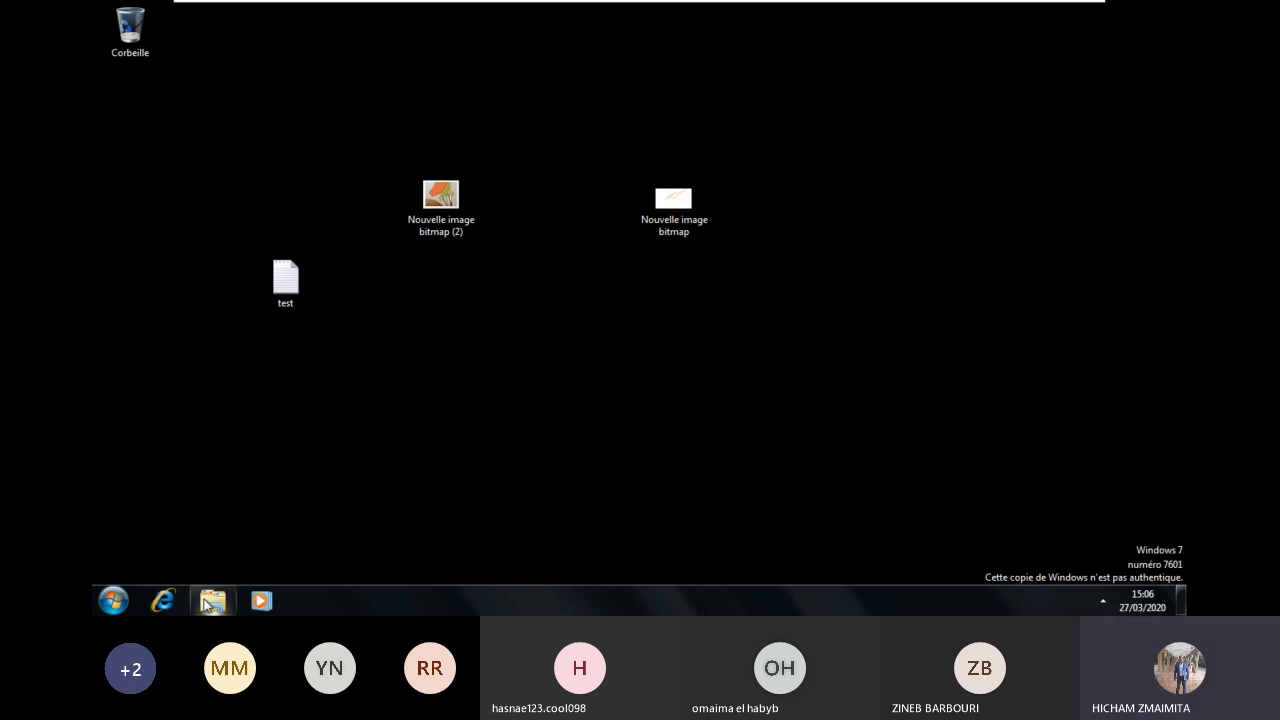
Step: Open the M: drive on PC2 and select the Nouveau document RTF
left_click(210, 601)
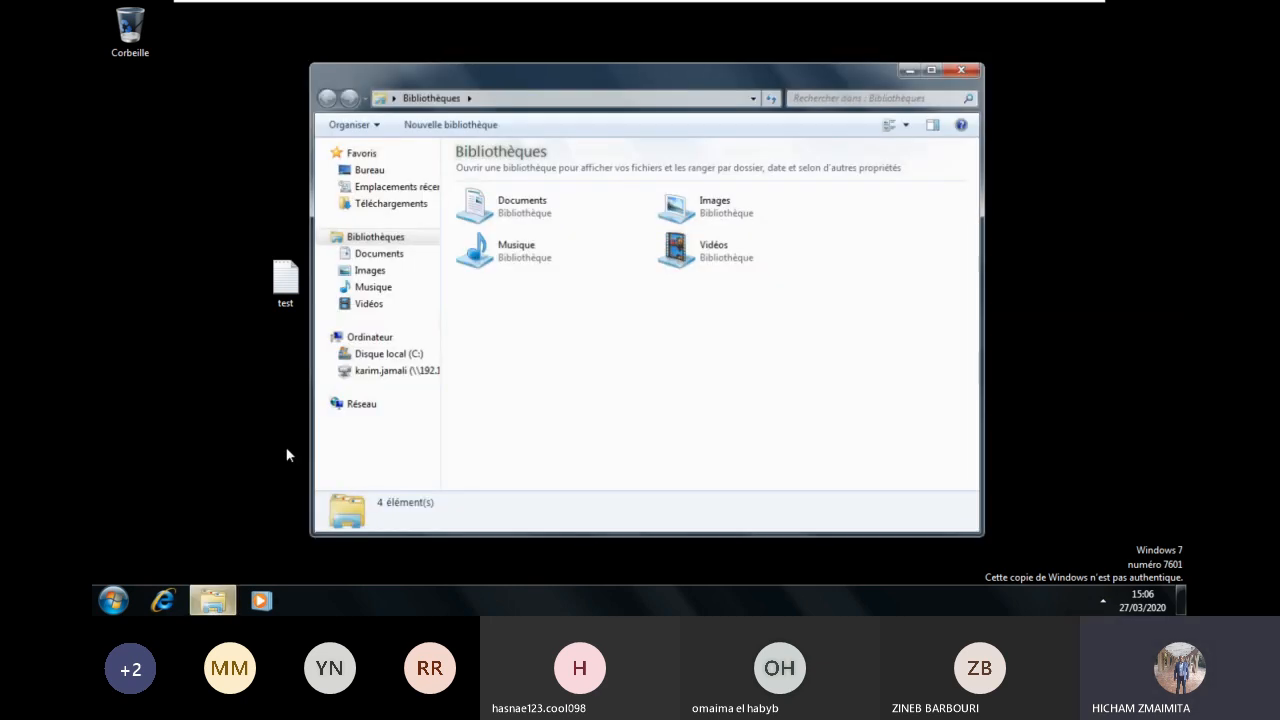
left_click(352, 373)
left_click(542, 192)
mouse_move(893, 10)
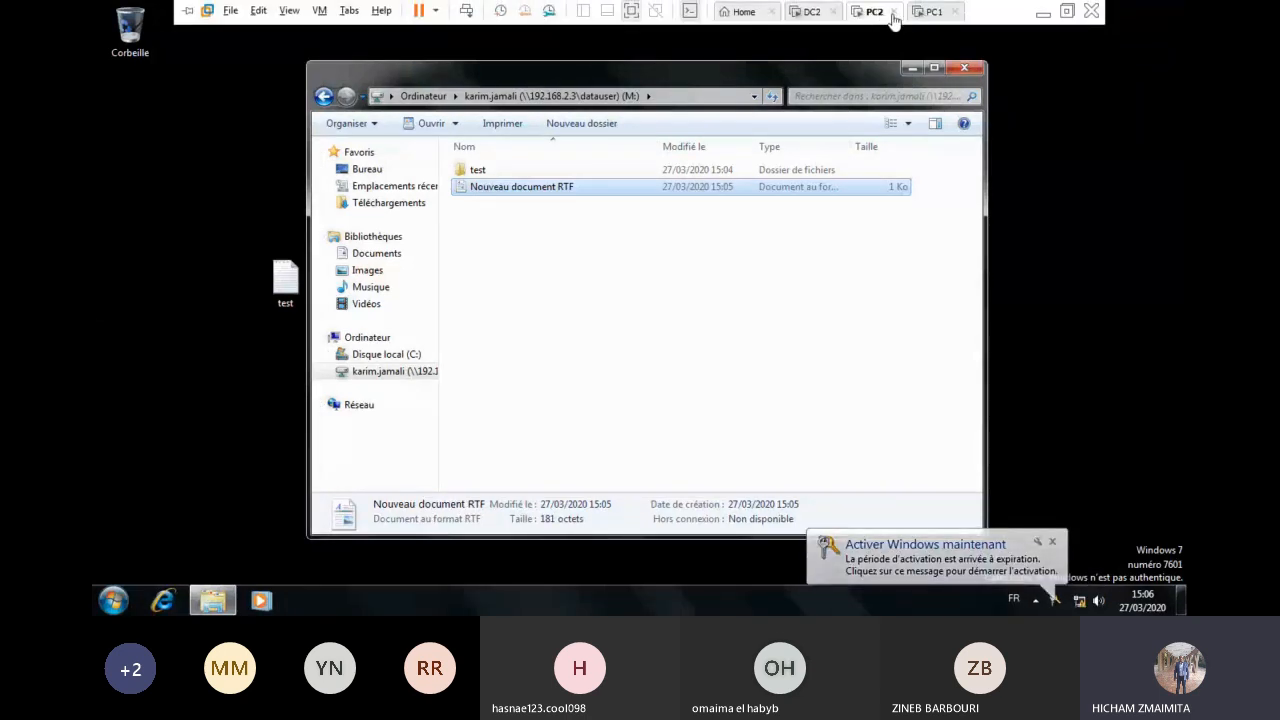
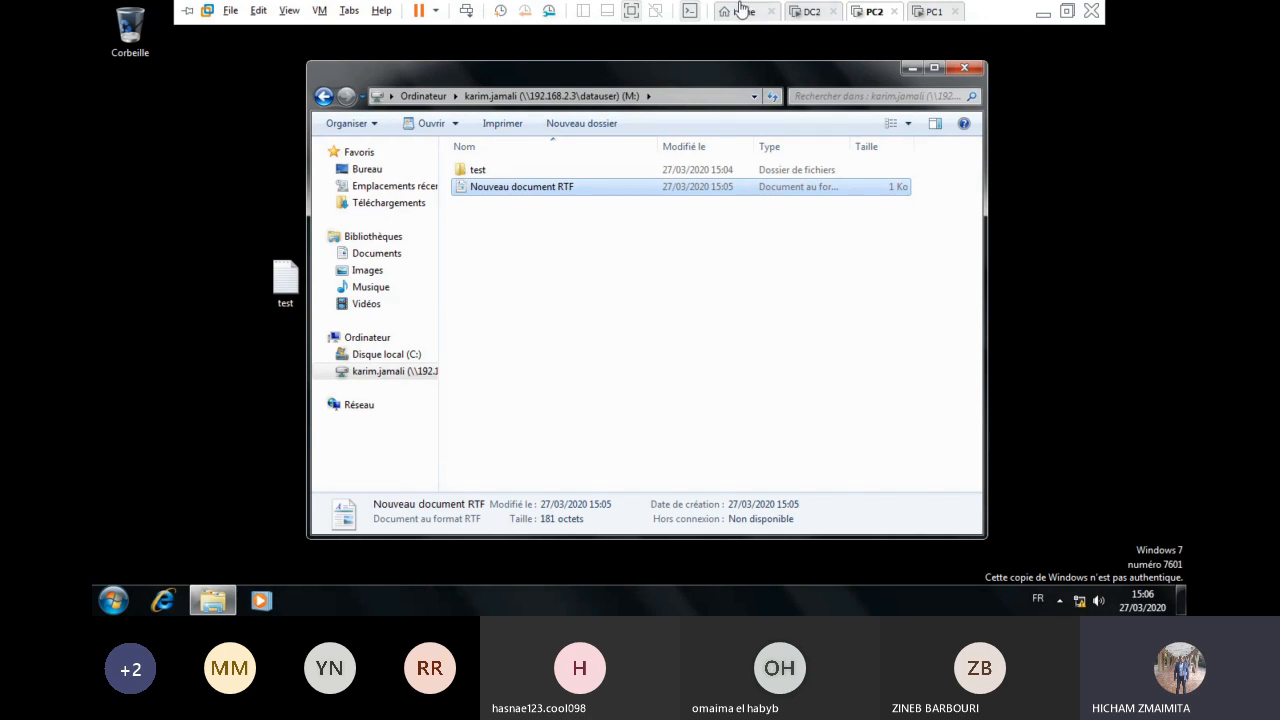
Step: Switch to DC2 and show the DATAUSER folder holding the two user home folders
left_click(811, 11)
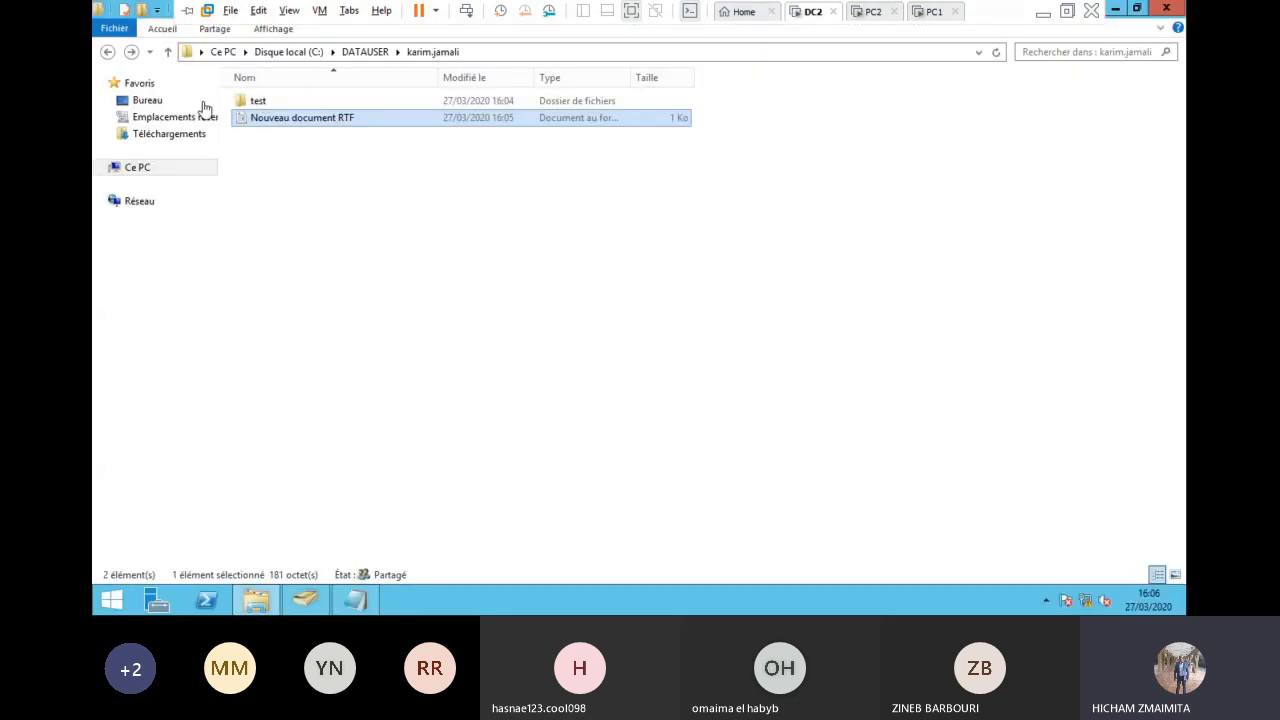
left_click(372, 51)
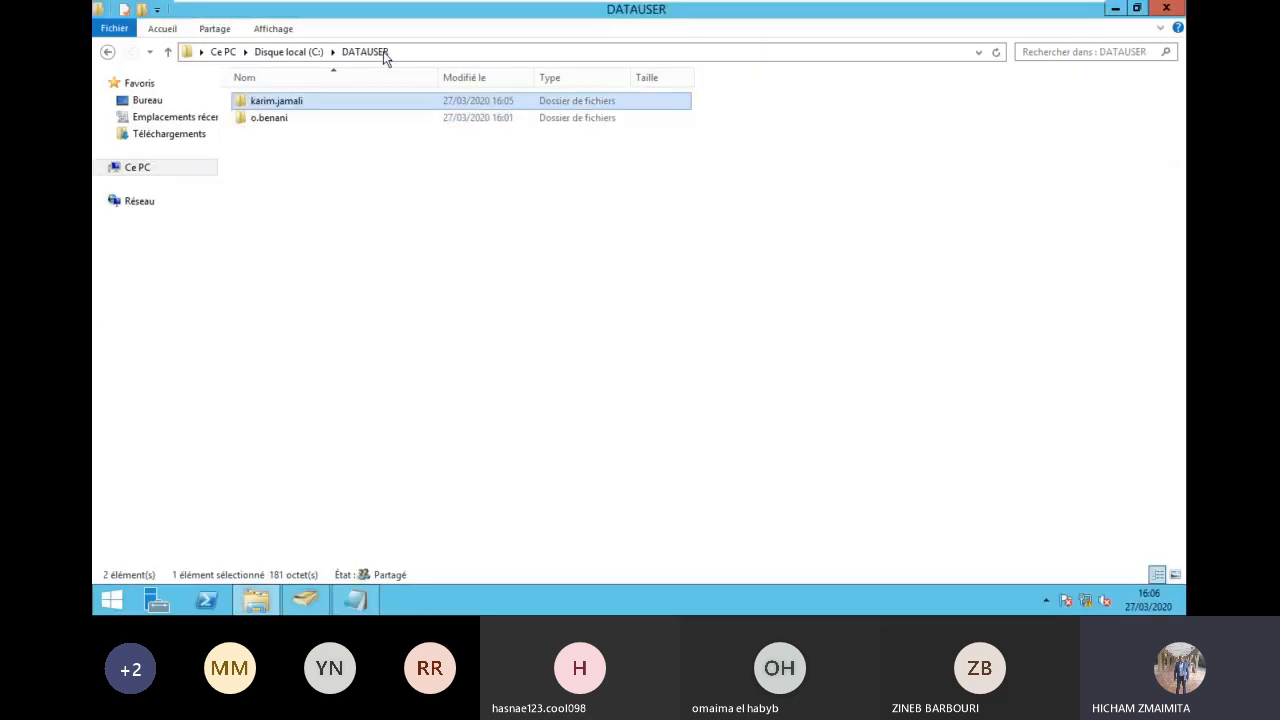
left_click(280, 120)
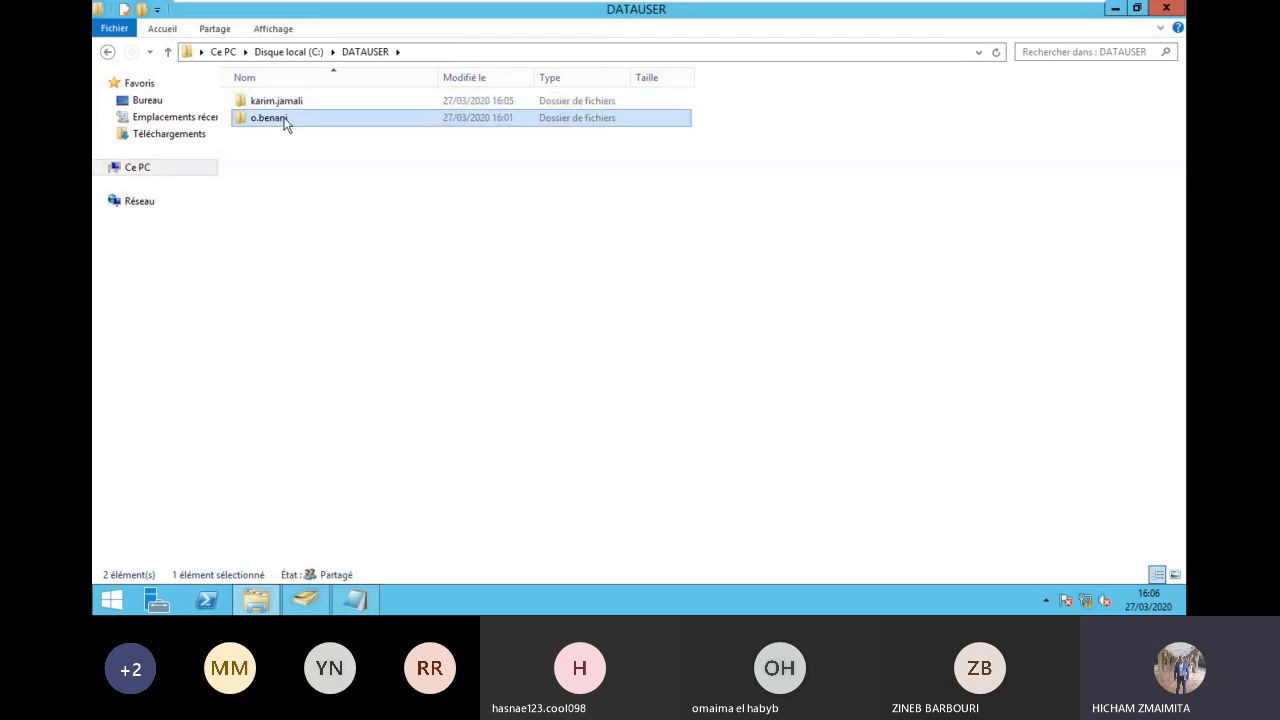
left_click(285, 120)
left_click(330, 206)
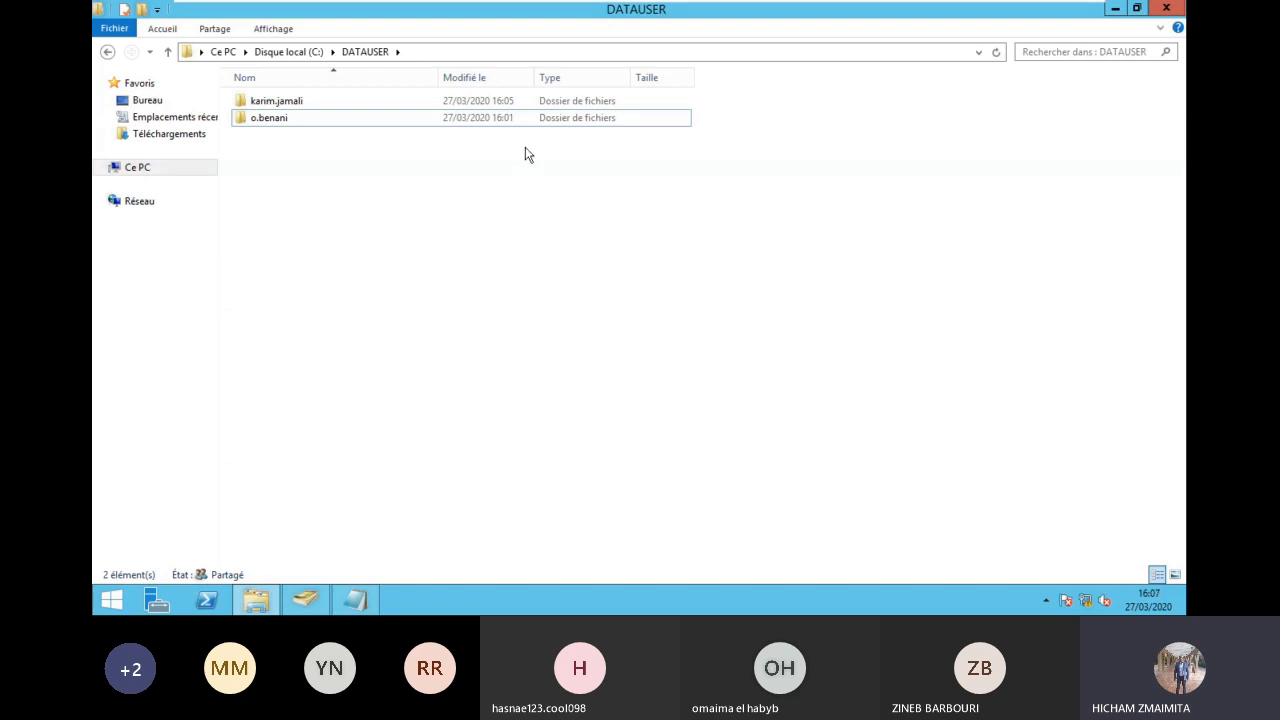
mouse_move(810, 5)
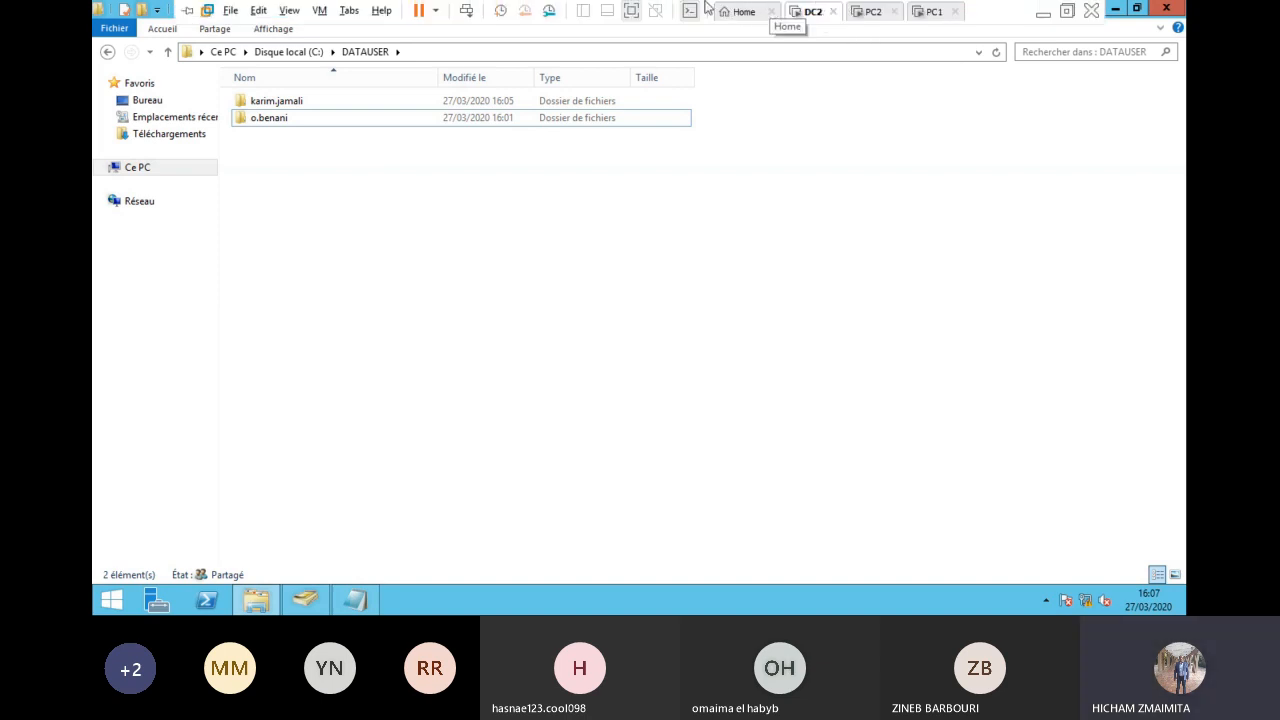
Step: Leave VMware full screen and open the ongoing Teams meeting's chat panel
left_click(631, 12)
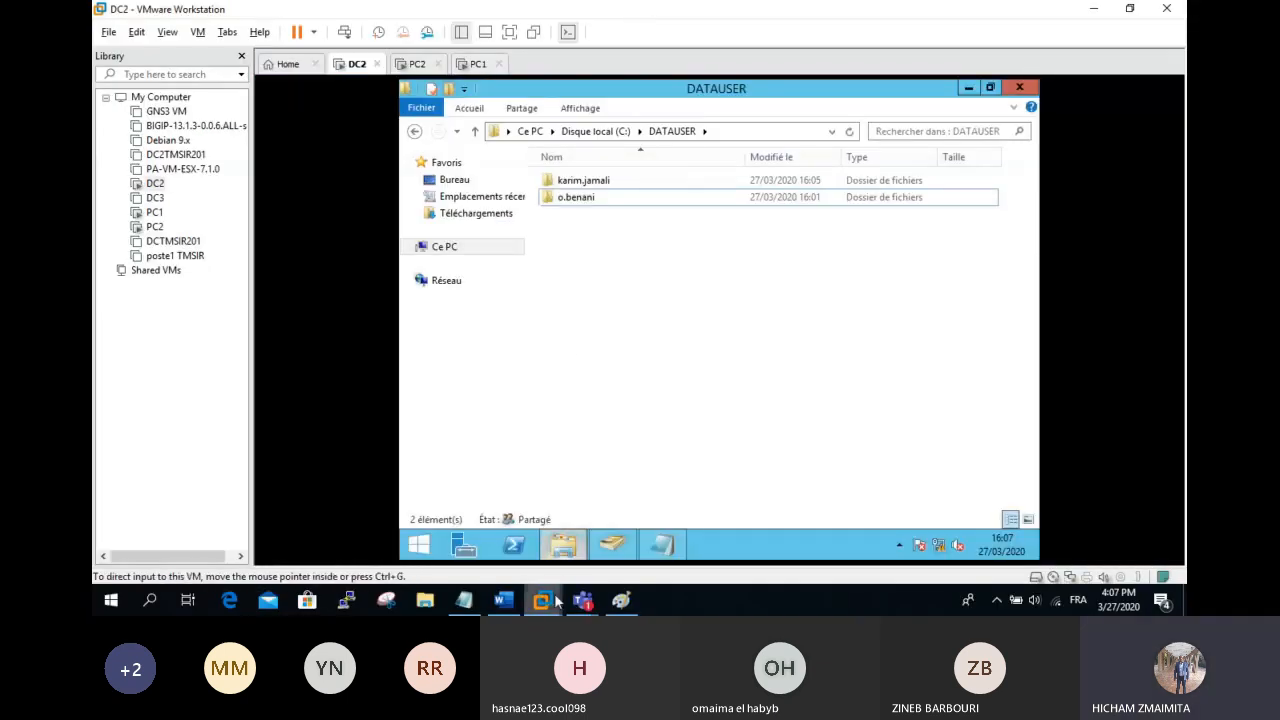
left_click(583, 600)
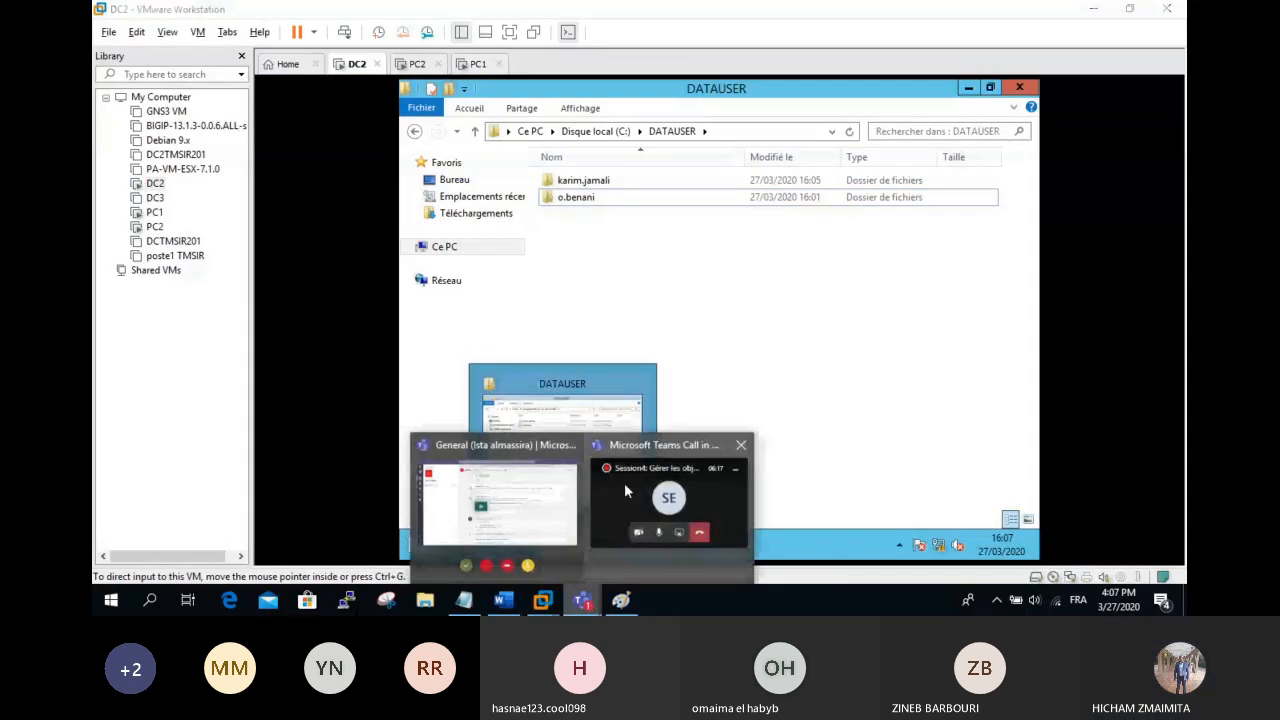
mouse_move(537, 517)
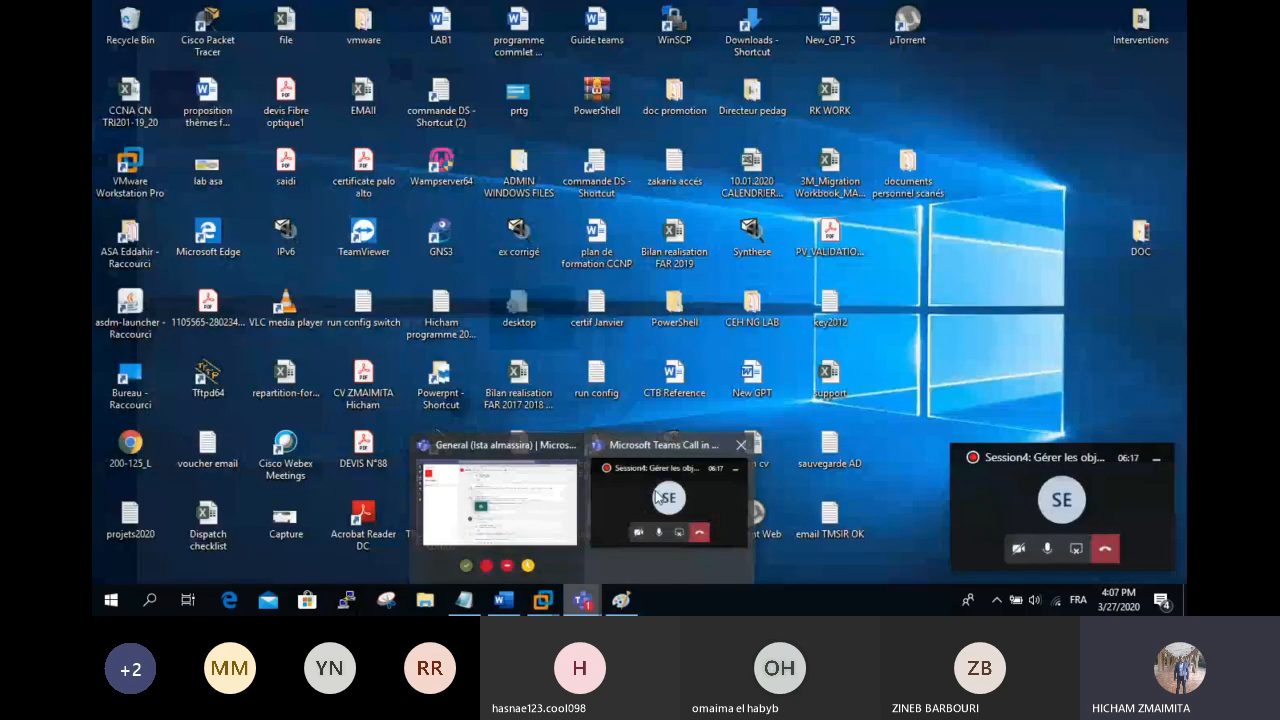
left_click(656, 497)
left_click(1023, 506)
left_click(1023, 506)
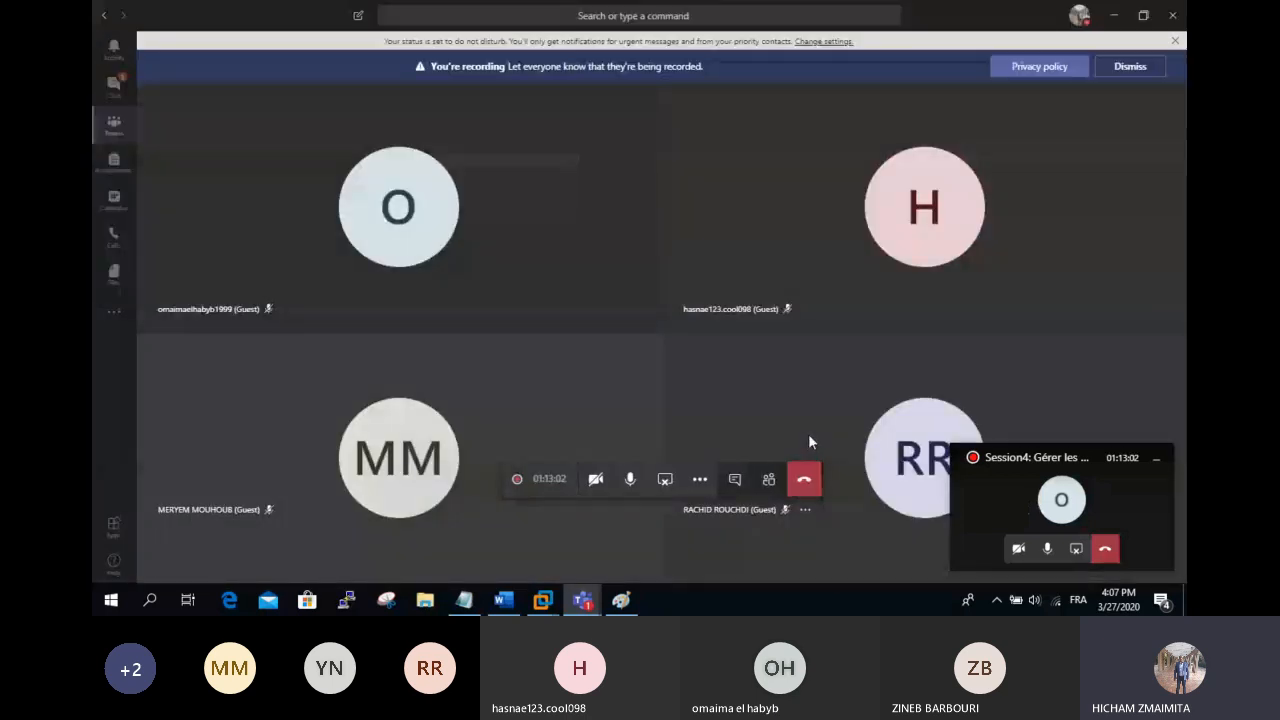
left_click(735, 479)
left_click(1047, 552)
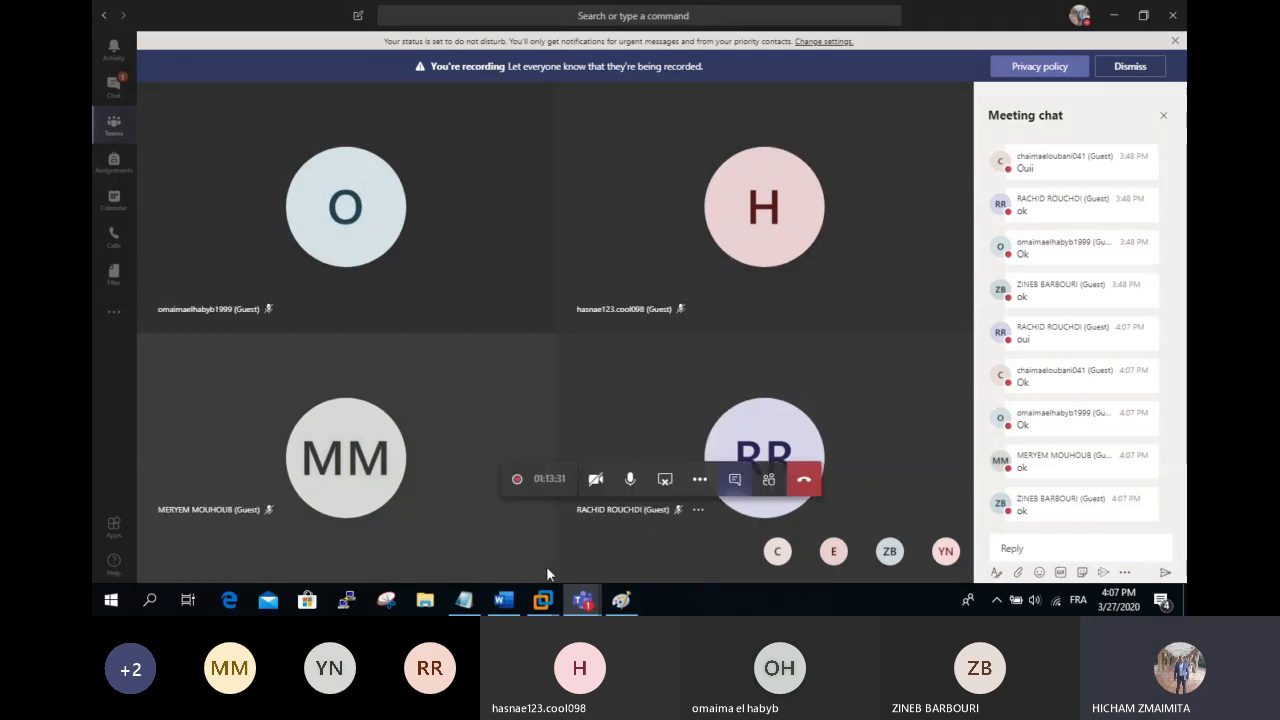
Step: Glance at the Notepad import notes, then bring DC2's VMware window back to the front
left_click(464, 600)
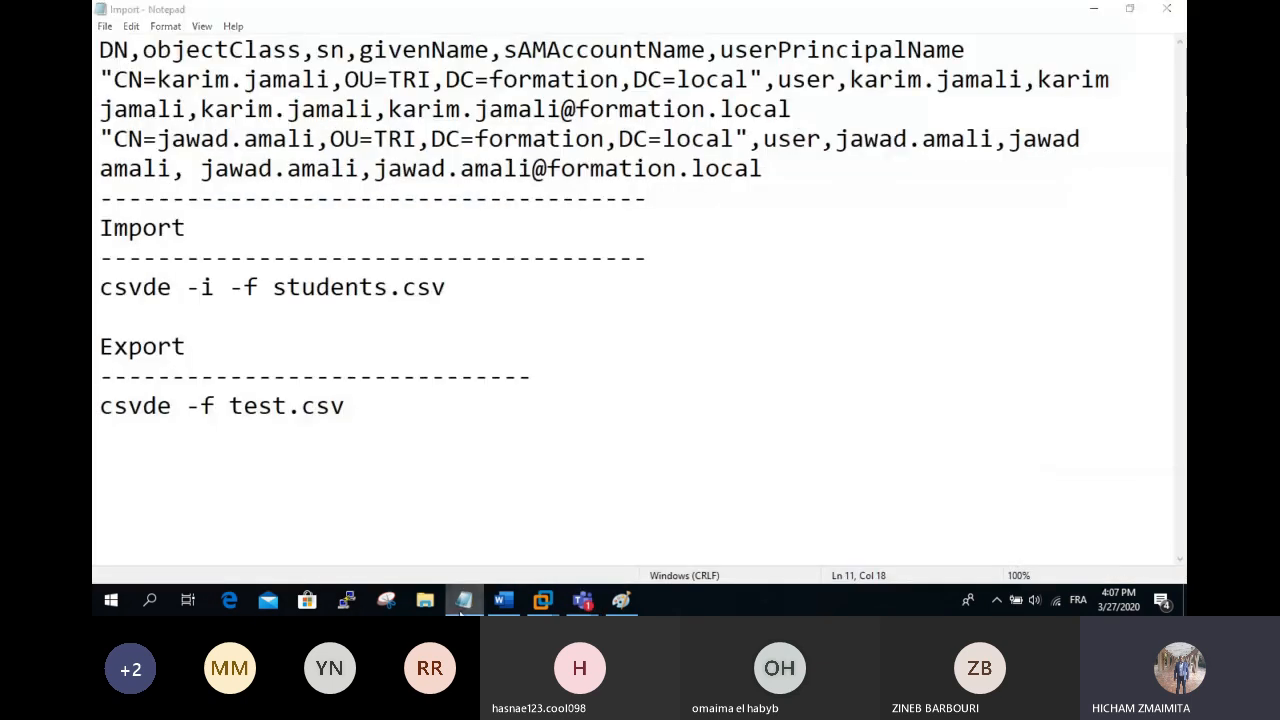
left_click(464, 600)
mouse_move(542, 600)
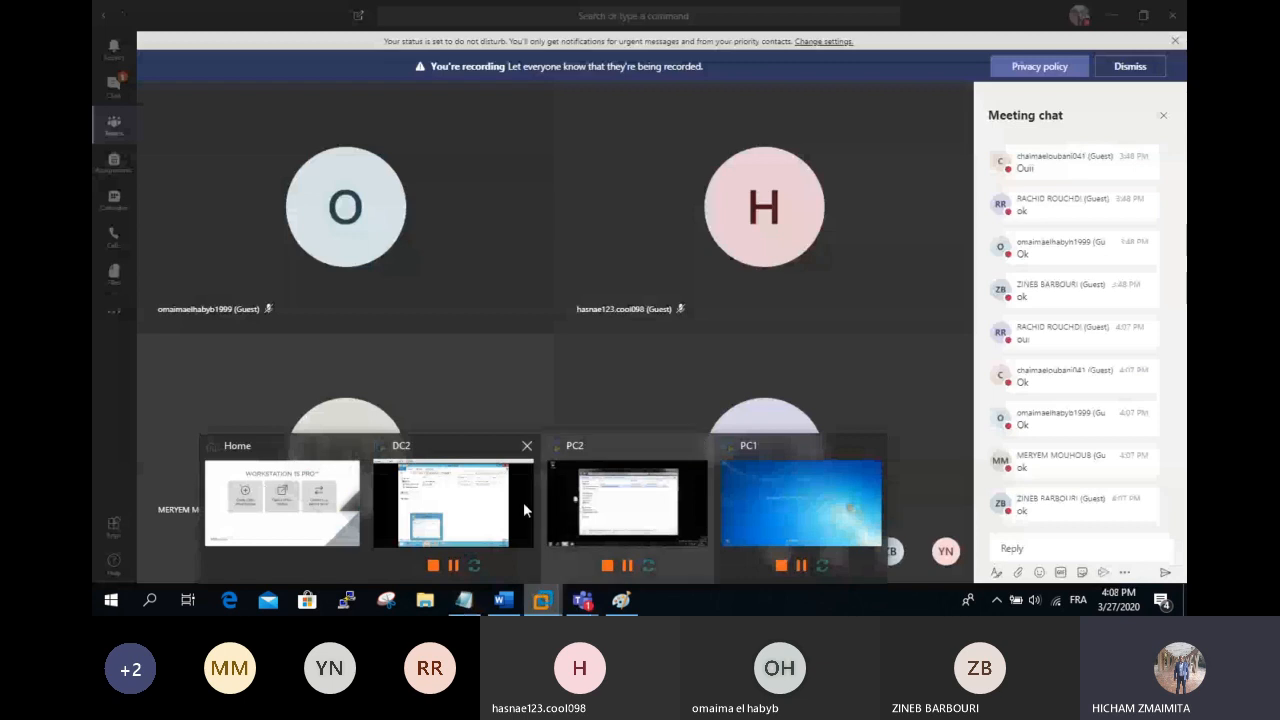
left_click(502, 511)
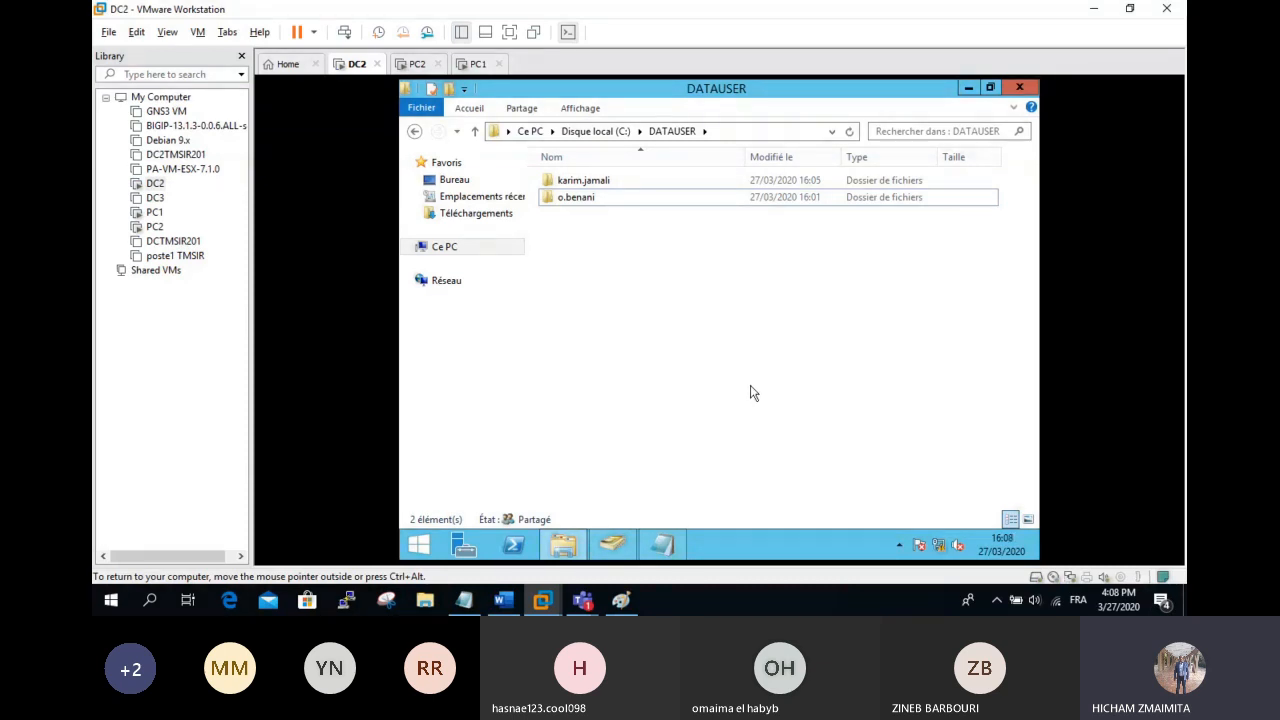
Step: Open Active Directory Users and Computers on the Users container, start a new user, then cancel it
left_click(613, 545)
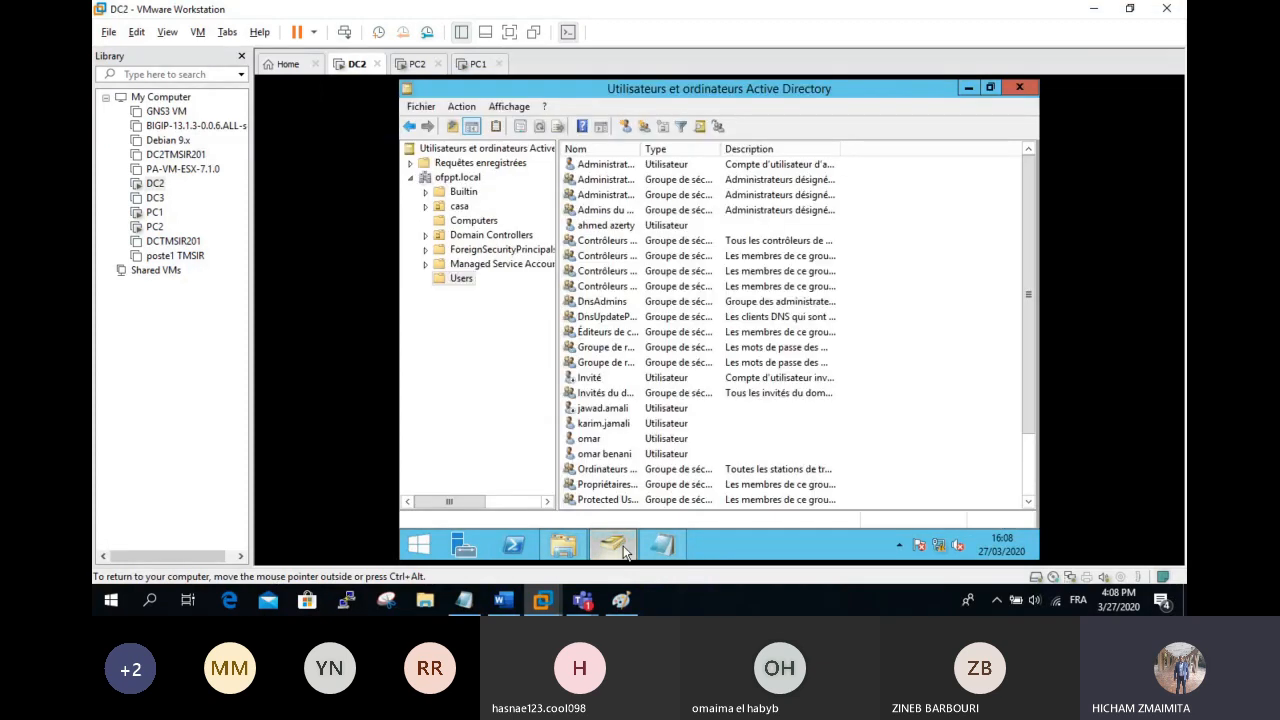
right_click(953, 372)
mouse_move(911, 198)
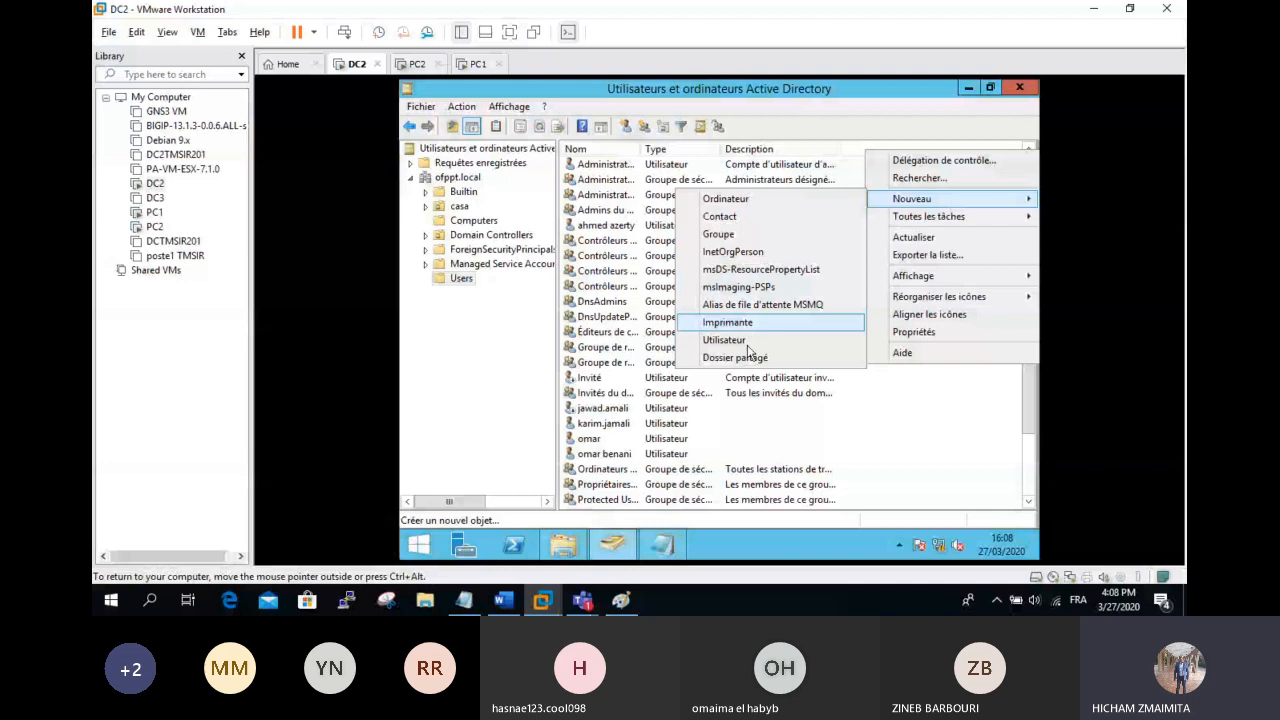
left_click(748, 350)
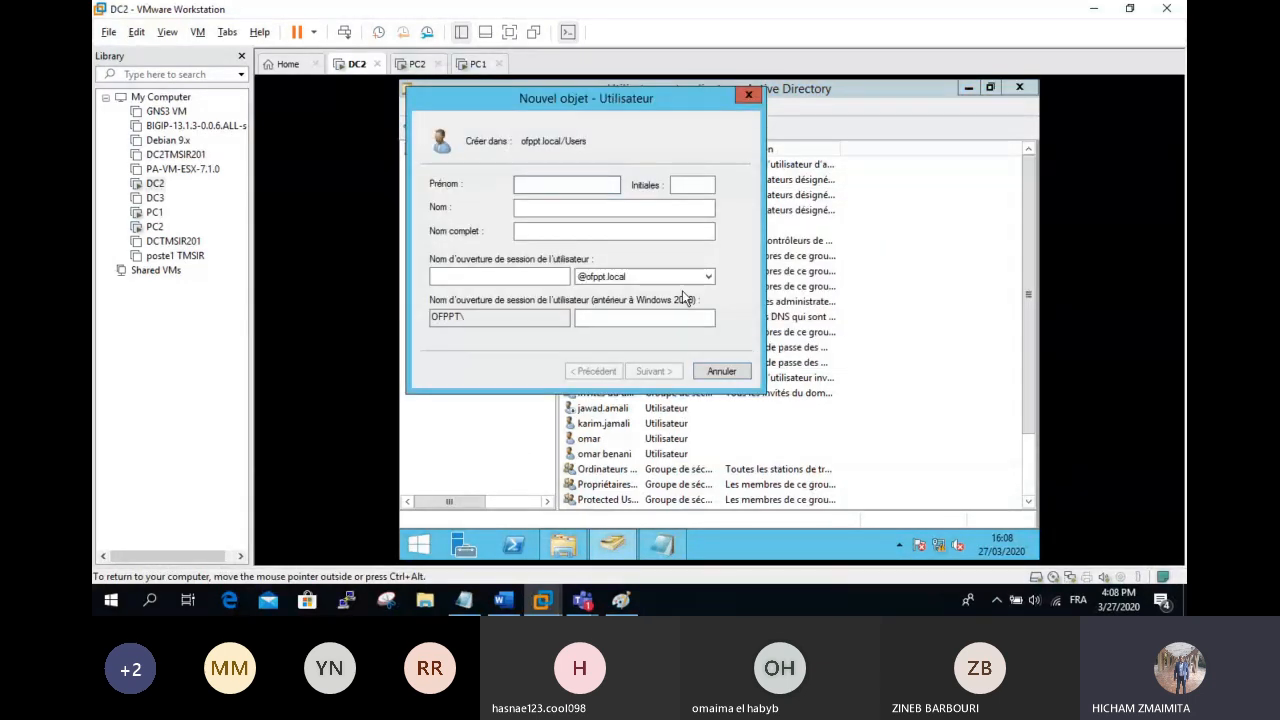
left_click(748, 90)
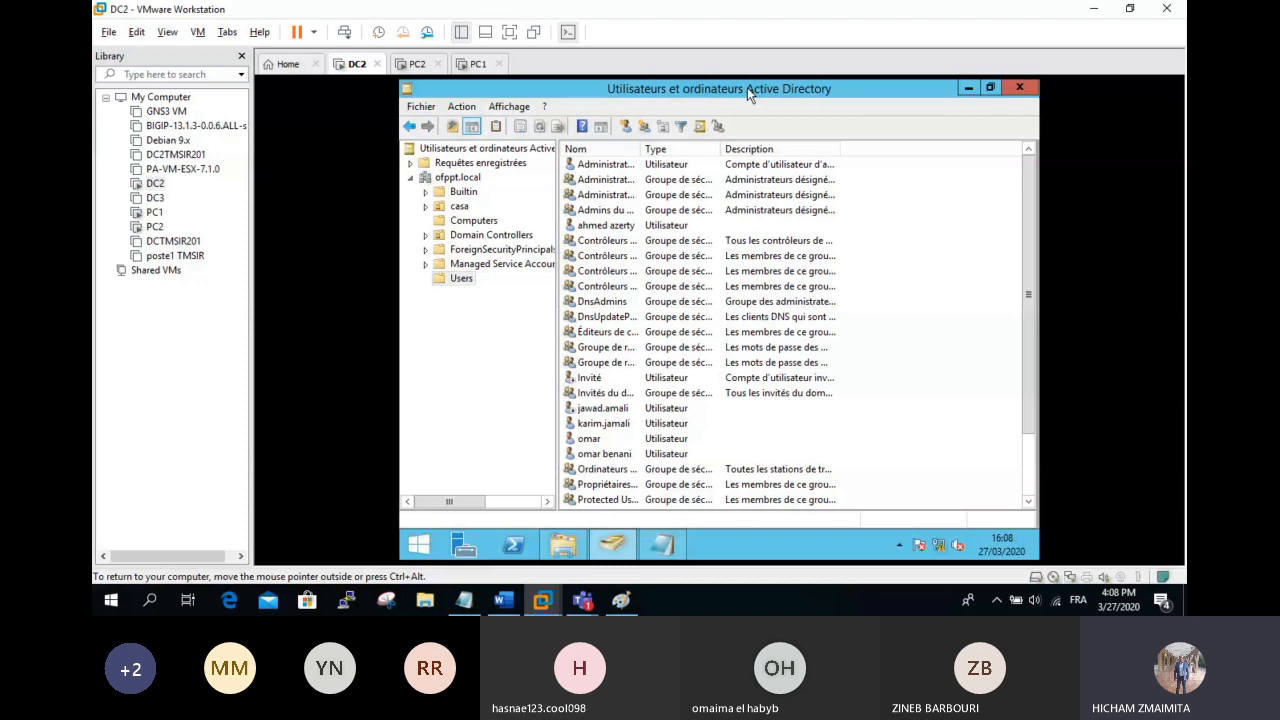
Step: Start a new user in Users named 'modele TMSIR' with logon name m.tmsir
scroll(866, 300, "down", 2)
right_click(866, 189)
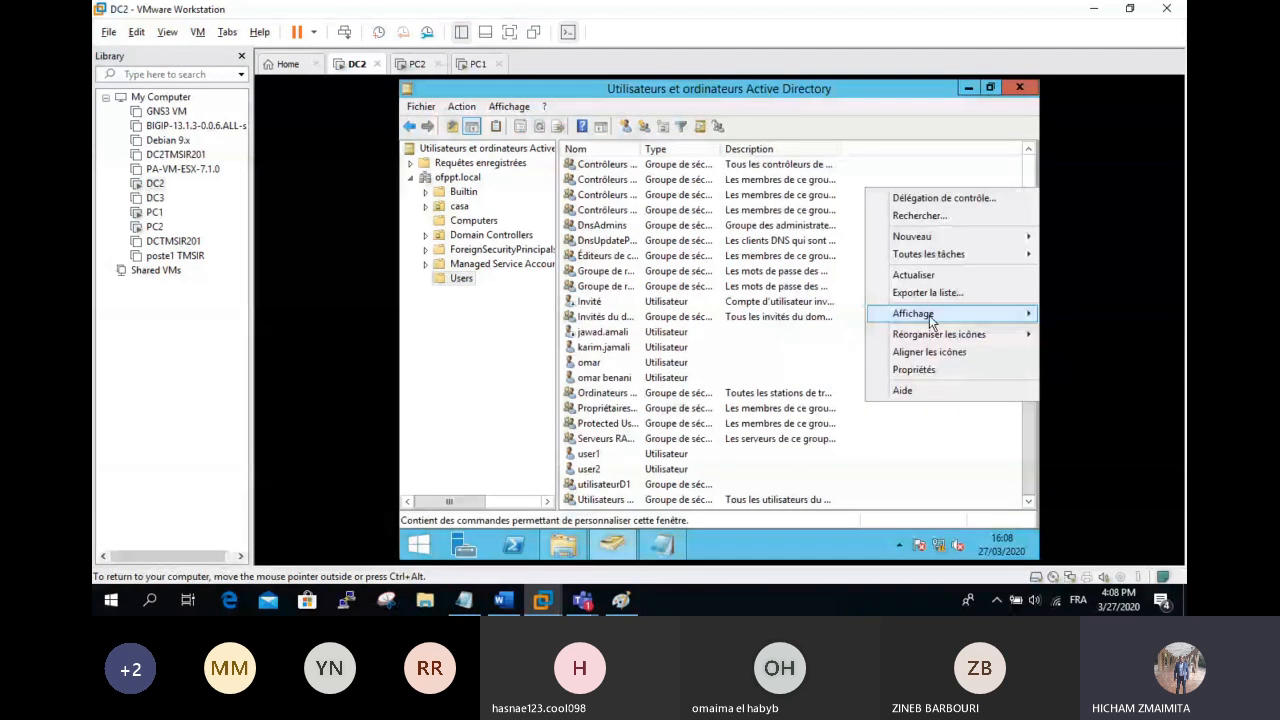
mouse_move(912, 236)
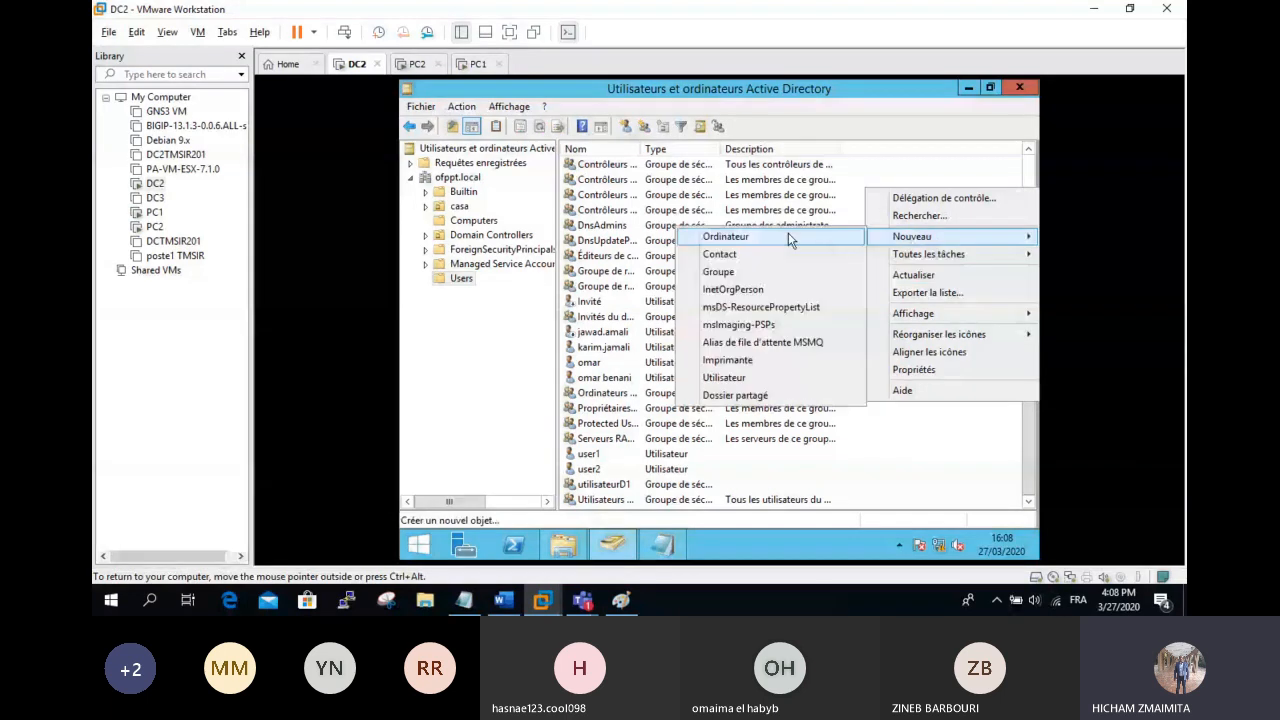
left_click(740, 378)
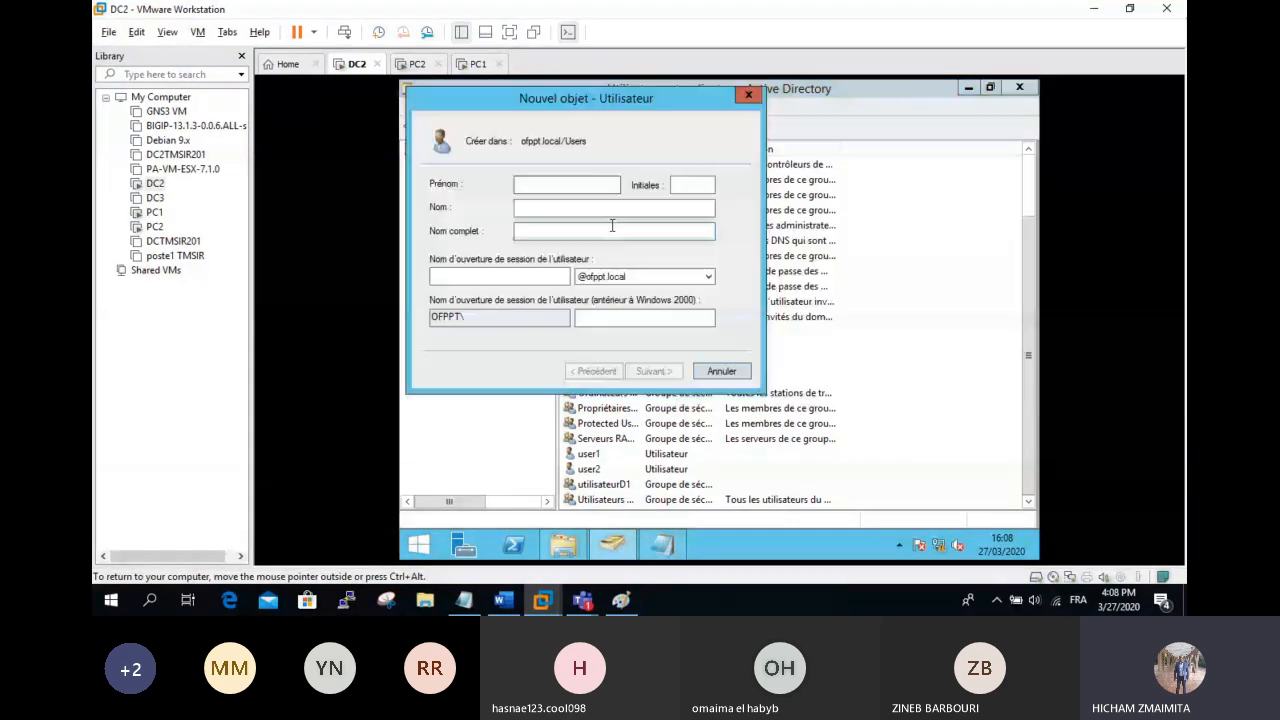
type("modele ")
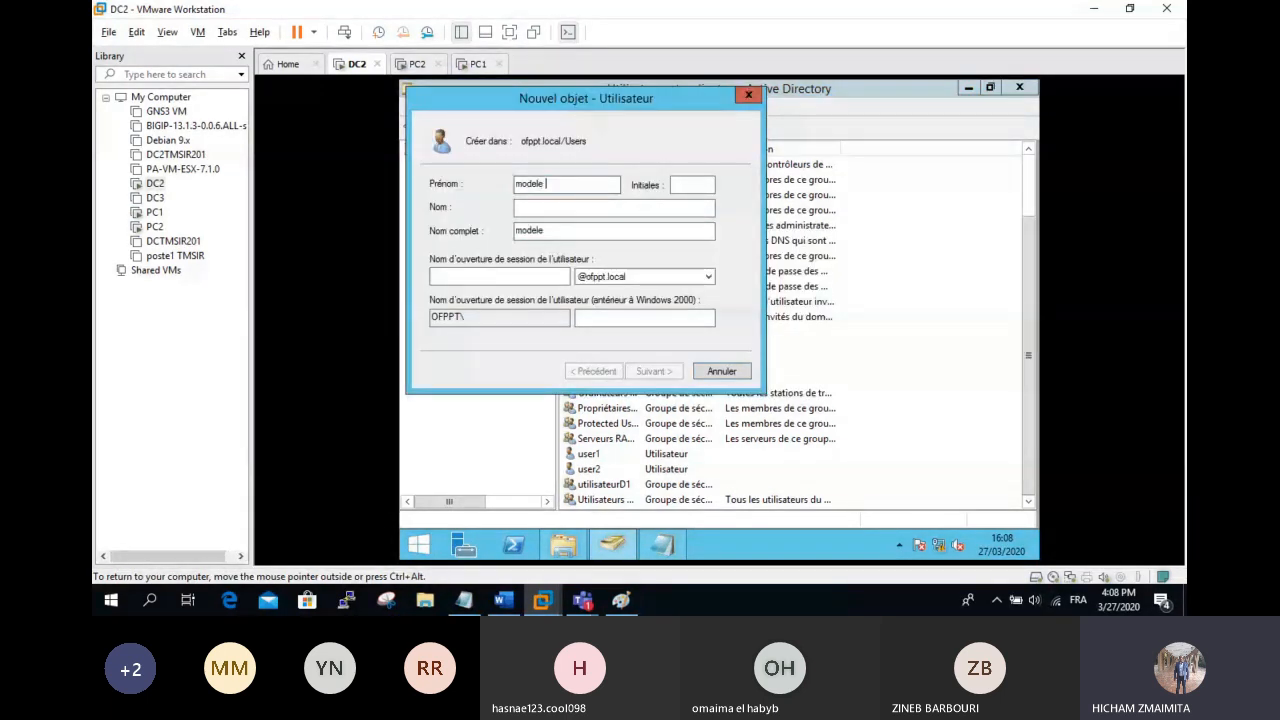
type("TMSIR")
key("Tab")
left_click(570, 200)
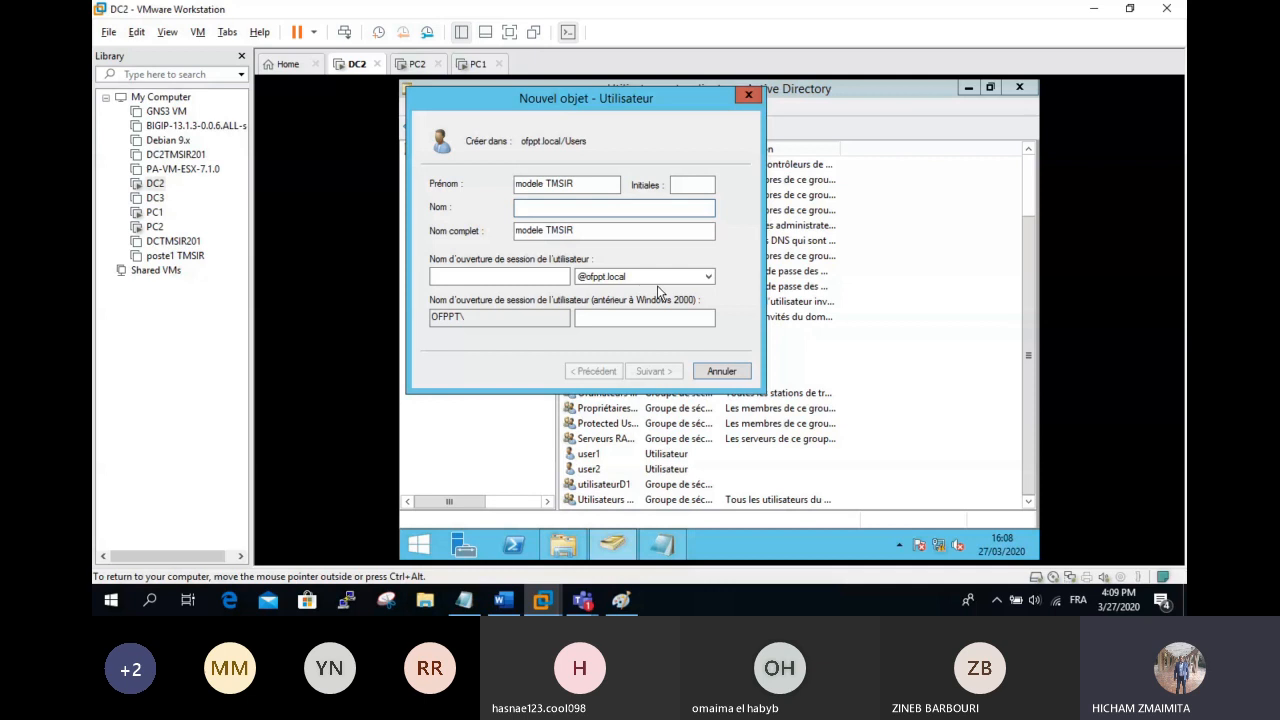
left_click(526, 277)
type("m.t")
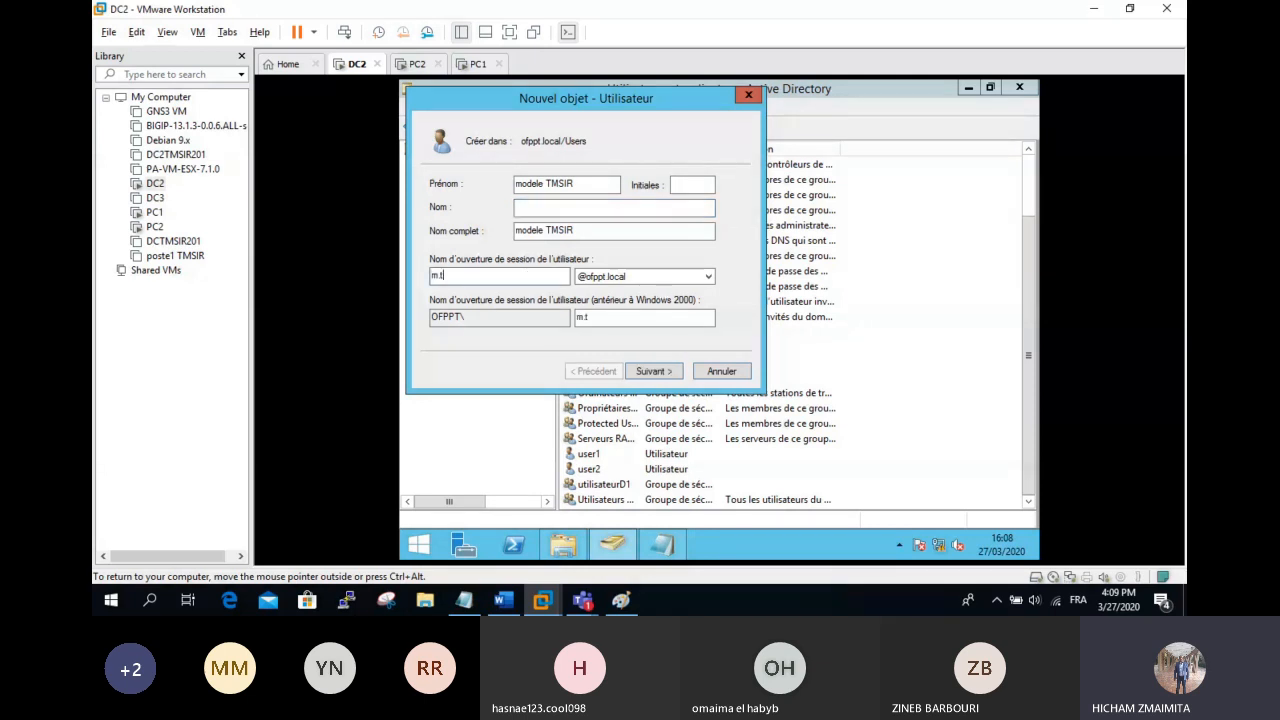
type("msir")
left_click(652, 369)
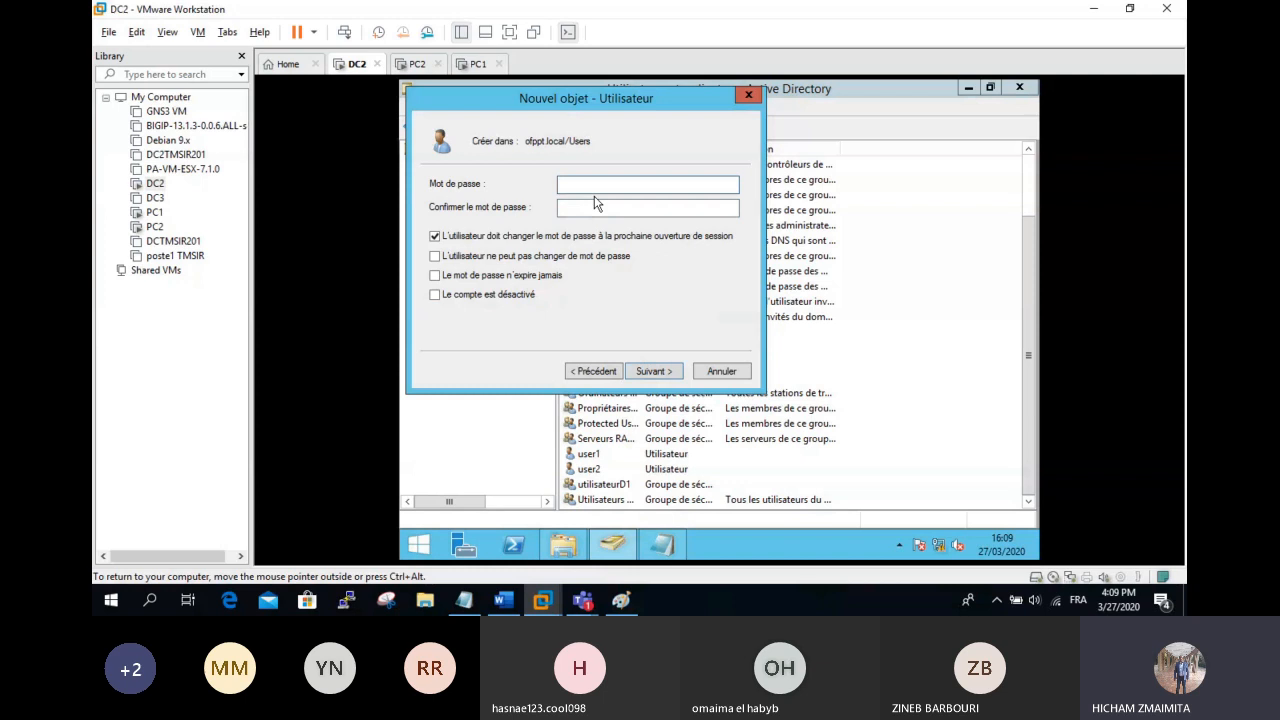
Step: Set its password without forced change, finish creating it, and widen the Nom column
type("••••••••••")
key("Tab")
type("•••••")
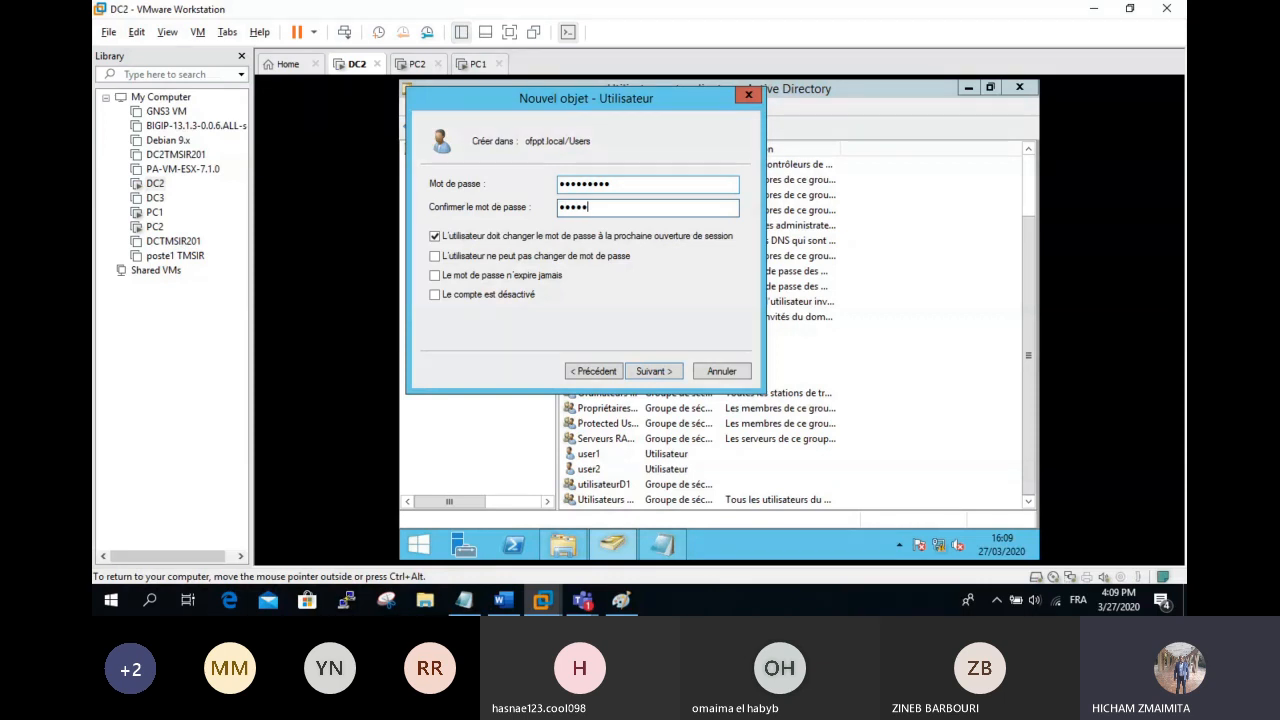
type("•••••")
left_click(588, 237)
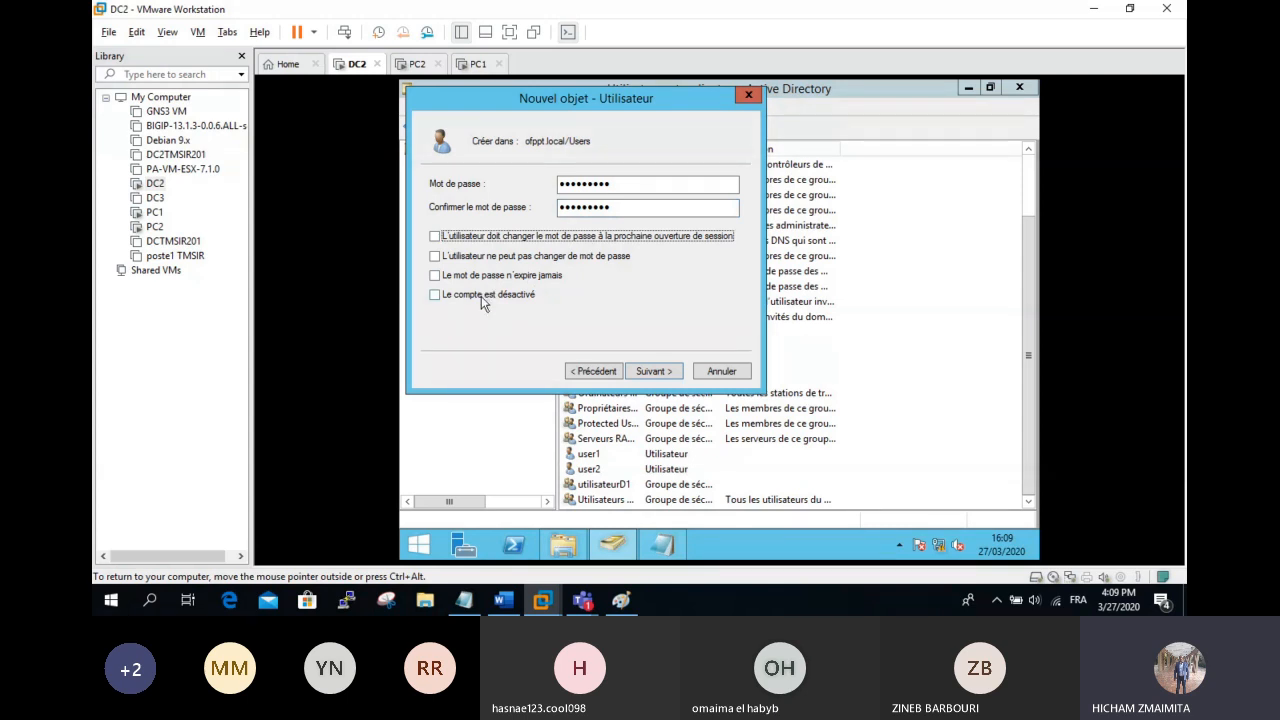
left_click(644, 372)
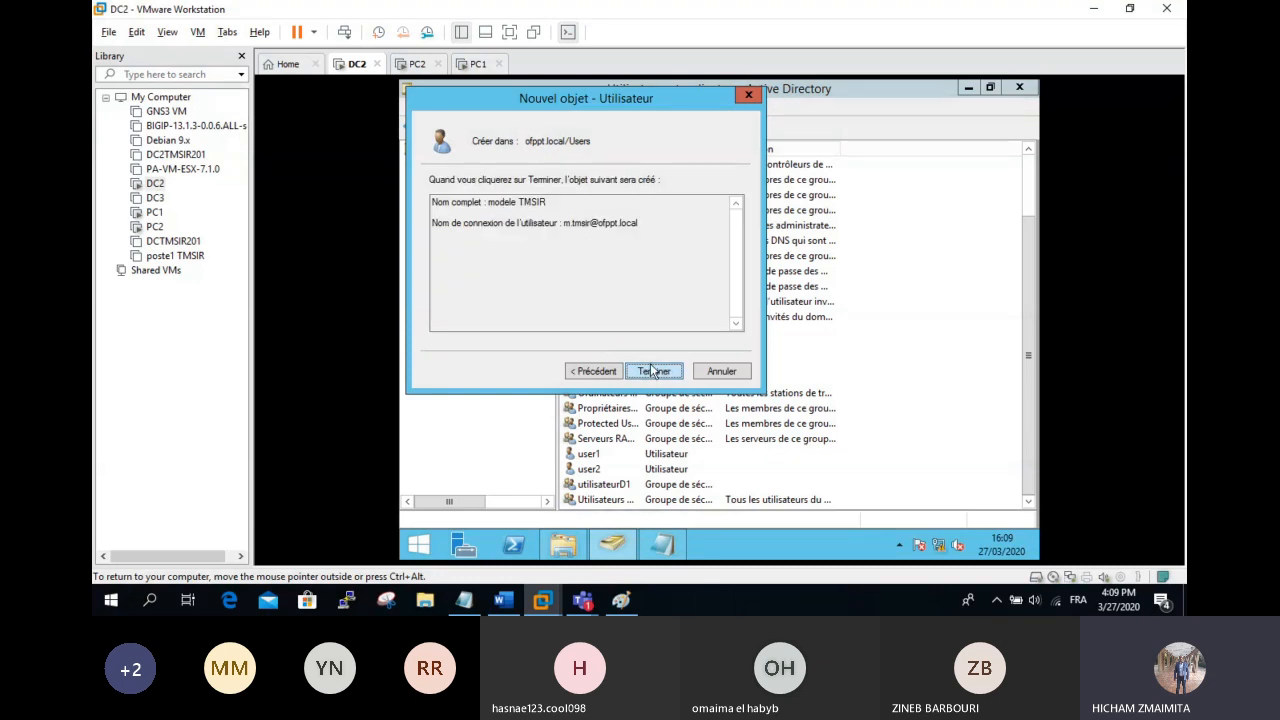
left_click(652, 371)
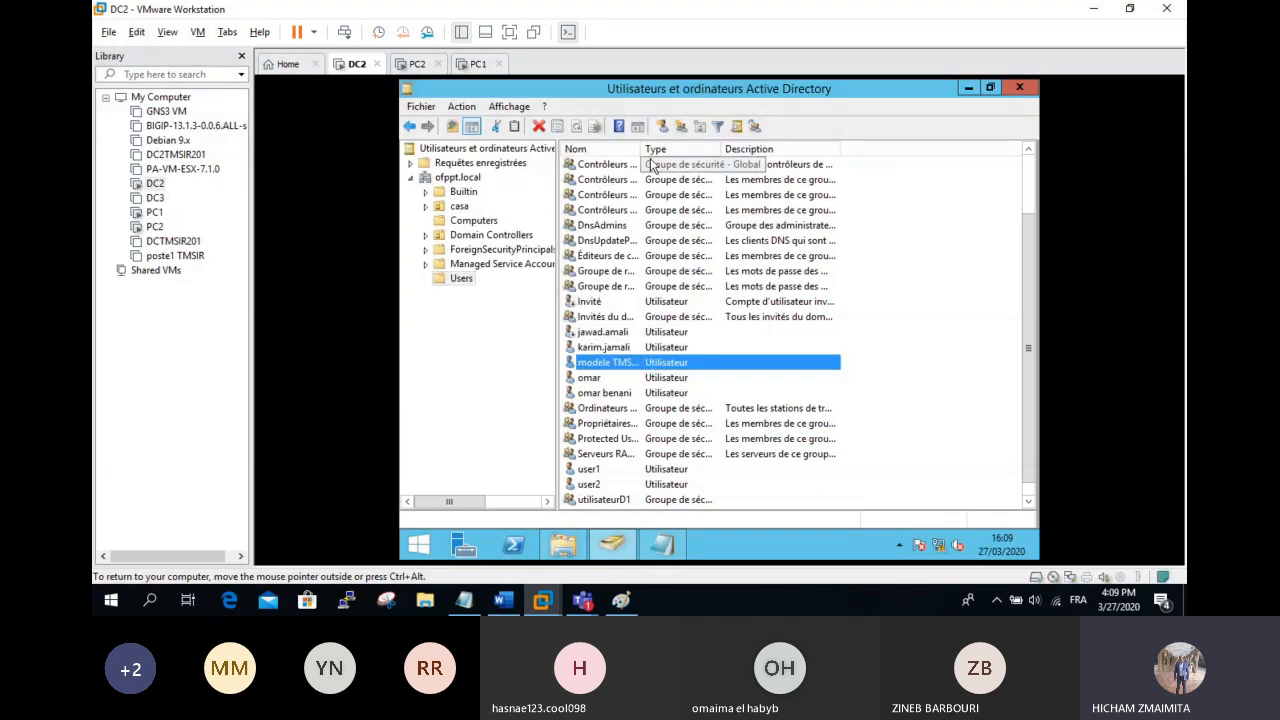
left_click_drag(641, 149, 725, 165)
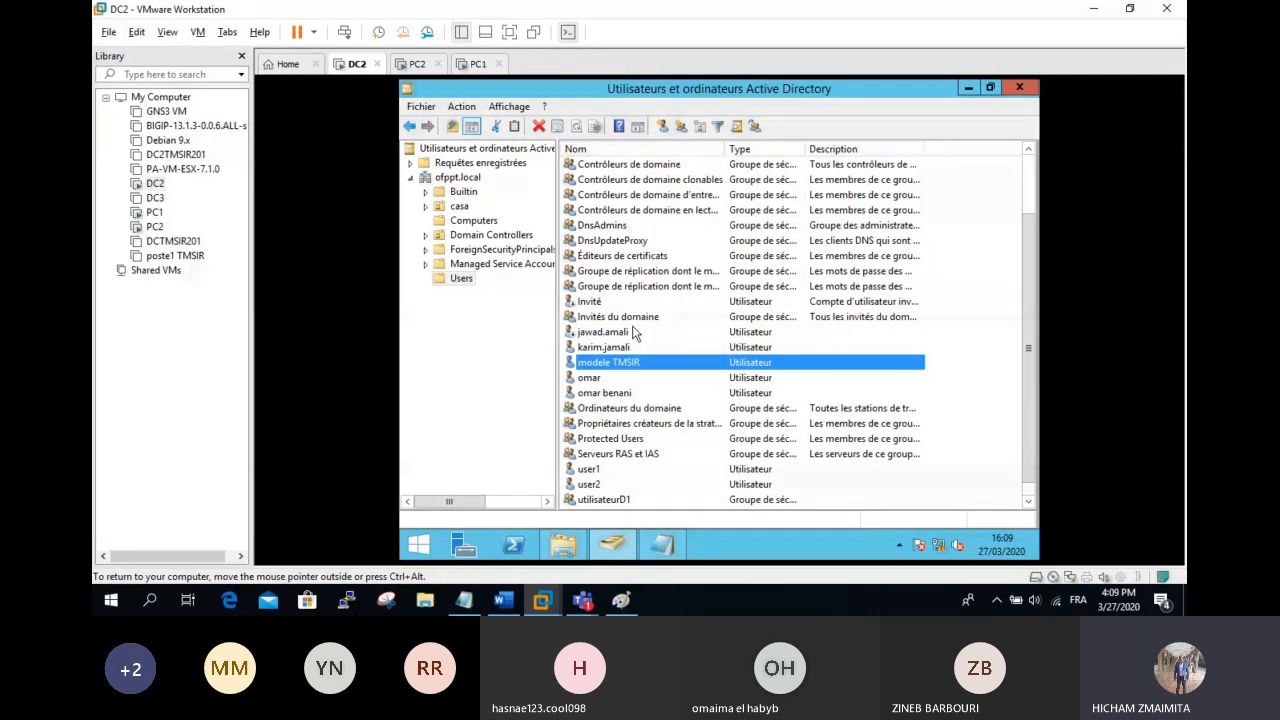
Step: Restrict modele TMSIR's logon hours to Wednesday 12–18, Thursday 7–12 and Saturday 13–19
right_click(636, 366)
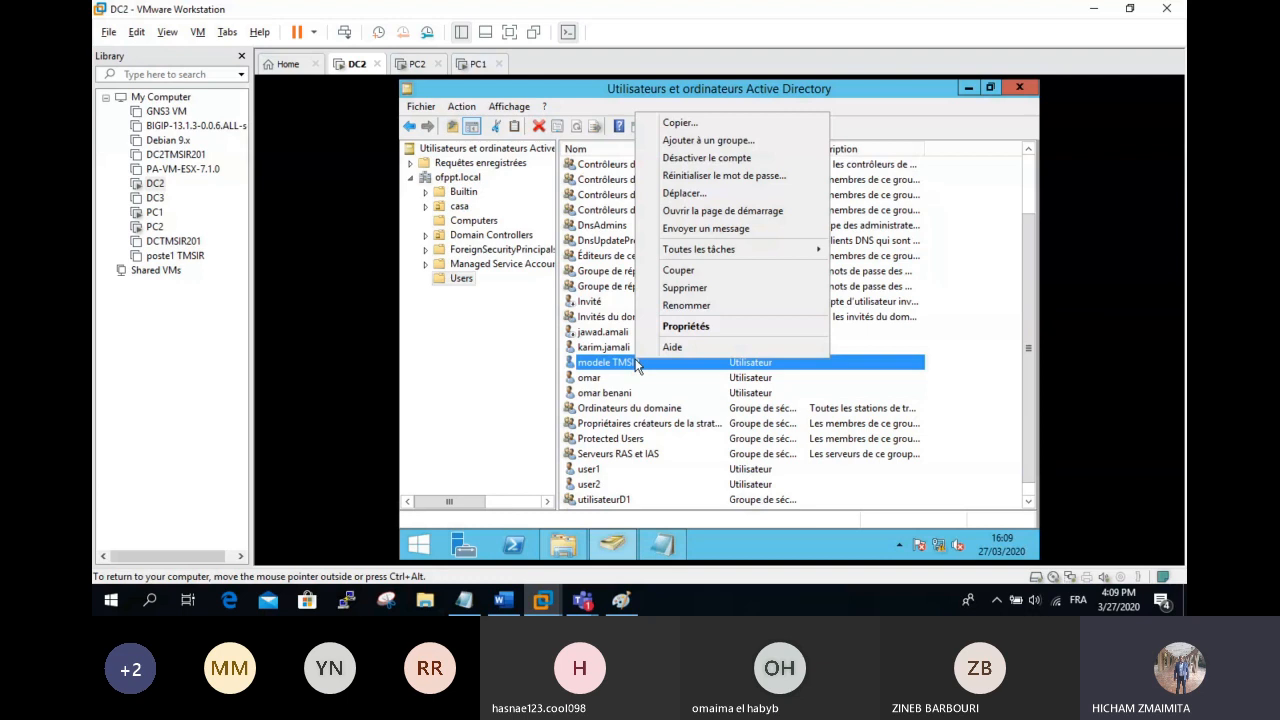
left_click(686, 326)
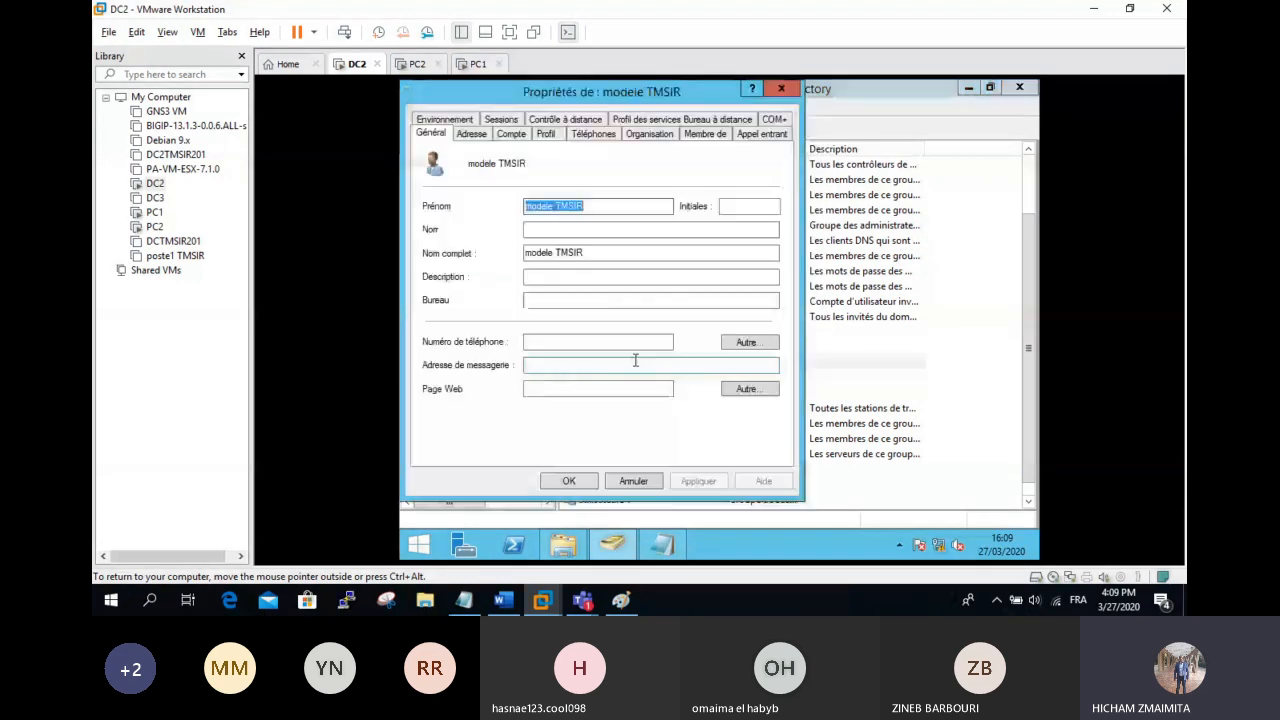
left_click(515, 135)
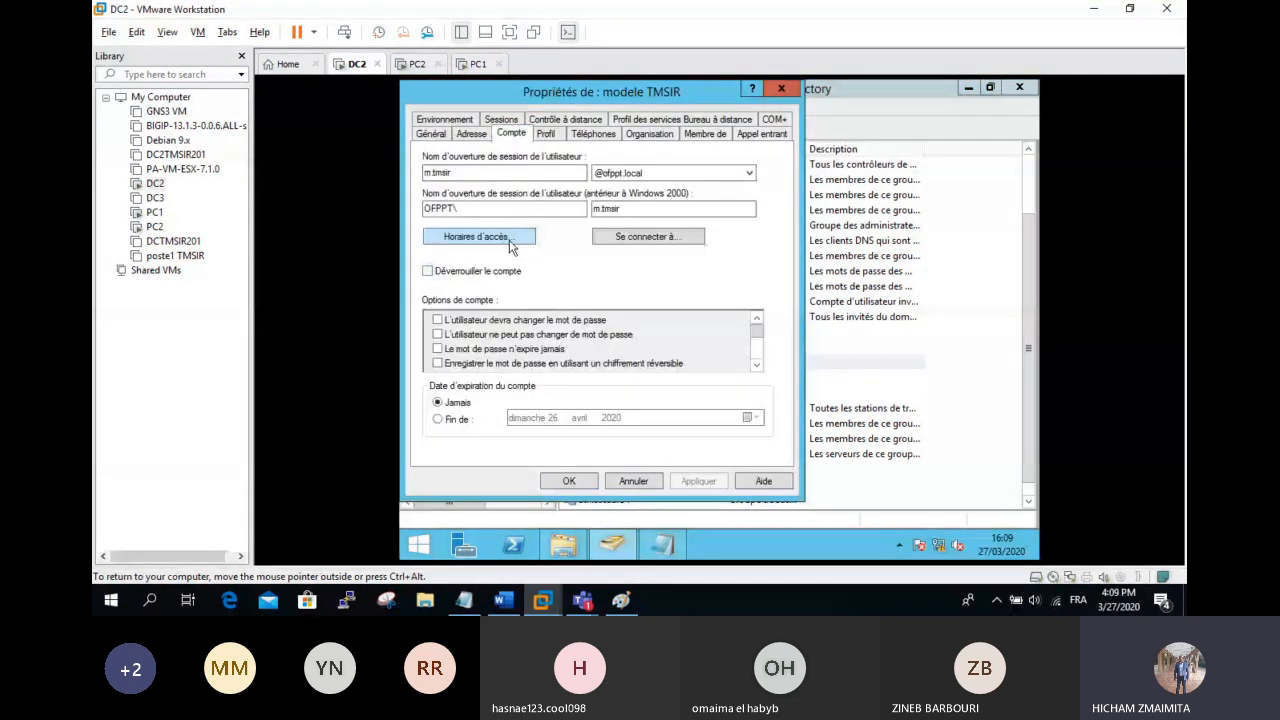
left_click(502, 316)
left_click(709, 314)
left_click_drag(570, 289, 610, 291)
left_click(706, 286)
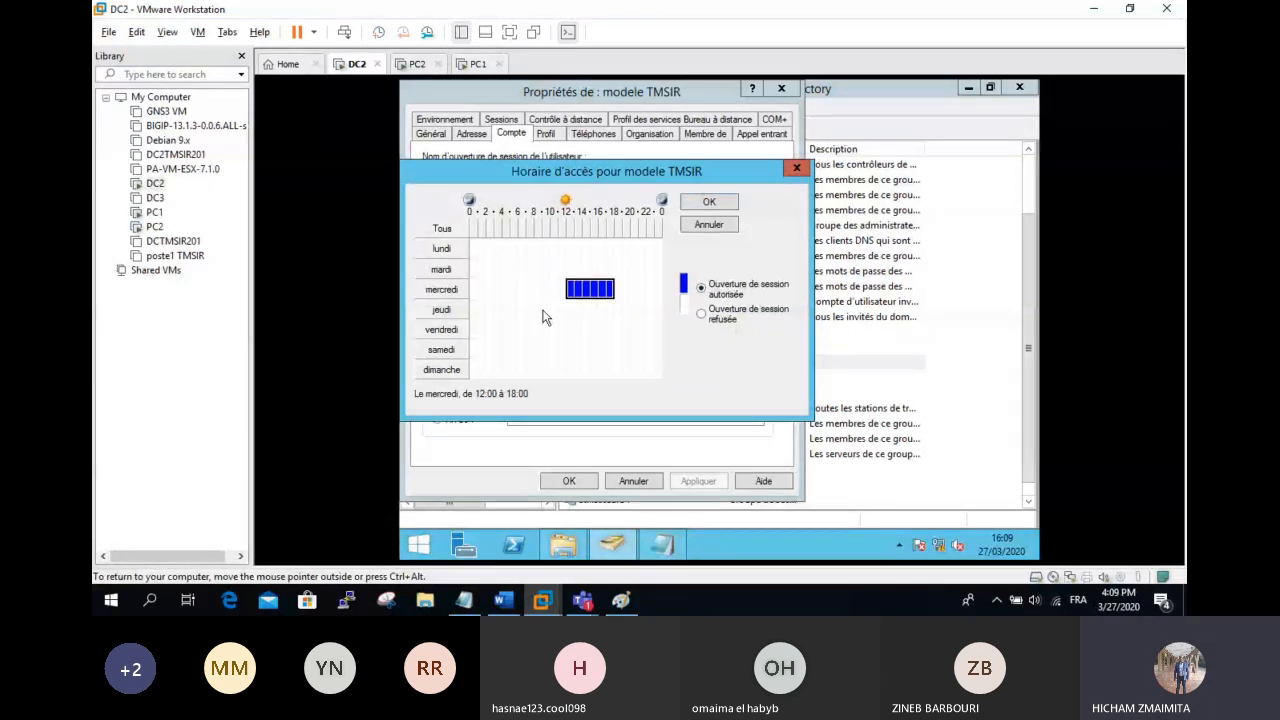
left_click_drag(526, 300, 562, 318)
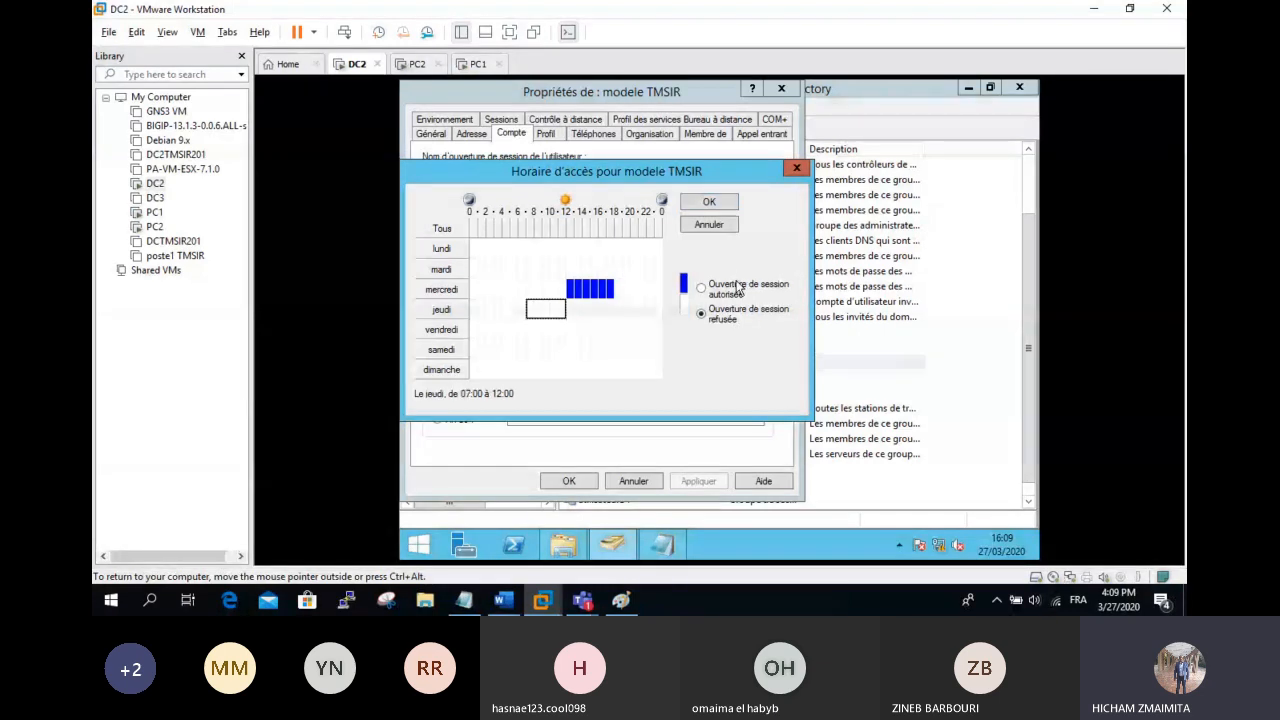
left_click(737, 288)
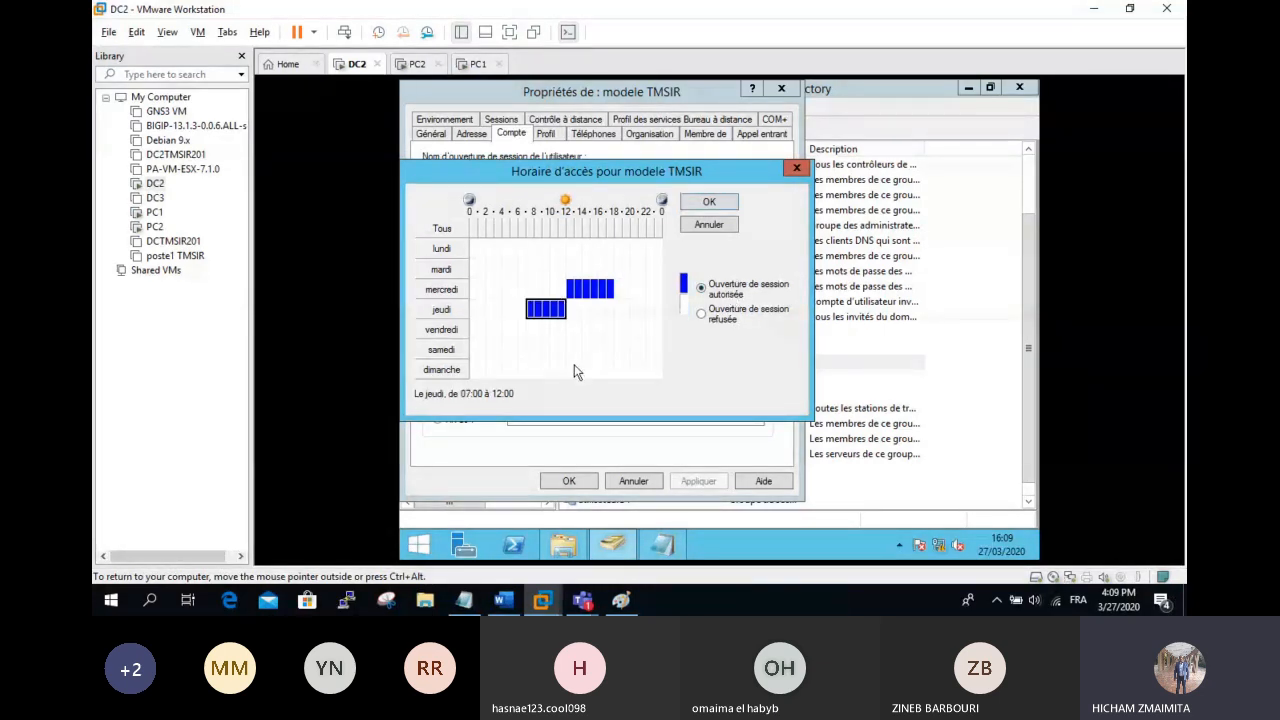
left_click_drag(574, 362, 621, 349)
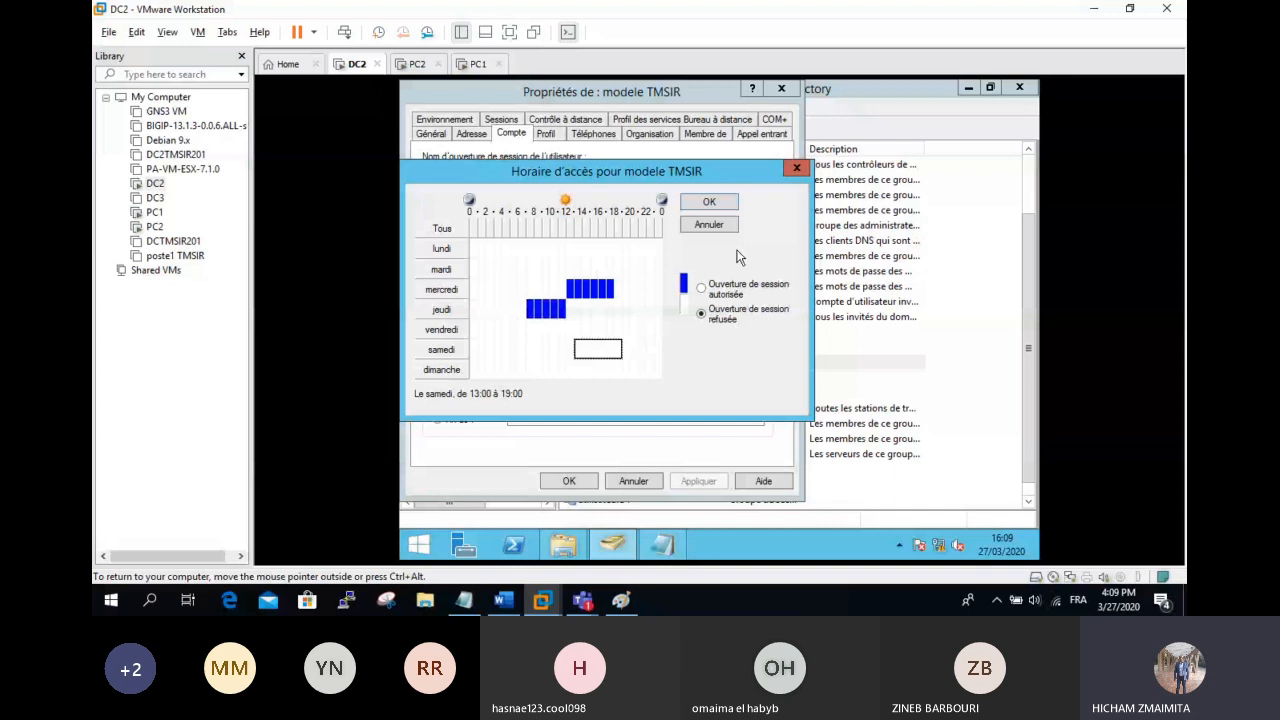
left_click(737, 288)
left_click(709, 202)
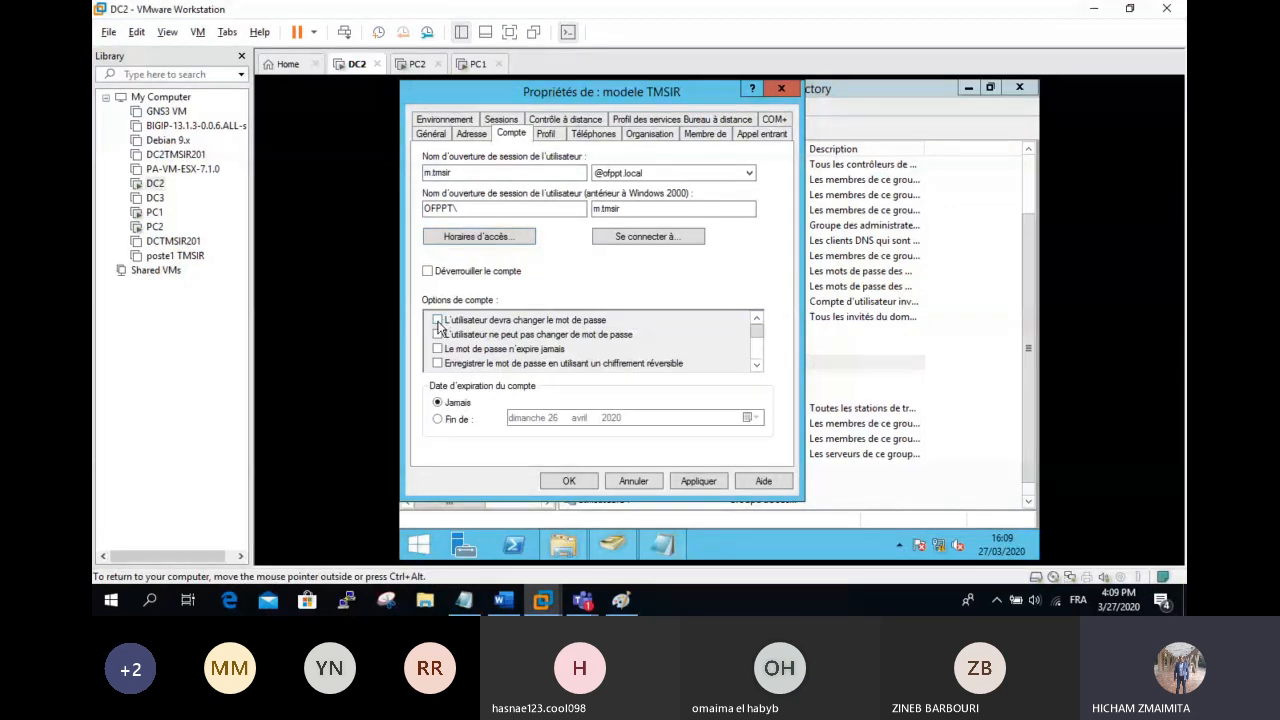
Step: Make modele TMSIR change its password at next logon and expire on 1 July 2020
left_click(438, 322)
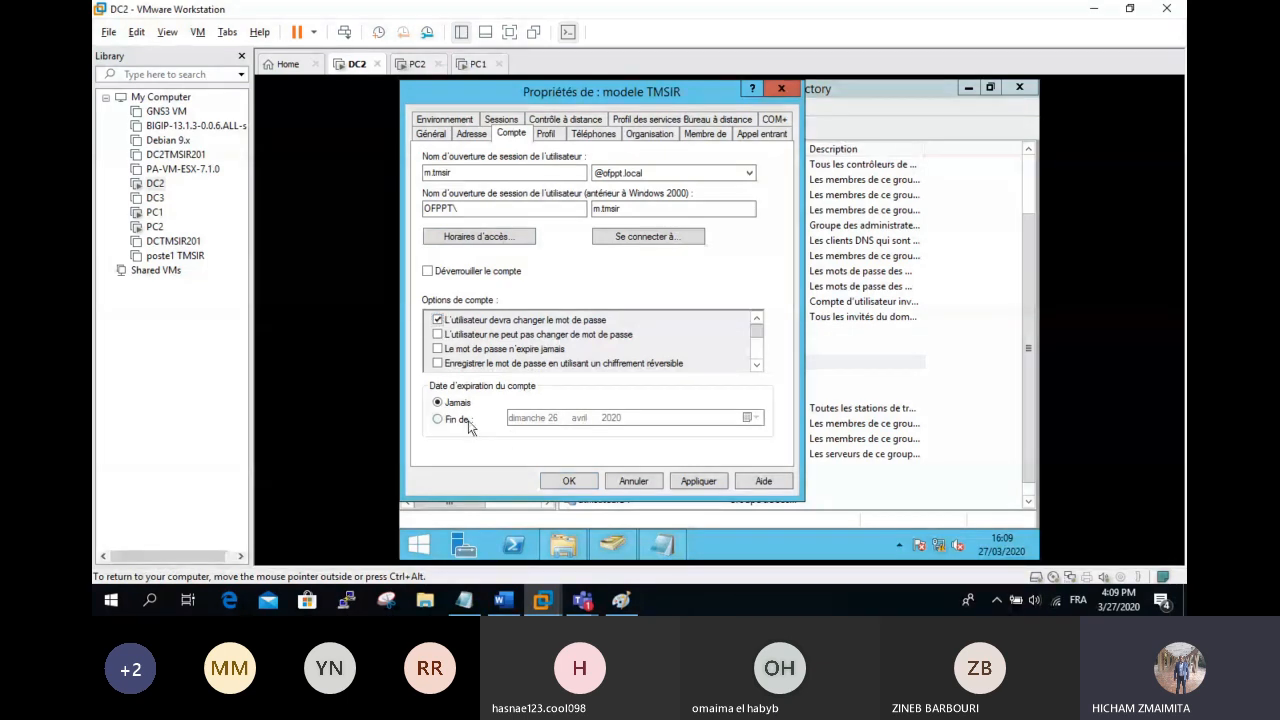
left_click(466, 421)
left_click(756, 418)
left_click(677, 297)
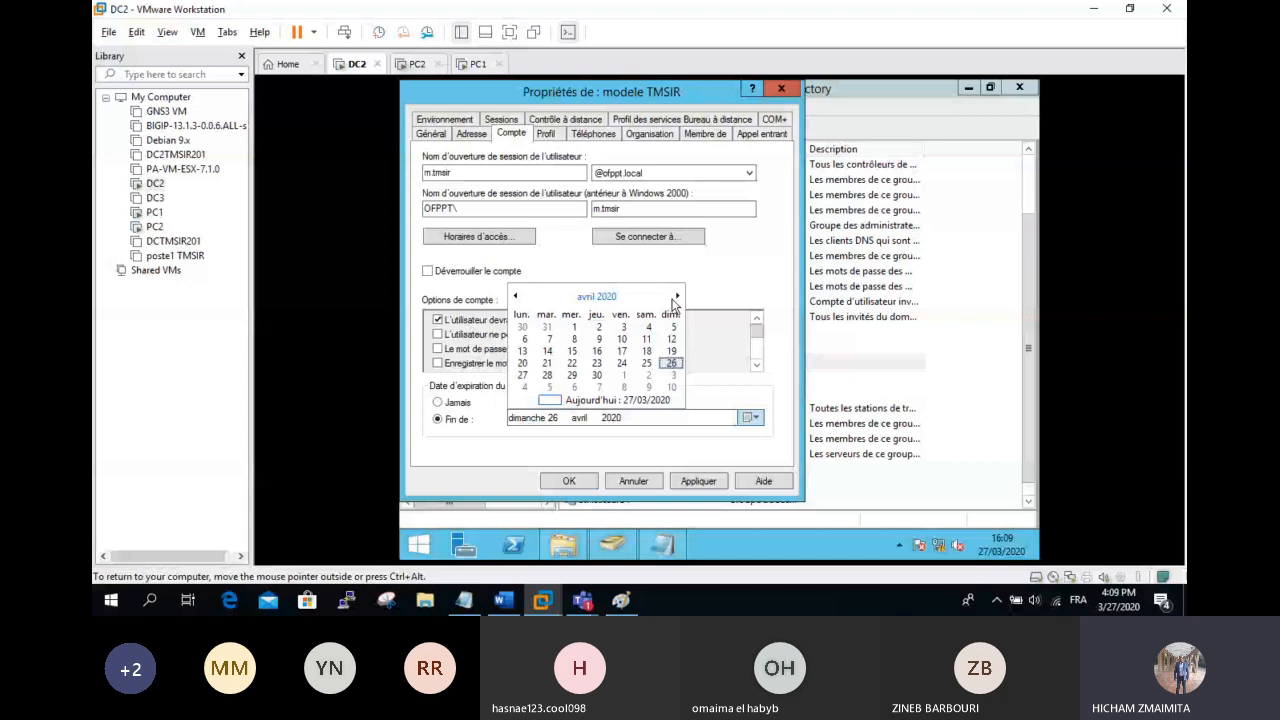
left_click(677, 297)
left_click(677, 297)
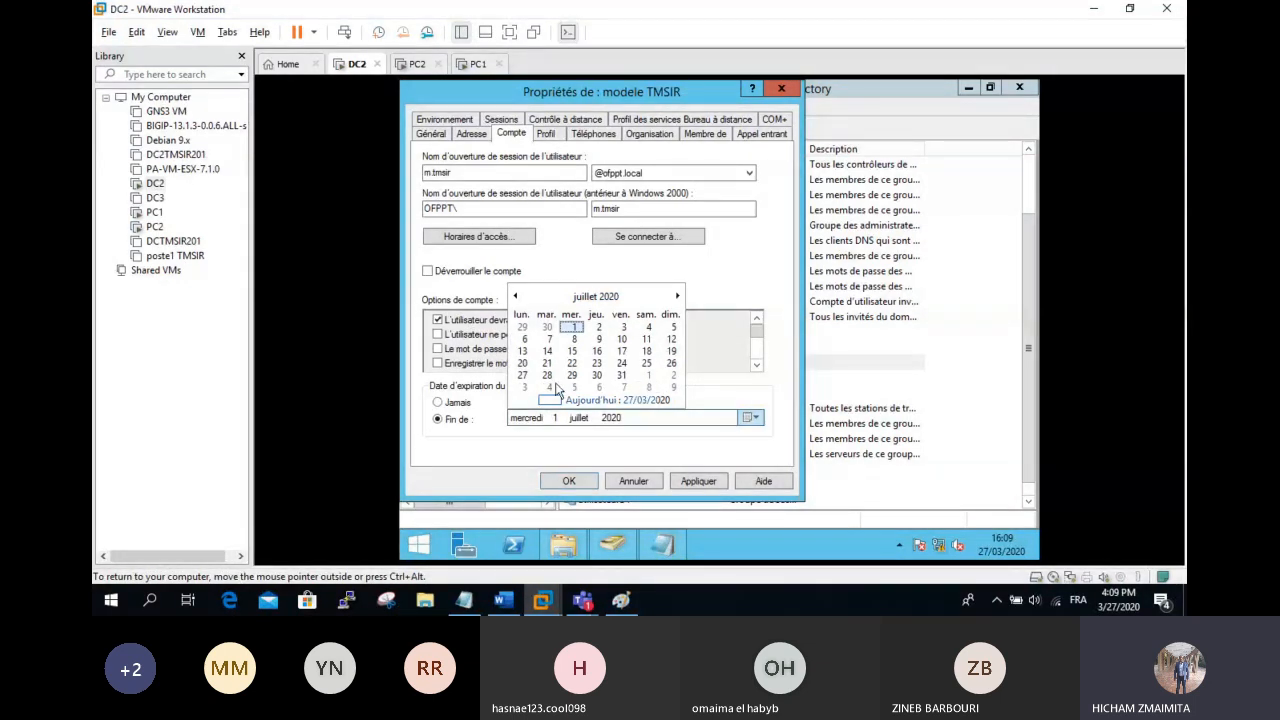
left_click(633, 328)
left_click(547, 134)
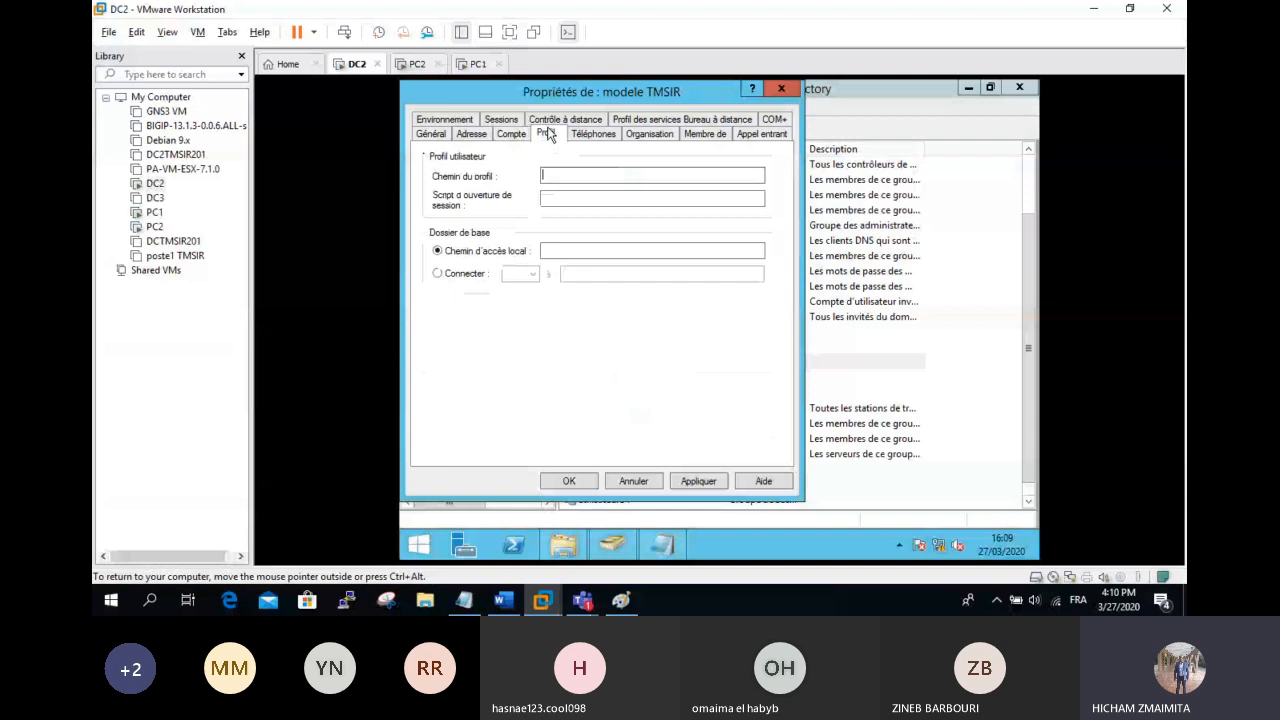
Step: Set profile path \\dc2\profil\%username% and home folder K: to \\dc2\datauser\%username%, then apply
type("\\\\")
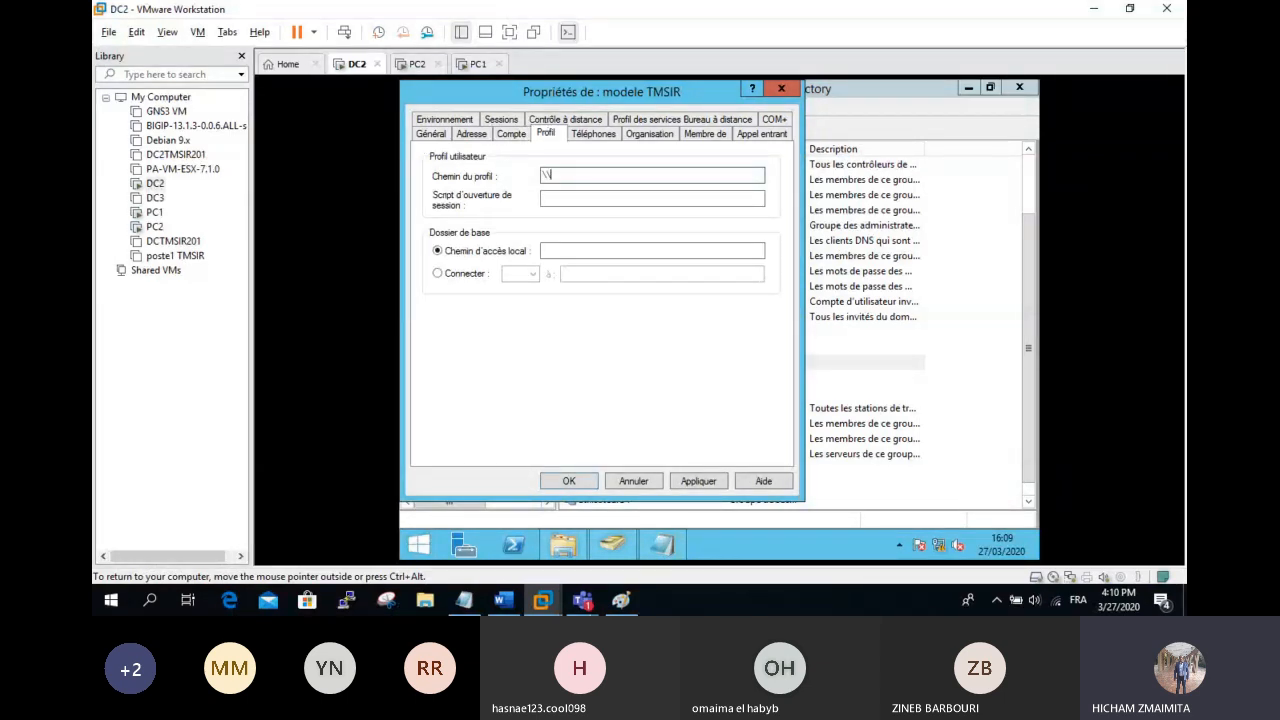
type("dc2")
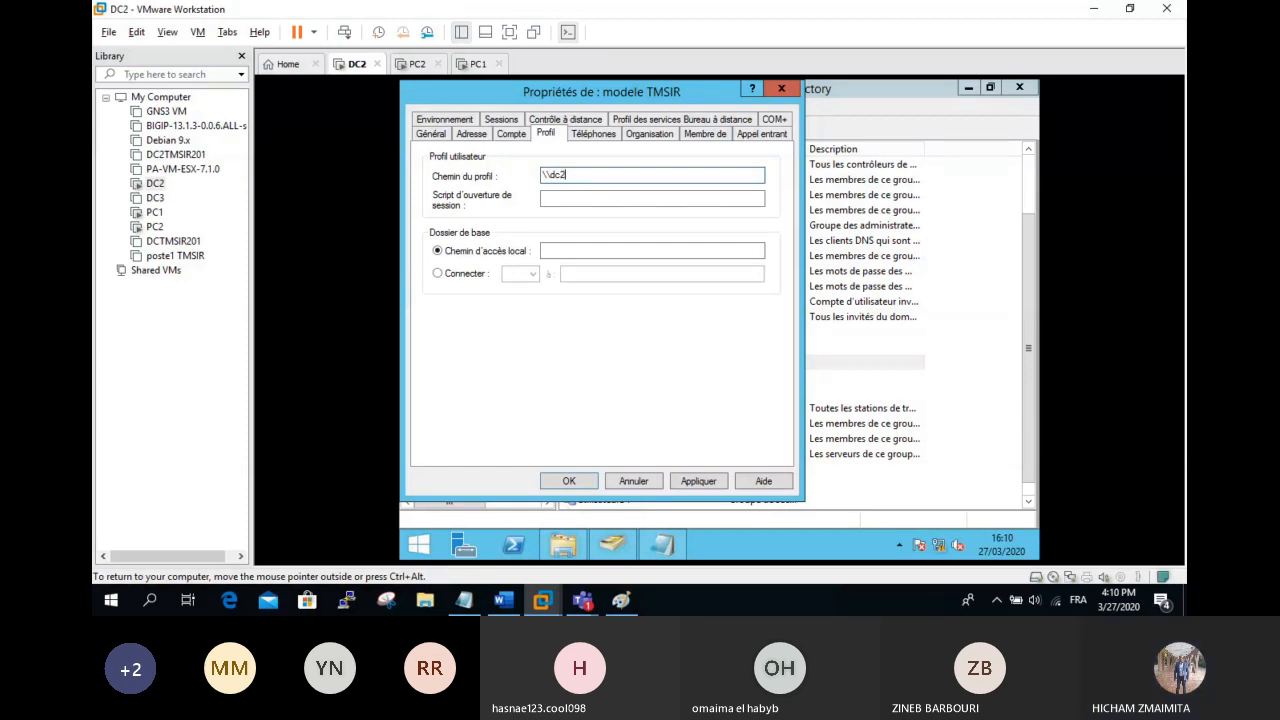
type("\\profil")
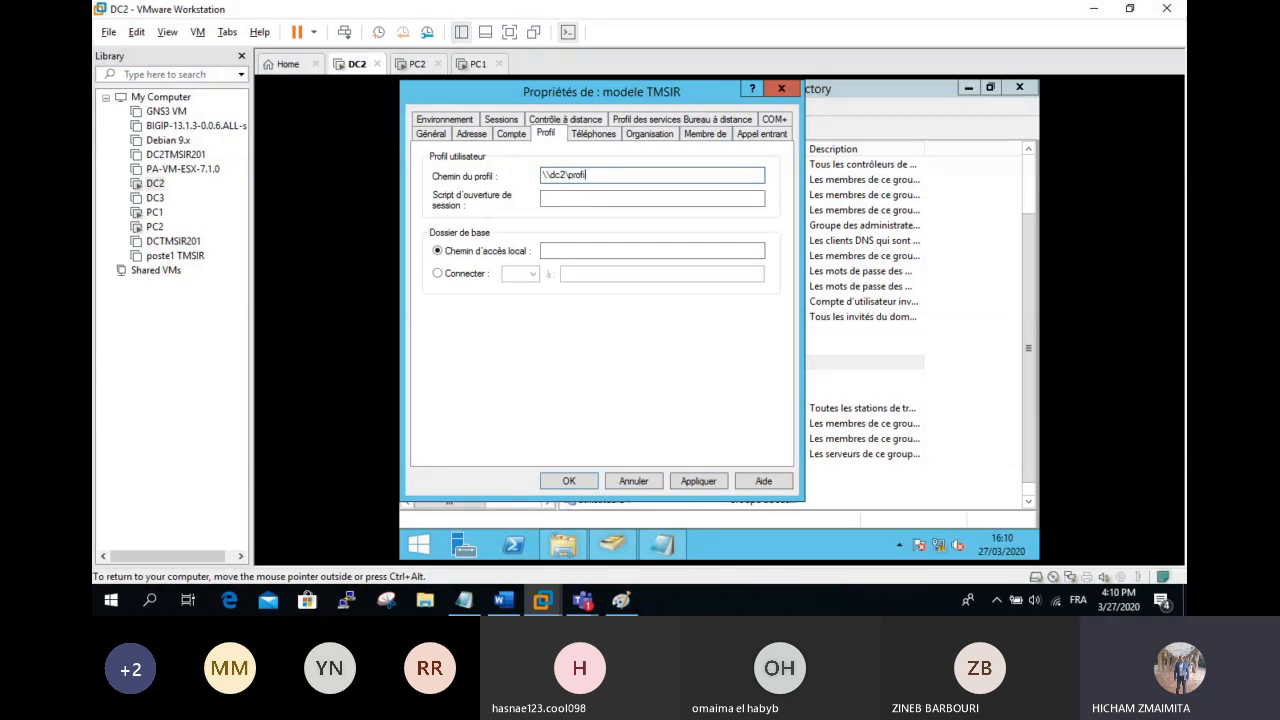
type("\\%usernale")
key("BackSpace")
type("me%")
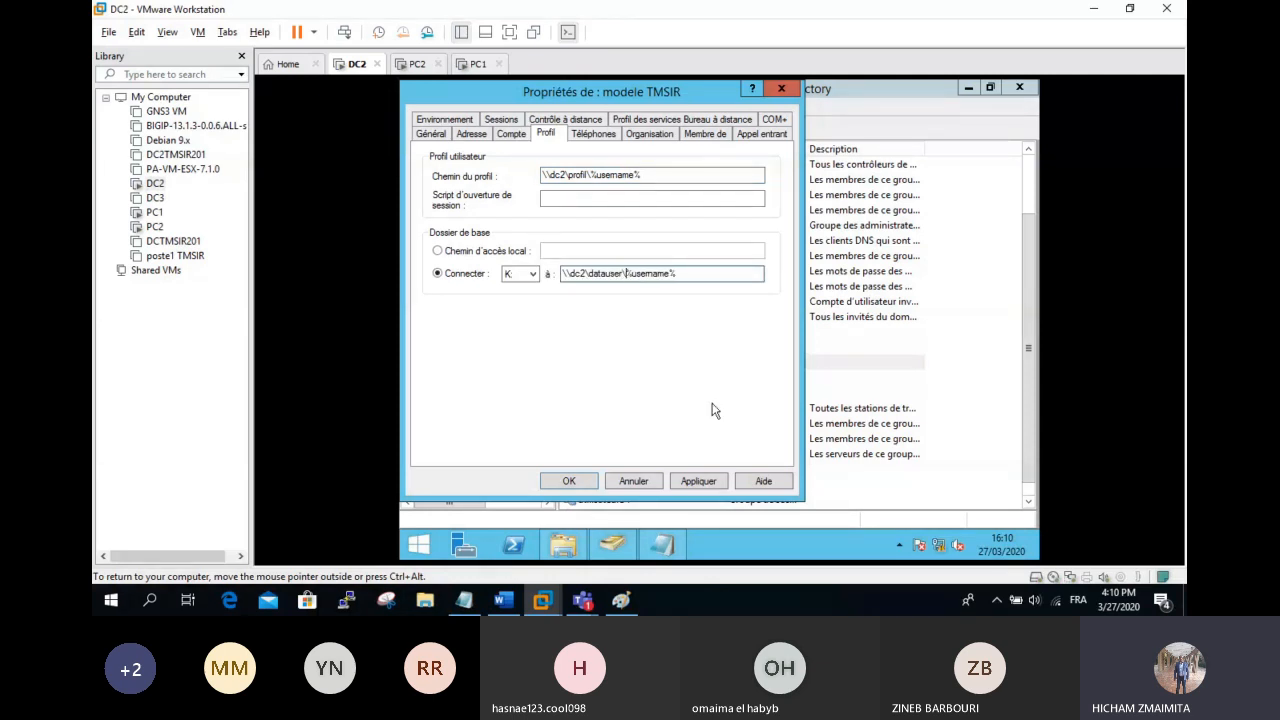
left_click(699, 481)
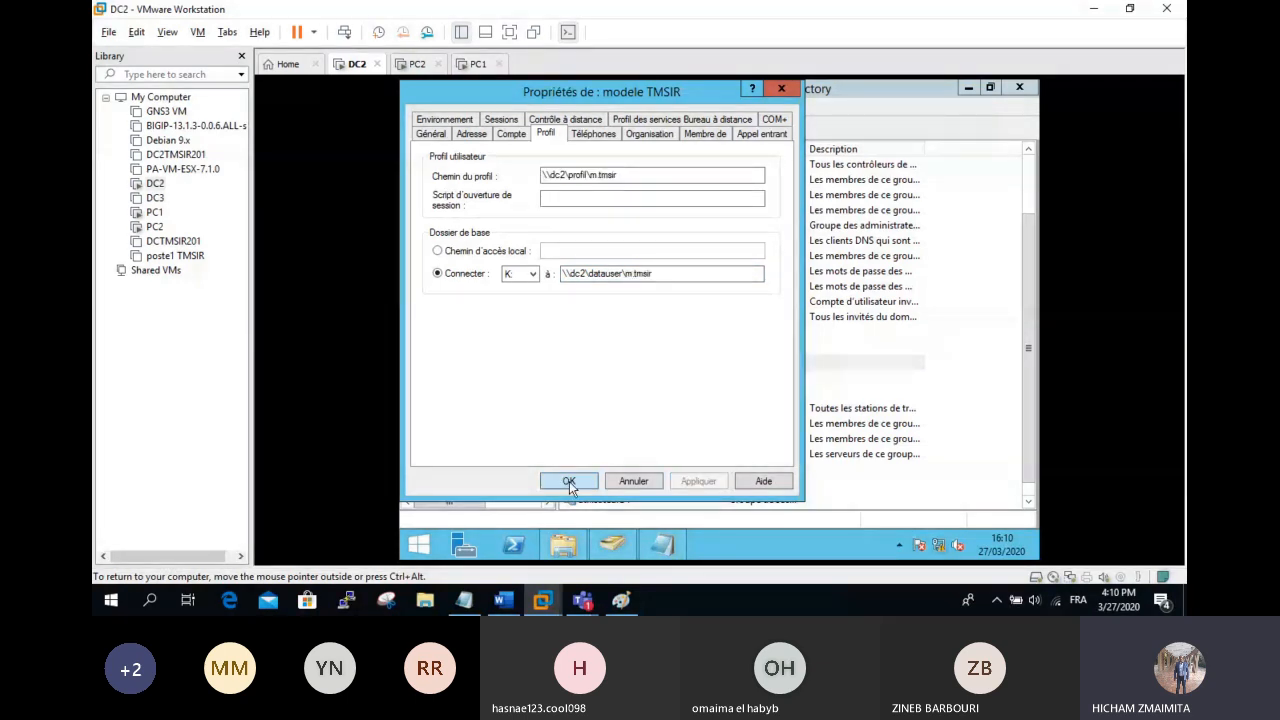
left_click(568, 481)
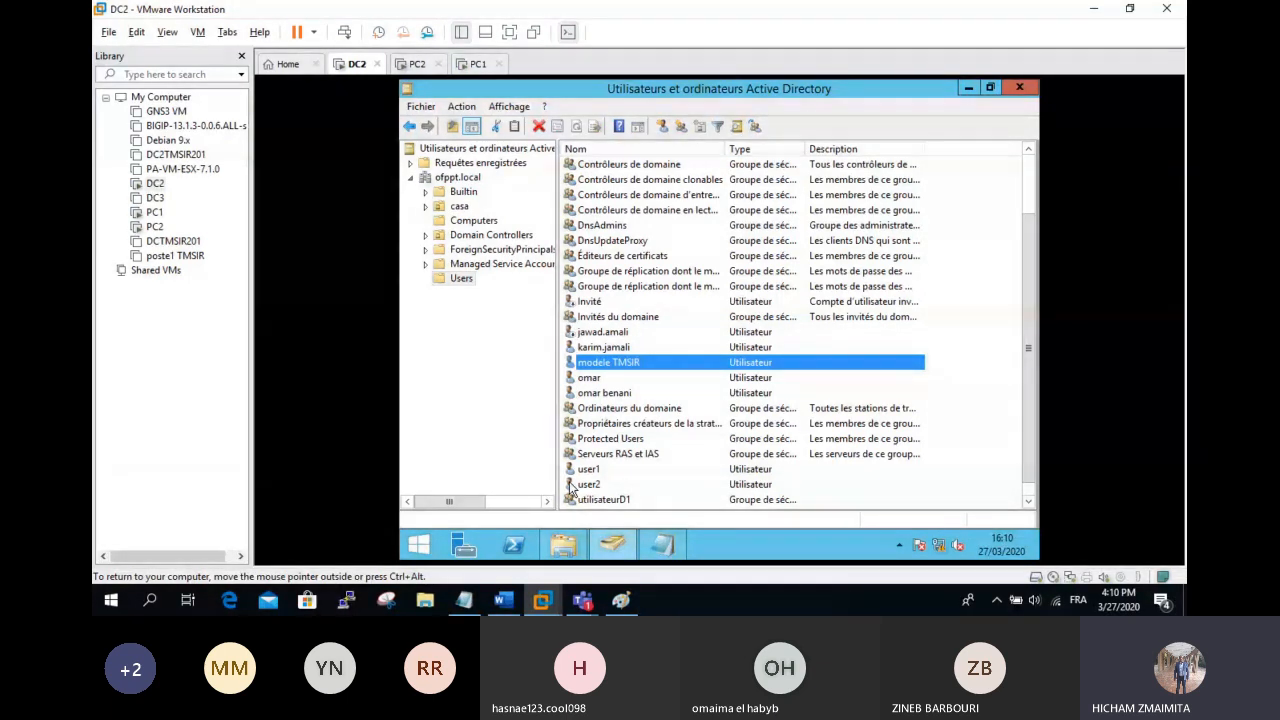
Step: Copy the modele TMSIR template to begin a new user in ofppt.local/Users
left_click(983, 363)
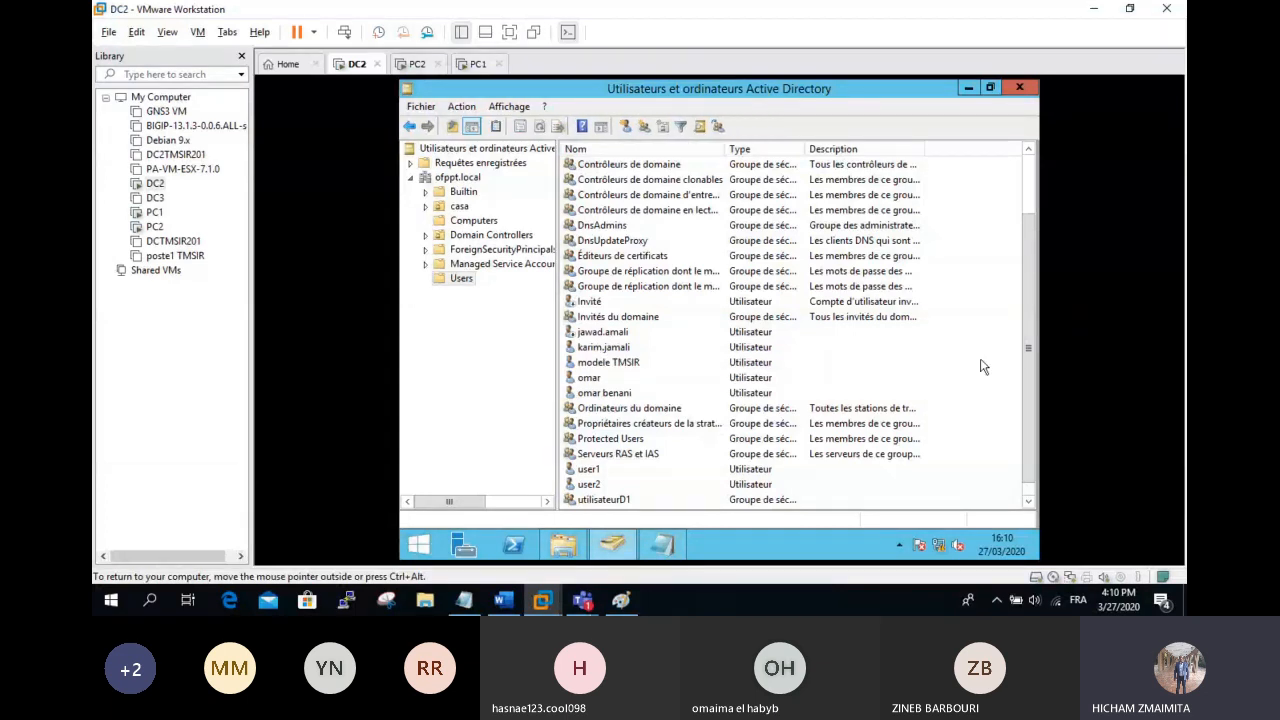
left_click(632, 366)
right_click(632, 366)
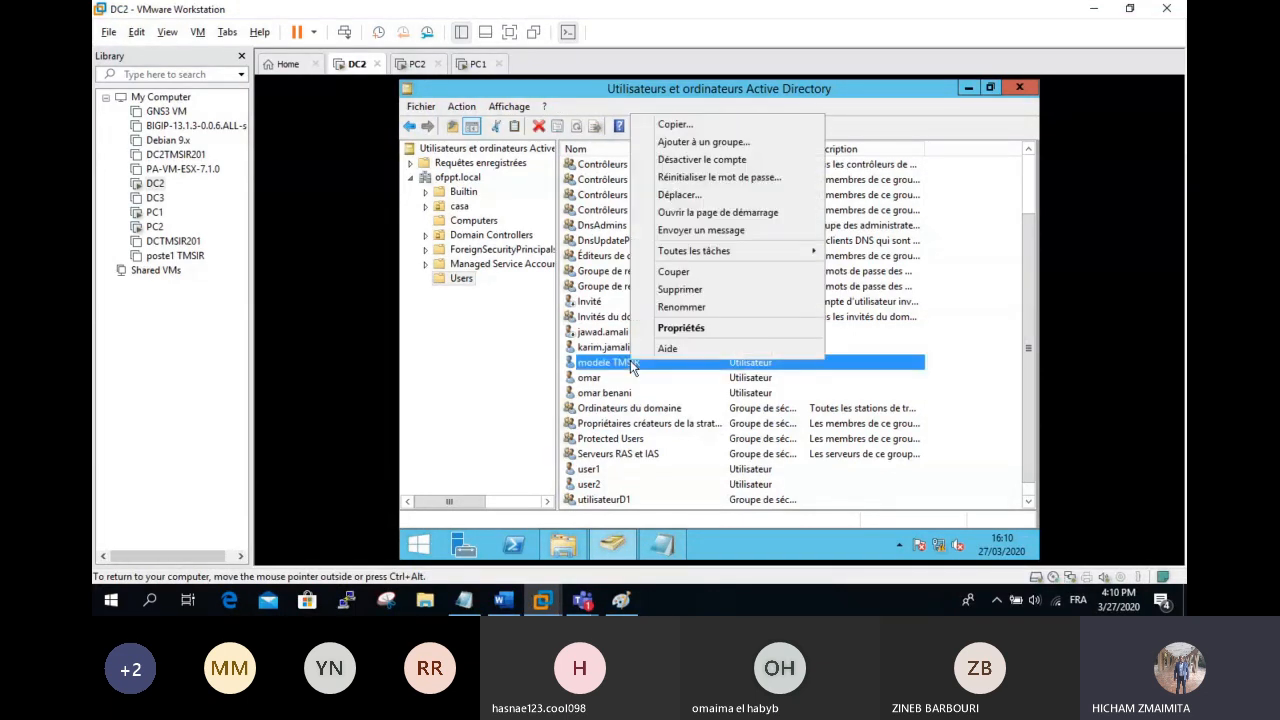
left_click(691, 123)
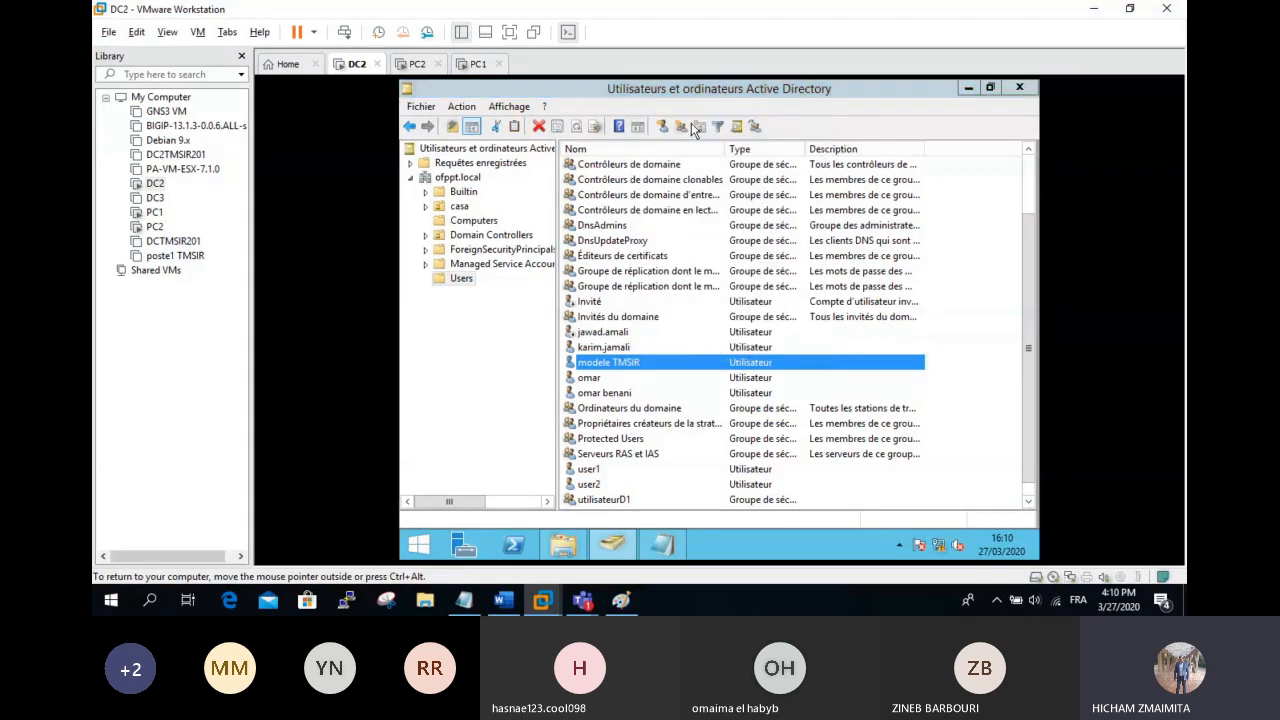
left_click(600, 211)
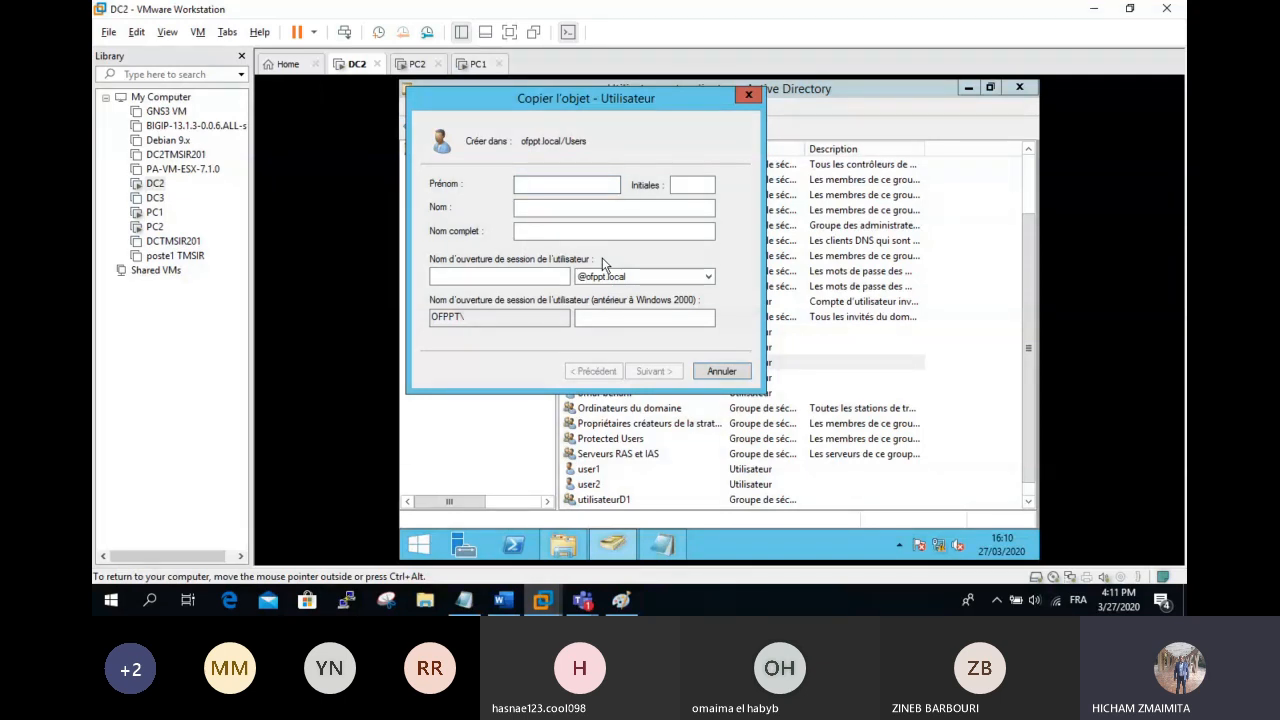
Step: Enter the new user's first name, last name and logon name in the copy form
key("Tab")
left_click(541, 190)
key("BackSpace")
type("id")
left_click(542, 211)
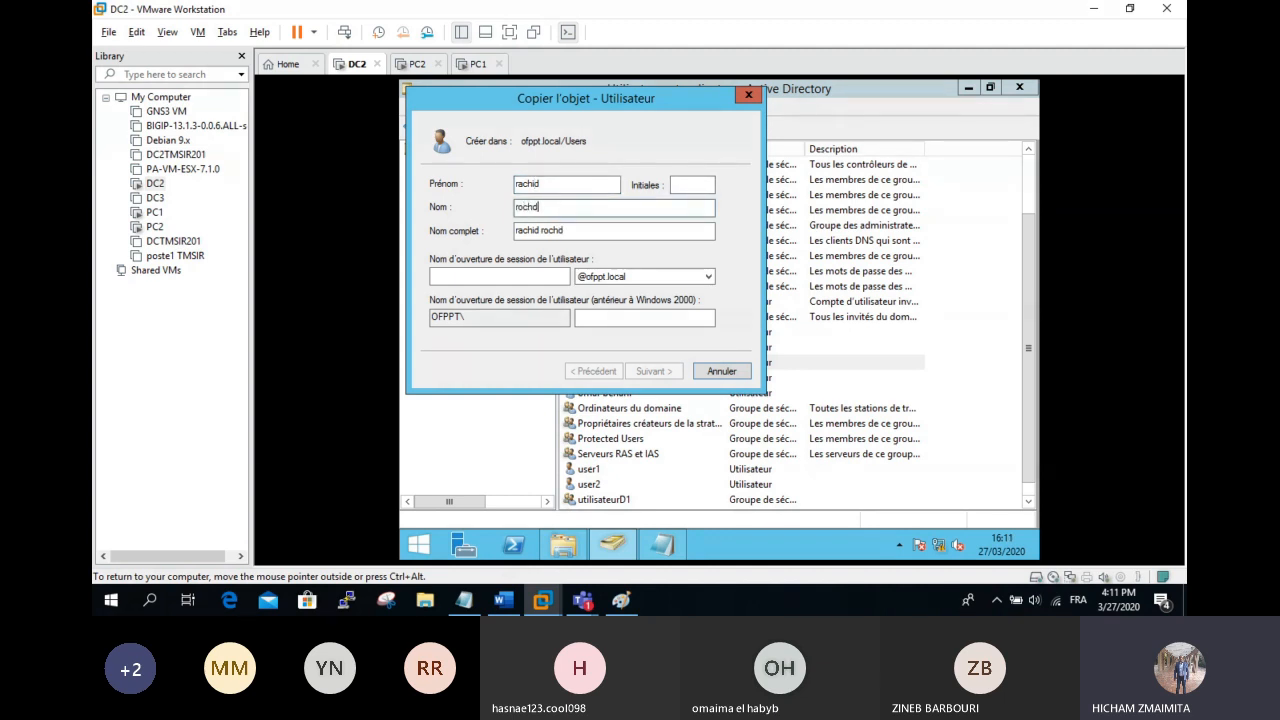
key("Tab")
left_click(467, 270)
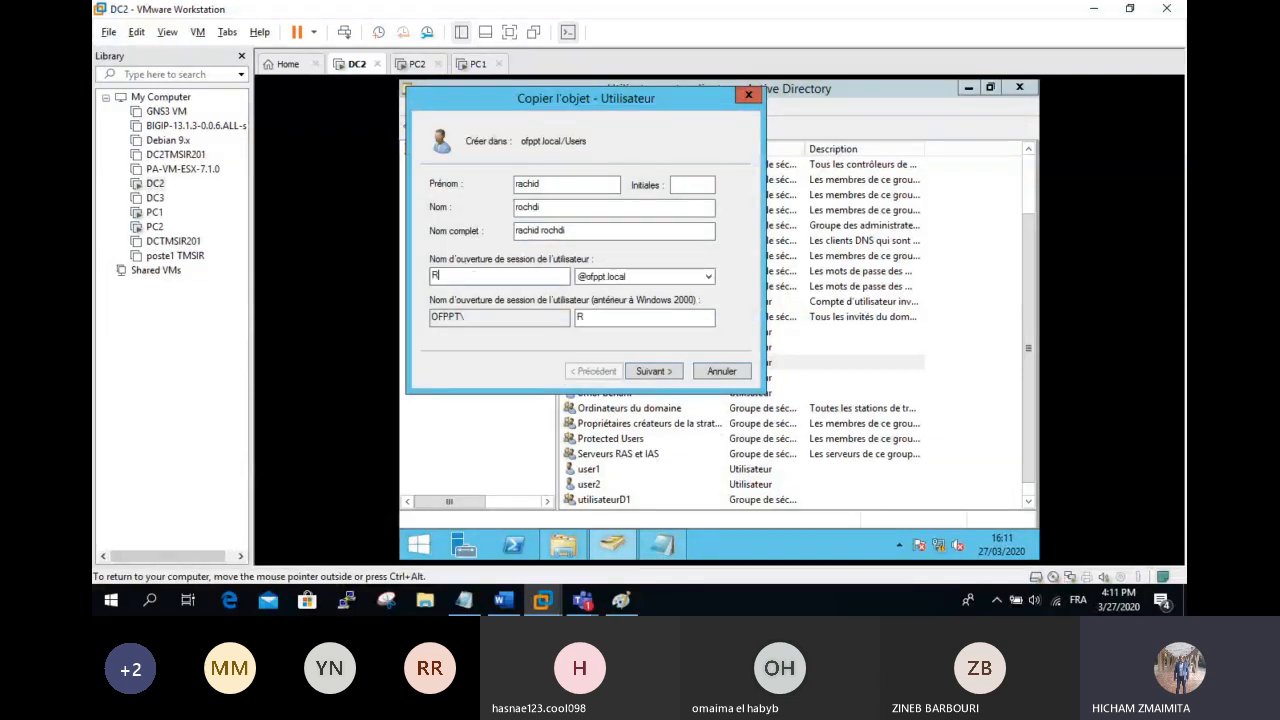
Step: Give the copied account a password and finish creating it
left_click(650, 371)
type("••")
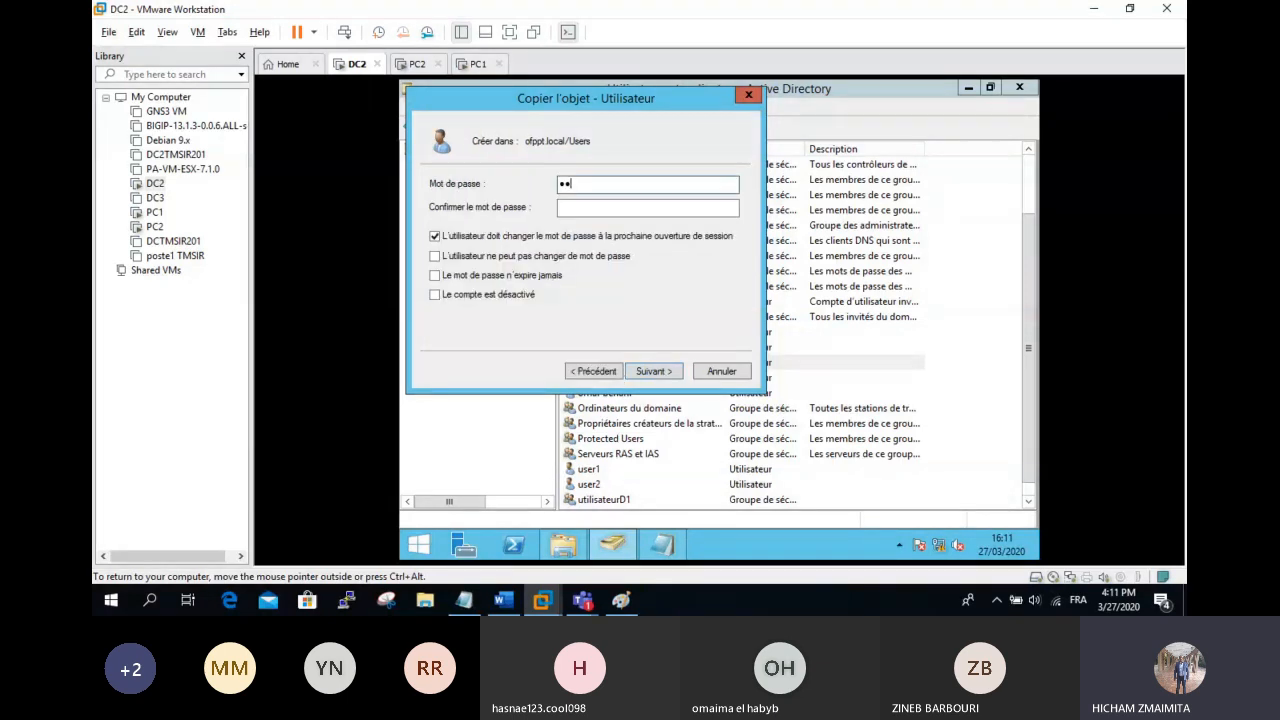
type("•••••••")
key("Tab")
type("•••••••••")
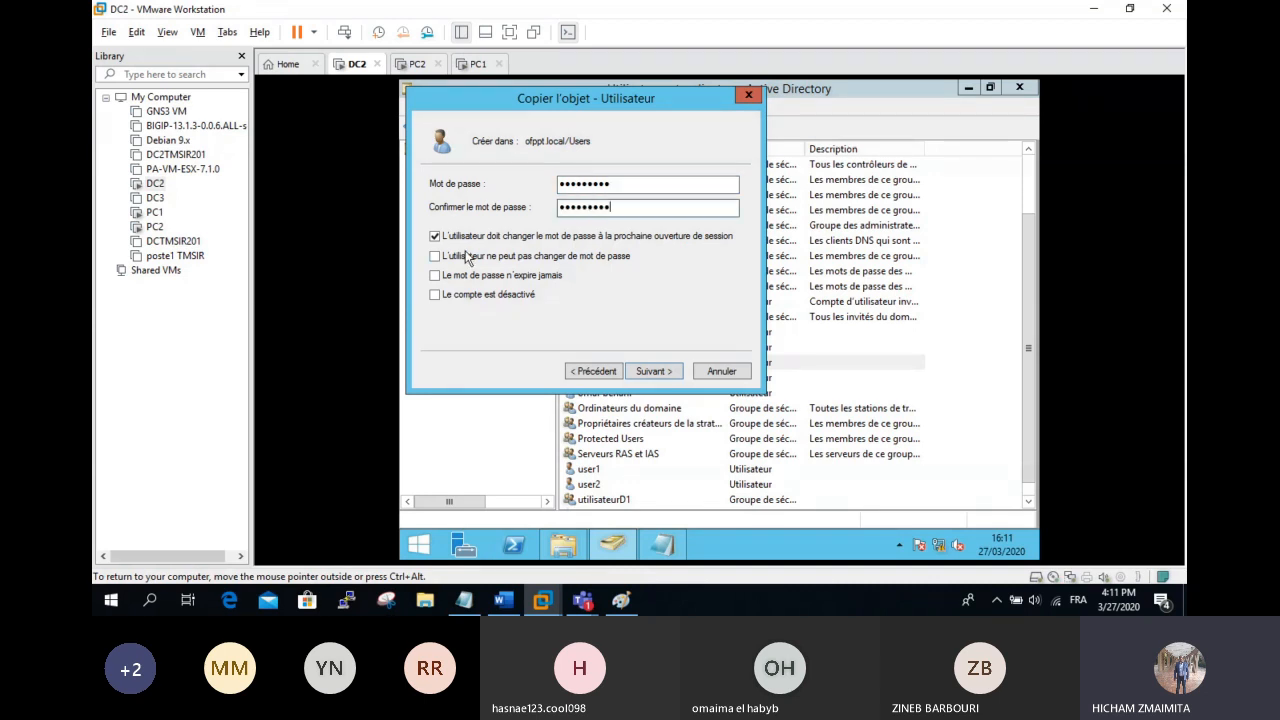
left_click(655, 371)
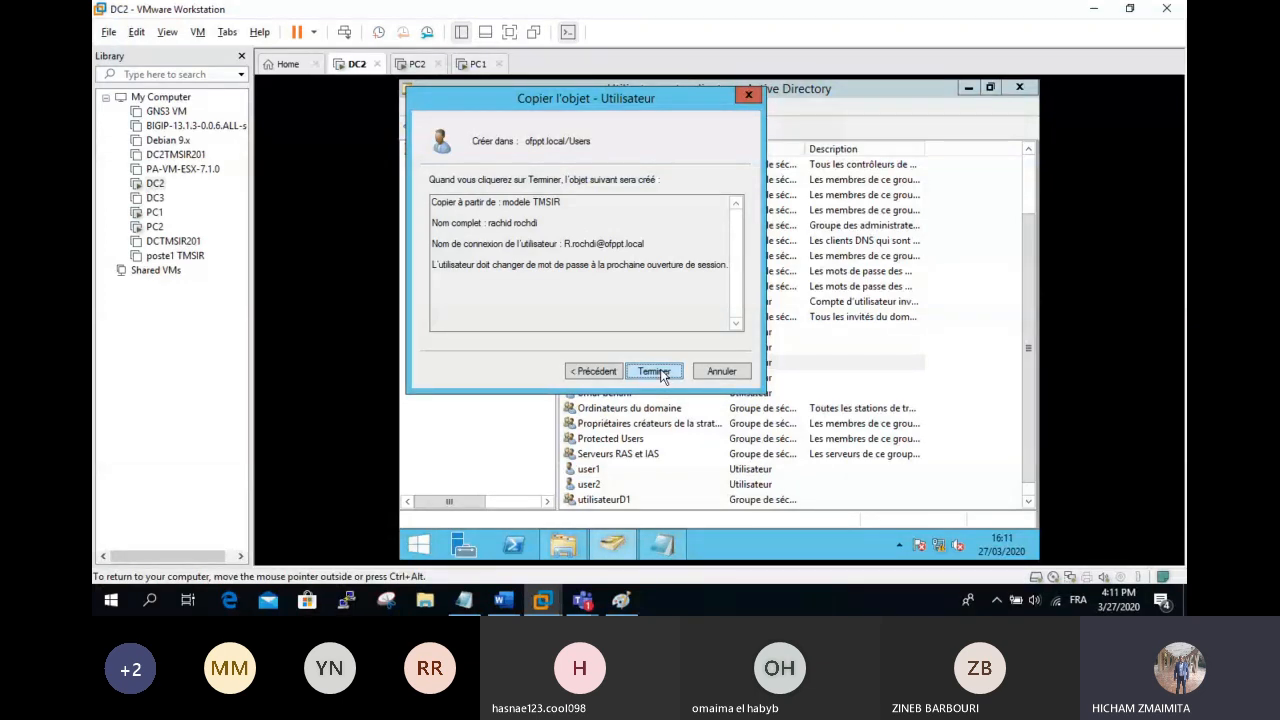
left_click(659, 371)
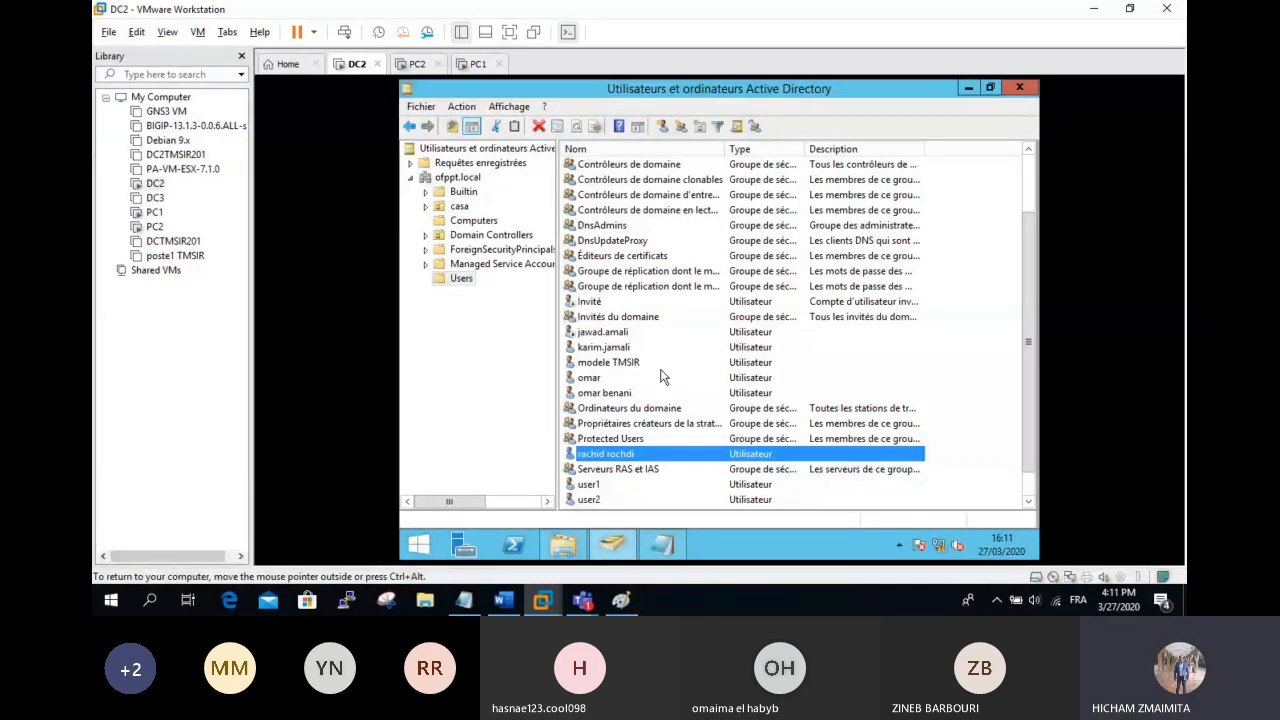
double_click(624, 454)
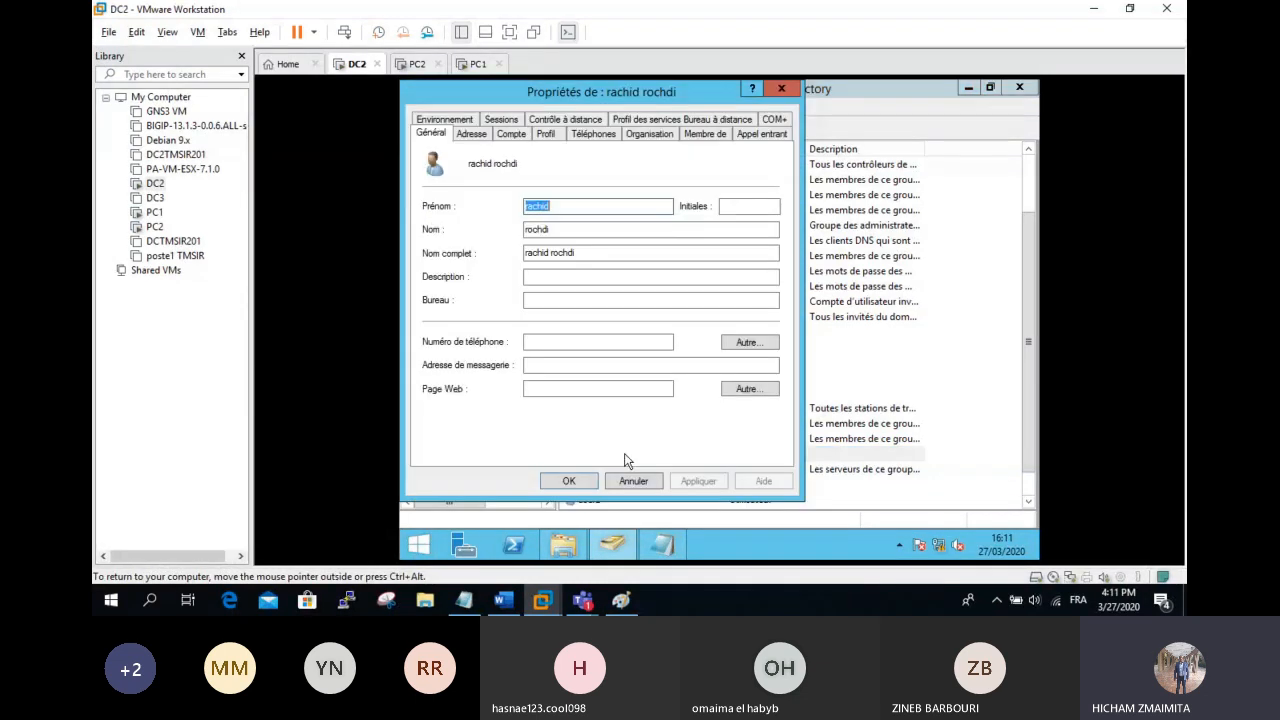
left_click(512, 134)
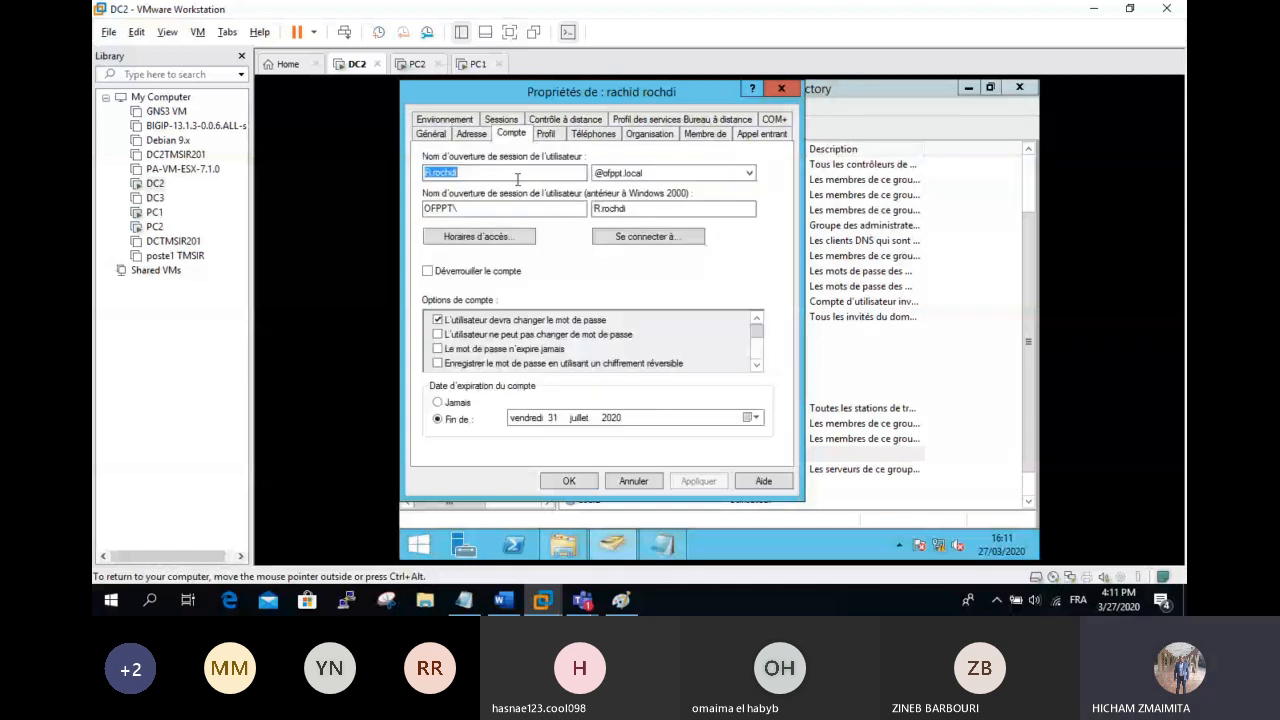
left_click(633, 481)
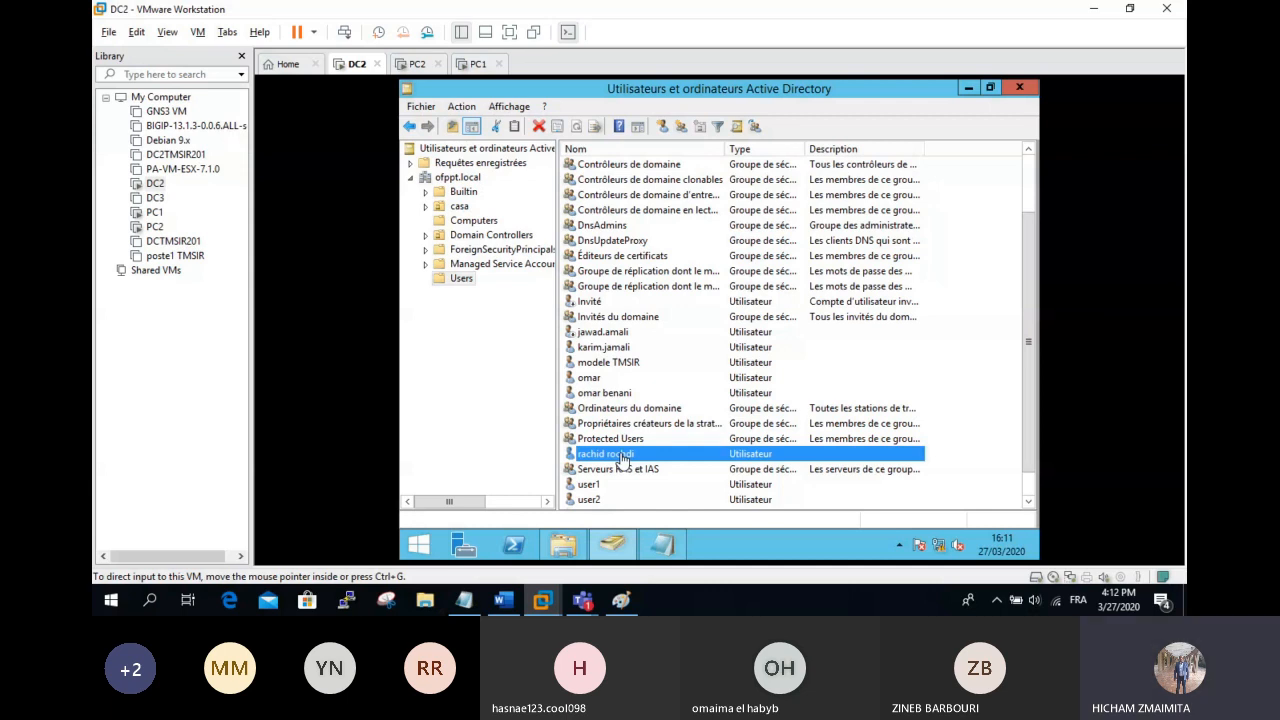
key("alt+Tab")
left_click(464, 605)
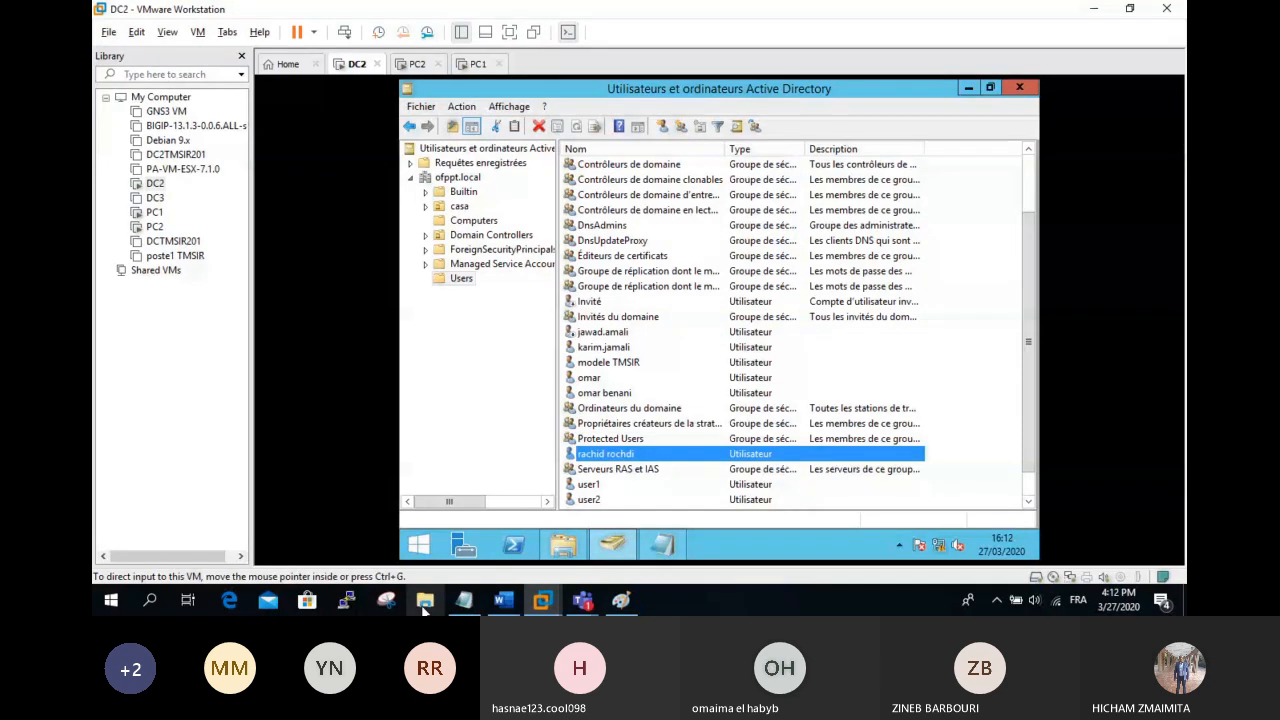
left_click(476, 603)
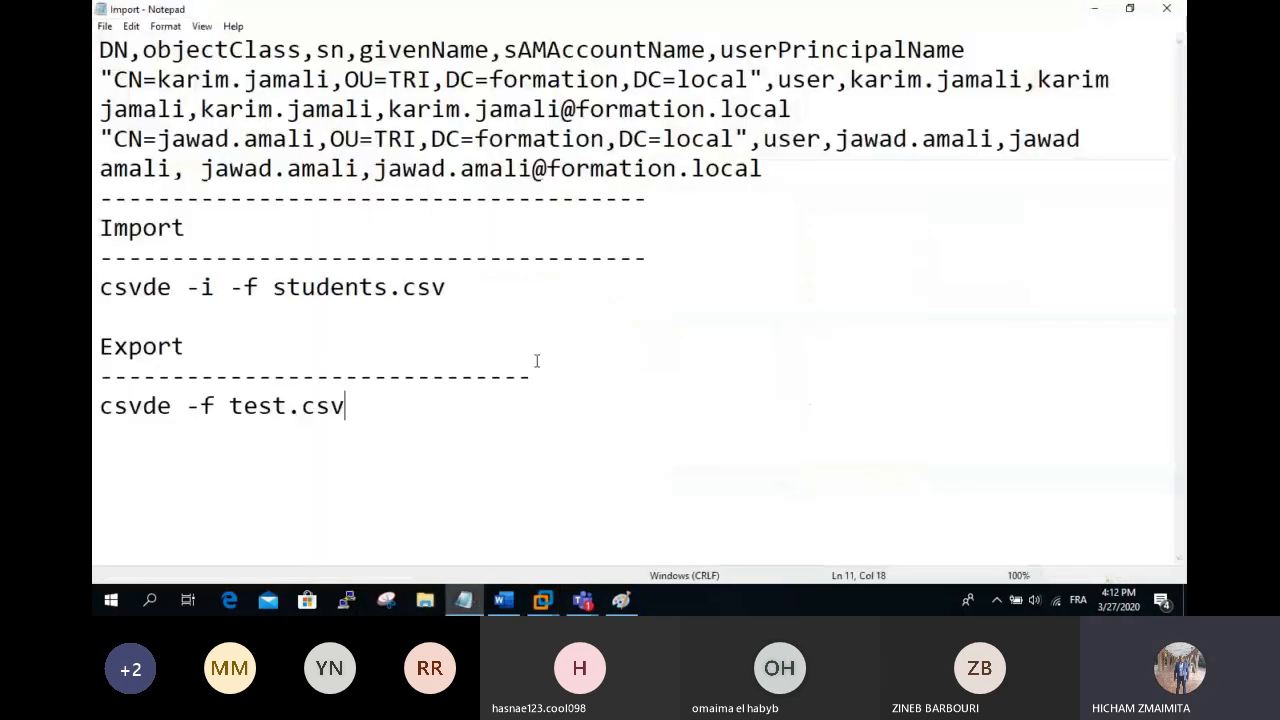
left_click(1096, 10)
right_click(464, 600)
left_click(671, 556)
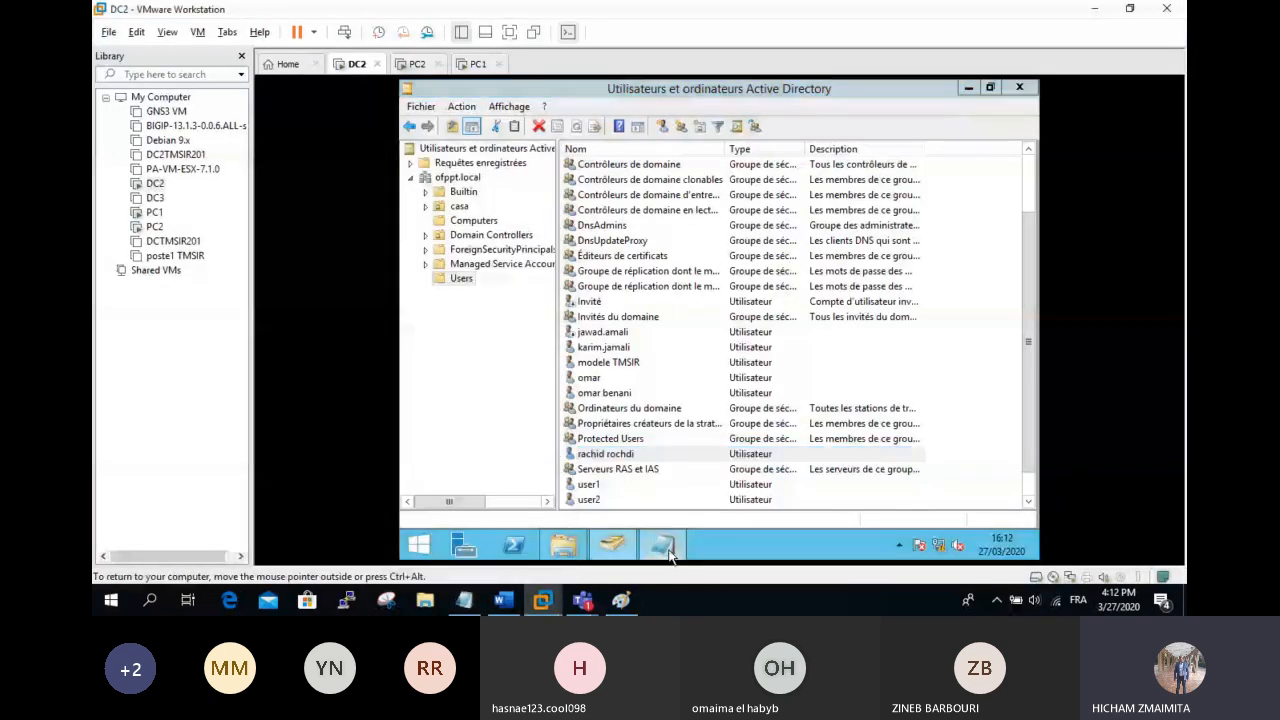
Step: Write the heading 'Créer plusieurs comptes utilisateurs' and line '1/ créer des comptes à partir de comptes modèle'
key("Return")
key("Return")
key("Return")
key("Return")
key("Return")
key("Return")
key("Return")
key("Return")
key("Return")
key("Return")
key("Return")
key("Return")
key("Return")
key("Return")
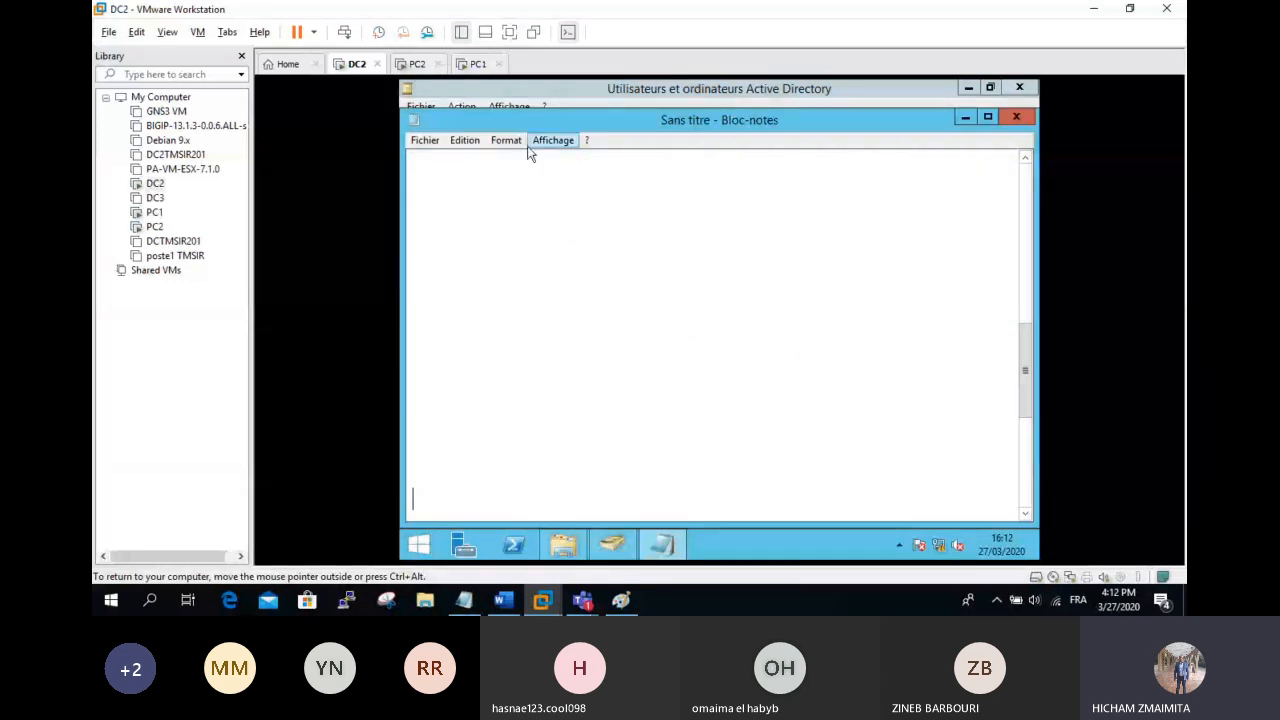
type("C")
type("réer de")
type("s")
key("BackSpace")
key("BackSpace")
key("BackSpace")
key("BackSpace")
type("plusieurs comptes ")
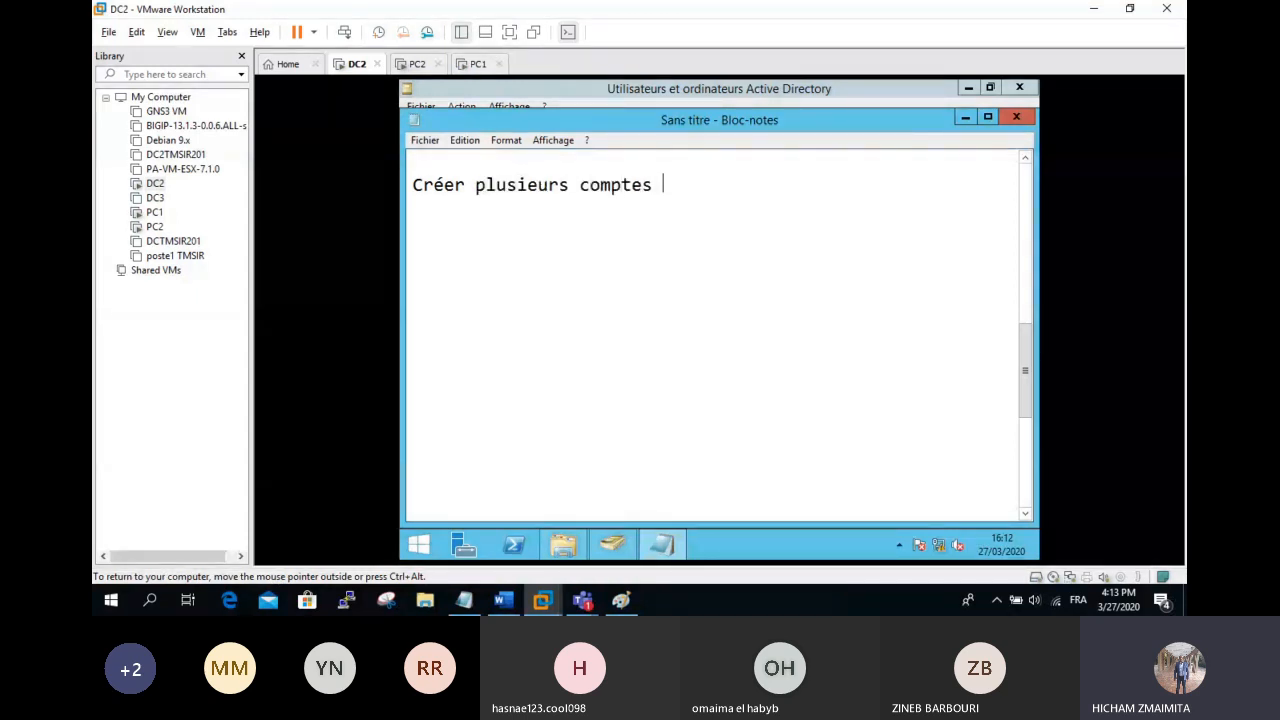
type("u'")
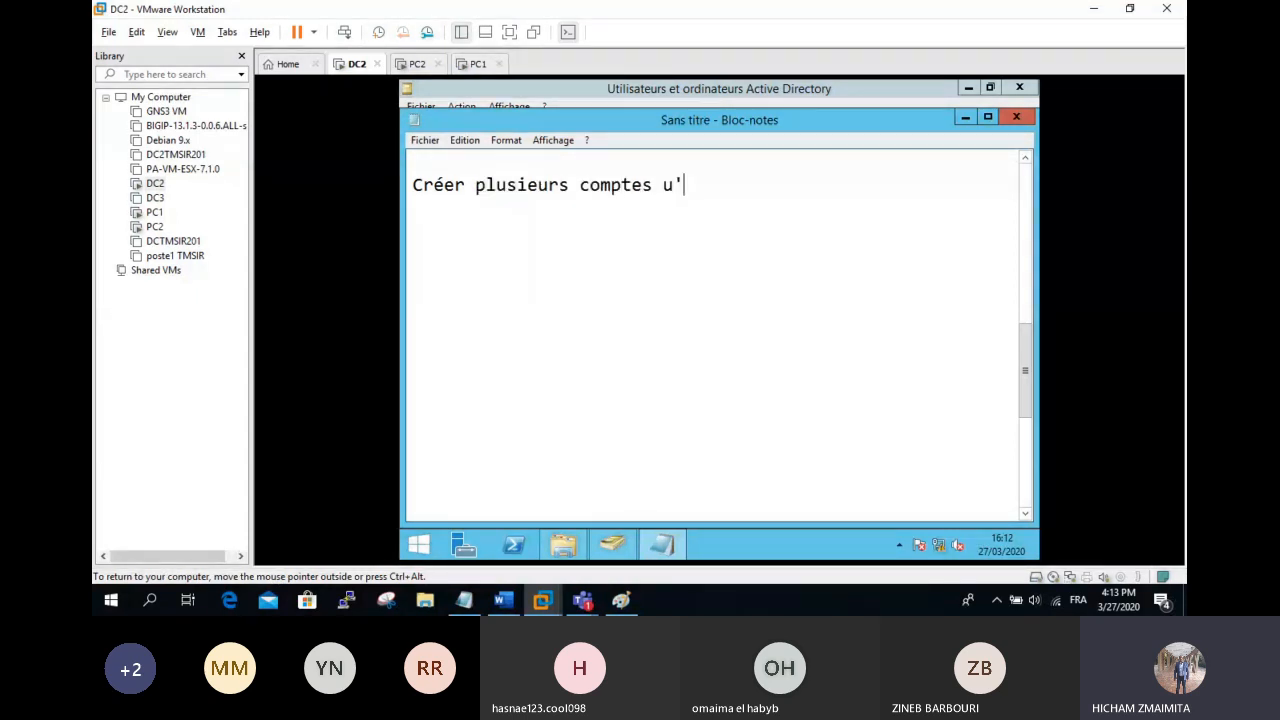
key("BackSpace")
type("tilsi")
type("at")
type("rus")
key("BackSpace")
type("*")
key("BackSpace")
key("BackSpace")
key("BackSpace")
type("eur")
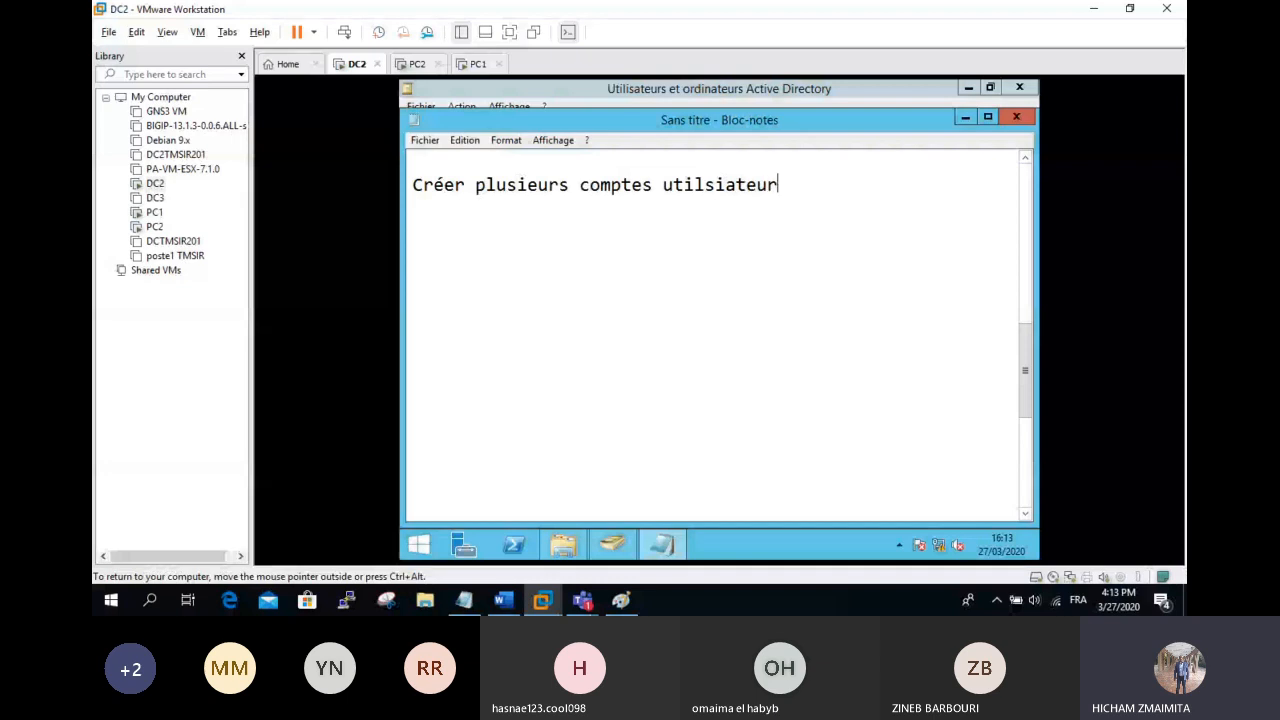
key("Return")
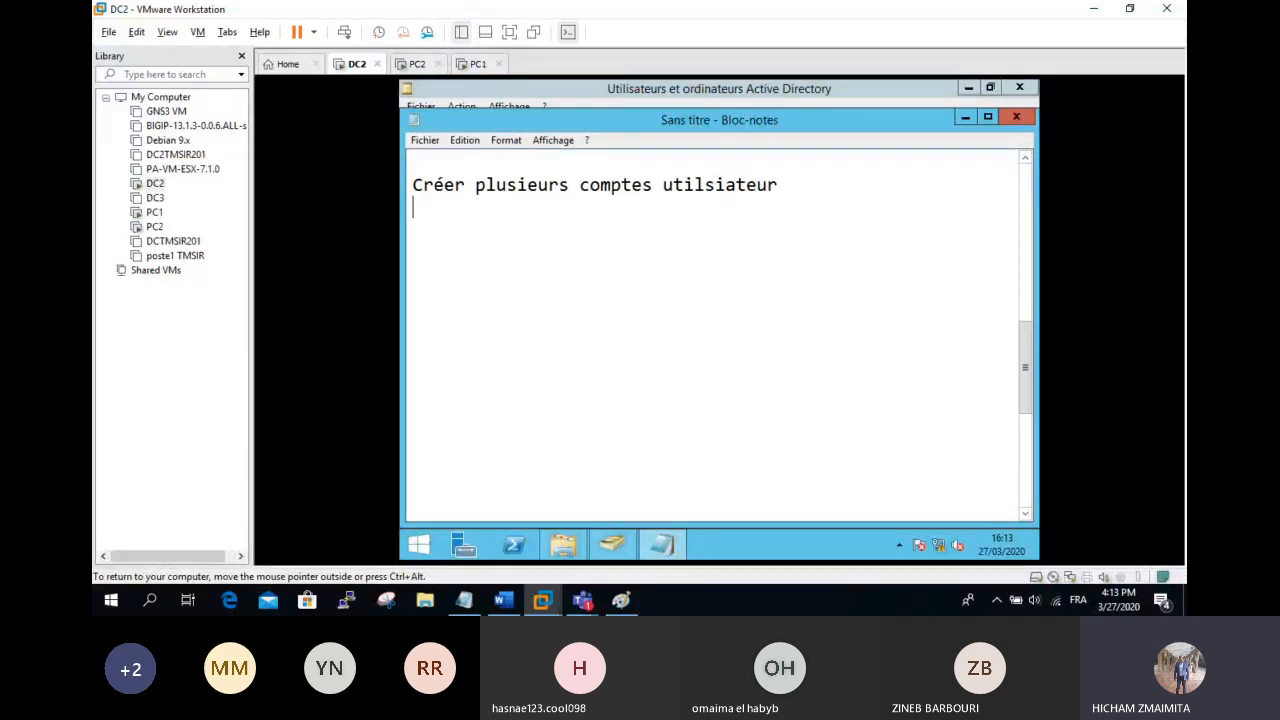
key("Up")
key("End")
key("Left")
key("Left")
key("Left")
key("Left")
key("Left")
key("Left")
key("BackSpace")
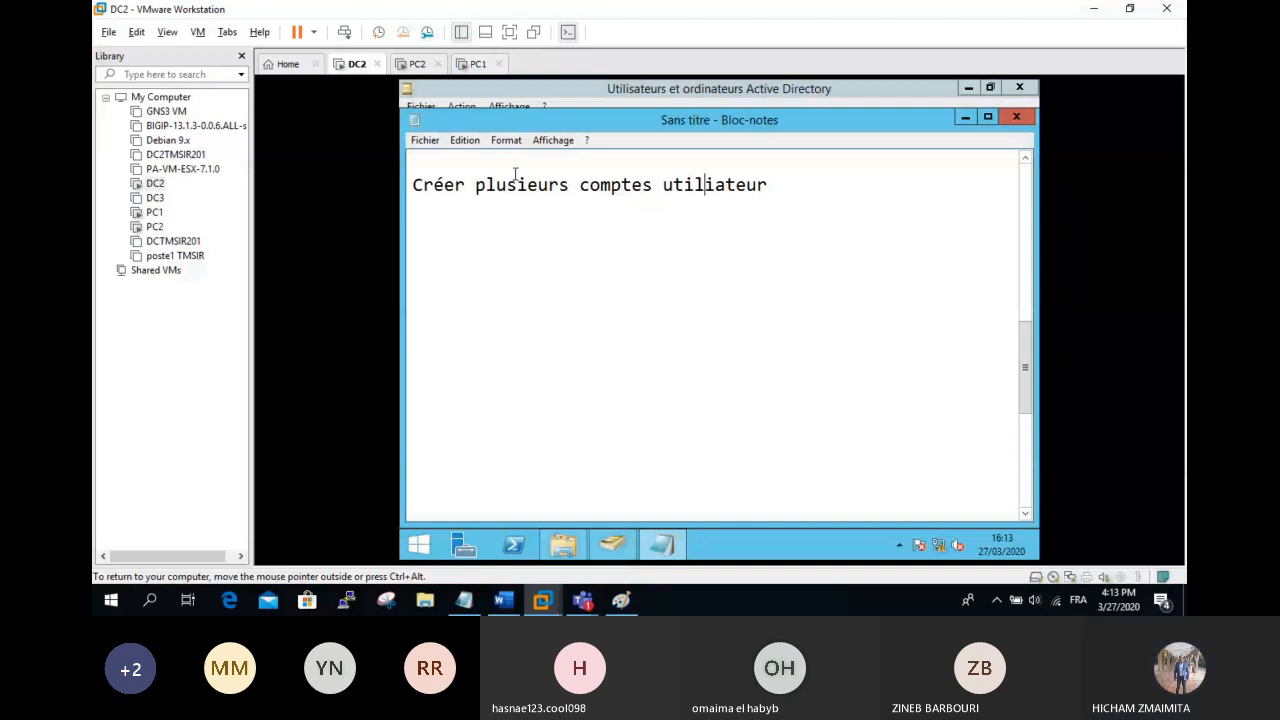
type("s")
key("End")
key("Return")
type("1/ cré")
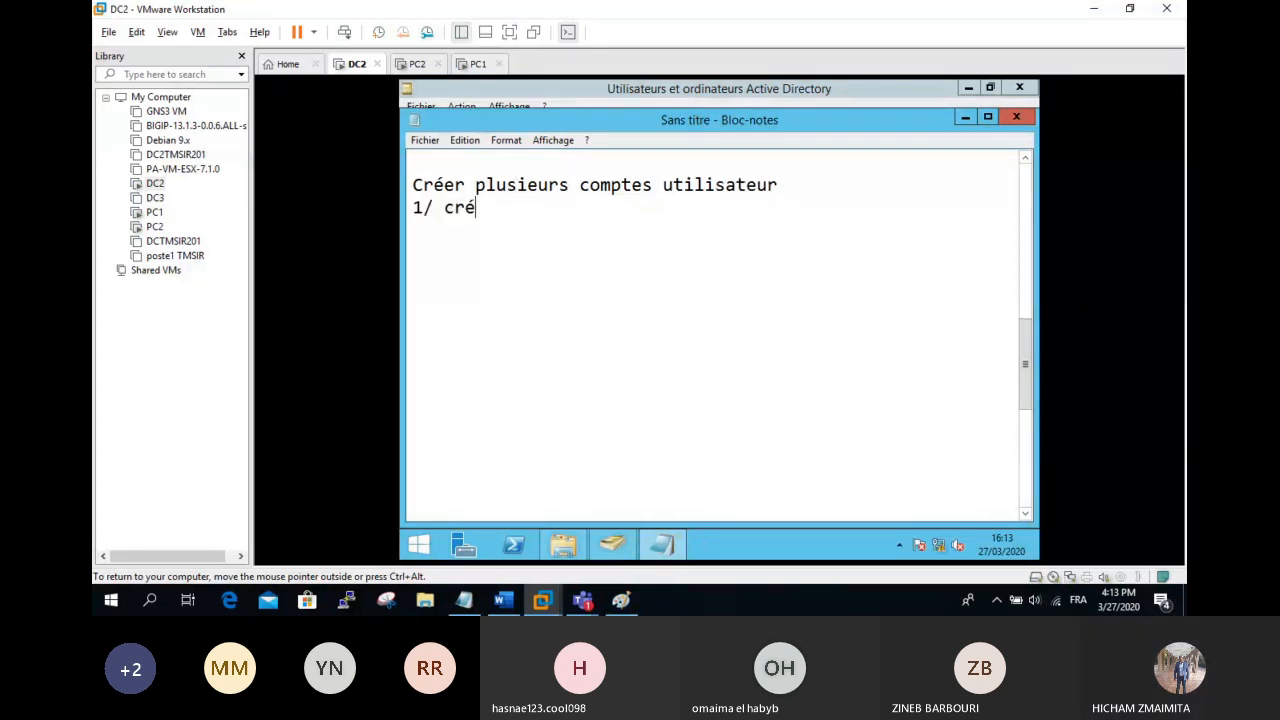
type("er des comptes à par")
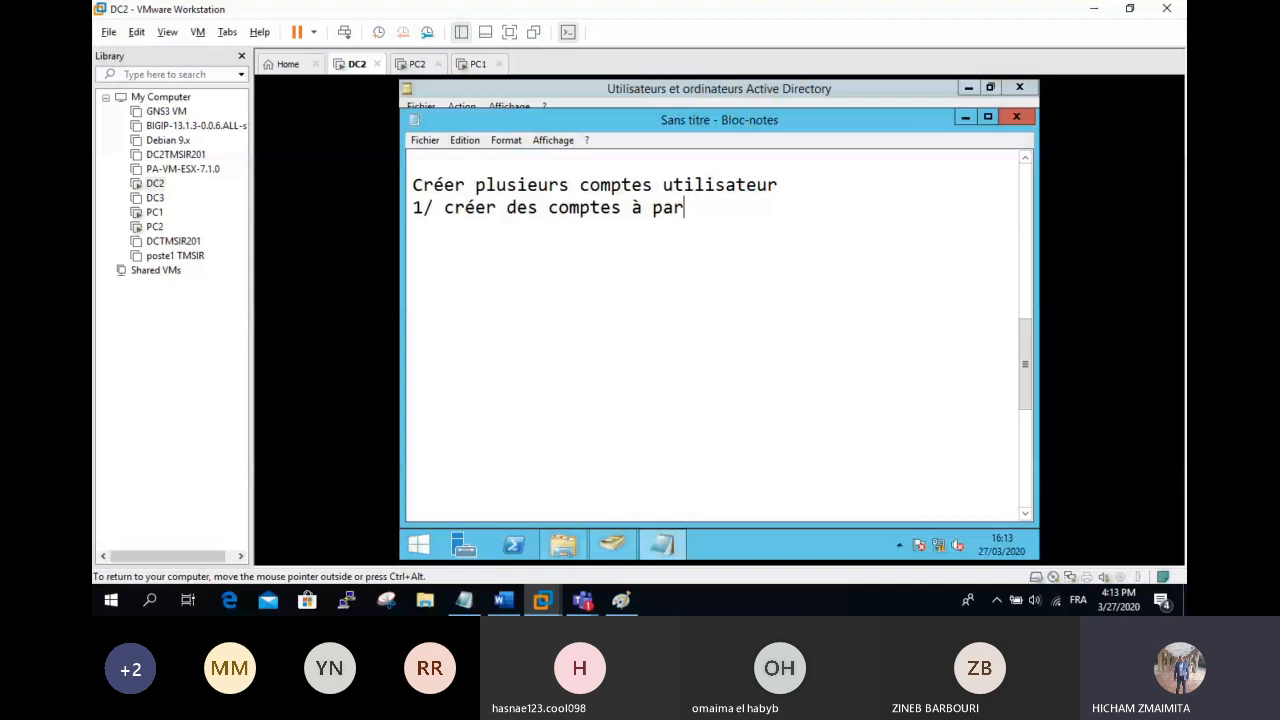
type("tir de comp")
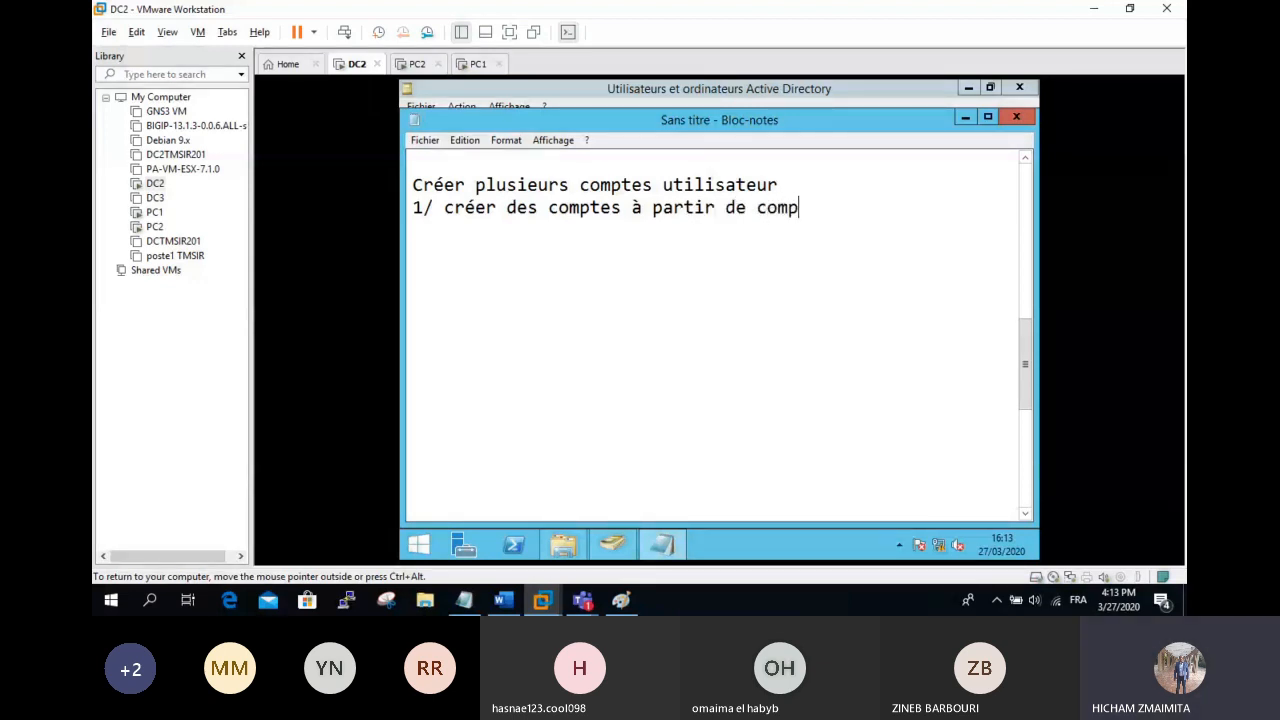
type("tes modèl")
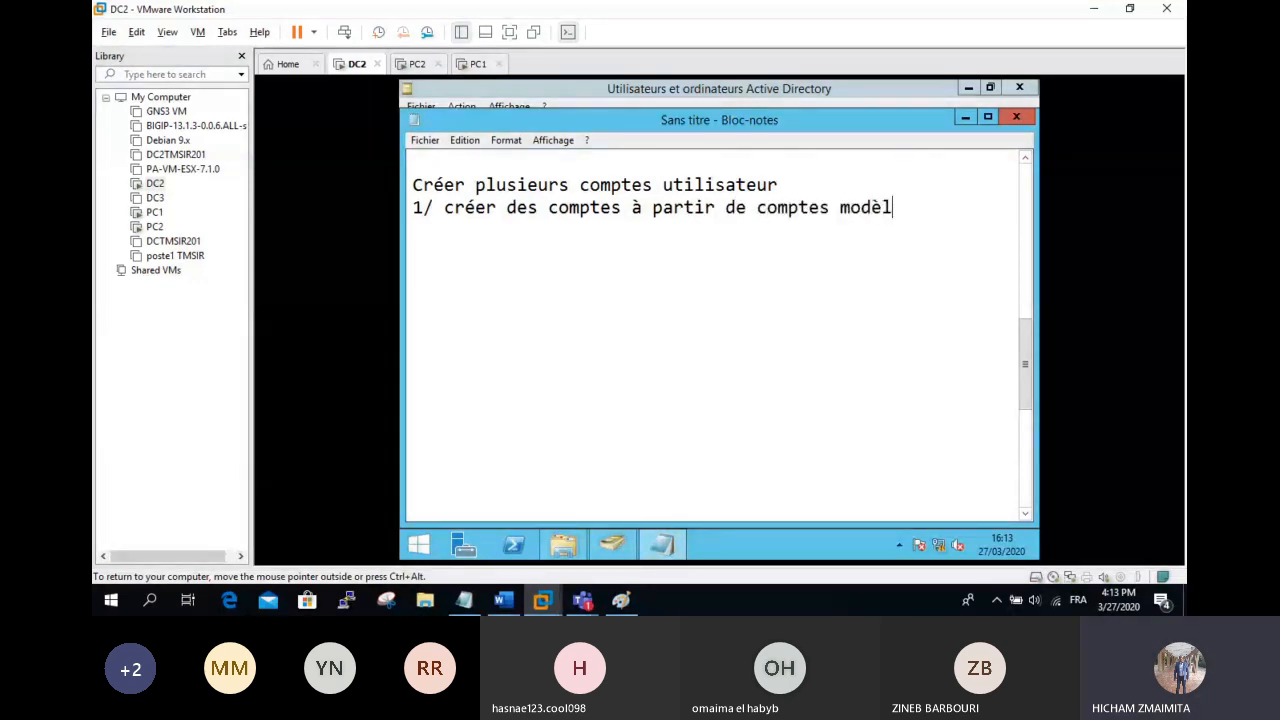
type("e")
Step: Add '2/ utiliser les commandes DS: DSADD USER.....' followed by a line 'ou Powershell'
left_click(557, 206)
key("Return")
type("2/ util")
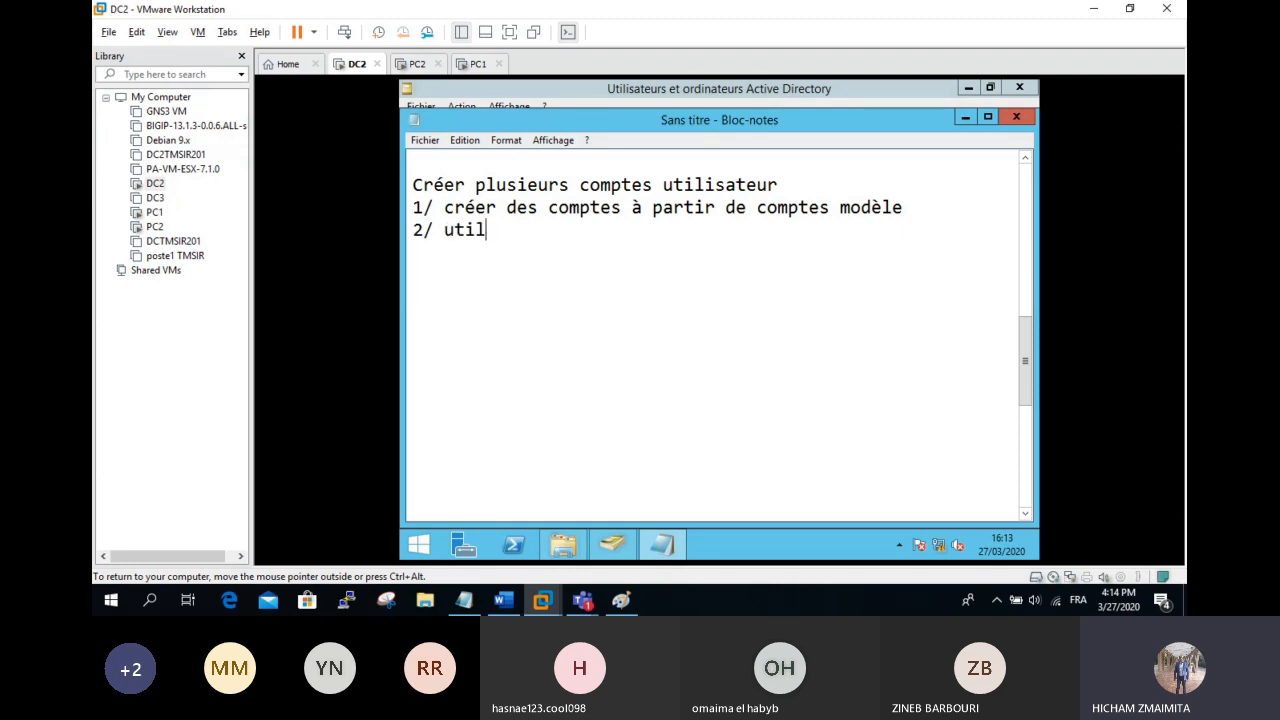
type("iser le")
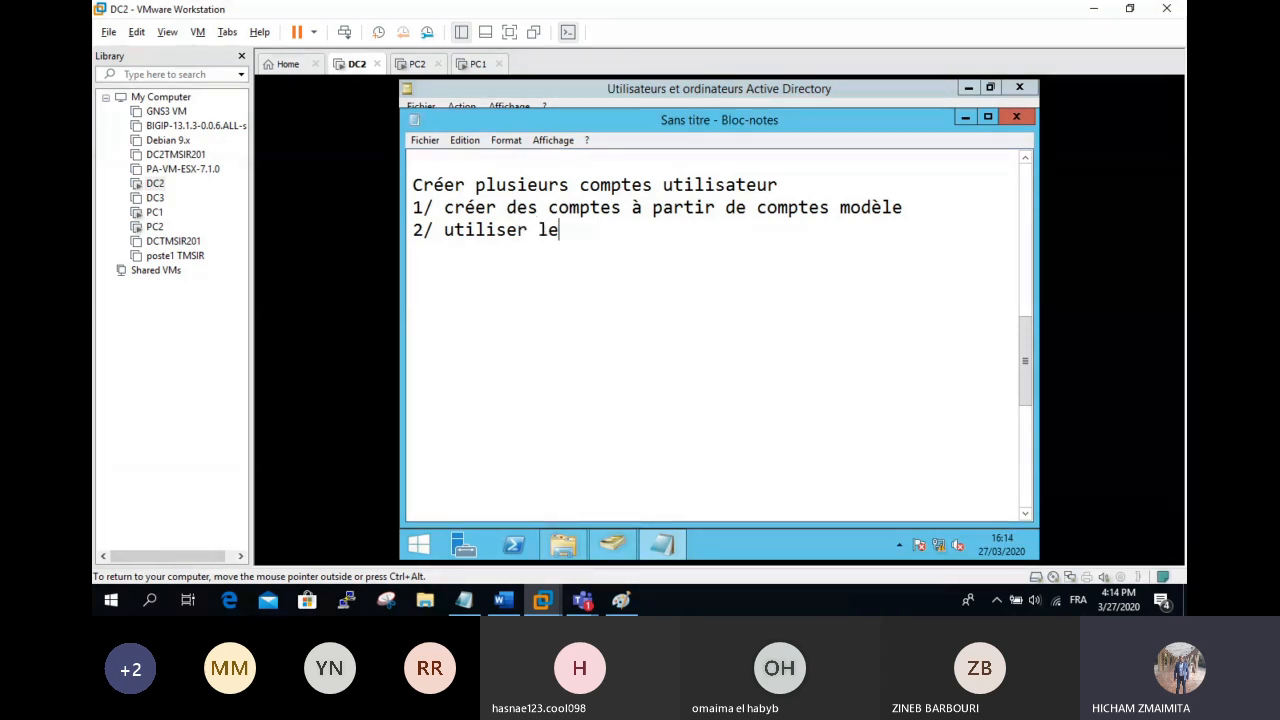
type("s commandes DS")
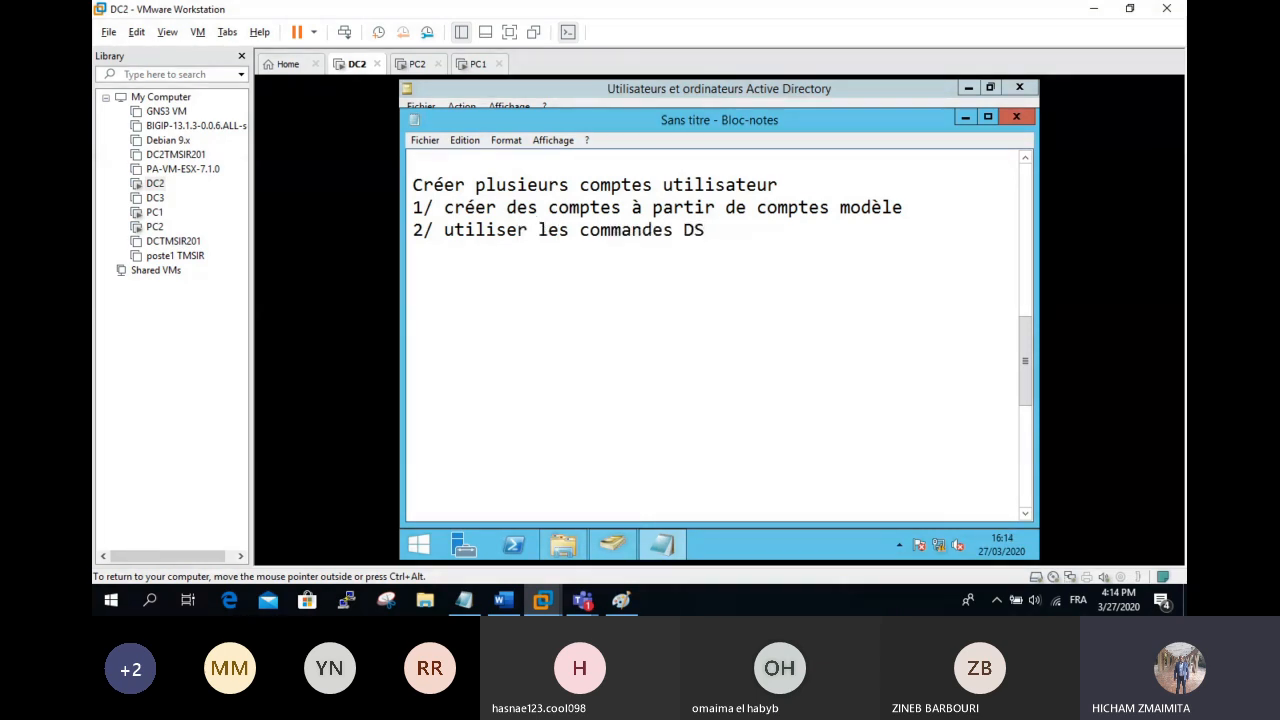
type(": DSAD USER")
key("Left")
key("Left")
key("Left")
key("Left")
key("Left")
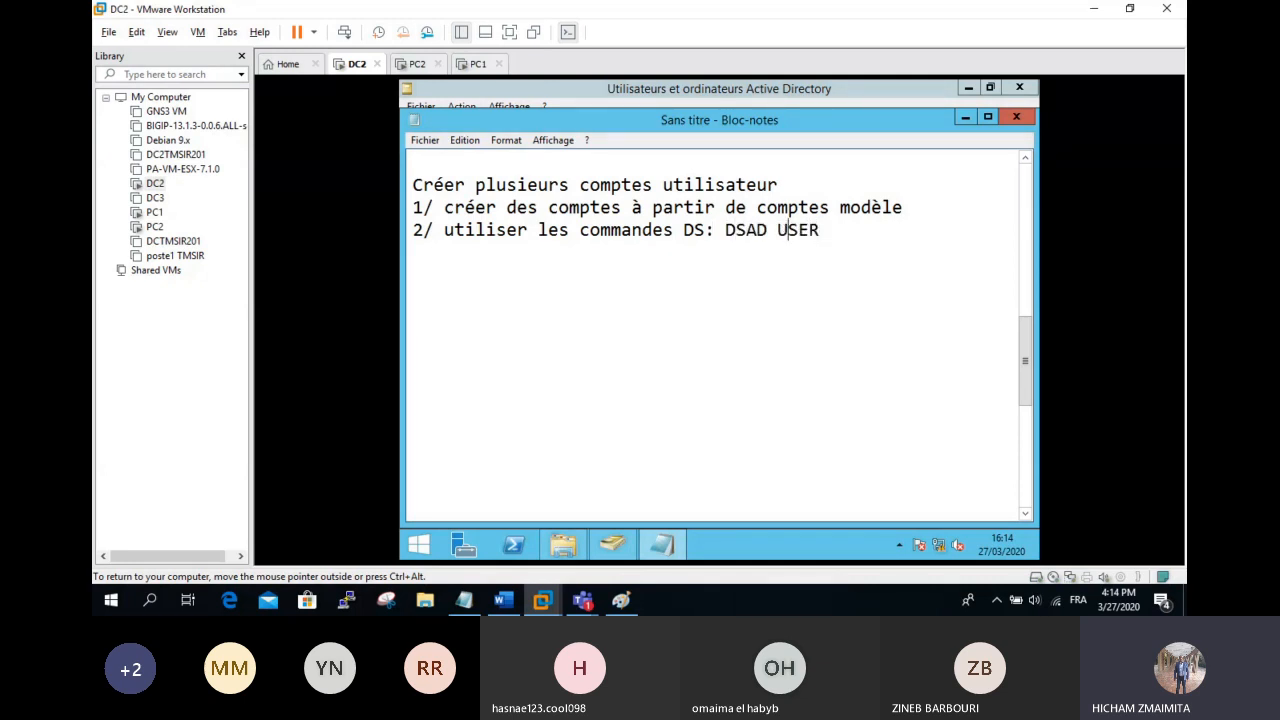
type("D")
key("End")
type(".....")
key("Return")
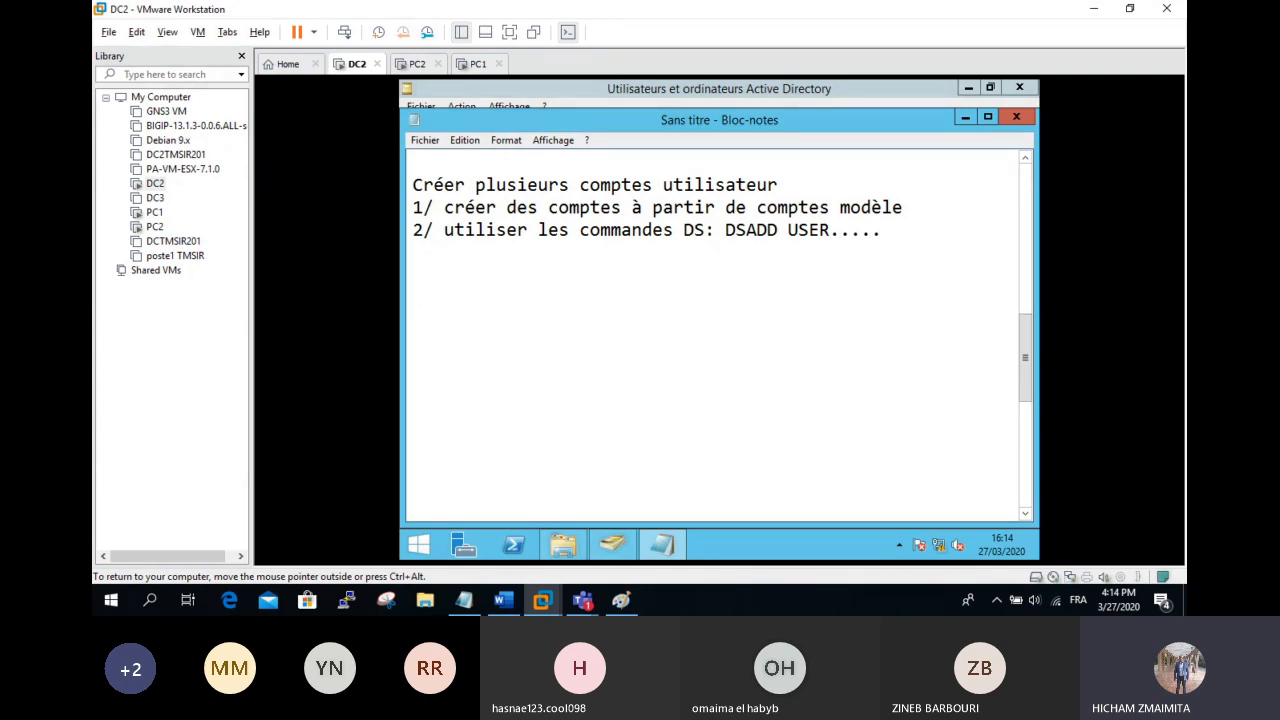
type("ou Powershell")
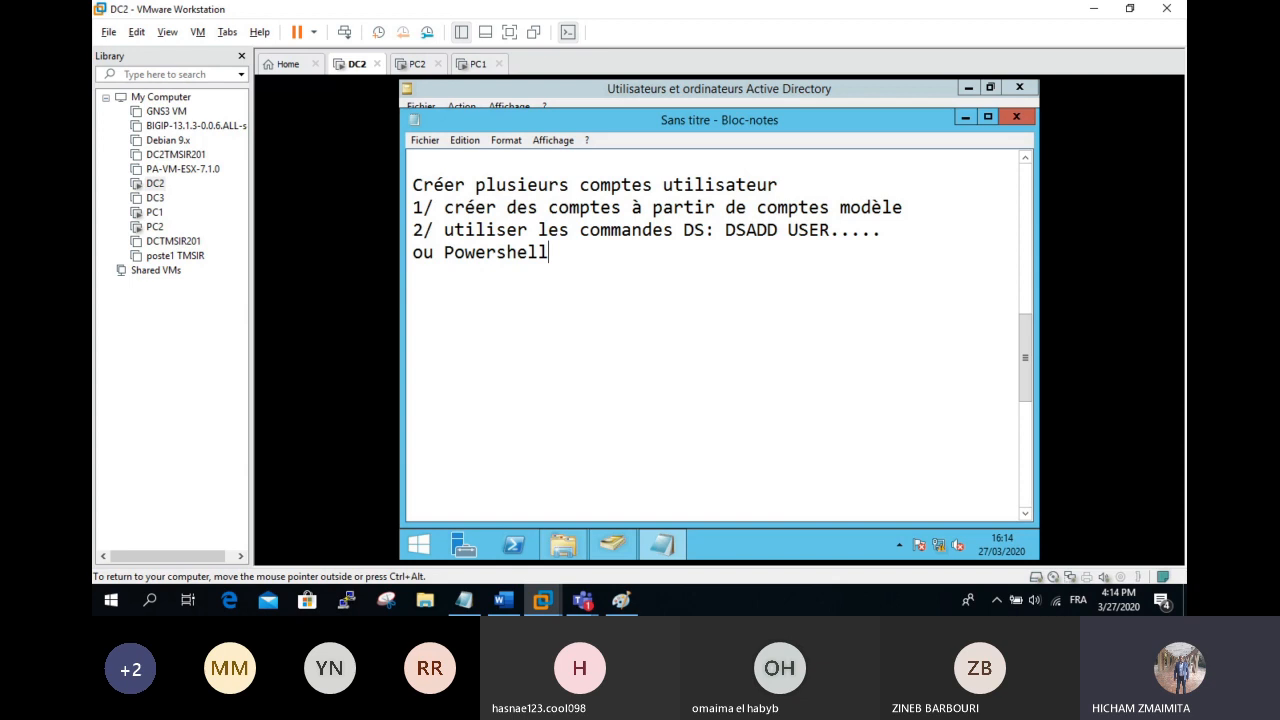
Step: Add a third method line: '3 / importer des comptes utilisateur à partir d'un fichier CSV'
key("Return")
type("3 / impo")
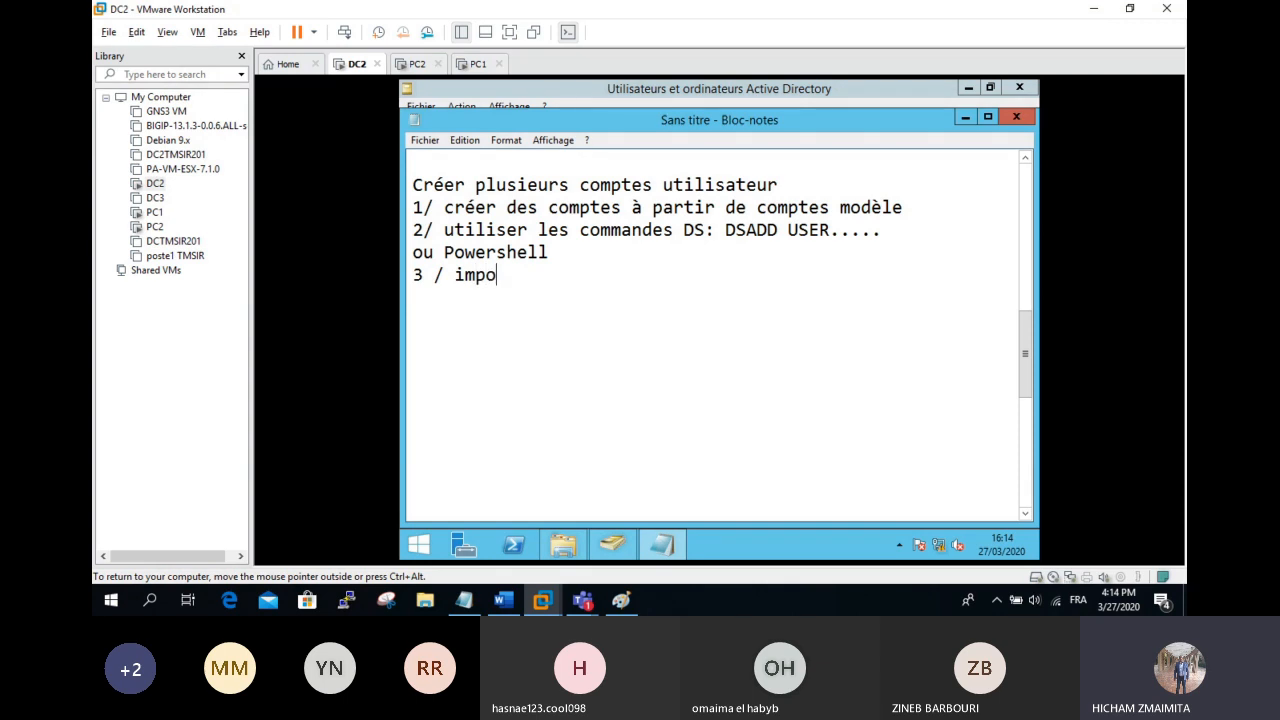
type("rter des")
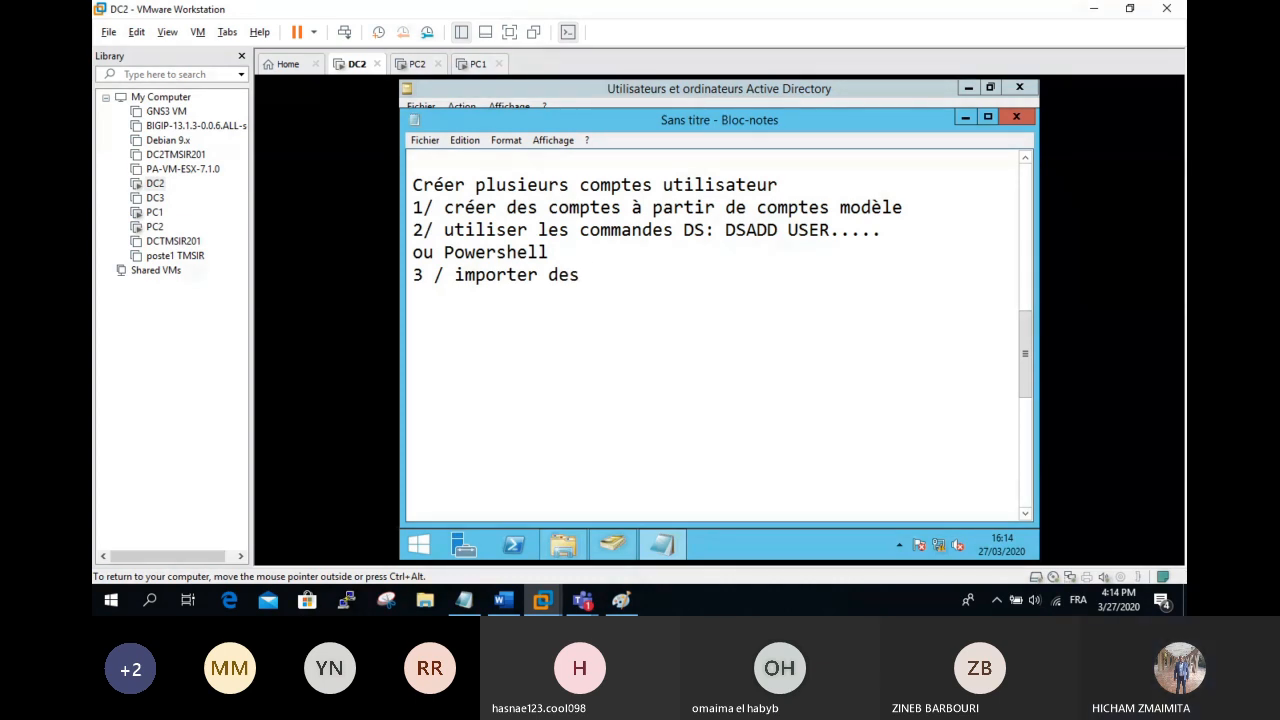
type(" comptes utili")
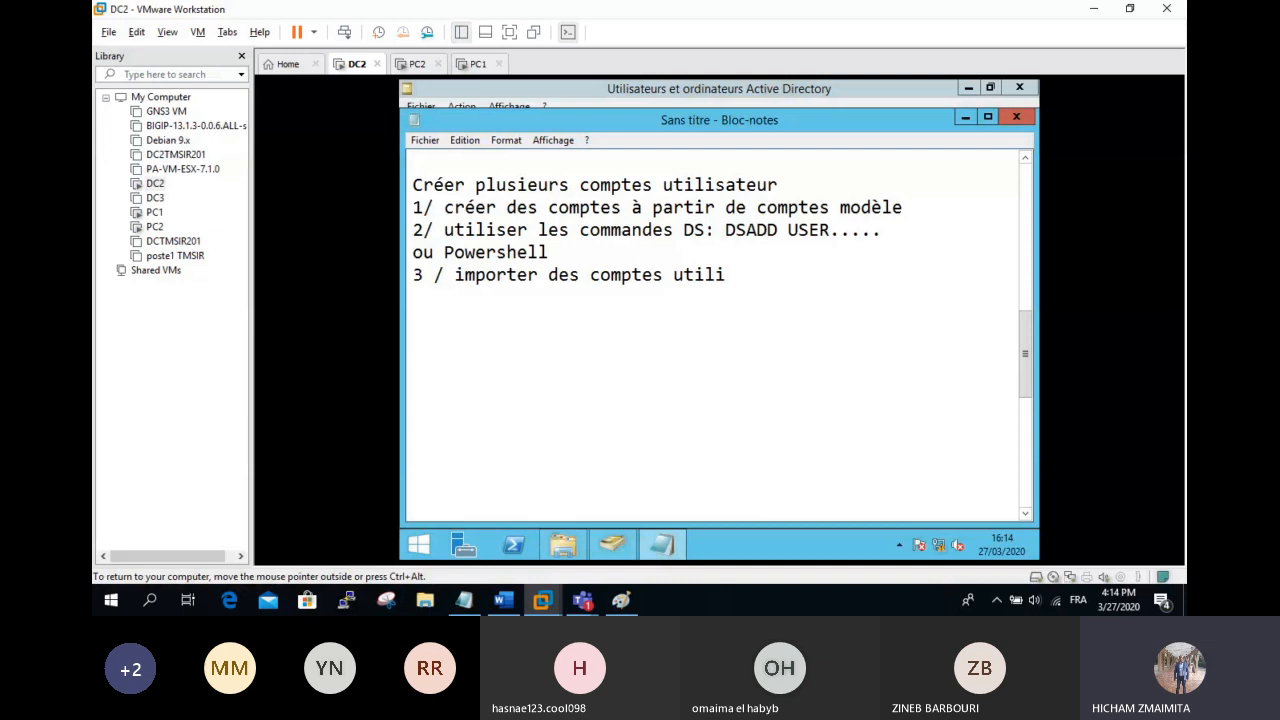
key("BackSpace")
type("isateur à partir d")
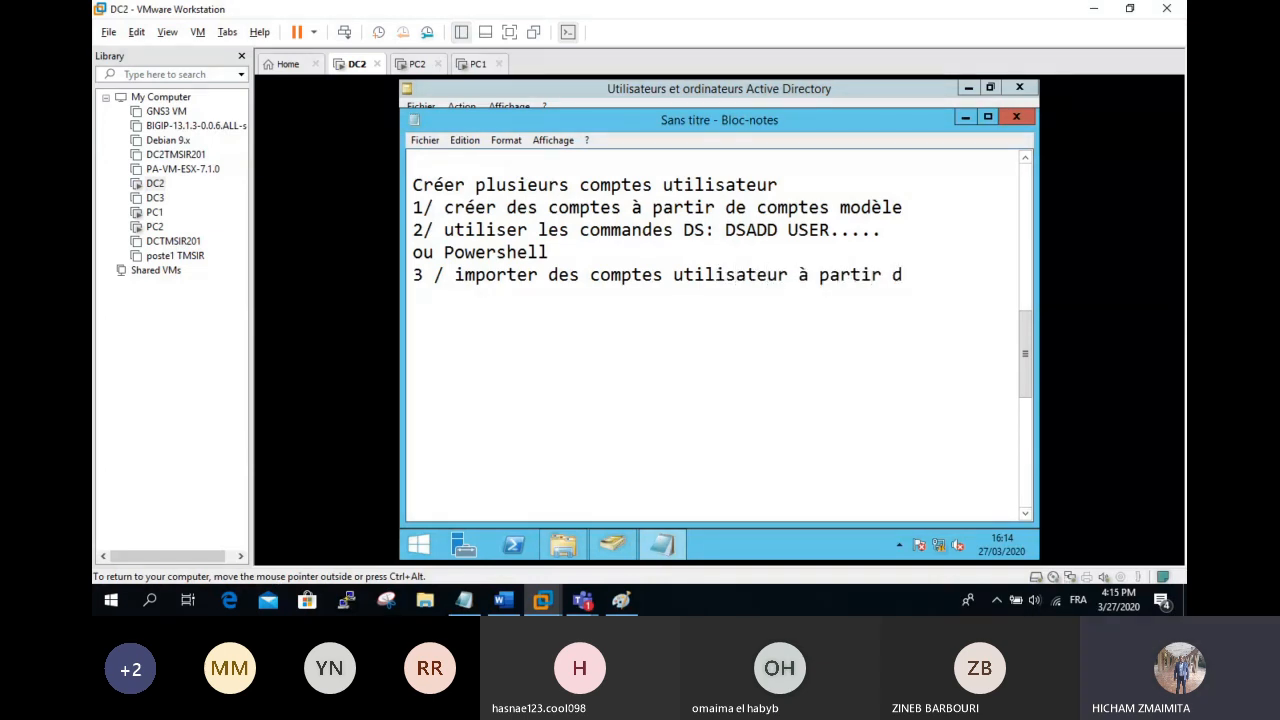
type("'un ficheir CX")
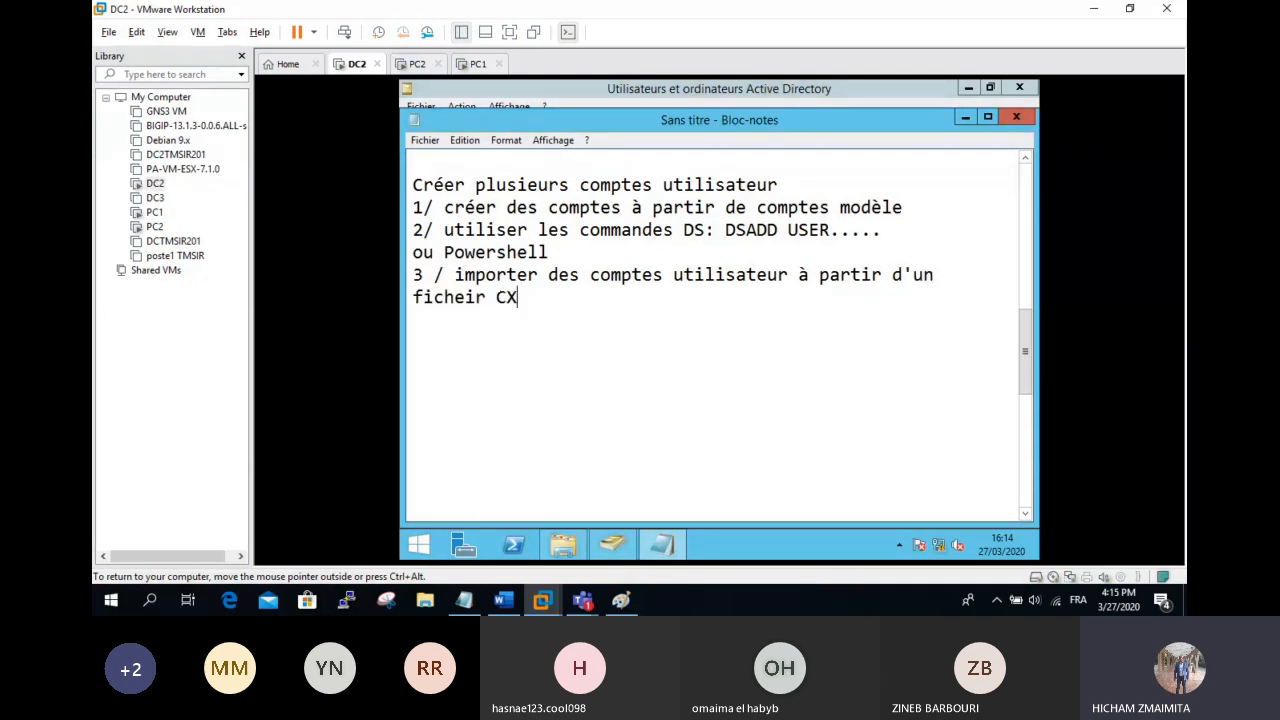
key("BackSpace")
type("SV")
Step: Correct 'ficheir' to 'fichier', append '(séparateur virgule)', and start a 'commande C' line below
left_click(473, 296)
key("BackSpace")
key("BackSpace")
type("ie")
left_click(528, 297)
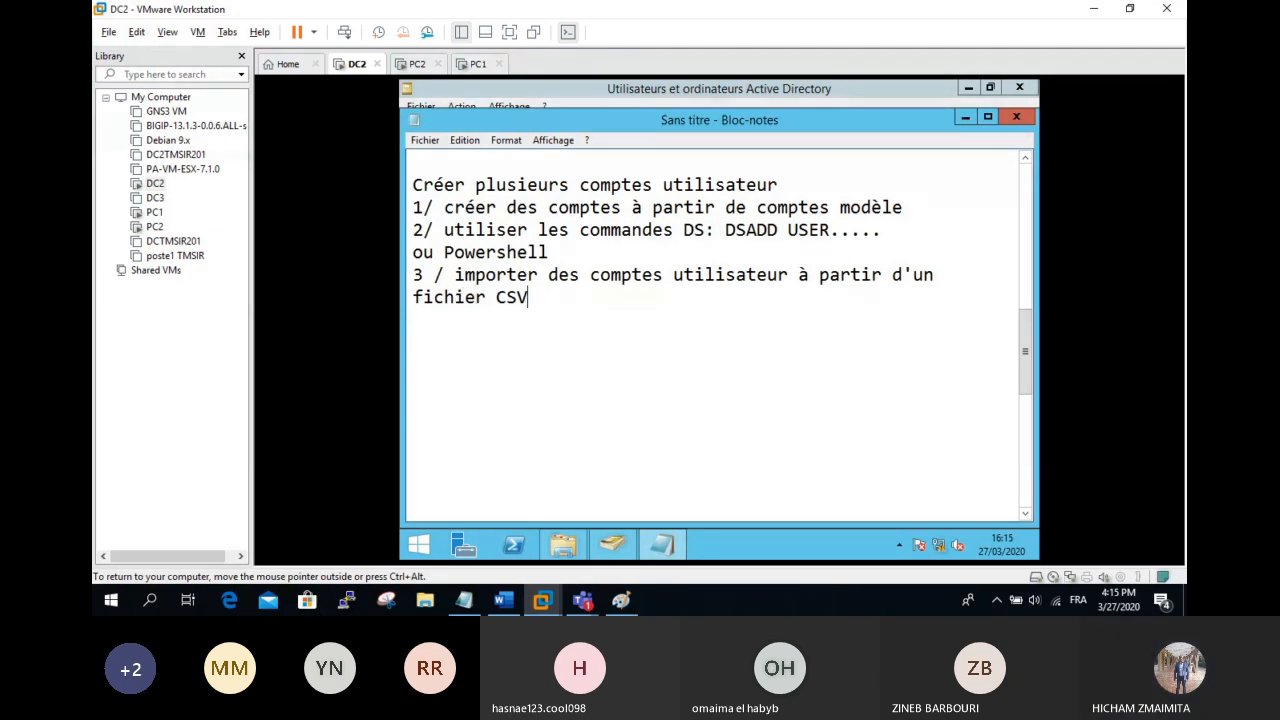
left_click(517, 297)
type("(séparateur v")
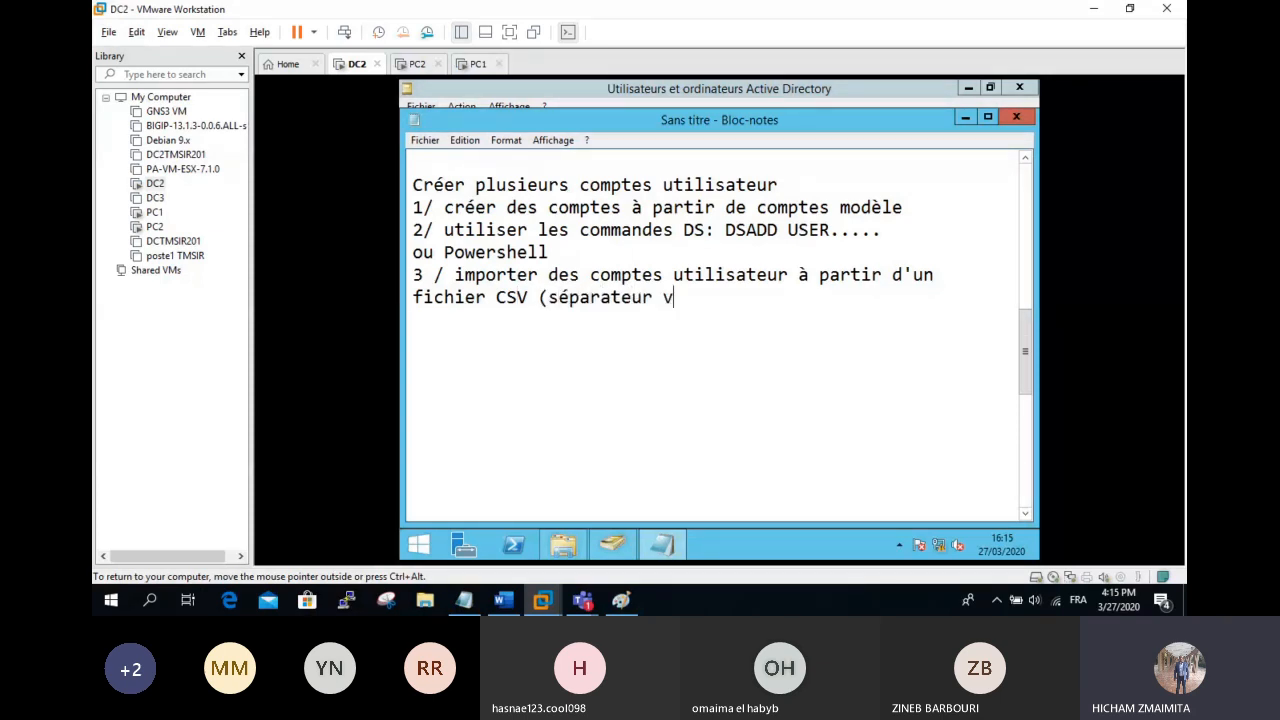
type("irgule")
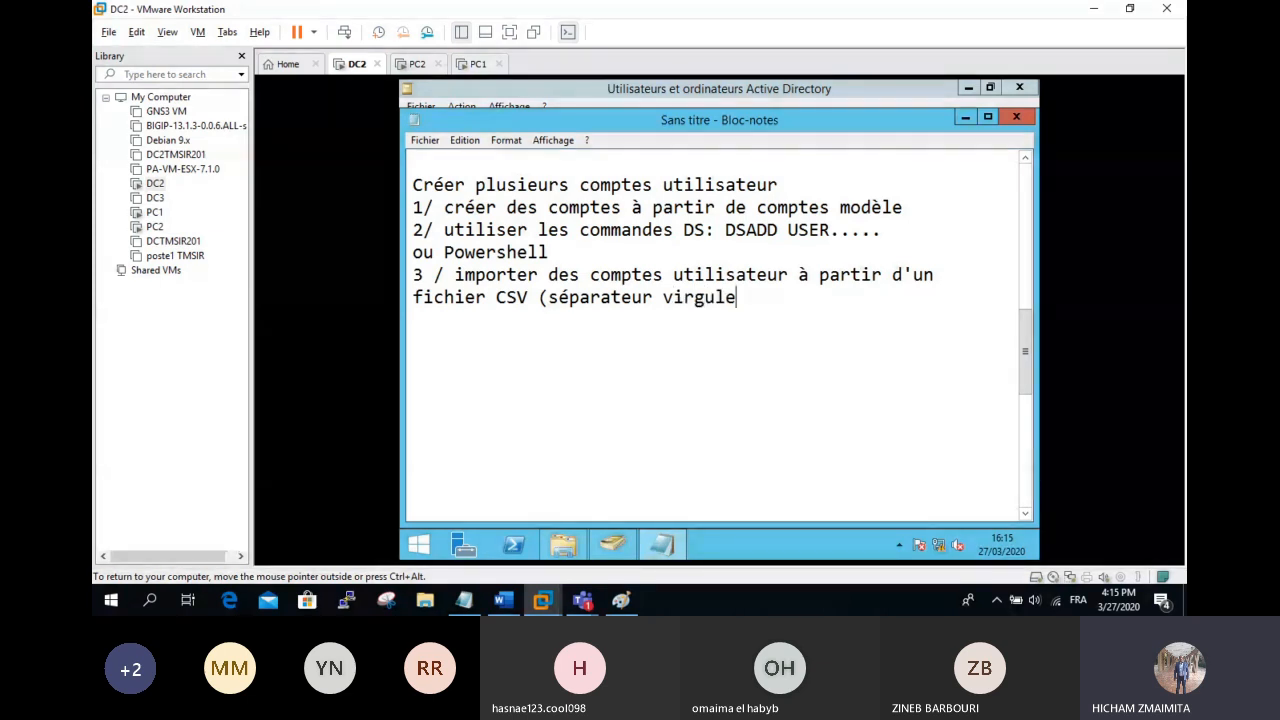
type(")")
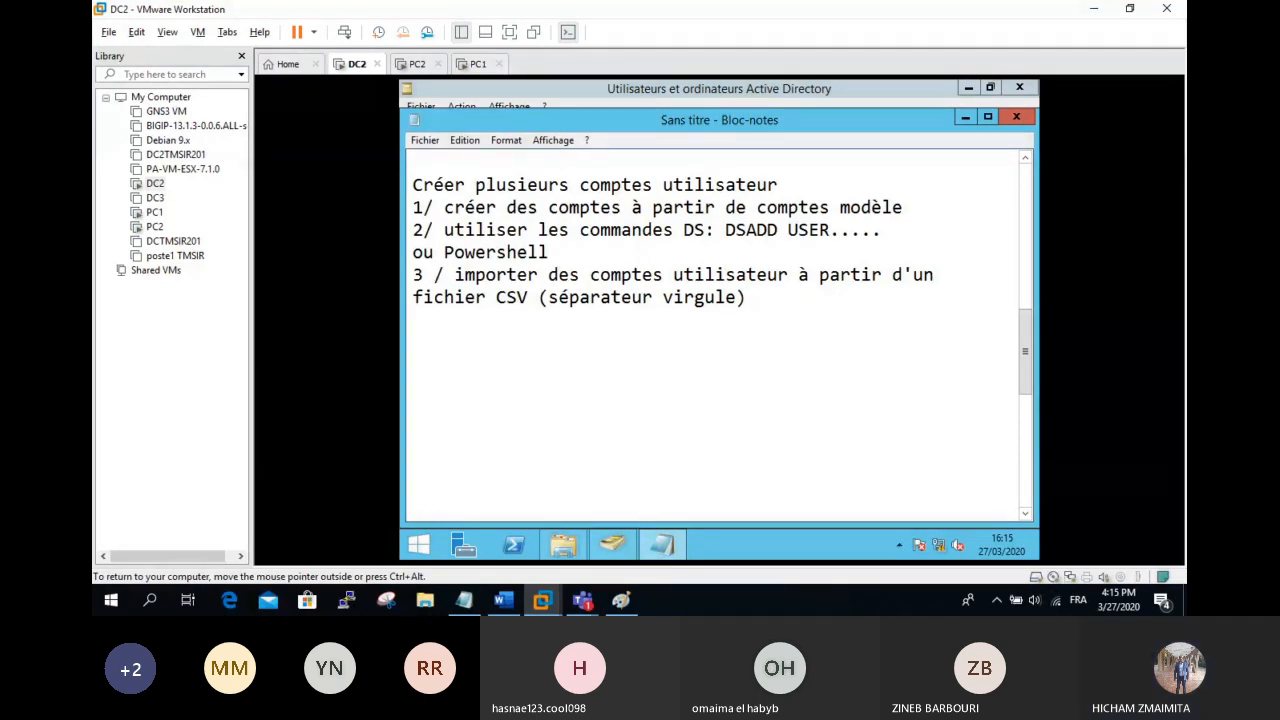
key("Return")
type("commande C")
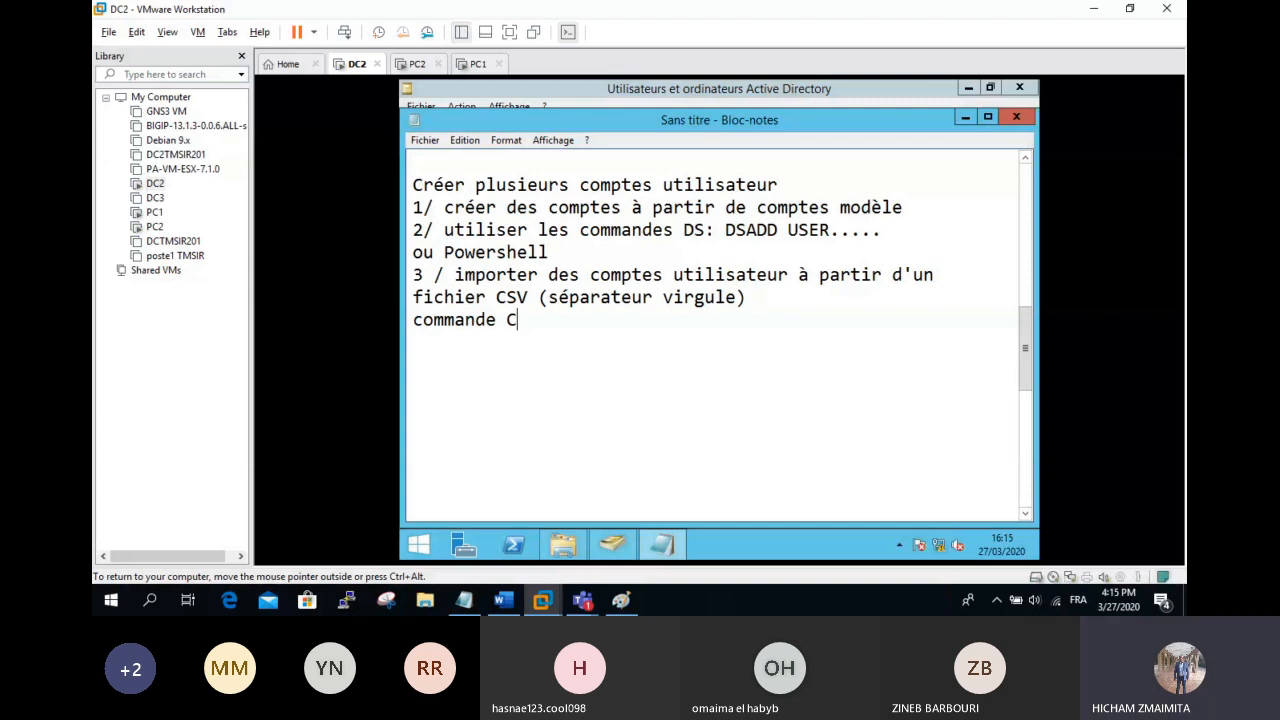
Step: Complete the lines 'Première commande CSVDE' and '2eme commande LDIFDE', inserting the missing space after 2eme
type("SVDE")
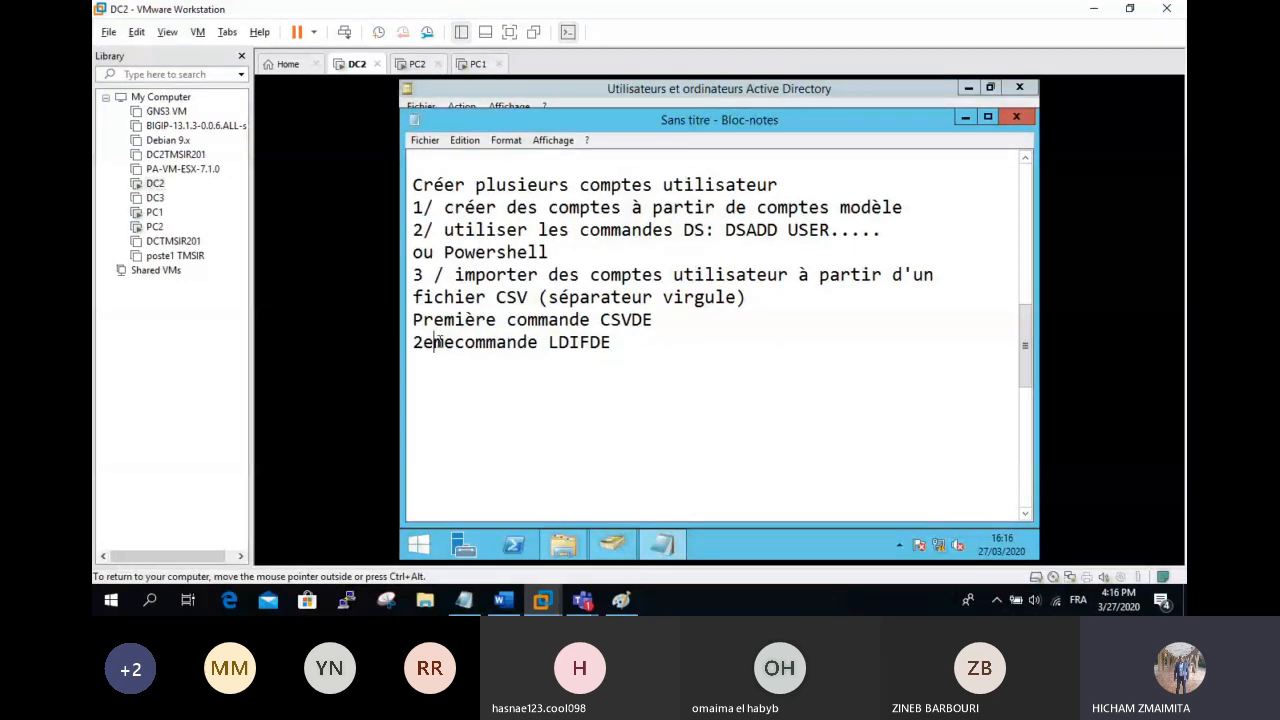
left_click(455, 342)
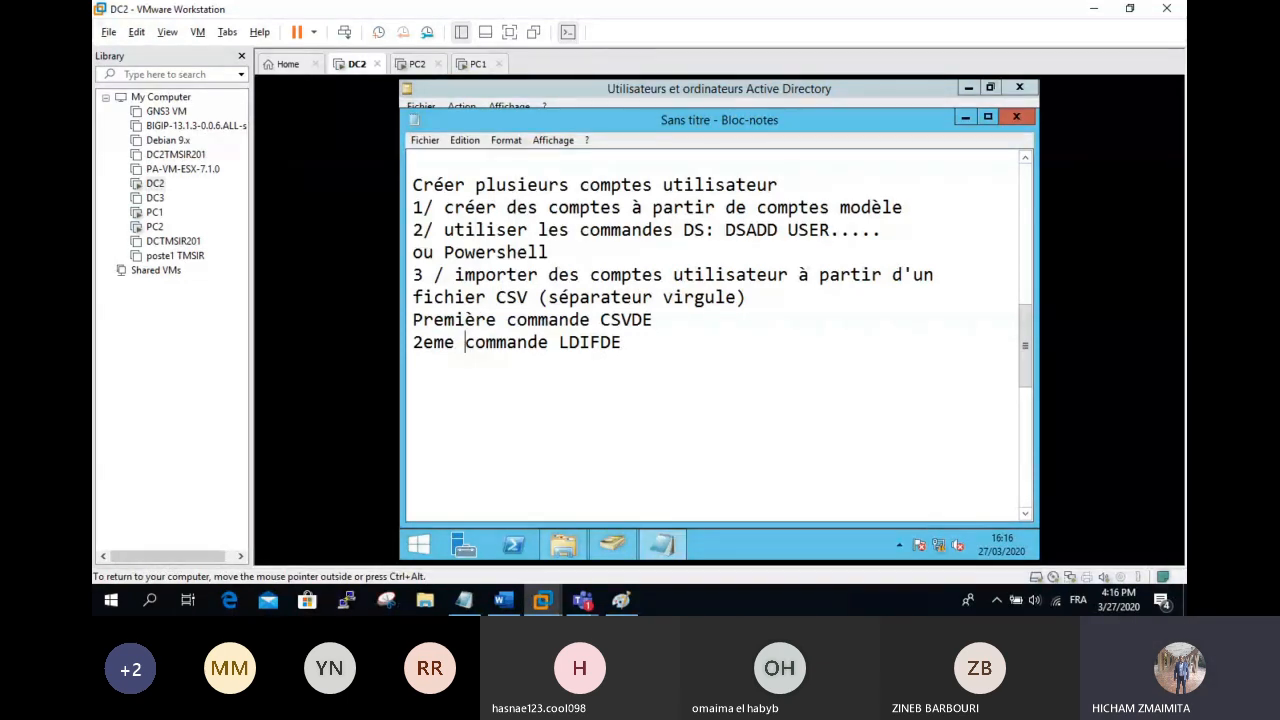
mouse_move(582, 600)
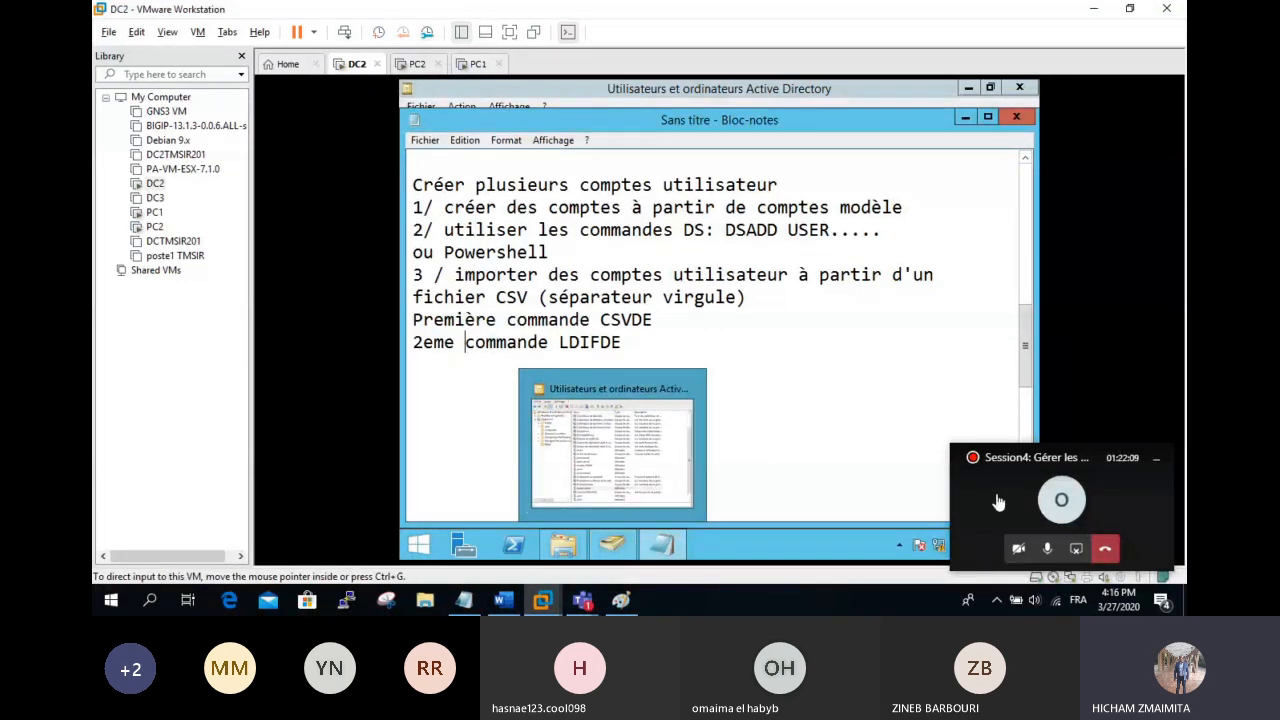
Step: Bring the Teams meeting forward, dismiss the floating call mini-window, and erase the draft chat reply
left_click(998, 502)
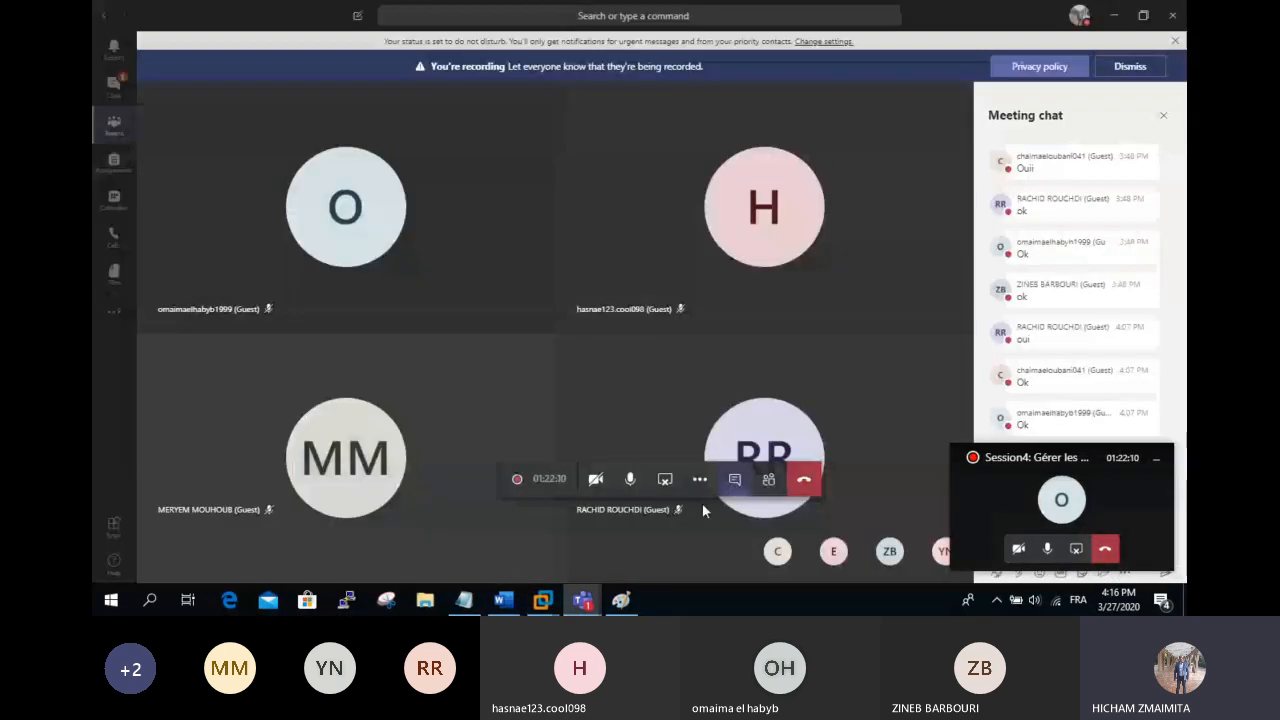
left_click(1155, 458)
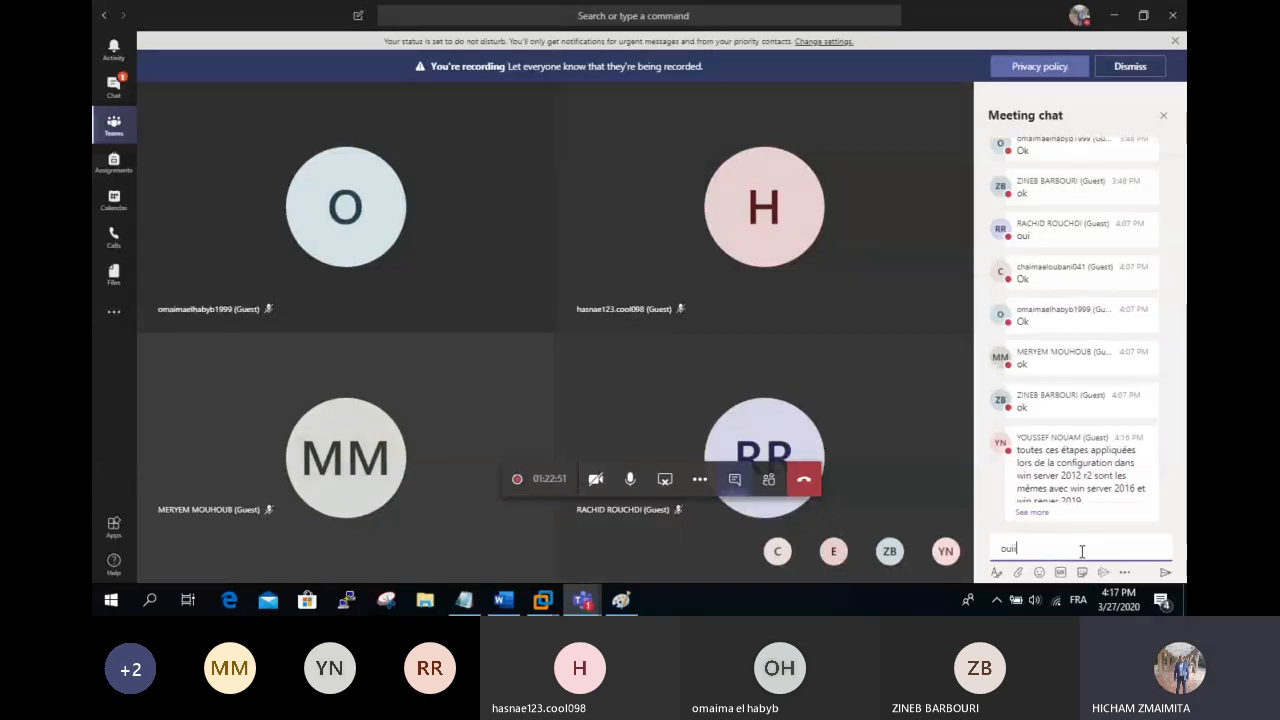
key("BackSpace")
key("BackSpace")
key("BackSpace")
key("BackSpace")
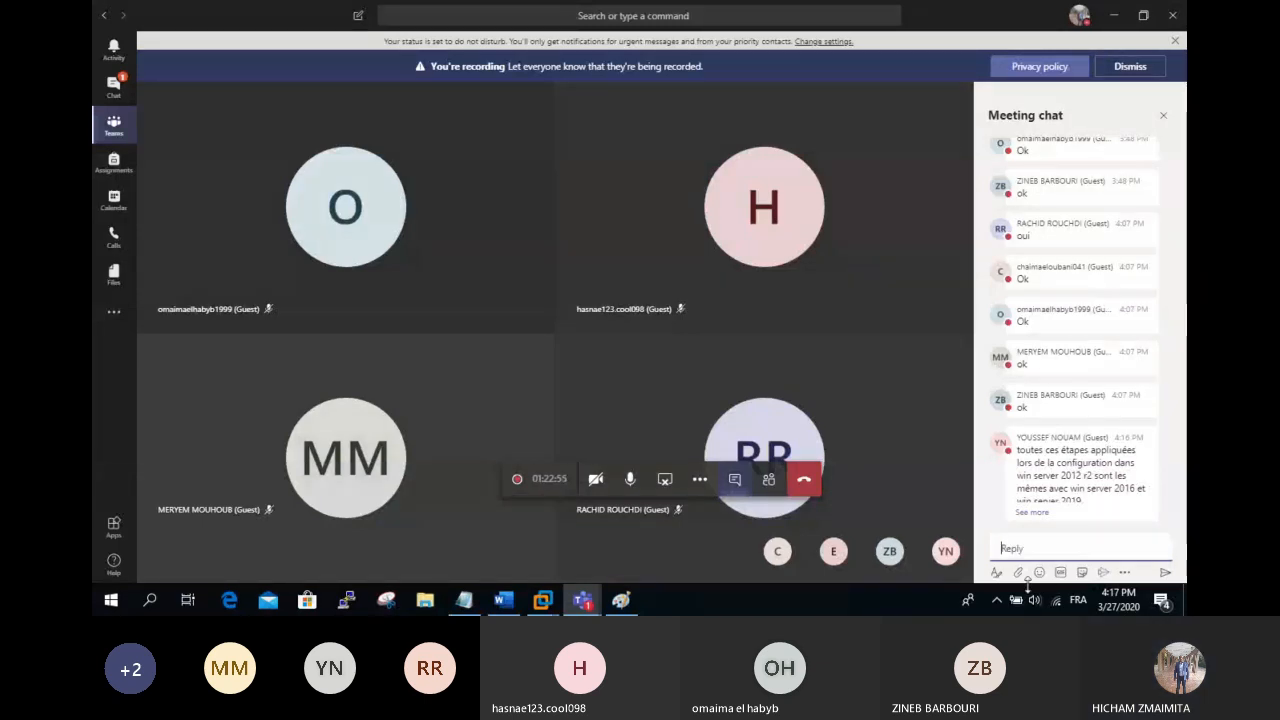
Step: Close the Import note in Notepad and open File Explorer at Quick access
left_click(465, 603)
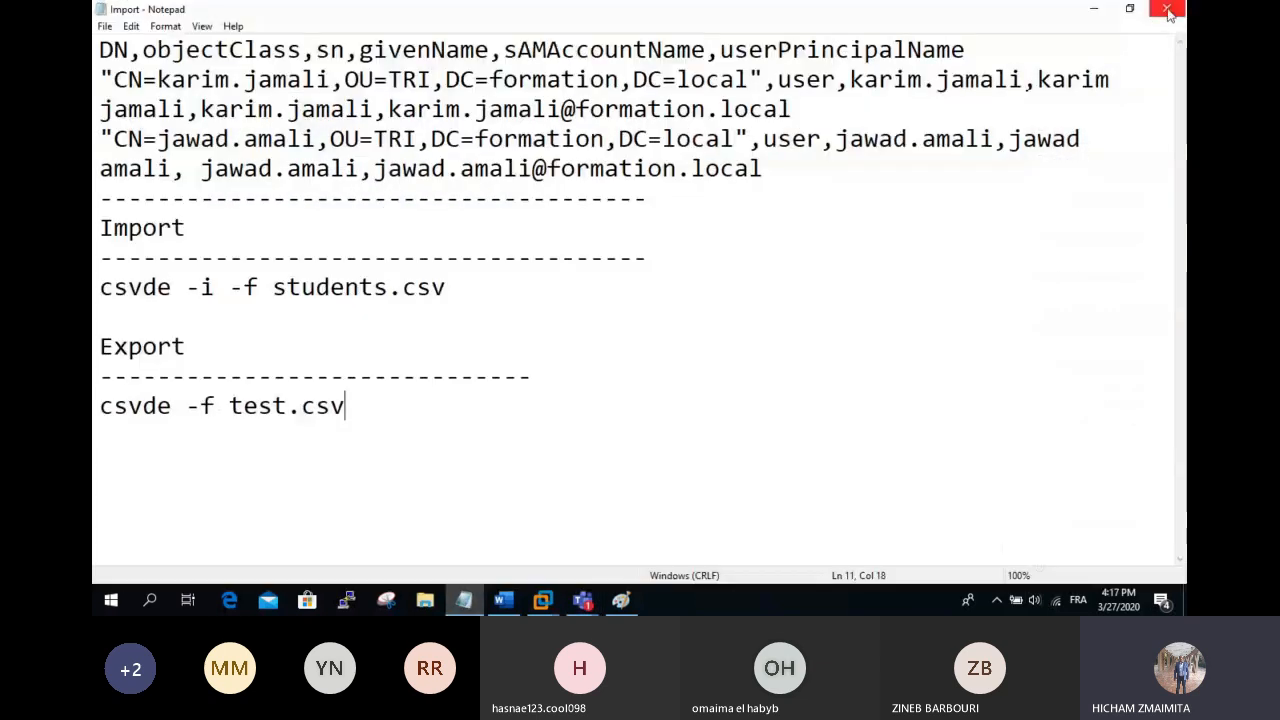
left_click(1167, 10)
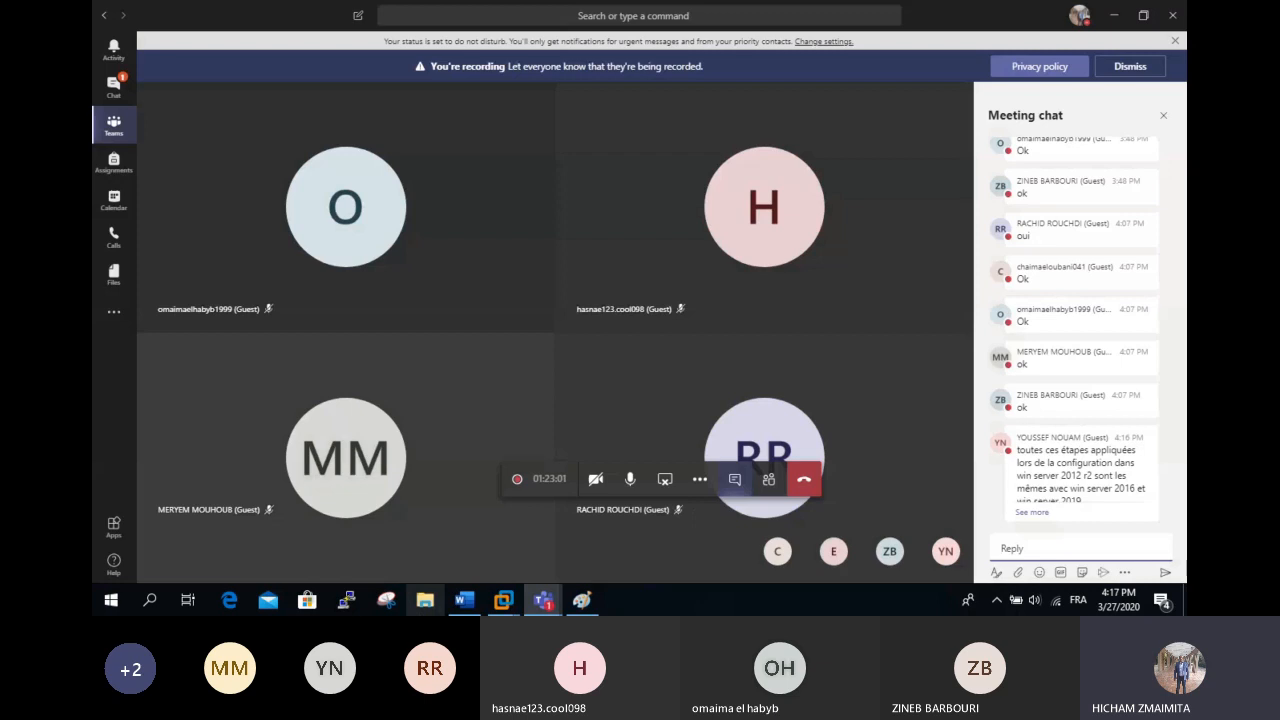
left_click(425, 600)
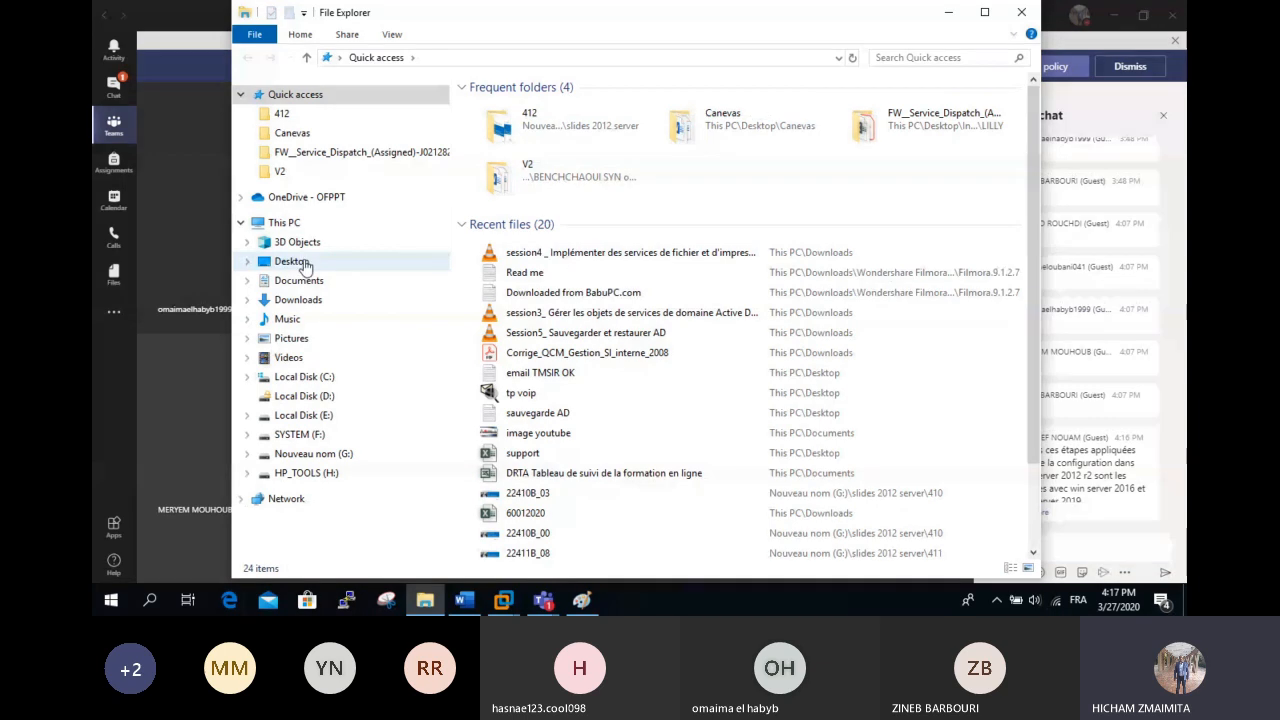
Step: Open exercice DS from Desktop > ADMIN WINDOWS FILES and select 'dc=ofppt, dc=local' in the first dsadd command
left_click(305, 266)
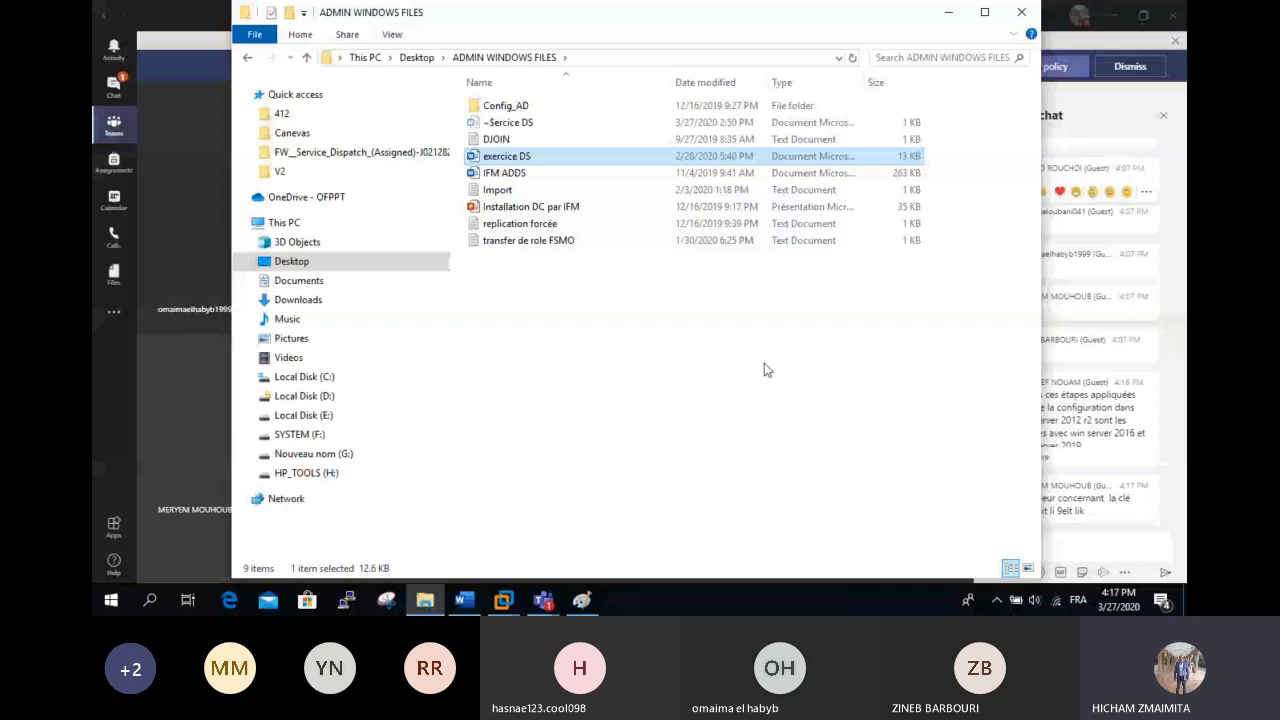
key("alt+Tab")
left_click_drag(793, 259, 679, 259)
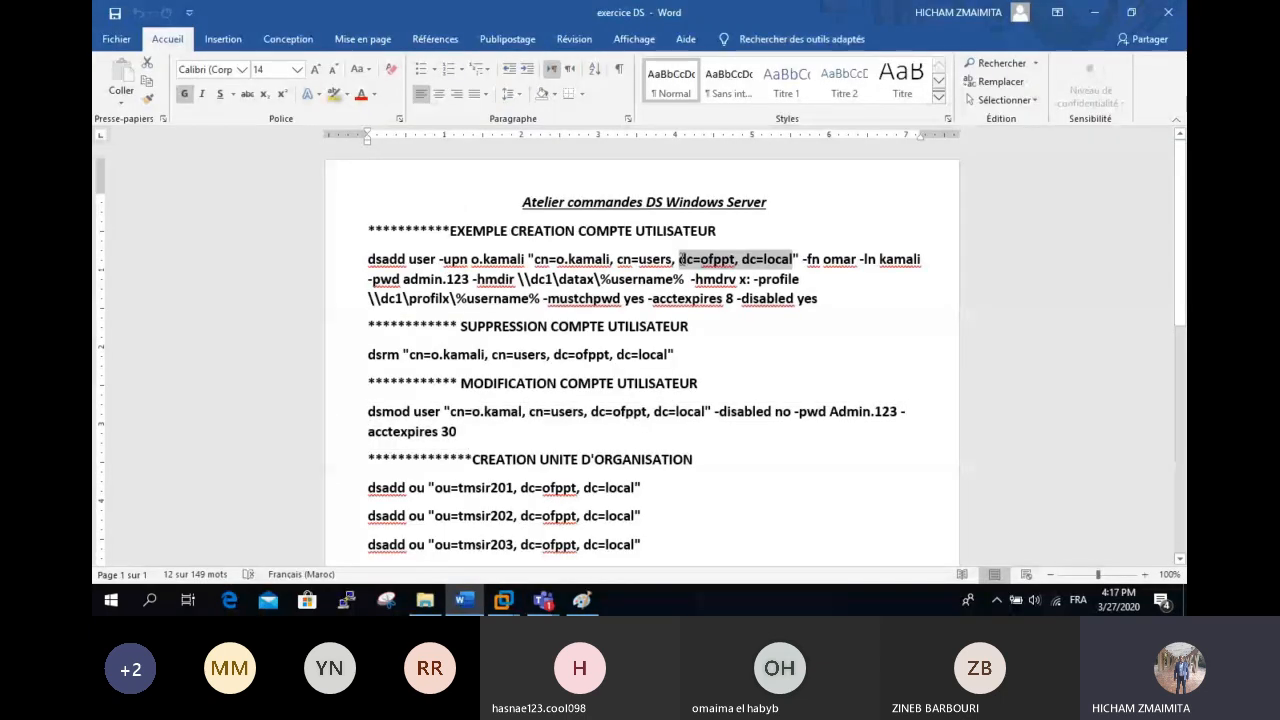